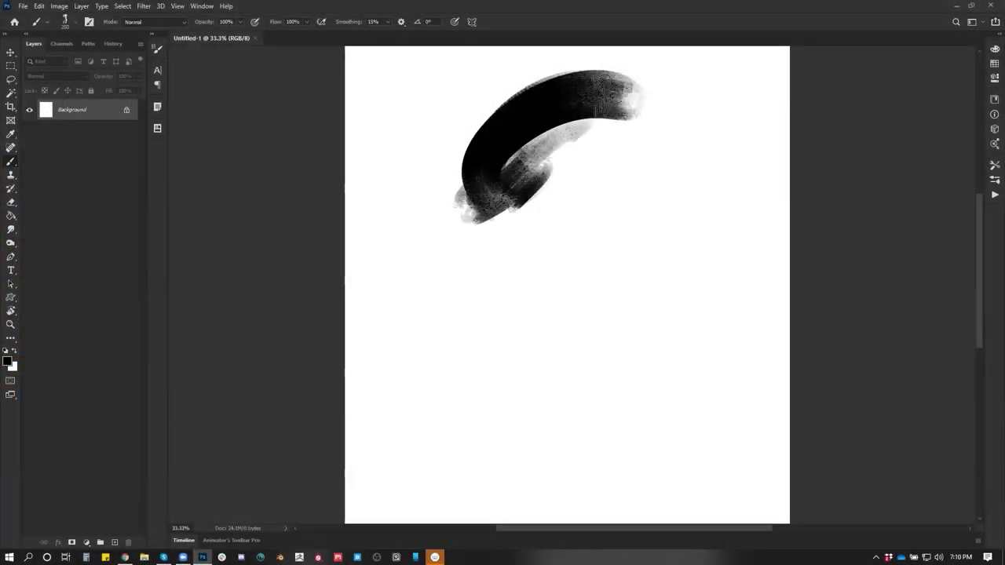
Paint the textured black stroke, flip the canvas horizontally, and paint white over its ends
mouse_move(550, 138)
left_mouse_down()
mouse_move(587, 130)
mouse_move(604, 88)
mouse_move(515, 185)
left_mouse_up()
key("ctrl+shift+h")
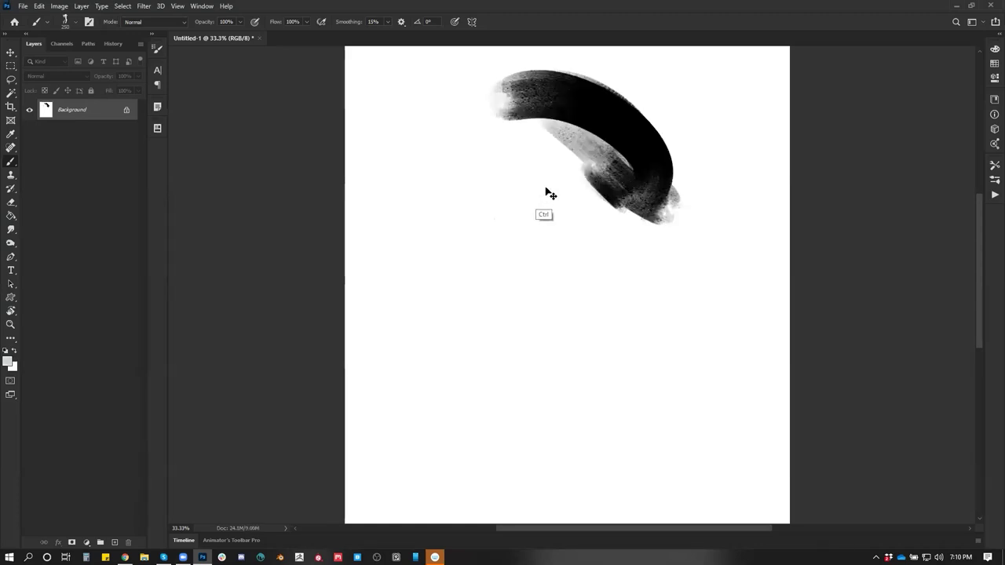
mouse_move(598, 140)
left_mouse_down()
mouse_move(610, 104)
mouse_move(590, 212)
mouse_move(651, 132)
mouse_move(601, 218)
left_mouse_up()
left_click(538, 96, "alt")
key("x")
mouse_move(476, 101)
left_mouse_down()
mouse_move(520, 117)
mouse_move(488, 88)
mouse_move(626, 179)
mouse_move(581, 224)
left_mouse_up()
Paint a black arc curving down-left, lighten its top band, and add a new empty layer
key("x")
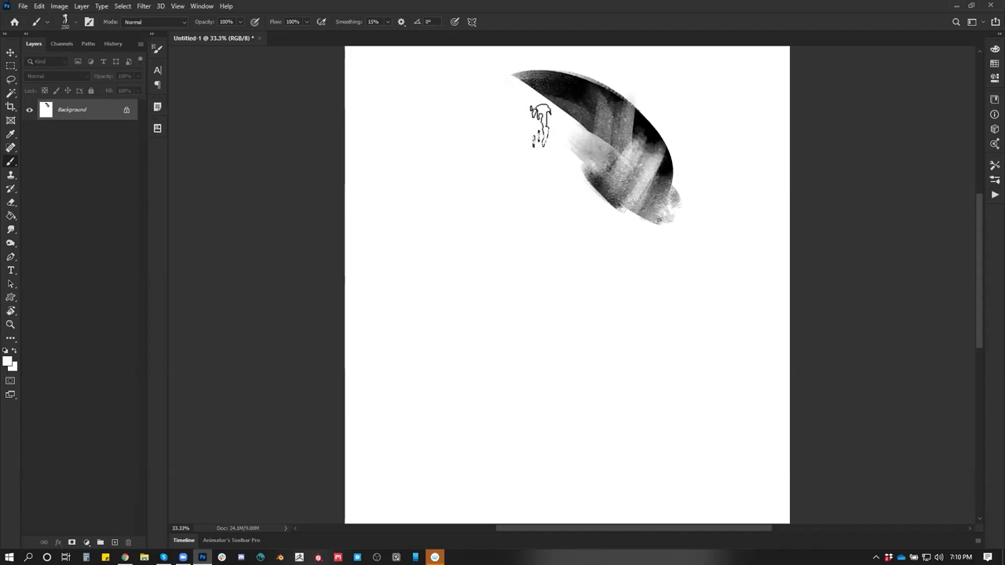
mouse_move(572, 79)
left_mouse_down()
mouse_move(477, 152)
mouse_move(459, 193)
left_mouse_up()
mouse_move(532, 118)
left_mouse_down()
mouse_move(628, 157)
mouse_move(611, 126)
mouse_move(478, 145)
mouse_move(471, 274)
mouse_move(487, 259)
mouse_move(500, 208)
mouse_move(451, 224)
mouse_move(494, 177)
mouse_move(496, 187)
mouse_move(561, 134)
left_mouse_up()
key("x")
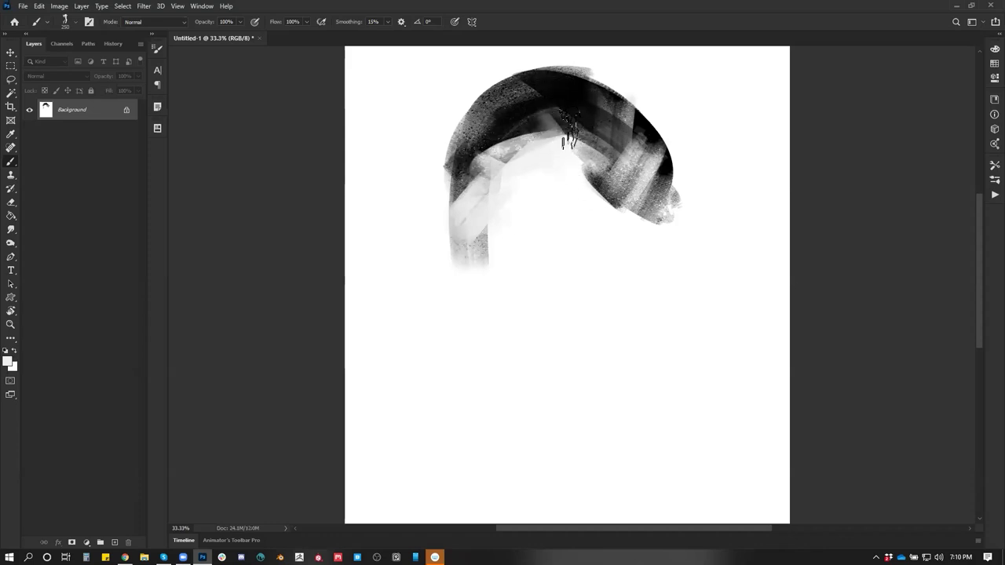
left_click_drag(571, 138, 534, 102)
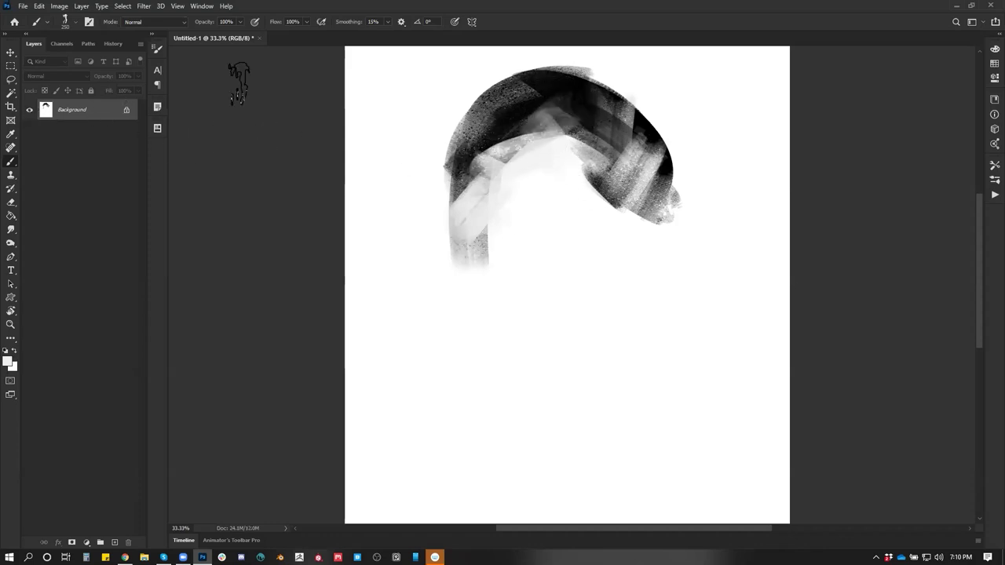
key("ctrl+alt+shift+n")
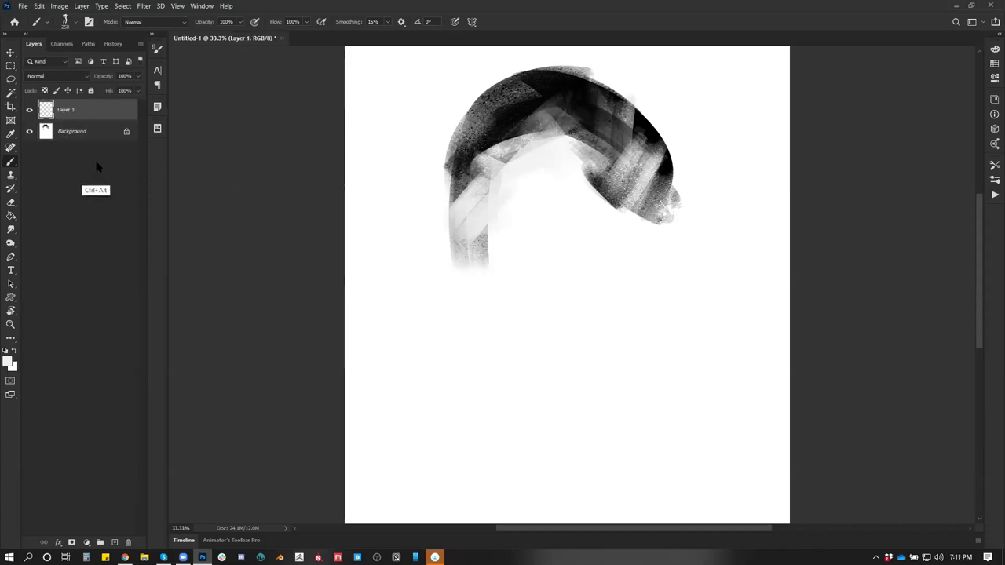
Clear the Background layer's strokes and pick the hard round brush for Layer 1
key("g")
key("b")
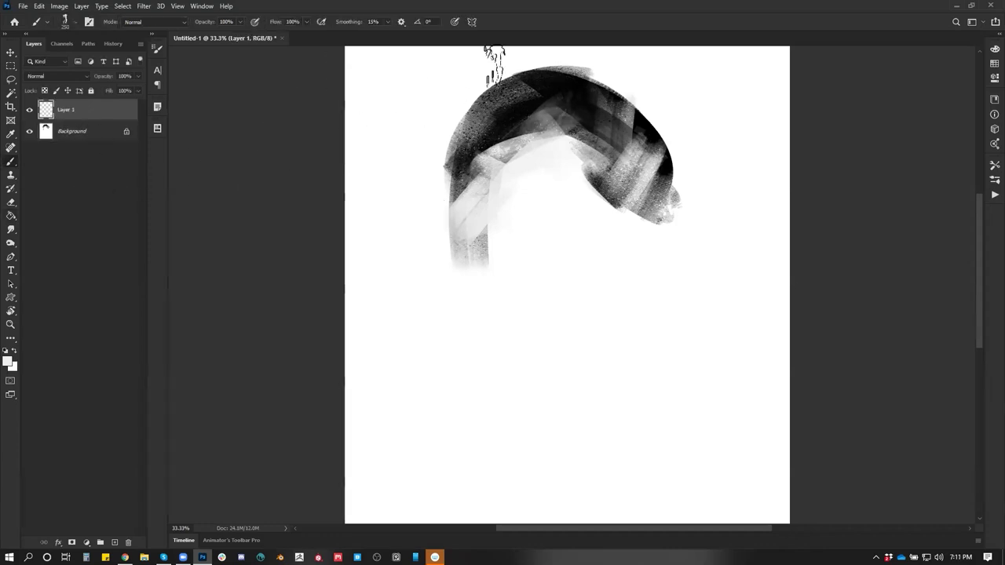
left_click(70, 131)
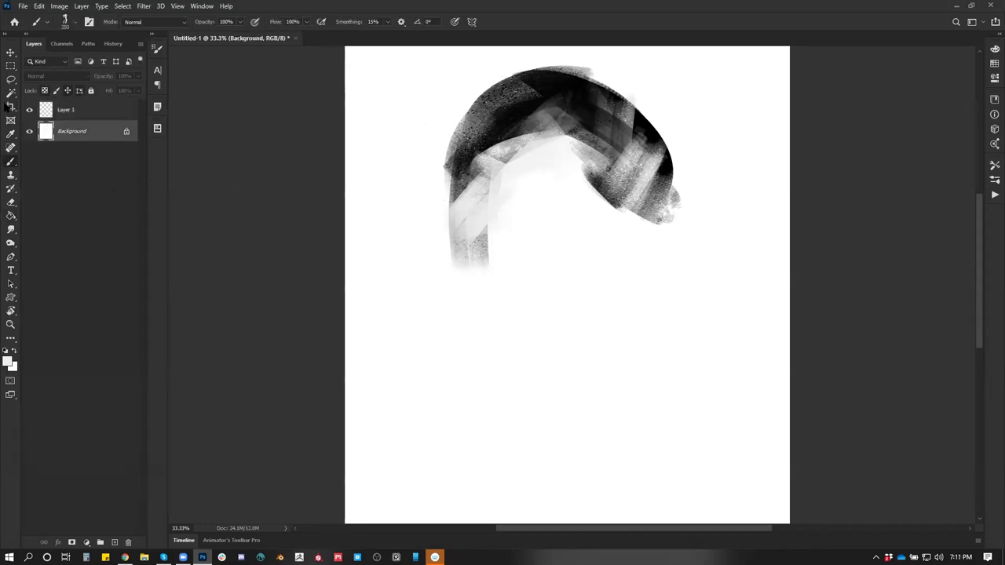
key("BackSpace")
left_click(79, 109)
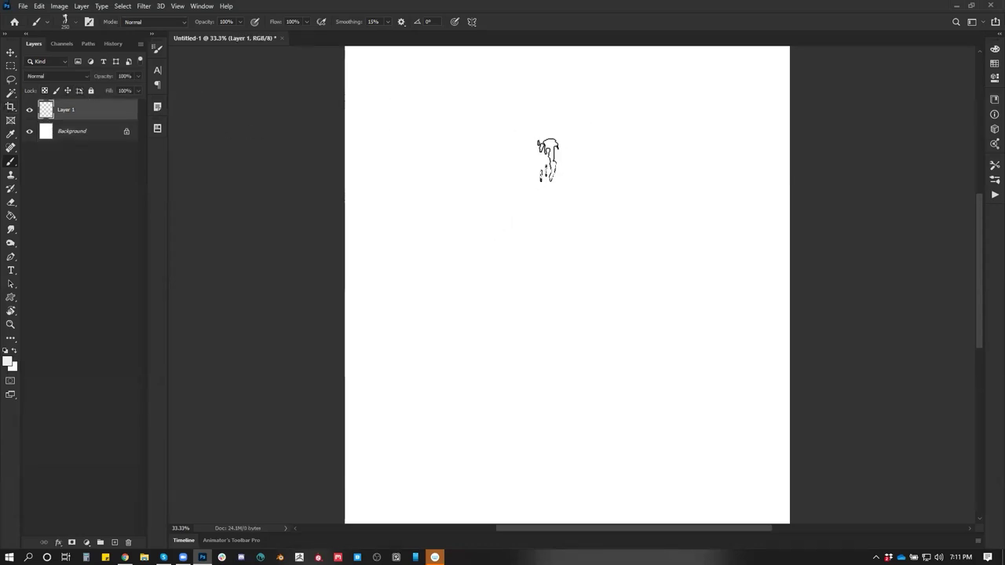
right_click(552, 161)
left_click(795, 321)
left_click(491, 179)
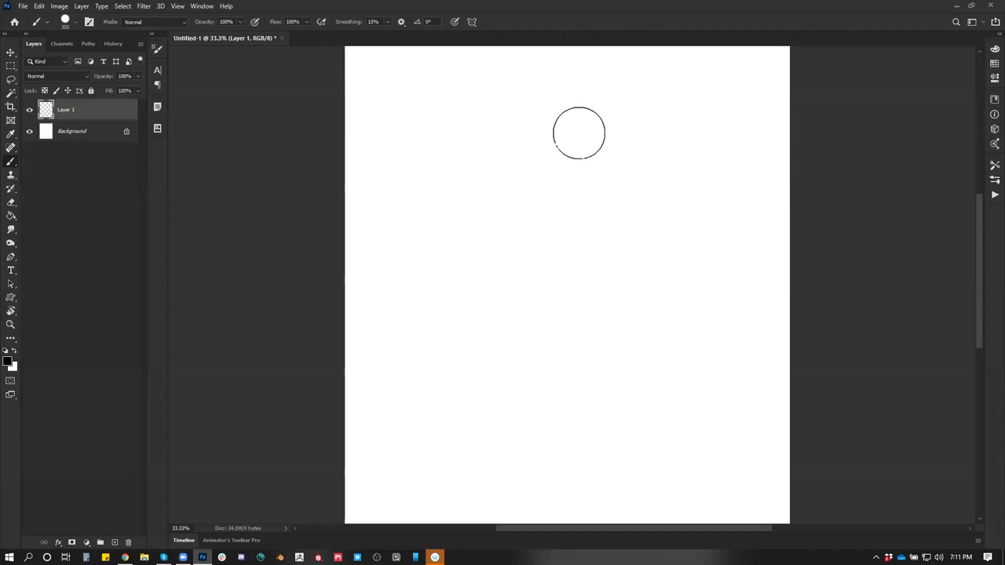
Draw the domed head, right ear and jaw outline, then fill the face black
mouse_move(610, 153)
left_mouse_down()
mouse_move(586, 120)
mouse_move(479, 150)
mouse_move(482, 194)
mouse_move(609, 121)
mouse_move(611, 110)
mouse_move(632, 188)
mouse_move(543, 153)
mouse_move(542, 202)
mouse_move(558, 196)
mouse_move(463, 226)
mouse_move(461, 213)
mouse_move(434, 202)
mouse_move(466, 267)
left_mouse_up()
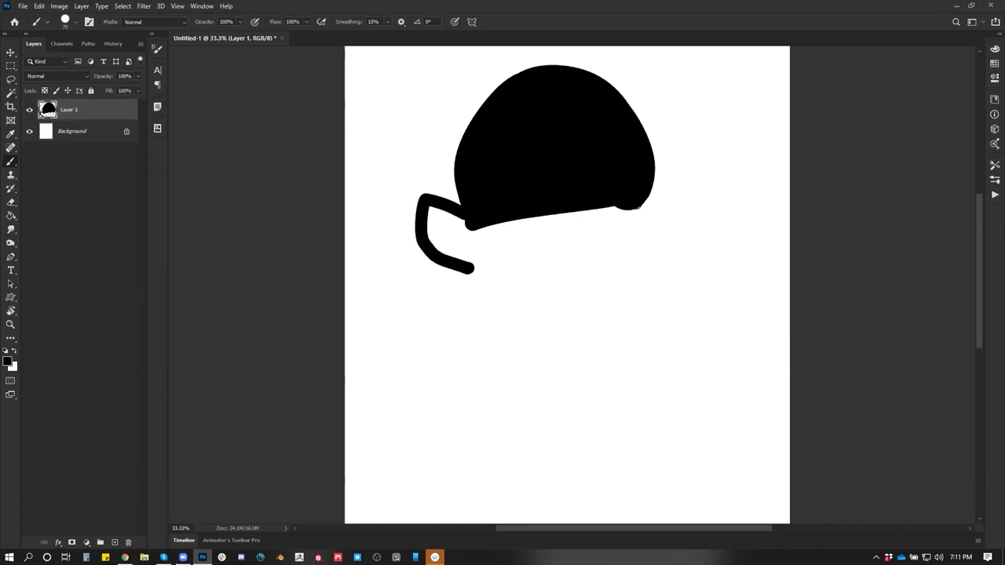
mouse_move(642, 207)
left_mouse_down()
mouse_move(713, 223)
mouse_move(647, 269)
left_mouse_up()
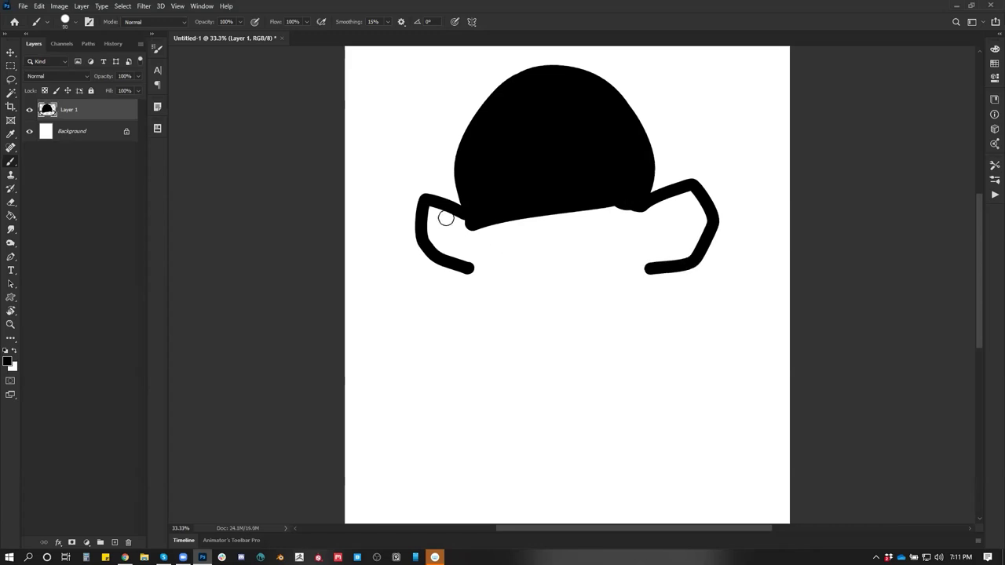
mouse_move(464, 223)
left_mouse_down()
mouse_move(471, 269)
mouse_move(530, 375)
mouse_move(584, 392)
mouse_move(603, 328)
mouse_move(635, 304)
mouse_move(642, 210)
left_mouse_up()
key("g")
left_click(579, 234)
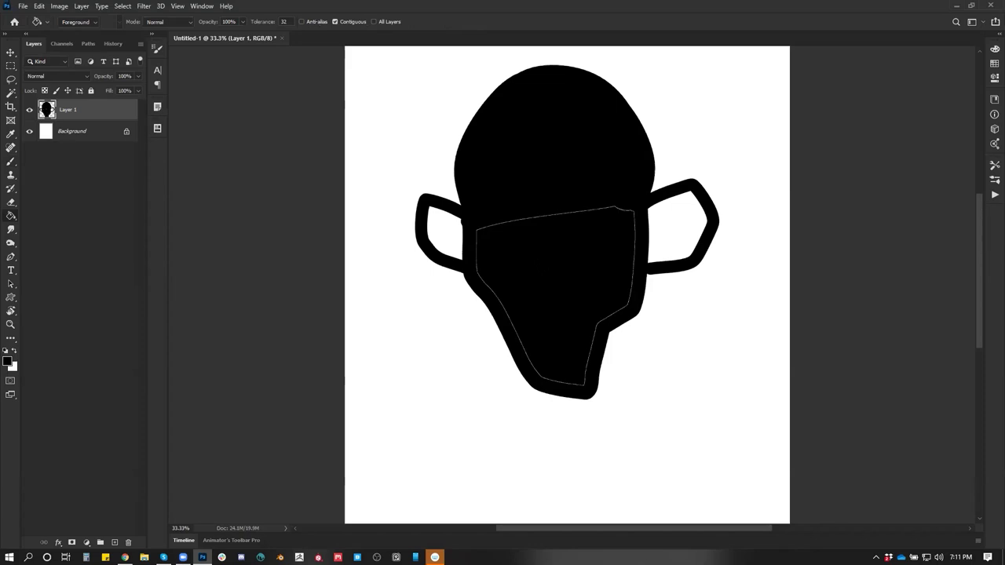
Fill both ears black and reshape the jaw's left and right edges
left_click(454, 239)
left_click(675, 233)
key("b")
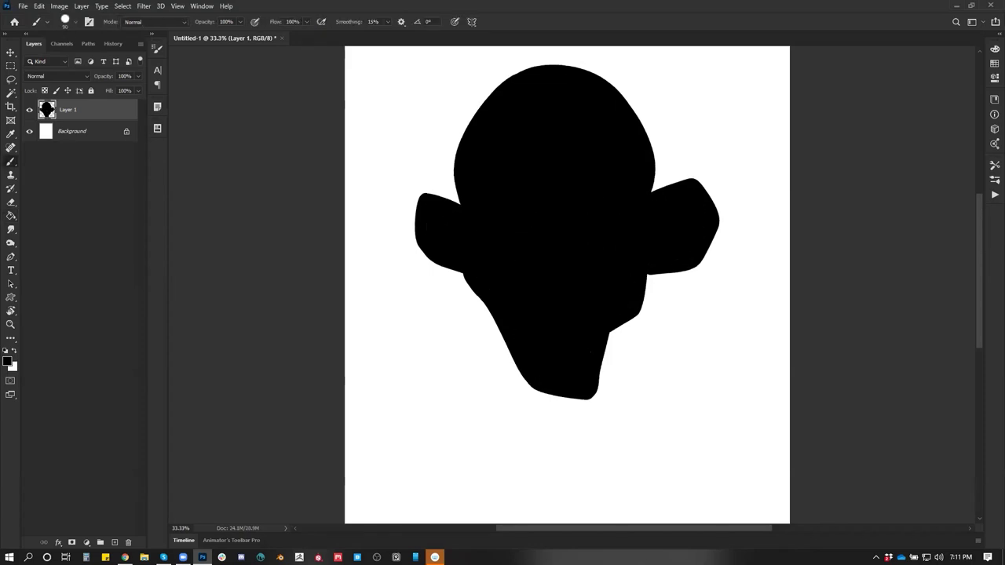
left_click_drag(648, 277, 600, 381)
mouse_move(475, 295)
left_mouse_down()
mouse_move(471, 338)
mouse_move(493, 318)
left_mouse_up()
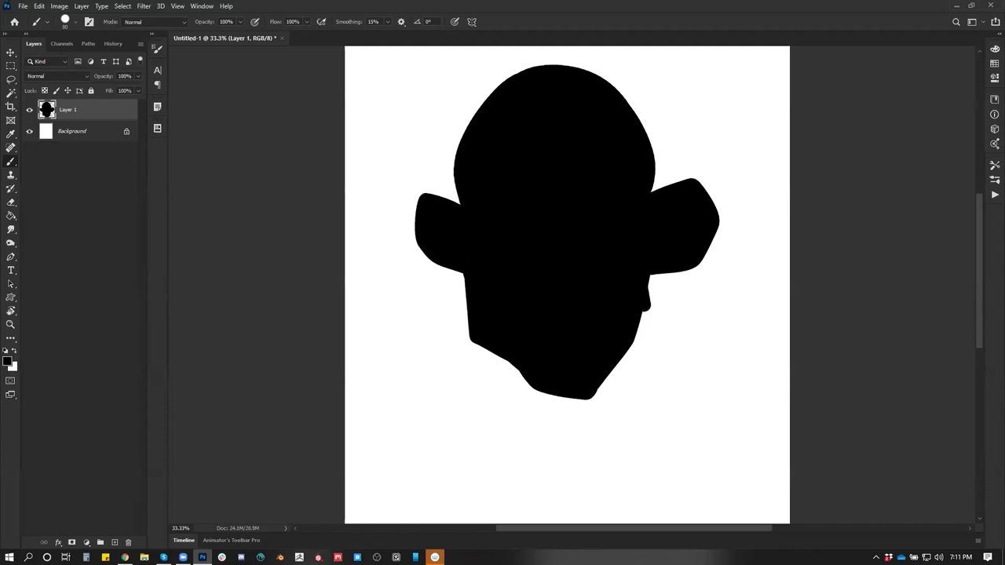
left_click_drag(658, 274, 640, 339)
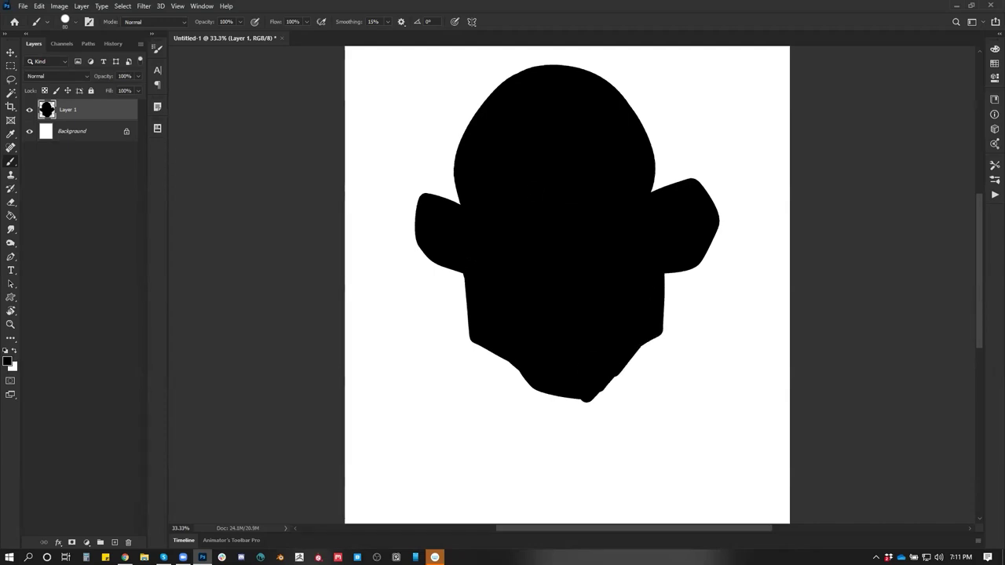
Redraw the head's top outline into a squarer, angular shape
left_click_drag(566, 203, 550, 248)
mouse_move(446, 218)
left_mouse_down()
mouse_move(426, 155)
mouse_move(486, 99)
mouse_move(581, 89)
mouse_move(614, 146)
left_mouse_up()
key("ctrl+z")
mouse_move(446, 237)
left_mouse_down()
mouse_move(471, 144)
mouse_move(502, 105)
mouse_move(602, 92)
mouse_move(627, 147)
mouse_move(577, 114)
left_mouse_up()
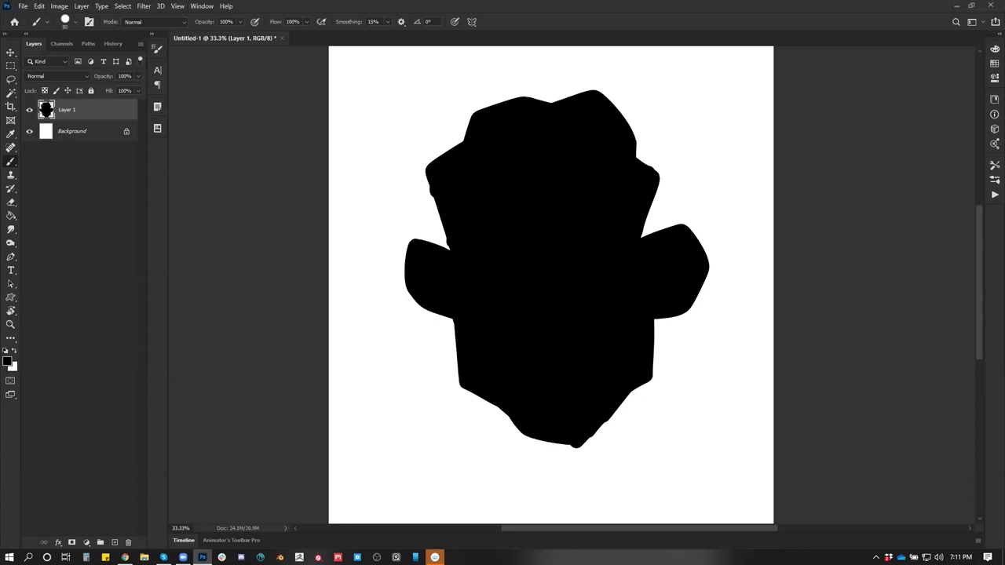
Switch to the 250 px textured brush and paint soft grey along the head's top edges
right_click(601, 281)
left_click(684, 308)
left_click(195, 291)
mouse_move(496, 100)
left_mouse_down()
mouse_move(467, 121)
mouse_move(566, 77)
left_mouse_up()
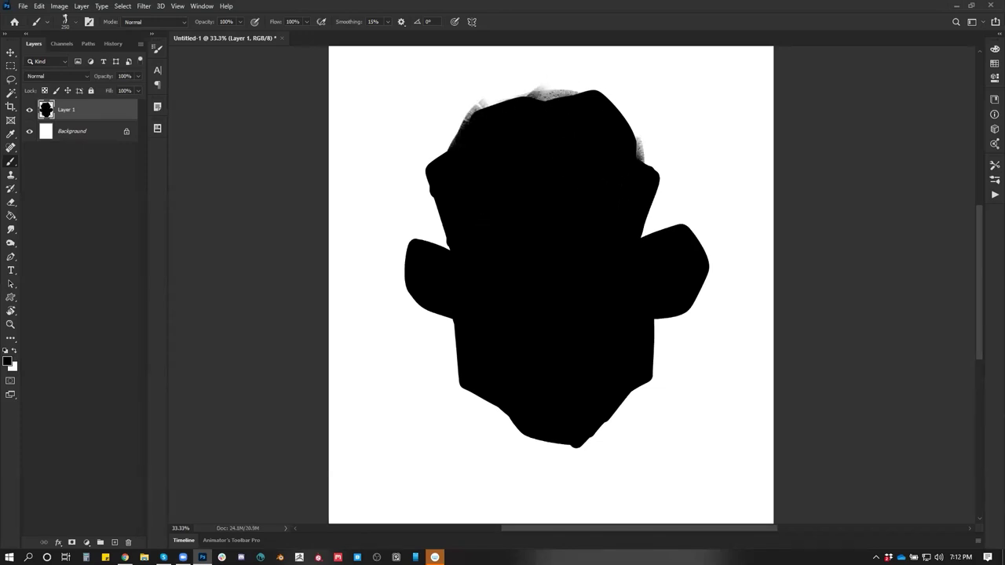
Paint grey along the upper-right edge and forehead, then repaint the upper-left head at 700 px
left_click_drag(652, 166, 630, 122)
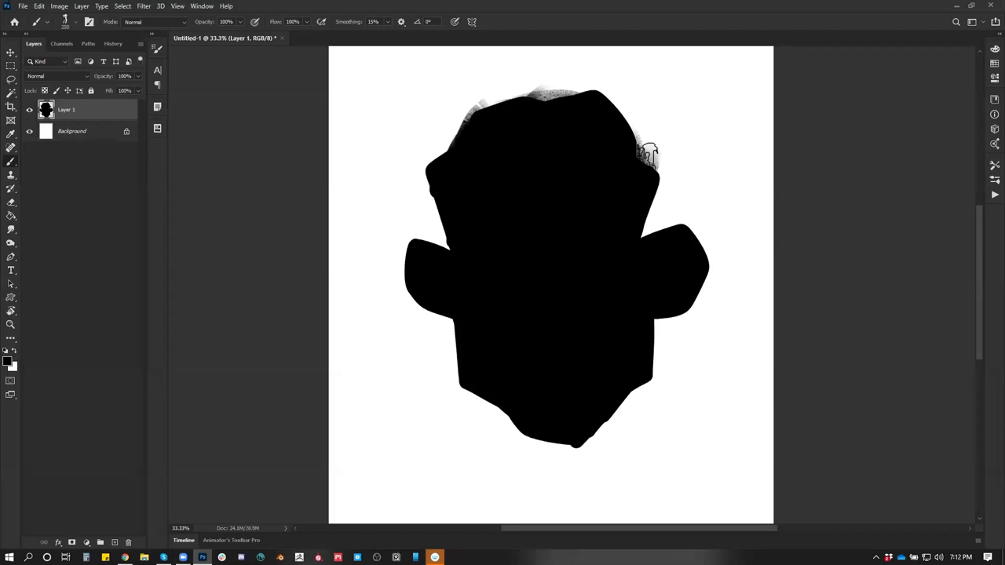
left_click_drag(648, 155, 656, 208)
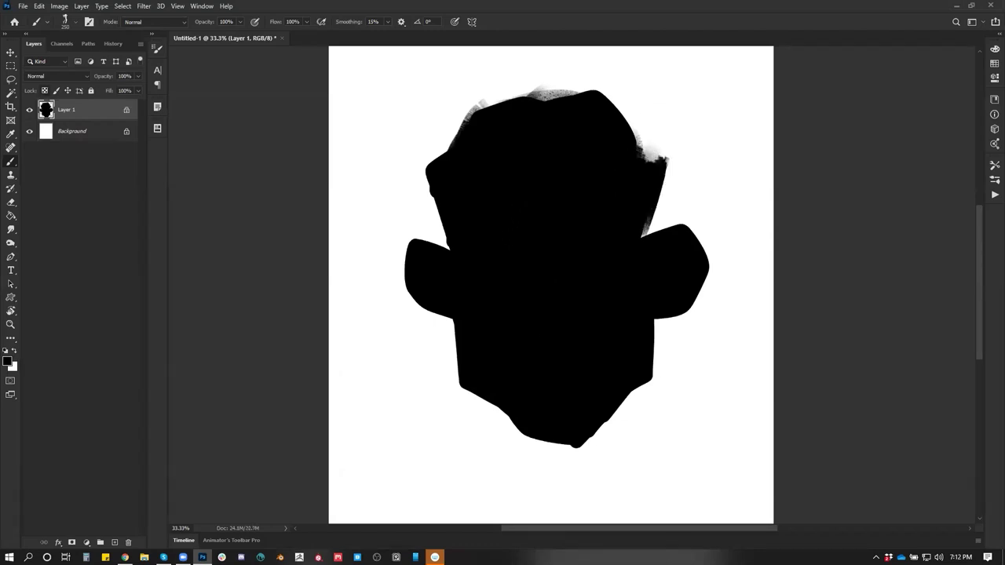
mouse_move(454, 124)
left_mouse_down()
mouse_move(519, 83)
mouse_move(481, 126)
mouse_move(508, 94)
mouse_move(561, 110)
mouse_move(642, 106)
mouse_move(517, 113)
mouse_move(528, 102)
mouse_move(550, 106)
mouse_move(642, 174)
mouse_move(673, 106)
mouse_move(440, 153)
mouse_move(494, 193)
mouse_move(427, 167)
mouse_move(542, 172)
mouse_move(541, 216)
mouse_move(426, 168)
left_mouse_up()
key("bracketright")
key("bracketright")
key("bracketright")
left_click(516, 162, "alt")
mouse_move(515, 161)
left_mouse_down()
mouse_move(464, 152)
mouse_move(531, 169)
mouse_move(531, 152)
mouse_move(570, 197)
mouse_move(572, 184)
mouse_move(433, 234)
mouse_move(413, 220)
mouse_move(489, 231)
mouse_move(458, 202)
mouse_move(428, 275)
mouse_move(424, 259)
mouse_move(494, 204)
mouse_move(518, 250)
left_mouse_up()
Sample greys to lighten the left ear and cover the dark lower head with mid grey
left_click(433, 247, "alt")
left_click(427, 225, "alt")
mouse_move(427, 225)
left_mouse_down()
mouse_move(440, 332)
mouse_move(471, 213)
mouse_move(419, 225)
mouse_move(413, 259)
mouse_move(441, 263)
mouse_move(402, 251)
mouse_move(474, 318)
mouse_move(481, 236)
mouse_move(523, 226)
mouse_move(495, 348)
mouse_move(621, 218)
mouse_move(628, 275)
mouse_move(675, 252)
mouse_move(691, 306)
mouse_move(636, 392)
left_mouse_up()
mouse_move(651, 336)
left_mouse_down()
mouse_move(604, 408)
mouse_move(542, 439)
left_mouse_up()
key("bracketright")
key("bracketright")
key("bracketright")
key("bracketright")
key("bracketright")
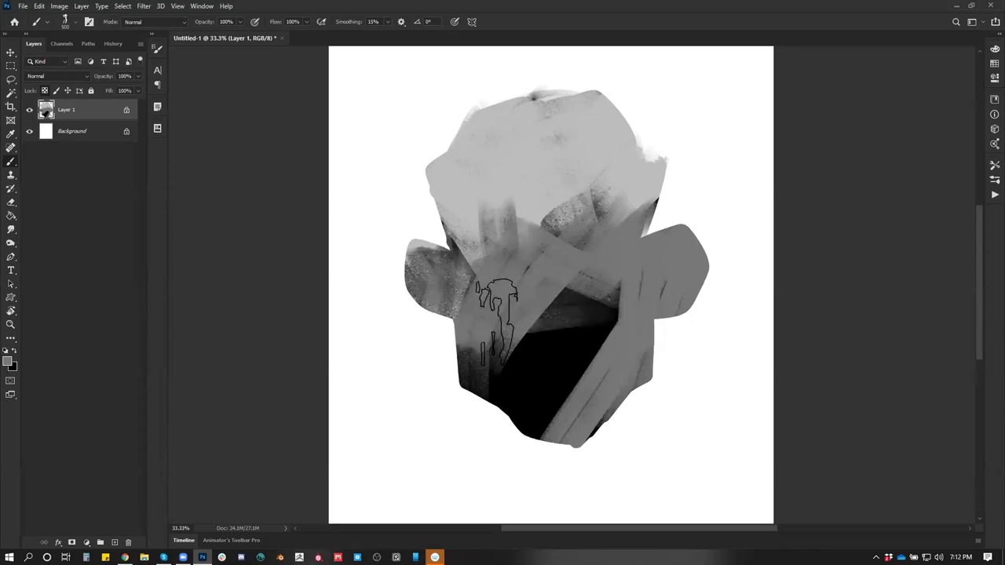
mouse_move(562, 306)
left_mouse_down()
mouse_move(569, 408)
mouse_move(550, 322)
left_mouse_up()
At 500 then 250 px, paint mid grey over the upper middle and lighten the upper-left patch
key("bracketleft")
key("bracketleft")
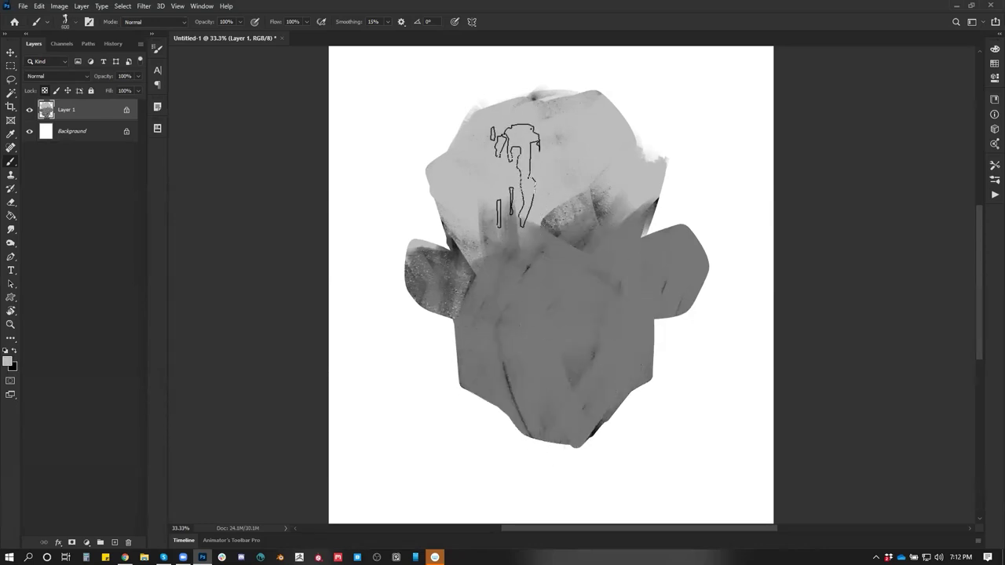
mouse_move(502, 205)
left_mouse_down()
mouse_move(466, 191)
mouse_move(552, 274)
left_mouse_up()
key("bracketleft")
key("bracketleft")
key("bracketleft")
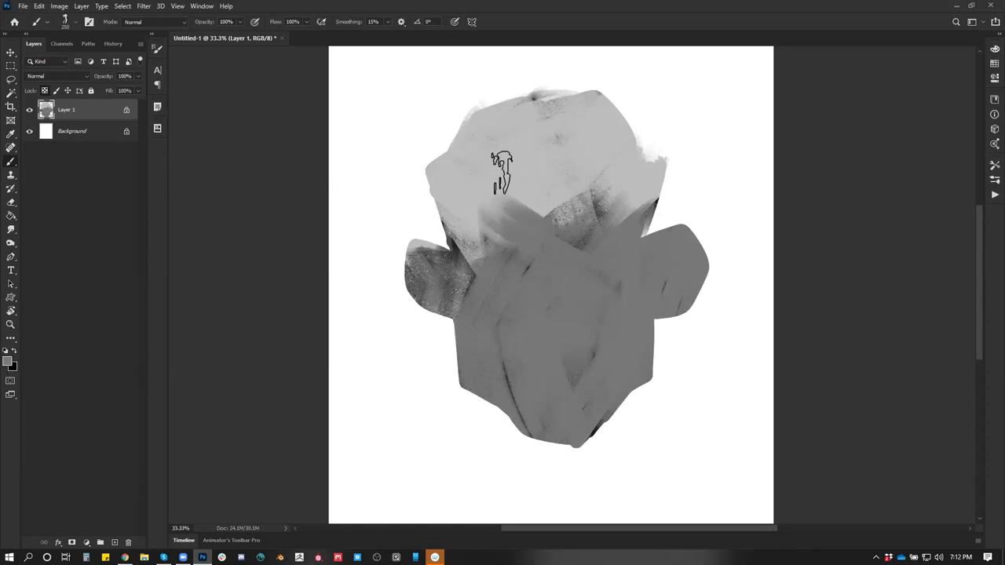
mouse_move(545, 171)
left_mouse_down()
mouse_move(588, 168)
mouse_move(574, 139)
mouse_move(549, 207)
mouse_move(586, 208)
mouse_move(573, 255)
mouse_move(482, 235)
mouse_move(466, 152)
mouse_move(474, 123)
mouse_move(464, 146)
mouse_move(568, 90)
mouse_move(563, 139)
mouse_move(521, 180)
mouse_move(653, 118)
mouse_move(673, 124)
mouse_move(651, 168)
mouse_move(542, 206)
mouse_move(567, 181)
left_mouse_up()
left_click(474, 129, "alt")
Switch to the 25 px round brush and paint strokes across the head's left side
right_click(506, 287)
left_click(840, 366)
left_click(295, 269)
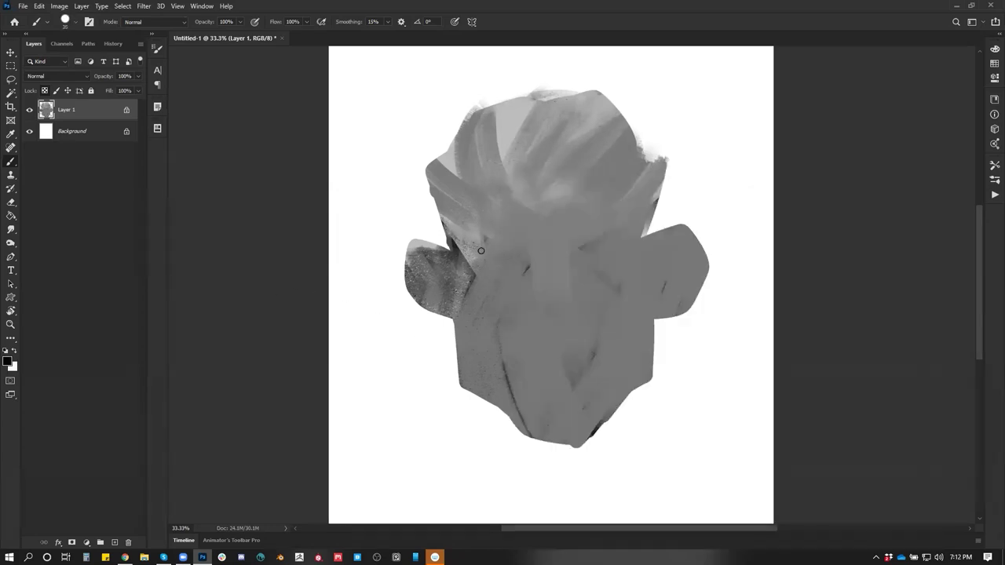
mouse_move(457, 235)
left_mouse_down()
mouse_move(513, 254)
mouse_move(439, 179)
mouse_move(452, 212)
mouse_move(503, 133)
mouse_move(581, 118)
mouse_move(432, 137)
mouse_move(613, 224)
mouse_move(498, 220)
mouse_move(496, 240)
left_mouse_up()
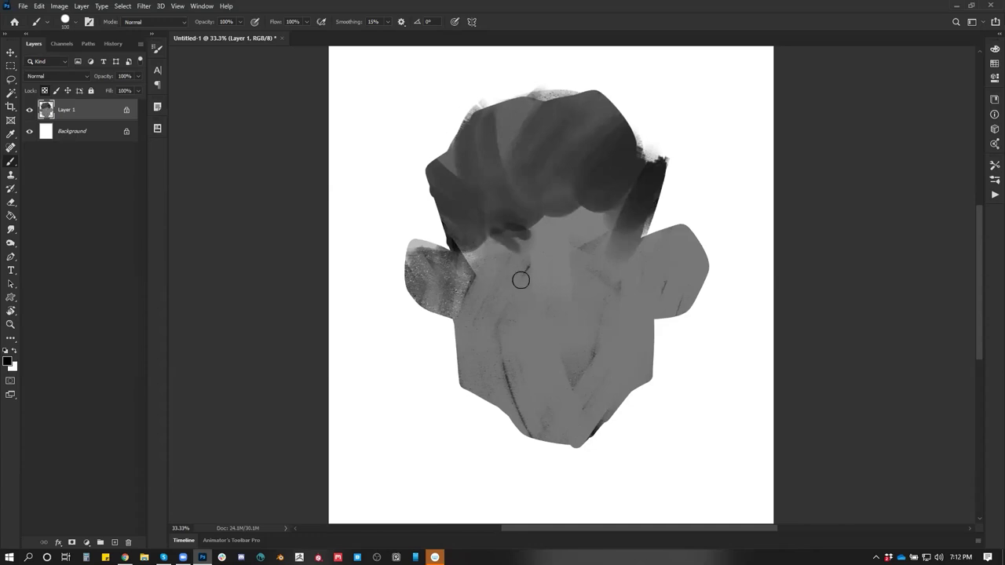
Paint dark marks on the left ear, a brow stroke, and dark lines down both cheeks to the chin
left_click_drag(425, 251, 471, 272)
left_click_drag(452, 262, 447, 290)
mouse_move(471, 254)
left_mouse_down()
mouse_move(535, 275)
mouse_move(629, 250)
mouse_move(582, 258)
left_mouse_up()
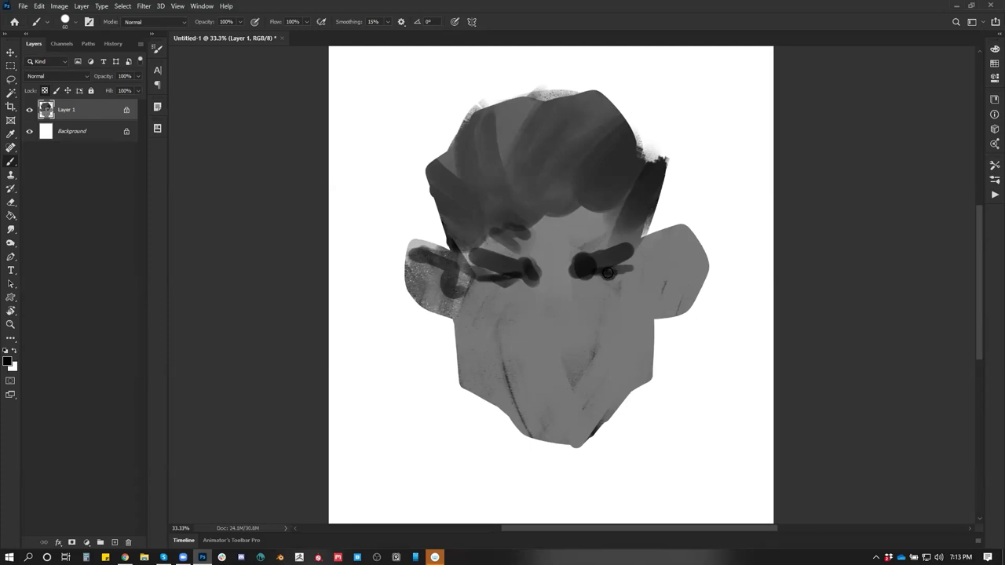
mouse_move(457, 288)
left_mouse_down()
mouse_move(506, 349)
mouse_move(525, 398)
left_mouse_up()
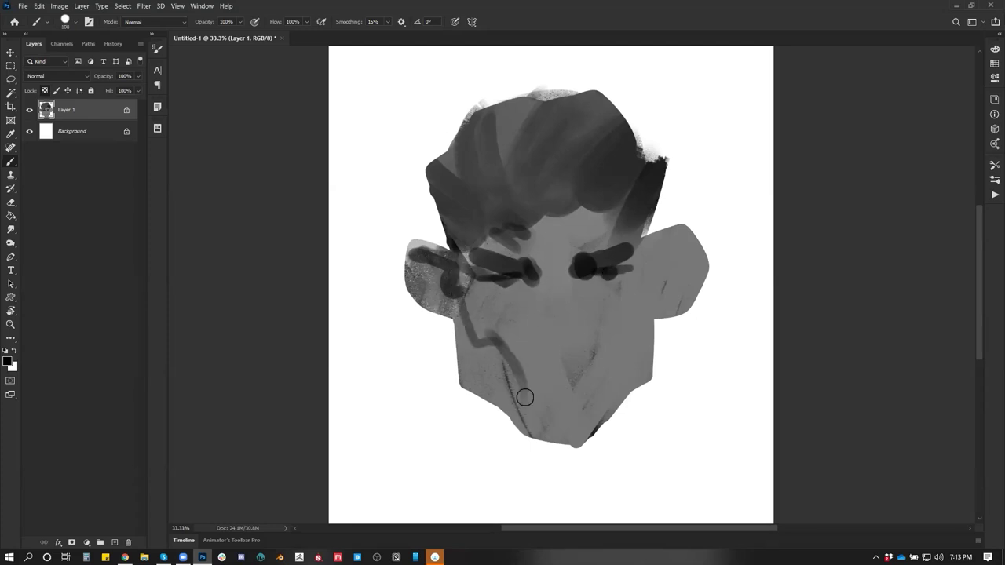
mouse_move(648, 233)
left_mouse_down()
mouse_move(643, 334)
mouse_move(611, 346)
mouse_move(597, 392)
left_mouse_up()
left_click_drag(501, 330, 522, 351)
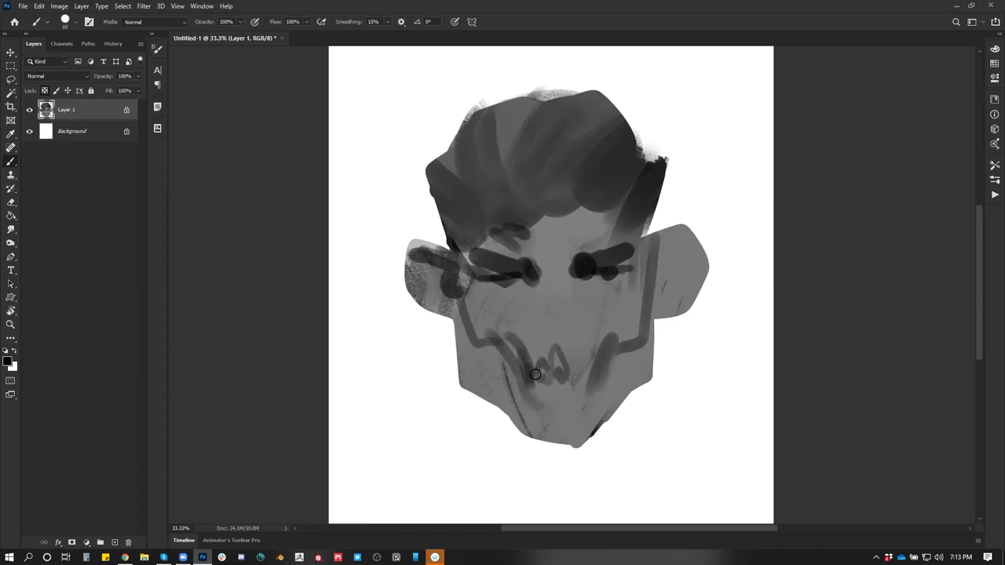
Darken the jaw, right ear and brow bridge, then brush mid grey over the forehead hair
mouse_move(466, 344)
left_mouse_down()
mouse_move(470, 376)
mouse_move(490, 376)
mouse_move(564, 416)
mouse_move(589, 408)
mouse_move(646, 354)
mouse_move(668, 310)
left_mouse_up()
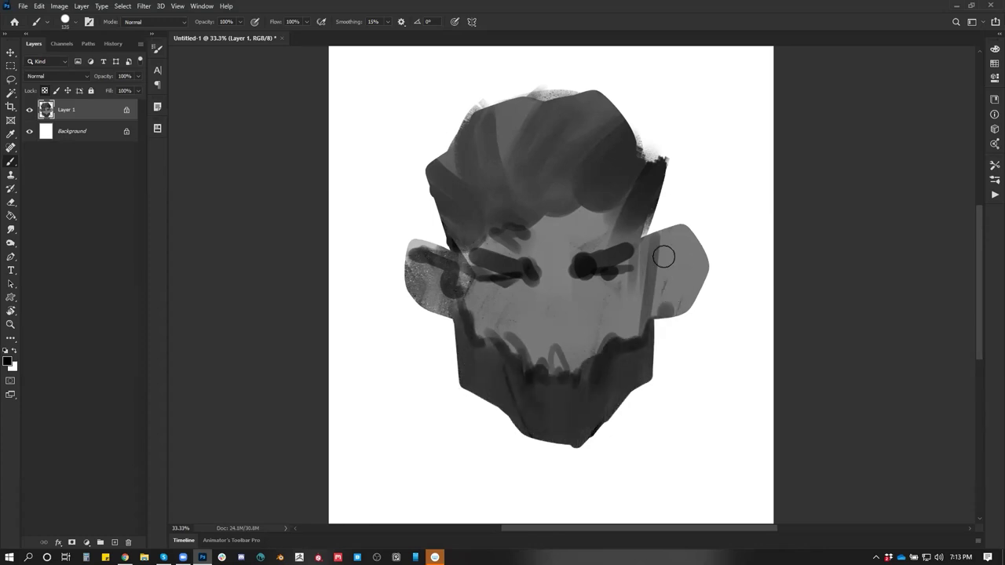
mouse_move(663, 257)
left_mouse_down()
mouse_move(702, 243)
mouse_move(696, 275)
left_mouse_up()
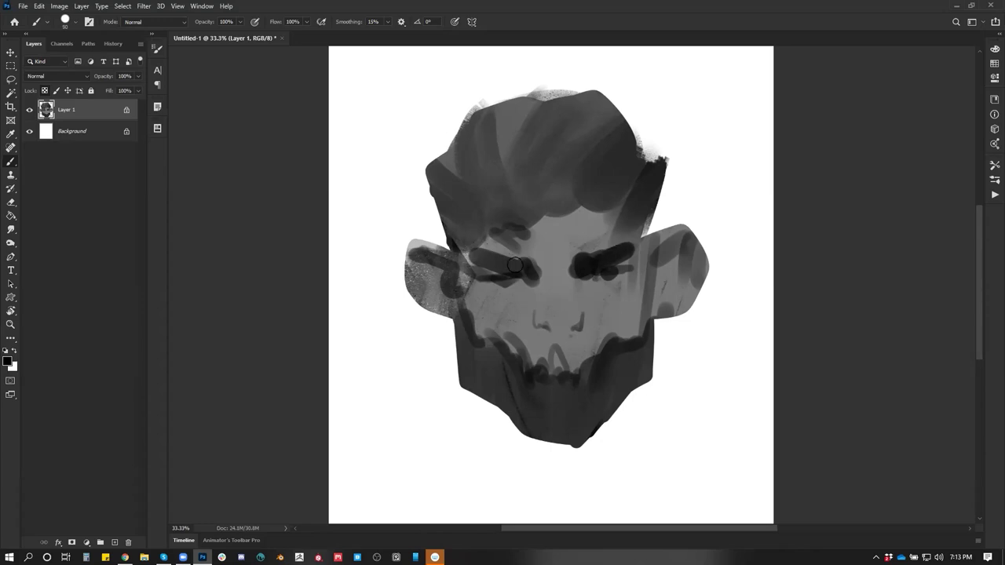
left_click_drag(547, 227, 545, 241)
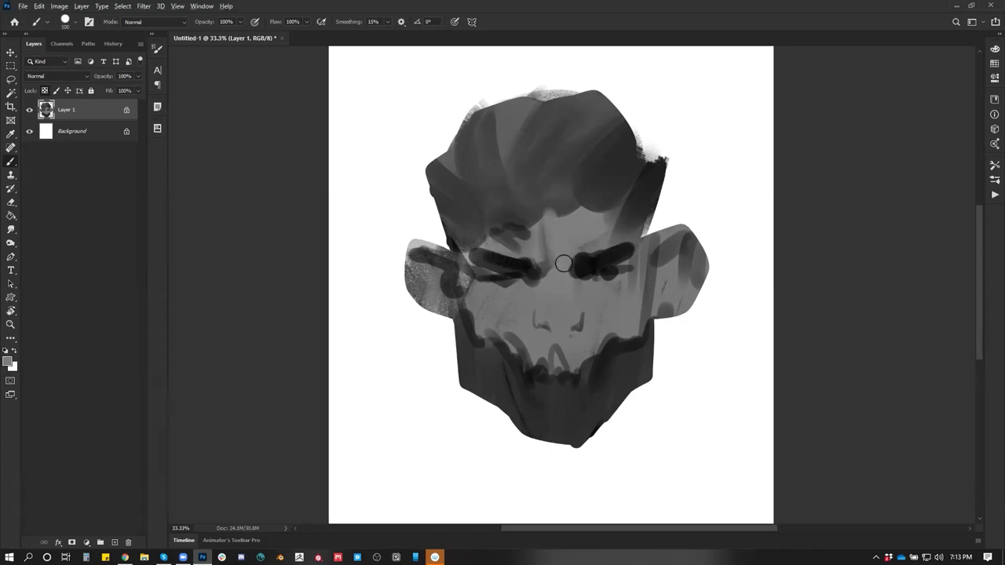
left_click(572, 263, "alt")
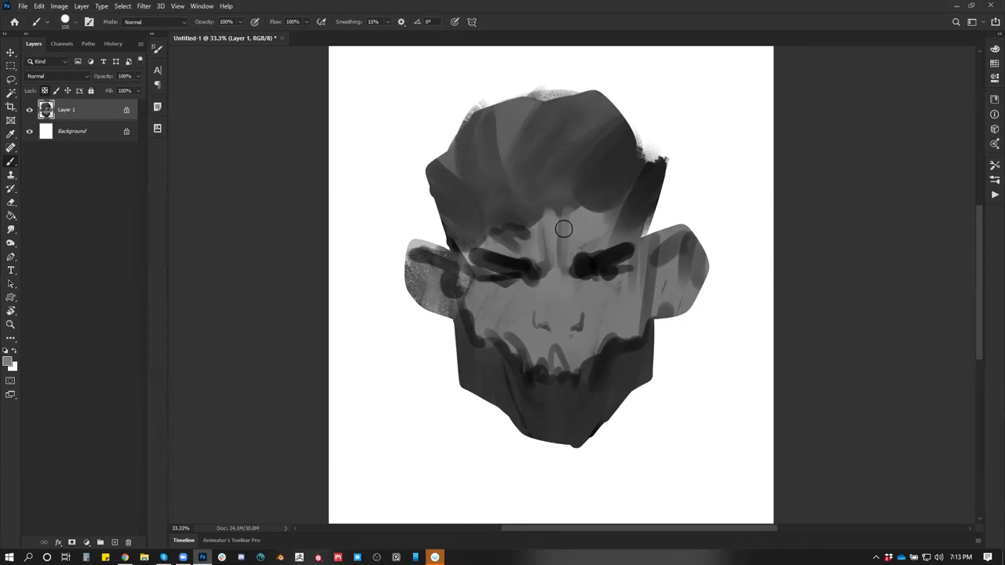
mouse_move(482, 187)
left_mouse_down()
mouse_move(606, 205)
mouse_move(471, 168)
mouse_move(482, 106)
left_mouse_up()
Add short dark strokes on the left and right cheeks with a small brush
key("bracketright")
key("bracketright")
key("bracketright")
key("bracketright")
key("bracketright")
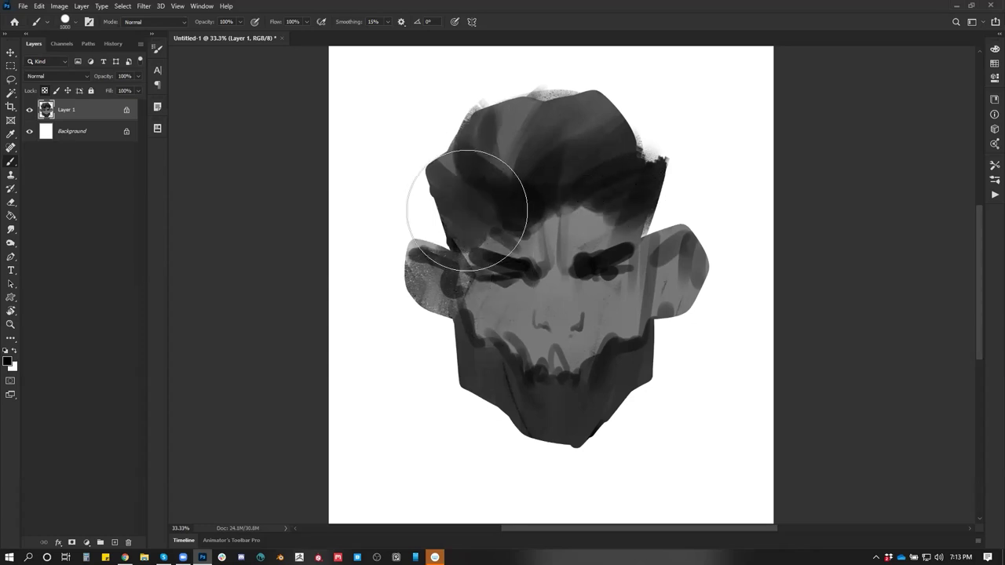
left_click_drag(475, 314, 491, 345)
key("ctrl+z")
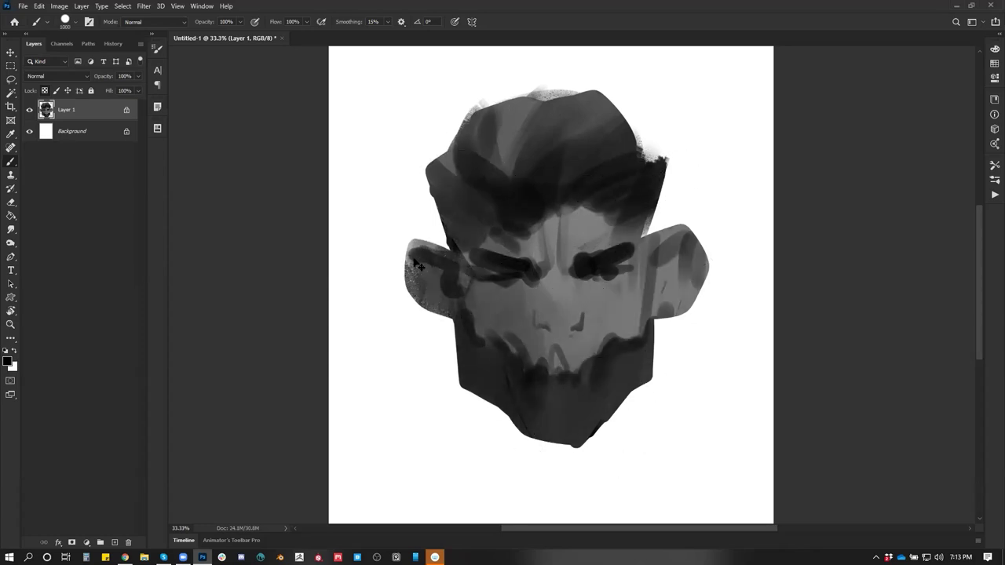
key("bracketleft")
key("bracketleft")
key("bracketleft")
key("bracketleft")
key("bracketleft")
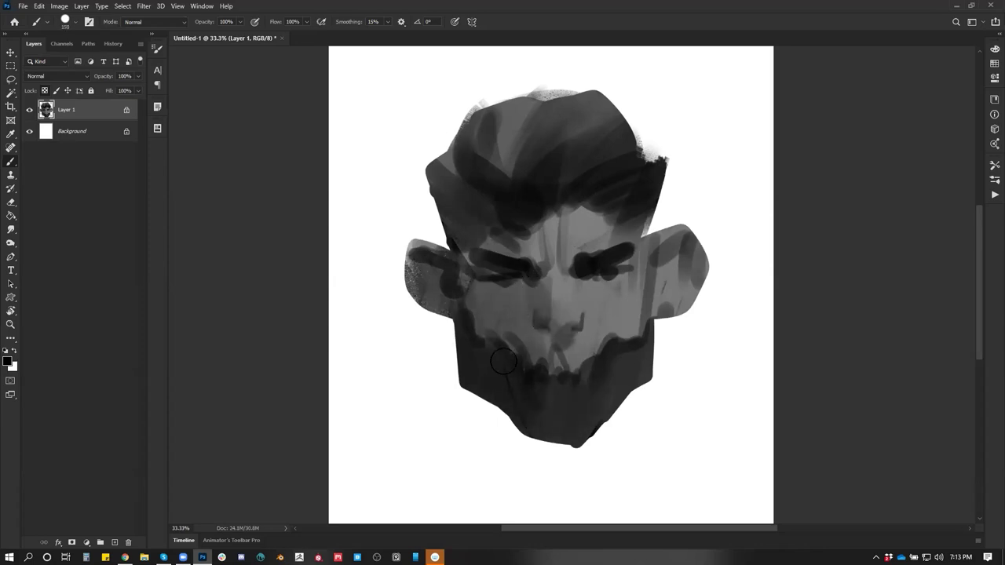
left_click_drag(483, 321, 509, 345)
left_click_drag(628, 308, 625, 334)
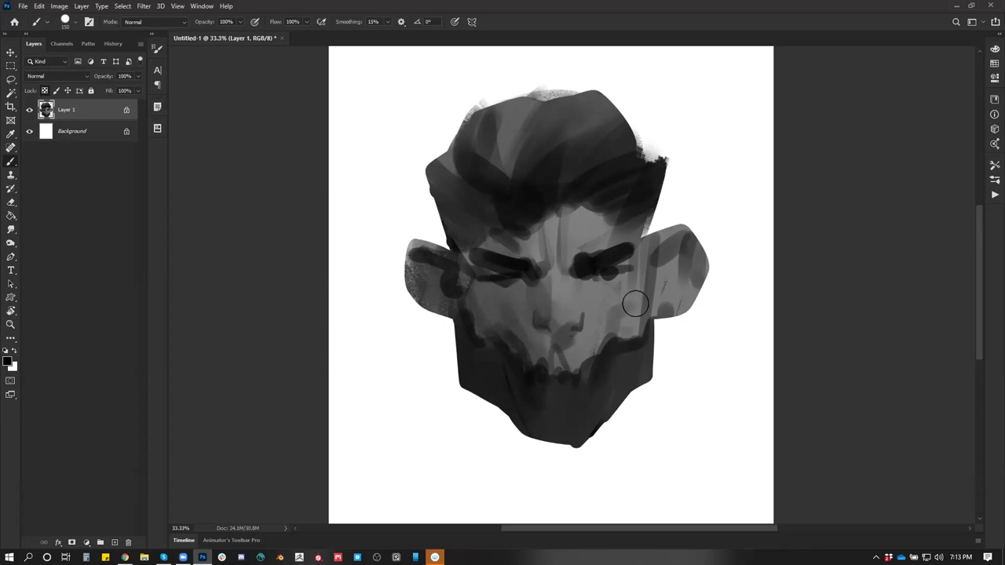
Paint white highlights on the forehead, brow, right cheek, jaw and chin, then darken the right jaw
key("x")
mouse_move(576, 241)
left_mouse_down()
mouse_move(585, 206)
mouse_move(578, 257)
left_mouse_up()
mouse_move(559, 221)
left_mouse_down()
mouse_move(564, 308)
mouse_move(581, 321)
left_mouse_up()
left_click_drag(598, 288, 640, 388)
left_click_drag(621, 349, 607, 427)
left_click_drag(595, 362, 586, 413)
mouse_move(581, 405)
left_mouse_down()
mouse_move(575, 485)
mouse_move(592, 447)
left_mouse_up()
left_click(615, 361, "alt")
mouse_move(614, 367)
left_mouse_down()
mouse_move(613, 405)
mouse_move(630, 385)
left_mouse_up()
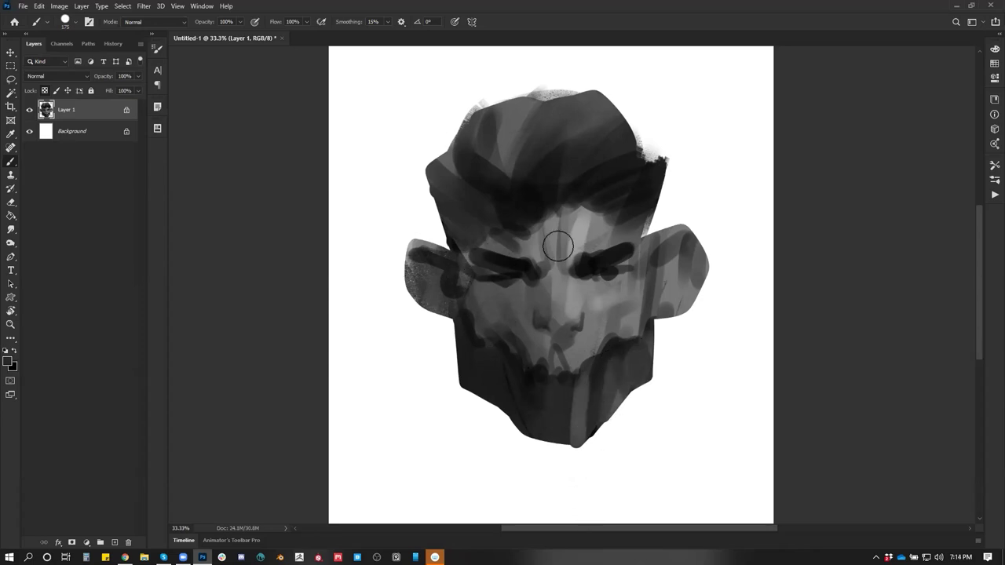
Zoom the face to 50%, then launch Blender and dismiss the splash screen
key("ctrl+z")
key("ctrl+z")
key("ctrl+z")
key("ctrl+z")
key("ctrl+z")
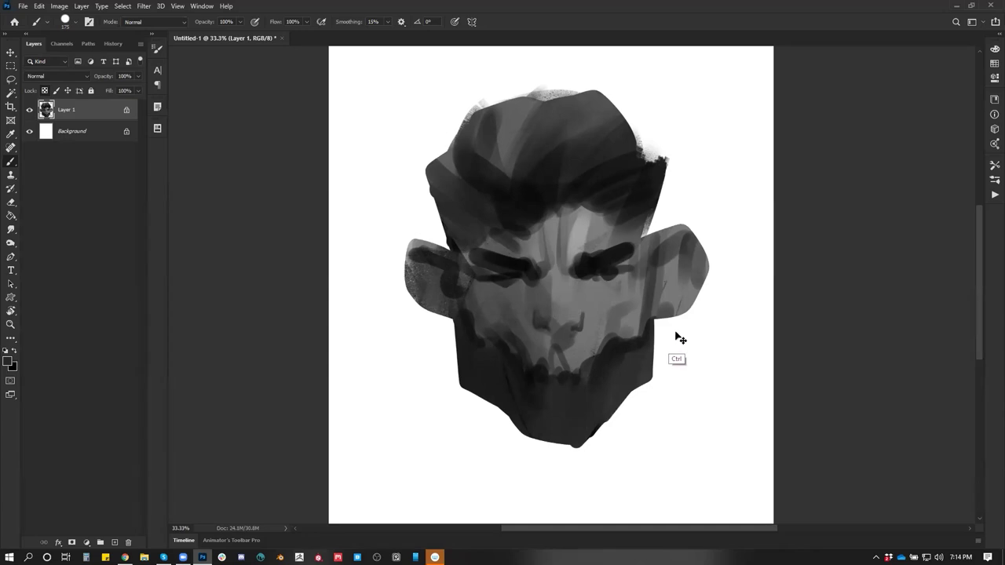
key("ctrl+shift+z")
key("ctrl+shift+z")
key("ctrl+shift+z")
key("ctrl+shift+z")
key("ctrl+shift+z")
left_click(541, 298, "ctrl")
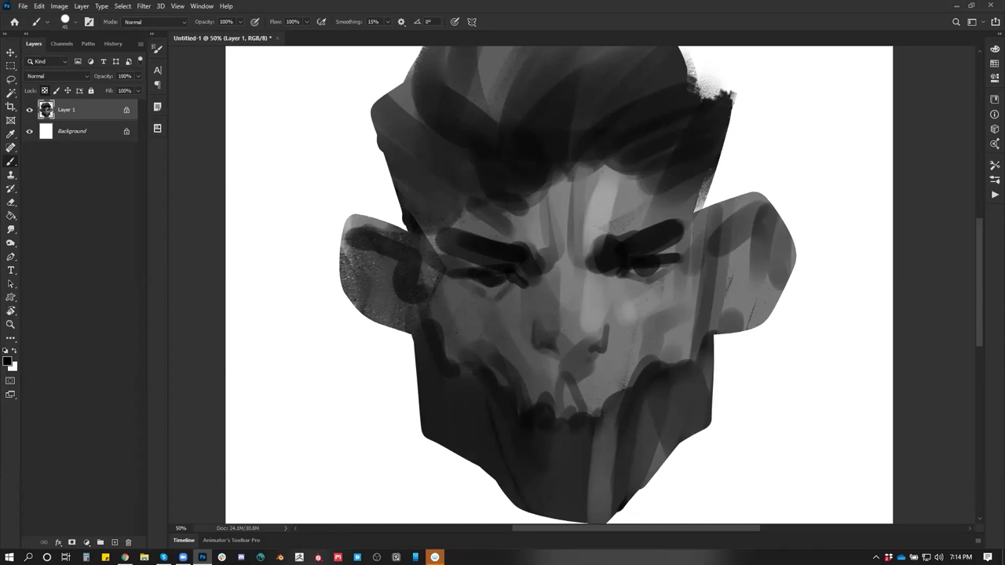
left_click(279, 558)
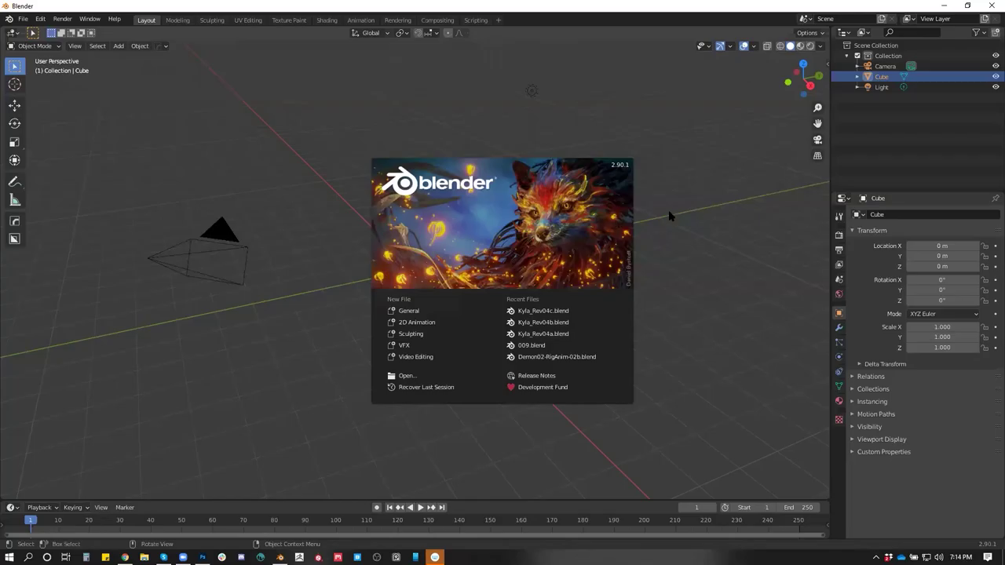
left_click(632, 220)
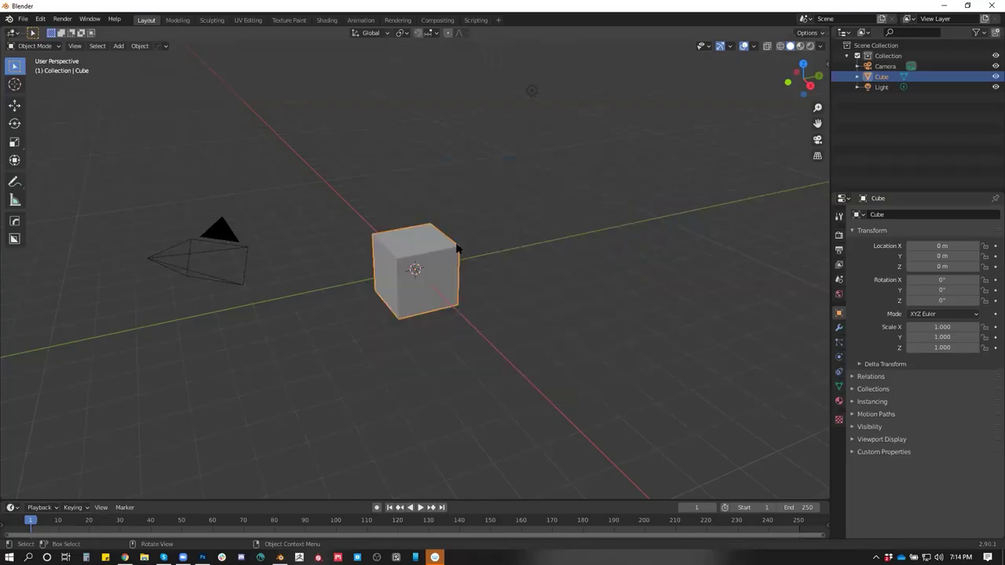
In Edit Mode, add a vertical loop cut through the cube and bevel it
key("KP_6")
key("KP_6")
key("KP_6")
key("KP_6")
scroll(489, 252, "up", 3)
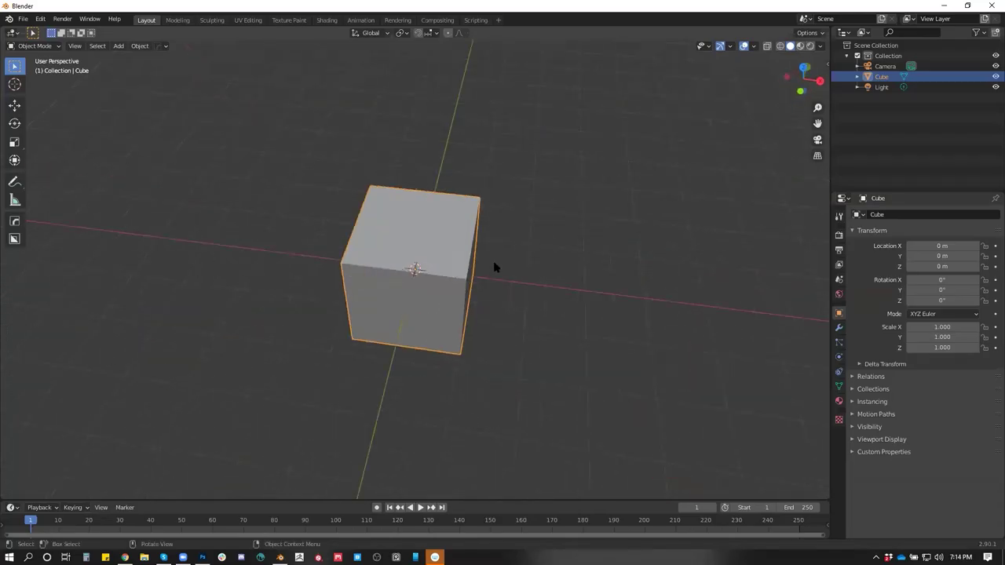
key("Tab")
key("ctrl+r")
left_click(413, 249)
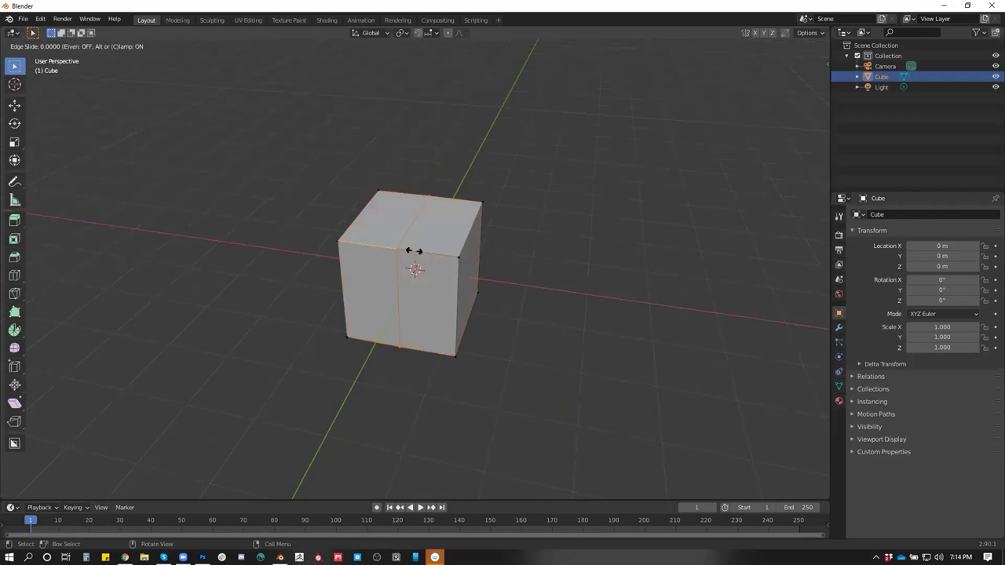
left_click(413, 250)
key("a")
key("ctrl+b")
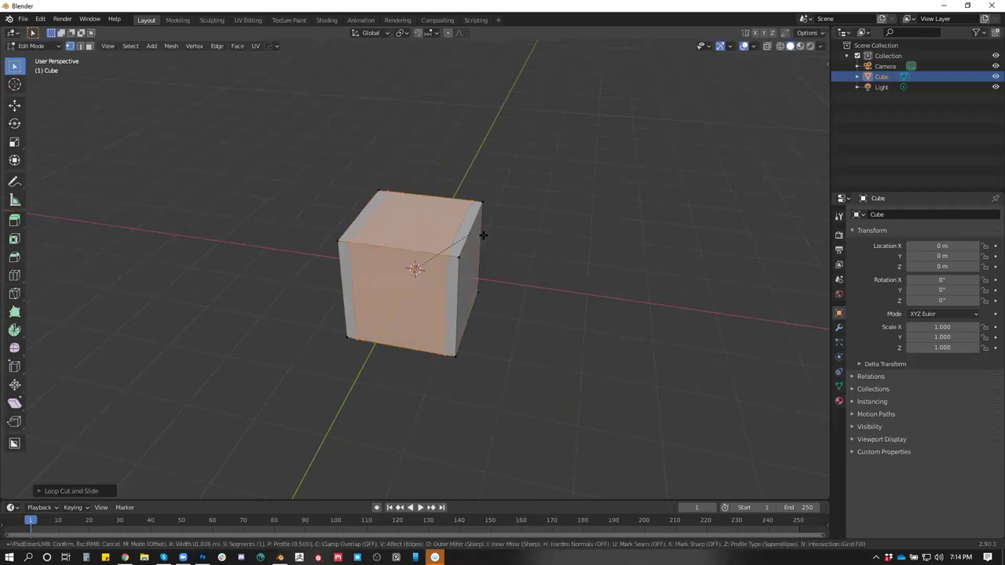
left_click(456, 241)
Loop-cut across the cube's top, bevel it into a narrow band, and show Material Properties
key("ctrl+r")
left_click(454, 226)
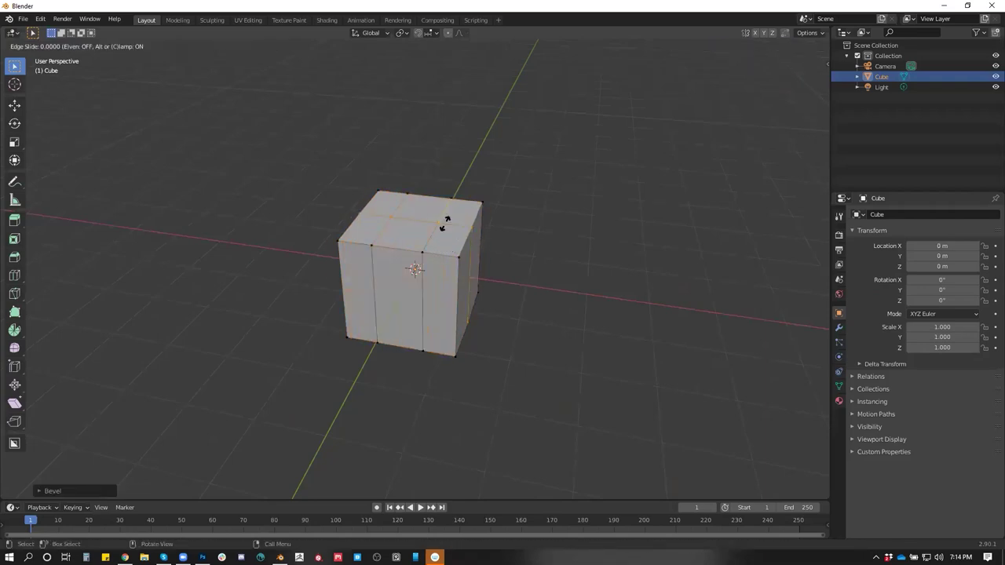
left_click(455, 211)
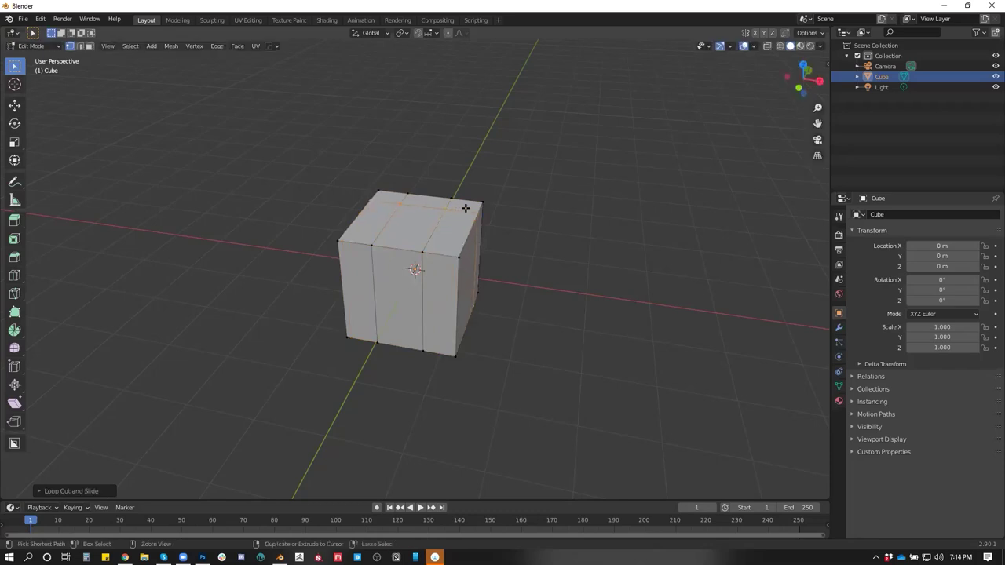
key("ctrl+b")
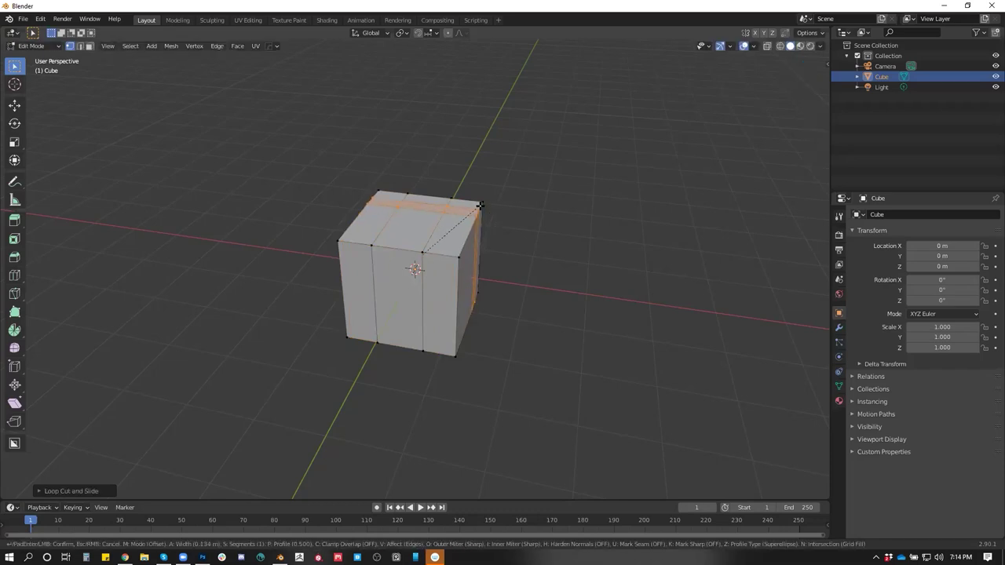
left_click(481, 205)
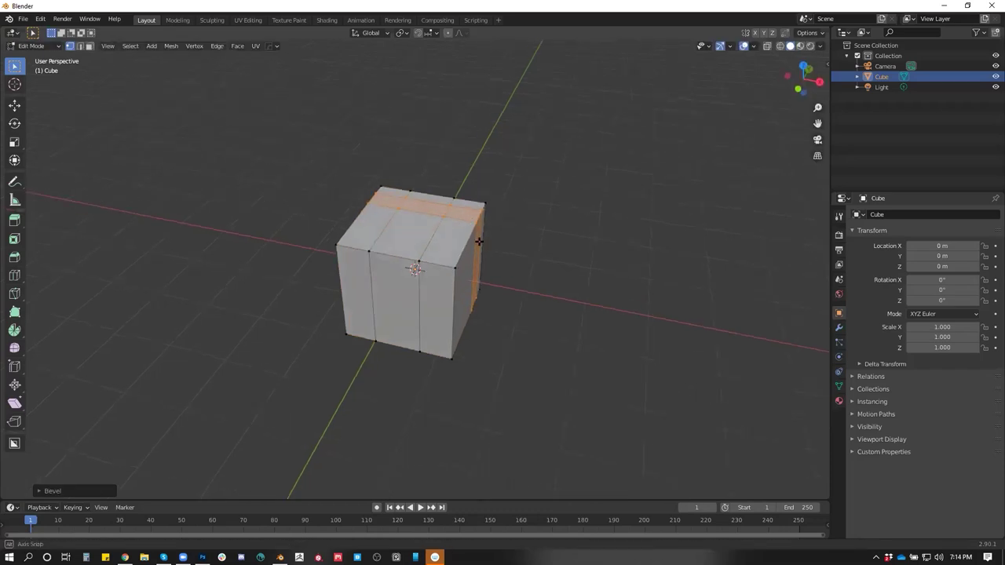
left_click(838, 401)
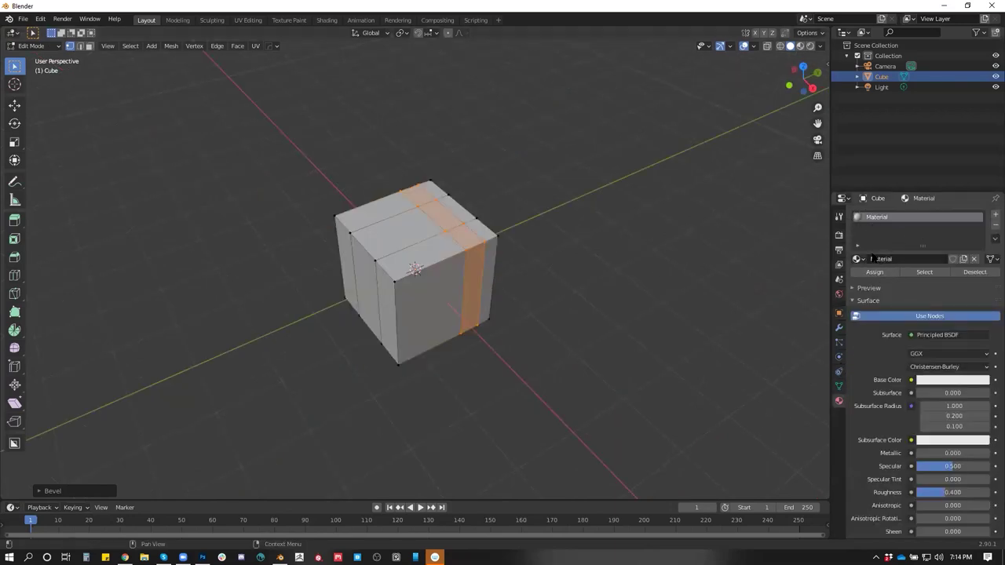
Add a new material slot and material, then brighten and desaturate its base colour
left_click(994, 215)
left_click(927, 279)
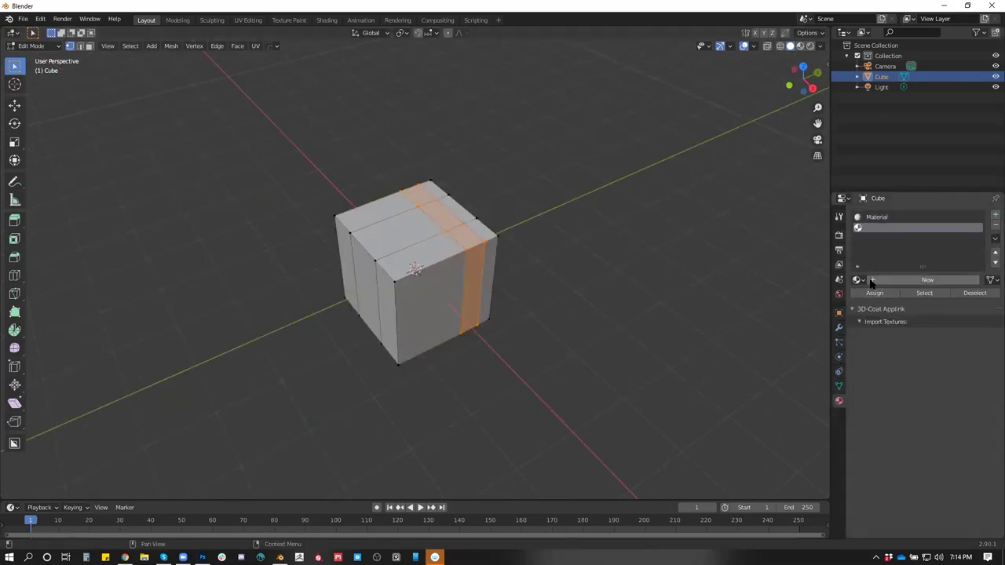
left_click(947, 406)
left_click_drag(938, 293, 981, 325)
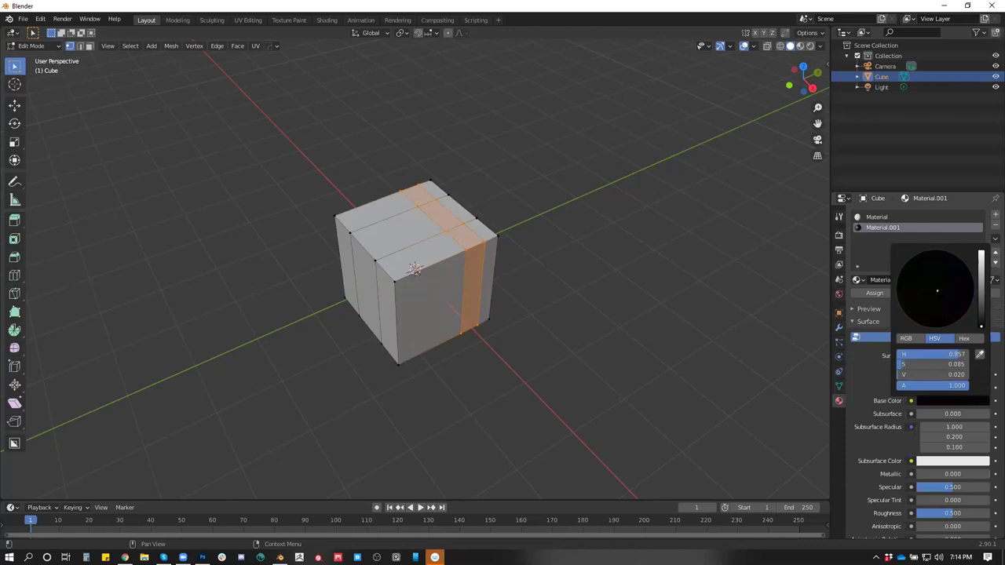
left_click_drag(980, 325, 981, 307)
left_click_drag(925, 362, 903, 363)
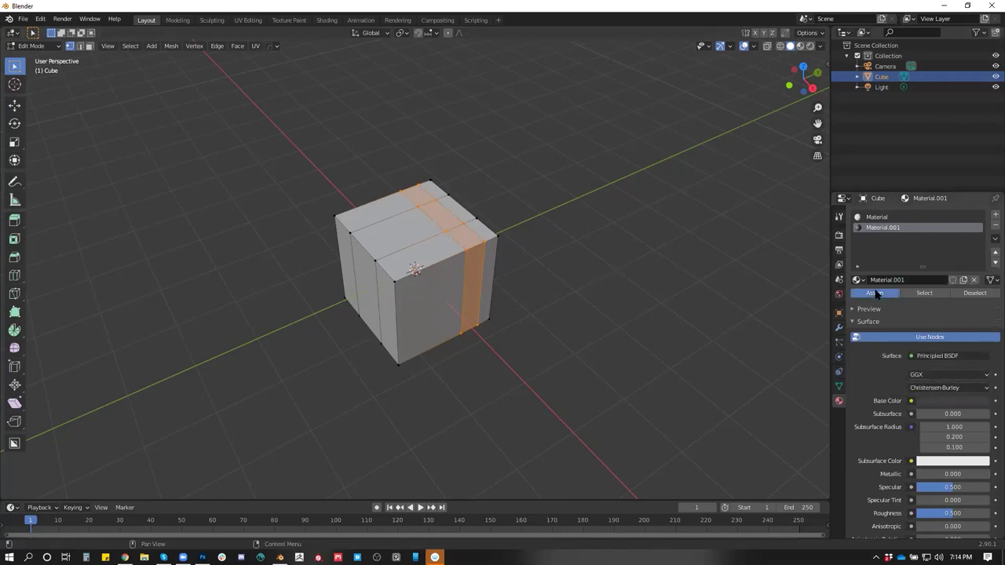
Select the top face loop and assign a new Material.002 with full-brightness base colour
left_click(420, 227, "alt")
key("3")
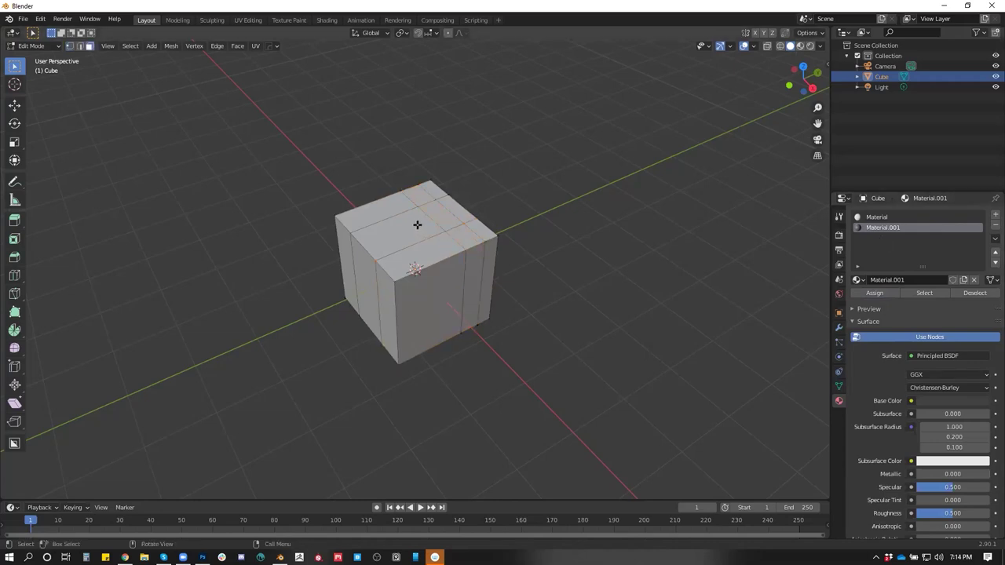
left_click(420, 226, "alt")
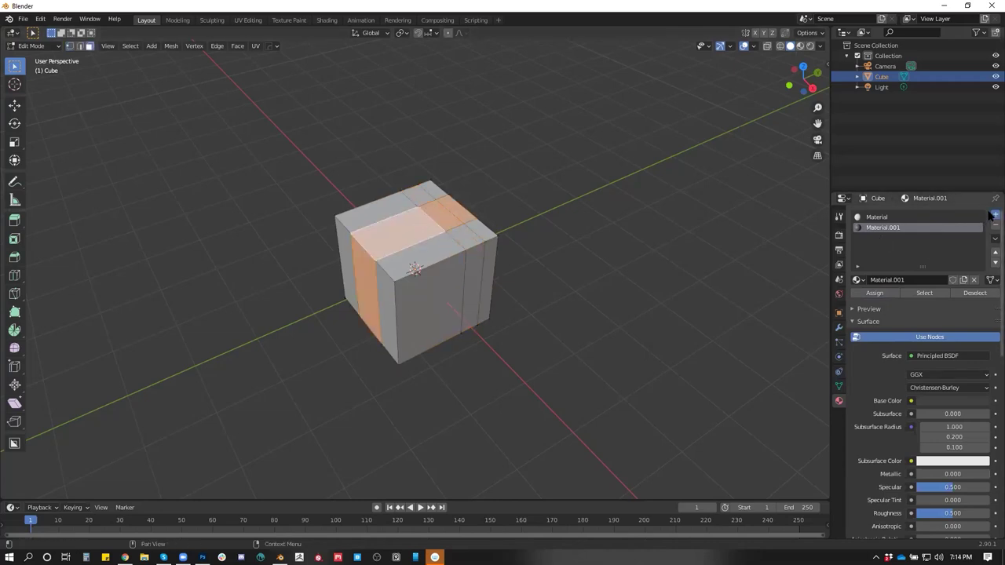
left_click(994, 214)
left_click(880, 280)
left_click(942, 402)
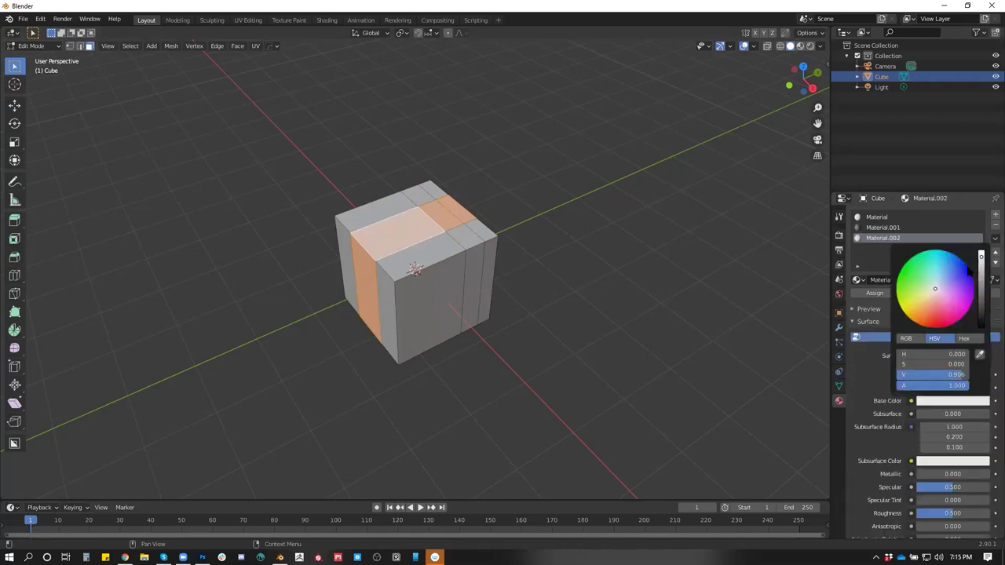
left_click(980, 255)
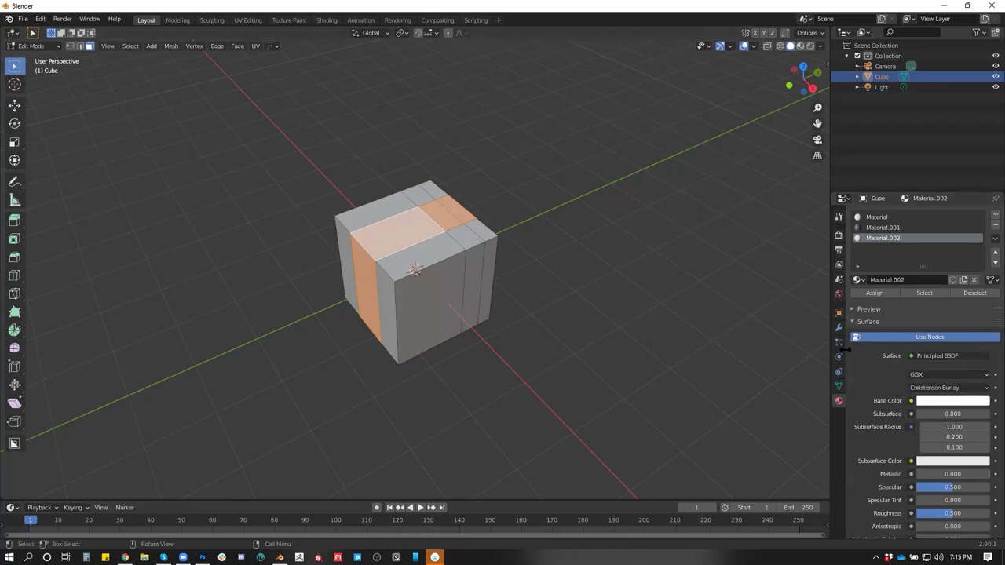
Darken the first Material's base colour to grey and preview it in Material Preview, Object Mode
left_click(871, 293)
left_click(877, 217)
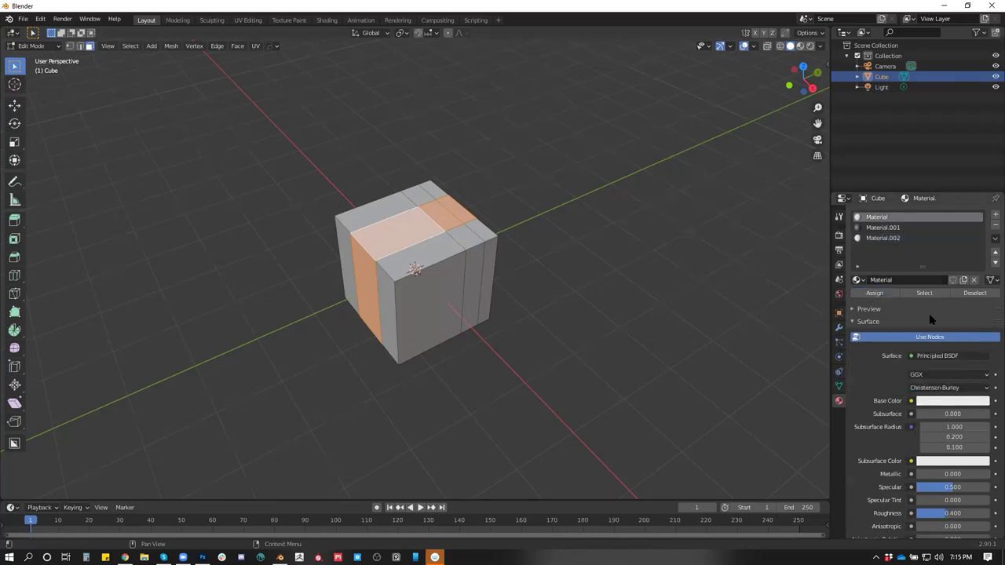
left_click(950, 401)
left_click(980, 289)
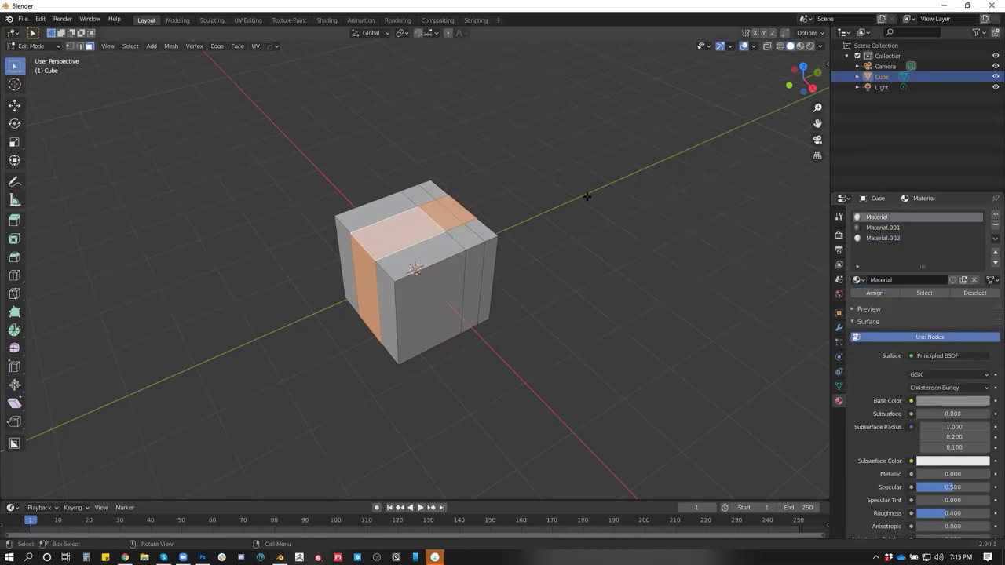
left_click(812, 47)
key("Tab")
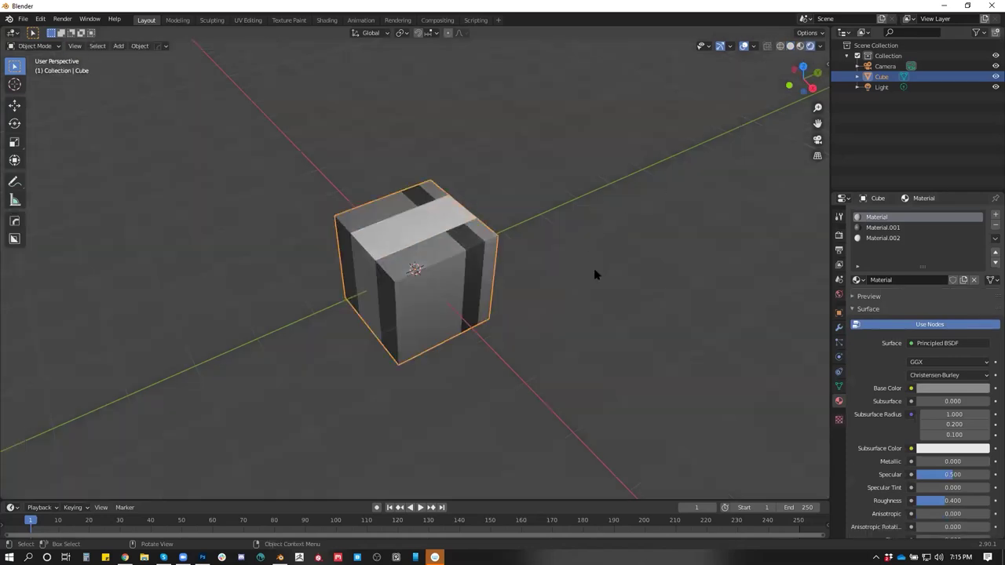
Move the light to a new position beside the cube
left_click(572, 262)
left_click_drag(579, 280, 532, 149)
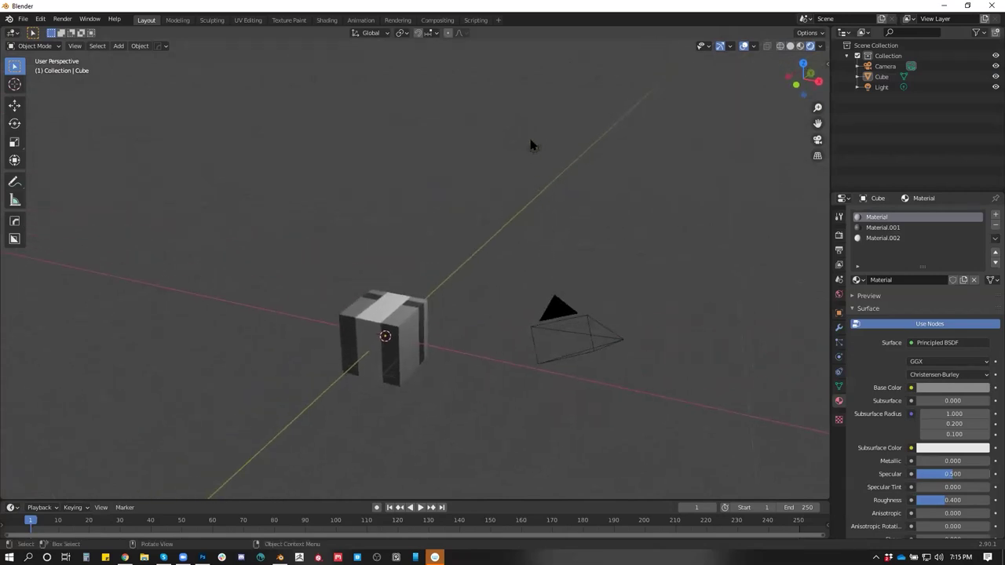
left_click(533, 151)
key("g")
left_click(490, 312)
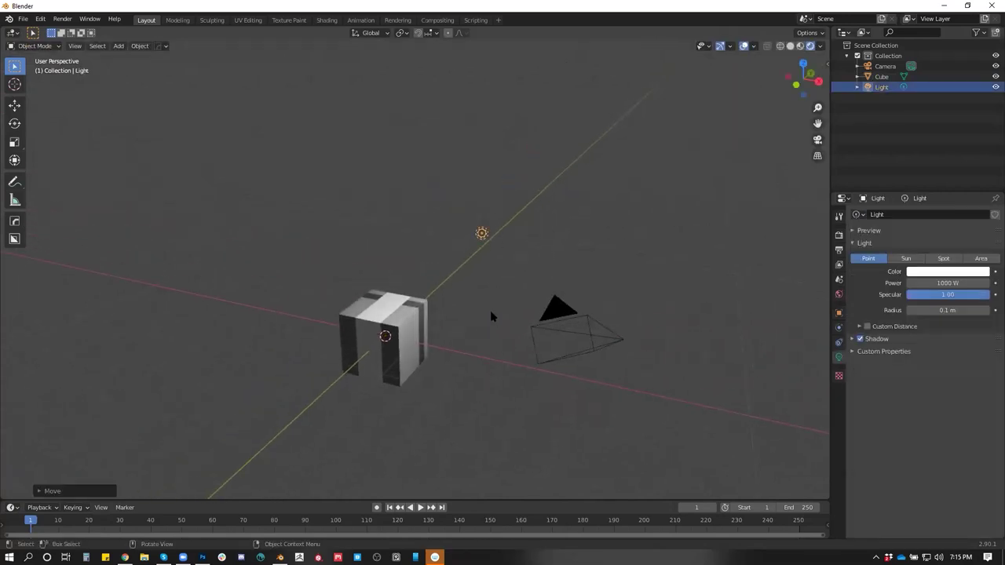
scroll(490, 312, "up", 3)
key("g")
left_click(565, 207)
Add a new edge loop cut around the cube in edit mode
left_click_drag(565, 207, 386, 258)
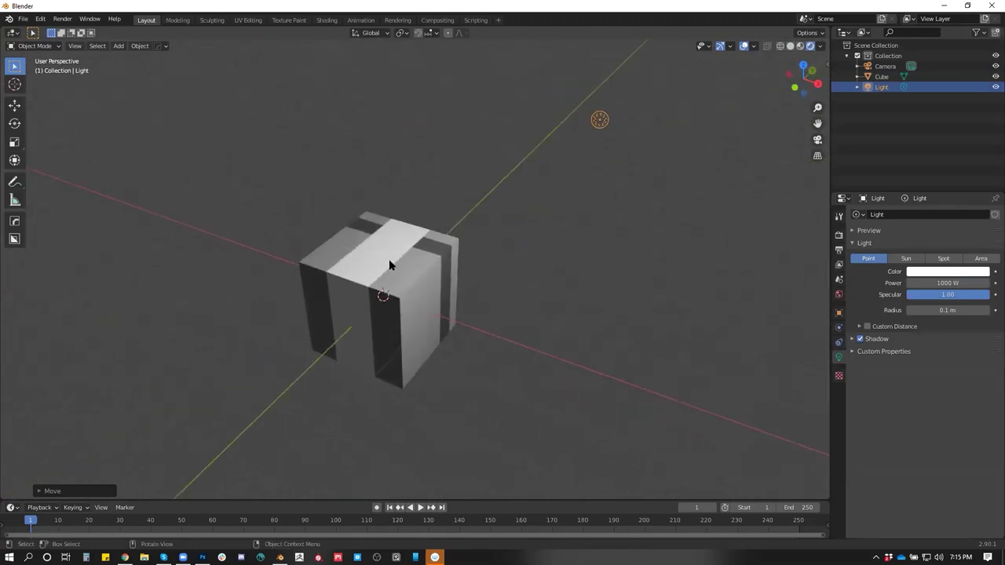
left_click(388, 264)
key("Tab")
key("ctrl+r")
left_click(390, 243)
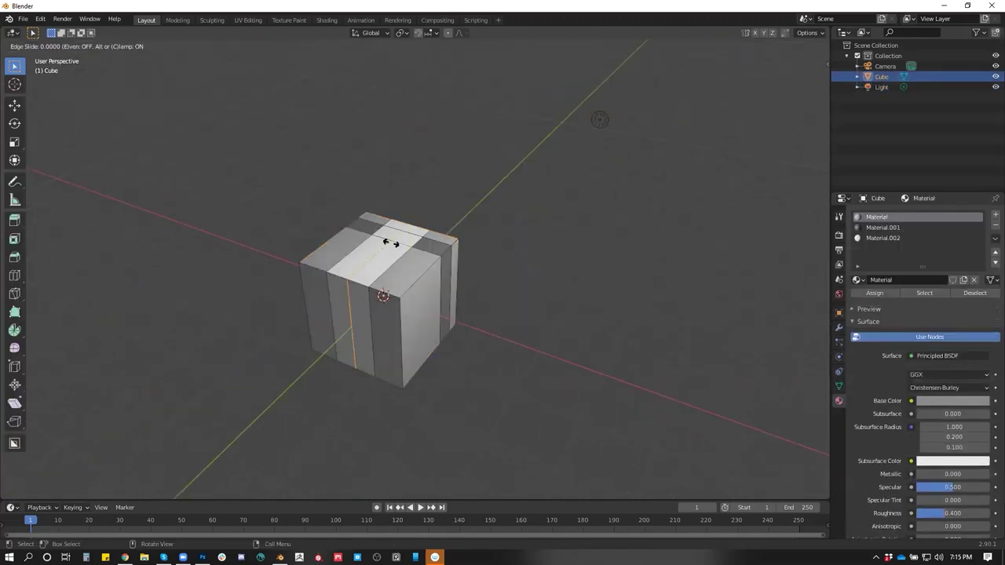
left_click(394, 251)
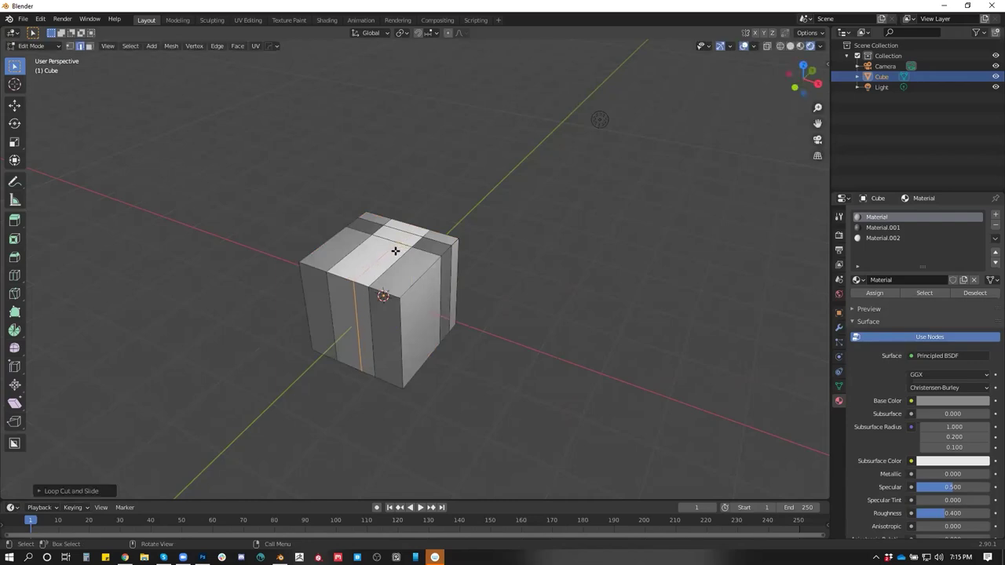
Assign the dark Material.001 to the new face strip
scroll(396, 244, "up", 2)
key("3")
left_click(400, 232, "alt")
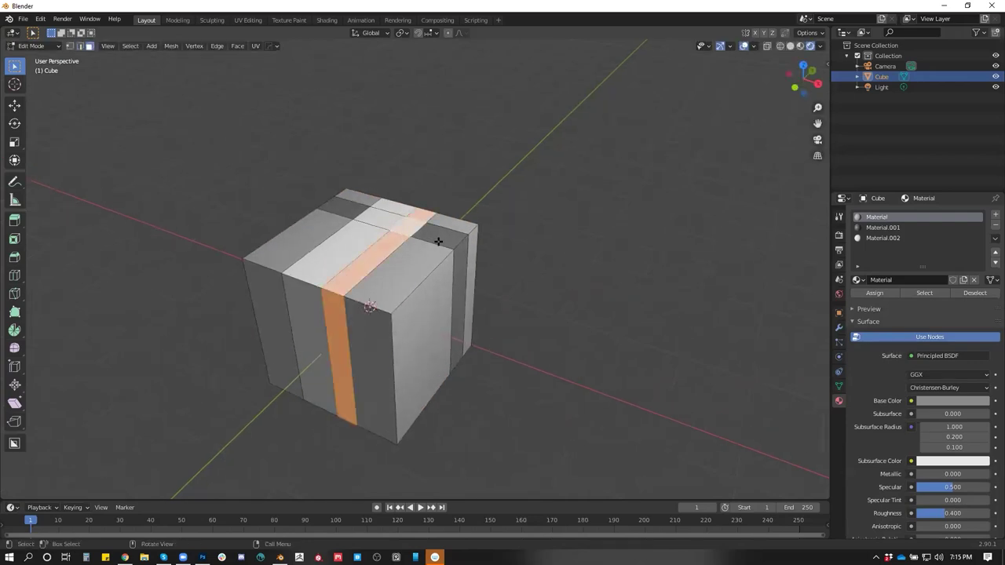
left_click(882, 227)
left_click(874, 293)
Raise the cube upward in object mode
key("Tab")
left_click_drag(570, 285, 415, 288)
key("g")
left_click(395, 213)
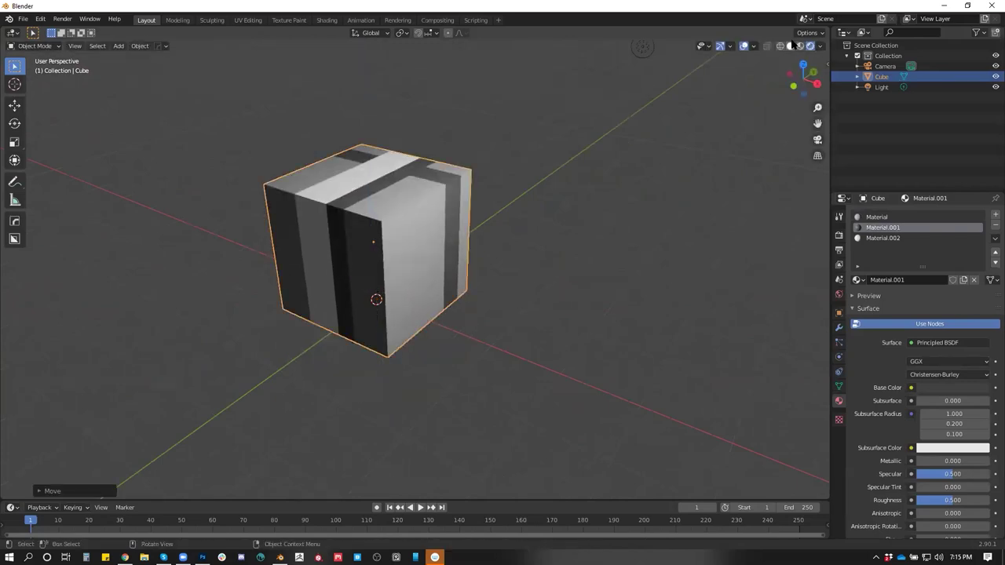
Add a plane and scale it up into a large floor beneath the cube
key("shift+a")
mouse_move(466, 197)
left_click(527, 196)
key("s")
left_click(706, 221)
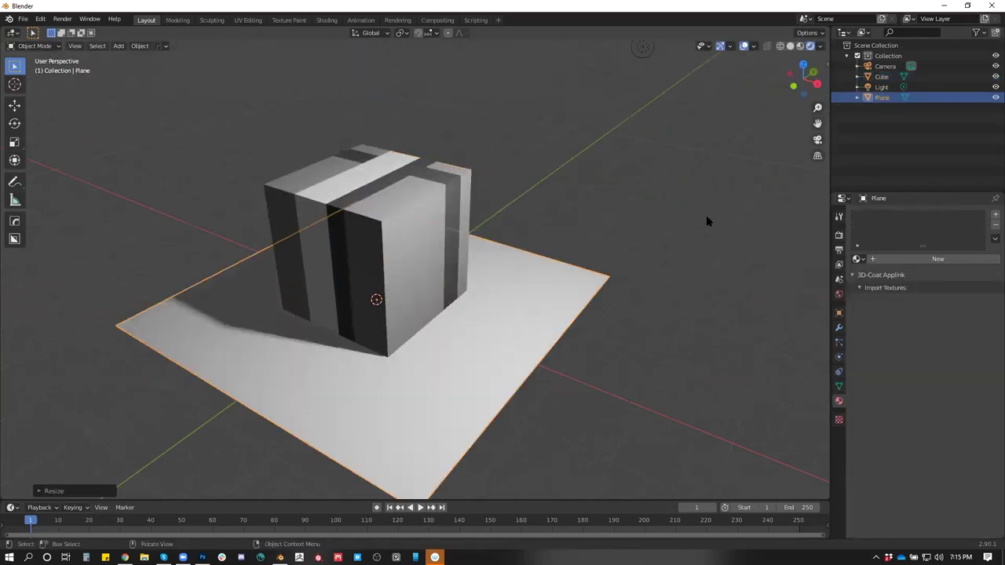
left_click(754, 46)
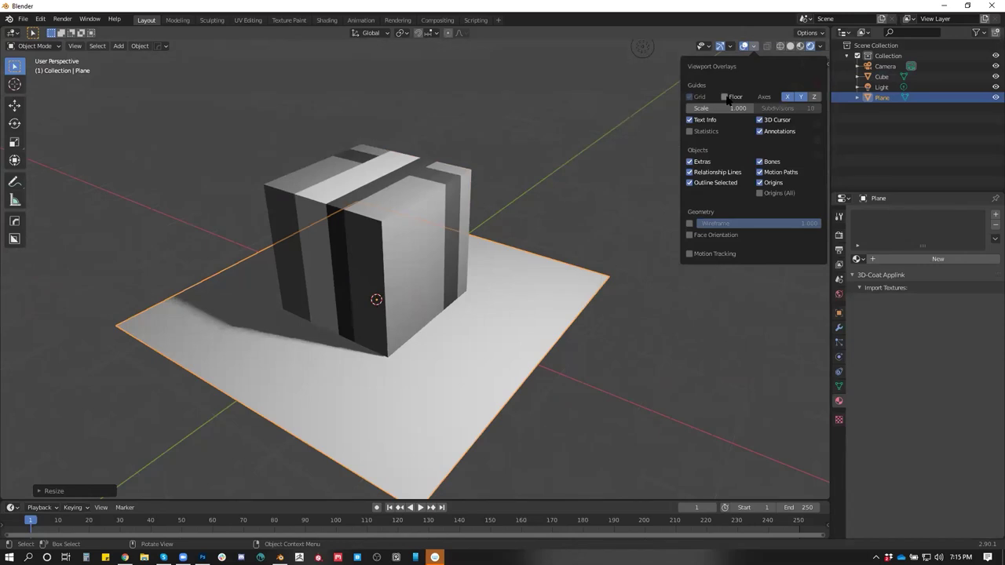
left_click(570, 192)
mouse_move(574, 184)
left_mouse_down()
mouse_move(668, 166)
mouse_move(572, 220)
mouse_move(550, 180)
mouse_move(574, 194)
left_mouse_up()
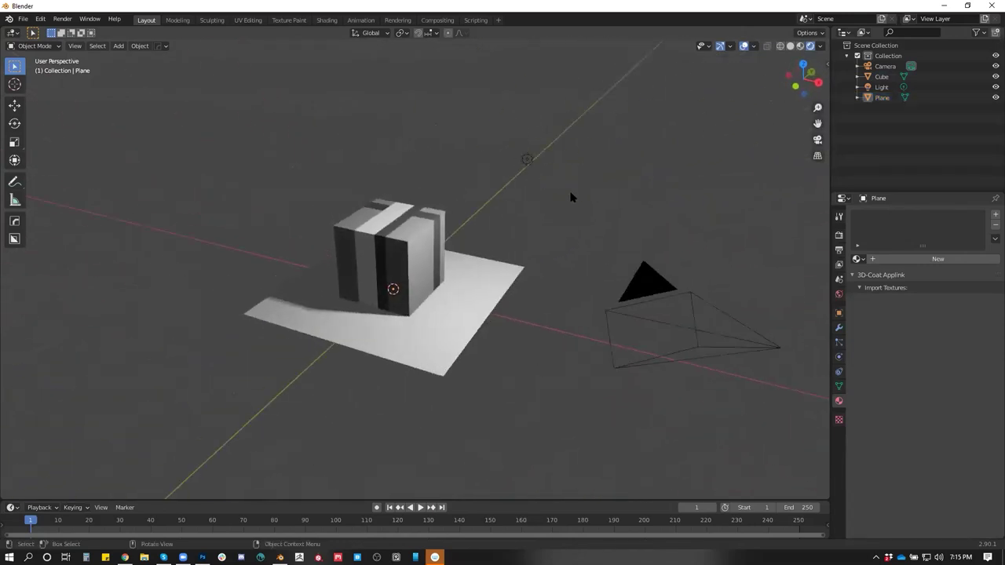
Duplicate the 1000 W light, move the copy, then delete it
left_click(530, 160)
key("shift+d")
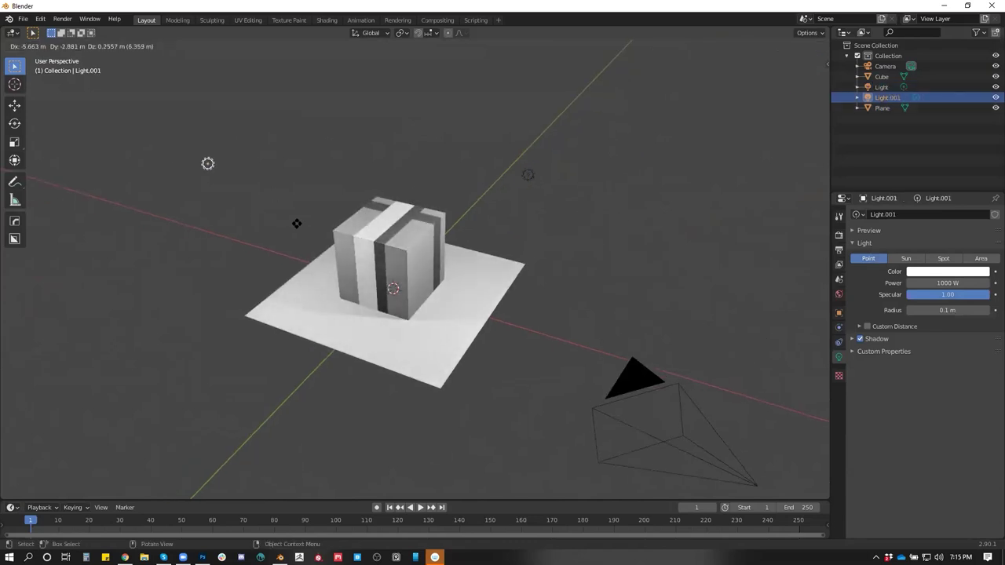
left_click(318, 228)
left_click_drag(461, 251, 505, 303)
key("g")
left_click(484, 303)
key("Delete")
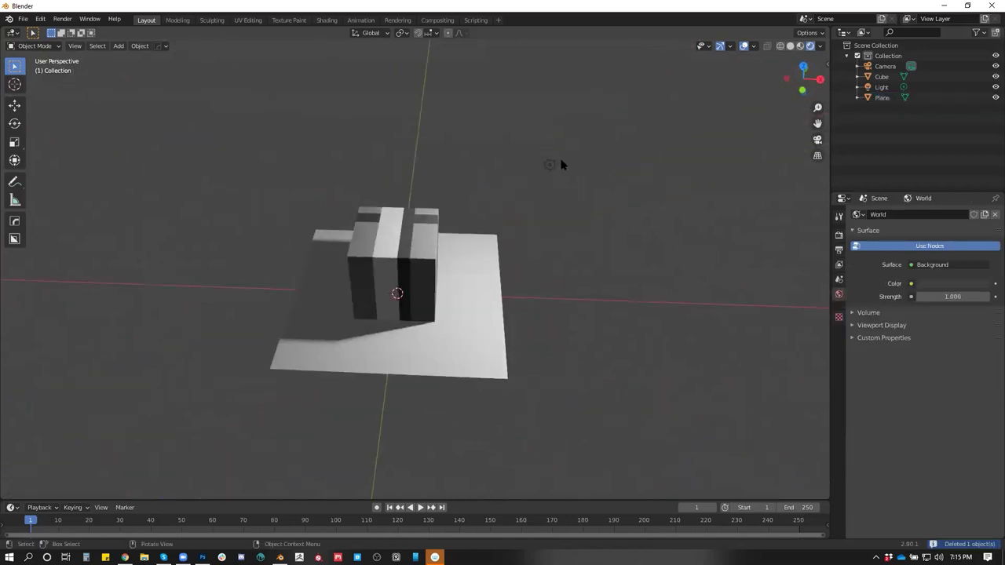
Move Color Management to the top of Render Properties and expand it
left_click(553, 165)
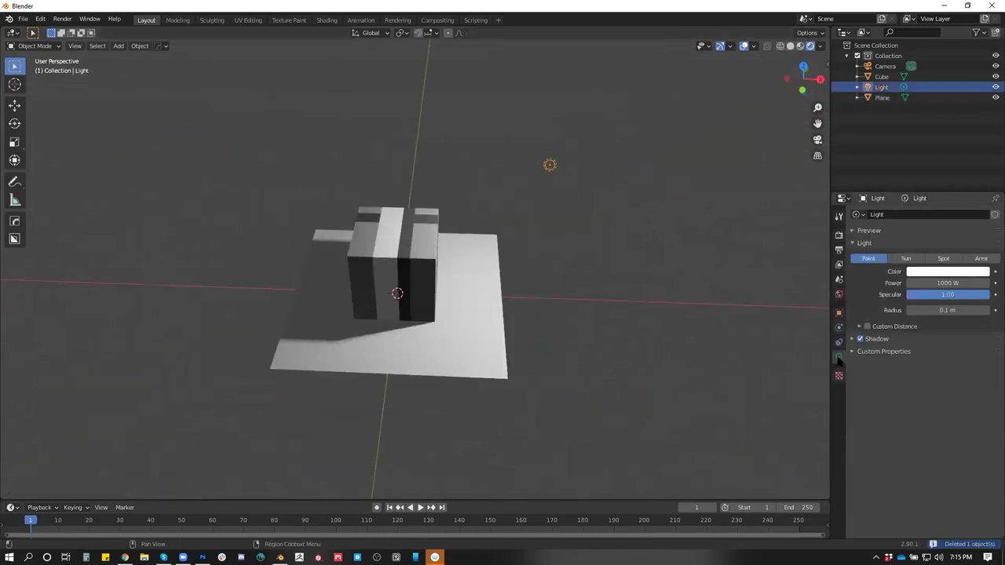
left_click(838, 234)
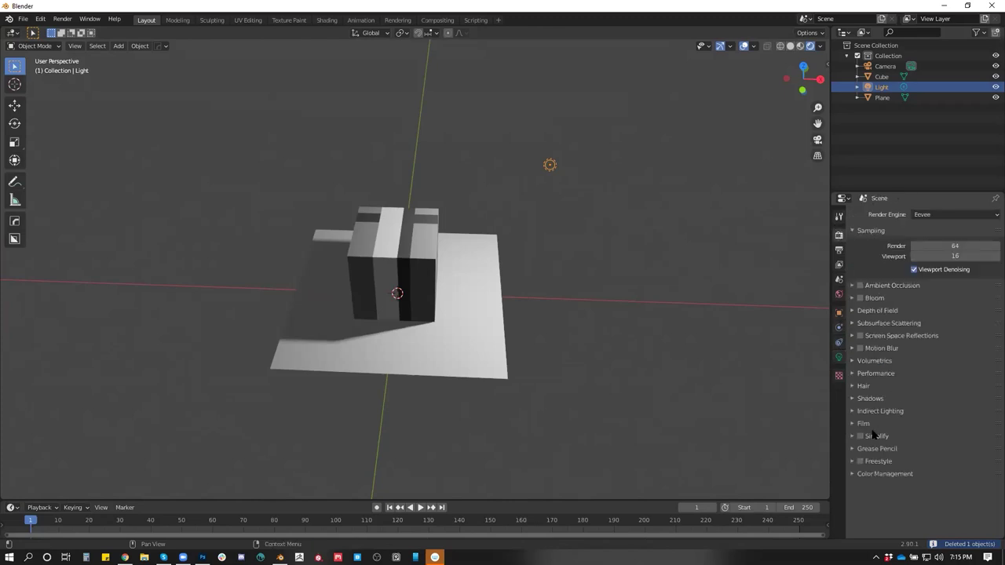
left_click_drag(989, 477, 982, 285)
left_click(851, 287)
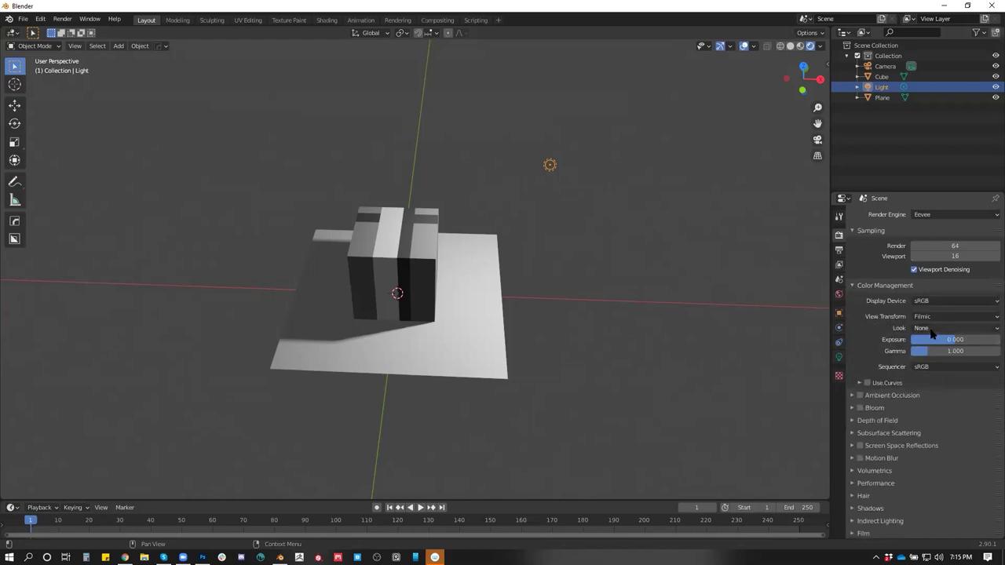
Test exposure at 8.439 and -8.208, then reset it to 0.000
left_click_drag(938, 339, 969, 339)
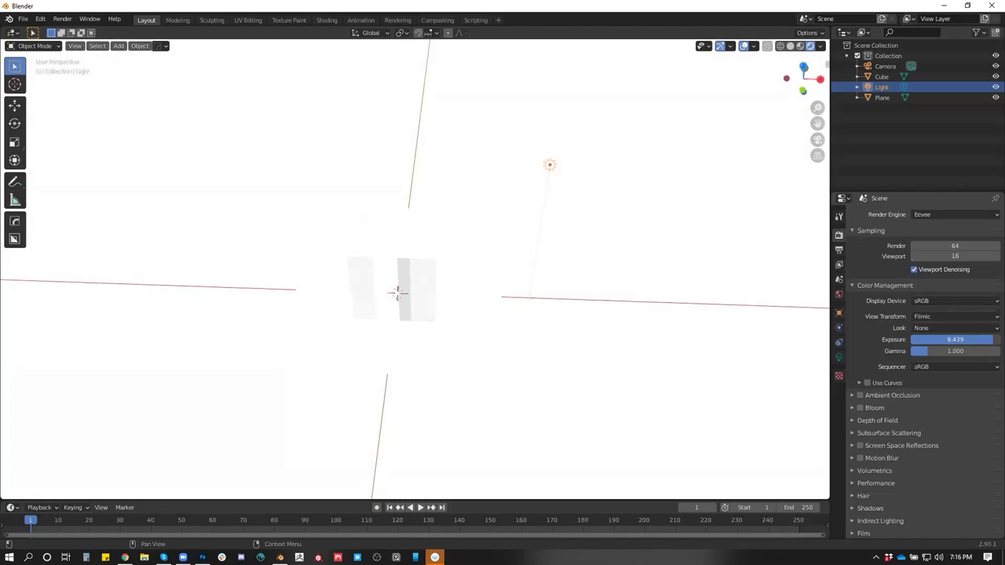
left_click_drag(969, 339, 899, 339)
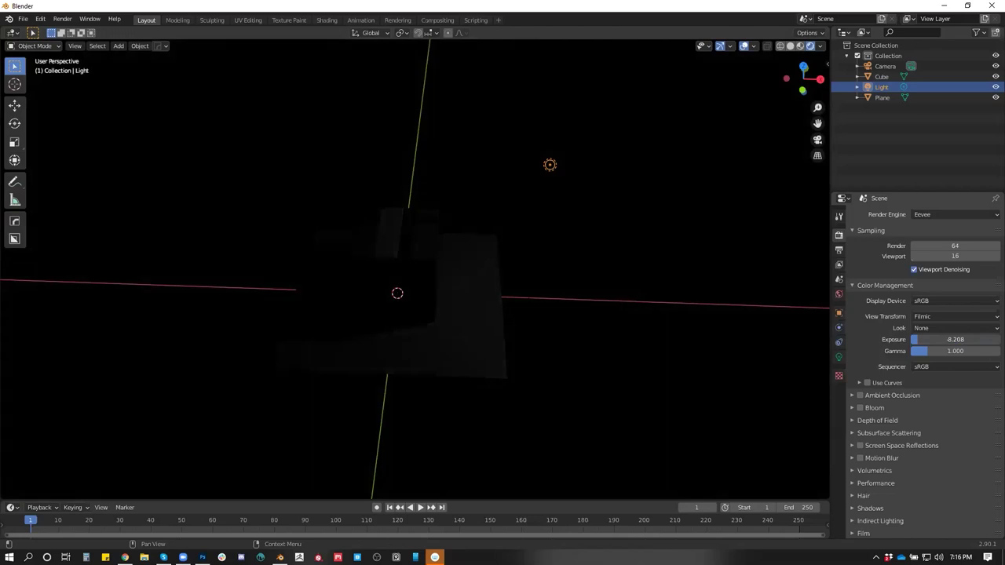
key("BackSpace")
left_click_drag(746, 343, 611, 331)
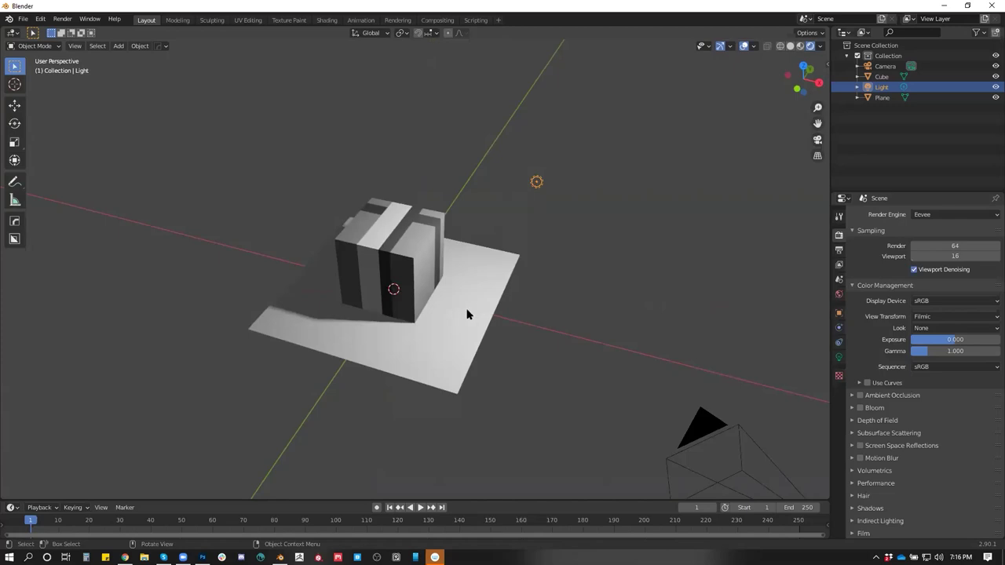
scroll(467, 314, "up", 5)
mouse_move(477, 307)
left_mouse_down()
mouse_move(543, 298)
mouse_move(419, 293)
mouse_move(462, 312)
left_mouse_up()
key("alt+Tab")
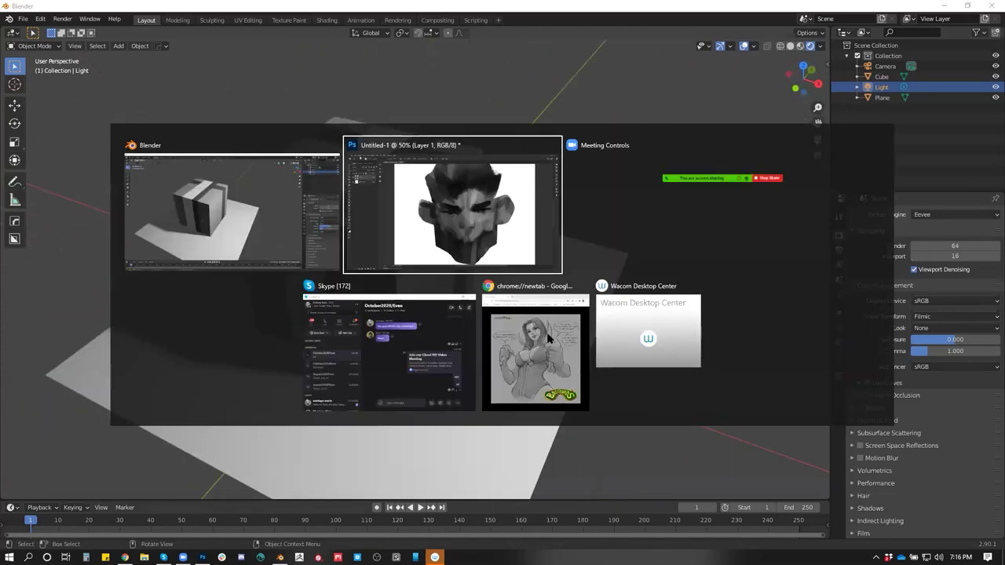
With a larger brush, paint dark strokes over the left and middle face, white over the right
key("alt+Tab")
key("alt+Tab")
key("alt+Tab")
key("alt+Tab")
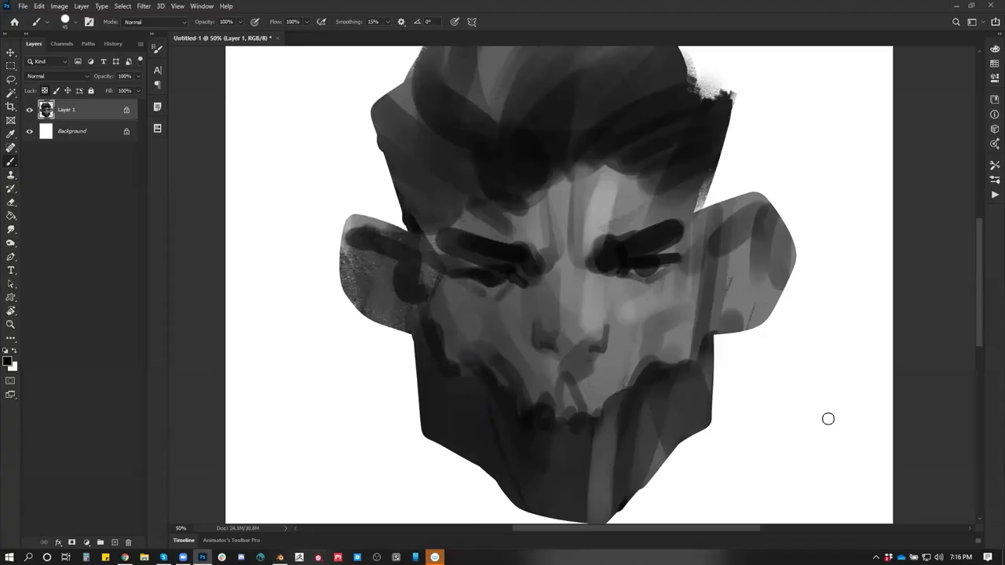
scroll(827, 419, "down", 1)
scroll(404, 164, "down", 3)
scroll(403, 164, "right", 3)
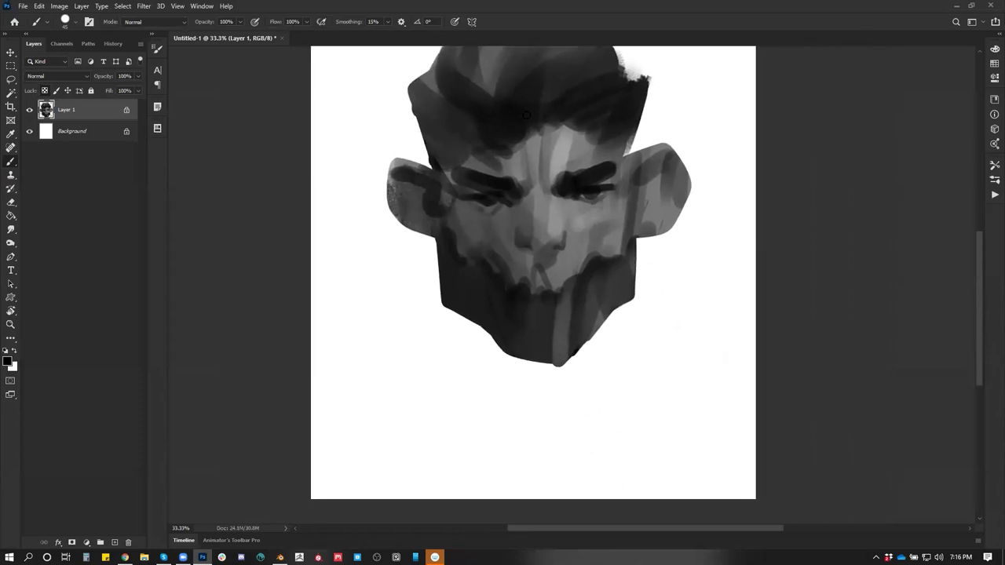
key("bracketright")
key("bracketright")
key("bracketright")
key("bracketright")
key("bracketright")
key("bracketright")
key("bracketright")
key("bracketright")
mouse_move(447, 118)
left_mouse_down()
mouse_move(442, 128)
mouse_move(575, 321)
left_mouse_up()
key("x")
mouse_move(580, 153)
left_mouse_down()
mouse_move(579, 134)
mouse_move(599, 379)
left_mouse_up()
Undo the trial strokes and add a short dark stroke down the face's right edge
key("ctrl")
key("ctrl+z")
key("ctrl+z")
key("alt")
left_click(560, 369, "alt")
key("ctrl+shift+z")
key("ctrl+shift+z")
key("ctrl+alt+z")
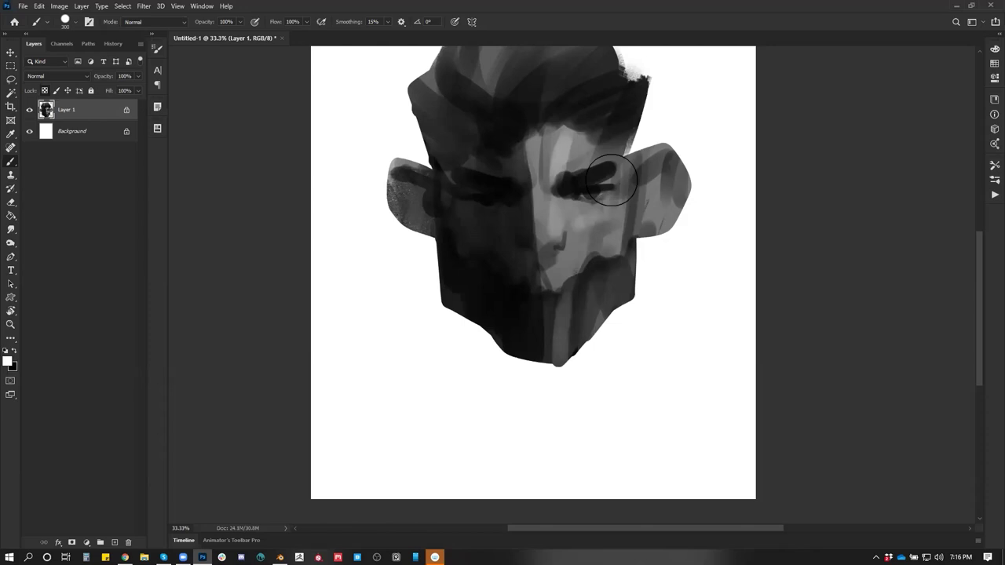
key("ctrl+alt+z")
key("x")
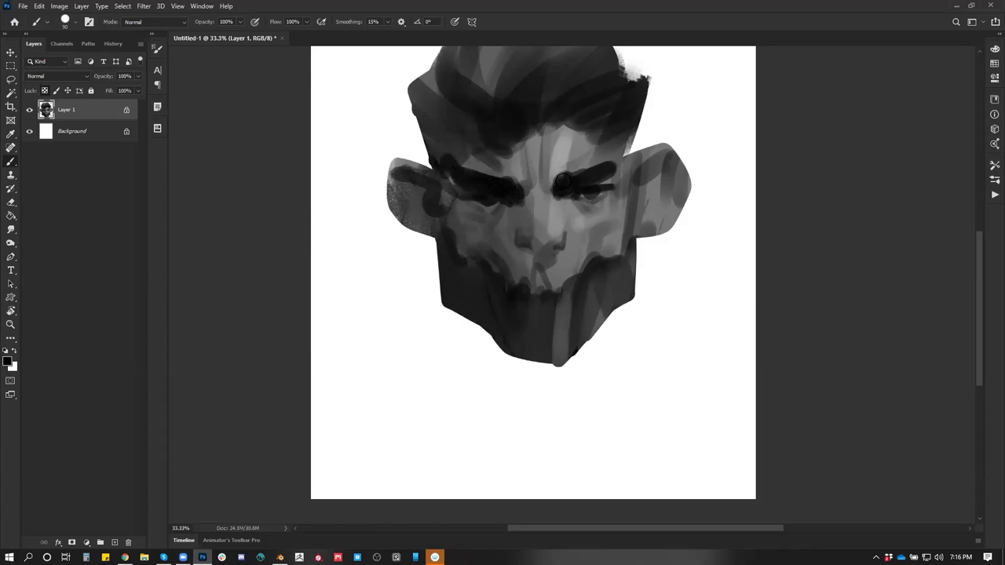
left_click_drag(621, 128, 621, 178)
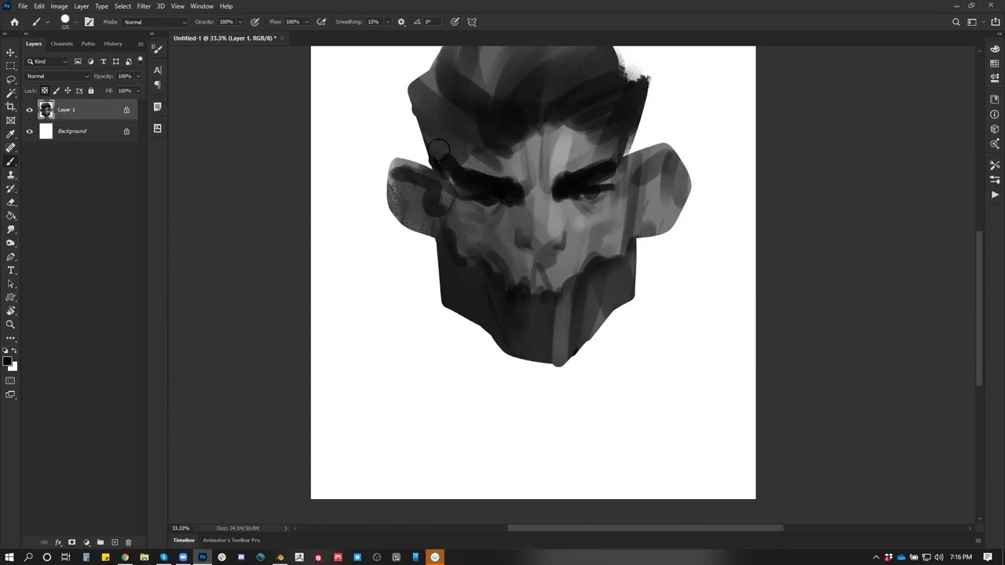
Paint white light on the right hair, right side of the face, jaw and nose bridge
left_click(486, 163, "alt")
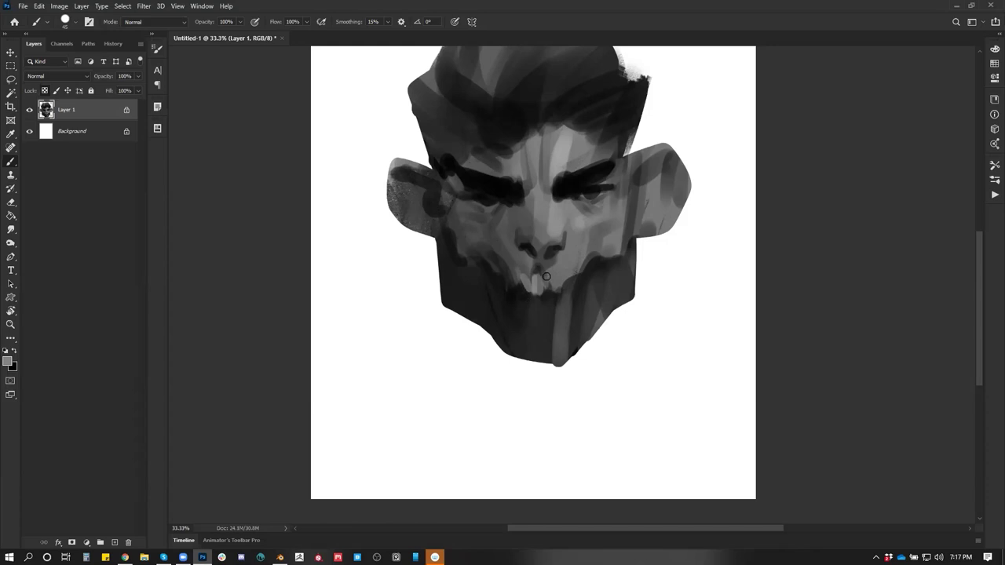
mouse_move(619, 119)
left_mouse_down()
mouse_move(617, 160)
mouse_move(621, 117)
left_mouse_up()
left_click_drag(621, 224, 624, 168)
left_click_drag(628, 303, 624, 168)
left_click_drag(618, 235, 624, 168)
left_click_drag(620, 298, 627, 174)
left_click_drag(622, 302, 626, 174)
mouse_move(596, 341)
left_mouse_down()
mouse_move(608, 268)
mouse_move(591, 338)
left_mouse_up()
mouse_move(551, 205)
left_mouse_down()
mouse_move(556, 240)
mouse_move(559, 211)
left_mouse_up()
Add white strokes to the upper right head, beside the nose, right chin and ear
key("z")
mouse_move(571, 248)
left_mouse_down()
mouse_move(617, 269)
mouse_move(615, 233)
mouse_move(644, 162)
left_mouse_up()
key("b")
mouse_move(628, 224)
left_mouse_down()
mouse_move(644, 162)
mouse_move(617, 234)
left_mouse_up()
mouse_move(614, 308)
left_mouse_down()
mouse_move(594, 346)
mouse_move(614, 333)
mouse_move(604, 393)
left_mouse_up()
left_click_drag(616, 333, 603, 395)
mouse_move(659, 234)
left_mouse_down()
mouse_move(681, 253)
mouse_move(689, 298)
left_mouse_up()
Undo the recent white strokes and lay a mid-grey stroke under the left eye
key("z")
left_click(657, 338)
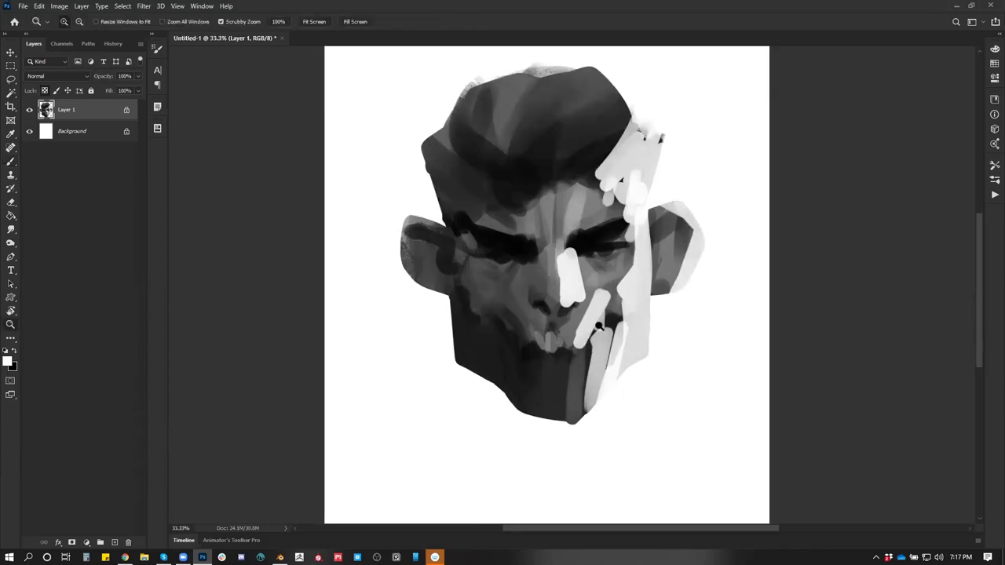
key("ctrl+alt+z")
key("ctrl+alt+z")
key("ctrl+alt+z")
key("ctrl+alt+z")
key("ctrl+alt+z")
key("ctrl+alt+z")
key("ctrl+alt+z")
key("ctrl+alt+z")
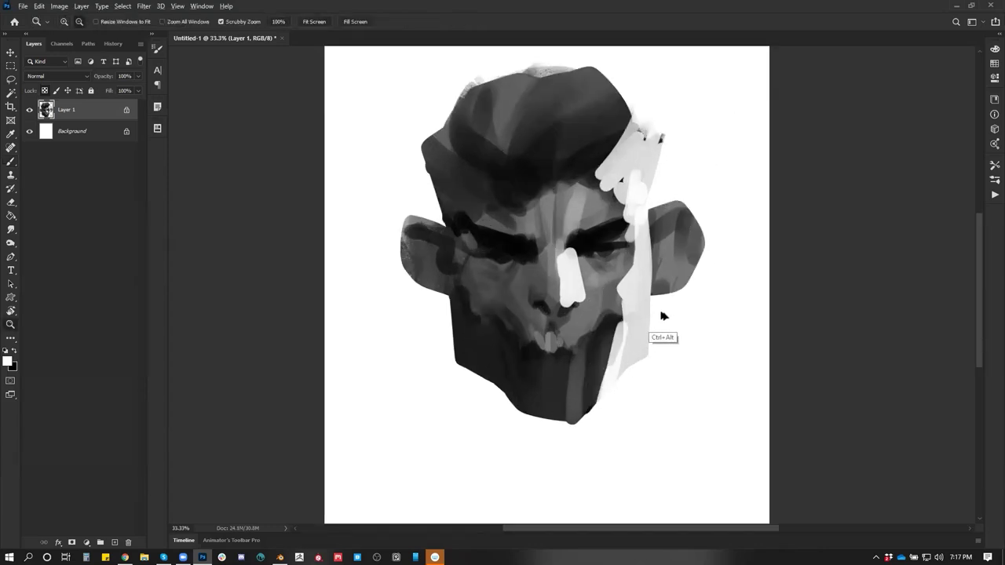
key("ctrl+alt+z")
key("ctrl+alt+z")
key("ctrl+alt+z")
key("ctrl+alt+z")
key("ctrl+alt+z")
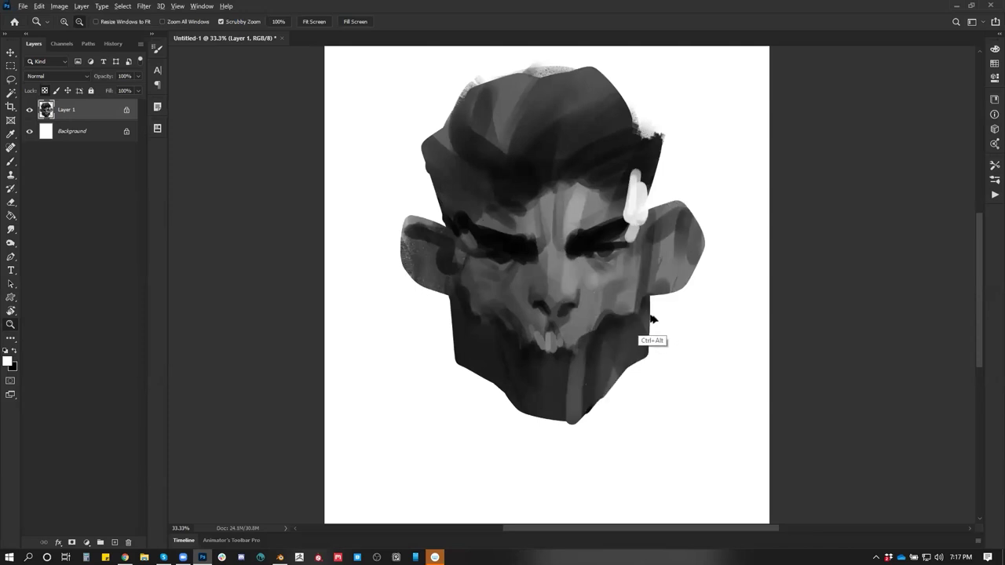
key("ctrl+alt+z")
key("b")
key("x")
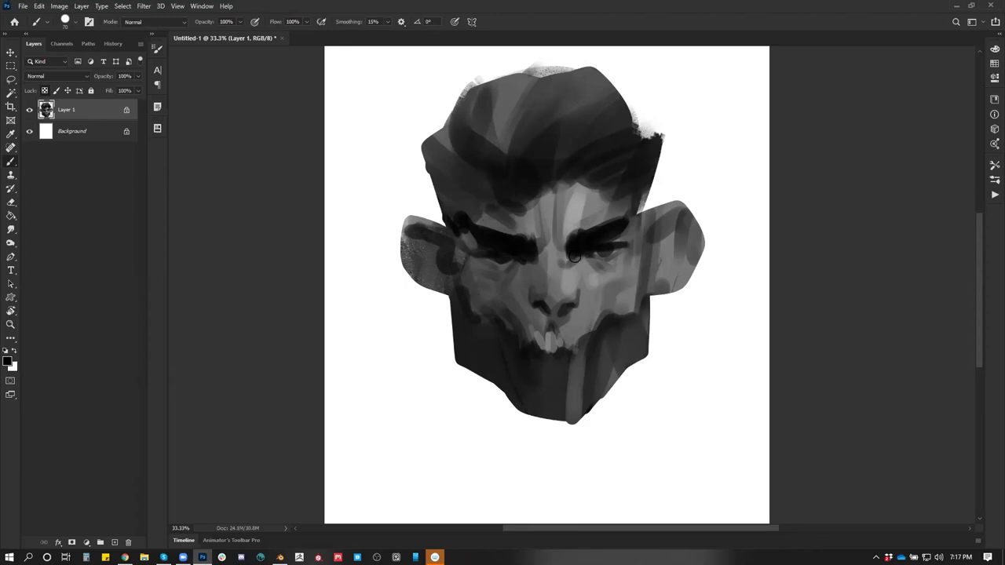
left_click(556, 260, "alt")
left_click_drag(480, 263, 511, 264)
Paint a light stroke over the teeth, then reset colours to black and white
key("x")
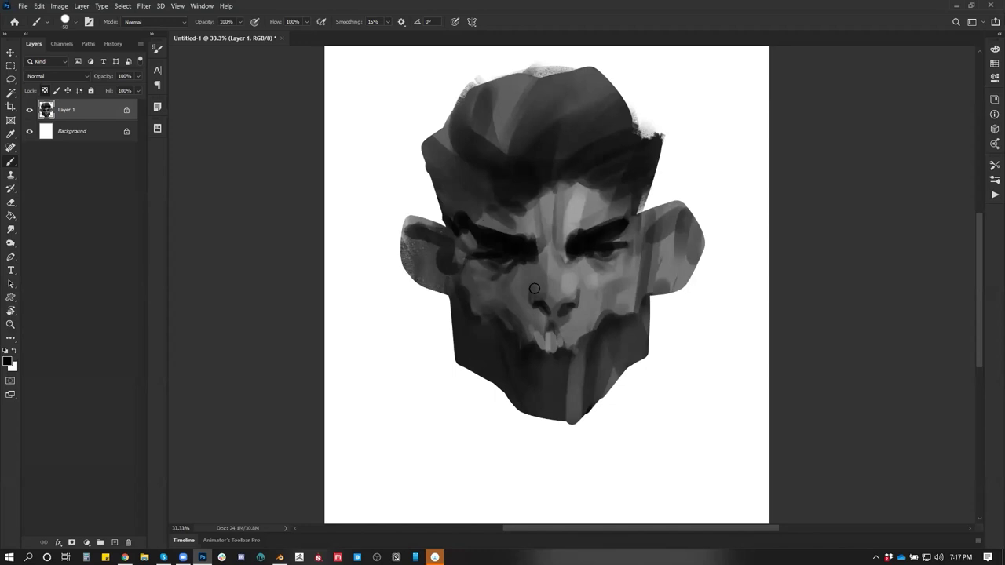
left_click(571, 315, "alt")
key("ctrl+alt")
left_click(571, 341, "alt")
left_click_drag(568, 338, 570, 349)
left_click(570, 334, "alt")
key("d")
Darken the right cheek and both ears, and sweep near-black strokes across the hair
left_click(524, 336, "alt")
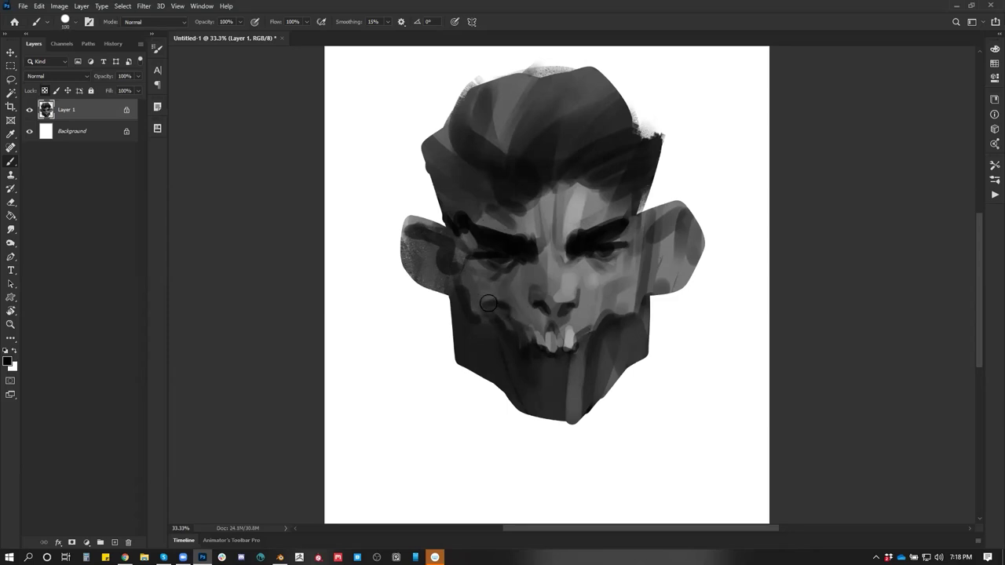
mouse_move(642, 271)
left_mouse_down()
mouse_move(603, 321)
mouse_move(654, 258)
mouse_move(635, 285)
mouse_move(663, 288)
mouse_move(647, 288)
left_mouse_up()
left_click_drag(688, 248, 674, 284)
mouse_move(394, 247)
left_mouse_down()
mouse_move(438, 249)
mouse_move(438, 216)
left_mouse_up()
left_click(479, 198, "alt")
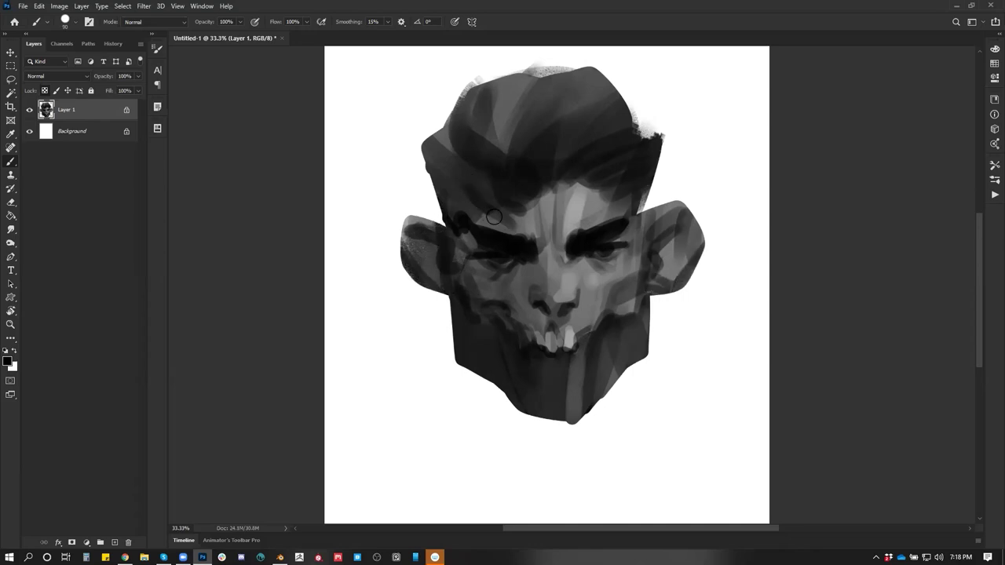
left_click(485, 200, "alt")
mouse_move(518, 145)
left_mouse_down()
mouse_move(487, 172)
mouse_move(487, 160)
mouse_move(522, 141)
mouse_move(664, 133)
left_mouse_up()
Try light grey strokes across the hair, then undo them
key("x")
mouse_move(559, 177)
left_mouse_down()
mouse_move(628, 90)
mouse_move(608, 153)
left_mouse_up()
key("ctrl+z")
key("ctrl+z")
key("x")
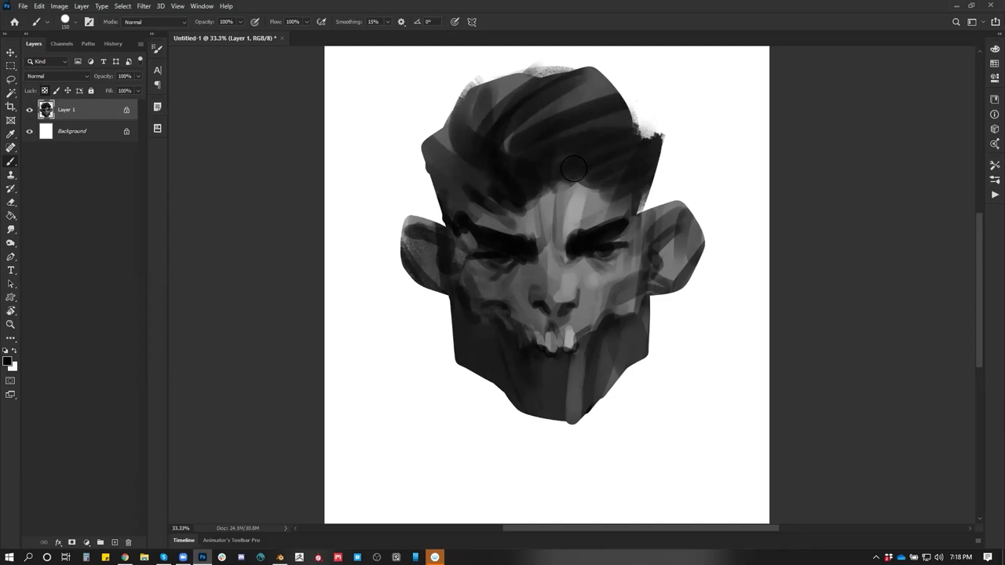
key("ctrl+shift+z")
key("ctrl+shift+z")
key("ctrl+z")
key("ctrl+z")
right_click(586, 165)
Choose the 250 px textured brush, shrink it to 175 px, and sample black from the eyes
key("Escape")
right_click(579, 216)
left_click(777, 315)
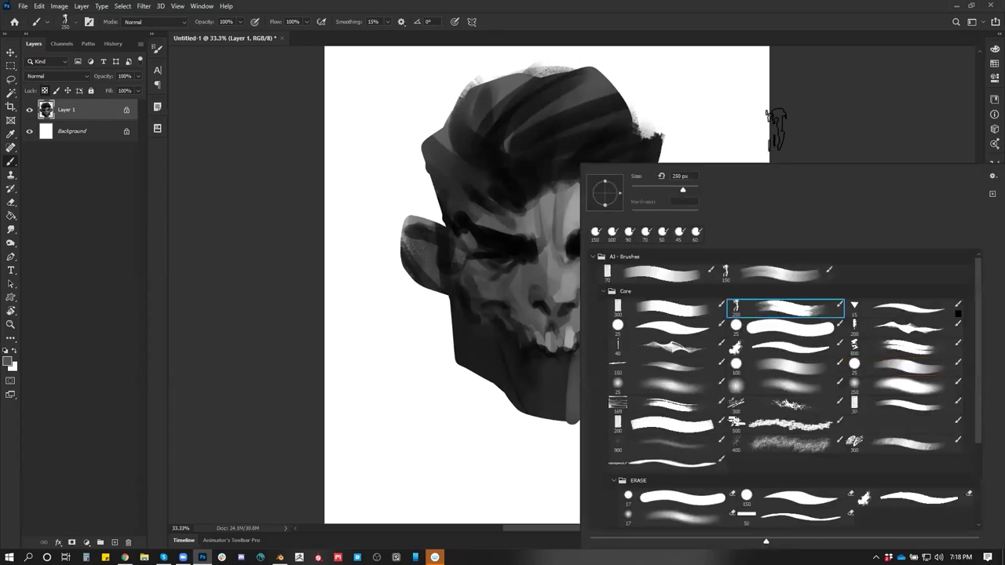
key("Return")
key("bracketleft")
key("bracketleft")
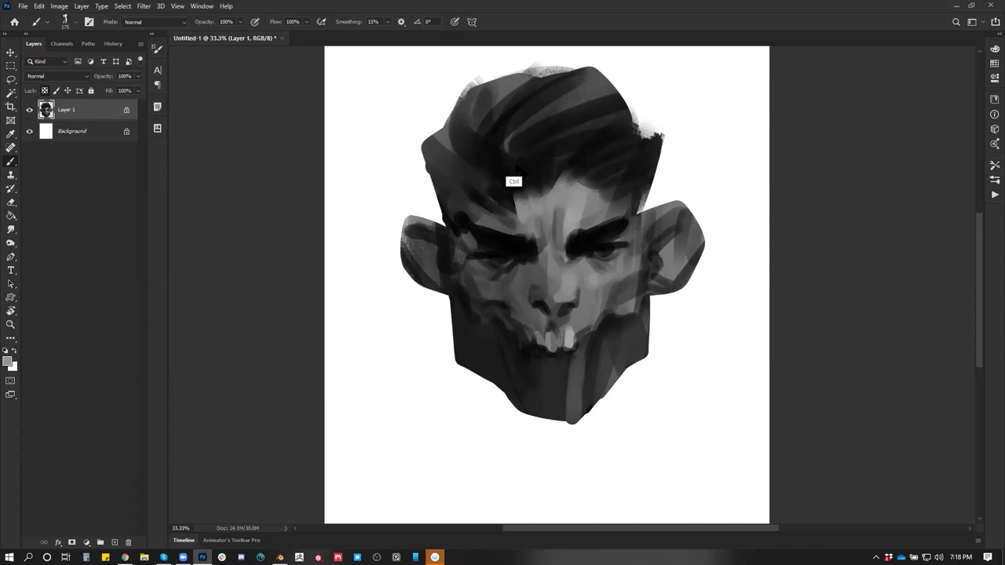
key("ctrl")
key("ctrl")
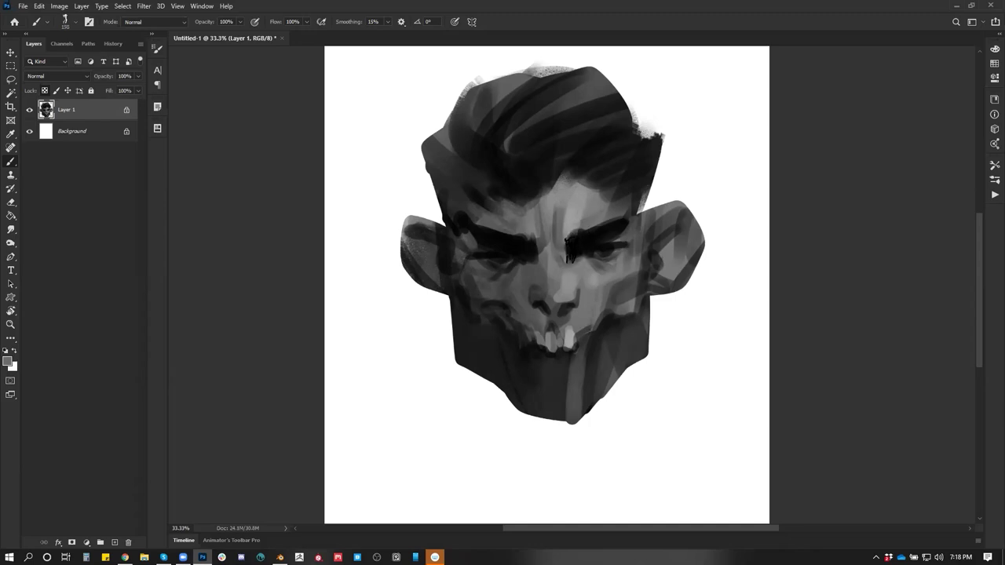
left_click(566, 265, "alt")
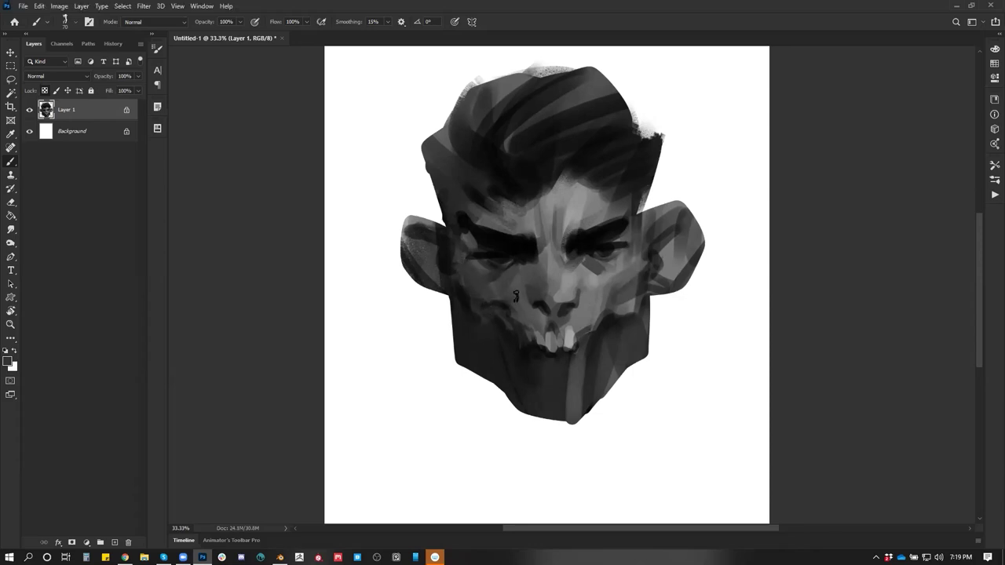
left_click(541, 228, "alt")
Deepen the right eye socket and darken the right hair edge and temple
left_click(570, 229, "alt")
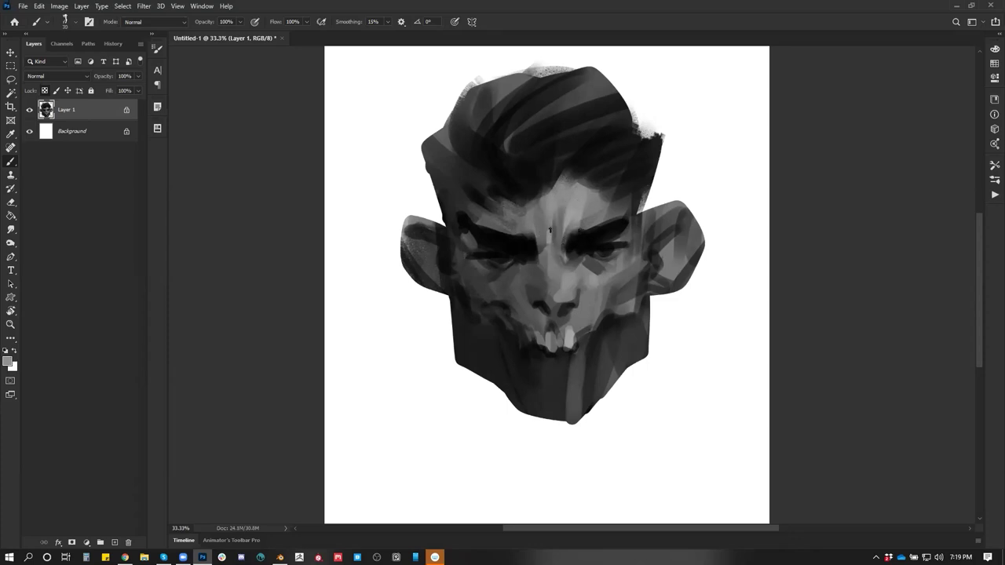
key("ctrl+shift+h")
key("ctrl+shift+h")
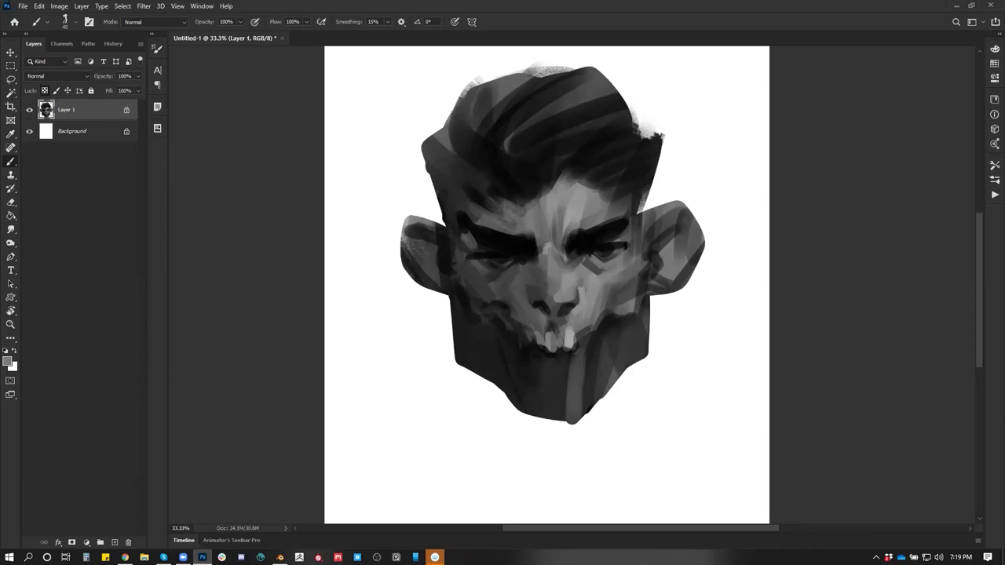
left_click_drag(595, 256, 615, 262)
mouse_move(638, 232)
left_mouse_down()
mouse_move(648, 177)
mouse_move(642, 227)
mouse_move(639, 189)
mouse_move(655, 175)
mouse_move(641, 220)
mouse_move(630, 106)
mouse_move(595, 67)
left_mouse_up()
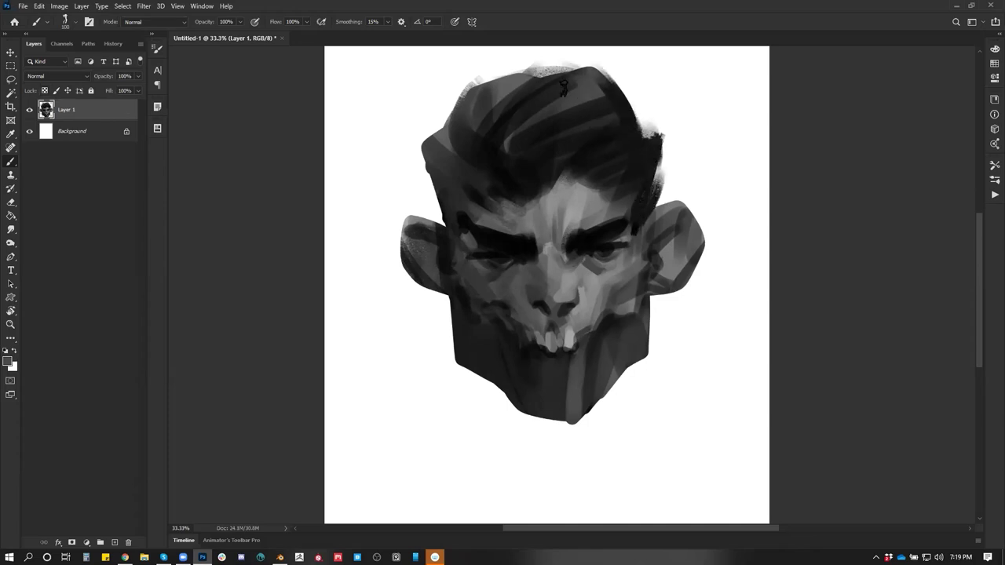
Darken the left hair edge, temple and jaw, and split the mouth highlight into teeth
key("alt")
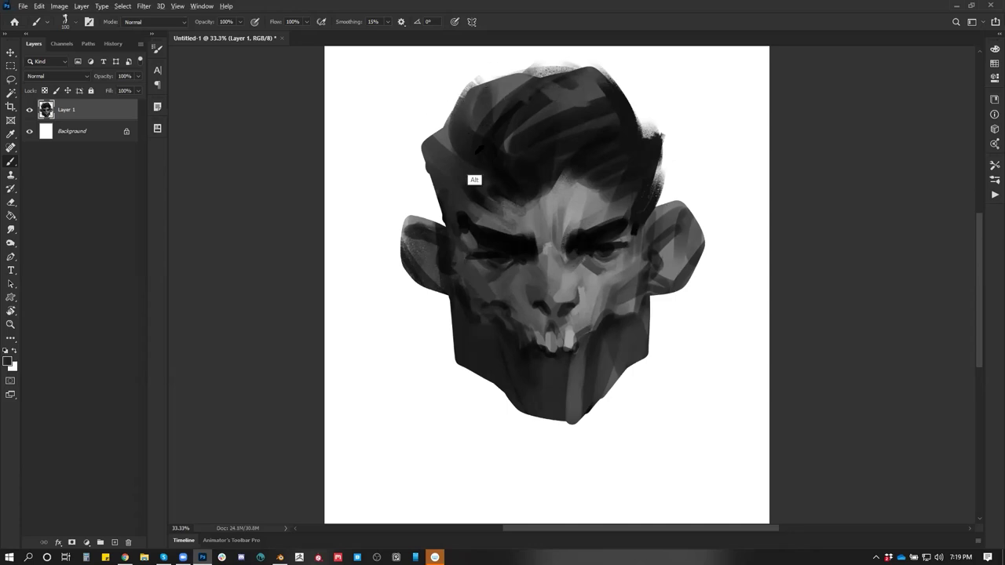
mouse_move(440, 157)
left_mouse_down()
mouse_move(443, 134)
mouse_move(433, 126)
left_mouse_up()
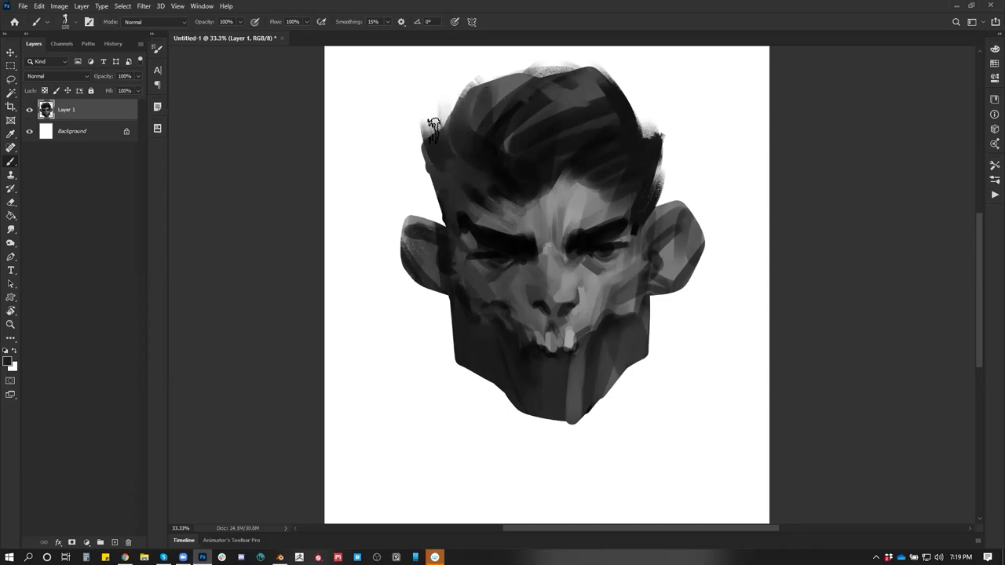
left_click_drag(428, 105, 456, 211)
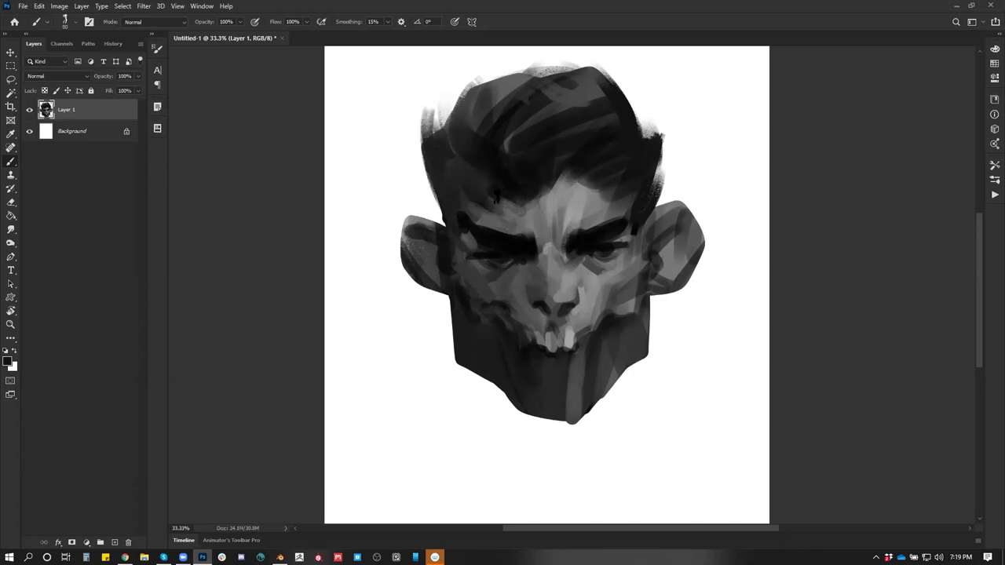
mouse_move(475, 206)
left_mouse_down()
mouse_move(430, 210)
mouse_move(475, 206)
left_mouse_up()
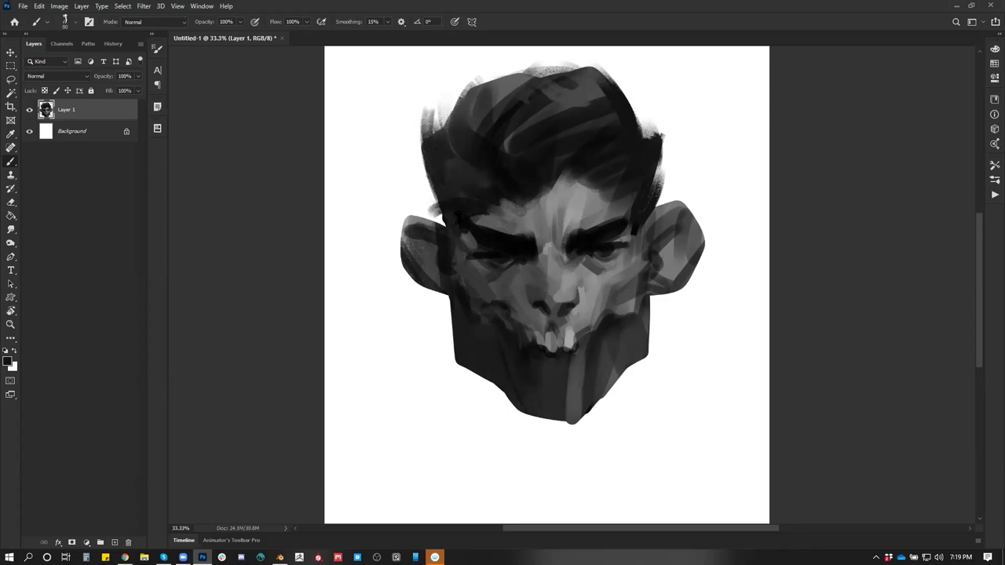
mouse_move(482, 314)
left_mouse_down()
mouse_move(487, 363)
mouse_move(526, 404)
left_mouse_up()
left_click(552, 365, "alt")
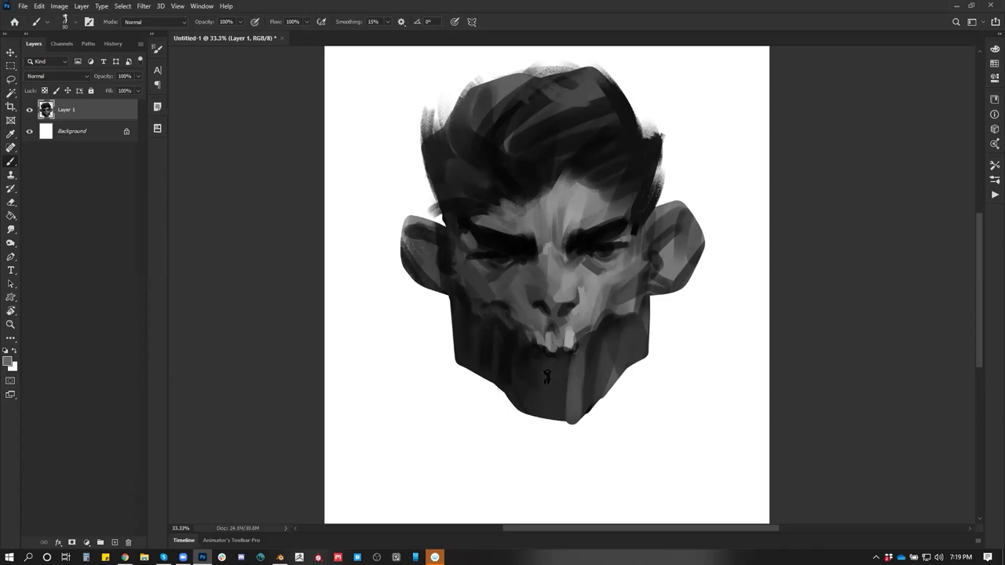
left_click_drag(550, 355, 548, 334)
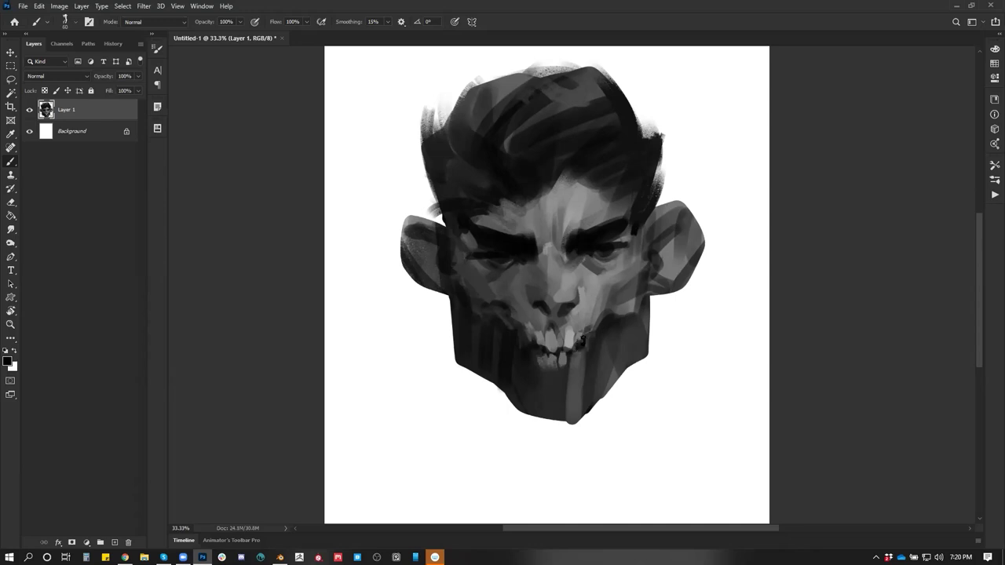
Scale the painted head to 133% from its centre and nudge it down along the centre guide
key("z")
scroll(569, 401, "down", 4)
scroll(599, 377, "up", 3)
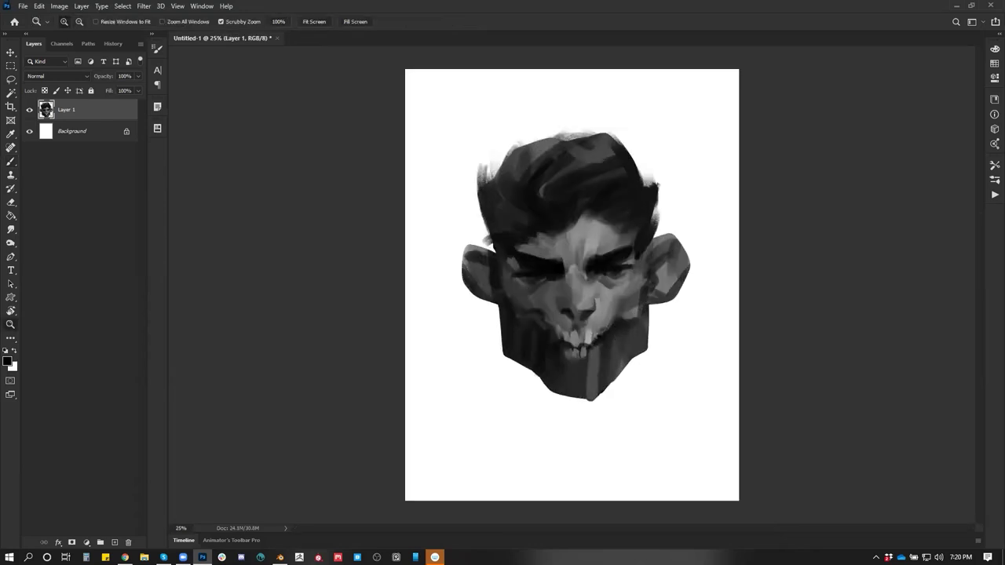
key("ctrl+minus")
key("ctrl+t")
left_click_drag(651, 178, 676, 151)
left_click_drag(616, 197, 619, 210)
key("Return")
key("z")
key("b")
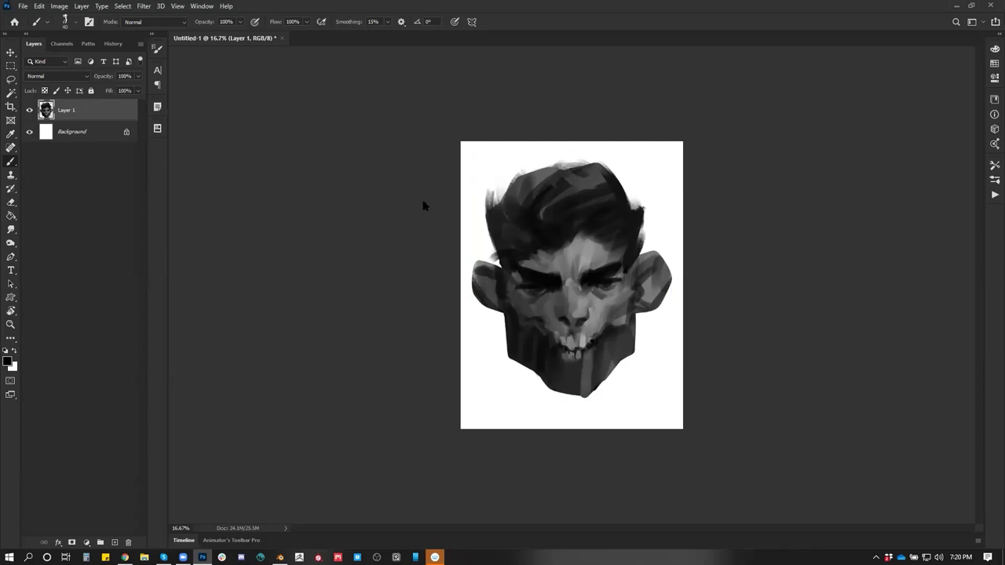
Save the painting to the Desktop as TestFace
key("ctrl+s")
left_click(43, 206)
double_click(98, 230)
type("TestFa")
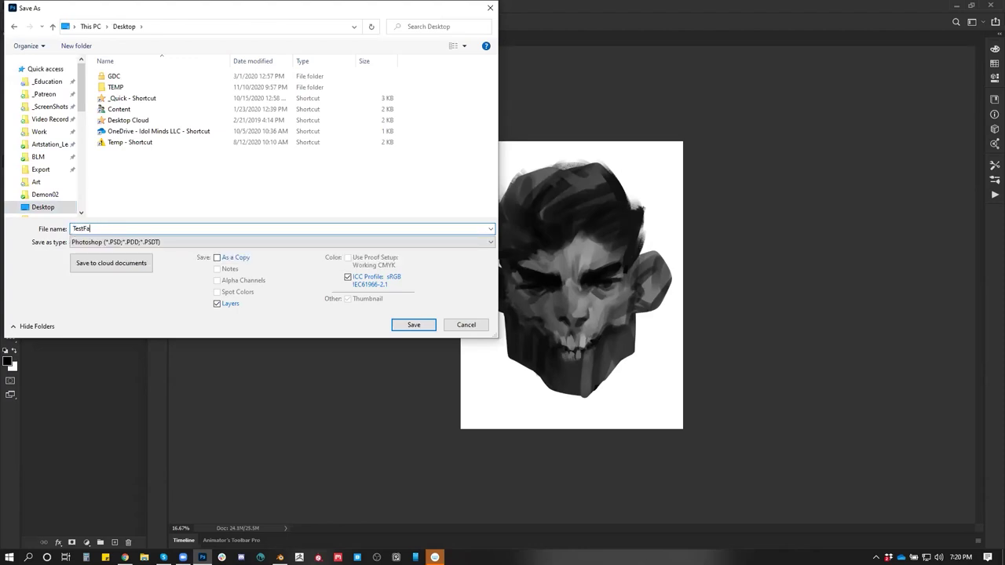
type("ce")
key("Return")
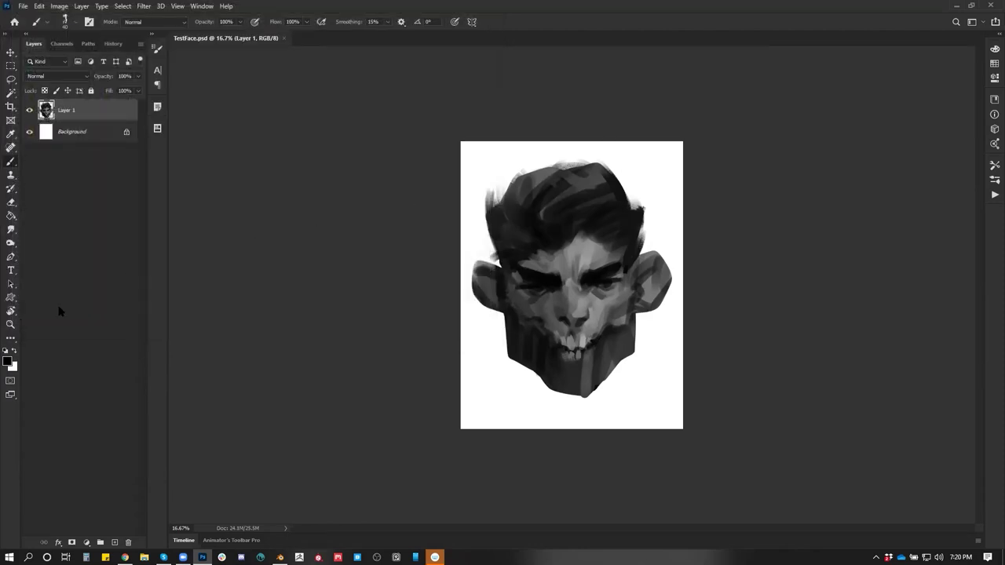
Abandon a JPEG save and draw a crop box around the head
key("ctrl+shift+s")
left_click(126, 242)
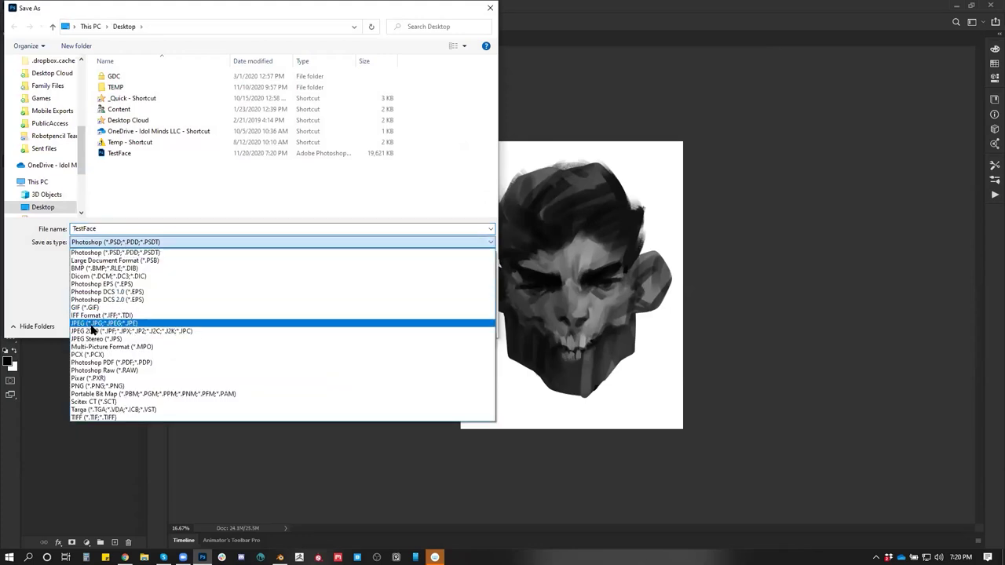
left_click(93, 323)
left_click(466, 325)
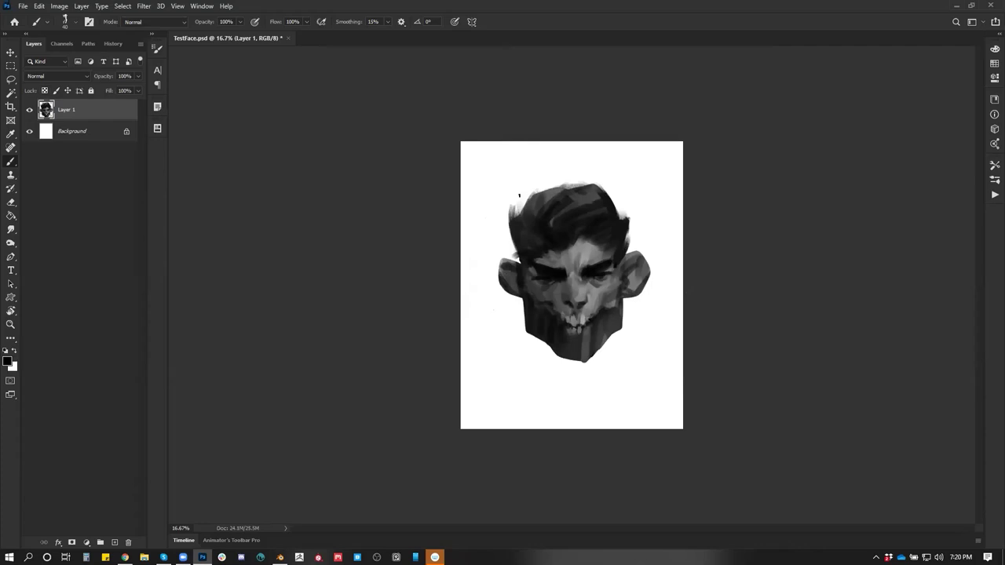
key("c")
left_click_drag(486, 174, 677, 376)
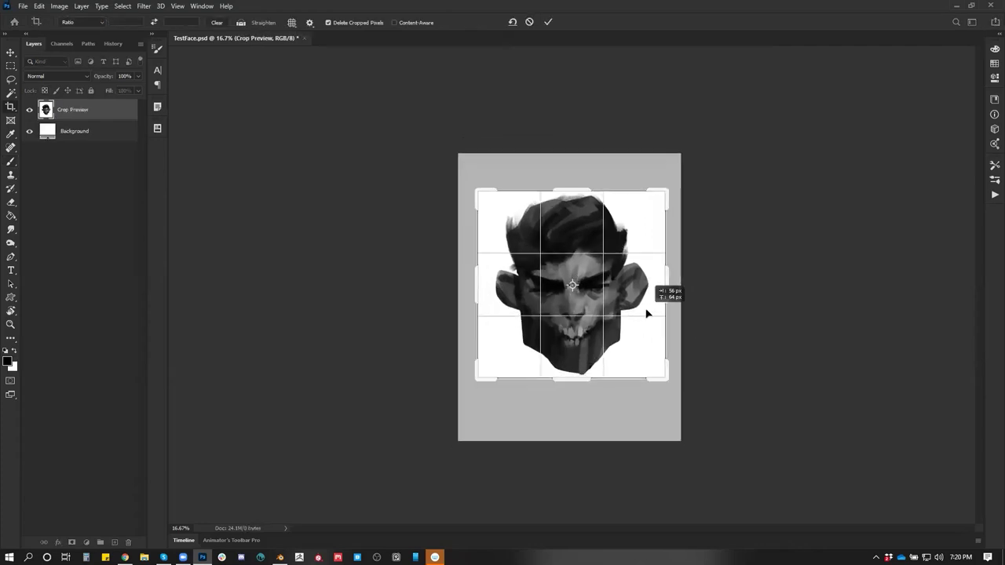
Apply the crop, hide the white Background layer, and save as TestFace PNG
key("Return")
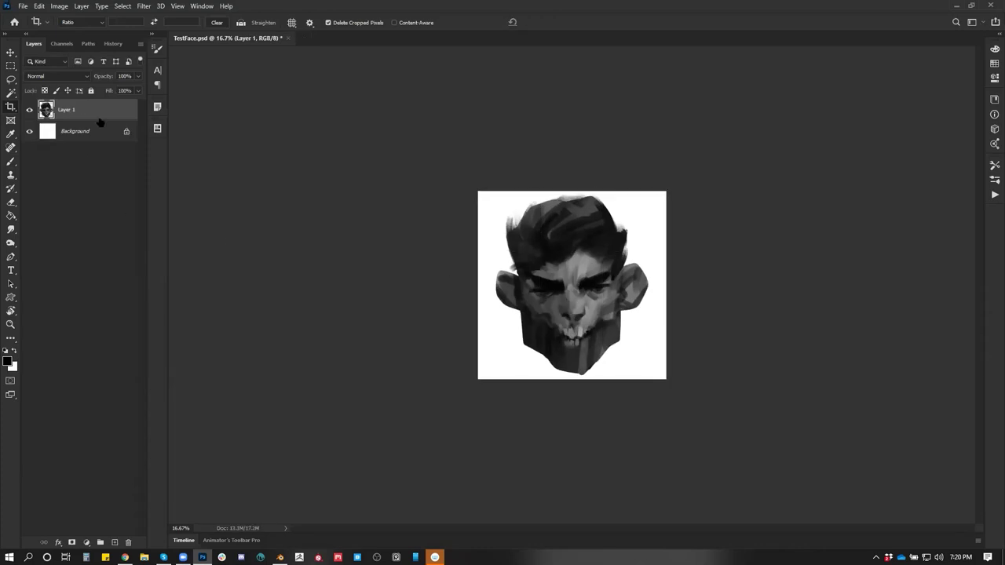
left_click(29, 131)
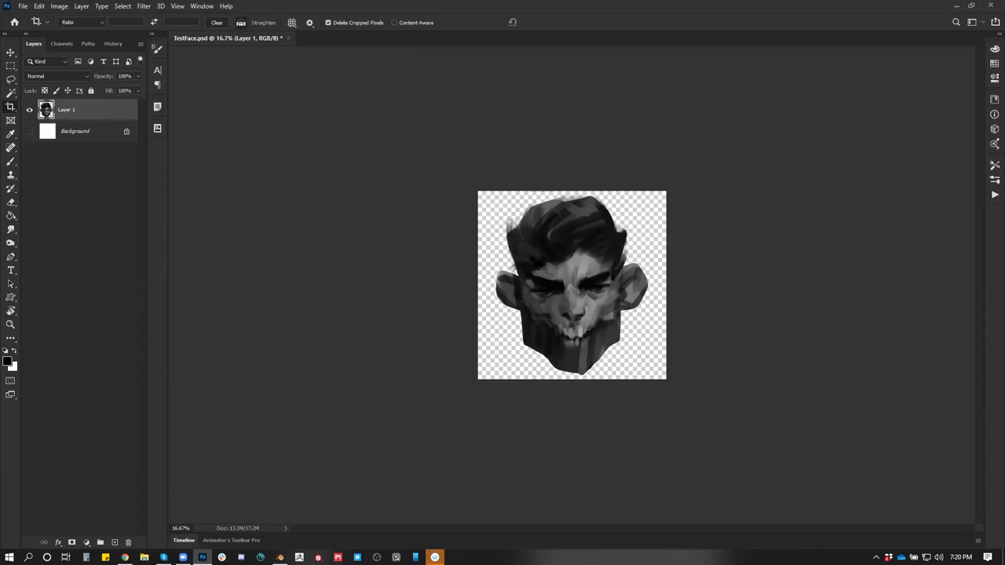
key("ctrl+shift+s")
left_click(122, 242)
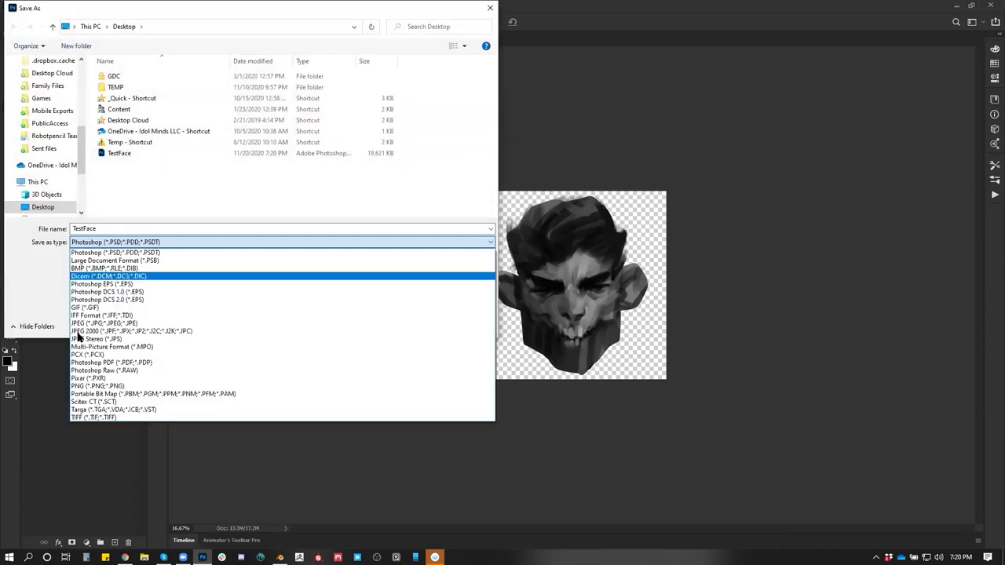
left_click(99, 386)
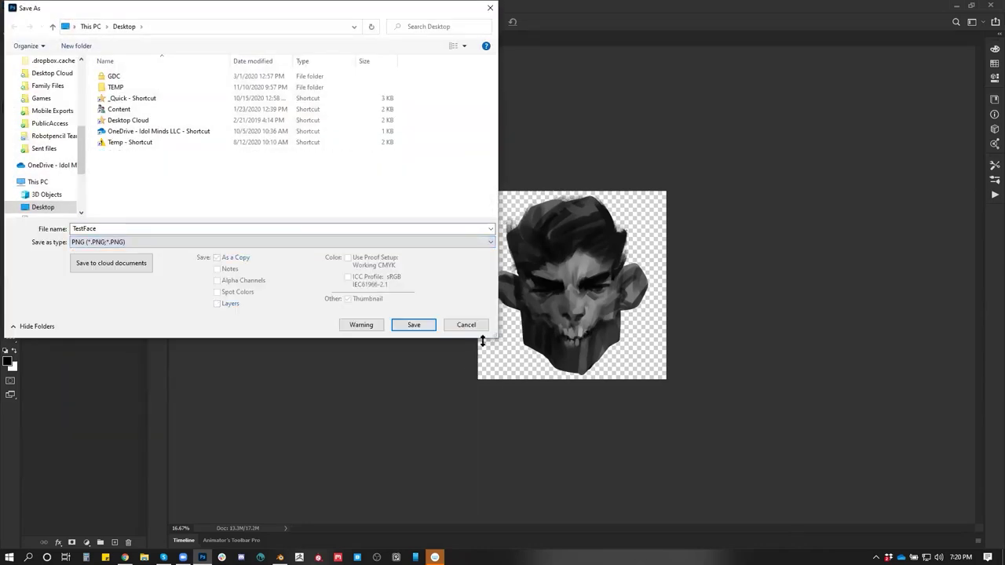
left_click(422, 324)
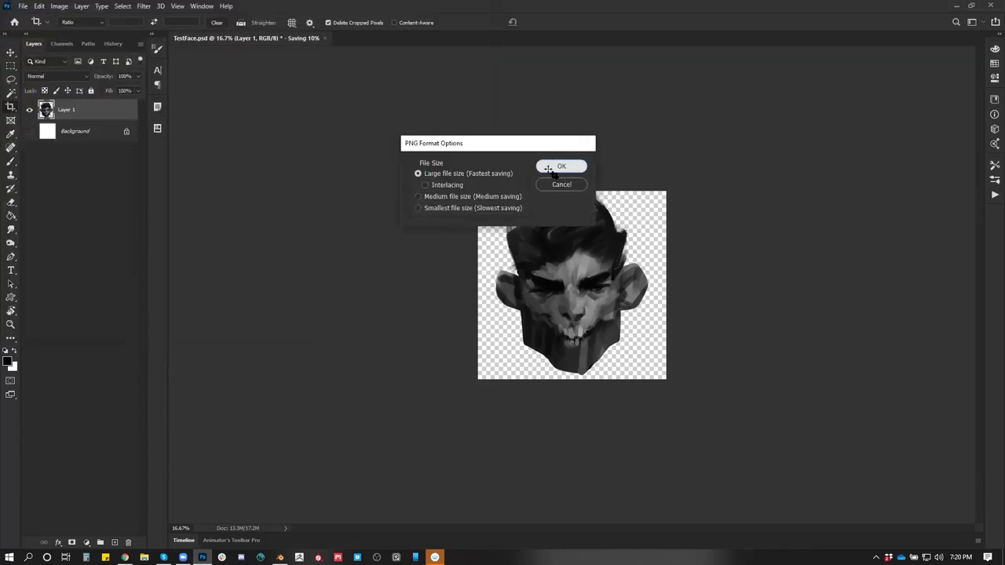
left_click(551, 165)
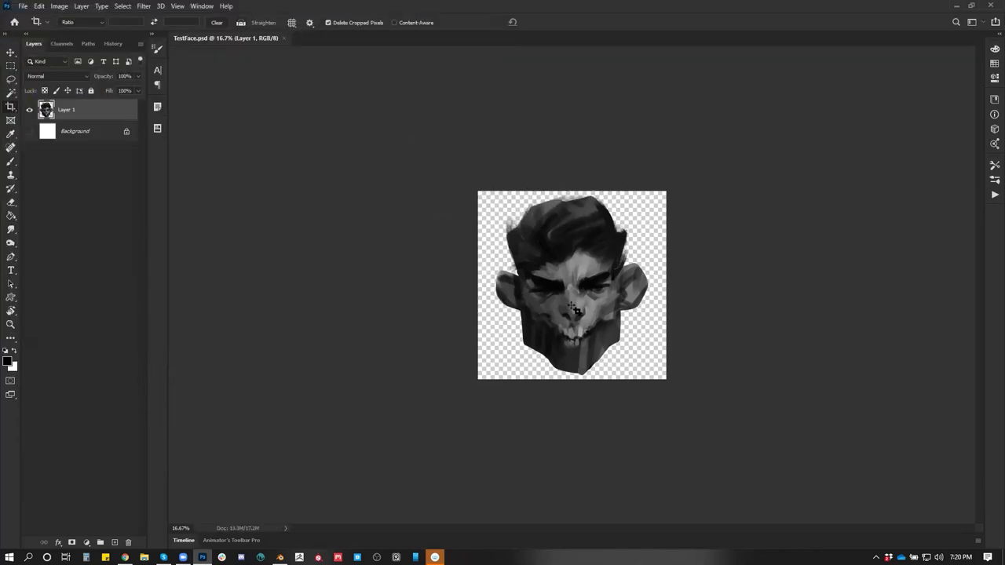
Switch over to the Blender window
key("alt+Tab")
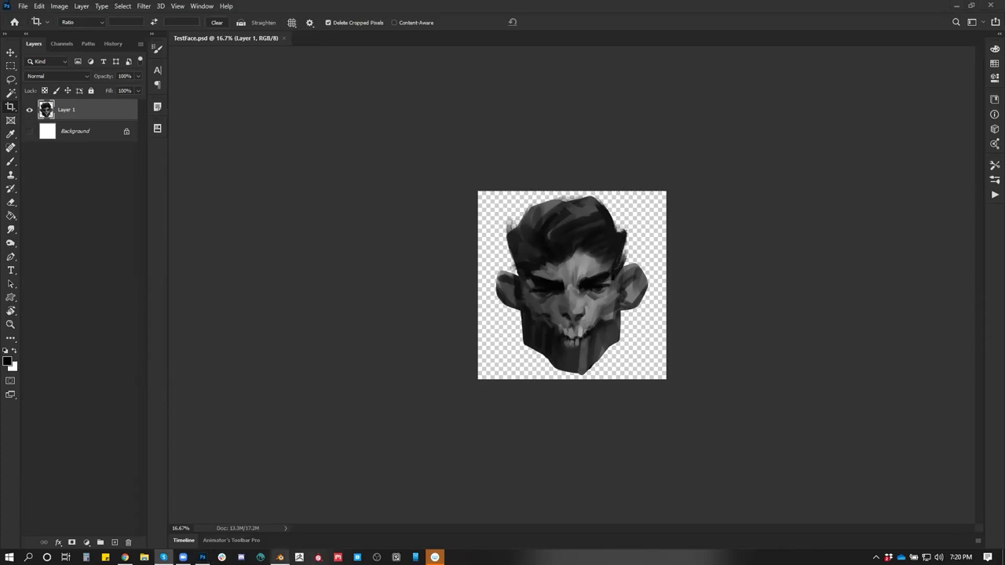
mouse_move(279, 558)
left_click(271, 514)
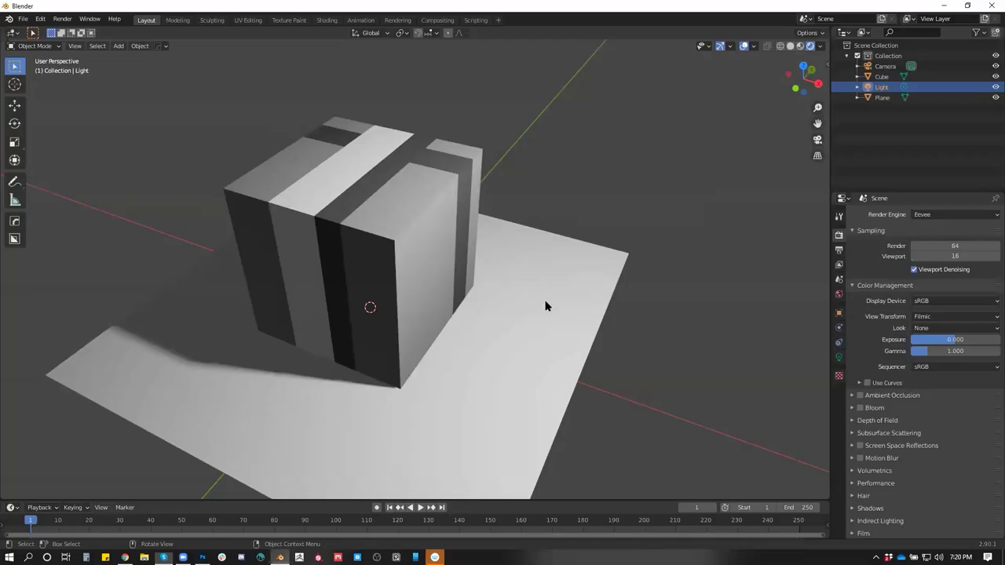
Delete the cube and select the plane
left_click(442, 187)
key("x")
left_click(442, 188)
left_click(460, 279)
Set viewport shading to texture colour with Flat lighting
left_click_drag(639, 310, 717, 115)
left_click(789, 45)
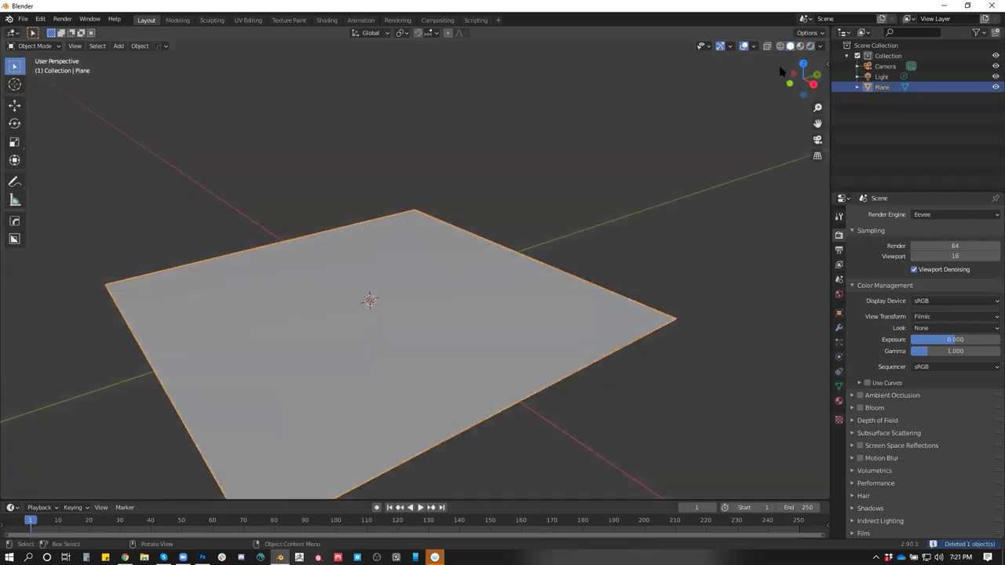
left_click_drag(592, 288, 617, 283)
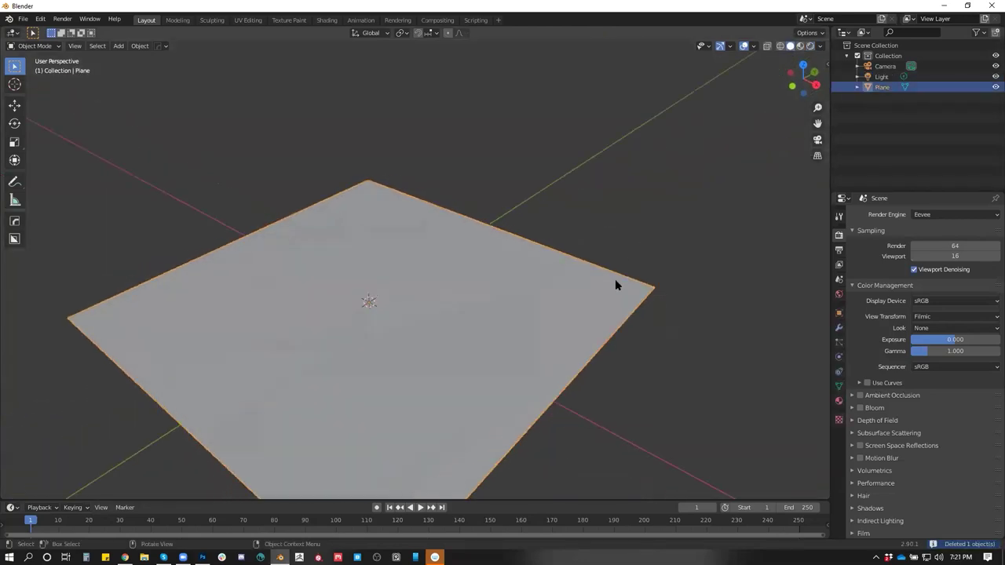
left_click(811, 34)
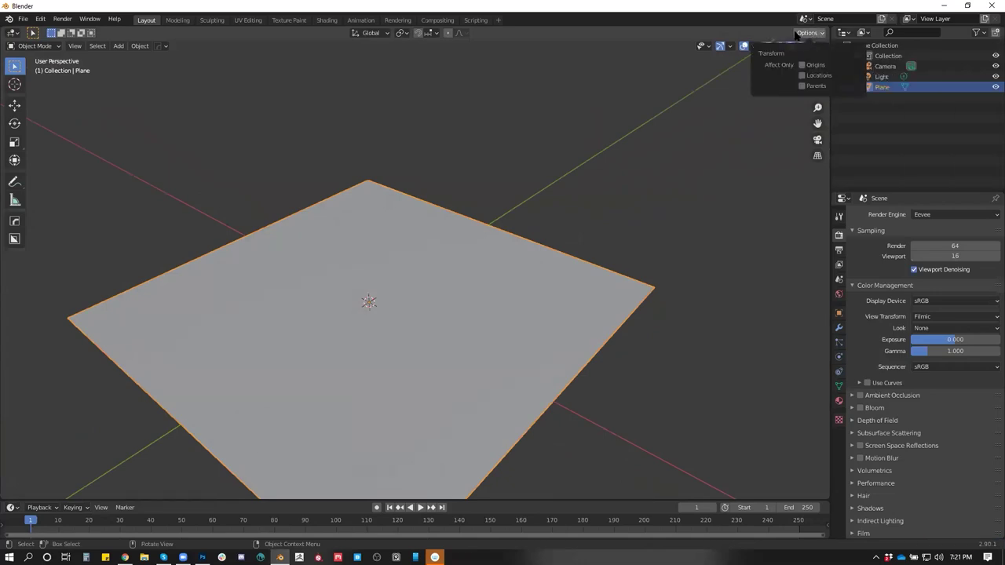
left_click(820, 45)
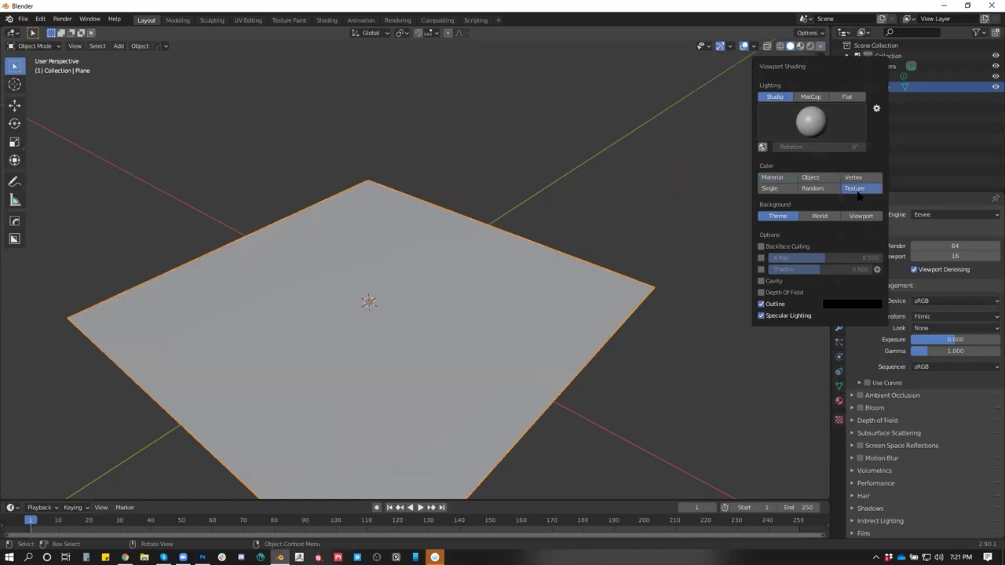
mouse_move(703, 225)
left_mouse_down()
mouse_move(642, 262)
mouse_move(635, 314)
mouse_move(644, 254)
mouse_move(665, 294)
mouse_move(765, 75)
left_mouse_up()
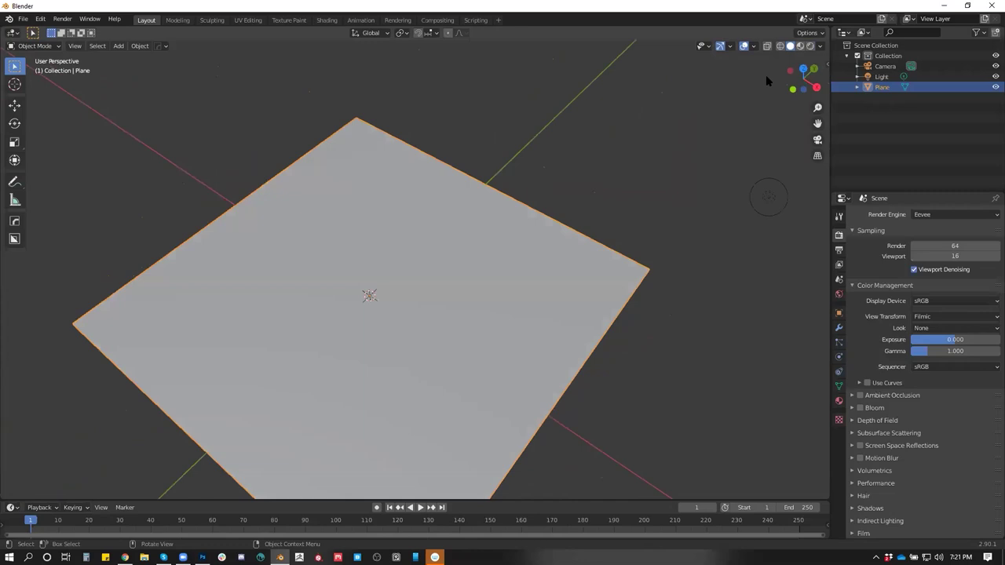
left_click(820, 45)
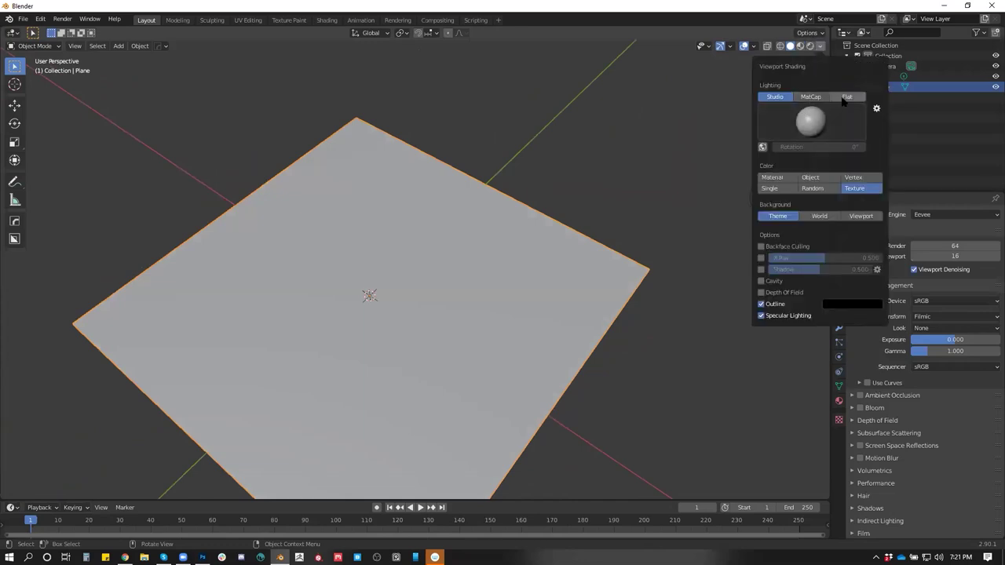
left_click(847, 97)
Reselect the plane after orbiting and enlarge the bottom timeline area
left_click_drag(664, 220, 578, 212)
left_click(589, 227)
left_click_drag(624, 273, 426, 285)
left_click(531, 310)
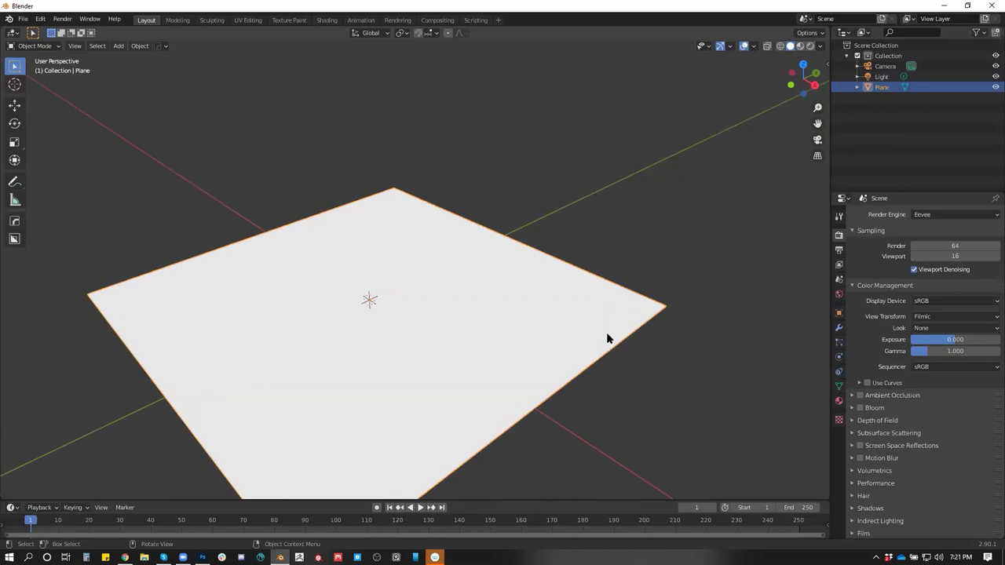
left_click_drag(583, 280, 597, 274)
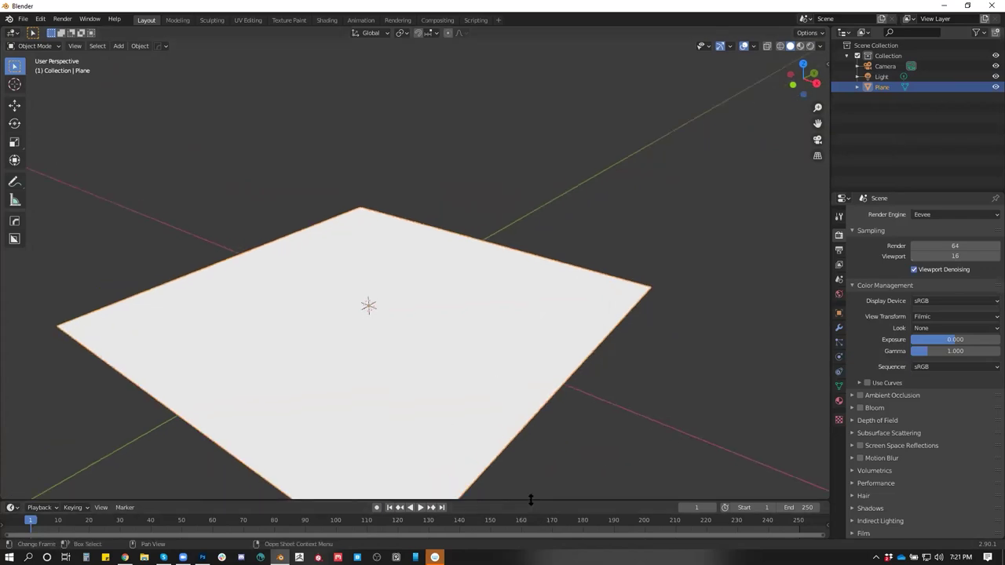
left_click_drag(532, 500, 536, 405)
Turn the timeline into a Shader Editor and create a new material named Face
key("shift+F3")
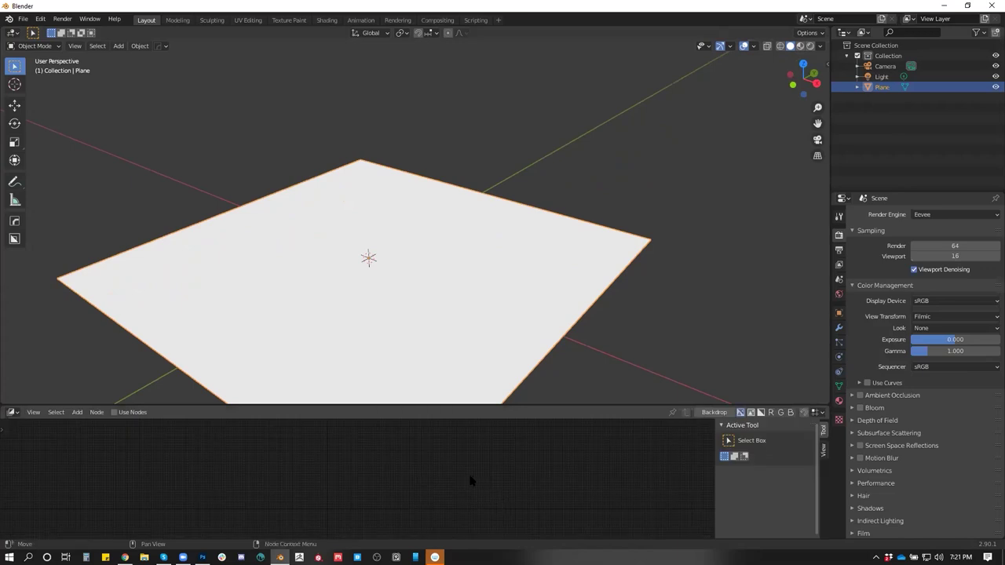
key("shift+F3")
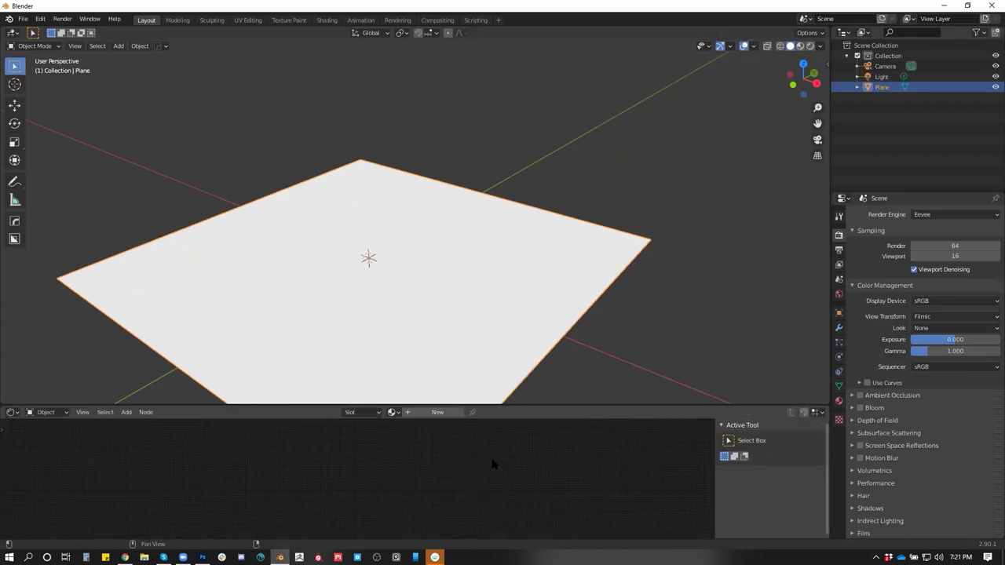
left_click(425, 412)
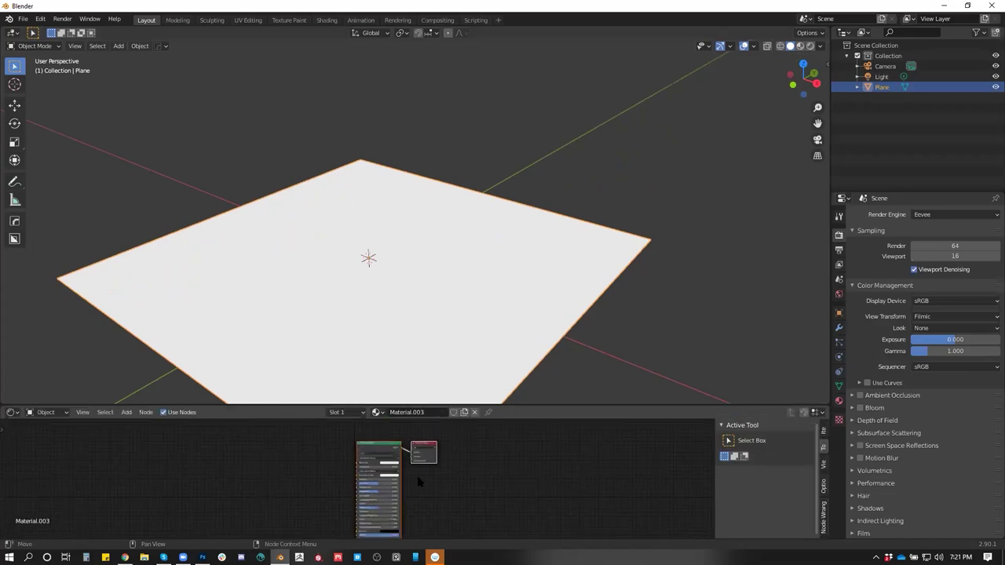
double_click(437, 413)
type("Face")
key("Return")
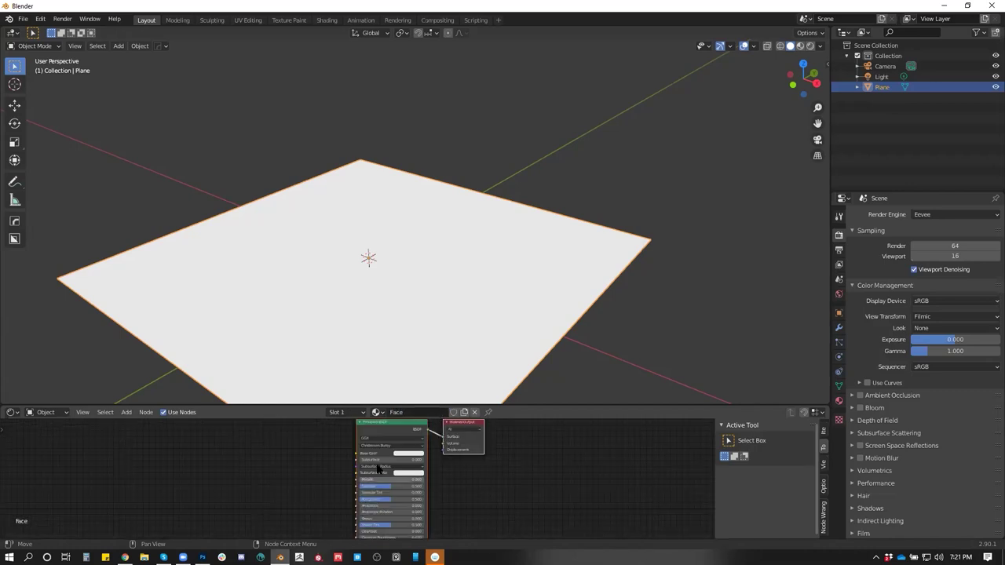
Add an Image Texture node loading TestFace.png from the Desktop
key("shift+a")
type("ima")
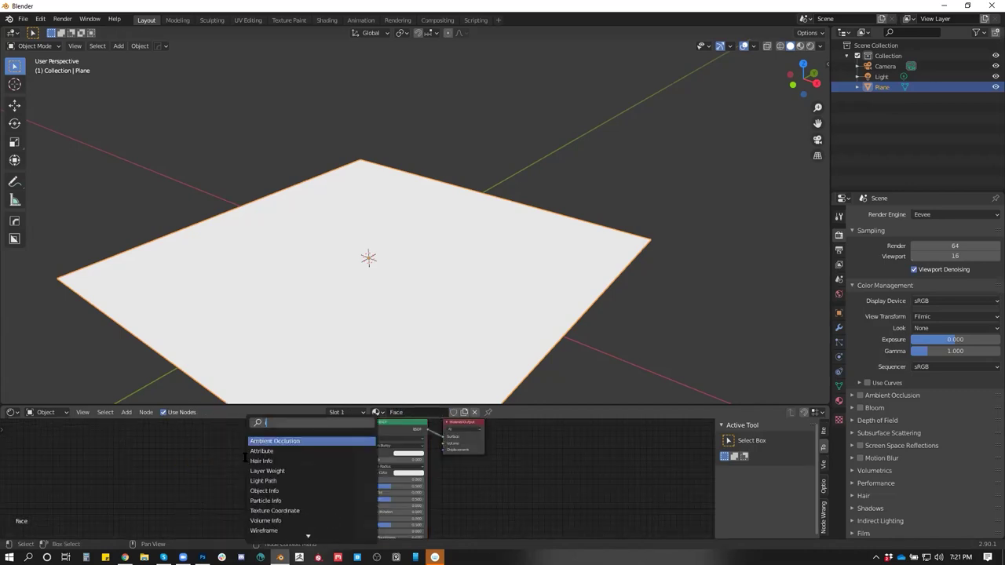
left_click(272, 441)
scroll(275, 471, "up", 2)
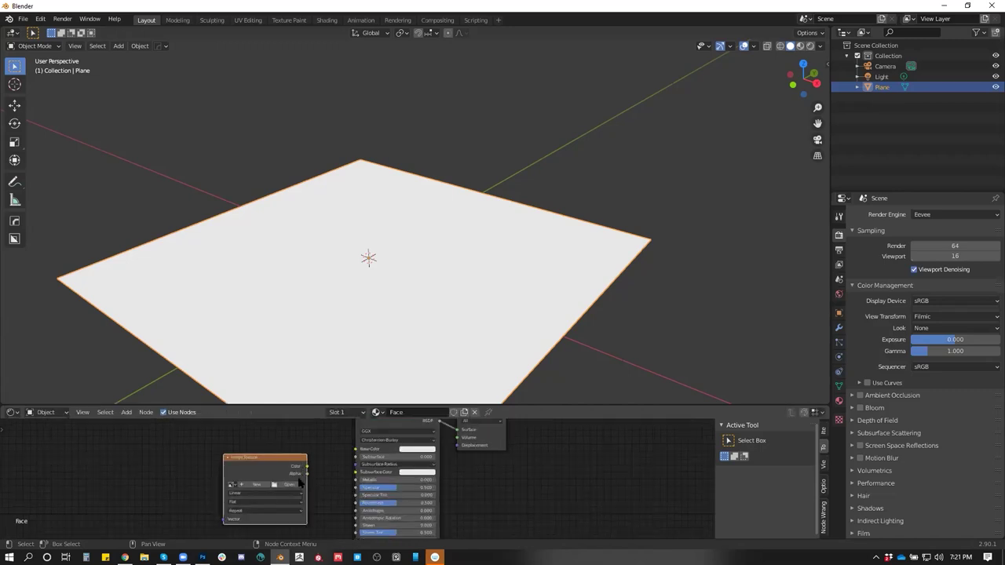
left_click(288, 485)
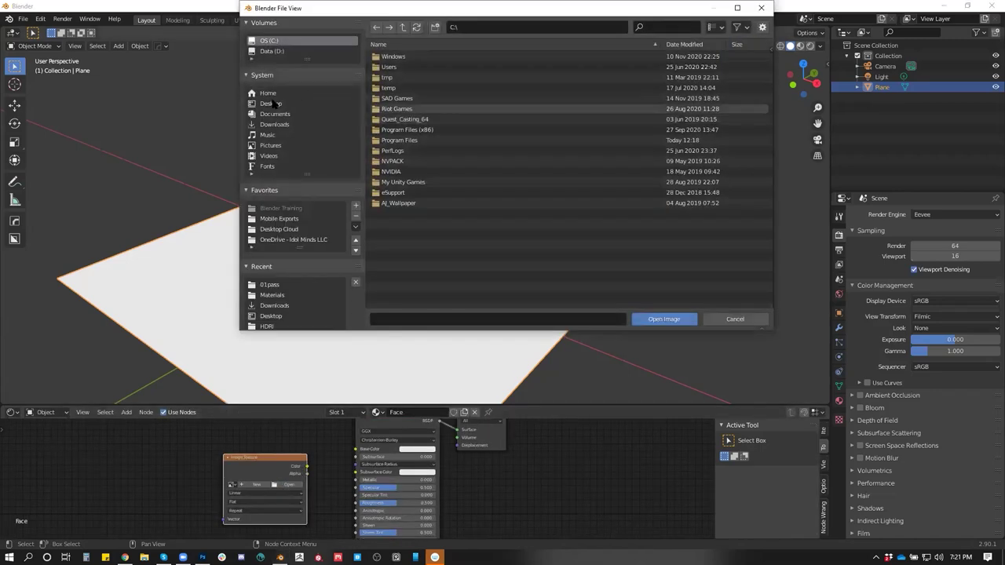
left_click(271, 104)
left_click(399, 140)
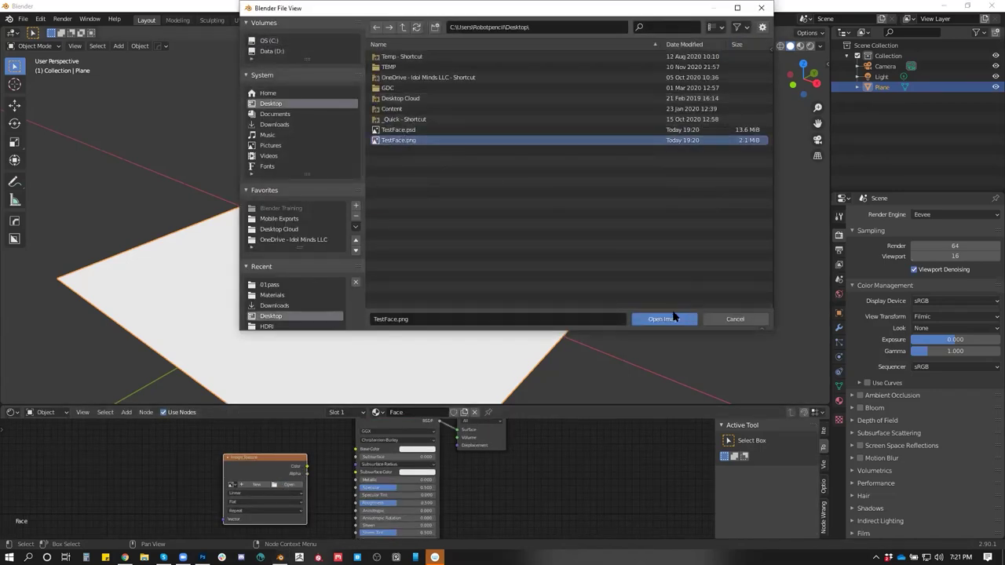
left_click(672, 318)
Arrange the nodes and orbit to view the textured plane head-on
left_click_drag(303, 482, 318, 465)
left_click_drag(487, 337, 562, 460)
left_click_drag(559, 397, 544, 377)
left_click_drag(502, 491, 520, 473)
mouse_move(563, 306)
left_mouse_down()
mouse_move(576, 246)
mouse_move(545, 195)
mouse_move(557, 159)
mouse_move(552, 301)
left_mouse_up()
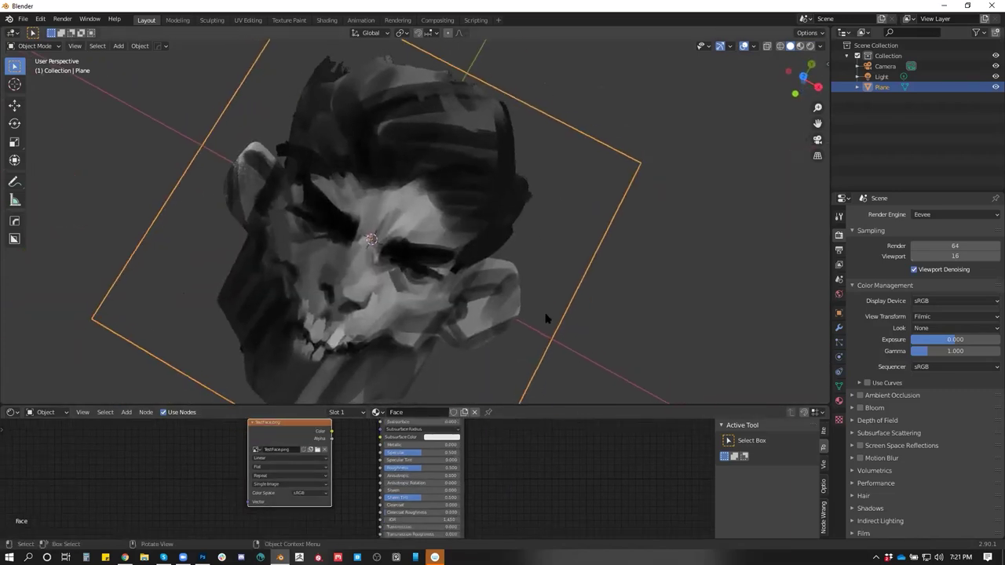
Connect the image colour to the shader and move the plane
scroll(505, 477, "down", 4)
left_click_drag(505, 478, 552, 488)
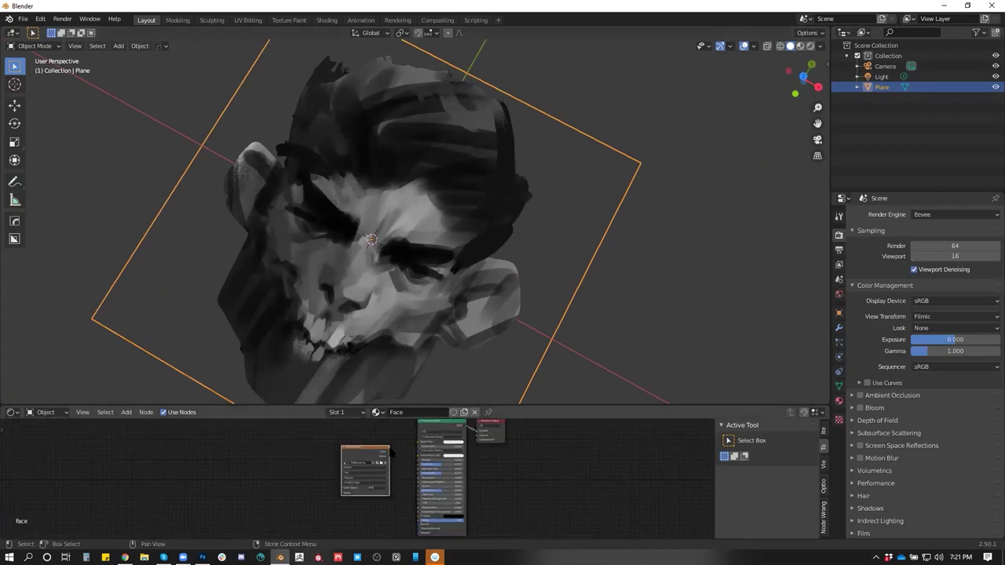
left_click_drag(388, 453, 418, 441)
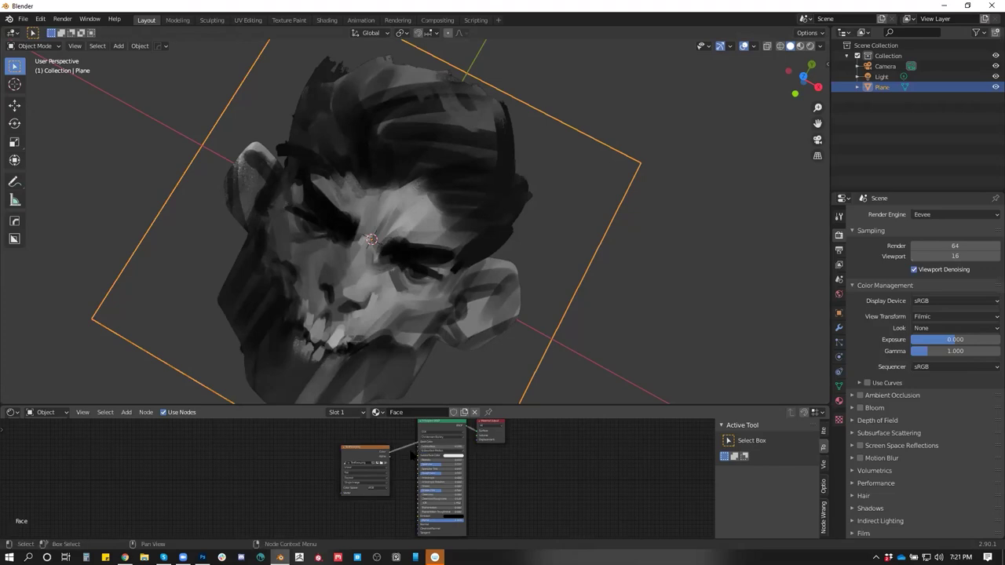
left_click_drag(461, 246, 471, 269)
key("g")
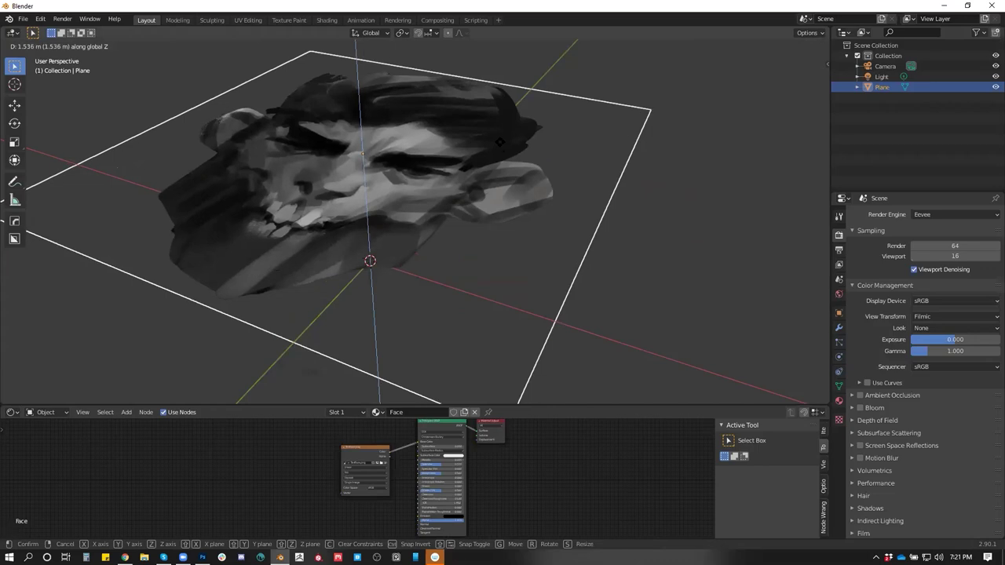
left_click(490, 157)
left_click_drag(490, 157, 500, 204)
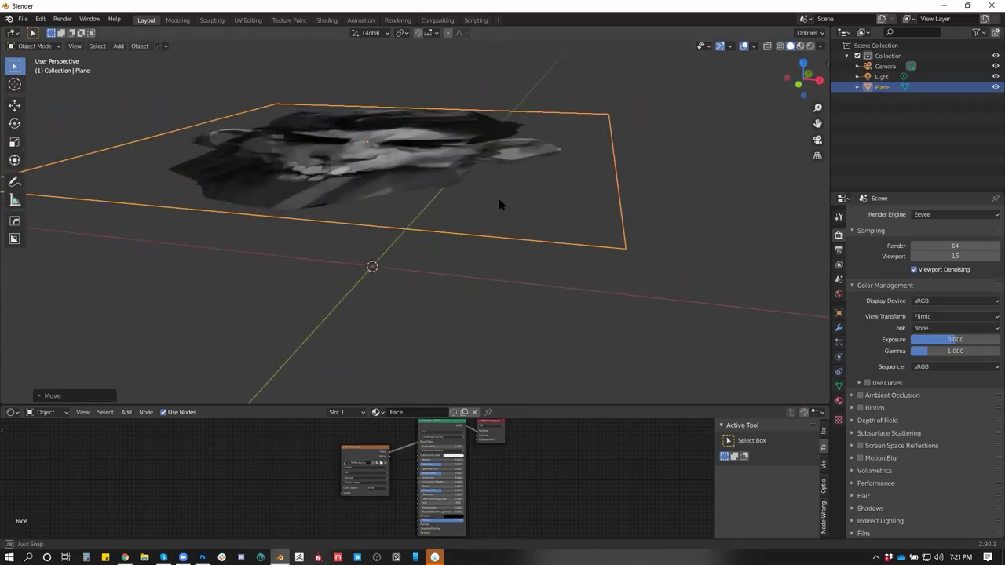
Add a stray cube and delete it again
key("shift+a")
mouse_move(500, 204)
left_click(545, 210)
left_click_drag(520, 242, 545, 224)
key("Delete")
left_click(545, 225)
Clear the plane's location back to the world origin with Alt+G
key("g")
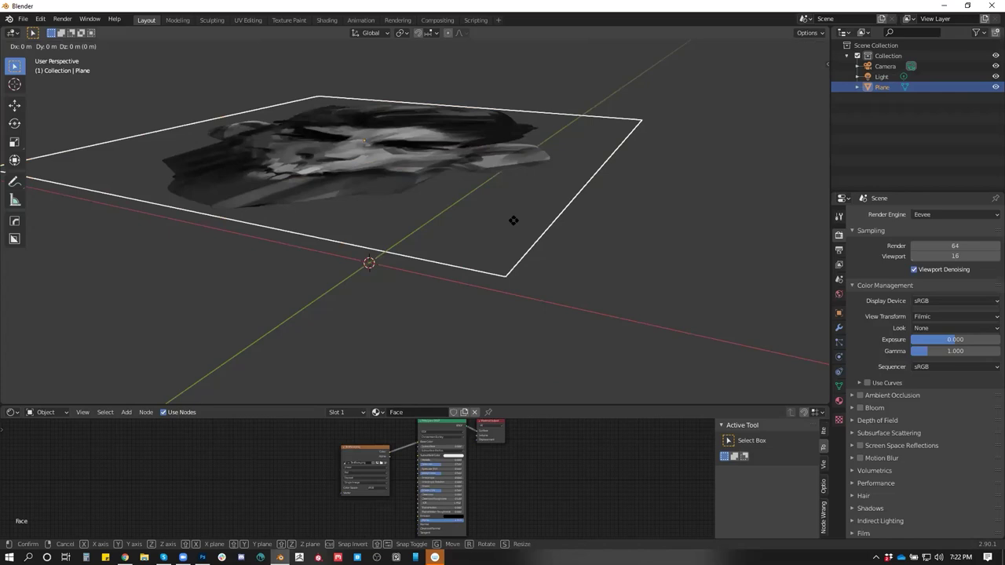
right_click(513, 221)
key("alt+g")
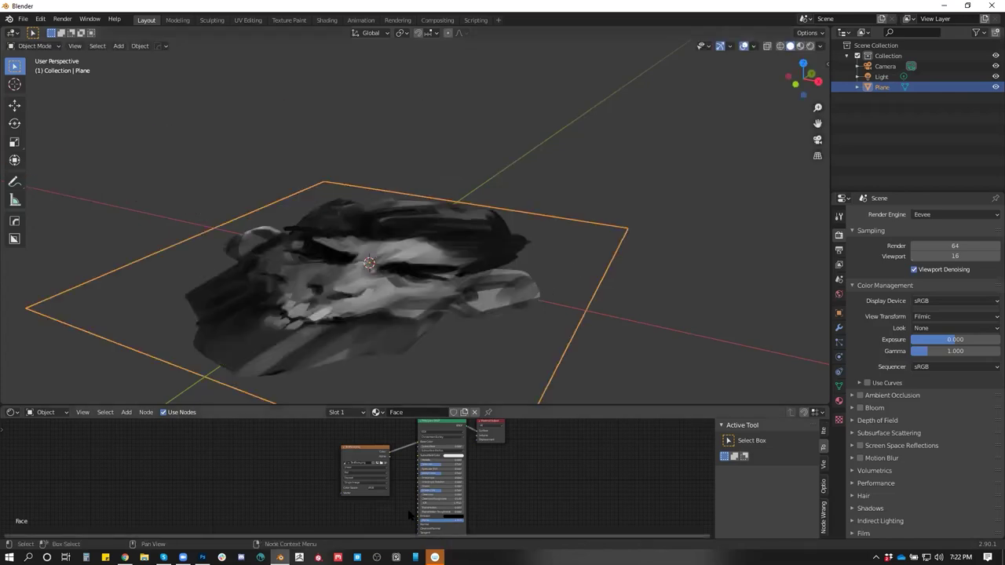
left_click_drag(408, 515, 406, 478)
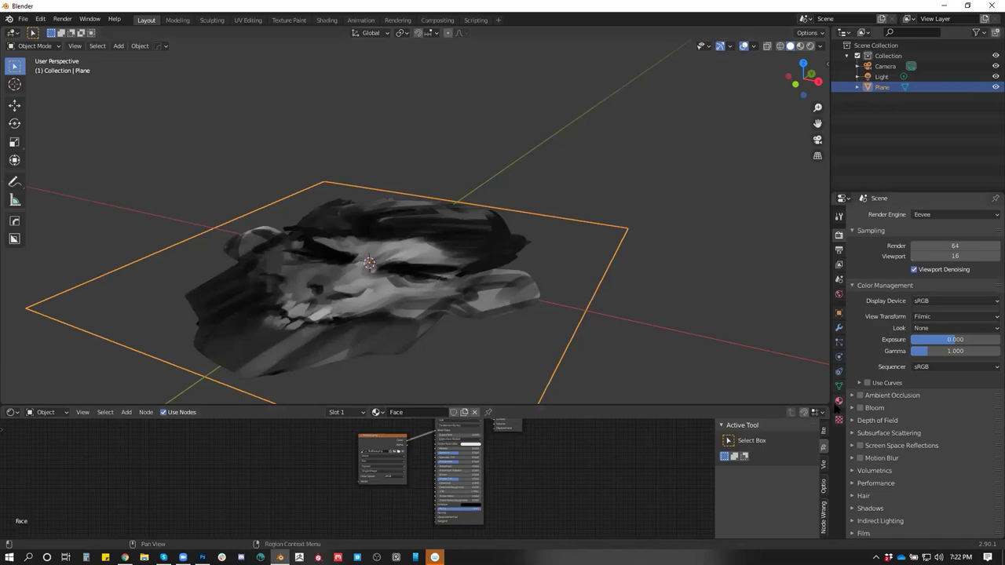
Link the Image Texture Alpha to the Principled BSDF Alpha in the Face material
left_click(839, 400)
scroll(424, 461, "up", 2)
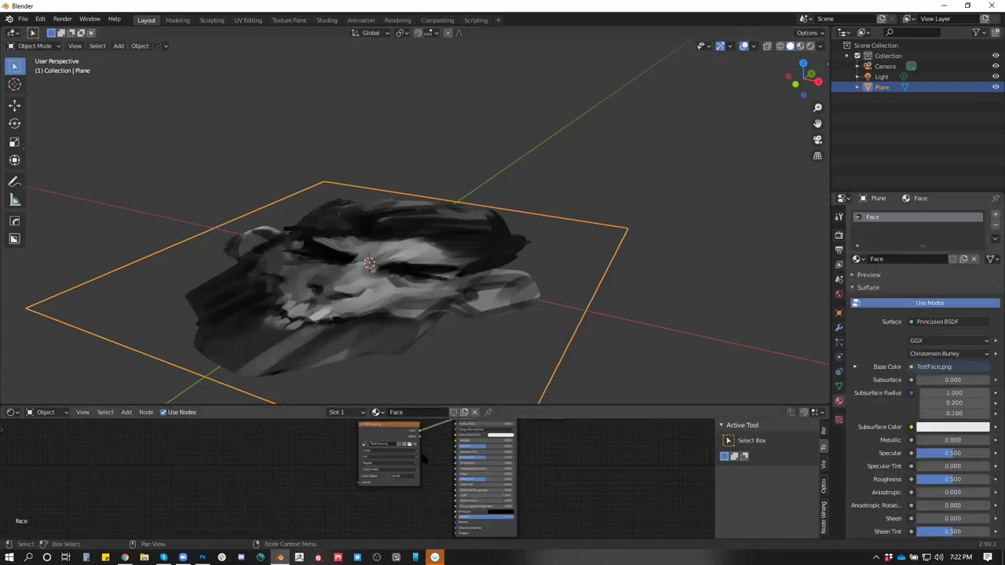
left_click_drag(421, 437, 455, 513)
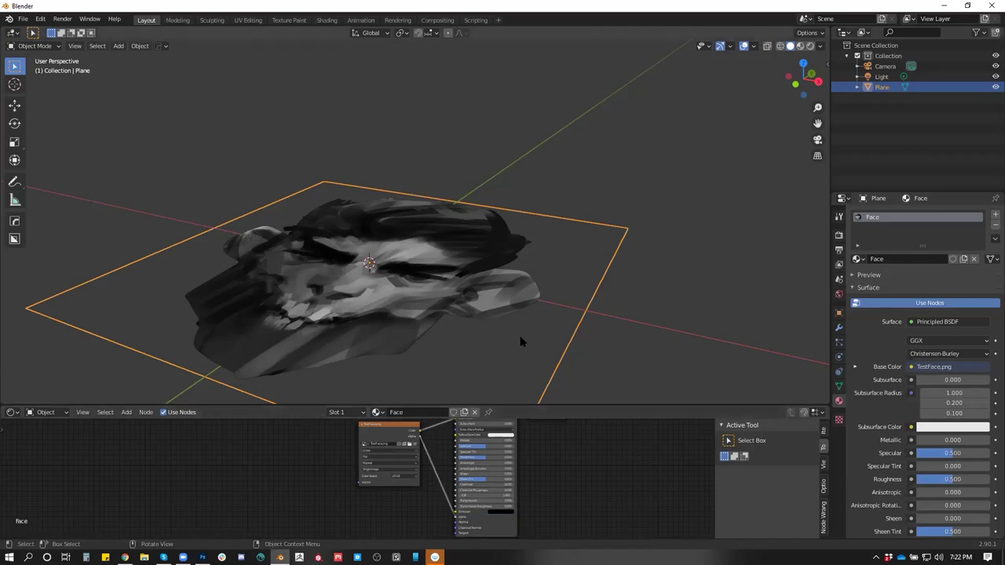
scroll(907, 465, "down", 2)
scroll(907, 466, "down", 7)
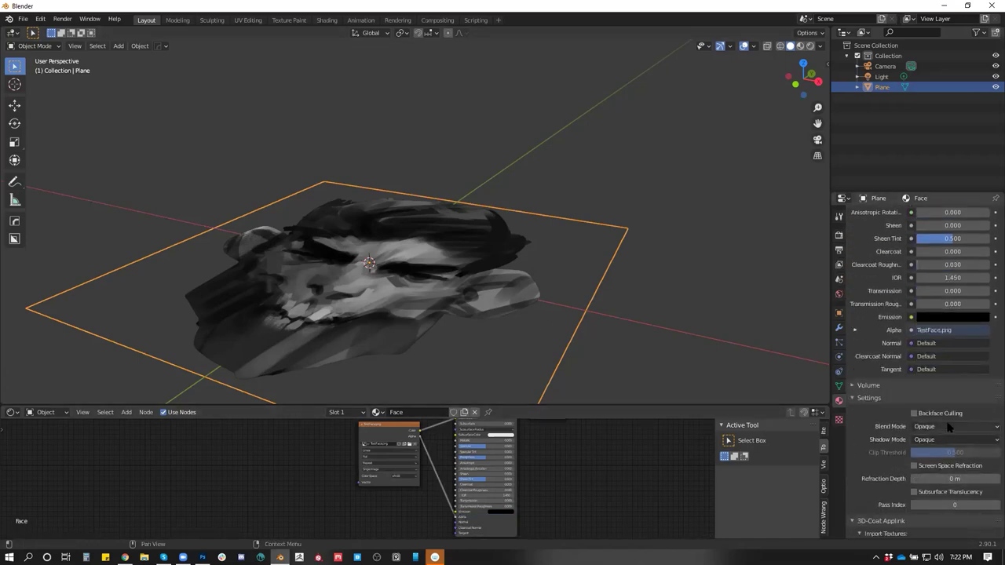
left_click(946, 429)
Set the viewport shading colour to Material instead of Texture
left_click(820, 46)
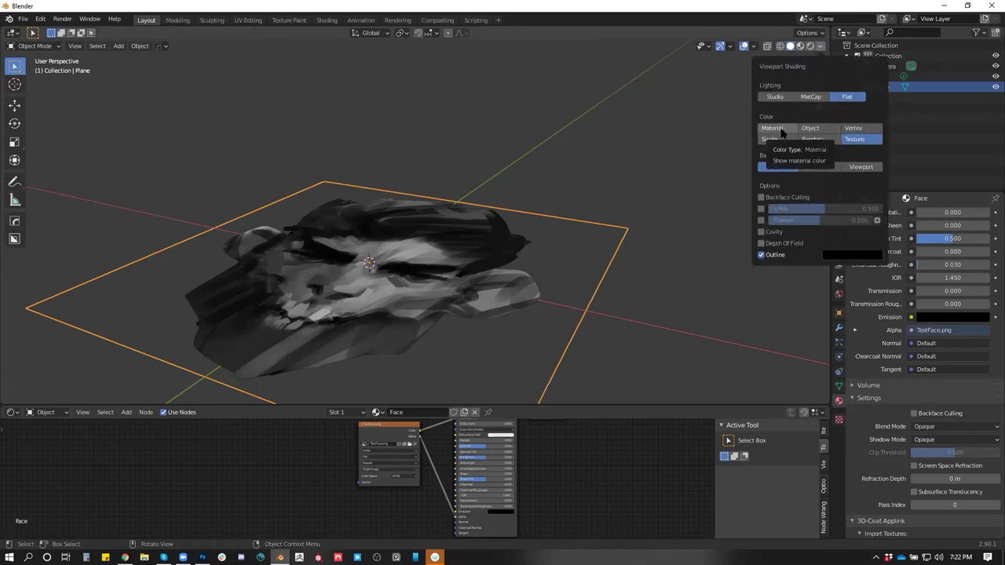
left_click(775, 128)
left_click(854, 139)
left_click(773, 129)
left_click(850, 142)
left_click(773, 128)
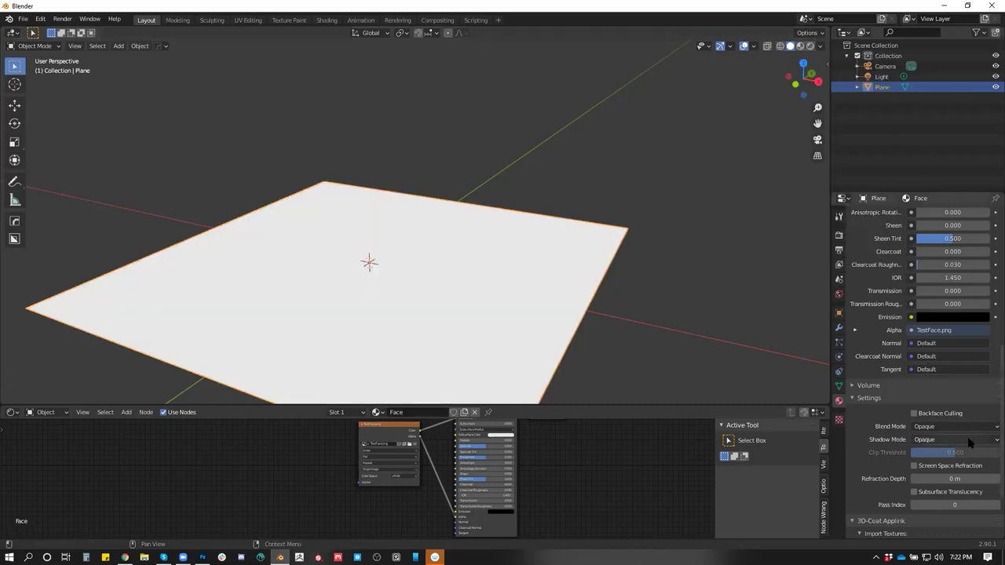
Set the material's Blend Mode to Alpha Blend after trying Alpha Hashed
left_click(931, 427)
left_click(935, 464)
left_click(933, 429)
left_click(931, 473)
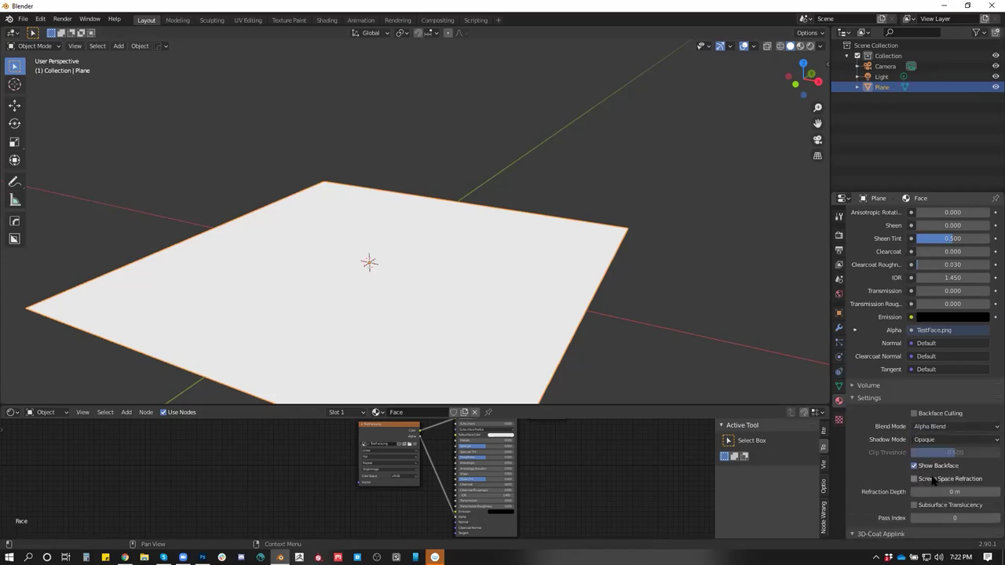
left_click(942, 428)
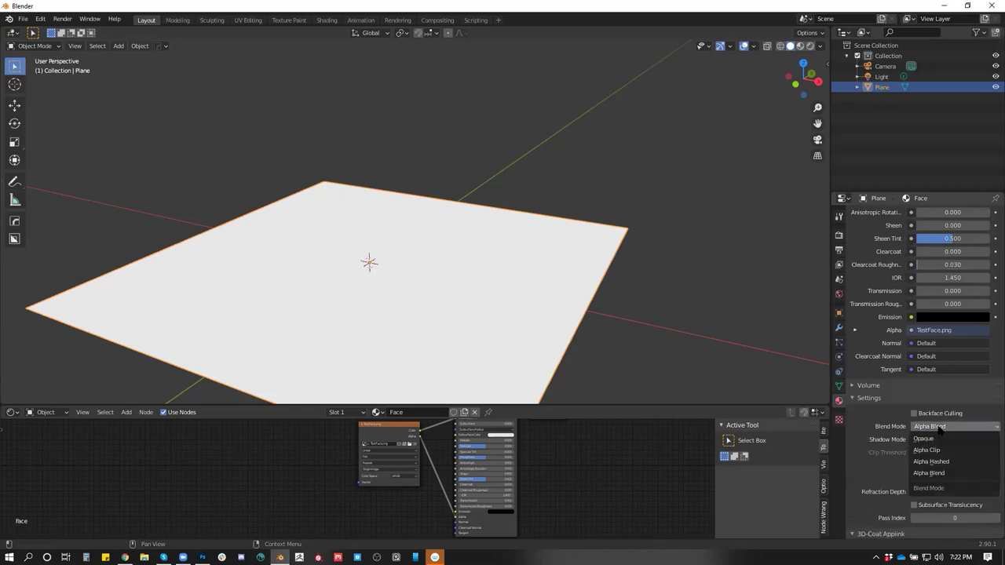
left_click(939, 428)
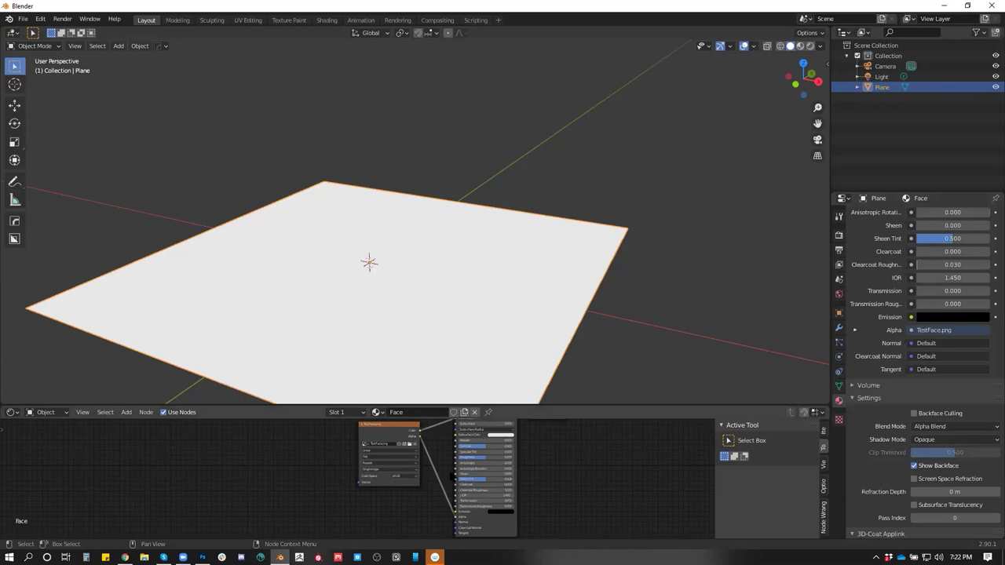
scroll(409, 442, "up", 2)
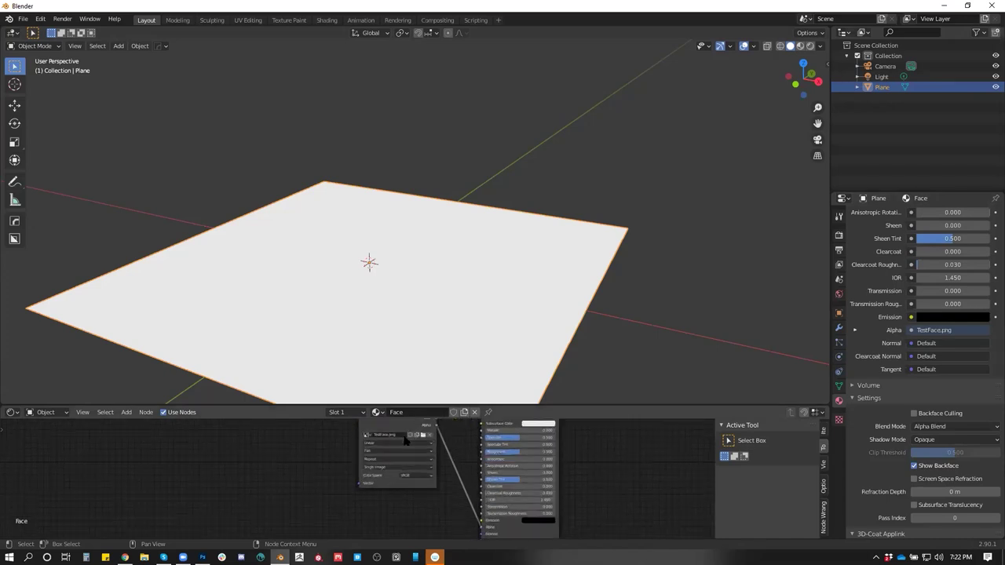
left_click(821, 46)
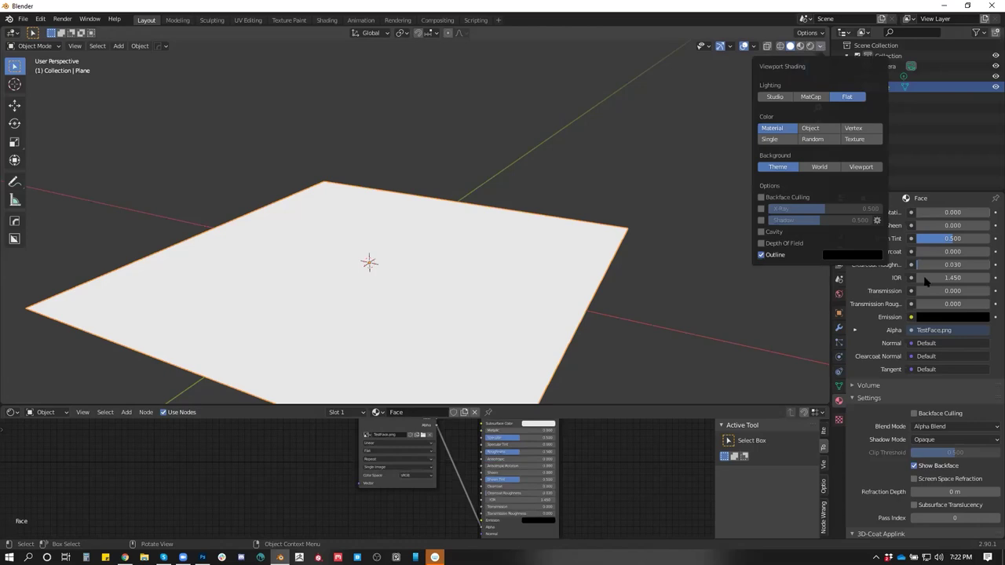
left_click_drag(657, 251, 667, 263)
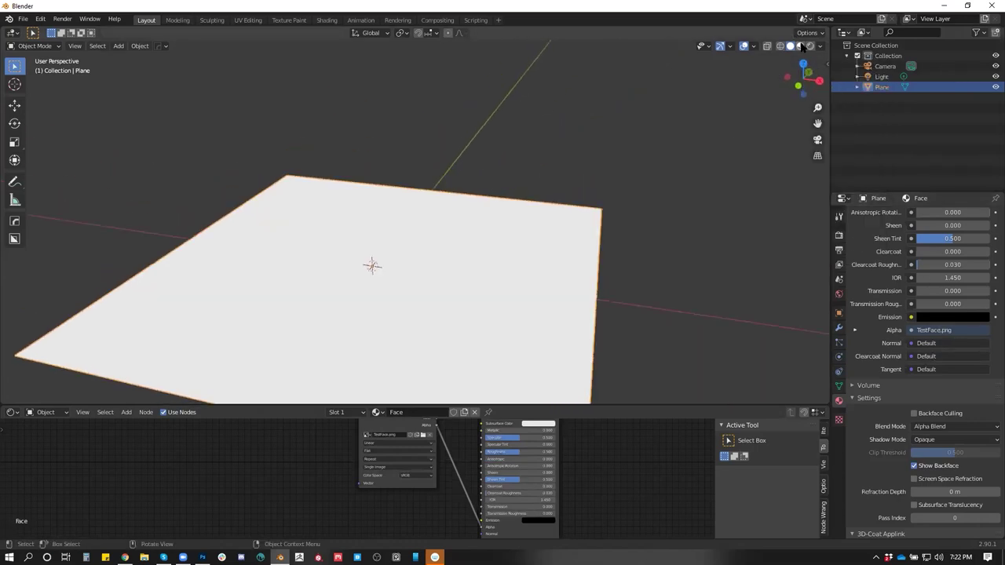
Preview the textured plane in Material Preview shading from a low angle
left_click(800, 46)
mouse_move(596, 251)
left_mouse_down()
mouse_move(597, 314)
mouse_move(583, 225)
mouse_move(615, 123)
mouse_move(605, 294)
mouse_move(563, 217)
mouse_move(542, 272)
mouse_move(559, 279)
mouse_move(572, 259)
left_mouse_up()
left_click_drag(809, 50, 620, 228)
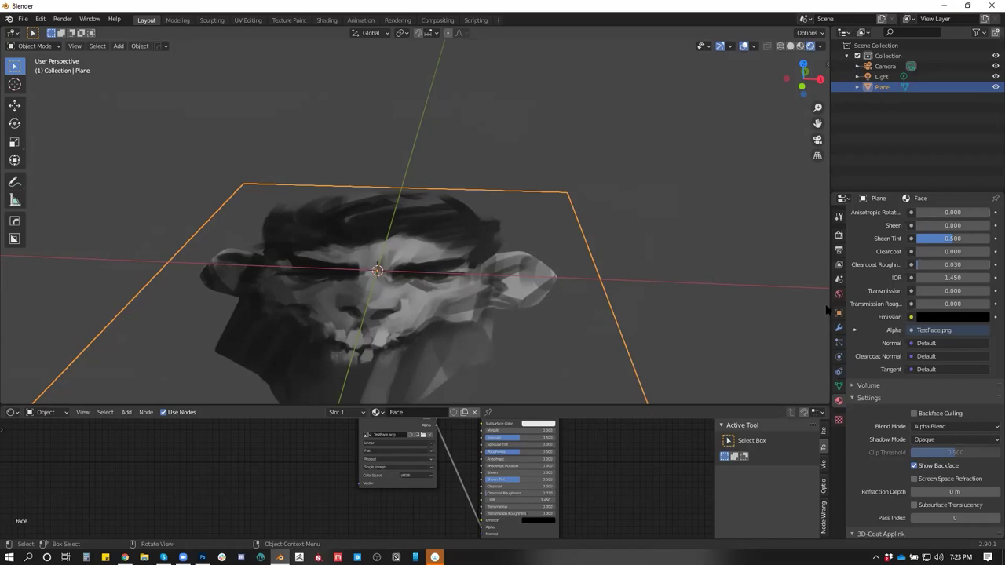
Compare Solid and Wireframe, then show Rendered shading facing the plane
left_click(790, 45)
left_click(779, 46)
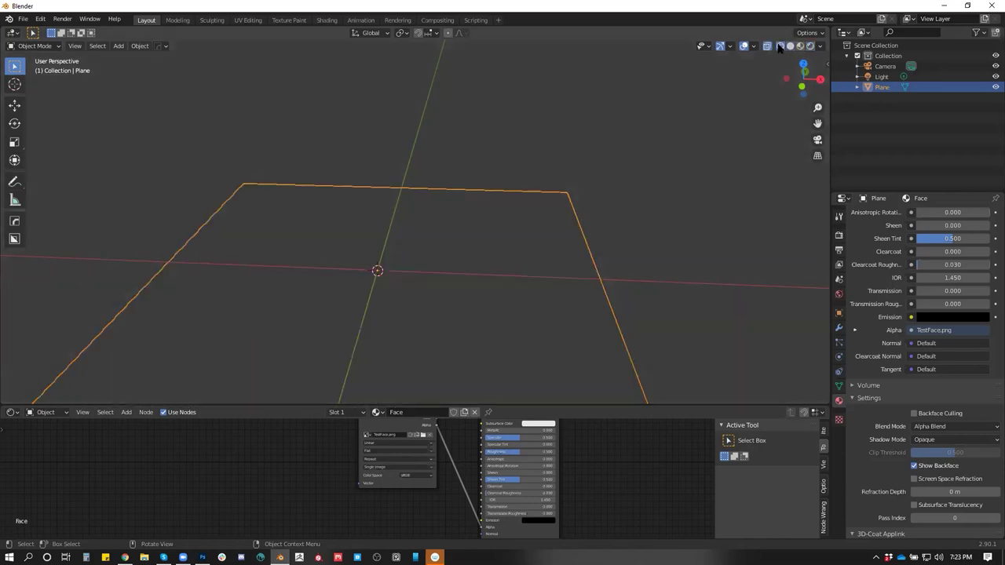
left_click(790, 45)
left_click(810, 45)
mouse_move(729, 146)
left_mouse_down()
mouse_move(607, 285)
mouse_move(614, 268)
left_mouse_up()
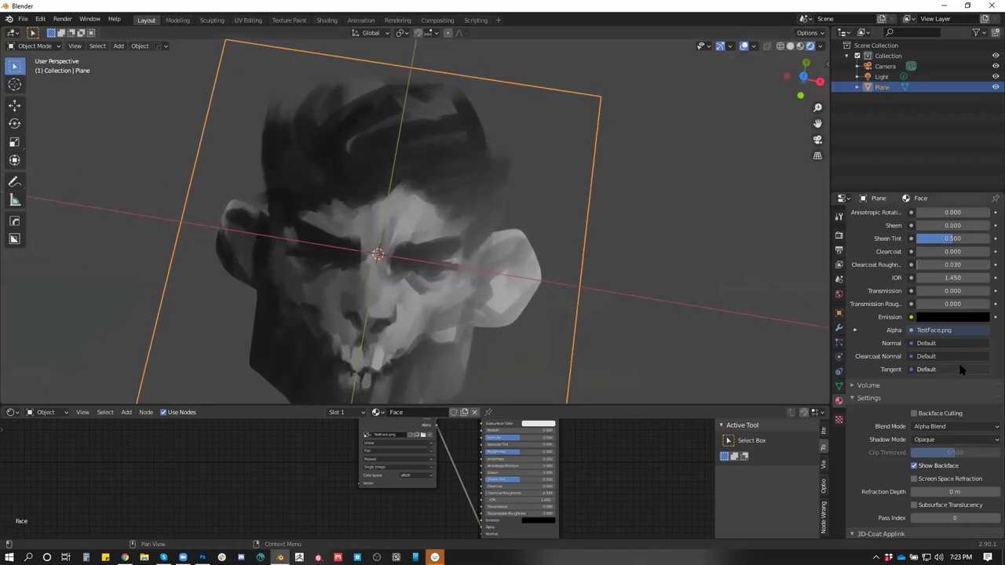
scroll(948, 313, "up", 10)
left_click(942, 321)
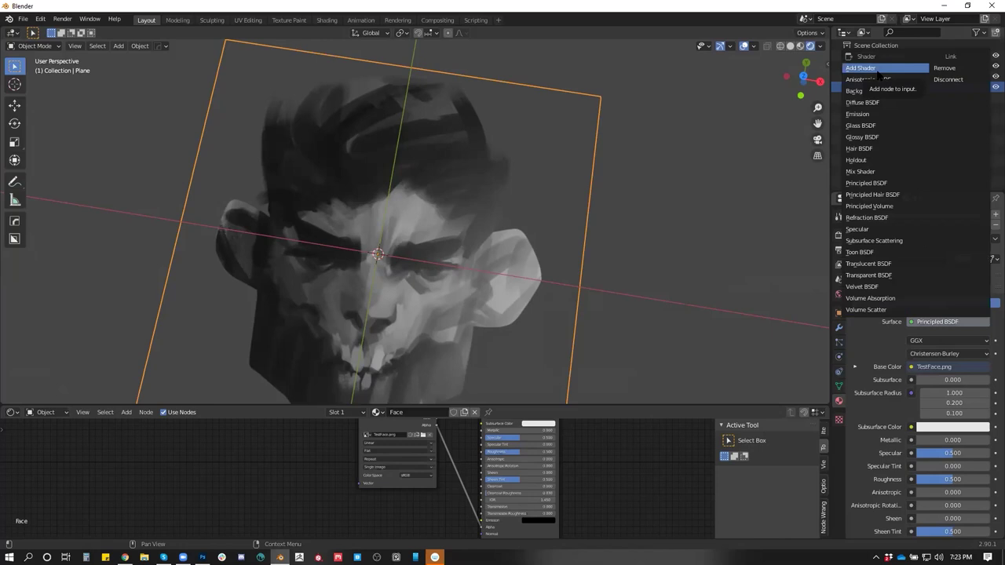
left_click(886, 252)
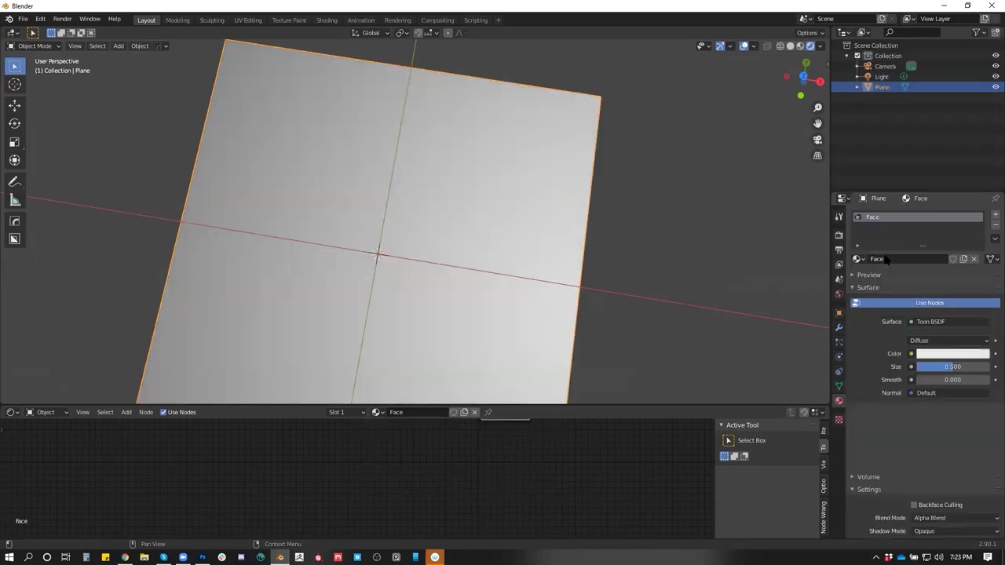
key("ctrl+z")
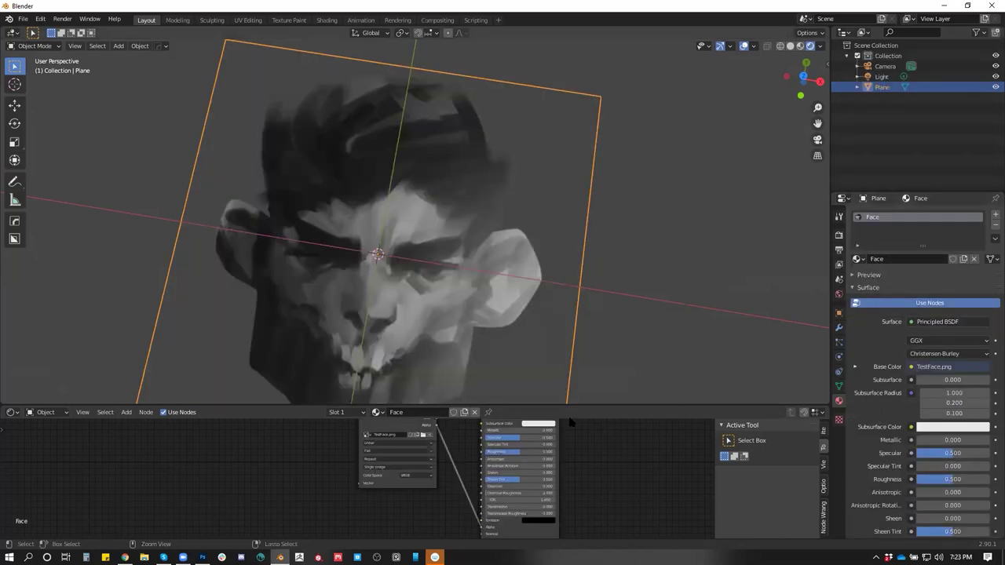
Raise the Principled BSDF Metallic from 0.000 to 1.000 to darken the face
left_click(953, 325)
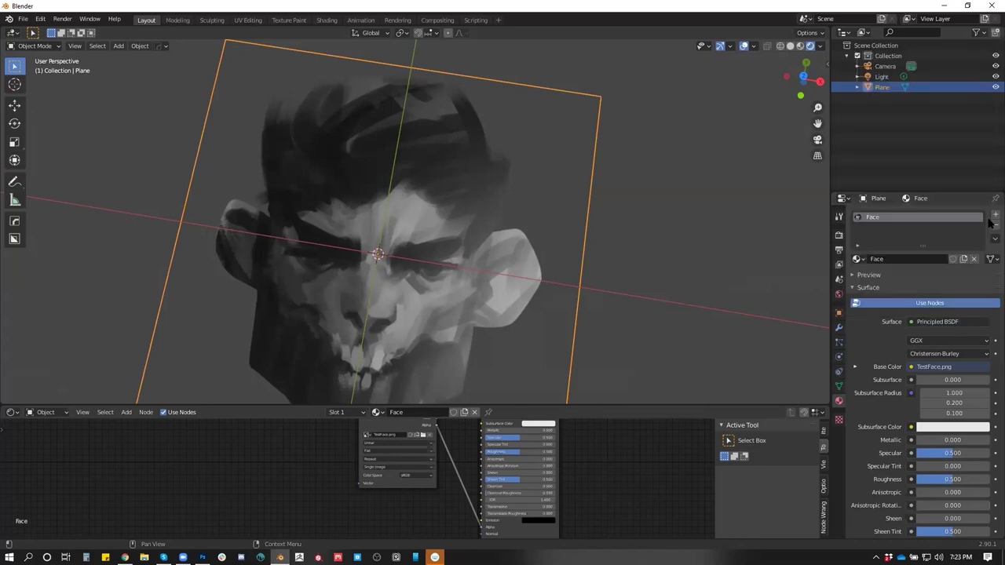
scroll(919, 402, "down", 5)
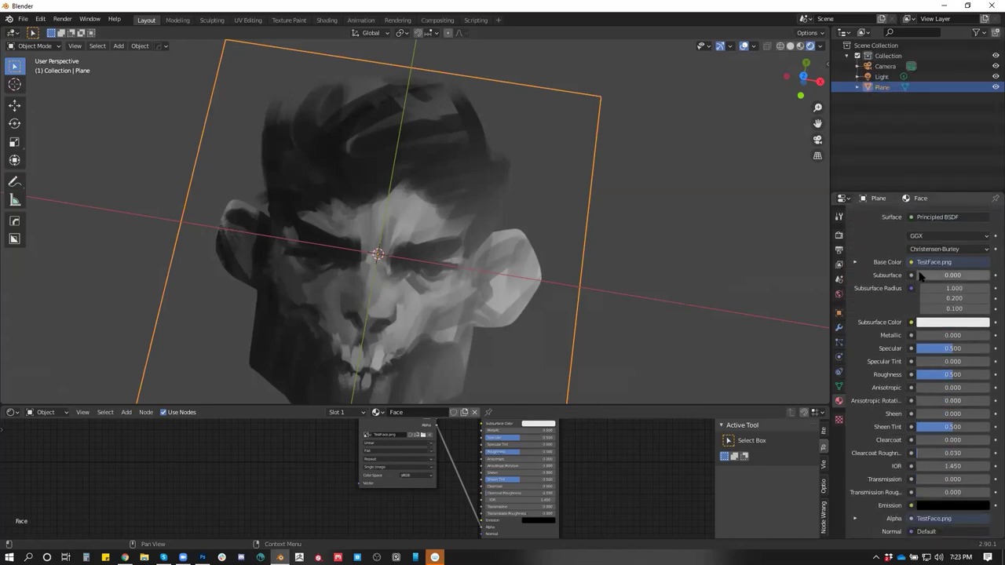
left_click_drag(924, 338, 987, 337)
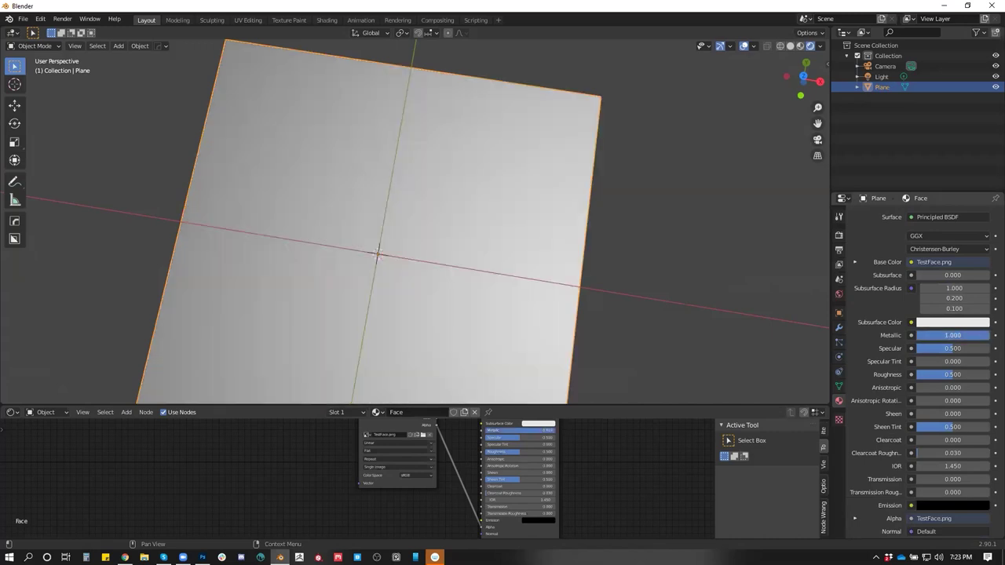
left_click_drag(707, 298, 658, 314)
scroll(913, 426, "down", 2)
scroll(913, 426, "down", 10)
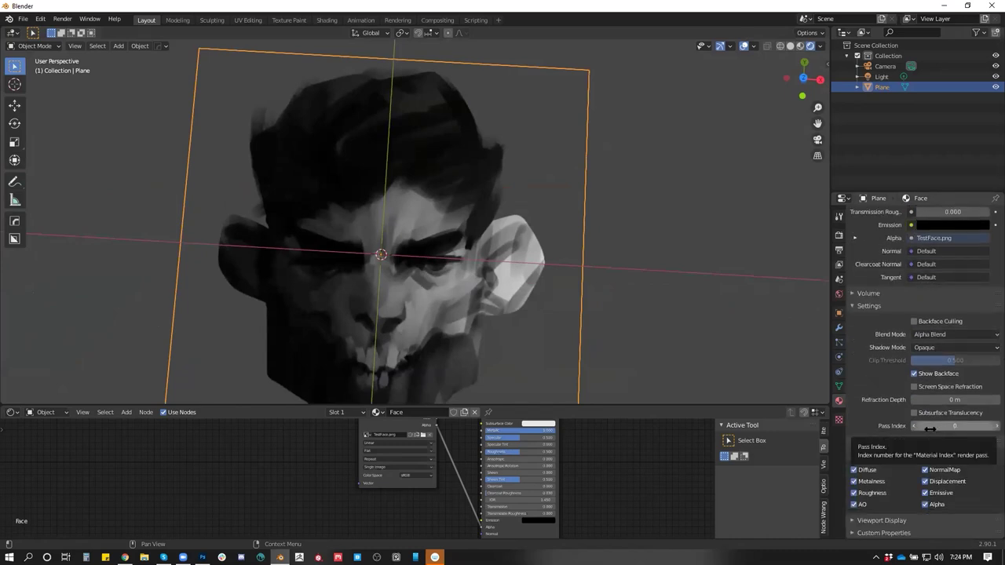
scroll(930, 428, "up", 7)
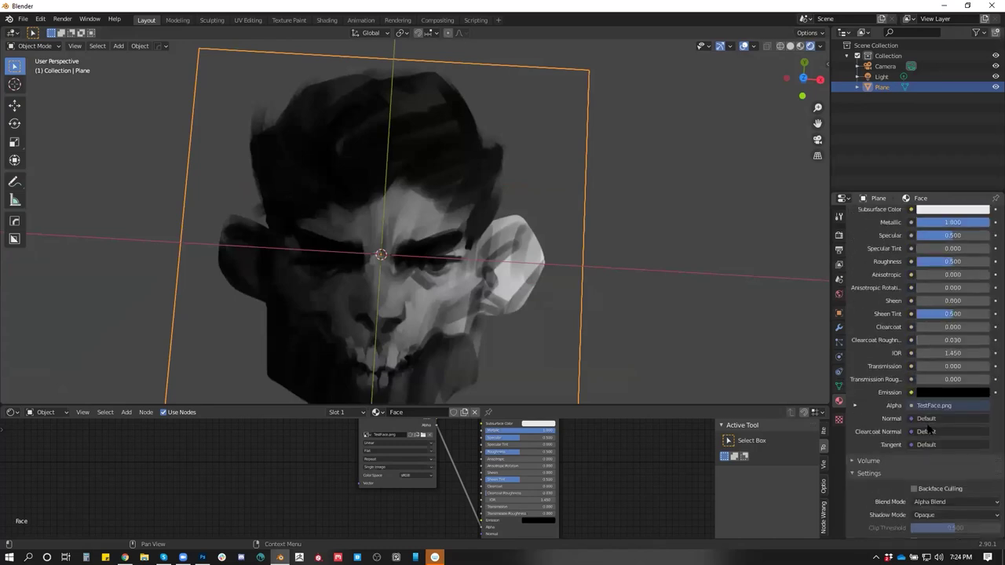
scroll(929, 429, "up", 9)
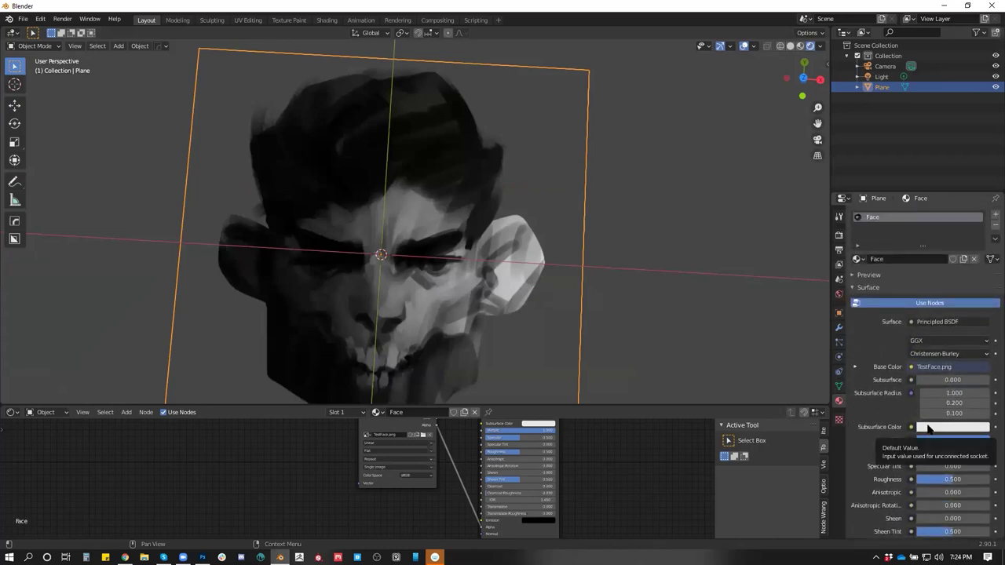
left_click_drag(667, 259, 545, 197)
Rotate the plane 90° about the X axis to stand upright and reveal the Alpha settings
key("r")
key("x")
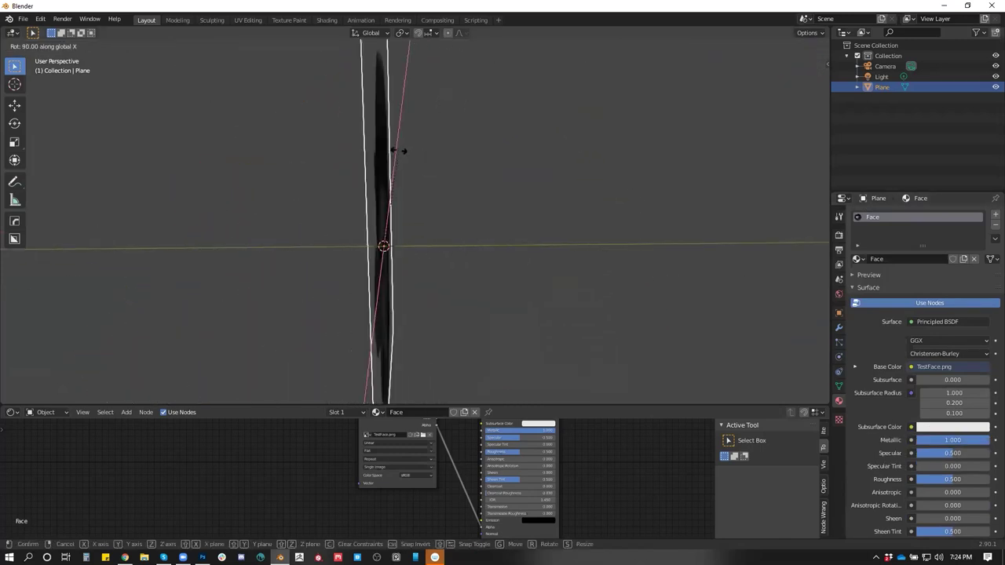
left_click(398, 151)
left_click_drag(399, 151, 550, 141)
scroll(549, 153, "down", 5)
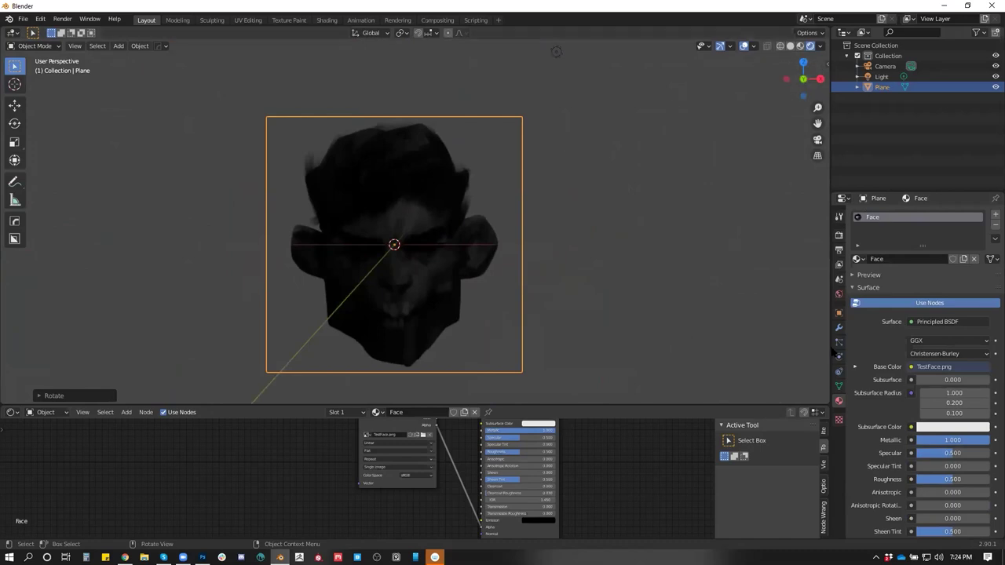
scroll(904, 358, "down", 2)
scroll(904, 358, "down", 10)
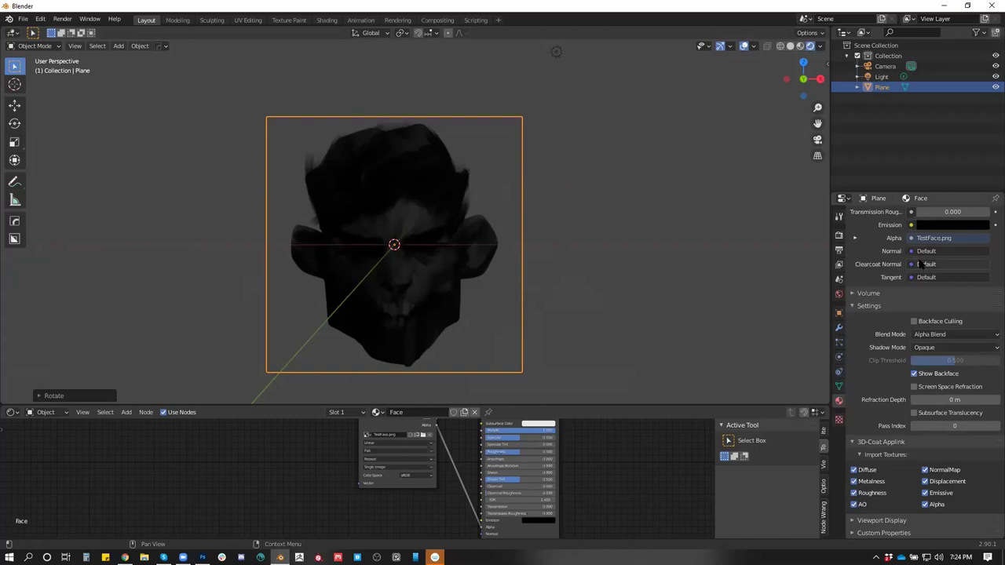
Link the Image Texture Color output to the Principled BSDF Emission input
scroll(459, 453, "up", 3)
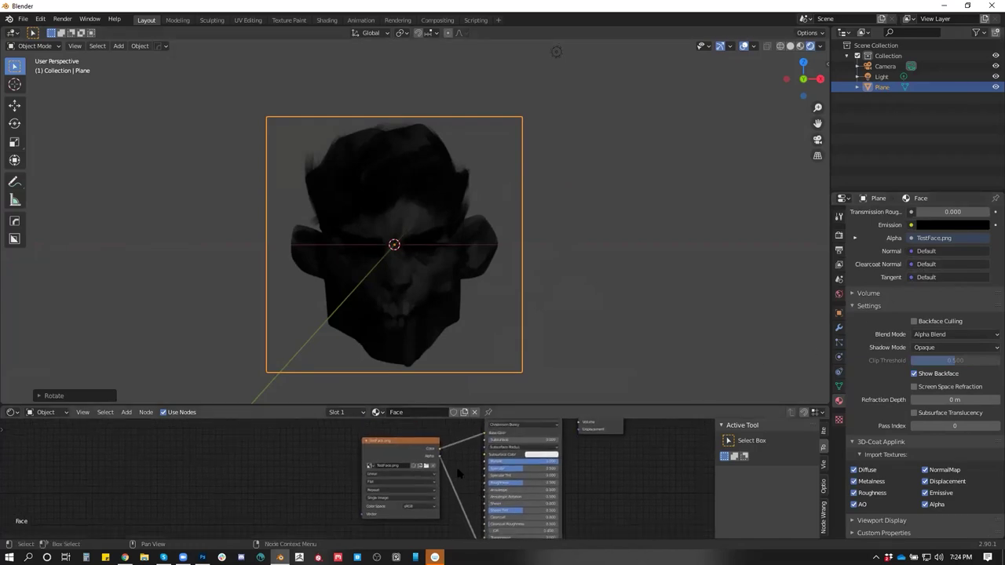
scroll(471, 463, "down", 3)
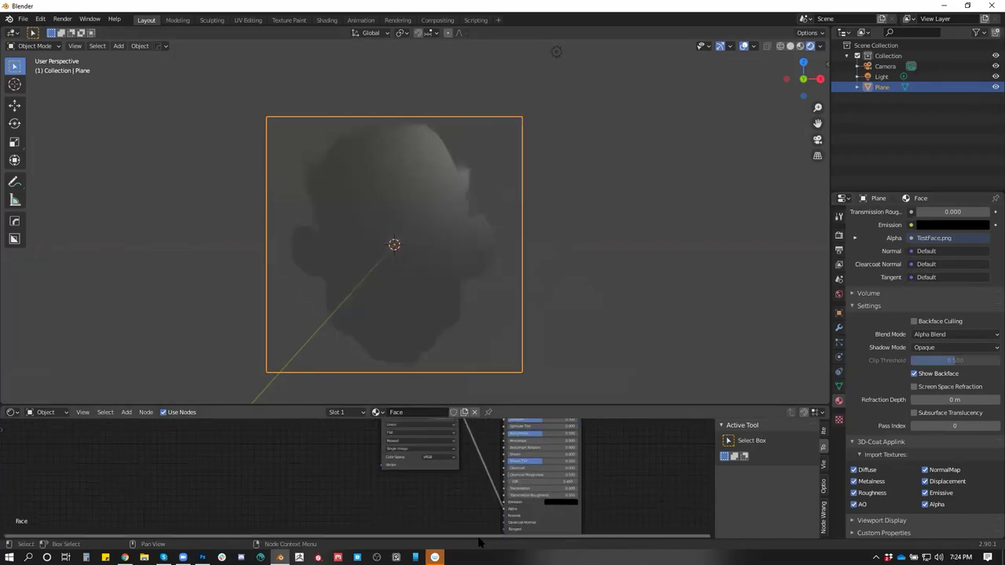
scroll(486, 484, "up", 2)
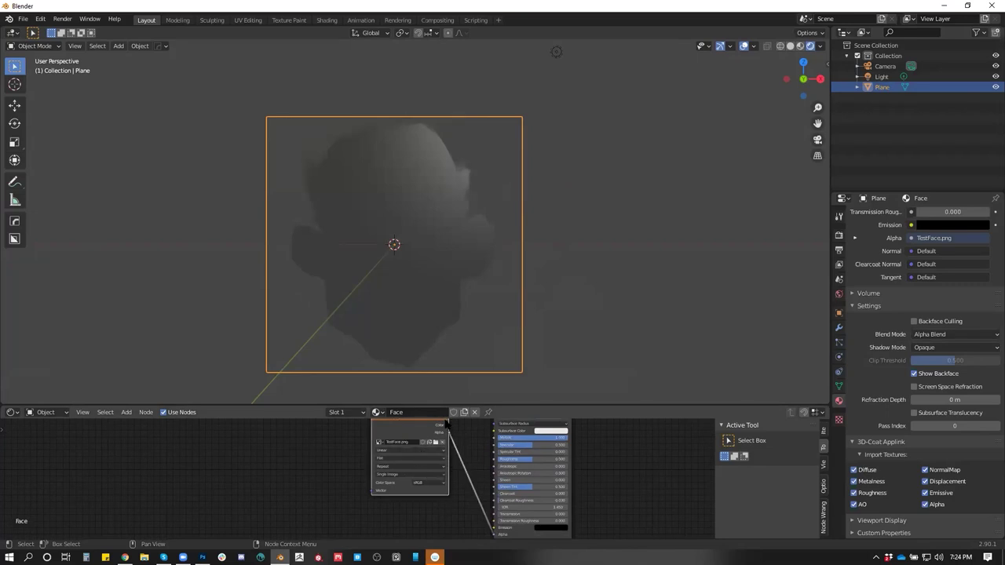
left_click_drag(478, 407, 492, 308)
left_click_drag(420, 317, 495, 479)
left_click_drag(432, 460, 442, 465)
left_click_drag(503, 440, 511, 425)
Orbit around the plane and raise the material's Roughness
mouse_move(527, 194)
left_mouse_down()
mouse_move(494, 213)
mouse_move(551, 191)
mouse_move(556, 175)
mouse_move(554, 184)
left_mouse_up()
mouse_move(526, 405)
left_mouse_down()
mouse_move(563, 405)
mouse_move(497, 405)
mouse_move(524, 406)
mouse_move(512, 410)
left_mouse_up()
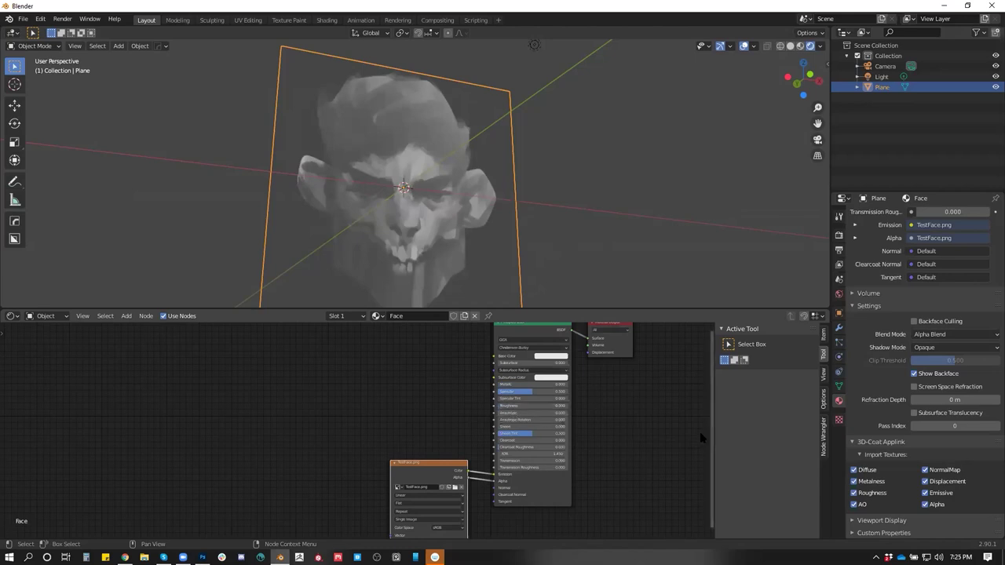
scroll(886, 329, "up", 15)
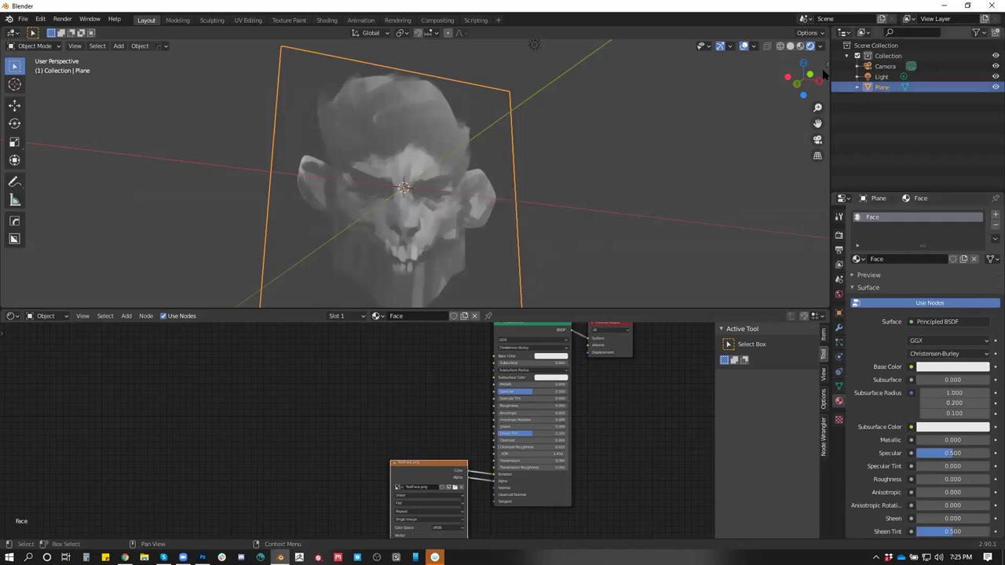
Switch the viewport to Solid shading showing the image Texture colours
left_click(790, 47)
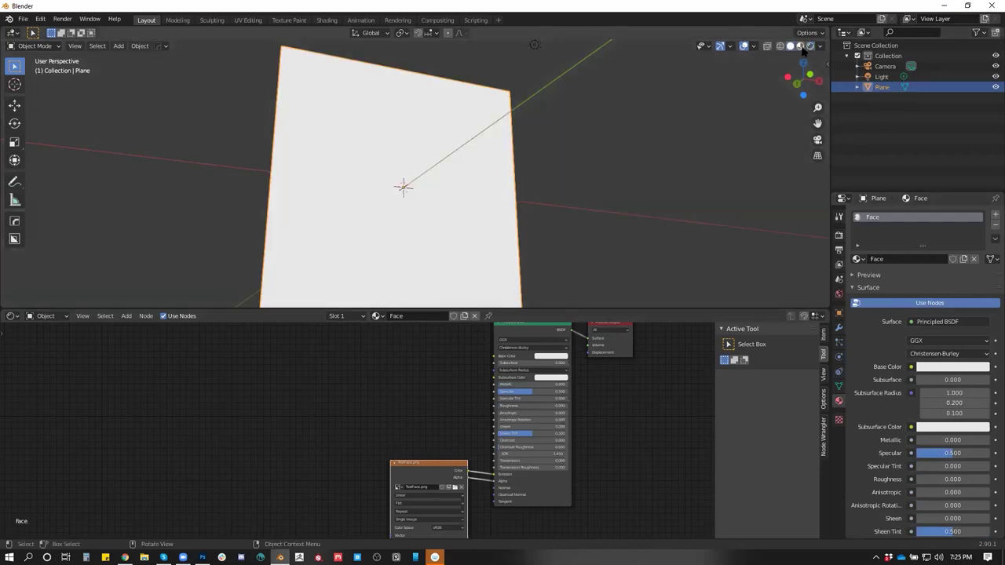
left_click(820, 46)
left_click(855, 139)
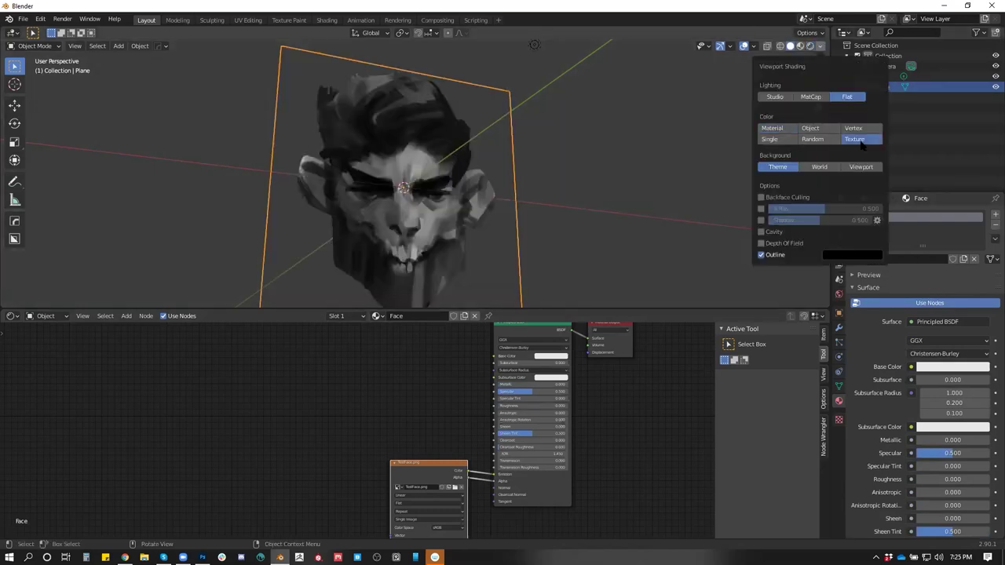
Unlink the image texture from the Emission and Alpha inputs
left_click_drag(605, 168, 583, 200)
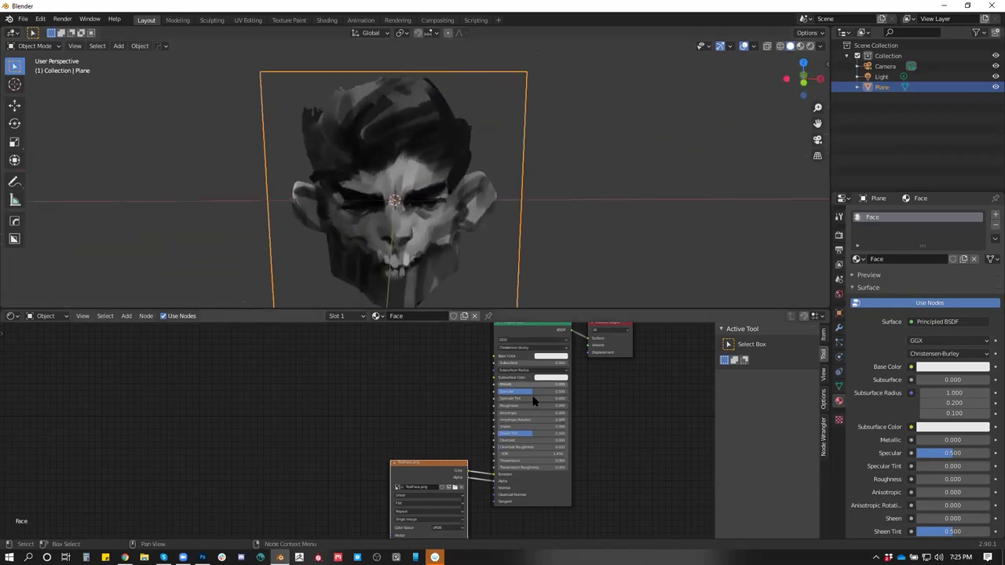
mouse_move(494, 475)
left_mouse_down()
mouse_move(489, 449)
mouse_move(495, 480)
left_mouse_up()
left_click_drag(474, 232, 502, 235)
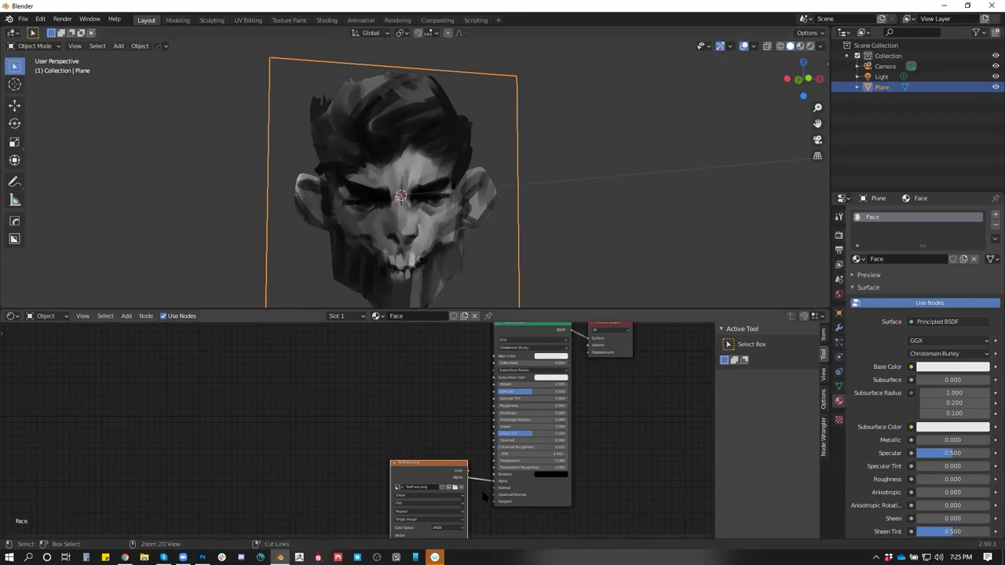
Orbit to face the plane squarely and move the plane into a new position
left_click_drag(495, 480, 483, 460)
left_click_drag(503, 127, 489, 218)
scroll(492, 198, "down", 2)
key("g")
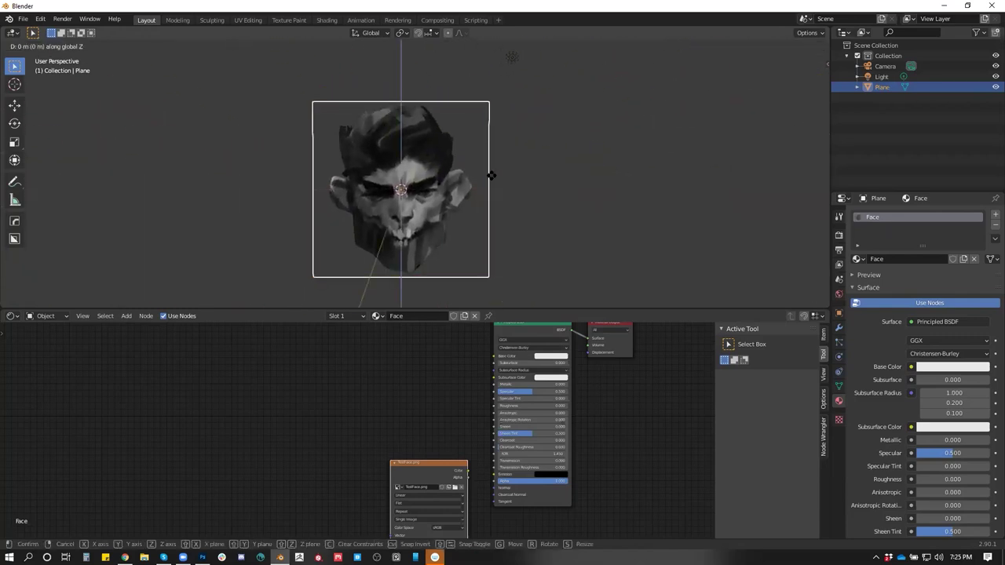
left_click(490, 131)
In front orthographic view, raise the plane 0.4 m along Z and maximize the 3D view
key("KP_1")
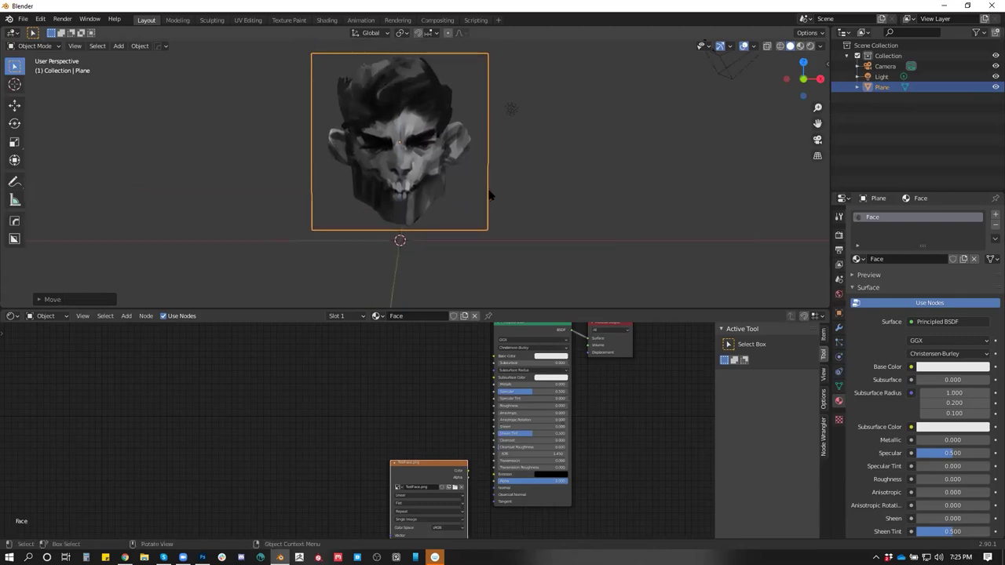
key("g")
key("z")
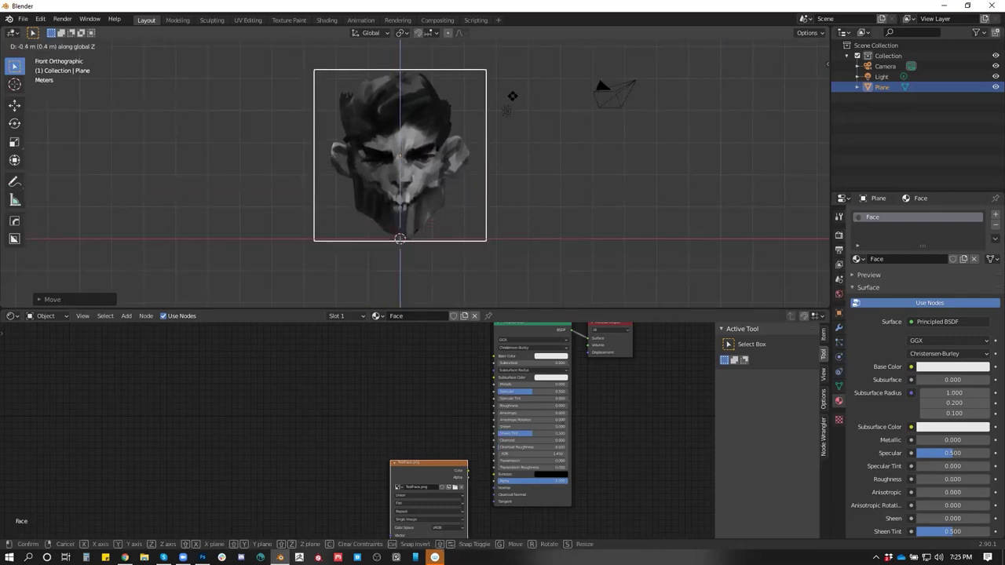
left_click(509, 79)
scroll(432, 153, "up", 1)
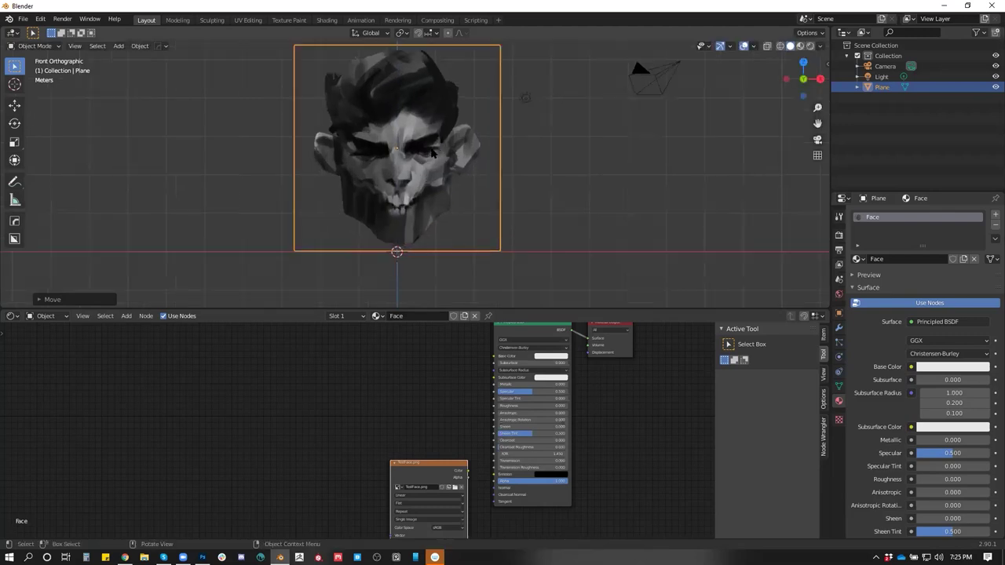
key("ctrl+space")
scroll(511, 203, "up", 2)
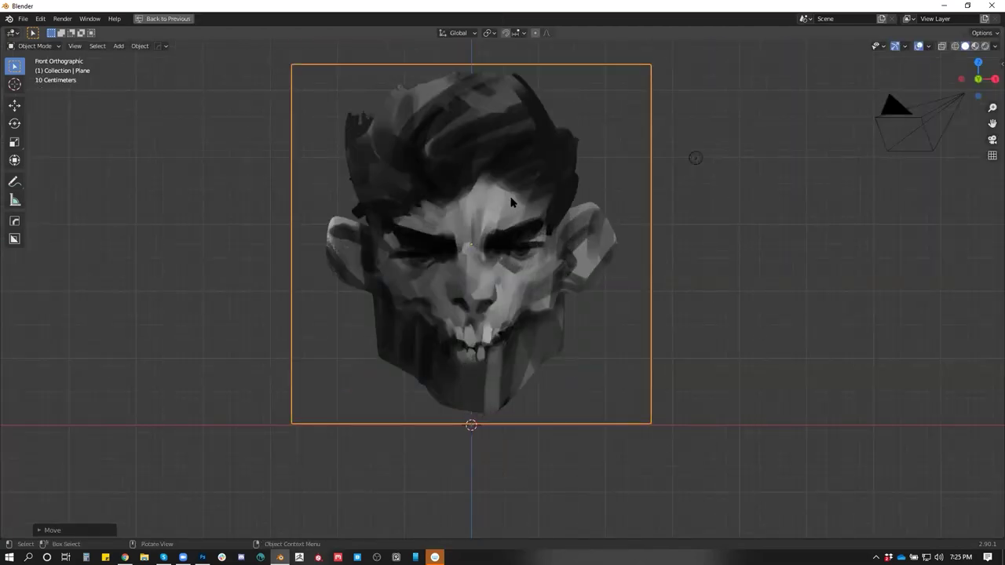
Toggle Edit Mode and clear the plane's face selection before cutting
key("Tab")
key("k")
key("Escape")
key("Tab")
key("Tab")
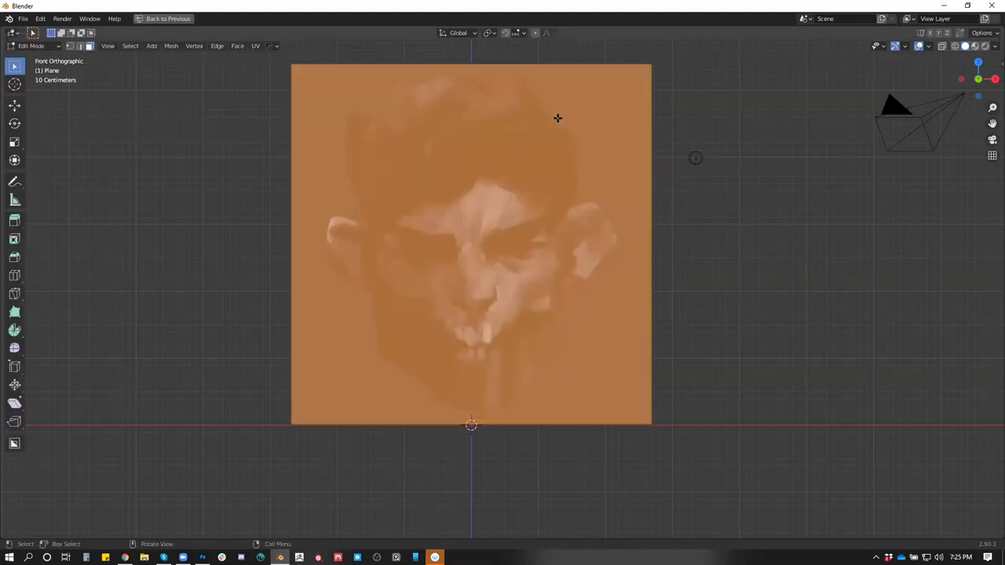
left_click(673, 106)
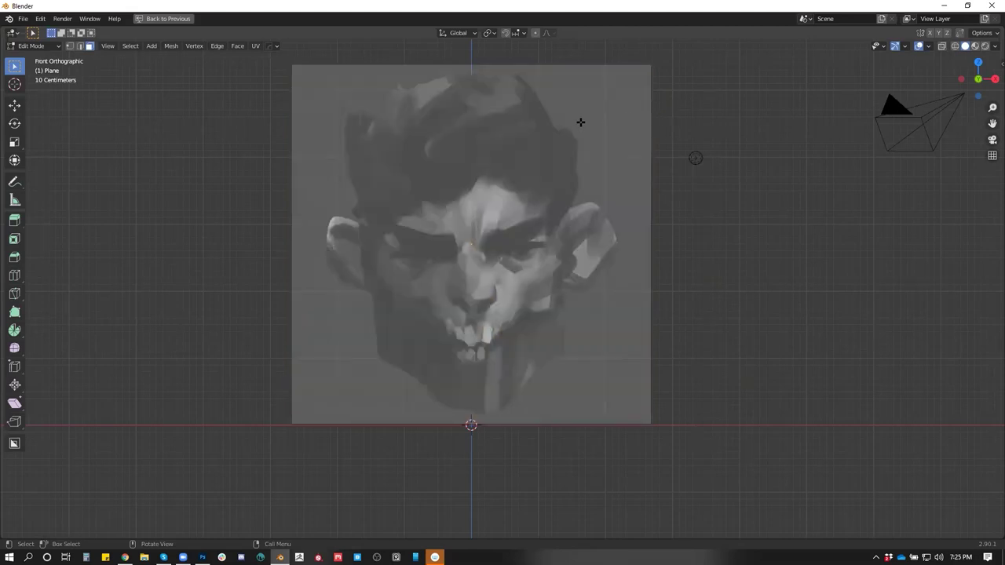
key("ctrl+l")
left_click(730, 110)
Knife a short cut near the plane's top edge
key("k")
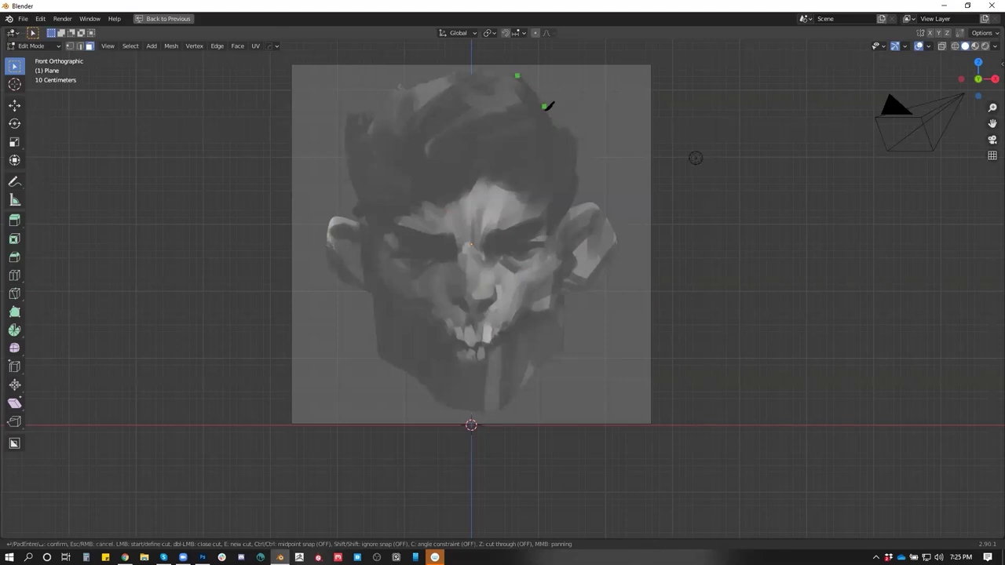
left_click(554, 125)
key("Return")
Knife a closed loop around the right brow and confirm it
key("k")
left_click(471, 231)
left_click(484, 263)
left_click(502, 253)
left_click(541, 212)
left_click(473, 230)
key("Return")
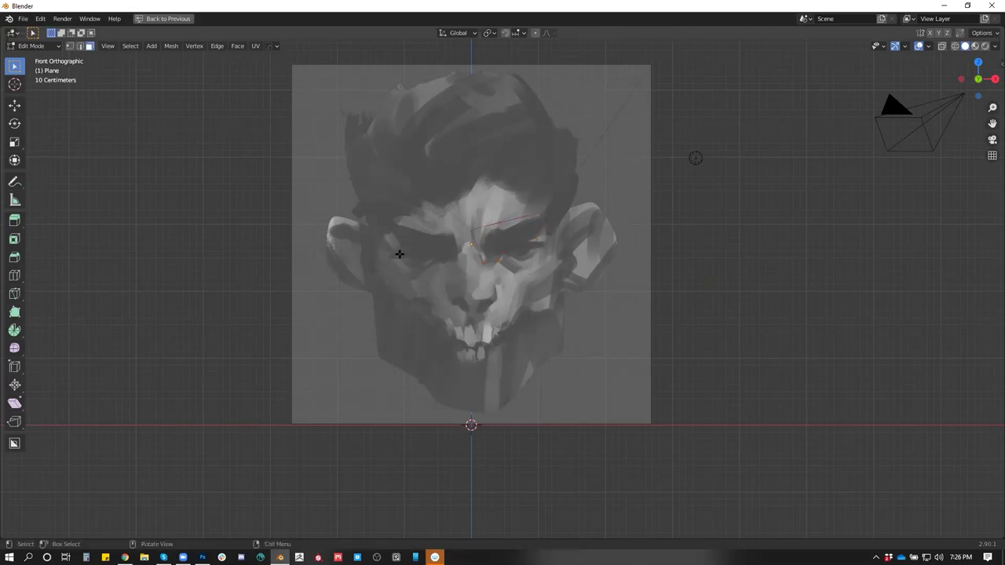
Restart the knife and begin a cut at the top of the head
key("k")
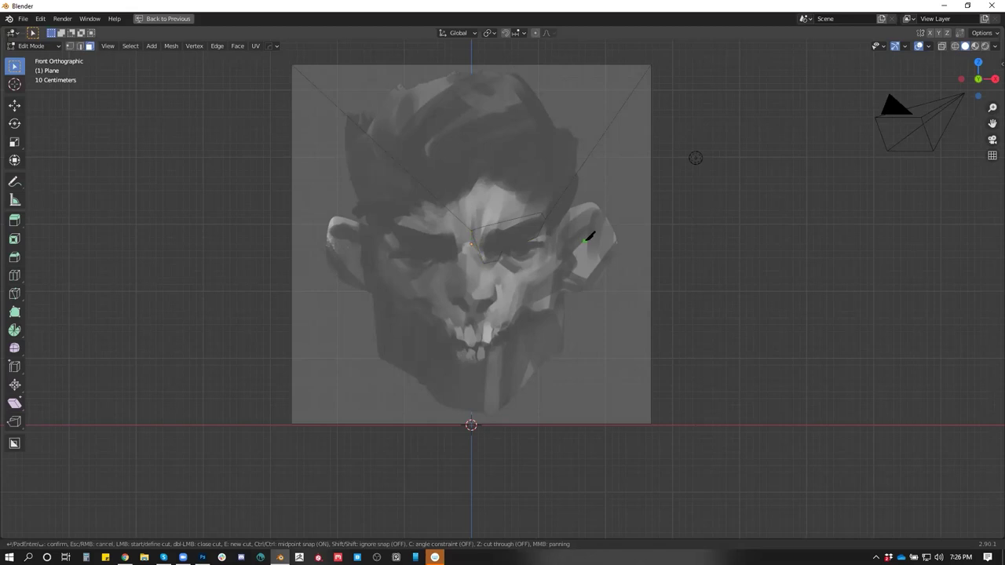
key("Escape")
key("k")
left_click(515, 76)
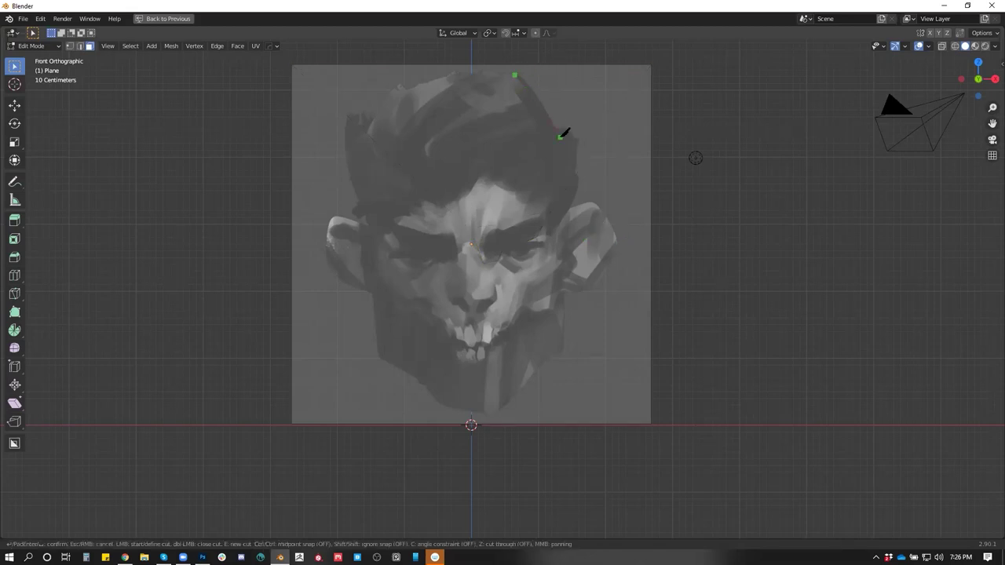
Cut down the head's right side, around the right ear, and along the jaw to the chin
left_click(537, 101)
left_click(569, 132)
left_click(575, 157)
left_click(573, 171)
left_click(577, 181)
left_click(567, 212)
left_click(592, 205)
left_click(614, 239)
left_click(604, 270)
left_click(586, 289)
left_click(563, 288)
left_click(560, 349)
left_click(537, 362)
left_click(495, 408)
Continue up the left jaw, around the left ear and over the hair, closing the outline
left_click(444, 402)
left_click(421, 379)
left_click(378, 353)
left_click(373, 293)
left_click(347, 281)
left_click(331, 258)
left_click(331, 231)
left_click(338, 219)
left_click(356, 186)
left_click(351, 118)
left_click(373, 124)
left_click(411, 91)
left_click(461, 75)
key("Return")
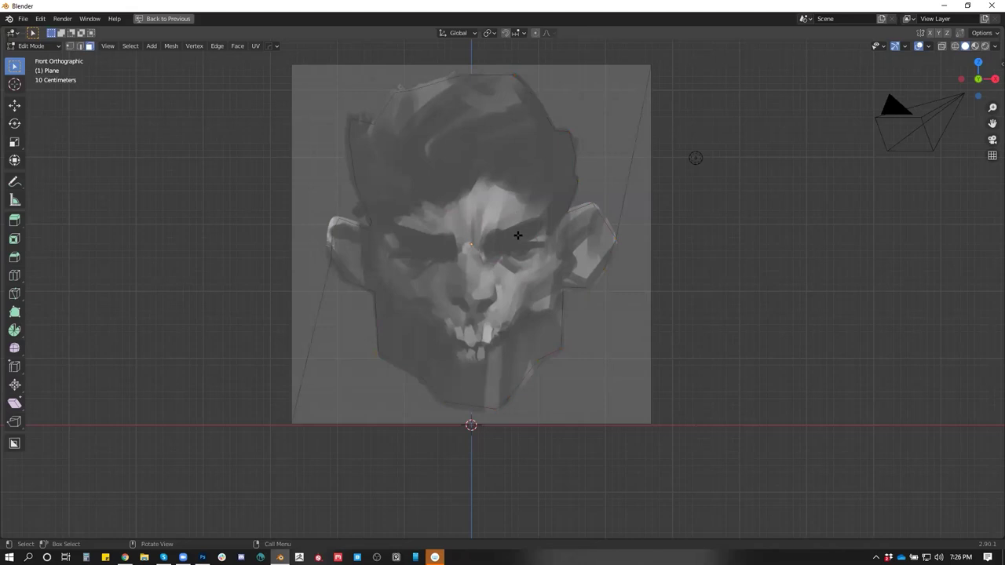
scroll(510, 234, "up", 1)
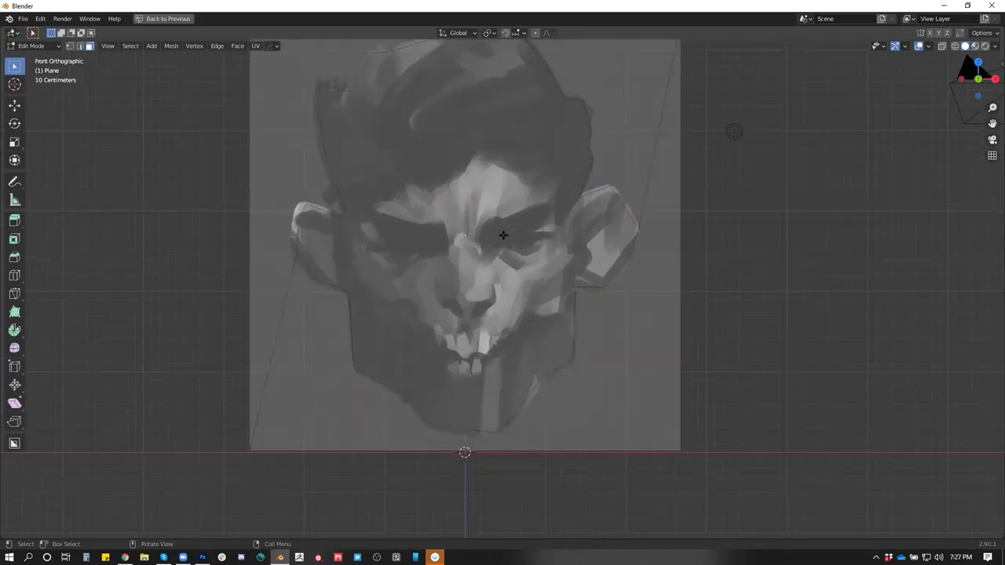
Knife a shape from the brow down the cheek and under the nose
key("k")
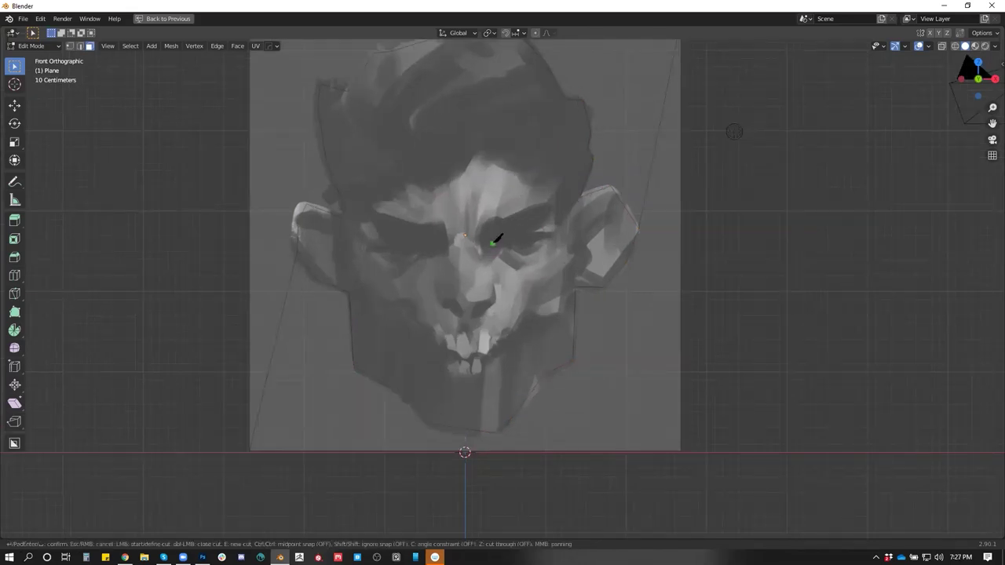
left_click(451, 235)
left_click(438, 308)
left_click(456, 301)
left_click(477, 303)
left_click(497, 301)
left_click(475, 242)
key("Return")
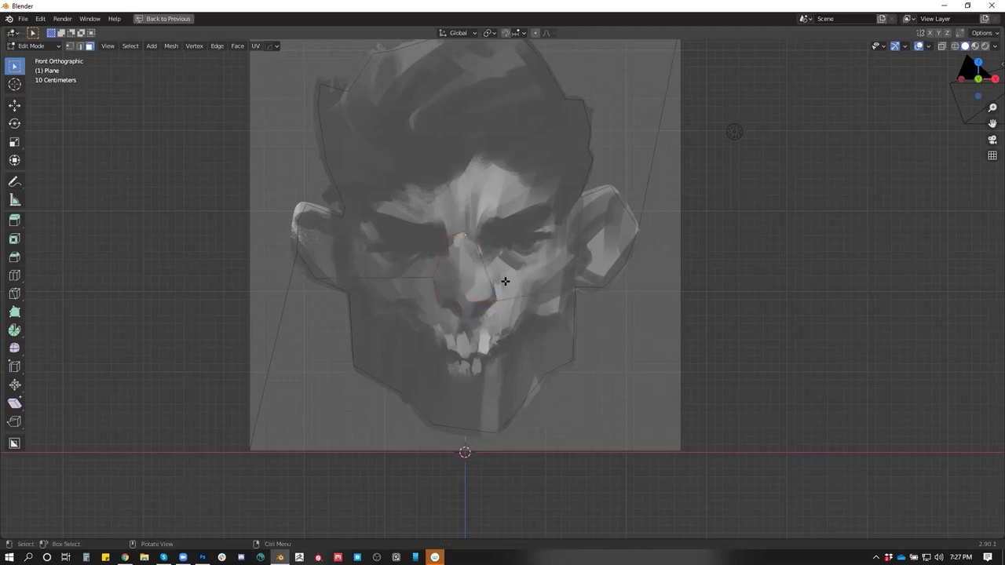
scroll(505, 281, "up", 1)
Knife an outline around the right eye socket
key("k")
left_click(502, 225)
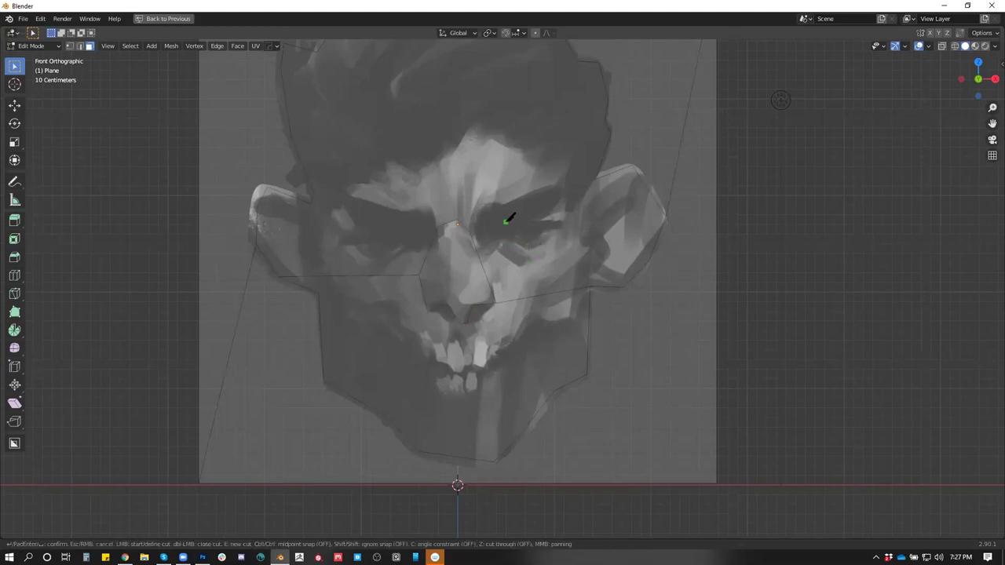
left_click(533, 209)
left_click(554, 220)
left_click(558, 234)
left_click(526, 250)
key("Return")
Knife a closed outline around the left eye socket
key("k")
left_click(376, 216)
left_click(416, 228)
left_click(410, 245)
left_click(388, 261)
left_click(356, 244)
left_click(347, 235)
key("Return")
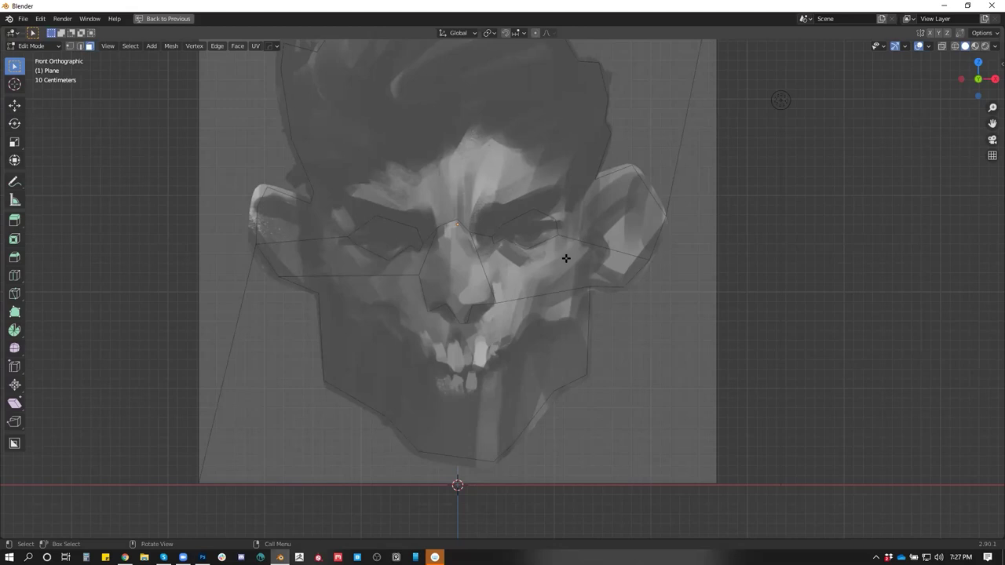
Knife-cut an edge across the left eye and a short cut by the right eye
key("k")
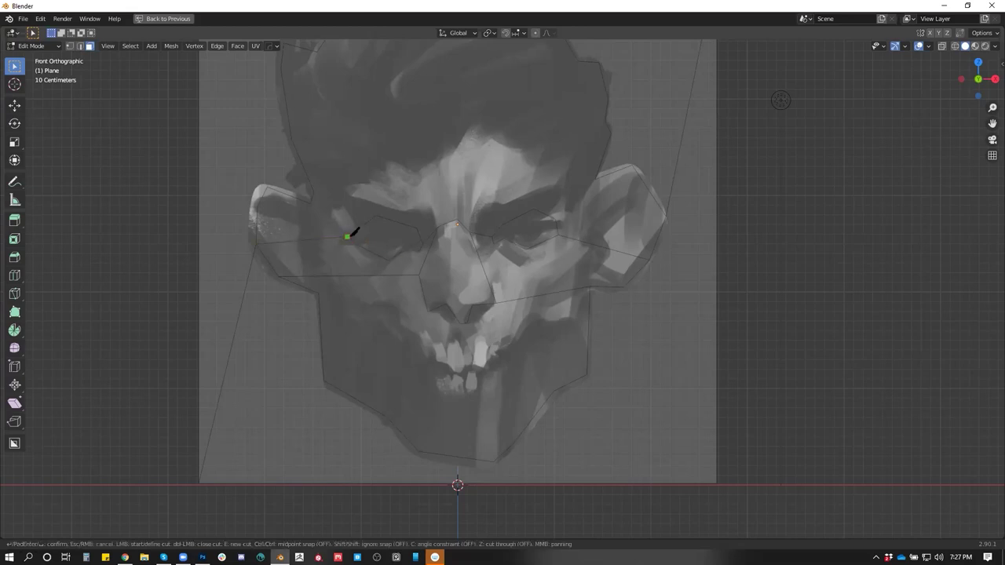
left_click(348, 236)
left_click(412, 237)
key("Return")
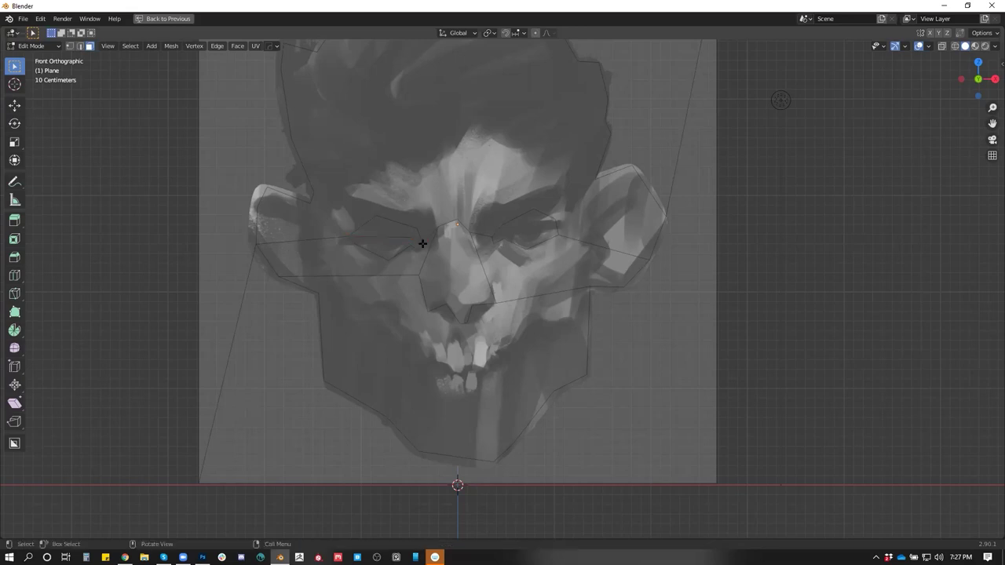
key("k")
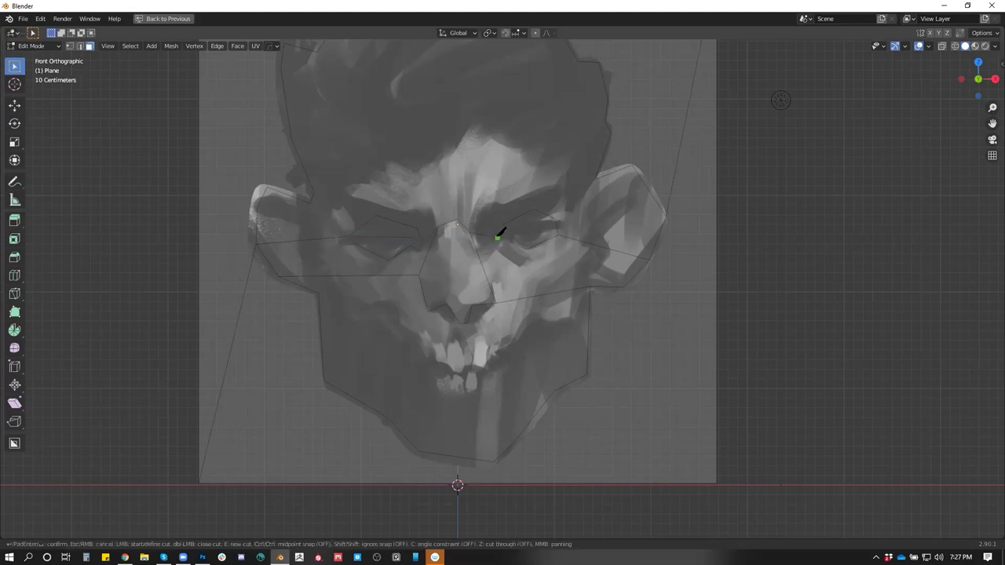
left_click(492, 236)
key("Return")
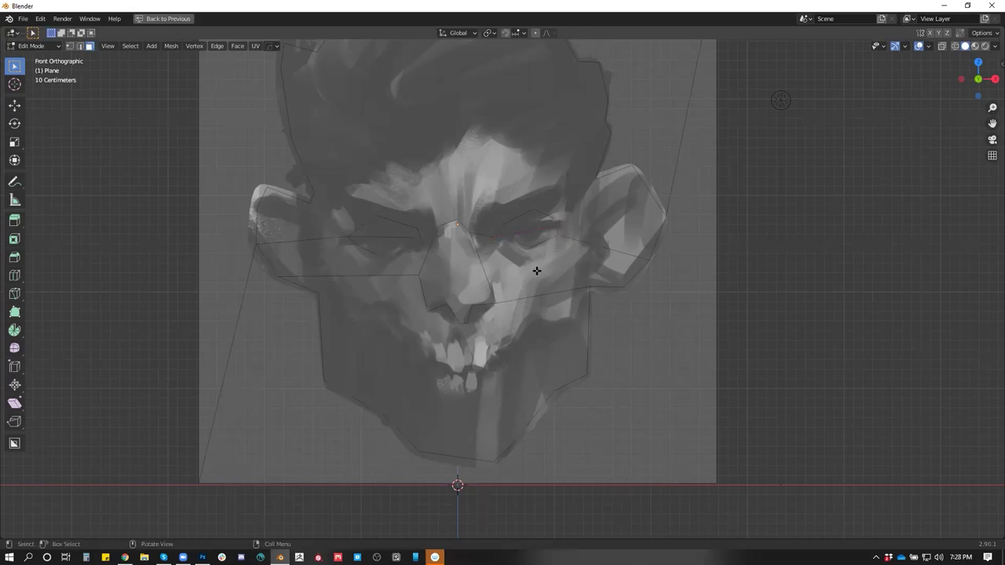
Start a knife cut at the left ear, tracing down the cheek and jawline around the mouth
key("k")
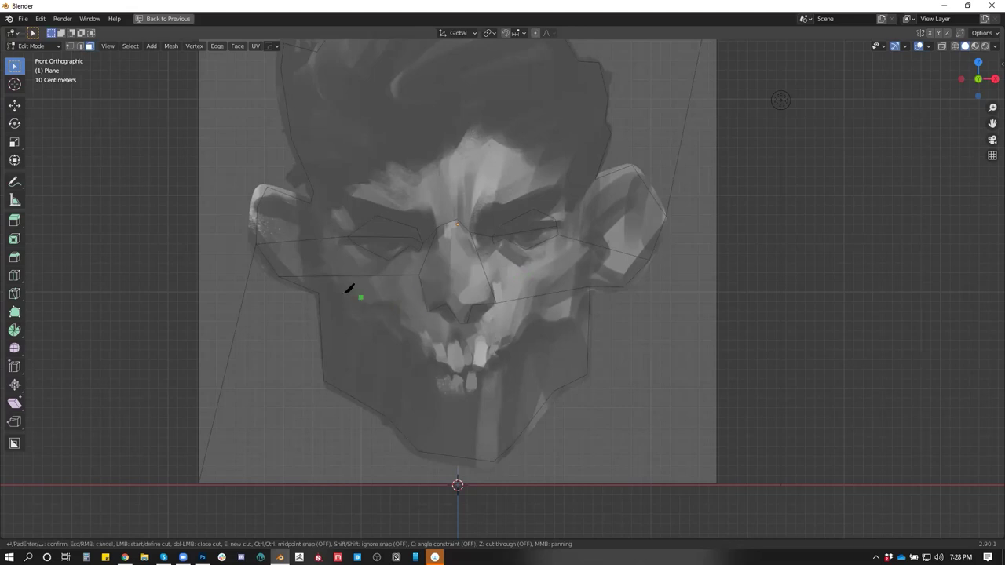
left_click(310, 204)
left_click(336, 296)
left_click(399, 309)
left_click(404, 329)
left_click(424, 340)
left_click(438, 360)
left_click(461, 373)
Continue the cut beside the teeth up the right cheek to the right ear and confirm it
left_click(488, 369)
left_click(488, 358)
left_click(498, 352)
left_click(518, 337)
left_click(537, 288)
left_click(590, 257)
left_click(596, 178)
key("Return")
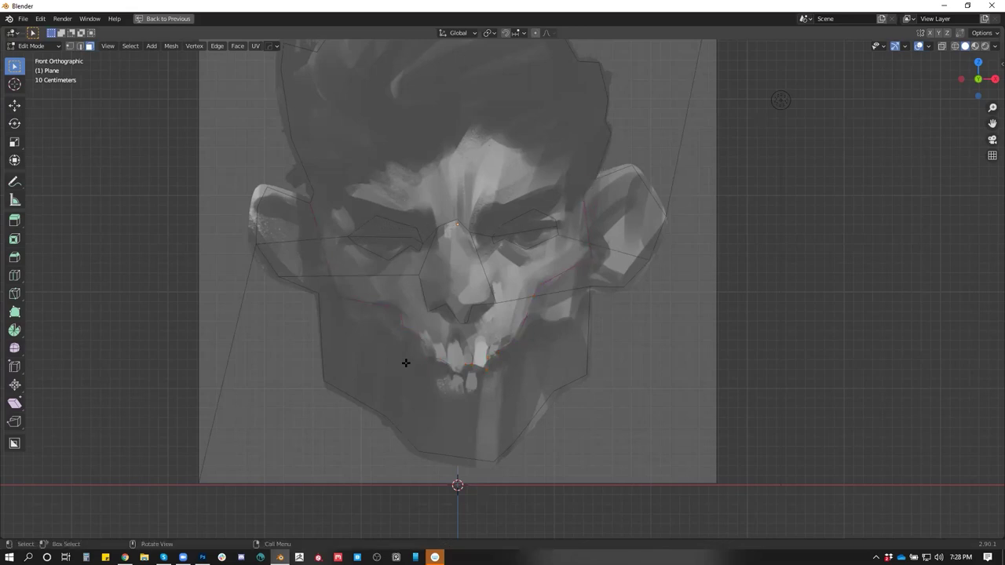
Cut edges from each ear down to the jaw edge on both sides
key("k")
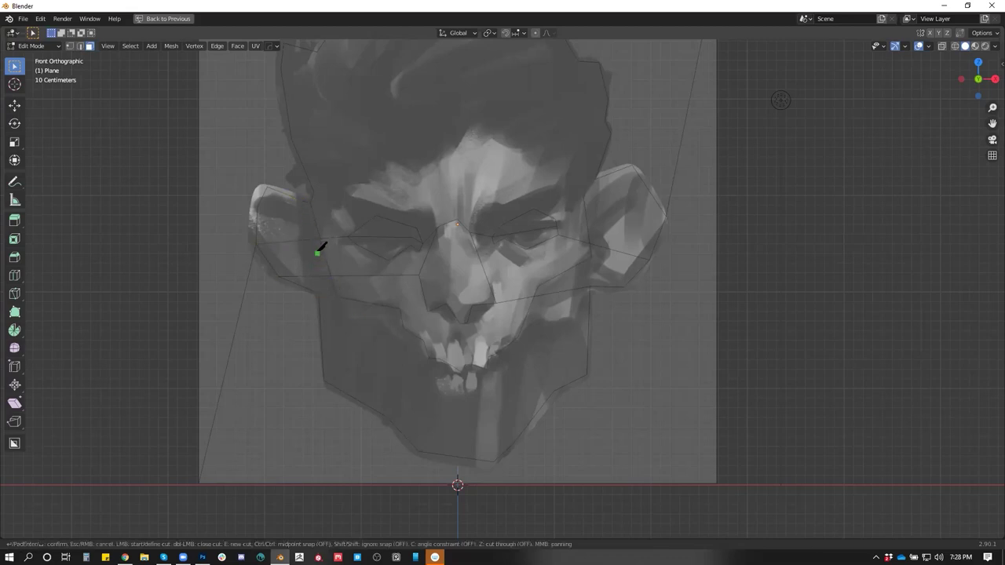
left_click(321, 237)
left_click(323, 286)
key("Return")
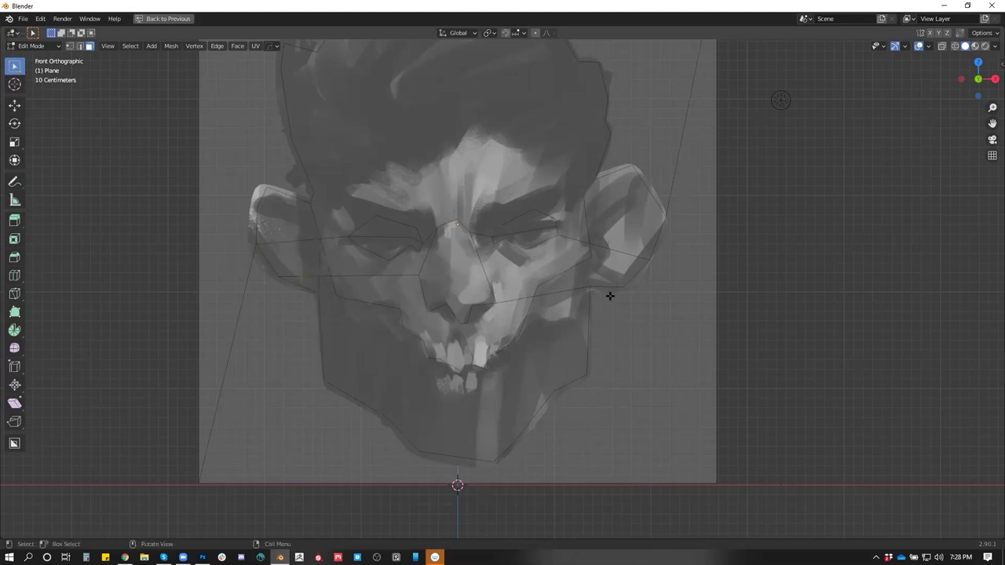
key("k")
left_click(590, 257)
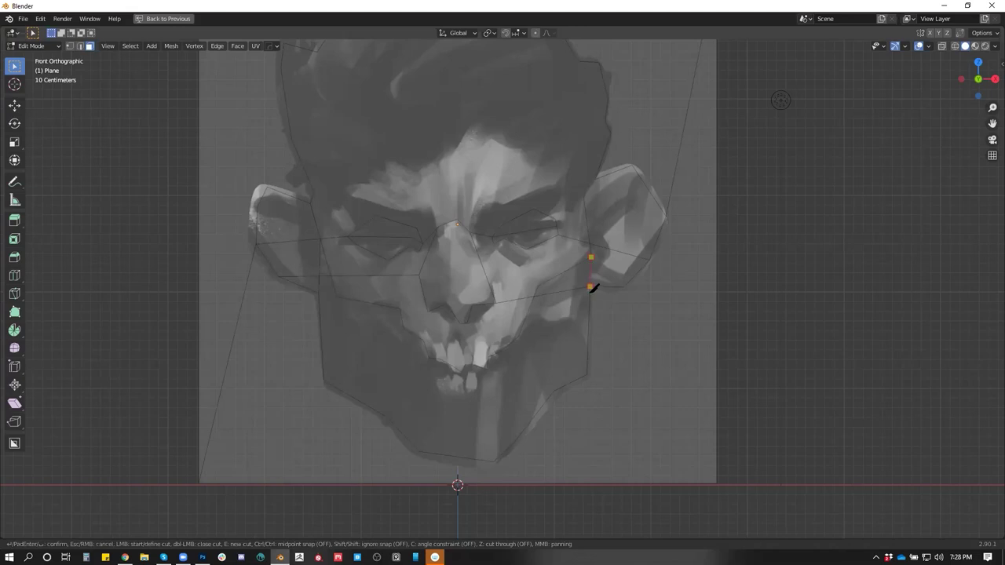
left_click(590, 286)
key("Return")
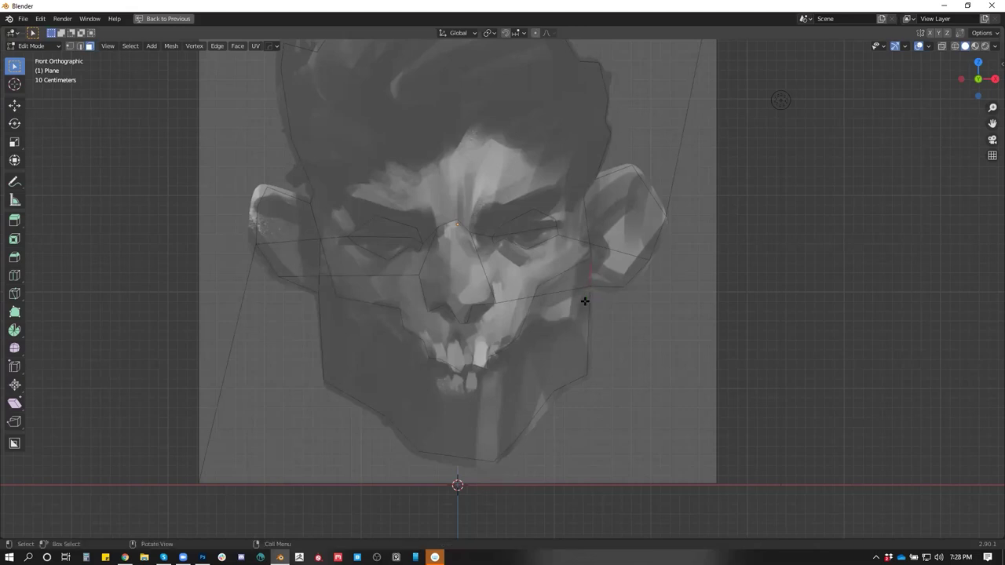
Add a knife cut below the left eye toward the nose
key("k")
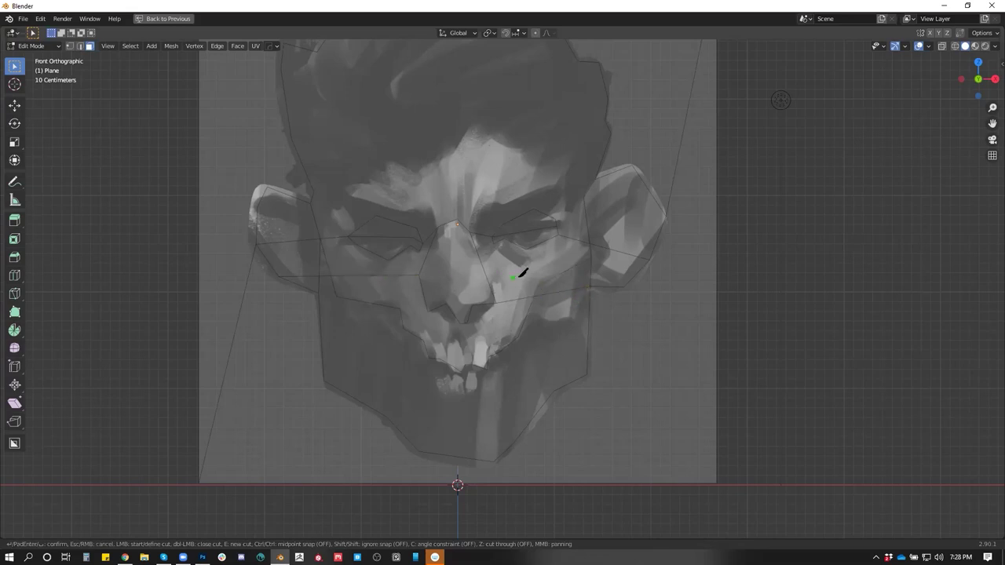
left_click(333, 274)
key("Return")
Dissolve the unwanted stray edges, including the extra ones by the left ear
key("2")
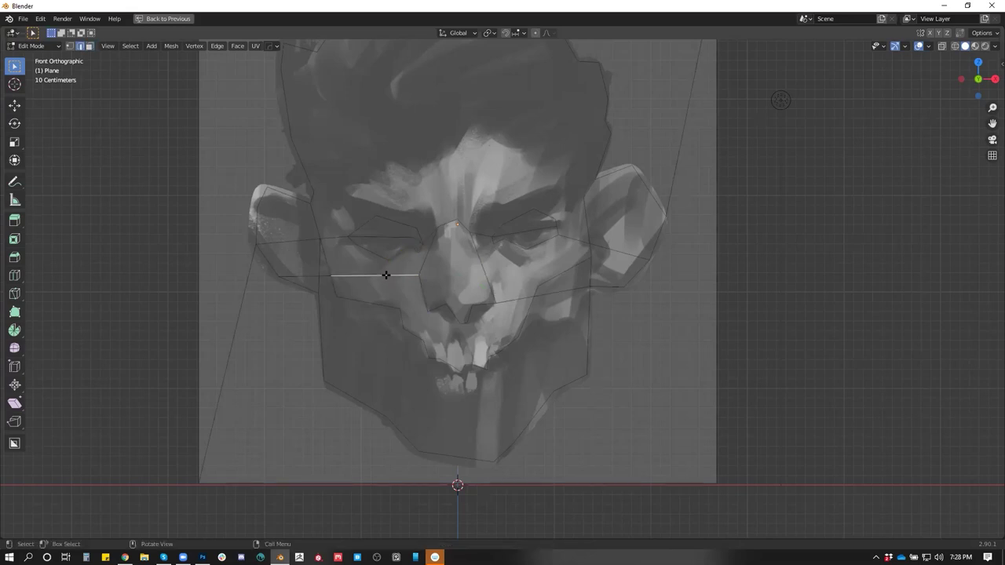
key("x")
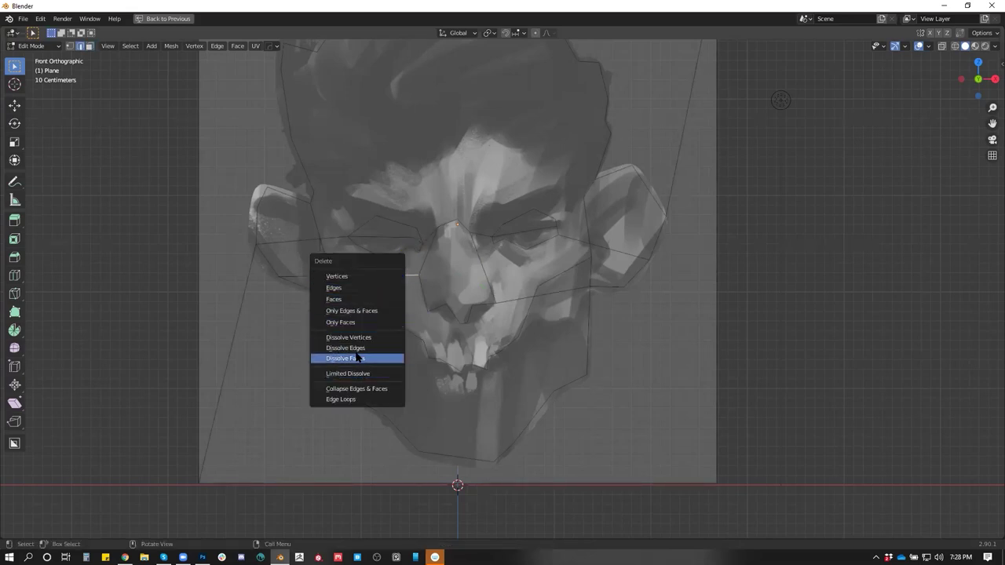
left_click(359, 349)
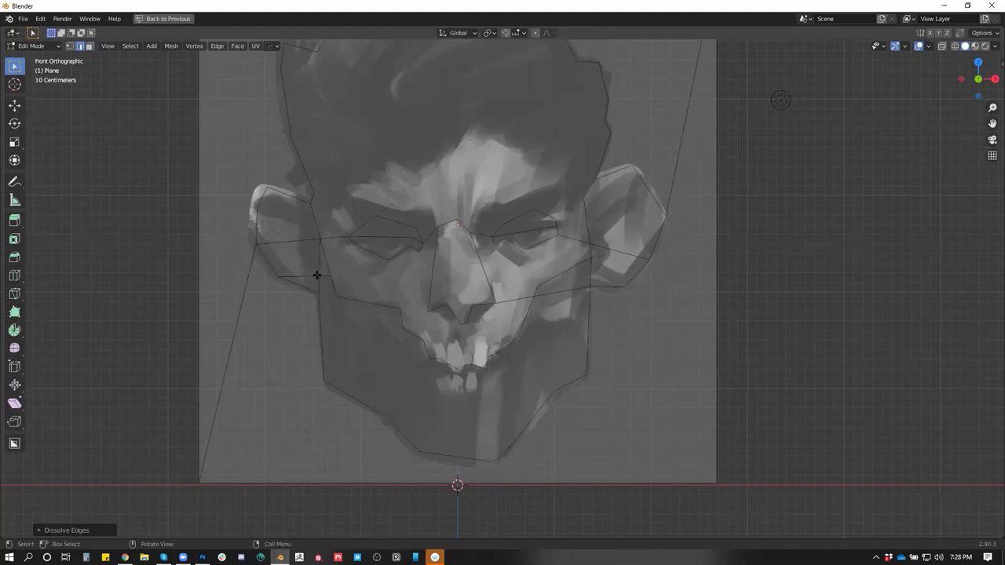
key("x")
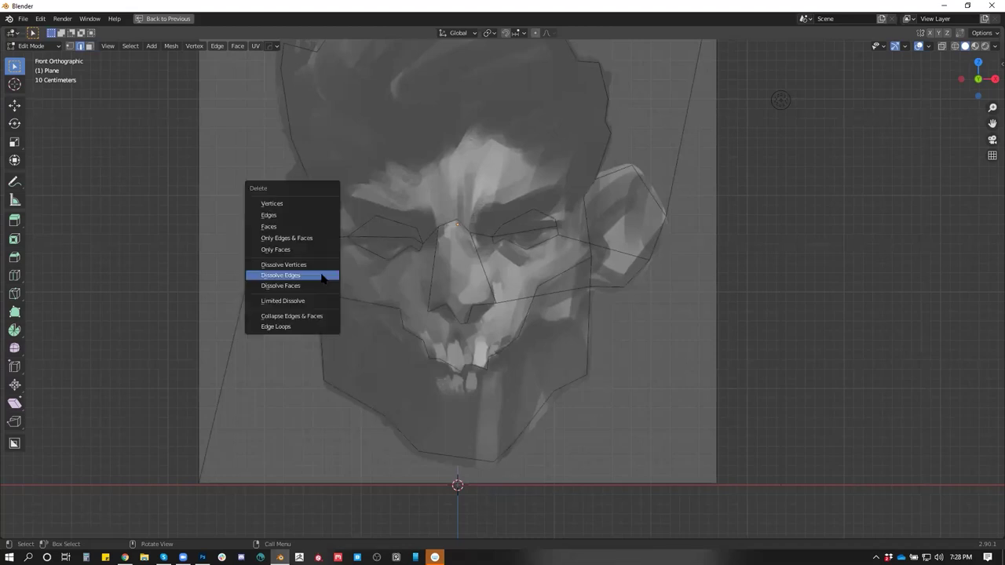
left_click(322, 279)
key("x")
left_click(306, 277)
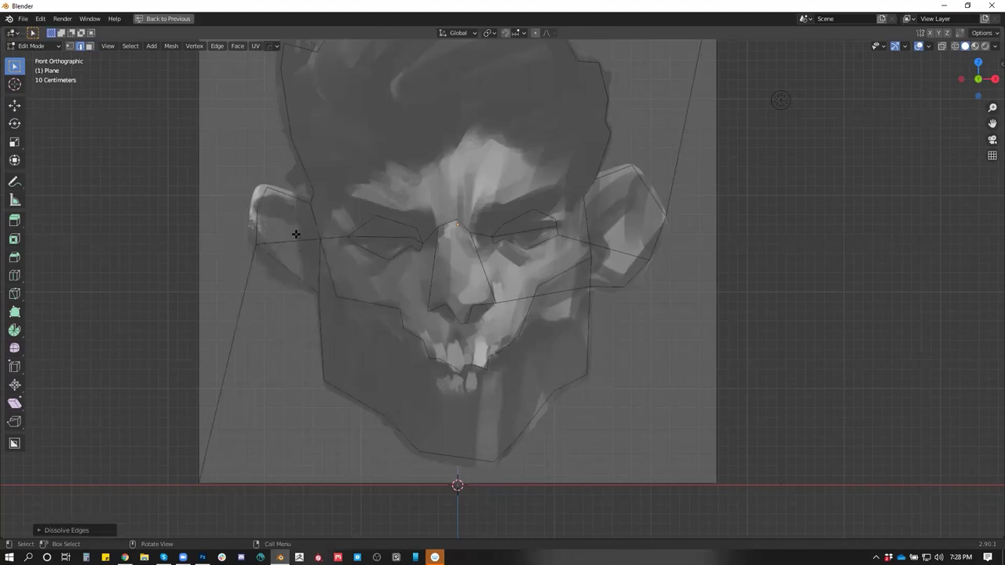
Delete the outer plane faces surrounding the head and recenter the view
key("3")
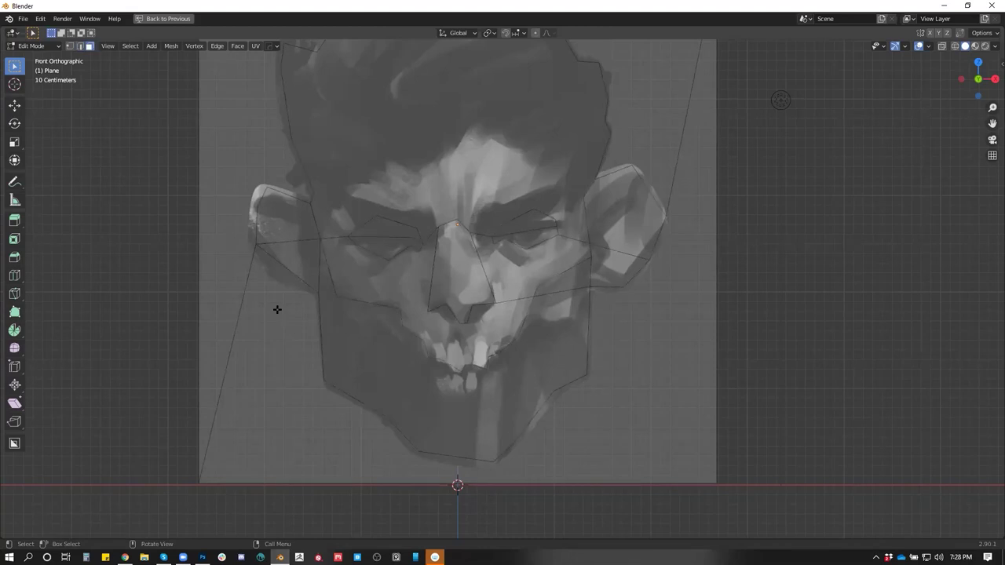
left_click(276, 310)
left_click(243, 218, "shift")
key("x")
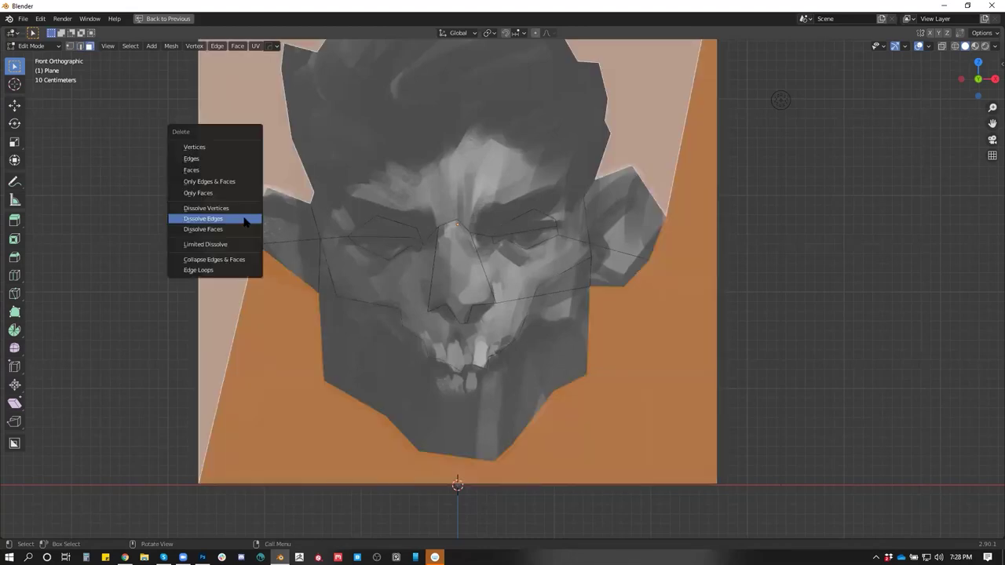
left_click(234, 170)
left_click_drag(460, 270, 455, 290)
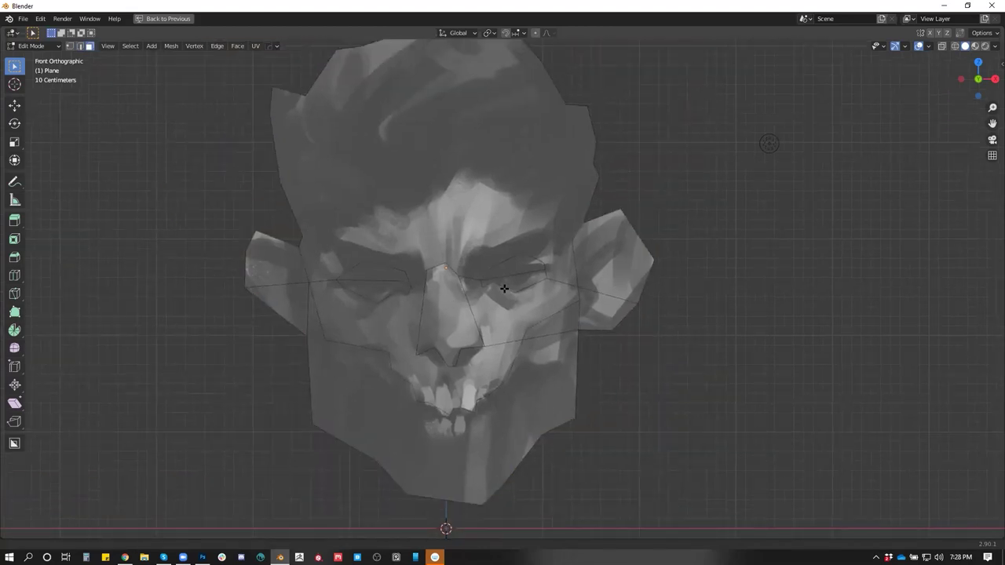
Knife-cut an edge along the brow from the left ear to the right ear
scroll(384, 275, "up", 1)
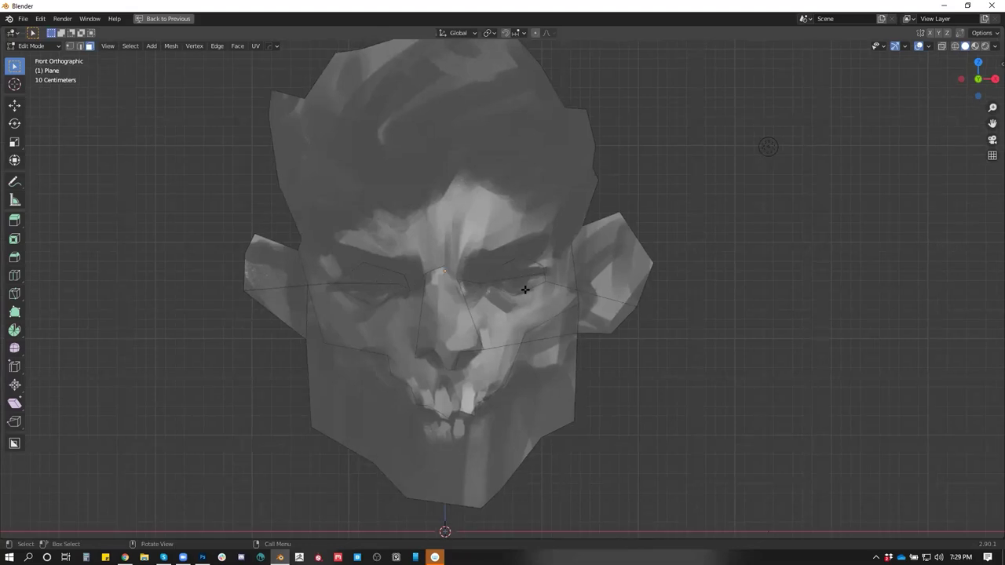
key("k")
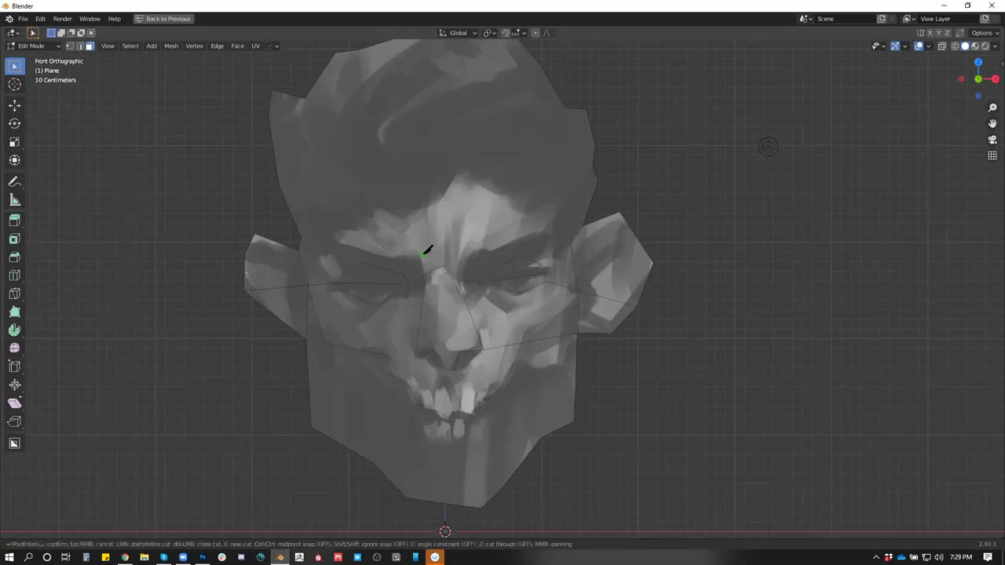
left_click(302, 237)
left_click(381, 207)
left_click(405, 221)
left_click(449, 187)
left_click(509, 197)
left_click(550, 228)
left_click(556, 249)
key("Return")
Cut an edge from the left brow up across the forehead
key("k")
left_click(381, 208)
left_click(310, 144)
key("Return")
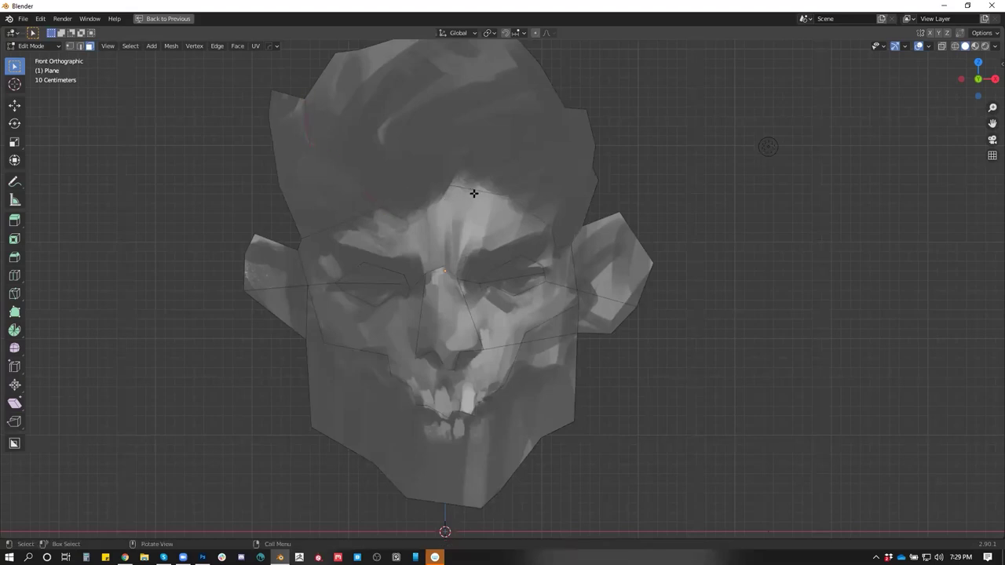
Cut from the brow edge up through the hair to its right edge
left_click_drag(468, 191, 466, 224)
key("k")
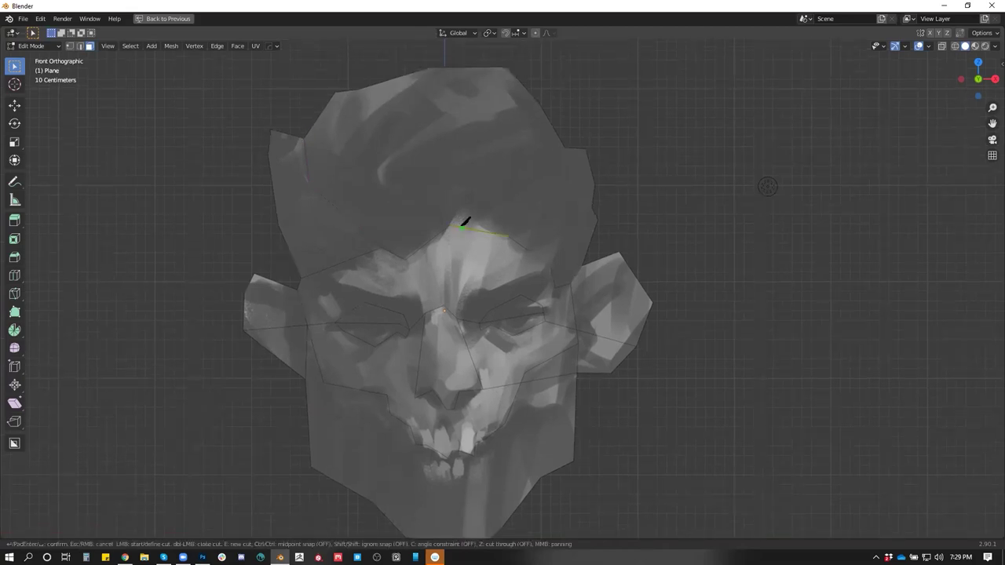
left_click(449, 225)
left_click(446, 182)
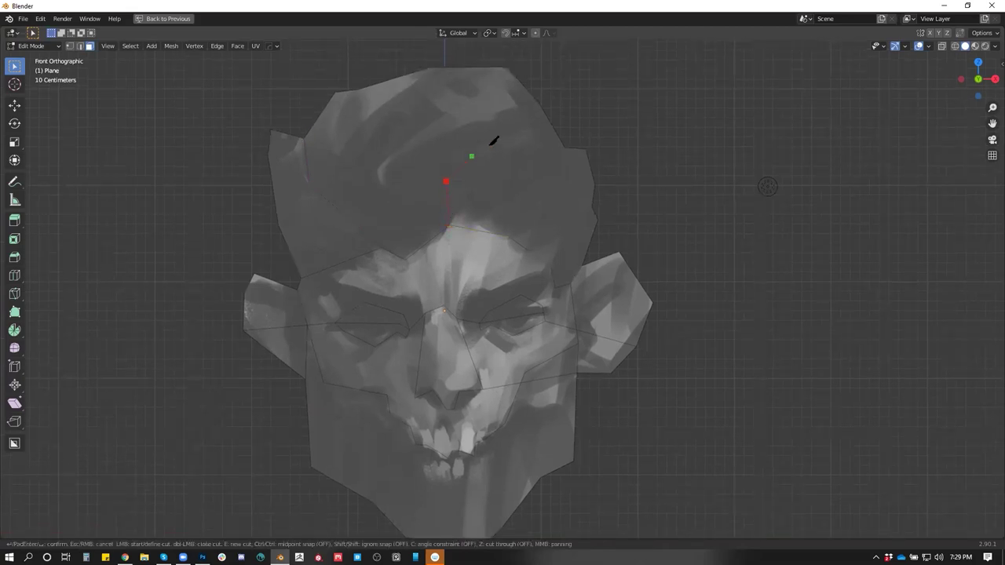
left_click(564, 147)
key("Return")
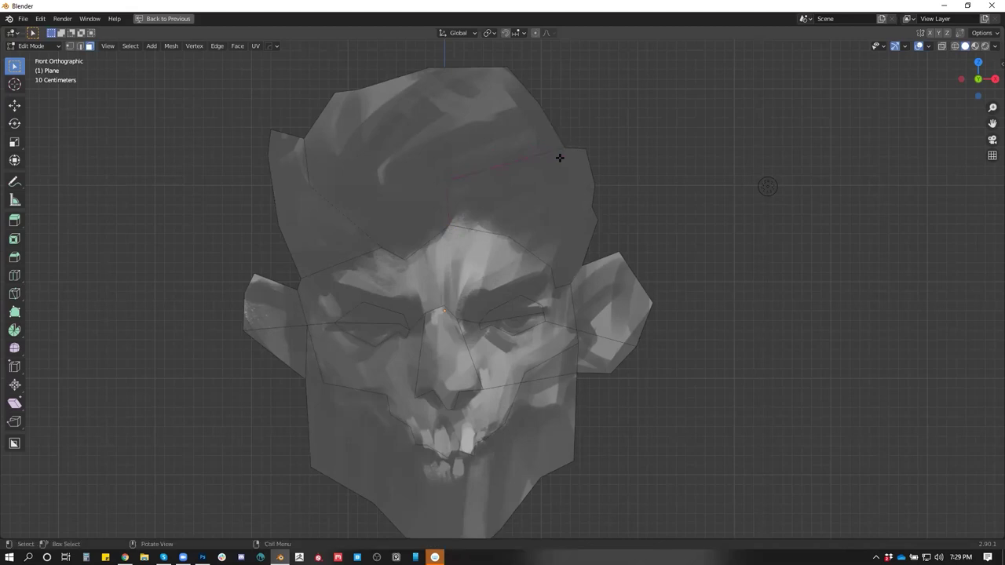
Cut from the right forehead vertex out toward the right side
key("k")
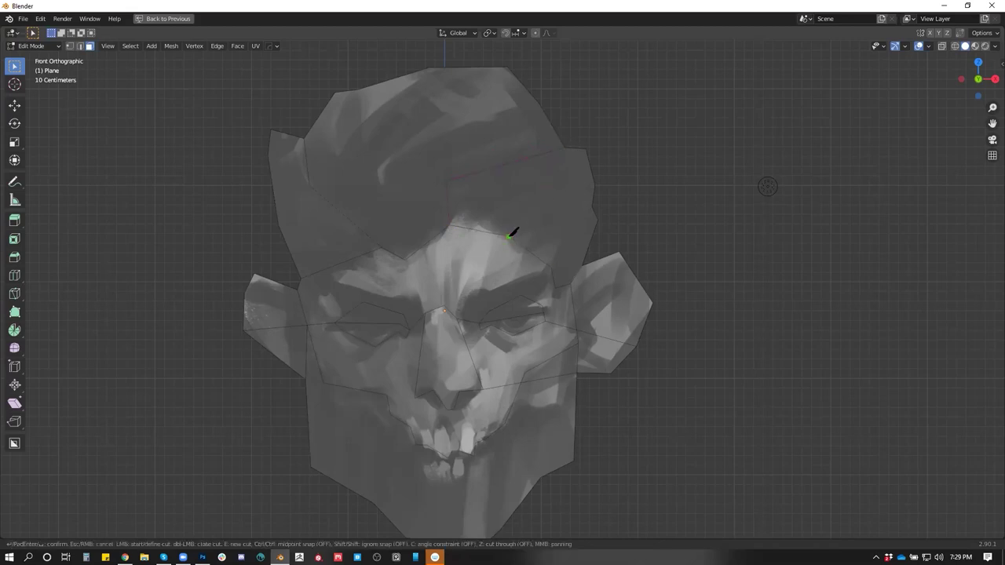
left_click(508, 235)
left_click(592, 203)
key("Return")
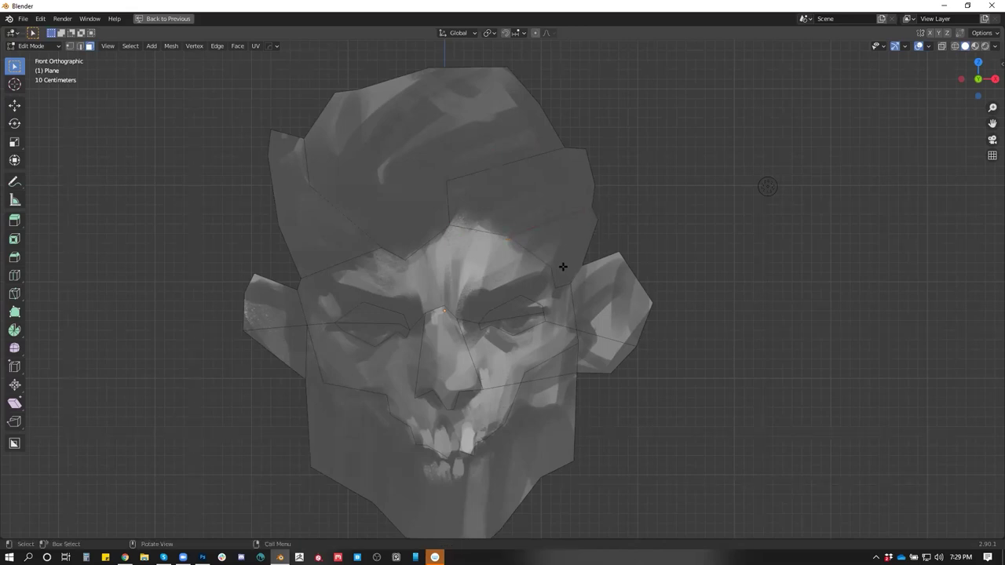
Cut from the brow up through the hair to the top edge, then orbit to inspect
key("k")
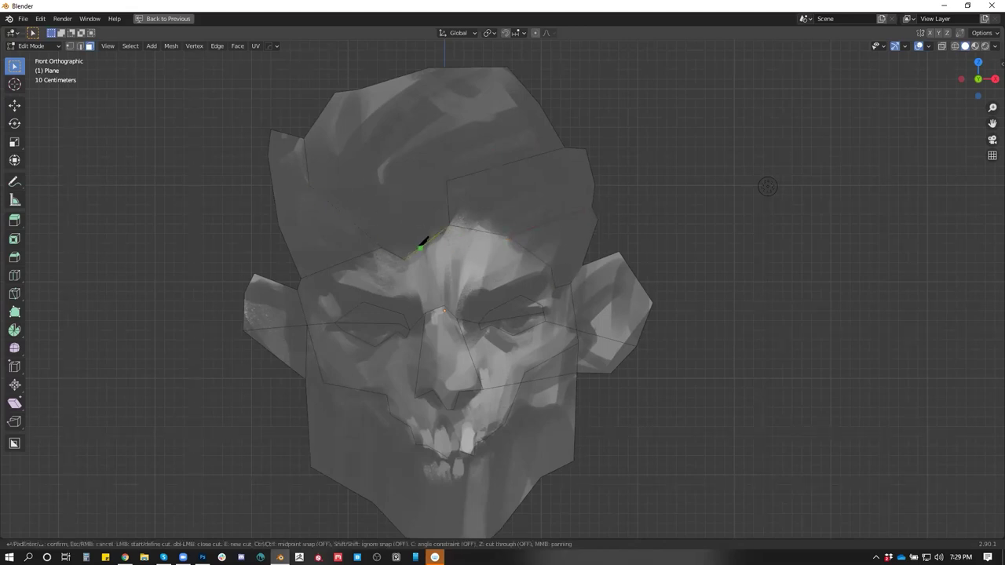
left_click(404, 259)
left_click(365, 159)
left_click(410, 87)
key("Return")
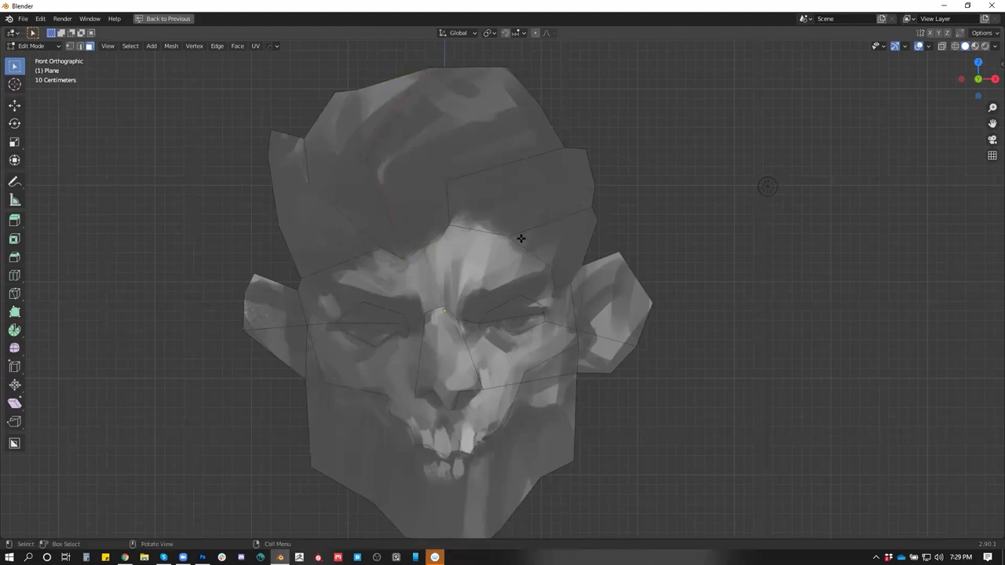
left_click_drag(502, 264, 499, 290)
scroll(501, 263, "down", 3)
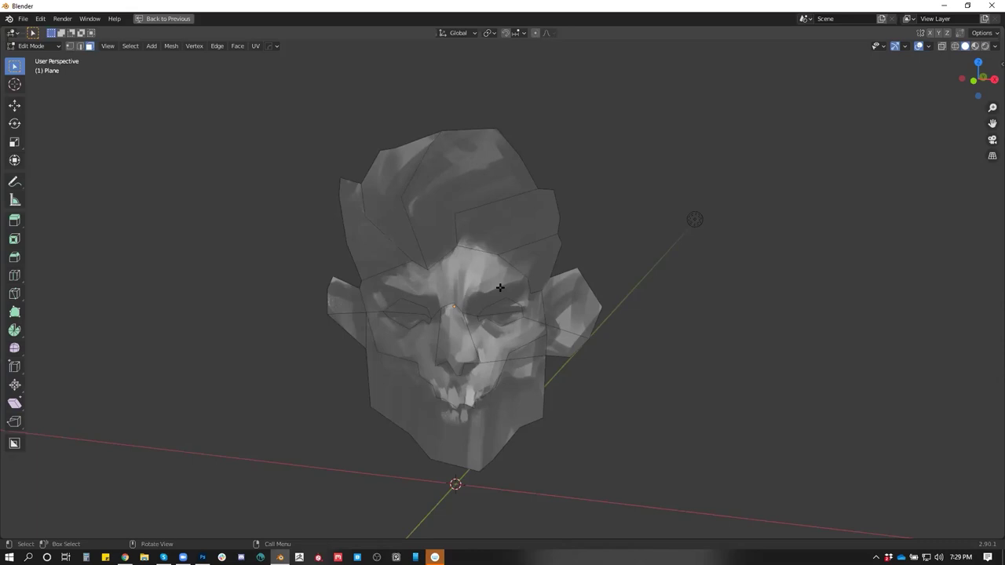
In front view, knife-cut points along the right eye's outline and confirm the cut
key("KP_1")
scroll(501, 288, "up", 3)
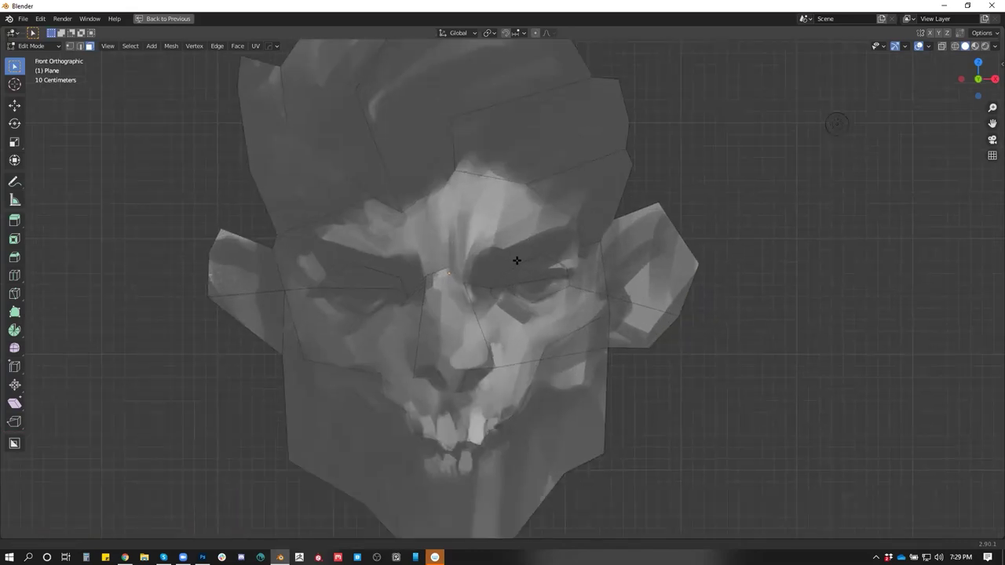
key("k")
left_click(576, 251)
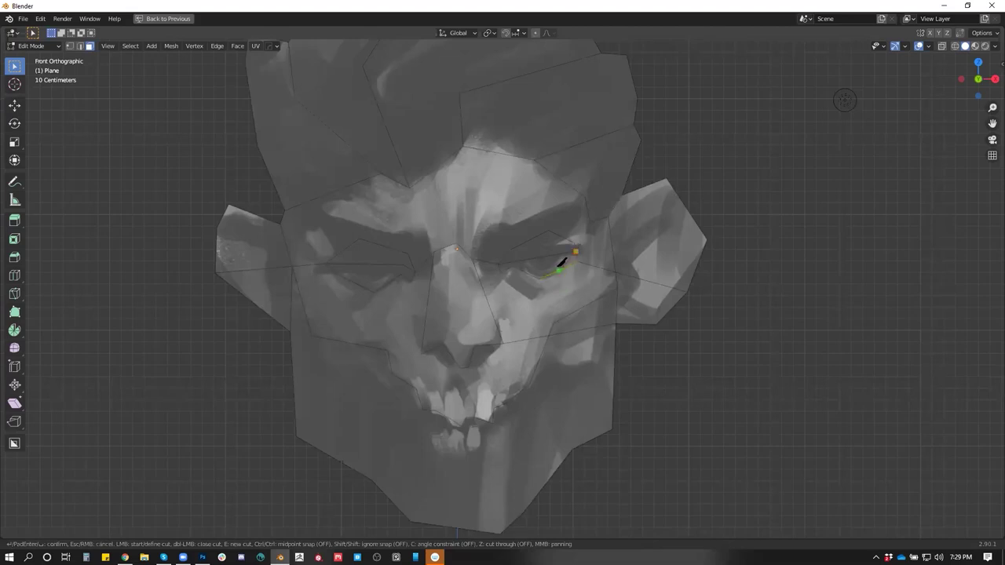
scroll(552, 264, "up", 3)
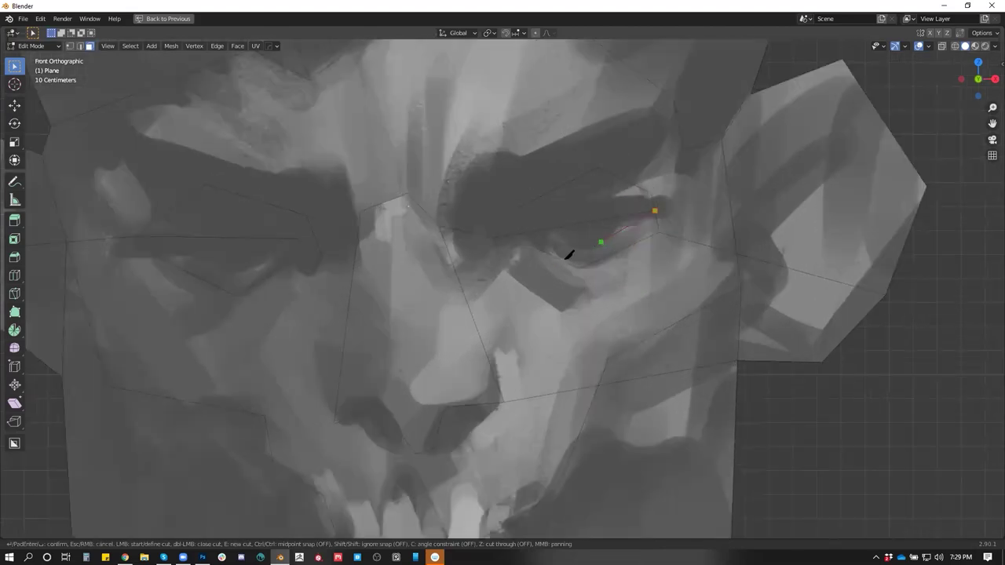
left_click(598, 246)
left_click(567, 249)
key("Return")
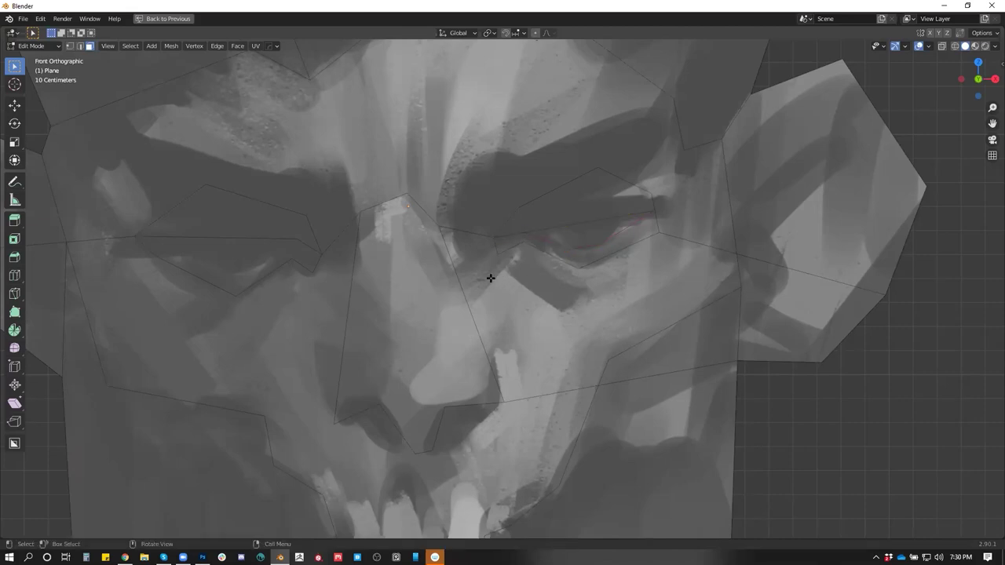
key("ctrl")
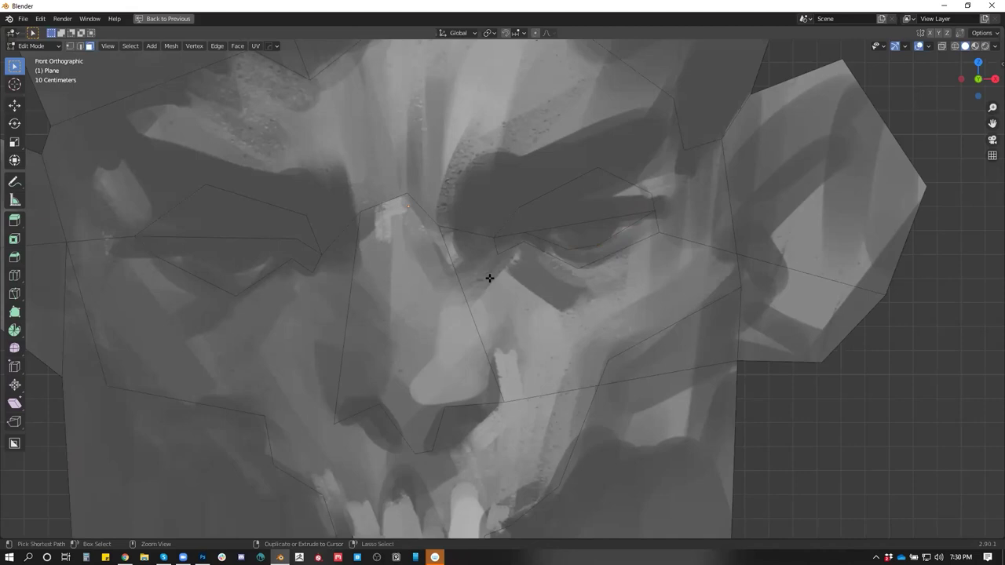
scroll(323, 281, "down", 3)
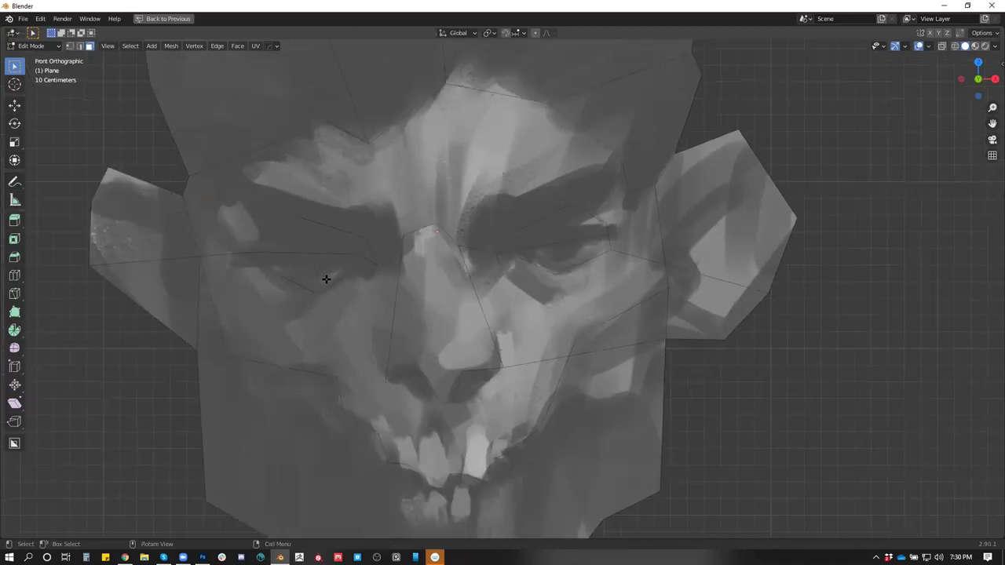
key("k")
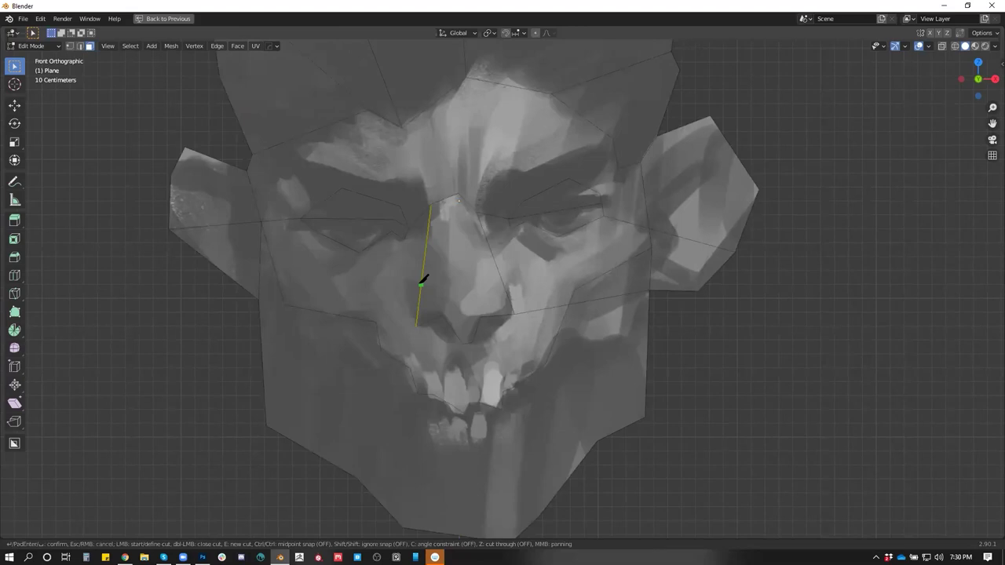
Knife-cut around the left nostril from the nose edge
left_click(420, 284)
left_click(445, 295)
left_click(460, 275)
left_click(488, 289)
left_click(501, 279)
key("Return")
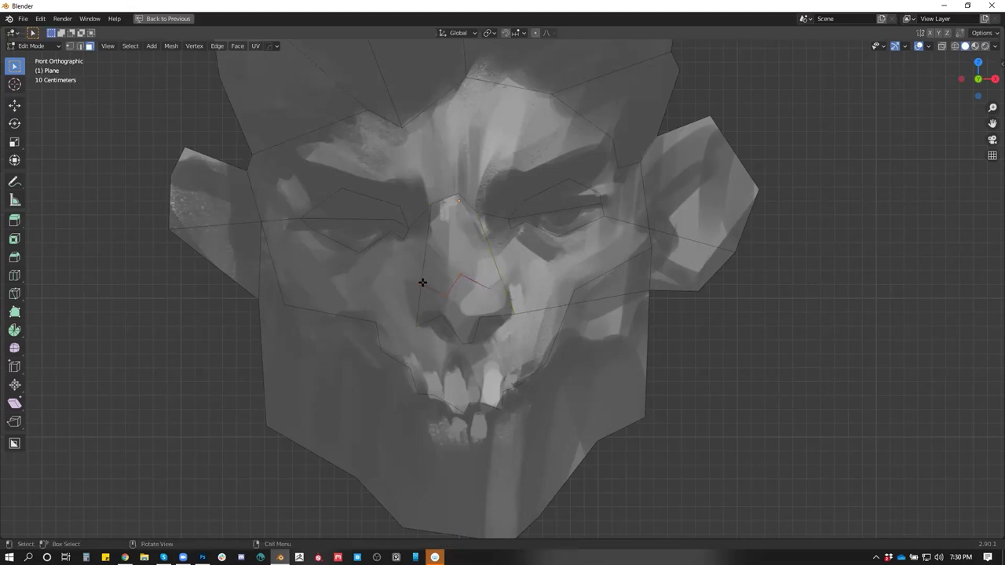
Slide the new cut's vertex along its edge toward the brow
left_click(421, 284)
key("g")
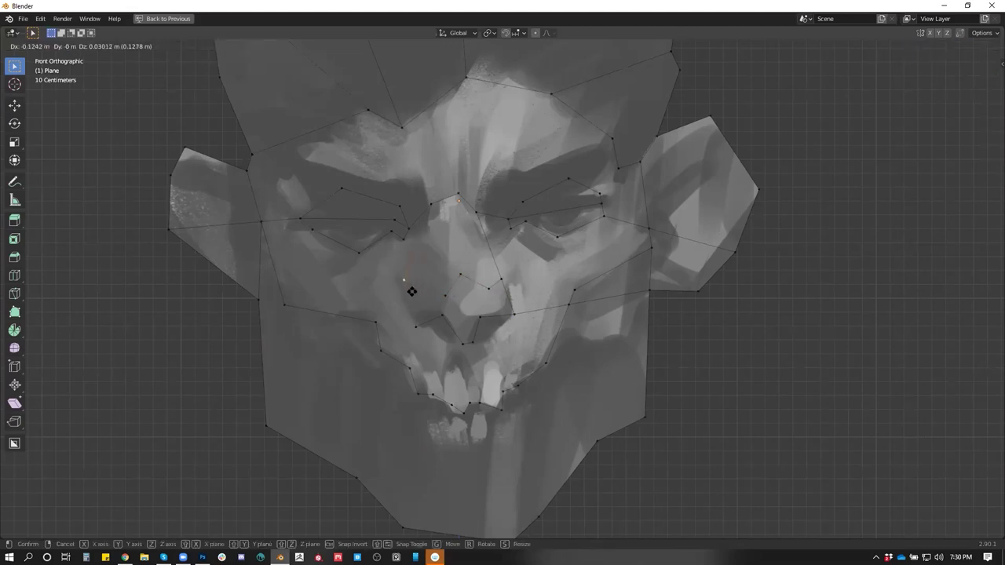
key("g")
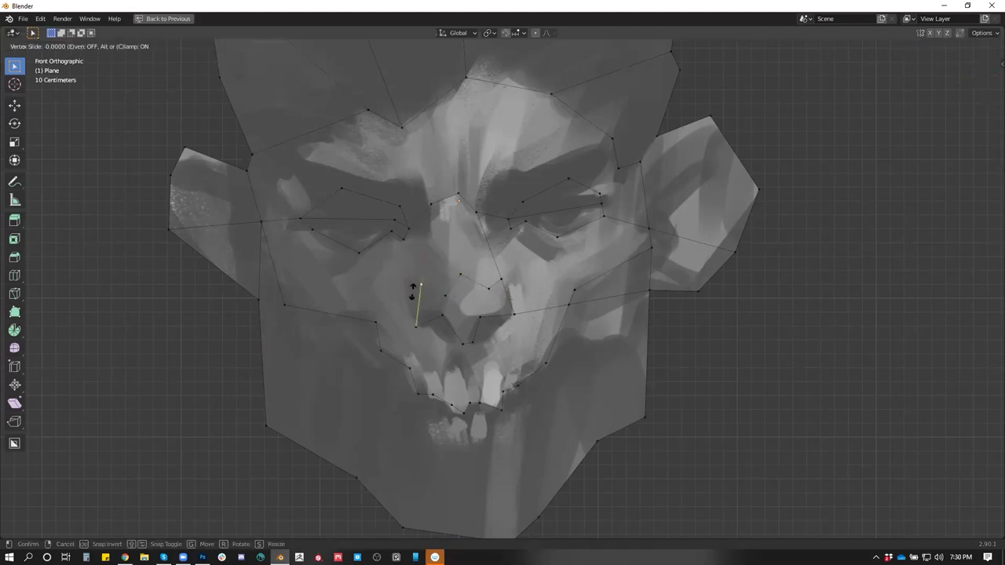
right_click(354, 285)
scroll(412, 291, "up", 2)
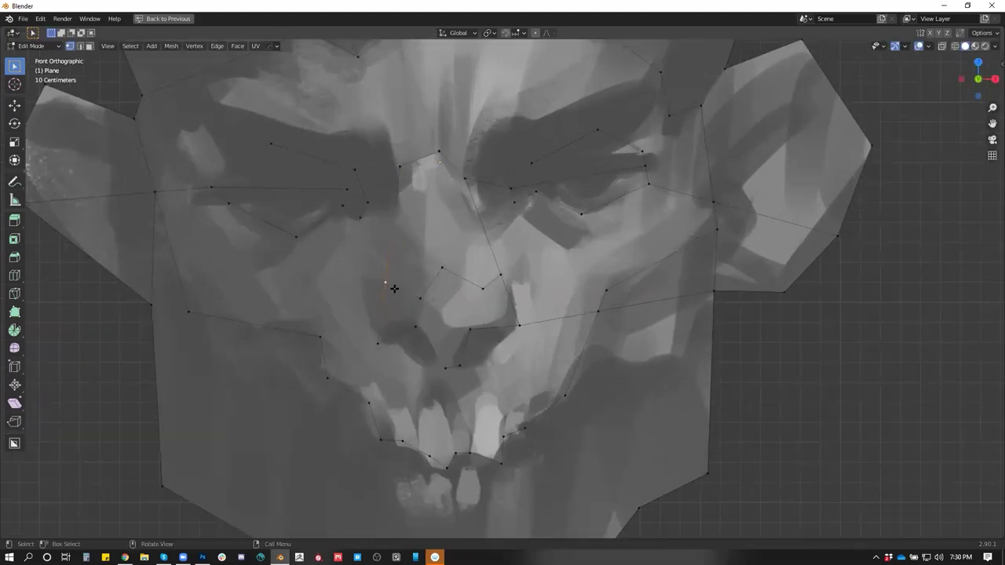
key("shift+v")
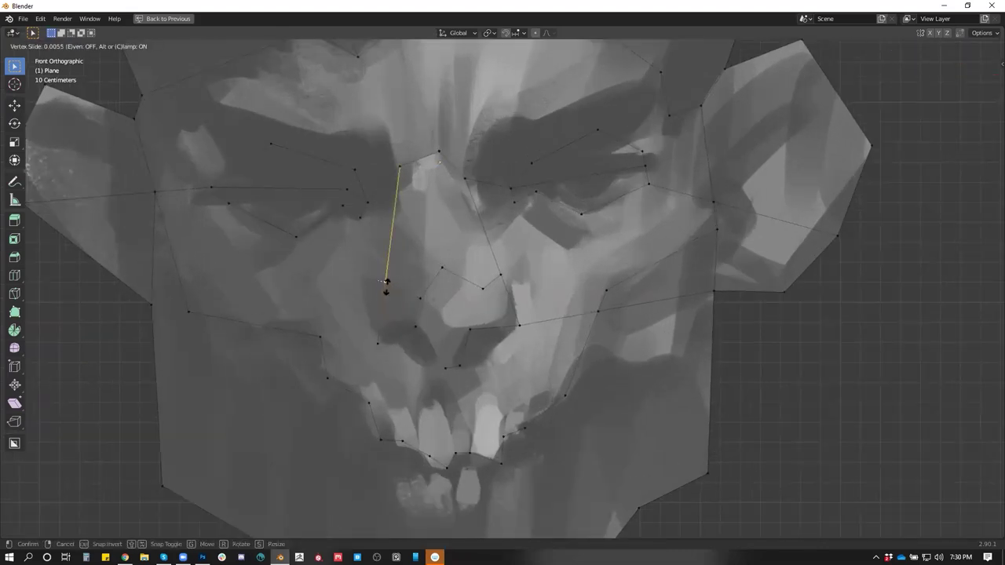
left_click(386, 283)
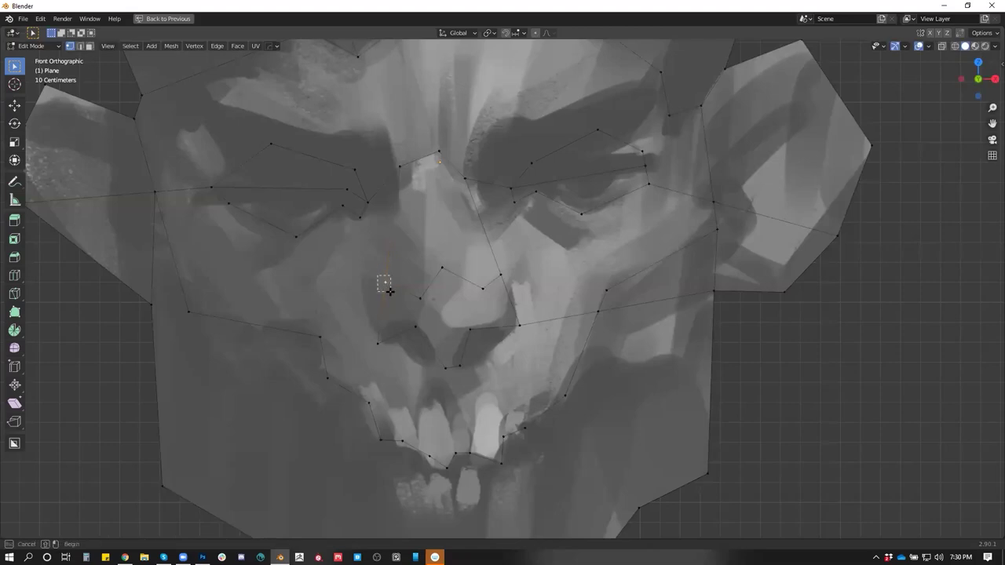
key("shift+v")
left_click(381, 292)
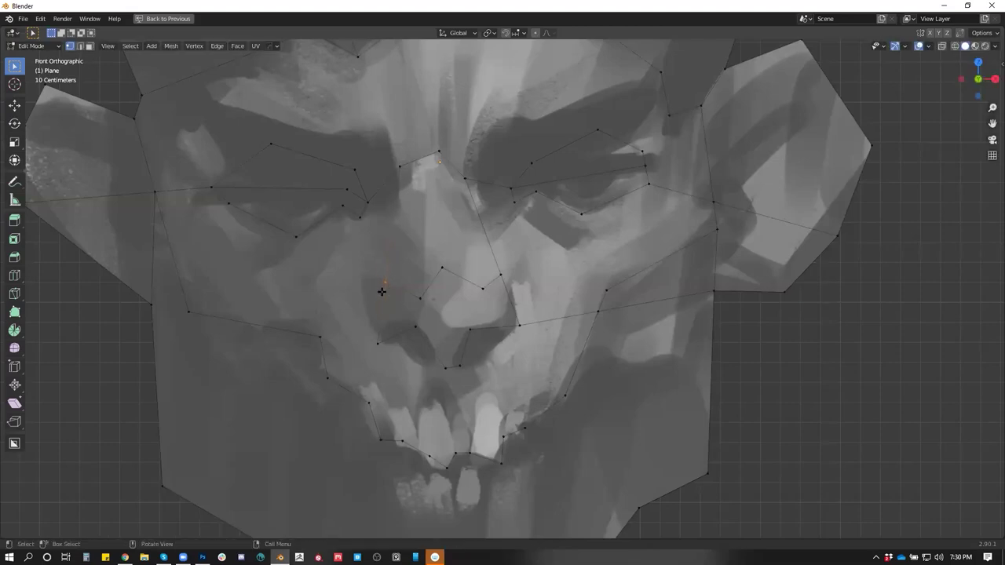
Cut a vertex-to-vertex edge down the left side of the nose
key("k")
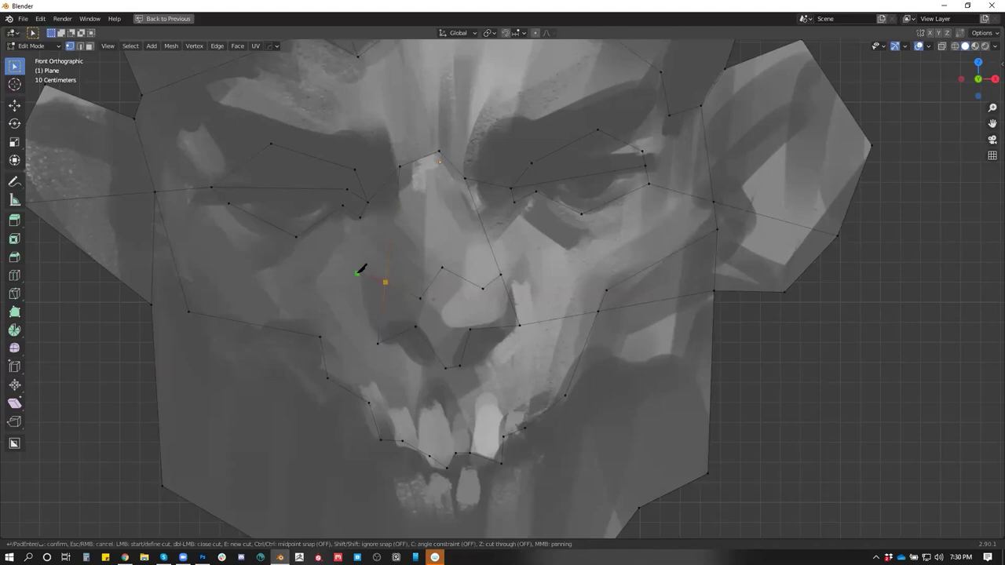
left_click(367, 292)
left_click(377, 343)
key("Return")
Dissolve the two extra triangle edges the cuts produced
key("2")
left_click(384, 283)
left_click(386, 291, "shift")
key("x")
left_click(382, 338)
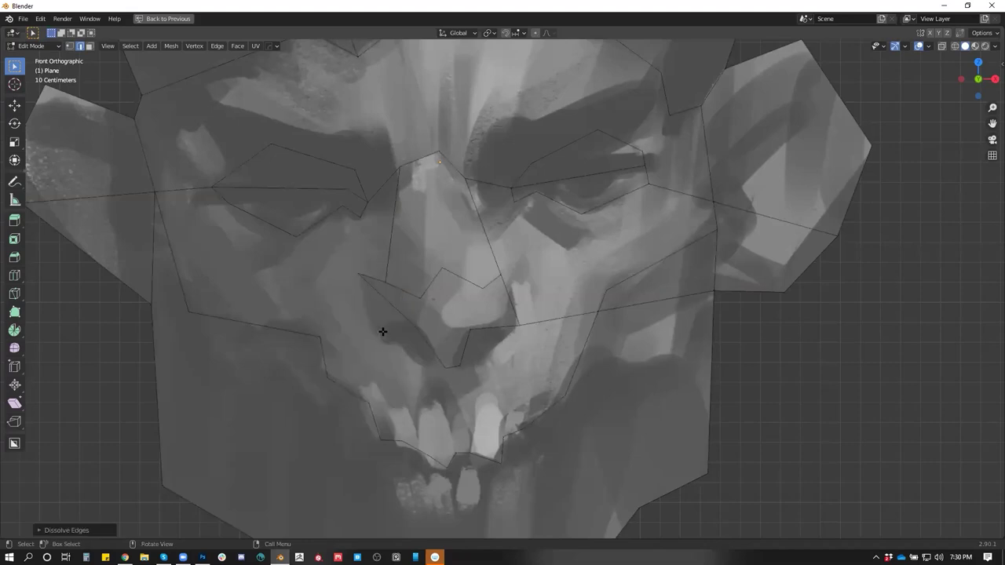
Select the edges running down the left side of the nose
left_click(385, 262)
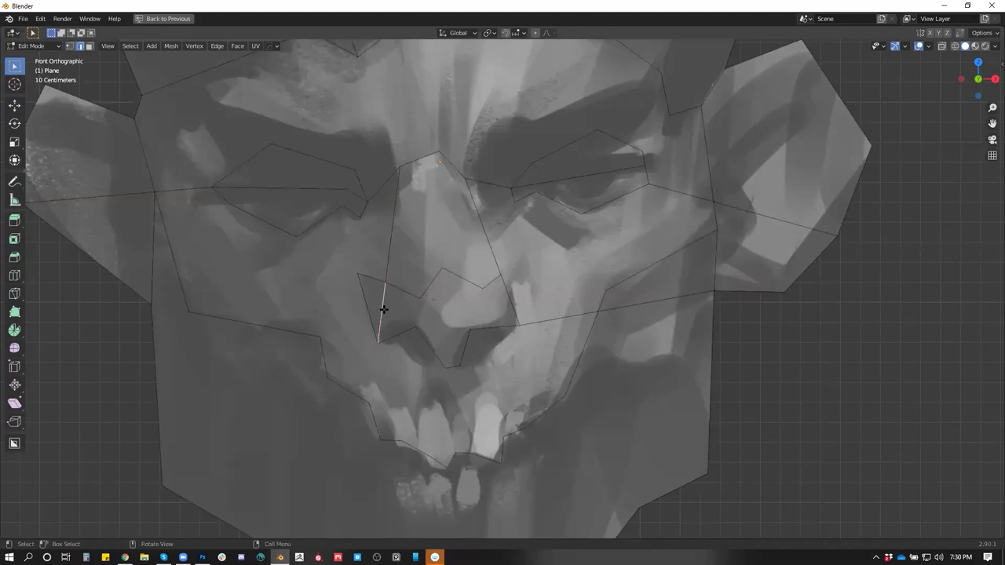
key("grave")
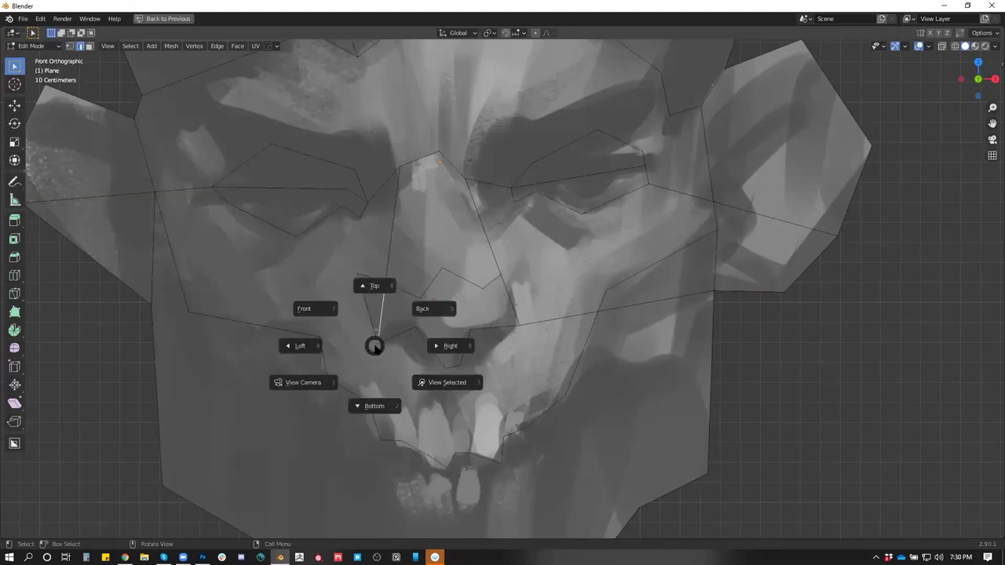
left_click(375, 347)
left_click(385, 350)
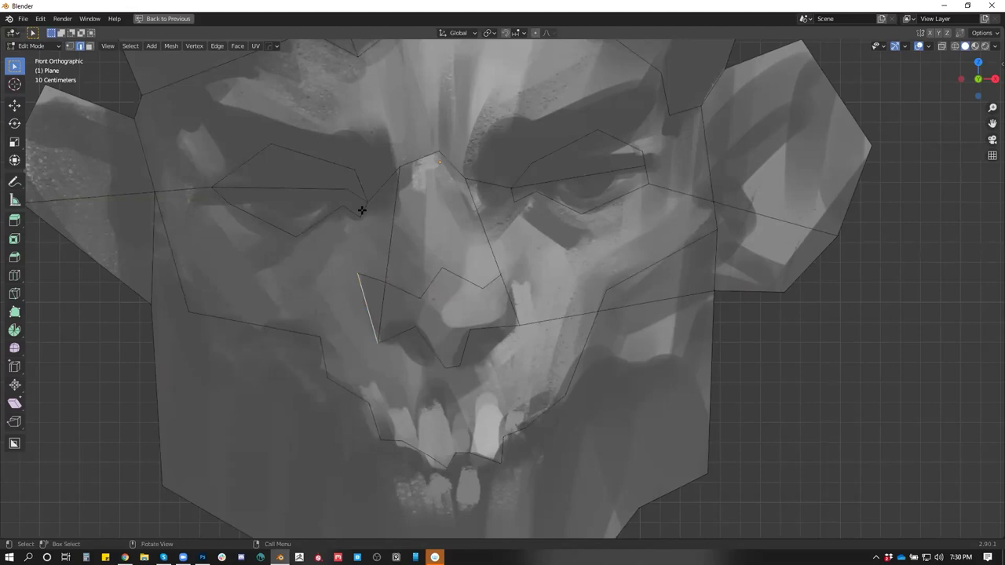
Knife-cut a vertical edge beside the nose and a cut from the nostril down to the mouth corner
left_click(426, 206)
key("k")
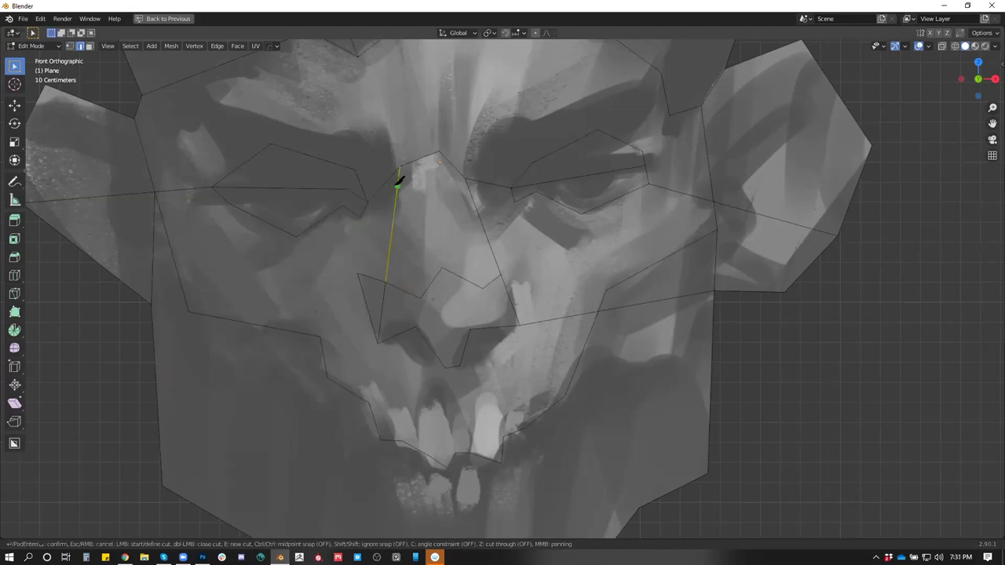
left_click(360, 217)
left_click(358, 273)
key("Return")
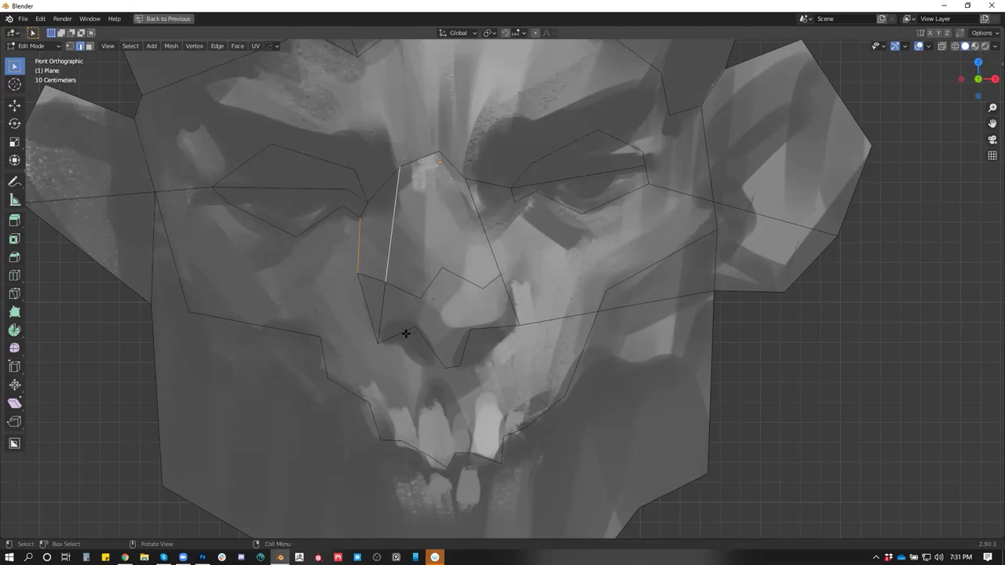
key("k")
left_click(378, 343)
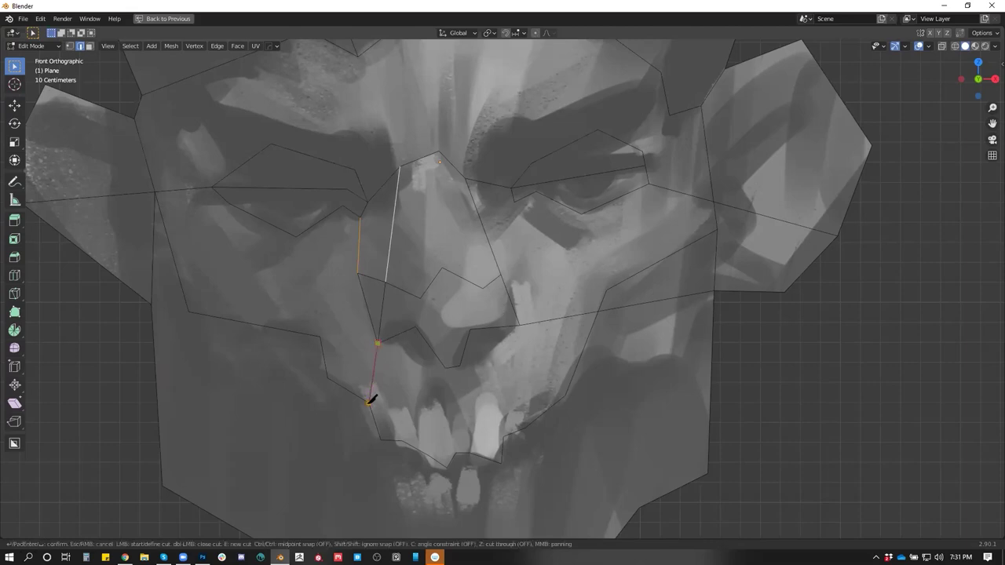
left_click(359, 384)
left_click(369, 403)
key("Return")
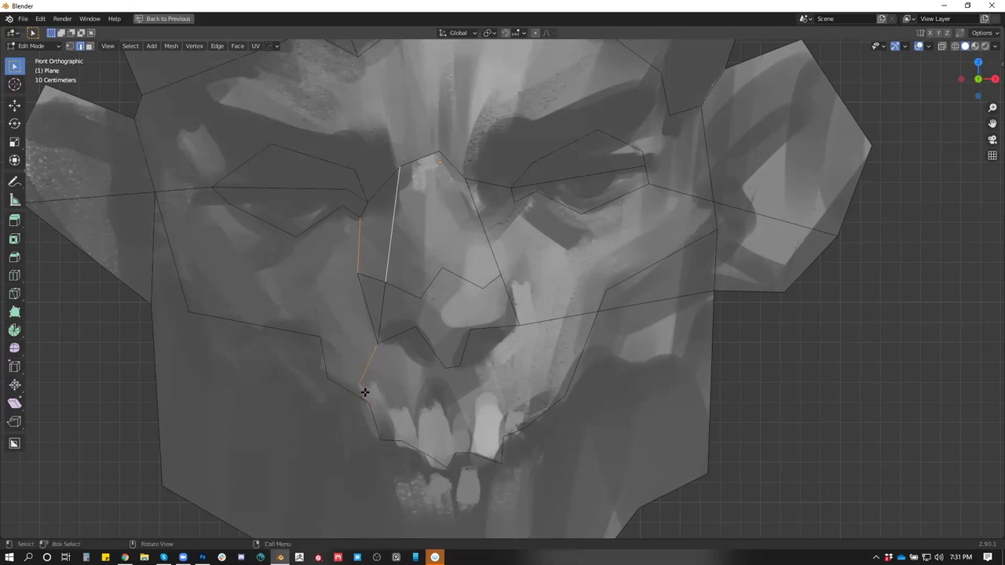
Knife-cut from the mouth corner to the lower edge and across the first upper tooth
key("k")
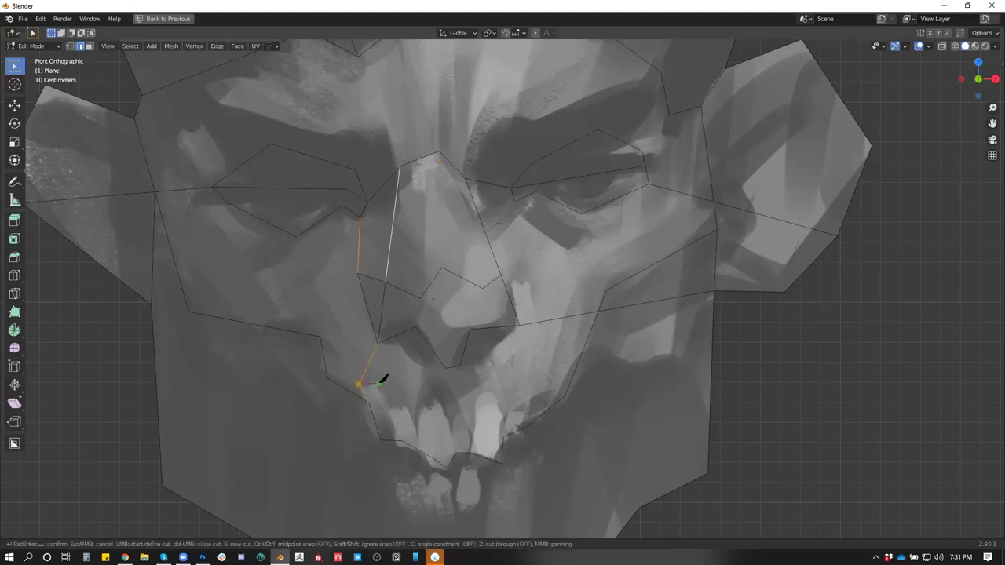
left_click(378, 384)
left_click(397, 440)
key("Return")
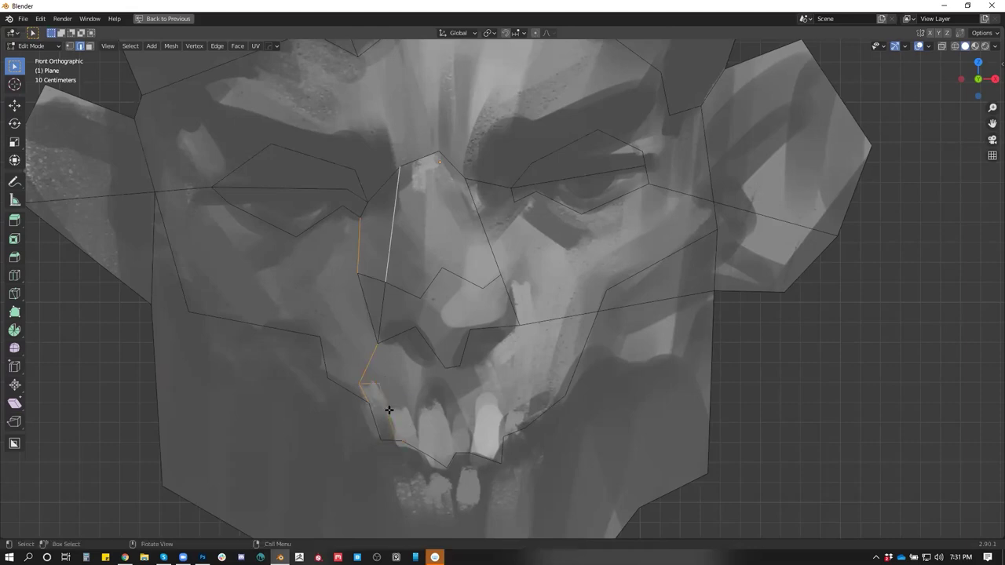
key("k")
left_click(387, 408)
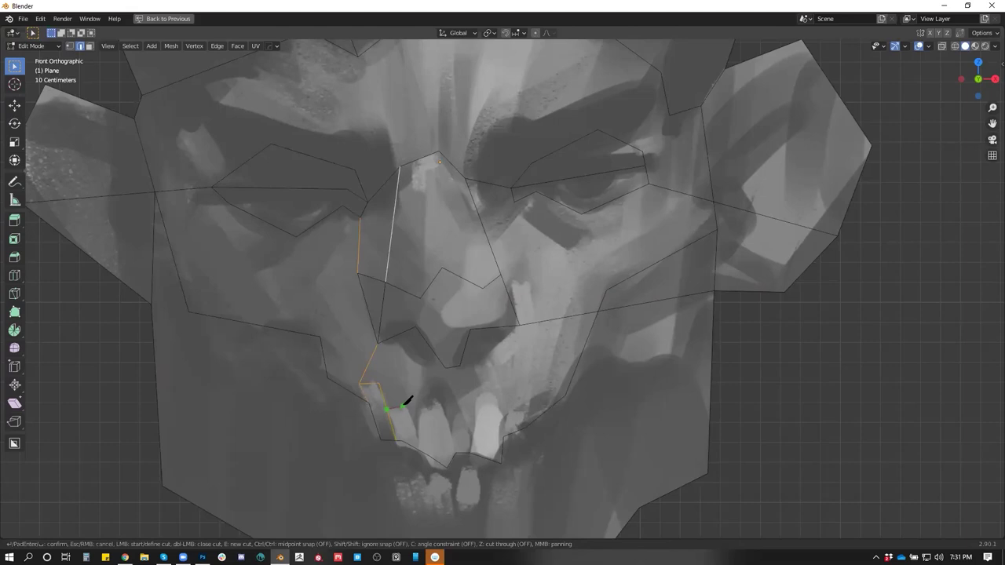
left_click(401, 404)
left_click(421, 451)
key("Return")
Knife-cut an outline up and along the next upper tooth to the lower edge
key("k")
left_click(419, 448)
left_click(418, 406)
left_click(438, 398)
left_click(459, 453)
key("Return")
Vertex-slide a vertex by the teeth to a new position along its edge
key("1")
left_click(429, 454)
key("shift+v")
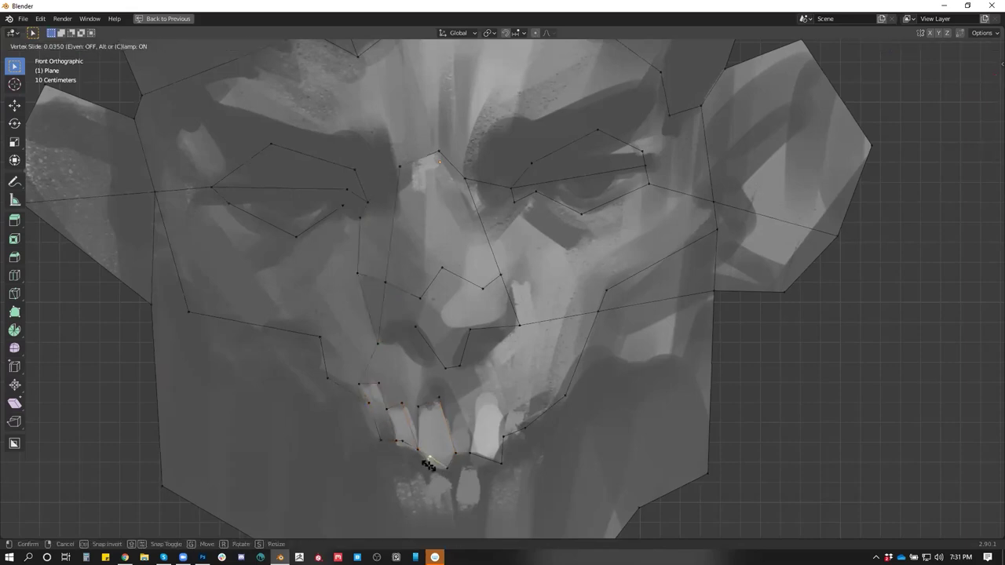
left_click(429, 465)
scroll(315, 108, "up", 1)
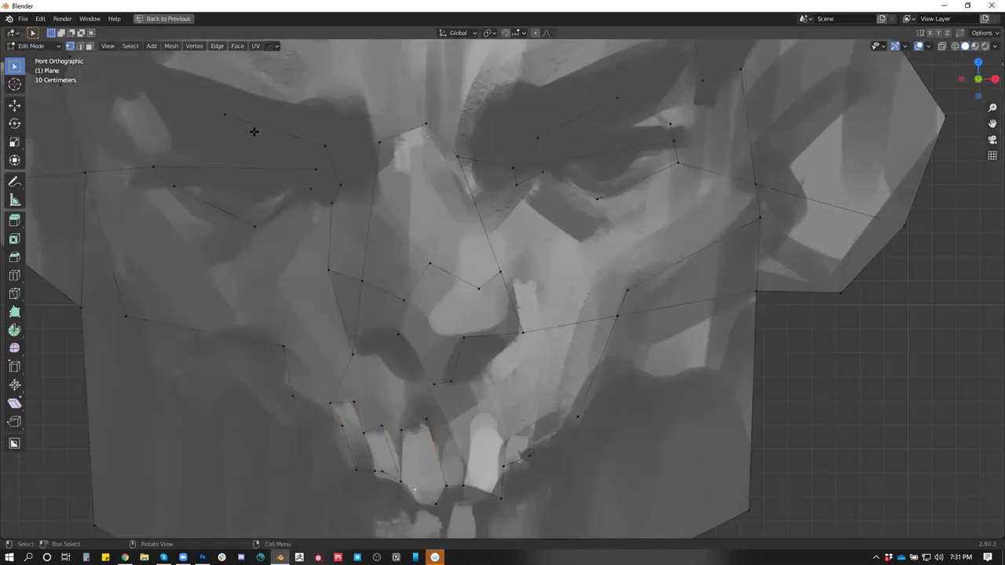
left_click_drag(267, 118, 282, 93)
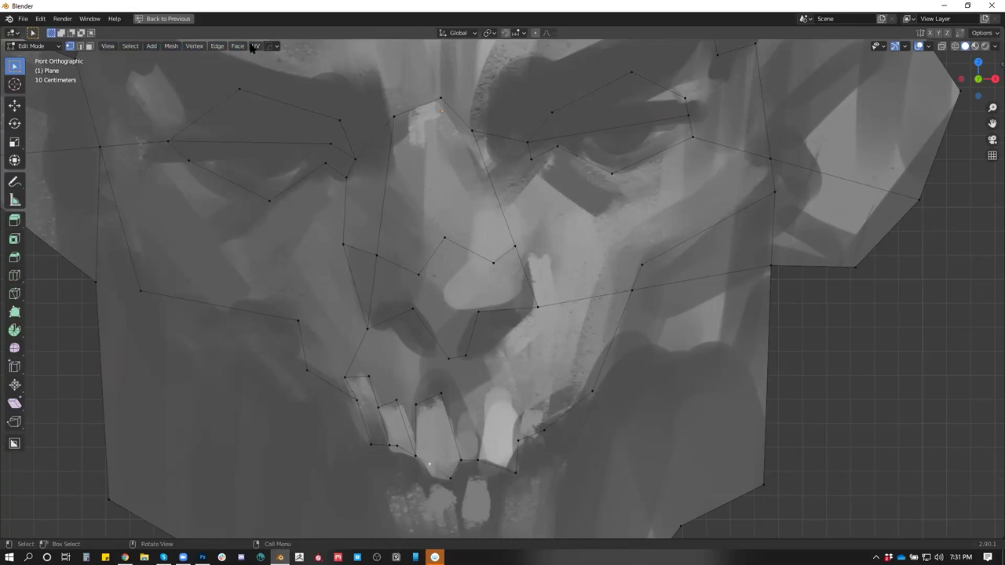
left_click(189, 47)
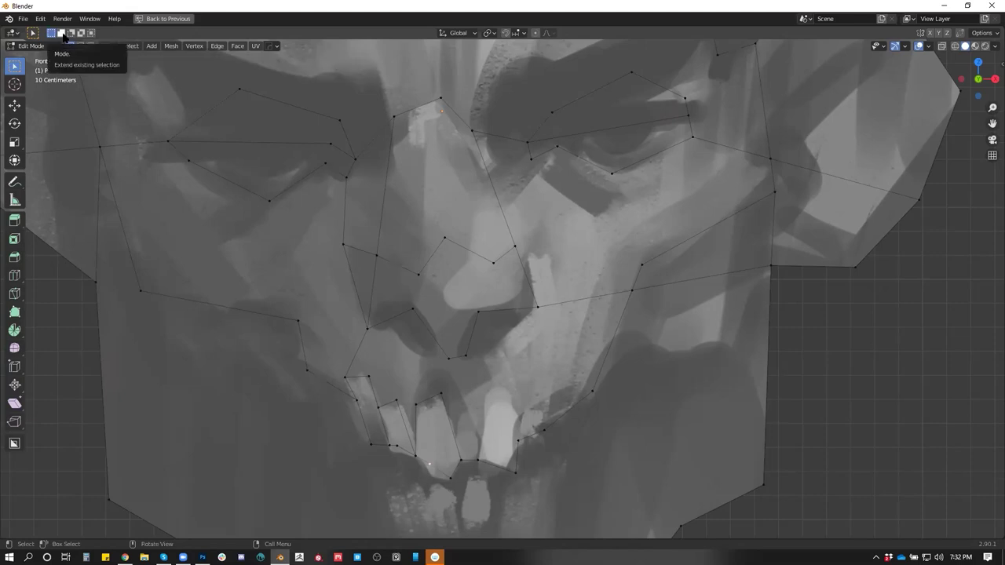
key("alt+Tab")
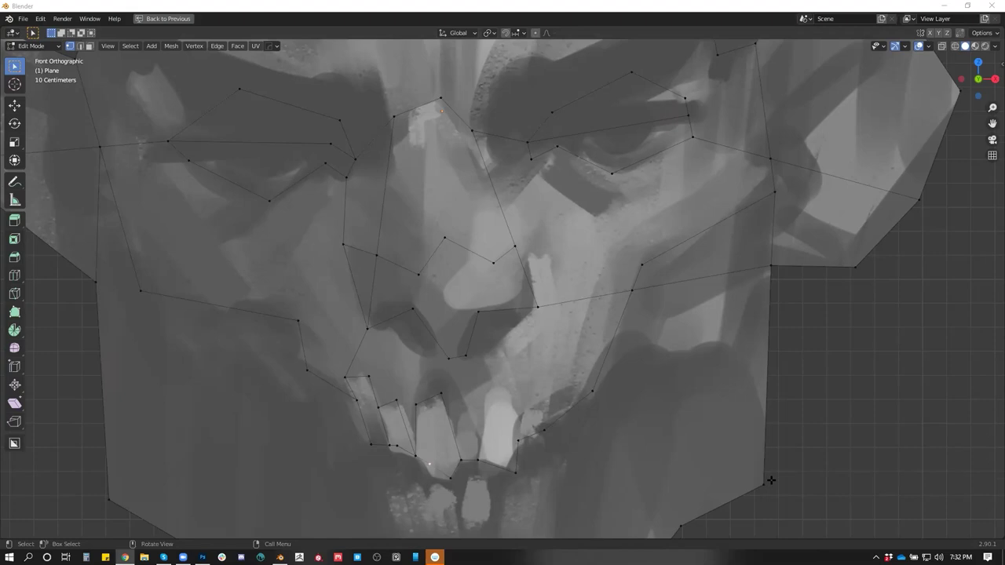
Vertex-slide the vertex beside the left of the nose, toggling Clamp off and back on
left_click(376, 255)
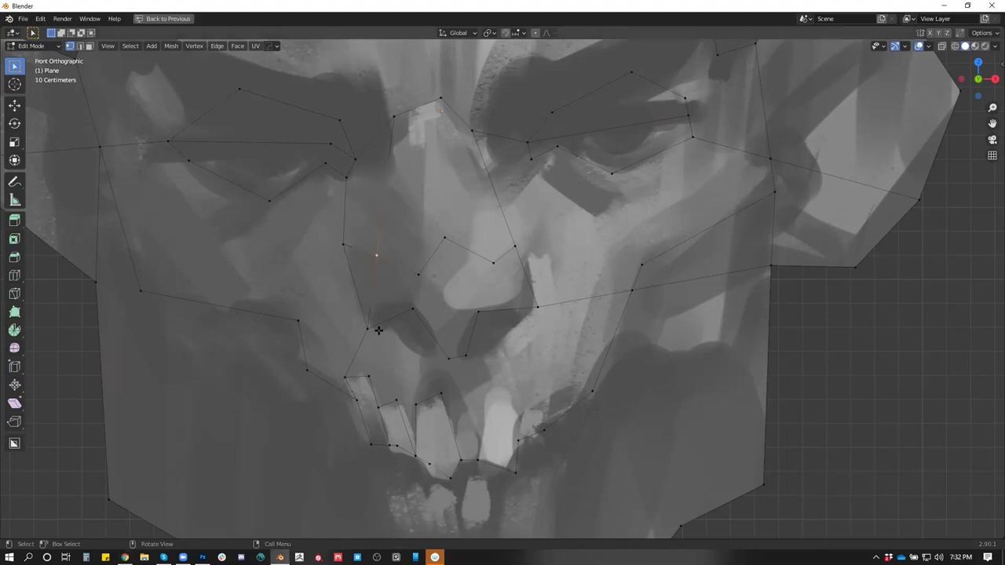
key("shift+v")
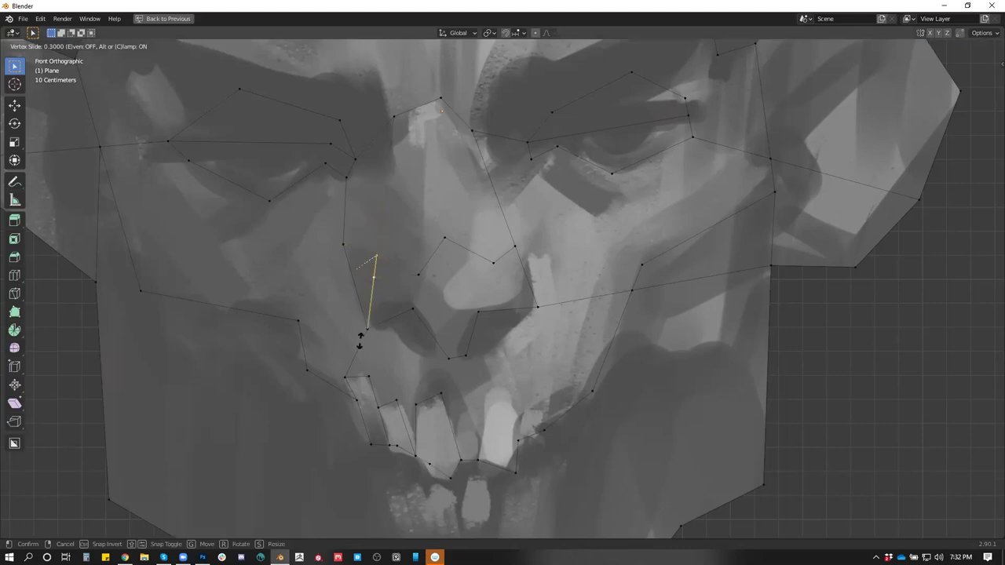
key("c")
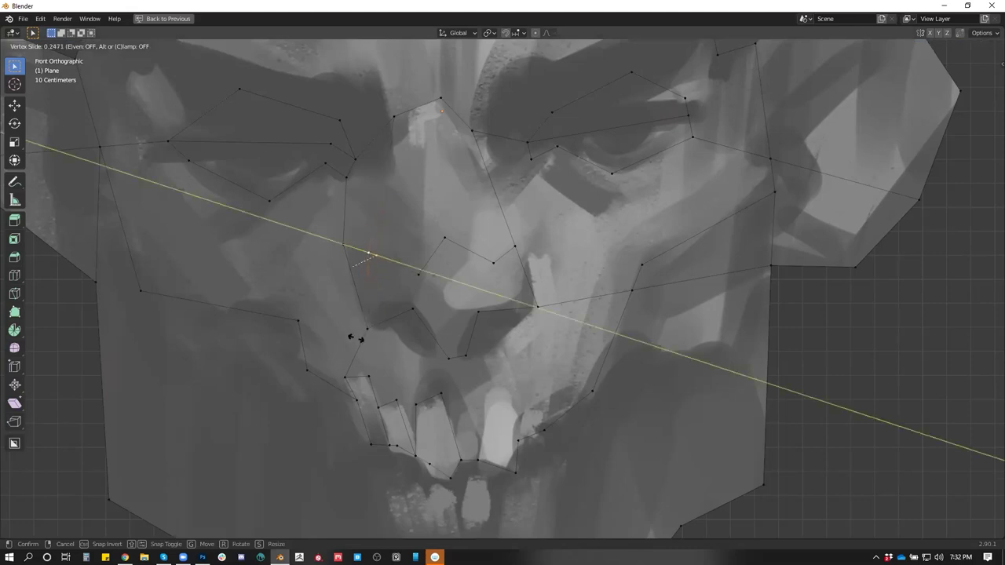
key("c")
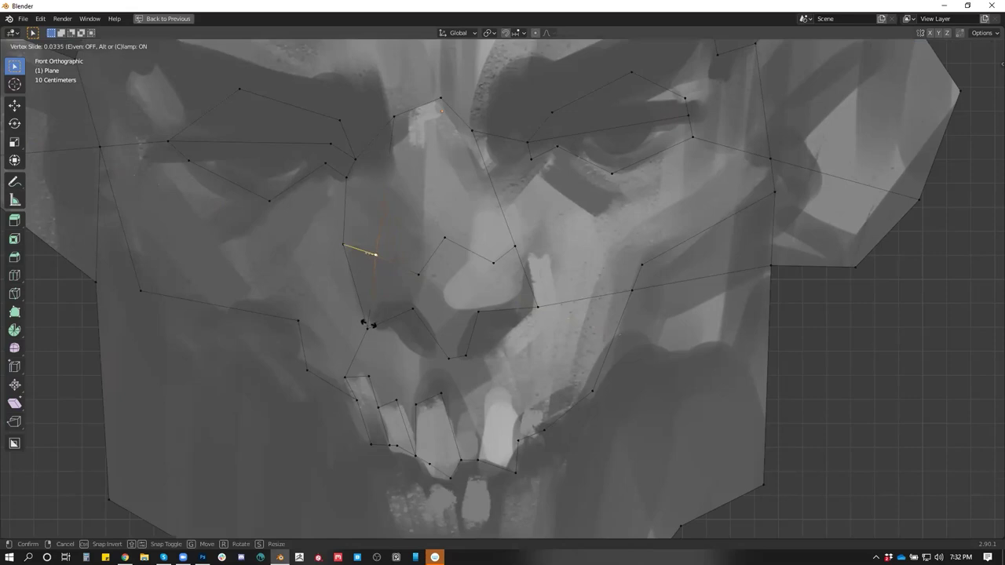
left_click(366, 343)
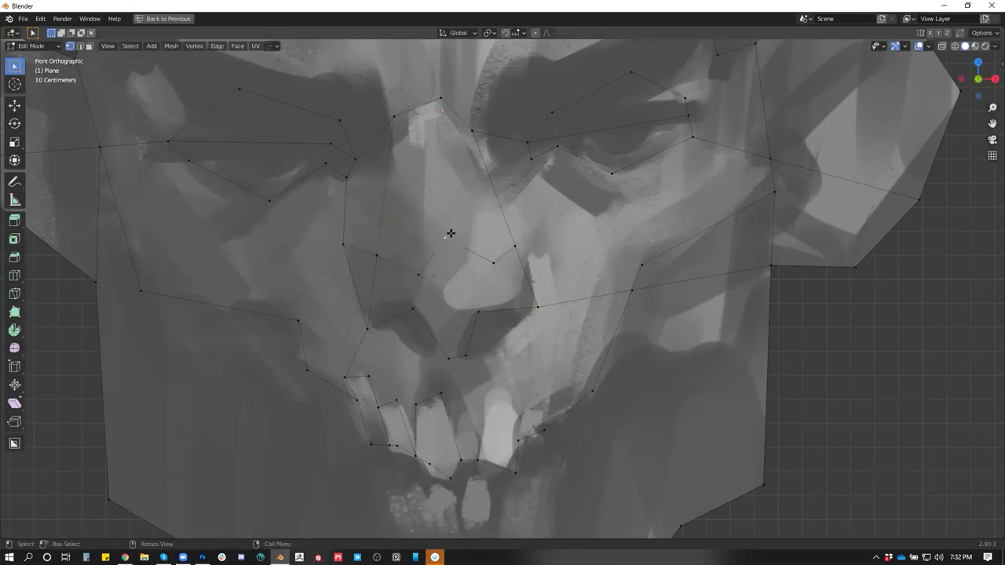
Knife-cut from the vertex above the teeth along the tooth outline to the lower edge
left_click(448, 355)
key("k")
left_click(449, 358)
left_click(441, 392)
left_click(466, 356)
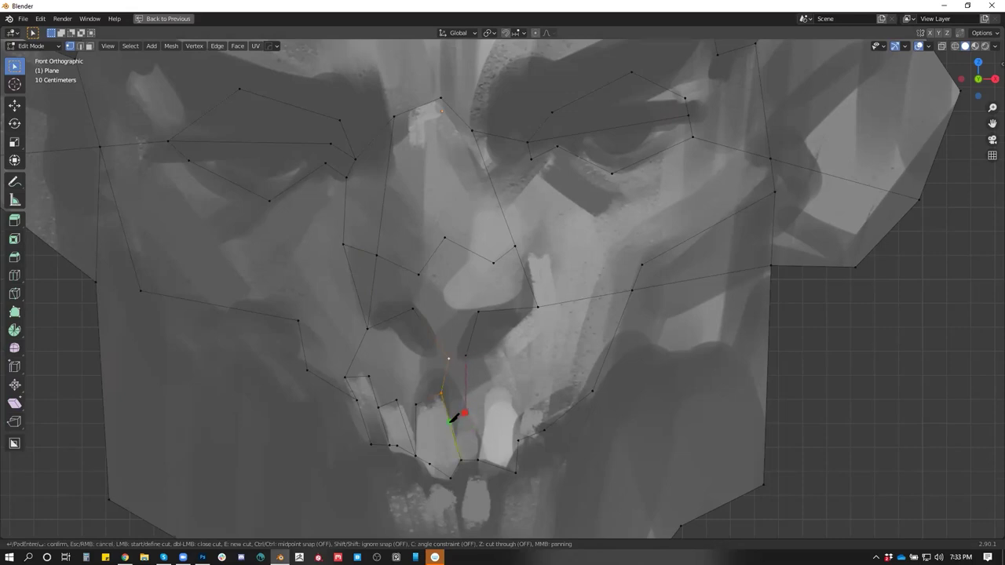
left_click(464, 411)
key("Return")
Add knife cuts beside the tooth and bending over to the next tooth down to the lower edge
key("k")
left_click(465, 411)
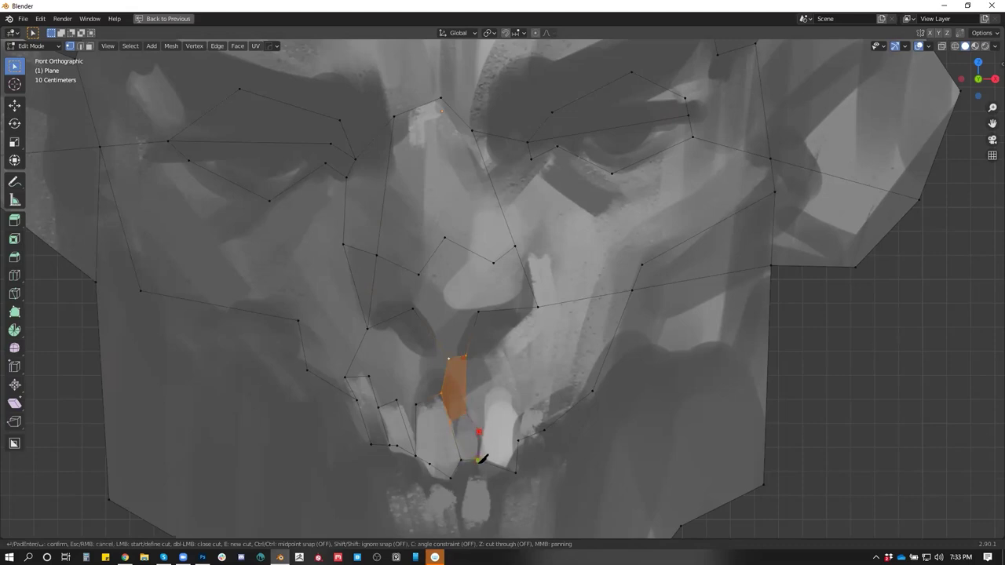
left_click(478, 460)
key("Return")
key("k")
left_click(478, 432)
left_click(489, 390)
left_click(514, 399)
left_click(519, 440)
key("Return")
Knife-cut a closed outline around the next upper tooth
key("k")
left_click(517, 410)
left_click(542, 409)
left_click(544, 431)
key("Return")
Clear the selection and knife-cut an edge from the teeth up to the right side of the nose
left_click(698, 424)
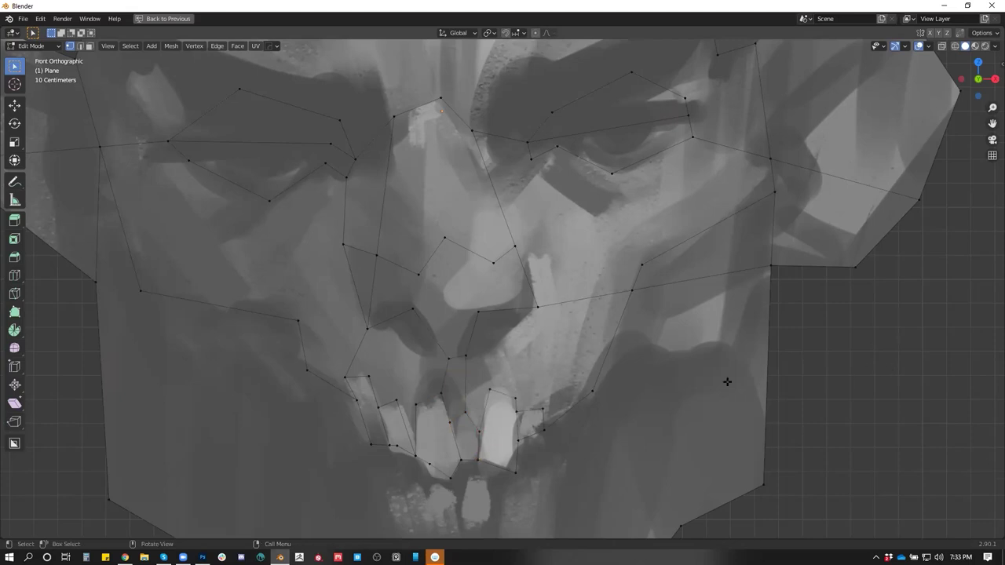
key("k")
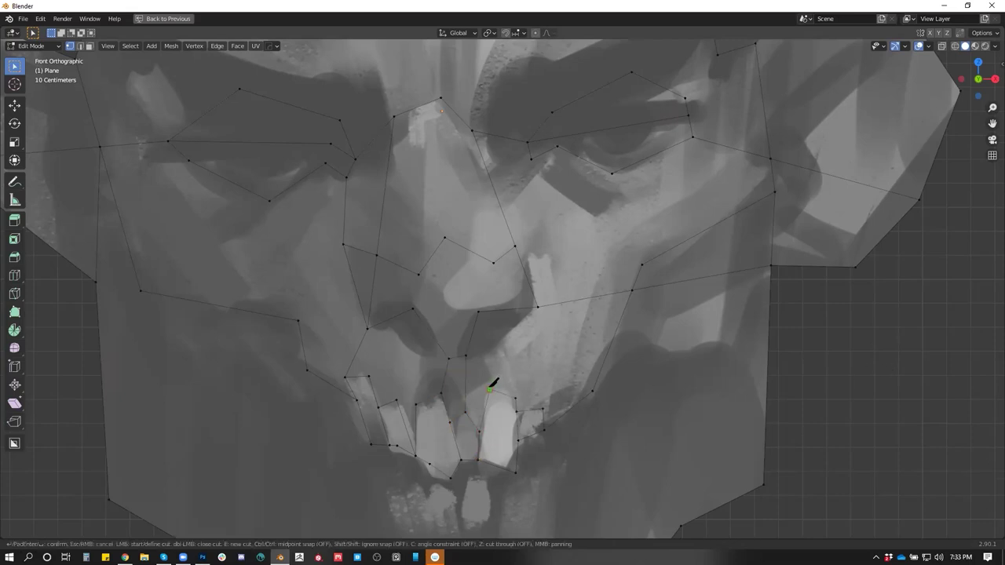
left_click(490, 389)
left_click(537, 307)
key("Return")
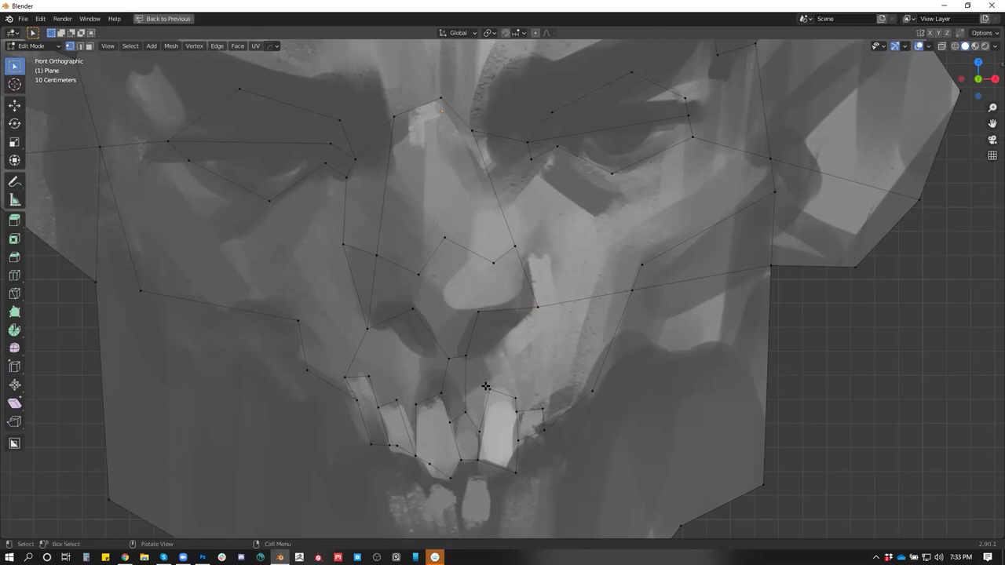
scroll(471, 386, "down", 2)
scroll(495, 390, "down", 1)
Start a knife cut on the left cheek and run it down to the mouth and along the lower lip
key("k")
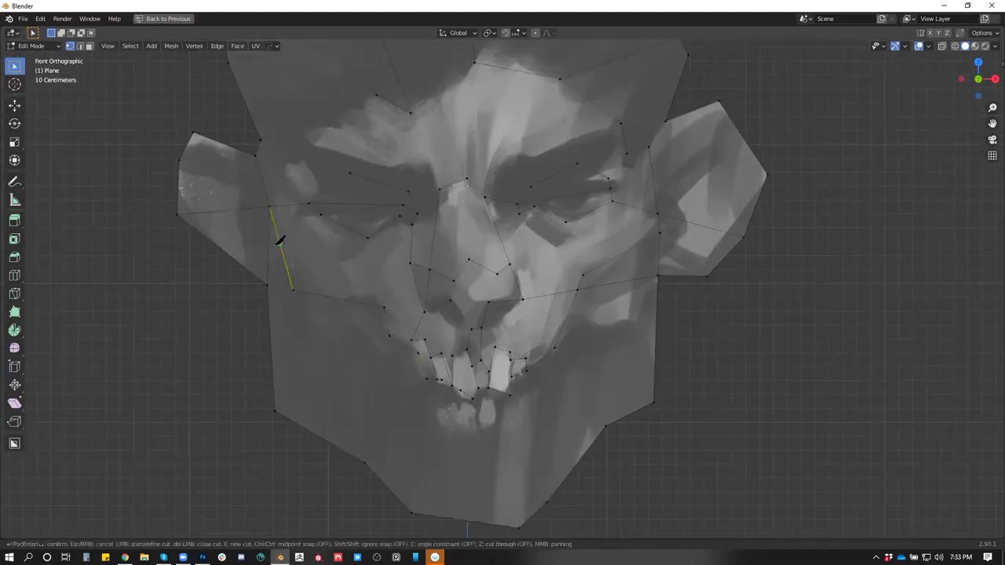
left_click(269, 232)
left_click(290, 301)
left_click(365, 328)
left_click(414, 379)
left_click(424, 407)
left_click(438, 409)
left_click(456, 403)
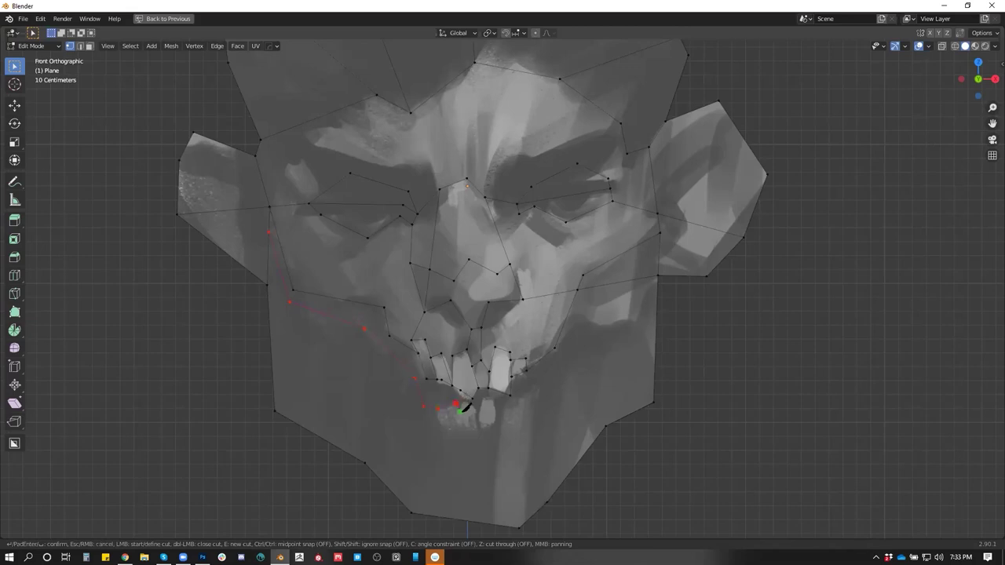
Continue the cut around the lower tooth and up to the right cheek edge, then confirm it
left_click(473, 408)
left_click(478, 428)
left_click(481, 396)
left_click(497, 424)
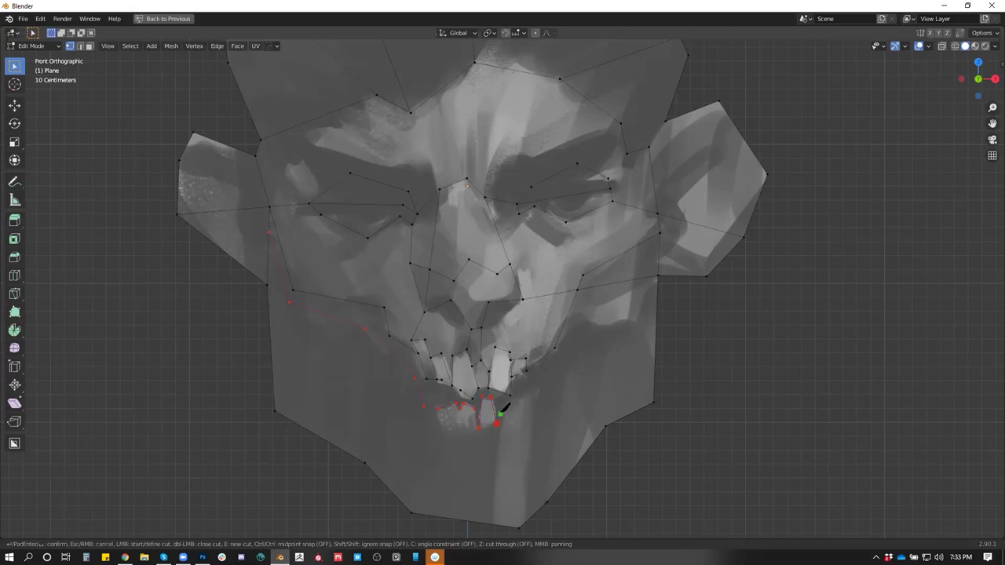
left_click(535, 390)
left_click(568, 331)
left_click(635, 321)
key("Return")
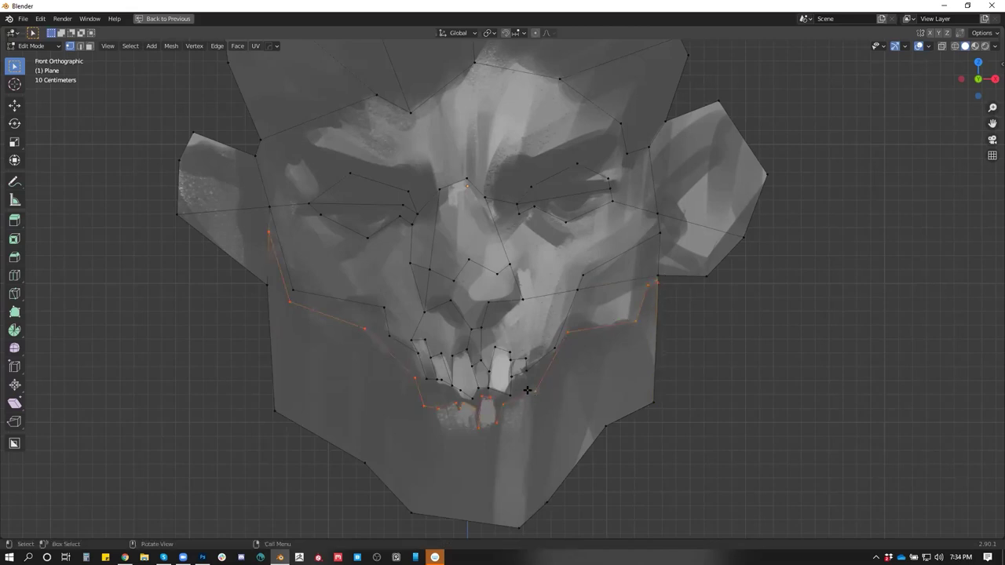
Make a short knife cut at a lip vertex and abandon several attempted cuts below the teeth
key("k")
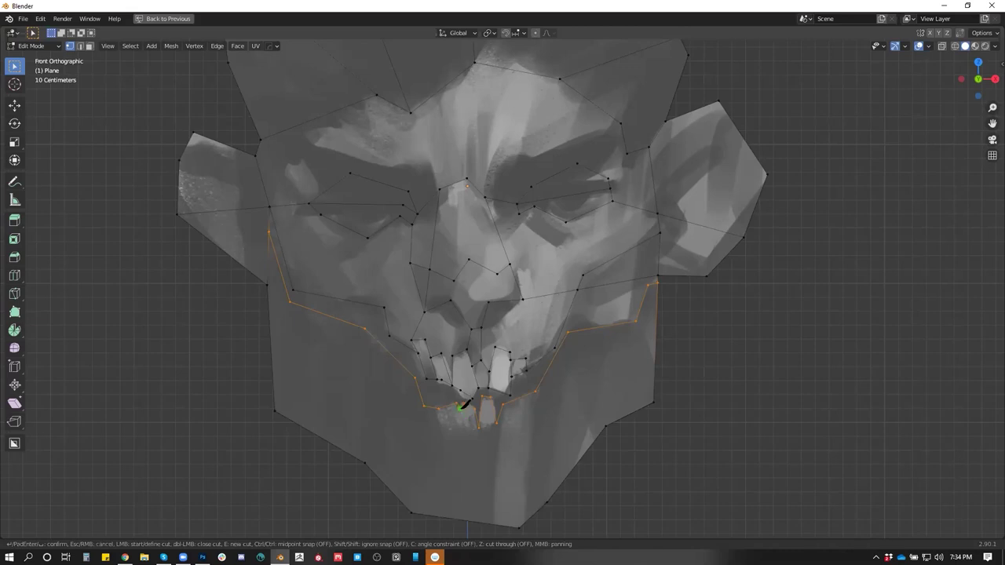
left_click(461, 406)
key("Return")
key("k")
key("Return")
key("k")
left_click(450, 424)
key("Return")
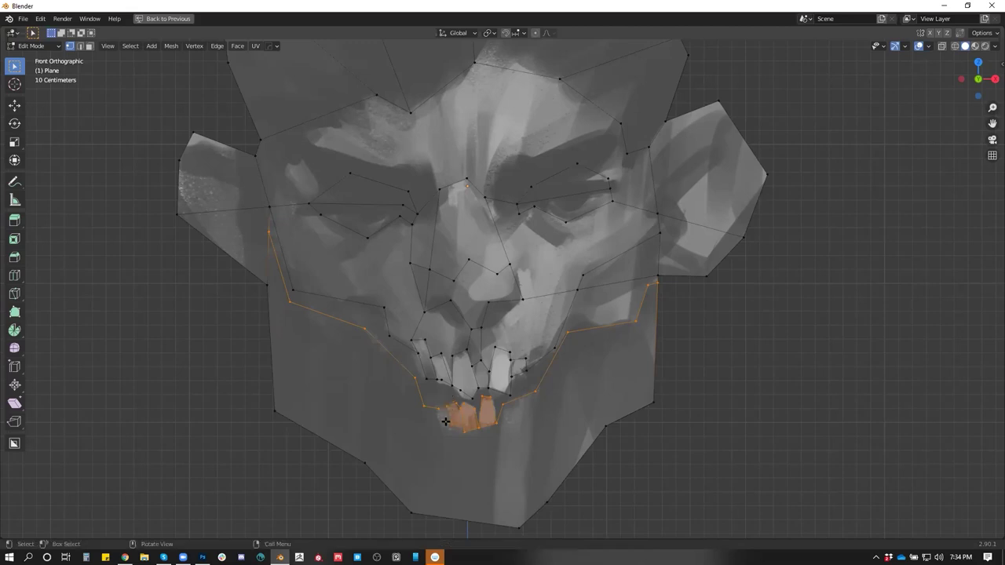
key("k")
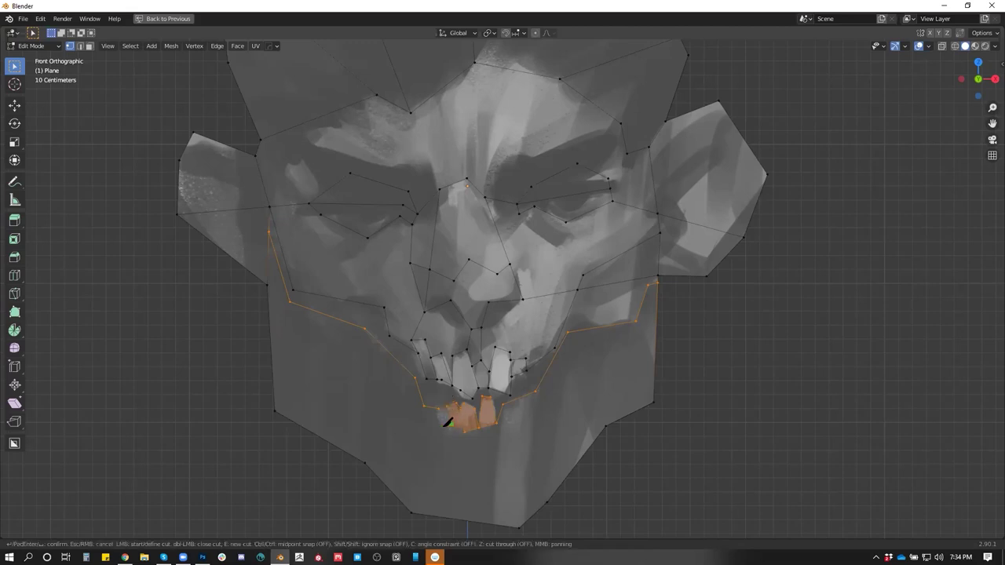
left_click(441, 426)
key("Escape")
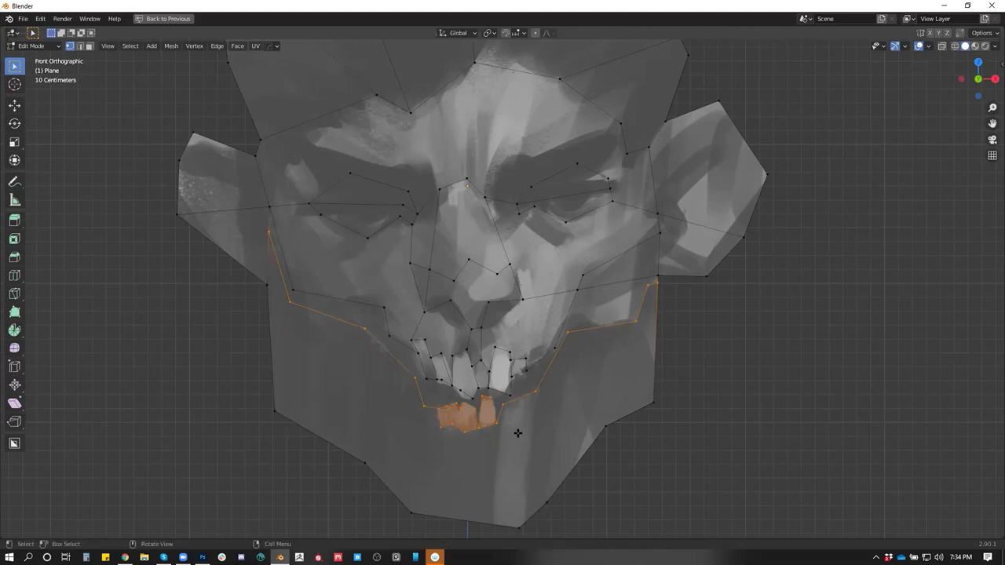
Knife-cut from below the right lower tooth up to the tooth edge
key("k")
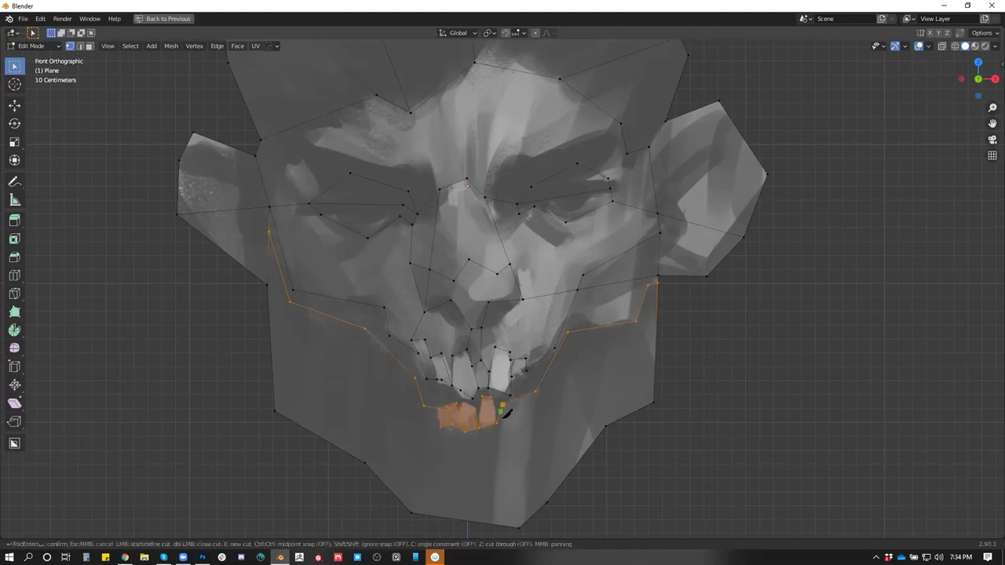
left_click(502, 436)
left_click(526, 393)
key("Return")
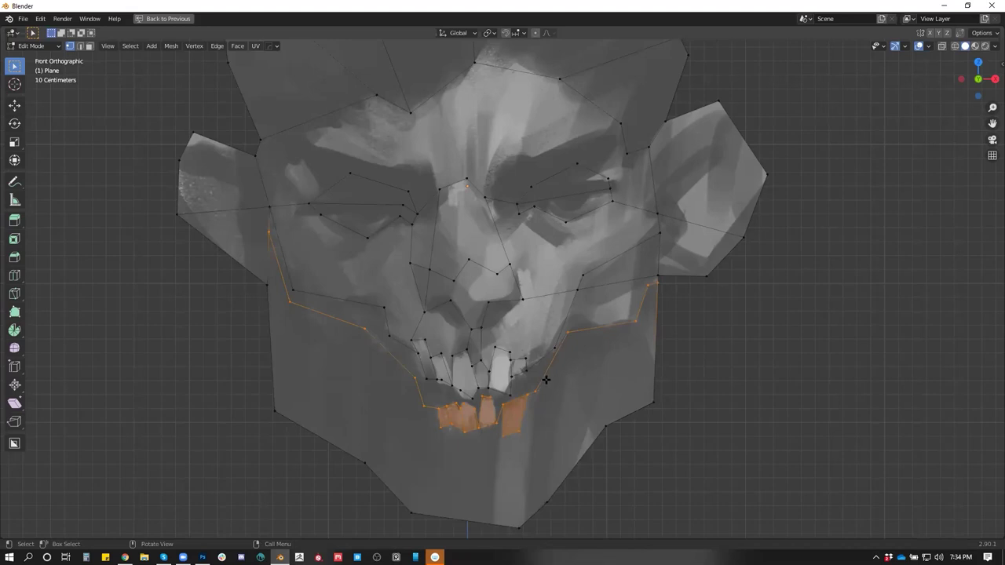
Extrude the cheek-to-lip band face and scale the extrusion
key("3")
left_click(335, 306)
left_click_drag(586, 372, 628, 377)
key("e")
left_click(589, 388)
key("s")
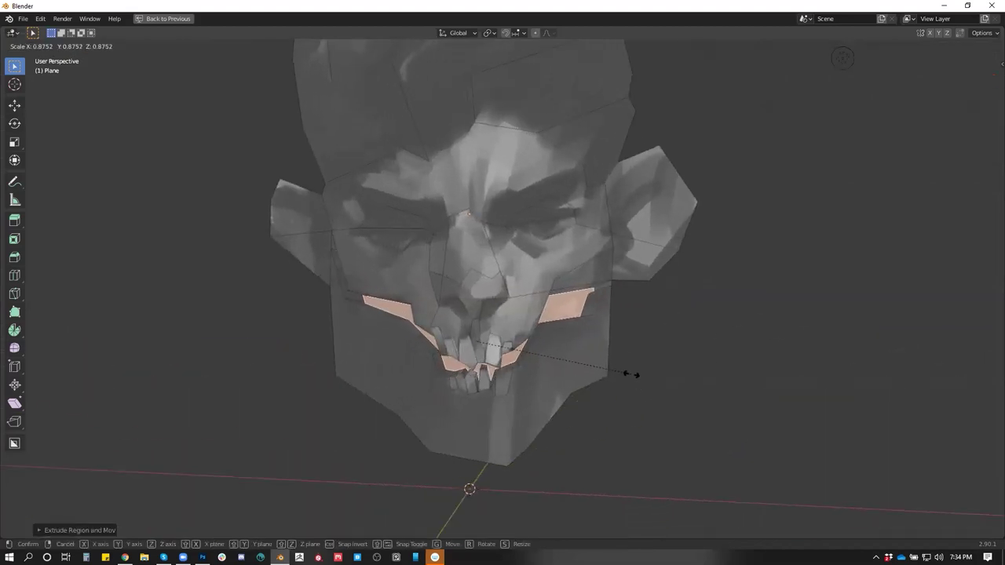
left_click(626, 374)
mouse_move(626, 374)
left_mouse_down()
mouse_move(630, 339)
mouse_move(682, 337)
mouse_move(709, 368)
mouse_move(698, 390)
mouse_move(621, 367)
left_mouse_up()
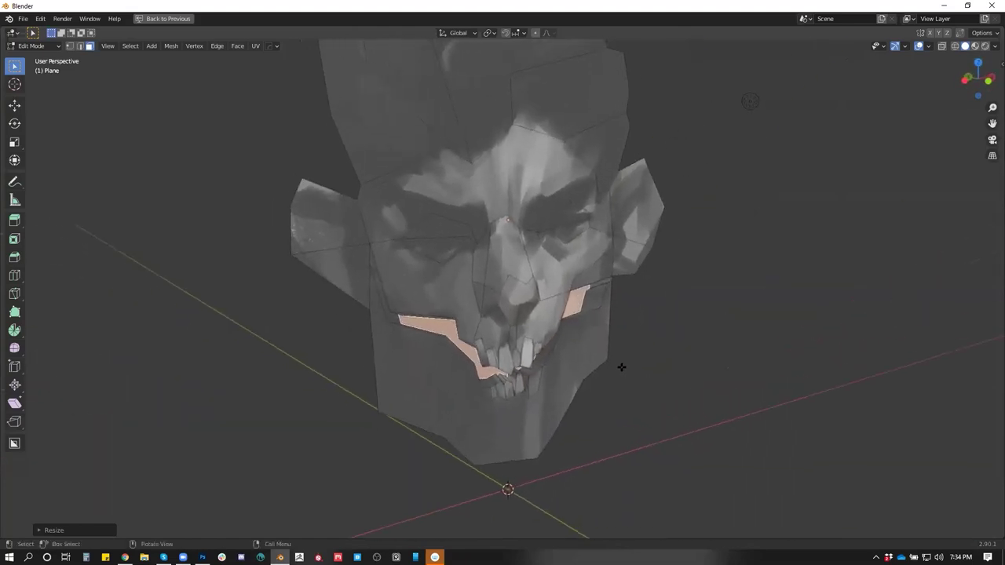
Select the nose face and move it forward along the Y axis
left_click(509, 297)
left_click_drag(469, 218, 450, 228)
key("Tab")
key("Tab")
left_click_drag(572, 303, 640, 318)
key("g")
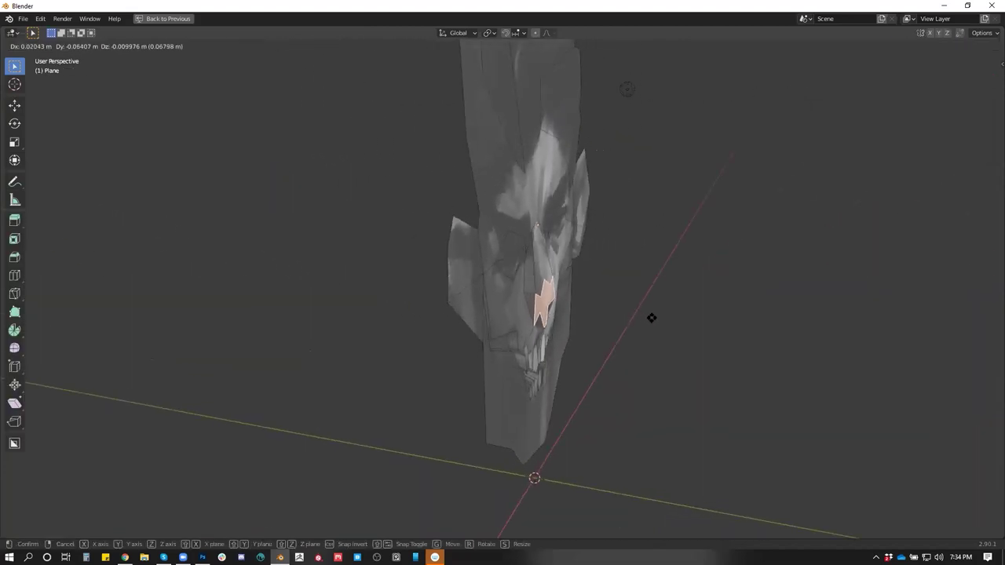
key("y")
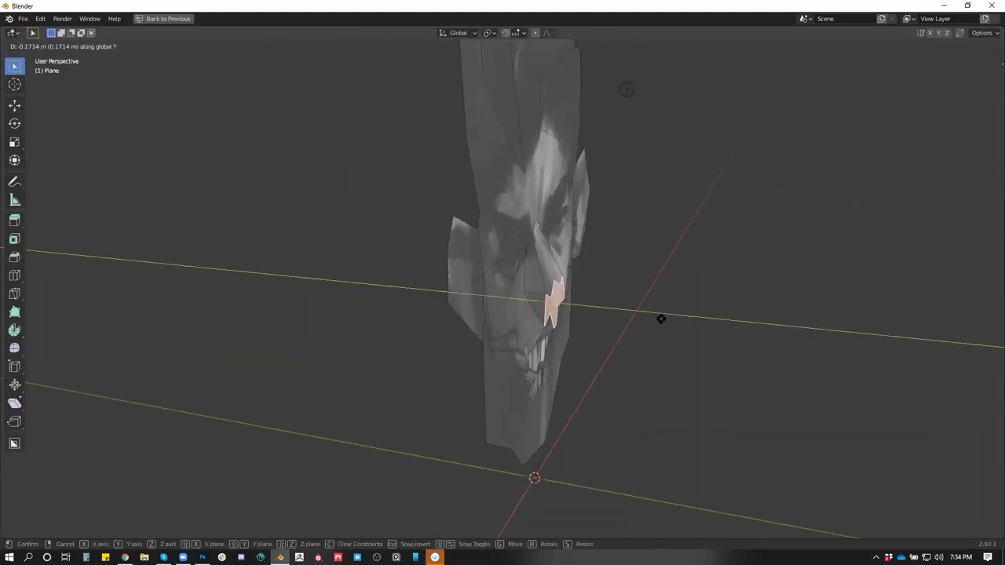
left_click(663, 319)
Select all the nose faces, extrude them outward and move them into place
left_click_drag(632, 306, 532, 283)
left_click(486, 247, "shift")
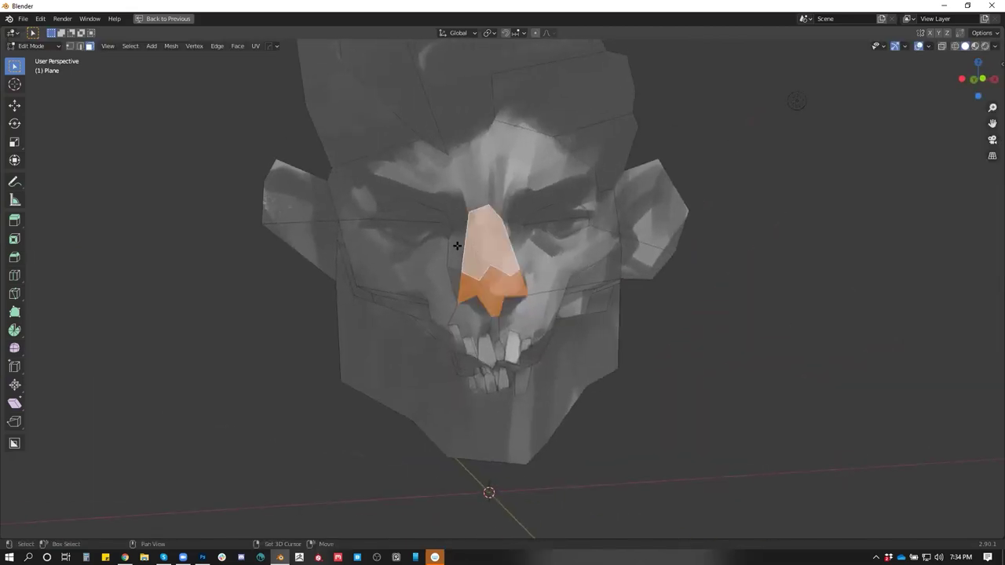
left_click(456, 276, "shift")
left_click_drag(510, 310, 623, 316)
key("e")
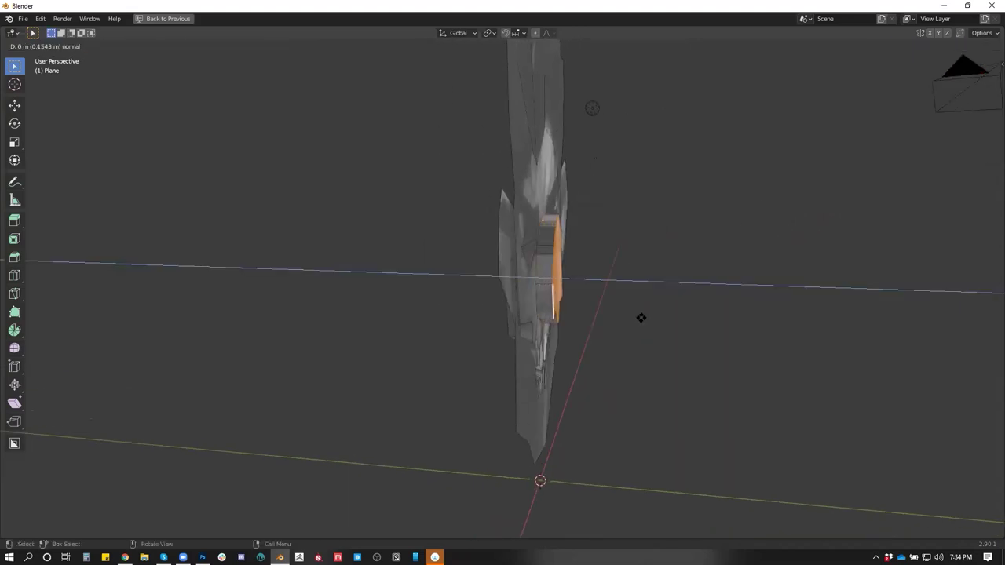
left_click(648, 318)
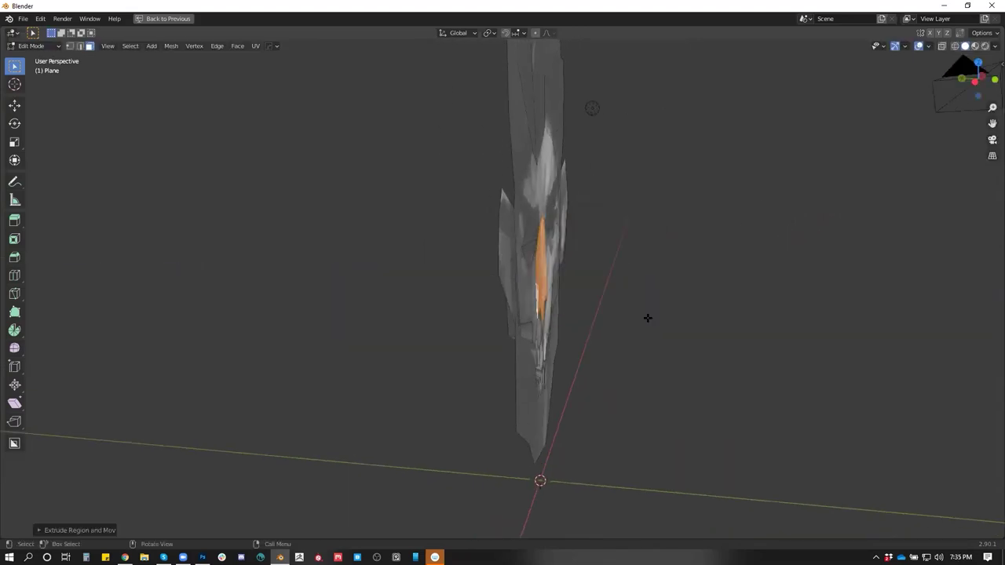
key("g")
left_click(628, 308)
left_click_drag(610, 298, 551, 292)
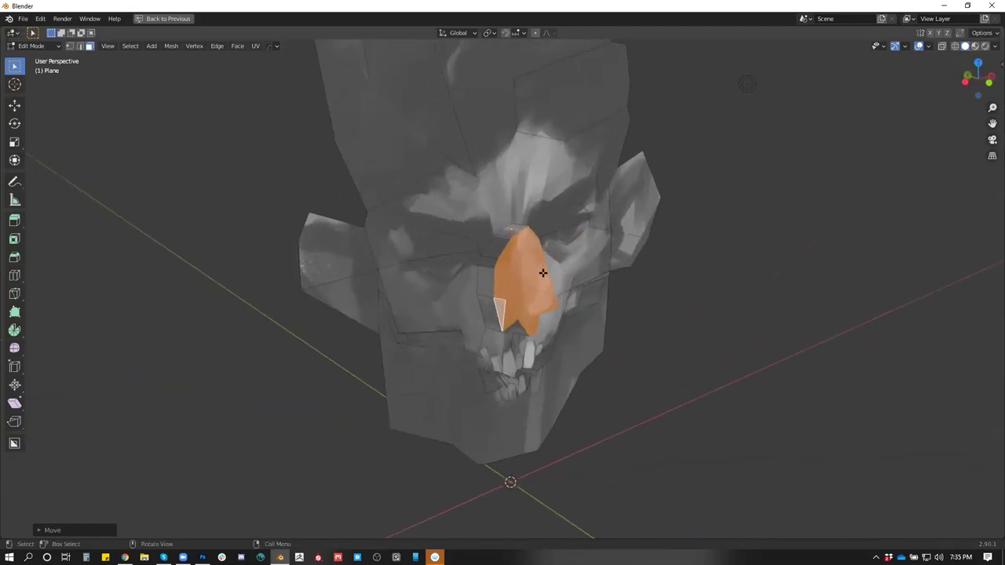
Select a vertex beside the nose and begin sliding it along its edge
key("1")
left_click(509, 233)
key("shift+v")
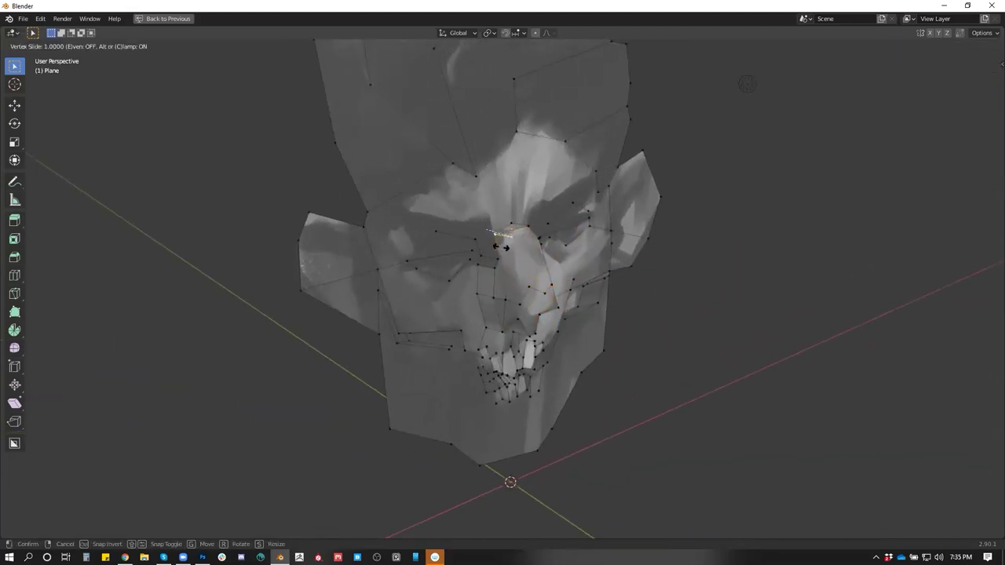
Slide four nose vertices along their edges to match the painted nose
left_click(500, 247)
key("shift+v")
left_click(503, 224)
left_click_drag(538, 240, 518, 250)
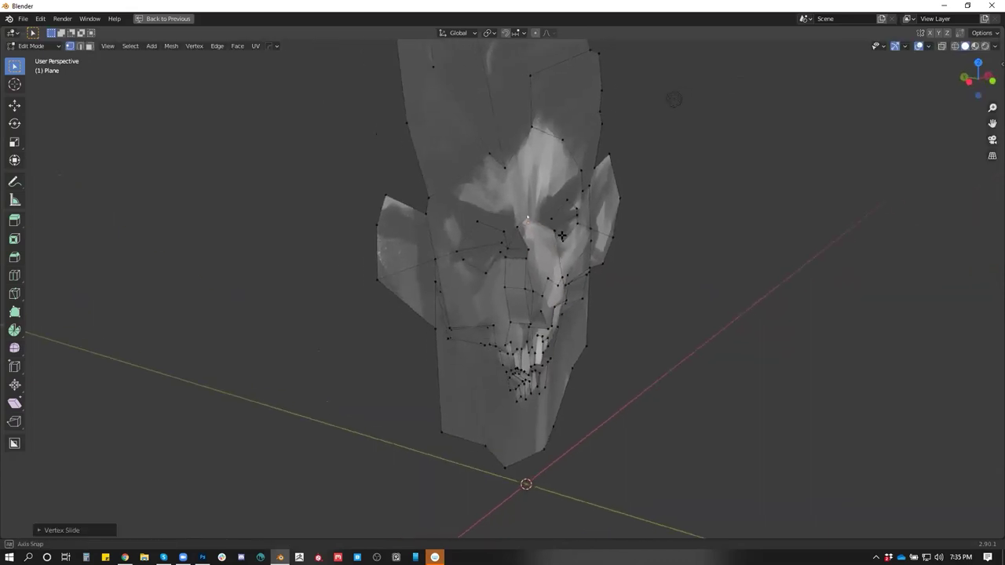
key("shift+v")
left_click(509, 250)
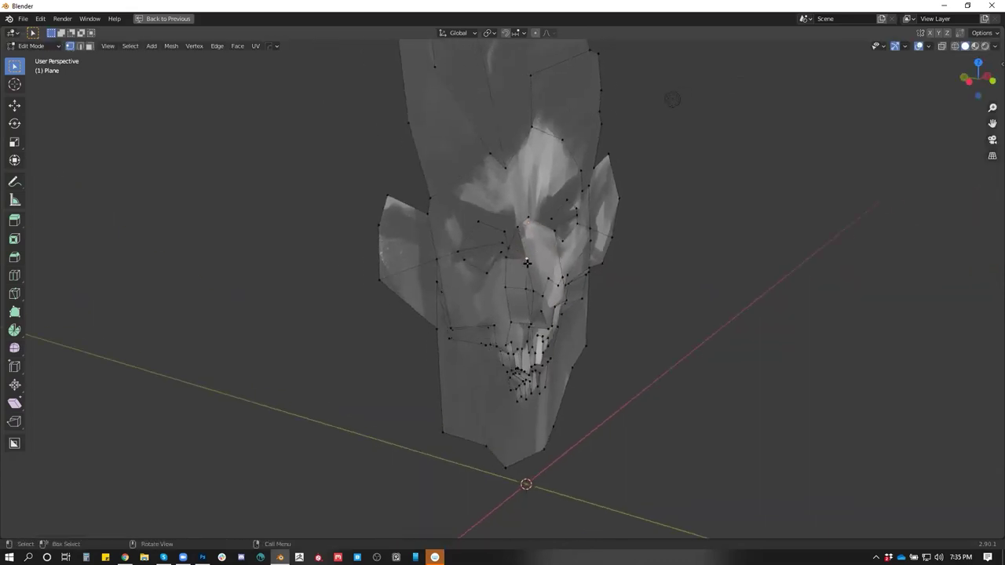
key("shift+v")
left_click(511, 259)
left_click_drag(511, 263, 521, 260)
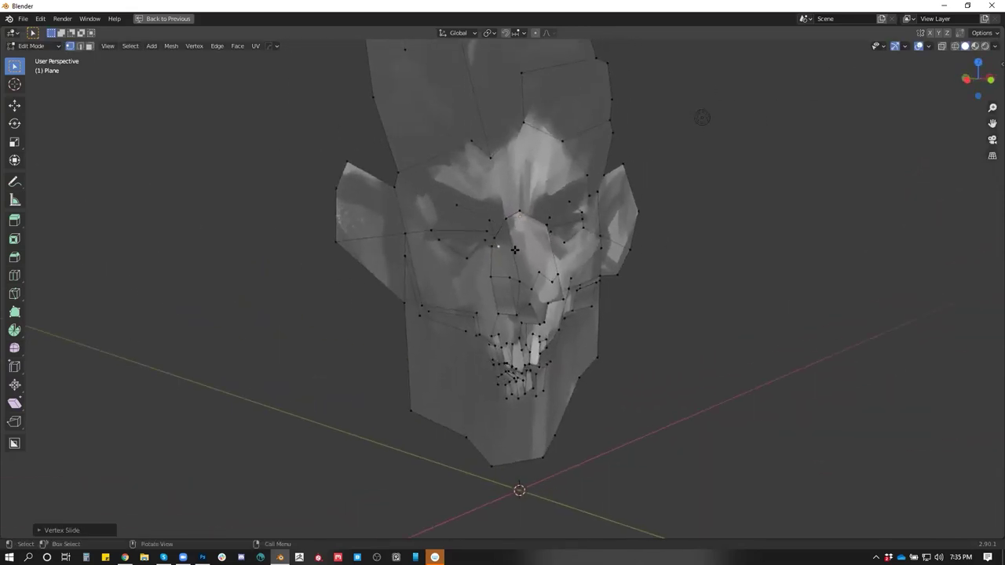
Subdivide the selected nose edge, then move and slide the new vertex into place
key("2")
right_click(514, 246)
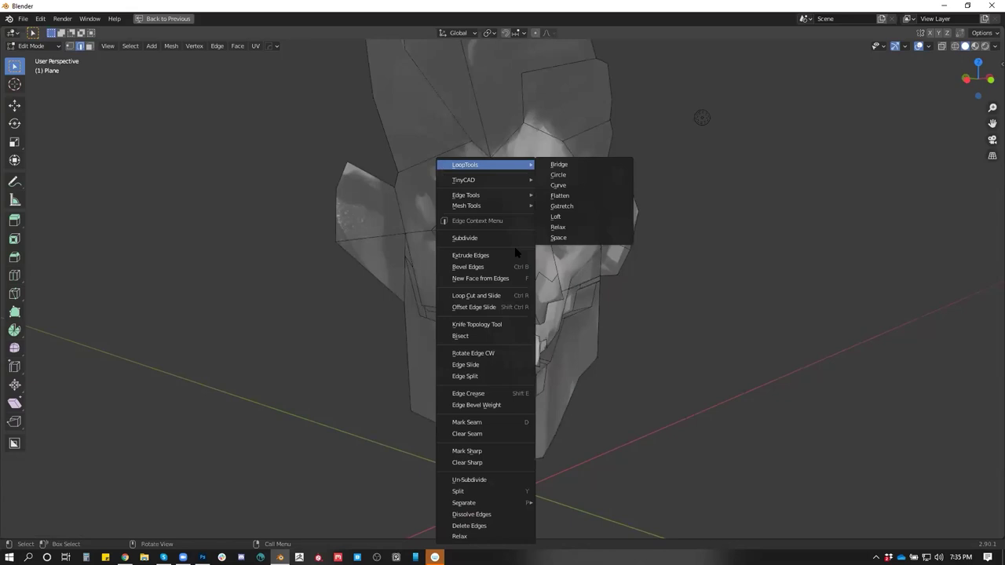
left_click(471, 238)
key("1")
left_click_drag(562, 269, 500, 253)
key("g")
left_click(584, 259)
scroll(439, 262, "up", 2)
key("g")
key("g")
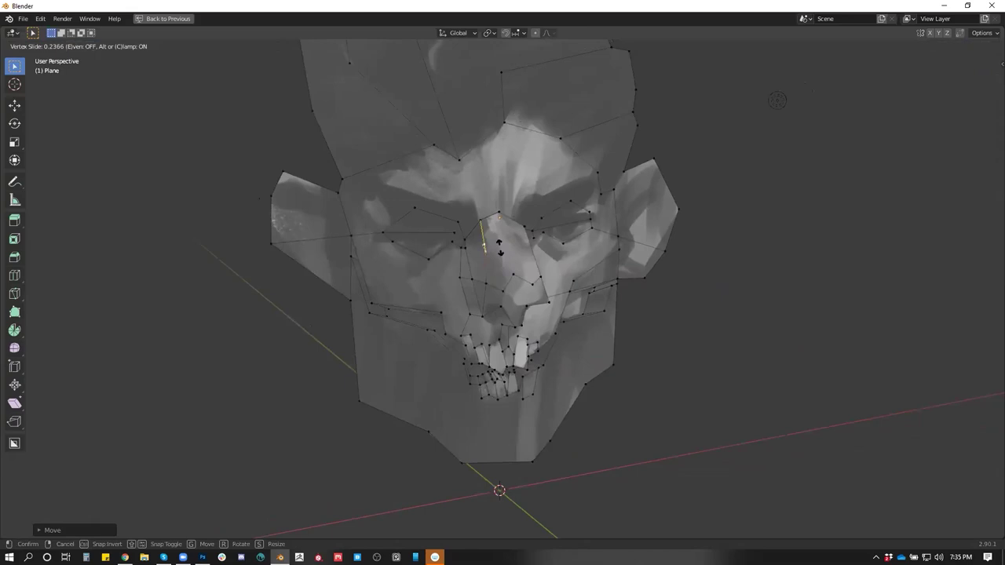
left_click(498, 251)
Cut a new edge near the eye with the Knife tool
key("2")
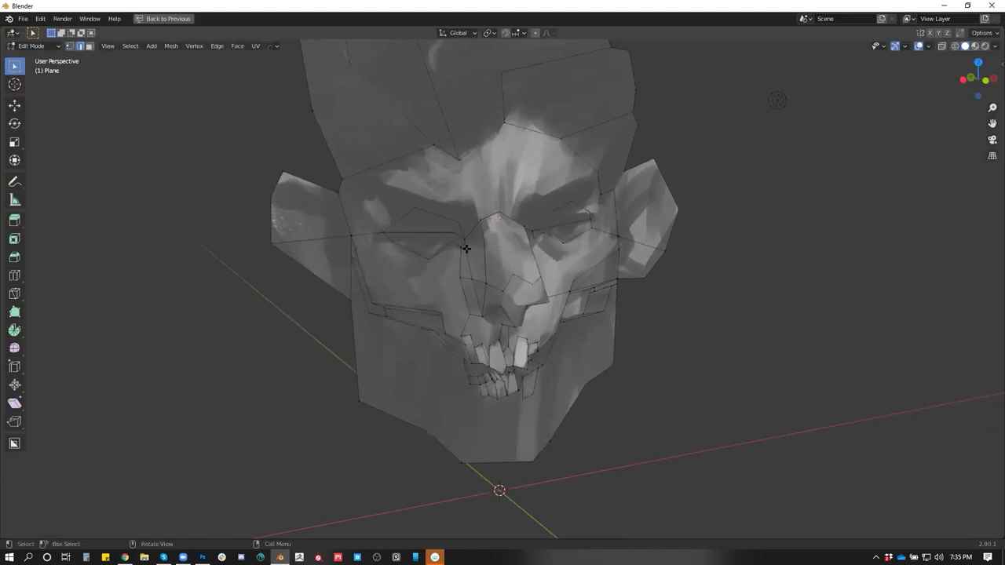
key("1")
key("Tab")
key("Tab")
left_click_drag(502, 272, 522, 273)
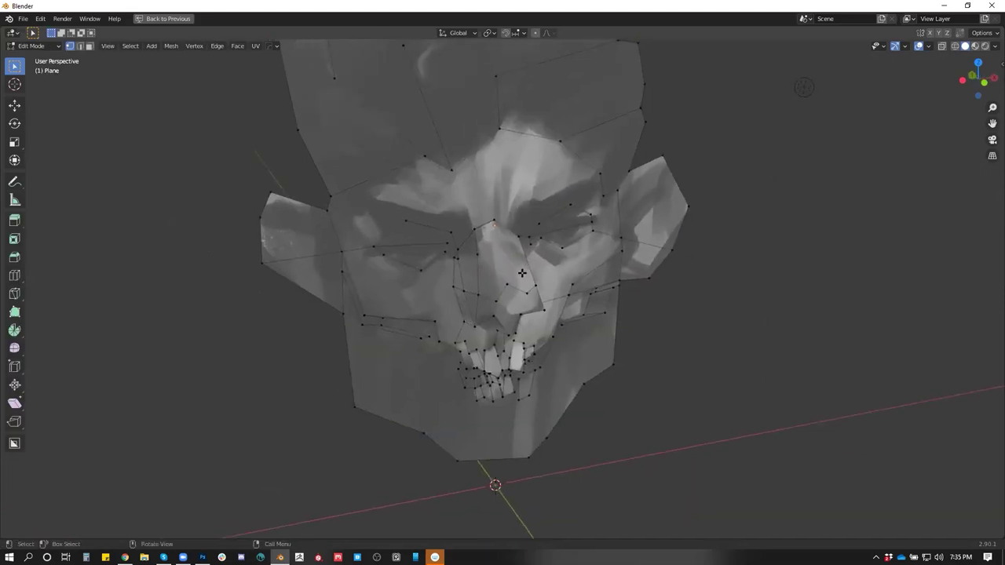
scroll(522, 272, "up", 1)
key("k")
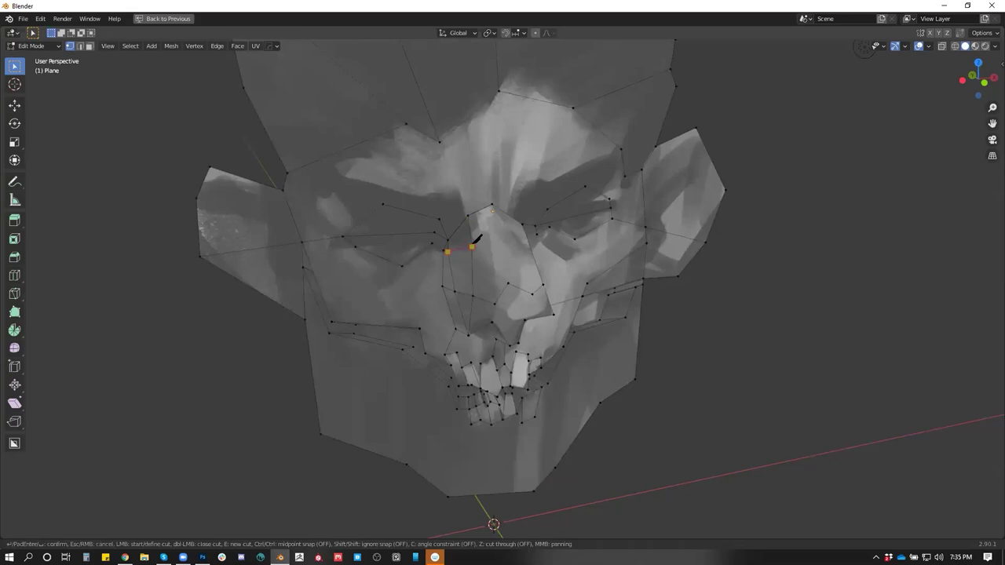
mouse_move(477, 239)
left_mouse_down()
mouse_move(476, 204)
mouse_move(440, 233)
mouse_move(469, 227)
mouse_move(488, 208)
mouse_move(396, 240)
mouse_move(428, 235)
mouse_move(449, 255)
mouse_move(411, 231)
mouse_move(589, 221)
left_mouse_up()
key("Return")
Slide the new cut's vertices along their edges to follow the brow
key("shift+v")
left_click(431, 234)
key("g")
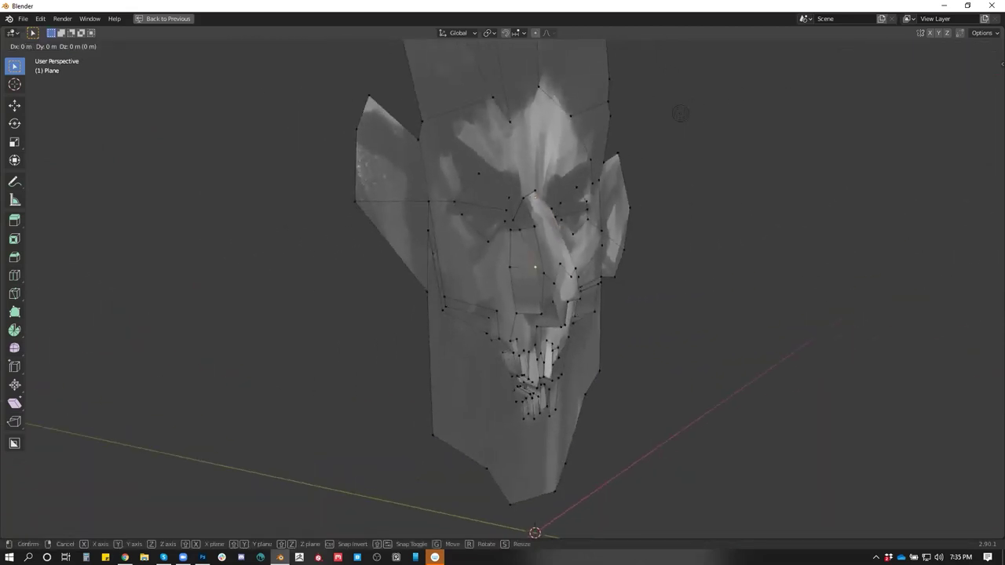
key("g")
key("g")
key("g")
left_click(508, 226)
Knife-cut a new edge from the nose up to the forehead edge
left_click_drag(537, 307, 518, 289)
key("2")
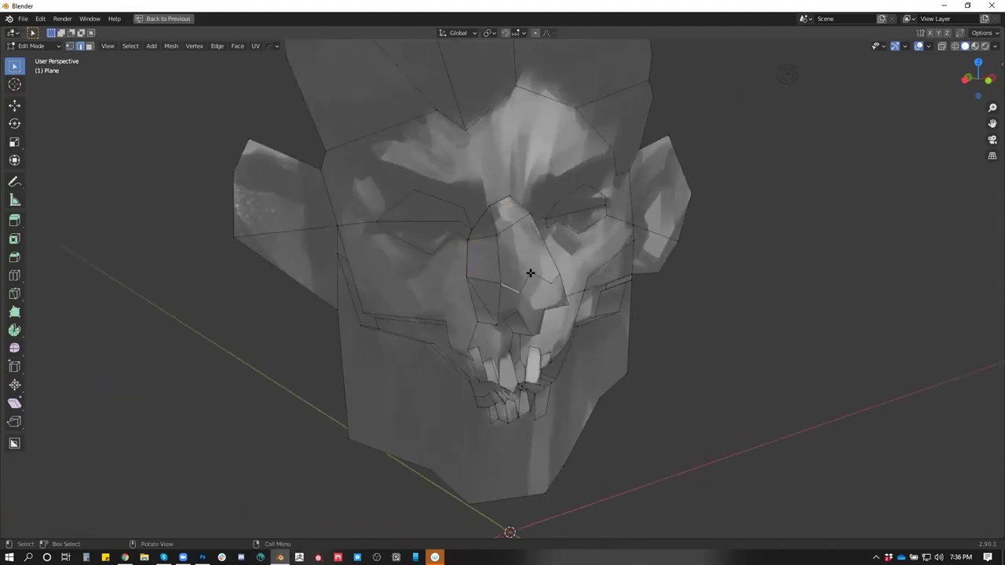
left_click_drag(530, 272, 484, 292)
key("1")
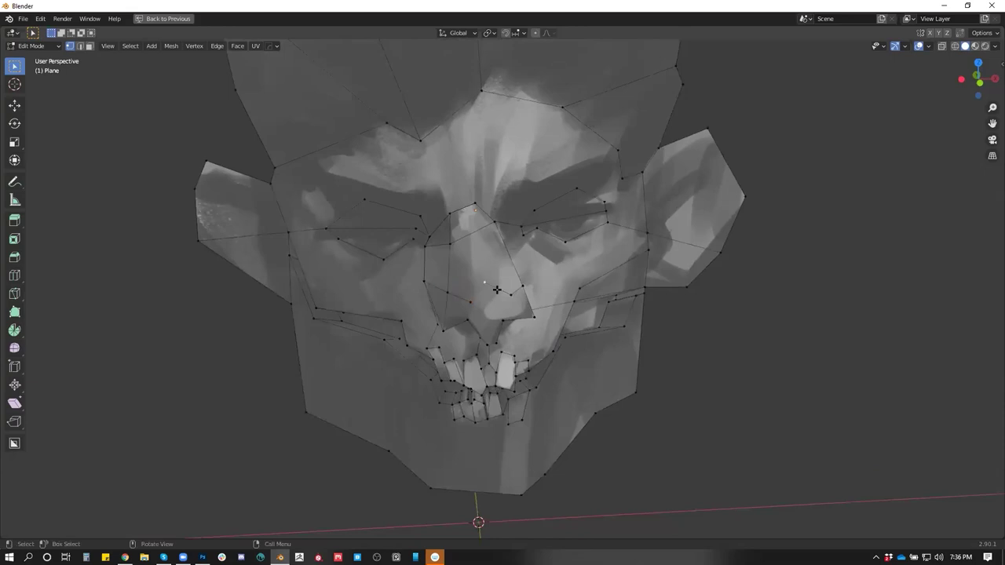
key("k")
left_click(483, 282)
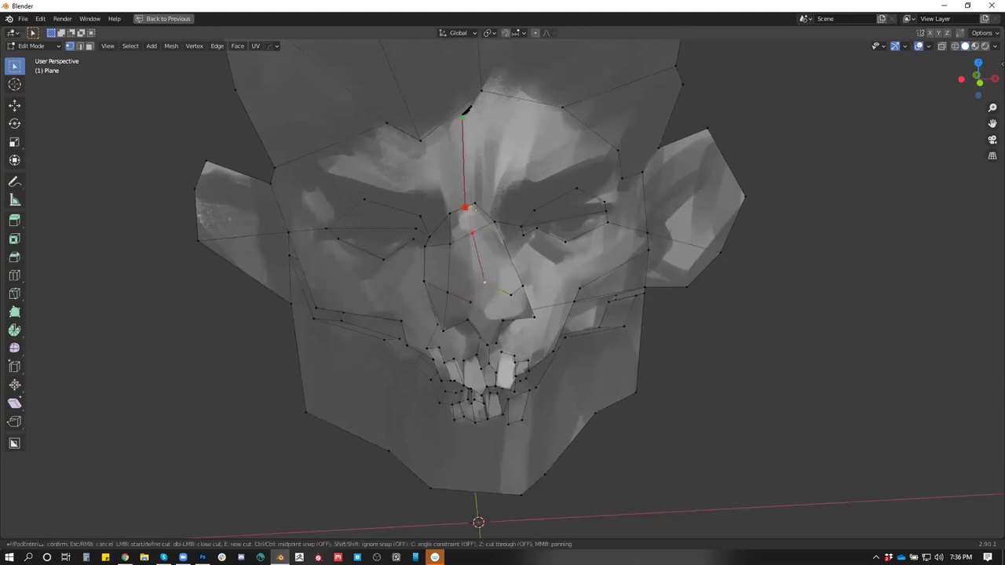
left_click(453, 112)
key("Return")
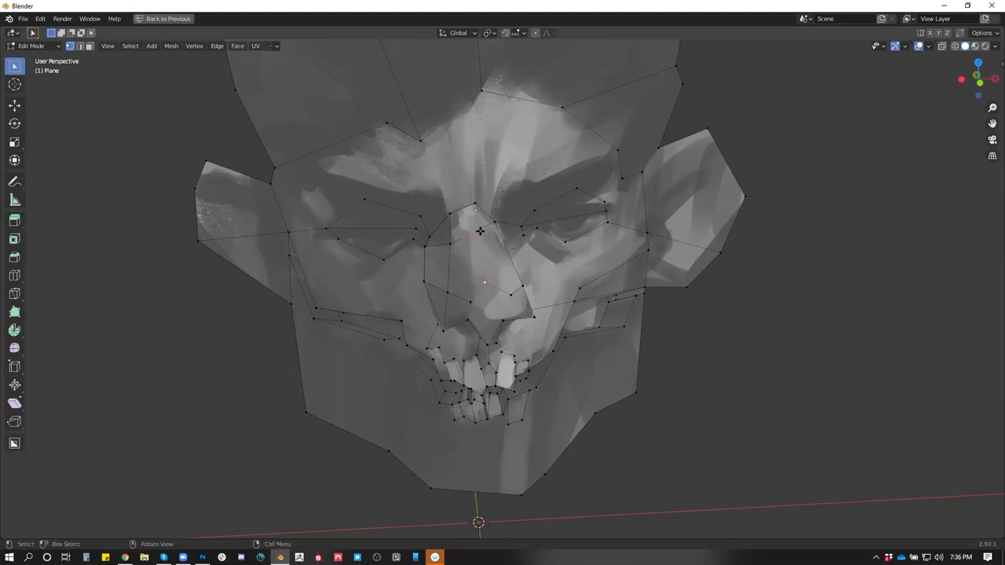
Add two more short knife cuts along the nose bridge
key("k")
left_click(472, 231)
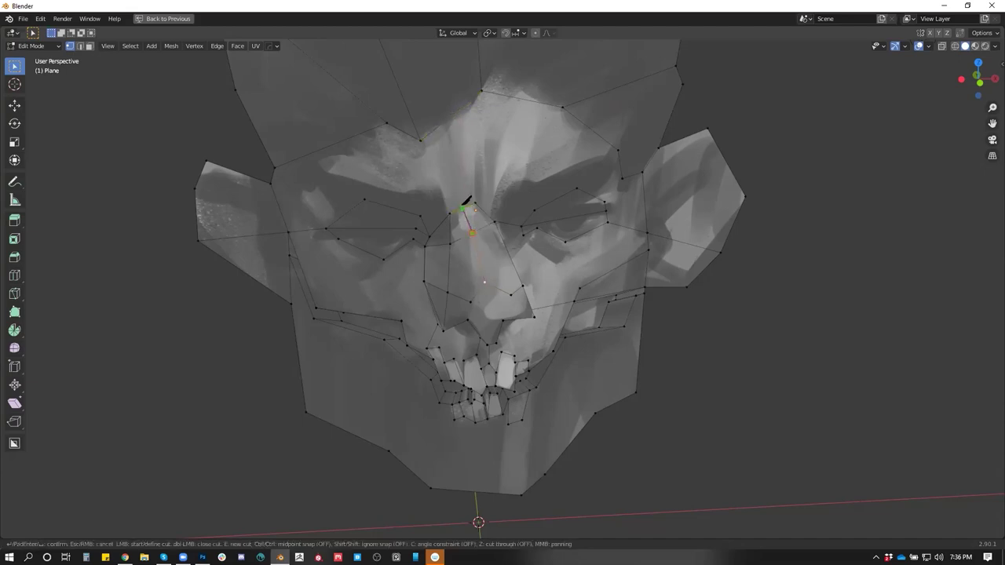
left_click(463, 208)
key("Return")
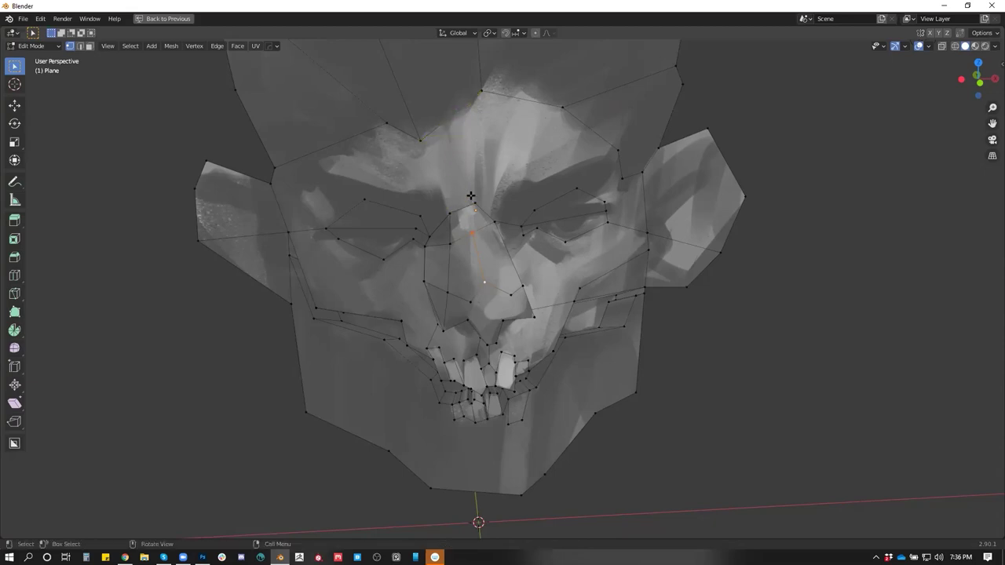
key("k")
left_click(472, 231)
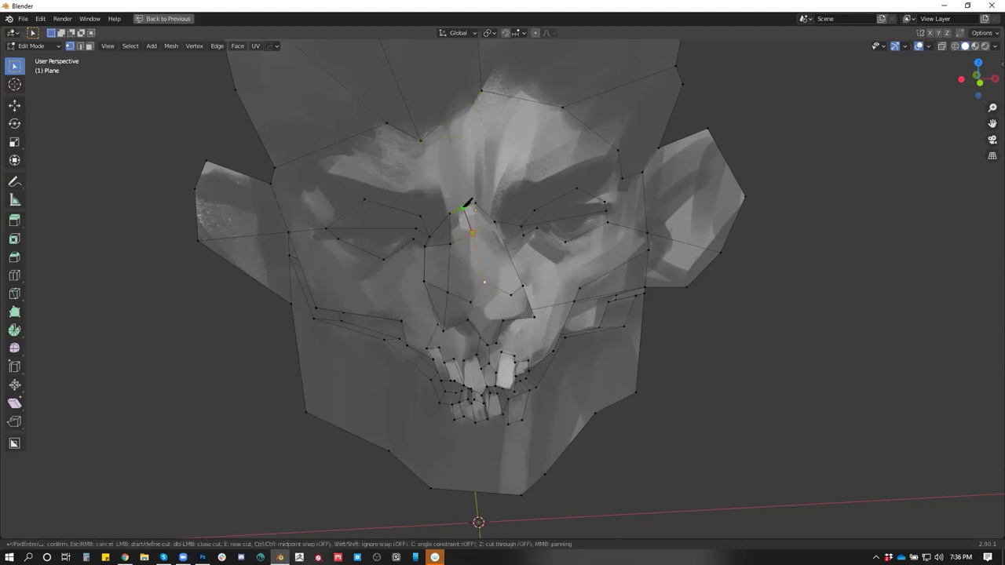
key("Return")
Select the edge at the top of the nose bridge and move it into place
scroll(479, 215, "up", 4)
left_click_drag(479, 215, 547, 275)
key("Tab")
key("Tab")
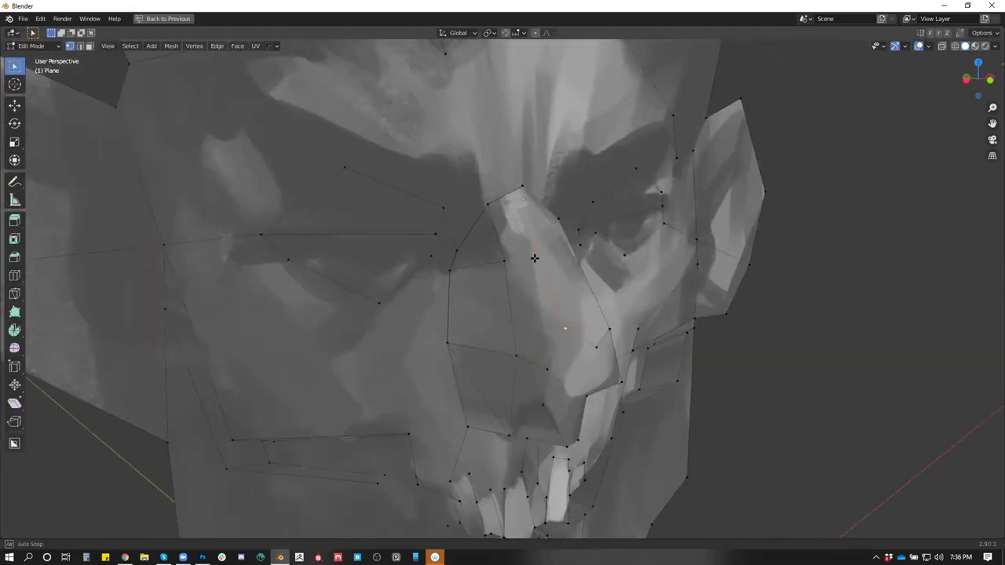
scroll(534, 260, "up", 2)
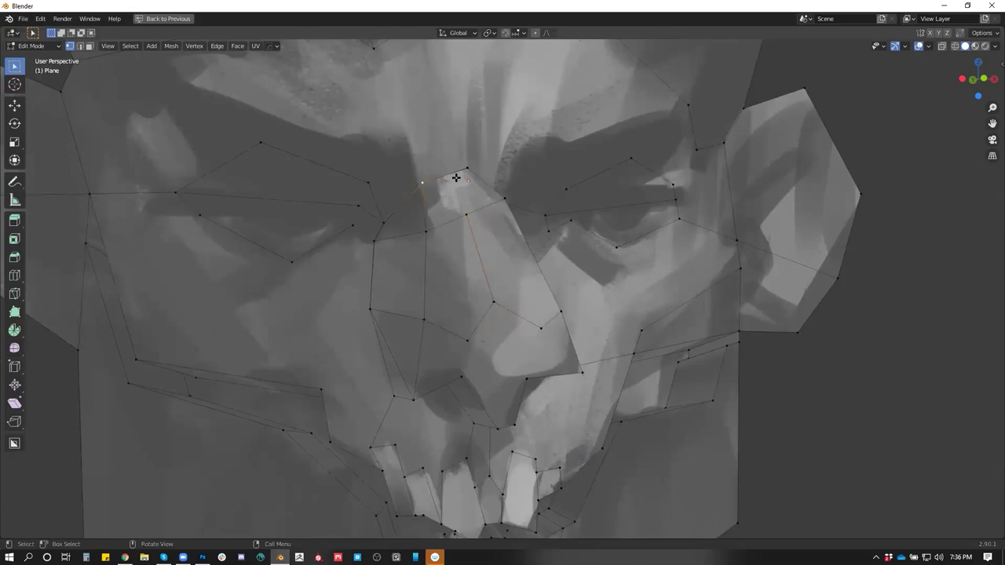
key("2")
left_click(454, 174)
key("g")
left_click(460, 194)
left_click_drag(460, 193, 518, 267)
key("1")
scroll(488, 229, "down", 5)
Merge the whole head mesh by distance, removing 5 duplicate vertices
key("a")
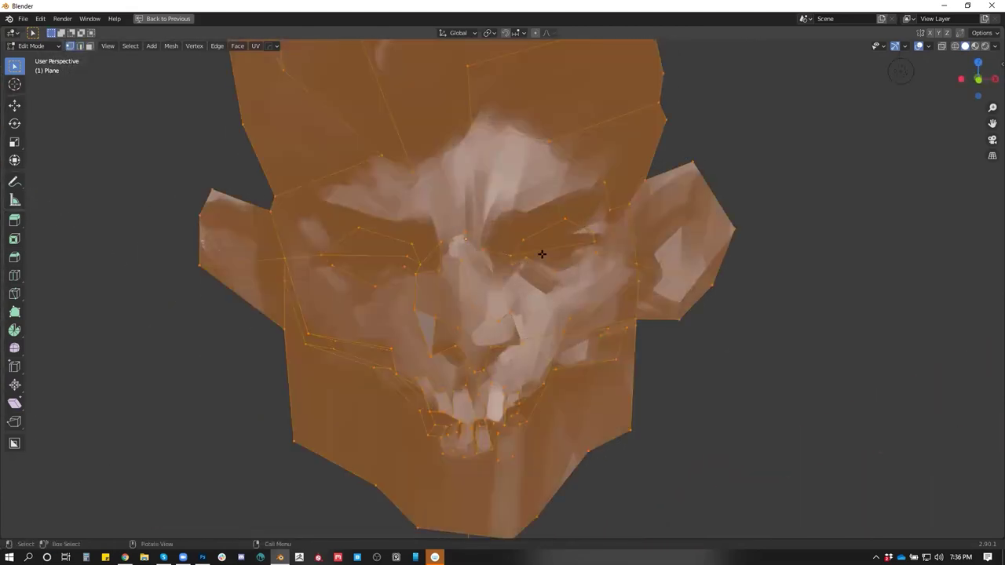
key("m")
left_click(532, 292)
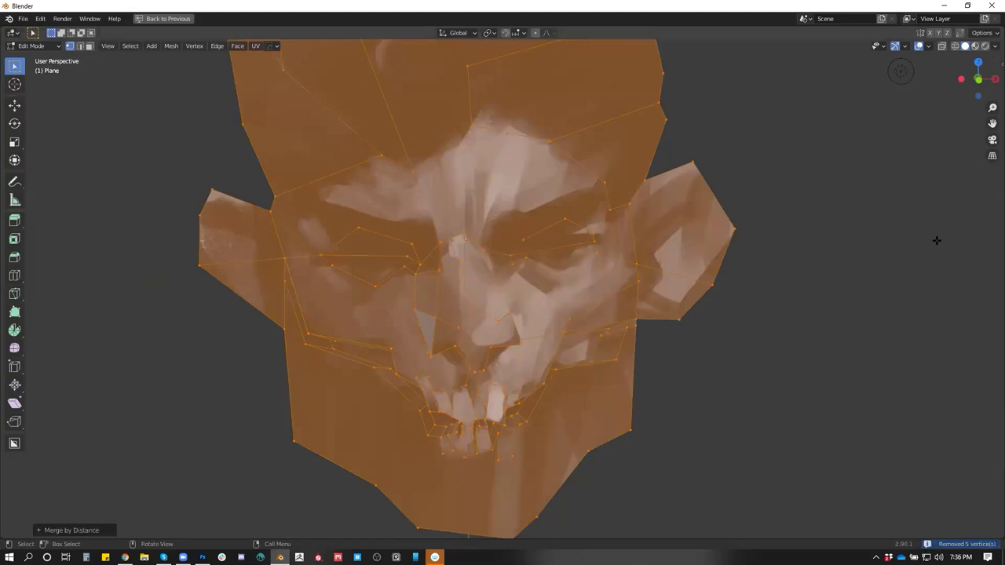
Enable Auto Merge under the sidebar's Tool options, then hide the sidebar
left_click(994, 63)
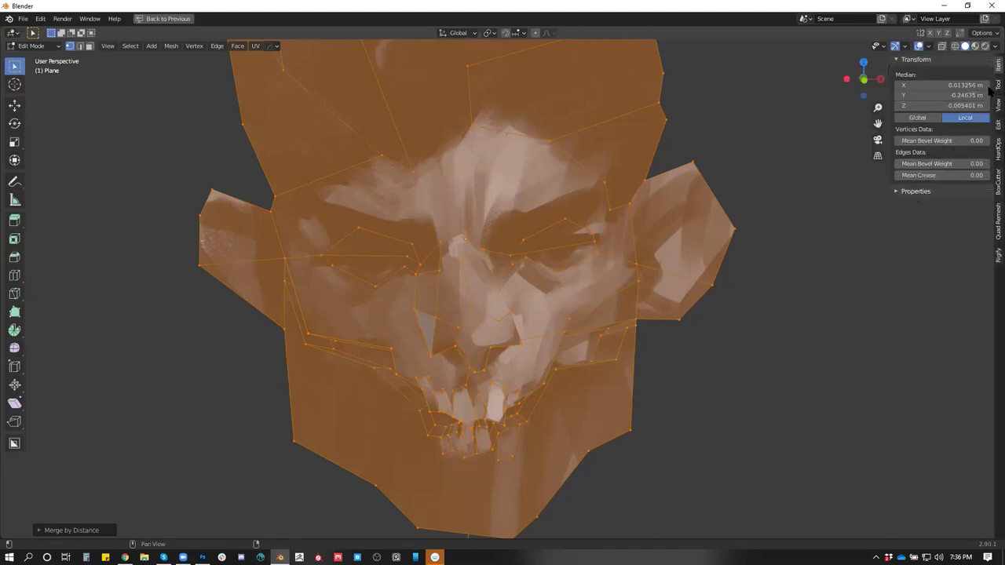
left_click(991, 87)
left_click(900, 109)
left_click(912, 179)
left_click(822, 322)
key("Tab")
key("Tab")
key("n")
key("Tab")
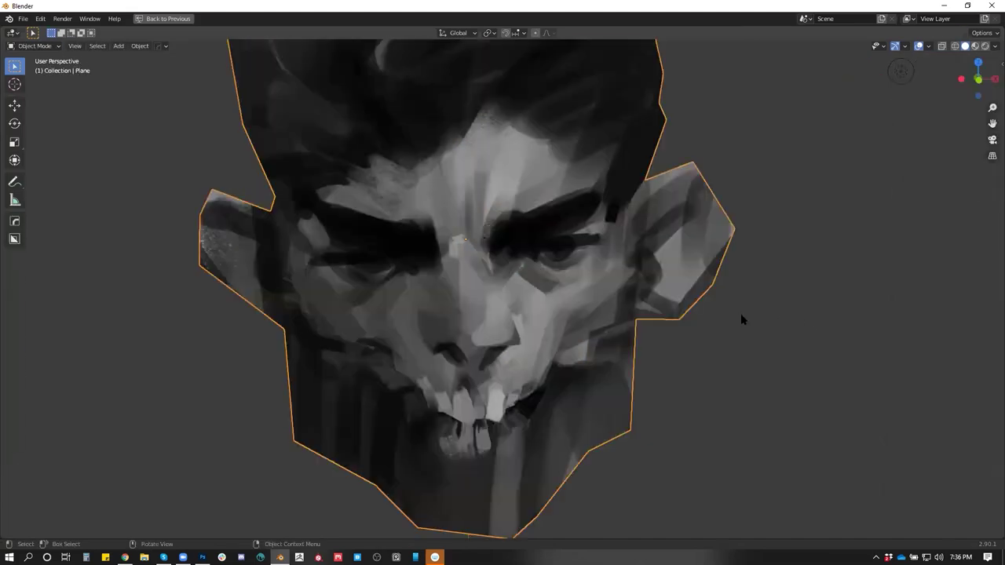
left_click_drag(716, 334, 454, 295)
key("Tab")
scroll(454, 296, "up", 2)
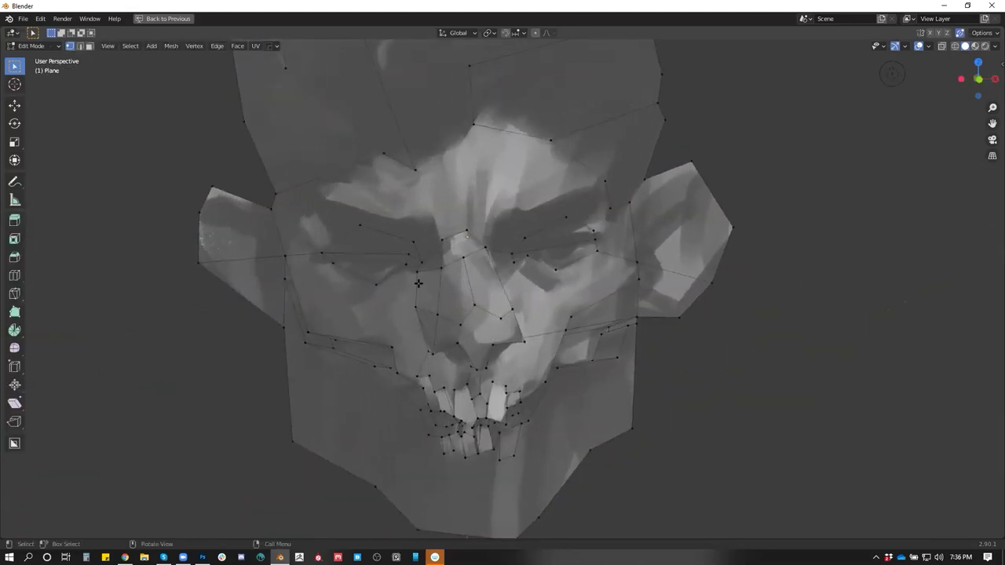
Extrude and scale the face over the first eye
key("3")
left_click(373, 243)
left_click(382, 203, "alt")
scroll(407, 230, "down", 3)
left_click_drag(407, 230, 567, 280)
left_click(489, 260)
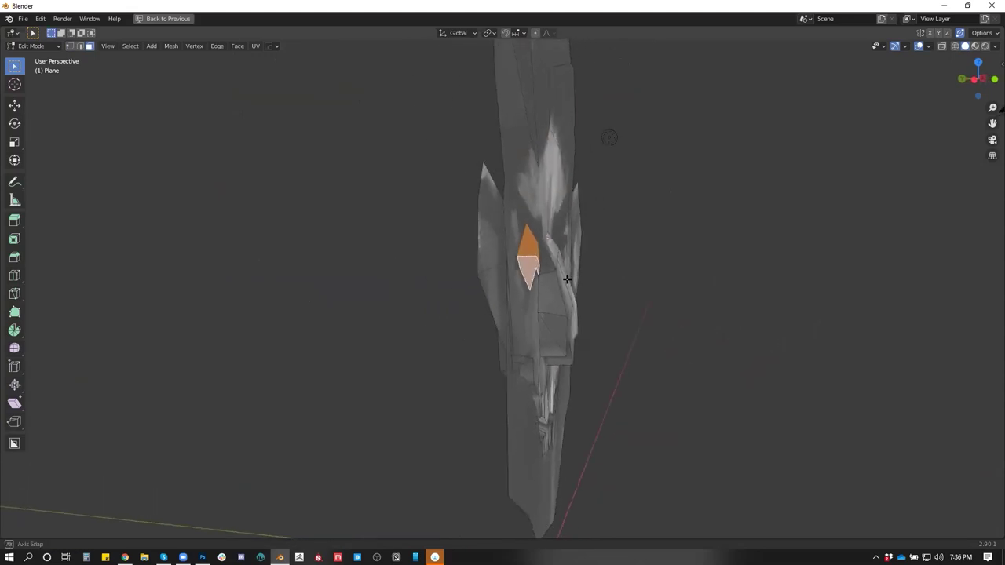
key("e")
left_click(636, 288)
key("s")
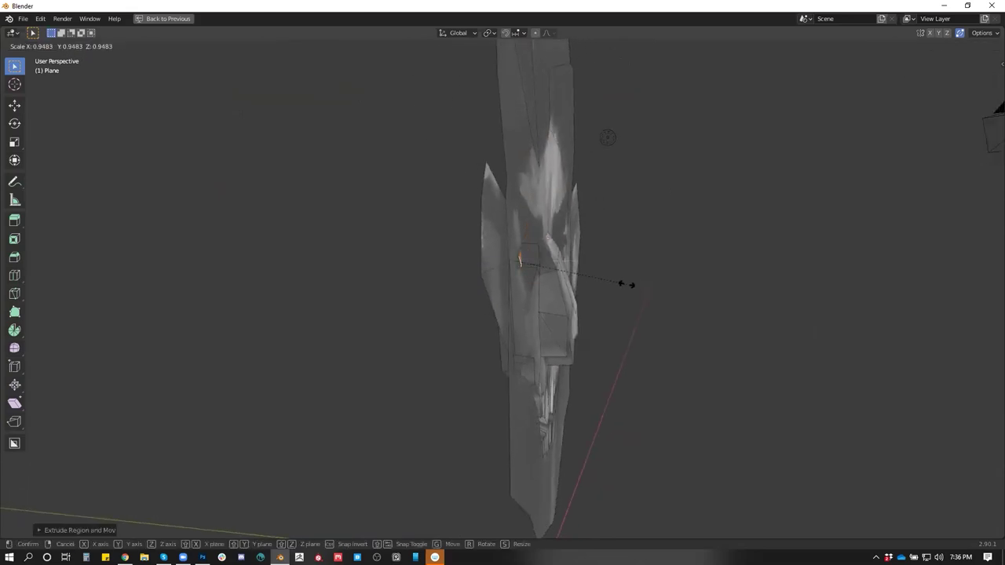
left_click(639, 280)
Select the face over the other eye and extrude it
left_click_drag(640, 279, 569, 237)
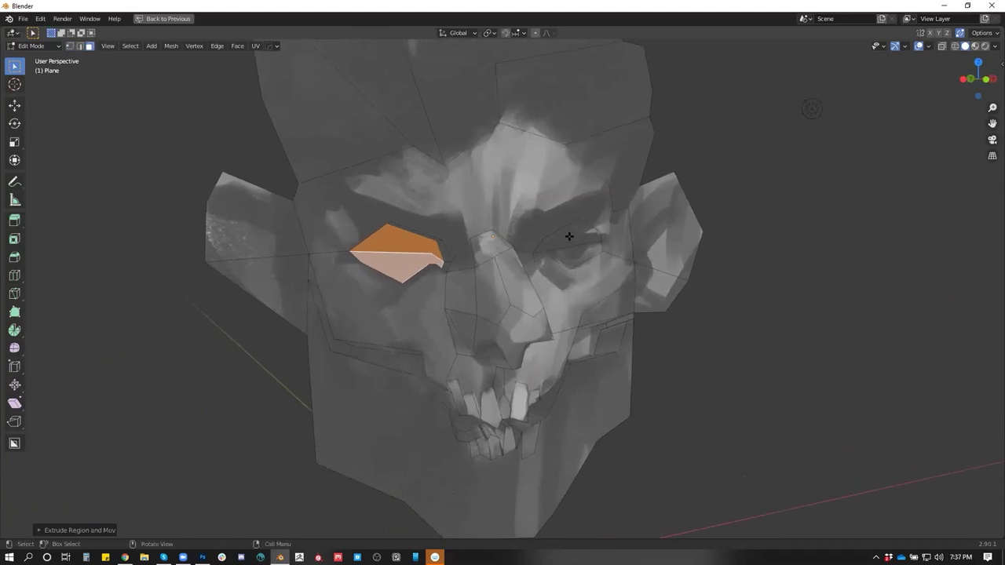
left_click(569, 237)
left_click_drag(623, 280, 599, 278)
key("e")
left_click(527, 285)
scroll(526, 285, "up", 3)
left_click_drag(431, 289, 423, 259)
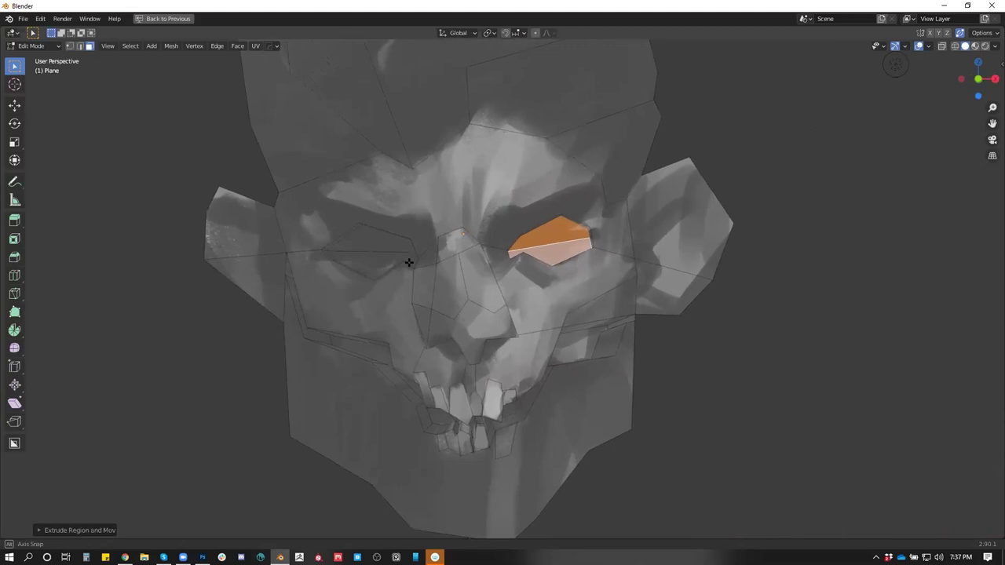
Inspect the textured eyes and slide a brow vertex into a new position
key("Tab")
left_click_drag(483, 267, 549, 331)
key("Tab")
left_click_drag(489, 325, 515, 325)
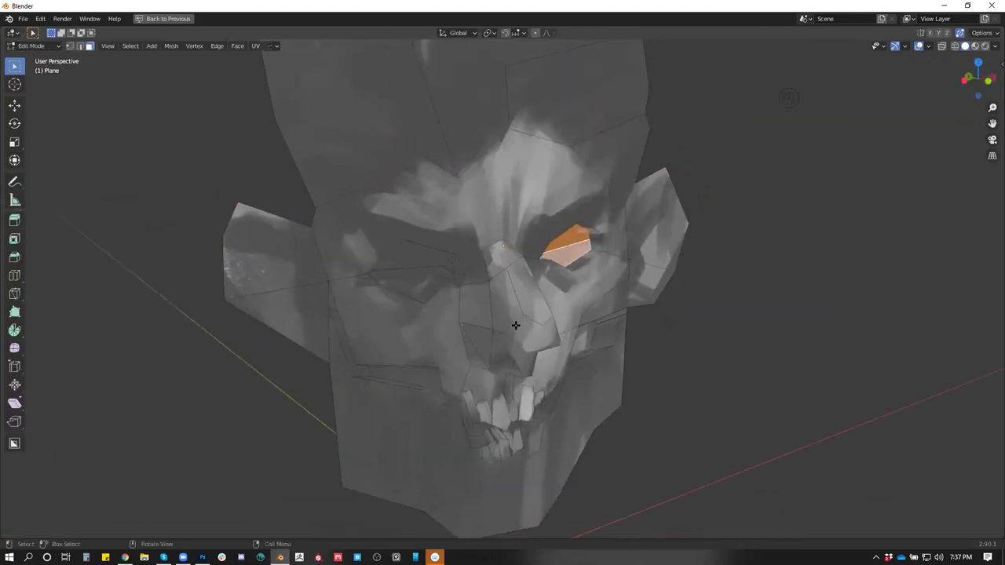
left_click_drag(426, 262, 373, 153)
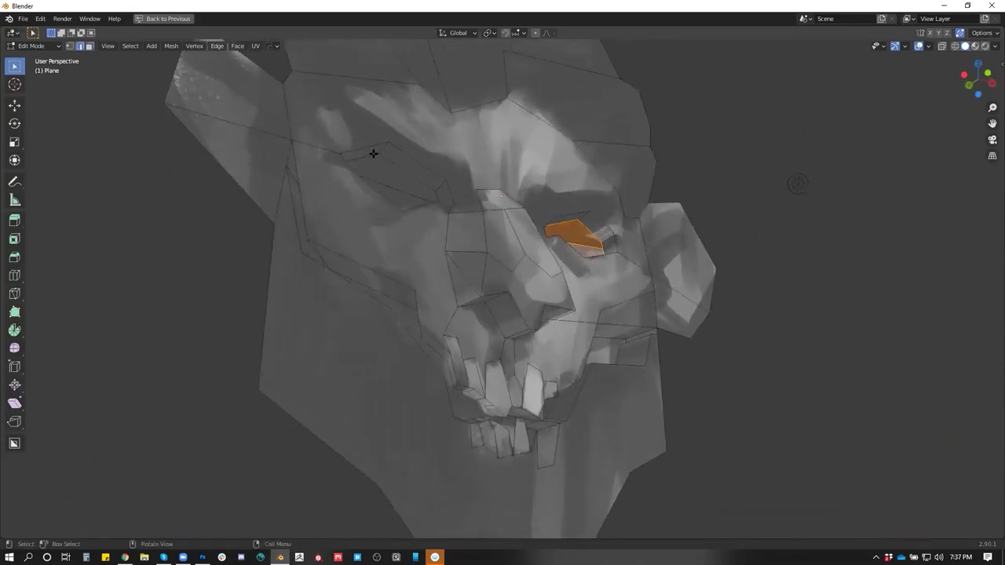
key("g")
key("g")
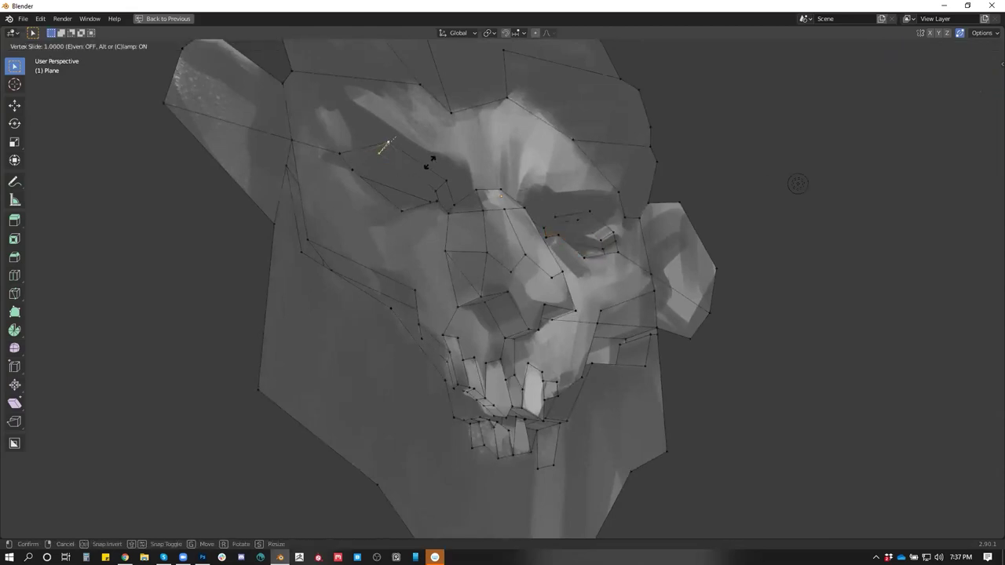
left_click(441, 186)
left_click_drag(409, 168, 409, 358)
key("Tab")
key("Tab")
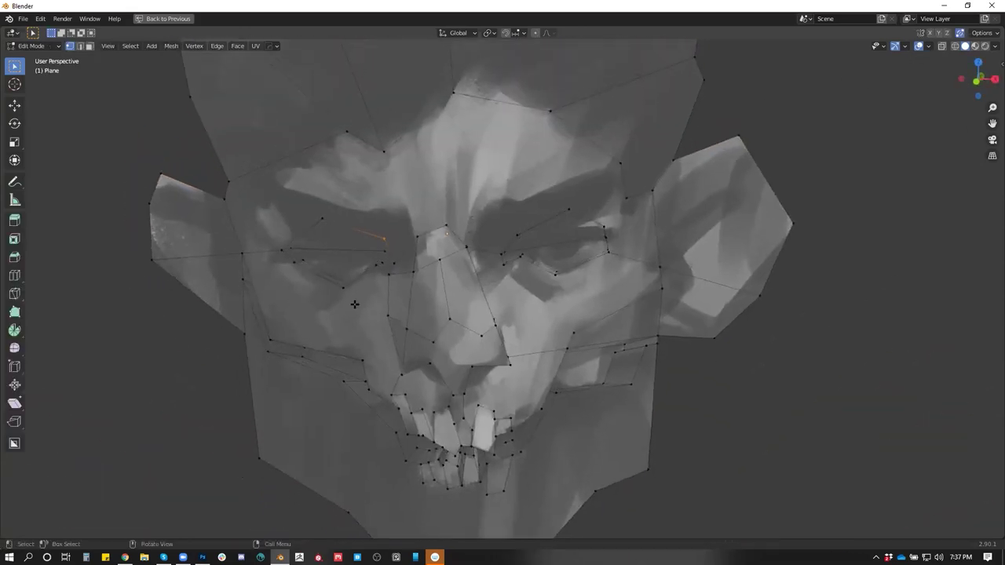
scroll(363, 311, "down", 5)
left_click_drag(477, 333, 484, 353)
key("Tab")
key("ctrl+shift+a")
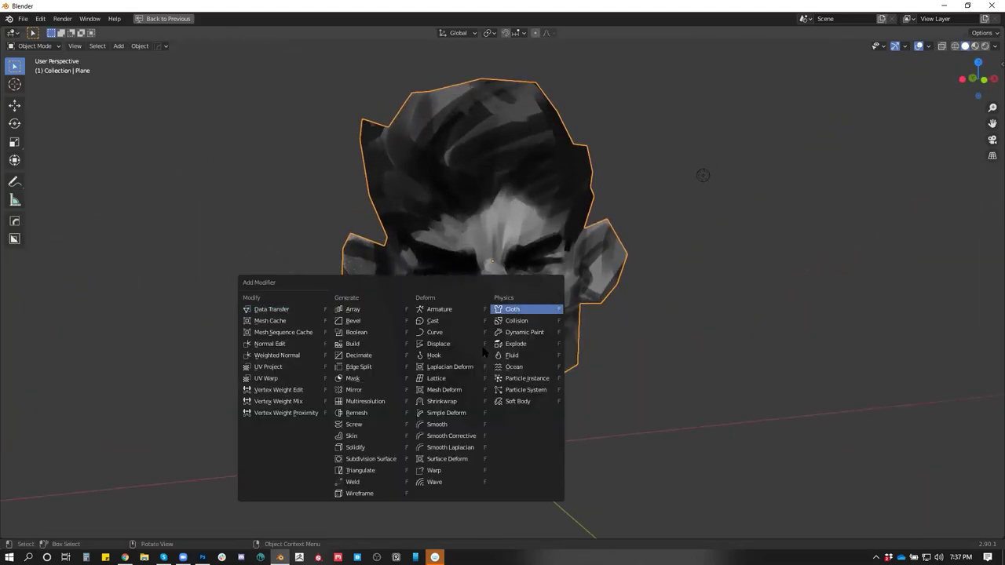
Add a Subdivision modifier set to Simple, viewport level 2, and view in wireframe
left_click(381, 460)
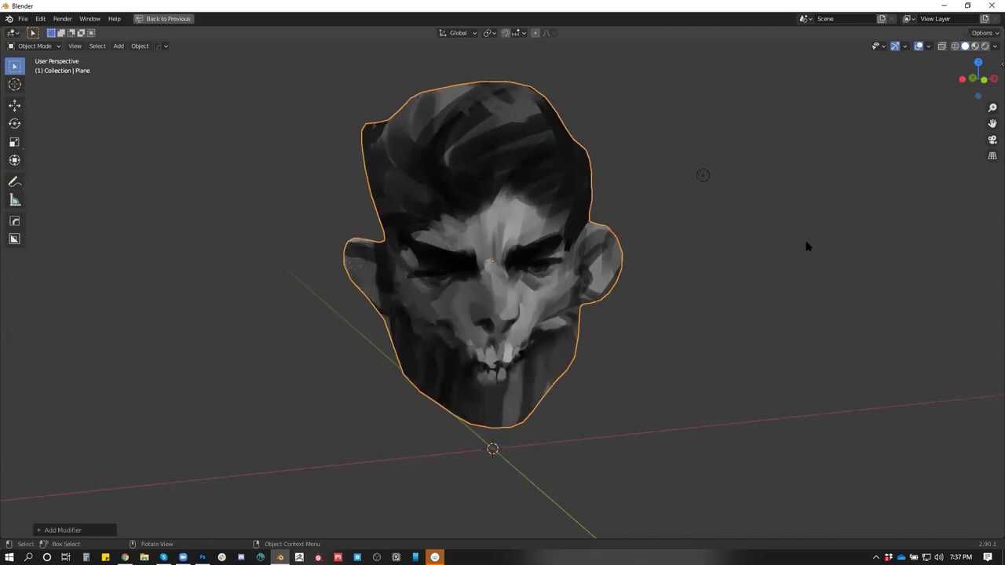
key("ctrl+space")
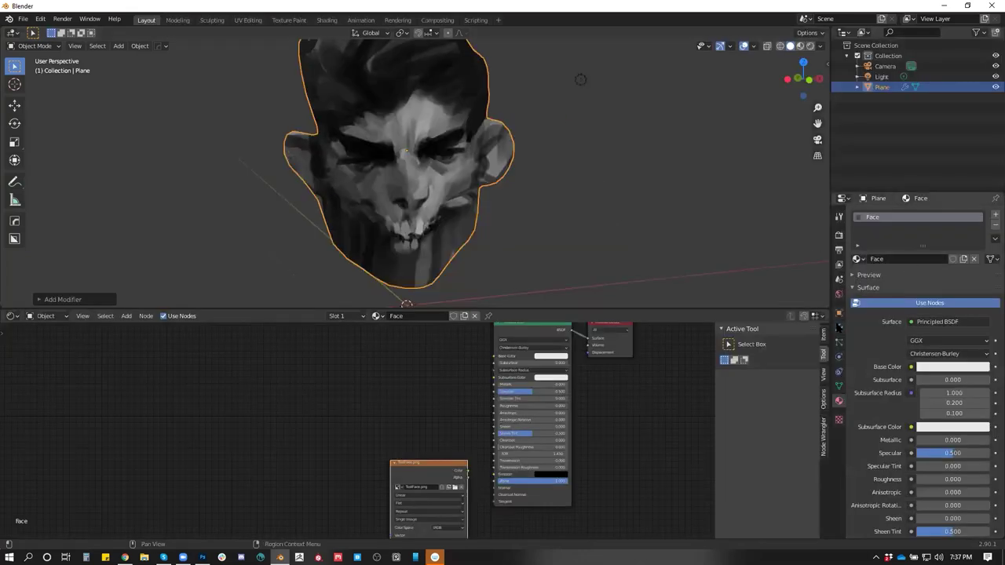
left_click(838, 328)
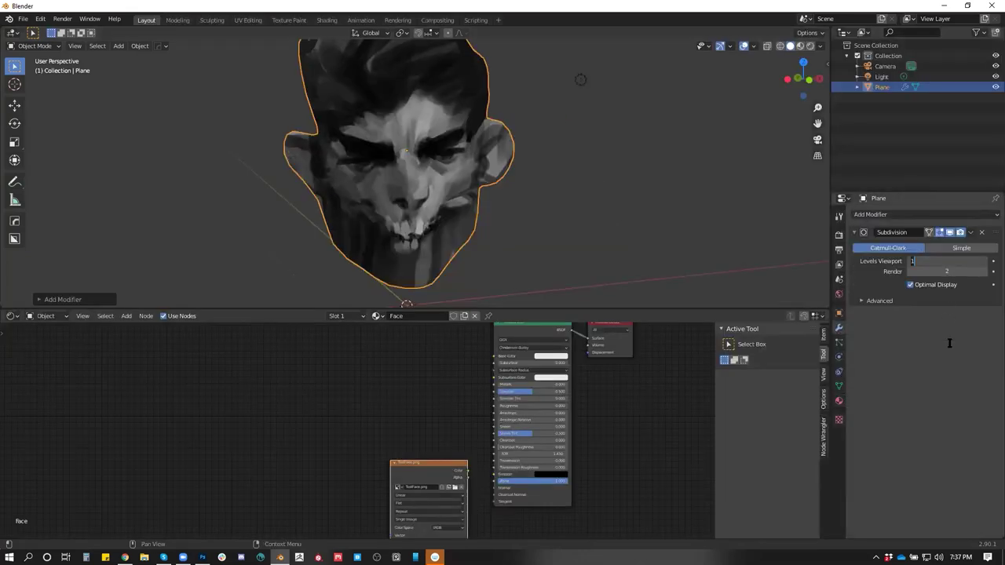
type("2")
key("Return")
left_click(961, 247)
mouse_move(584, 234)
left_mouse_down()
mouse_move(483, 248)
mouse_move(581, 253)
mouse_move(593, 244)
left_mouse_up()
key("shift+z")
key("shift+z")
Check the nose face in Edit Mode, cancelling a move so it stays in place
key("Tab")
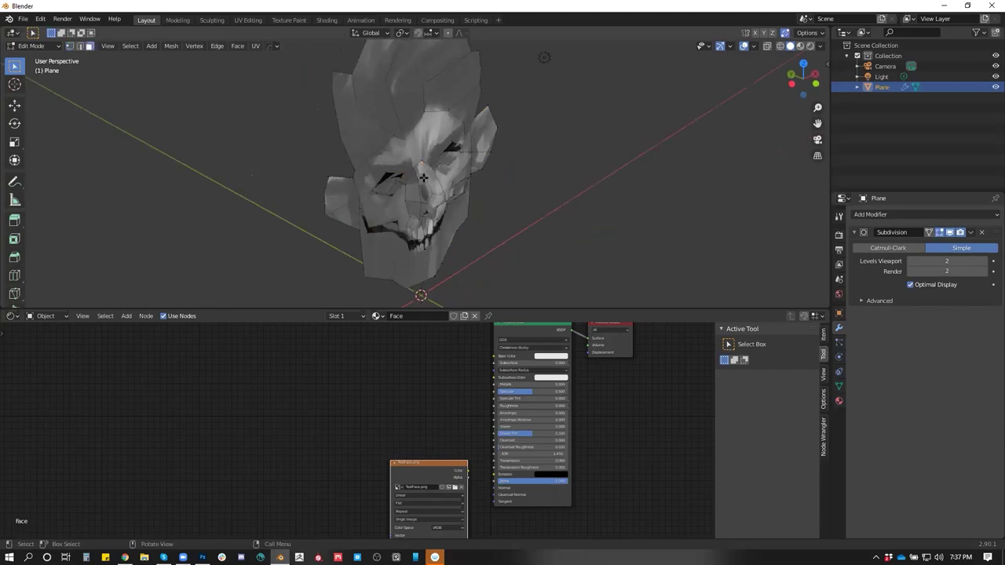
key("g")
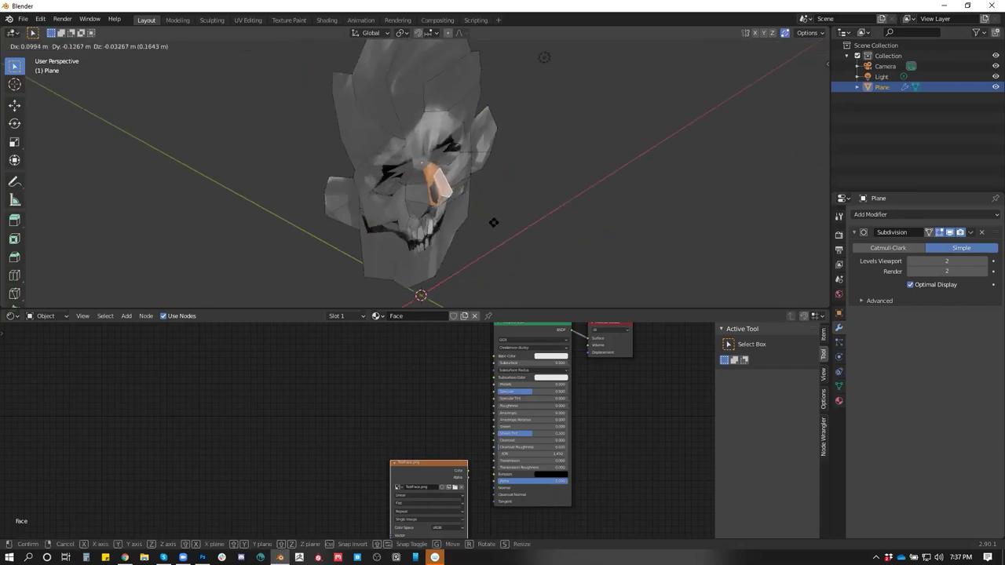
right_click(493, 222)
left_click_drag(627, 228, 621, 205)
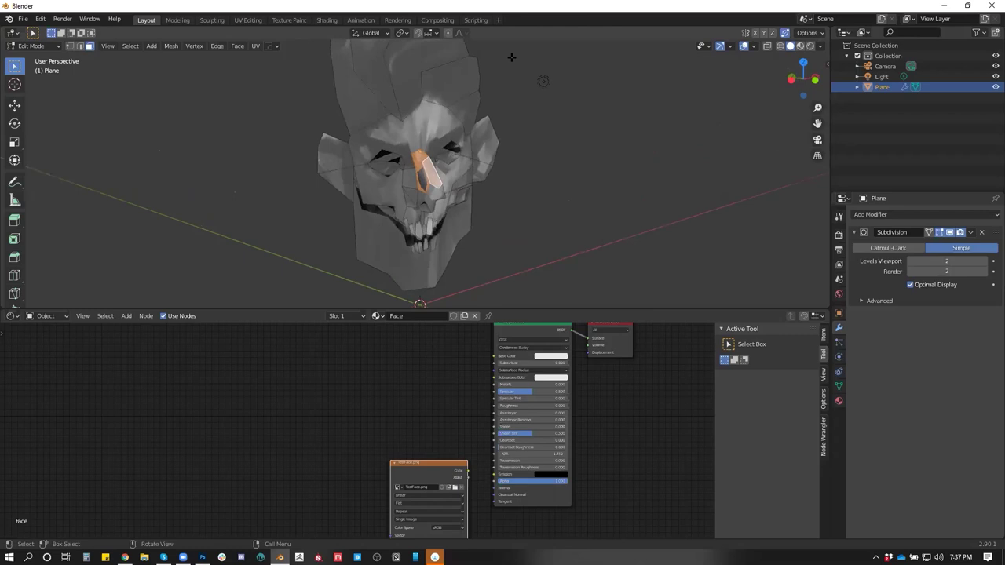
key("Tab")
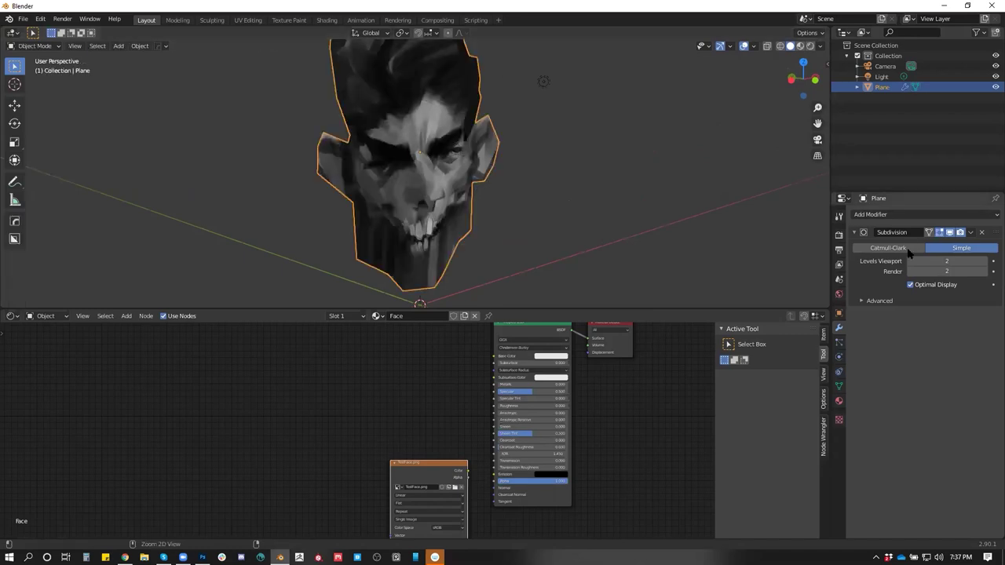
Apply the Simple Subdivision to densify the head and add a second level-2 Subdivision
key("ctrl+a")
key("Tab")
left_click_drag(459, 190, 419, 179)
key("Tab")
key("Tab")
key("Tab")
key("Tab")
key("Tab")
key("ctrl+2")
key("Tab")
key("Tab")
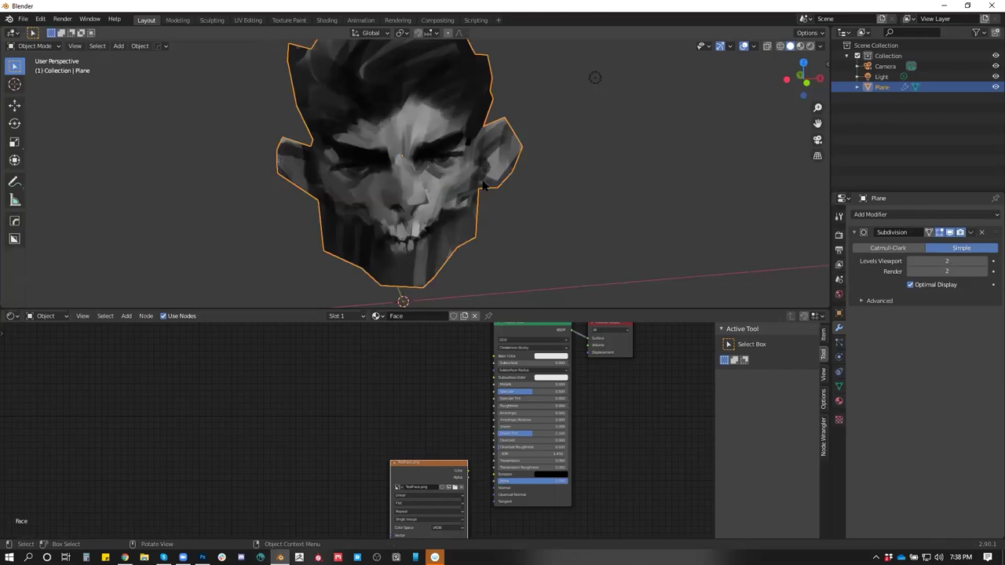
key("ctrl+shift+a")
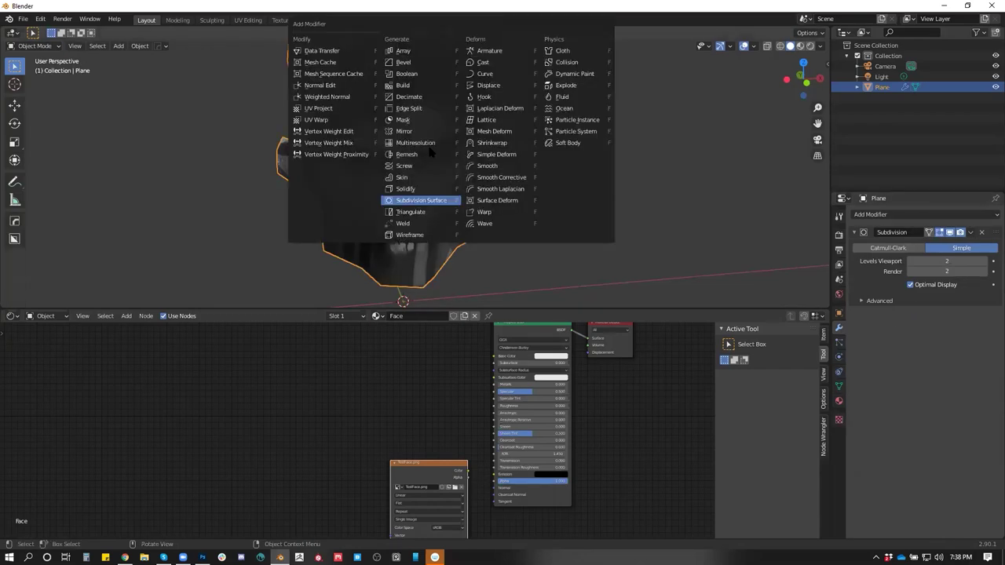
Add a Triangulate modifier above Subdivision and apply both into a dense head mesh
left_click(408, 212)
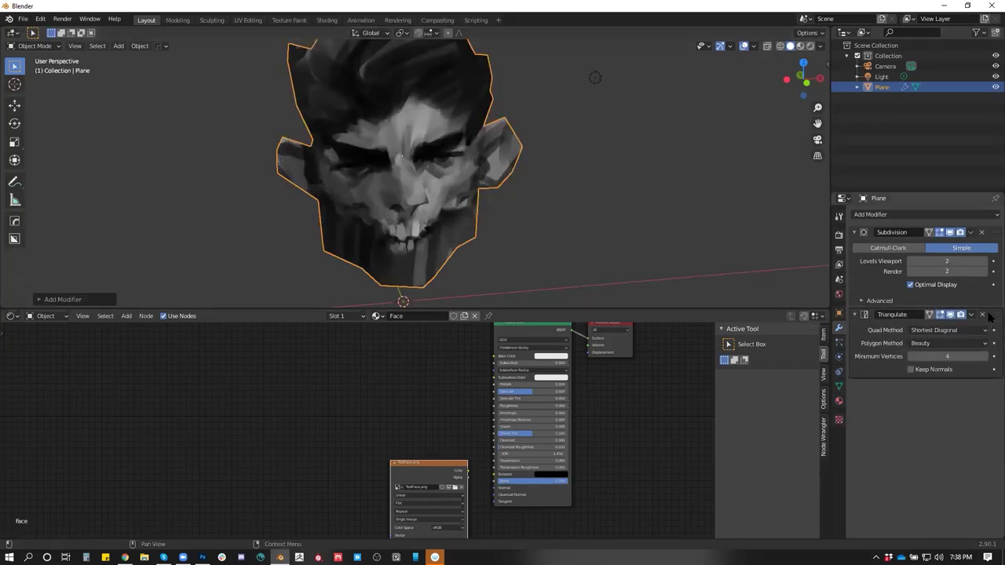
left_click_drag(991, 314, 965, 226)
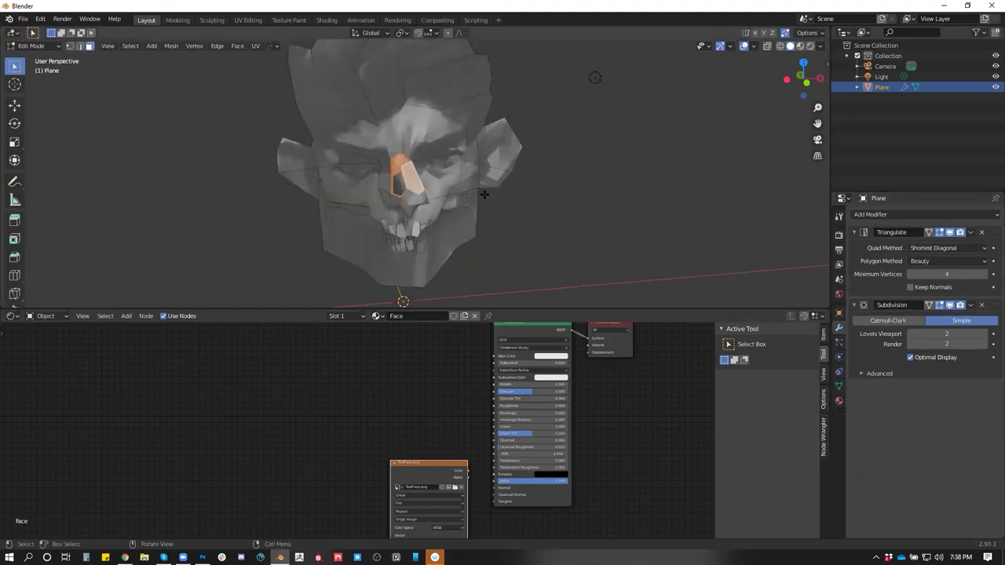
key("ctrl+a")
key("ctrl+a")
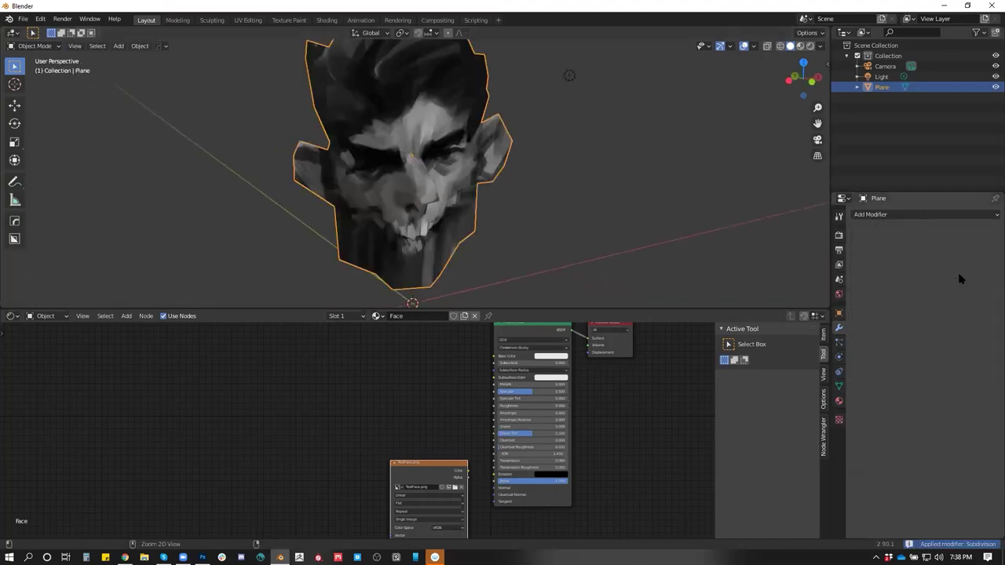
key("Tab")
scroll(484, 206, "up", 3)
scroll(471, 212, "down", 3)
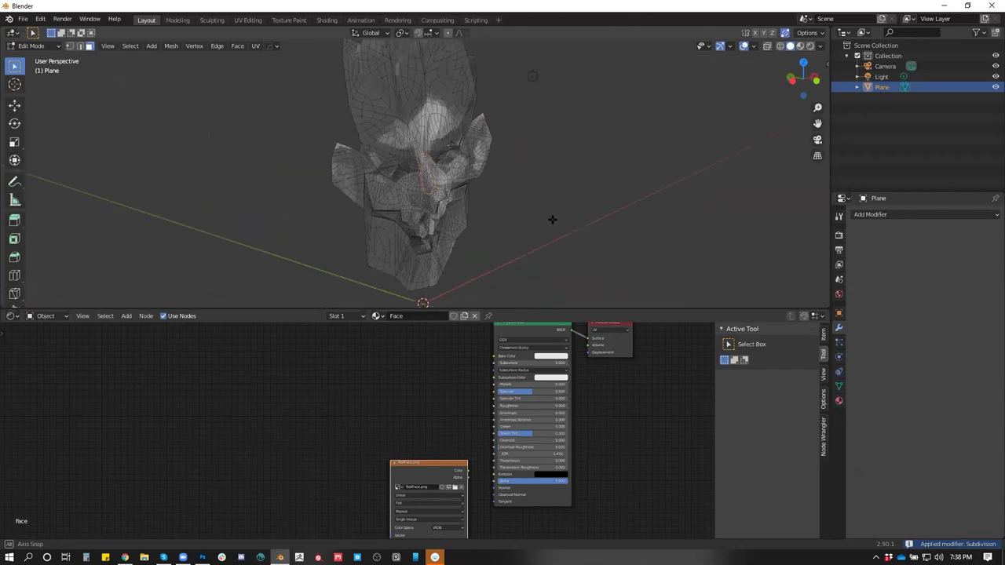
scroll(455, 210, "up", 5)
scroll(439, 210, "down", 2)
key("Tab")
key("Tab")
scroll(441, 238, "down", 3)
left_click_drag(441, 238, 438, 197)
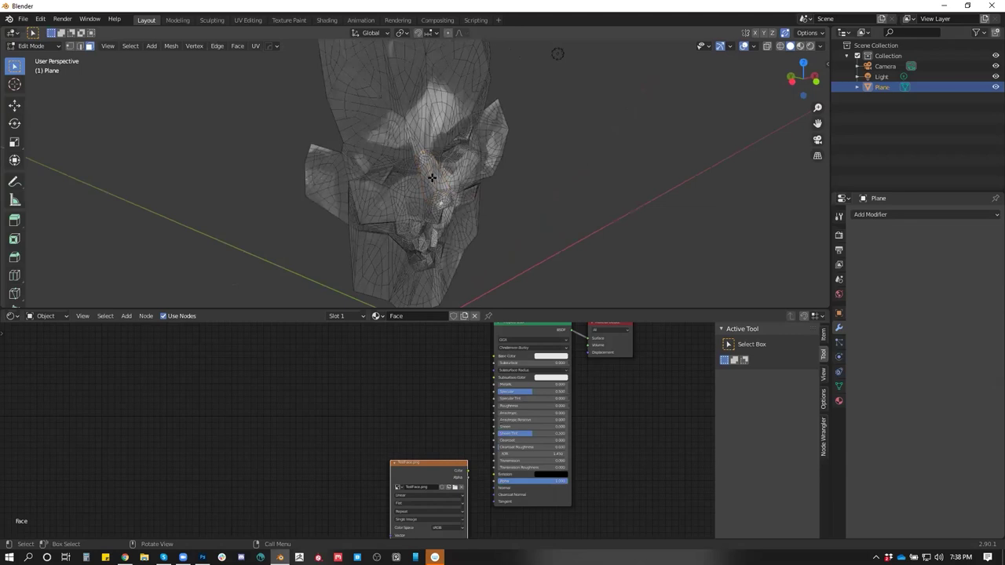
key("Tab")
key("Tab")
Select the nose faces and turn on proportional editing, discarding a trial sideways move
left_click_drag(431, 188, 392, 174)
left_click_drag(422, 204, 434, 192)
key("g")
right_click(422, 189)
key("o")
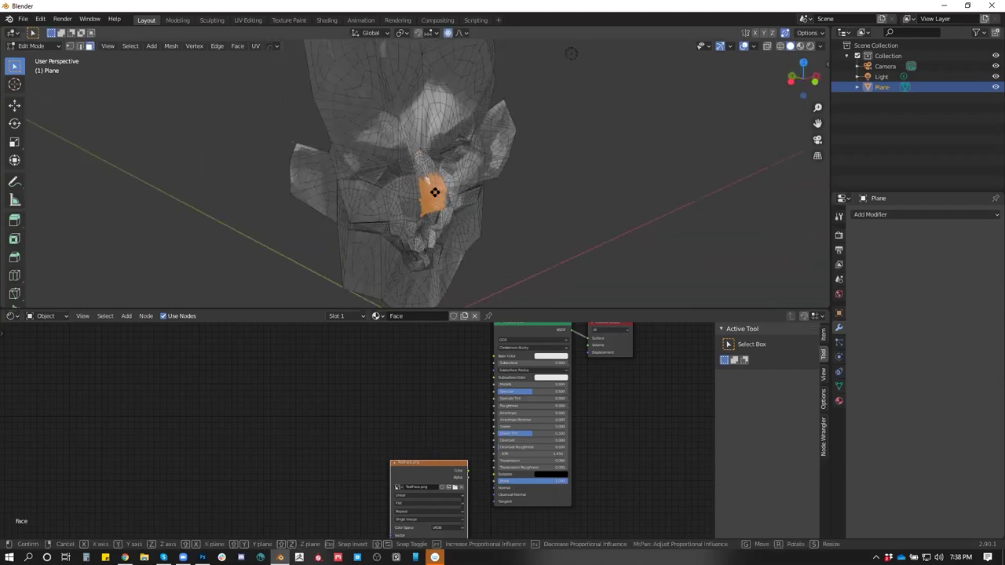
key("g")
scroll(434, 193, "down", 6)
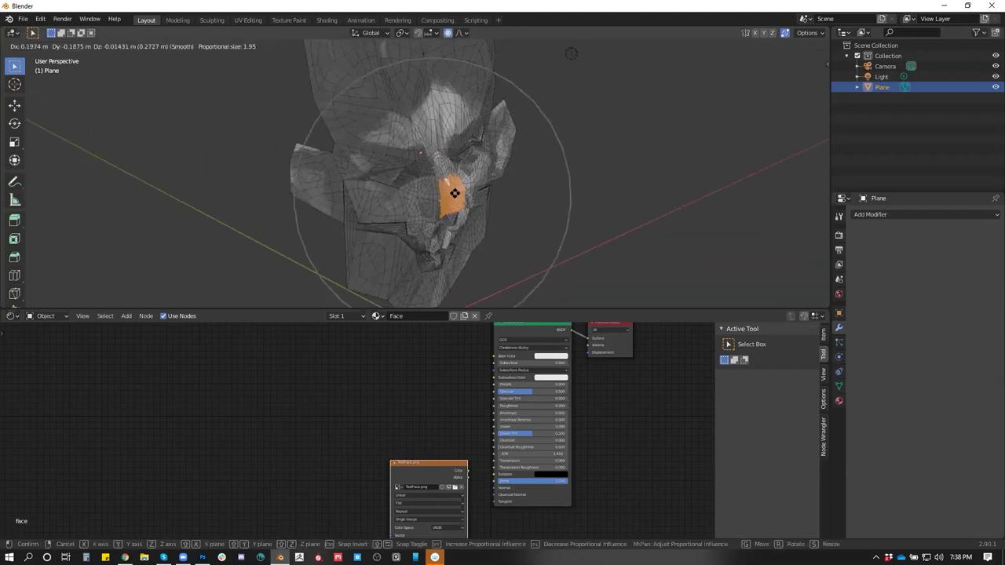
type("x: [3")
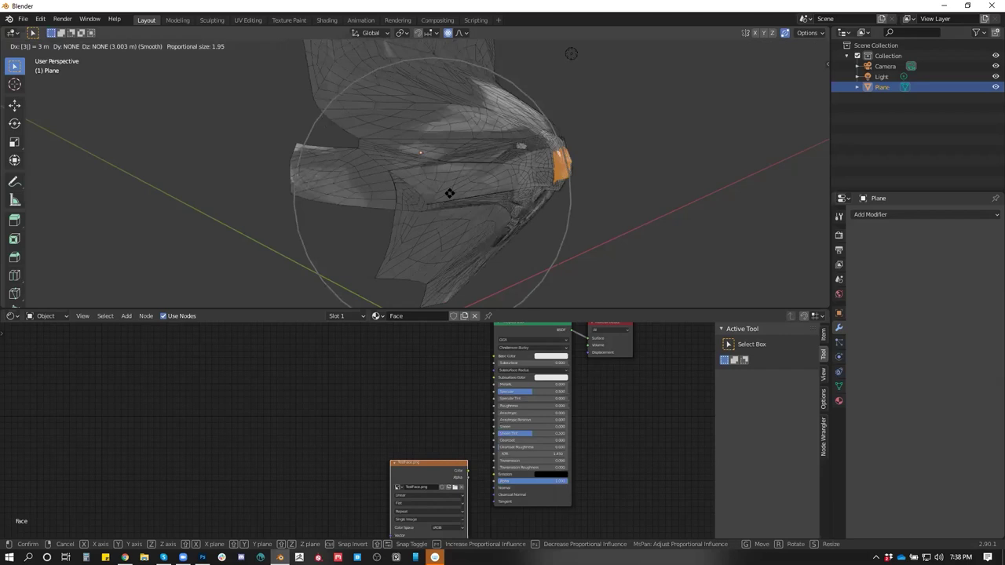
type("1")
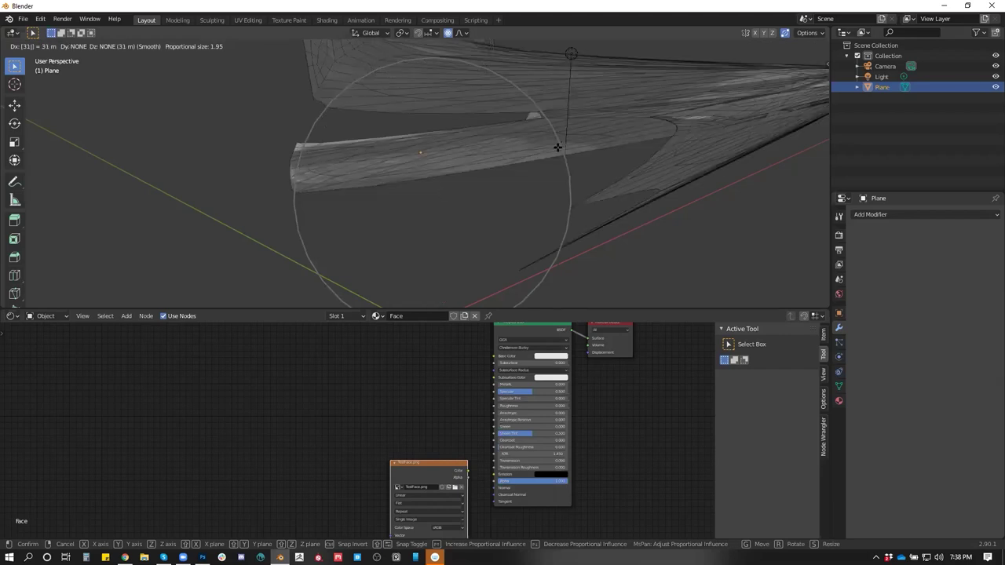
key("Escape")
From the Right view, pull the nose out with a smooth proportional falloff
key("KP_3")
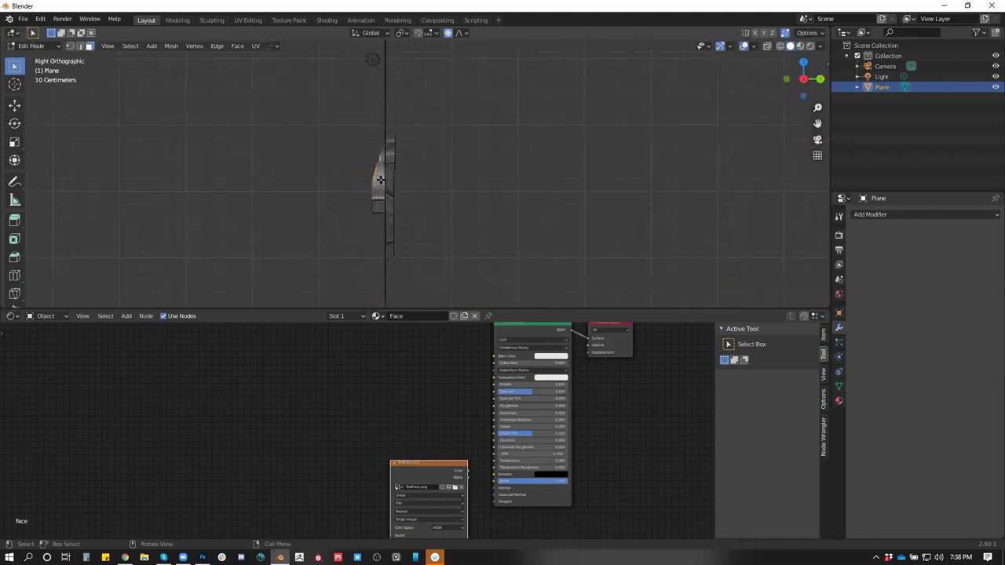
key("g")
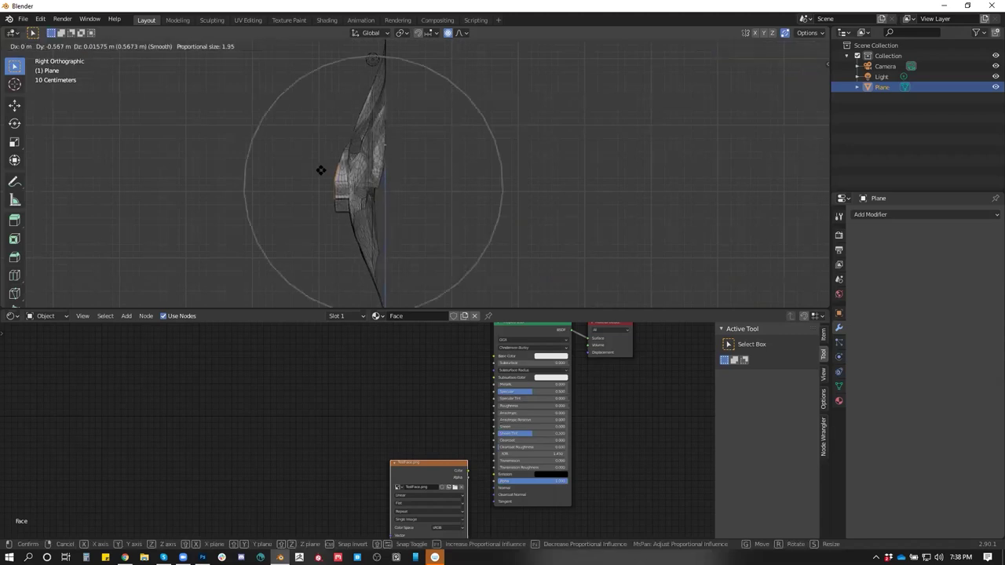
left_click(332, 170)
left_click_drag(332, 170, 375, 127)
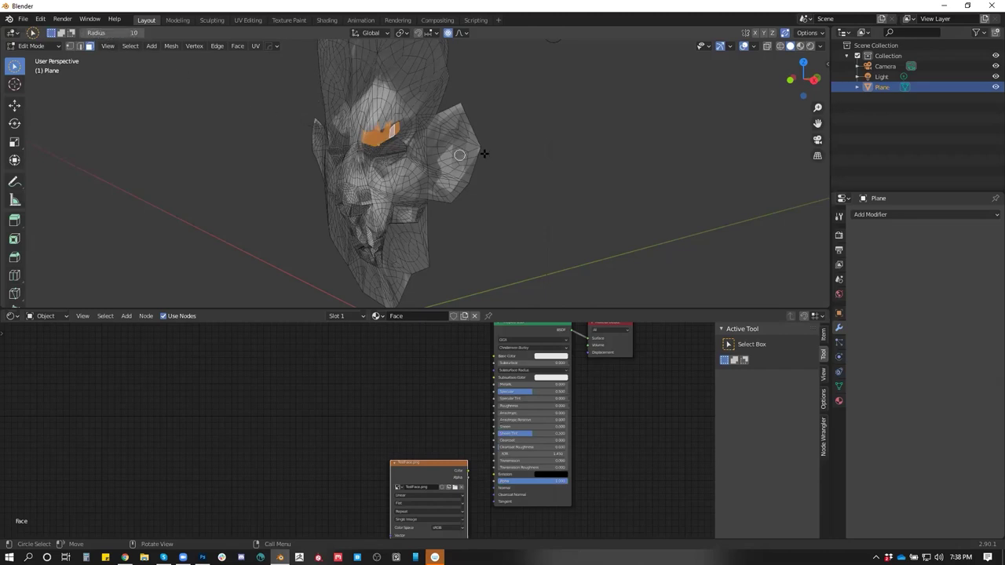
Paint-select the brow faces and push them out with a reduced proportional falloff
scroll(489, 108, "up", 5)
left_click_drag(432, 197, 426, 204)
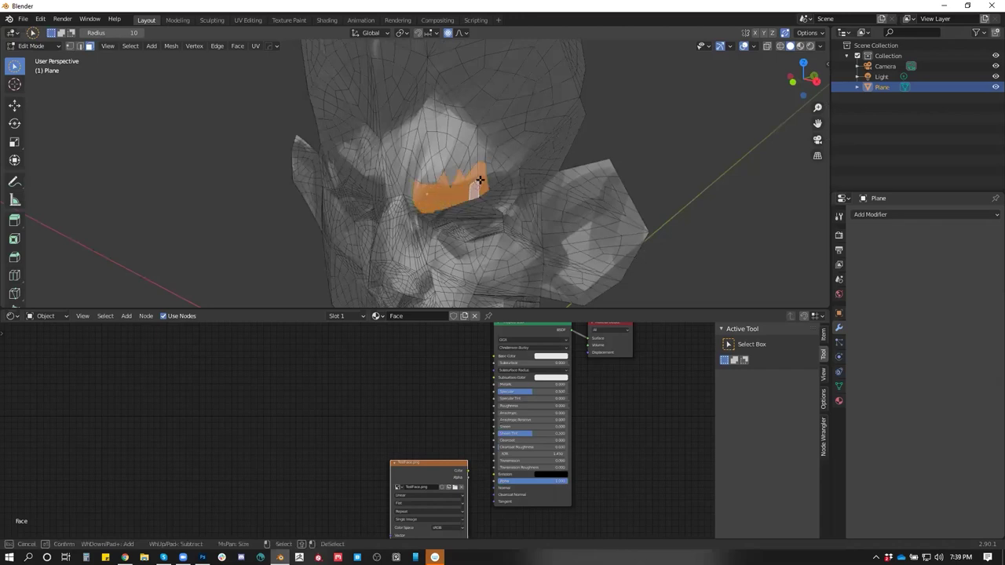
left_click_drag(445, 183, 426, 173)
key("g")
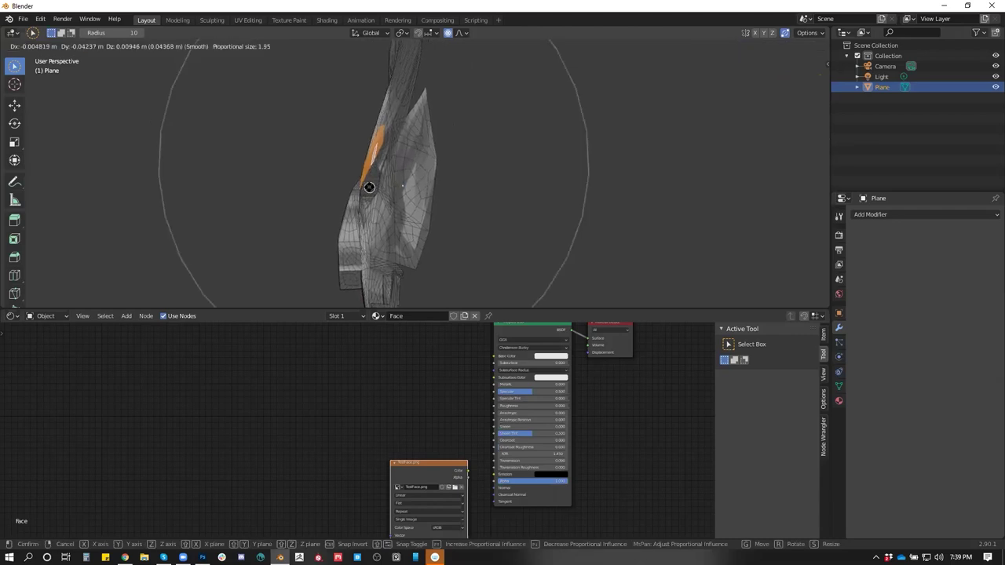
scroll(372, 186, "down", 4)
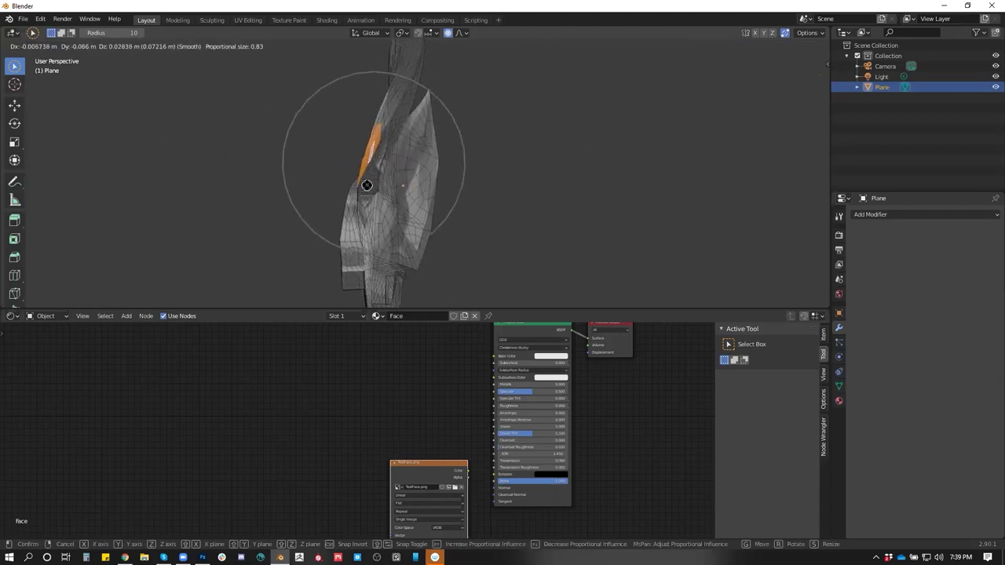
left_click(367, 186)
Circle-select cheek faces and pull them out in two proportional moves
mouse_move(372, 188)
left_mouse_down()
mouse_move(422, 153)
mouse_move(369, 206)
mouse_move(341, 196)
left_mouse_up()
key("c")
left_click(360, 204)
right_click(358, 192)
key("g")
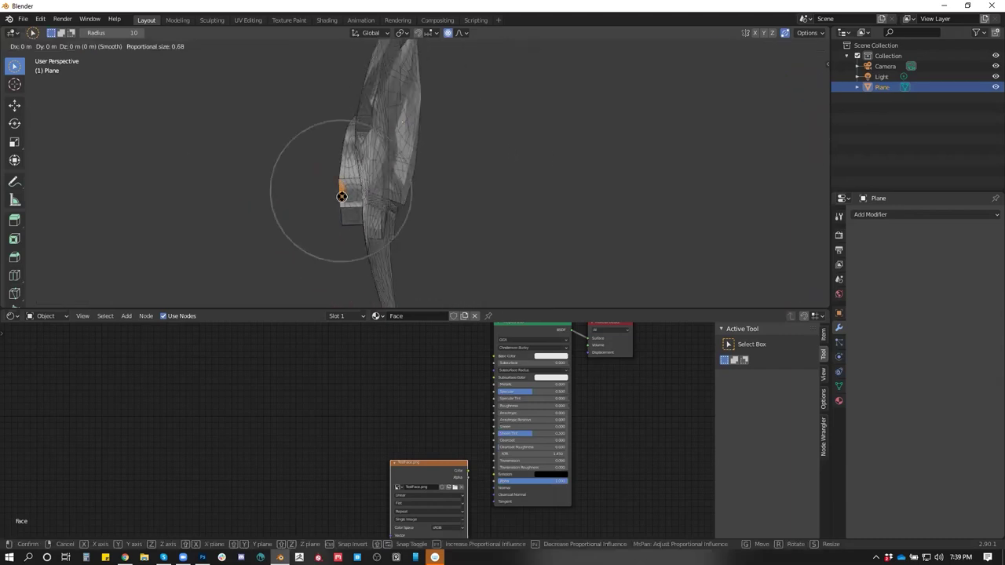
left_click(328, 195)
mouse_move(329, 195)
left_mouse_down()
mouse_move(377, 190)
mouse_move(366, 206)
mouse_move(346, 194)
left_mouse_up()
key("g")
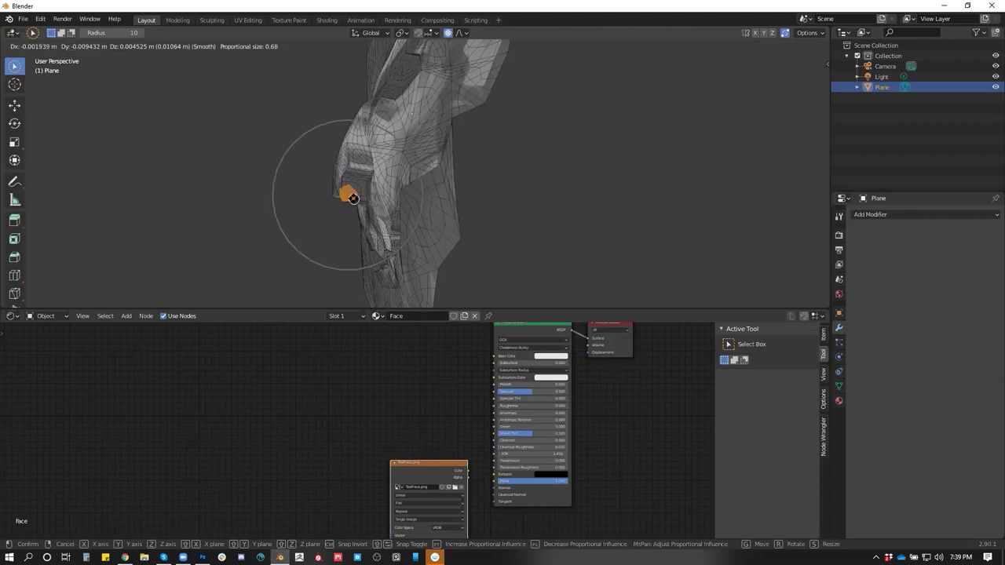
scroll(357, 198, "up", 1)
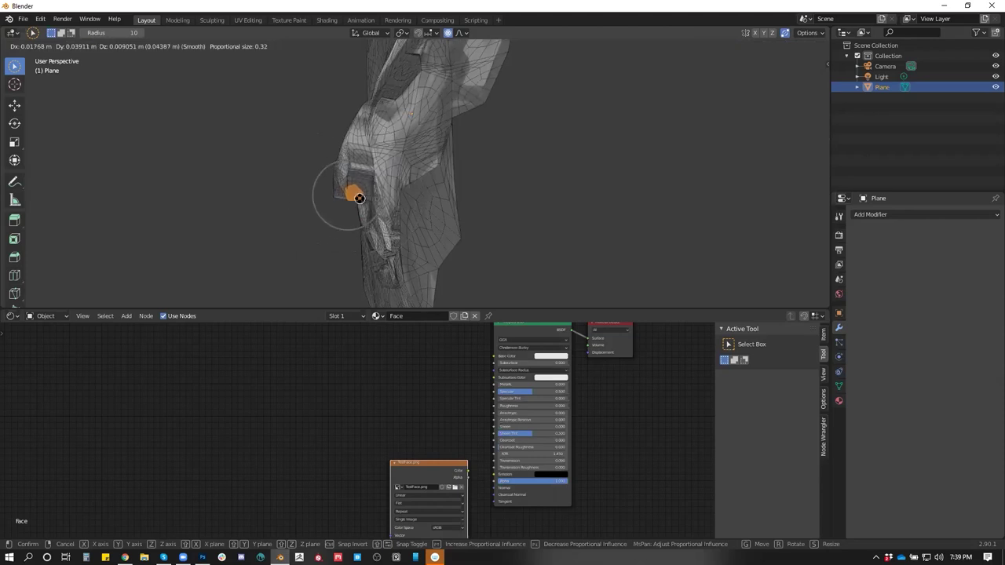
left_click(359, 198)
From a side view, push the upper lip and mouth area into shape proportionally
left_click_drag(353, 194, 413, 209)
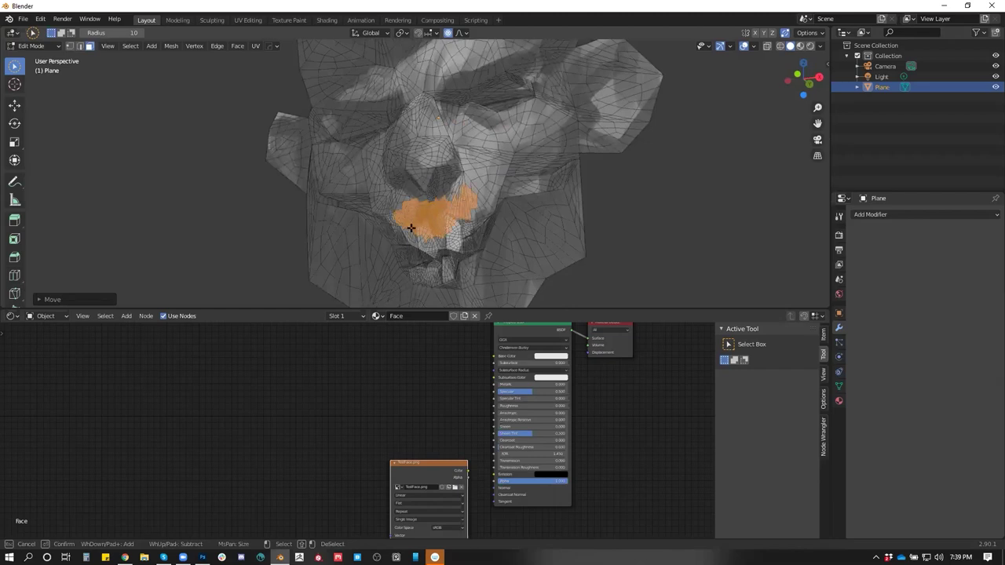
left_click_drag(430, 236, 369, 247)
key("g")
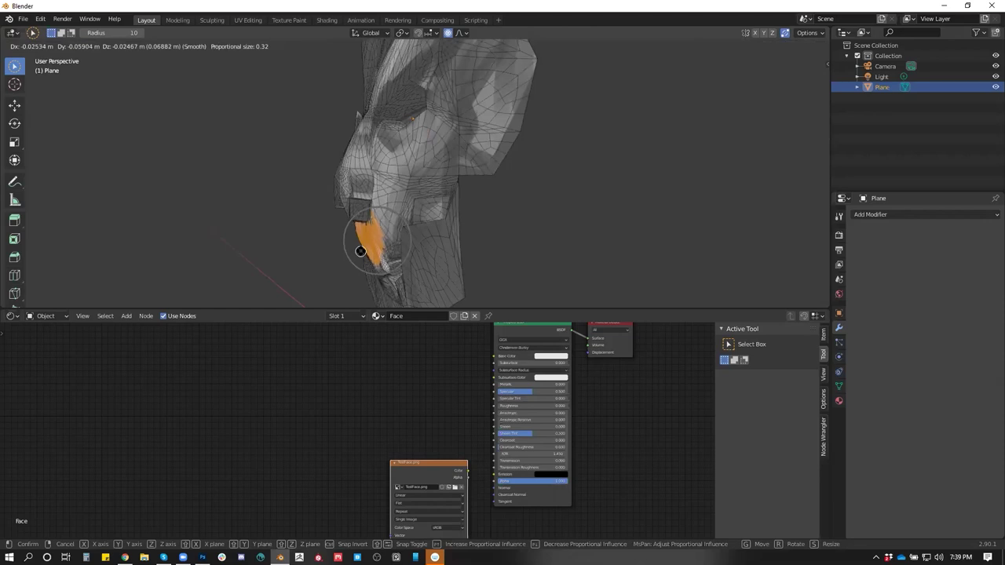
left_click(362, 247)
left_click_drag(362, 248, 687, 87)
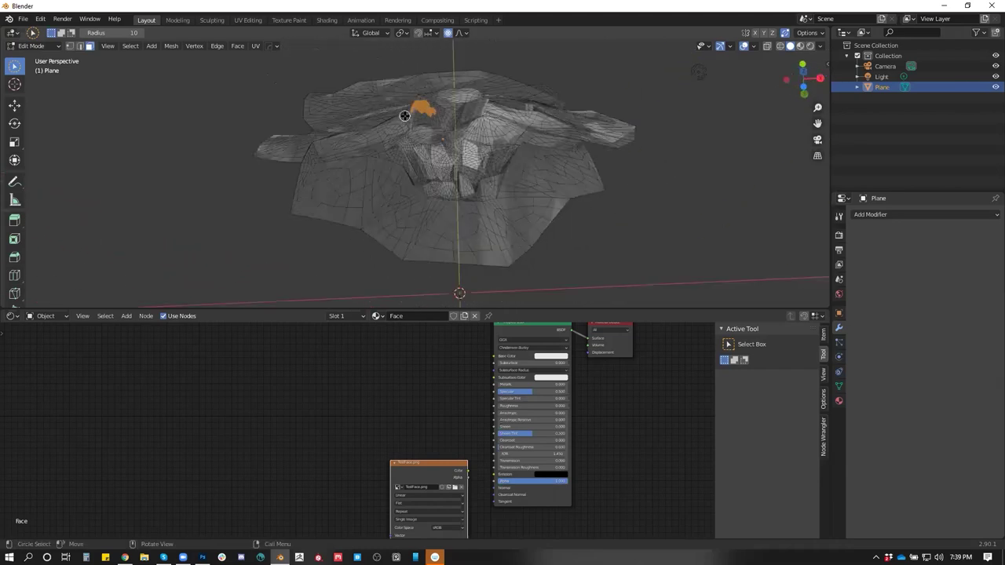
Move the selected faces, then another head vertex, with a wider proportional falloff
key("g")
scroll(402, 123, "up", 1)
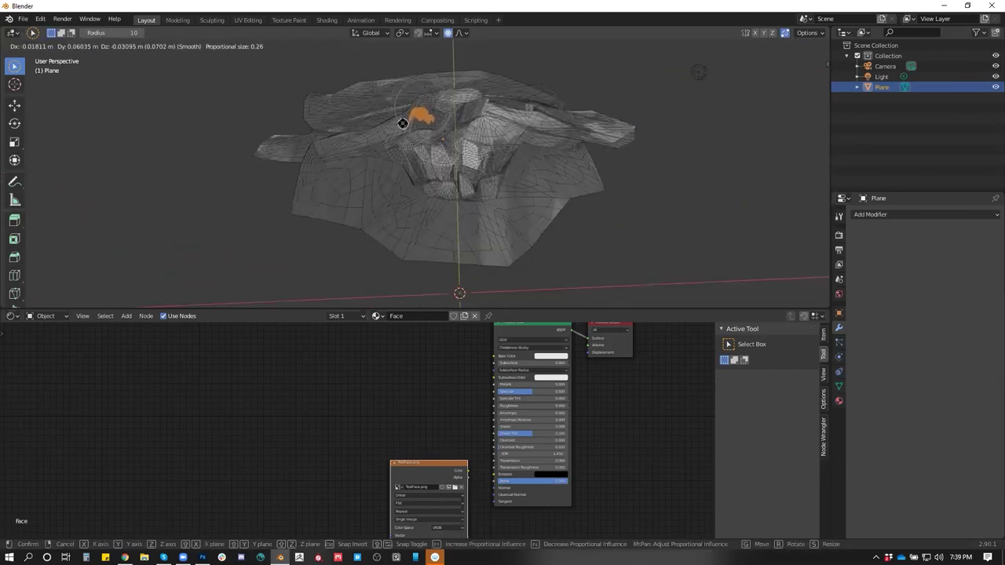
left_click(403, 122)
left_click(486, 101)
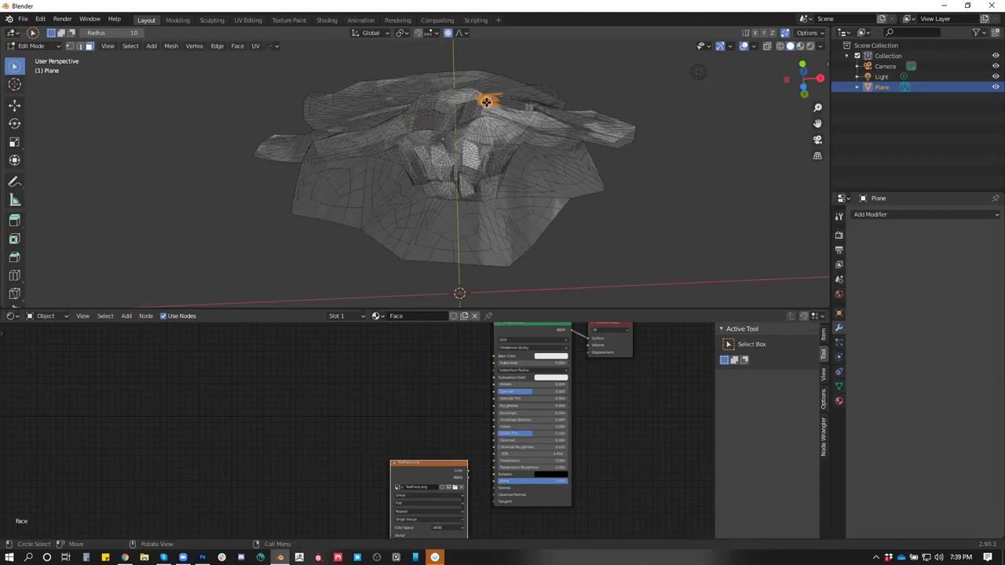
left_click_drag(493, 106, 402, 106)
key("g")
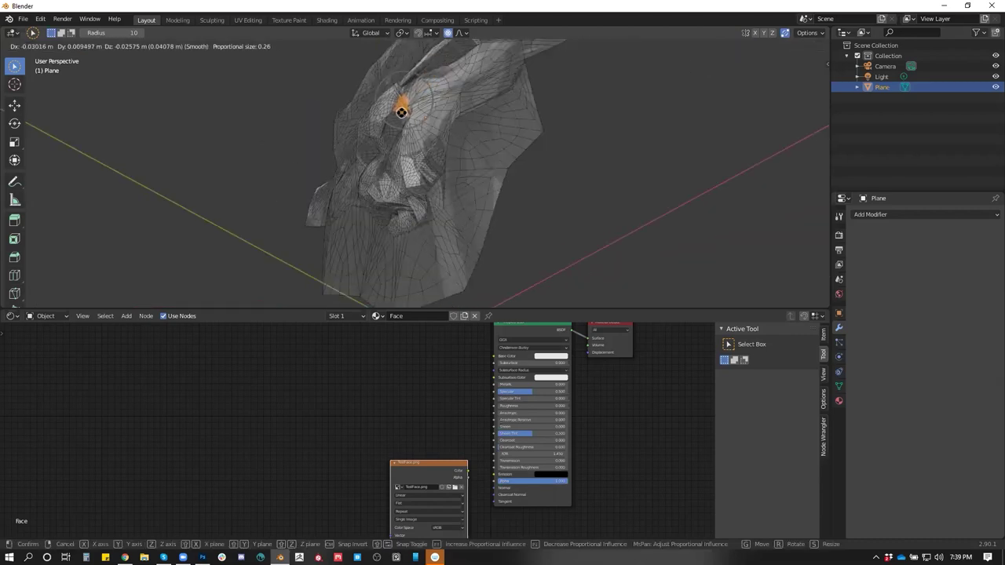
left_click(404, 113)
Select a vertex on the side of the face and shift it proportionally
left_click_drag(406, 107, 337, 184)
left_click(357, 166)
key("c")
right_click(358, 167)
key("g")
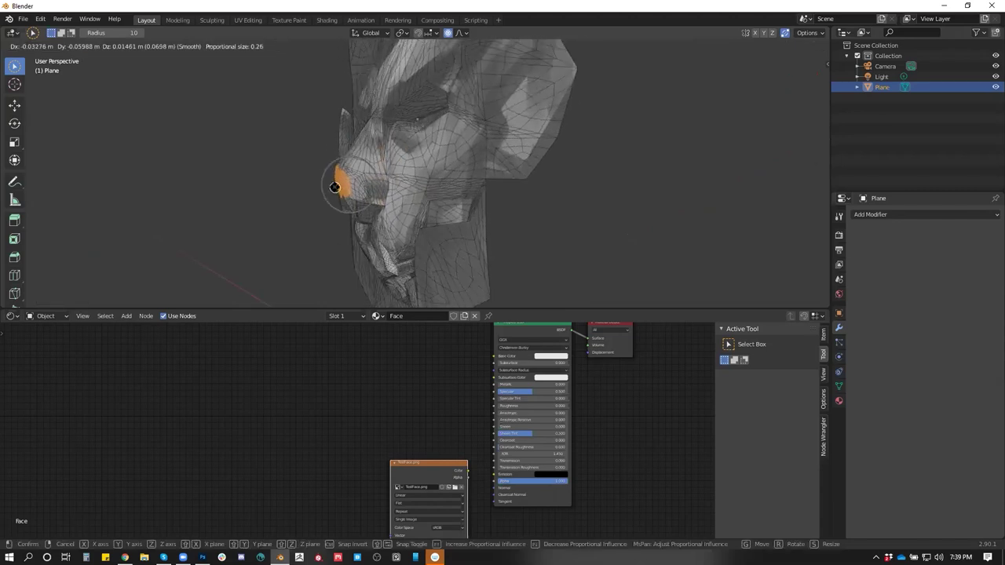
left_click(338, 192)
Paint-select faces around the left eye and reshape that area proportionally
left_click(345, 192)
key("c")
left_click_drag(350, 194, 401, 201)
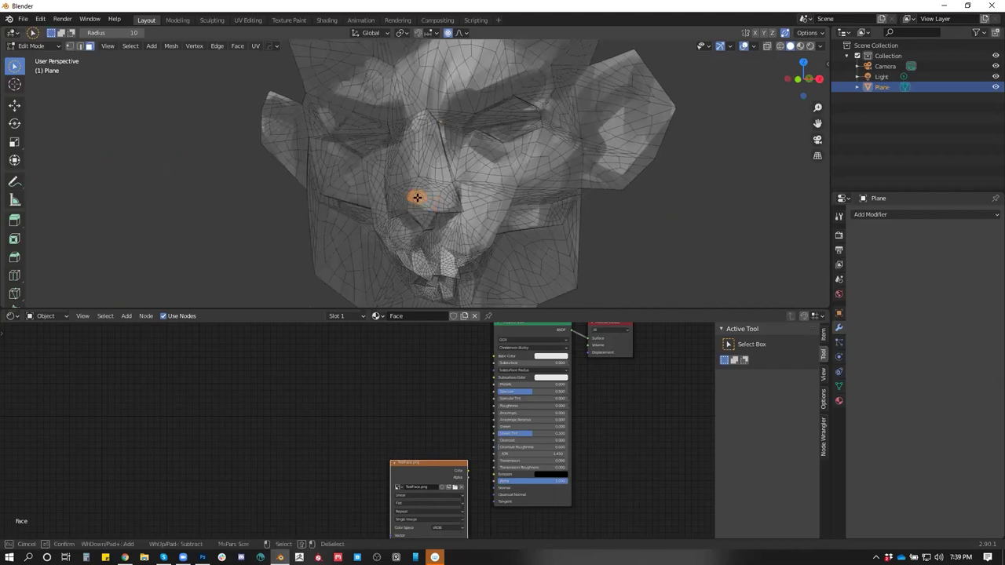
mouse_move(401, 118)
left_mouse_down()
mouse_move(419, 139)
mouse_move(388, 139)
mouse_move(515, 136)
left_mouse_up()
key("g")
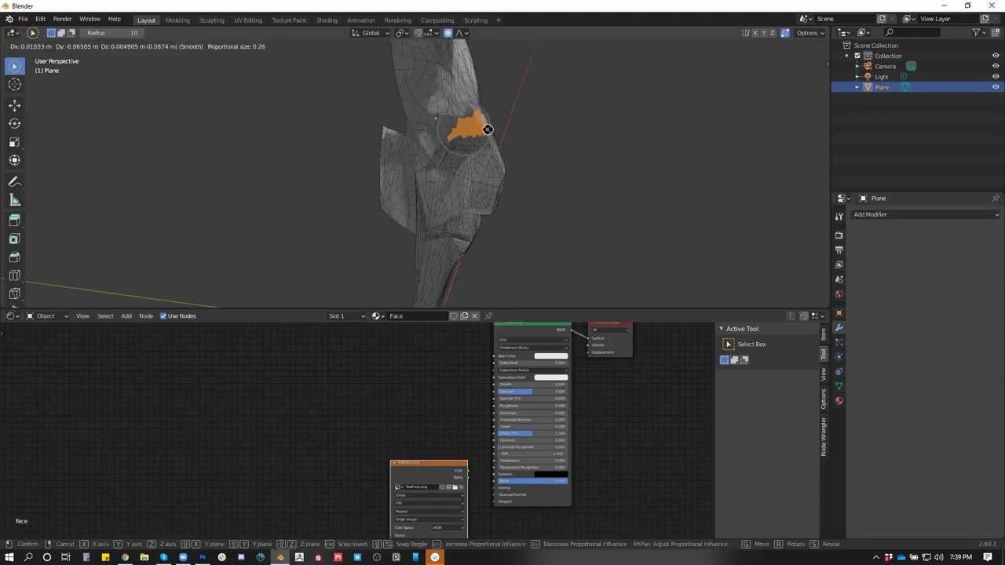
left_click(488, 129)
Pull the brow faces into a new shape, then check the head in Object Mode
left_click_drag(488, 128, 426, 131)
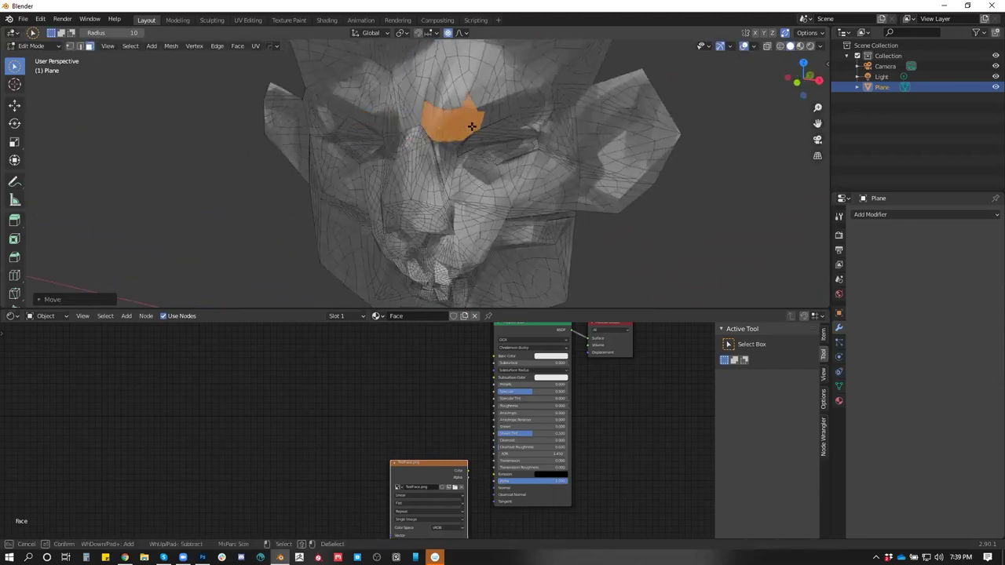
left_click_drag(515, 115, 457, 117)
key("g")
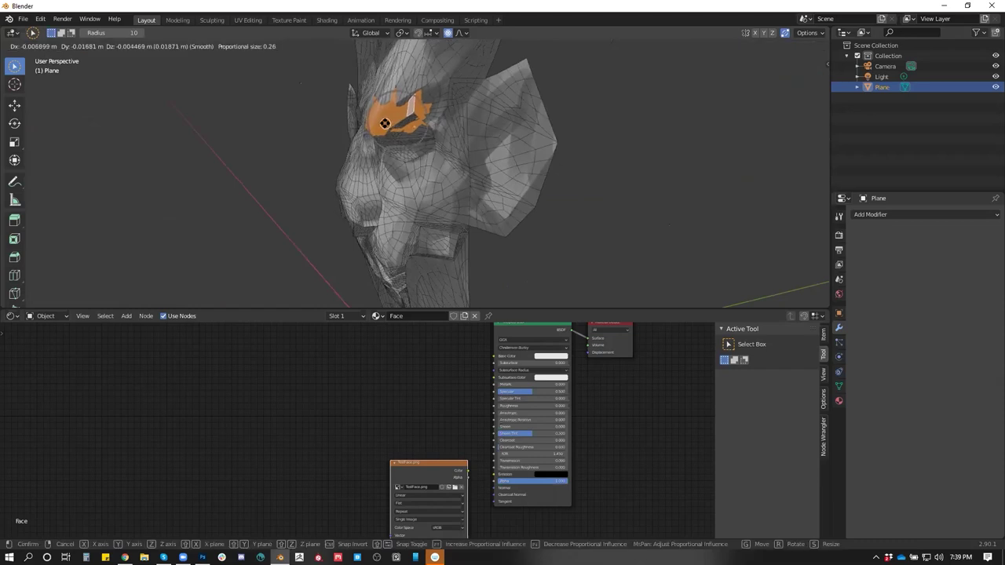
left_click(385, 123)
mouse_move(440, 196)
left_mouse_down()
mouse_move(495, 198)
mouse_move(579, 148)
mouse_move(544, 202)
mouse_move(474, 191)
mouse_move(509, 230)
mouse_move(523, 208)
mouse_move(496, 183)
mouse_move(495, 224)
mouse_move(453, 209)
left_mouse_up()
key("Tab")
key("Tab")
Paint-select cheek faces and reshape them with two smooth proportional moves
key("c")
key("g")
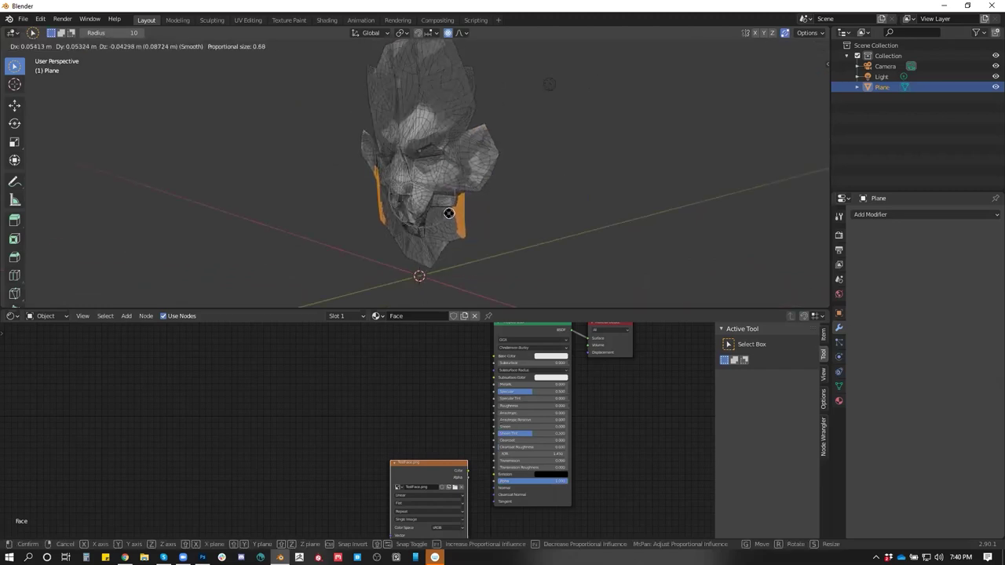
left_click(456, 212)
mouse_move(455, 212)
left_mouse_down()
mouse_move(433, 204)
mouse_move(423, 241)
mouse_move(438, 250)
mouse_move(427, 253)
mouse_move(511, 251)
mouse_move(471, 254)
mouse_move(500, 261)
mouse_move(392, 271)
mouse_move(471, 235)
mouse_move(549, 227)
mouse_move(466, 231)
left_mouse_up()
key("g")
left_click(442, 201)
Move the selected jaw and chin faces smoothly, then return to Object Mode
key("Escape")
key("g")
left_click(401, 261)
key("g")
key("Escape")
key("Tab")
scroll(471, 220, "up", 3)
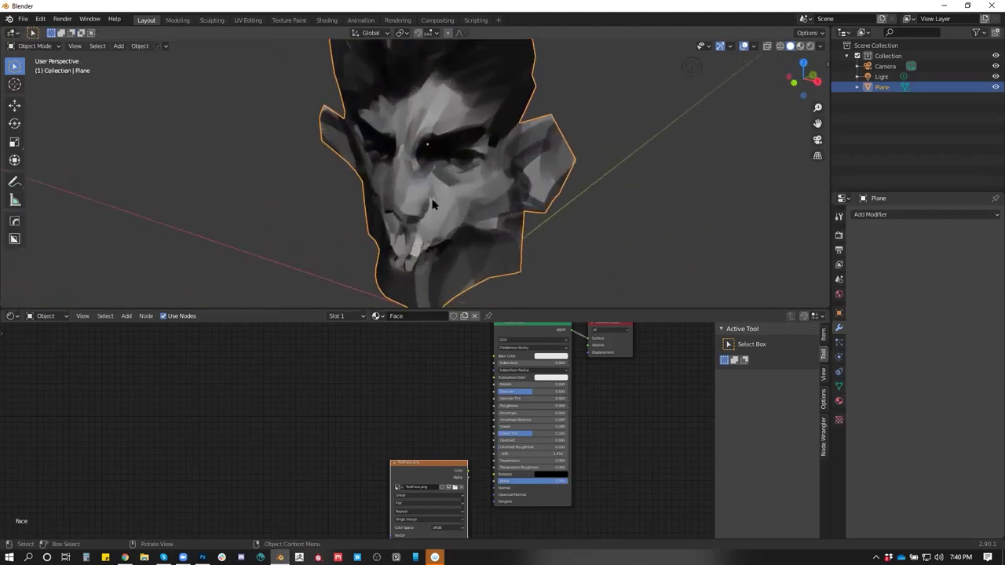
Open the viewport sidebar's Quad Remesh tab for the head, back in Object Mode
key("Tab")
scroll(541, 173, "up", 2)
left_click_drag(557, 161, 597, 153)
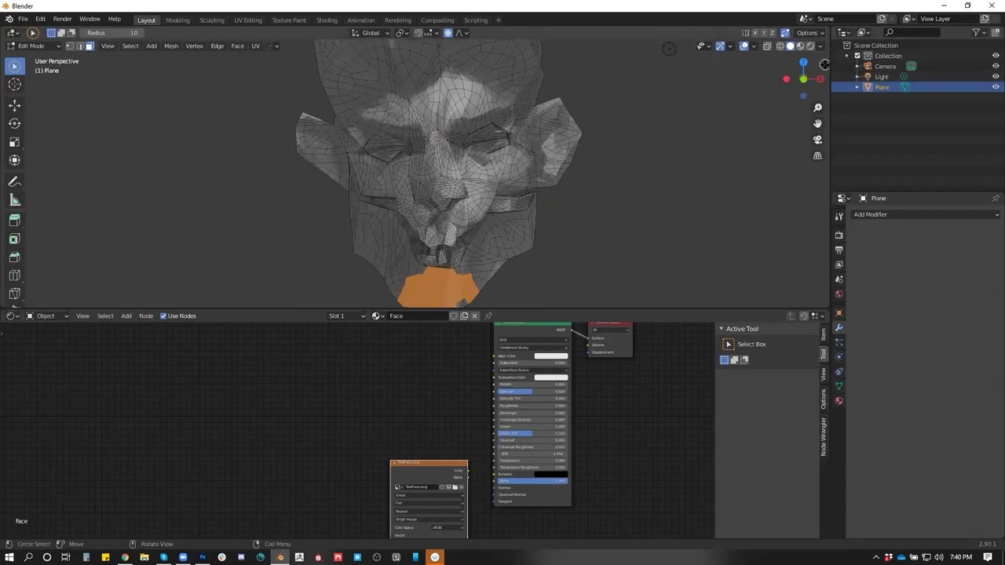
left_click(826, 66)
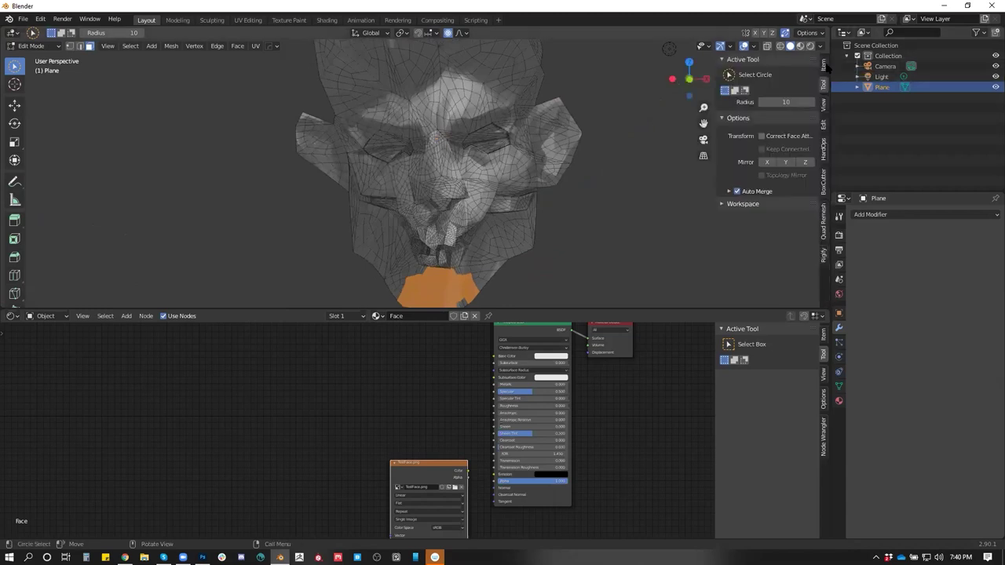
left_click(823, 232)
key("Tab")
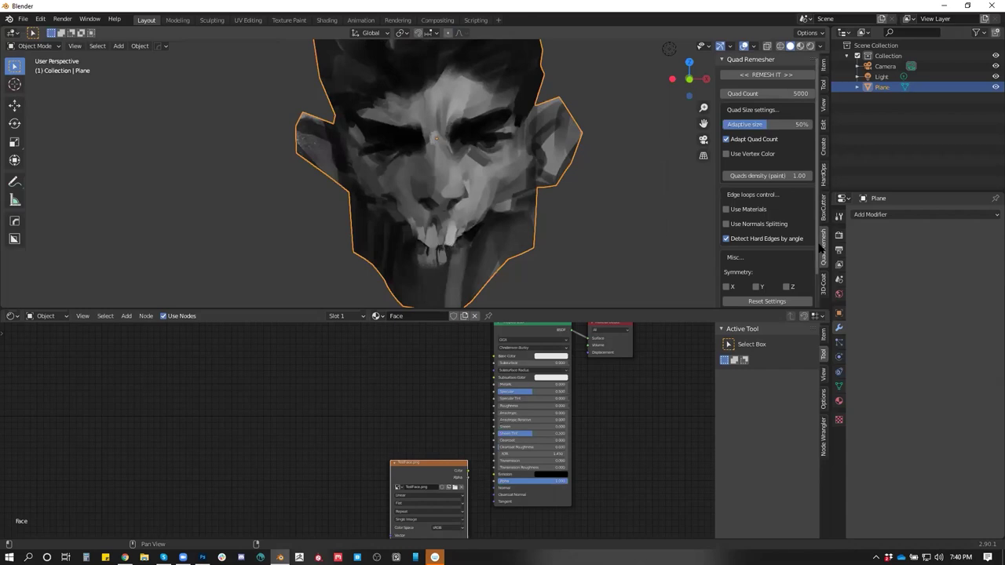
Run REMESH IT on the head, inspect the new topology, then undo it
left_click(776, 74)
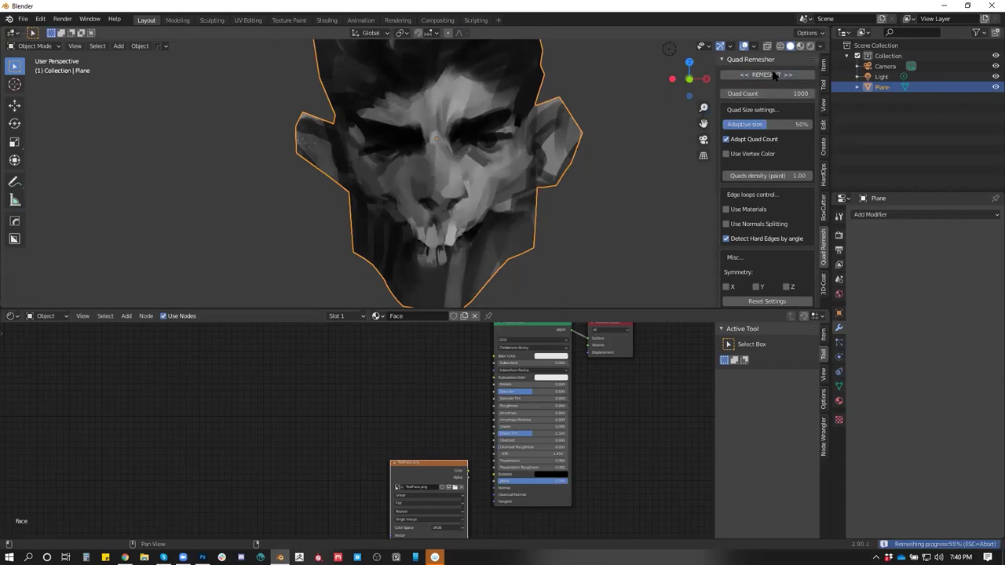
left_click_drag(624, 196, 560, 336)
key("Tab")
key("ctrl+z")
Maximise the 3D viewport with Ctrl+Space and switch back into Edit Mode
scroll(524, 228, "up", 3)
key("ctrl+space")
key("Tab")
Select a forehead face and cancel a trial proportional move
left_click(461, 216)
key("c")
key("Escape")
mouse_move(482, 214)
left_mouse_down()
mouse_move(534, 228)
mouse_move(502, 224)
mouse_move(523, 204)
mouse_move(547, 213)
mouse_move(560, 235)
mouse_move(492, 183)
mouse_move(481, 210)
left_mouse_up()
key("g")
key("Escape")
Paint-select the forehead sides and push them out with a wider proportional falloff
key("c")
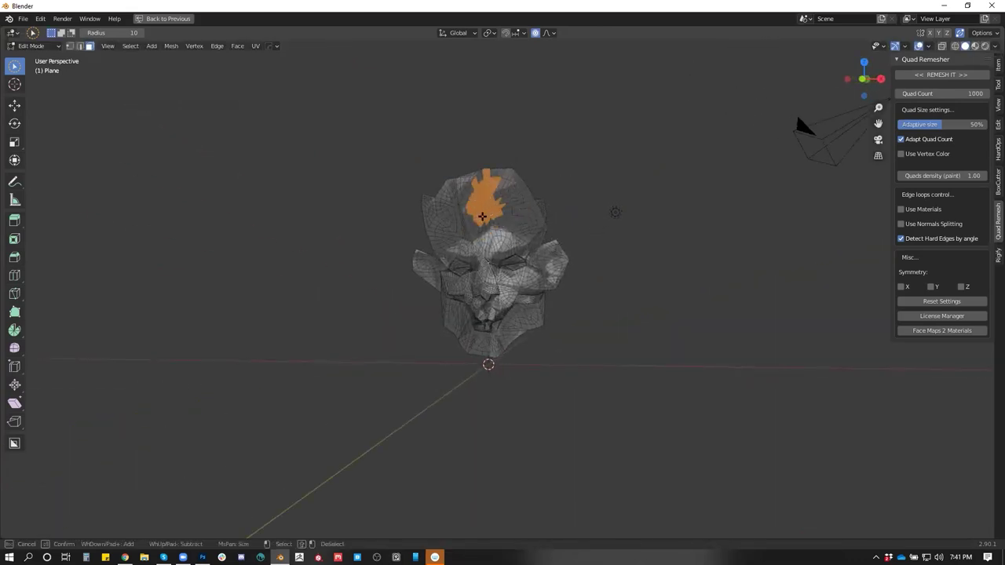
mouse_move(437, 186)
left_mouse_down()
mouse_move(452, 218)
mouse_move(473, 226)
mouse_move(500, 167)
mouse_move(481, 213)
mouse_move(433, 205)
mouse_move(443, 224)
mouse_move(559, 212)
mouse_move(490, 220)
left_mouse_up()
right_click(562, 213)
key("g")
scroll(487, 214, "up", 5)
left_click(493, 212)
left_click_drag(493, 213, 610, 191)
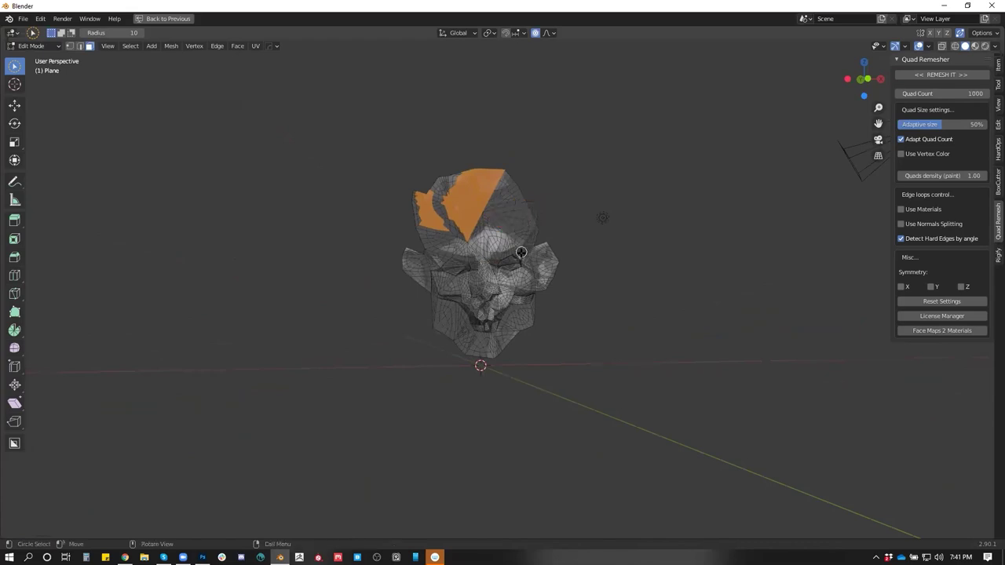
Narrow the selection to a small top-of-head patch and raise it with a tighter falloff
key("ctrl+KP_Subtract")
key("ctrl+KP_Subtract")
key("ctrl+KP_Subtract")
left_click_drag(520, 262, 497, 209)
key("c")
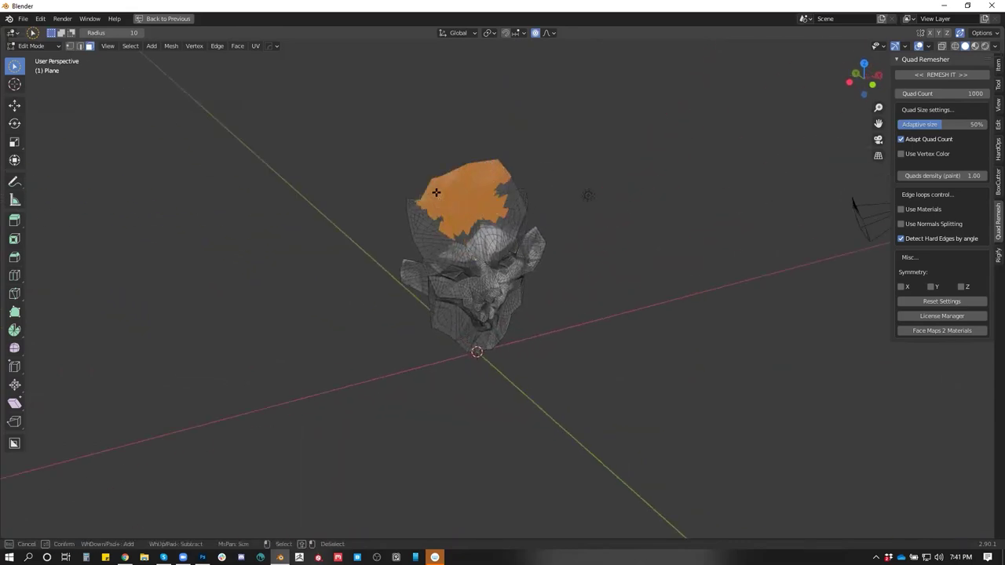
mouse_move(492, 194)
left_mouse_down()
mouse_move(478, 172)
mouse_move(438, 181)
mouse_move(496, 165)
mouse_move(426, 187)
left_mouse_up()
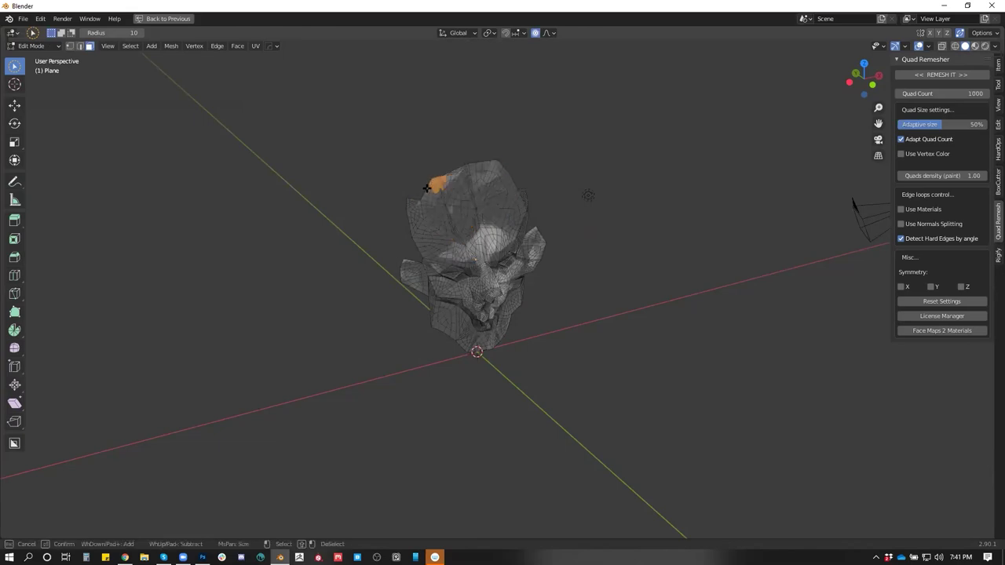
key("Escape")
mouse_move(492, 170)
left_mouse_down()
mouse_move(521, 180)
mouse_move(496, 181)
left_mouse_up()
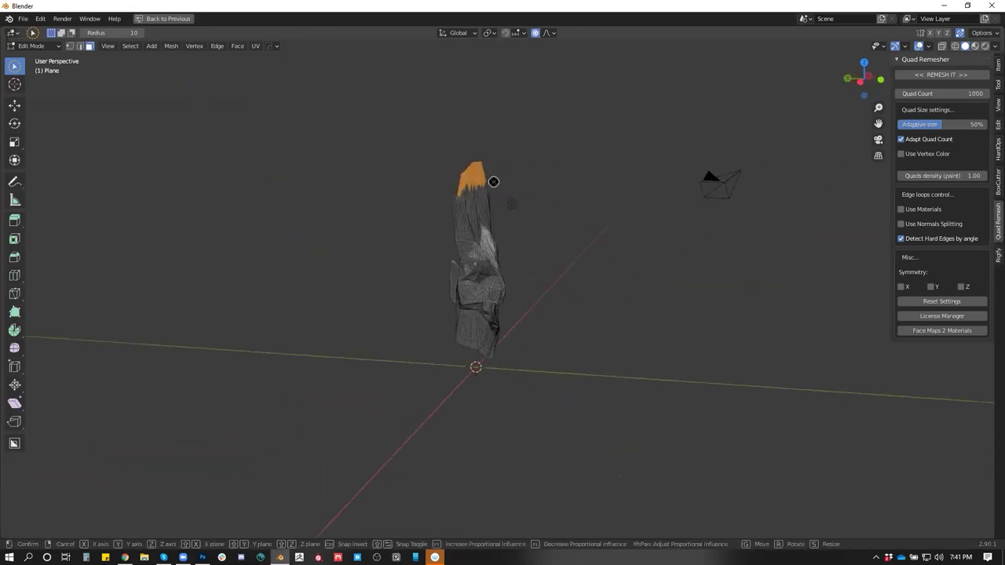
key("g")
scroll(502, 180, "down", 6)
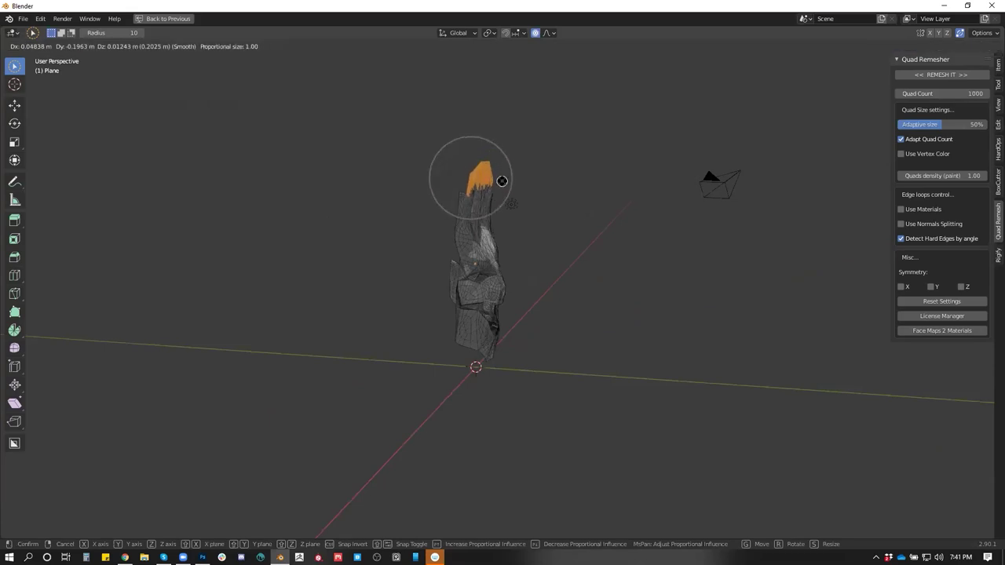
scroll(511, 183, "down", 4)
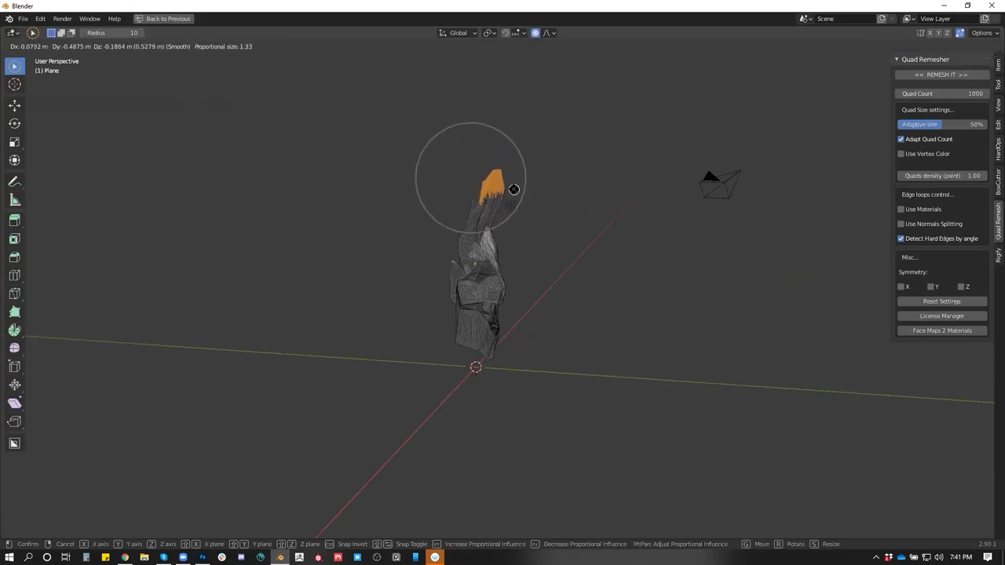
left_click(512, 193)
Nudge the top patch twice more to shape the hair tuft
mouse_move(557, 200)
left_mouse_down()
mouse_move(617, 213)
mouse_move(554, 191)
left_mouse_up()
key("g")
left_click(550, 198)
key("g")
left_click(553, 198)
Select a small patch on the head's right side, then review the head in Object Mode
mouse_move(529, 201)
left_mouse_down()
mouse_move(417, 197)
mouse_move(438, 197)
mouse_move(428, 194)
left_mouse_up()
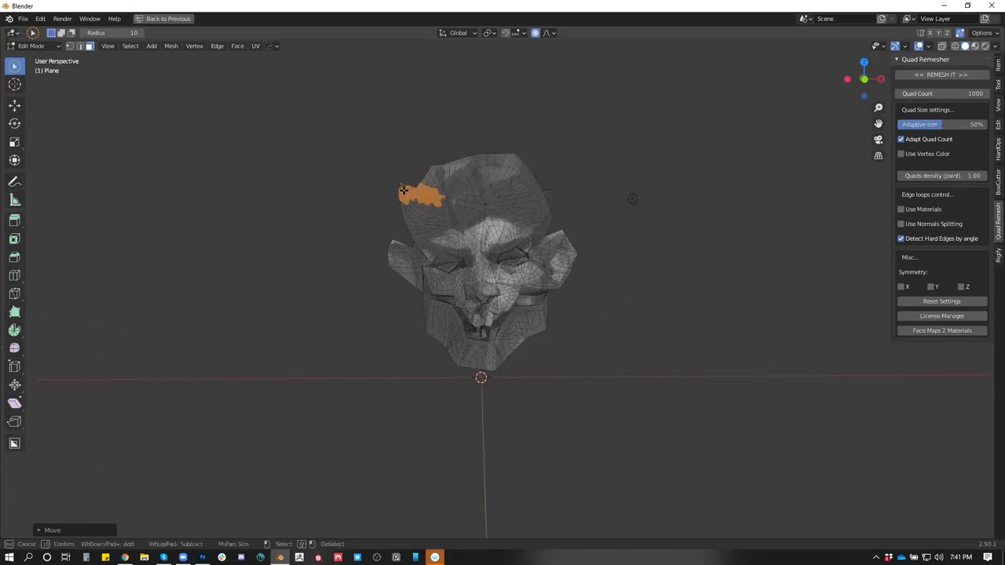
left_click(551, 196)
key("Tab")
left_click_drag(588, 226, 719, 132)
scroll(587, 237, "up", 4)
In Edit Mode, undo the last four reshaping edits of the head
key("Tab")
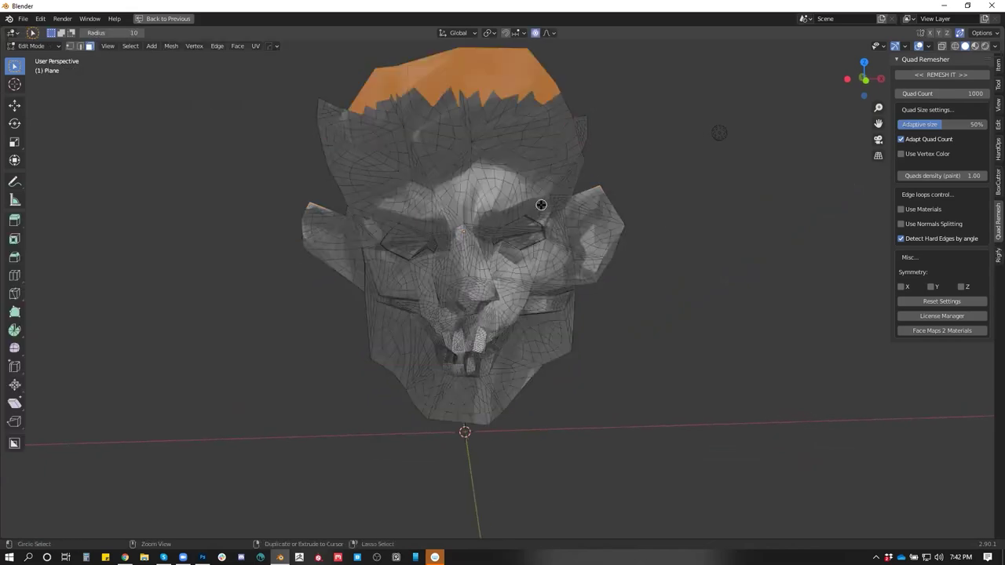
key("ctrl+z")
key("ctrl+z")
key("ctrl+z")
key("ctrl+z")
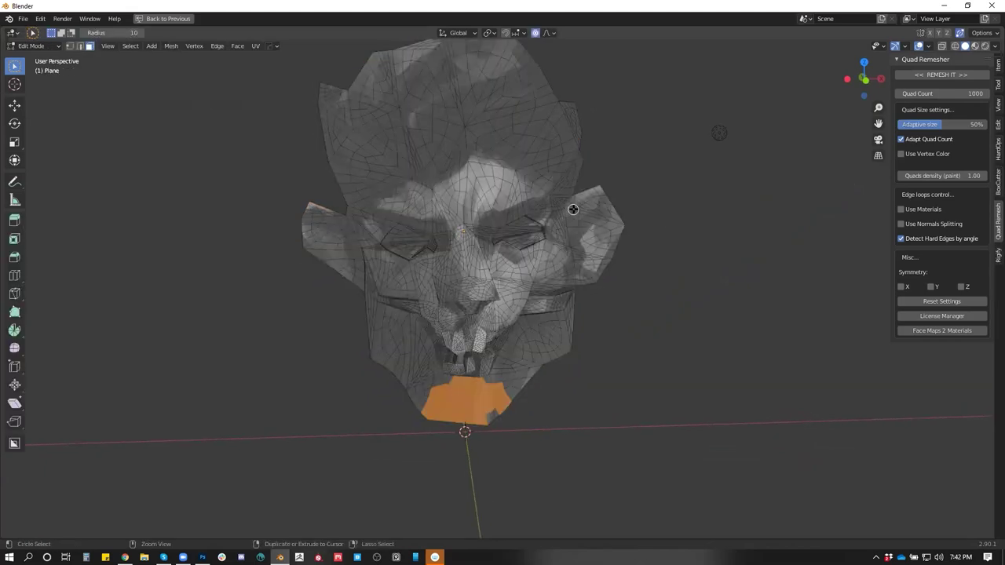
key("ctrl+z")
key("ctrl+z")
key("ctrl+z")
key("ctrl+z")
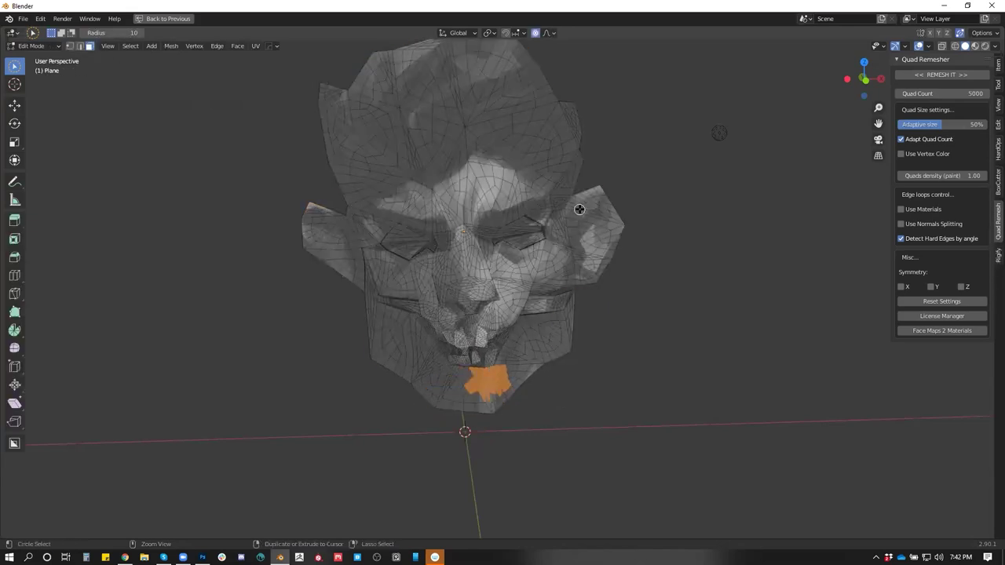
key("ctrl+z")
key("ctrl+z")
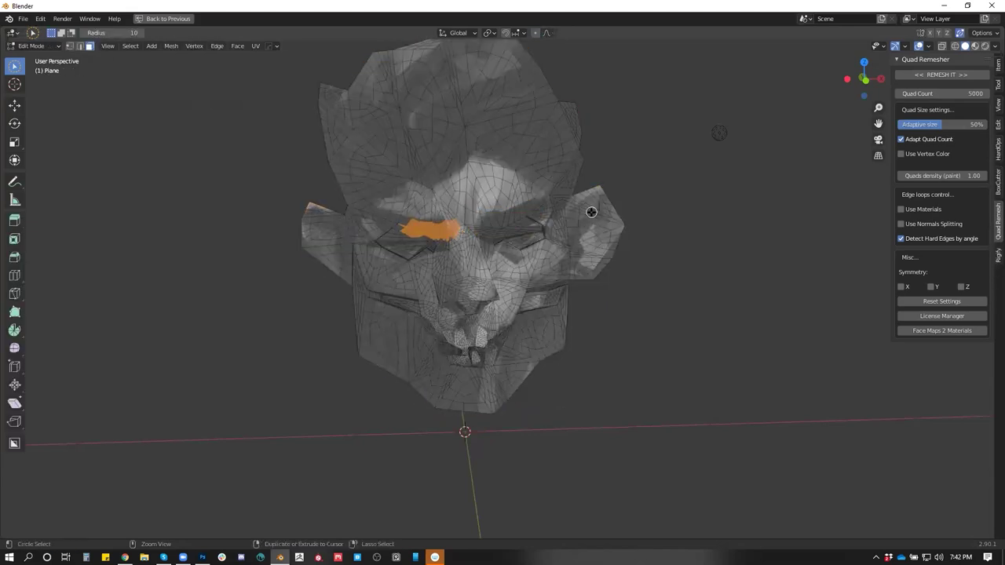
key("ctrl+z")
key("ctrl+z")
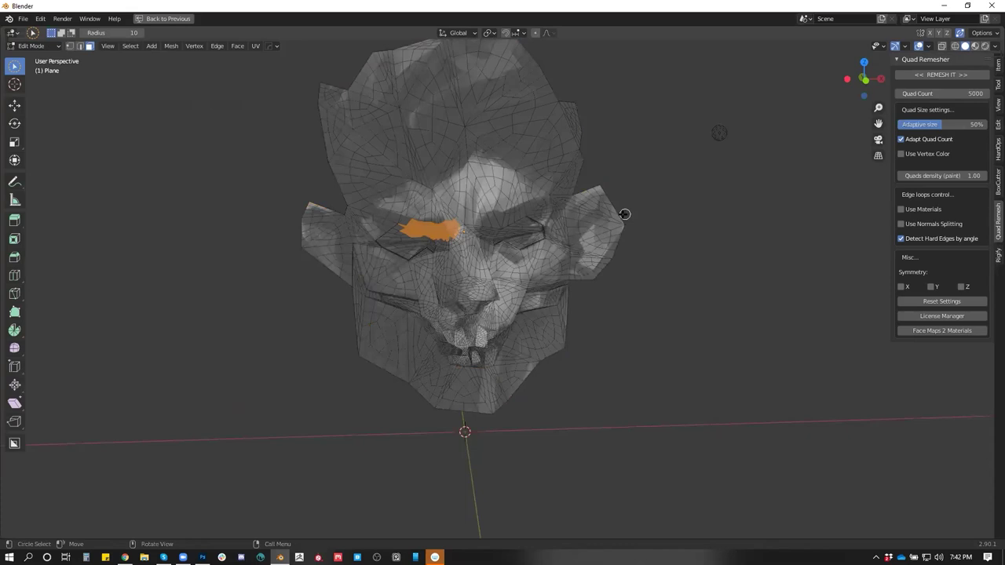
left_click_drag(554, 202, 680, 209)
Return to Object Mode and briefly open the File menu
key("Tab")
key("Tab")
key("Tab")
key("Tab")
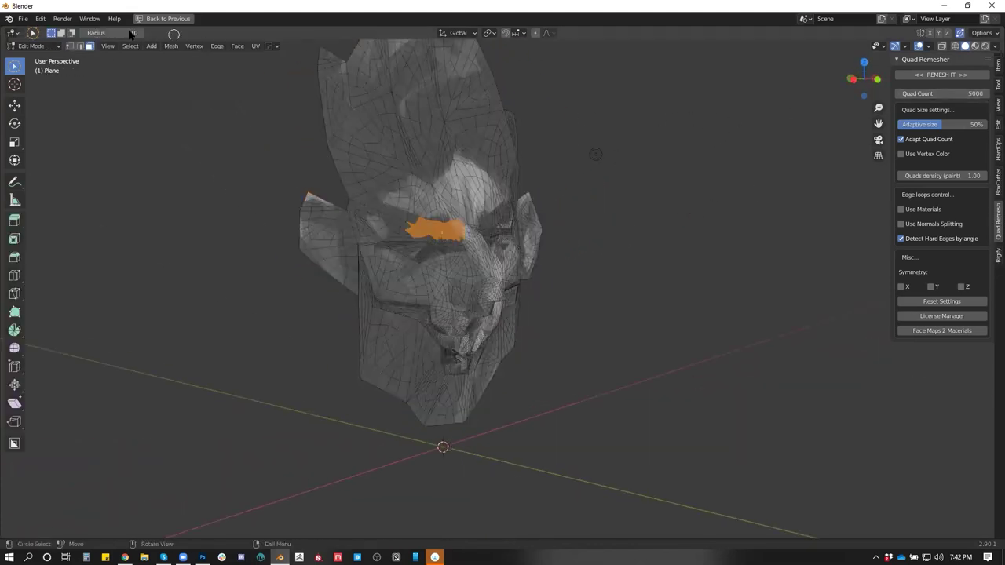
left_click(23, 18)
left_click_drag(438, 177, 540, 259)
Delete the head object and add a new plane in its place
scroll(541, 301, "down", 3)
key("Tab")
key("x")
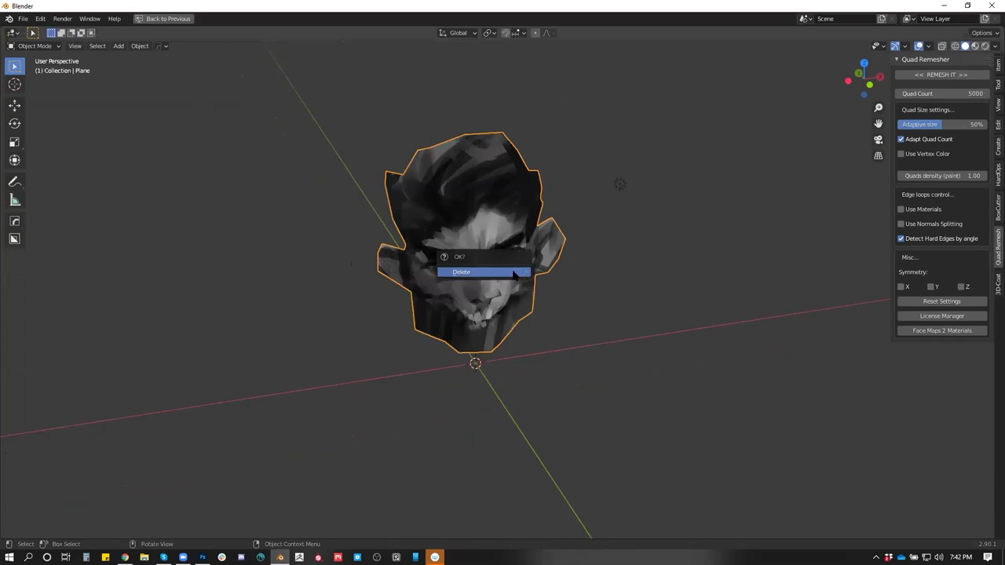
left_click(514, 275)
key("shift+a")
left_click(573, 301)
Restore the full layout and assign the existing Face material to the new plane
left_click_drag(559, 336, 707, 251)
key("ctrl+space")
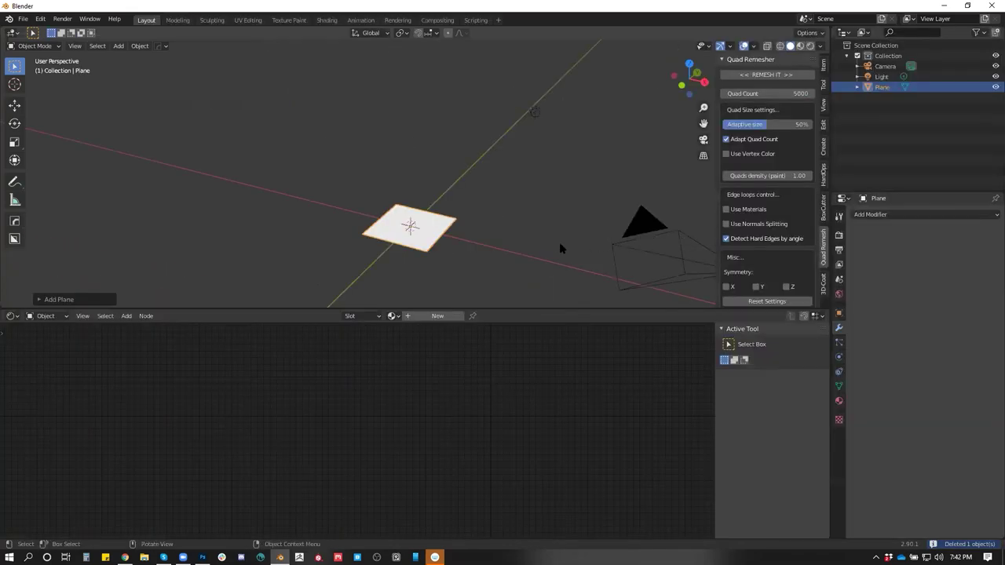
left_click_drag(560, 249, 393, 306)
left_click(393, 316)
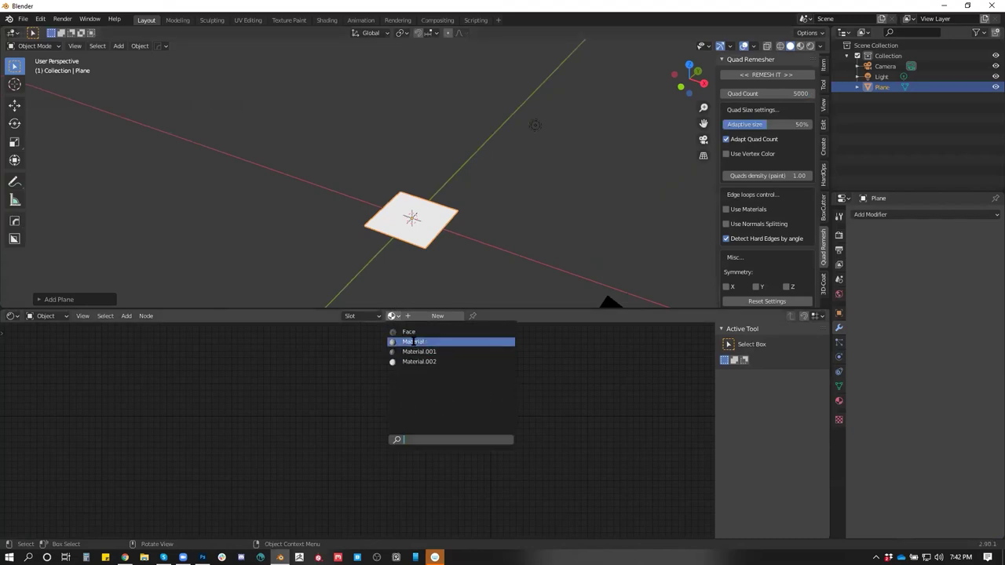
left_click(409, 331)
Rotate the Face plane upright around X and raise it above the ground
left_click_drag(408, 236, 574, 259)
key("KP_3")
key("r")
key("z")
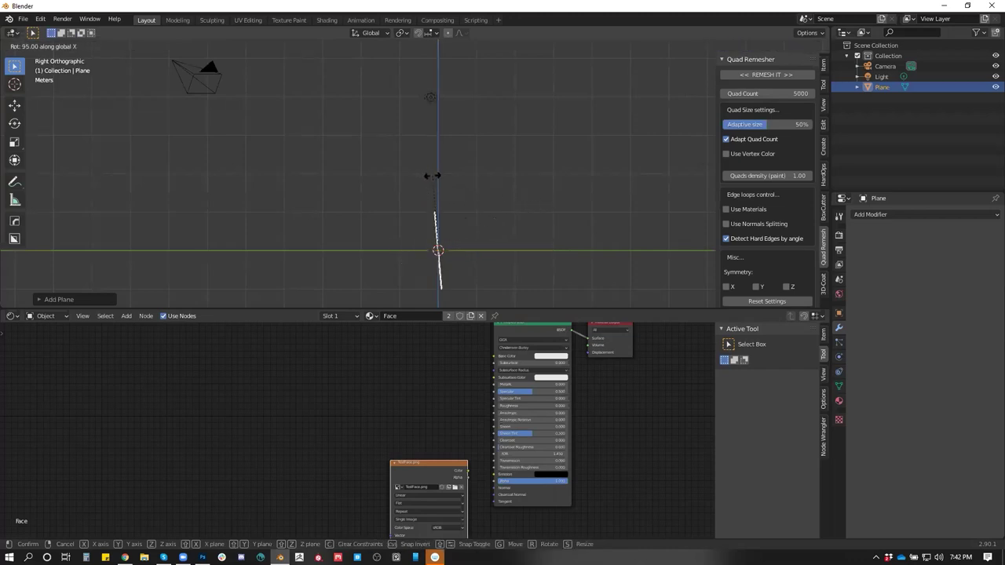
key("Return")
key("g")
left_click(435, 150)
left_click_drag(437, 156, 471, 157)
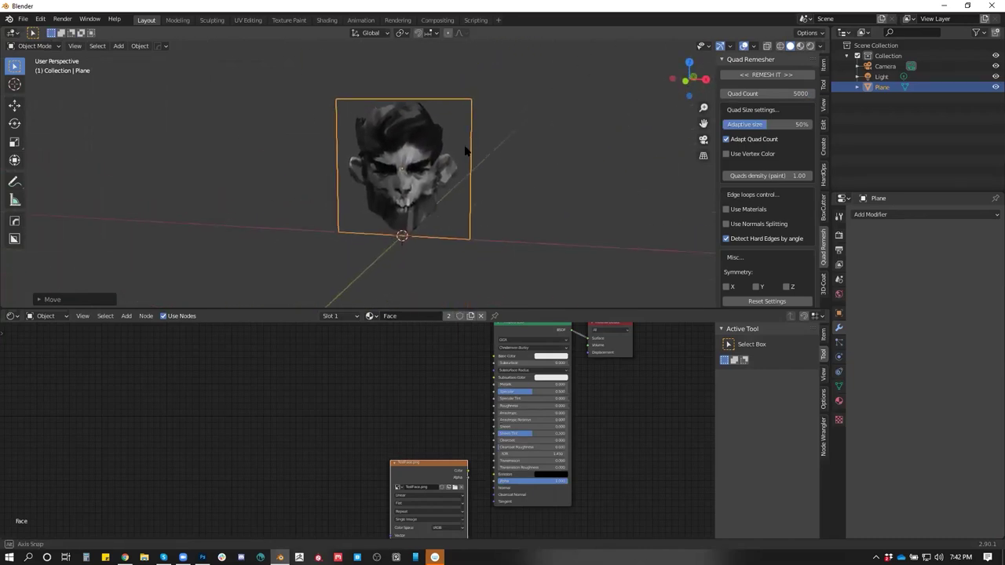
Hide the face plane and add a new plane placed in a new Collection 2
left_click(995, 87)
left_click_drag(531, 198, 497, 228)
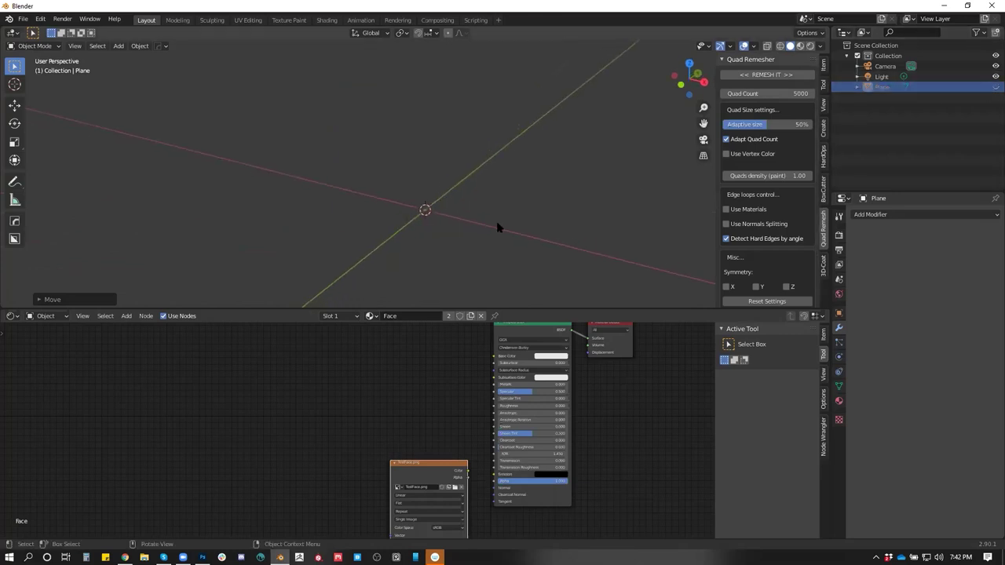
key("shift+a")
left_click(507, 209)
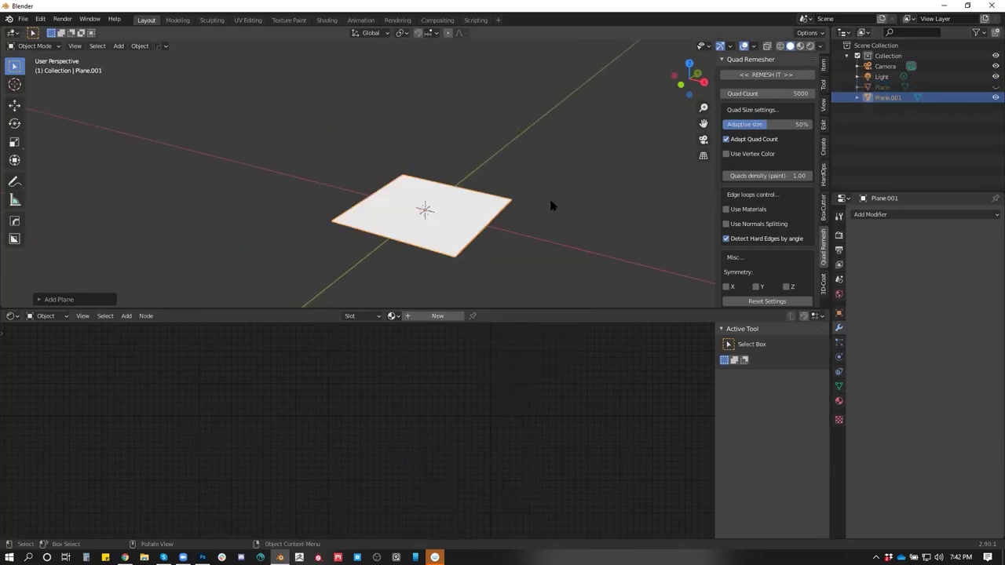
key("m")
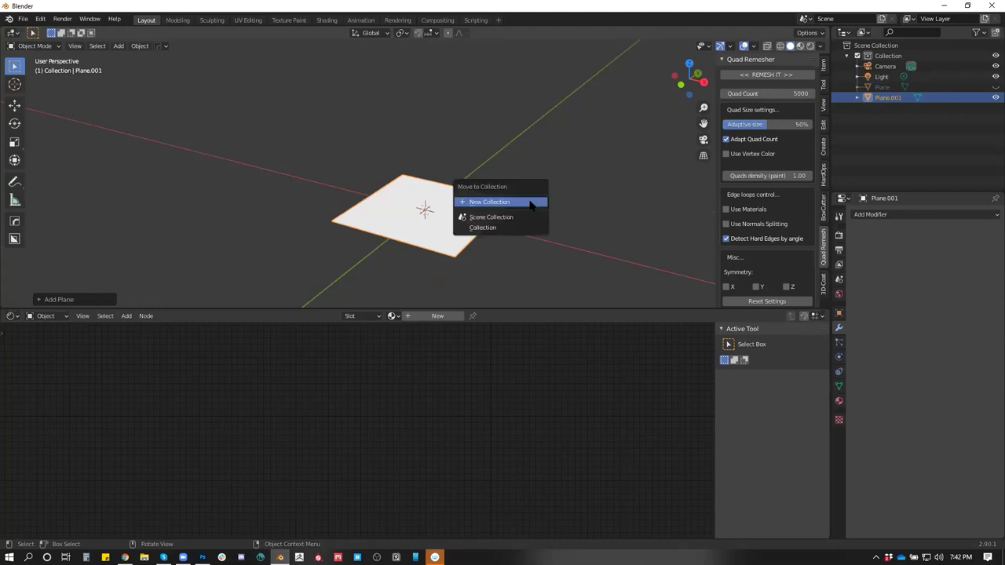
left_click(530, 202)
left_click(543, 233)
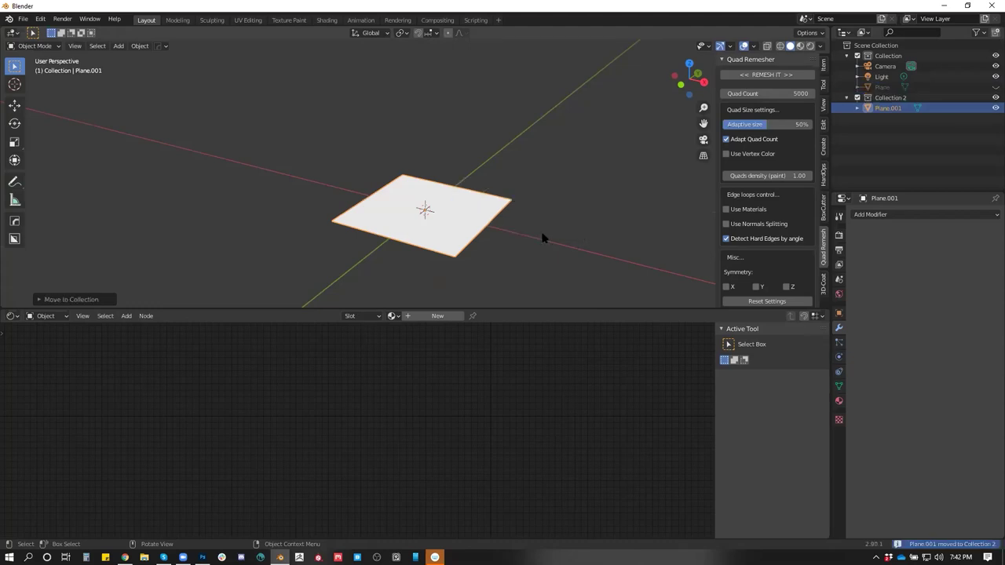
Scale the floor plane up to about 9.77 and move the light above its centre
key("s")
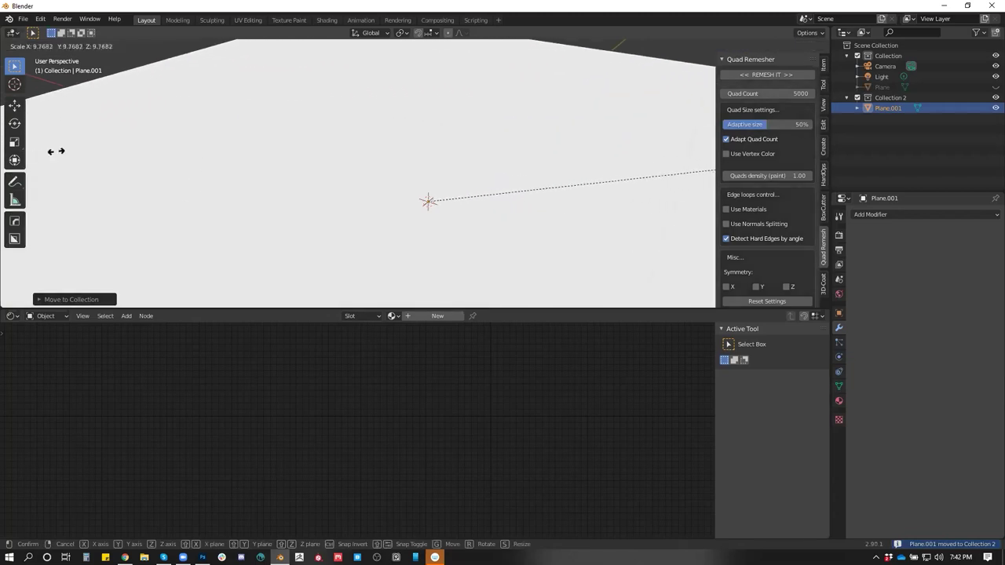
left_click(85, 154)
left_click_drag(85, 157, 457, 127)
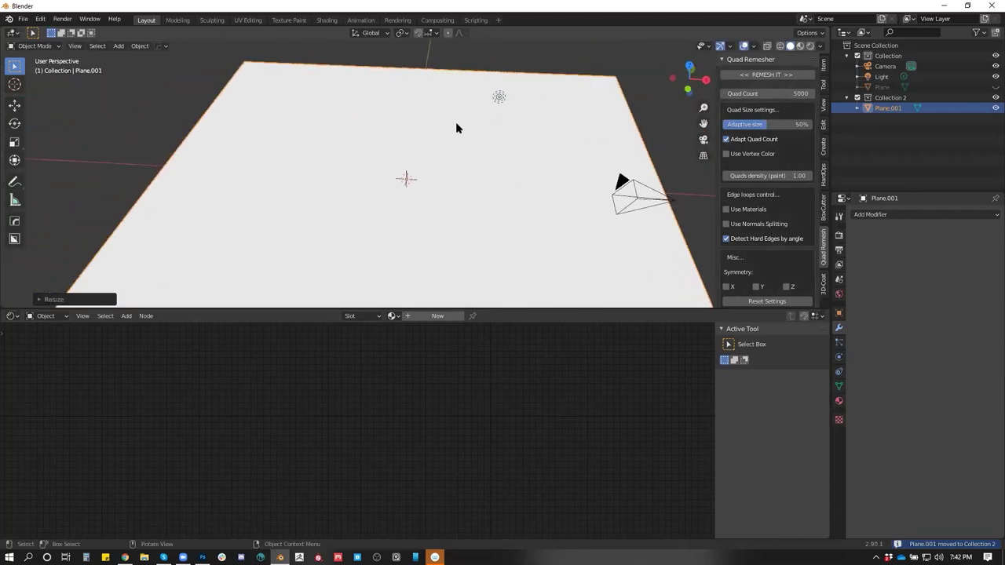
left_click(492, 98)
key("g")
left_click(433, 157)
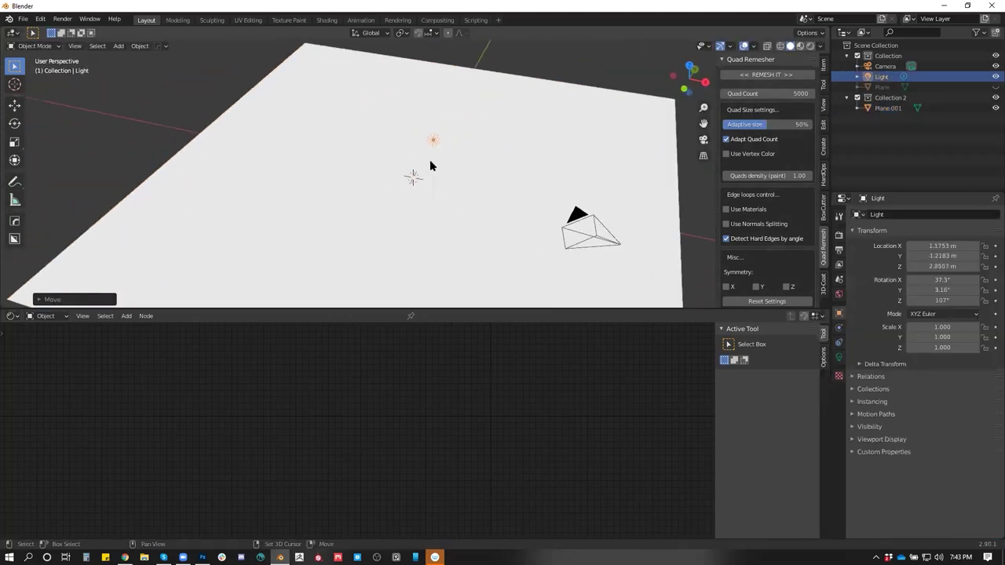
Add an extra plane, try moving it vertically, then undo and delete it
key("shift+a")
mouse_move(433, 165)
left_click(468, 164)
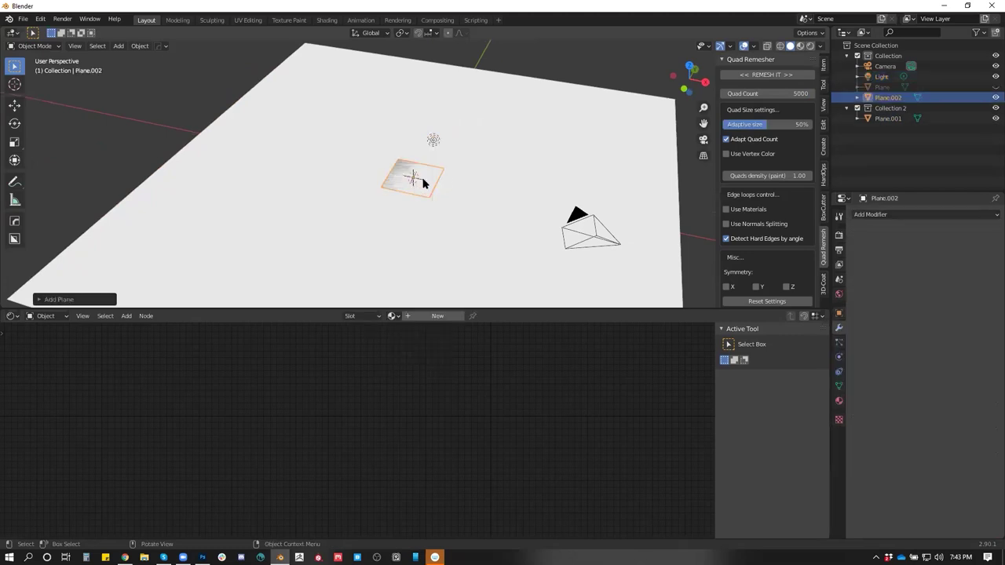
key("g")
key("z")
left_click(424, 159)
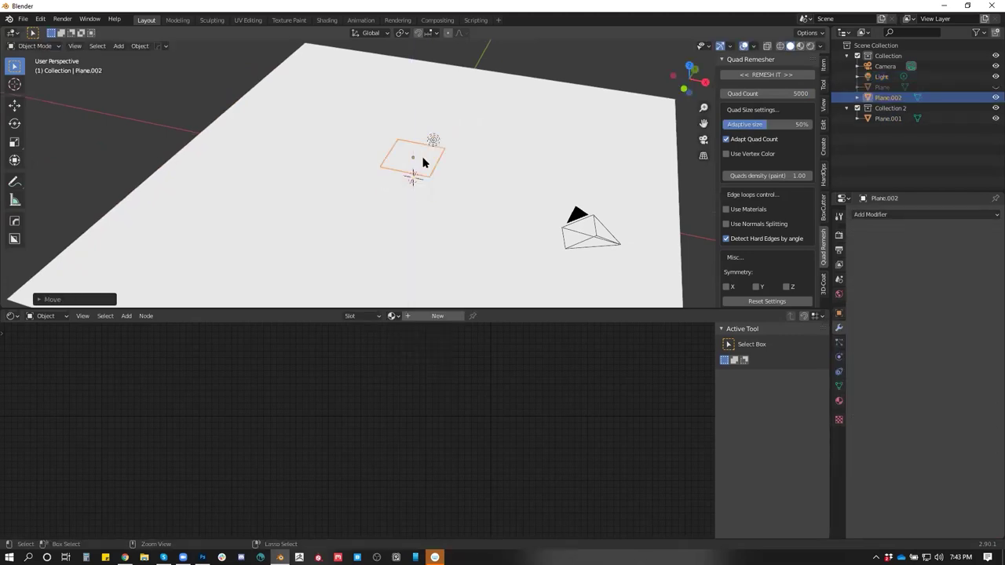
key("ctrl+z")
key("x")
left_click(424, 168)
key("shift+a")
mouse_move(422, 171)
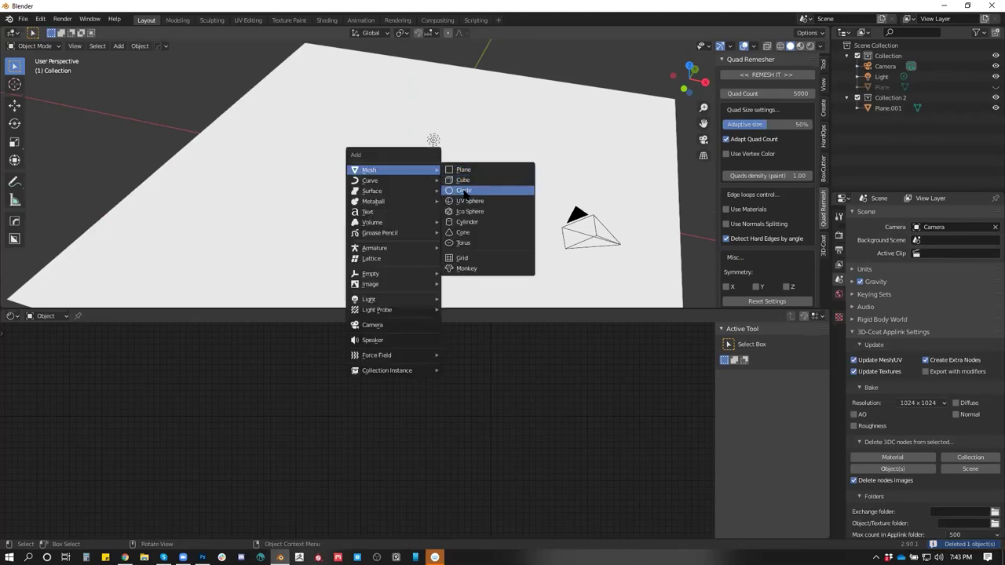
Add a UV sphere after discarding an accidentally added circle
left_click(461, 191)
key("Delete")
key("shift+a")
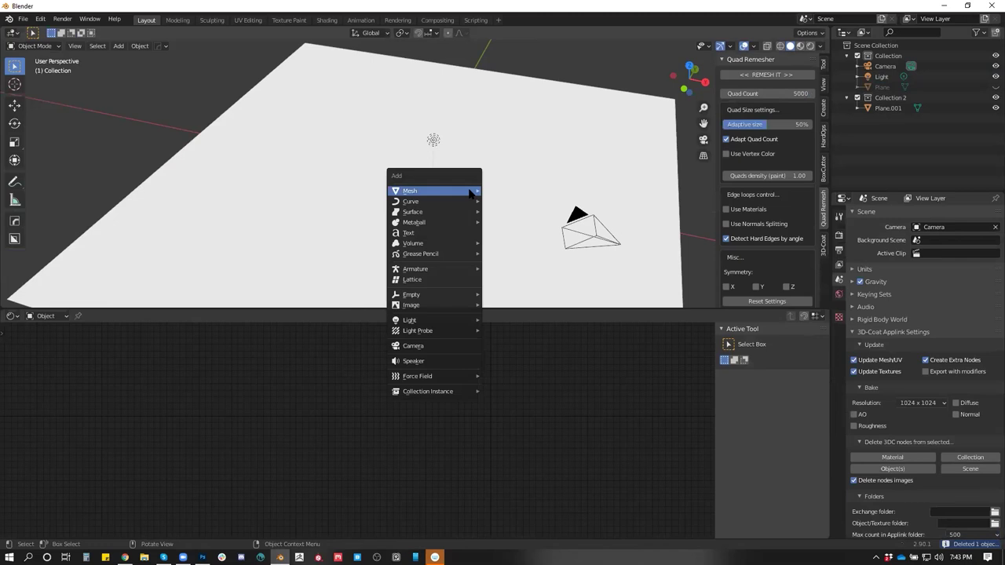
mouse_move(471, 193)
left_click(509, 223)
Shrink the sphere and lift it vertically above the floor
key("s")
left_click(414, 179)
key("g")
key("z")
key("Return")
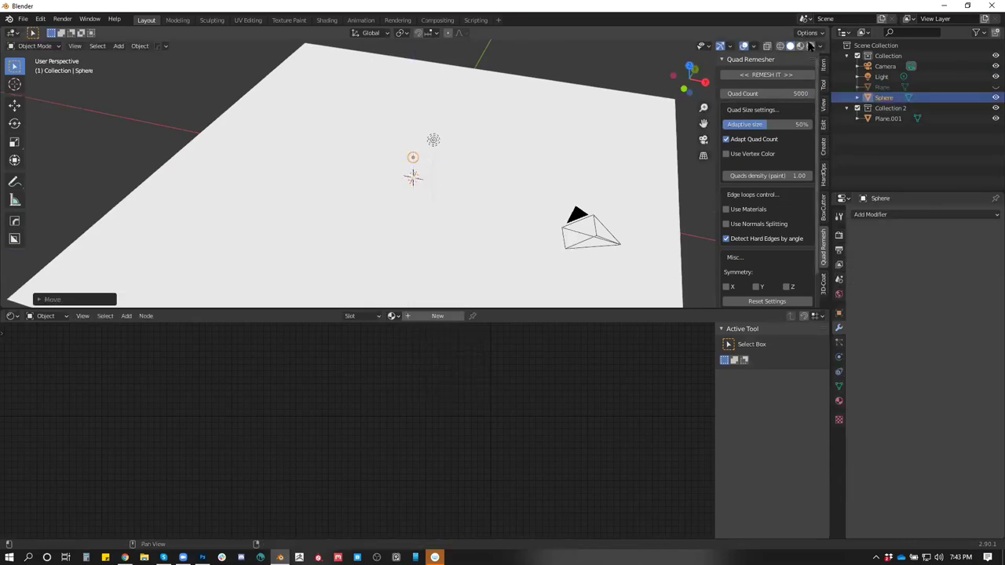
Switch to Rendered shading, place the light above the sphere, and give the sphere a new material
left_click(810, 45)
left_click_drag(460, 157, 537, 121)
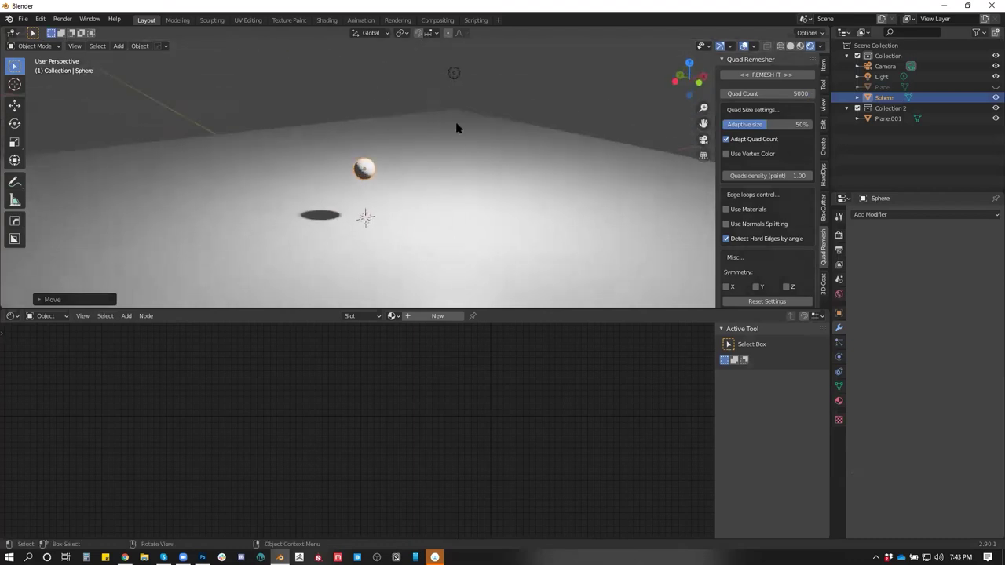
left_click(453, 73)
key("g")
left_click(397, 126)
left_click(373, 169)
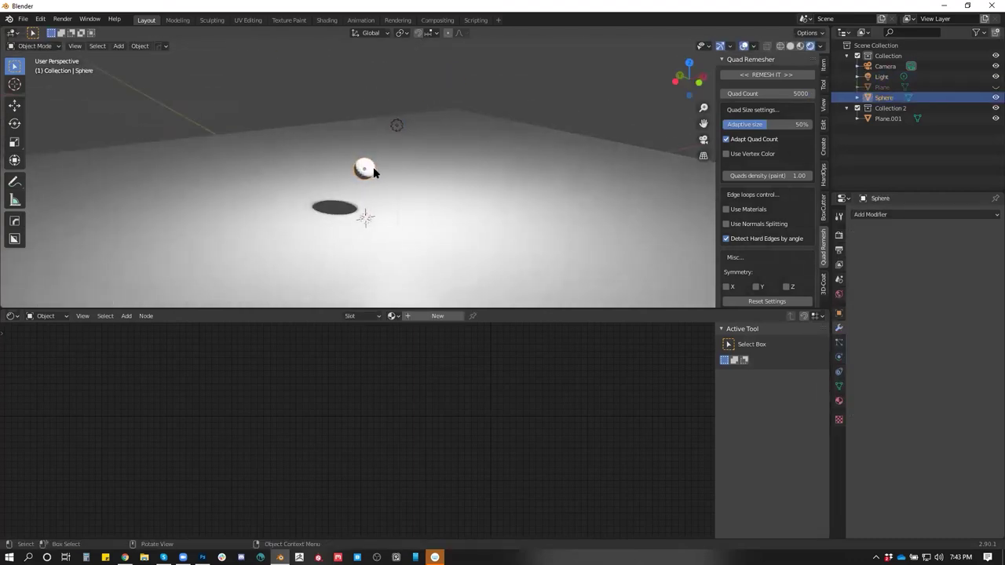
left_click(421, 317)
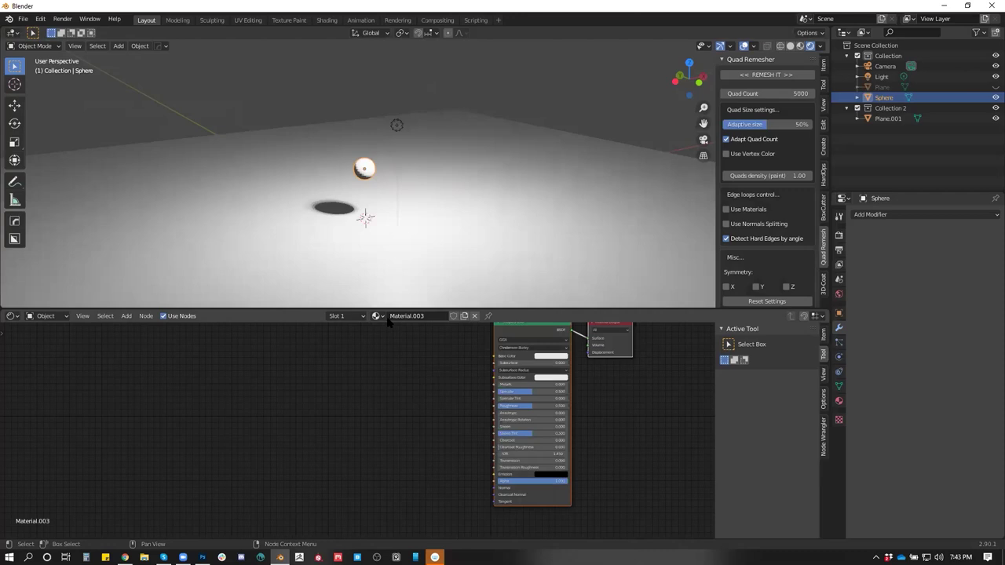
Try a pink base colour, then switch the sphere to the existing Material
left_click(550, 357)
left_click(563, 303)
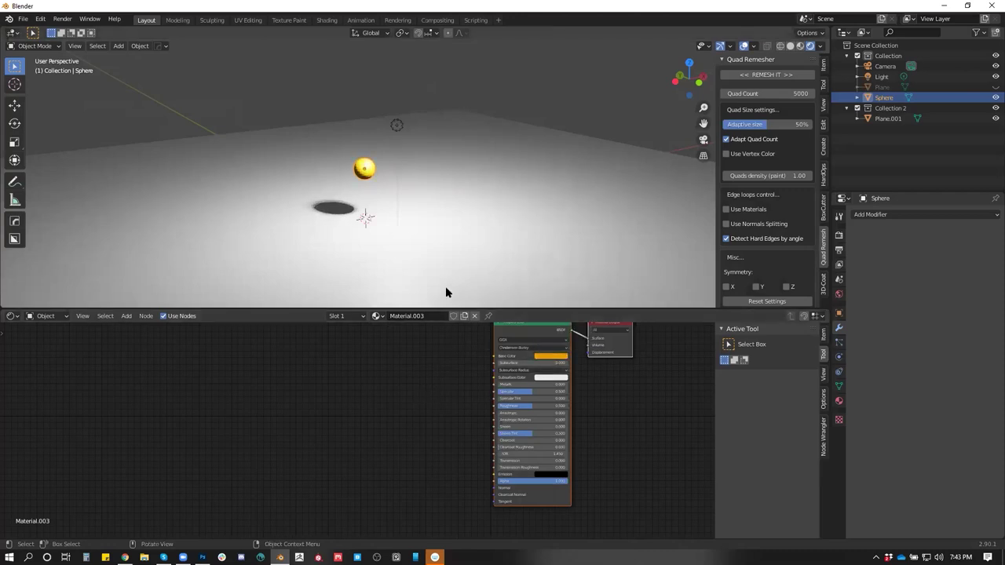
left_click(376, 316)
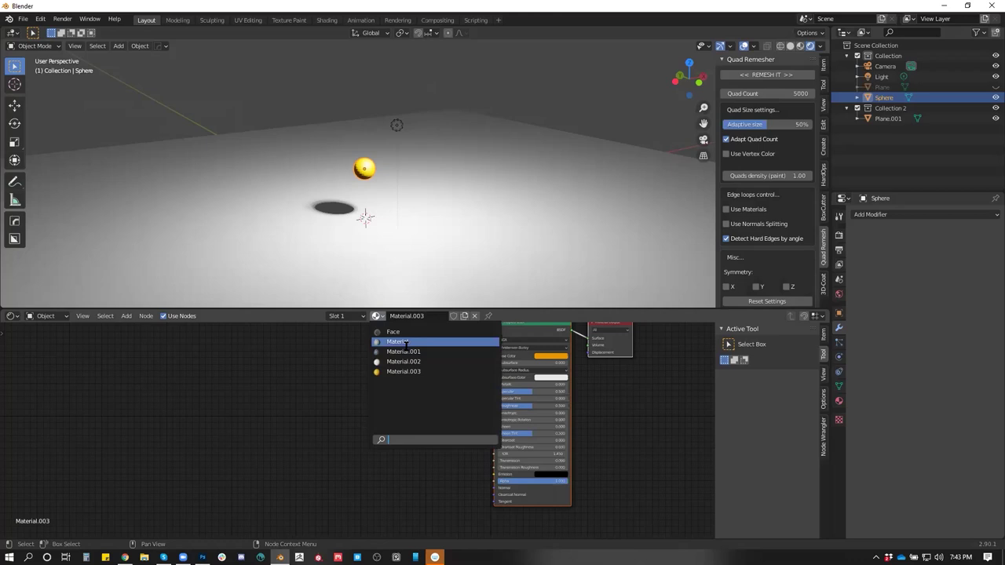
left_click(405, 344)
Make the base colour blue and switch the sphere to Material.001
left_click(545, 357)
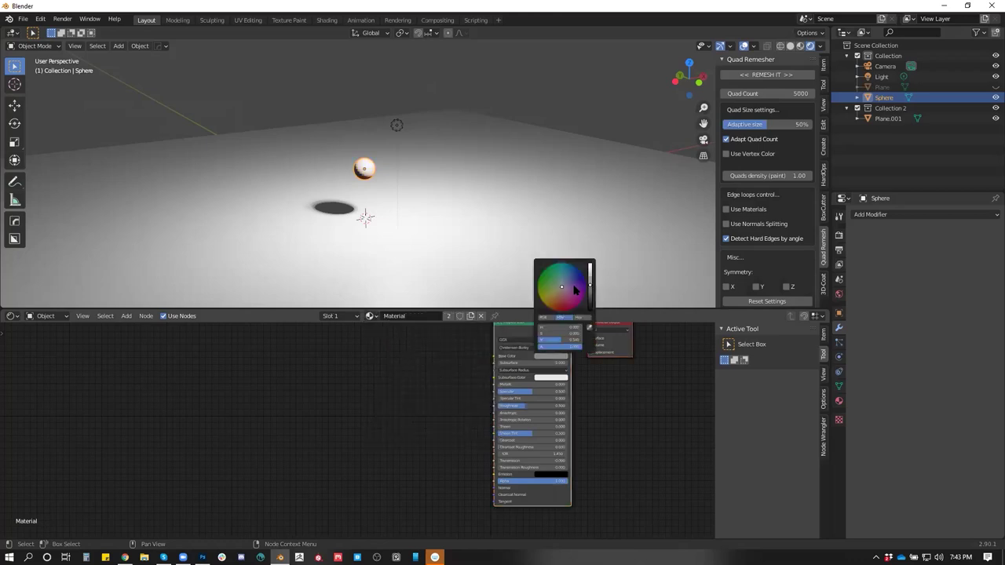
left_click_drag(575, 291, 579, 269)
left_click(370, 315)
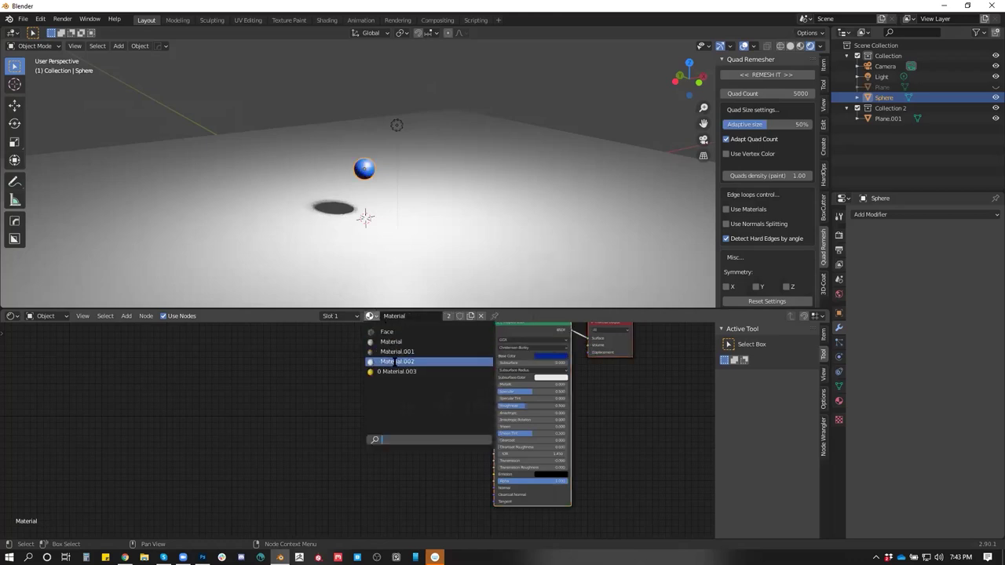
left_click(397, 358)
left_click(372, 315)
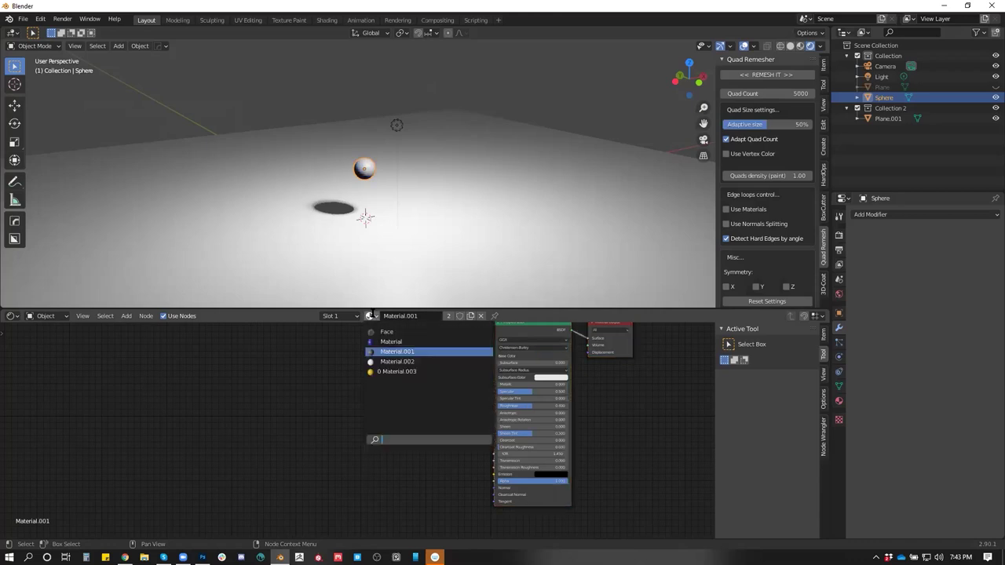
left_click(551, 357)
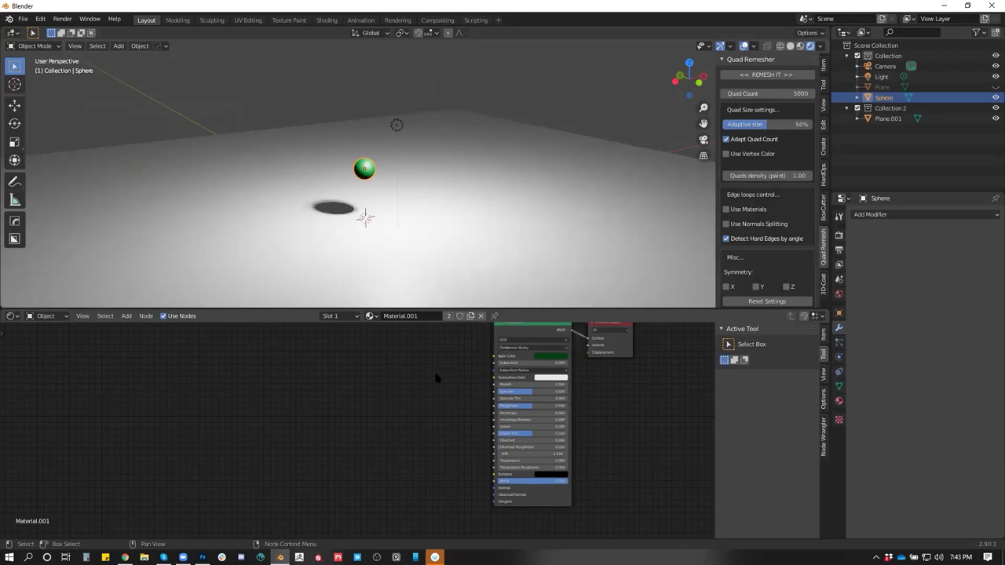
Assign Material.002 with a red base colour, then settle on yellow Material.003
left_click(374, 317)
left_click(402, 363)
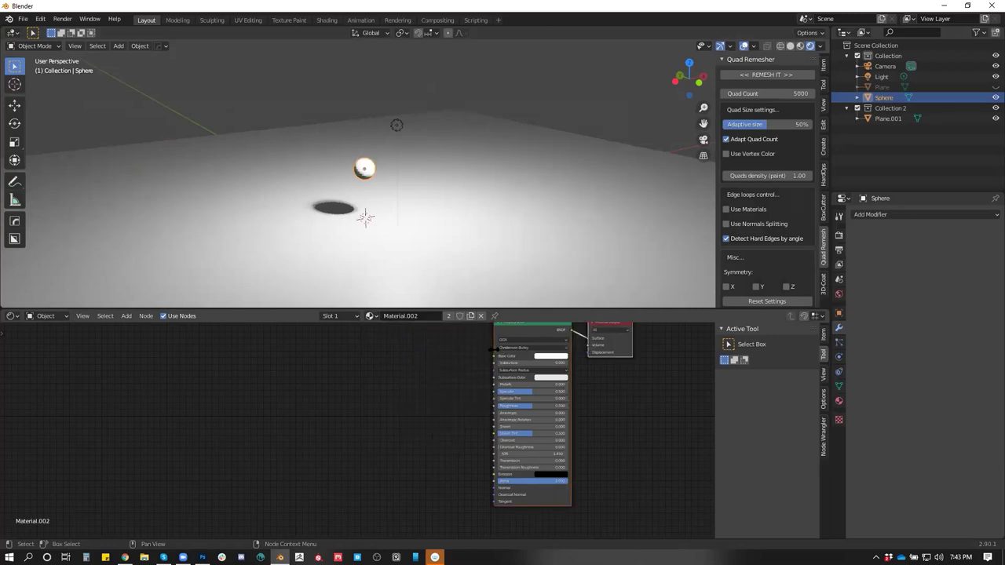
left_click(550, 359)
left_click(562, 311)
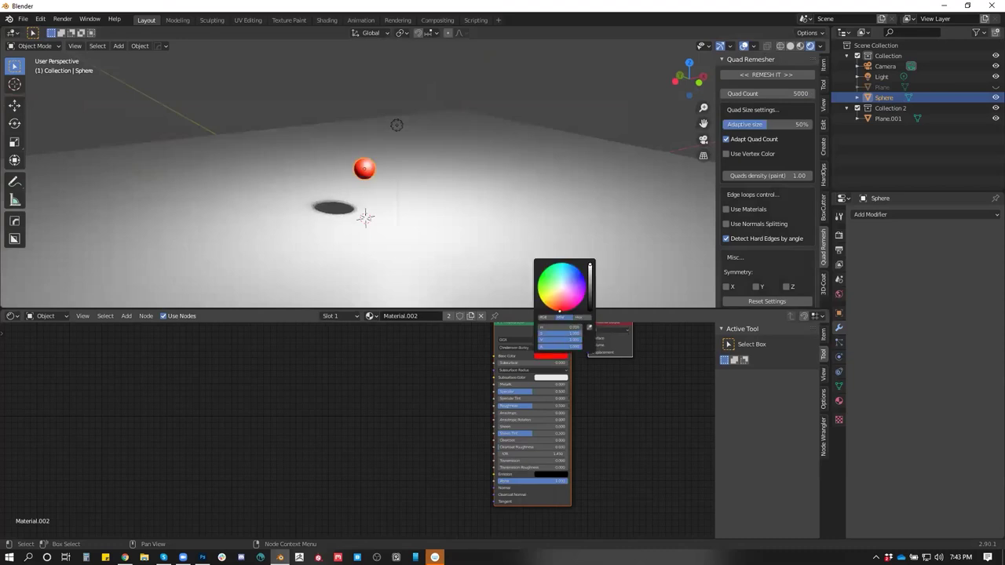
left_click(370, 316)
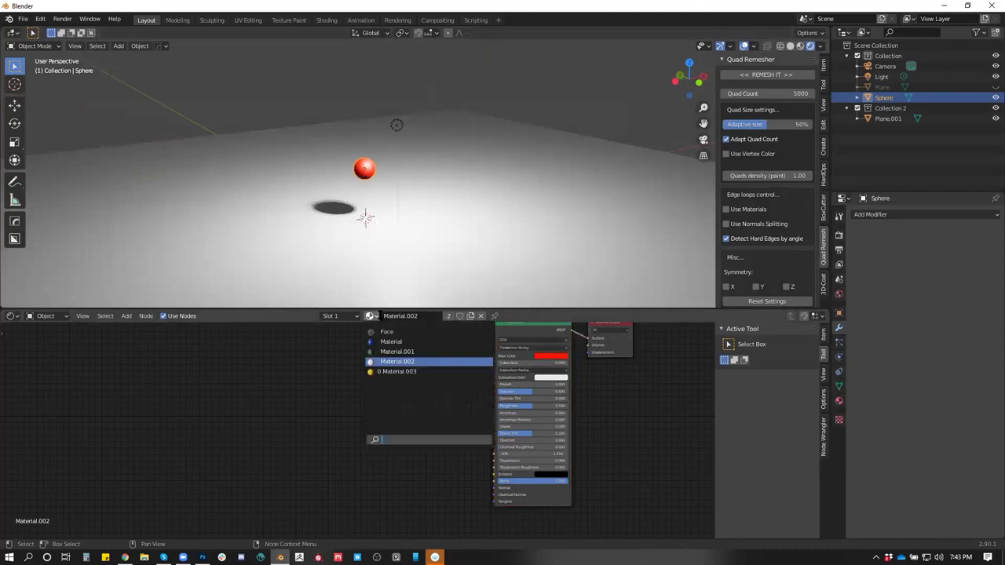
Centre the sphere in the view and select the light
left_click_drag(401, 193, 394, 166)
right_click(392, 162)
left_click(393, 163)
left_click(403, 132)
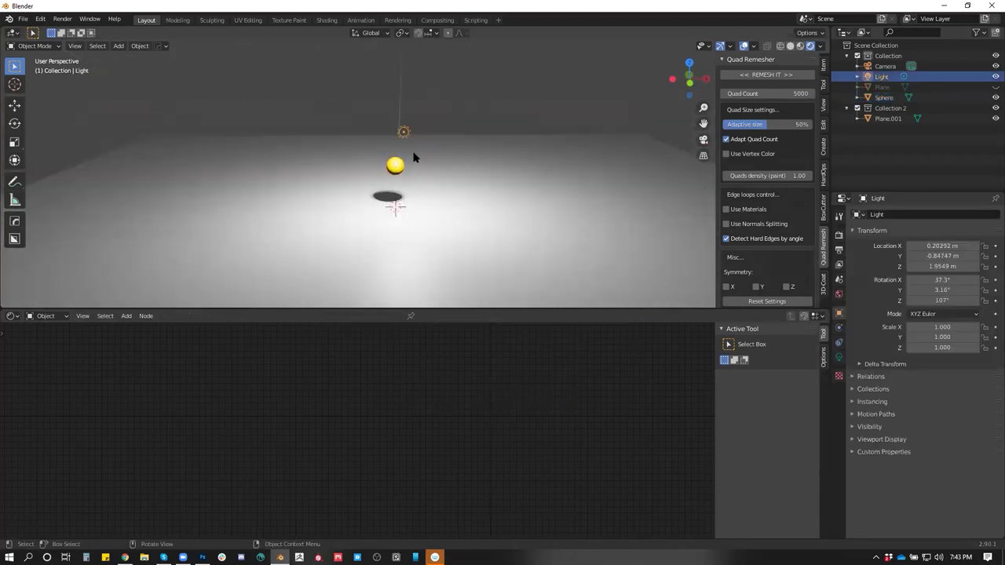
Enable the light's Custom Distance and set its falloff distance to 3 m
left_click(838, 358)
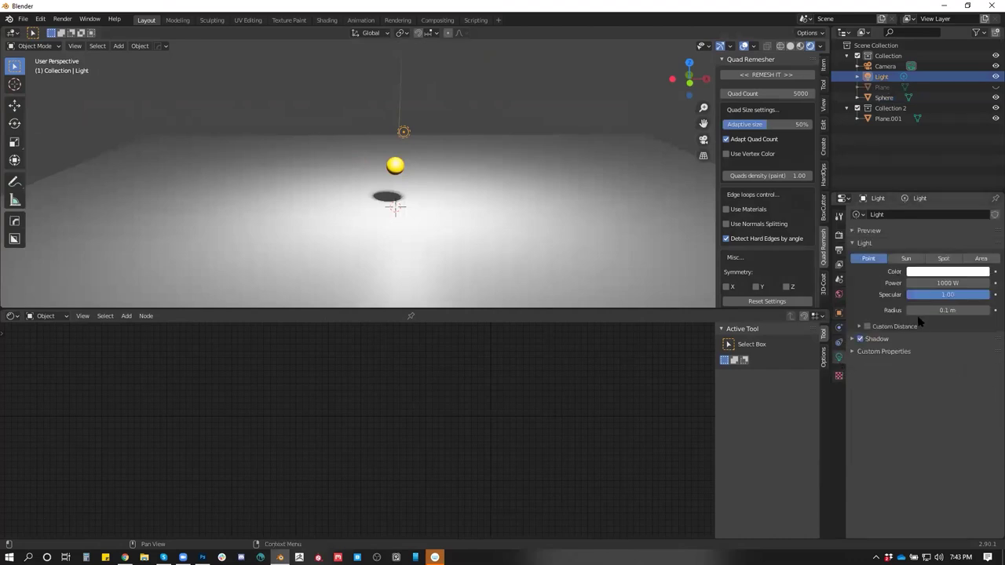
left_click(867, 327)
left_click(858, 327)
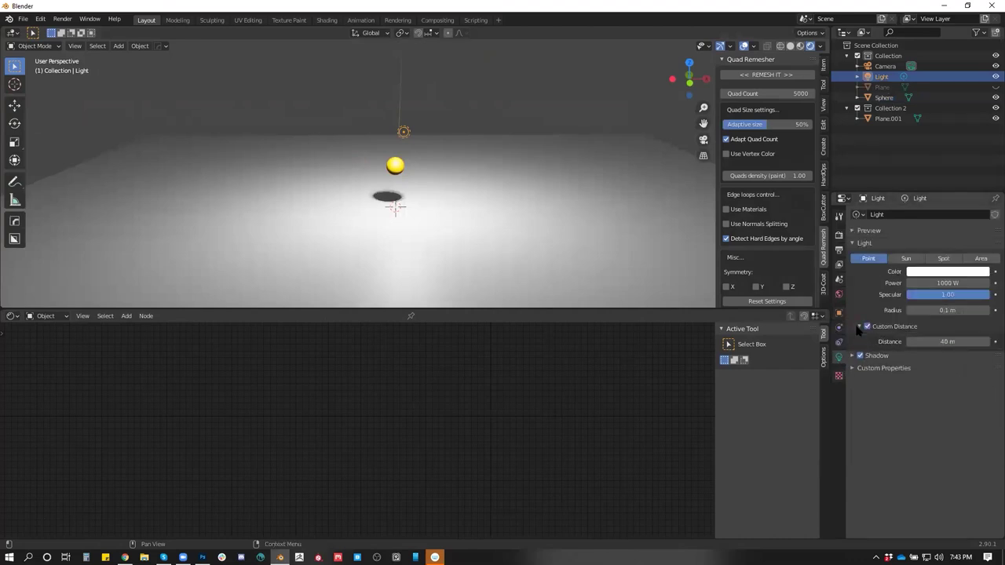
left_click(956, 342)
key("Return")
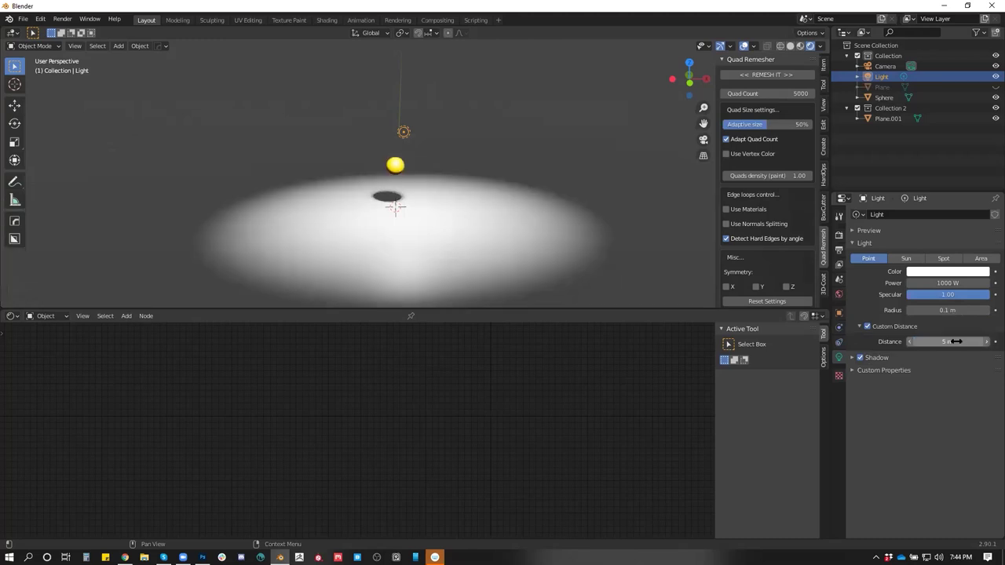
left_click(942, 342)
key("Return")
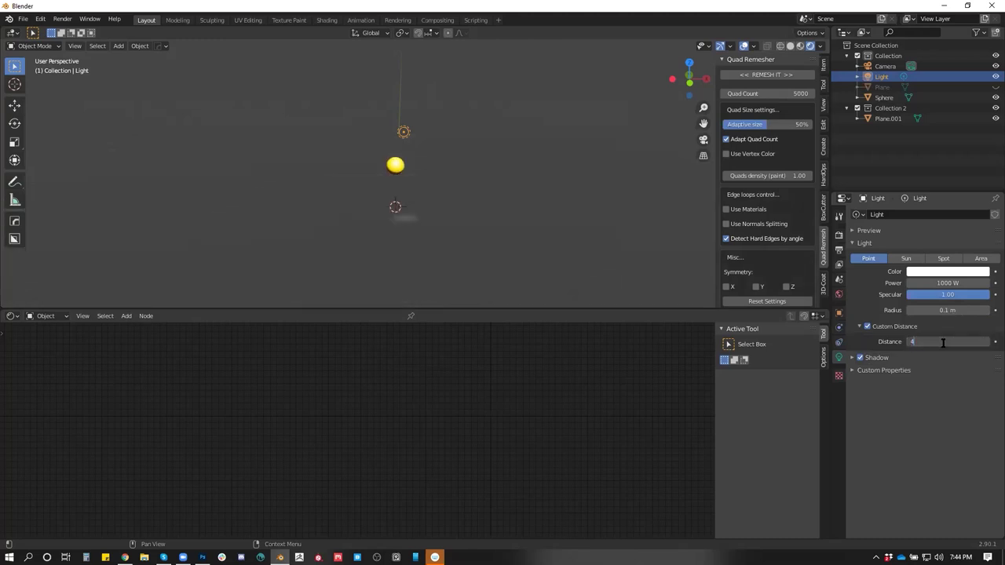
key("Return")
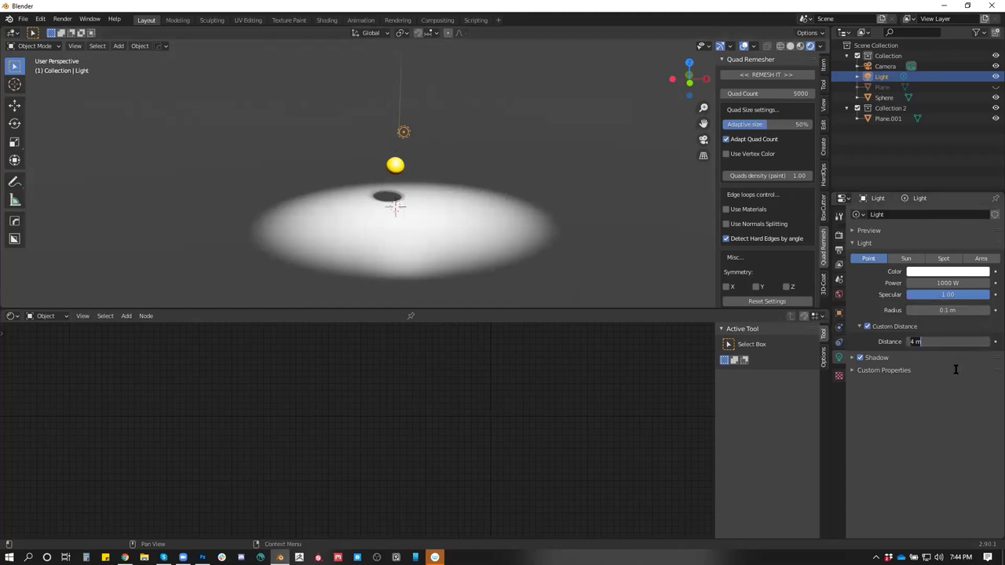
type("3")
key("Return")
Set the light power to 500 W and centre the sphere beneath it
left_click(953, 282)
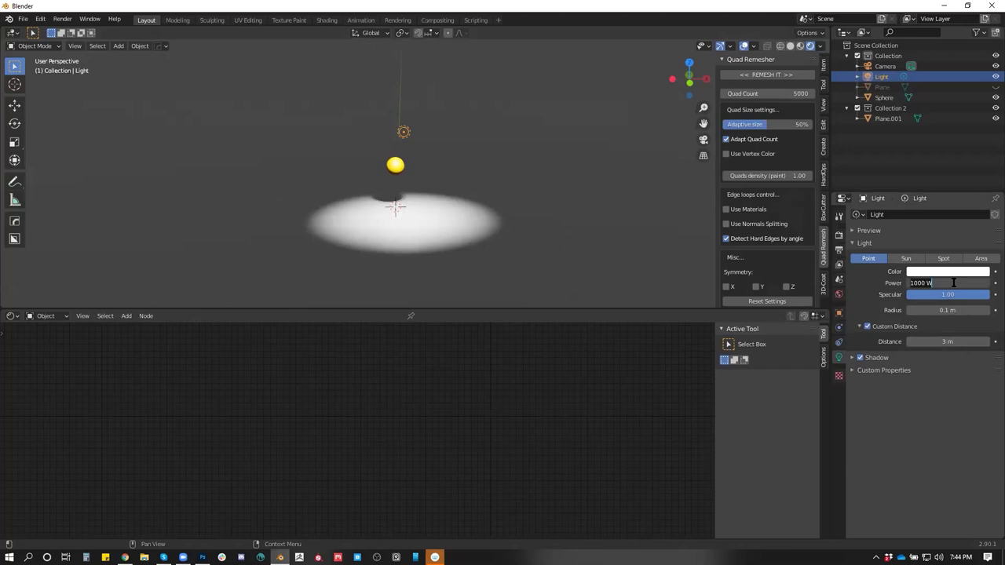
key("Return")
left_click(393, 163)
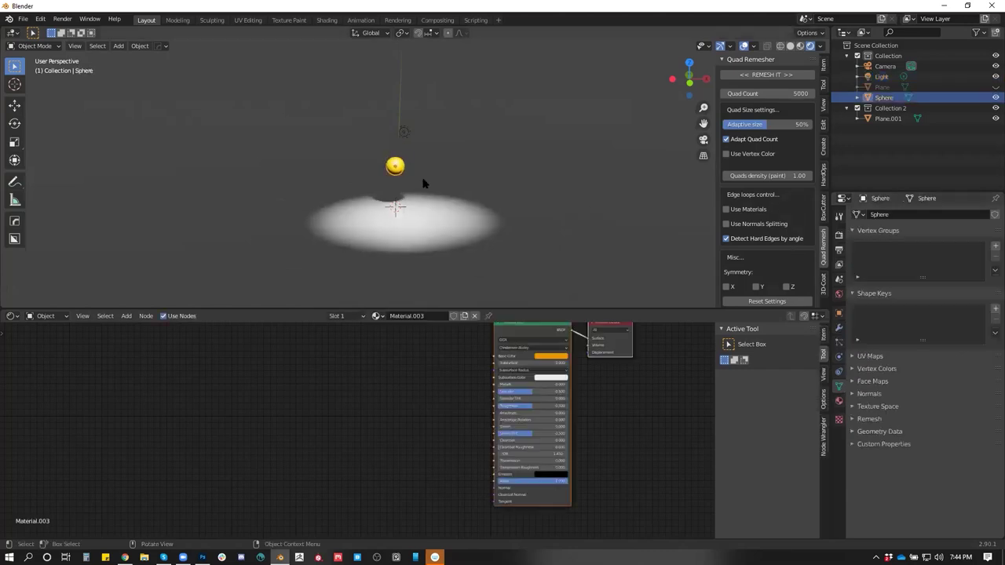
key("g")
key("Return")
left_click(403, 132)
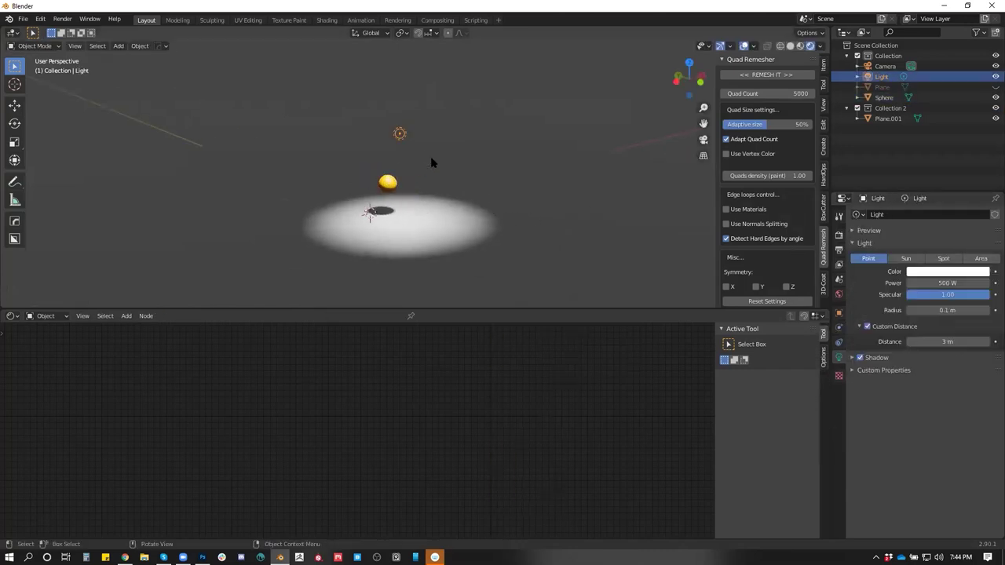
Resize the floor plane to a new size
left_click_drag(384, 181, 405, 213)
left_click(407, 177)
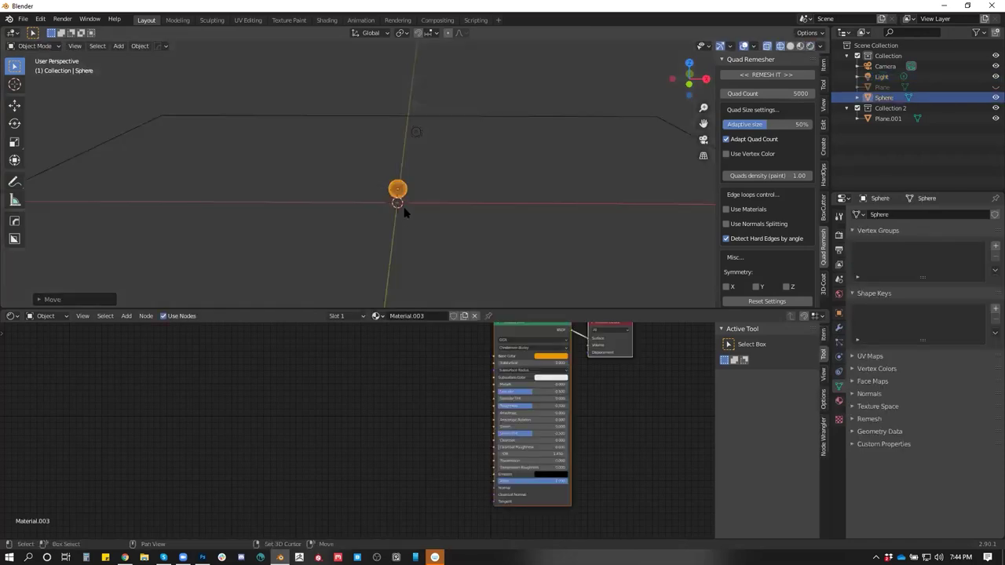
left_click(495, 144)
key("s")
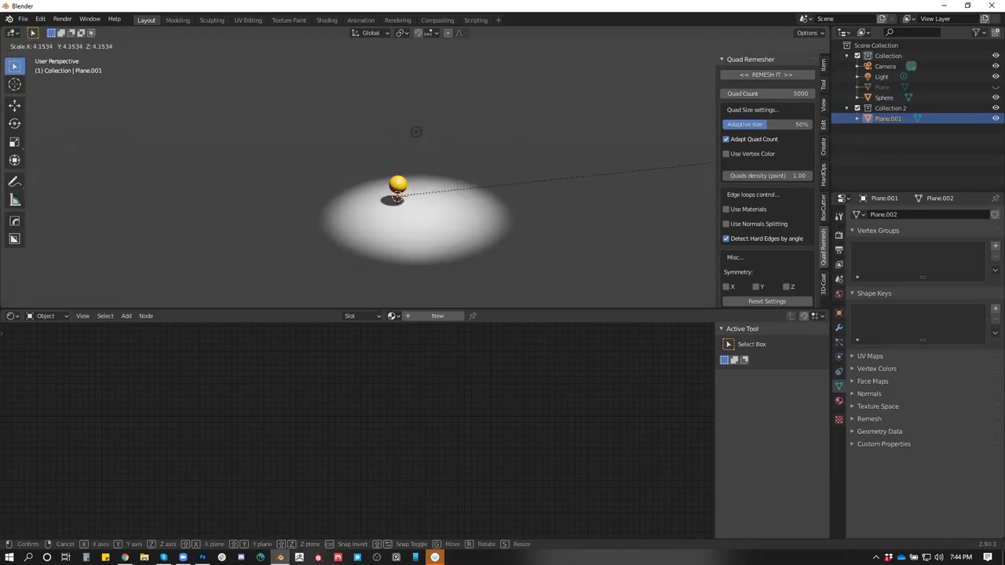
left_click(713, 163)
scroll(662, 156, "up", 6)
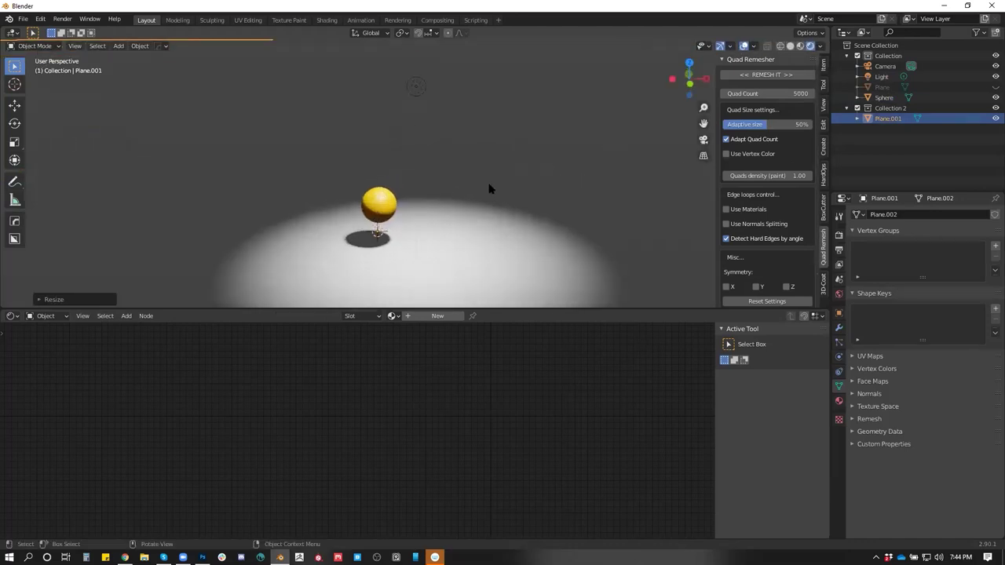
Maximize the 3D view and duplicate the yellow sphere together with its light
key("ctrl+space")
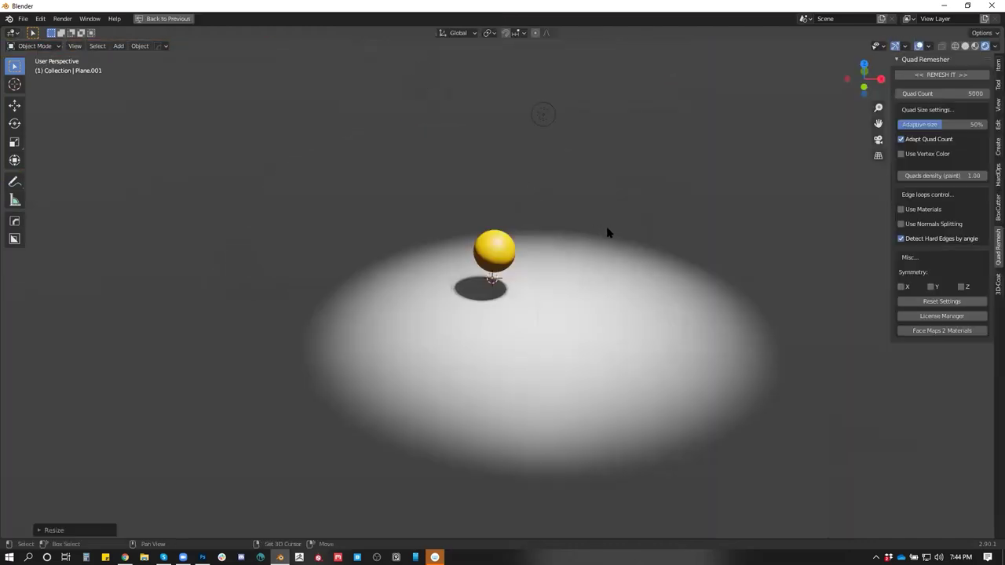
left_click(464, 211)
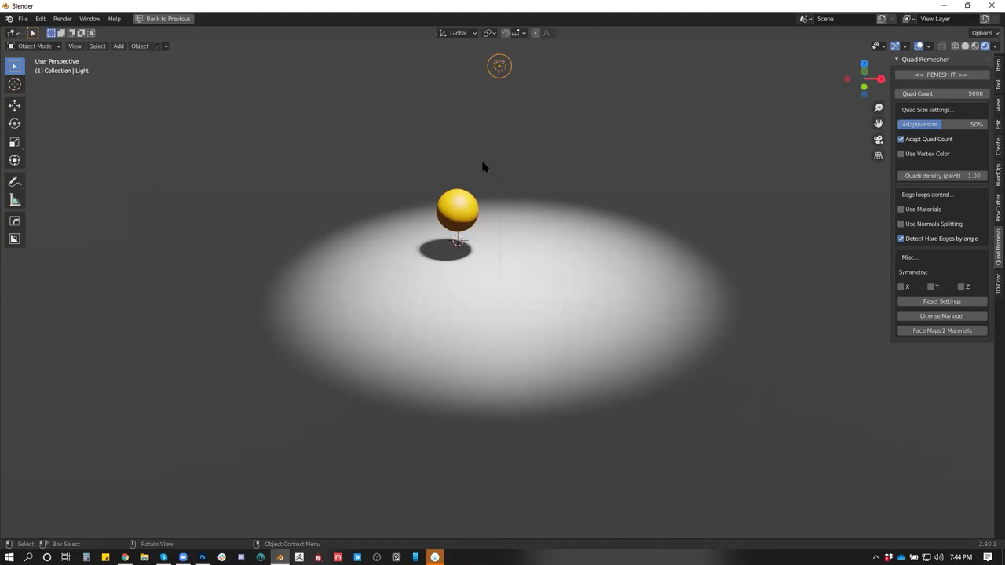
mouse_move(481, 167)
left_mouse_down()
mouse_move(492, 168)
mouse_move(489, 157)
mouse_move(504, 176)
mouse_move(487, 172)
left_mouse_up()
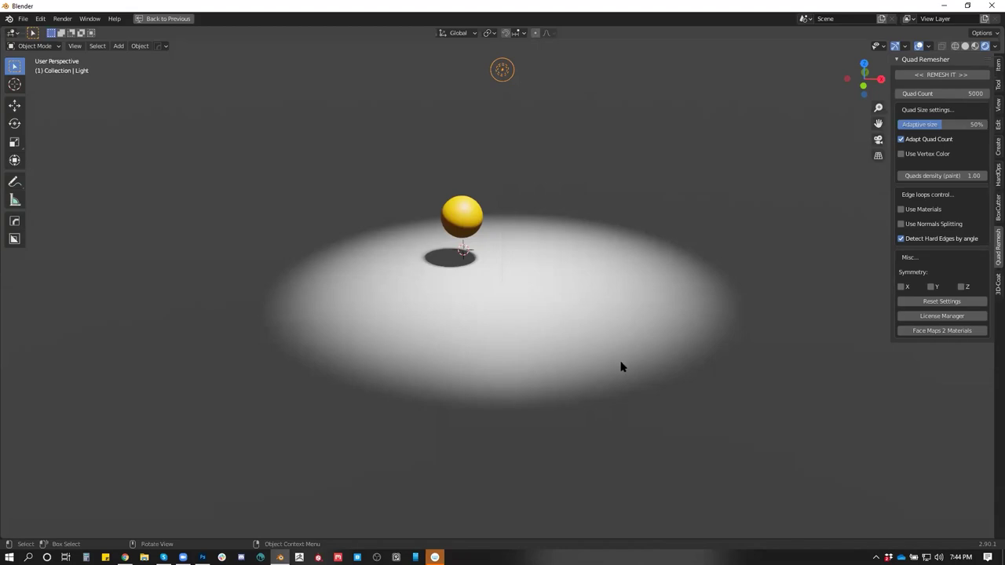
left_click(469, 210)
scroll(543, 231, "down", 6)
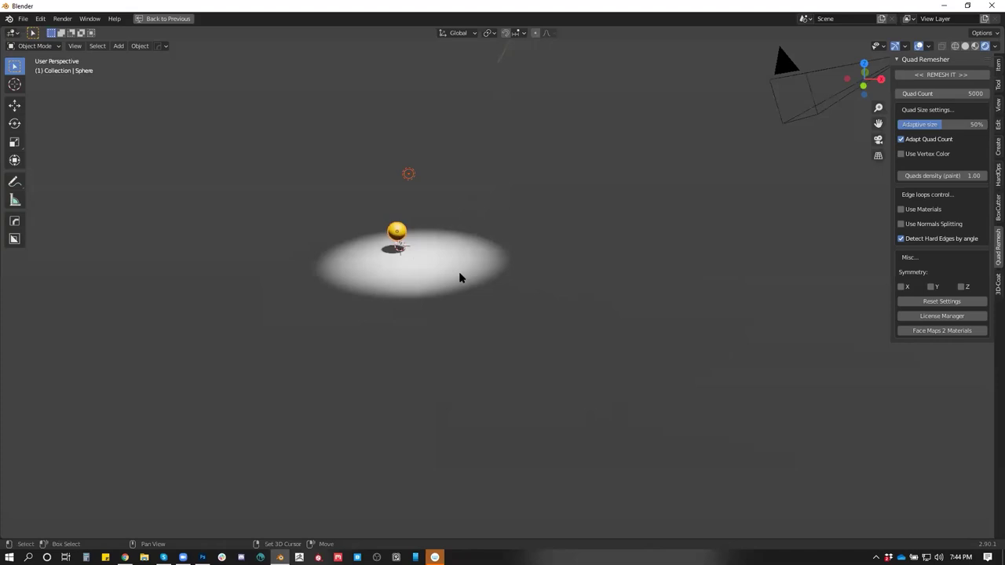
key("shift+d")
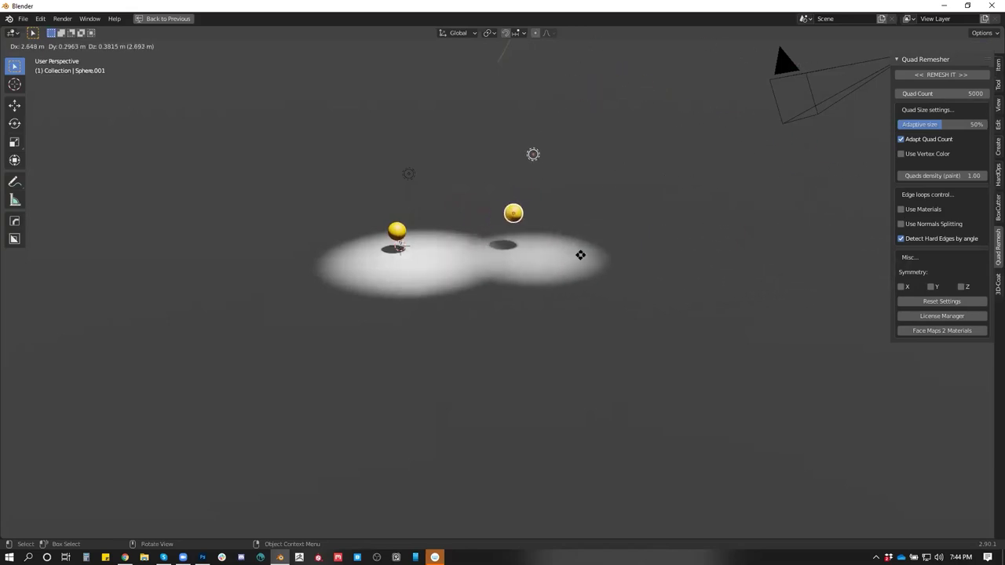
Undo the first placed copy, leaving the original sphere in its spot
left_click(579, 254)
key("ctrl+z")
scroll(524, 273, "down", 5)
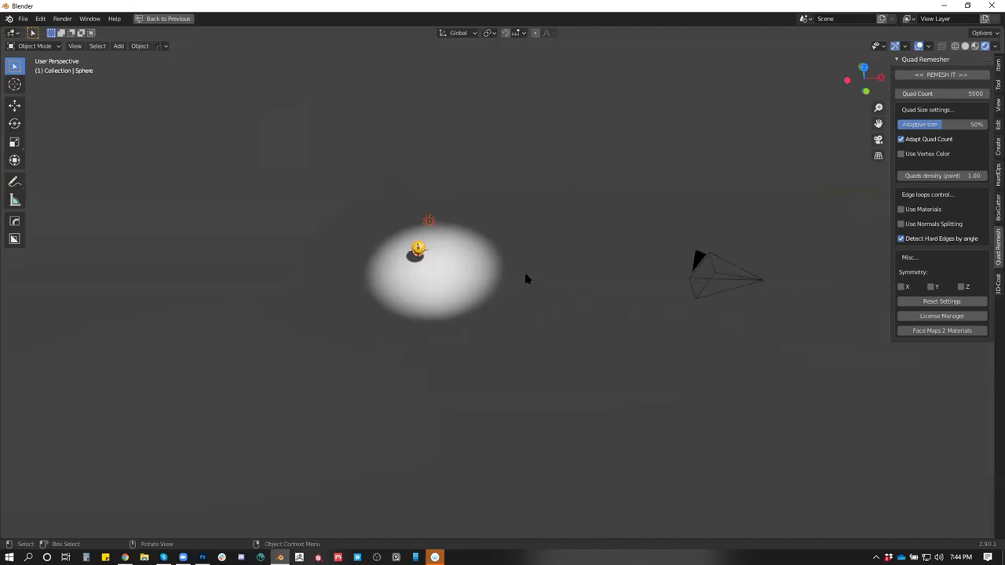
key("g")
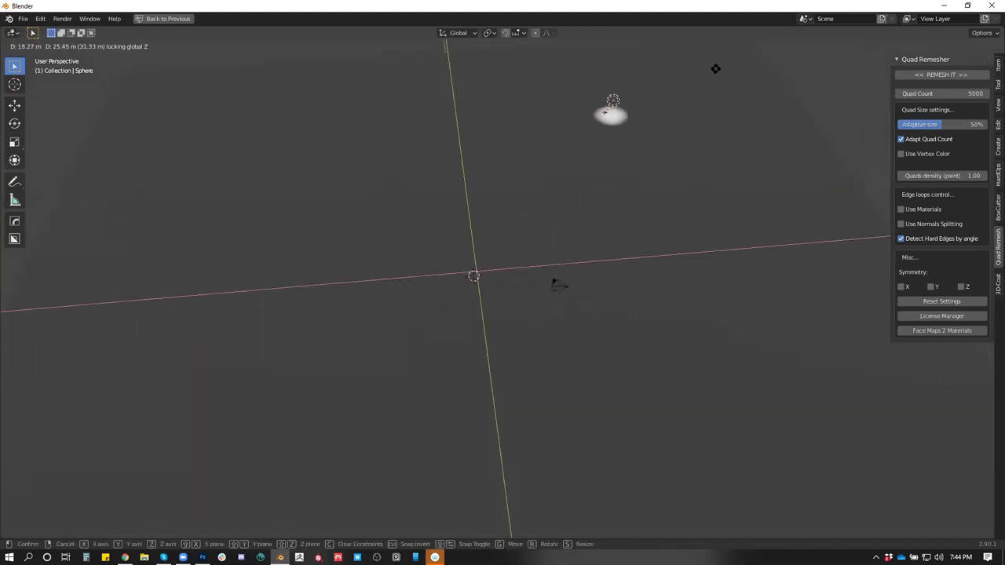
key("Escape")
Duplicate the sphere and light again and move the copy far up-right
key("shift+d")
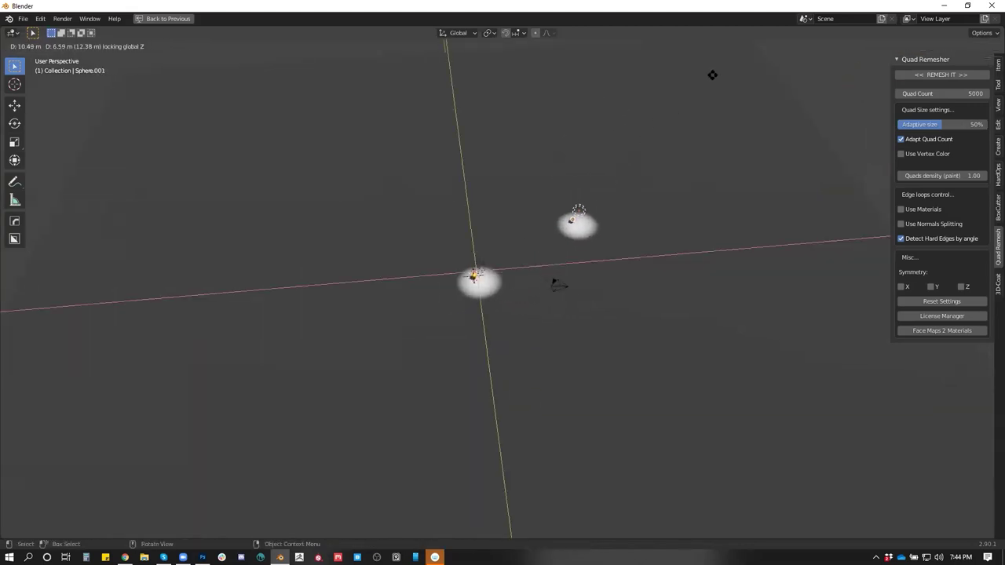
left_click(716, 76)
key("g")
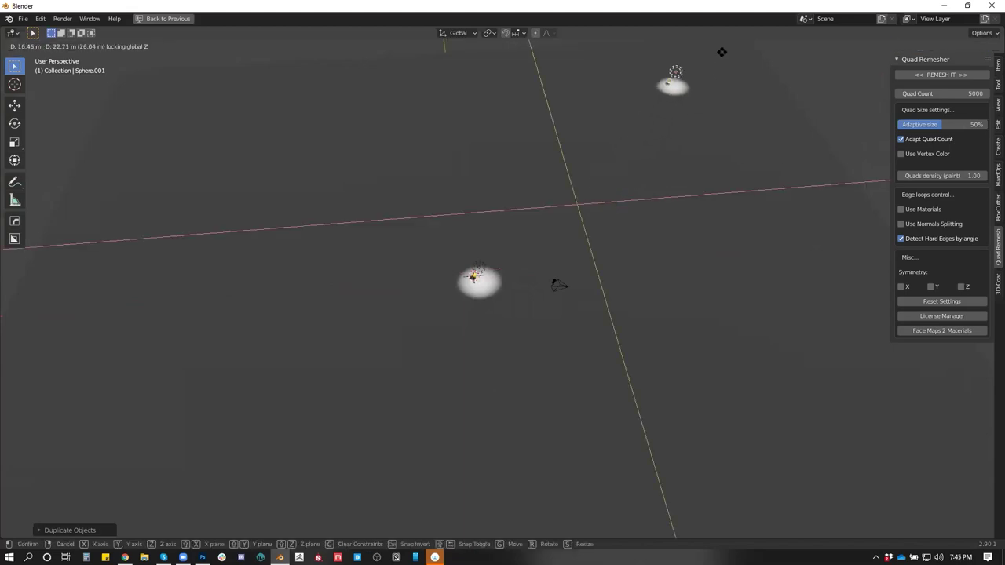
left_click(769, 41)
left_click_drag(760, 450, 752, 320)
Enlarge the copied sphere, adjust its position, and restore the normal editor layout
left_click(780, 147)
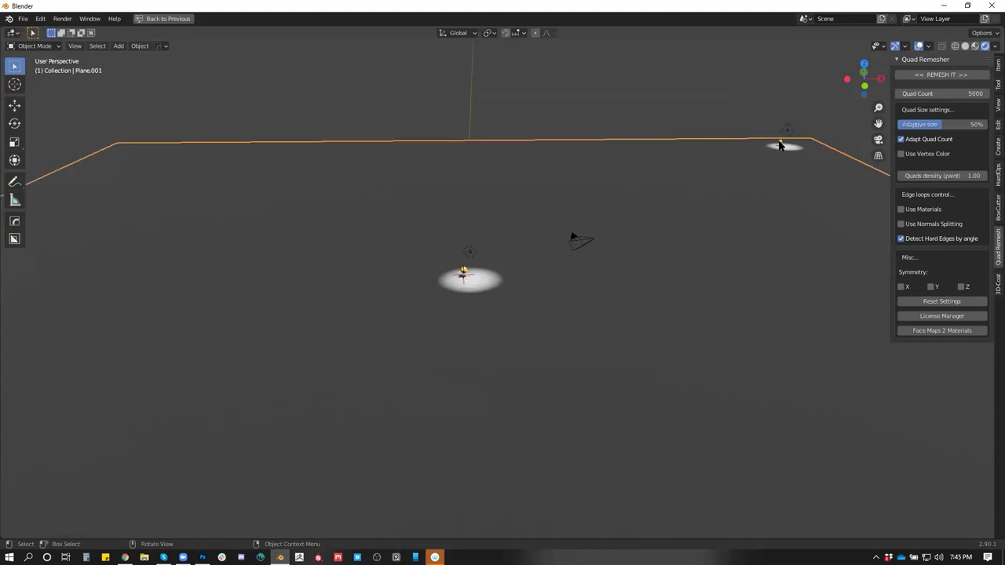
left_click(781, 145)
key("s")
left_click(829, 153)
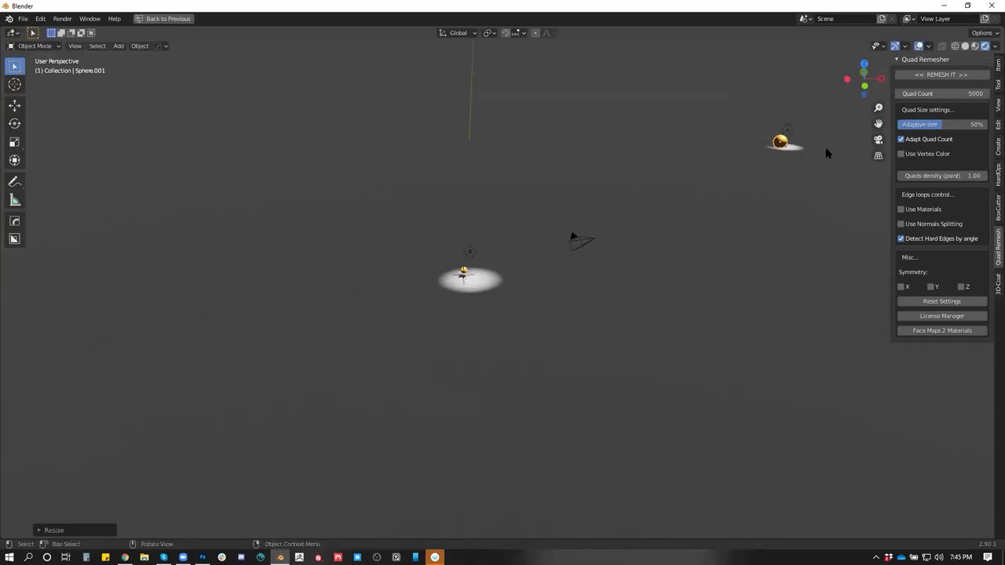
left_click(788, 130)
left_click(782, 143)
key("g")
left_click(787, 148)
key("ctrl+space")
left_click(371, 316)
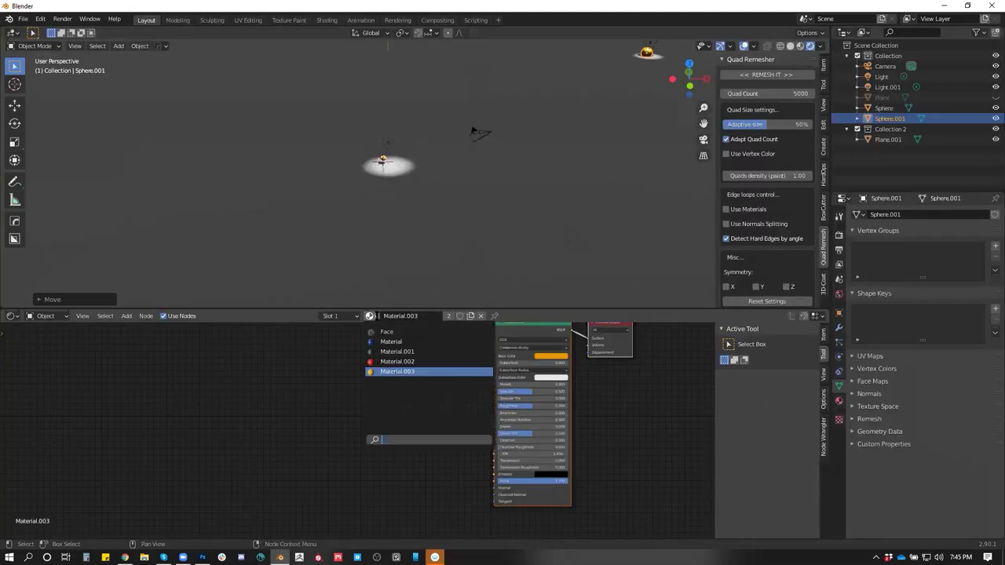
Give the copied sphere the blue Material, then resize and reposition the yellow sphere
left_click(393, 342)
left_click_drag(543, 91, 492, 150)
left_click(381, 193)
key("s")
left_click(391, 193)
scroll(404, 195, "up", 3)
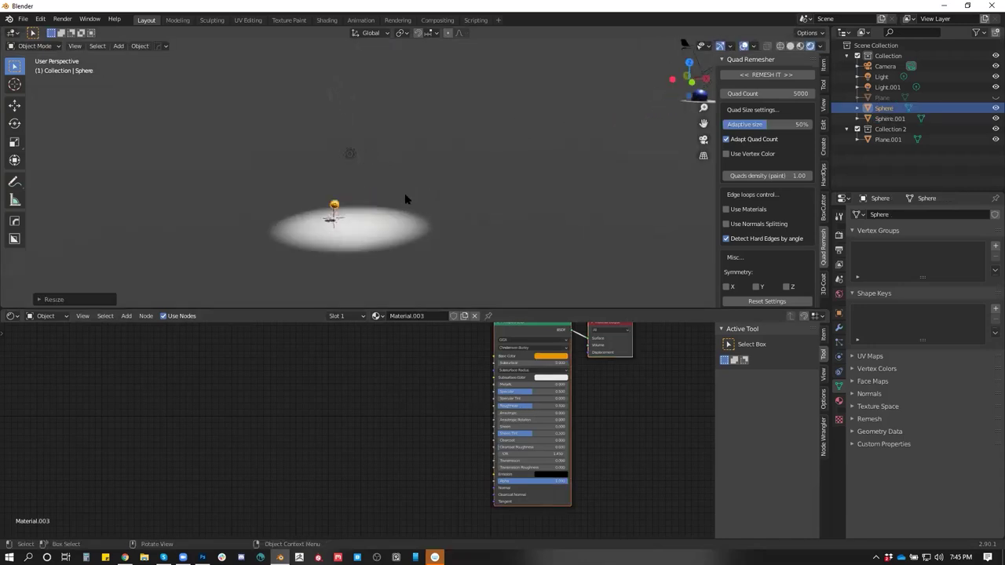
key("g")
left_click(417, 206)
Move the blue sphere and place its light, Light.001, directly above it
left_click_drag(483, 108, 547, 151)
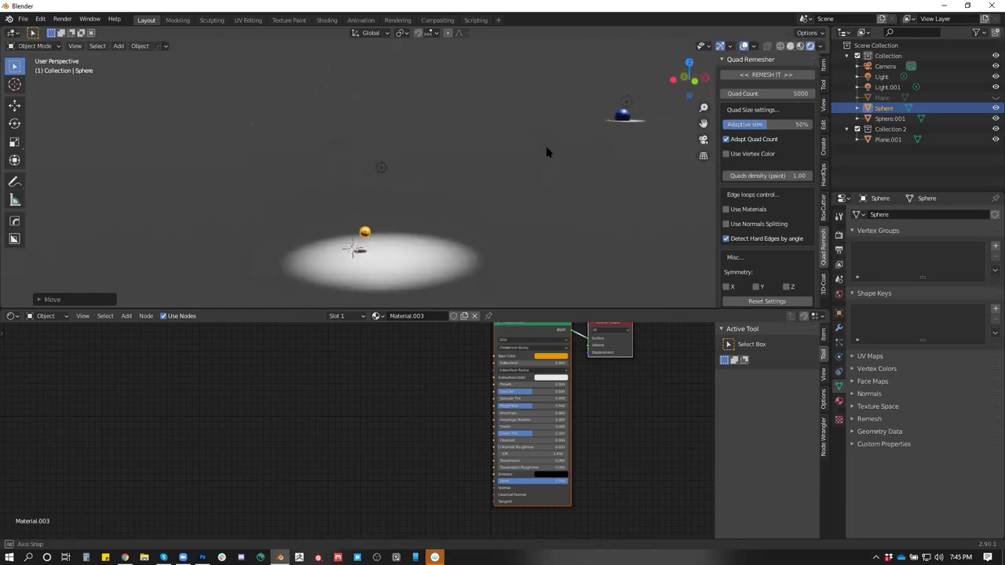
left_click(623, 116)
key("g")
left_click(633, 118)
left_click(625, 102)
key("g")
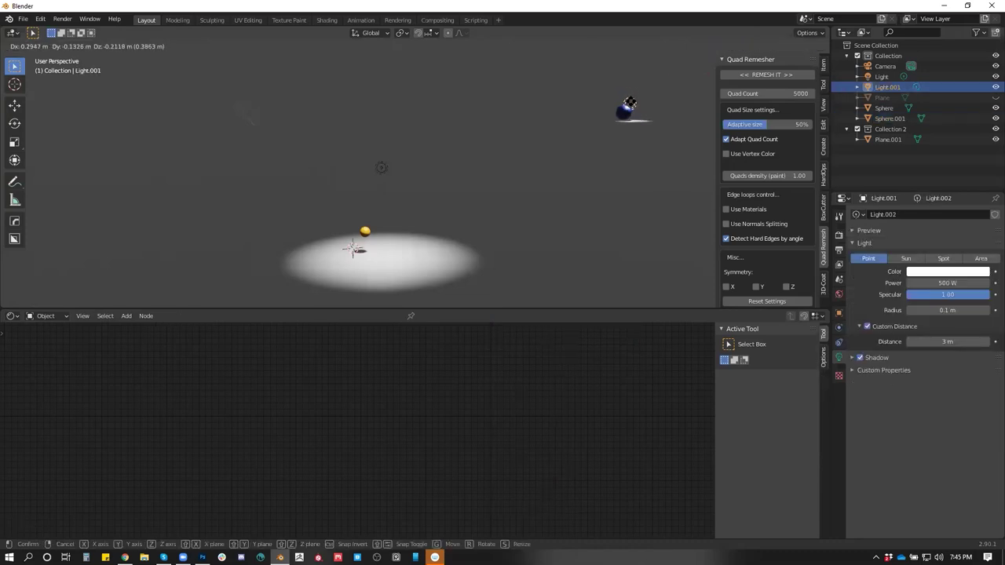
key("Return")
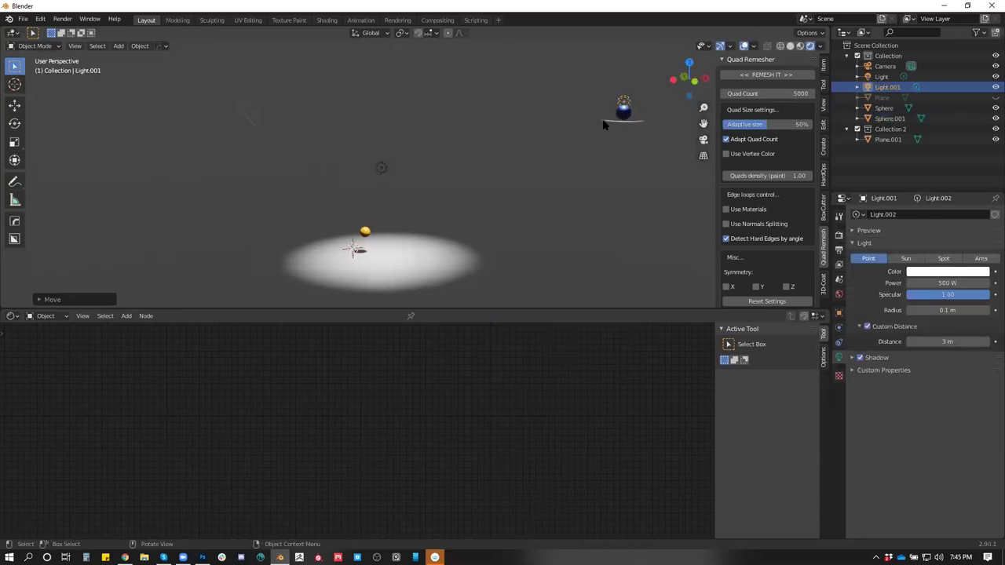
Deselect everything and maximize the 3D viewport to fill the window
left_click(574, 108)
scroll(565, 115, "up", 1)
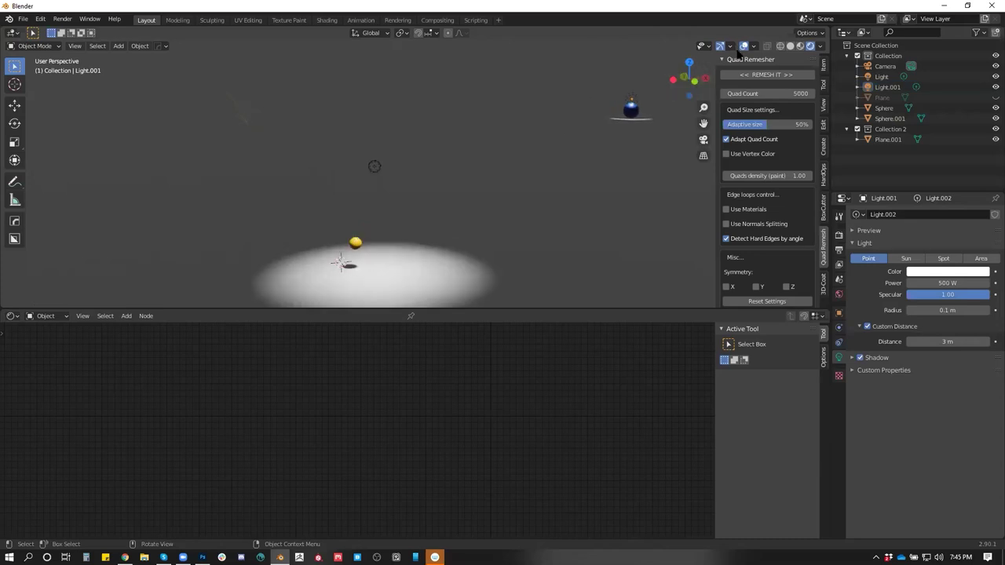
key("ctrl+space")
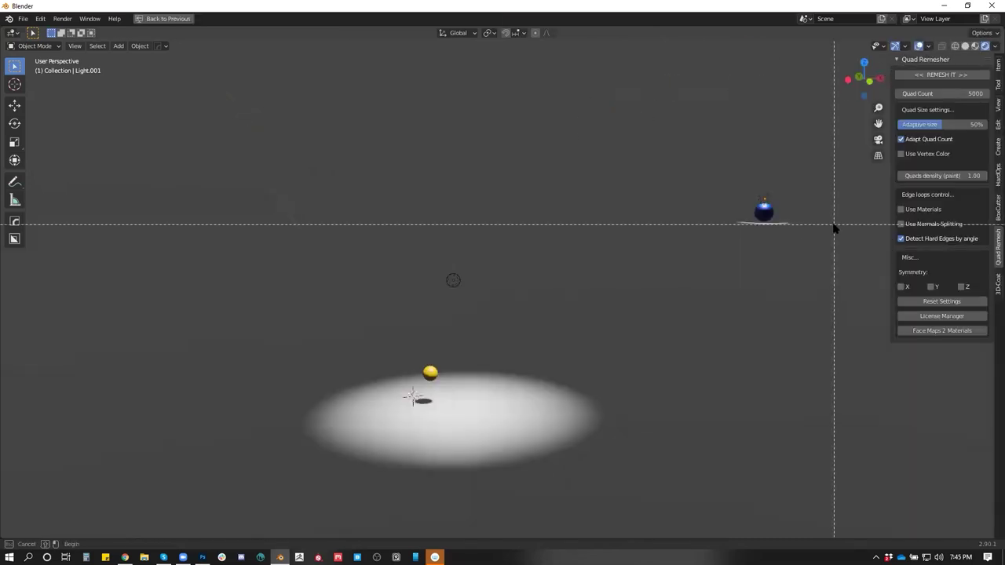
Hide the sidebar and overlays, rescale the active object, then restore the overlays
key("n")
left_click(919, 46)
left_click_drag(729, 213, 656, 302)
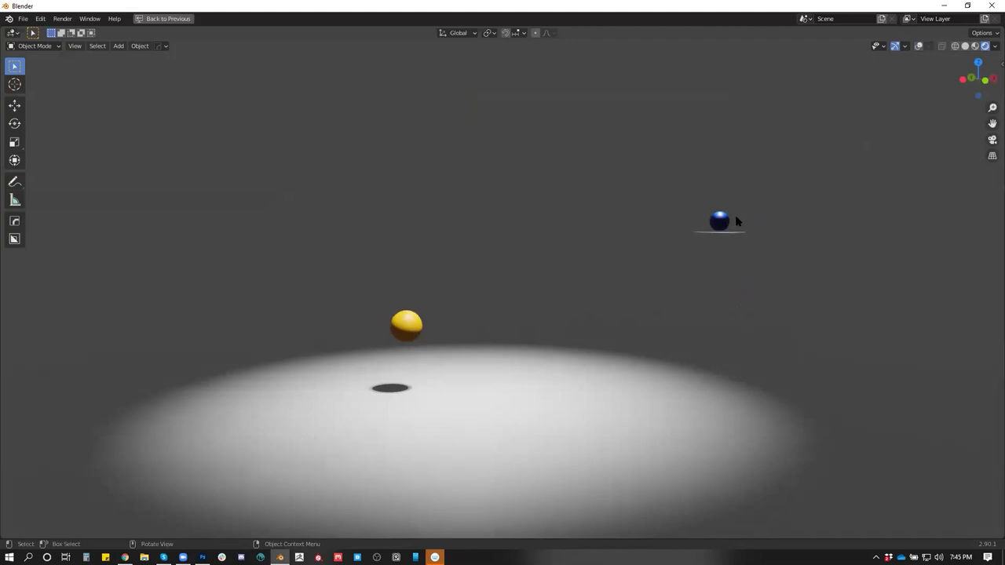
key("s")
left_click(932, 292)
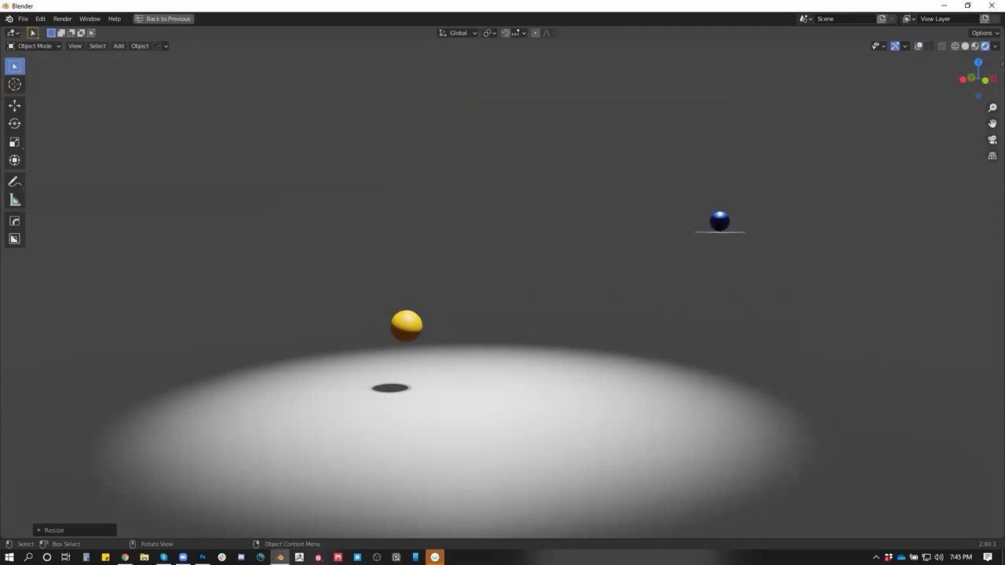
scroll(472, 334, "down", 3)
left_click_drag(457, 328, 489, 343)
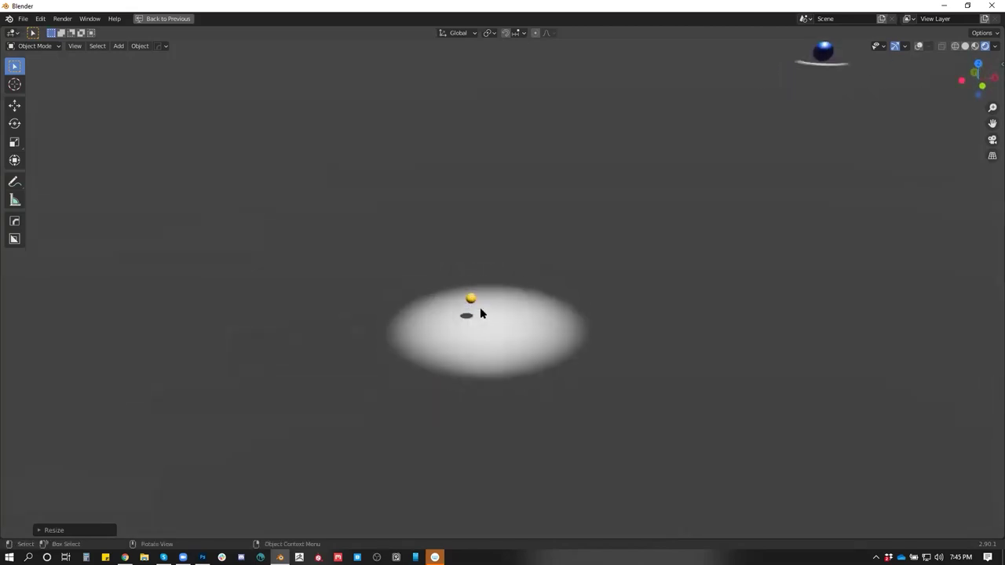
left_click(918, 47)
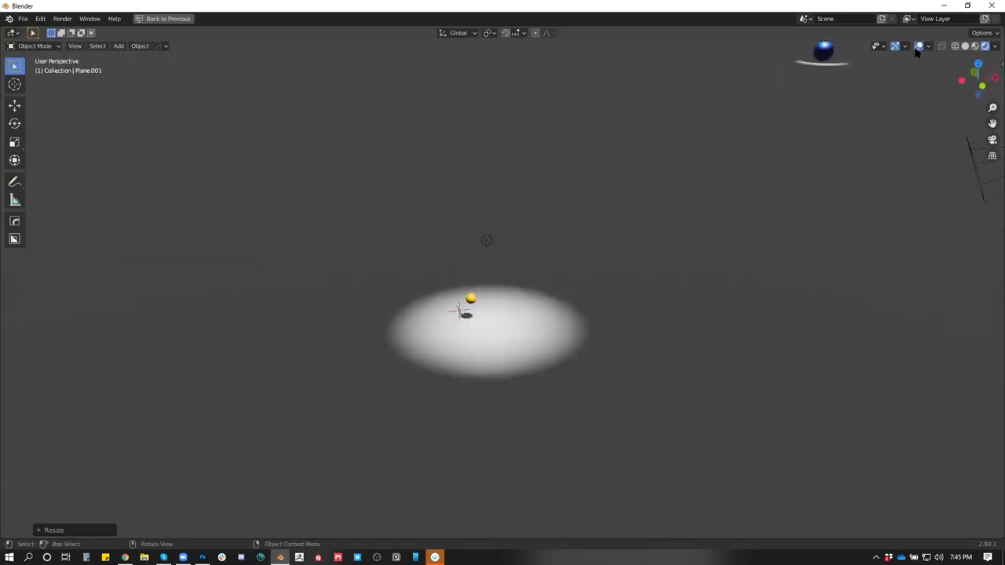
Duplicate the yellow sphere's light and slide the copy toward the blue sphere at the same height
left_click(471, 299)
key("shift+d")
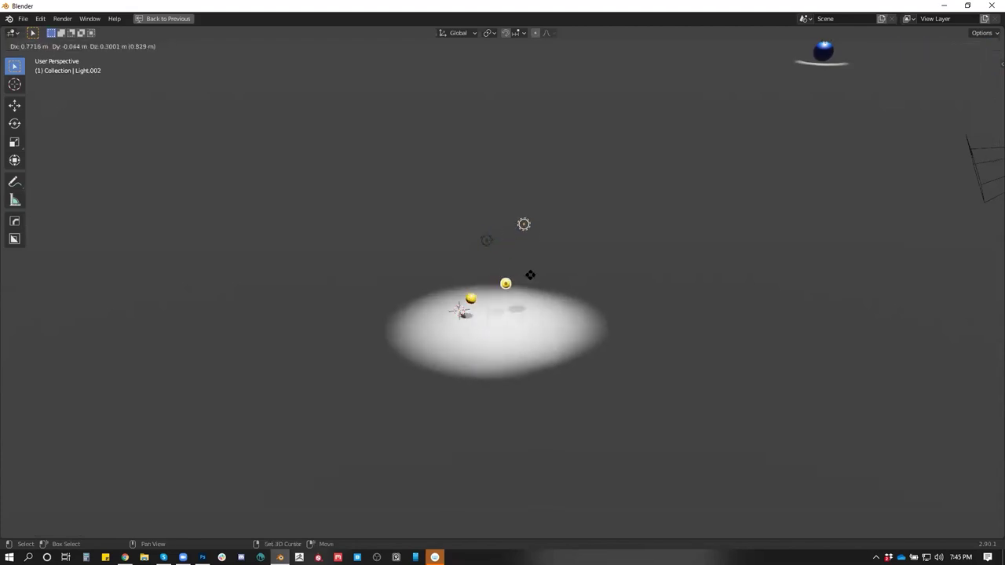
key("shift+z")
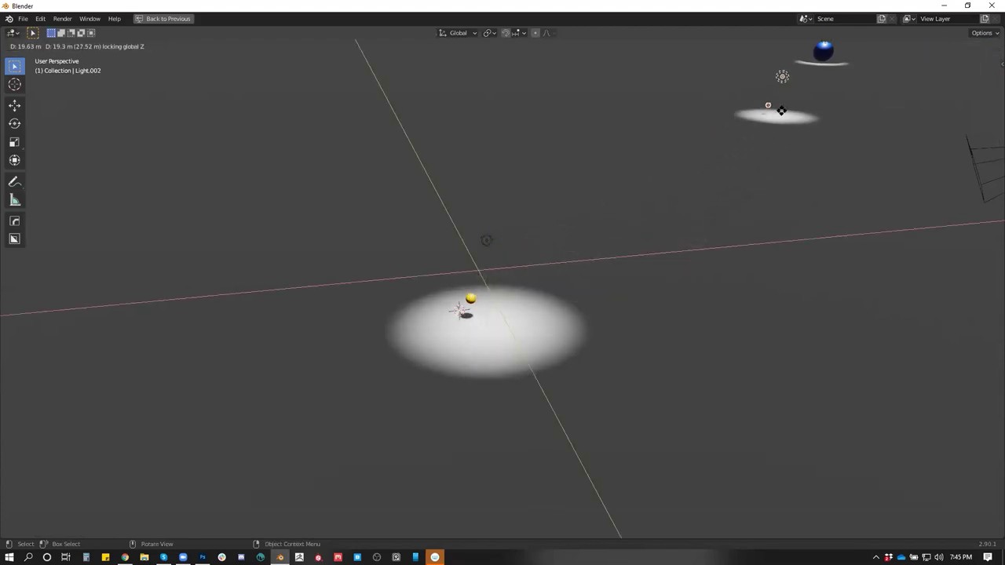
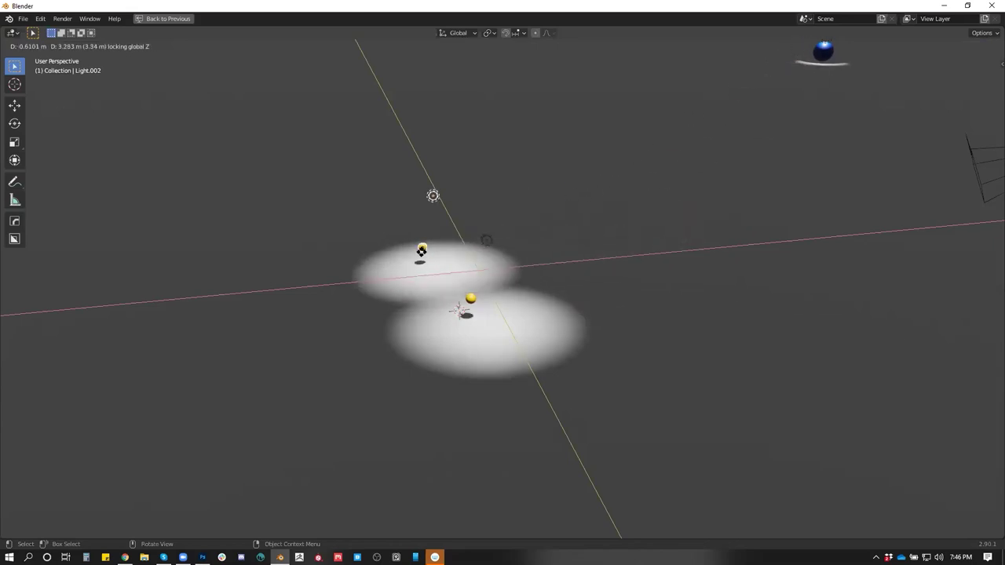
Place the copied light, restore the full layout, and make its sphere red with Material.002
left_click(366, 265)
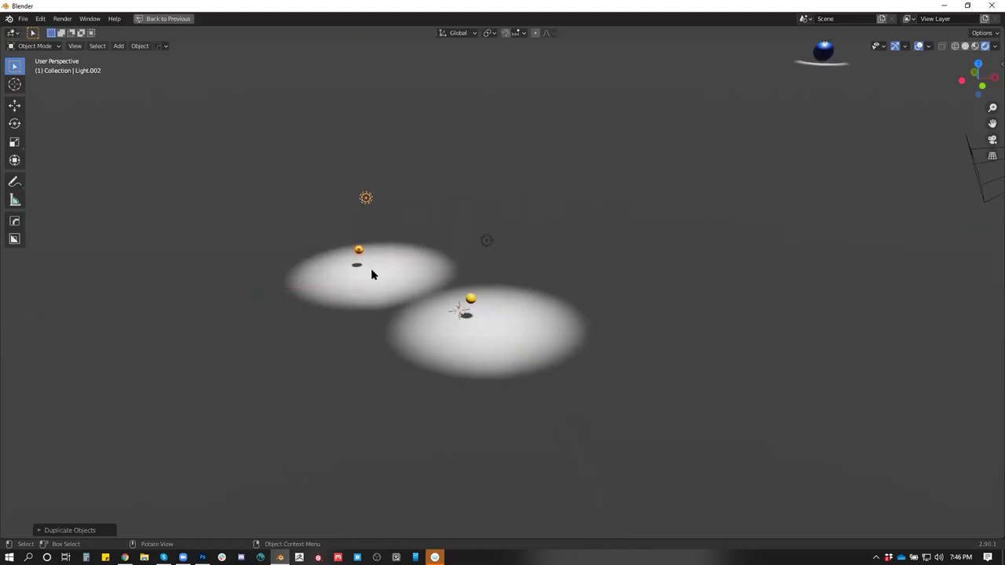
left_click(358, 252)
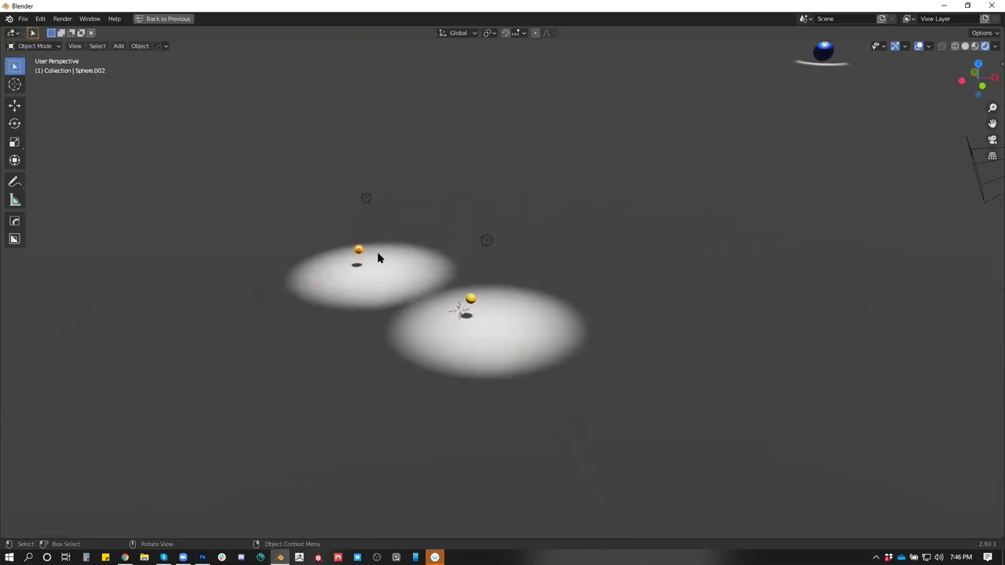
key("ctrl+space")
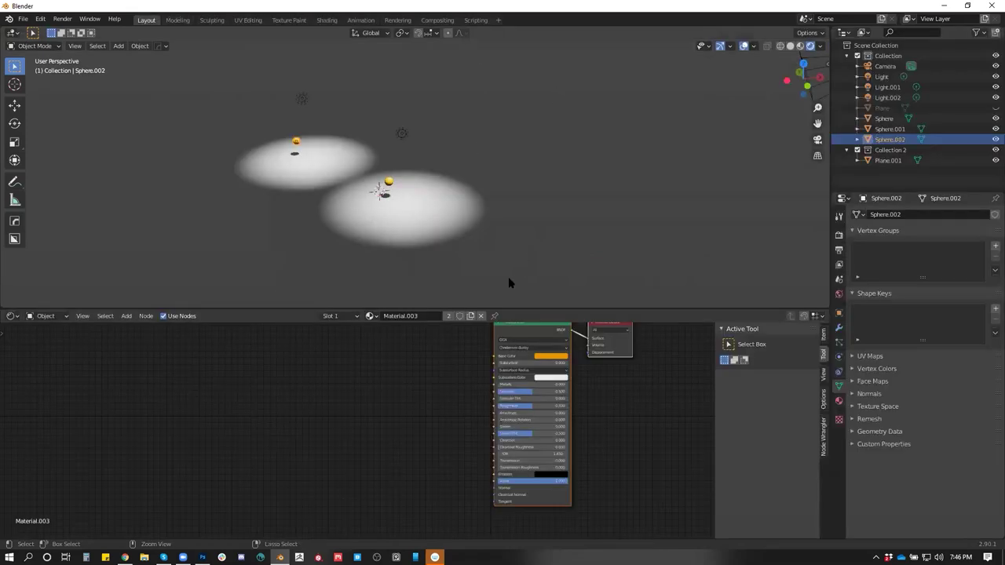
left_click(370, 316)
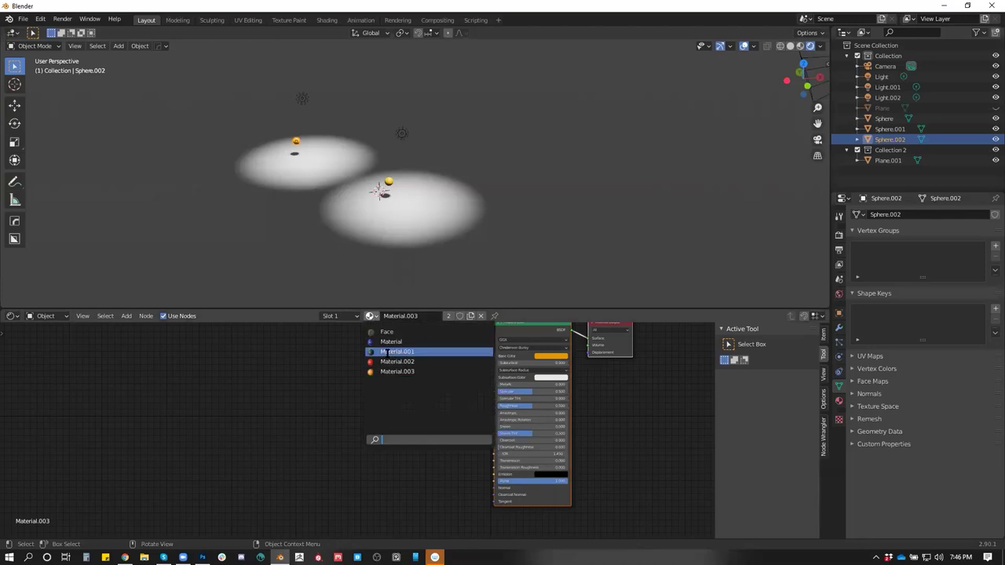
left_click(397, 361)
Duplicate the lamp-and-sphere pair twice along the floor, once to the left and once to the front
left_click(303, 99)
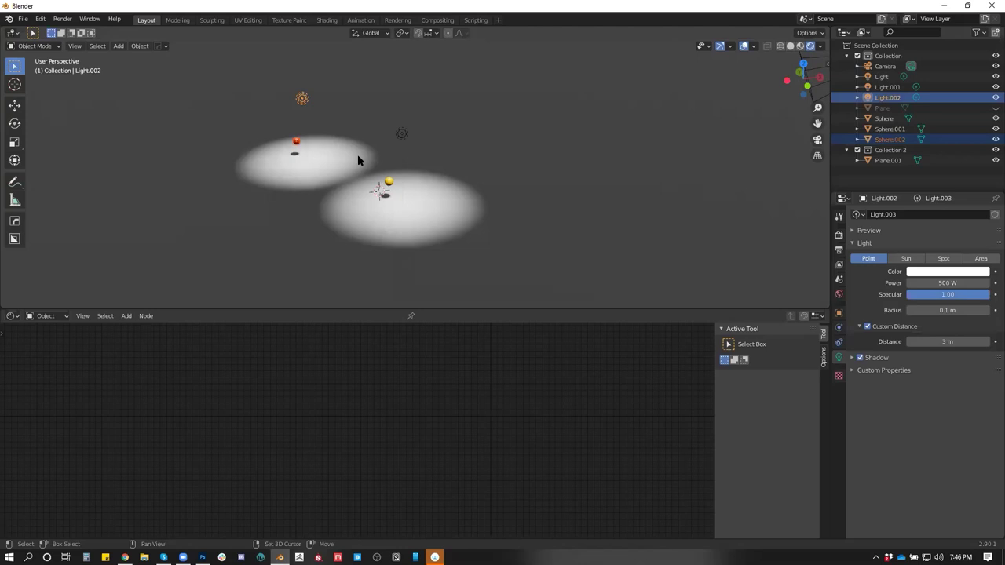
key("shift+d")
key("shift+z")
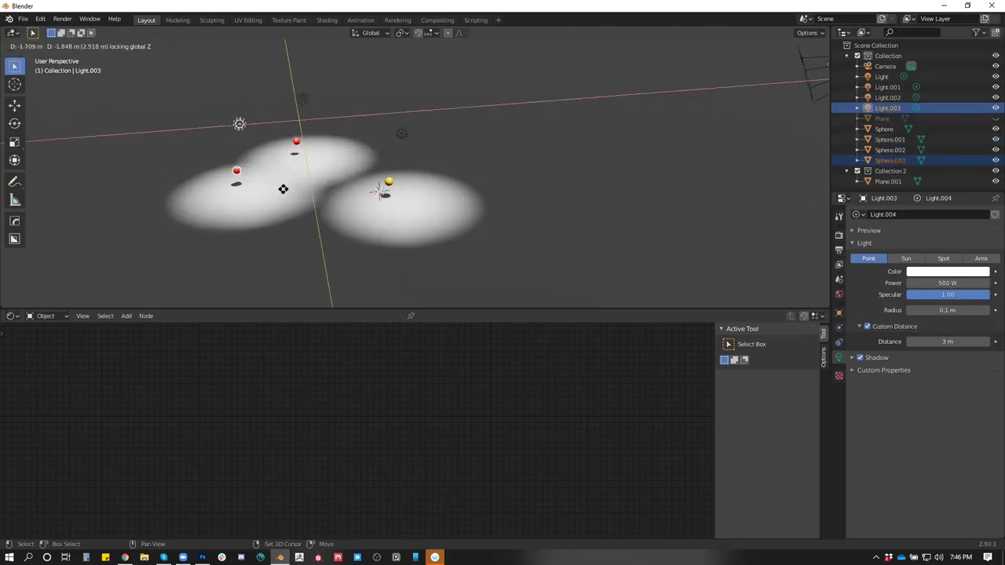
left_click(172, 176)
left_click_drag(197, 173, 407, 185)
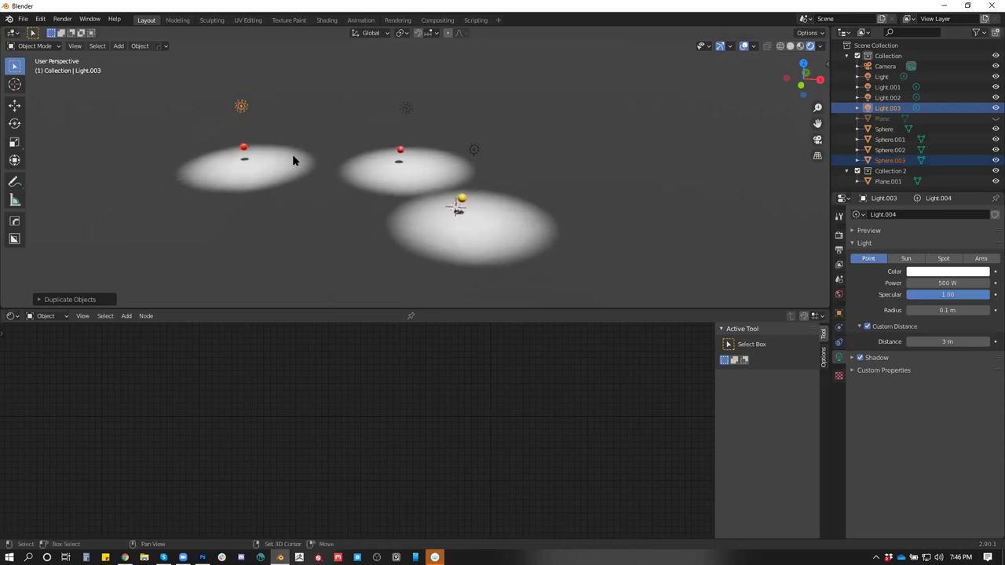
key("shift+d")
key("shift+z")
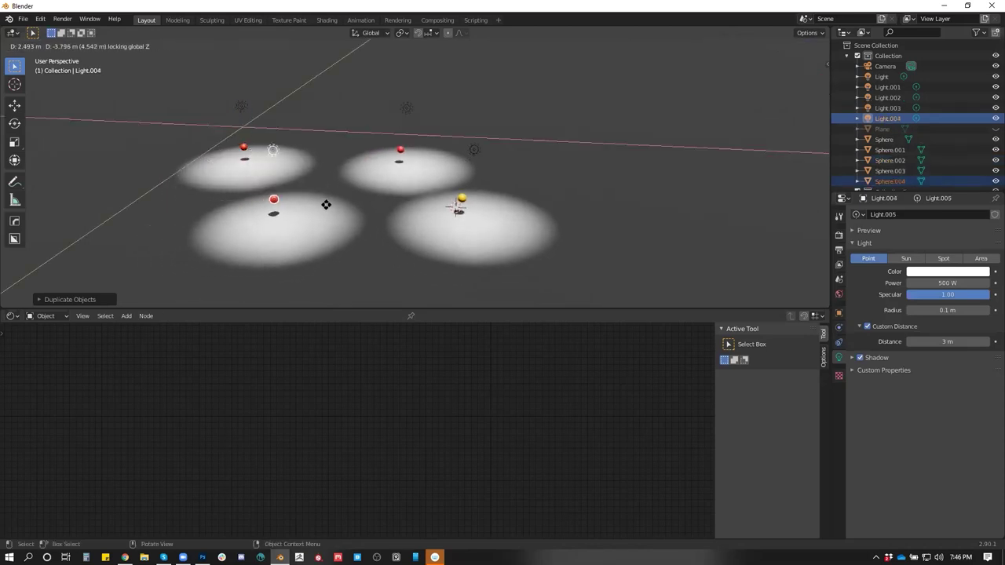
left_click(350, 204)
left_click(299, 201)
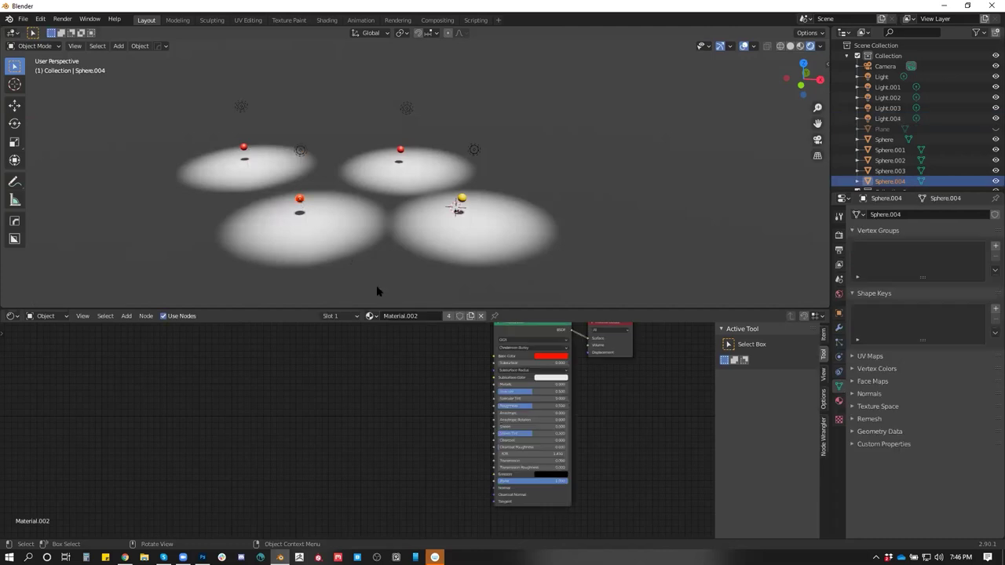
Turn the new sphere green with Material.001 and select it together with its light
left_click(370, 315)
left_click(385, 352)
left_click(304, 155)
left_click(300, 201, "shift")
Duplicate the green lamp-and-sphere pair and settle it at the front of the grid
key("shift+d")
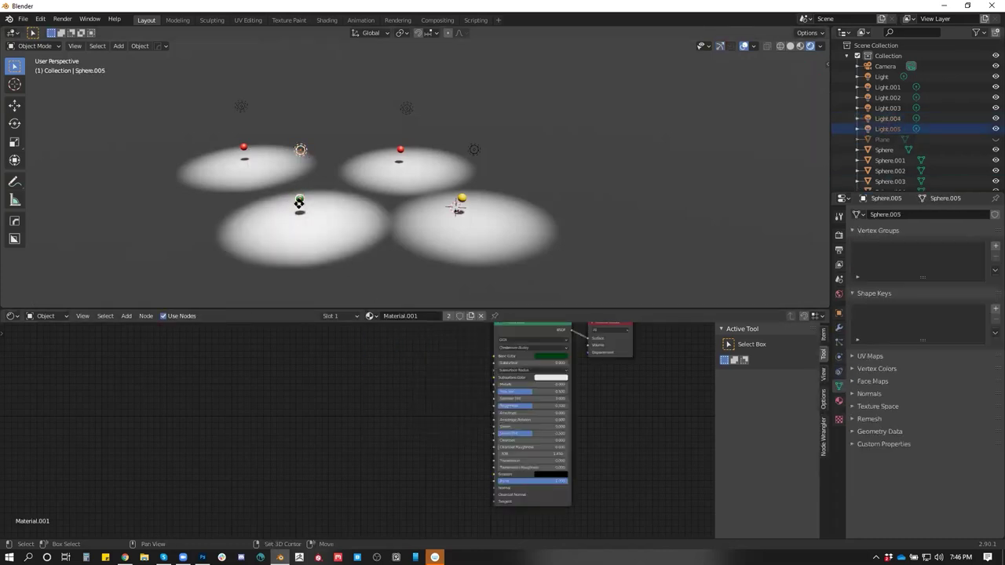
key("shift+z")
left_click(580, 257)
left_click_drag(580, 257, 543, 200)
key("g")
left_click(336, 206)
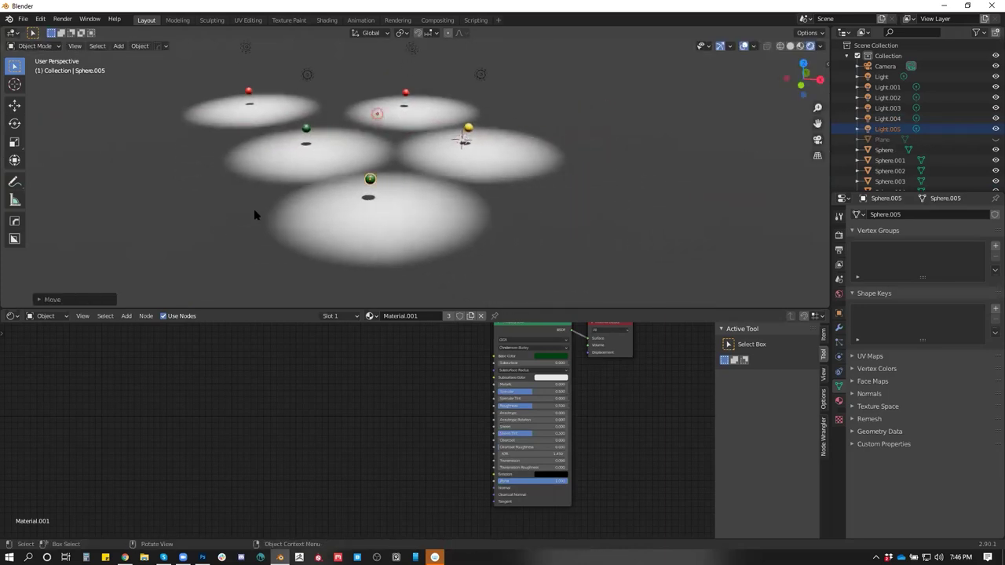
Copy the green pair to the right, make it red with Material.002, and copy it to the front left
key("shift+d")
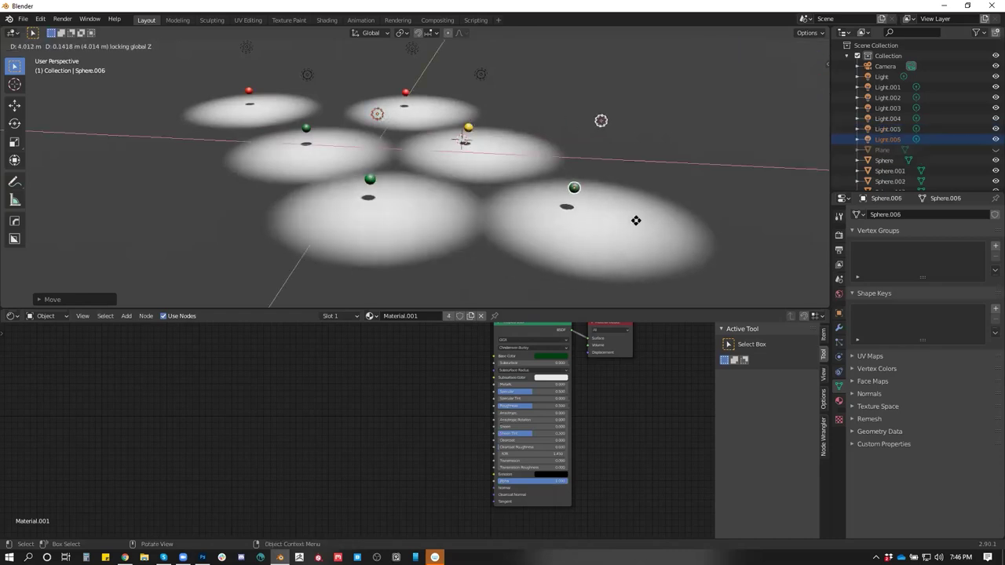
left_click(626, 243)
left_click(369, 316)
left_click(415, 358)
key("shift+d")
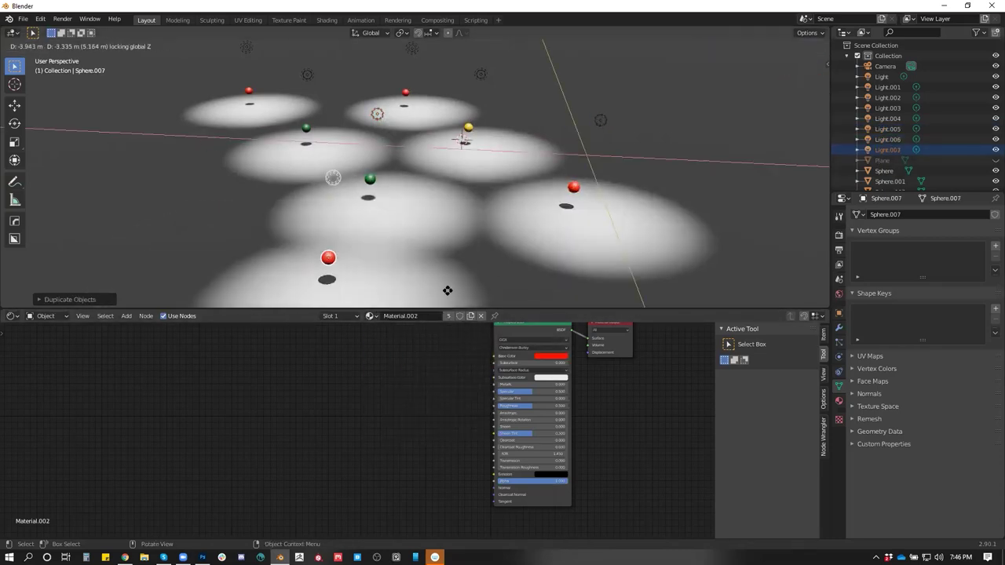
left_click(464, 294)
Copy the red pair further left along X and turn that sphere green with Material.001
scroll(546, 291, "down", 2)
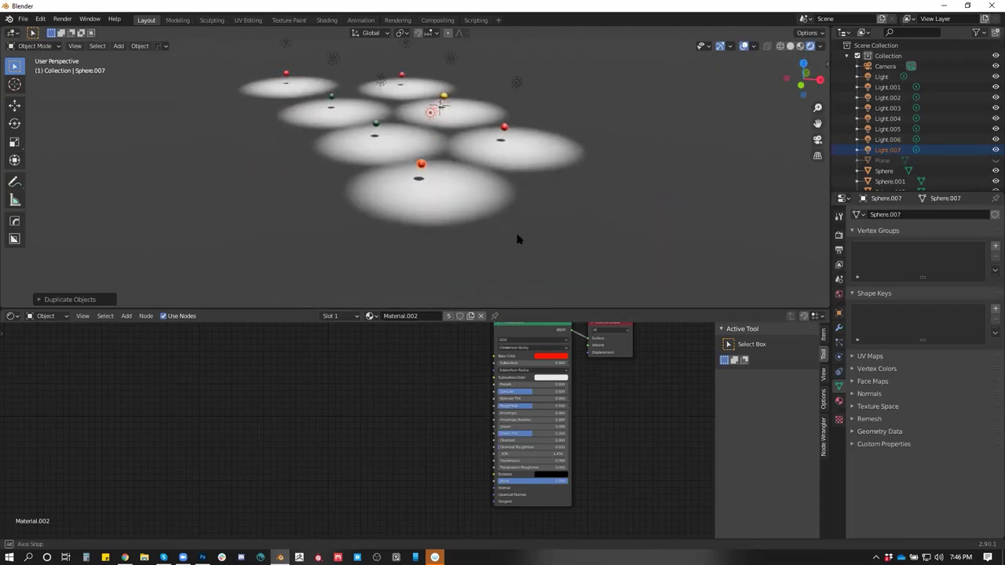
key("shift+d")
key("x")
left_click(342, 233)
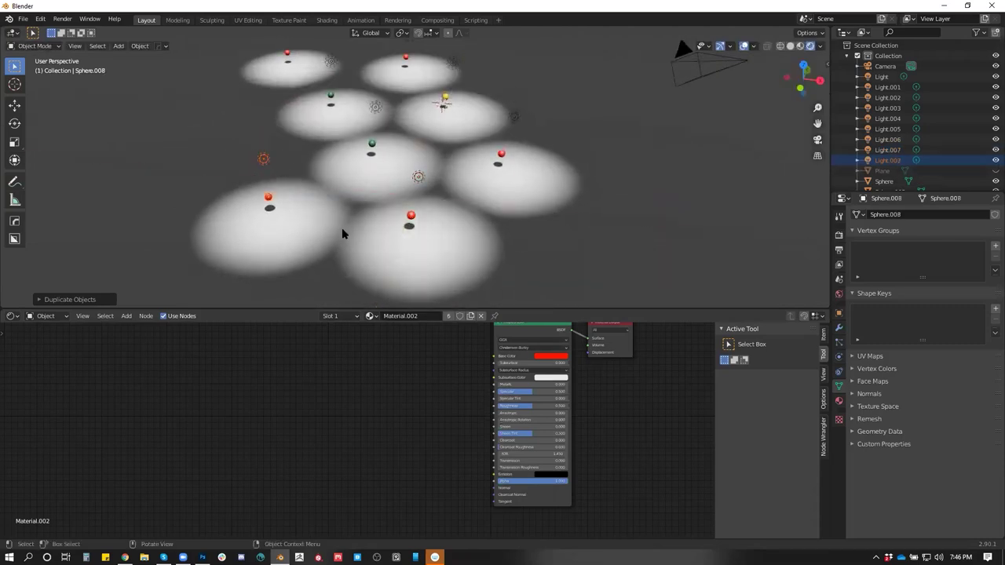
left_click(369, 316)
left_click(403, 353)
Box-select the raised lights across the grid and add the floor plane to the selection
left_click_drag(307, 168, 328, 188)
key("shift+h")
key("alt+h")
left_click_drag(267, 82, 419, 165)
left_click_drag(419, 164, 386, 227)
left_click(458, 124, "shift")
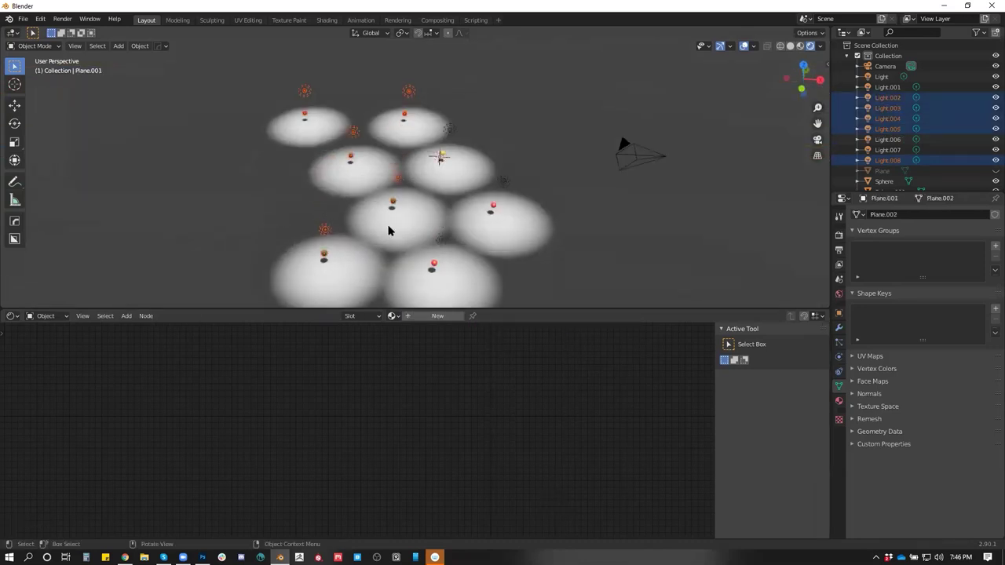
Copy the selected light group to the left, then add another copy rotated around the vertical axis
key("shift+d")
key("shift+z")
left_click(306, 209)
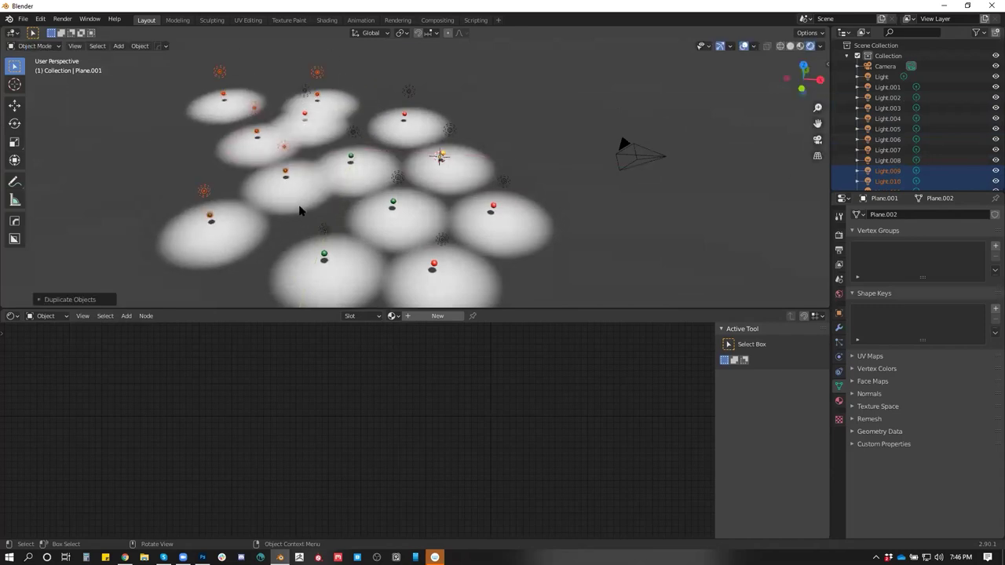
key("shift+d")
key("r")
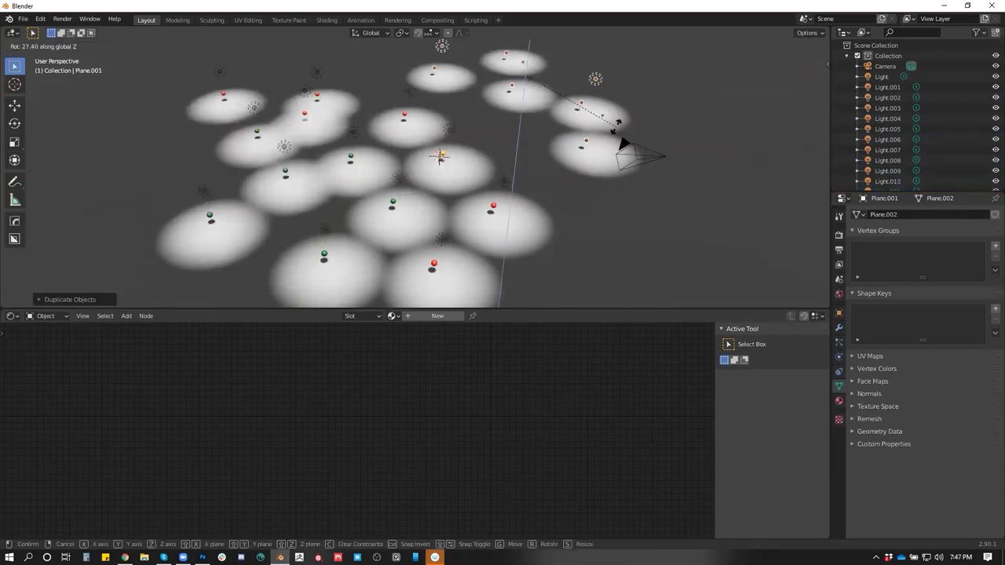
left_click(605, 135)
left_click_drag(571, 155, 434, 179)
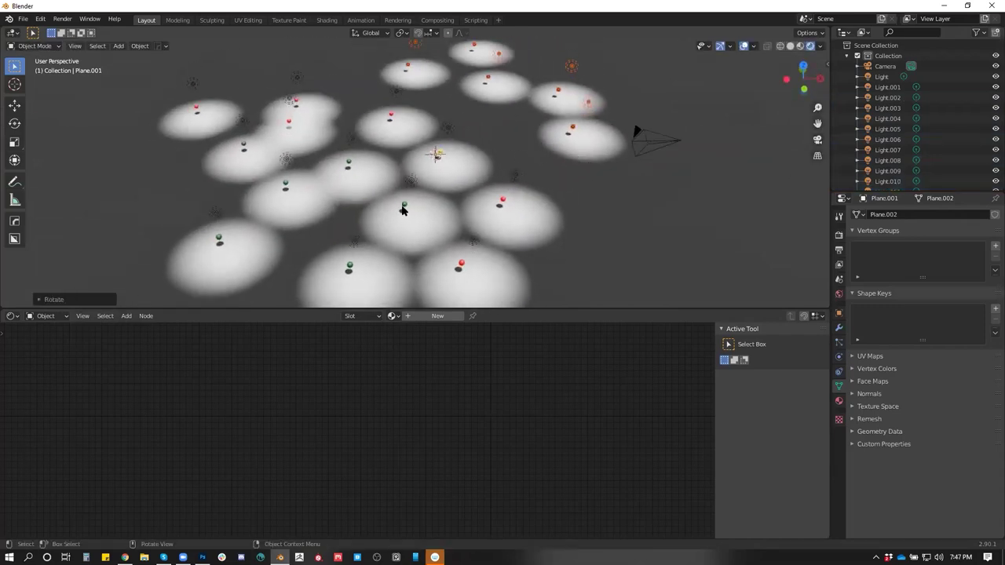
Copy one light-and-sphere pair to the upper right, then box-select all the hanging lights
left_click(402, 207)
left_click(351, 139)
left_click(348, 164, "shift")
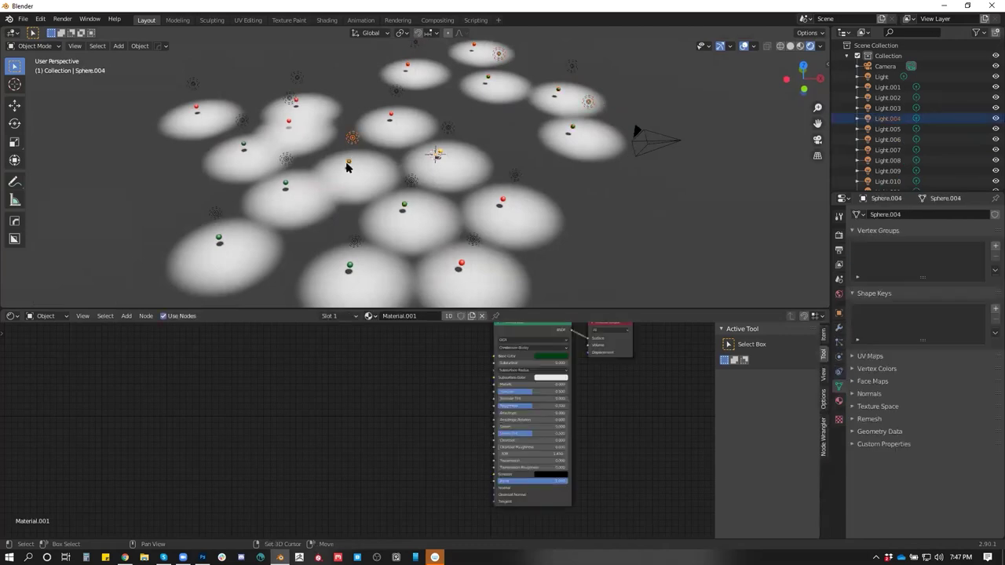
key("shift+d")
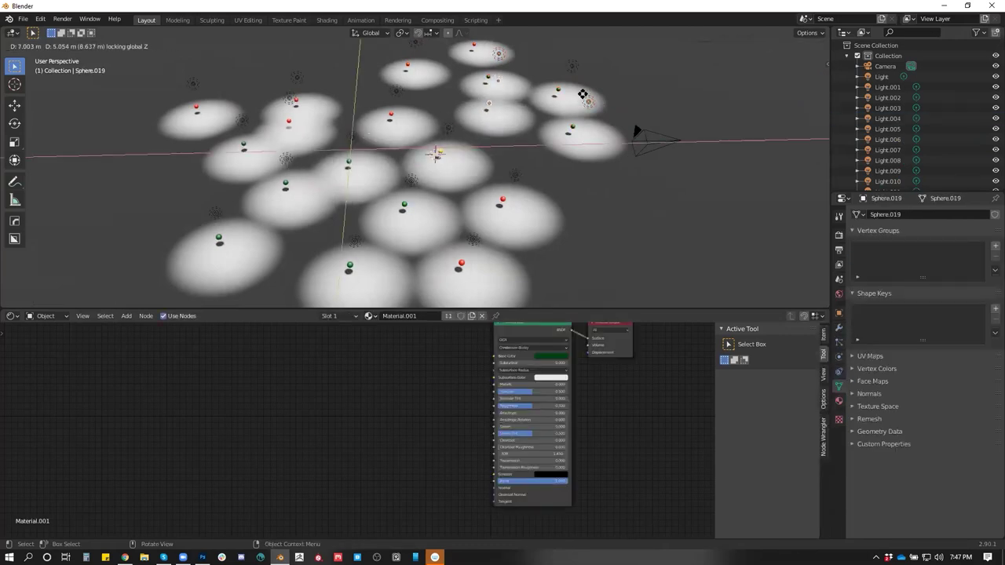
left_click(584, 98)
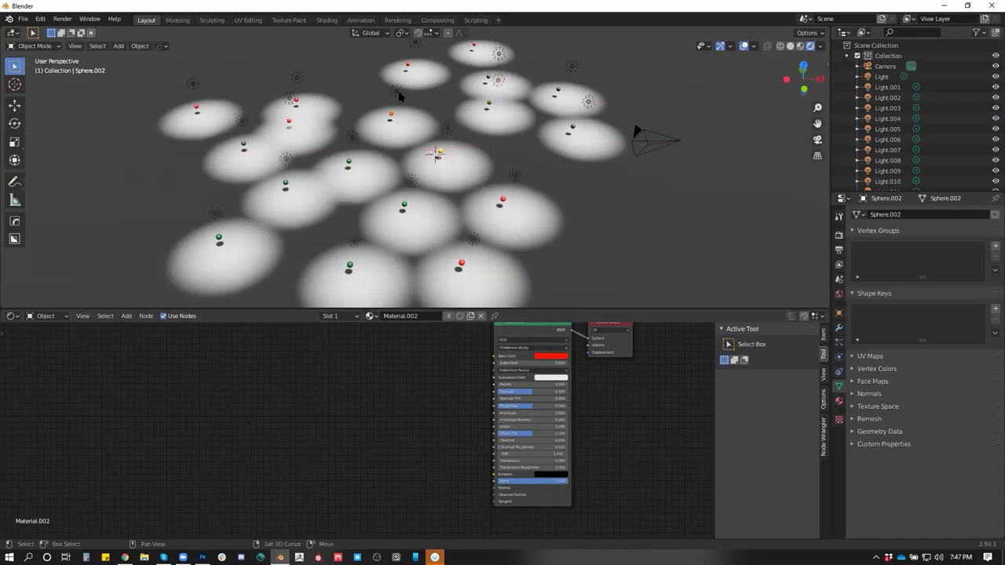
left_click(391, 117)
key("g")
key("shift+z")
left_click_drag(428, 188, 417, 135)
left_click_drag(189, 102, 599, 161)
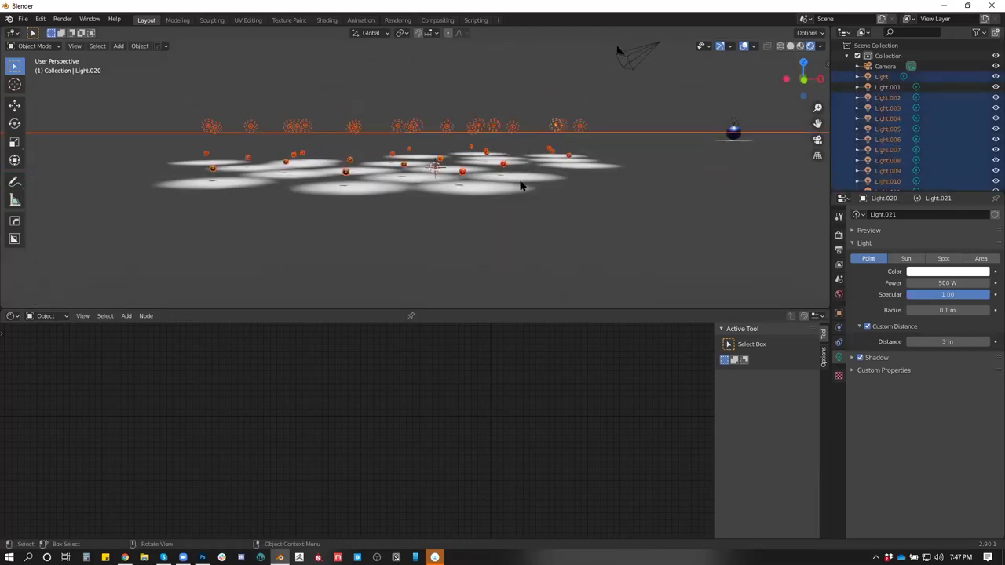
Move the selected lights along the floor and copy the group to the lower left
left_click_drag(624, 207, 496, 236)
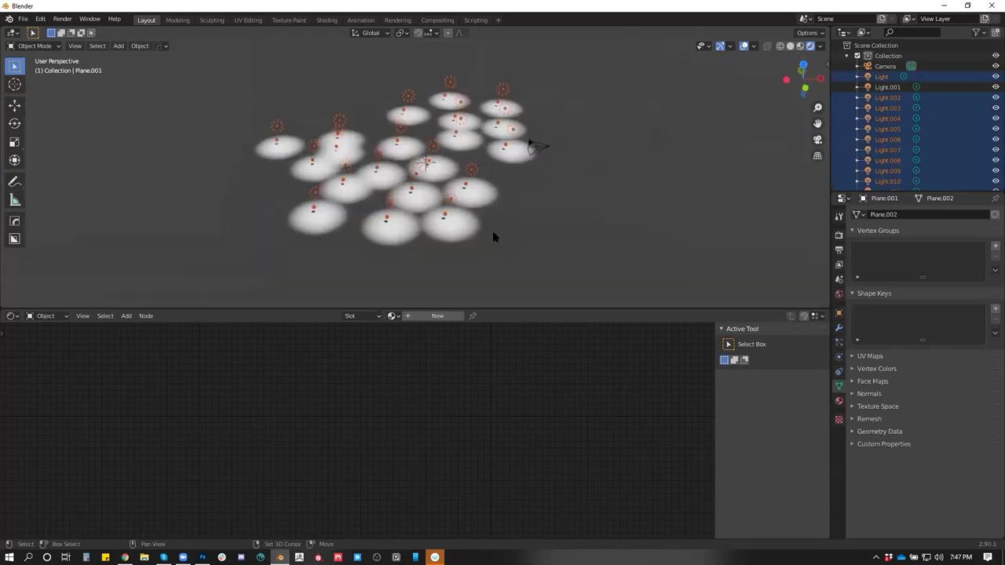
key("g")
key("shift+z")
left_click(361, 172)
scroll(437, 197, "down", 3)
key("shift+d")
left_click(416, 296)
Copy the group to the upper right, then add another copy nudged along X at the top centre
key("shift+d")
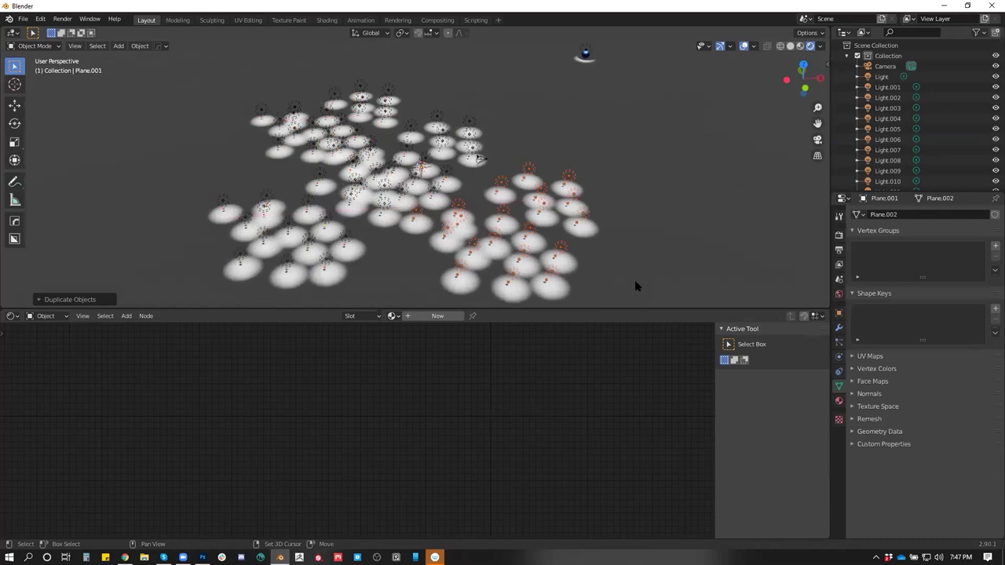
left_click(685, 187)
key("shift+d")
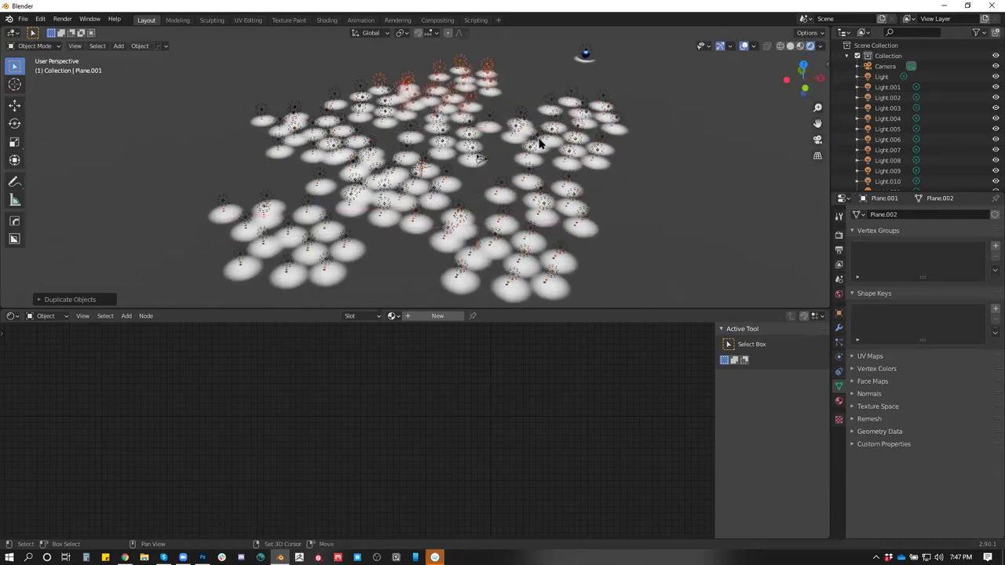
key("shift+z")
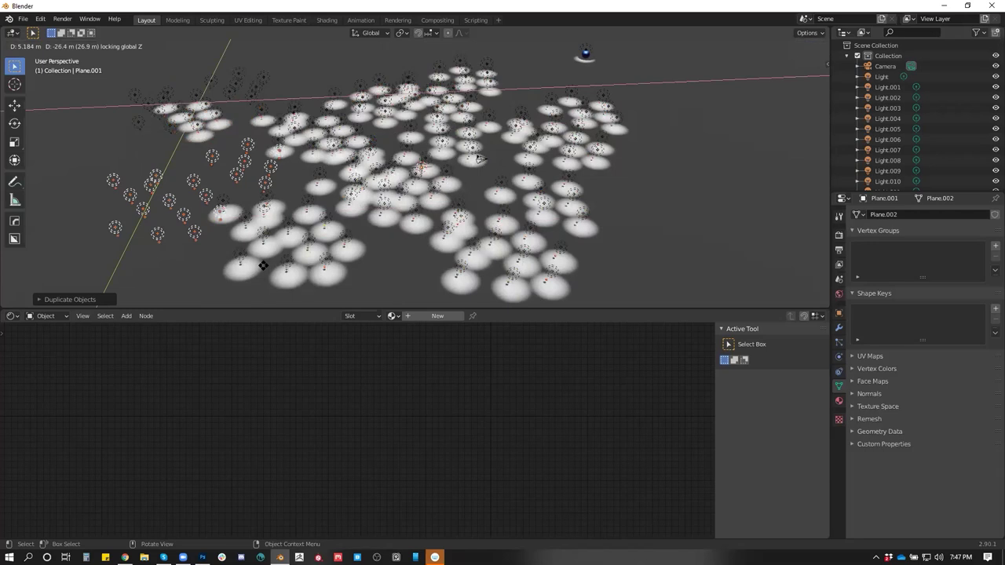
key("Escape")
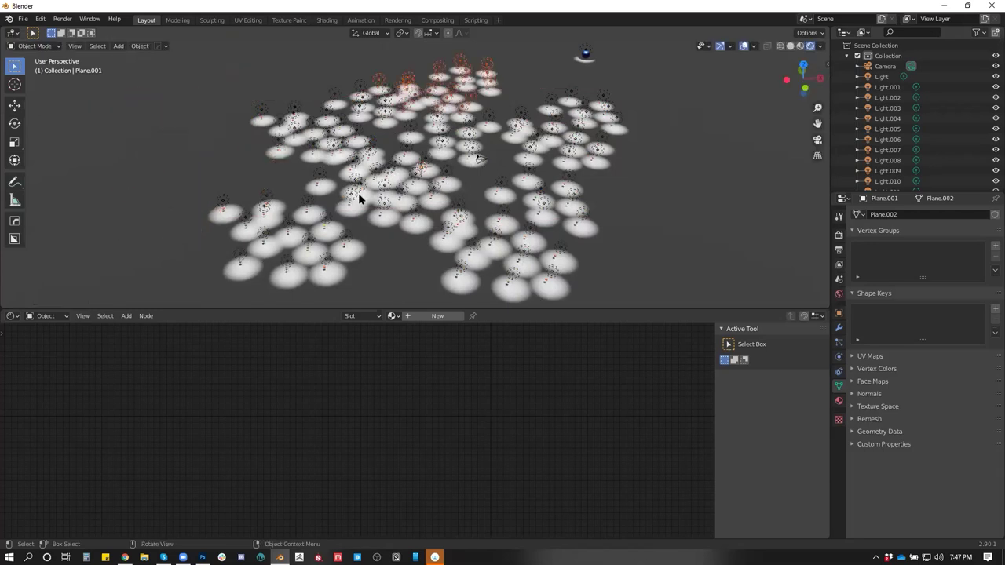
key("g")
key("x")
left_click(431, 195)
Copy the group along the floor to the left and view the field from a flatter angle
key("shift+d")
key("shift+z")
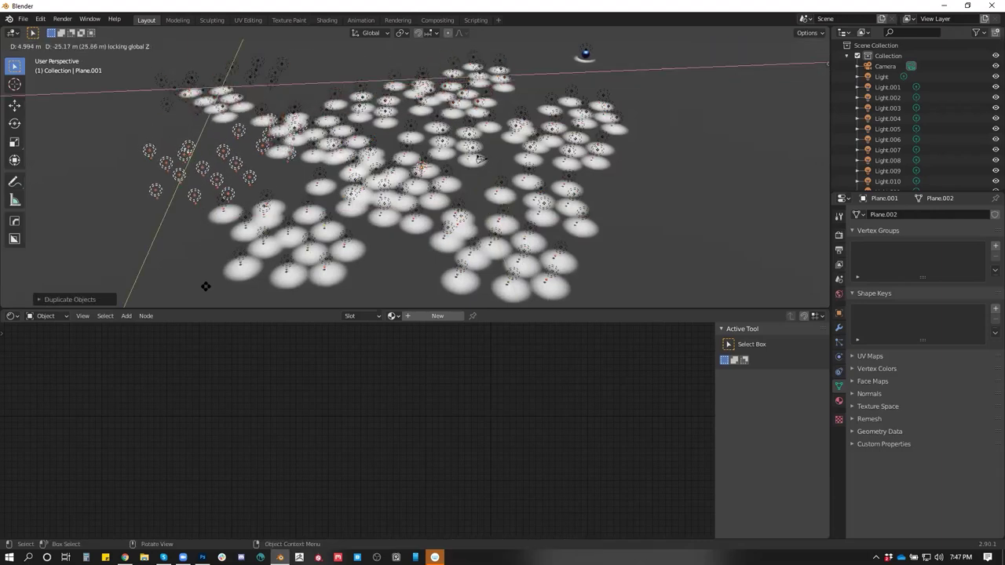
left_click(479, 158)
left_click_drag(263, 231, 208, 189)
scroll(209, 189, "down", 8)
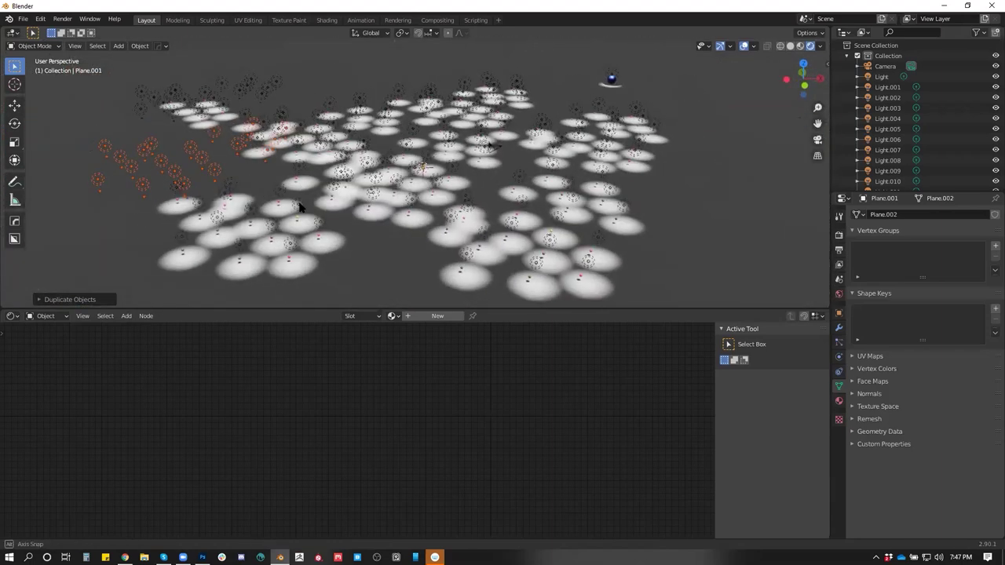
Spread another copy of the lights and spheres across the floor and hide the viewport overlays
key("shift+d")
key("shift+z")
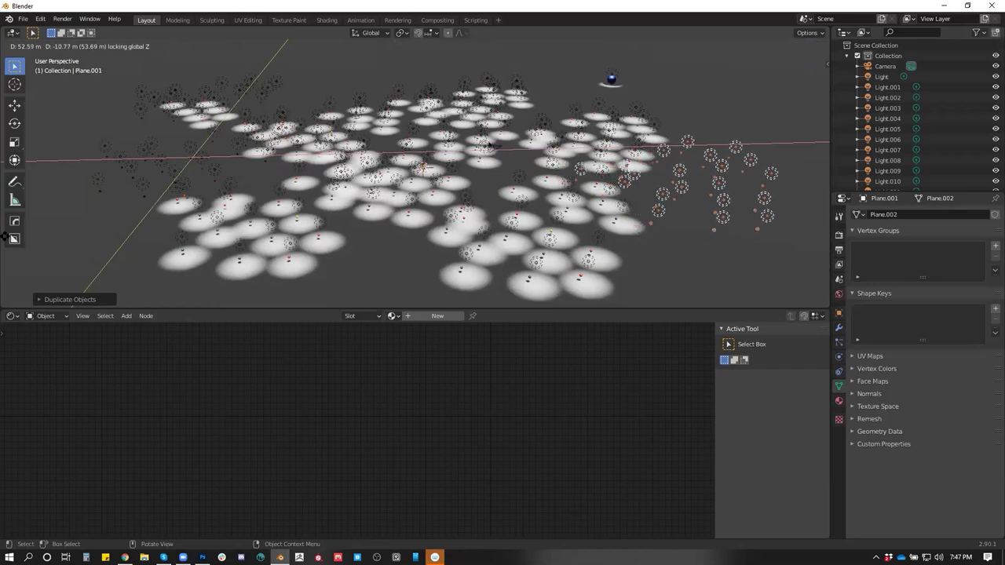
left_click(3, 236)
scroll(393, 202, "up", 5)
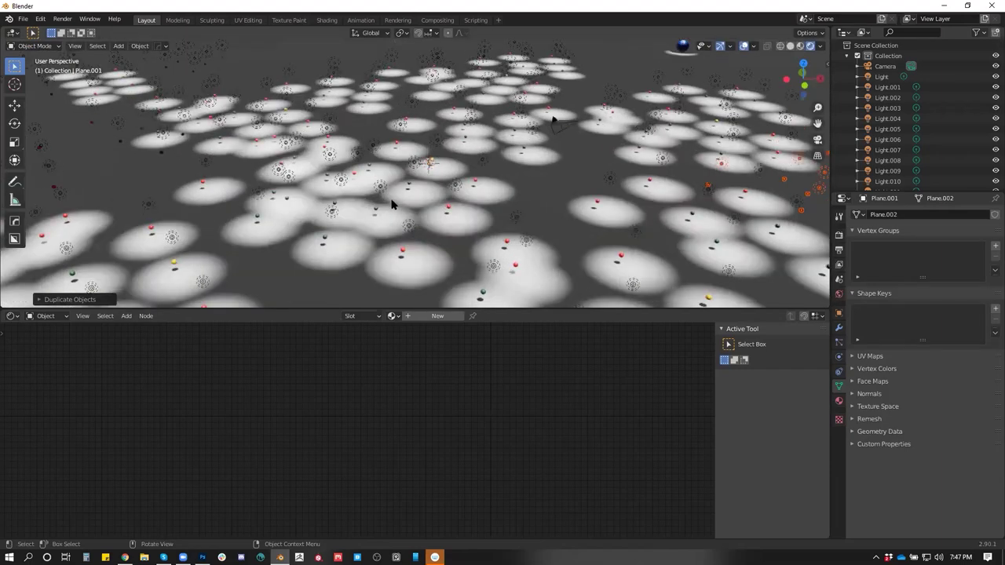
left_click_drag(478, 197, 456, 197)
left_click(744, 46)
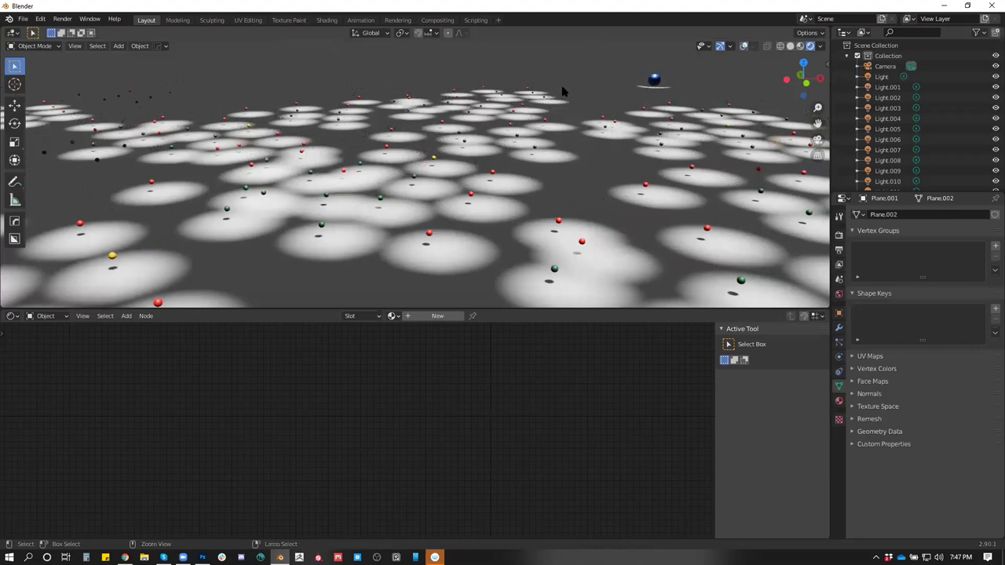
Maximize the 3D viewport and zoom and orbit to survey the field of lit discs
key("ctrl+space")
scroll(576, 213, "up", 4)
scroll(572, 232, "down", 3)
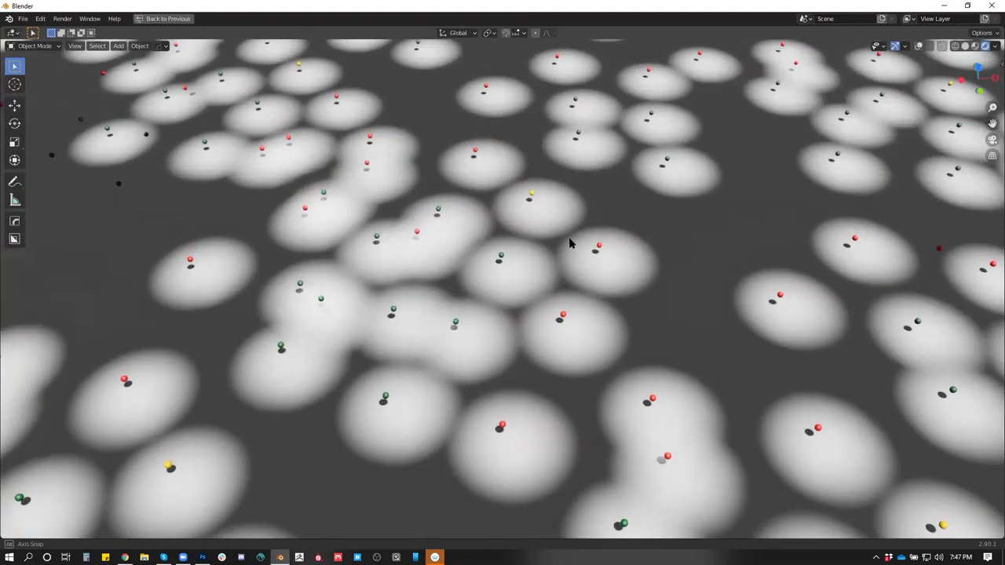
scroll(589, 251, "up", 5)
scroll(593, 231, "down", 2)
left_click_drag(565, 262, 563, 238)
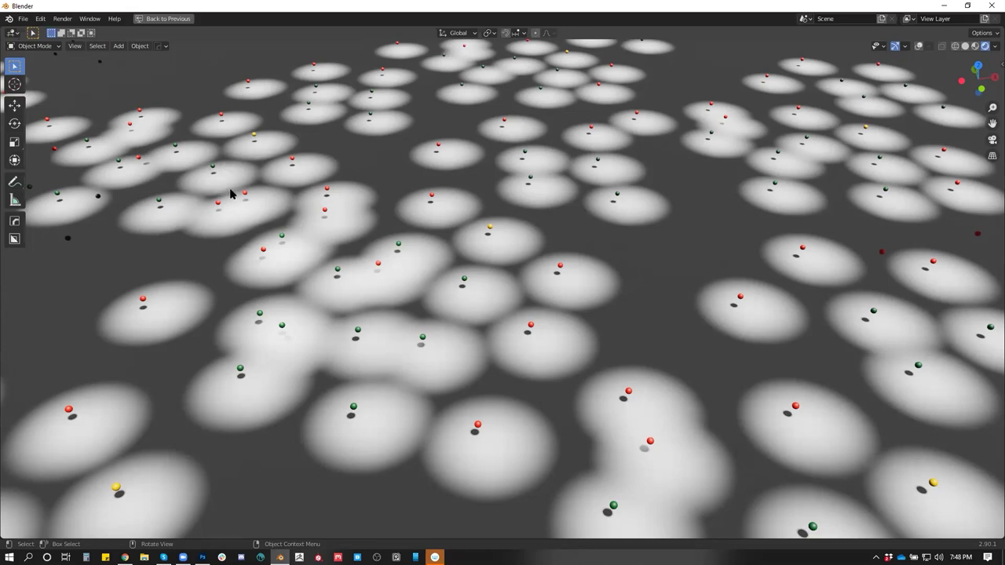
scroll(338, 251, "down", 3)
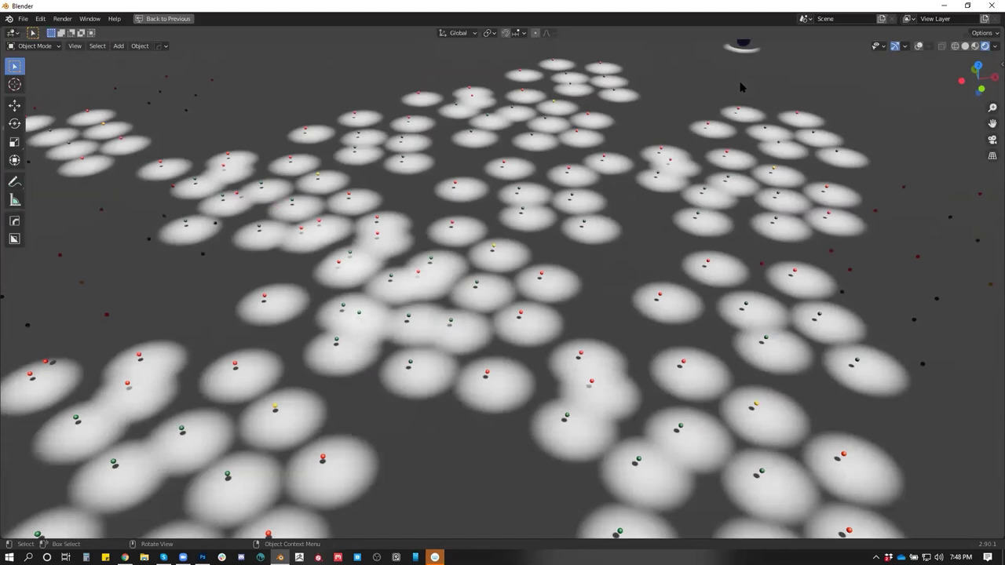
scroll(741, 87, "down", 2)
scroll(677, 123, "down", 2)
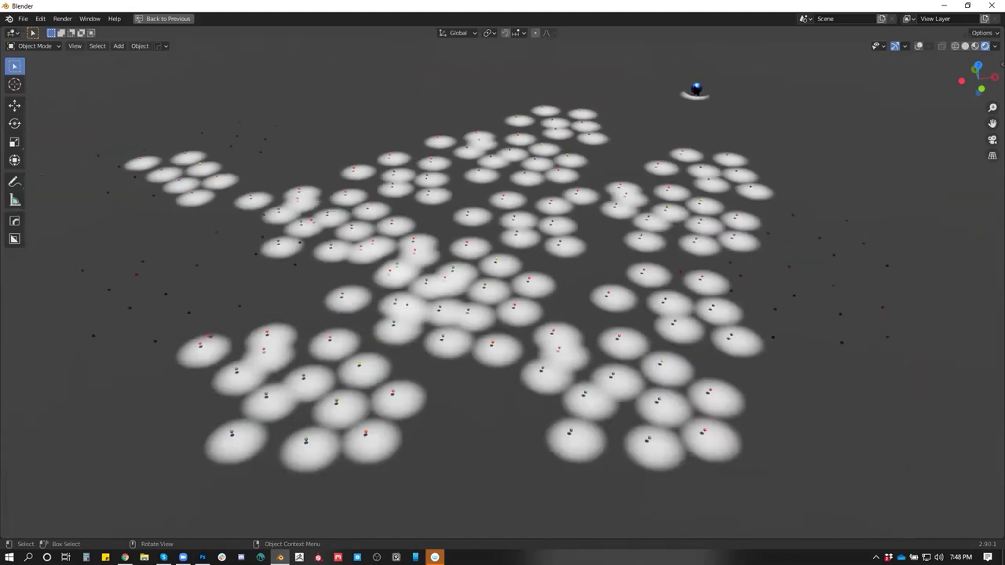
Move the blue sphere along the floor and scale it up around the disc field
key("g")
key("shift+z")
key("s")
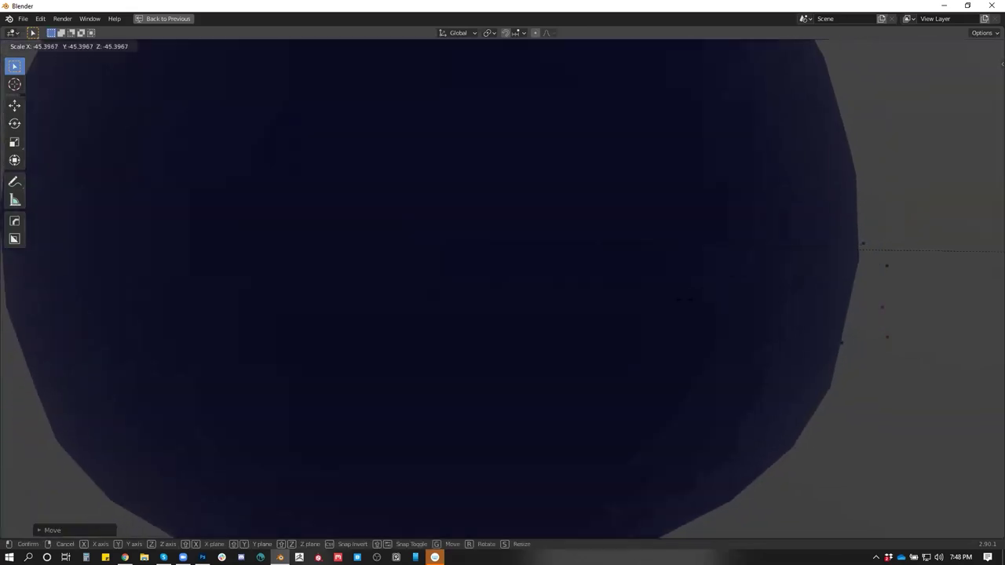
left_click(783, 233)
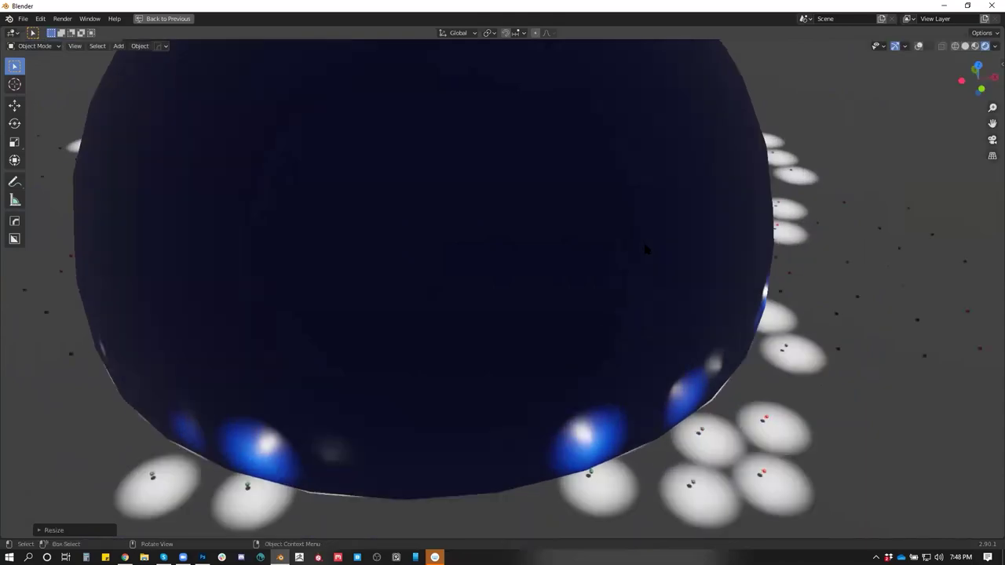
scroll(644, 248, "up", 5)
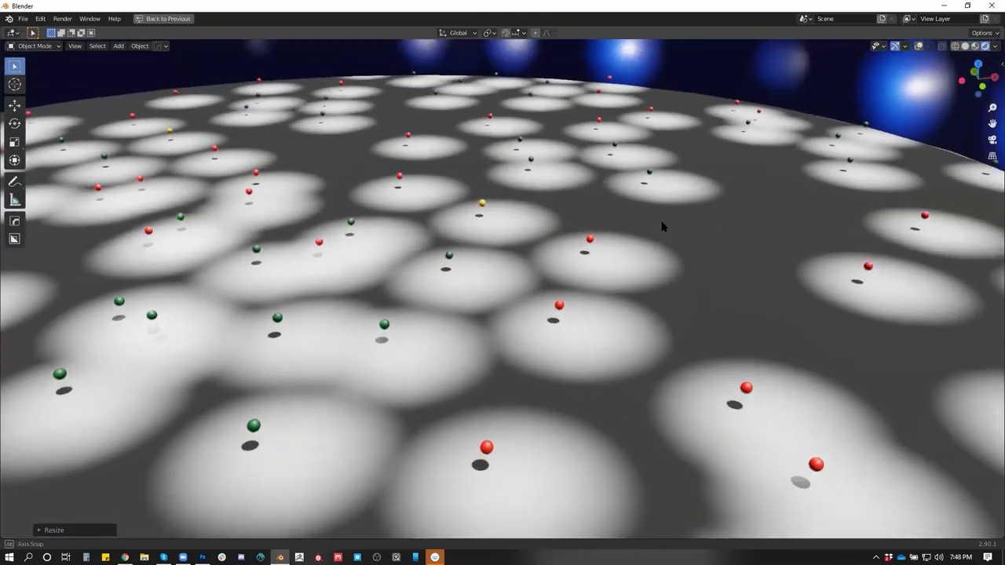
left_click_drag(662, 226, 643, 263)
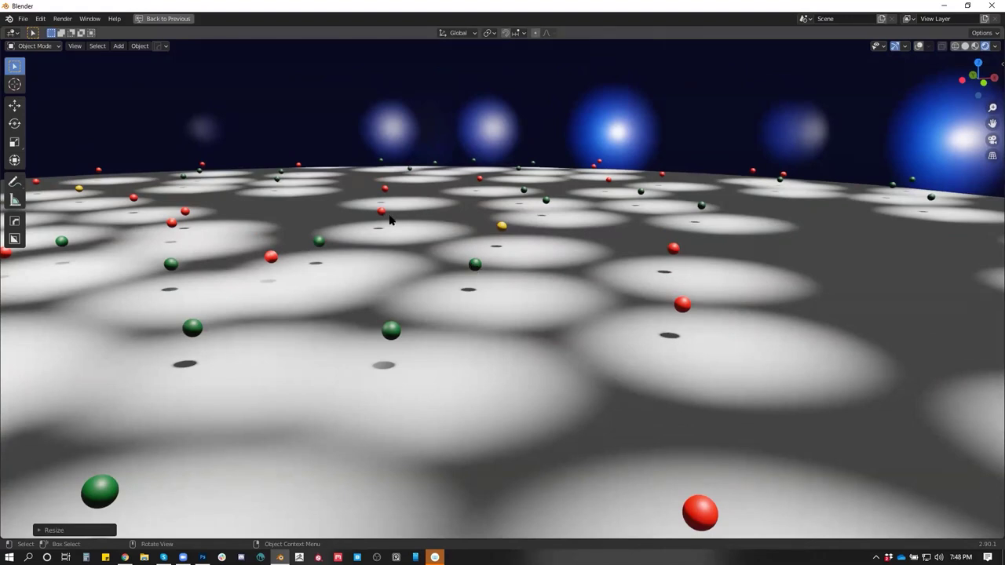
Delete the blue sphere and view the field from a steeper top-down angle
key("x")
left_click(633, 122)
left_click_drag(633, 126, 414, 271)
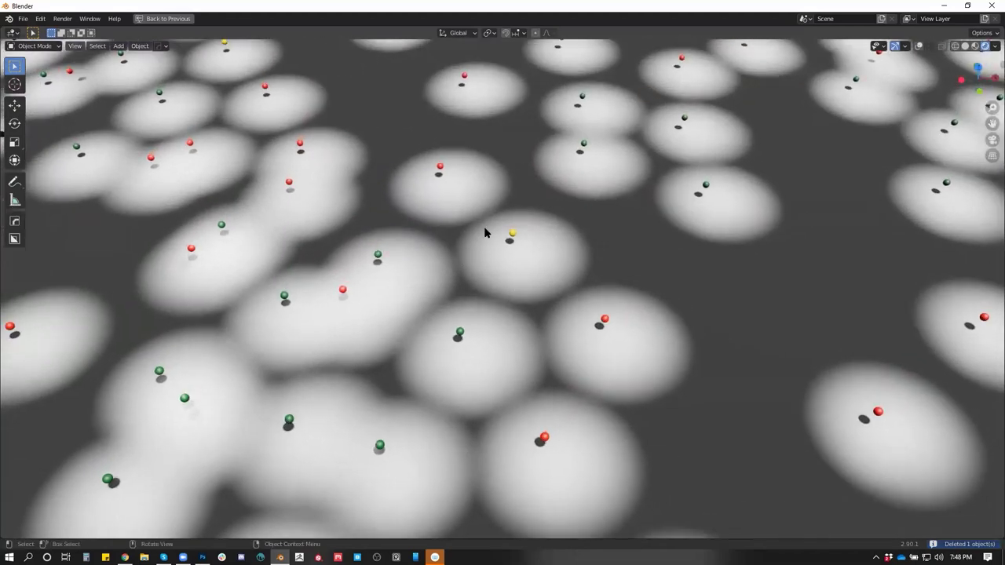
Nudge one red ball slightly right, zoom out, and return to the multi-panel layout
scroll(484, 232, "up", 3)
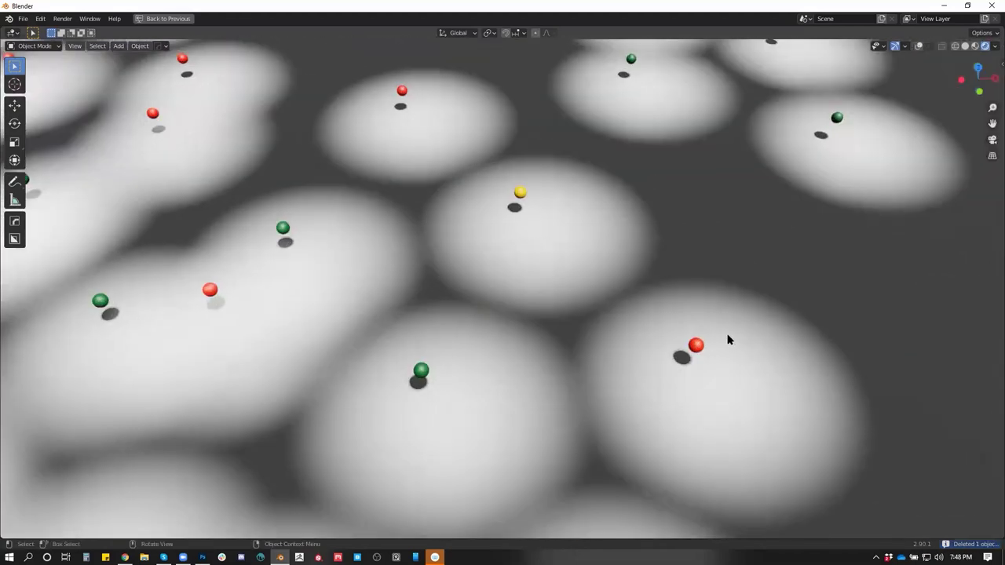
left_click_drag(703, 373, 736, 384)
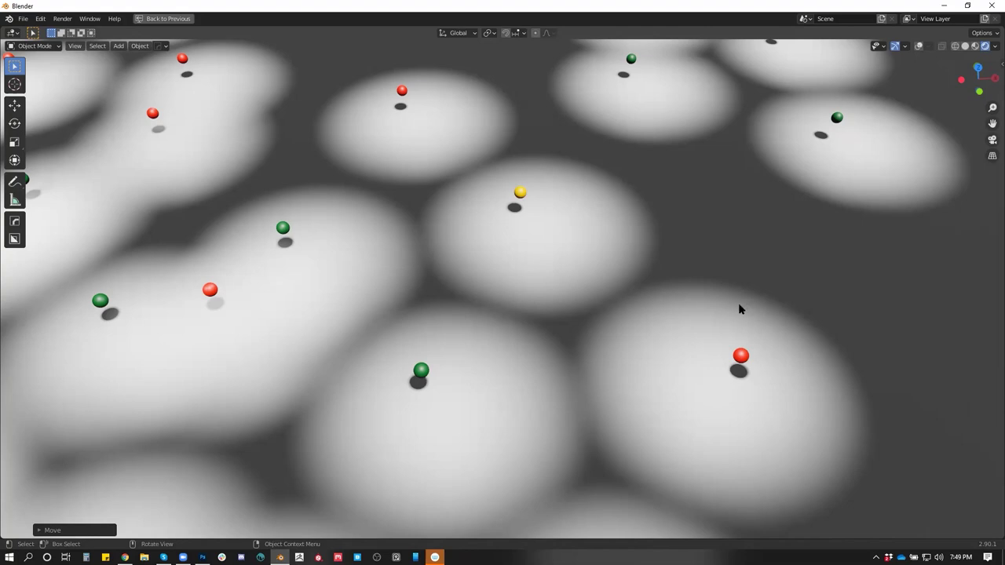
scroll(740, 321, "down", 10)
scroll(683, 243, "down", 3)
key("Tab")
key("Tab")
key("ctrl+space")
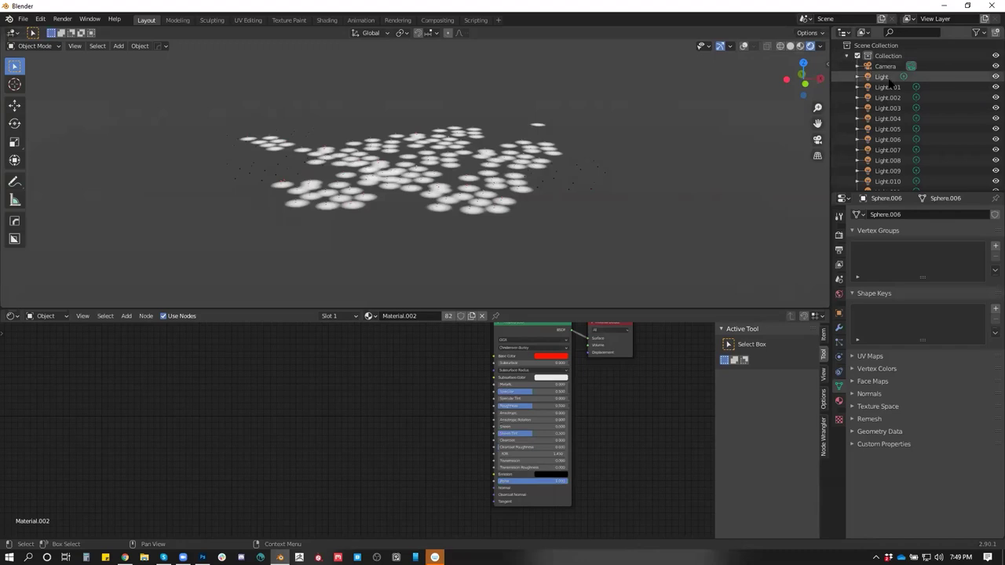
Select the lights from Light.001 through Light.180 in the Outliner and delete them
left_click(884, 86)
scroll(895, 134, "down", 8)
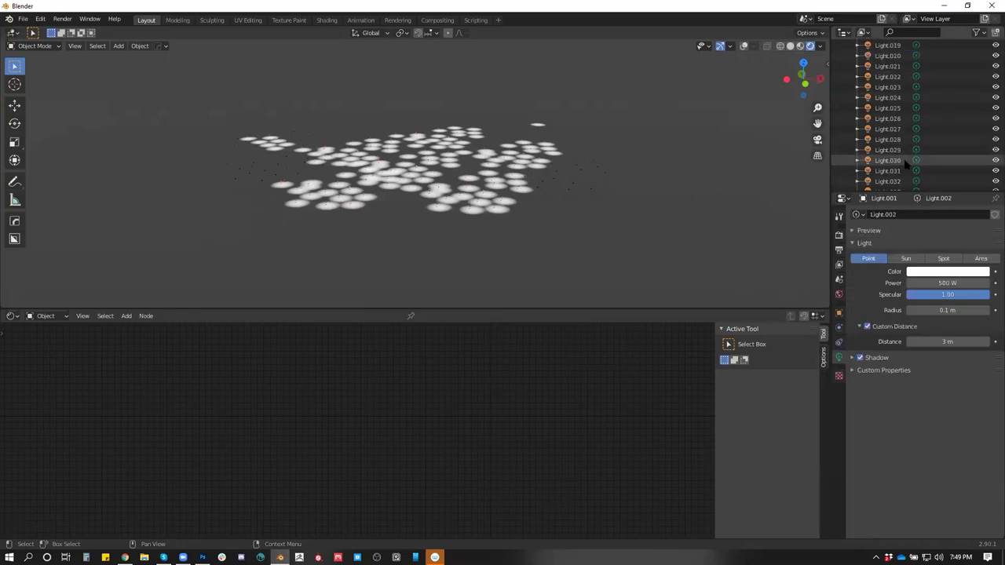
scroll(903, 173, "down", 12)
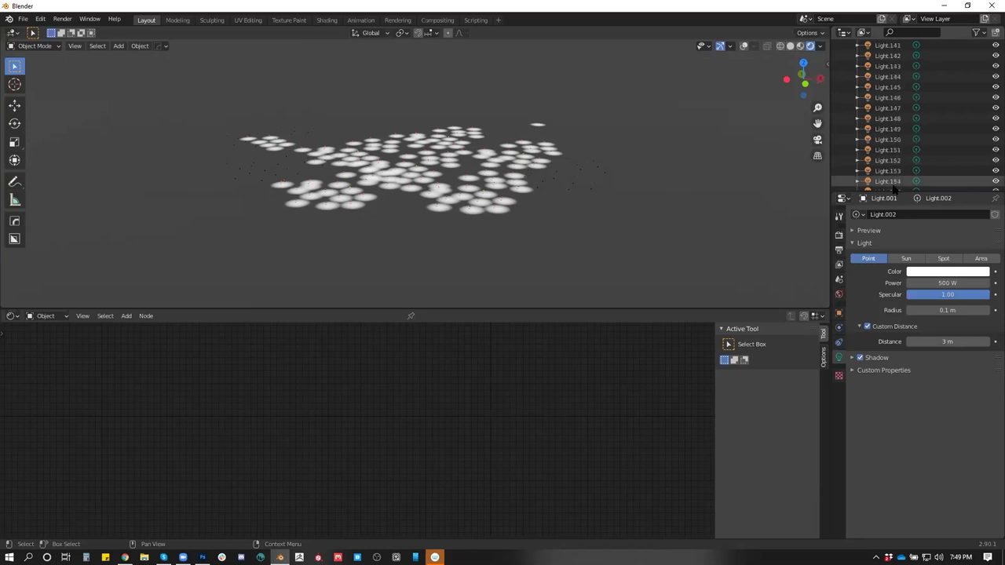
scroll(891, 190, "down", 6)
left_click(875, 118, "shift")
key("Delete")
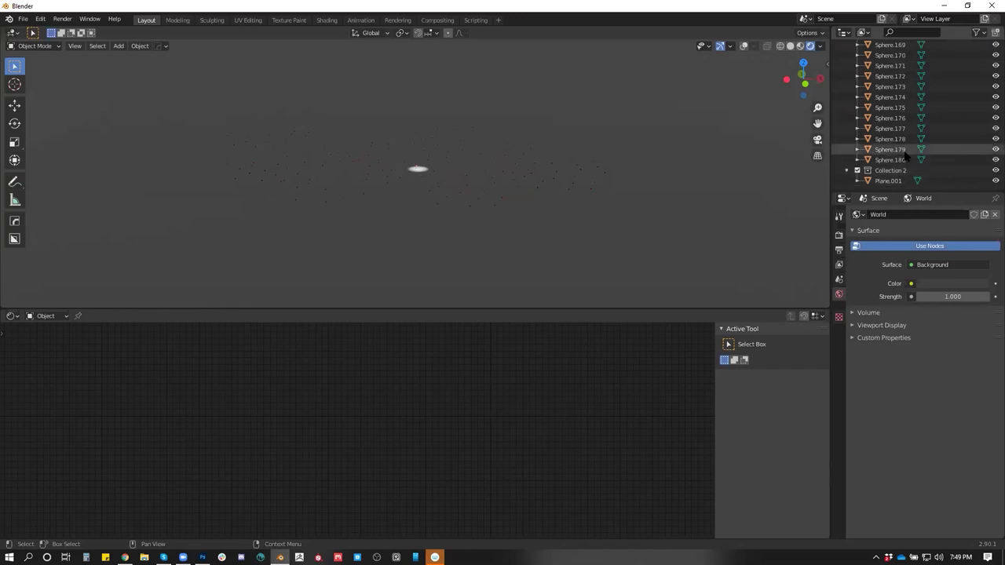
Select every sphere from Sphere.001 to Sphere.180 and delete them
left_click(890, 149)
left_click(903, 159)
scroll(903, 160, "up", 6)
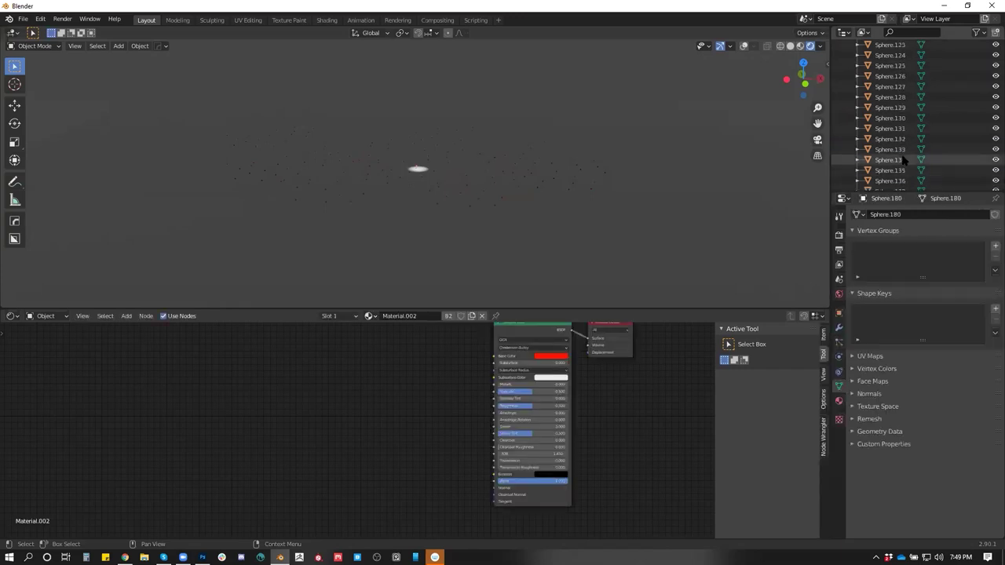
scroll(903, 159, "up", 15)
scroll(905, 159, "up", 3)
left_click(887, 108, "shift")
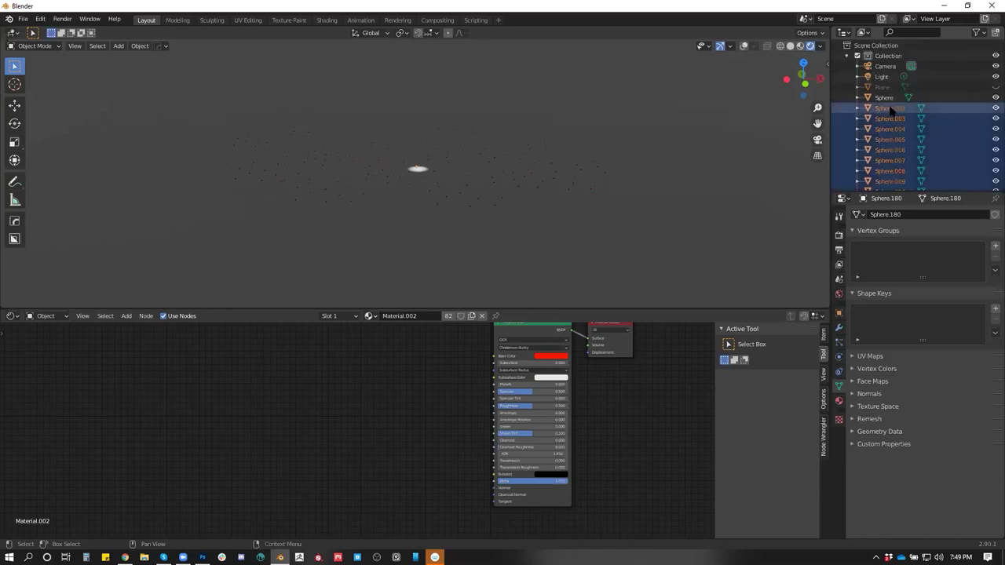
key("Delete")
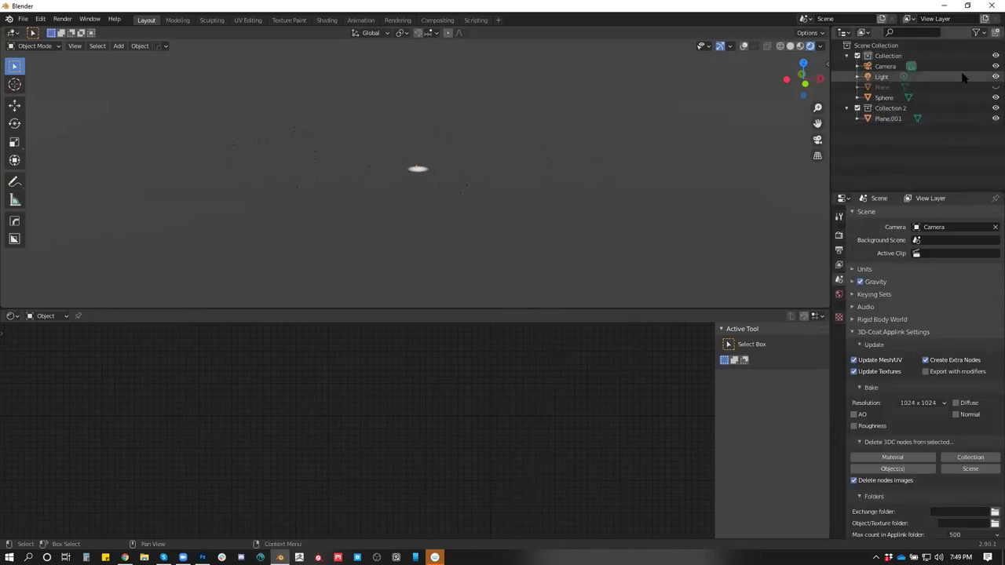
Delete Sphere, Collection 2 and Plane.001, then make Plane visible again
left_click(885, 97)
key("Delete")
left_click(889, 98)
key("Delete")
left_click(886, 98)
key("Delete")
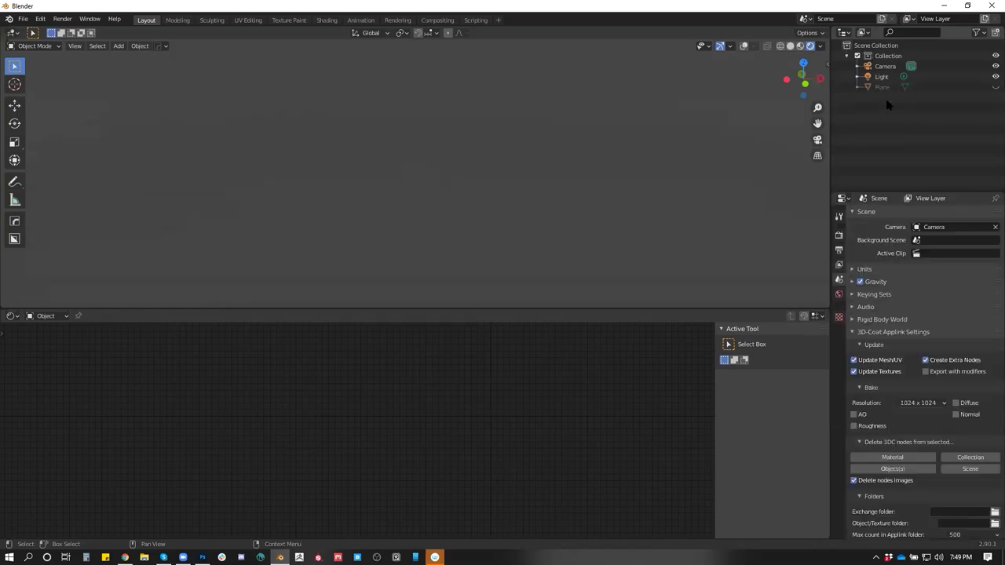
left_click(994, 87)
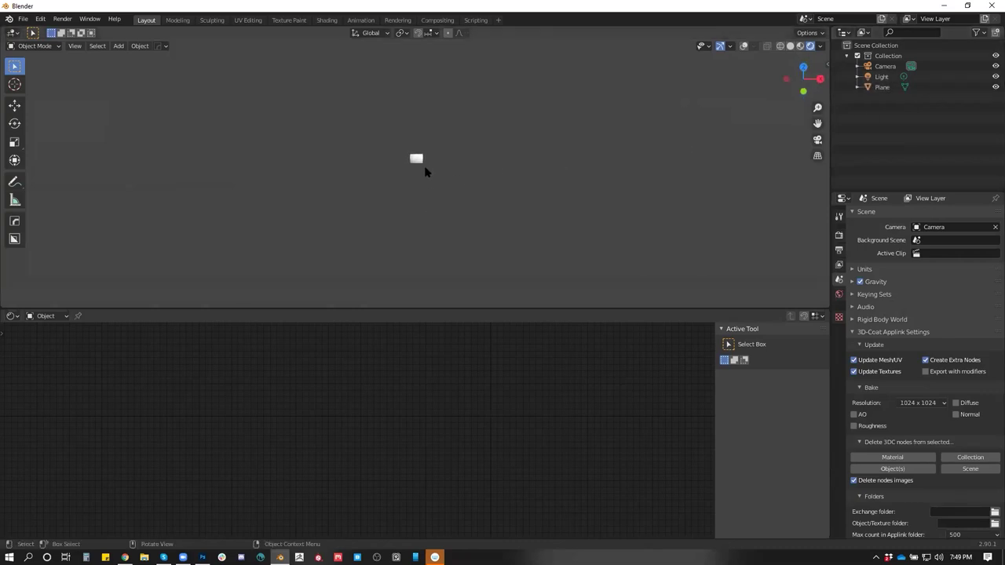
Select the head-painting plane and frame it in the view
left_click(418, 159)
key("KP_Decimal")
left_click_drag(421, 162, 428, 108)
left_click(881, 76)
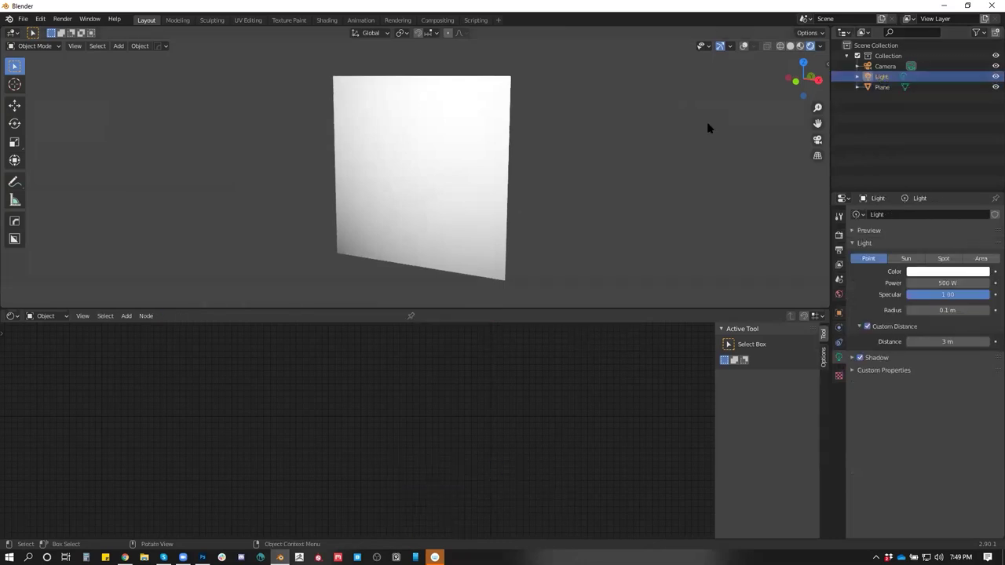
scroll(493, 201, "down", 5)
left_click(742, 73)
Turn viewport overlays back on and switch to Solid shading to see the head
left_click(743, 45)
left_click_drag(487, 183, 568, 175)
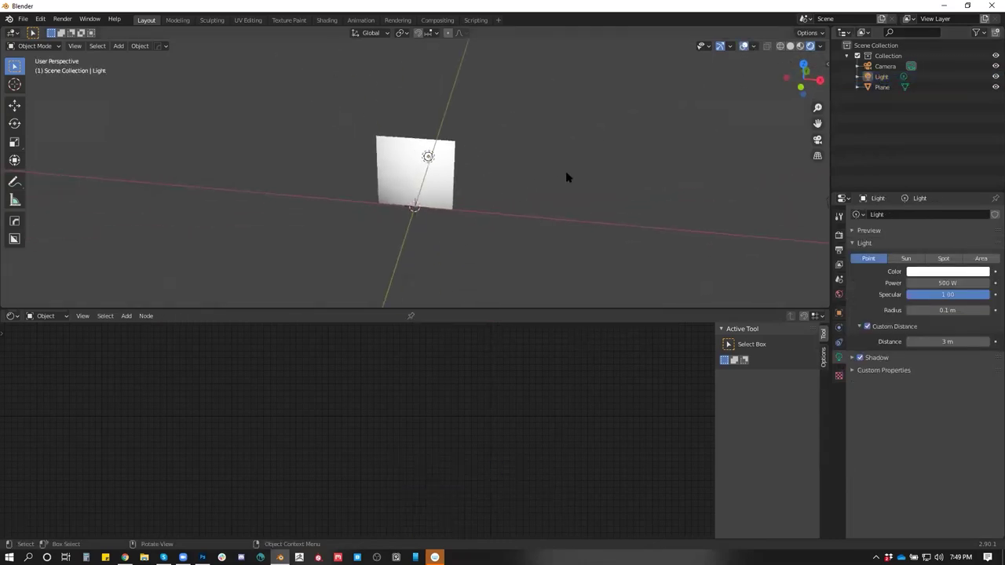
left_click(791, 47)
left_click_drag(456, 110, 438, 123)
Move the Light up and to the right of the head
left_click(439, 124)
key("g")
left_click(585, 97)
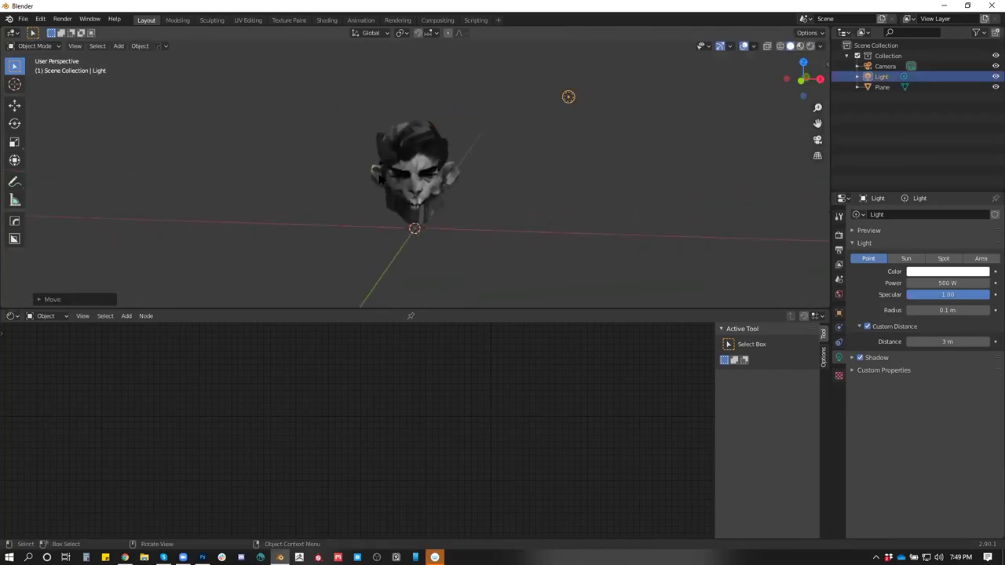
scroll(648, 58, "up", 4)
scroll(500, 151, "up", 2)
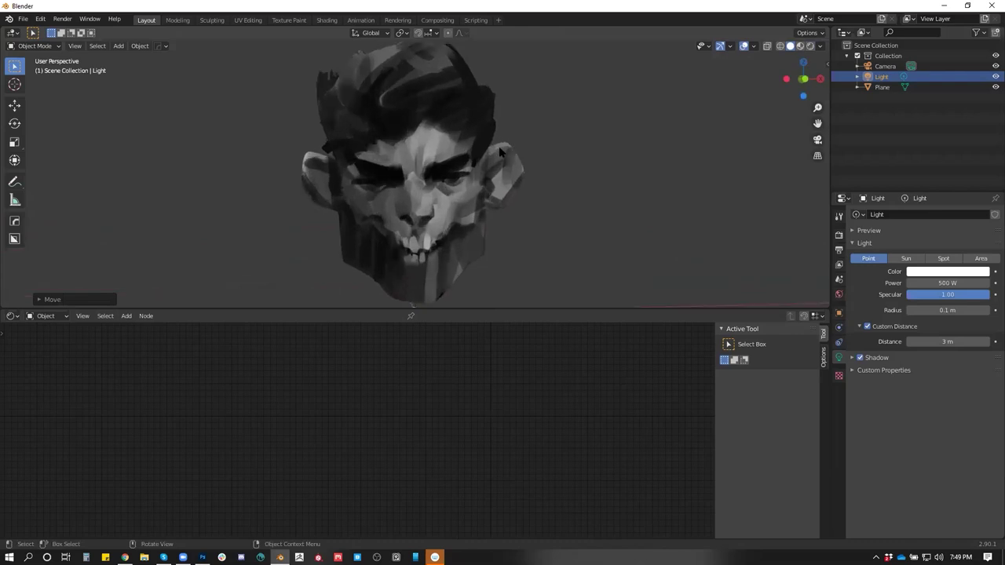
Make the 3D view taller than the node area and reselect the head plane
left_click_drag(476, 312, 476, 418)
left_click_drag(544, 255, 448, 211)
left_click(441, 197)
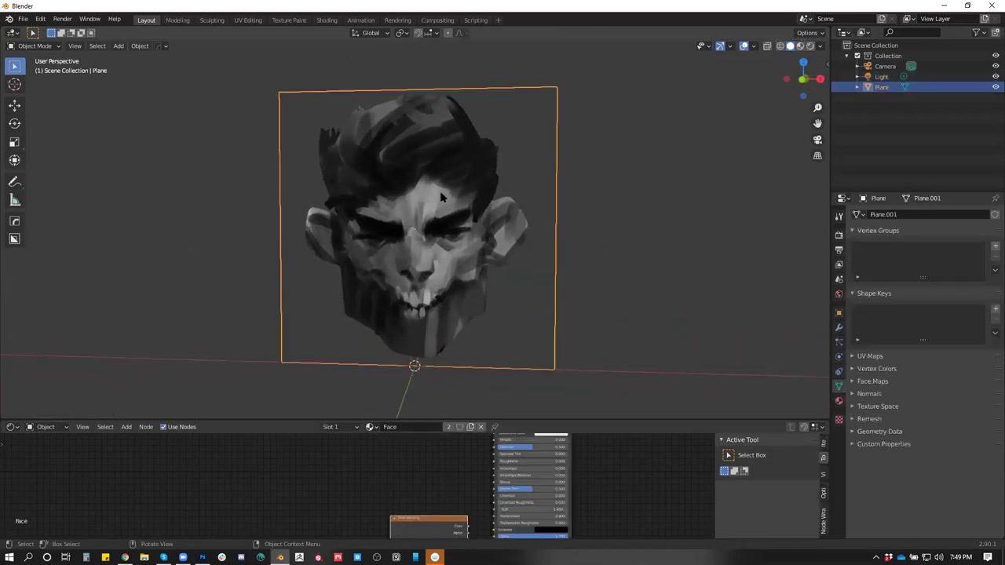
Extrude the plane's face along its normal, then face it from the front in Edit Mode
left_click_drag(516, 211, 377, 246)
key("Tab")
key("e")
left_click(280, 259)
left_click_drag(283, 260, 414, 230)
key("Tab")
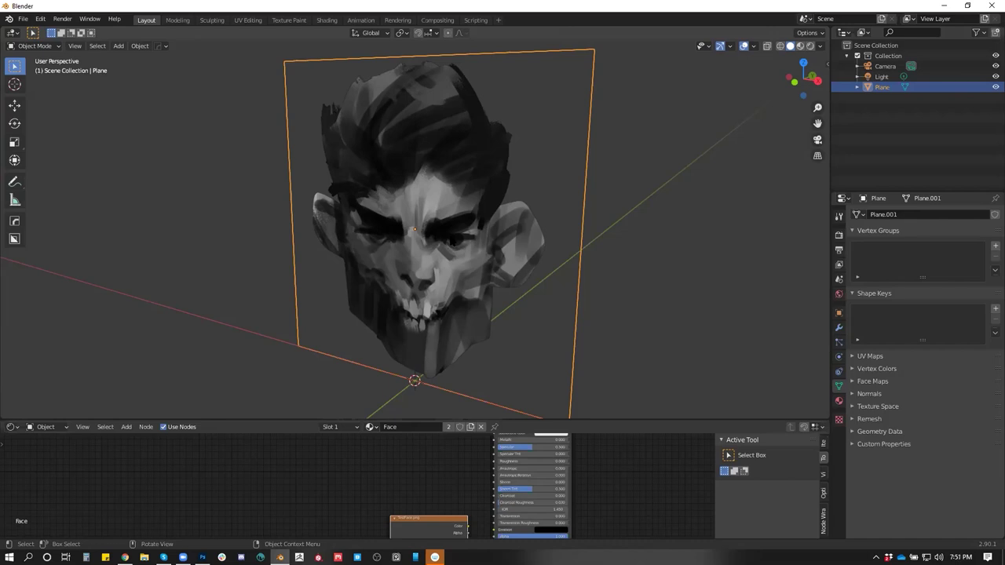
left_click_drag(440, 184, 480, 161)
key("Tab")
Knife-cut the head outline from the top edge down the right side, around the right ear, to the chin
key("k")
left_click(452, 68)
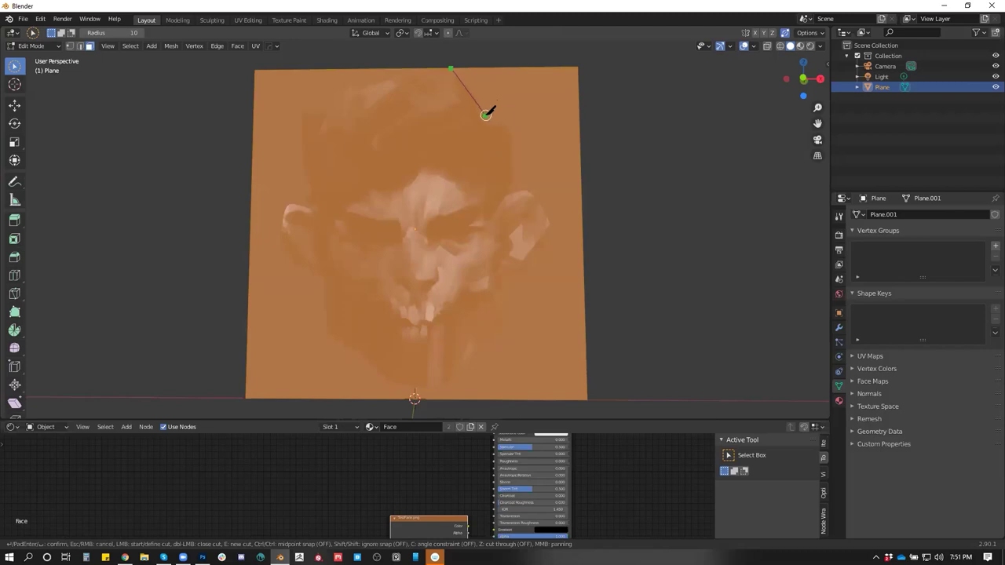
left_click(487, 115)
left_click(488, 124)
left_click(509, 130)
left_click(509, 161)
left_click(504, 196)
left_click(526, 190)
left_click(550, 227)
left_click(531, 266)
left_click(500, 268)
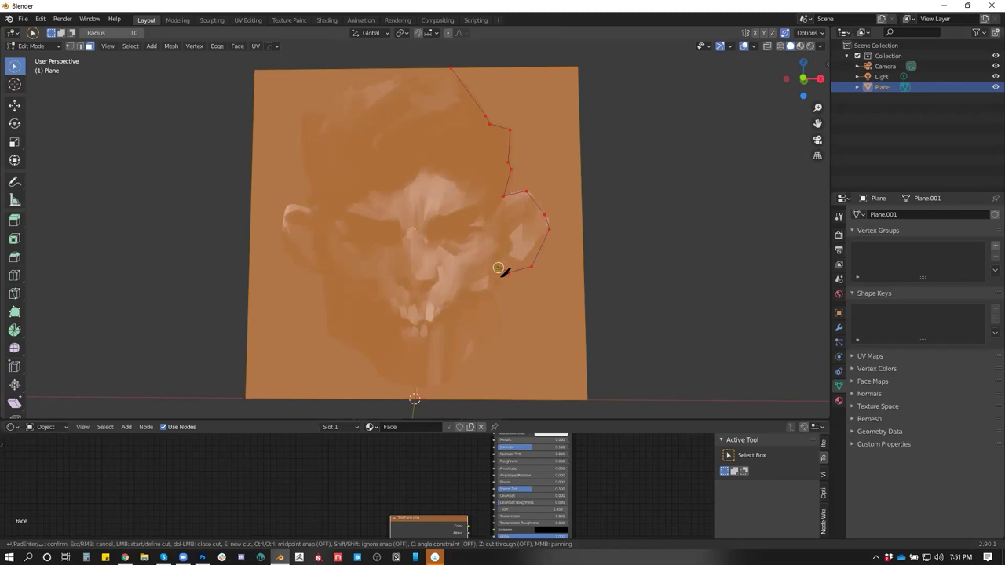
left_click(499, 325)
left_click(480, 337)
left_click(457, 366)
left_click(435, 386)
left_click(381, 377)
Continue the knife cut up the left jaw, around the left ear and over the hair, closing it at the top
left_click(366, 354)
left_click(329, 333)
left_click(325, 271)
left_click(301, 263)
left_click(283, 247)
left_click(283, 220)
left_click(288, 206)
left_click(308, 209)
left_click(322, 214)
left_click(318, 201)
left_click(310, 174)
left_click(303, 125)
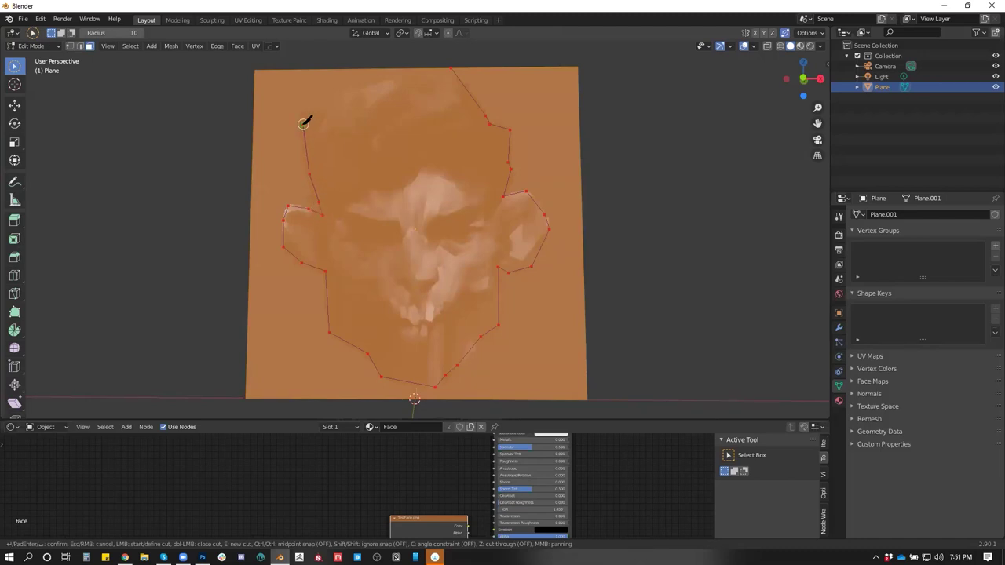
left_click(306, 114)
left_click(328, 115)
left_click(343, 93)
left_click(359, 89)
left_click(404, 75)
left_click(450, 70)
key("Return")
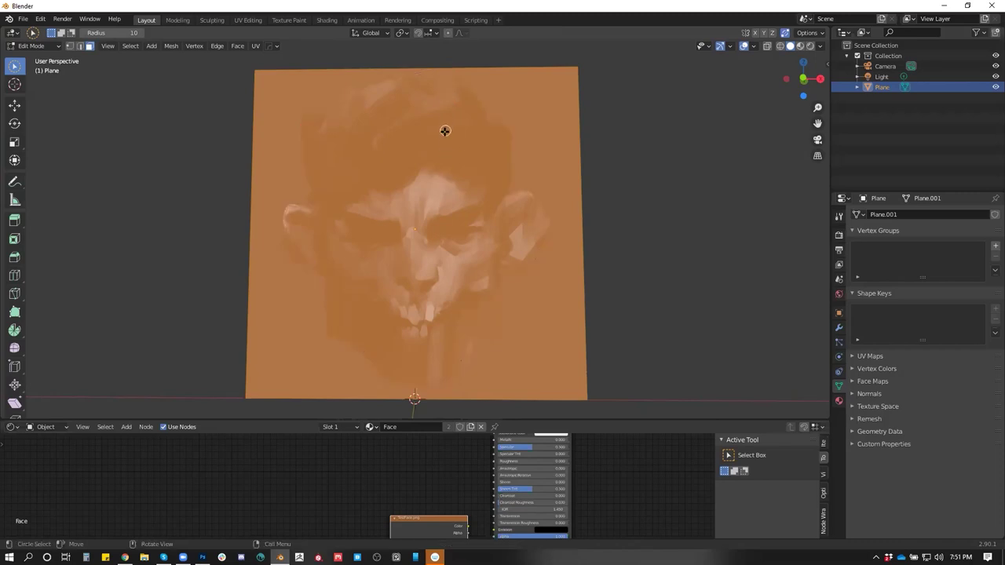
Delete the three stray faces outside the outline and return to Object Mode
left_click(513, 115)
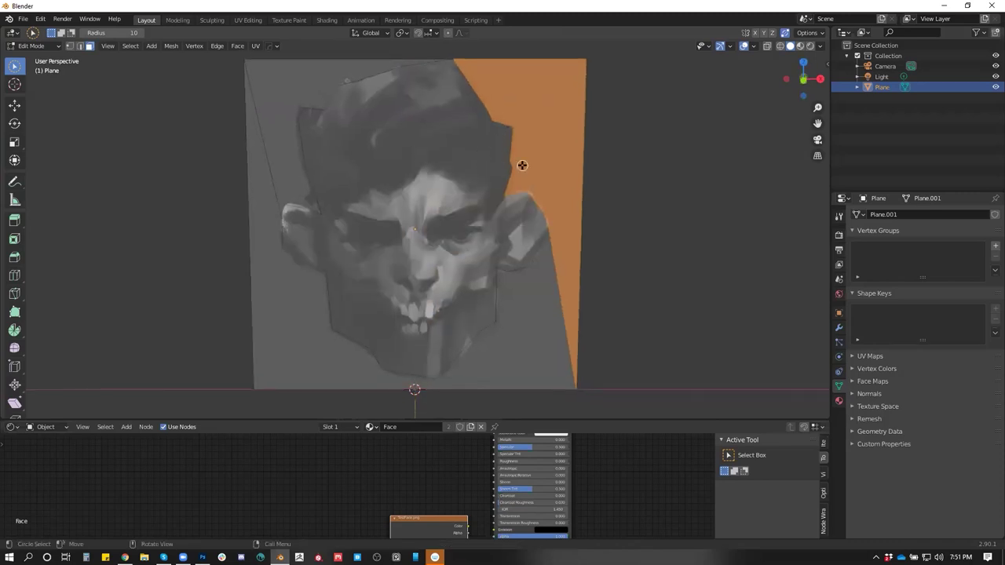
key("x")
left_click(503, 107)
left_click(325, 83)
key("x")
left_click(278, 70)
left_click(259, 154)
key("x")
left_click(260, 158)
left_click_drag(471, 213, 420, 194)
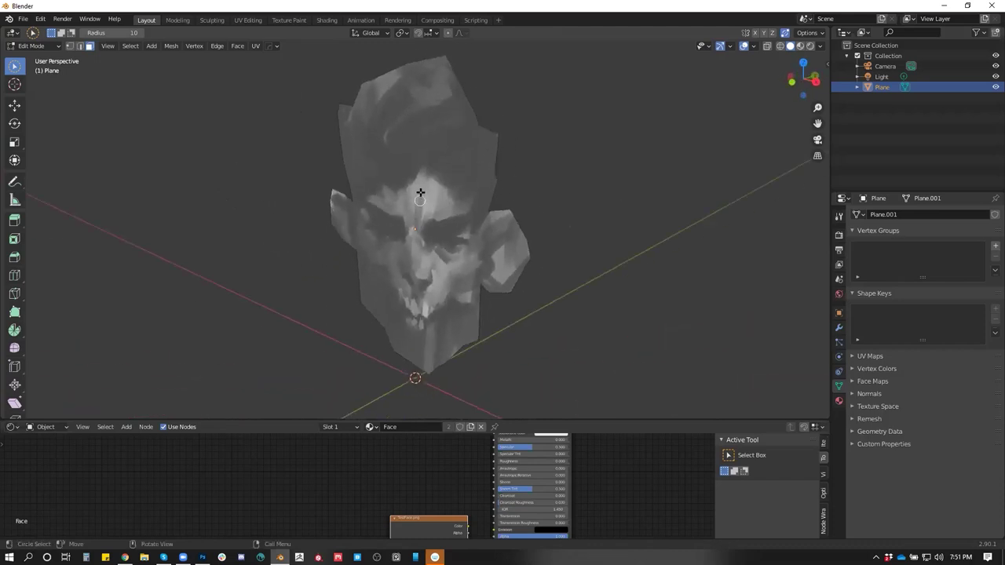
key("Tab")
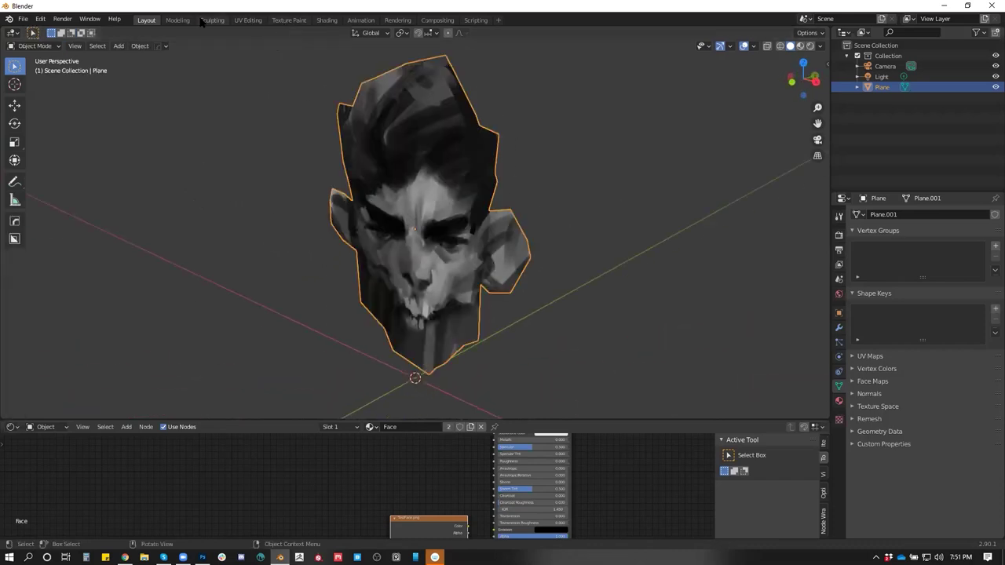
In Sculpting, try texture colouring, flat lighting and rendered shading on the head
left_click(210, 21)
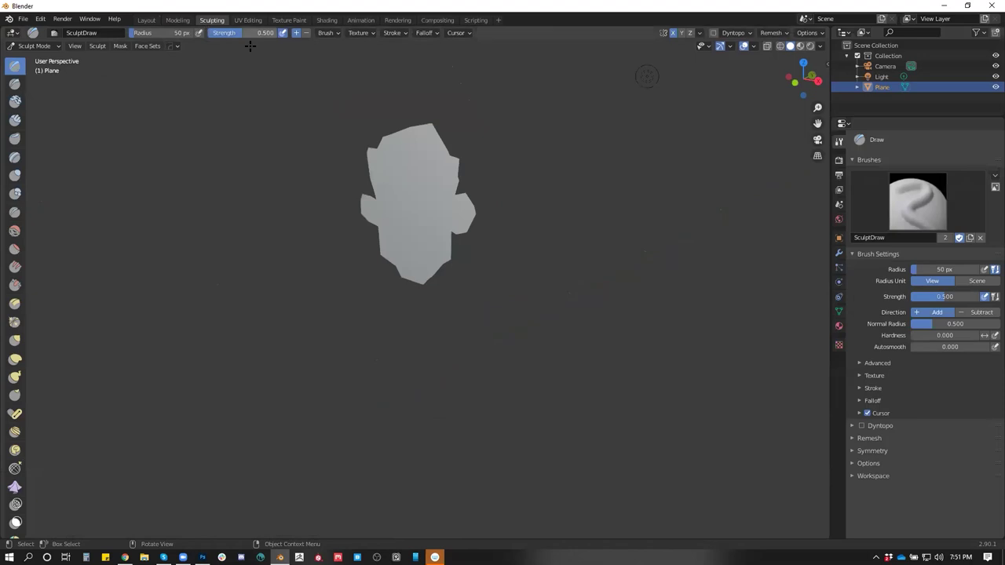
left_click(815, 47)
left_click(849, 178)
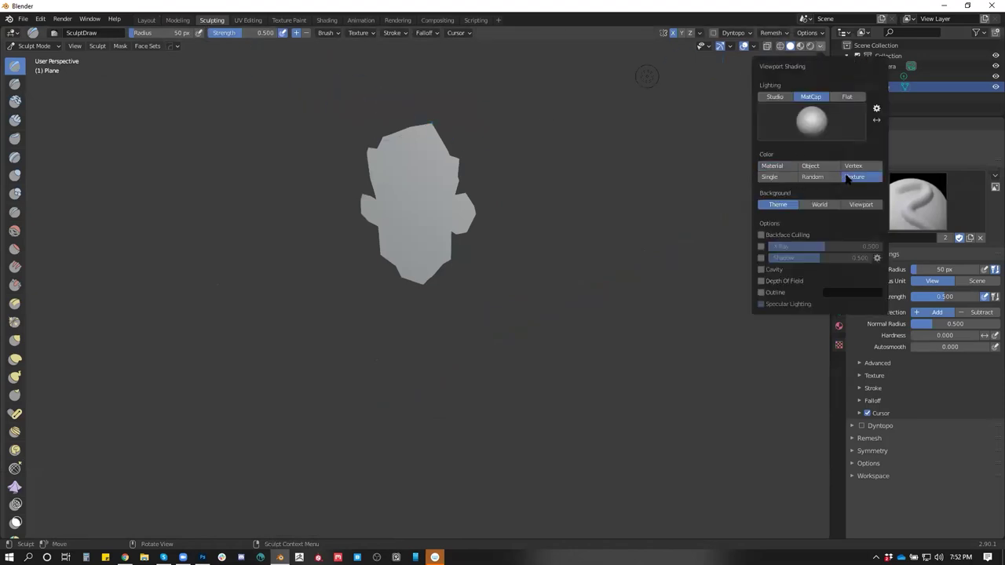
left_click(846, 97)
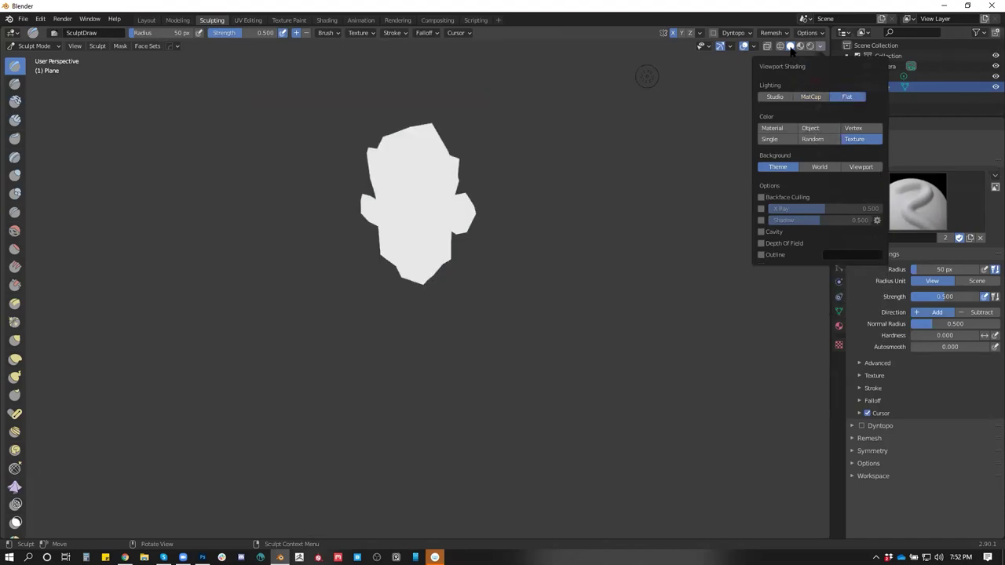
scroll(527, 164, "up", 4)
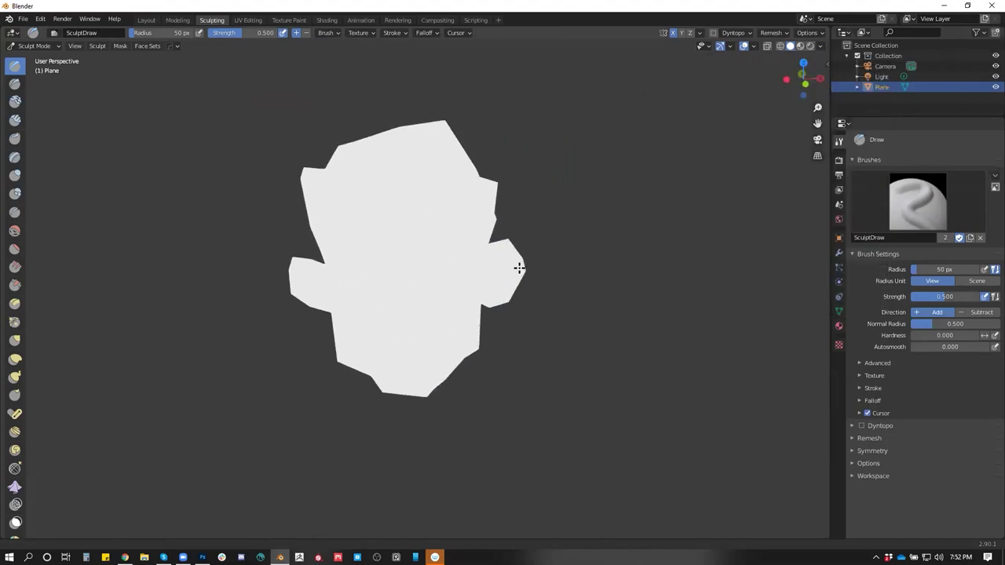
left_click(811, 45)
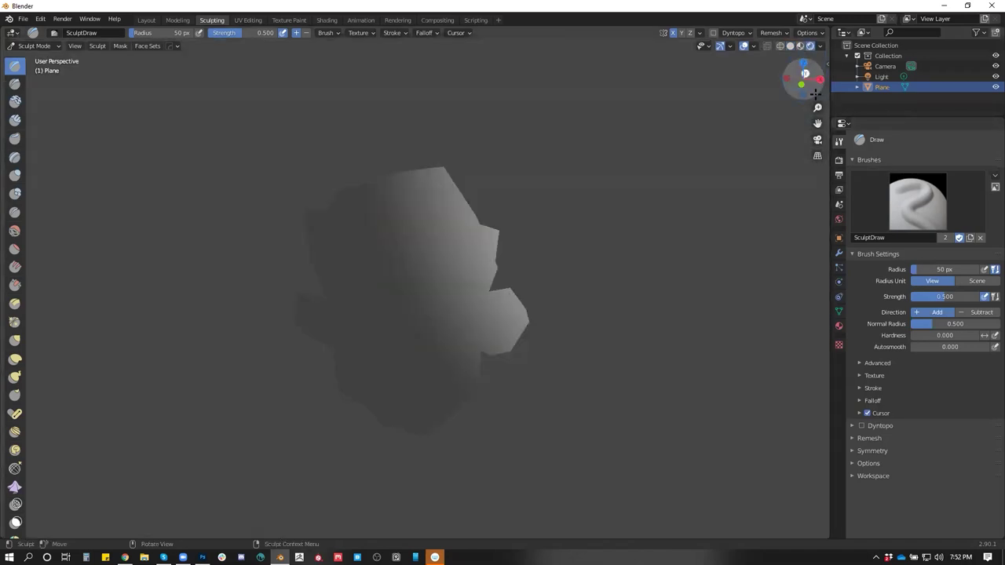
left_click(821, 46)
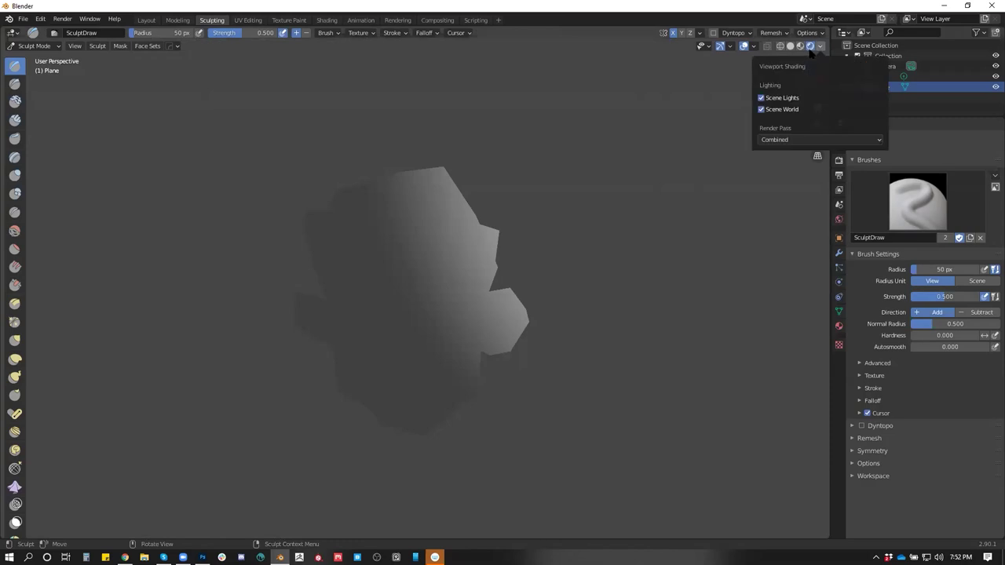
left_click(818, 47)
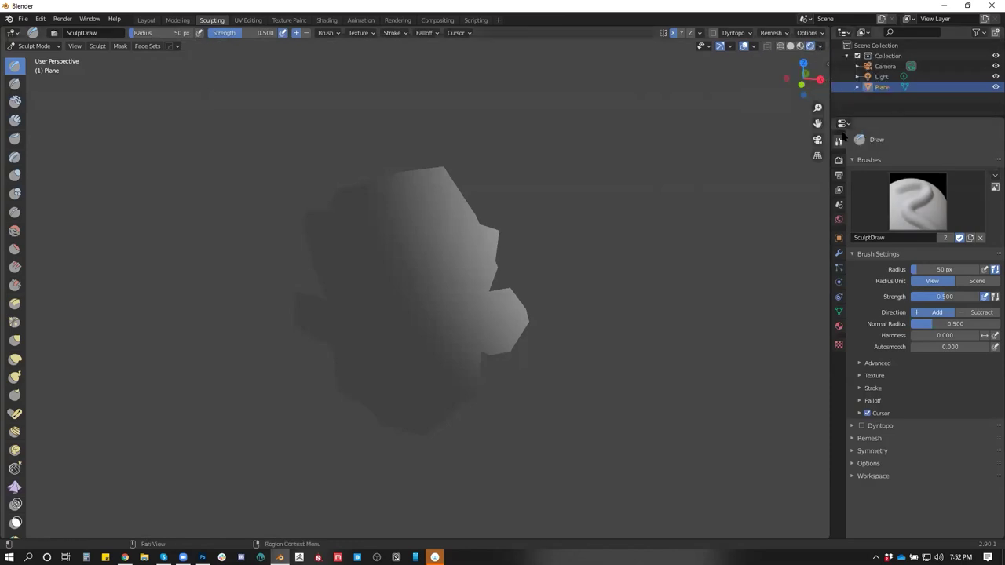
In Layout, link the face image's Alpha to the Principled BSDF Alpha in the maximized Shader Editor
left_click(151, 20)
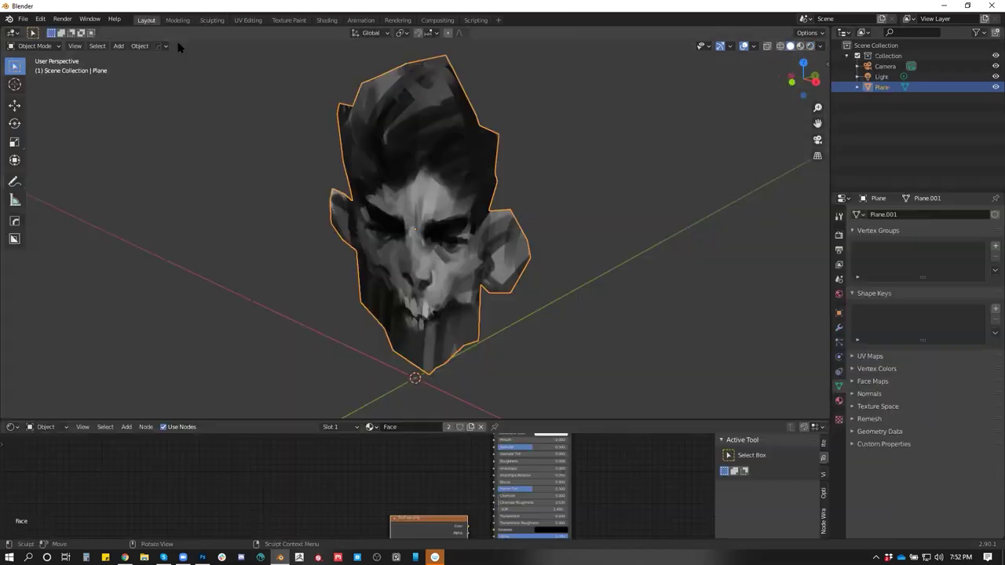
scroll(493, 438, "down", 2)
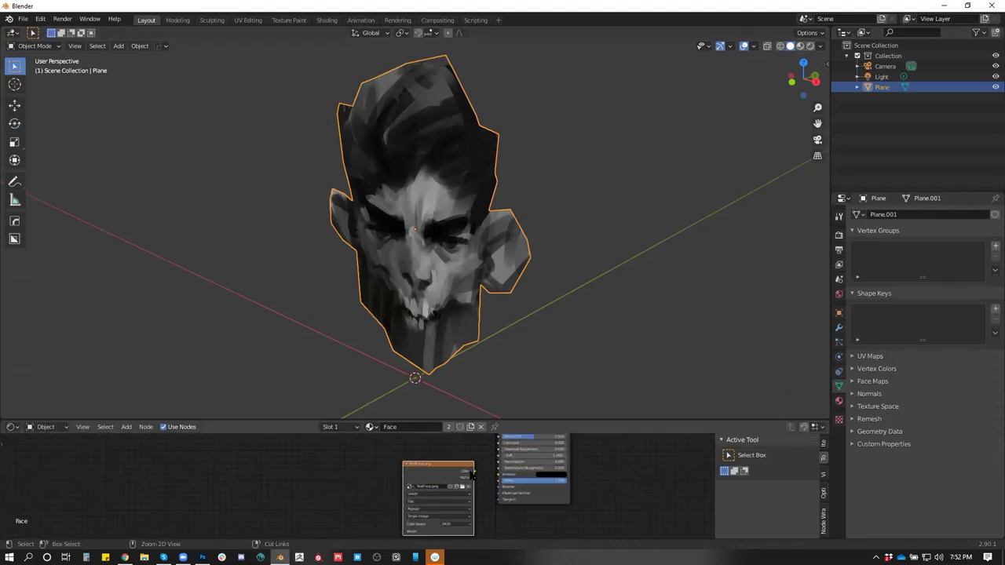
key("ctrl+space")
left_click_drag(544, 347, 581, 359)
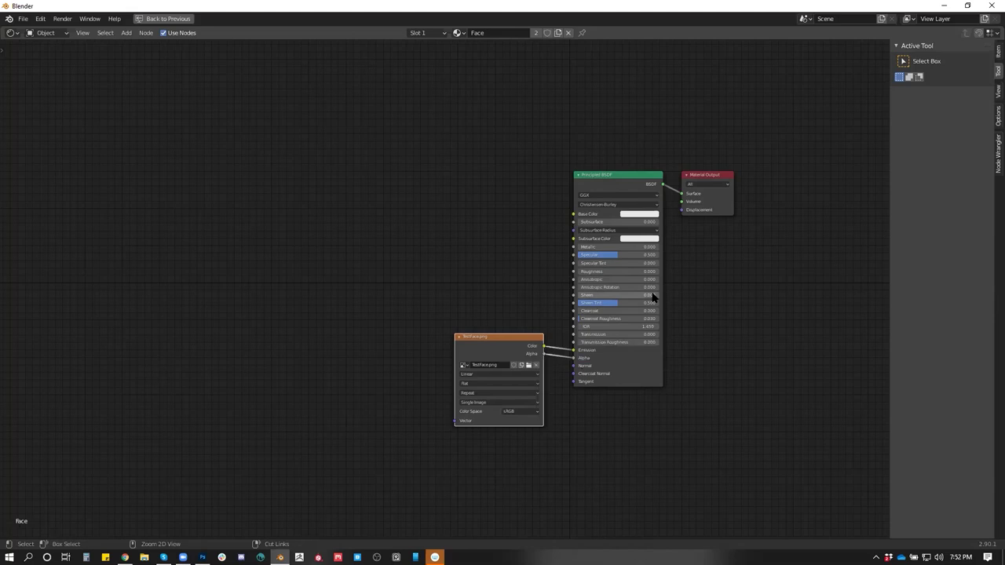
key("ctrl+space")
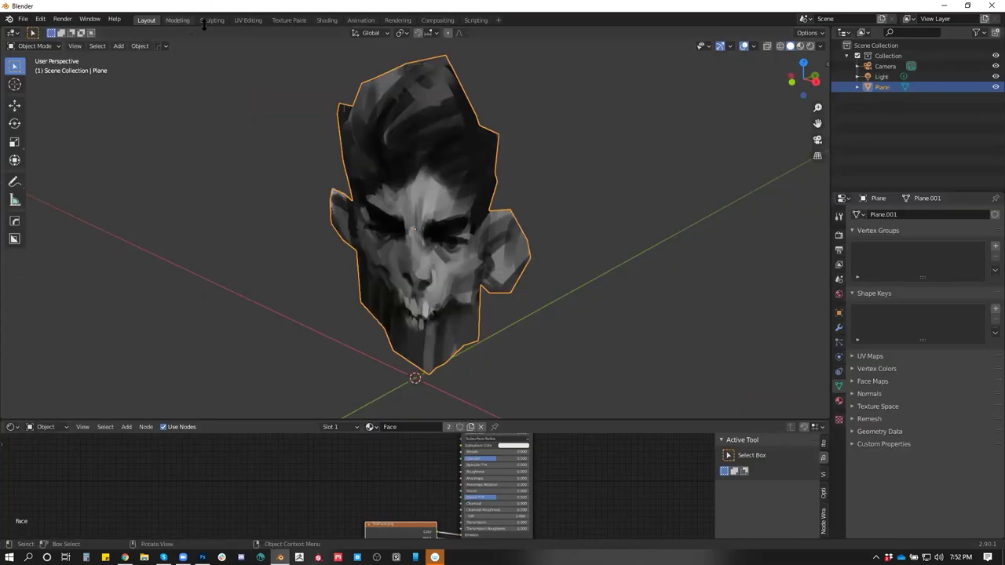
In Sculpting, pick the Clay brush and try Dyntopo, then turn it back off
left_click(208, 20)
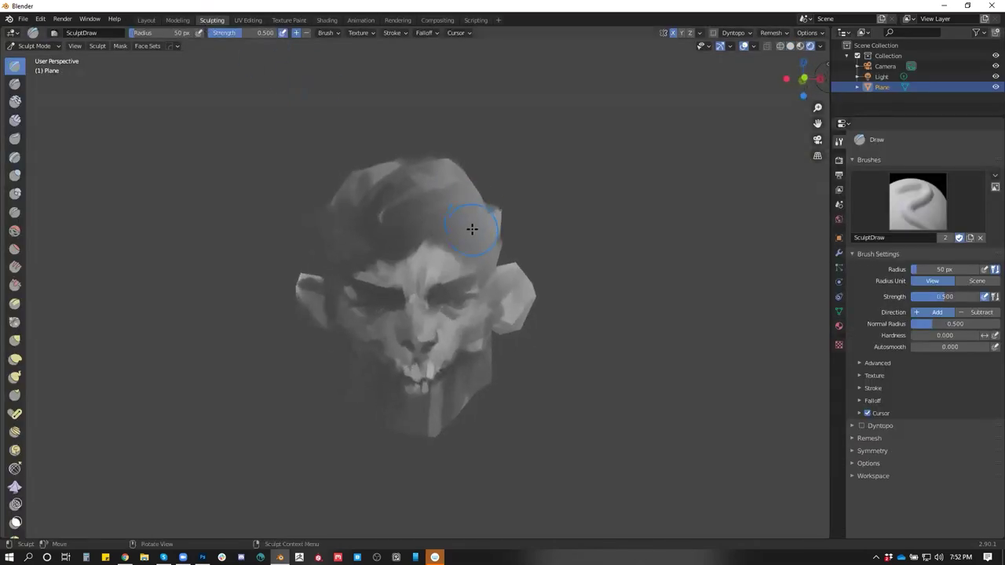
scroll(471, 229, "up", 4)
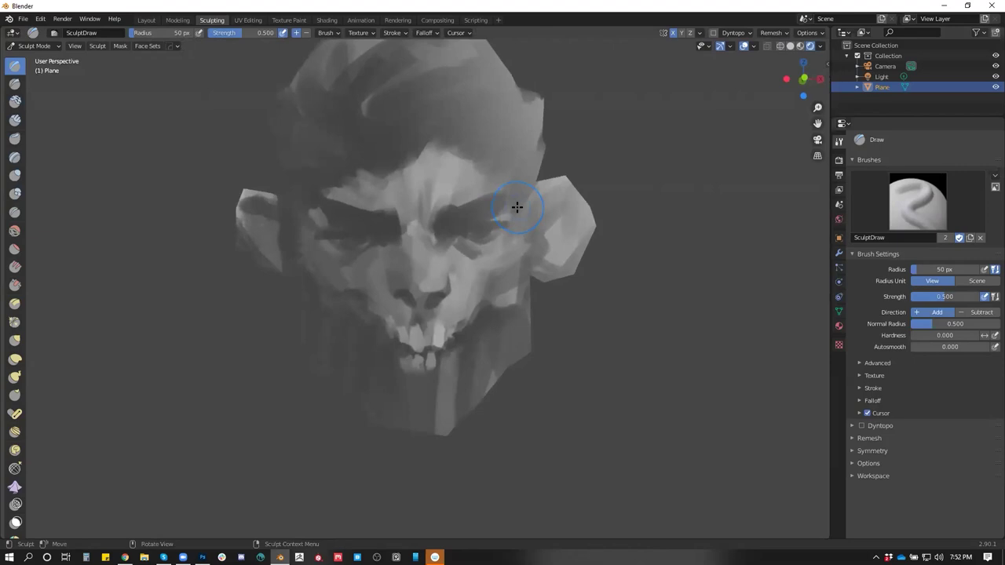
key("c")
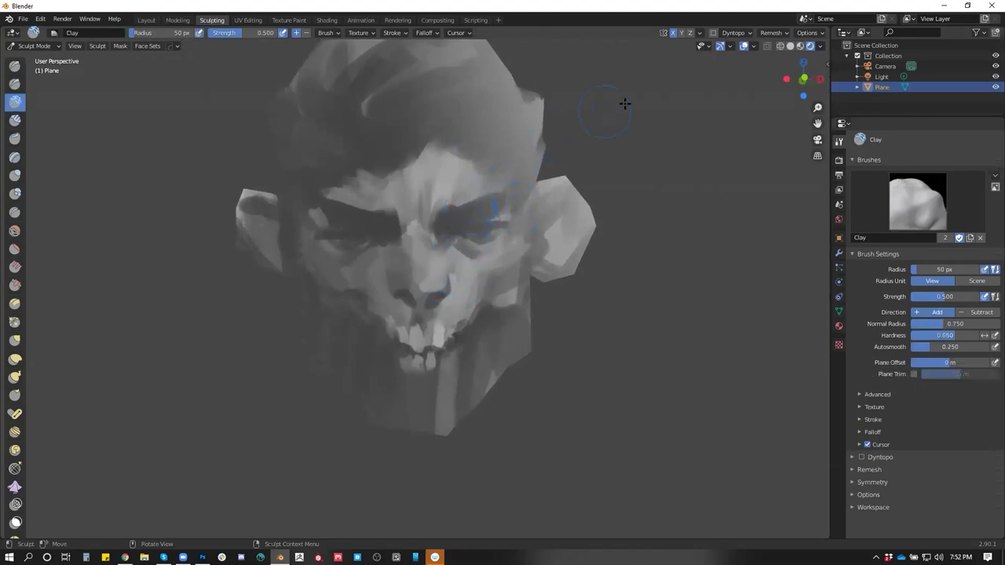
left_click(733, 33)
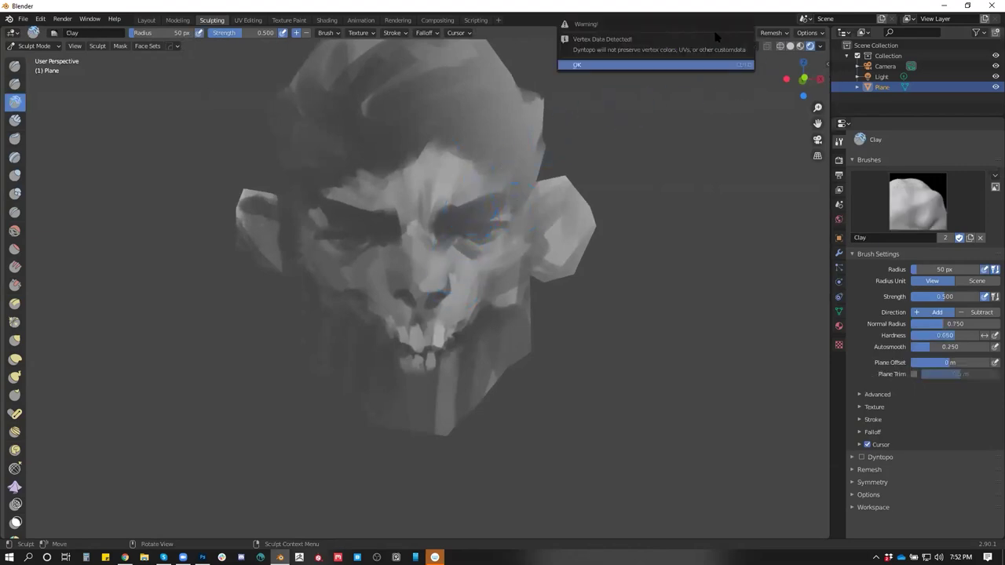
left_click(690, 65)
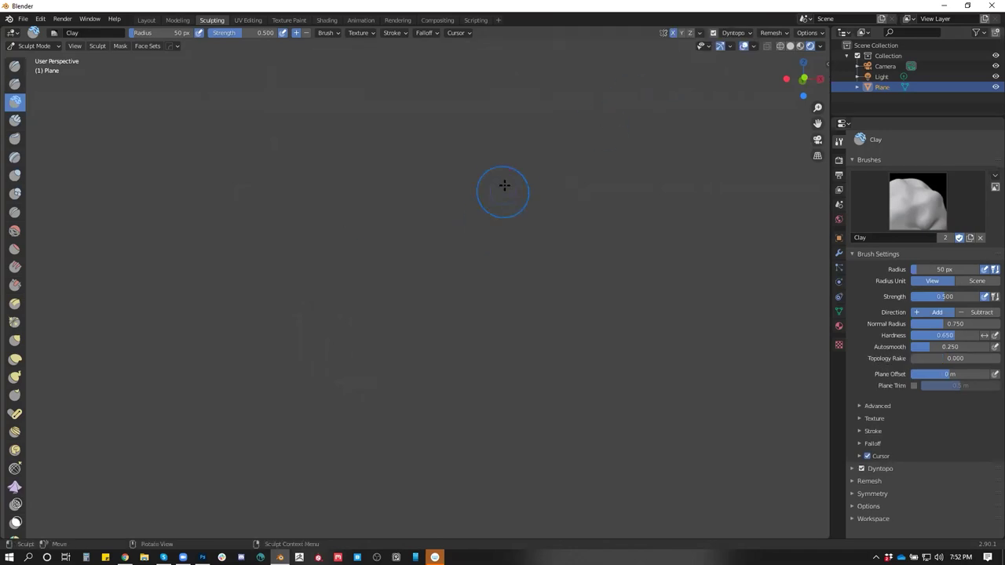
left_click_drag(560, 191, 531, 231)
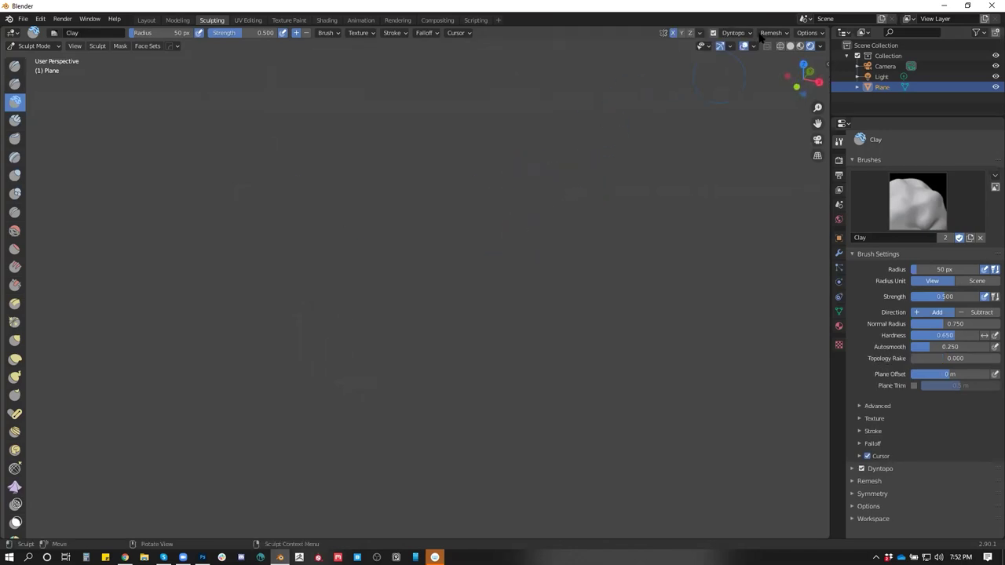
left_click(790, 47)
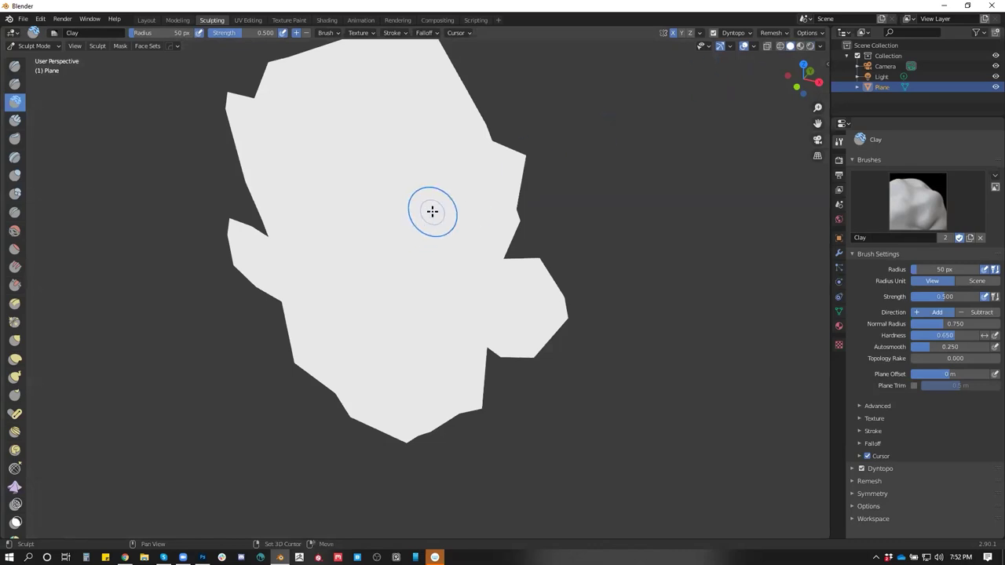
key("shift+z")
key("ctrl+d")
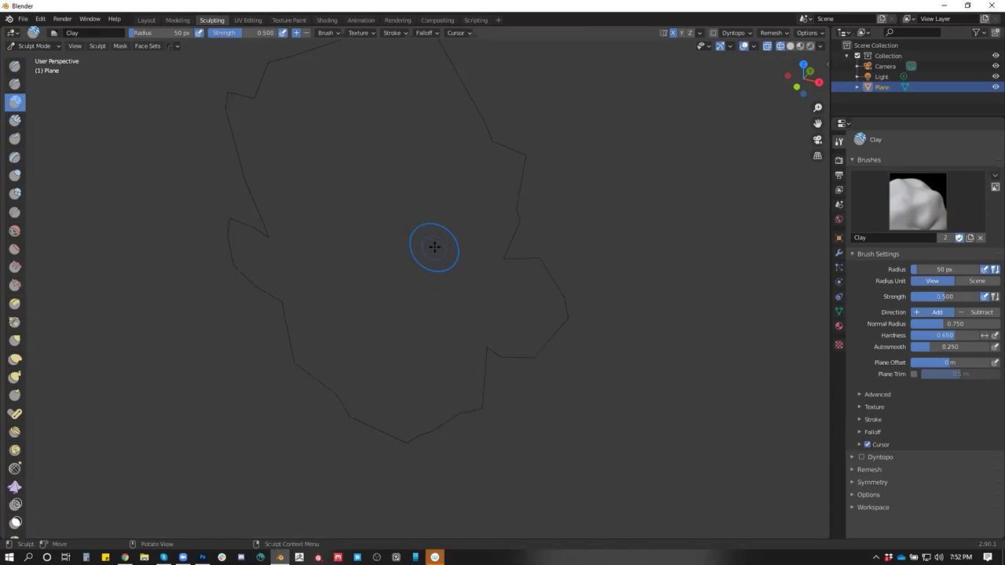
Set the brush radius to 137 px, re-enable Dyntopo, and test a clay stroke then undo it
key("f")
left_click(397, 229)
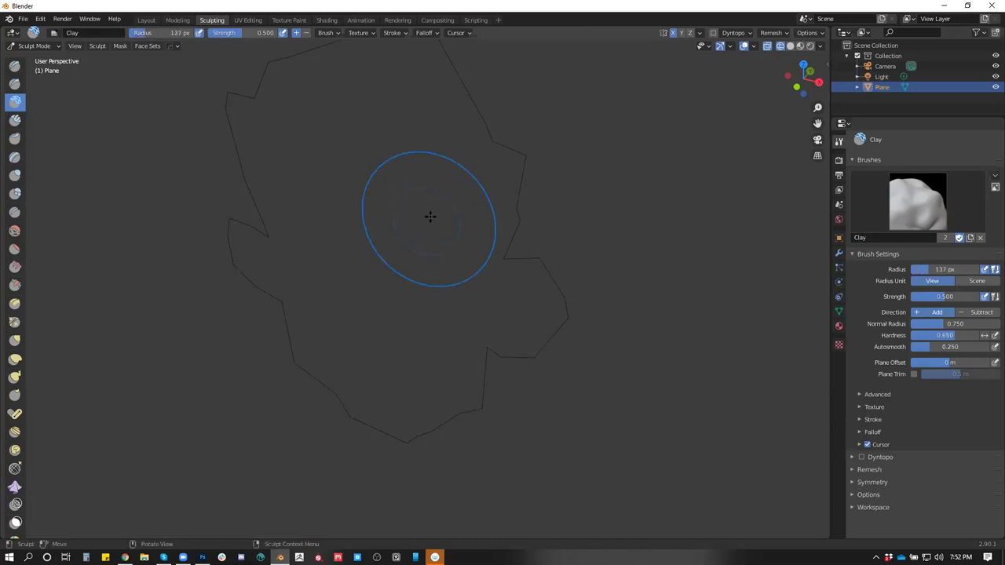
left_click(721, 35)
left_click(713, 34)
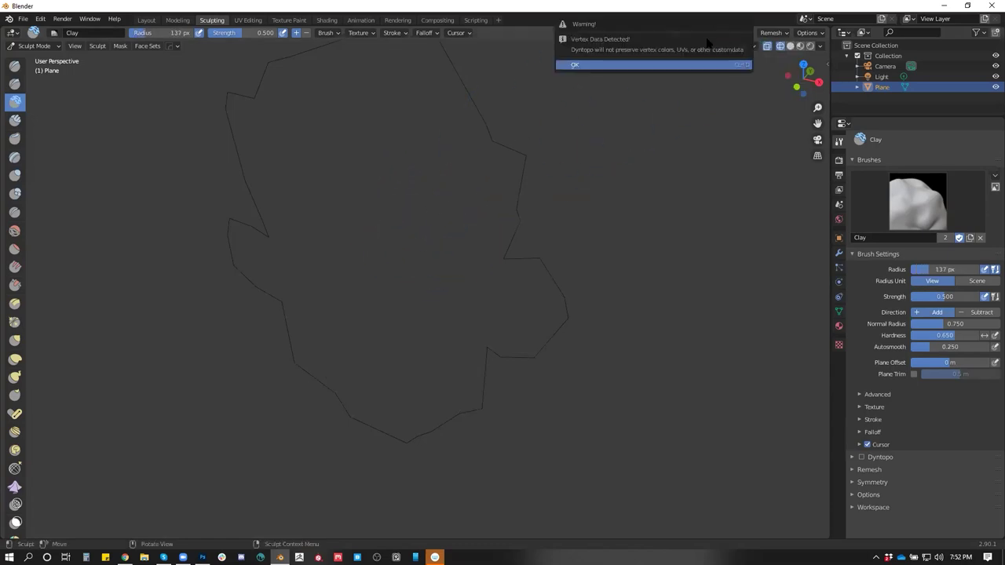
left_click(711, 34)
left_click(657, 65)
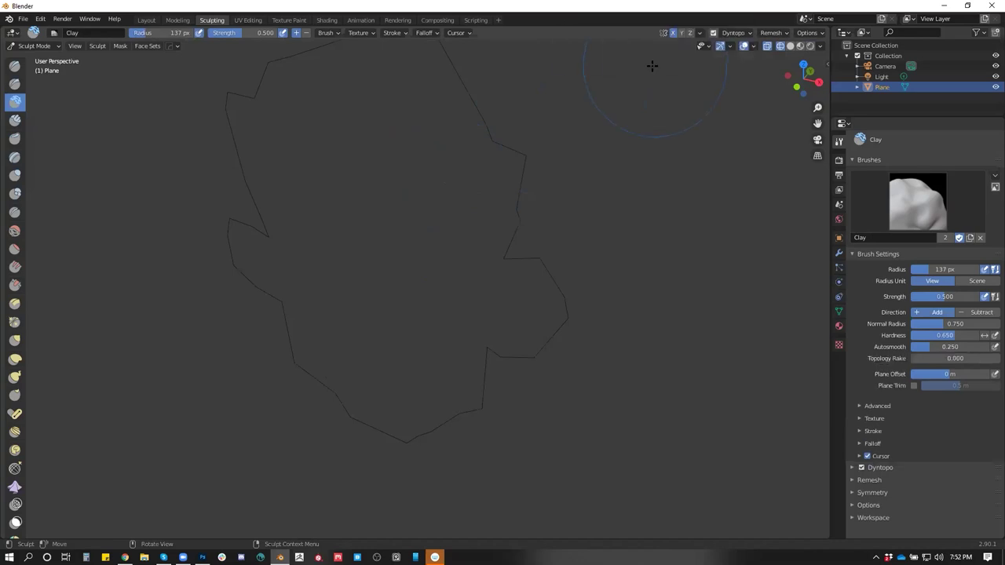
mouse_move(368, 233)
left_mouse_down()
mouse_move(404, 232)
mouse_move(369, 263)
mouse_move(385, 204)
left_mouse_up()
key("ctrl+z")
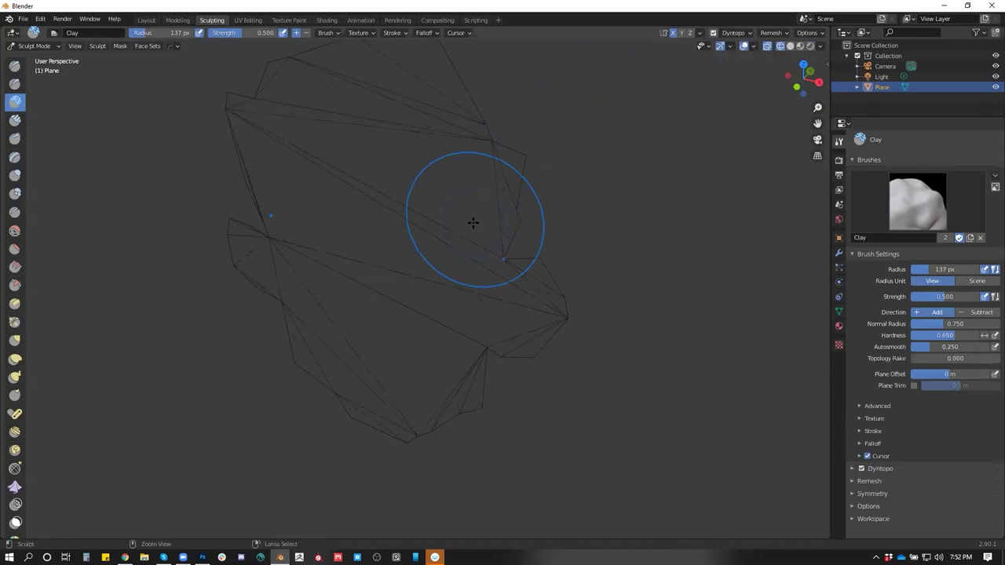
left_click_drag(511, 150, 520, 131)
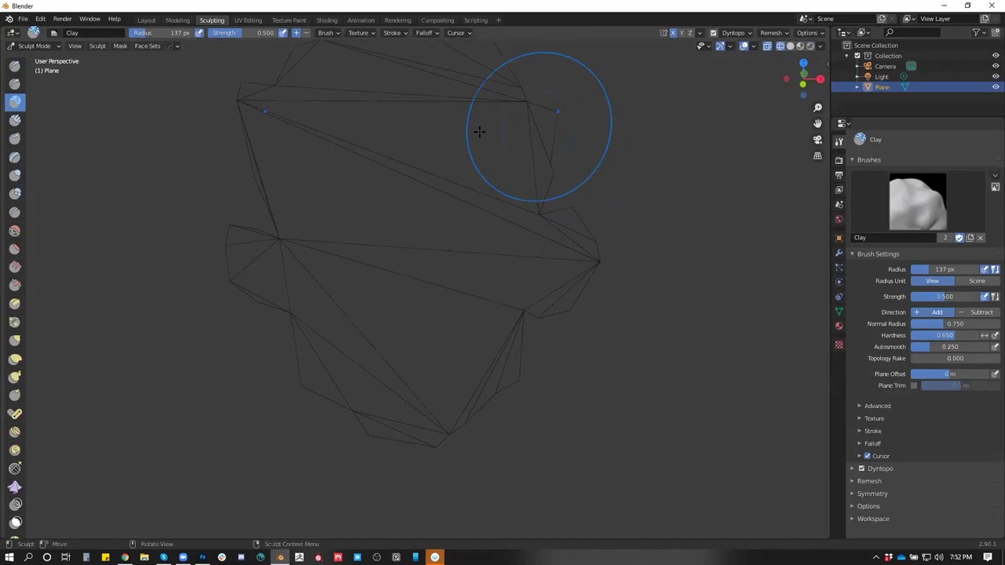
left_click(147, 20)
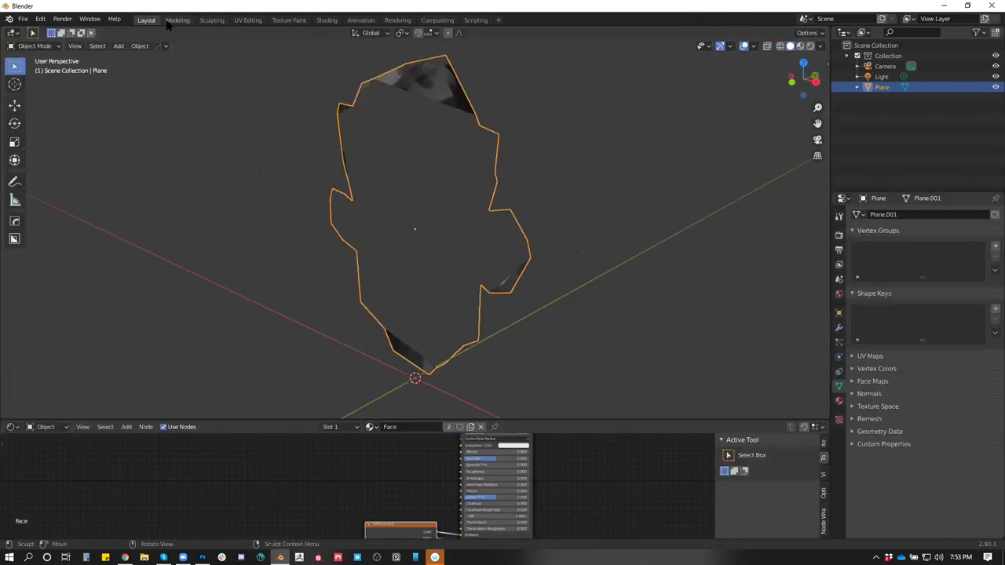
Select only the head Plane and enter Edit Mode with all its faces selected
left_click_drag(576, 137, 604, 122)
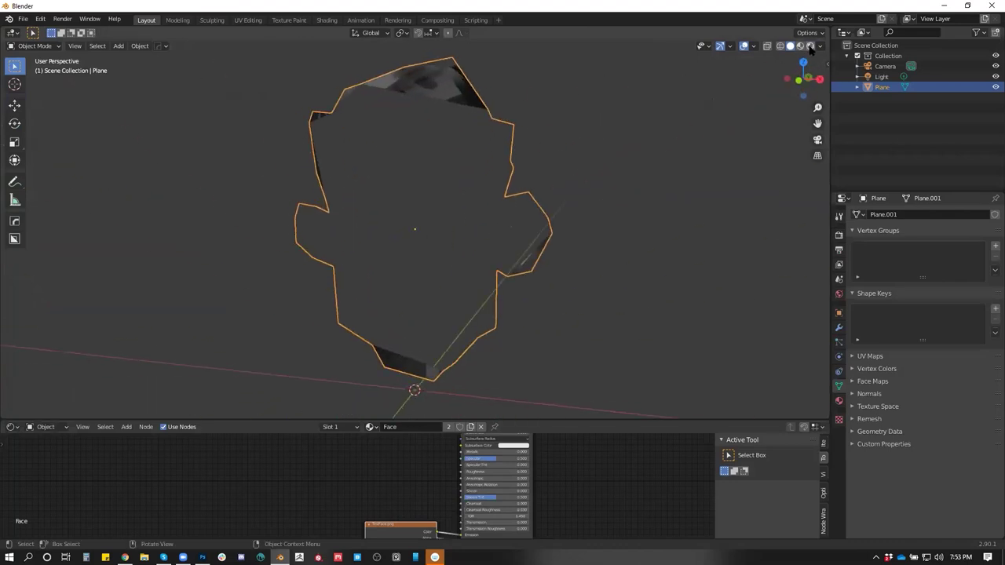
left_click(810, 45)
key("a")
left_click(444, 99)
key("Tab")
key("a")
key("c")
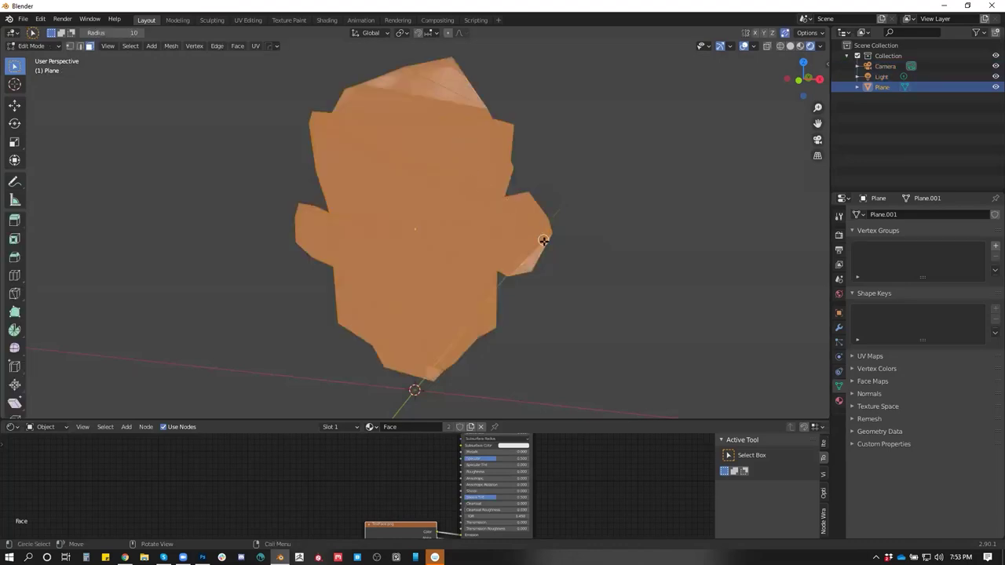
Split the lower area and set it up as a UV Editor showing TestFace.png
left_click_drag(555, 419, 553, 318)
left_click_drag(824, 322, 432, 369)
key("shift+F5")
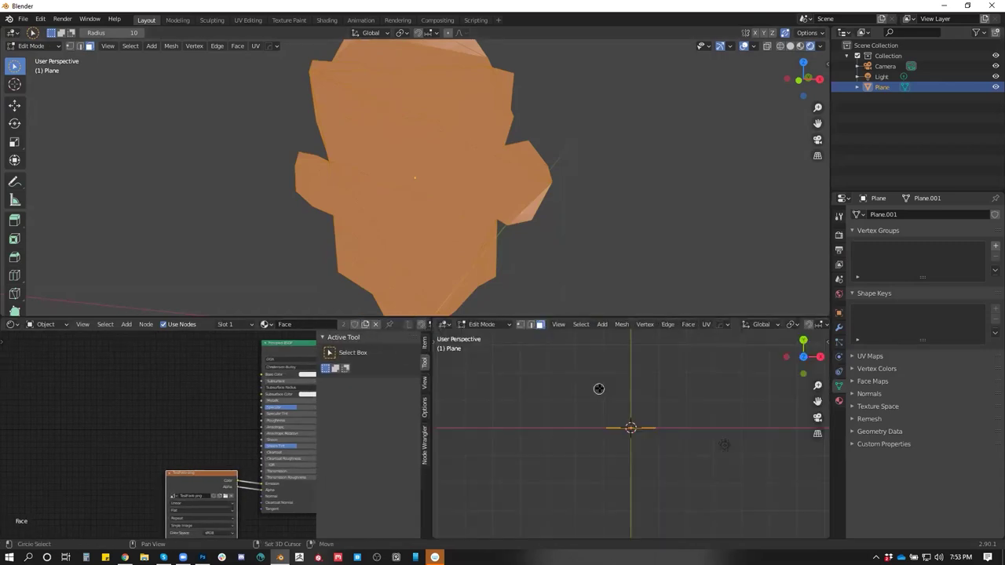
key("shift+F10")
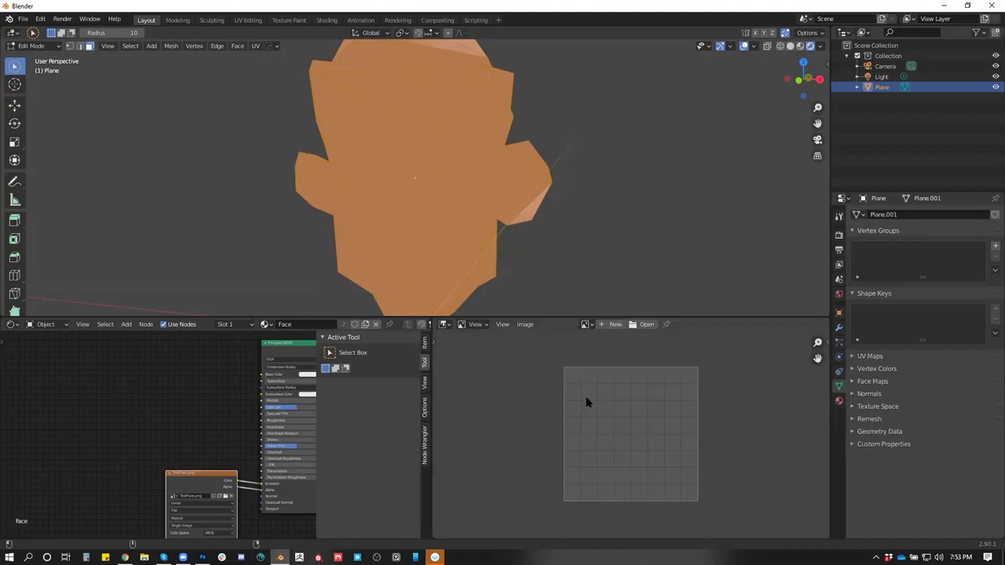
key("shift+F10")
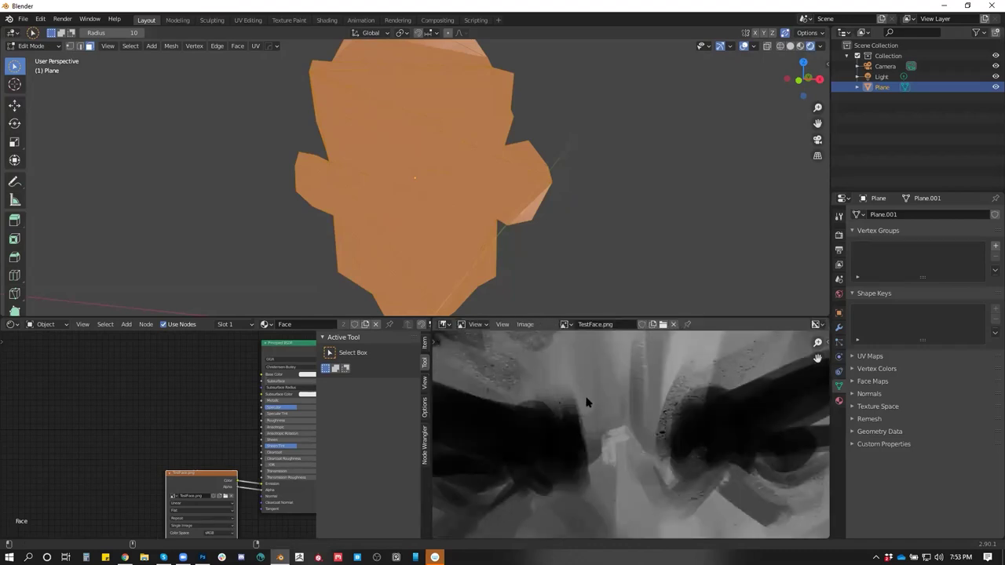
key("shift+F10")
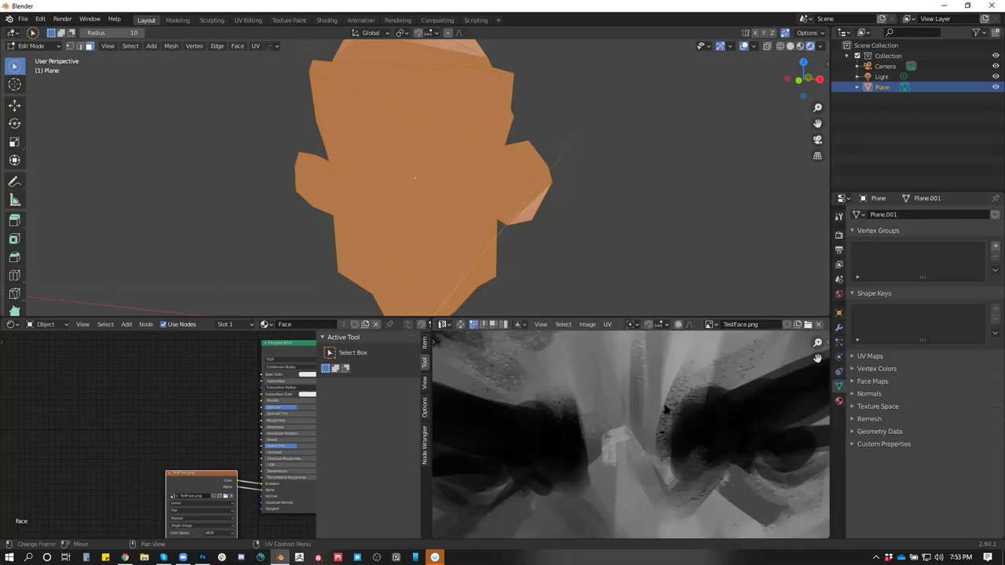
scroll(651, 406, "down", 10)
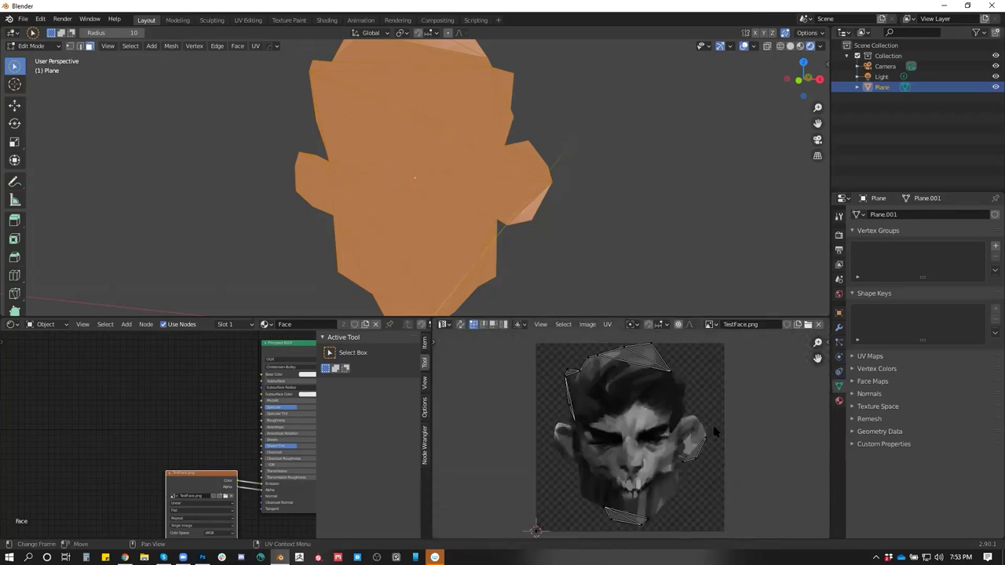
scroll(693, 422, "up", 3)
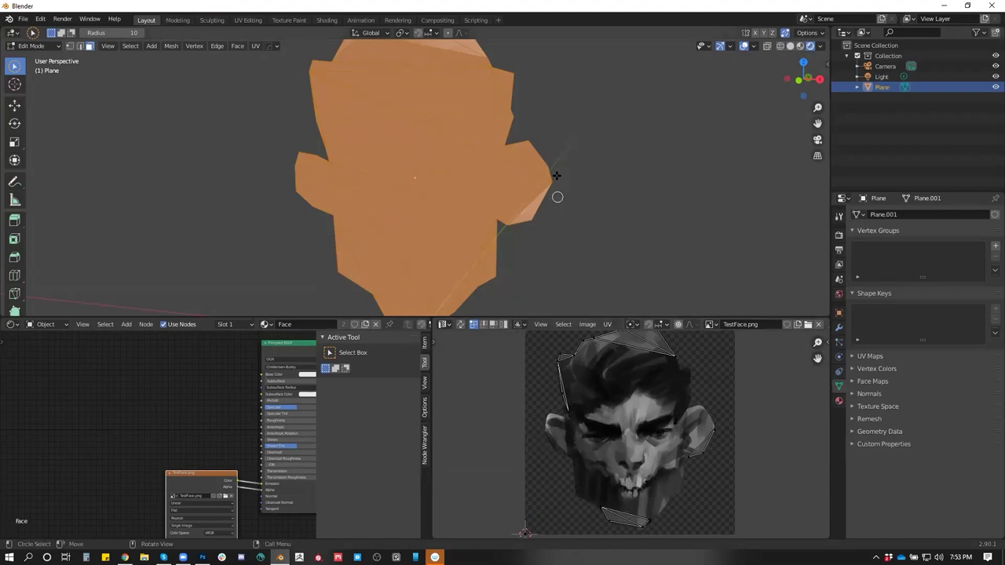
Unwrap the head mesh and frame its UV islands in the UV Editor
key("u")
left_click(609, 171)
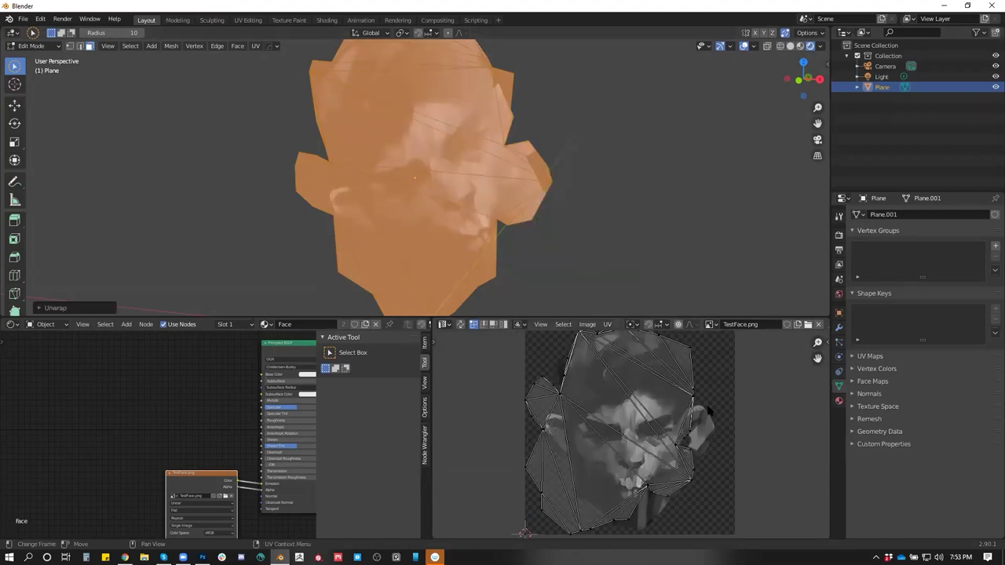
left_click_drag(728, 403, 695, 395)
Rotate, shrink and move all UV islands over the painted face in TestFace.png
key("a")
key("r")
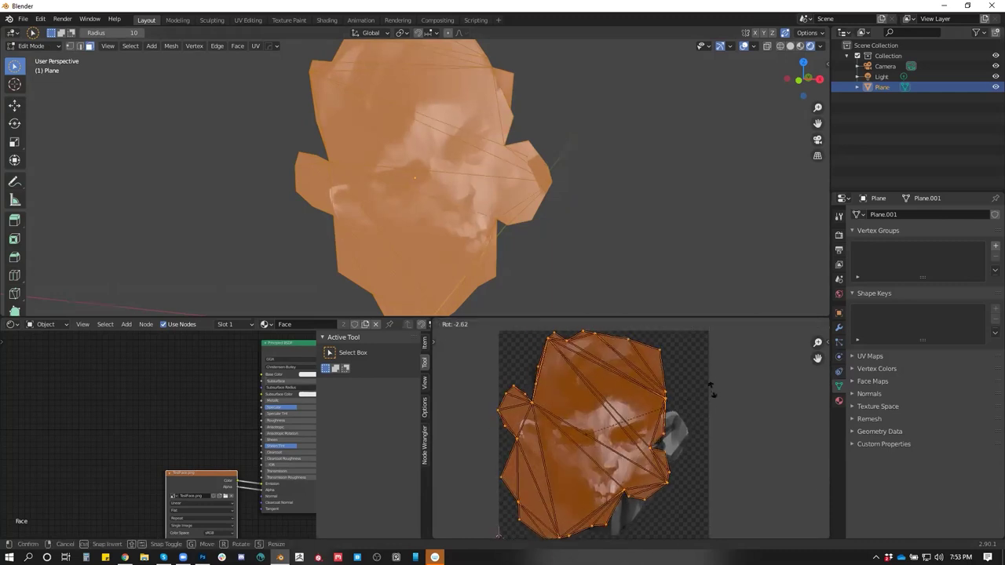
left_click(498, 535)
key("s")
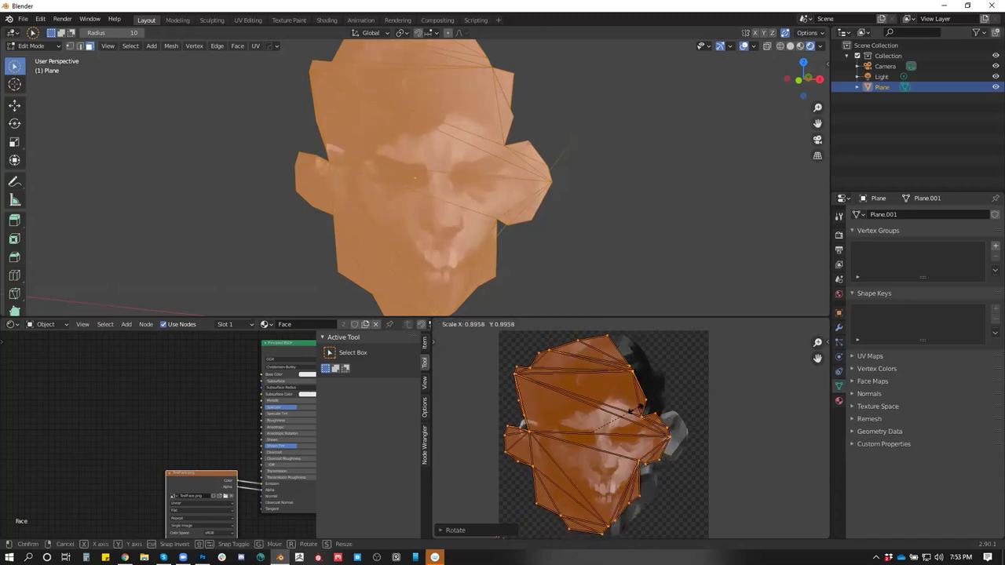
left_click(637, 407)
key("g")
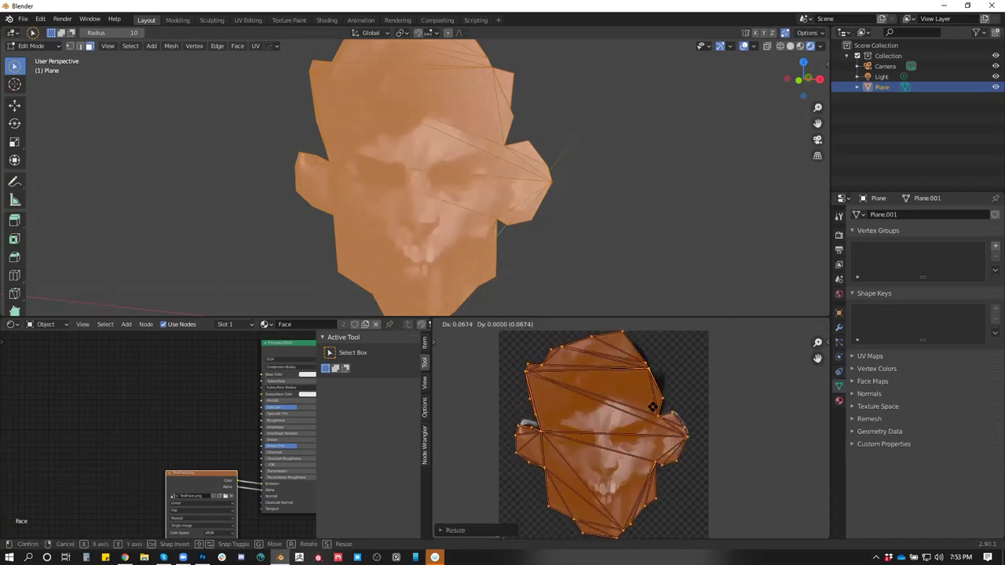
left_click(658, 404)
Fine-tune the UV islands with a slight rotation, smaller scale and final nudge into position
key("r")
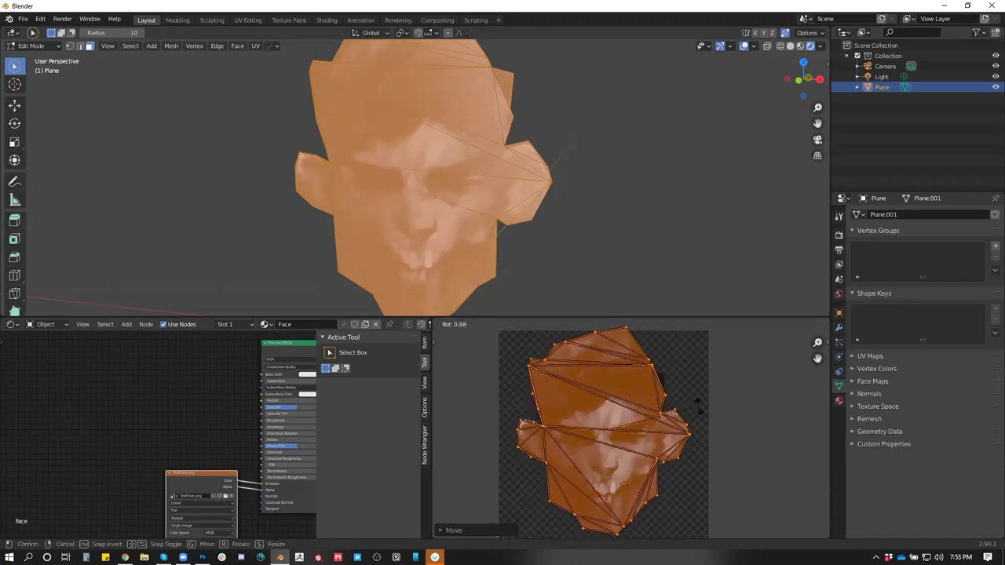
left_click(692, 409)
key("s")
left_click(682, 412)
key("g")
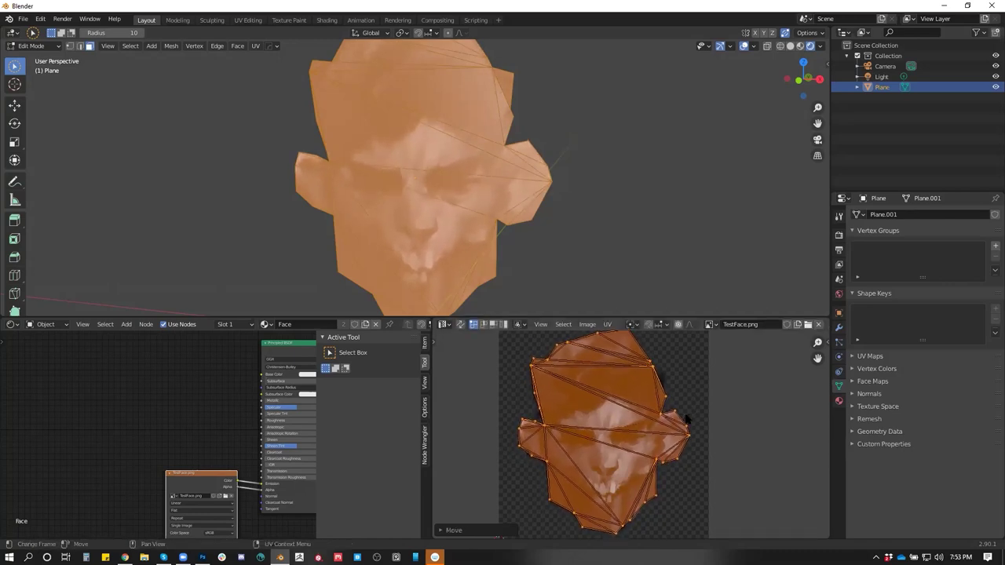
left_click(687, 416)
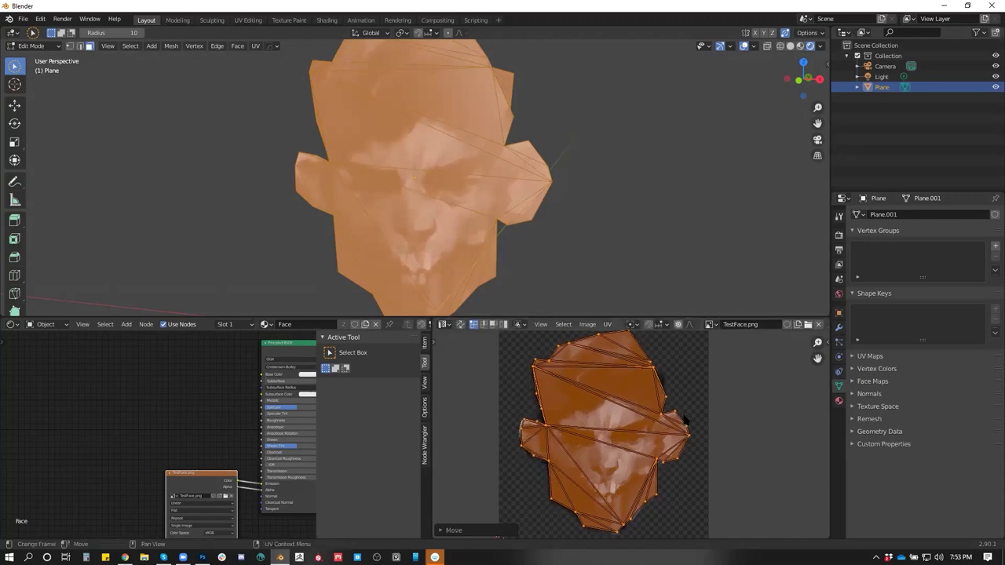
scroll(691, 374, "up", 2)
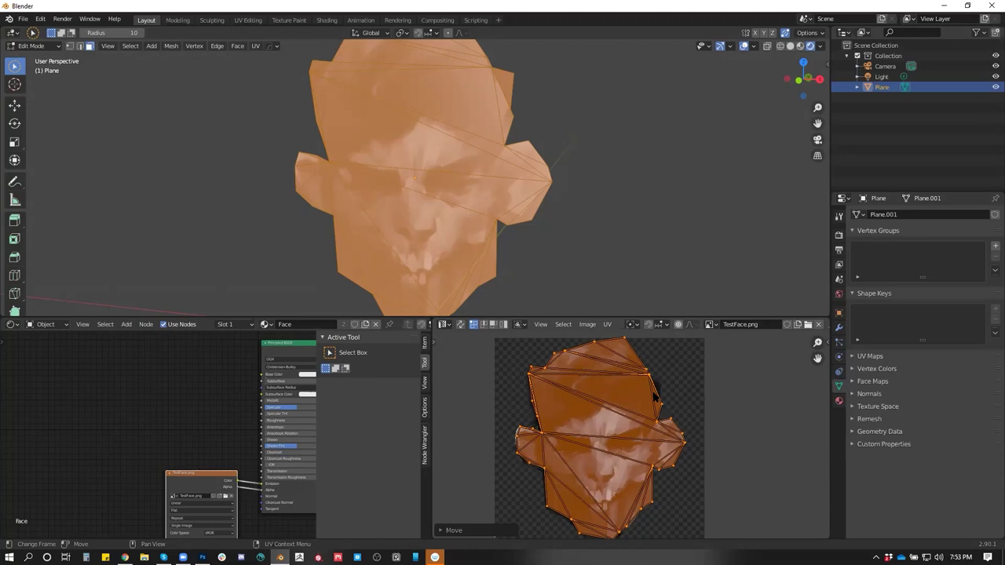
scroll(652, 381, "up", 2)
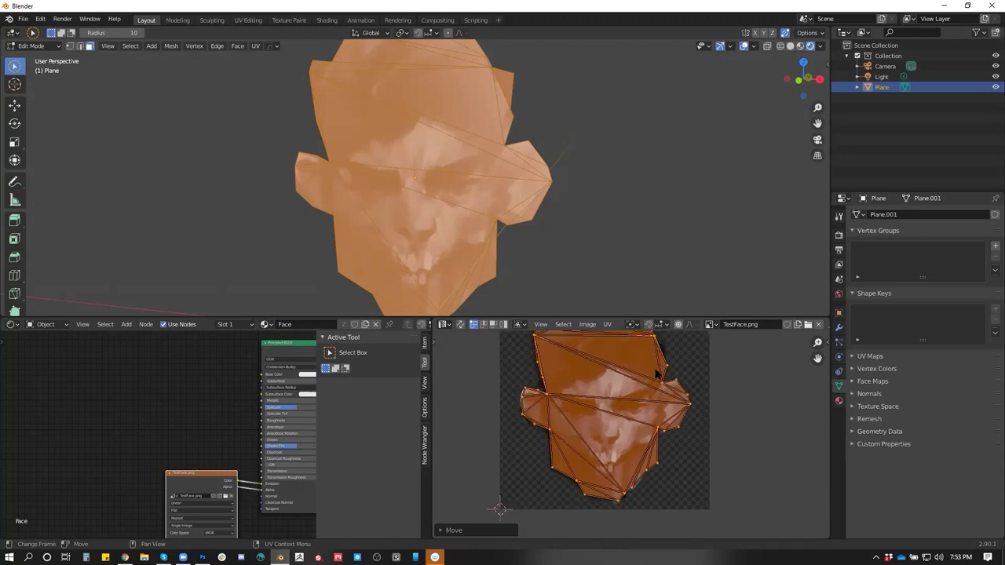
scroll(628, 457, "down", 1)
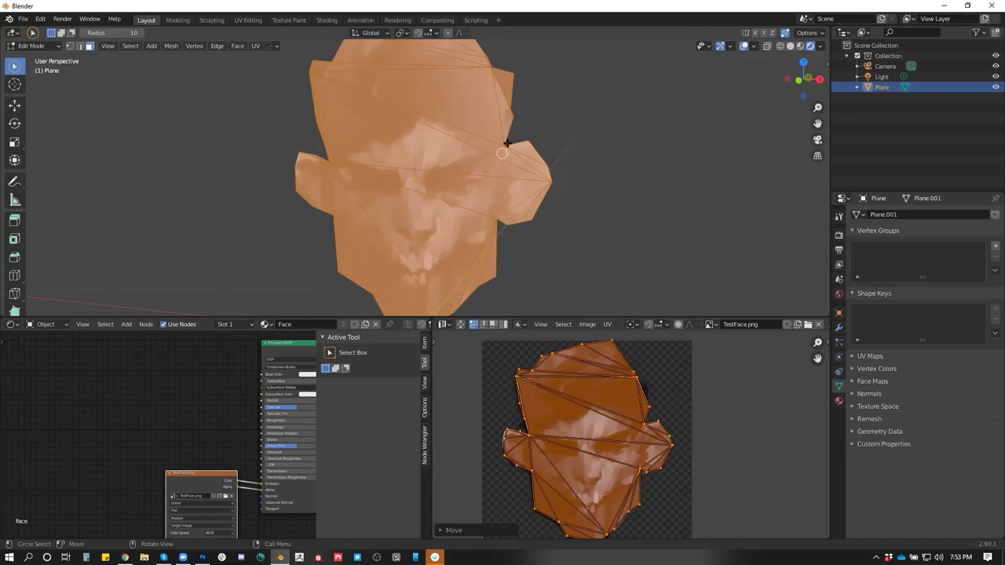
Check the textured head, then run UV > Average Islands Scale
left_click_drag(495, 178, 473, 184)
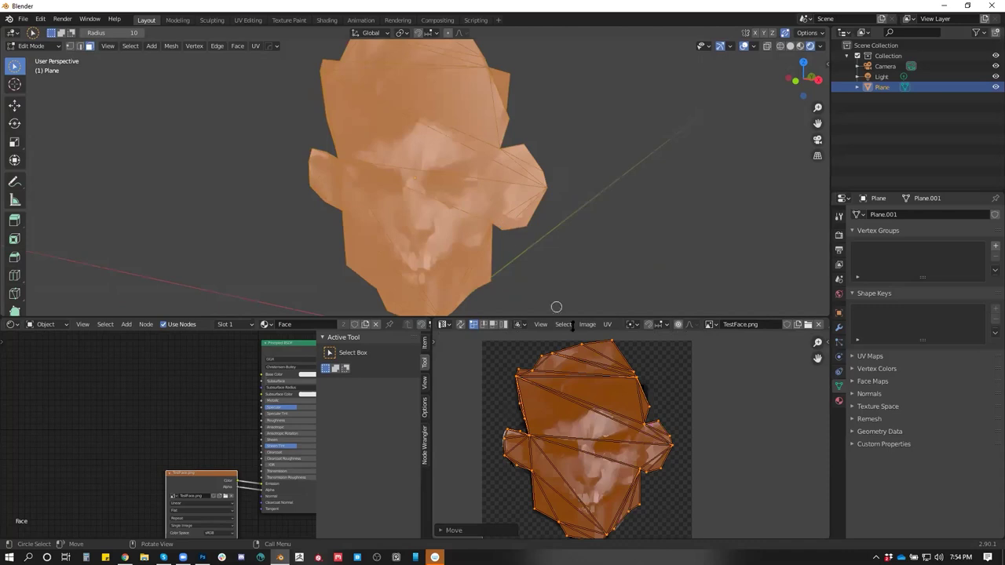
left_click(608, 325)
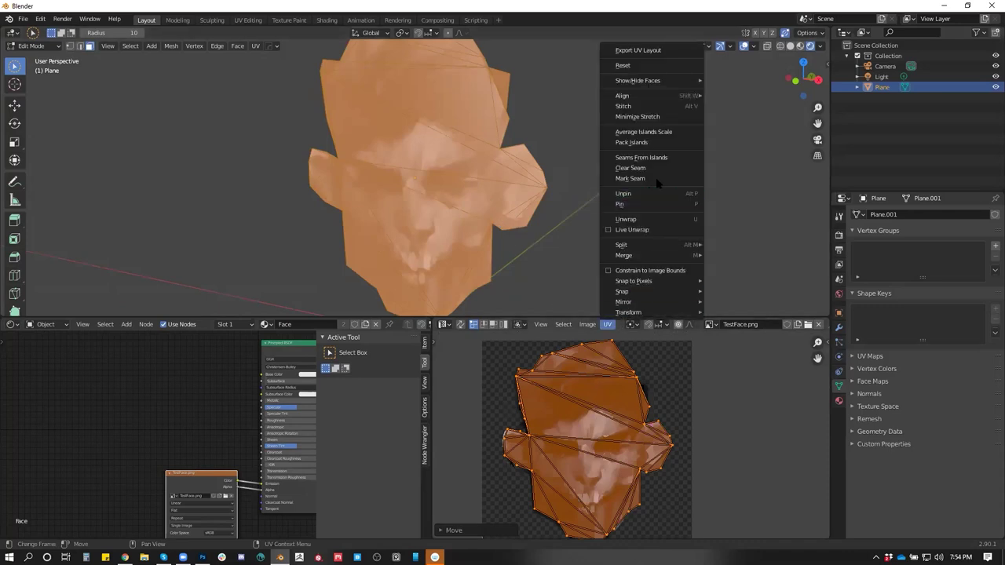
left_click(658, 132)
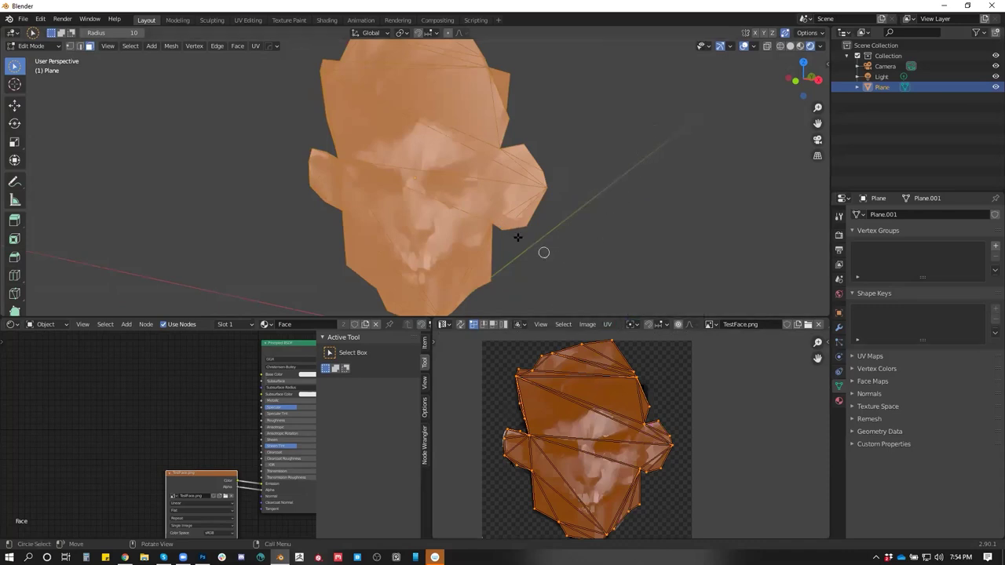
Show the head in the Sculpting workspace with solid viewport shading
left_click(212, 20)
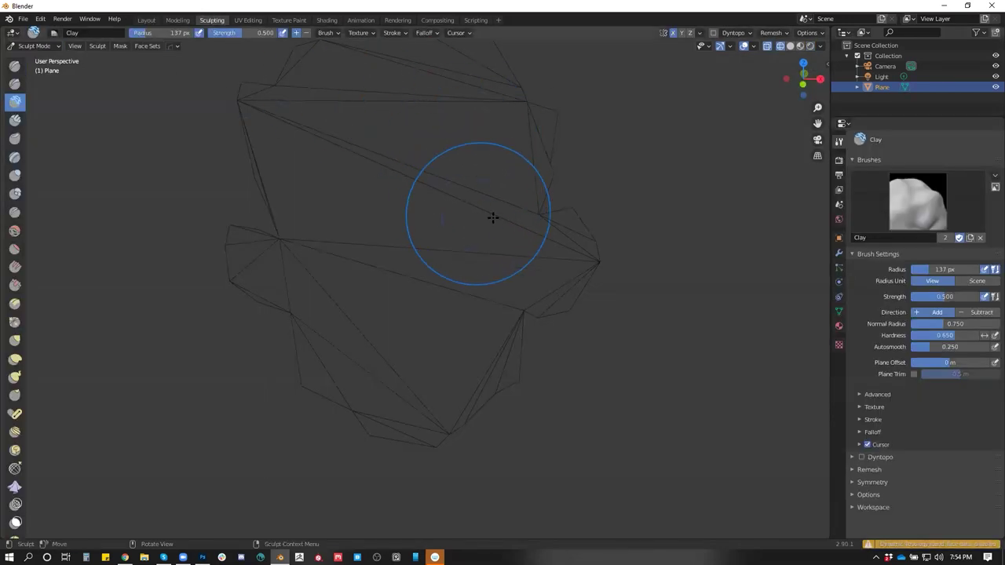
left_click_drag(673, 170, 615, 238)
left_click(811, 45)
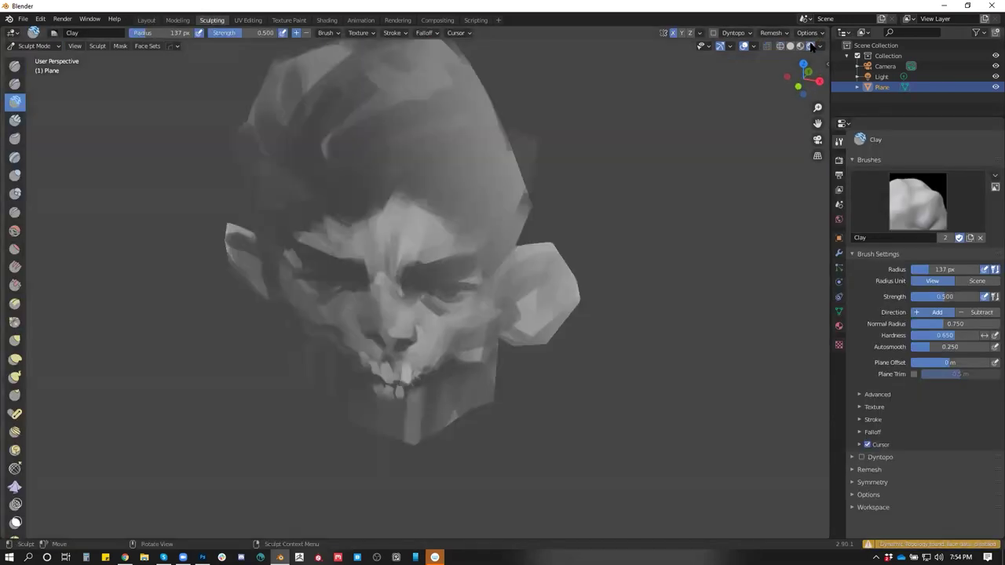
mouse_move(463, 259)
left_mouse_down()
mouse_move(511, 181)
mouse_move(382, 175)
mouse_move(507, 170)
mouse_move(464, 218)
mouse_move(468, 233)
mouse_move(458, 219)
left_mouse_up()
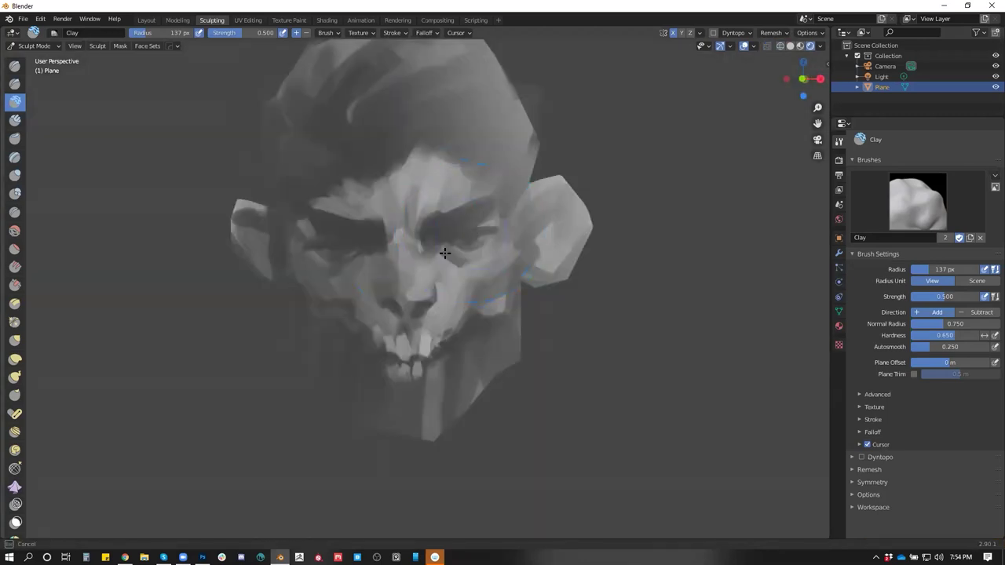
Enable Dyntopo, accept the vertex data warning, then undo it to leave dynamic topology off
left_click(714, 33)
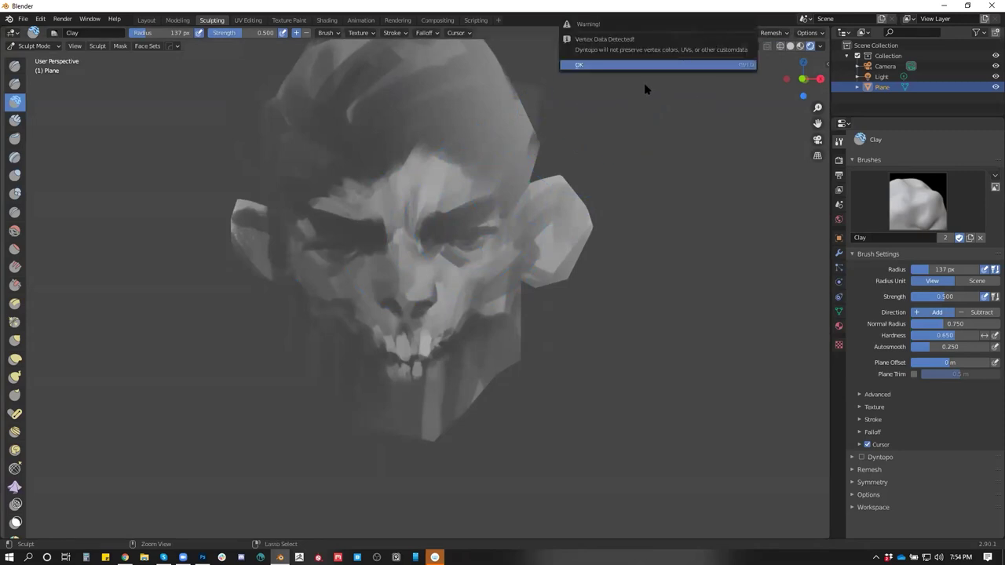
left_click(677, 66)
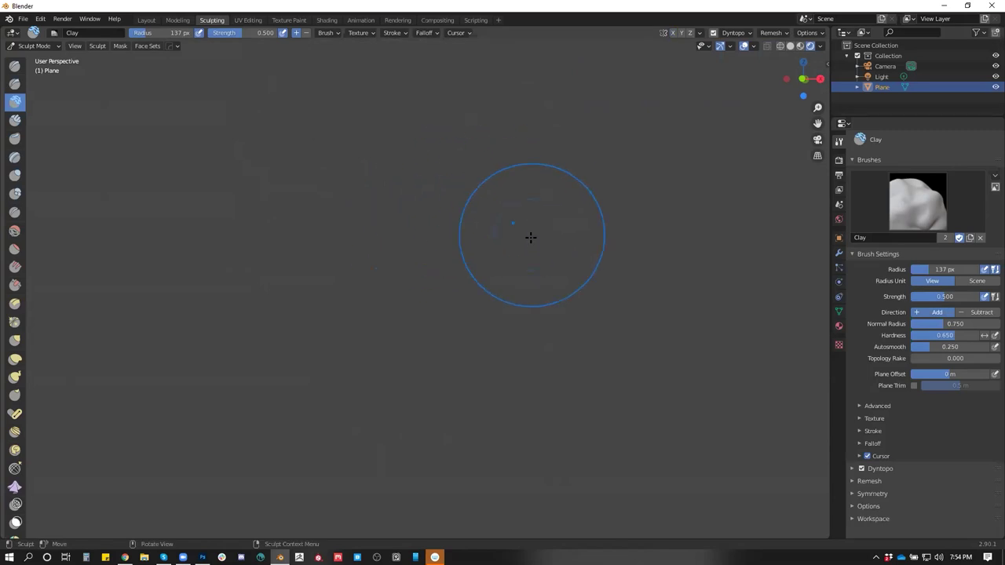
key("ctrl+z")
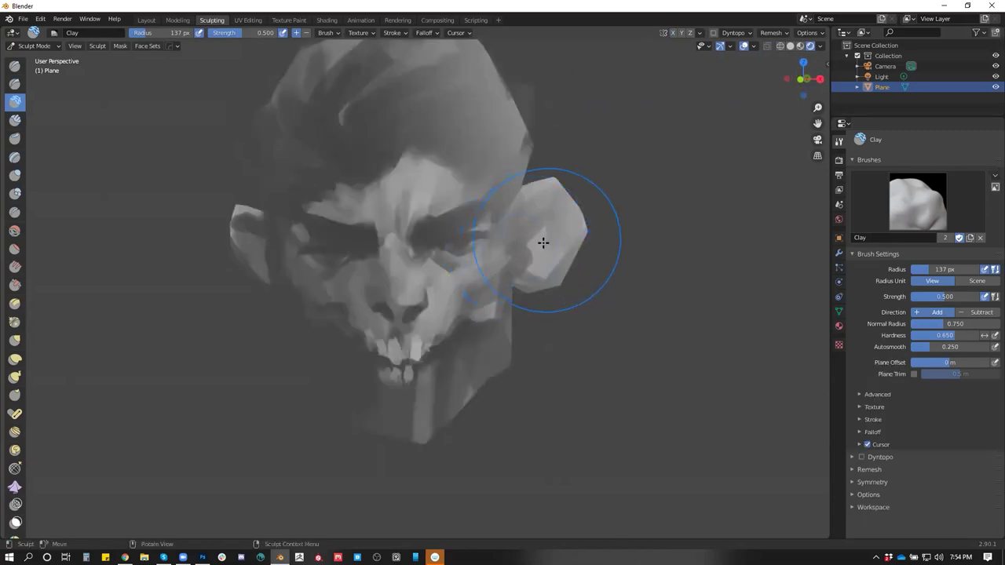
mouse_move(720, 249)
left_mouse_down()
mouse_move(661, 209)
mouse_move(688, 209)
mouse_move(689, 259)
mouse_move(578, 265)
mouse_move(606, 256)
left_mouse_up()
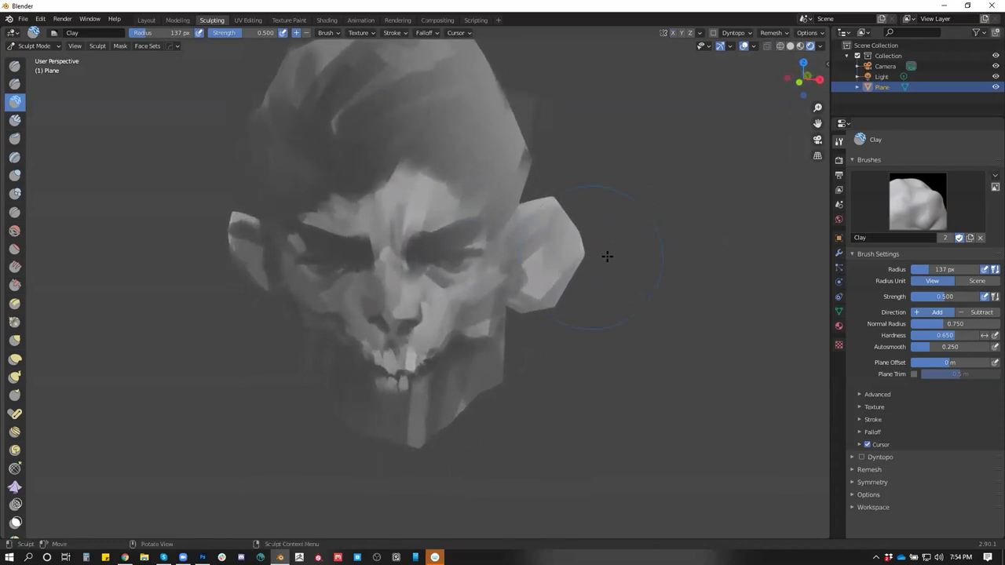
Add a Multiresolution modifier to the head and subdivide it one level
left_click(840, 254)
left_click(971, 140)
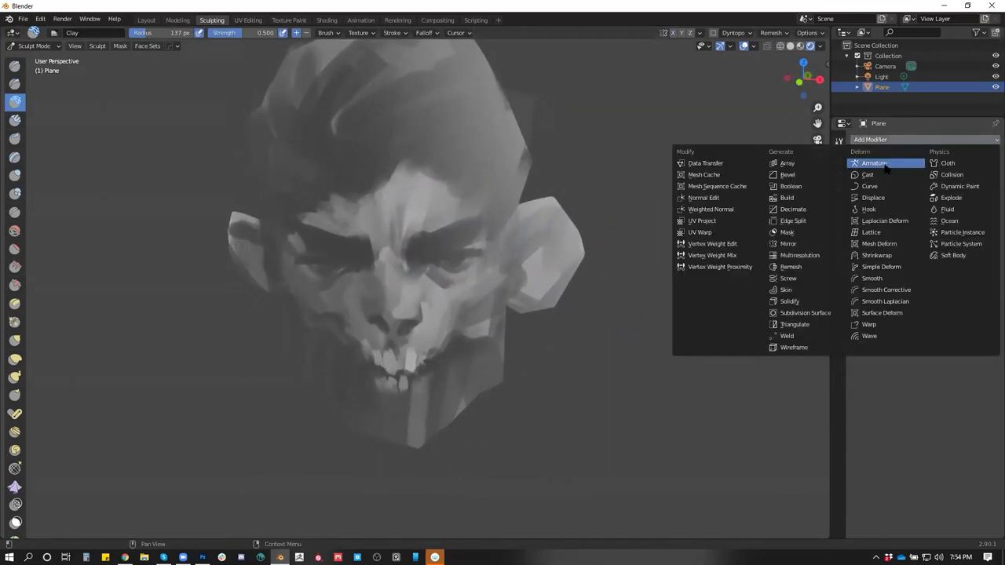
left_click(805, 257)
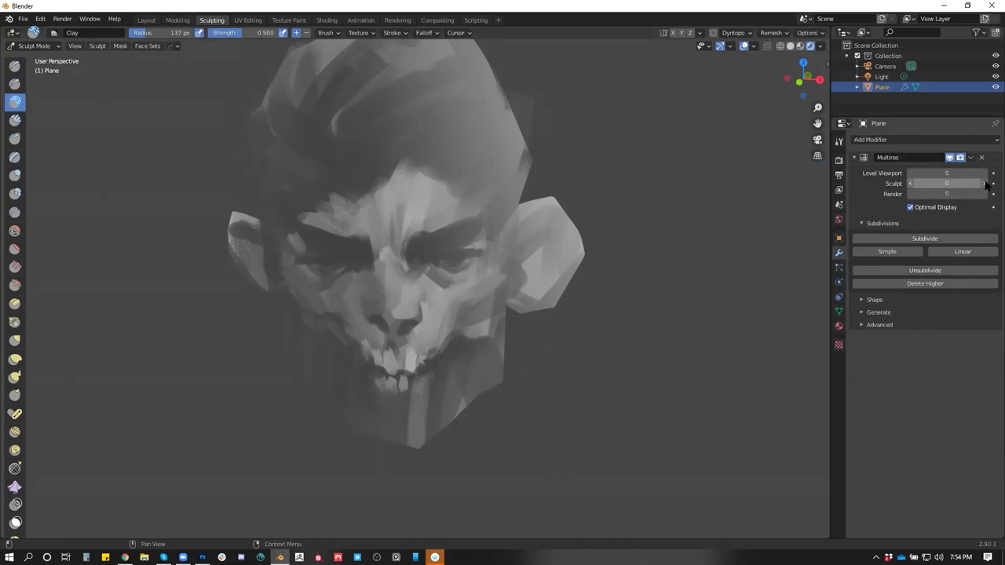
left_click(926, 239)
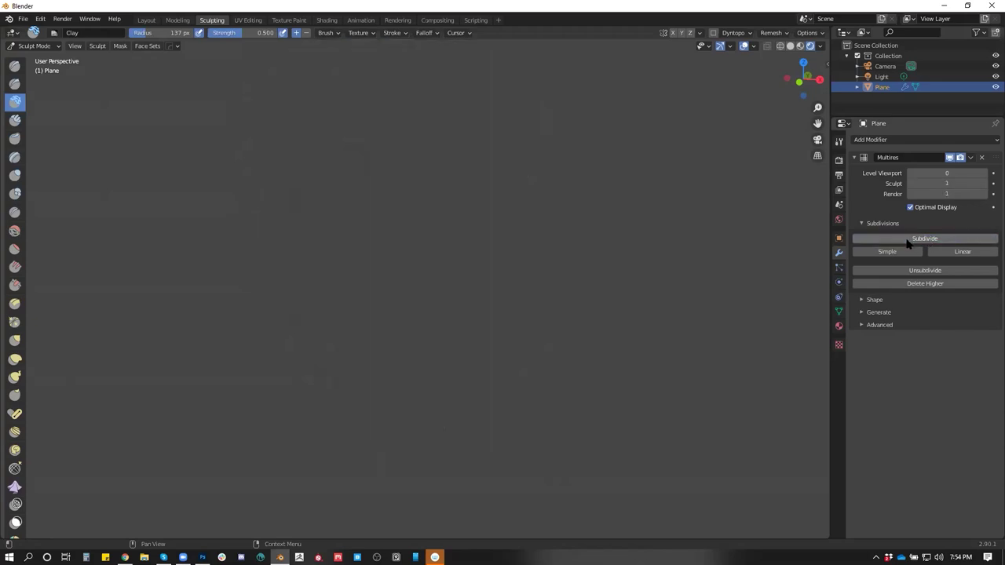
Back in Layout, select everything, add a Subdivision Surface modifier and delete the Multires modifier
left_click(146, 20)
key("a")
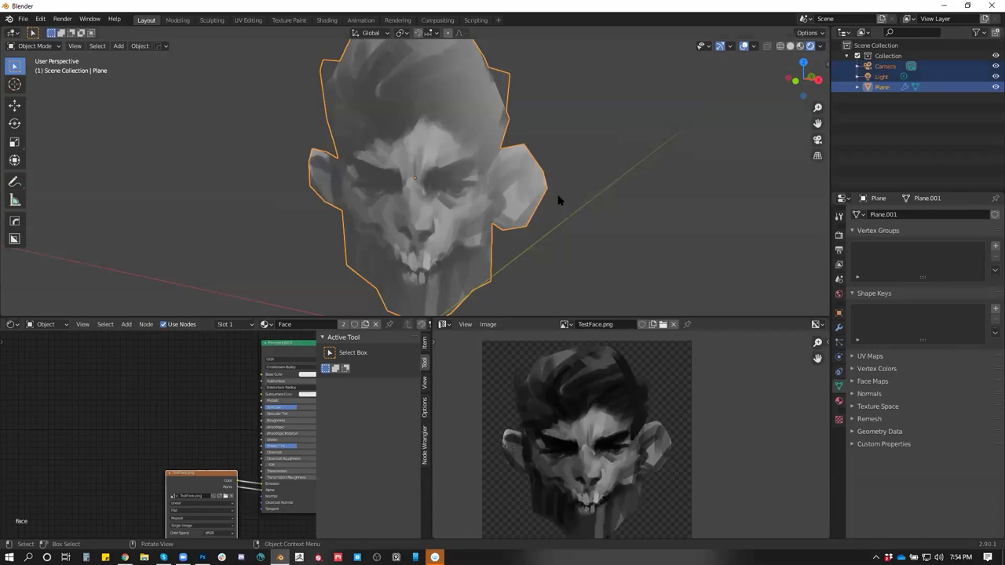
left_click(210, 19)
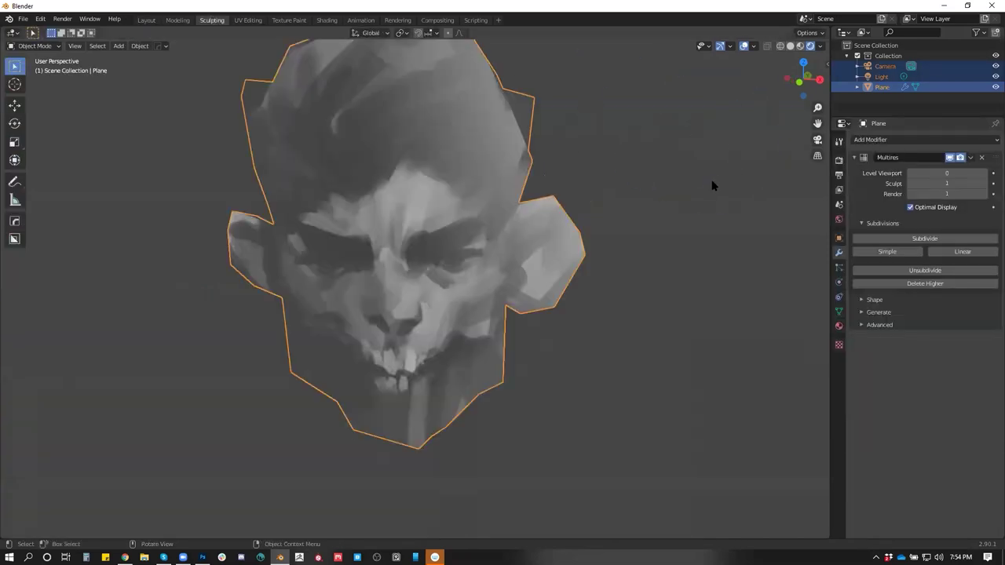
left_click(151, 20)
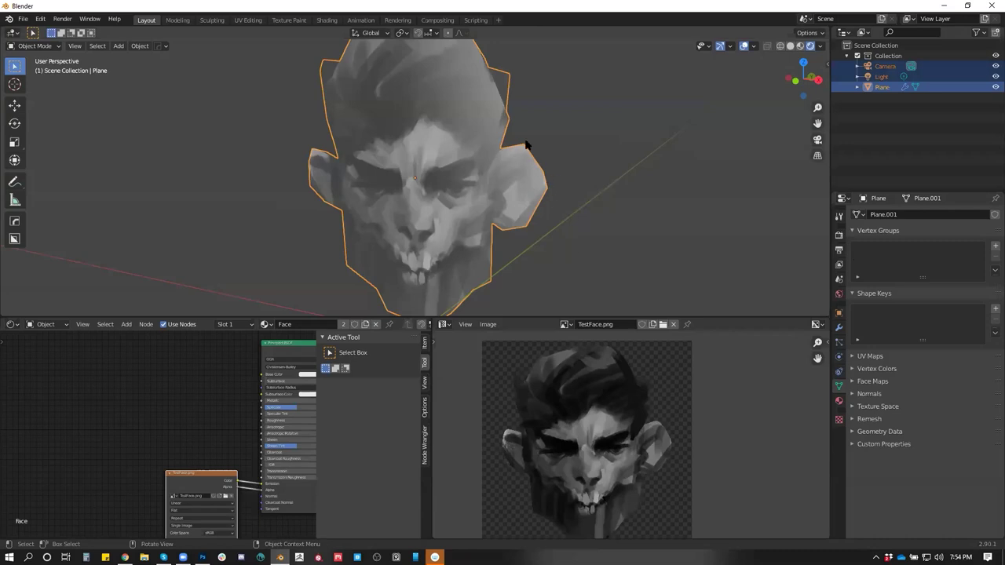
key("ctrl+shift+a")
left_click(509, 200)
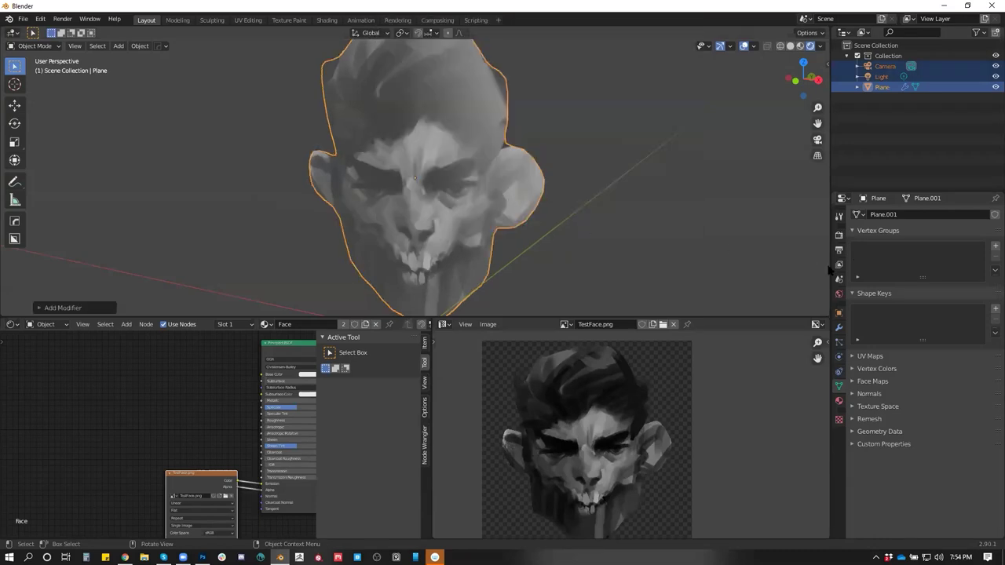
left_click(838, 327)
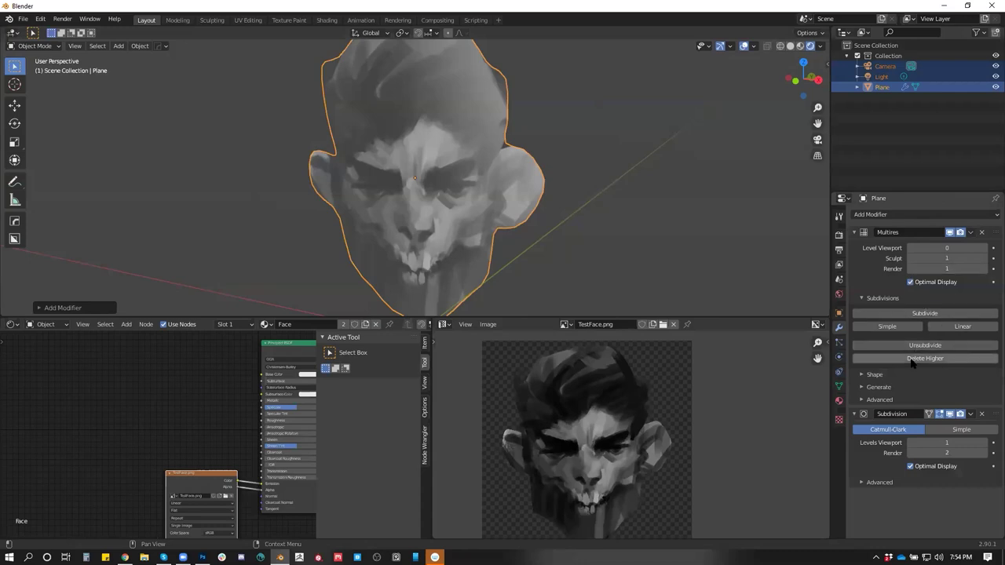
left_click(981, 233)
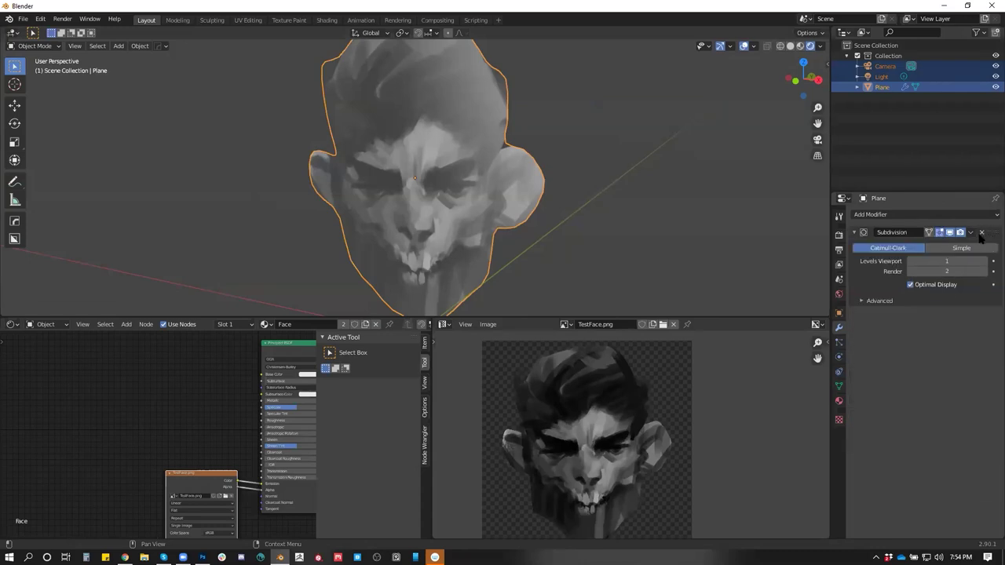
Set the subdivision to Simple with Levels Viewport 4 and apply it with Ctrl+A
left_click(955, 261)
left_click(960, 248)
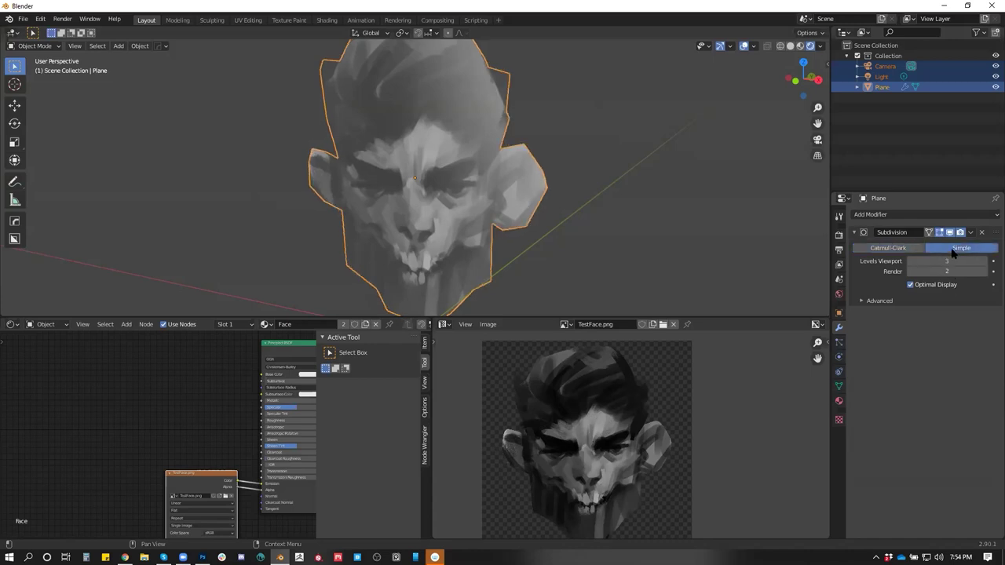
left_click(946, 261)
type("4")
key("ctrl+a")
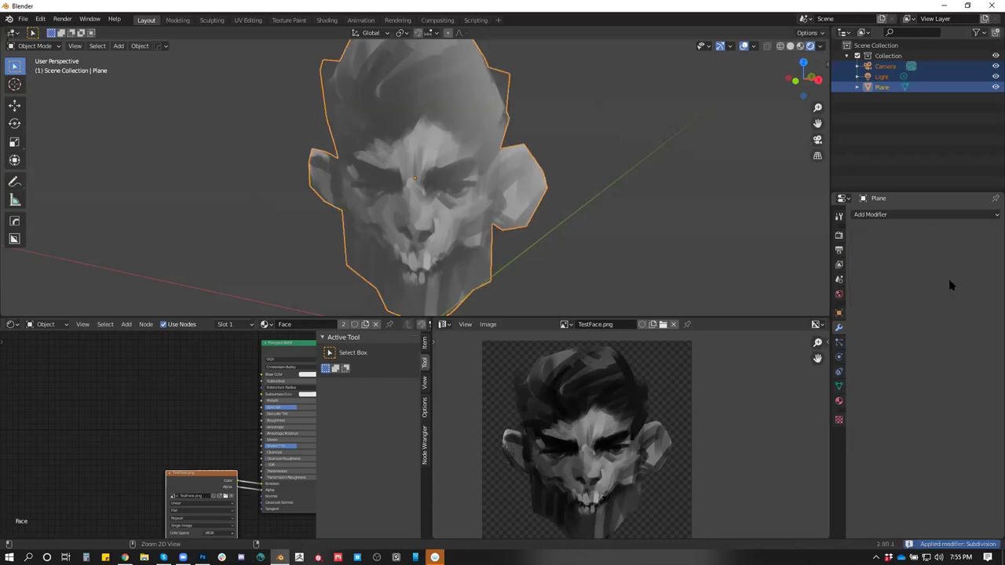
In Sculpting, pick the Draw brush at a smaller radius and check mesh density in wireframe
left_click(212, 21)
mouse_move(571, 212)
left_mouse_down()
mouse_move(587, 214)
mouse_move(556, 236)
mouse_move(590, 229)
mouse_move(558, 260)
mouse_move(584, 144)
mouse_move(520, 260)
mouse_move(533, 236)
mouse_move(509, 249)
mouse_move(419, 247)
mouse_move(530, 244)
mouse_move(552, 229)
mouse_move(575, 299)
mouse_move(520, 237)
left_mouse_up()
key("bracketleft")
key("bracketleft")
key("bracketleft")
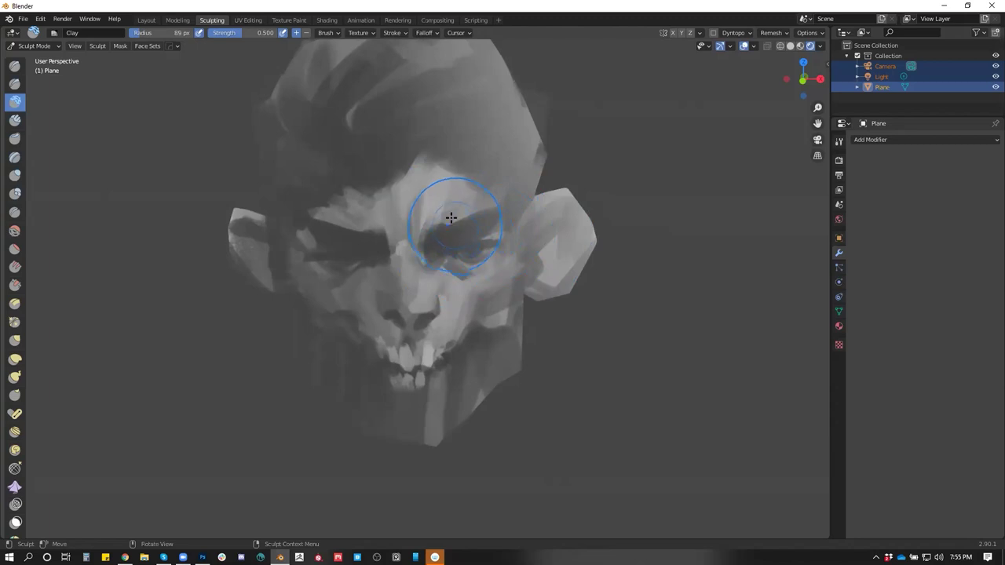
left_click(16, 66)
key("shift+z")
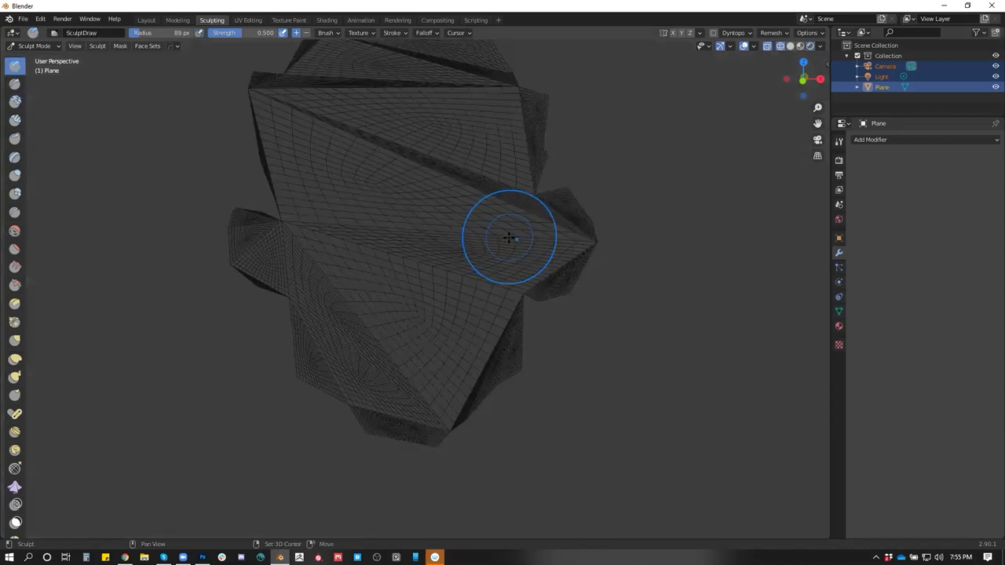
mouse_move(602, 199)
left_mouse_down()
mouse_move(498, 183)
mouse_move(550, 195)
mouse_move(604, 187)
mouse_move(573, 197)
left_mouse_up()
key("shift+z")
Sculpt depth into the brow, eyes and top of the head, then return to Layout
mouse_move(426, 225)
left_mouse_down()
mouse_move(467, 223)
mouse_move(314, 224)
mouse_move(330, 212)
mouse_move(478, 208)
mouse_move(339, 225)
mouse_move(403, 291)
mouse_move(392, 354)
mouse_move(419, 354)
mouse_move(380, 366)
mouse_move(439, 354)
mouse_move(402, 347)
mouse_move(355, 366)
mouse_move(369, 325)
mouse_move(374, 342)
mouse_move(570, 240)
mouse_move(583, 184)
mouse_move(612, 222)
mouse_move(543, 274)
mouse_move(508, 285)
mouse_move(424, 117)
mouse_move(399, 135)
left_mouse_up()
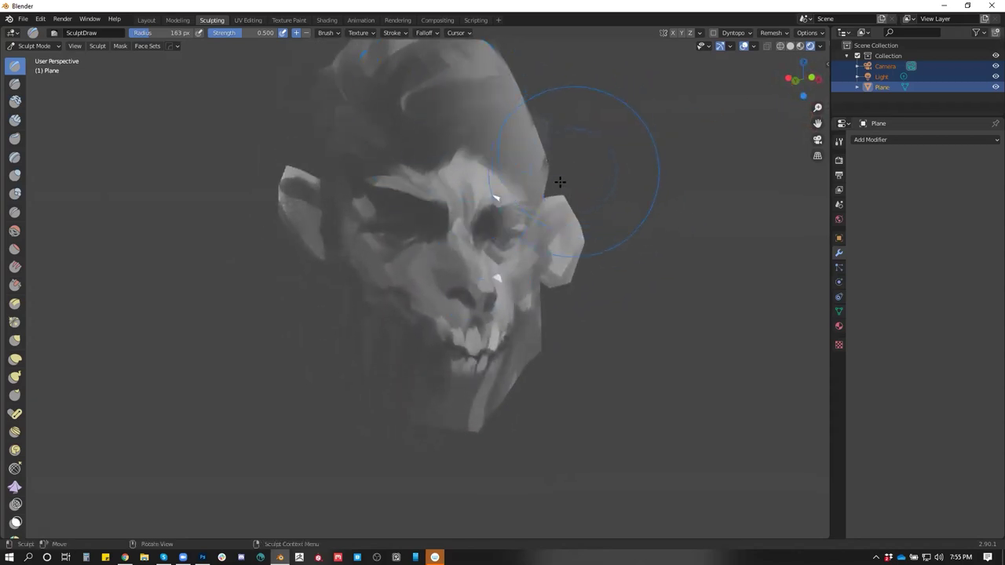
left_click_drag(572, 168, 421, 157)
left_click_drag(377, 108, 359, 115)
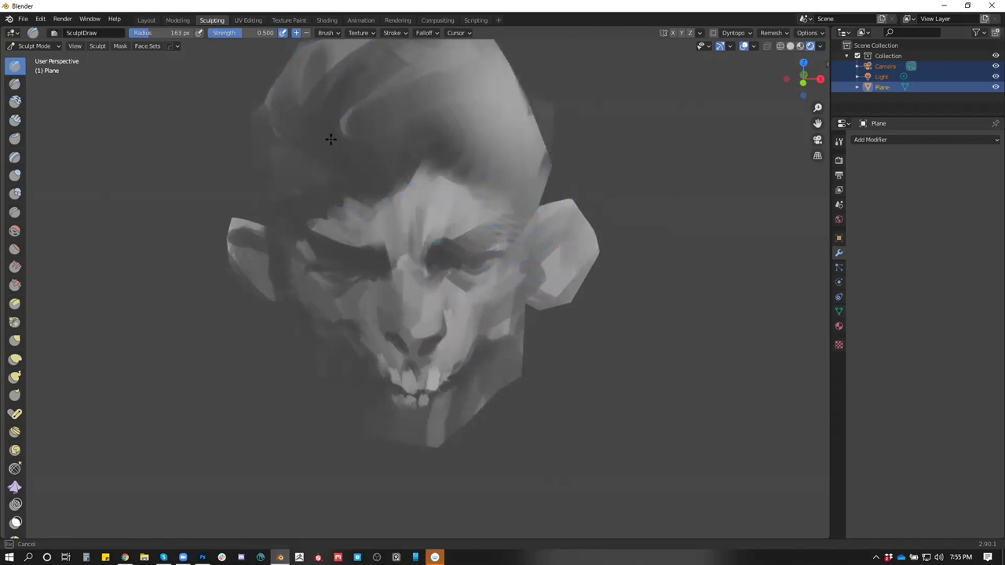
mouse_move(570, 225)
left_mouse_down()
mouse_move(633, 217)
mouse_move(635, 173)
mouse_move(597, 217)
mouse_move(581, 205)
left_mouse_up()
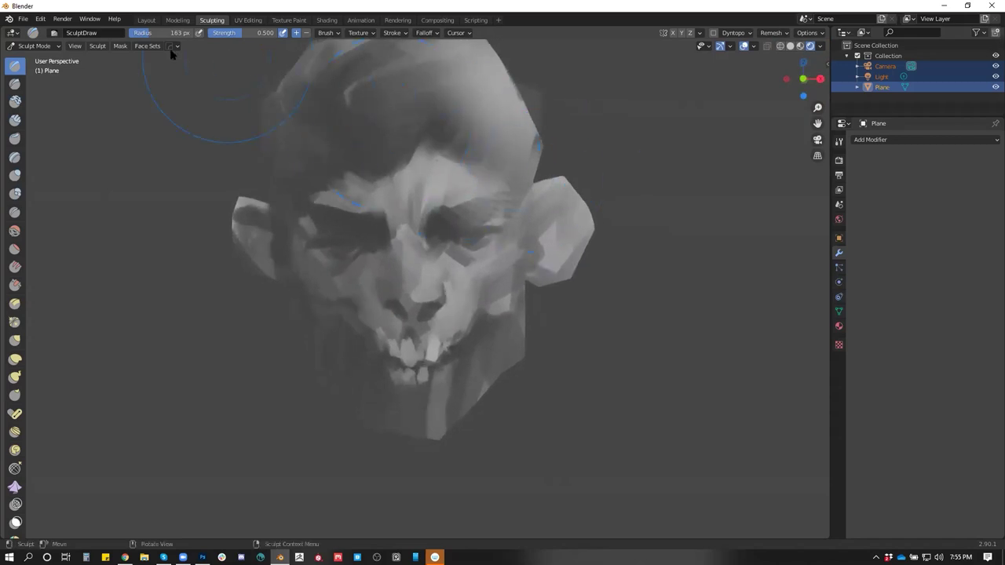
left_click(146, 20)
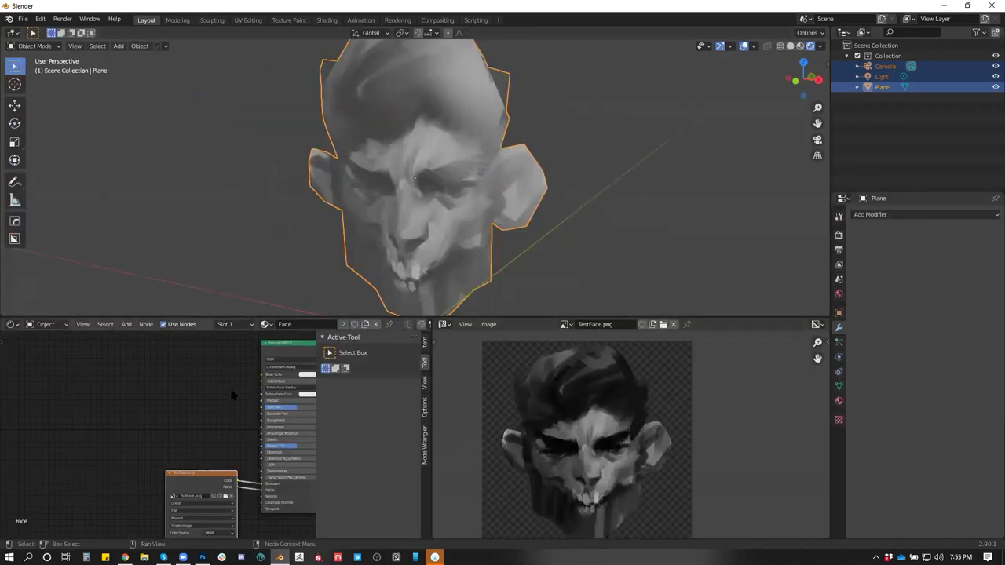
Raise Metallic and link the Image Texture Color to Principled BSDF Emission, then return to Sculpting
scroll(233, 395, "right", 3)
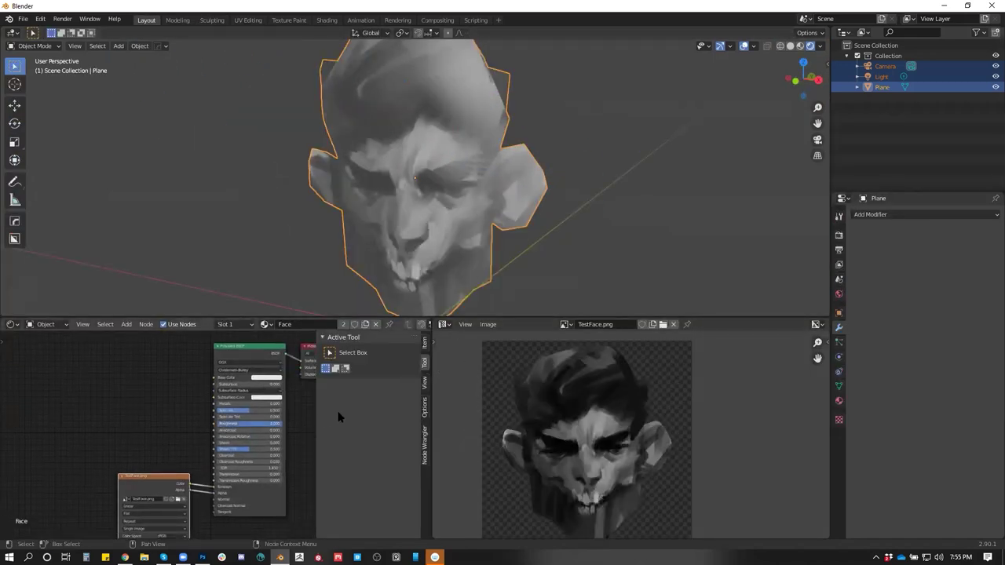
left_click_drag(236, 404, 328, 412)
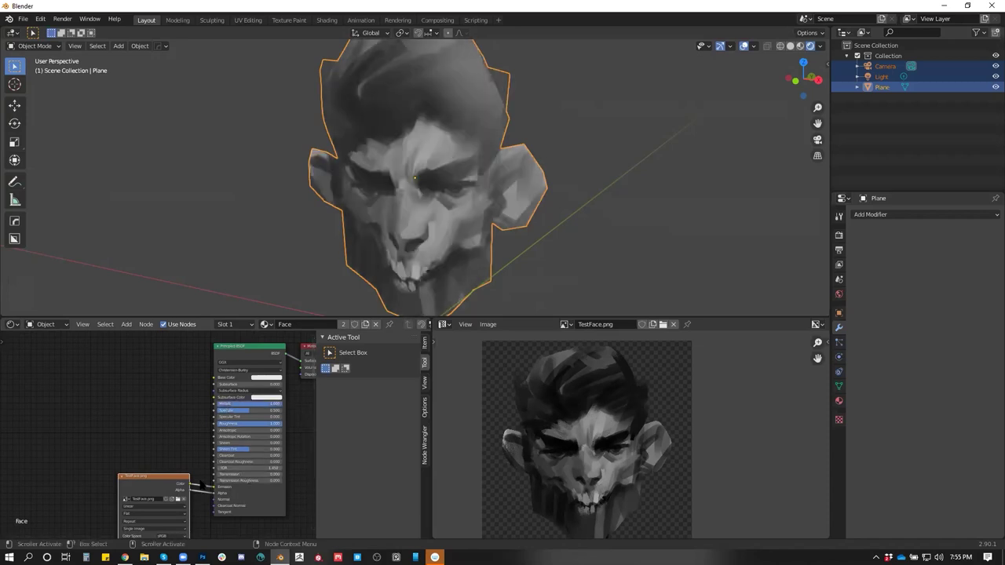
left_click_drag(214, 487, 214, 378)
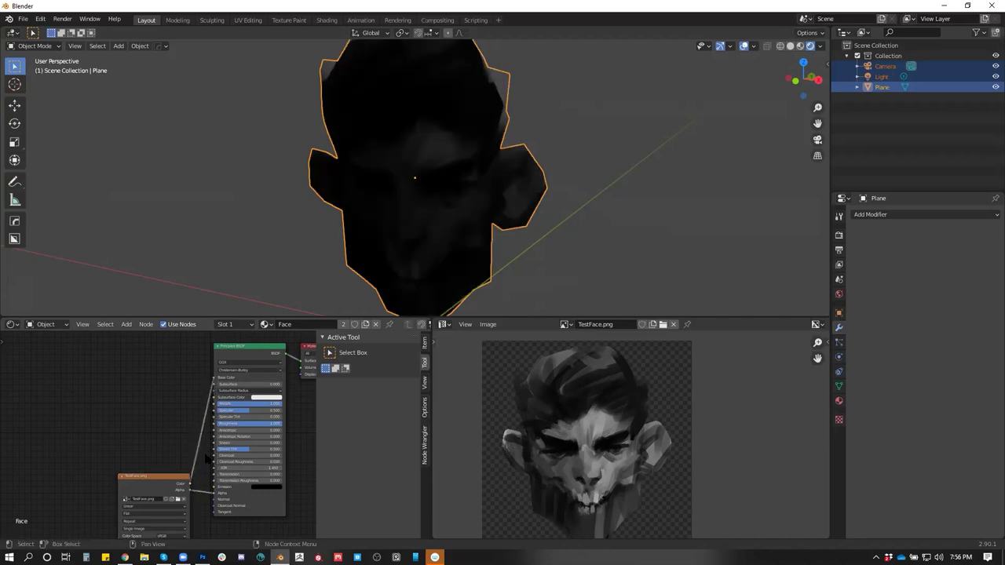
left_click_drag(190, 484, 214, 487)
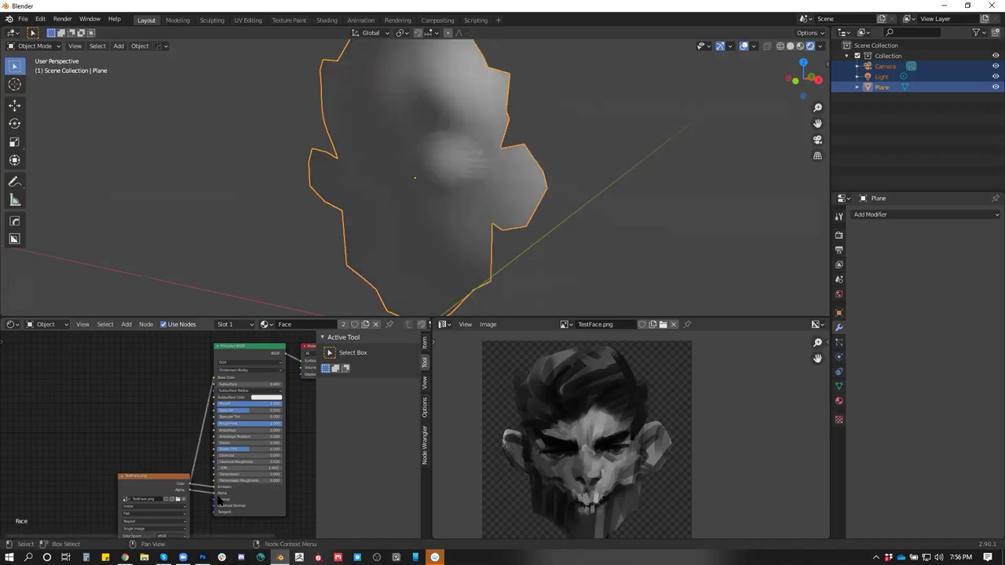
mouse_move(537, 220)
left_mouse_down()
mouse_move(579, 170)
mouse_move(463, 202)
mouse_move(552, 151)
mouse_move(526, 231)
mouse_move(563, 218)
mouse_move(550, 204)
left_mouse_up()
left_click(211, 20)
mouse_move(269, 79)
left_mouse_down()
mouse_move(424, 267)
mouse_move(406, 278)
left_mouse_up()
Pull the jaw and ears into shape with a large-radius Grab brush
key("g")
key("f")
left_click(423, 164)
mouse_move(426, 175)
left_mouse_down()
mouse_move(405, 377)
mouse_move(442, 377)
mouse_move(455, 299)
mouse_move(415, 276)
mouse_move(455, 269)
mouse_move(395, 280)
mouse_move(410, 332)
left_mouse_up()
mouse_move(361, 378)
left_mouse_down()
mouse_move(392, 377)
mouse_move(359, 395)
mouse_move(348, 377)
mouse_move(373, 373)
mouse_move(480, 184)
mouse_move(299, 298)
mouse_move(242, 282)
mouse_move(538, 222)
mouse_move(545, 170)
mouse_move(487, 220)
left_mouse_up()
Carve the mouth and teeth with a 178 px Draw Sharp brush, then close Blender
key("f")
left_click(436, 231)
key("f")
left_click(467, 210)
mouse_move(467, 211)
left_mouse_down()
mouse_move(534, 250)
mouse_move(460, 303)
mouse_move(403, 380)
mouse_move(476, 313)
mouse_move(505, 319)
left_mouse_up()
key("shift+space")
left_click_drag(408, 355, 468, 369)
left_click(766, 32)
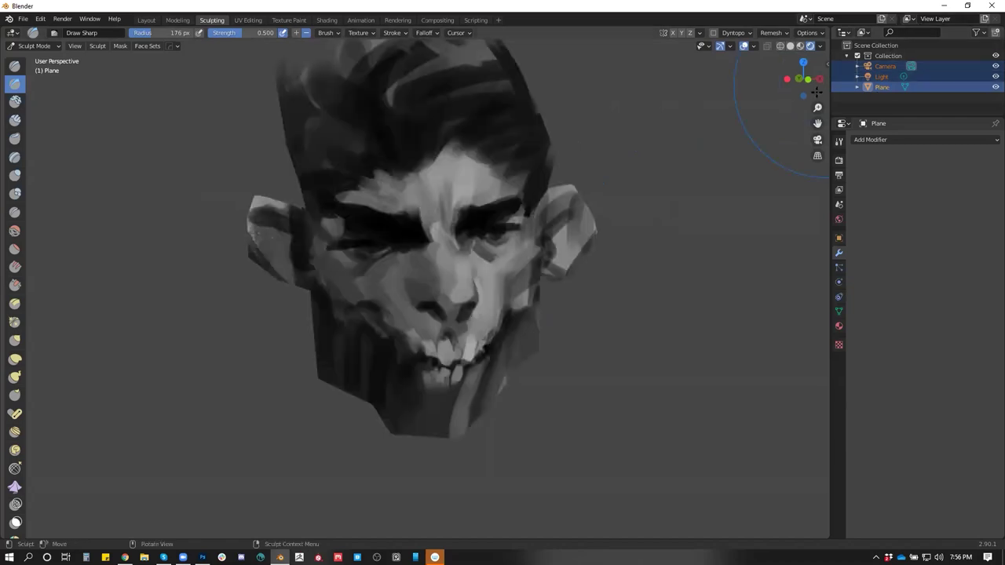
left_click(991, 5)
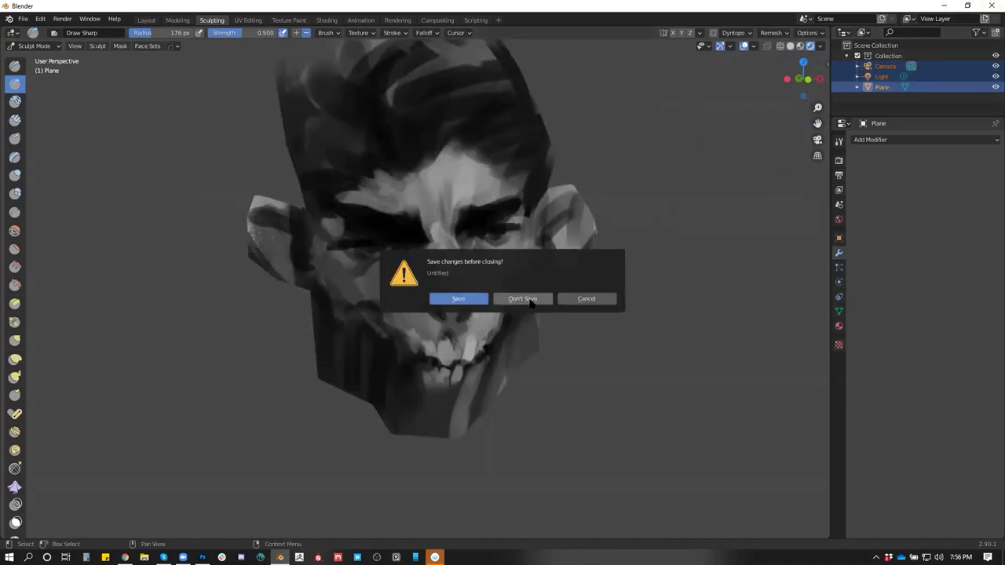
Discard Blender changes and zoom the Photoshop face painting to 50%, centred on screen
left_click(531, 304)
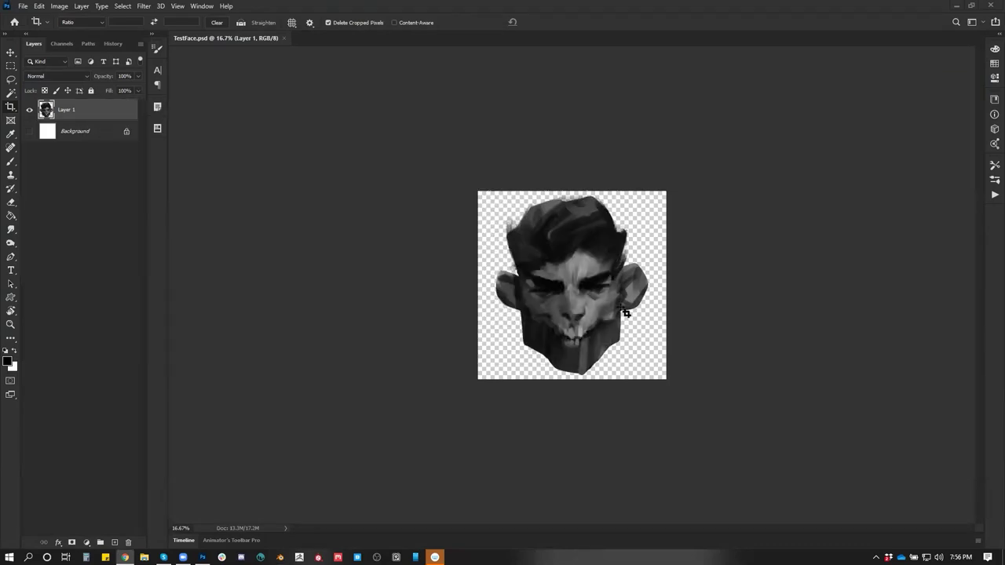
key("z")
left_click(626, 312)
left_click(621, 312)
left_click(622, 318)
left_click_drag(623, 317, 594, 286)
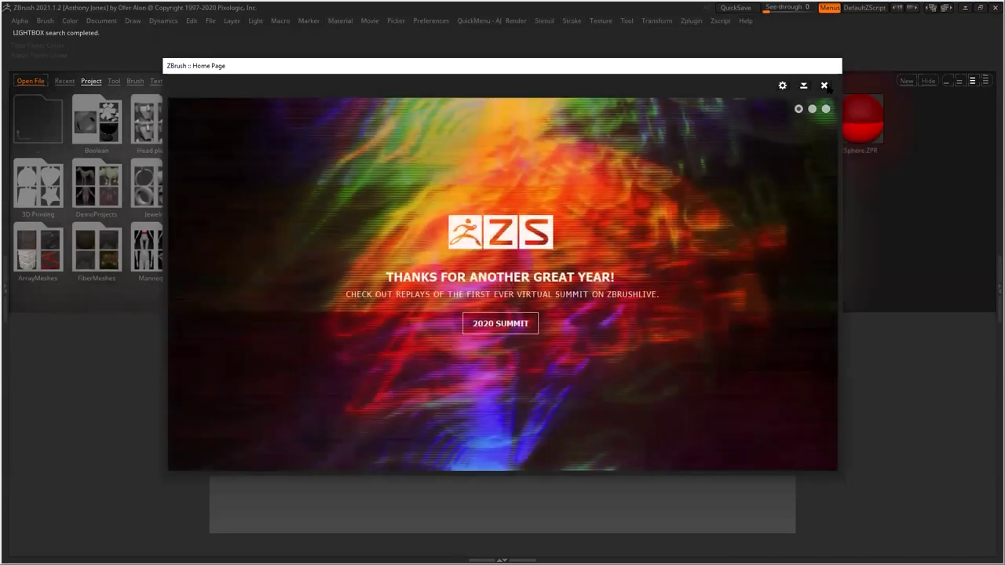
Close the ZBrush Home Page and raise See-through so the painting shows behind DynaMesh_Sphere_64
left_click(824, 86)
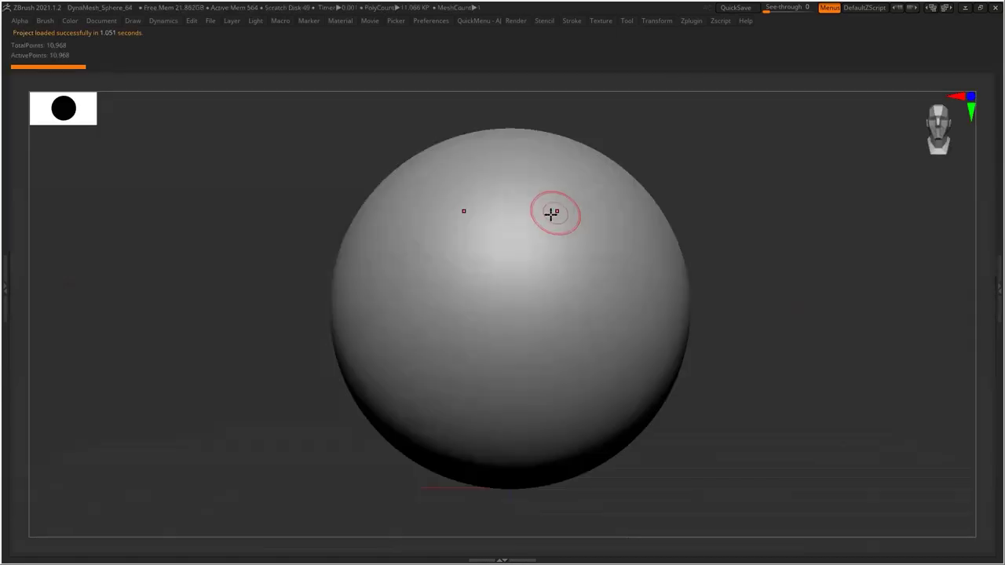
left_click_drag(793, 7, 781, 21)
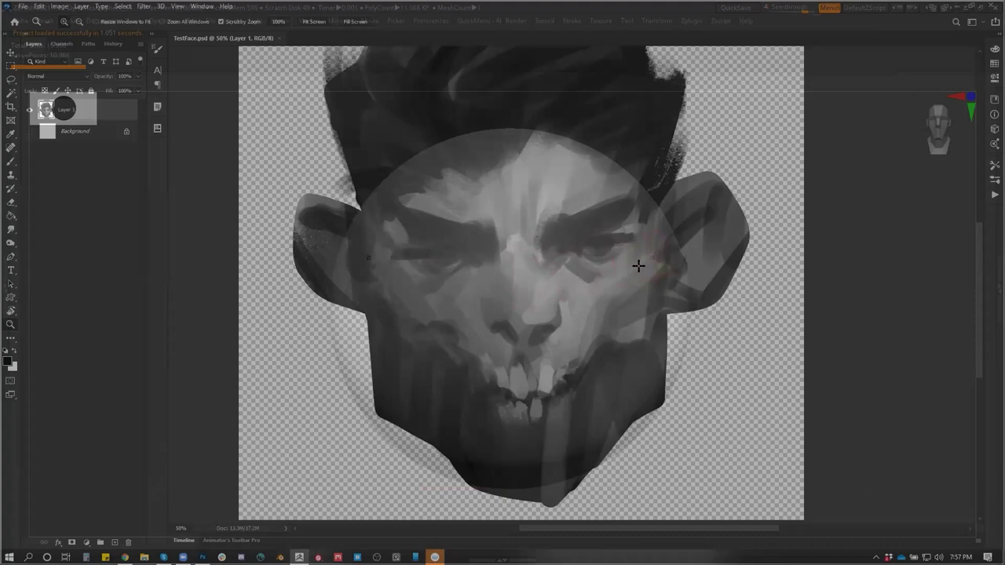
Sculpt the head top, eye sockets, nose, mouth and cheeks, then set See-through to 0
mouse_move(590, 298)
left_mouse_down()
mouse_move(621, 276)
mouse_move(490, 252)
left_mouse_up()
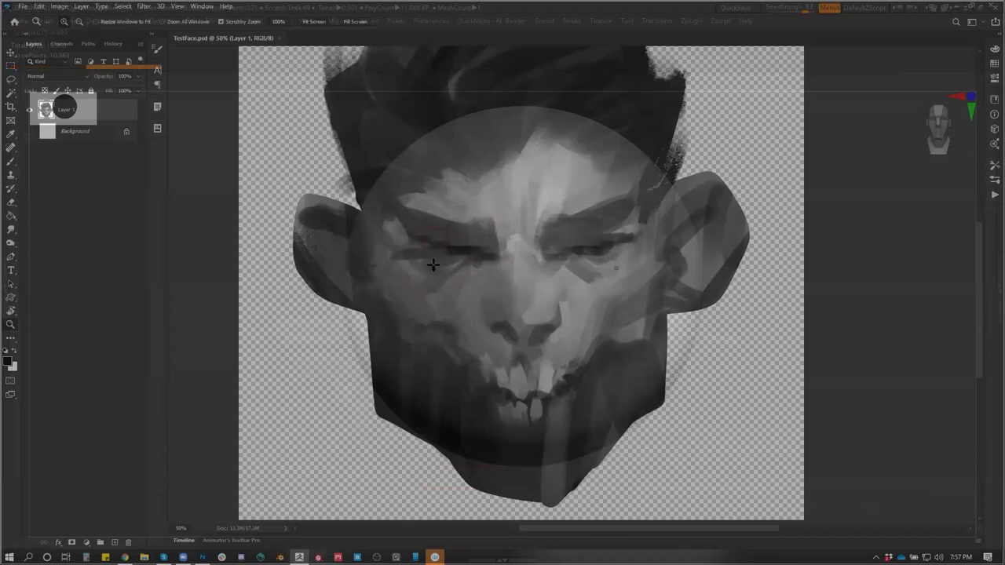
mouse_move(434, 257)
left_mouse_down()
mouse_move(449, 256)
mouse_move(408, 251)
mouse_move(516, 291)
mouse_move(513, 247)
mouse_move(492, 303)
mouse_move(510, 312)
left_mouse_up()
mouse_move(496, 363)
left_mouse_down()
mouse_move(399, 285)
mouse_move(407, 226)
mouse_move(439, 209)
mouse_move(494, 207)
mouse_move(556, 158)
mouse_move(518, 217)
mouse_move(511, 209)
mouse_move(408, 239)
left_mouse_up()
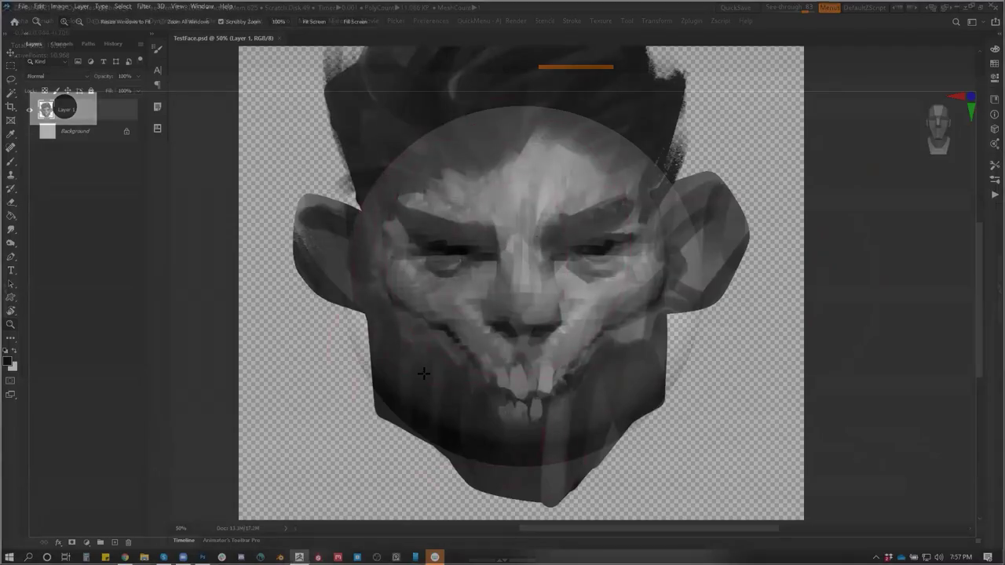
mouse_move(394, 313)
left_mouse_down()
mouse_move(398, 409)
mouse_move(399, 336)
left_mouse_up()
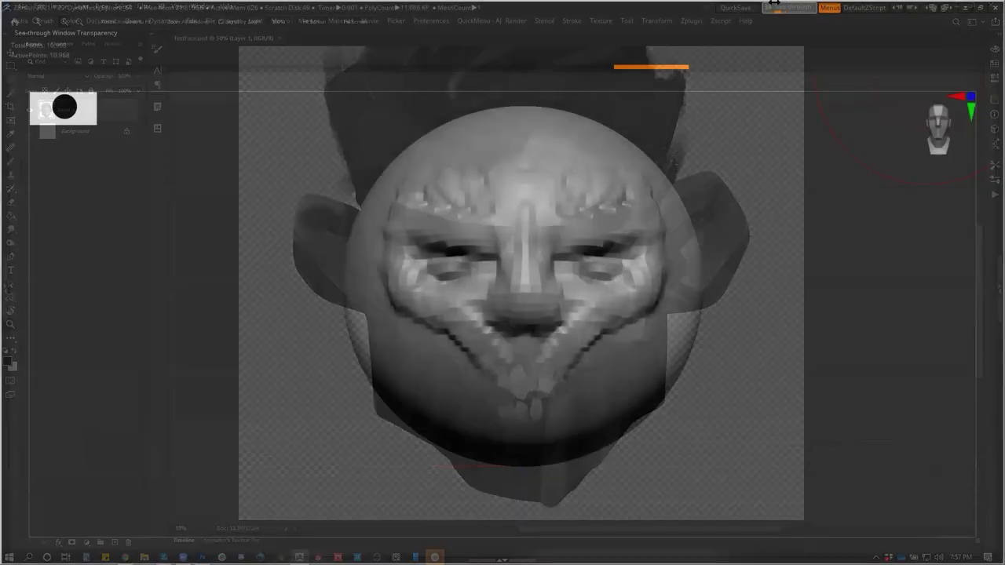
left_click(767, 7)
mouse_move(715, 314)
left_mouse_down()
mouse_move(680, 288)
mouse_move(644, 297)
mouse_move(651, 294)
mouse_move(654, 346)
mouse_move(630, 265)
mouse_move(671, 218)
mouse_move(618, 290)
mouse_move(675, 316)
mouse_move(796, 334)
mouse_move(774, 341)
mouse_move(774, 330)
mouse_move(702, 305)
mouse_move(630, 337)
mouse_move(628, 369)
mouse_move(689, 323)
left_mouse_up()
mouse_move(567, 291)
left_mouse_down()
mouse_move(621, 366)
mouse_move(661, 280)
left_mouse_up()
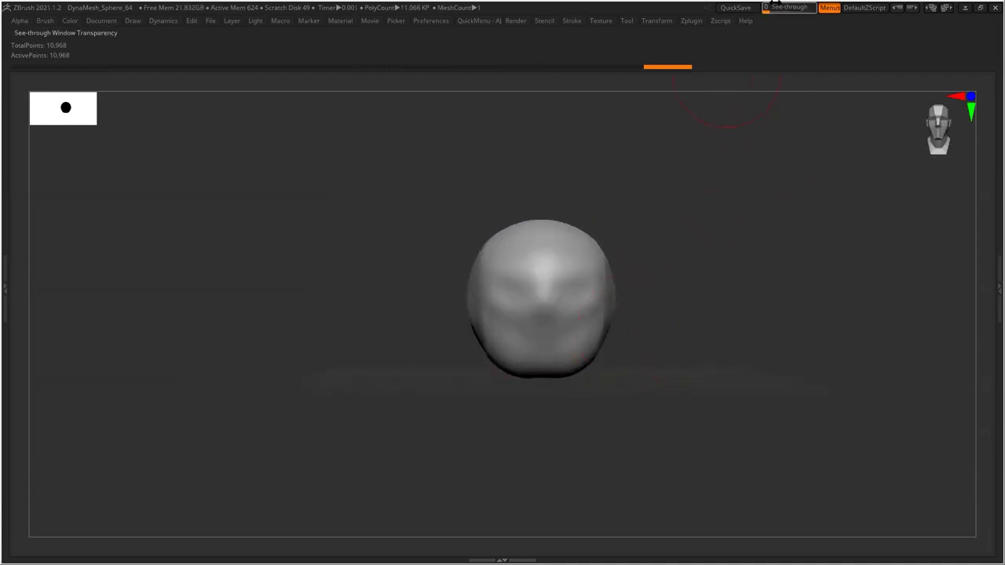
Zoom the Photoshop painting out to 16.67% in full-screen view, recentred, and return to ZBrush
key("alt+Tab")
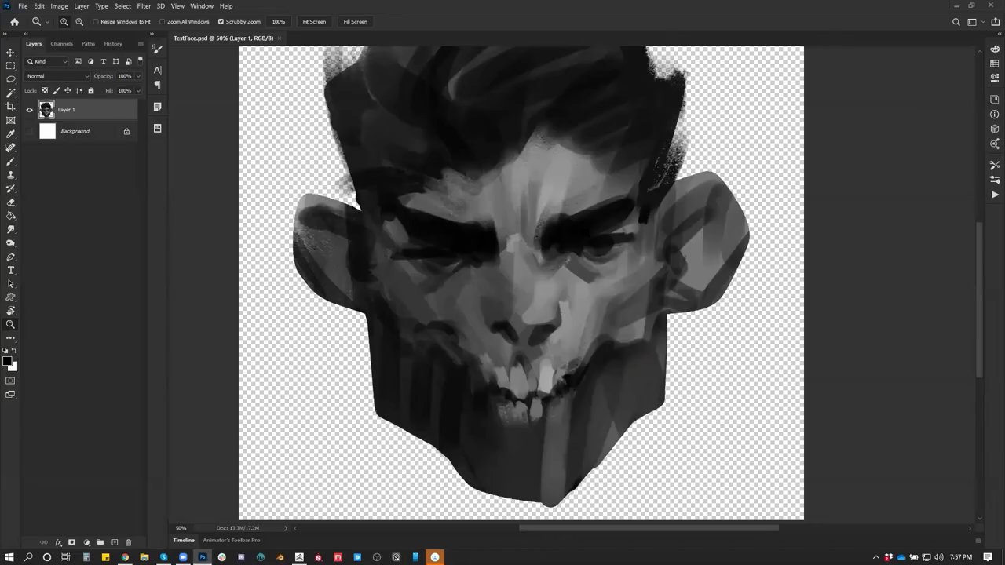
left_click(585, 233, "alt")
left_click(601, 259, "alt")
left_click(618, 326, "alt")
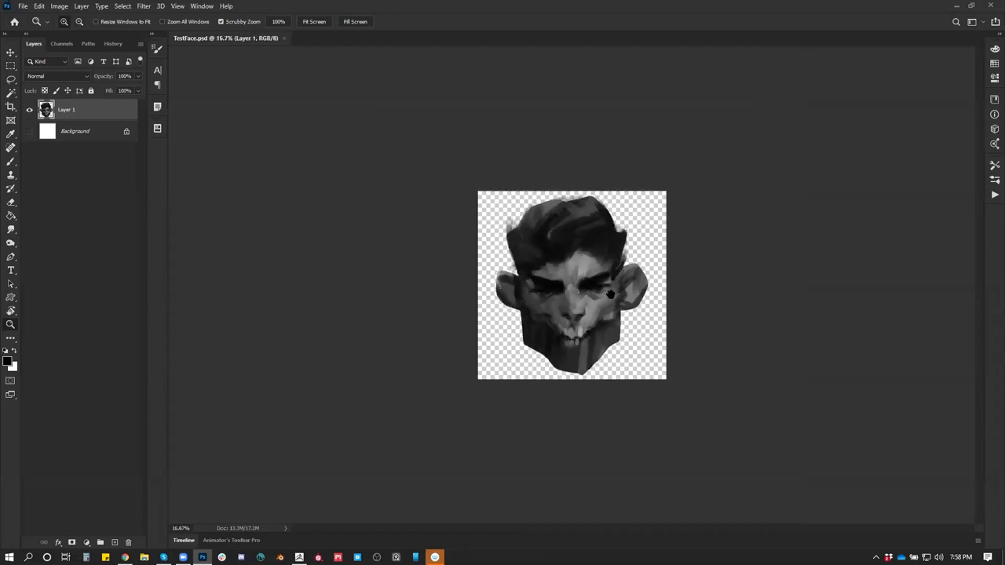
key("f")
left_click_drag(666, 267, 597, 271)
key("alt+Tab")
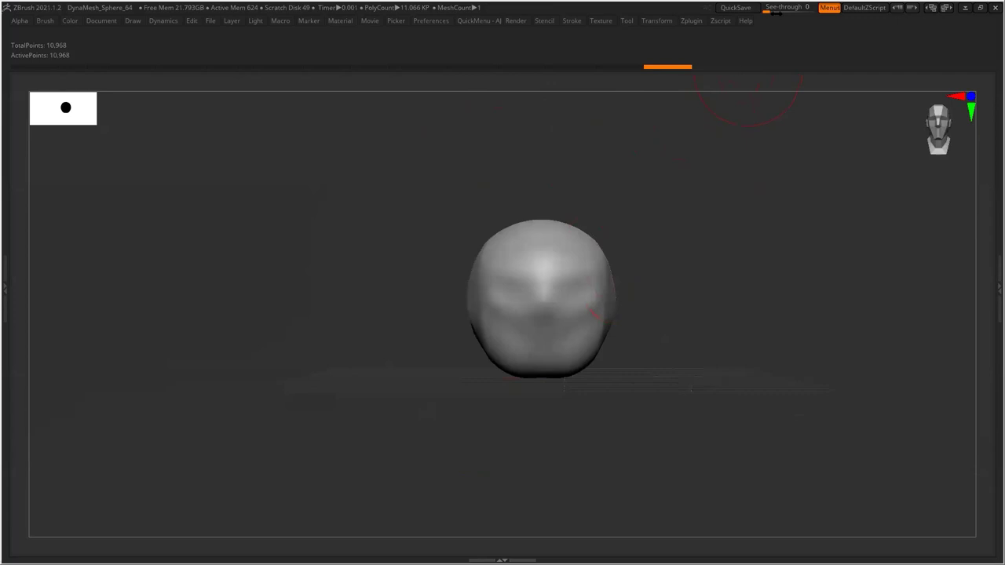
With See-through on, reshape the head top, right ear, left eye, mouth, chin and forehead
left_click_drag(774, 8, 785, 10)
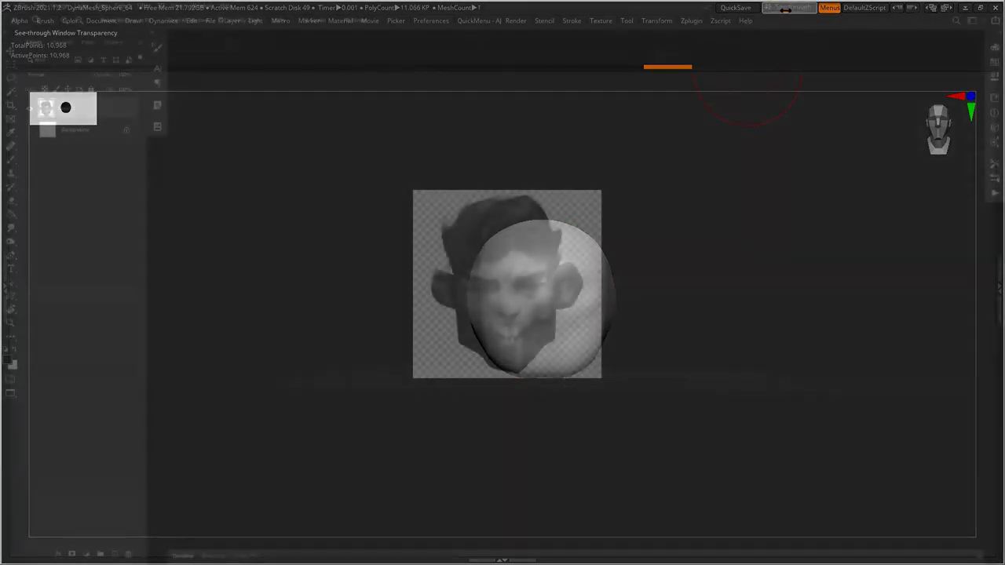
mouse_move(619, 346)
left_mouse_down()
mouse_move(599, 332)
mouse_move(553, 348)
mouse_move(452, 260)
mouse_move(468, 278)
mouse_move(445, 270)
mouse_move(440, 336)
mouse_move(453, 352)
mouse_move(446, 288)
mouse_move(456, 356)
mouse_move(467, 354)
left_mouse_up()
mouse_move(455, 233)
left_mouse_down()
mouse_move(503, 207)
mouse_move(501, 191)
mouse_move(478, 211)
mouse_move(467, 205)
mouse_move(529, 213)
mouse_move(530, 197)
mouse_move(522, 209)
mouse_move(529, 202)
mouse_move(488, 198)
mouse_move(491, 208)
mouse_move(480, 207)
mouse_move(506, 223)
mouse_move(500, 213)
mouse_move(539, 204)
mouse_move(560, 216)
mouse_move(558, 229)
mouse_move(573, 226)
mouse_move(554, 217)
mouse_move(531, 226)
mouse_move(550, 245)
left_mouse_up()
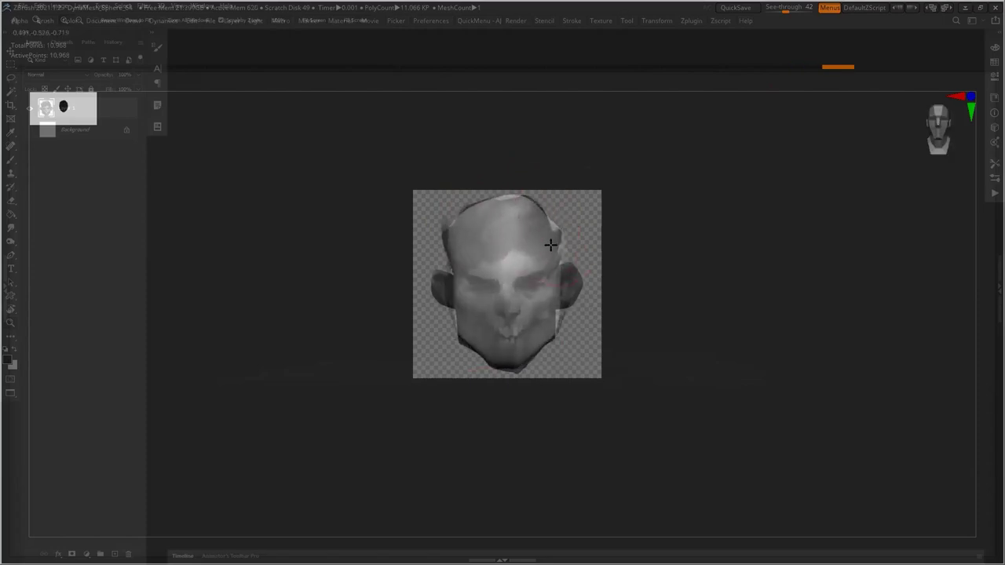
mouse_move(568, 280)
left_mouse_down()
mouse_move(538, 272)
mouse_move(555, 272)
mouse_move(554, 305)
mouse_move(481, 277)
left_mouse_up()
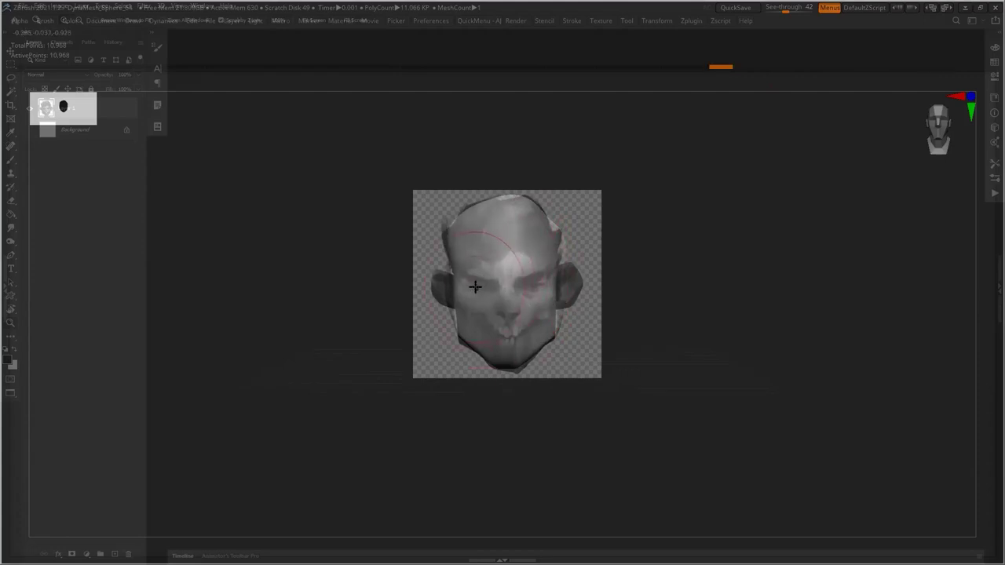
mouse_move(482, 286)
left_mouse_down()
mouse_move(543, 282)
mouse_move(485, 310)
mouse_move(496, 316)
mouse_move(467, 310)
mouse_move(493, 336)
left_mouse_up()
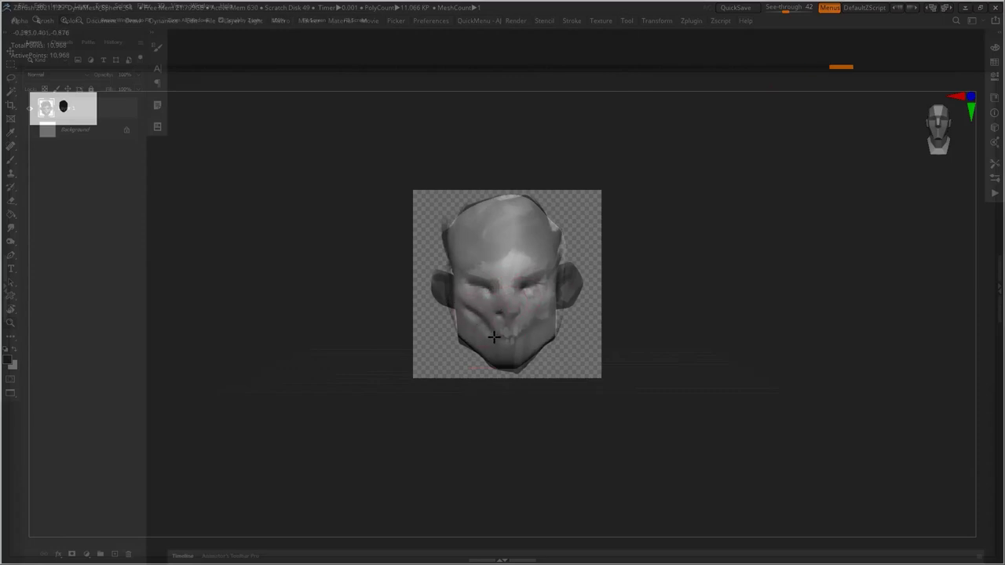
mouse_move(547, 312)
left_mouse_down()
mouse_move(494, 349)
mouse_move(457, 283)
left_mouse_up()
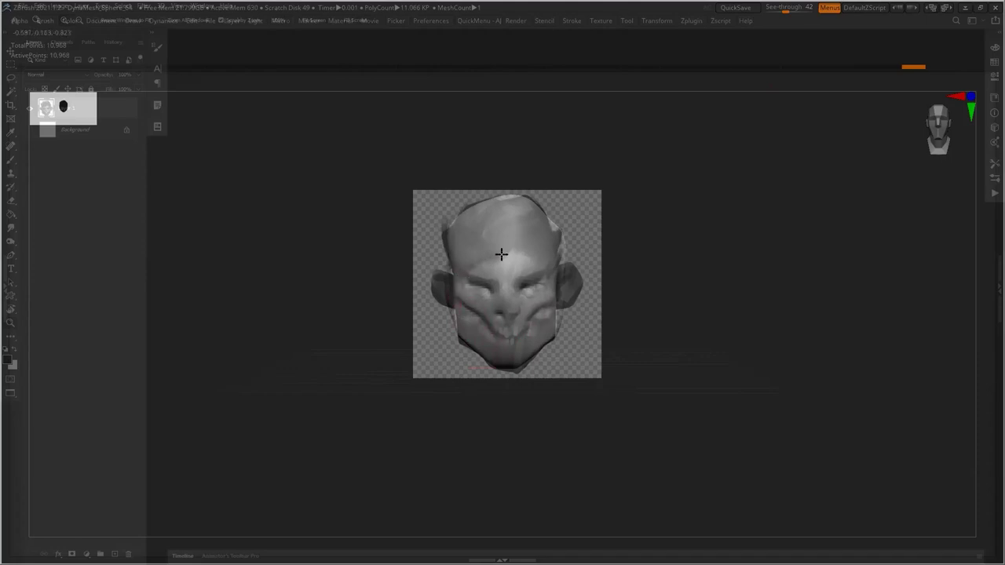
left_click_drag(520, 248, 527, 252)
Undo and redo strokes to keep the forehead marks, then turn to a front view
key("ctrl+z")
key("ctrl+z")
key("ctrl+z")
key("ctrl+z")
key("ctrl+shift+z")
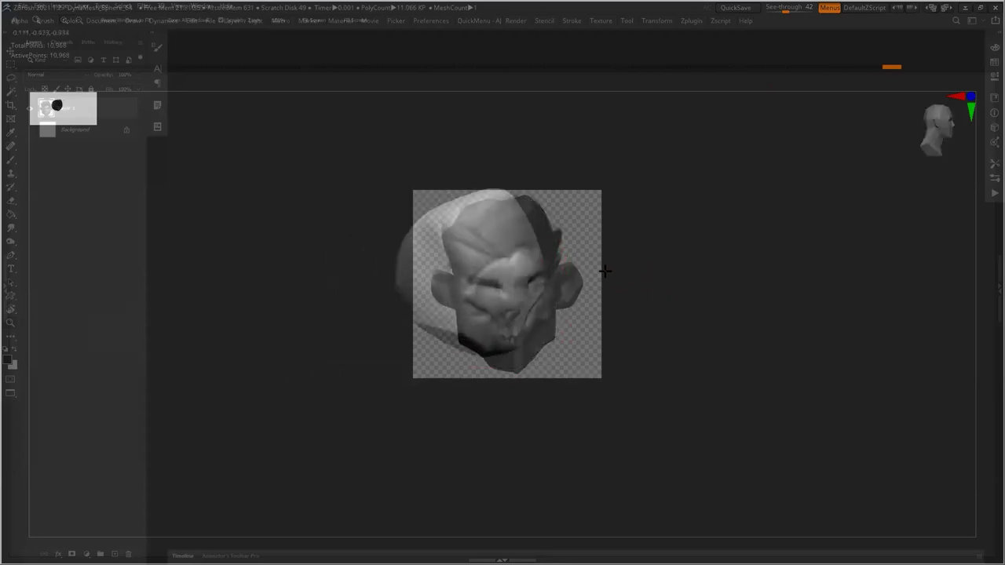
key("ctrl+shift+z")
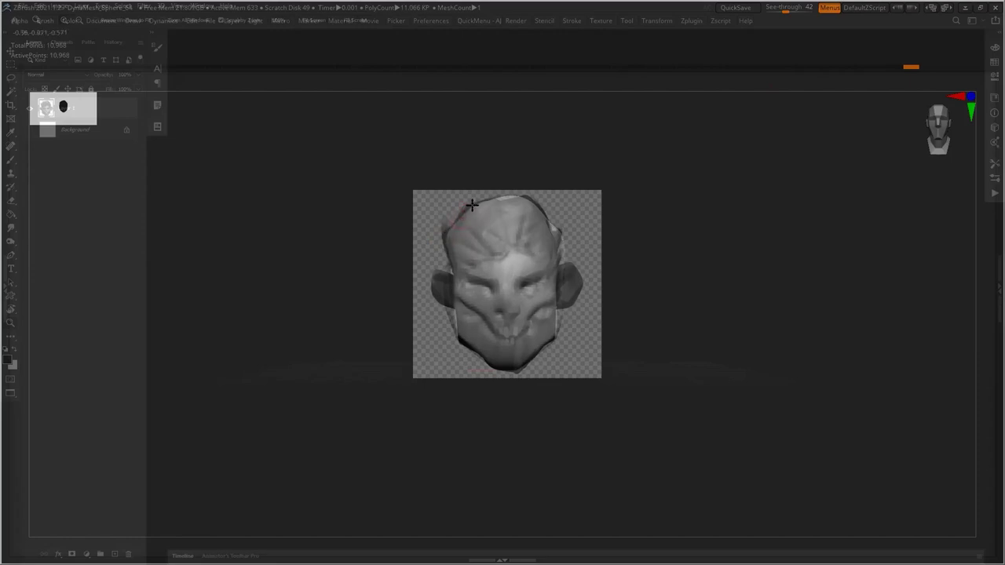
key("ctrl+z")
key("ctrl+shift+z")
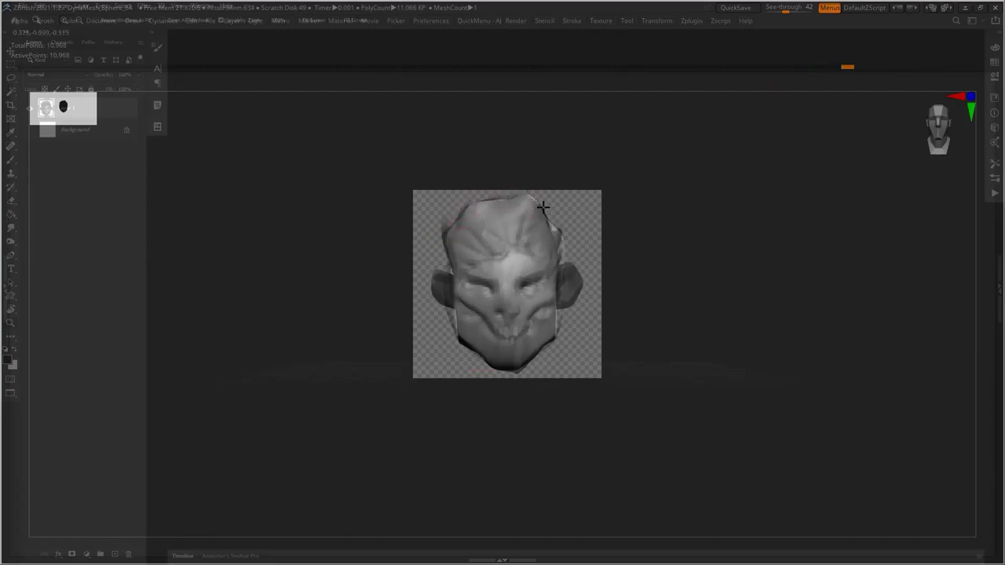
key("ctrl+shift+z")
left_click_drag(648, 305, 679, 321)
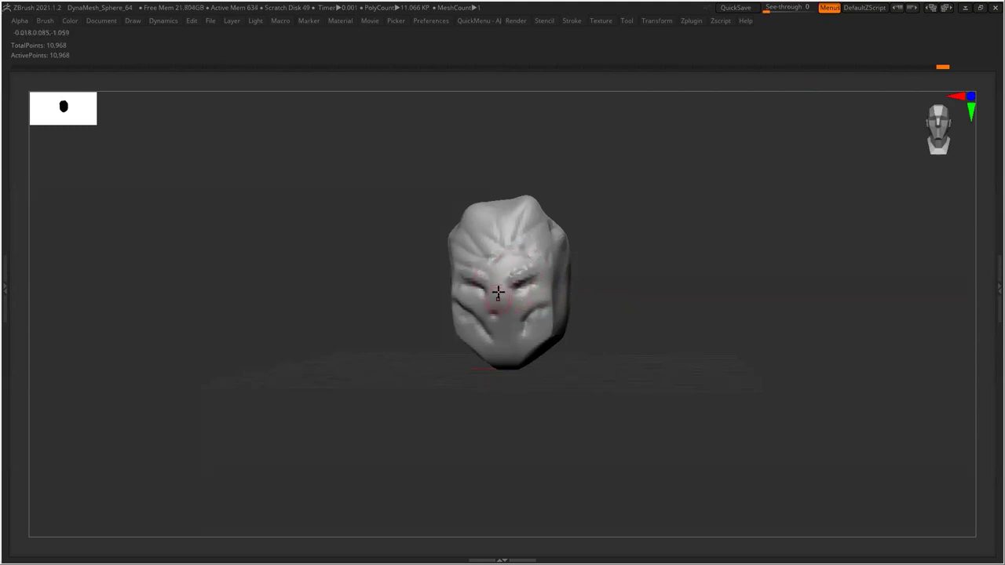
Build up the nose bridge on the head
left_click_drag(497, 296, 499, 282)
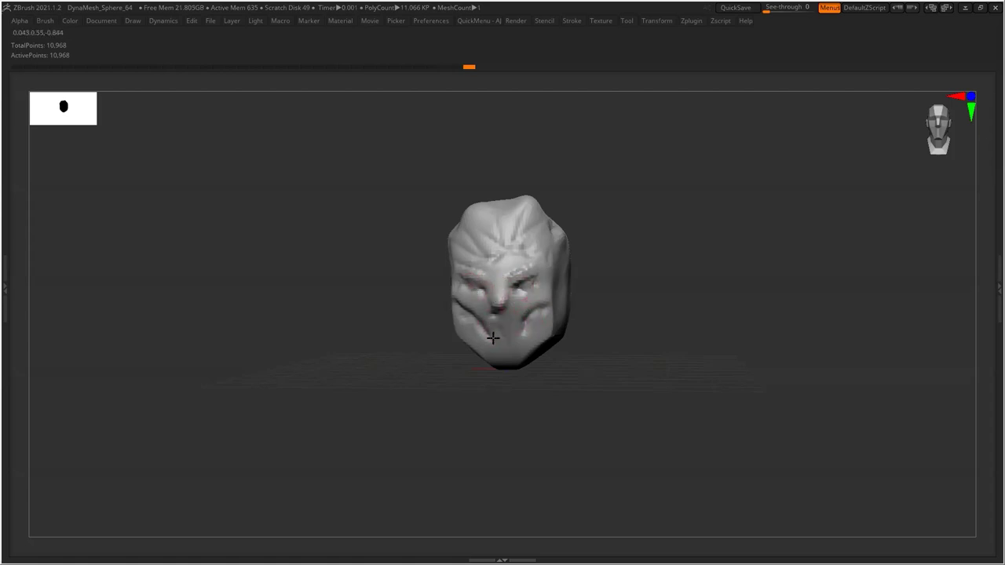
mouse_move(489, 333)
left_mouse_down()
mouse_move(599, 327)
mouse_move(519, 329)
mouse_move(539, 349)
left_mouse_up()
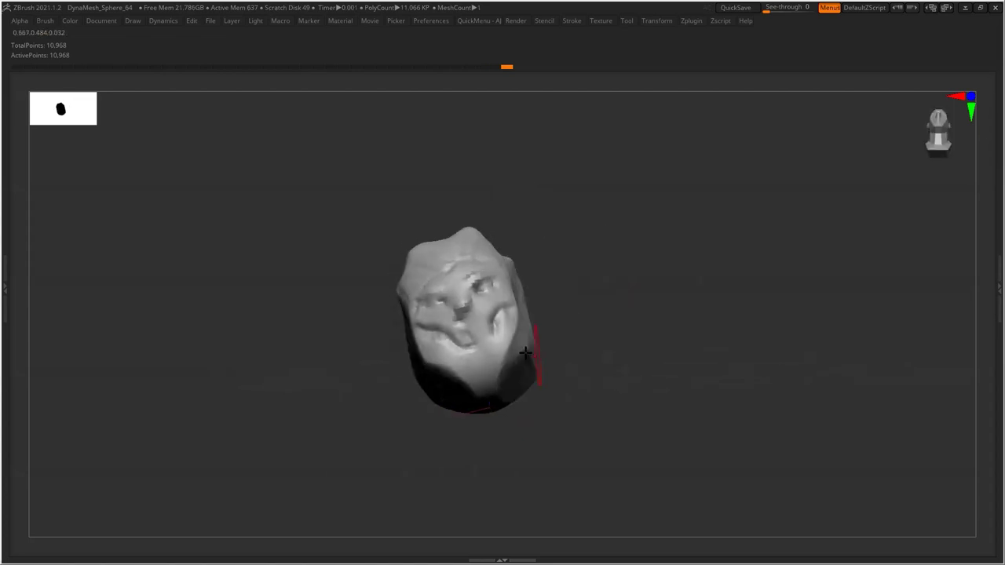
left_click_drag(432, 354, 531, 330)
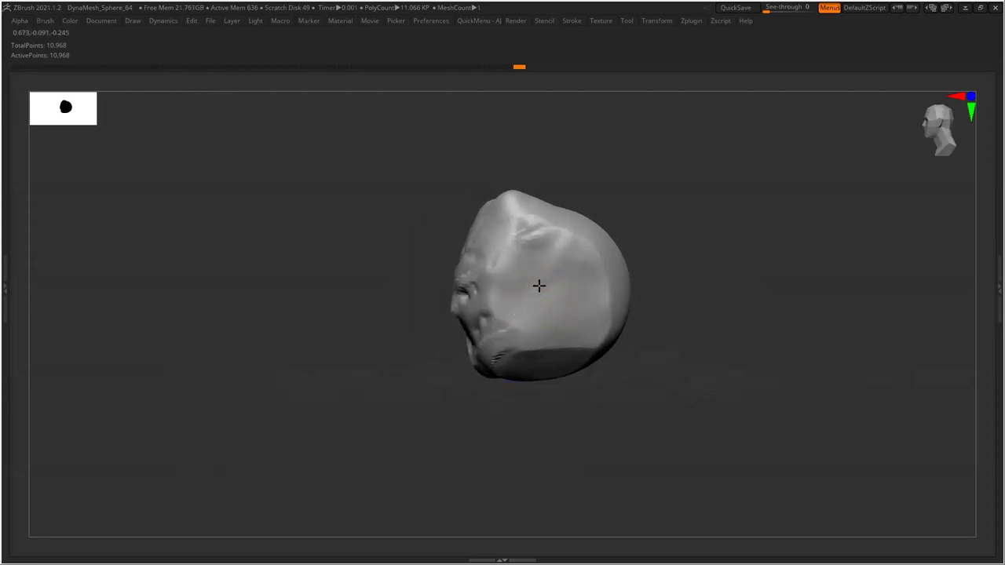
Mark the ear spot on the side of the head and mask everything else
left_click_drag(537, 290, 538, 294)
left_click_drag(522, 386, 575, 384)
left_click_drag(538, 291, 553, 323)
left_click_drag(643, 342, 674, 331)
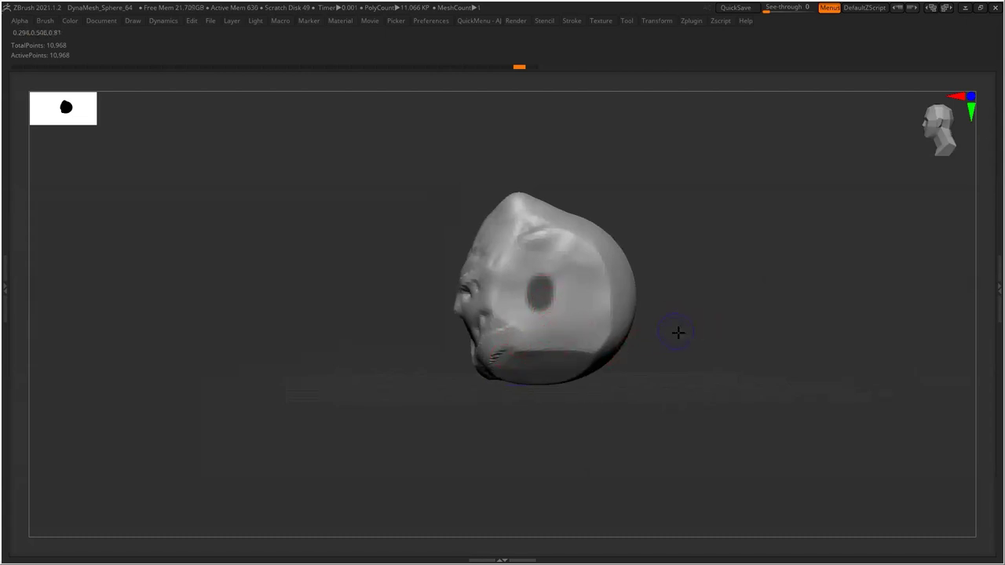
left_click(671, 272, "ctrl")
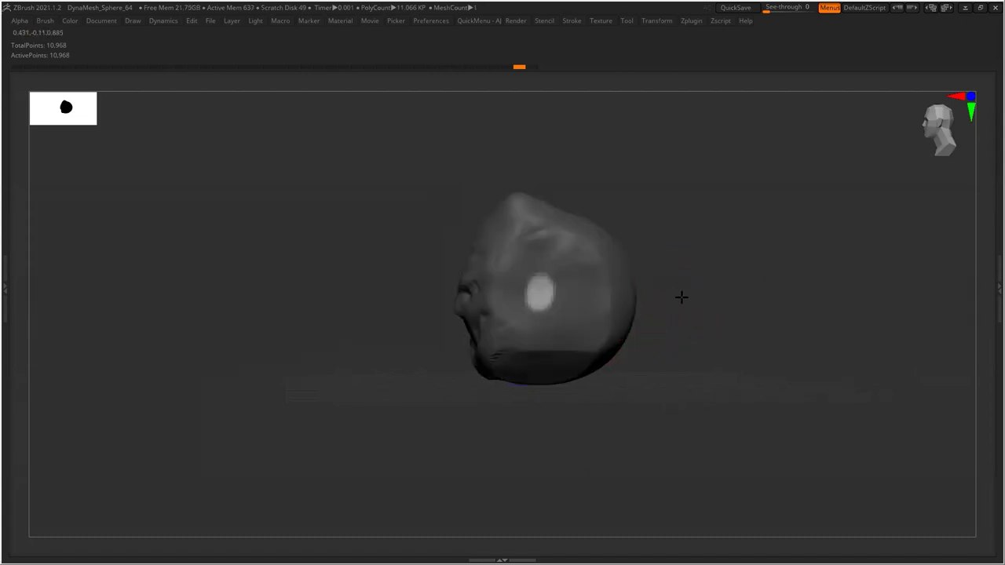
Pull an ear bulge out of the side of the head with the Move brush
left_click_drag(702, 303, 723, 293)
mouse_move(633, 288)
left_mouse_down()
mouse_move(664, 251)
mouse_move(629, 300)
mouse_move(663, 338)
mouse_move(658, 281)
mouse_move(681, 274)
mouse_move(634, 273)
mouse_move(627, 258)
mouse_move(618, 287)
mouse_move(719, 292)
mouse_move(640, 302)
left_mouse_up()
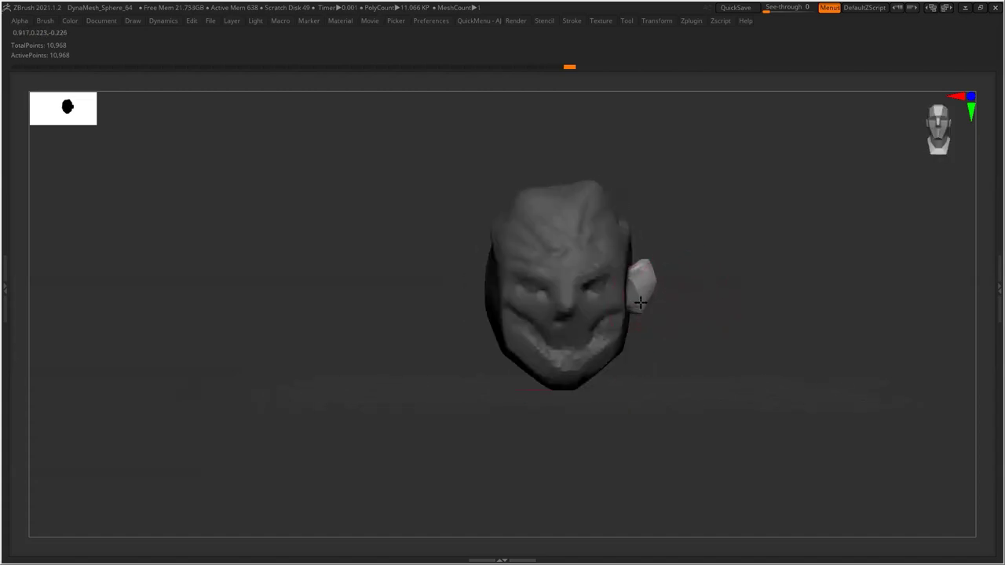
mouse_move(691, 334)
left_mouse_down()
mouse_move(649, 325)
mouse_move(639, 307)
left_mouse_up()
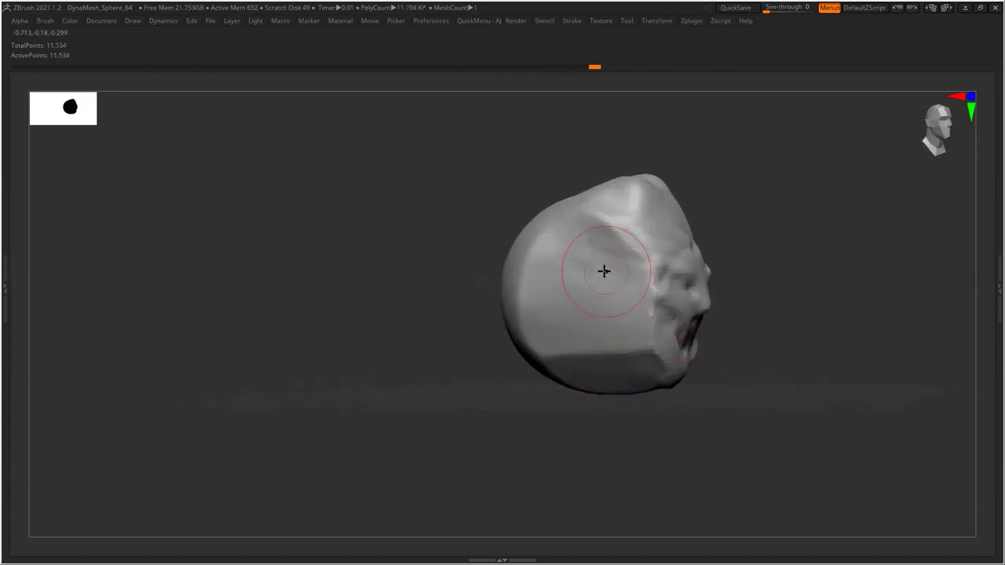
key("bracketleft")
key("bracketleft")
key("bracketleft")
Dent the left side of the skull with a smaller brush
left_click_drag(597, 285, 601, 303)
mouse_move(574, 404)
left_mouse_down()
mouse_move(603, 400)
mouse_move(549, 409)
mouse_move(563, 404)
mouse_move(591, 307)
mouse_move(590, 281)
mouse_move(557, 320)
mouse_move(588, 263)
mouse_move(561, 270)
mouse_move(581, 274)
mouse_move(596, 248)
mouse_move(599, 259)
mouse_move(603, 230)
mouse_move(606, 248)
mouse_move(578, 294)
left_mouse_up()
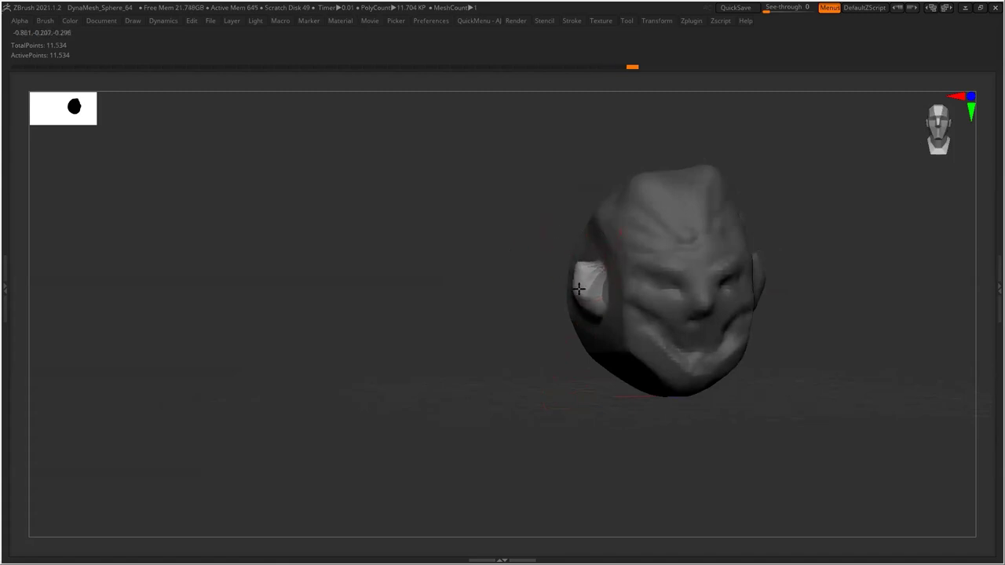
left_click_drag(514, 347, 619, 318)
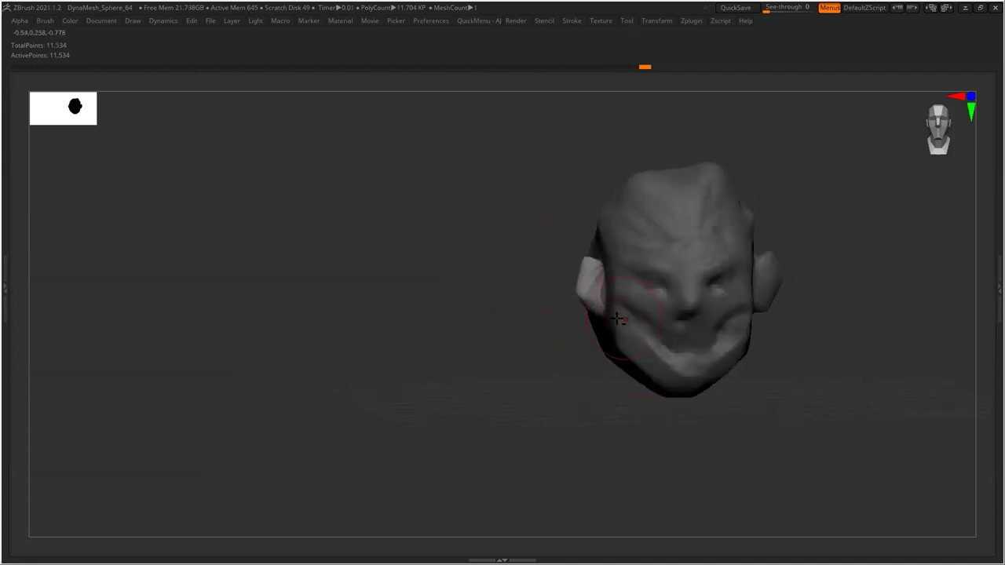
mouse_move(514, 325)
left_mouse_down()
mouse_move(413, 328)
mouse_move(706, 332)
left_mouse_up()
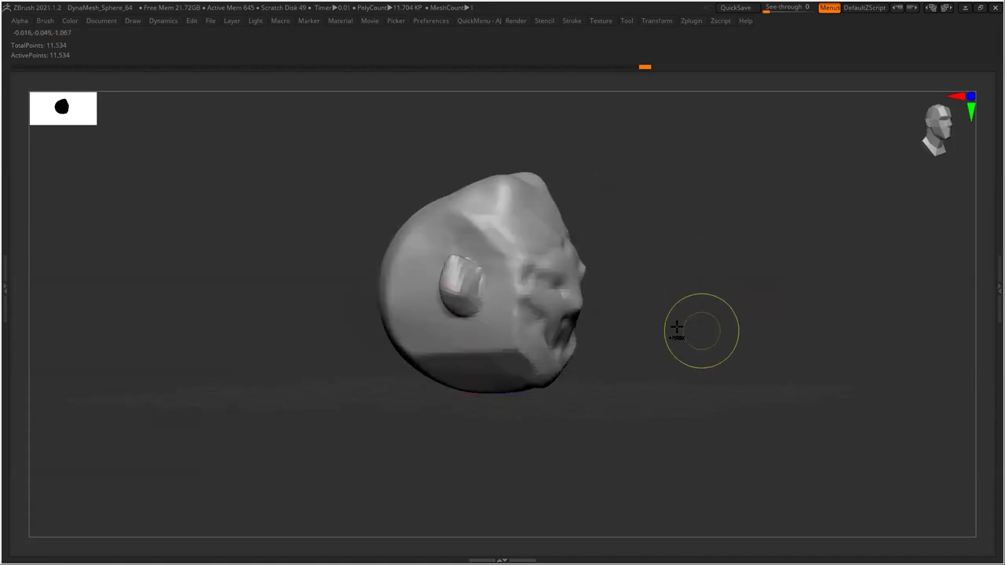
Carve a hollow into the ear and deepen the right ear's shape
left_click_drag(482, 262, 463, 286)
mouse_move(652, 307)
left_mouse_down()
mouse_move(664, 328)
mouse_move(669, 308)
left_mouse_up()
mouse_move(648, 263)
left_mouse_down()
mouse_move(633, 271)
mouse_move(631, 294)
mouse_move(673, 314)
mouse_move(651, 316)
left_mouse_up()
left_click_drag(606, 245, 605, 256)
mouse_move(691, 271)
left_mouse_down()
mouse_move(720, 281)
mouse_move(594, 258)
left_mouse_up()
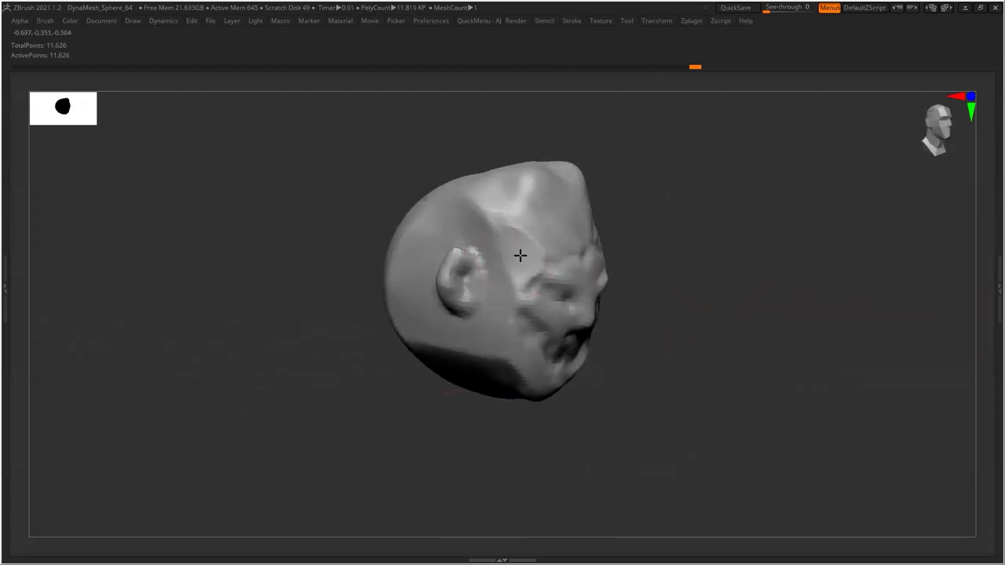
Sculpt the upper side and lower back of the head
mouse_move(516, 242)
left_mouse_down()
mouse_move(505, 225)
mouse_move(497, 232)
left_mouse_up()
mouse_move(628, 251)
left_mouse_down()
mouse_move(660, 253)
mouse_move(644, 290)
mouse_move(616, 243)
left_mouse_up()
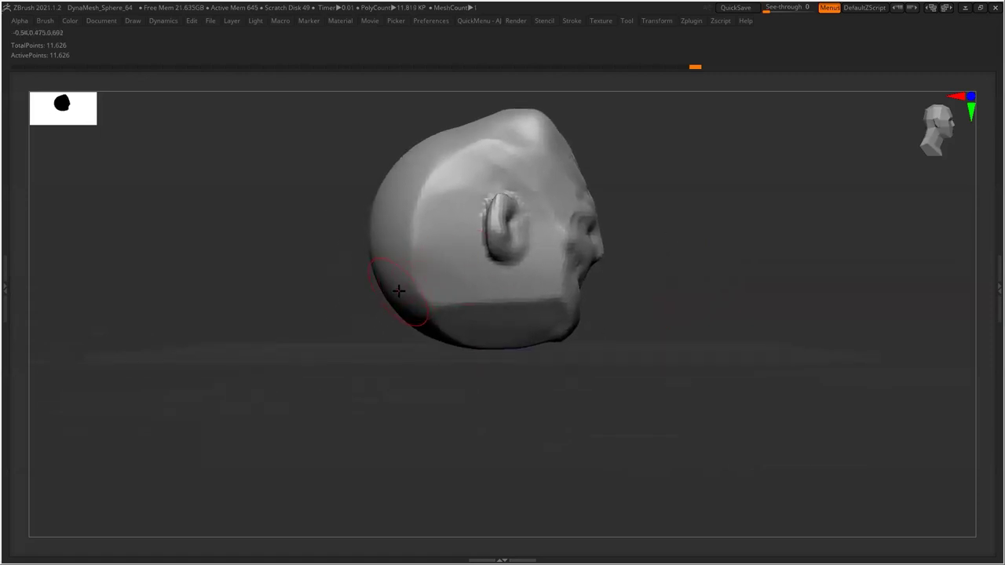
mouse_move(383, 277)
left_mouse_down()
mouse_move(417, 283)
mouse_move(398, 301)
mouse_move(451, 278)
mouse_move(449, 305)
mouse_move(424, 314)
mouse_move(442, 288)
left_mouse_up()
left_click_drag(475, 267, 464, 322)
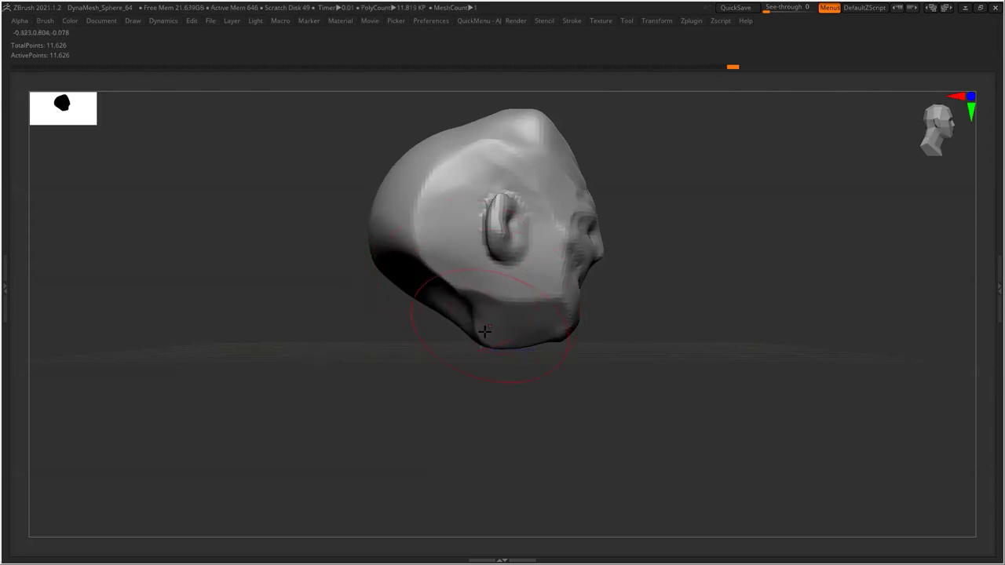
mouse_move(471, 376)
left_mouse_down()
mouse_move(482, 294)
mouse_move(379, 227)
mouse_move(439, 180)
mouse_move(459, 187)
mouse_move(397, 184)
mouse_move(366, 293)
mouse_move(458, 348)
mouse_move(444, 292)
left_mouse_up()
mouse_move(534, 285)
left_mouse_down()
mouse_move(504, 273)
mouse_move(533, 363)
mouse_move(533, 298)
left_mouse_up()
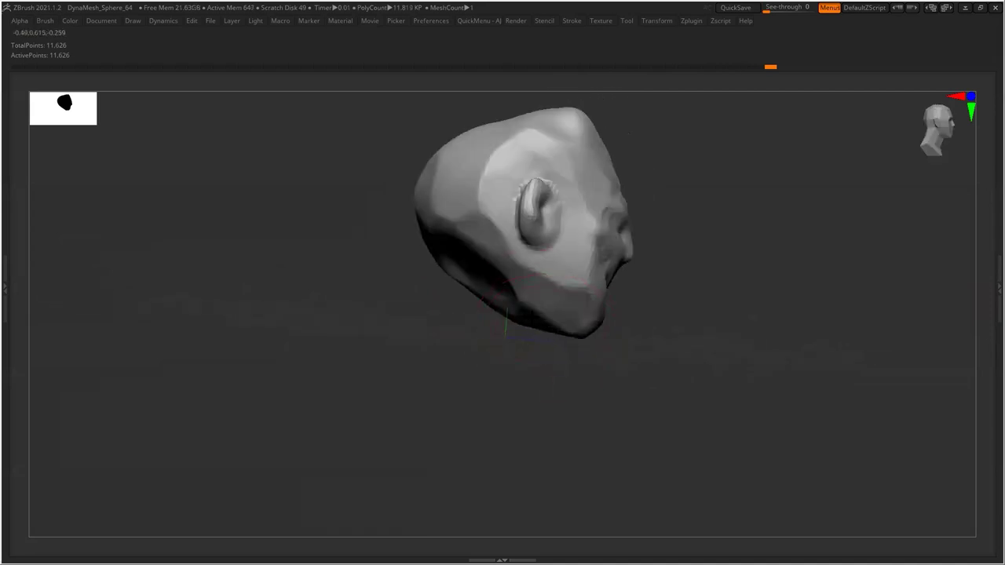
Pull the back of the head outward and shape the skull's back edge
left_click_drag(429, 261, 420, 262)
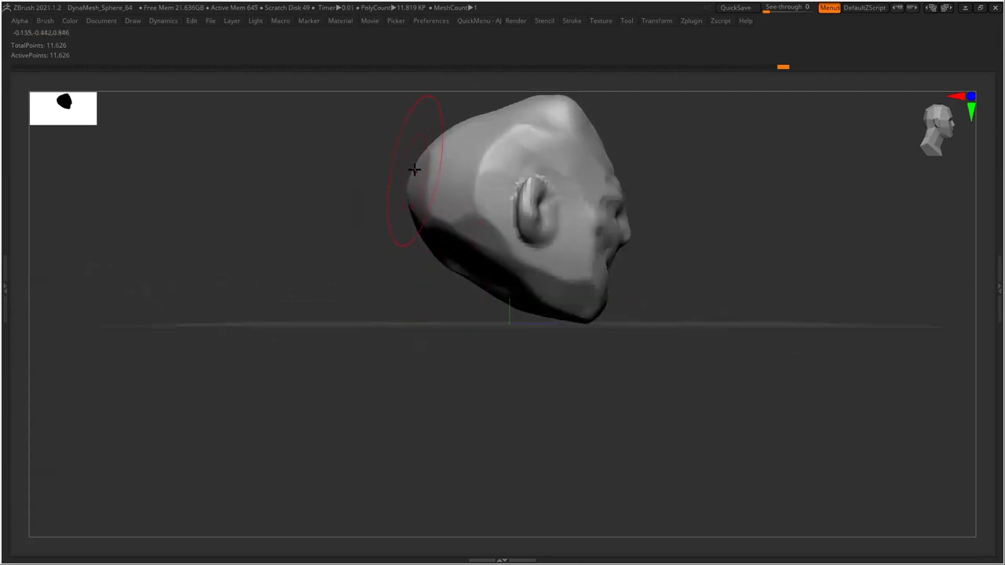
mouse_move(417, 159)
left_mouse_down()
mouse_move(460, 130)
mouse_move(474, 95)
left_mouse_up()
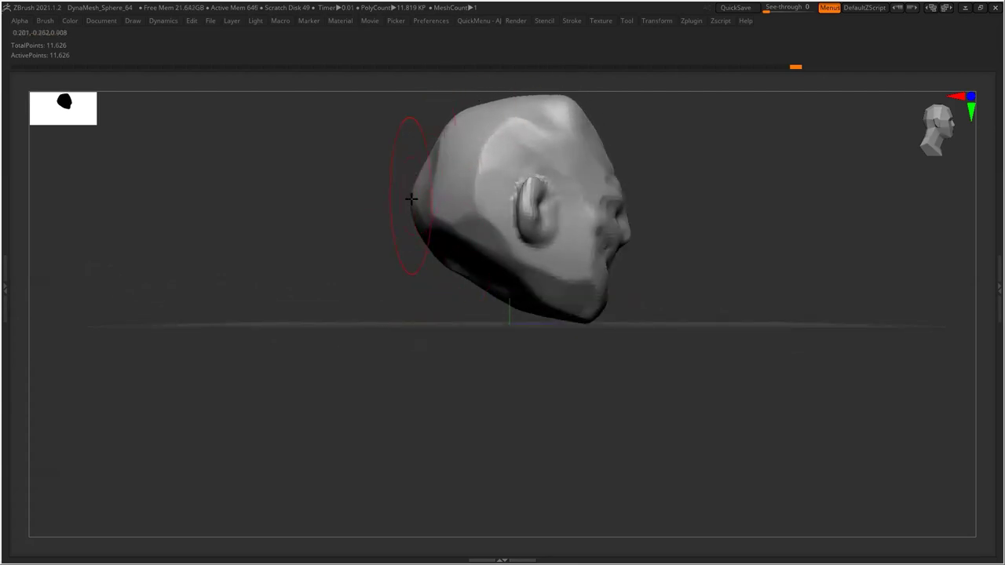
mouse_move(402, 254)
left_mouse_down()
mouse_move(465, 251)
mouse_move(430, 192)
mouse_move(399, 200)
mouse_move(368, 232)
mouse_move(422, 230)
mouse_move(391, 256)
mouse_move(359, 171)
mouse_move(355, 248)
mouse_move(340, 267)
mouse_move(340, 245)
mouse_move(361, 260)
mouse_move(358, 277)
mouse_move(379, 295)
left_mouse_up()
mouse_move(439, 363)
left_mouse_down()
mouse_move(345, 271)
mouse_move(310, 196)
left_mouse_up()
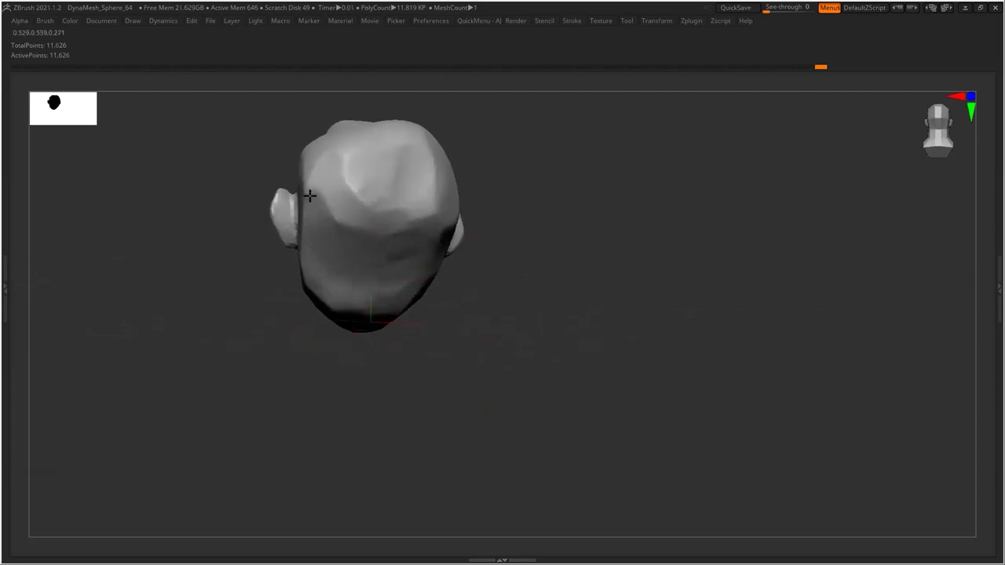
Reshape the side lump and back surface of the head with Clay Buildup
mouse_move(534, 223)
left_mouse_down()
mouse_move(529, 240)
mouse_move(583, 298)
left_mouse_up()
mouse_move(348, 218)
left_mouse_down()
mouse_move(340, 186)
mouse_move(406, 233)
mouse_move(447, 200)
left_mouse_up()
mouse_move(502, 242)
left_mouse_down()
mouse_move(453, 175)
mouse_move(460, 280)
mouse_move(471, 251)
left_mouse_up()
mouse_move(534, 314)
left_mouse_down()
mouse_move(552, 298)
mouse_move(353, 314)
mouse_move(406, 314)
mouse_move(397, 248)
left_mouse_up()
mouse_move(567, 242)
left_mouse_down()
mouse_move(505, 250)
mouse_move(523, 226)
mouse_move(639, 262)
mouse_move(599, 254)
left_mouse_up()
Push the ear further out from the head, undoing one stray stroke
mouse_move(684, 240)
left_mouse_down()
mouse_move(732, 244)
mouse_move(459, 207)
mouse_move(423, 236)
mouse_move(427, 228)
mouse_move(394, 237)
mouse_move(387, 258)
mouse_move(443, 241)
mouse_move(418, 235)
mouse_move(423, 263)
left_mouse_up()
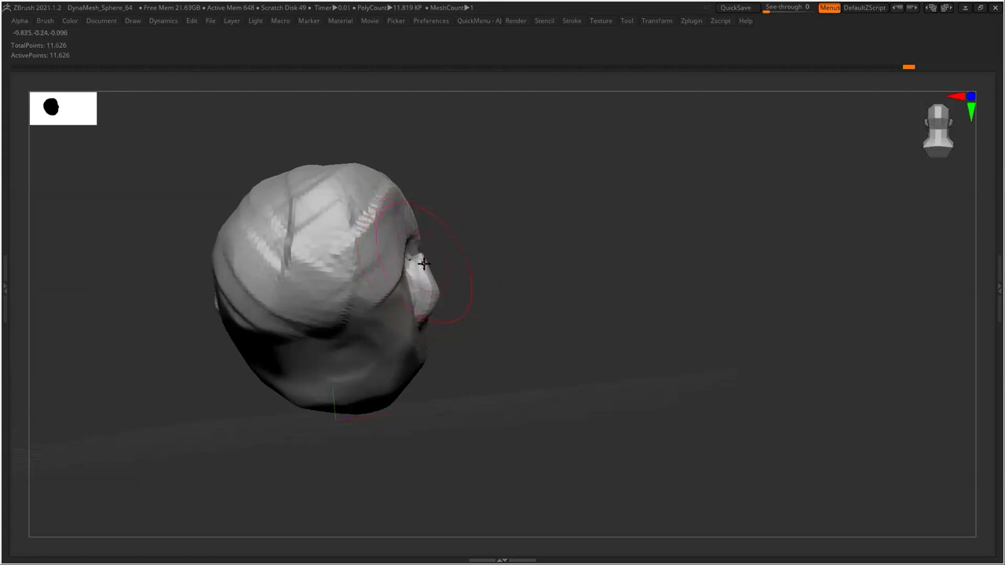
mouse_move(432, 264)
left_mouse_down()
mouse_move(439, 260)
mouse_move(416, 231)
left_mouse_up()
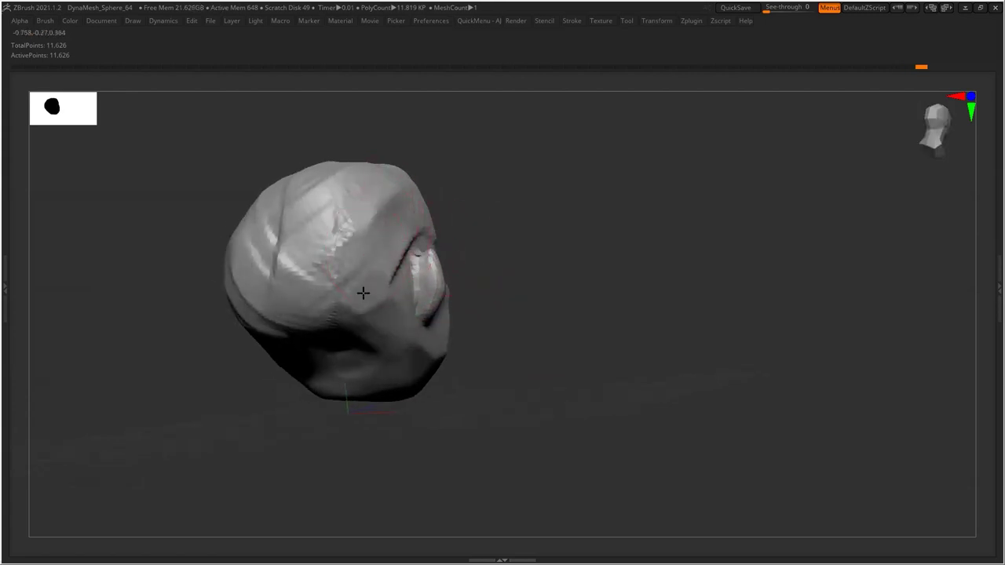
mouse_move(331, 271)
left_mouse_down()
mouse_move(283, 307)
mouse_move(334, 311)
left_mouse_up()
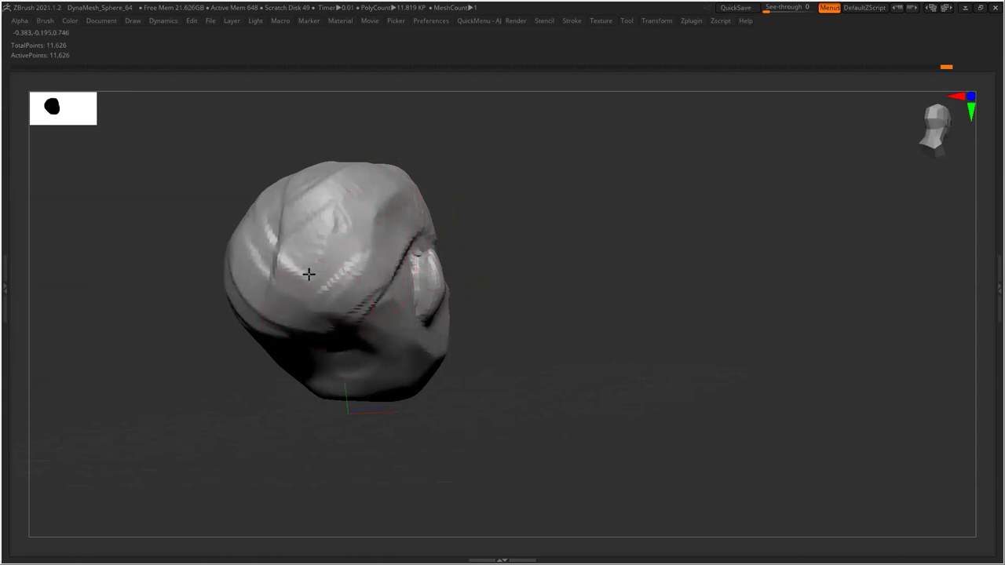
key("ctrl+z")
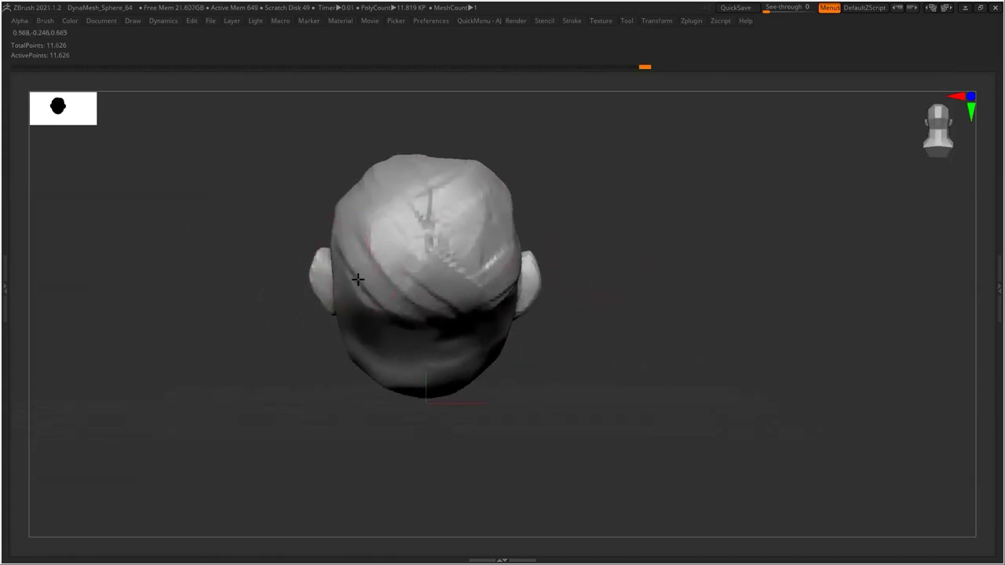
left_click_drag(304, 371, 558, 315)
left_click_drag(387, 202, 575, 226)
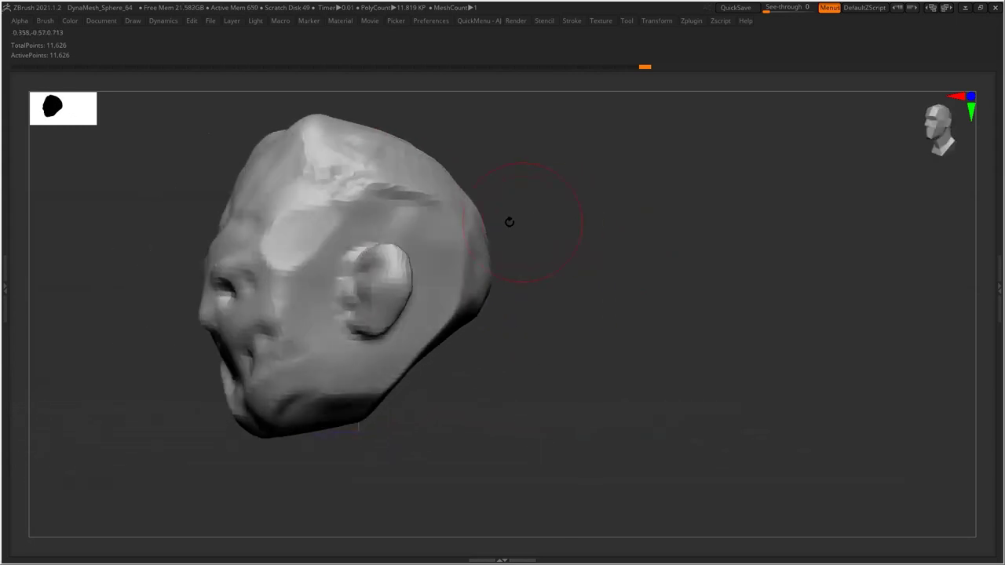
Deepen both eye sockets and the mouth
mouse_move(158, 339)
left_mouse_down()
mouse_move(350, 278)
mouse_move(588, 310)
mouse_move(566, 310)
mouse_move(773, 294)
mouse_move(364, 374)
mouse_move(372, 374)
mouse_move(366, 328)
mouse_move(409, 314)
left_mouse_up()
mouse_move(639, 262)
left_mouse_down()
mouse_move(559, 259)
mouse_move(559, 243)
mouse_move(554, 270)
left_mouse_up()
mouse_move(682, 253)
left_mouse_down()
mouse_move(663, 250)
mouse_move(669, 243)
left_mouse_up()
mouse_move(721, 317)
left_mouse_down()
mouse_move(774, 328)
mouse_move(780, 482)
mouse_move(796, 435)
mouse_move(684, 440)
mouse_move(626, 337)
left_mouse_up()
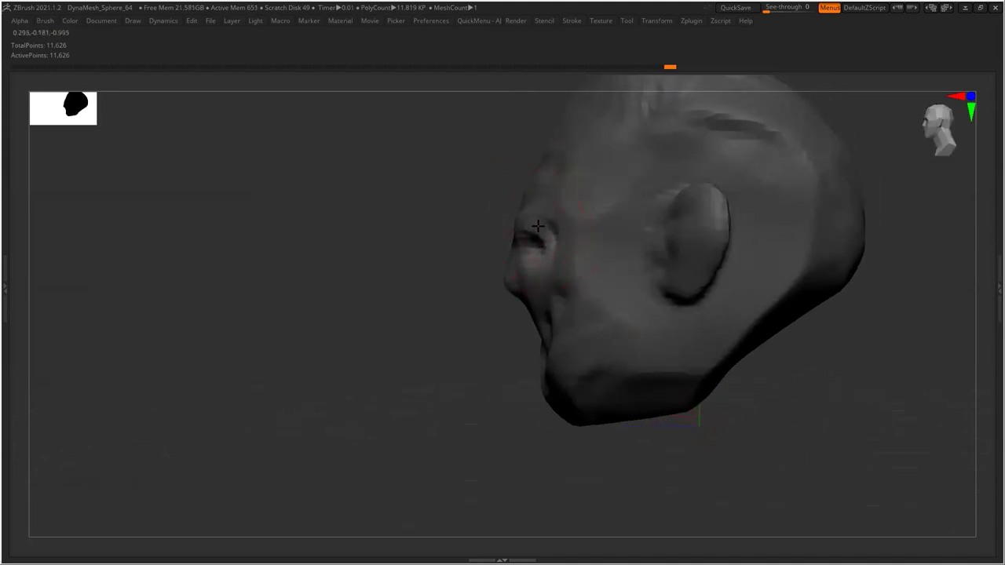
left_click_drag(369, 346, 596, 327)
mouse_move(535, 259)
left_mouse_down()
mouse_move(542, 302)
mouse_move(506, 330)
mouse_move(409, 346)
mouse_move(404, 215)
mouse_move(446, 347)
mouse_move(553, 330)
mouse_move(577, 259)
left_mouse_up()
Sculpt fine wrinkles into the forehead with a smaller brush, then DynaMesh the head
mouse_move(713, 355)
left_mouse_down()
mouse_move(699, 363)
mouse_move(640, 353)
left_mouse_up()
mouse_move(467, 358)
left_mouse_down()
mouse_move(532, 237)
mouse_move(525, 219)
mouse_move(484, 274)
mouse_move(662, 273)
left_mouse_up()
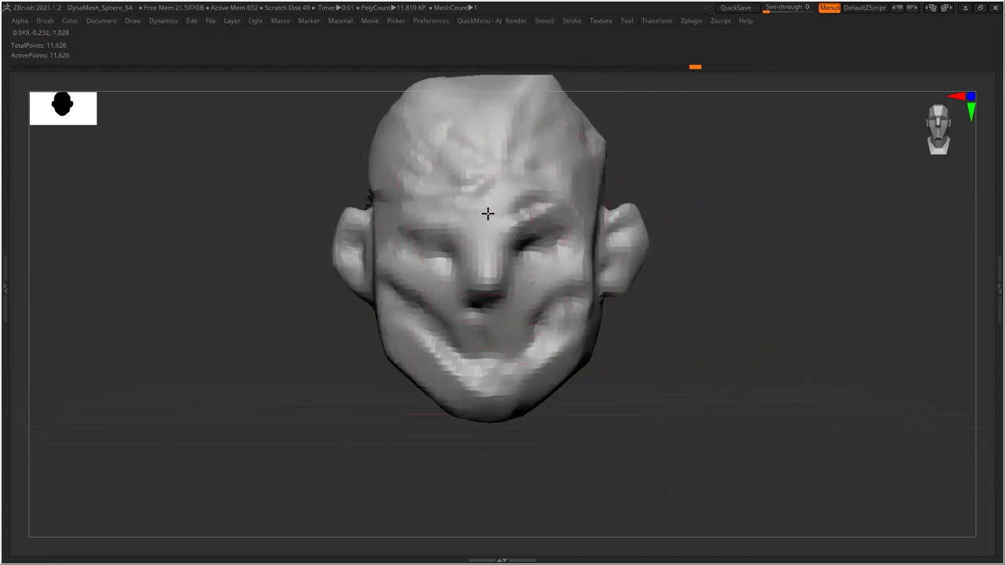
left_click_drag(527, 217, 434, 298)
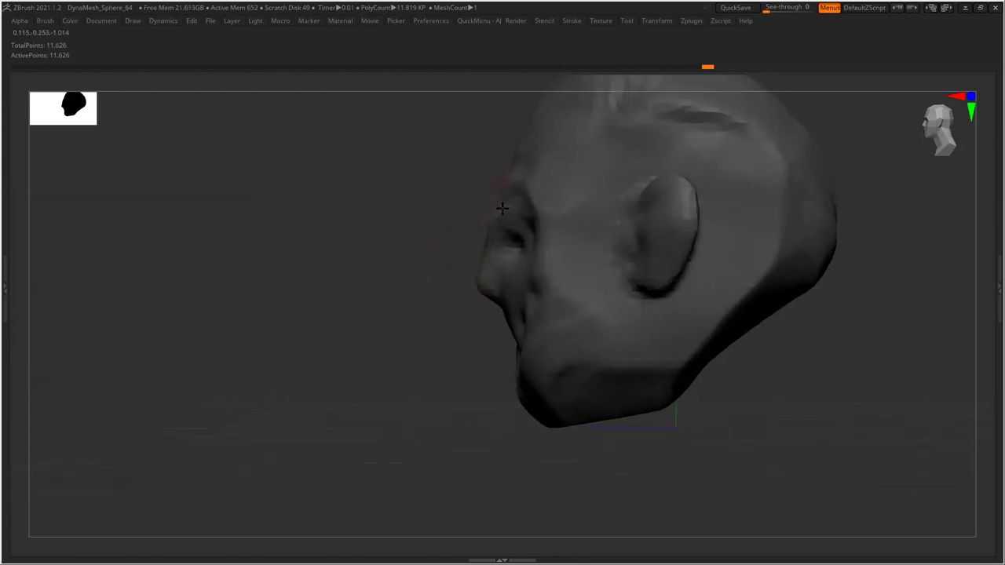
left_click_drag(417, 253, 456, 265)
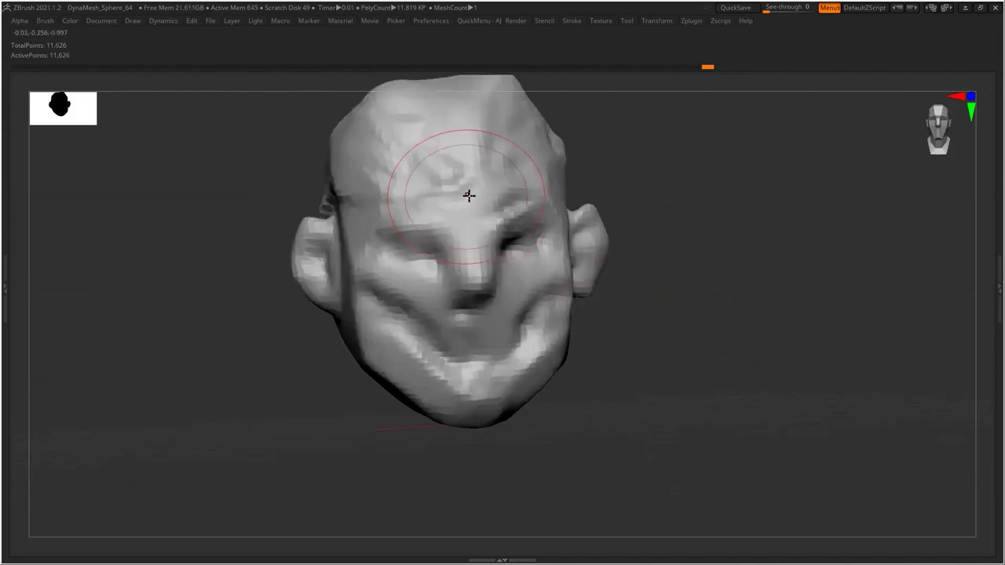
key("bracketleft")
key("bracketleft")
mouse_move(453, 191)
left_mouse_down()
mouse_move(438, 193)
mouse_move(474, 195)
mouse_move(464, 219)
mouse_move(483, 210)
mouse_move(467, 253)
left_mouse_up()
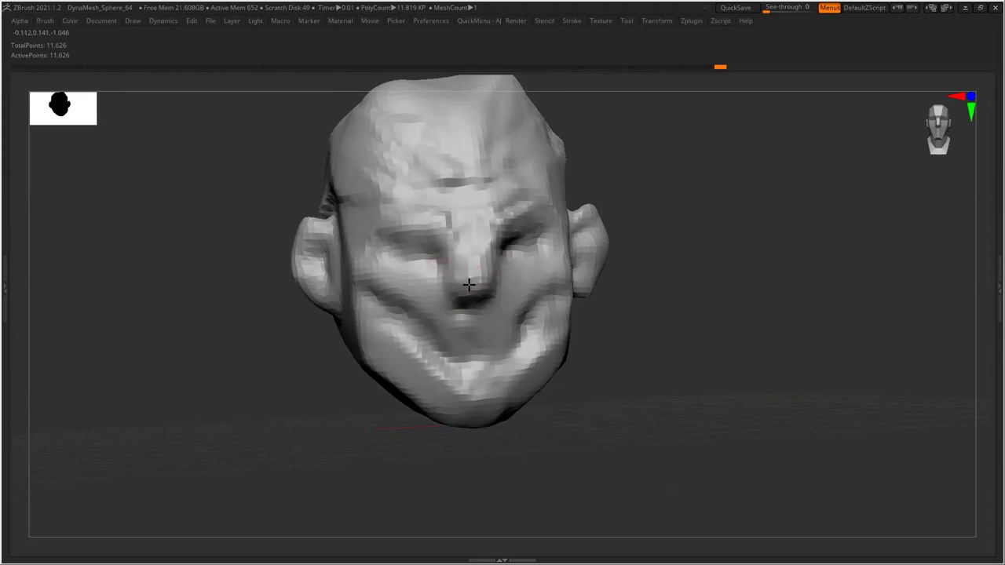
left_click(672, 306, "ctrl")
Round out the upper forehead contour and carve wrinkle grooves into it
left_click_drag(650, 337, 536, 296)
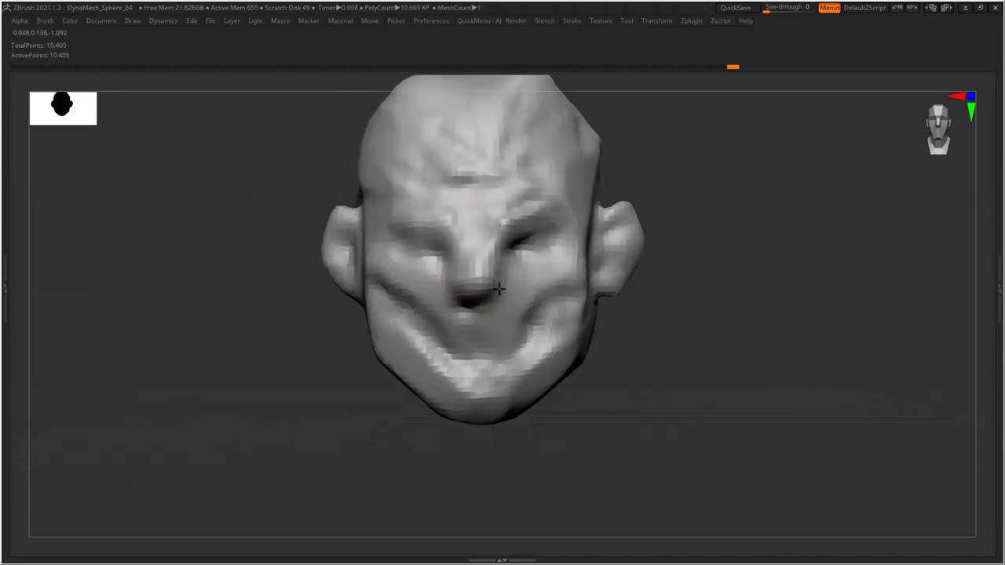
mouse_move(607, 349)
left_mouse_down()
mouse_move(646, 336)
mouse_move(477, 294)
left_mouse_up()
mouse_move(632, 338)
left_mouse_down()
mouse_move(651, 364)
mouse_move(527, 241)
left_mouse_up()
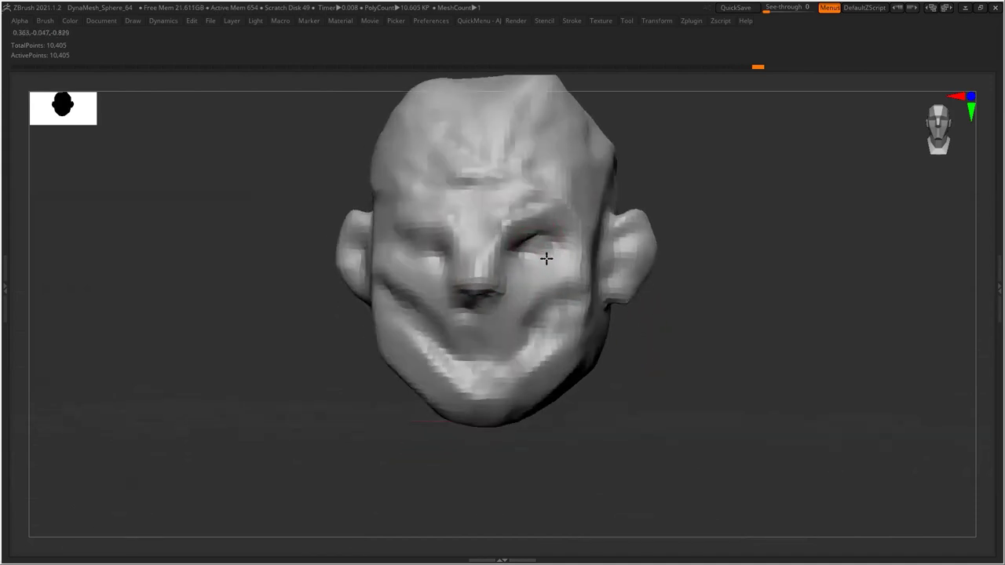
left_click_drag(338, 306, 438, 229)
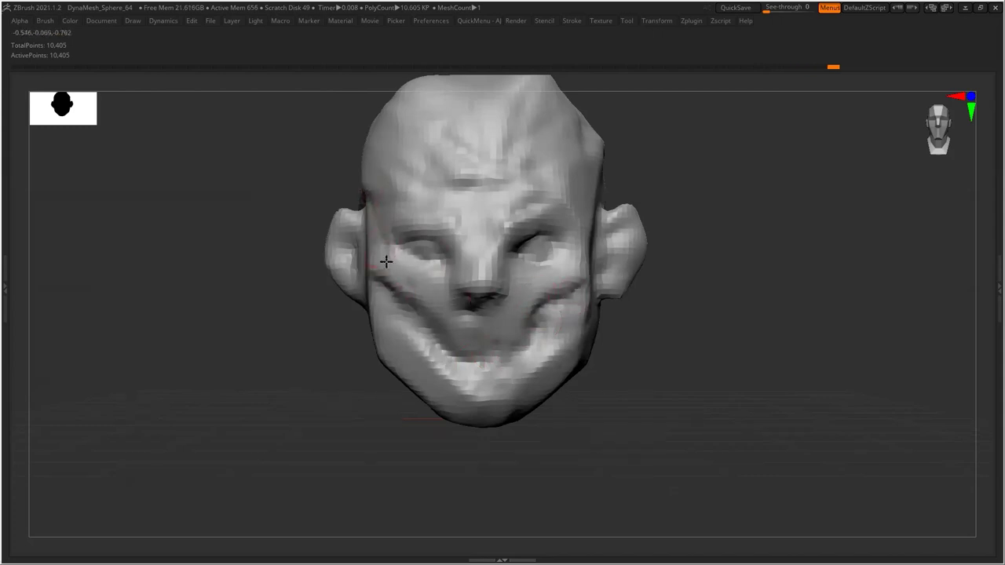
left_click_drag(589, 229, 714, 258)
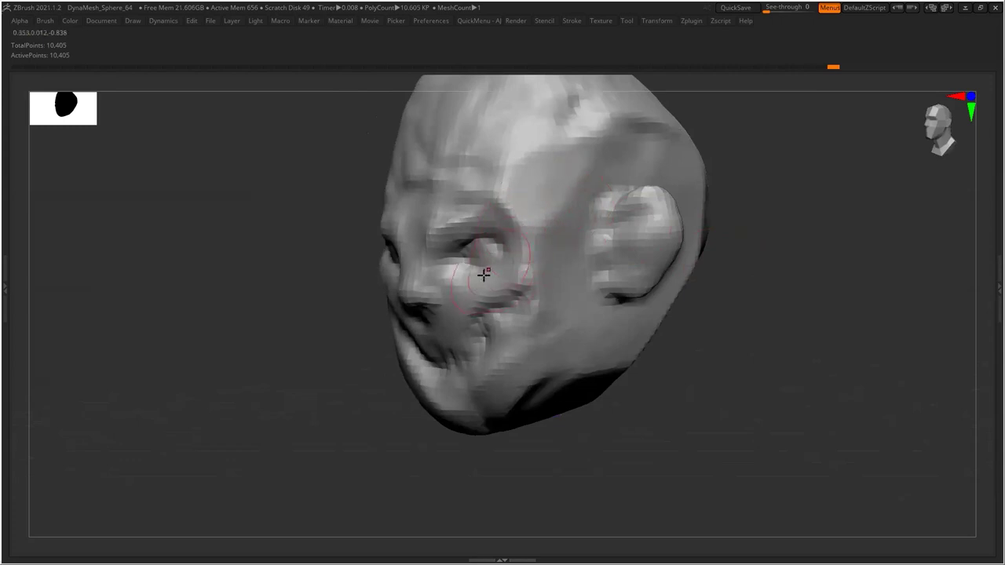
left_click_drag(376, 267, 369, 314)
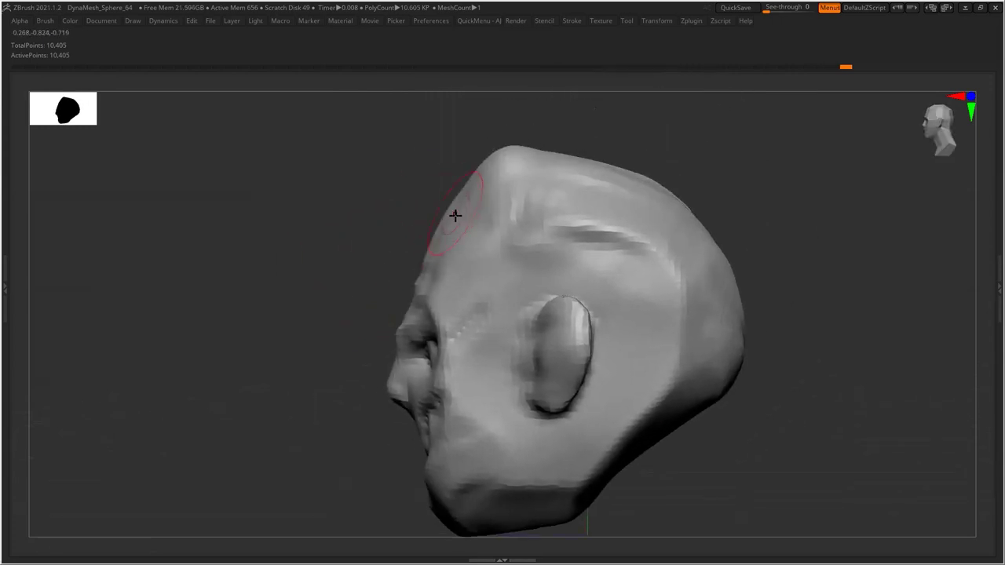
mouse_move(450, 220)
left_mouse_down()
mouse_move(473, 188)
mouse_move(393, 188)
left_mouse_up()
left_click_drag(321, 228, 384, 217)
mouse_move(444, 202)
left_mouse_down()
mouse_move(455, 212)
mouse_move(412, 222)
mouse_move(374, 204)
mouse_move(330, 240)
left_mouse_up()
left_click_drag(388, 201, 310, 271)
Carve diagonal hair-like creases across the crown and back of the skull
mouse_move(621, 248)
left_mouse_down()
mouse_move(657, 231)
mouse_move(472, 204)
mouse_move(511, 142)
mouse_move(560, 168)
left_mouse_up()
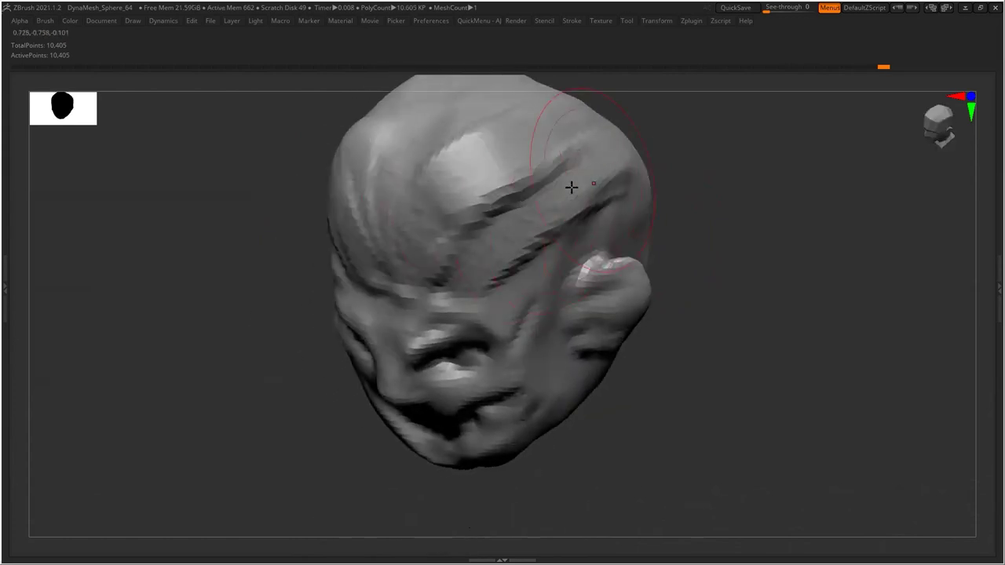
left_click_drag(691, 176, 643, 329)
left_click_drag(365, 118, 469, 307)
left_click_drag(329, 133, 503, 329)
left_click_drag(302, 185, 444, 349)
left_click_drag(405, 177, 471, 87)
left_click_drag(692, 248, 592, 208)
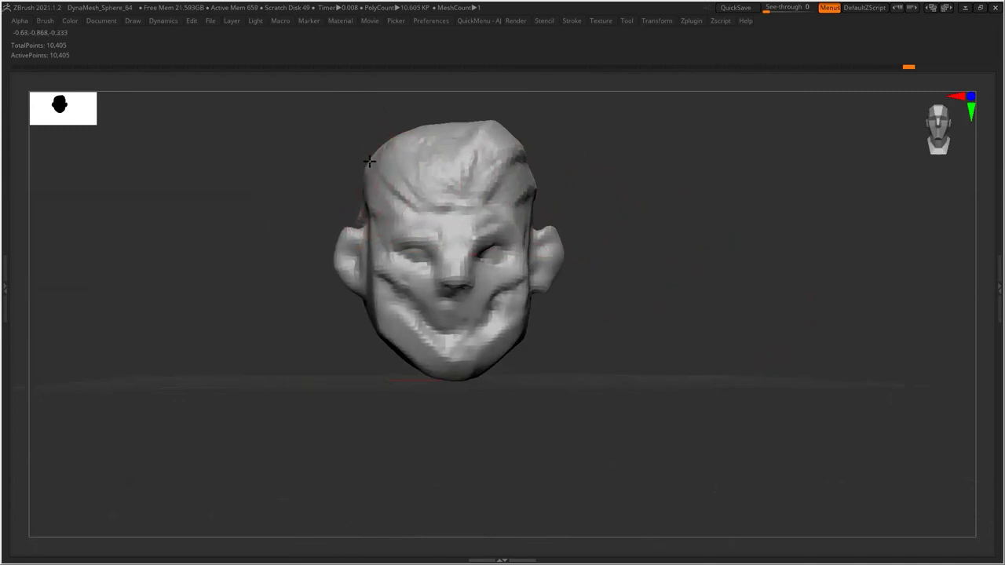
Reshape the surface behind the ear and across the top of the skull
left_click_drag(373, 189, 332, 207)
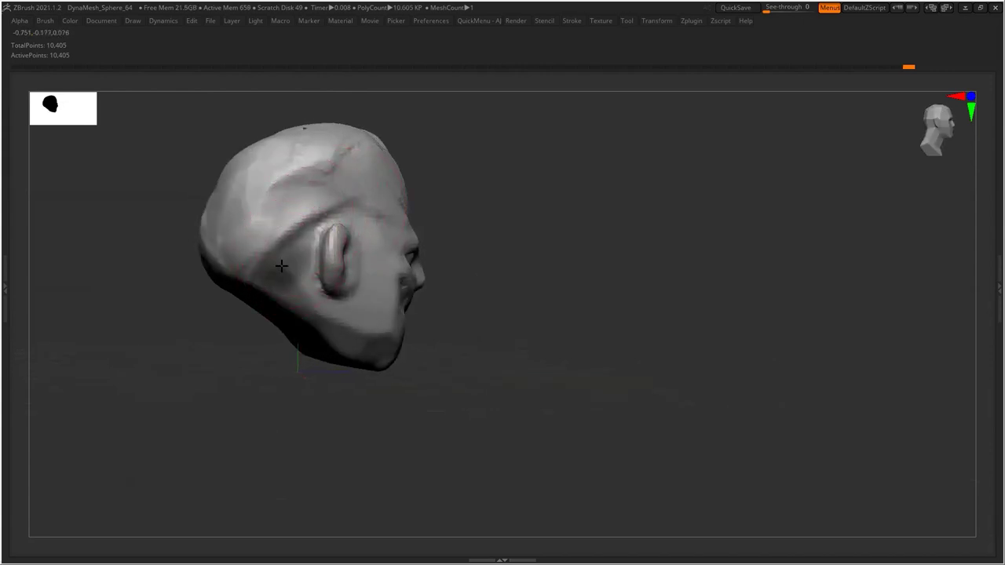
mouse_move(285, 254)
left_mouse_down()
mouse_move(295, 236)
mouse_move(236, 243)
mouse_move(278, 260)
mouse_move(303, 231)
mouse_move(207, 233)
mouse_move(259, 291)
mouse_move(306, 298)
mouse_move(334, 339)
mouse_move(271, 291)
left_mouse_up()
left_click_drag(208, 206, 329, 161)
mouse_move(458, 197)
left_mouse_down()
mouse_move(608, 224)
mouse_move(654, 245)
mouse_move(619, 330)
mouse_move(657, 375)
mouse_move(649, 346)
left_mouse_up()
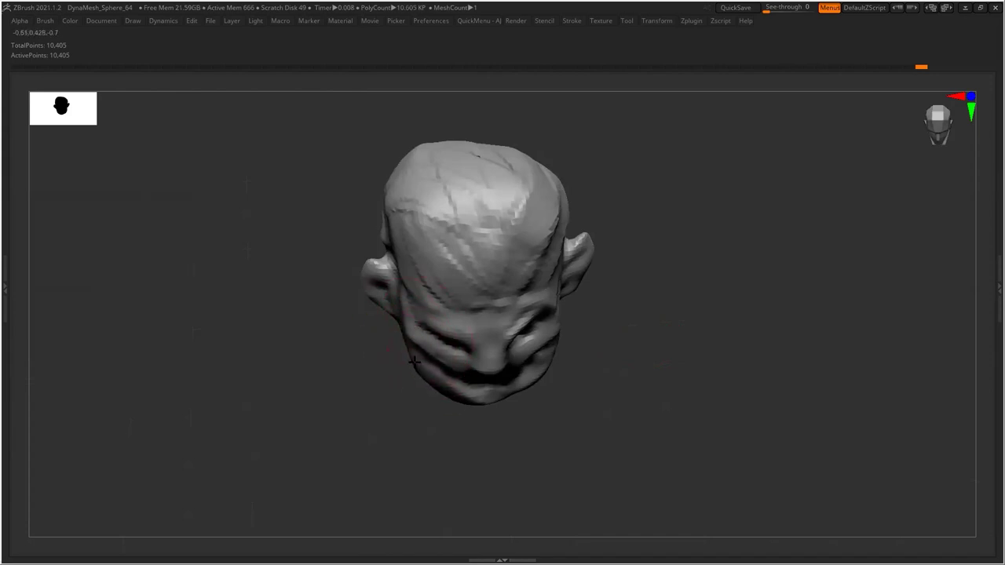
Sculpt the lower-left chin and mouth area
left_click_drag(579, 366, 550, 336)
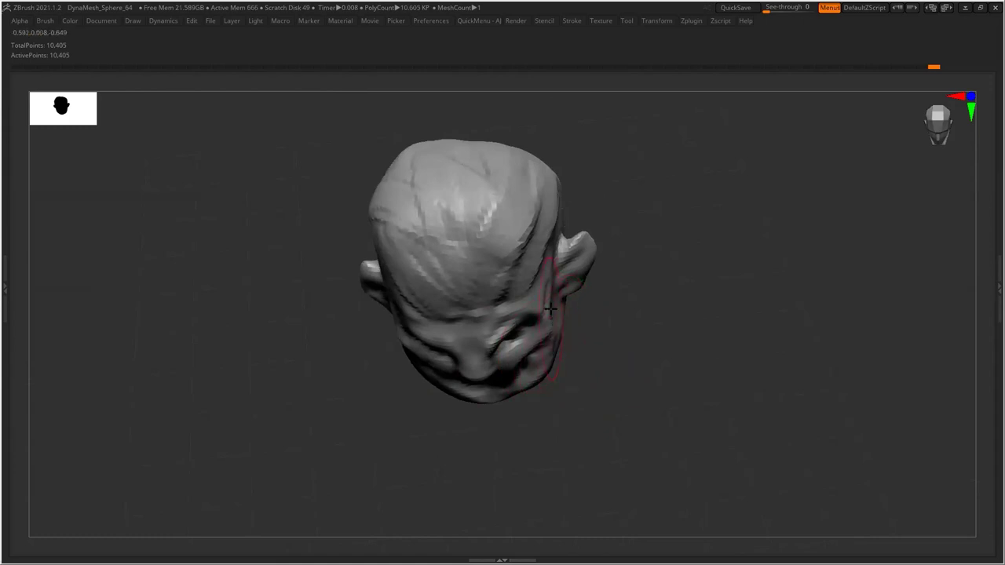
left_click_drag(547, 293, 564, 207)
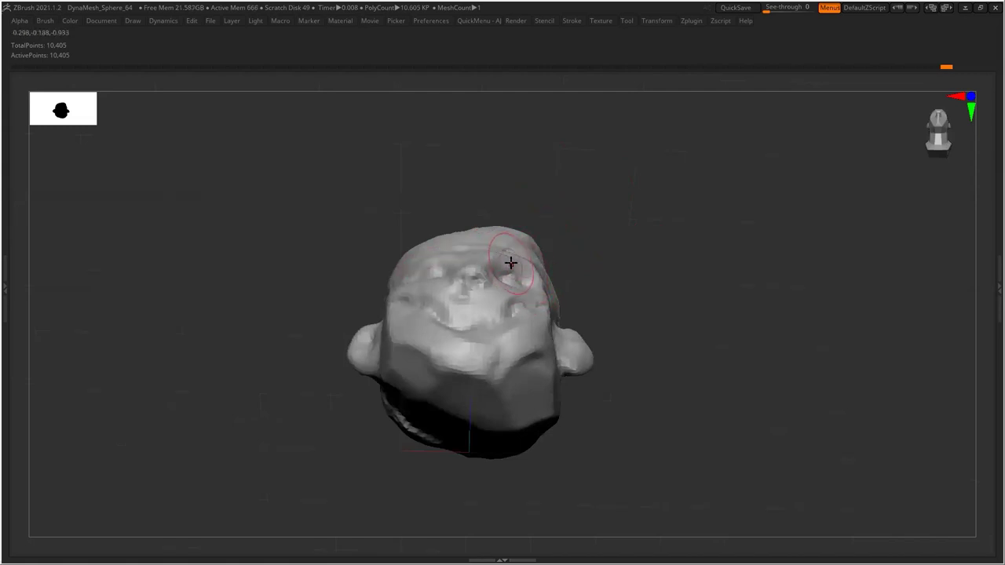
left_click_drag(640, 268, 638, 424)
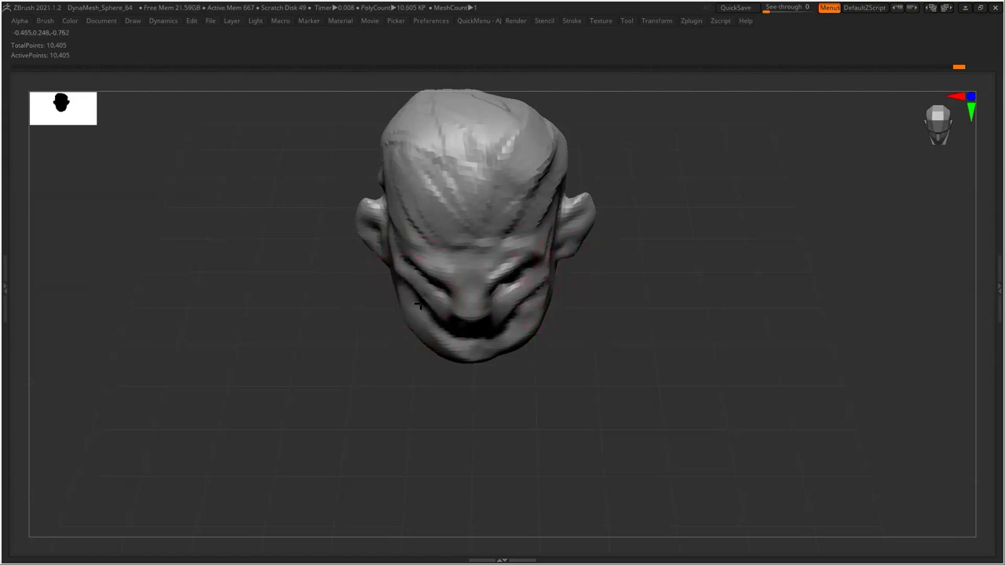
left_click_drag(406, 324, 408, 306)
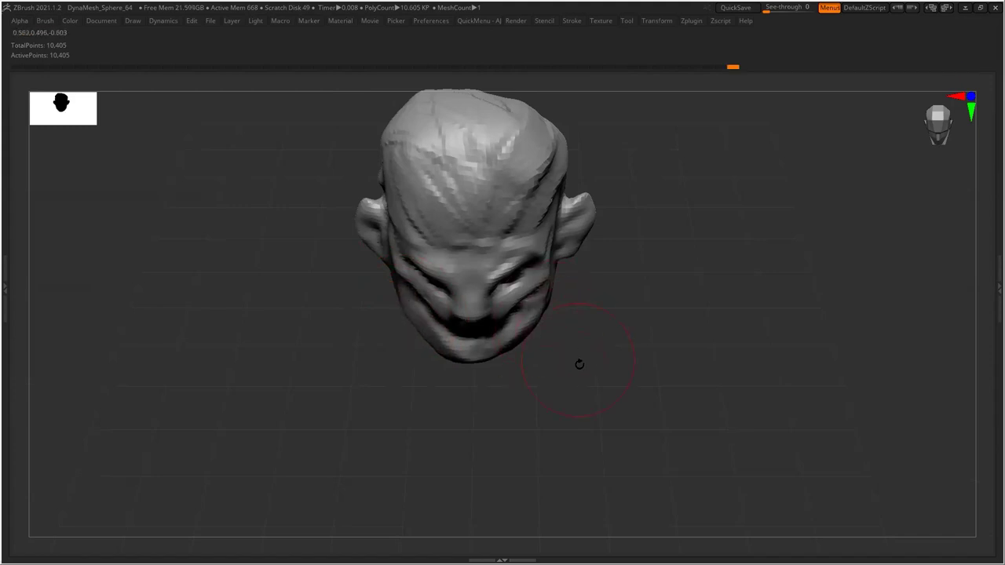
Reshape the area around the eye and inspect the head from several angles
left_click_drag(579, 364, 606, 381)
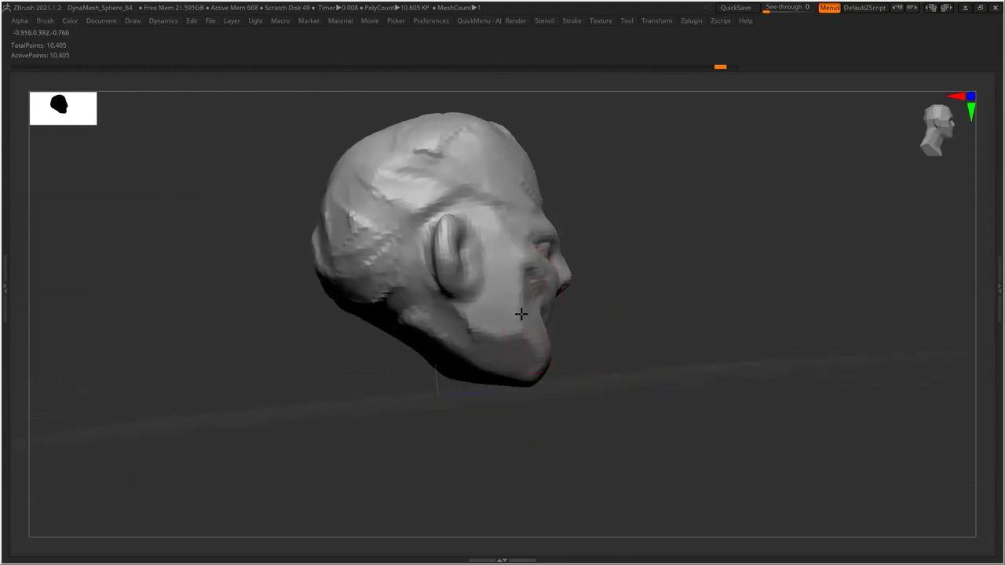
mouse_move(577, 334)
left_mouse_down()
mouse_move(601, 332)
mouse_move(613, 345)
mouse_move(597, 330)
left_mouse_up()
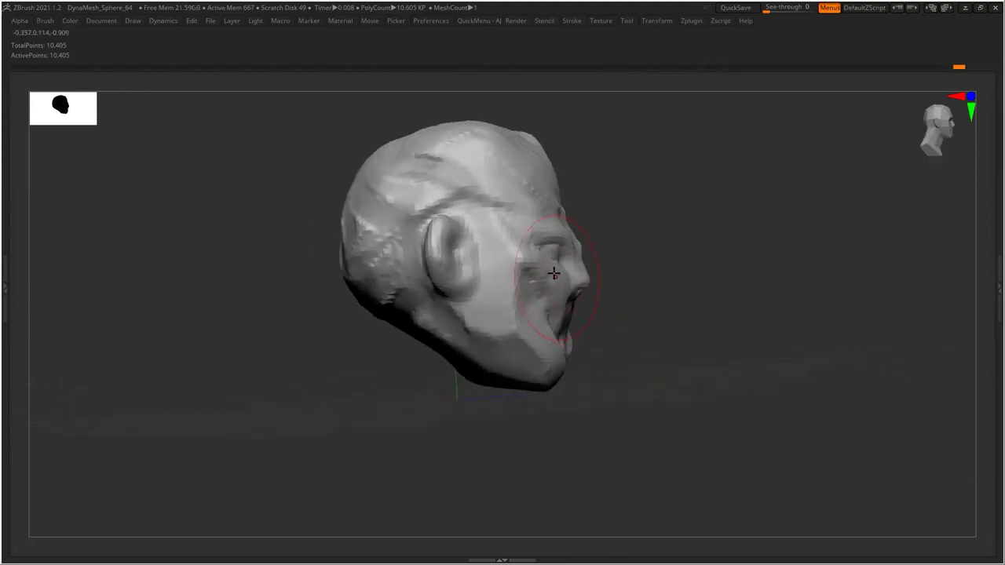
left_click_drag(545, 252, 547, 252)
mouse_move(649, 275)
left_mouse_down()
mouse_move(589, 224)
mouse_move(538, 233)
left_mouse_up()
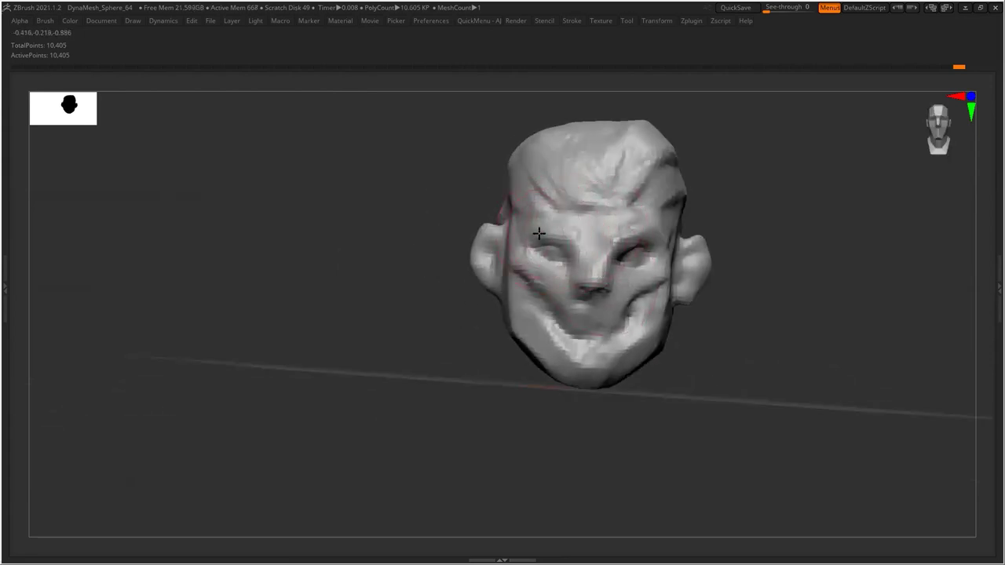
left_click_drag(452, 319, 478, 337)
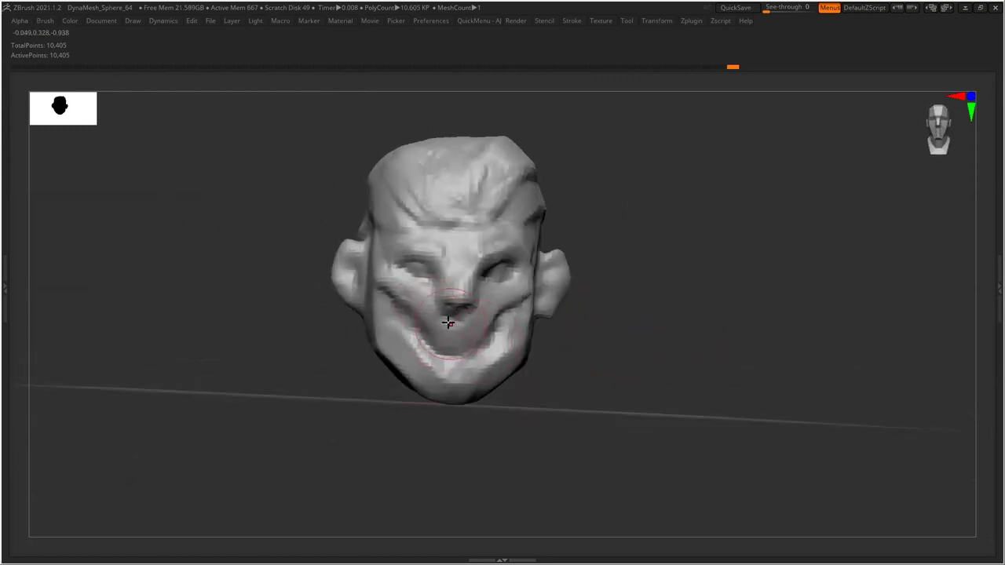
left_click_drag(605, 286, 452, 254)
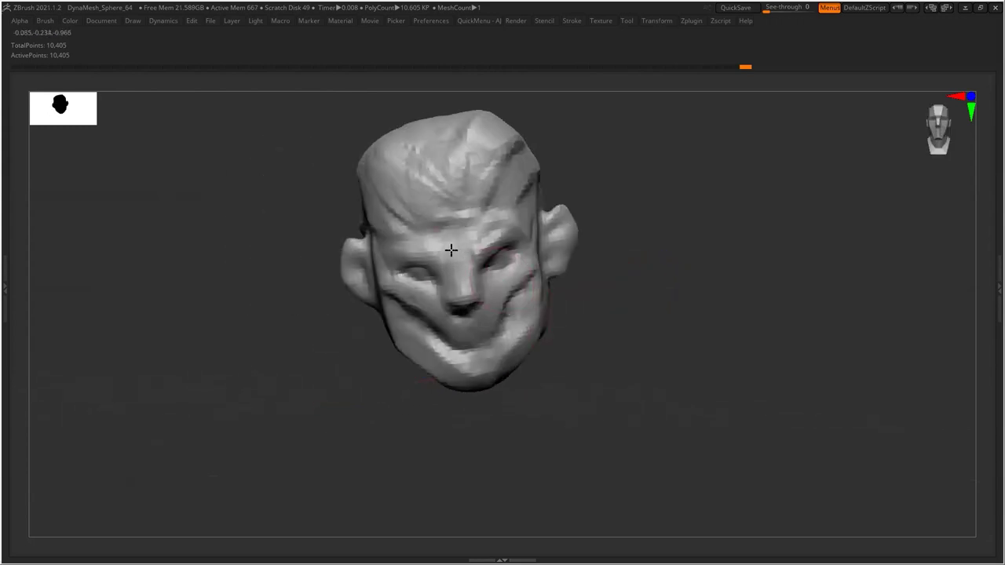
left_click_drag(597, 245, 678, 294)
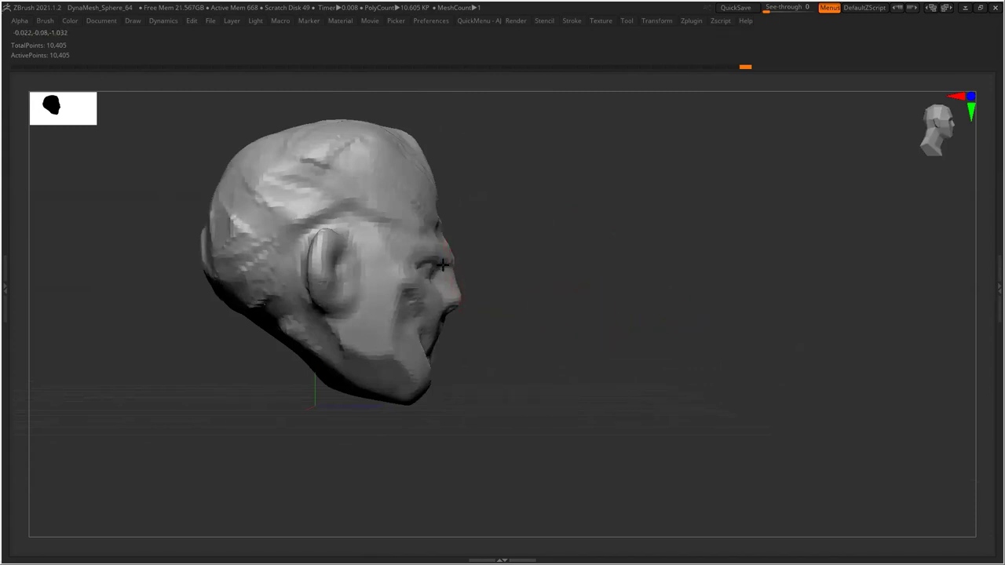
mouse_move(513, 258)
left_mouse_down()
mouse_move(522, 272)
mouse_move(524, 262)
left_mouse_up()
mouse_move(446, 268)
left_mouse_down()
mouse_move(487, 271)
mouse_move(426, 270)
mouse_move(399, 292)
left_mouse_up()
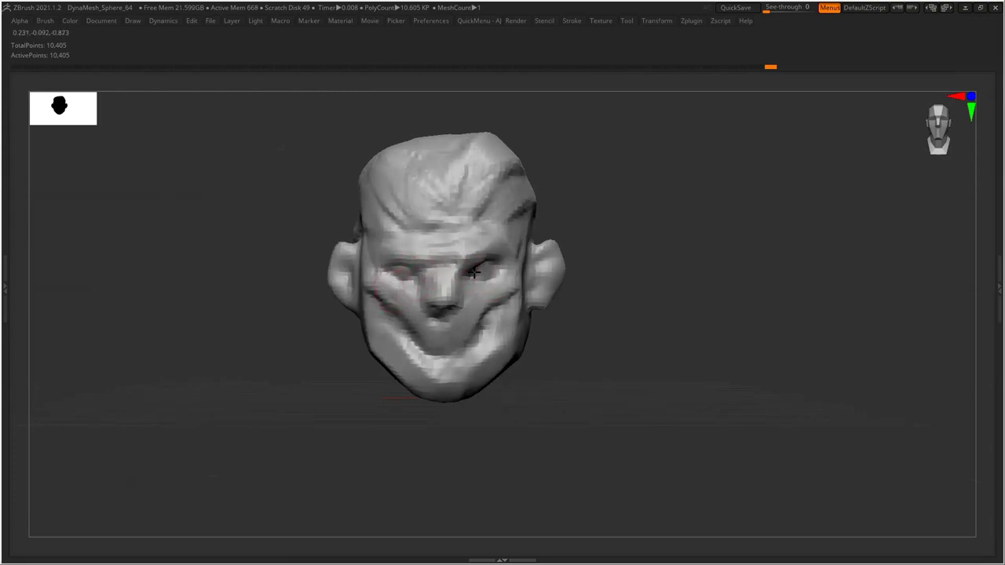
Sculpt along the right cheek
mouse_move(630, 292)
left_mouse_down()
mouse_move(575, 293)
mouse_move(648, 302)
mouse_move(616, 321)
mouse_move(590, 314)
mouse_move(515, 331)
mouse_move(527, 339)
mouse_move(536, 325)
mouse_move(535, 341)
mouse_move(557, 330)
mouse_move(512, 349)
left_mouse_up()
left_click_drag(632, 351, 575, 368)
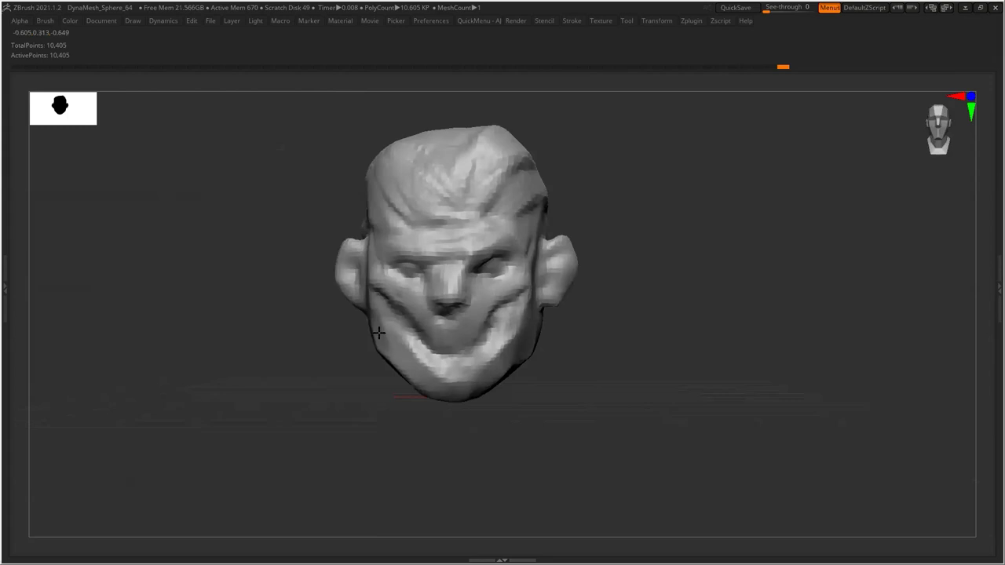
left_click_drag(377, 390, 369, 330)
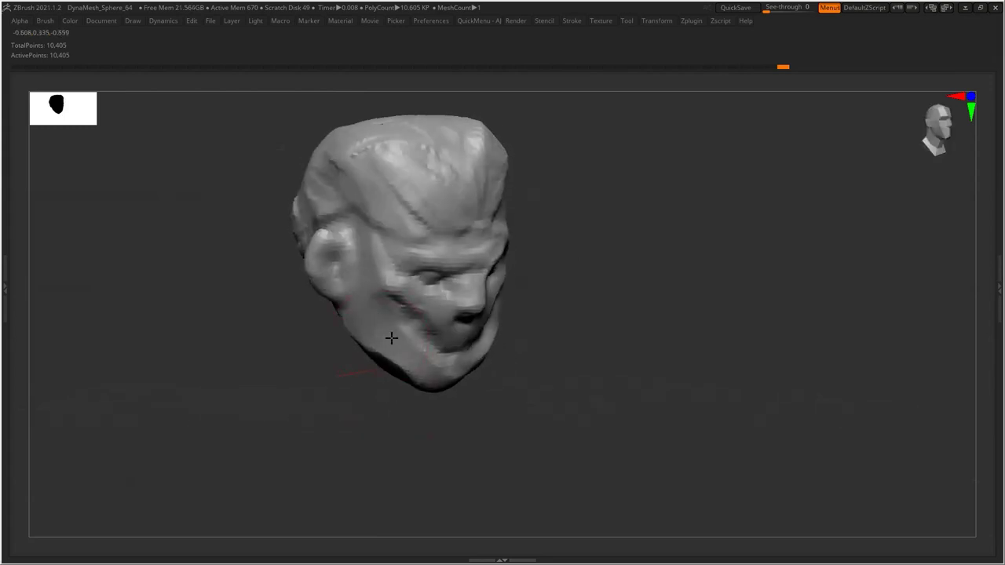
left_click_drag(417, 368, 422, 332)
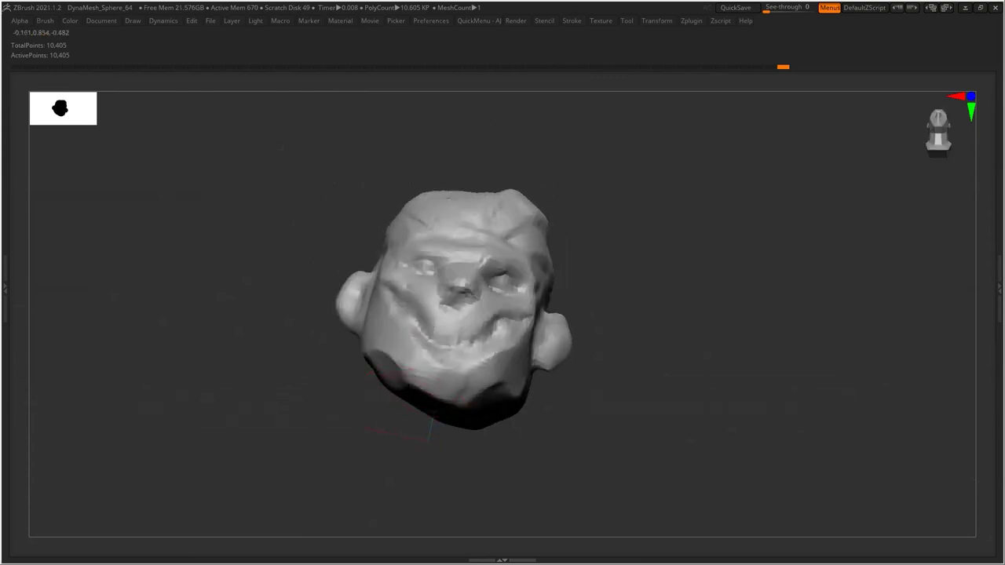
left_click_drag(552, 421, 560, 446)
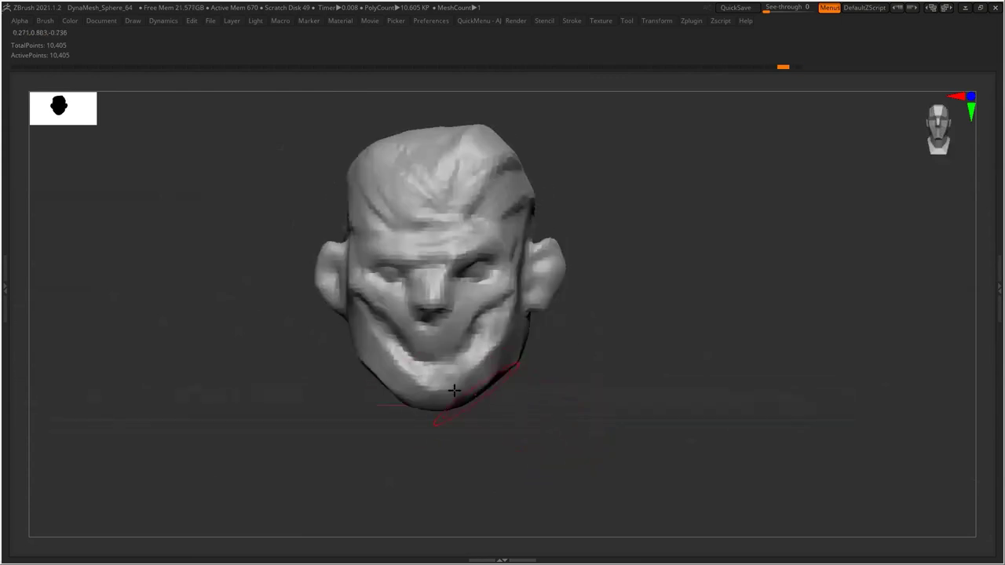
mouse_move(347, 279)
left_mouse_down()
mouse_move(337, 359)
mouse_move(359, 314)
mouse_move(351, 324)
mouse_move(529, 376)
left_mouse_up()
mouse_move(518, 338)
left_mouse_down()
mouse_move(567, 348)
mouse_move(631, 314)
mouse_move(634, 256)
mouse_move(599, 262)
mouse_move(583, 230)
mouse_move(601, 307)
mouse_move(590, 379)
mouse_move(558, 337)
mouse_move(639, 364)
left_mouse_up()
Smooth the forehead wrinkles and recarve them as creases toward the right temple
mouse_move(393, 240)
left_mouse_down()
mouse_move(377, 202)
mouse_move(395, 171)
mouse_move(374, 180)
mouse_move(382, 214)
mouse_move(368, 234)
mouse_move(496, 217)
mouse_move(589, 267)
mouse_move(352, 247)
mouse_move(370, 262)
mouse_move(352, 242)
mouse_move(384, 271)
mouse_move(364, 249)
mouse_move(379, 277)
mouse_move(348, 249)
mouse_move(399, 283)
left_mouse_up()
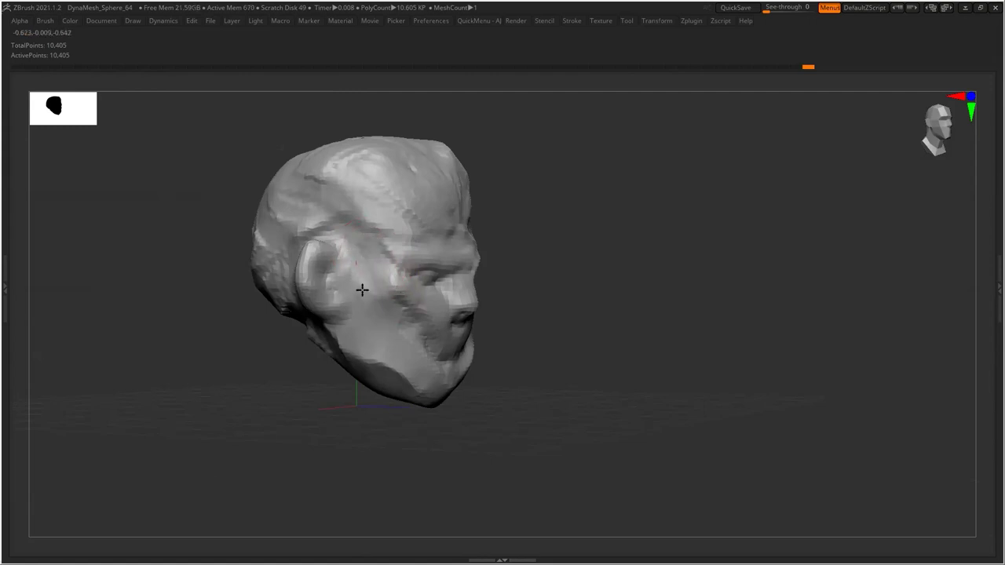
left_click_drag(628, 317, 589, 282)
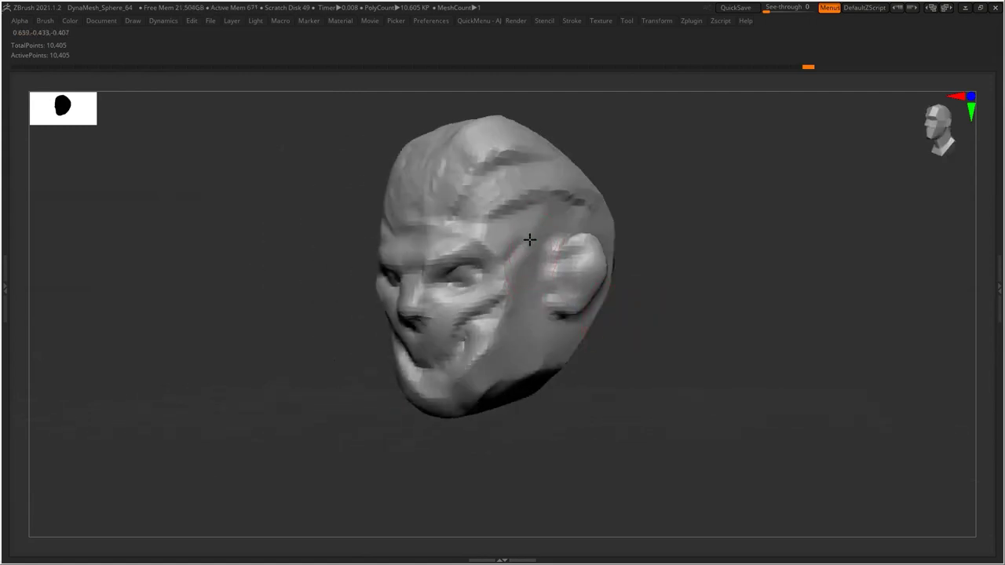
left_click_drag(537, 222, 484, 231)
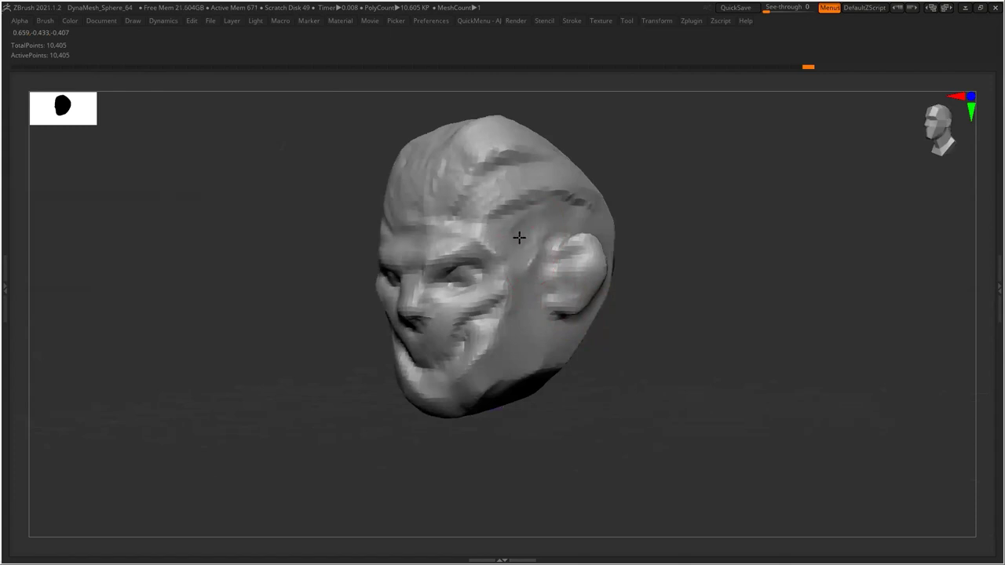
left_click_drag(620, 232, 638, 252)
mouse_move(505, 221)
left_mouse_down()
mouse_move(536, 209)
mouse_move(565, 220)
mouse_move(518, 200)
mouse_move(542, 163)
left_mouse_up()
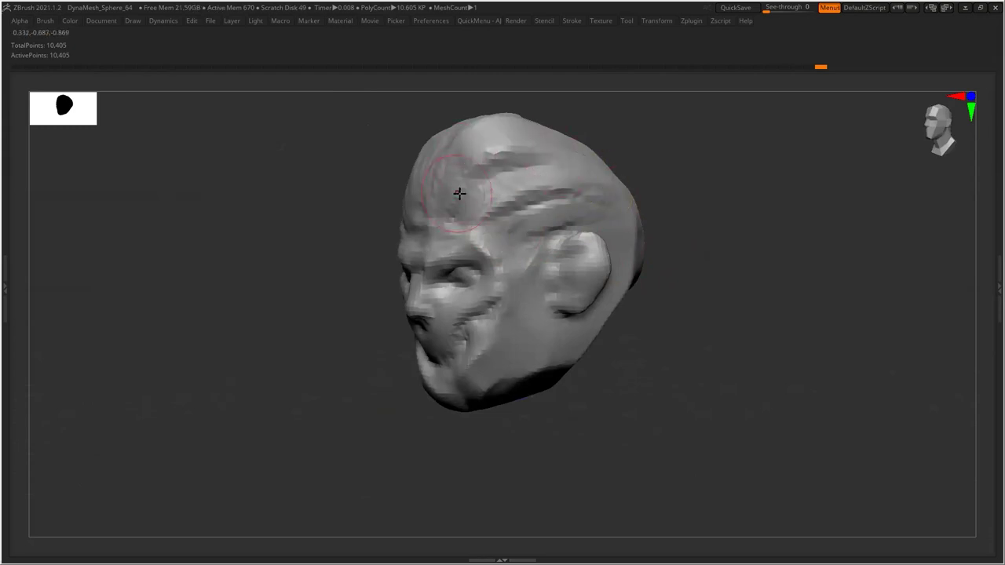
left_click_drag(662, 233, 719, 239)
mouse_move(465, 210)
left_mouse_down()
mouse_move(409, 203)
mouse_move(436, 192)
mouse_move(421, 141)
mouse_move(459, 183)
mouse_move(497, 149)
mouse_move(414, 190)
mouse_move(413, 204)
mouse_move(368, 136)
mouse_move(391, 158)
mouse_move(396, 211)
mouse_move(361, 156)
left_mouse_up()
mouse_move(446, 193)
left_mouse_down()
mouse_move(469, 148)
mouse_move(595, 160)
left_mouse_up()
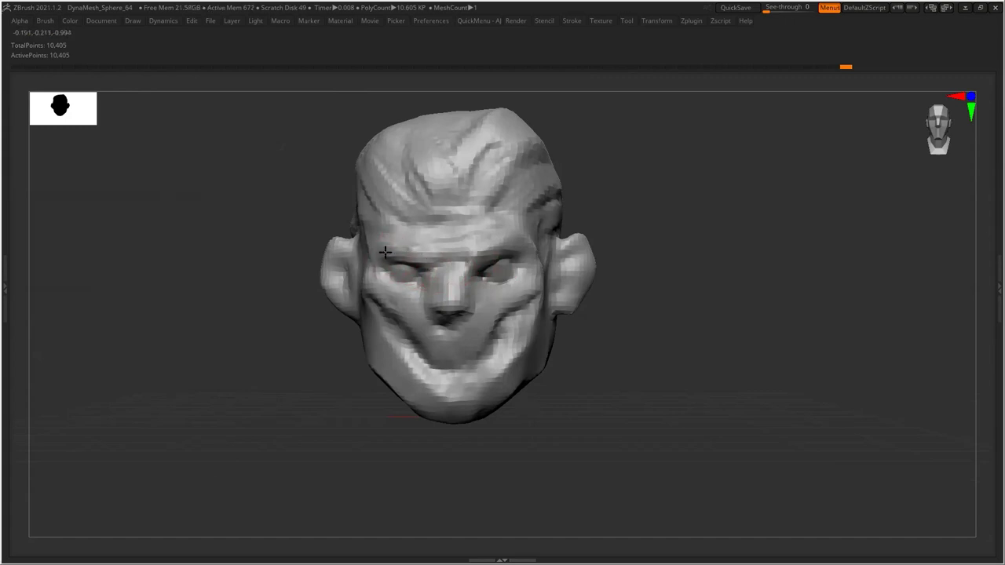
Sculpt a vertical crease into the cheek after checking both profiles
left_click_drag(647, 311, 682, 310)
mouse_move(604, 333)
left_mouse_down()
mouse_move(578, 312)
mouse_move(639, 307)
mouse_move(624, 311)
left_mouse_up()
left_click_drag(540, 326, 488, 289)
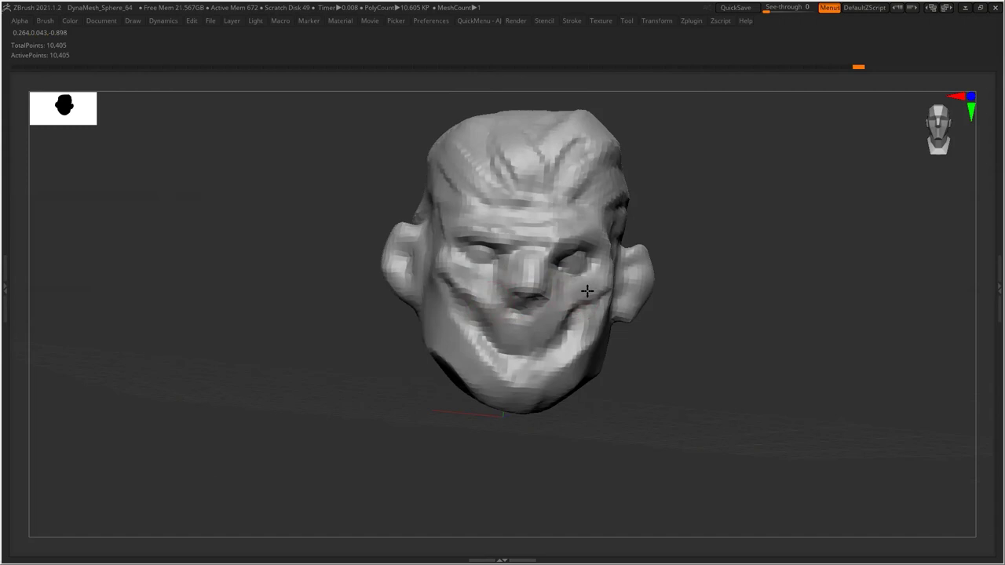
left_click_drag(728, 342, 514, 316)
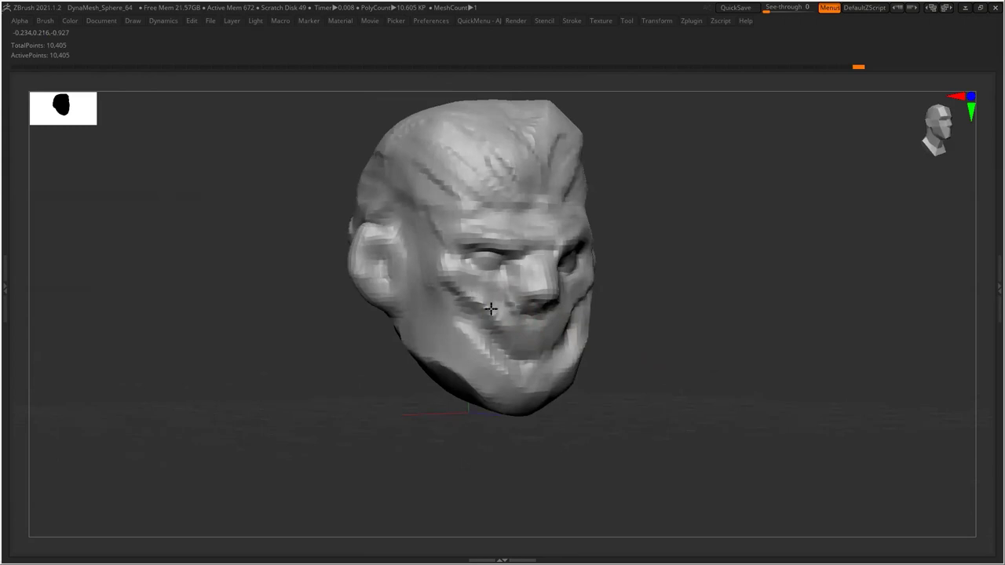
left_click_drag(659, 319, 570, 310)
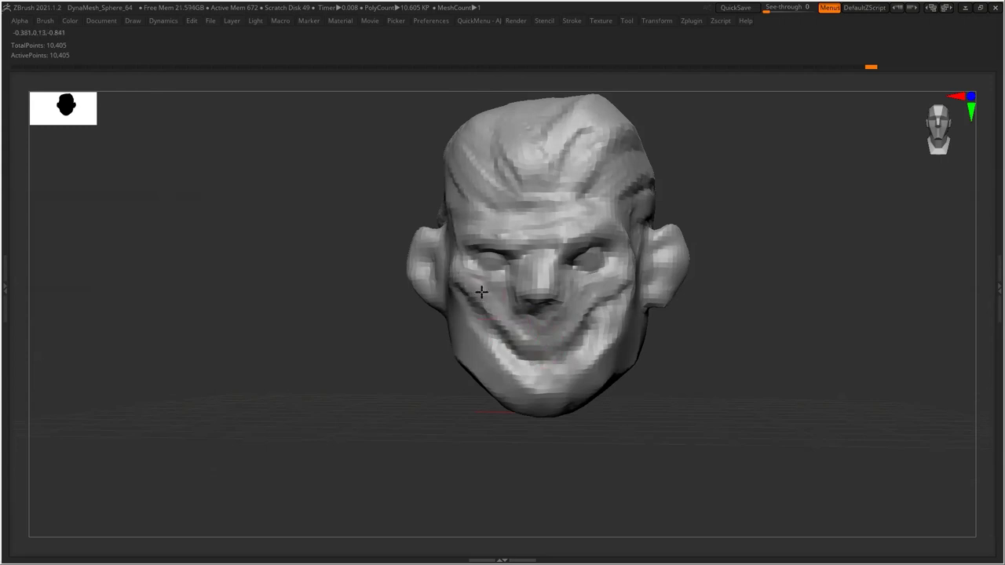
left_click_drag(697, 333, 636, 305)
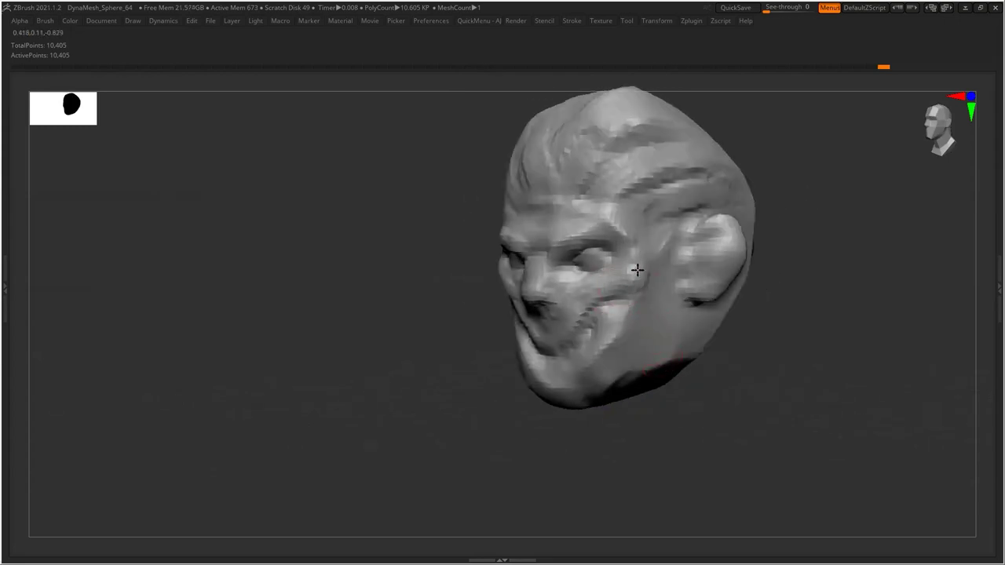
mouse_move(657, 295)
left_mouse_down()
mouse_move(682, 328)
mouse_move(644, 351)
mouse_move(676, 334)
mouse_move(673, 351)
mouse_move(655, 308)
mouse_move(630, 312)
mouse_move(664, 302)
mouse_move(681, 311)
mouse_move(620, 377)
mouse_move(602, 377)
mouse_move(621, 341)
mouse_move(637, 356)
mouse_move(670, 314)
mouse_move(660, 310)
mouse_move(665, 335)
left_mouse_up()
Reshape the left cheek and add faint surface marks near the ear
left_click_drag(659, 424, 647, 426)
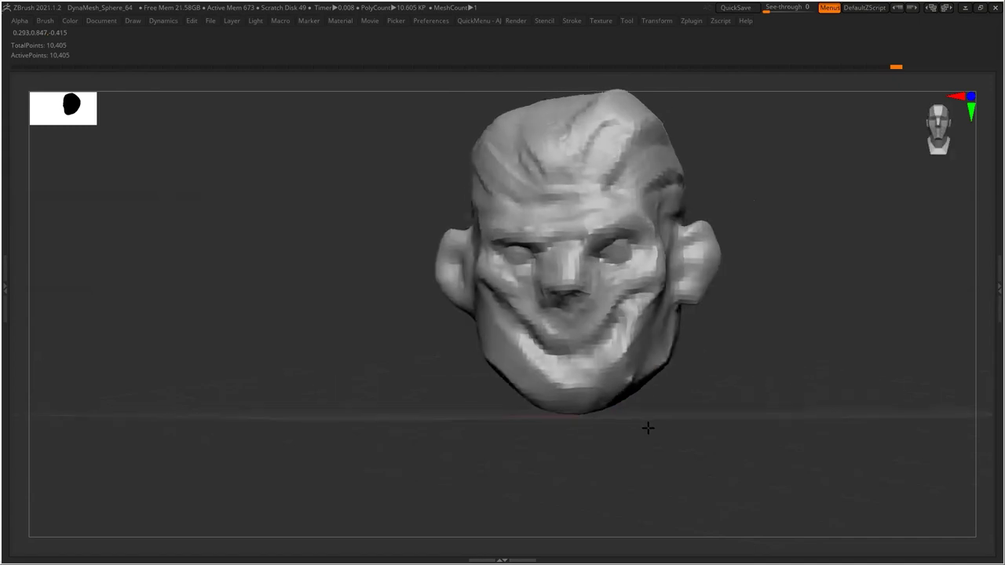
mouse_move(579, 358)
left_mouse_down()
mouse_move(515, 327)
mouse_move(509, 365)
mouse_move(493, 332)
mouse_move(495, 350)
mouse_move(522, 366)
mouse_move(488, 342)
mouse_move(493, 301)
left_mouse_up()
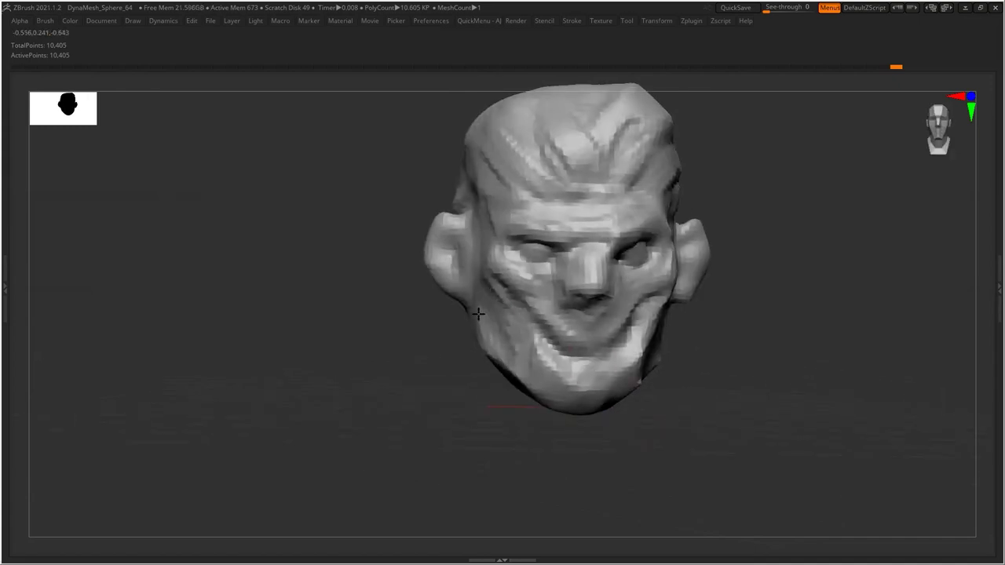
left_click_drag(501, 404, 464, 333)
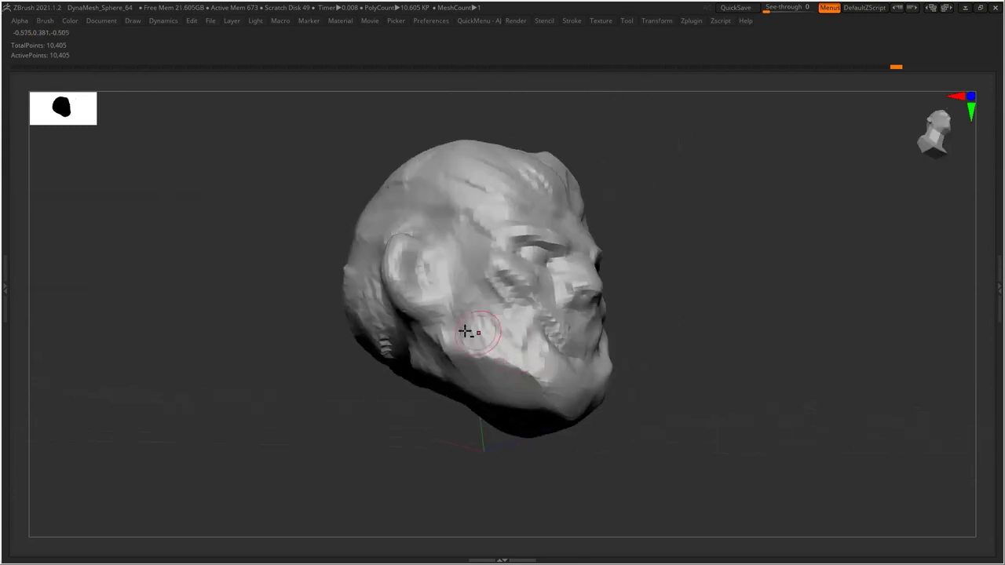
left_click_drag(428, 326, 431, 334)
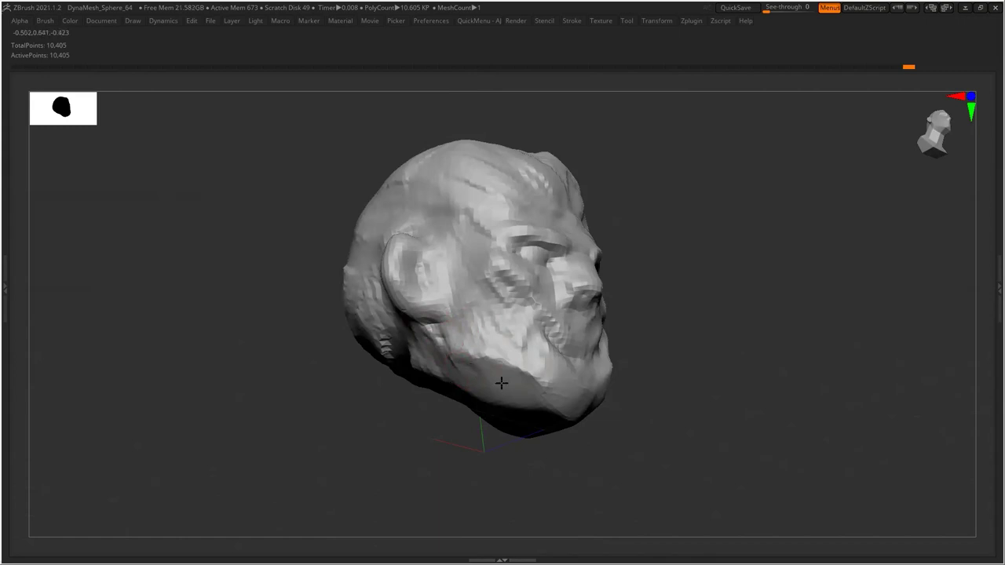
mouse_move(610, 417)
left_mouse_down()
mouse_move(666, 448)
mouse_move(729, 374)
mouse_move(646, 373)
mouse_move(597, 300)
mouse_move(564, 339)
left_mouse_up()
mouse_move(488, 426)
left_mouse_down()
mouse_move(505, 446)
mouse_move(510, 348)
mouse_move(691, 386)
mouse_move(680, 374)
left_mouse_up()
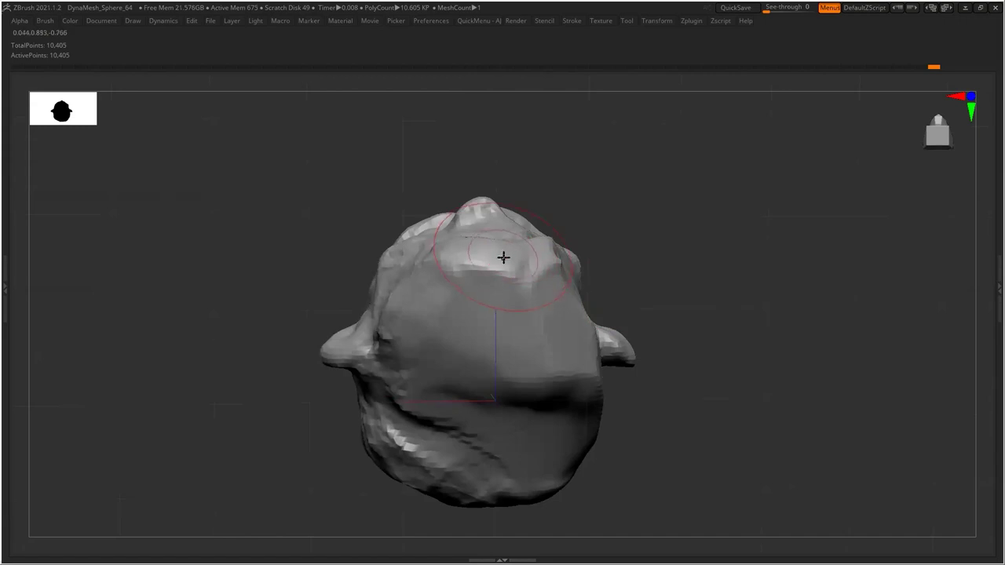
Smooth the top of the head and the cheek surface
left_click_drag(504, 258, 503, 234)
mouse_move(570, 242)
left_mouse_down()
mouse_move(568, 196)
mouse_move(561, 225)
left_mouse_up()
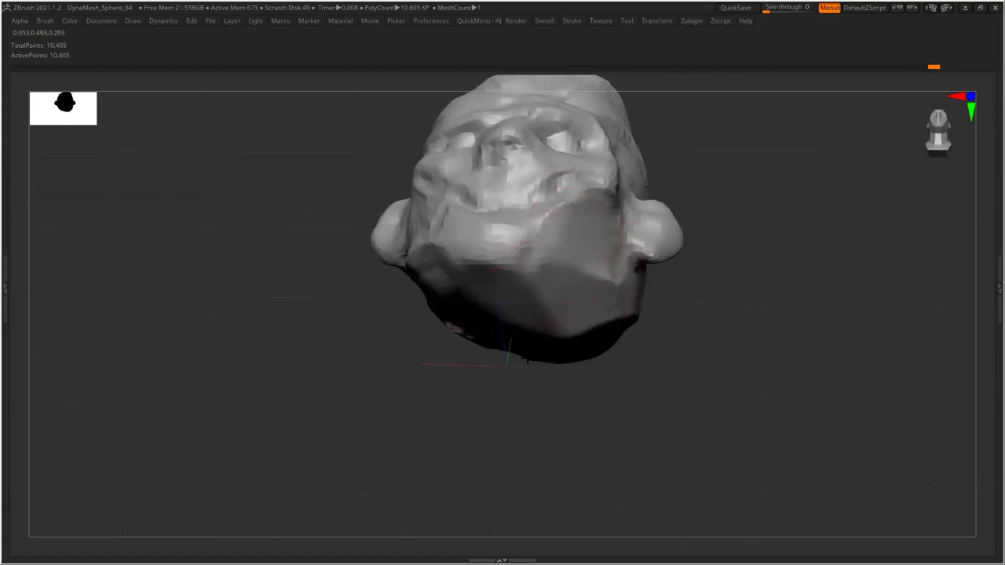
left_click_drag(534, 400, 545, 437)
left_click_drag(470, 231, 443, 231)
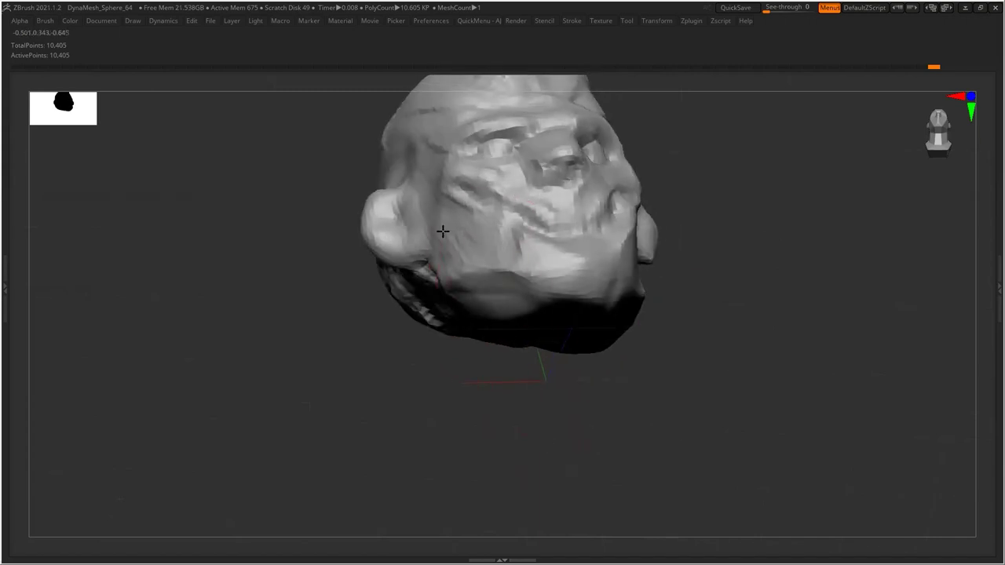
left_click_drag(673, 307, 709, 364)
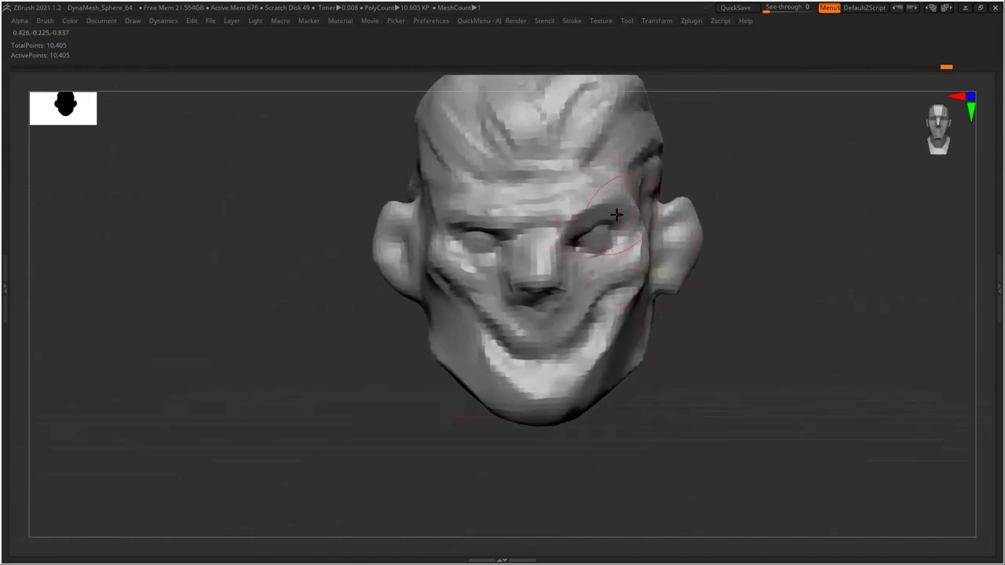
Reshape the left brow, left eye socket and area under the right eye
mouse_move(480, 220)
left_mouse_down()
mouse_move(497, 225)
mouse_move(482, 224)
left_mouse_up()
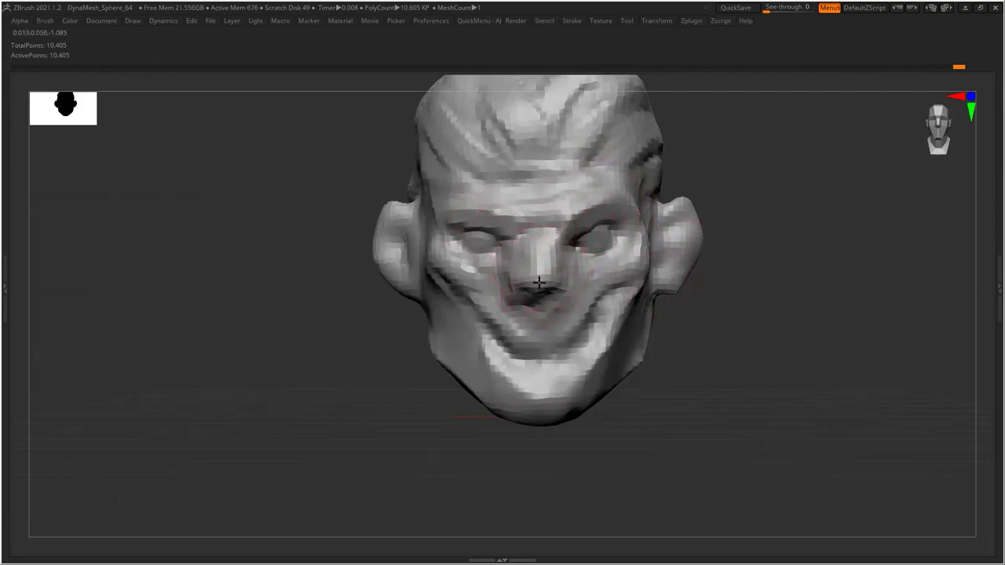
left_click_drag(601, 233, 627, 258)
left_click_drag(495, 256, 473, 260)
Undo the last stroke and set ZBrush See-through to 40
key("ctrl+z")
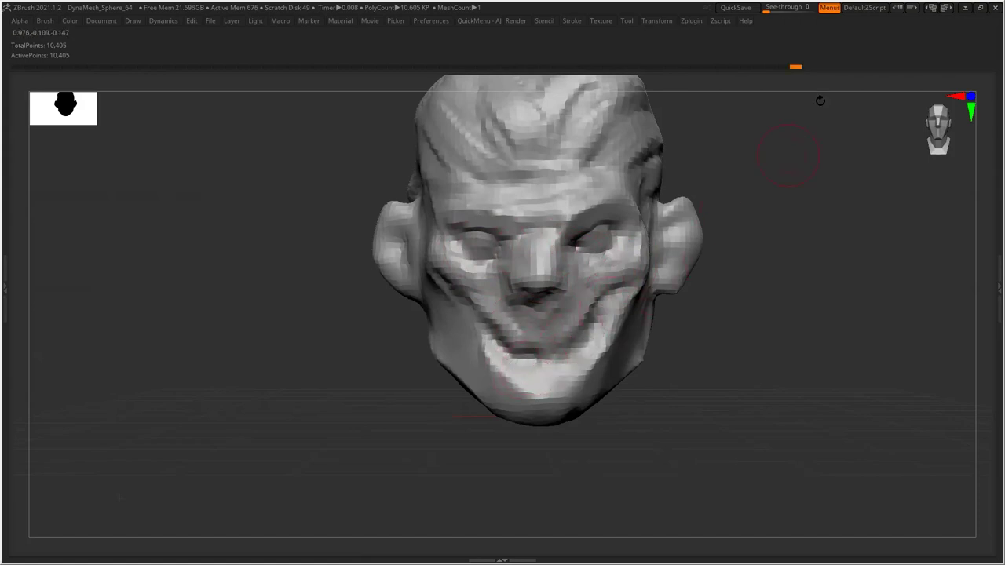
left_click_drag(766, 8, 786, 8)
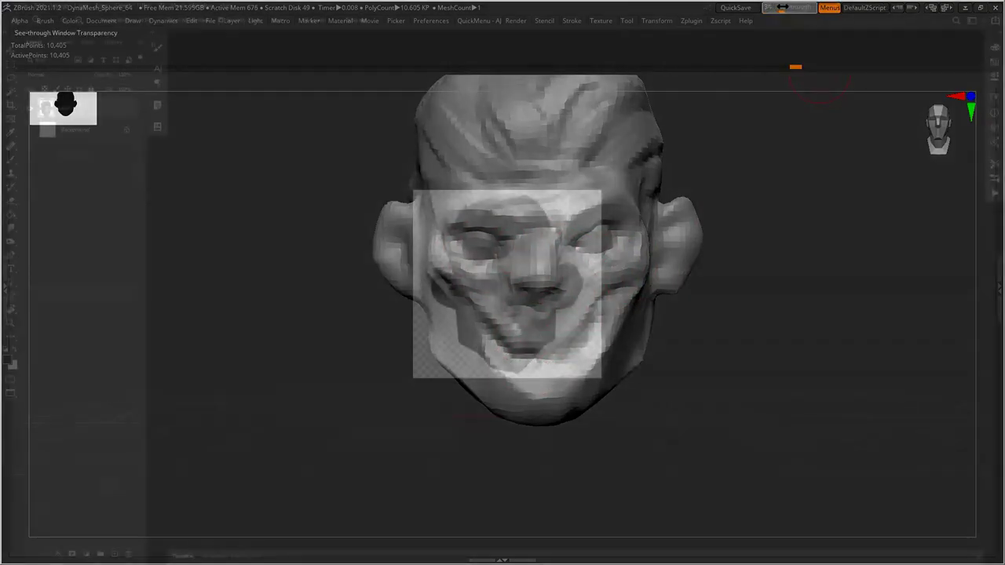
left_click_drag(719, 245, 595, 259)
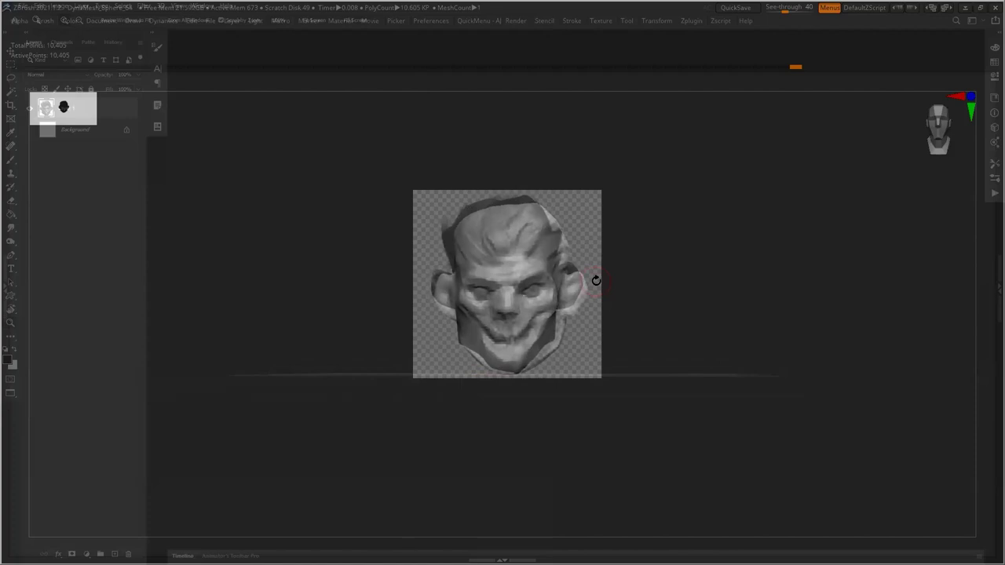
Zoom in on the painted head in Photoshop behind the sculpt
left_click_drag(596, 280, 697, 361)
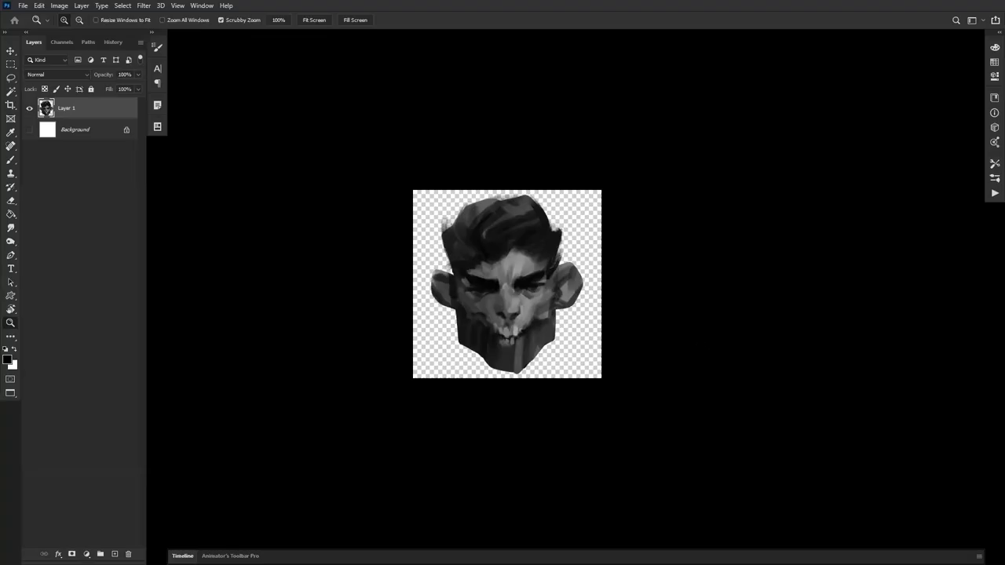
left_click(544, 293)
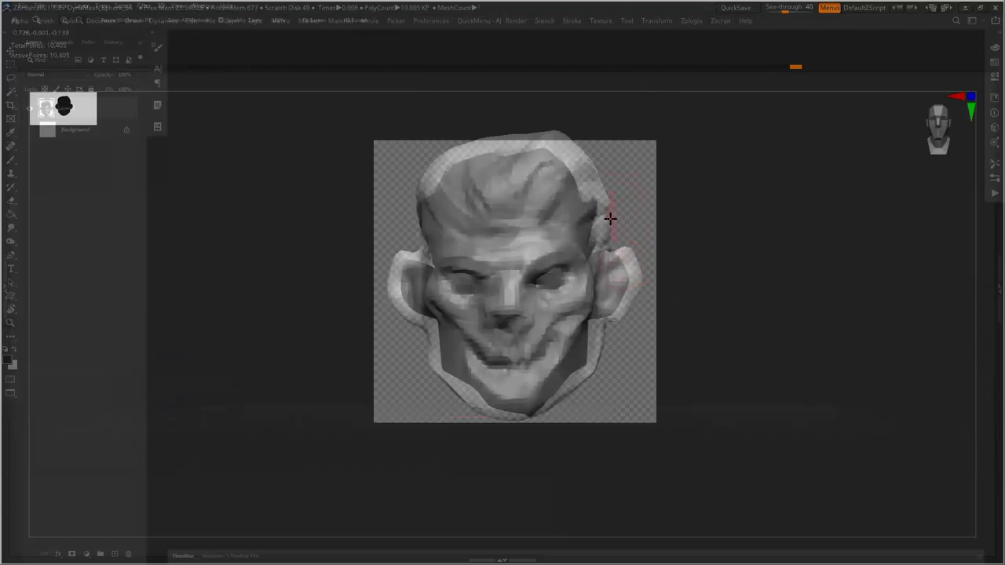
mouse_move(705, 264)
left_mouse_down()
mouse_move(690, 269)
mouse_move(704, 283)
mouse_move(687, 277)
mouse_move(713, 272)
left_mouse_up()
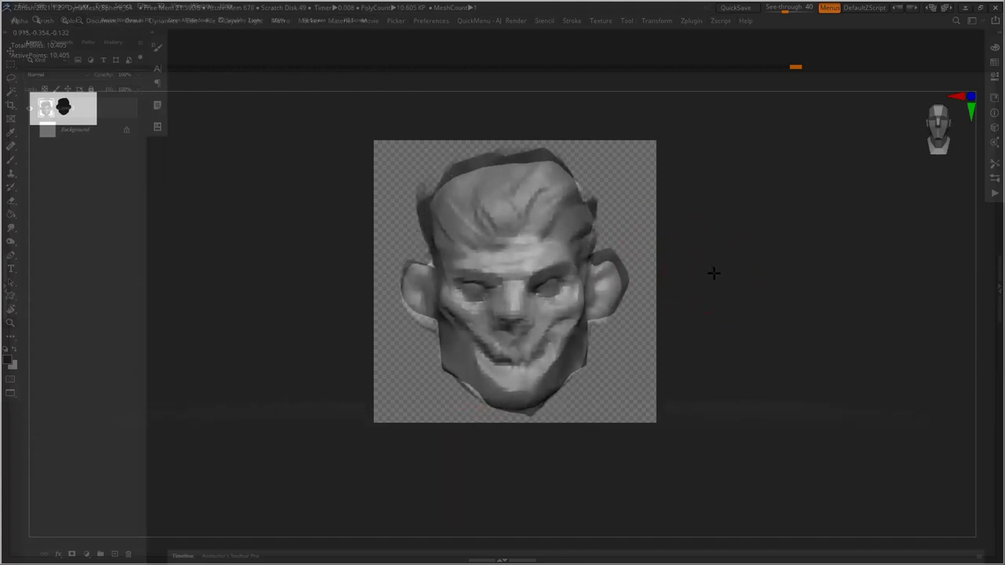
Sculpt the chin and smooth the top-left of the head to match the painting
key("space")
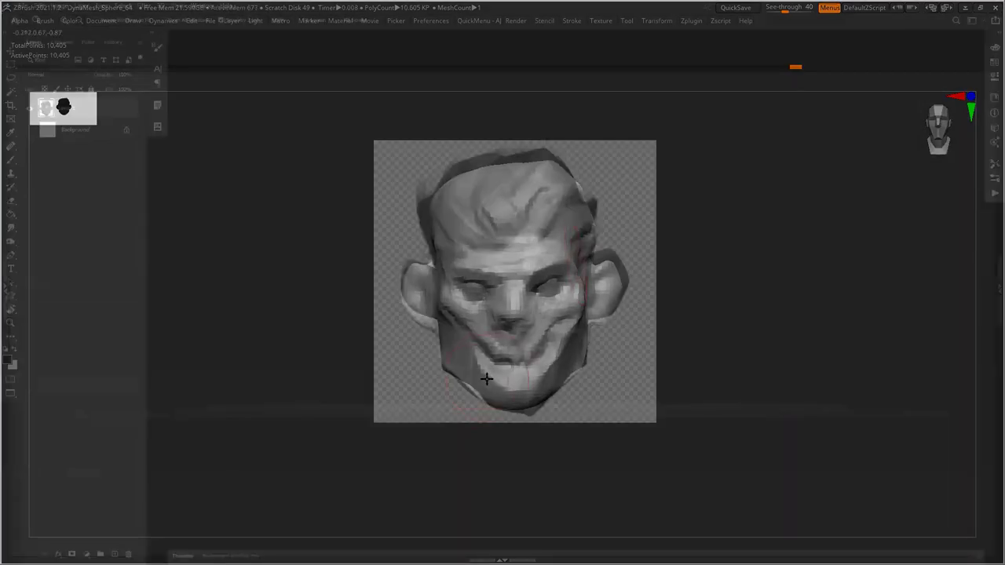
mouse_move(471, 392)
left_mouse_down()
mouse_move(464, 377)
mouse_move(489, 400)
left_mouse_up()
left_click_drag(683, 357, 688, 364)
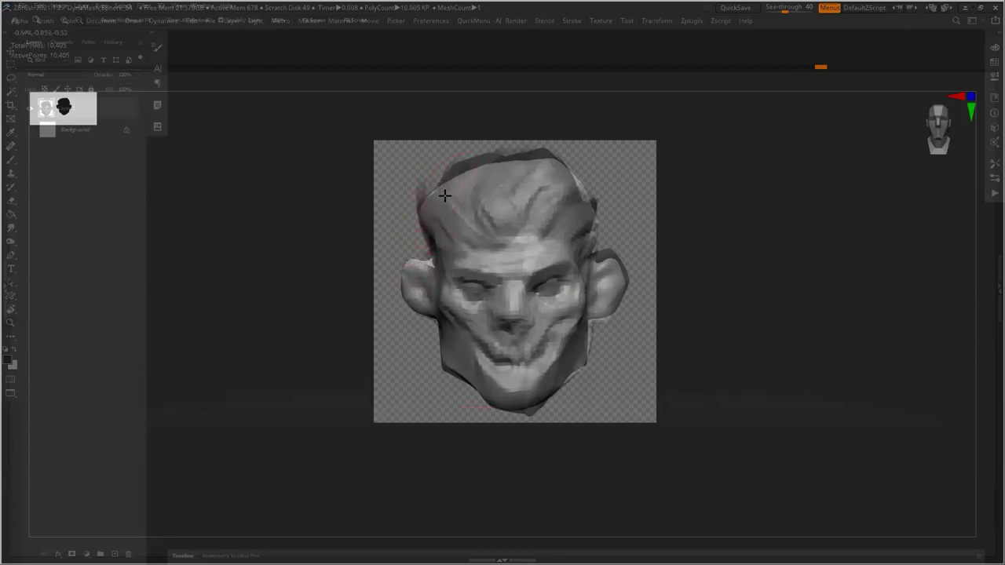
mouse_move(450, 184)
left_mouse_down()
mouse_move(475, 164)
mouse_move(453, 178)
mouse_move(537, 152)
mouse_move(558, 159)
mouse_move(592, 208)
mouse_move(584, 186)
mouse_move(577, 194)
mouse_move(590, 212)
mouse_move(583, 191)
mouse_move(579, 212)
mouse_move(595, 194)
mouse_move(584, 197)
mouse_move(635, 211)
left_mouse_up()
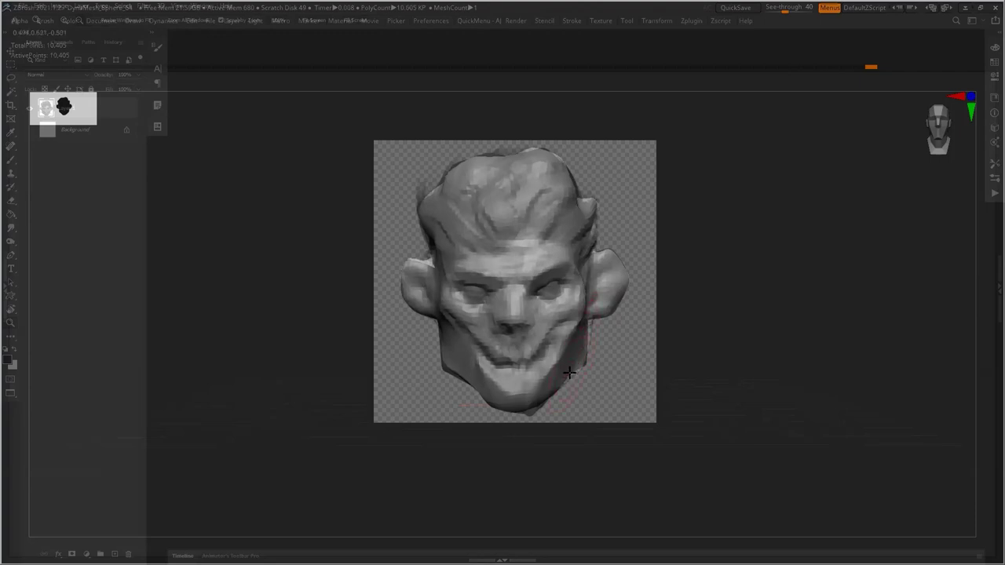
left_click_drag(557, 378, 532, 404)
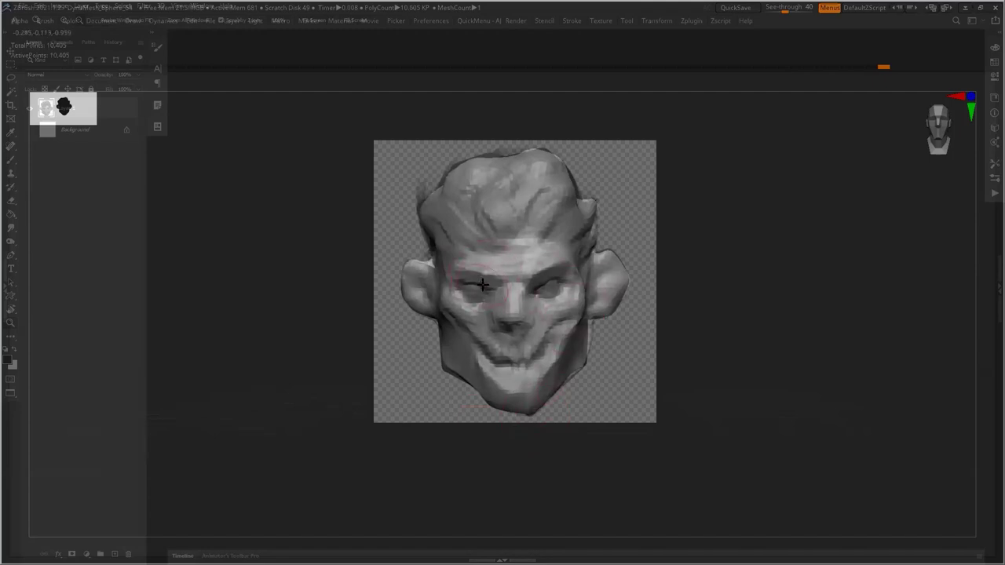
Sculpt the nose bridge, raise See-through to 72, then shape the left brow and right temple
mouse_move(507, 301)
left_mouse_down()
mouse_move(505, 323)
mouse_move(520, 322)
left_mouse_up()
mouse_move(789, 8)
left_mouse_down()
mouse_move(765, 8)
mouse_move(796, 9)
mouse_move(778, 7)
left_mouse_up()
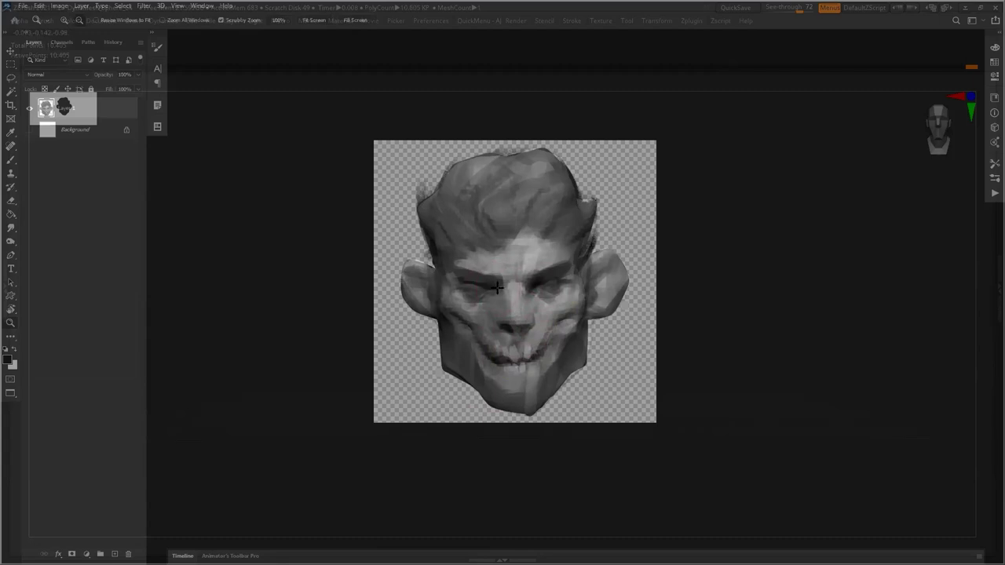
left_click_drag(466, 271, 497, 284)
left_click_drag(574, 302, 582, 255)
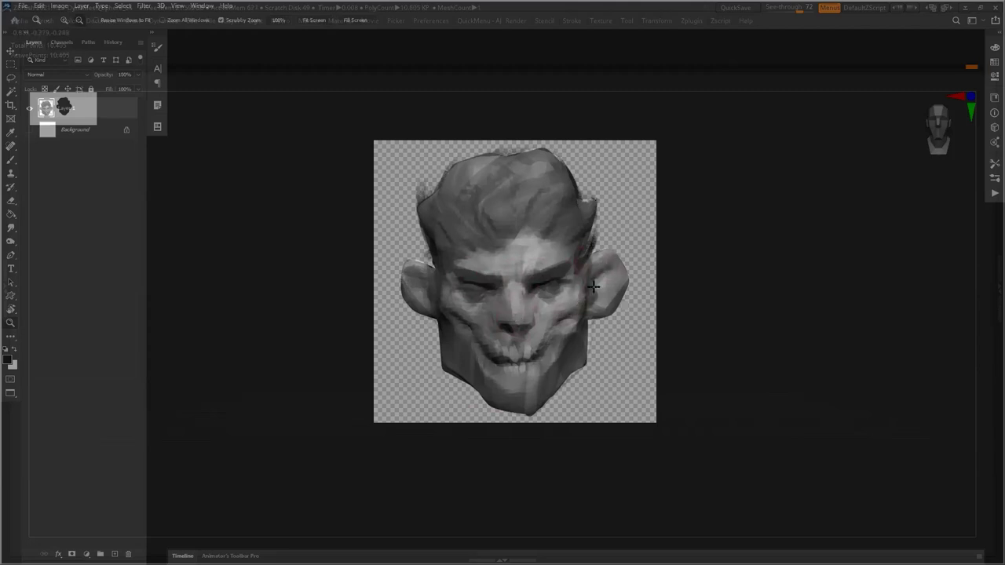
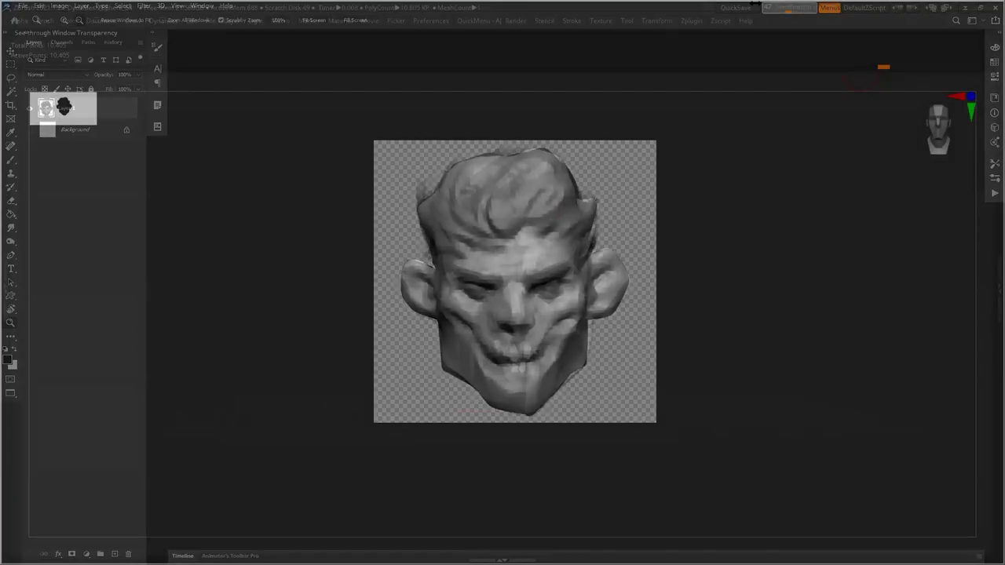
Set ZBrush's See-through slider to 0 and rotate the head to check its side profile
left_click_drag(795, 11, 763, 9)
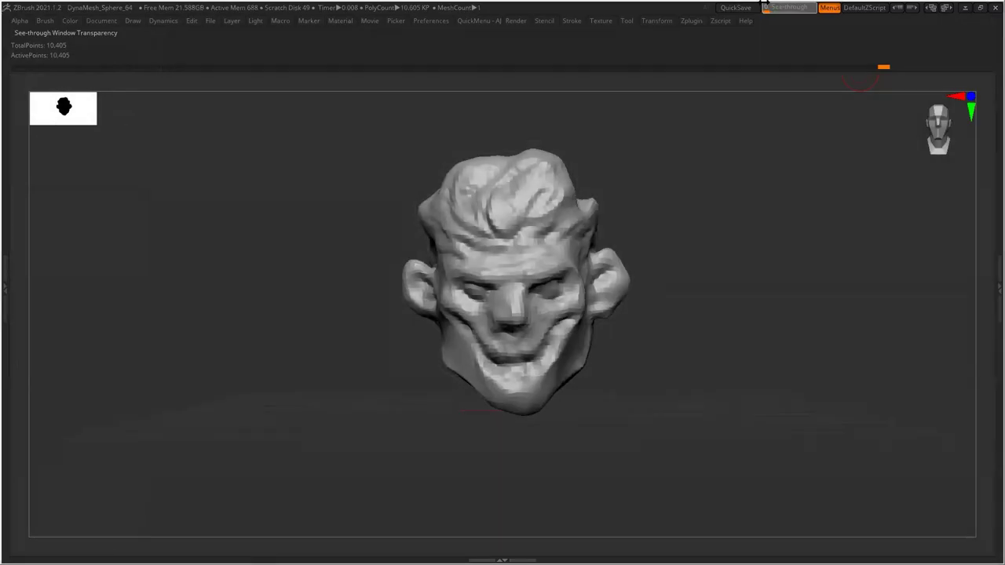
mouse_move(719, 355)
left_mouse_down()
mouse_move(628, 358)
mouse_move(745, 361)
mouse_move(726, 390)
mouse_move(670, 332)
mouse_move(643, 388)
mouse_move(709, 334)
mouse_move(632, 306)
mouse_move(657, 330)
mouse_move(539, 303)
mouse_move(536, 363)
mouse_move(550, 330)
mouse_move(530, 324)
mouse_move(605, 321)
mouse_move(581, 275)
mouse_move(636, 286)
mouse_move(661, 251)
mouse_move(733, 251)
mouse_move(625, 206)
mouse_move(605, 260)
mouse_move(637, 248)
mouse_move(588, 211)
mouse_move(698, 275)
mouse_move(791, 274)
mouse_move(747, 283)
mouse_move(738, 316)
mouse_move(735, 301)
mouse_move(615, 341)
left_mouse_up()
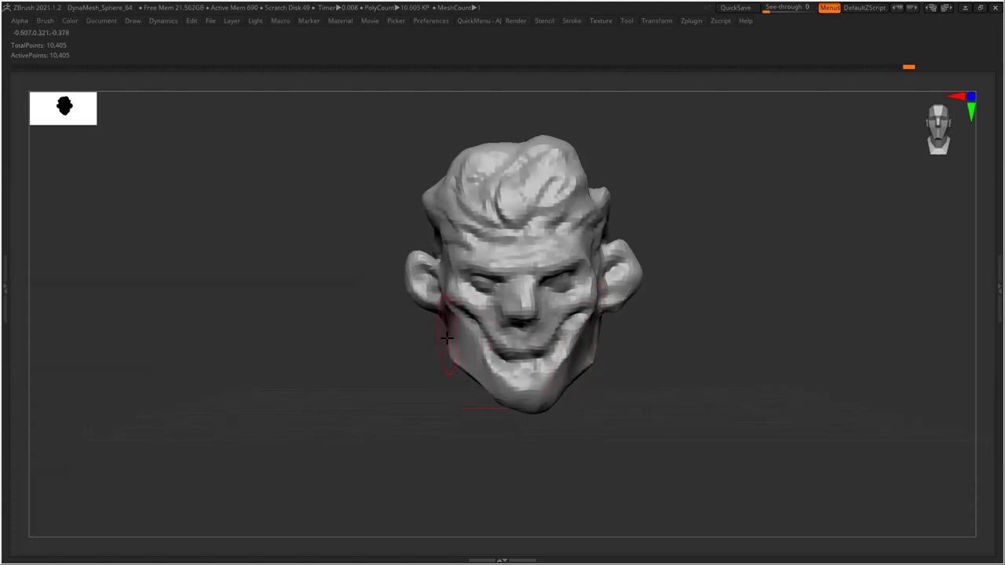
mouse_move(608, 346)
left_mouse_down()
mouse_move(651, 340)
mouse_move(620, 350)
left_mouse_up()
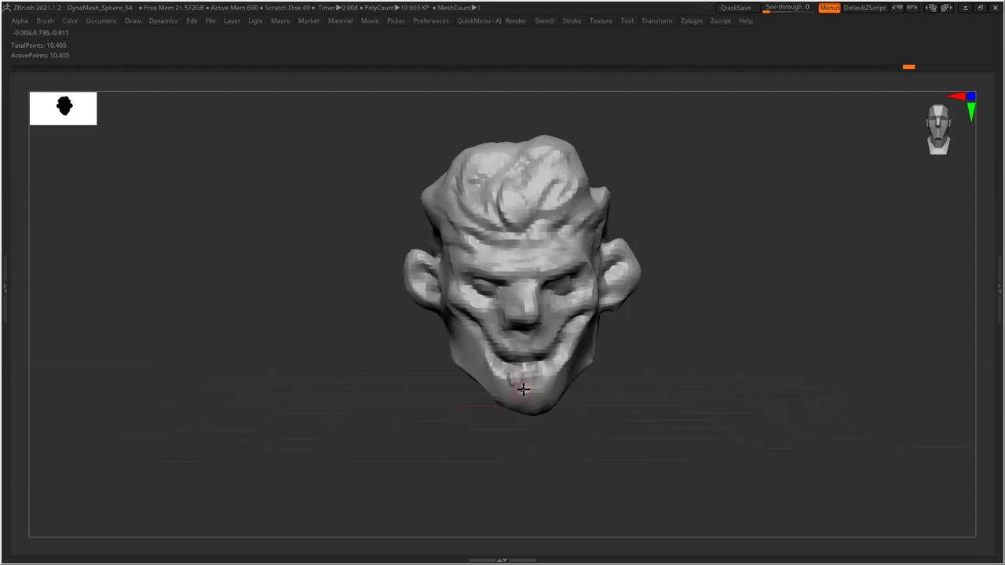
Sculpt the lip, mouth, lower lip, cheeks and eye area, then turn the head back to front view
left_click_drag(511, 372, 515, 354)
left_click_drag(659, 300, 561, 358)
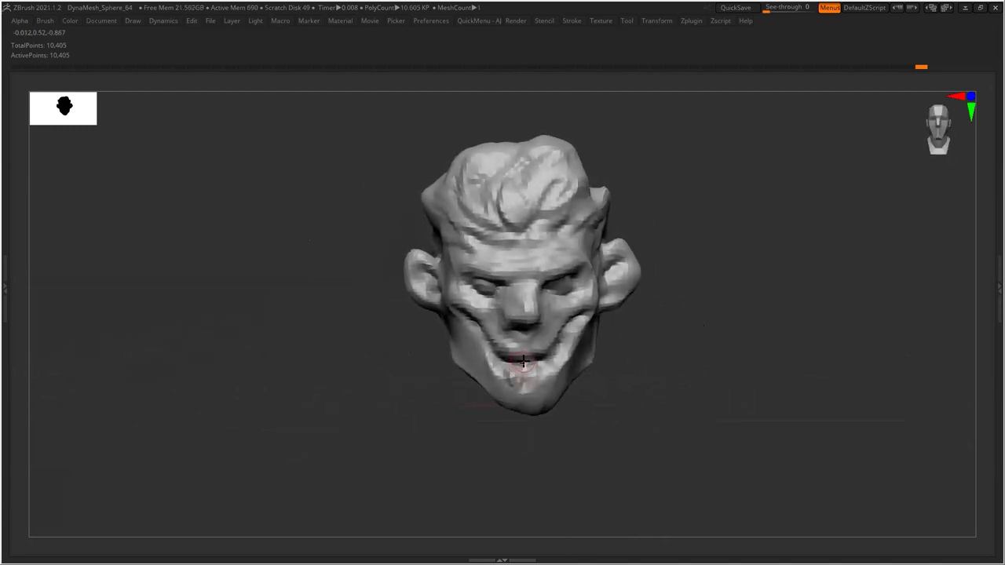
left_click_drag(534, 354, 494, 363)
left_click_drag(477, 303, 495, 283)
mouse_move(581, 283)
left_mouse_down()
mouse_move(561, 267)
mouse_move(559, 279)
left_mouse_up()
mouse_move(682, 345)
left_mouse_down()
mouse_move(671, 343)
mouse_move(680, 377)
mouse_move(678, 359)
left_mouse_up()
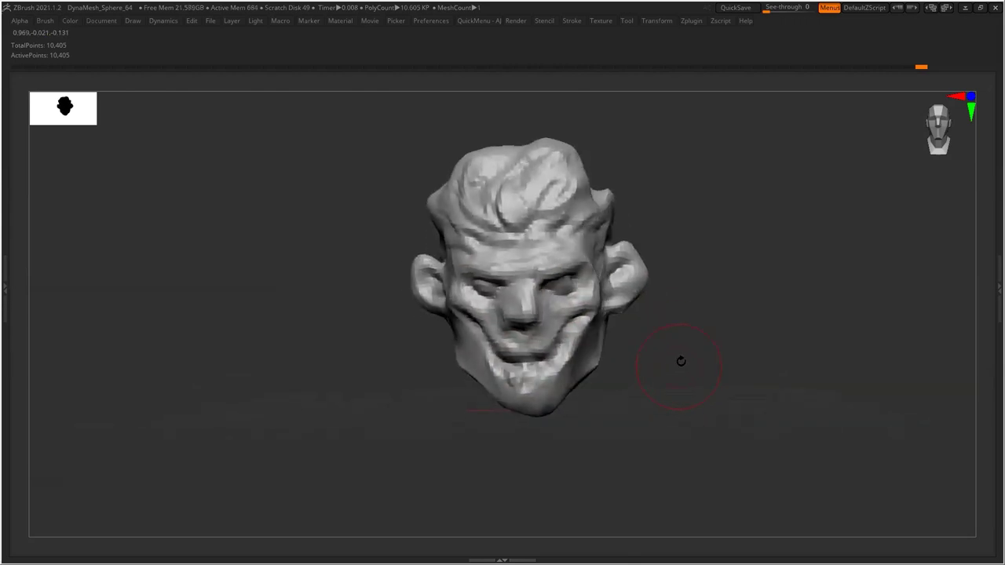
left_click(694, 21)
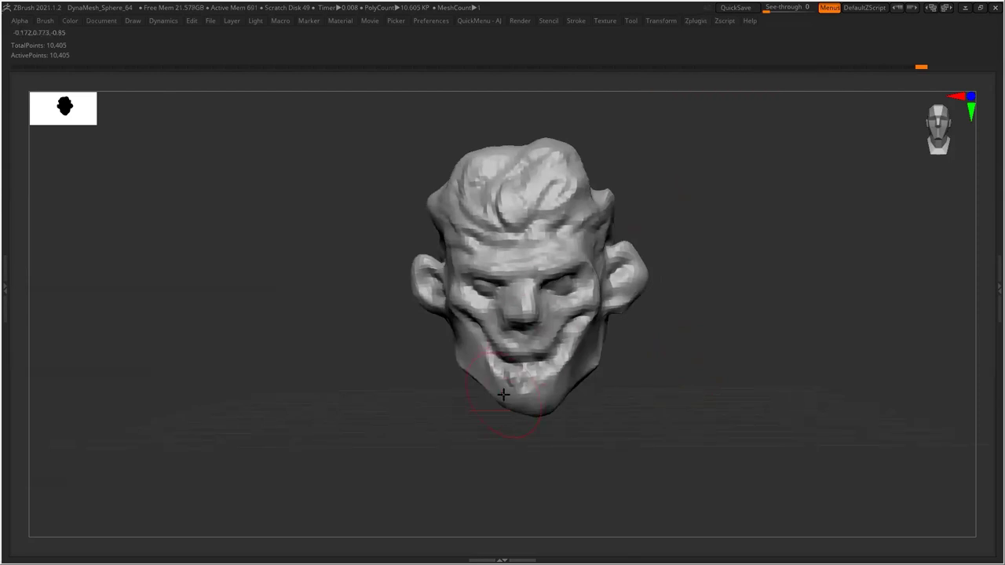
Run Decimation Master's Pre-process All on the visible subtools, then switch to the browser
left_click(697, 21)
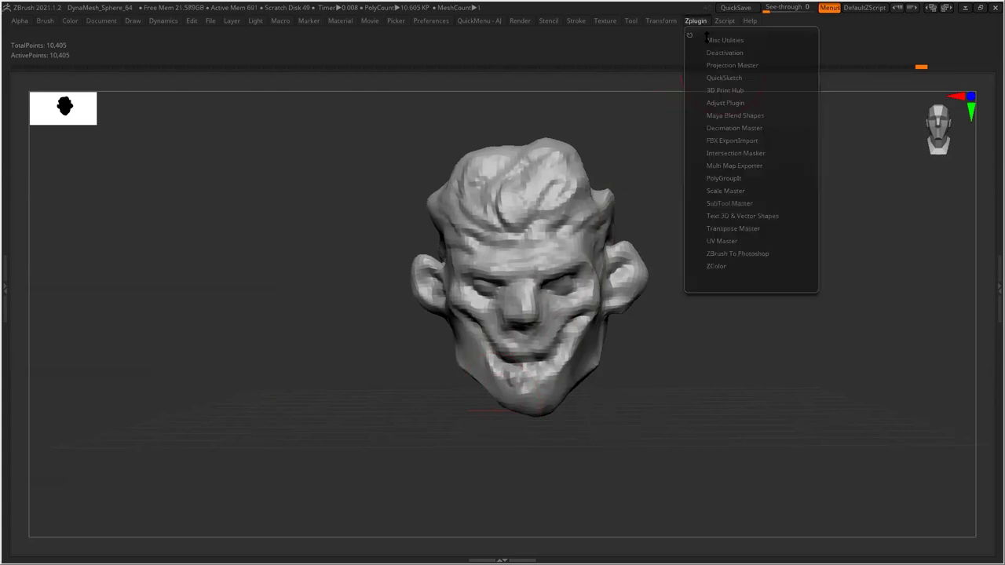
left_click(741, 128)
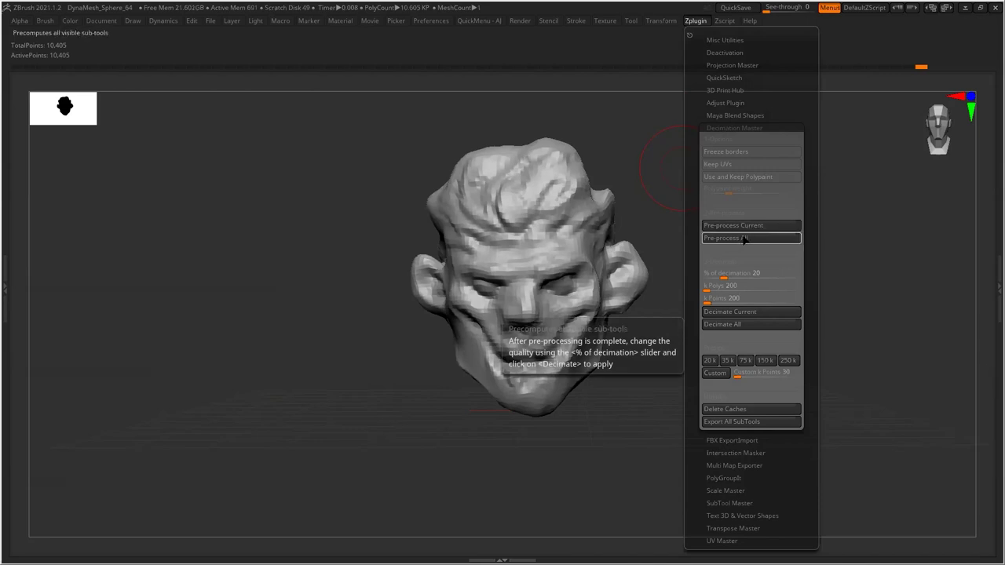
left_click(746, 239)
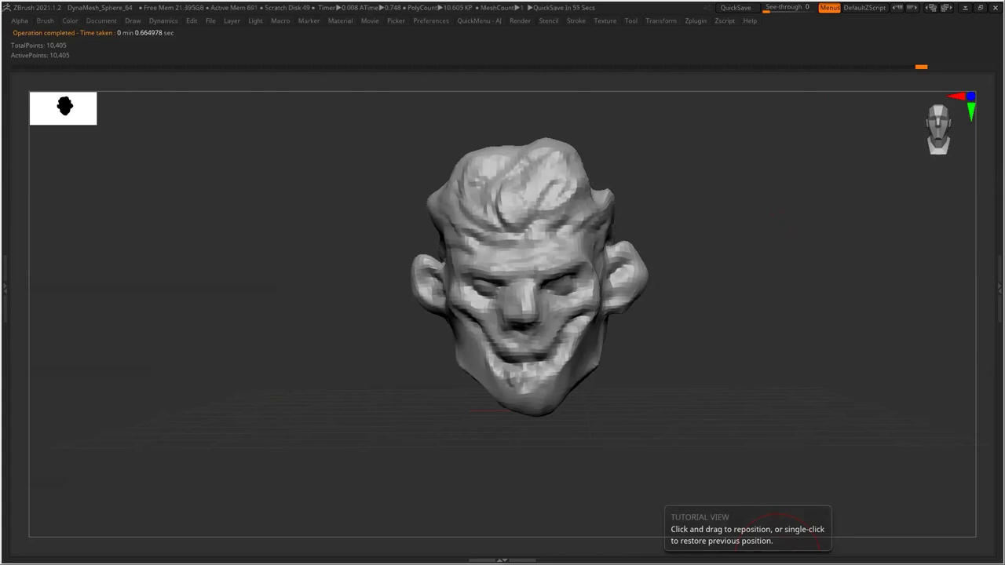
key("alt+Tab")
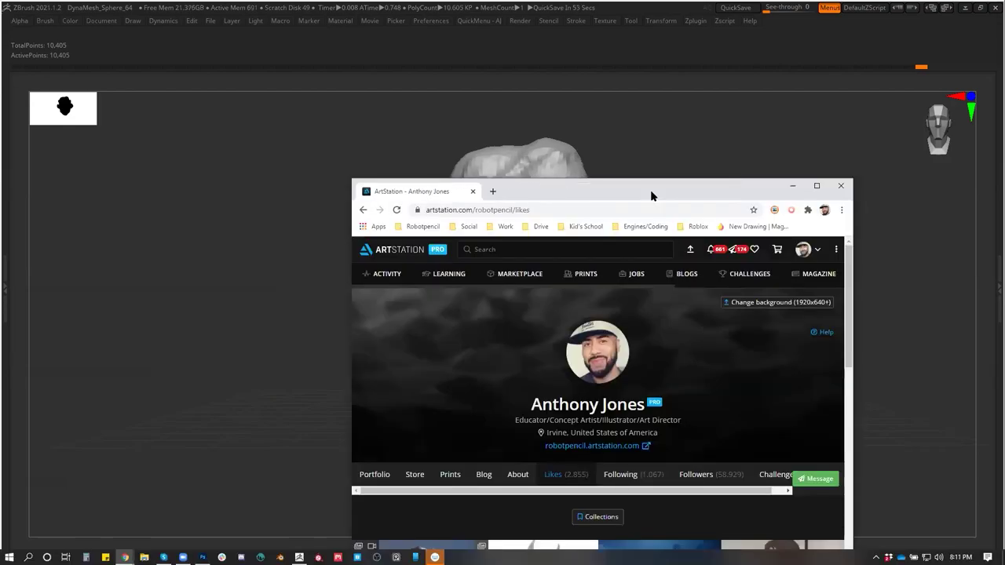
Maximize the browser and open the profile's Quality collection
double_click(693, 188)
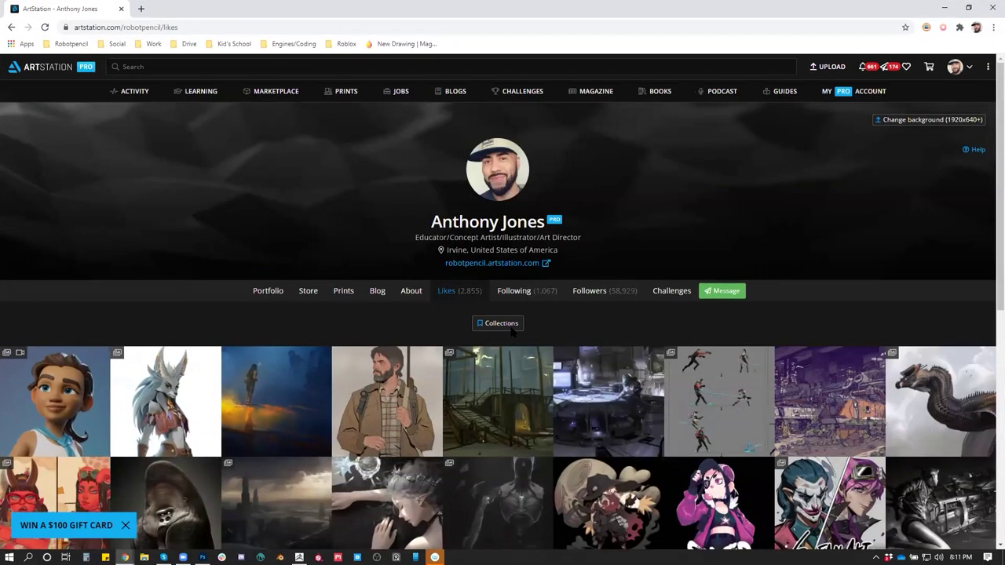
left_click(485, 327)
scroll(534, 336, "down", 1)
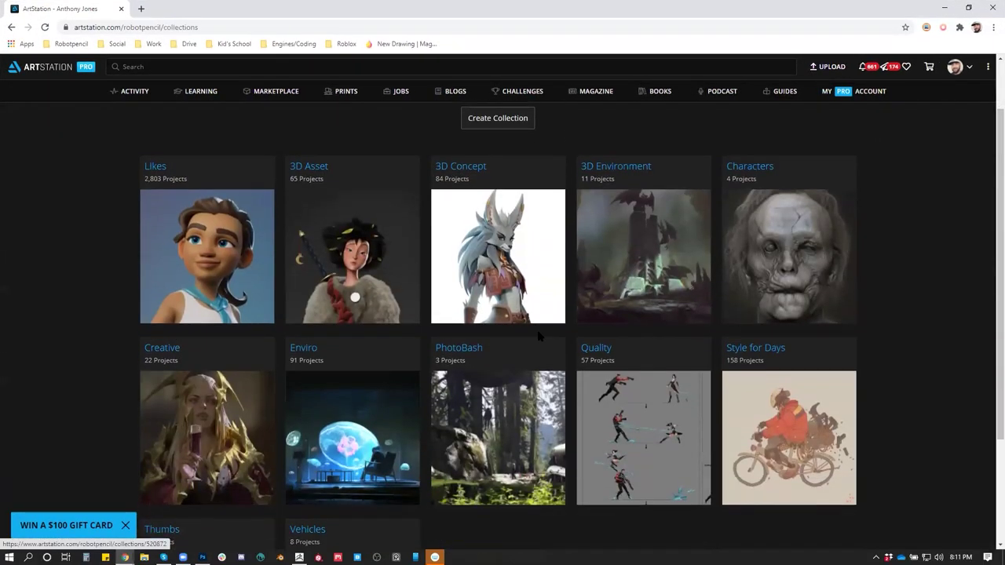
scroll(539, 336, "down", 2)
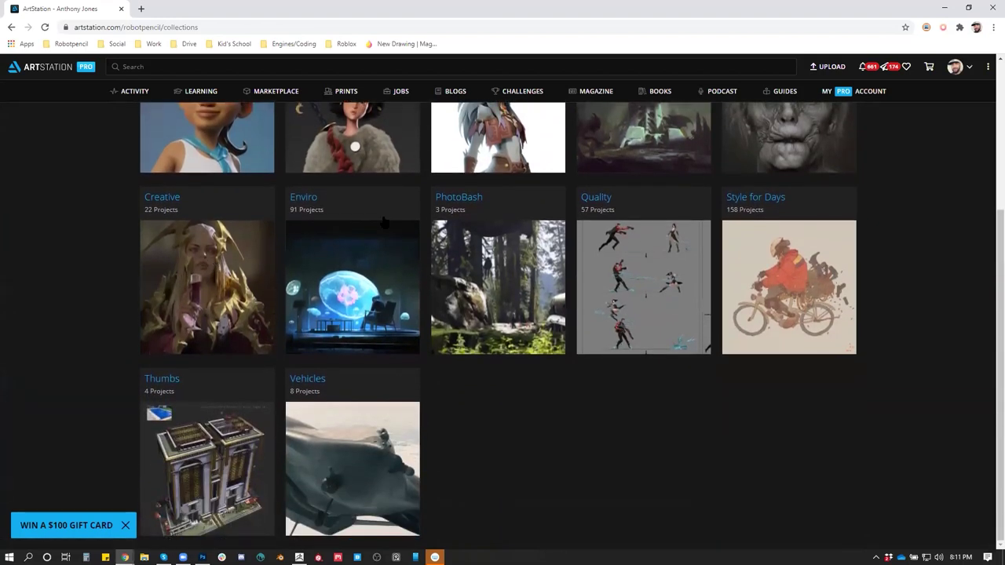
left_click(633, 259)
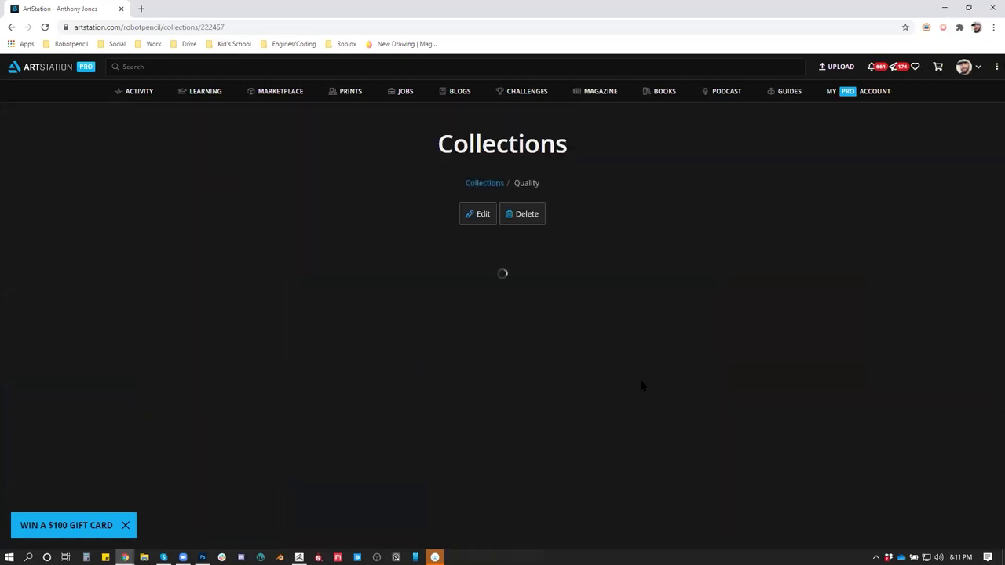
scroll(557, 386, "down", 2)
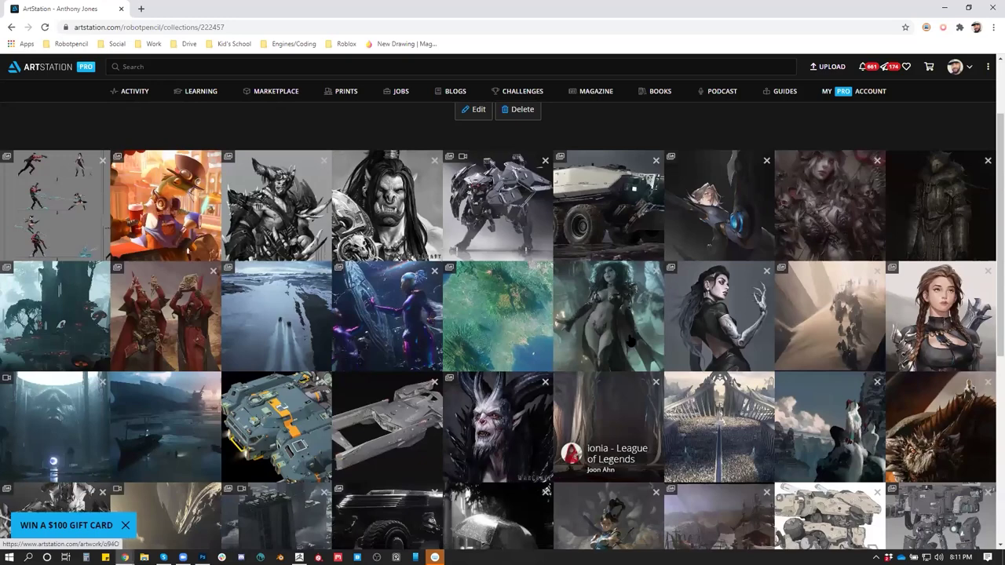
Open The Witch artwork and scroll through its page
left_click(718, 330)
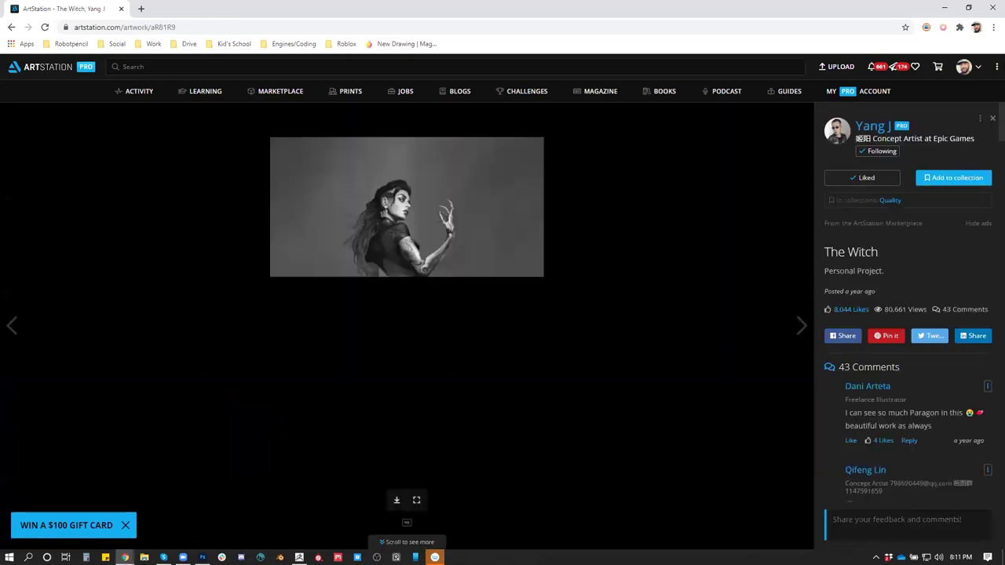
scroll(507, 343, "down", 1)
scroll(506, 344, "down", 6)
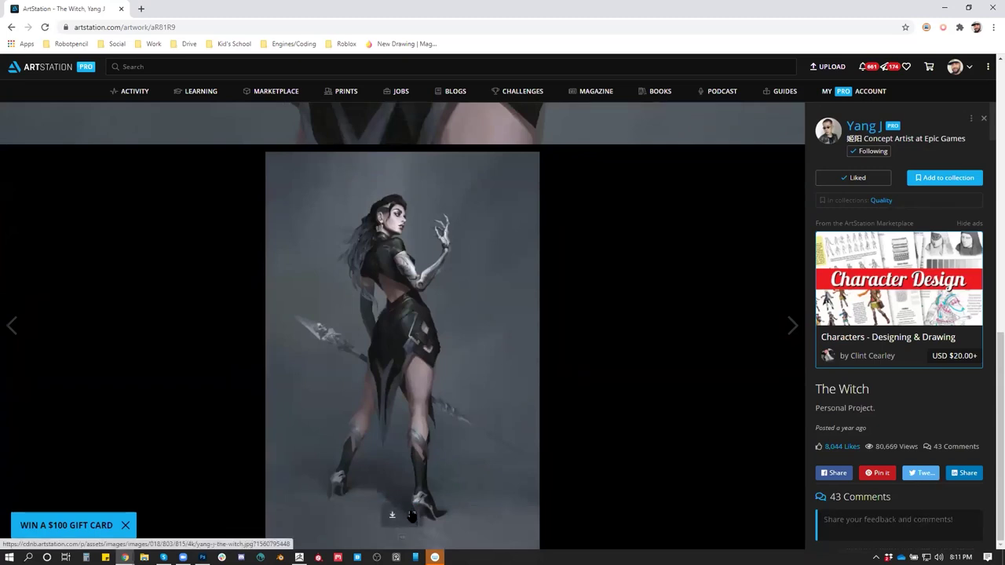
scroll(466, 288, "up", 8)
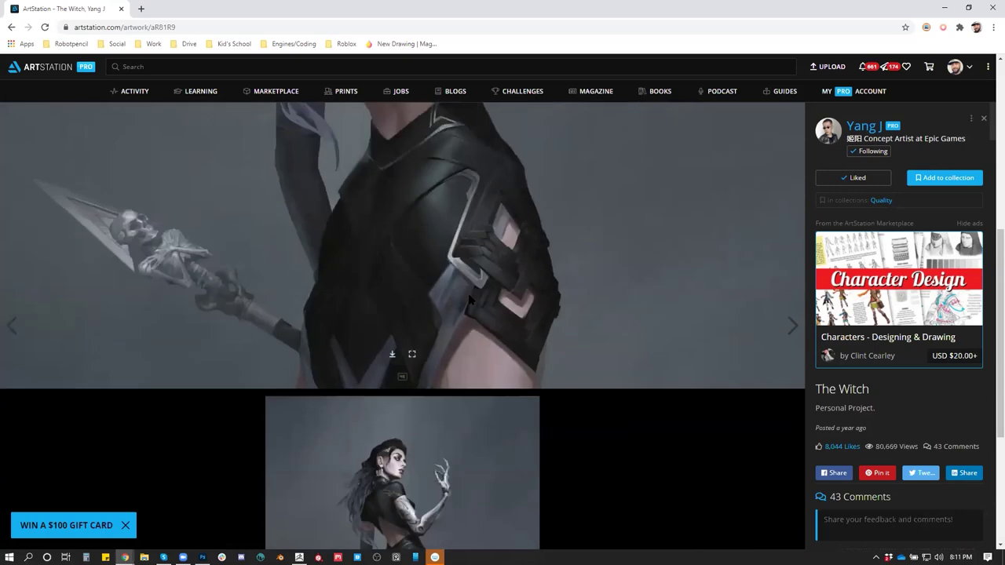
scroll(469, 299, "down", 1)
scroll(468, 294, "up", 1)
scroll(467, 295, "down", 1)
scroll(464, 314, "down", 5)
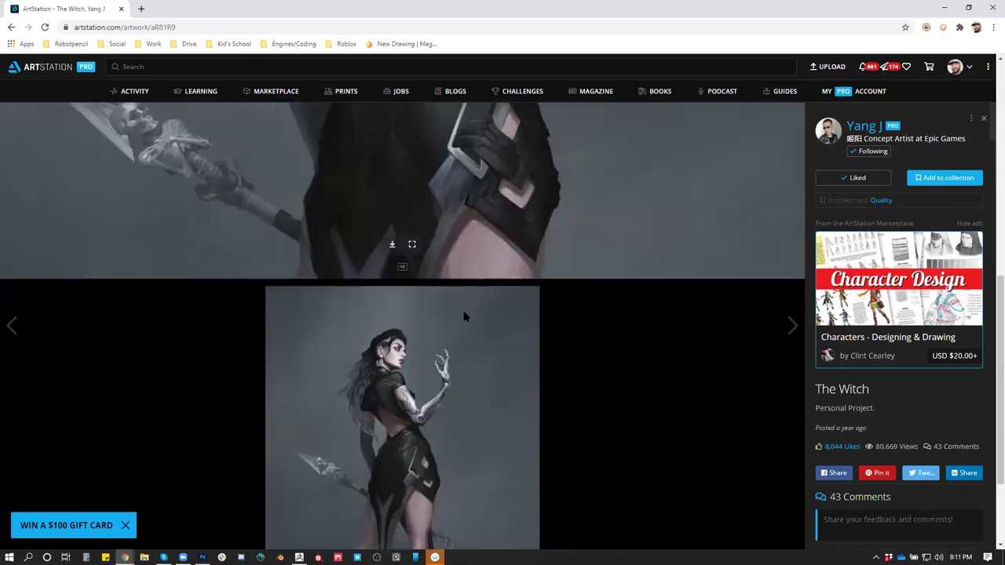
View The Witch full-size in a new tab at 100%, then go back to the Quality collection
left_click(411, 515)
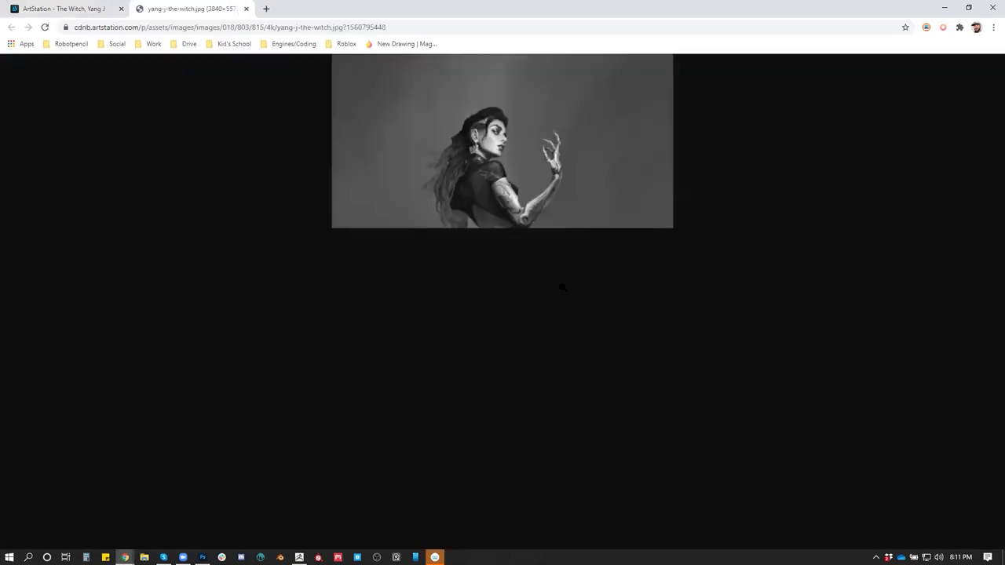
left_click(555, 244)
left_click(548, 245)
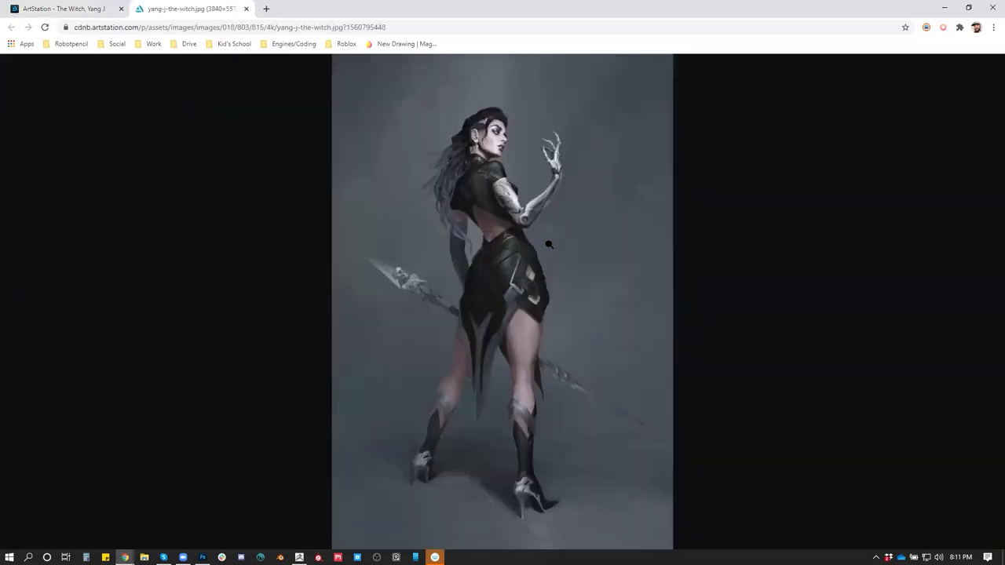
left_click(2, 11)
left_click(11, 27)
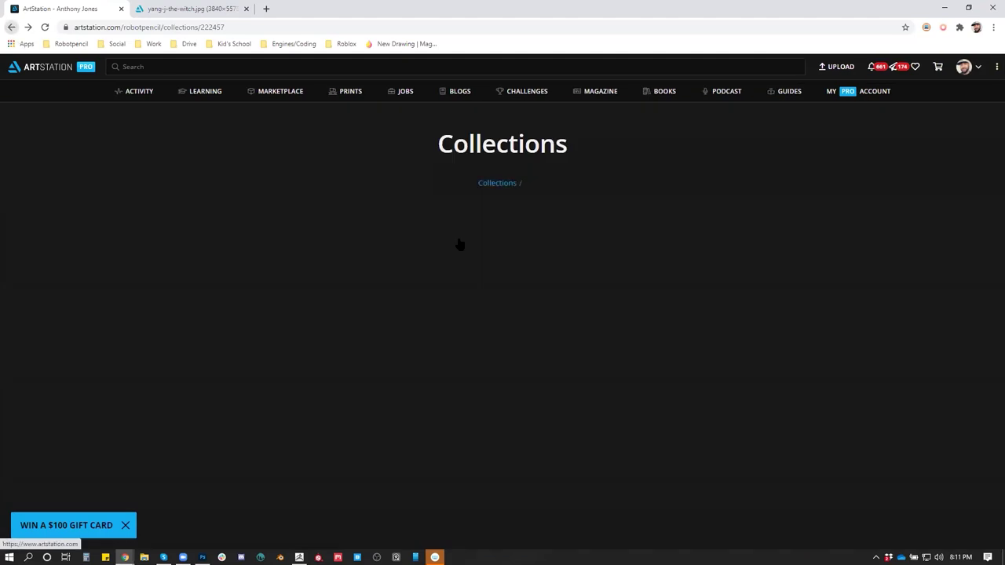
Reload the Quality collection and open The Art of Warcraft Film - HellScream artwork
left_click(44, 27)
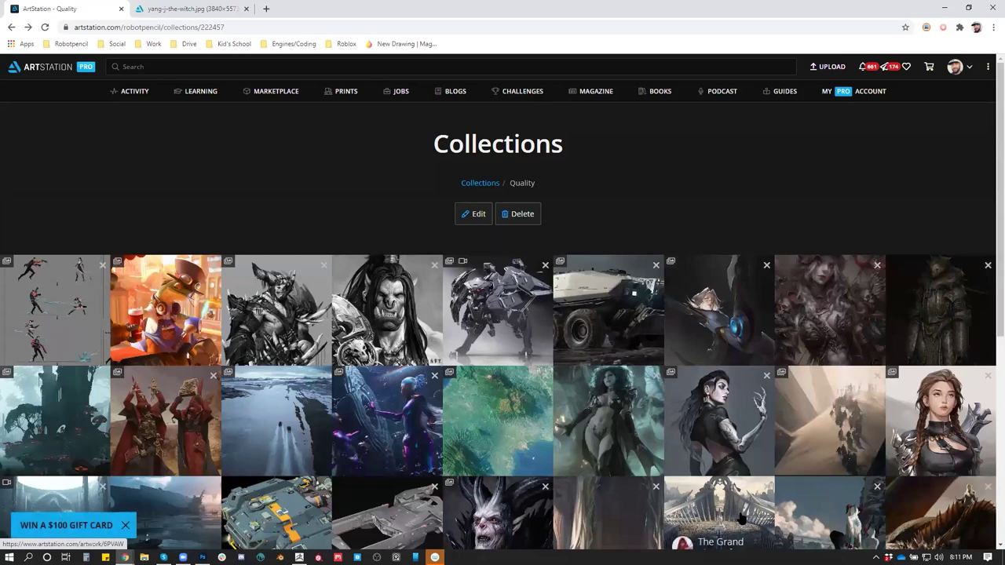
scroll(741, 519, "down", 2)
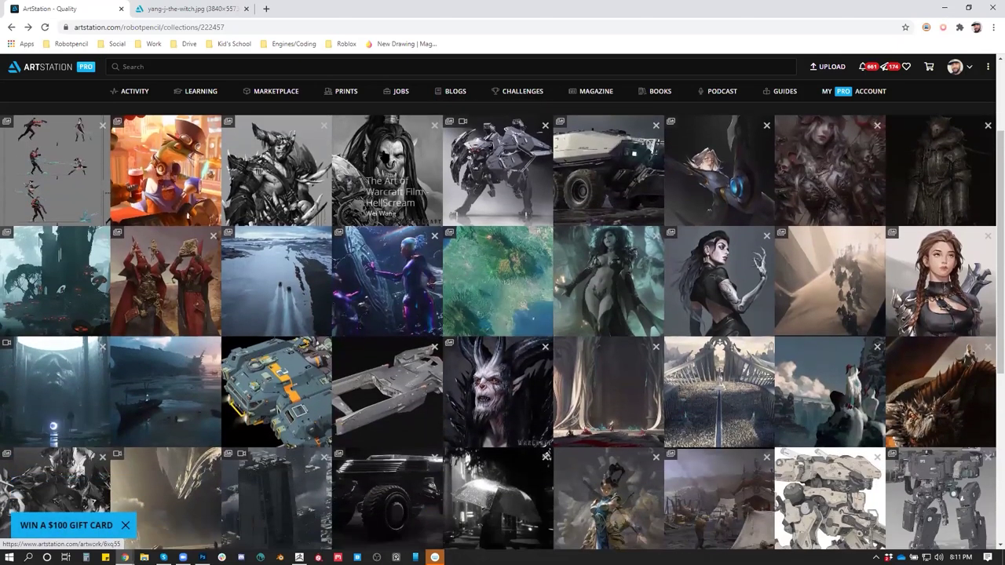
left_click(385, 177)
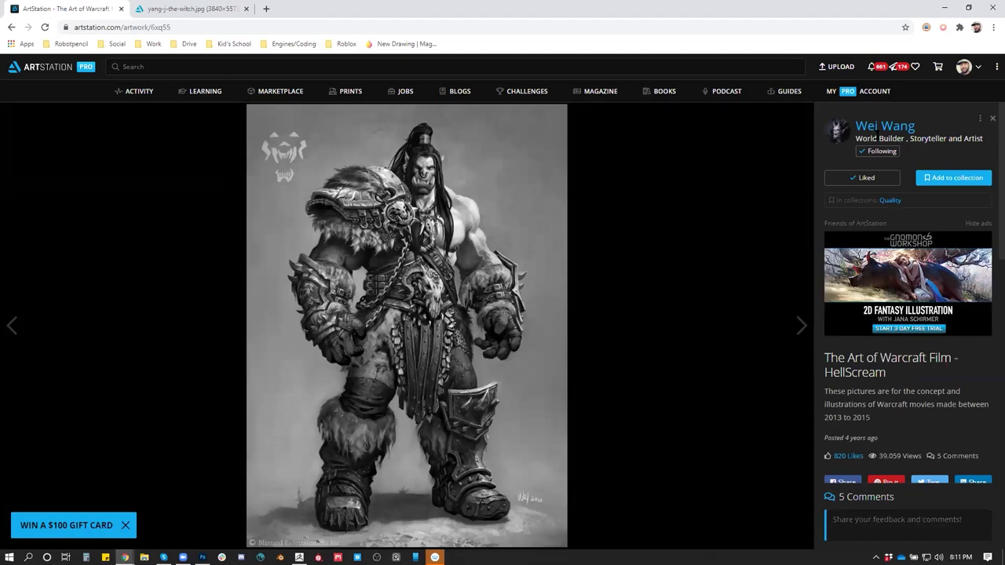
mouse_move(903, 135)
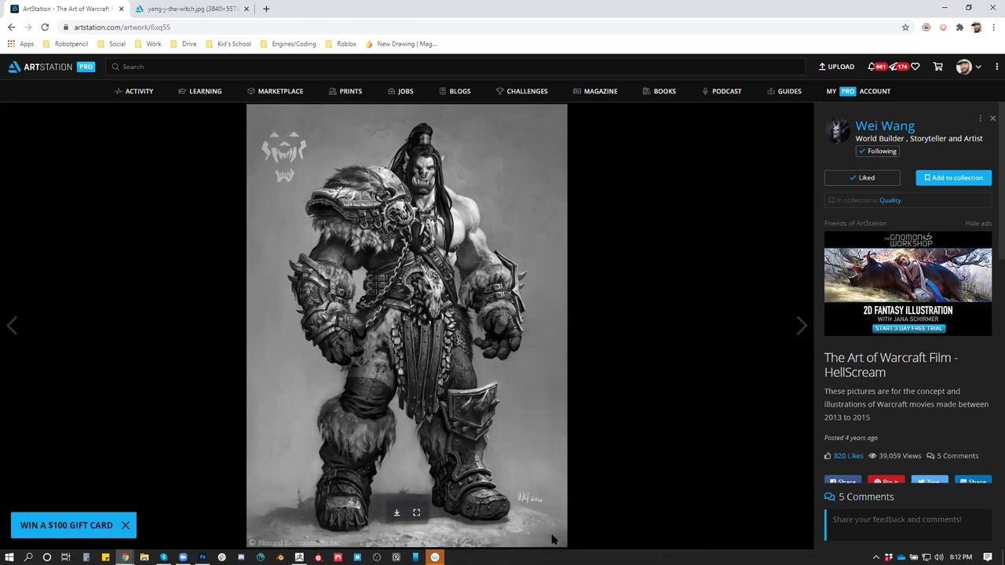
From the artist's profile, open the Warcraft album's WOW Chronicle vol.2-Ner'zul artwork
left_click(884, 128)
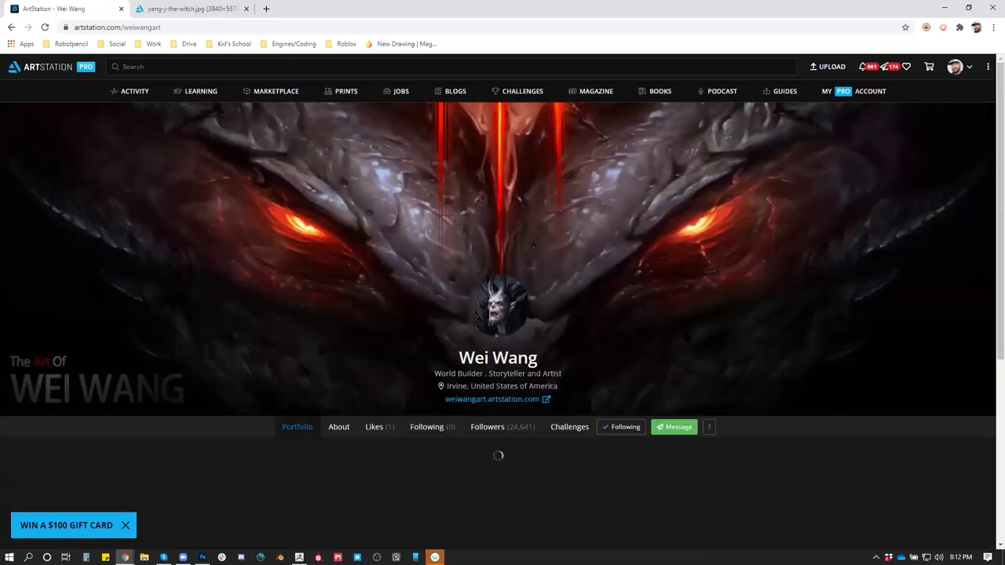
scroll(667, 345, "down", 2)
scroll(668, 345, "down", 2)
left_click(661, 291)
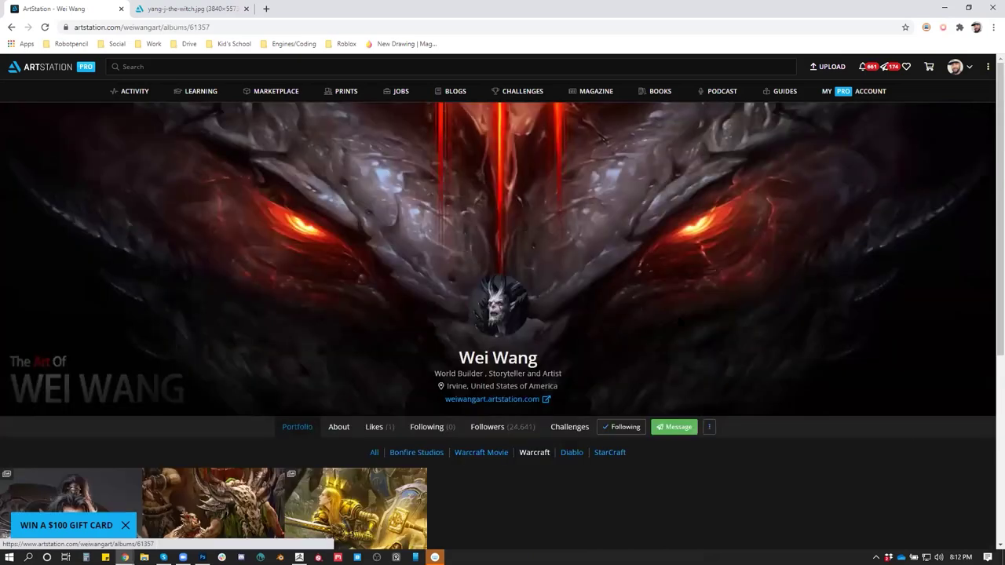
scroll(661, 292, "down", 1)
left_click(212, 479)
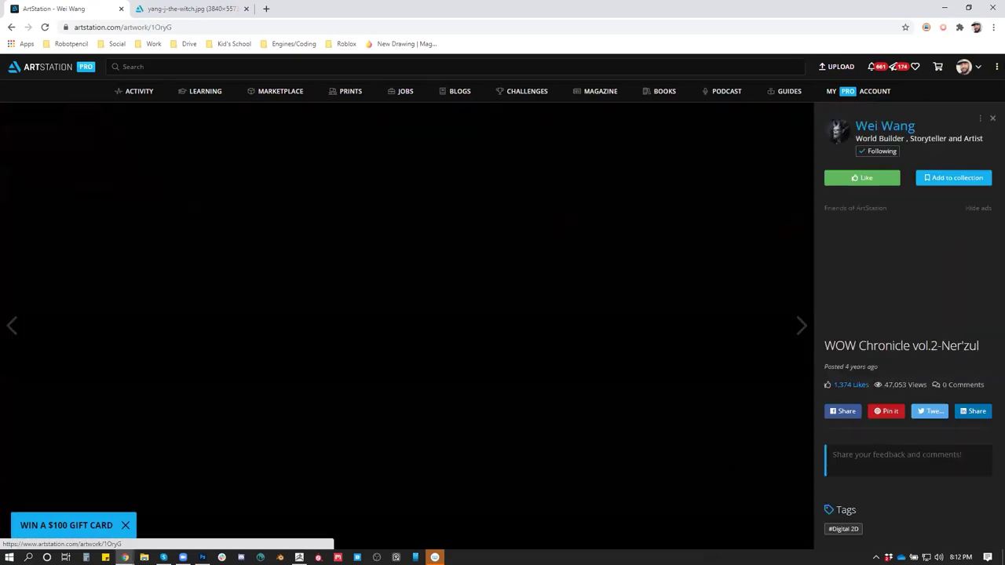
Open the Durotan artwork from the Warcraft Movie album and scroll through it
left_click(885, 126)
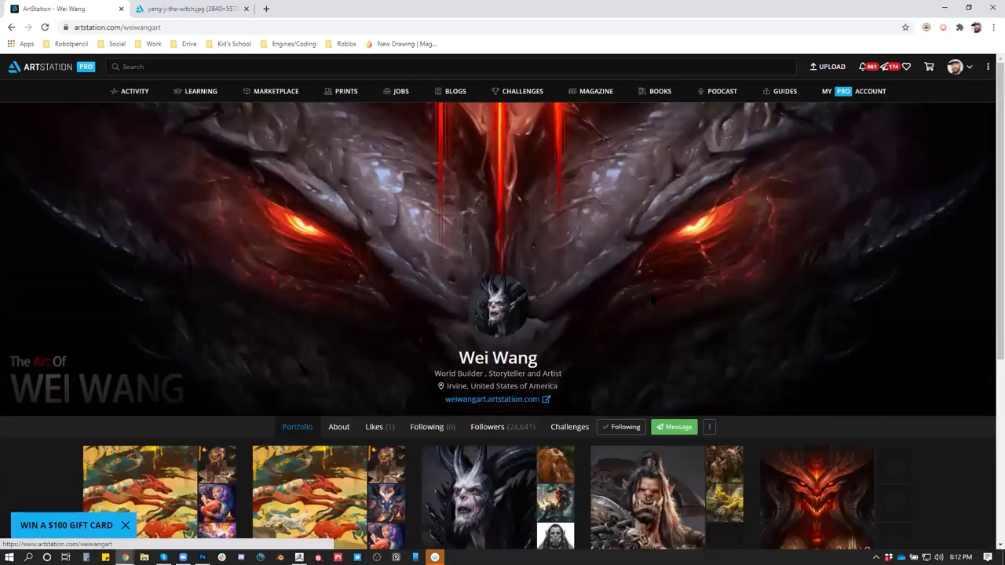
scroll(499, 388, "down", 3)
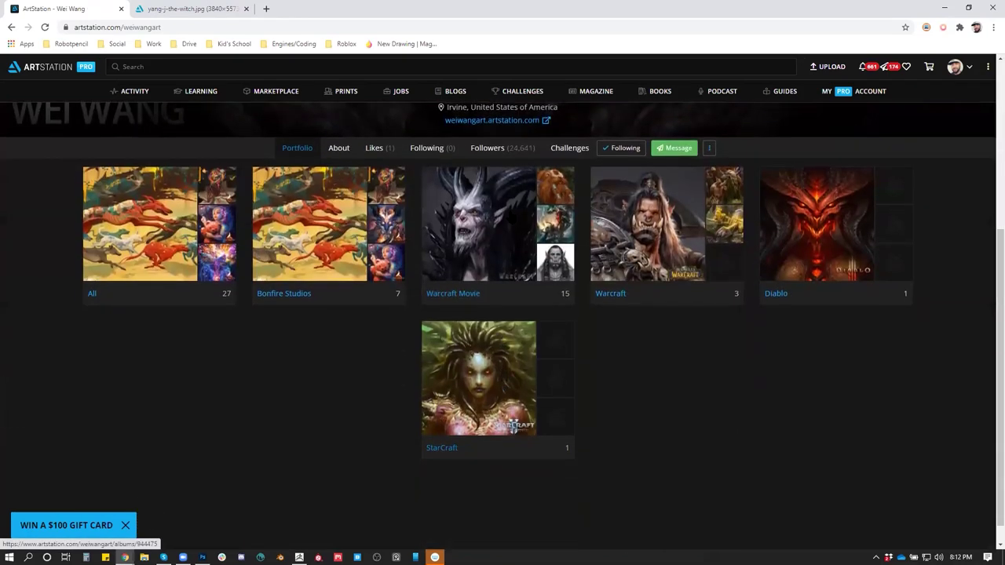
left_click(497, 224)
scroll(502, 353, "down", 1)
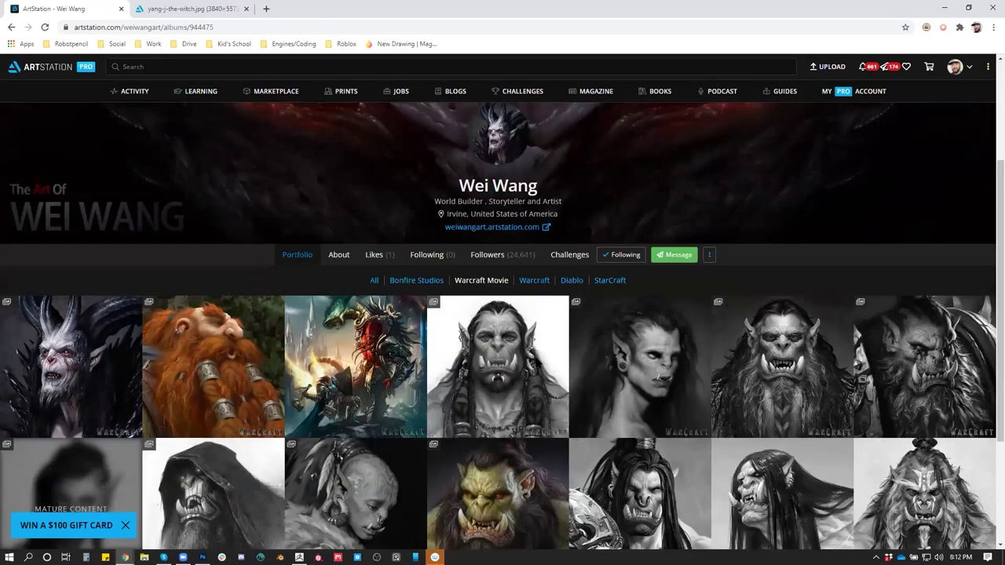
left_click(538, 366)
scroll(514, 271, "down", 2)
scroll(514, 270, "up", 2)
scroll(515, 270, "down", 2)
scroll(514, 270, "down", 12)
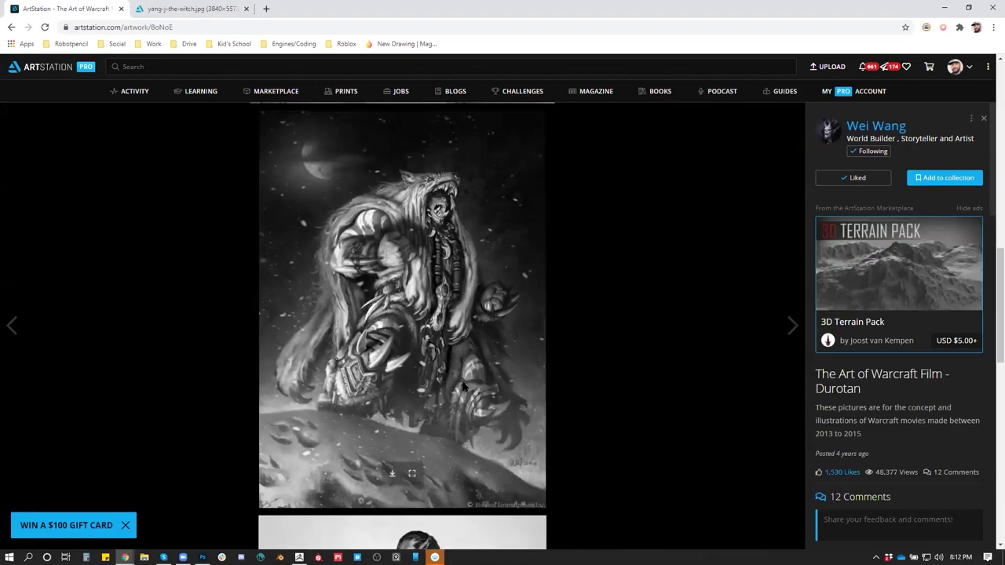
scroll(495, 405, "down", 5)
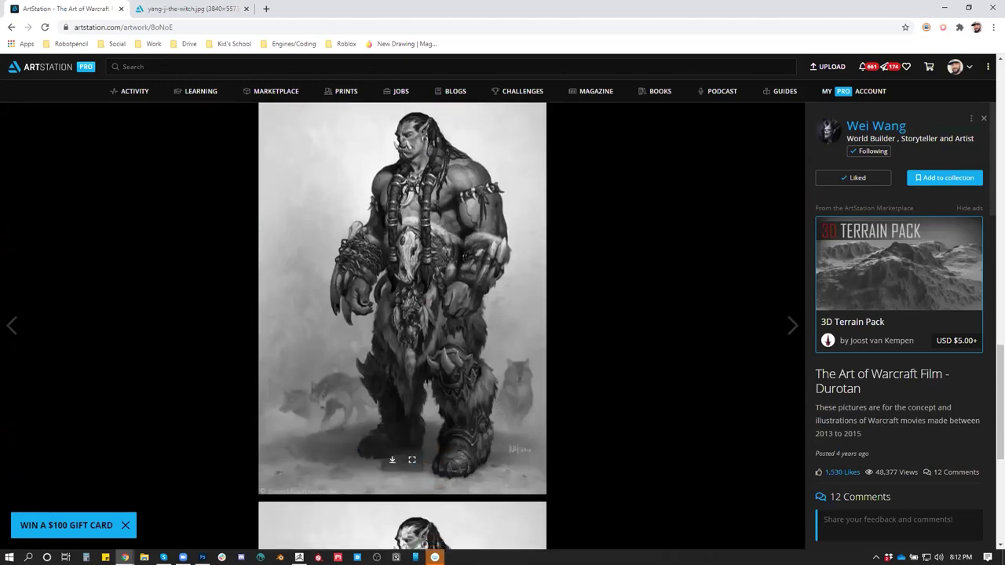
scroll(402, 326, "down", 4)
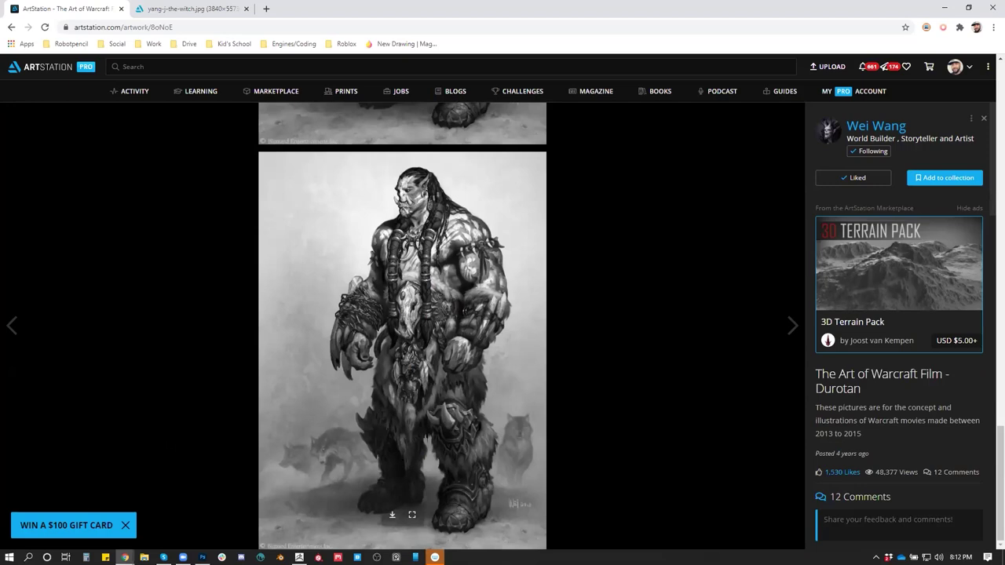
Return to the profile and open the Warcraft: Chronicle vol.2 artwork
left_click(856, 125)
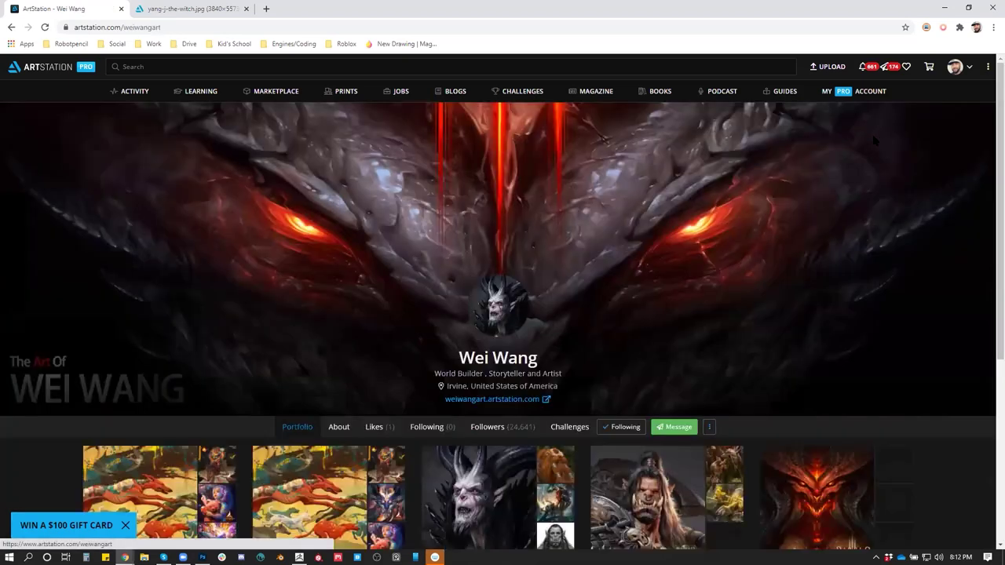
scroll(799, 284, "down", 3)
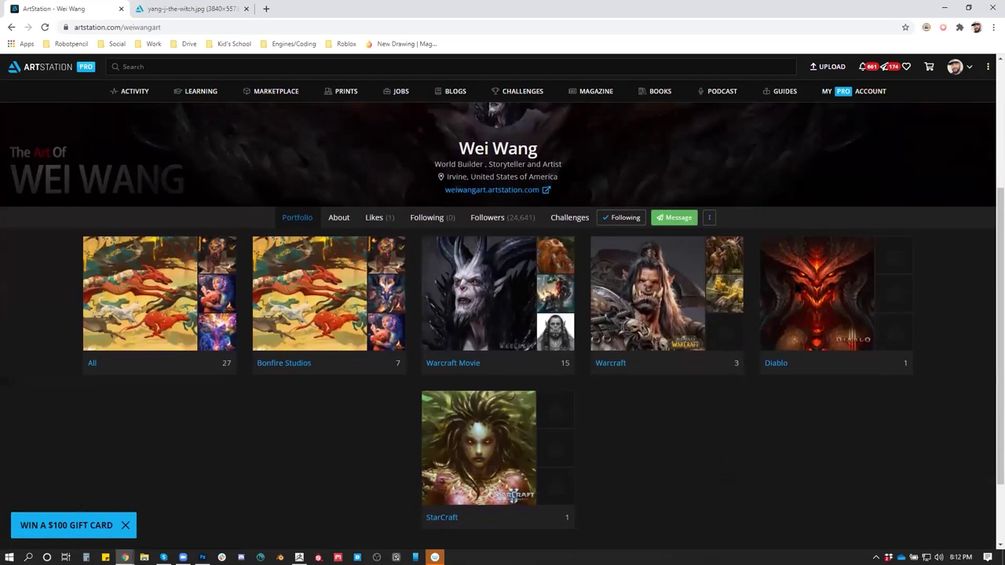
left_click(716, 311)
scroll(380, 361, "down", 3)
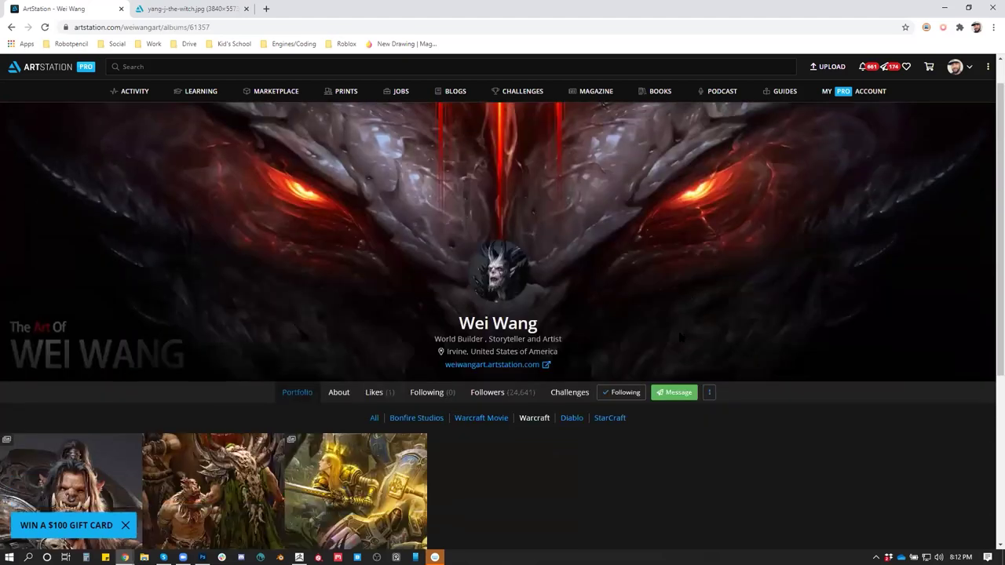
left_click(380, 361)
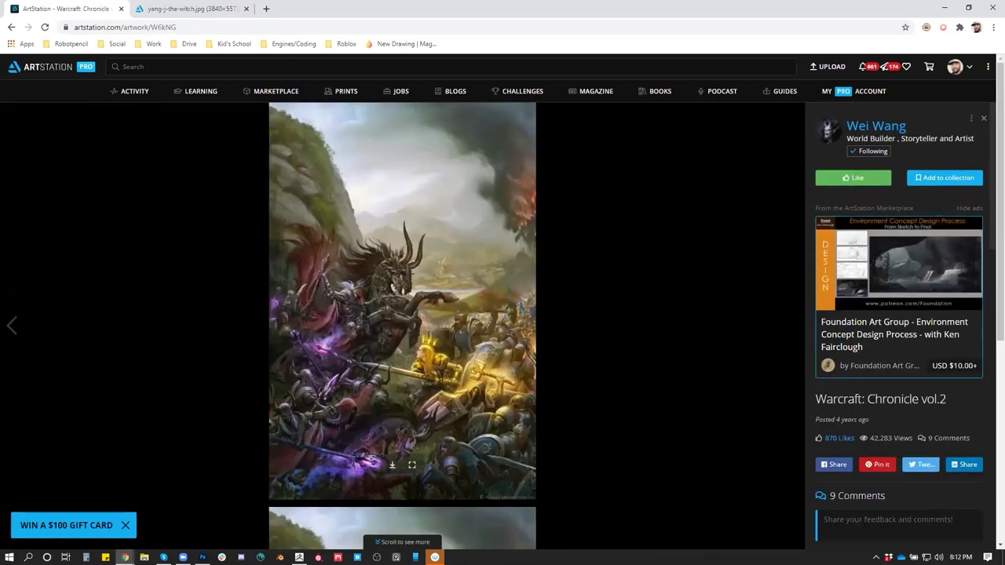
scroll(403, 325, "down", 5)
Return to the profile and open The Art of Diablo from the Diablo album
left_click(877, 129)
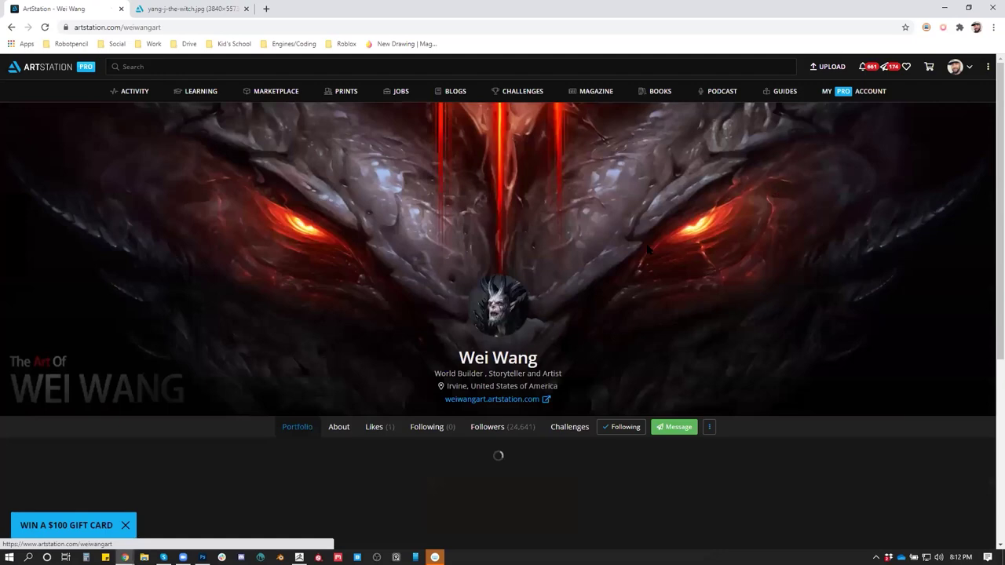
scroll(617, 427, "down", 3)
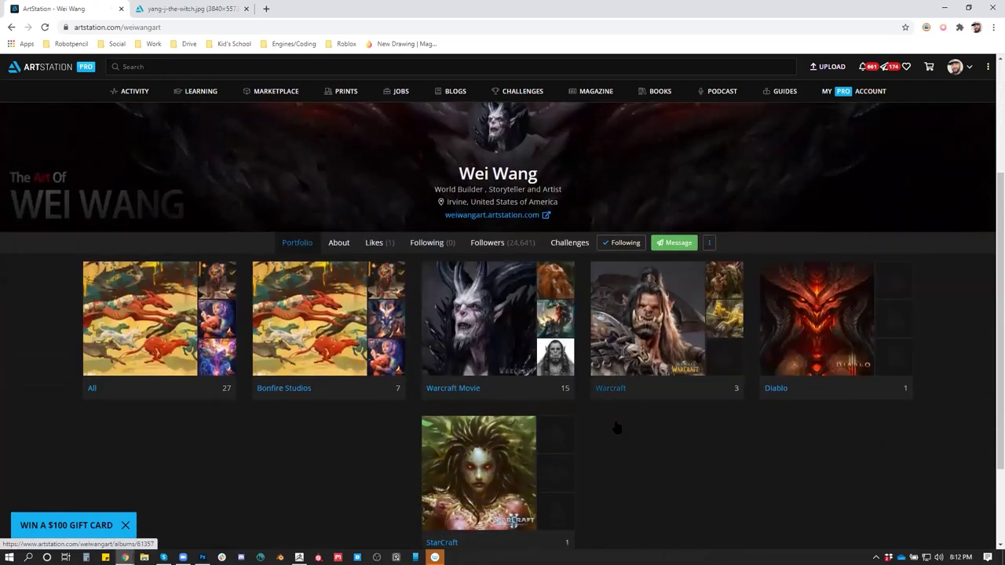
scroll(617, 427, "down", 1)
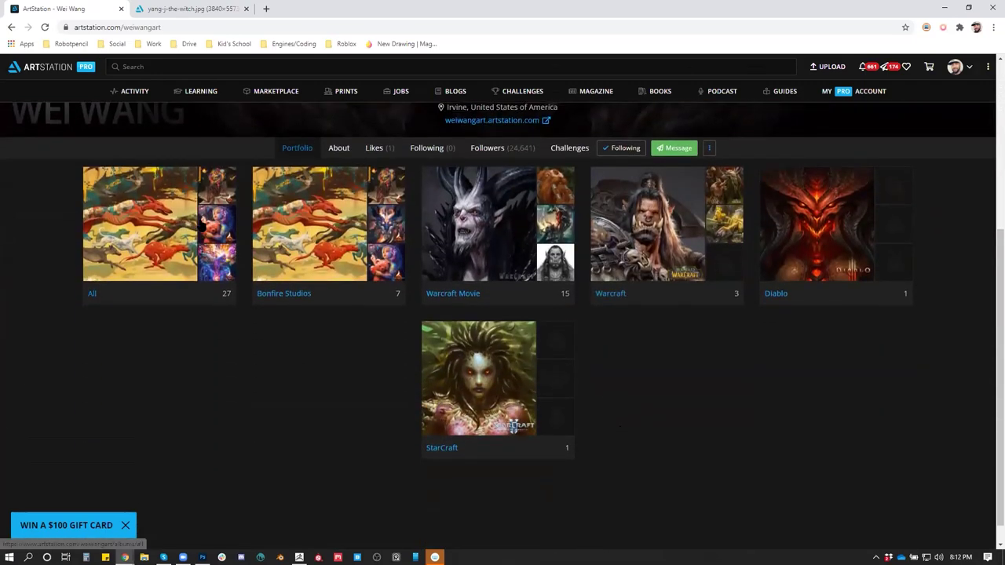
left_click(817, 226)
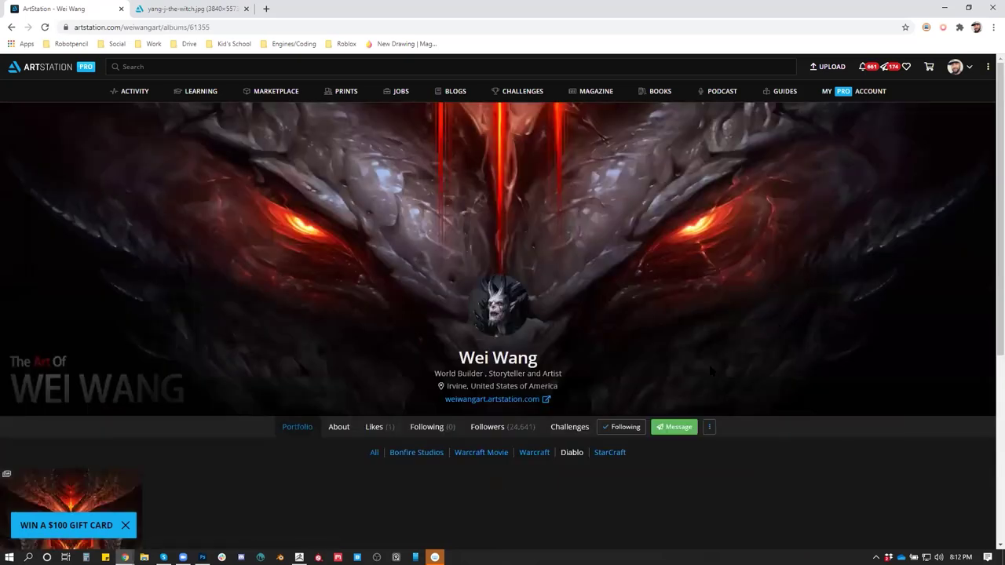
scroll(710, 372, "down", 3)
left_click(71, 365)
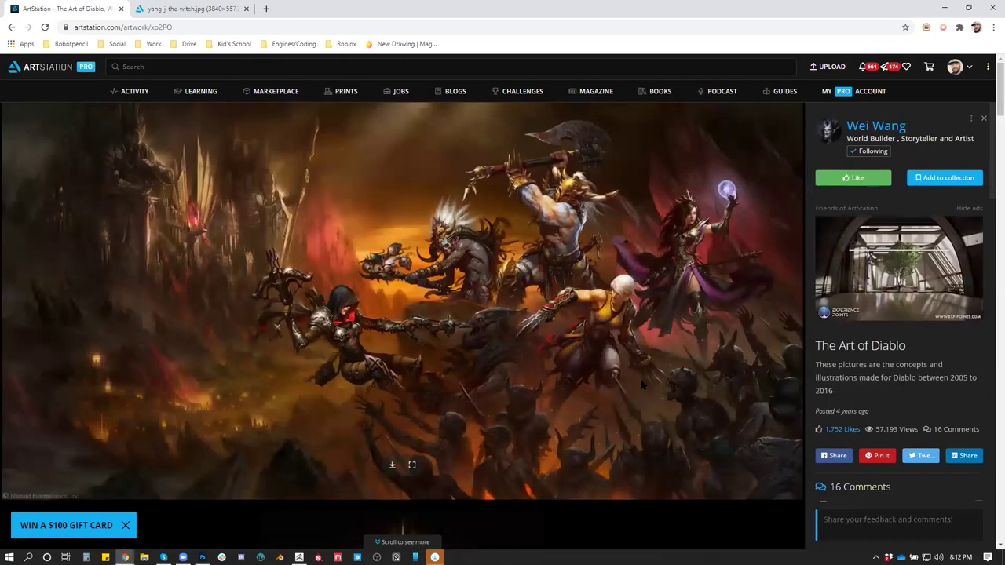
View the Frostwolf Elder artwork from the Warcraft Movie album, then return to the album grid
left_click(874, 126)
scroll(495, 390, "down", 1)
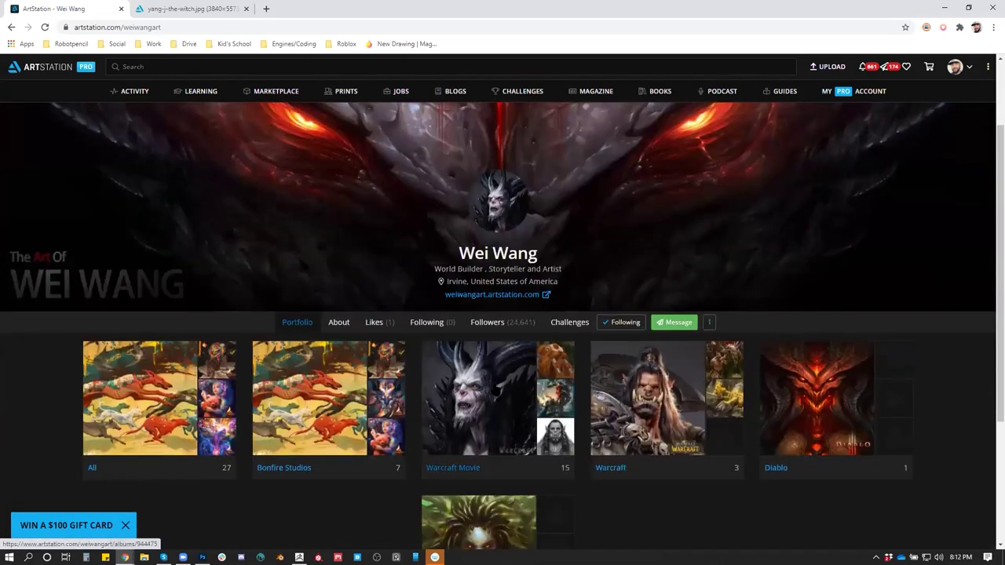
left_click(496, 391)
scroll(347, 395, "down", 3)
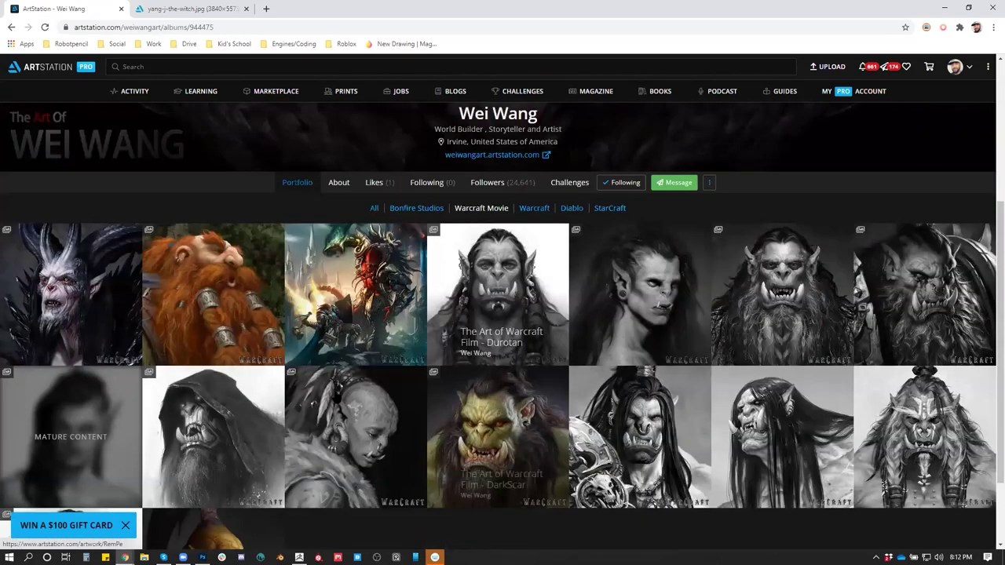
left_click(396, 381)
scroll(456, 310, "down", 5)
scroll(457, 310, "down", 4)
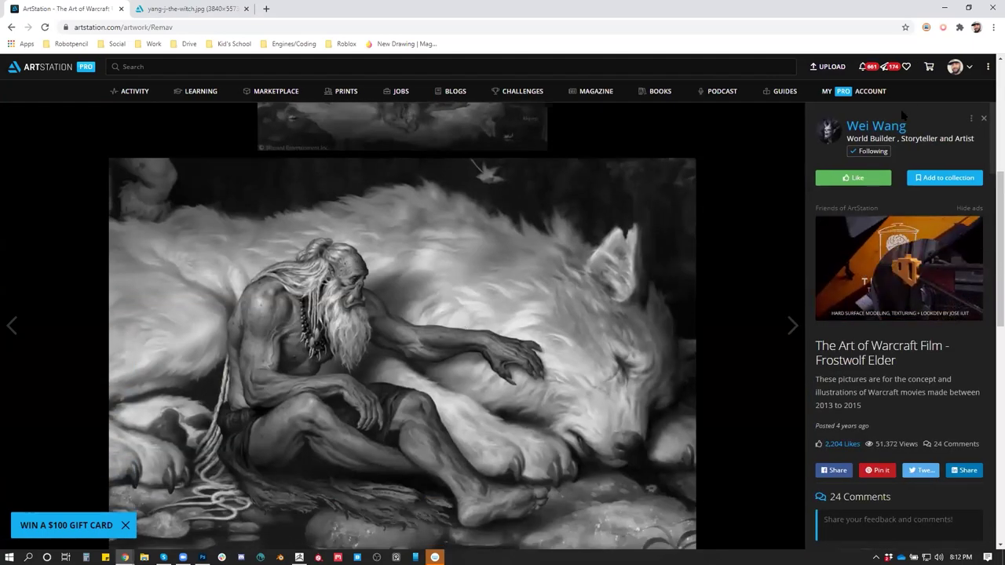
left_click(983, 117)
scroll(482, 405, "down", 3)
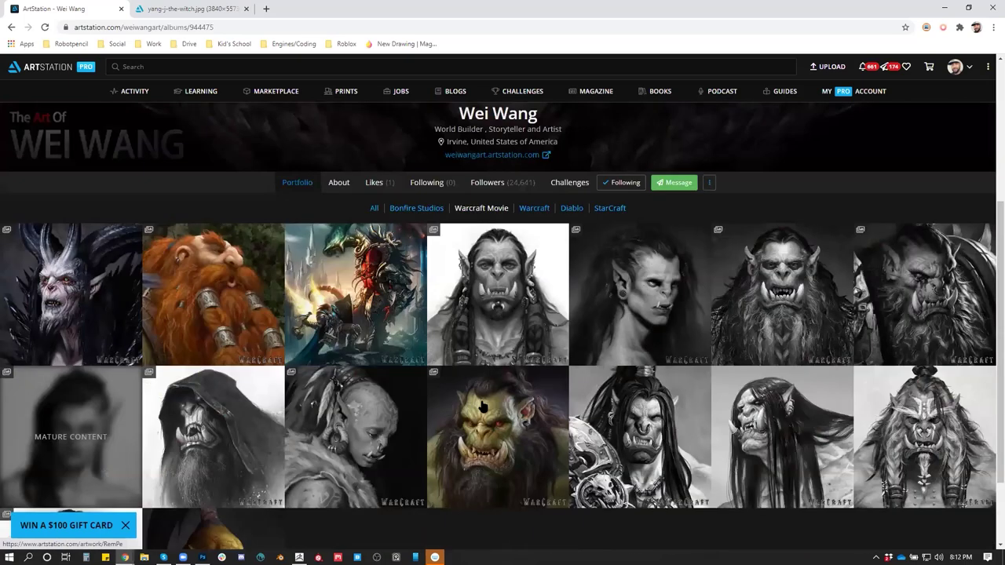
scroll(486, 412, "down", 2)
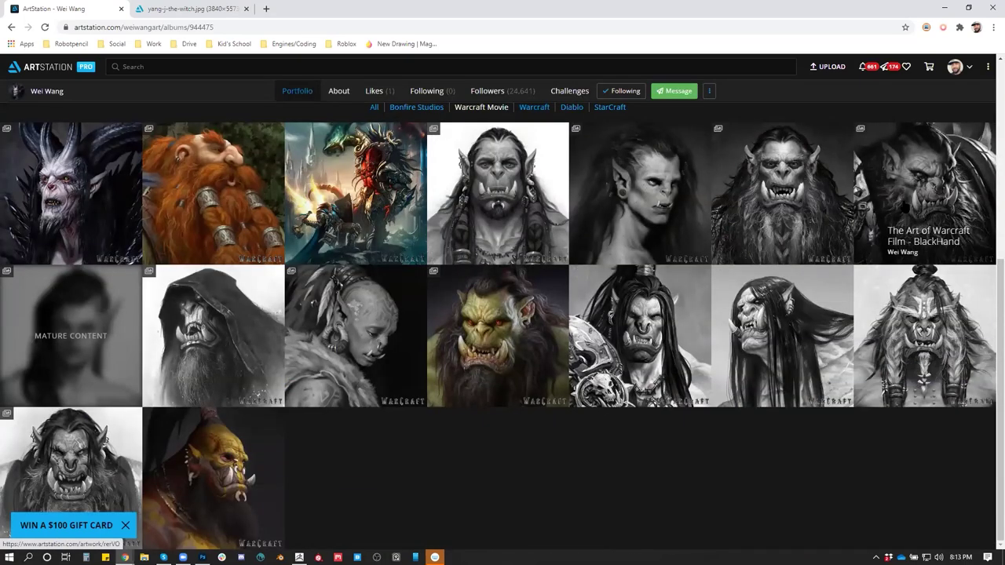
Scroll through the BlackHand concept images, then minimize the browser to reveal ZBrush
left_click(911, 209)
scroll(402, 326, "down", 6)
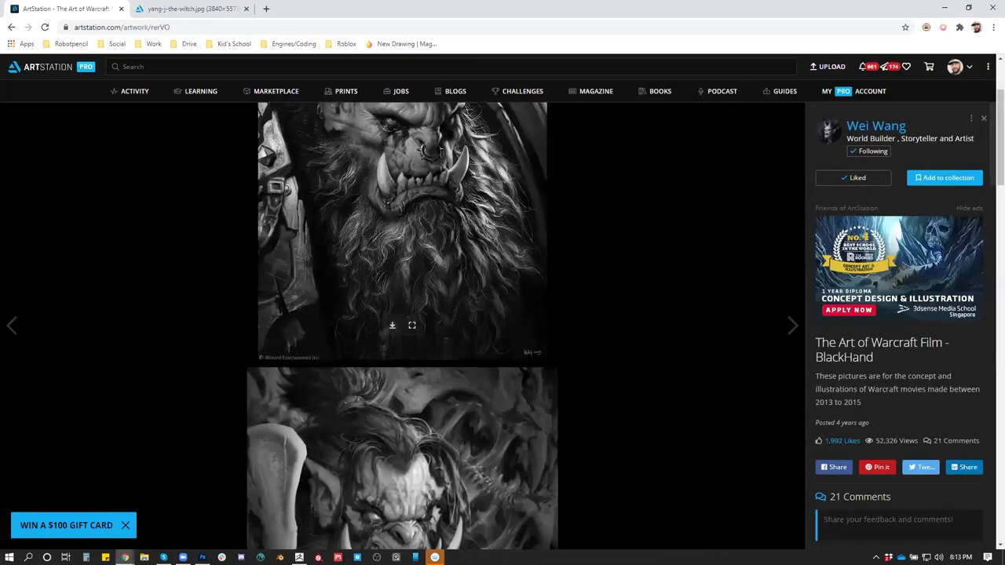
scroll(402, 325, "down", 5)
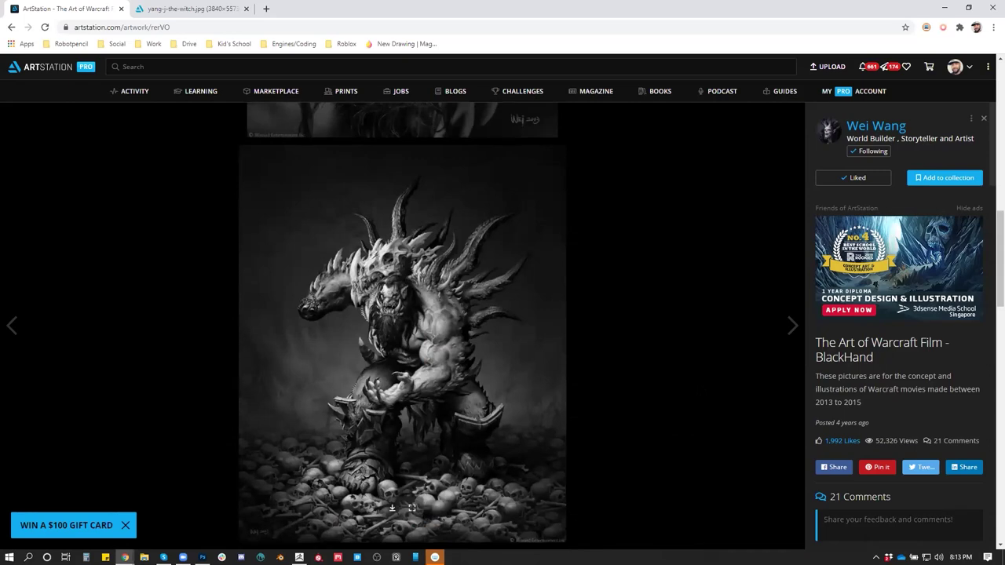
scroll(402, 326, "down", 8)
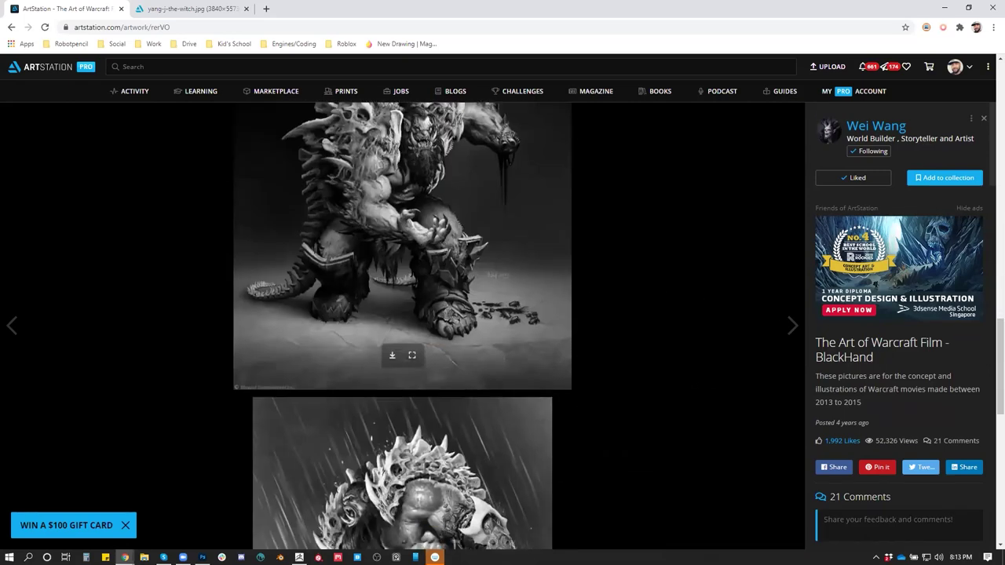
scroll(402, 326, "down", 10)
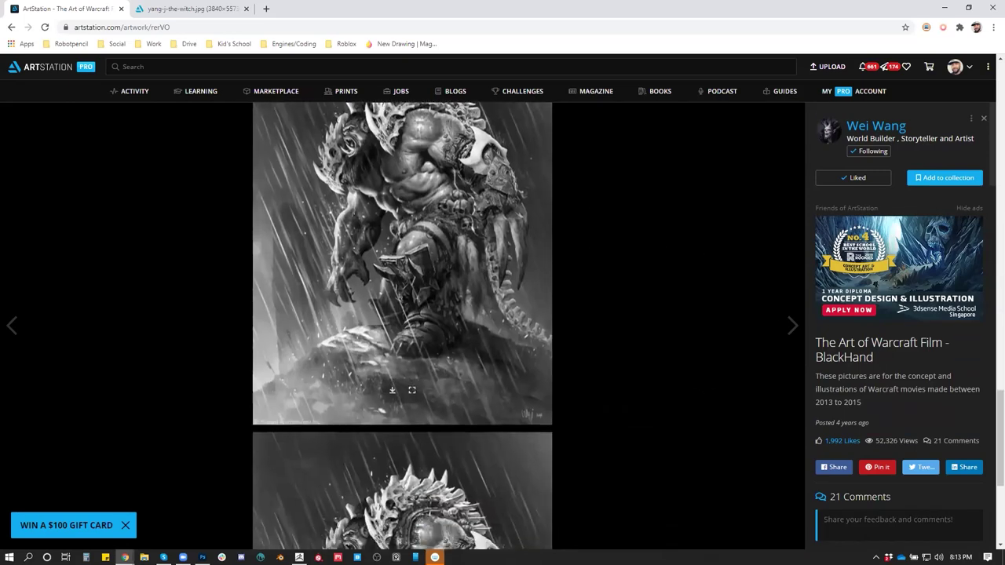
scroll(402, 326, "down", 1)
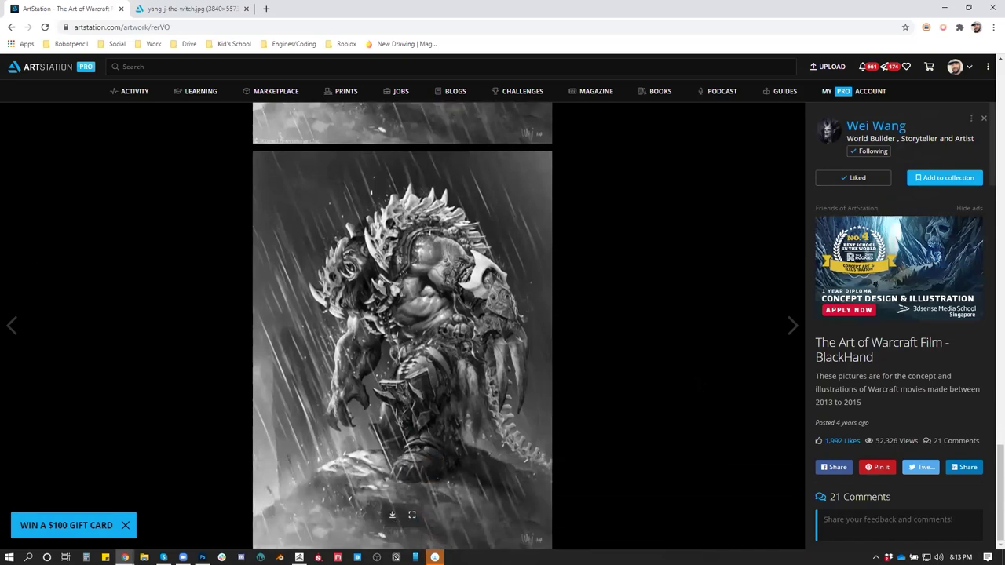
scroll(402, 326, "up", 10)
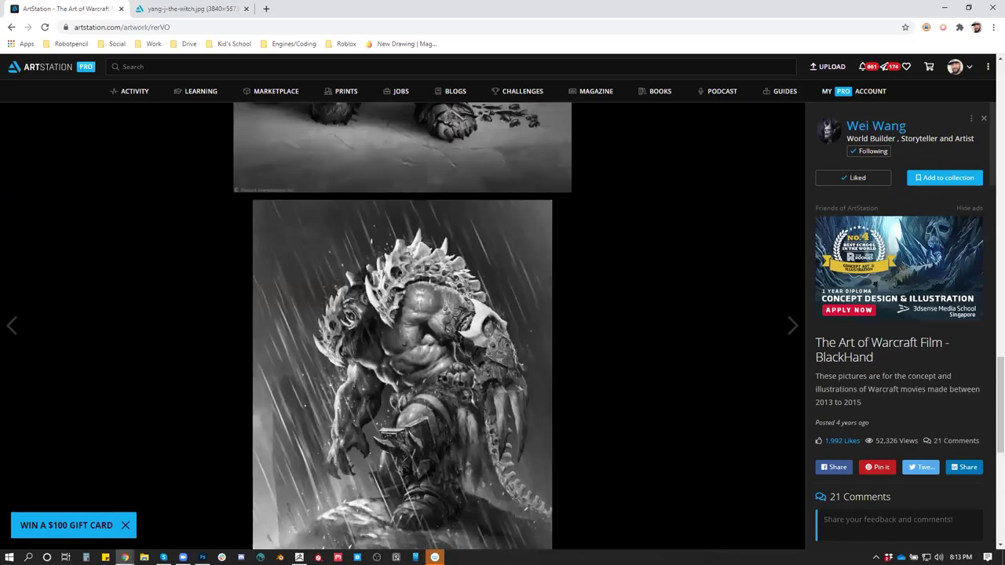
scroll(402, 326, "up", 3)
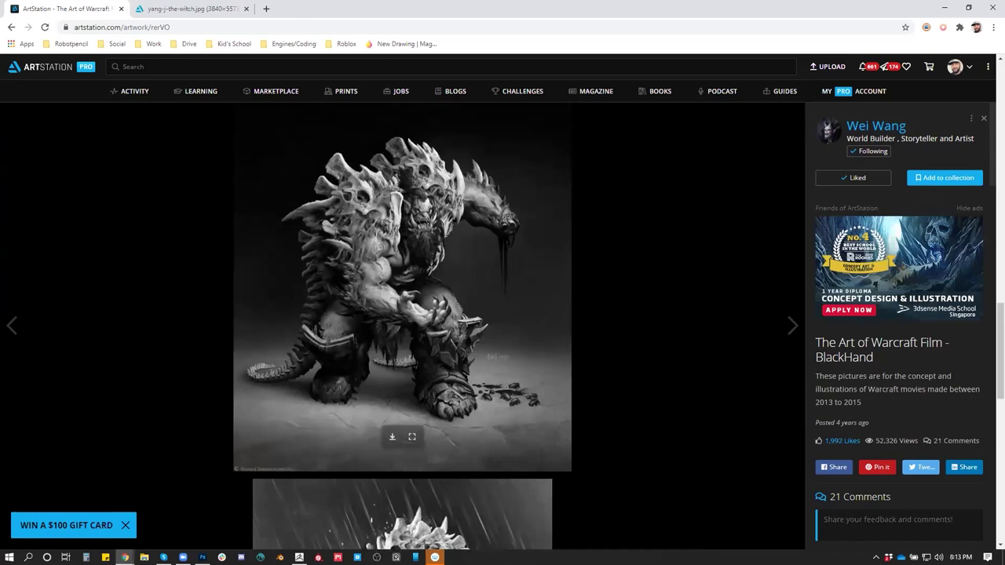
scroll(500, 363, "up", 1)
scroll(418, 545, "down", 1)
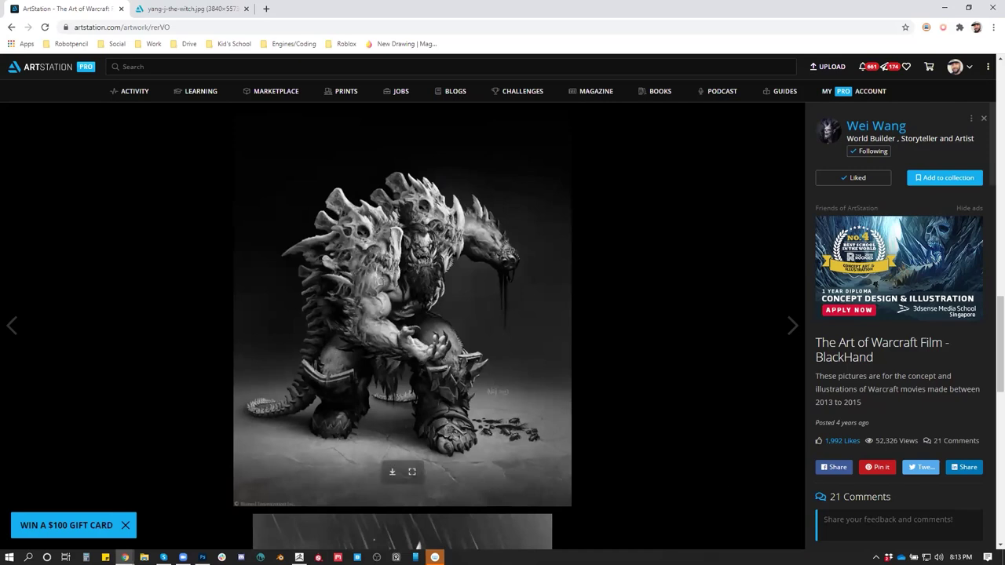
scroll(419, 545, "down", 10)
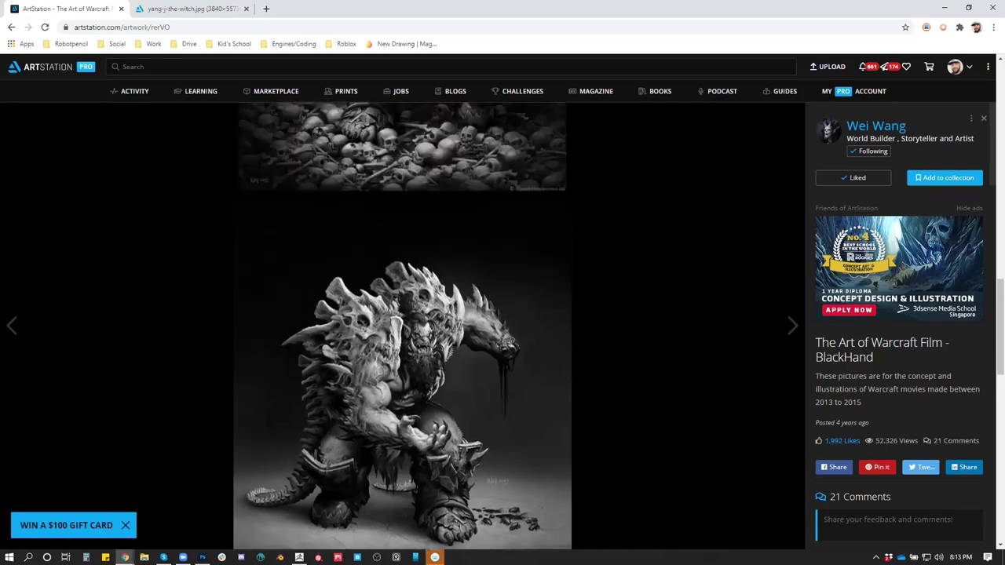
scroll(403, 330, "up", 1)
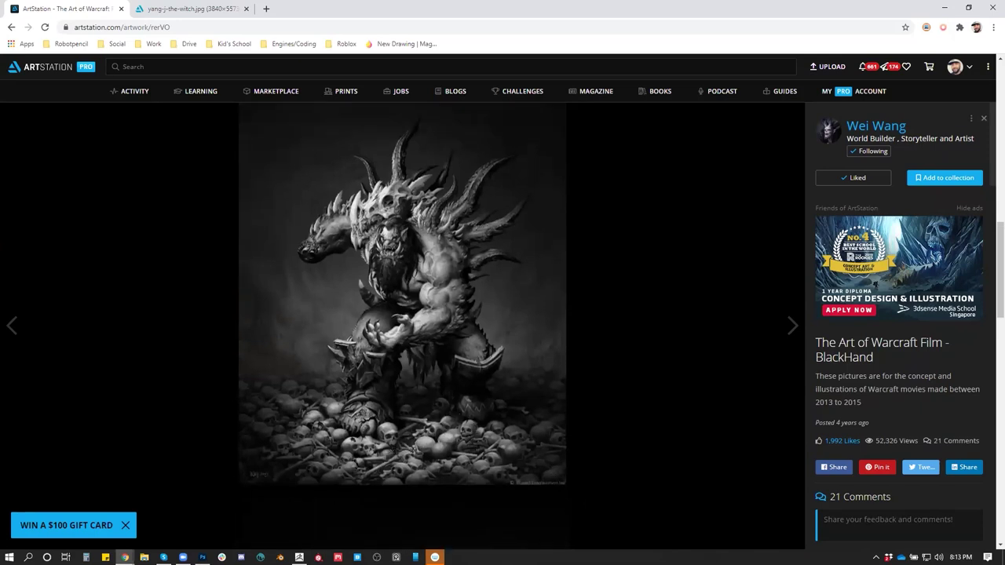
scroll(403, 329, "up", 5)
scroll(299, 309, "down", 4)
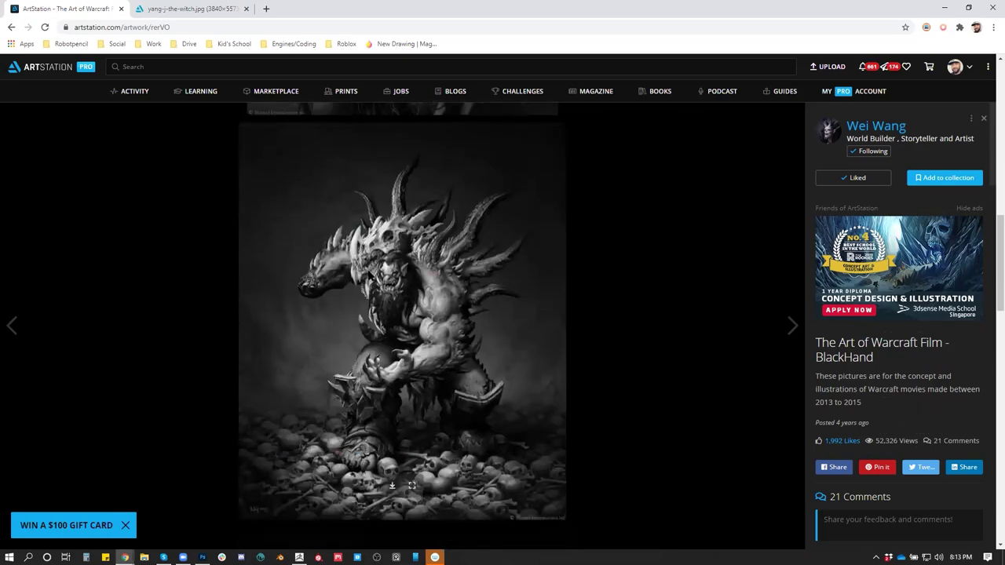
scroll(470, 487, "down", 2)
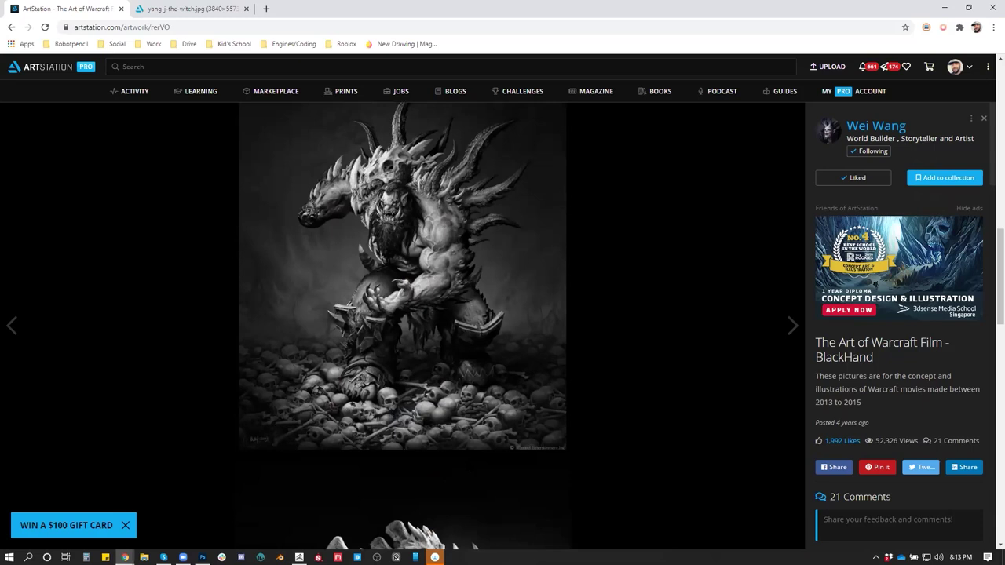
scroll(473, 546, "down", 3)
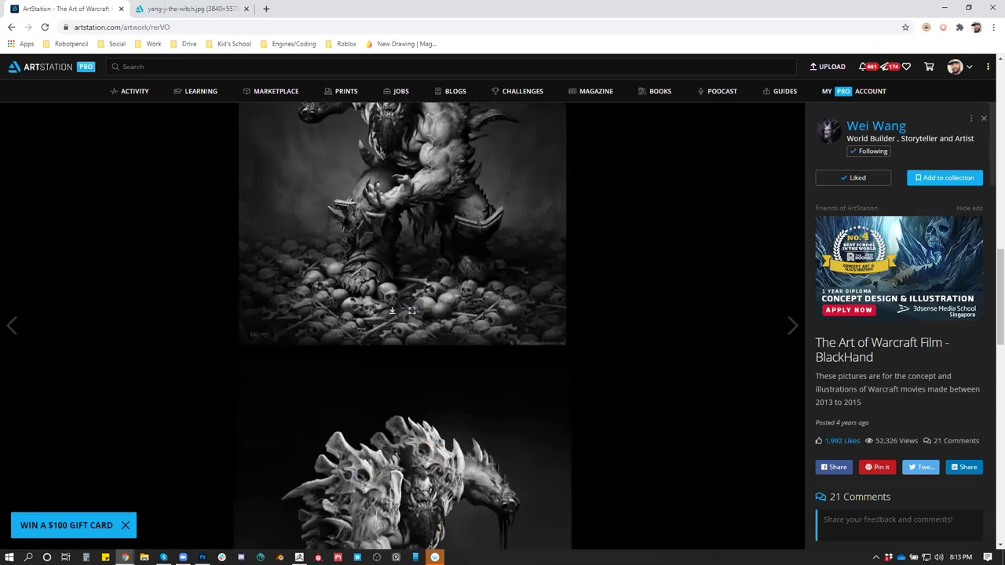
scroll(436, 292, "up", 2)
scroll(437, 295, "up", 4)
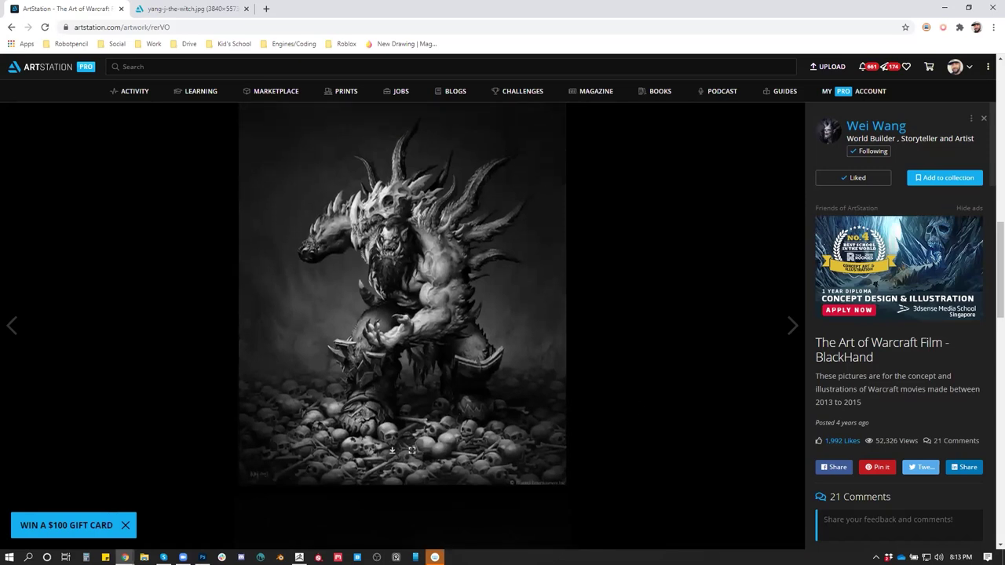
scroll(402, 326, "down", 6)
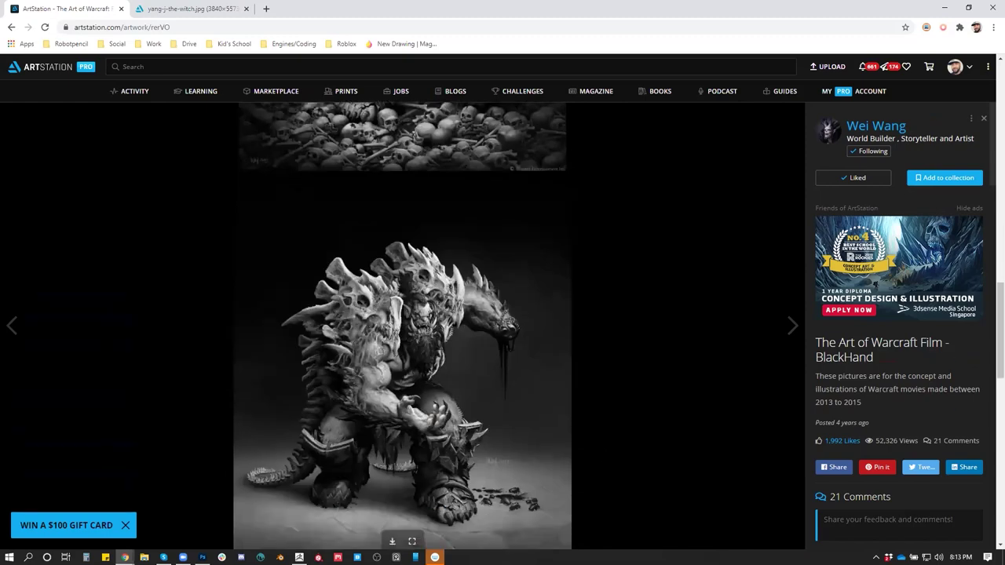
scroll(402, 325, "down", 10)
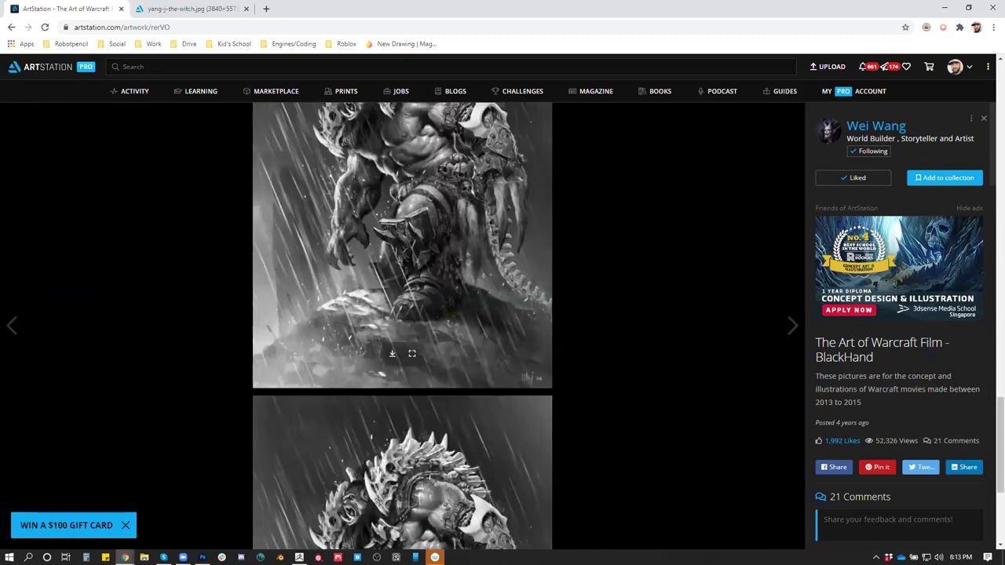
scroll(402, 326, "up", 10)
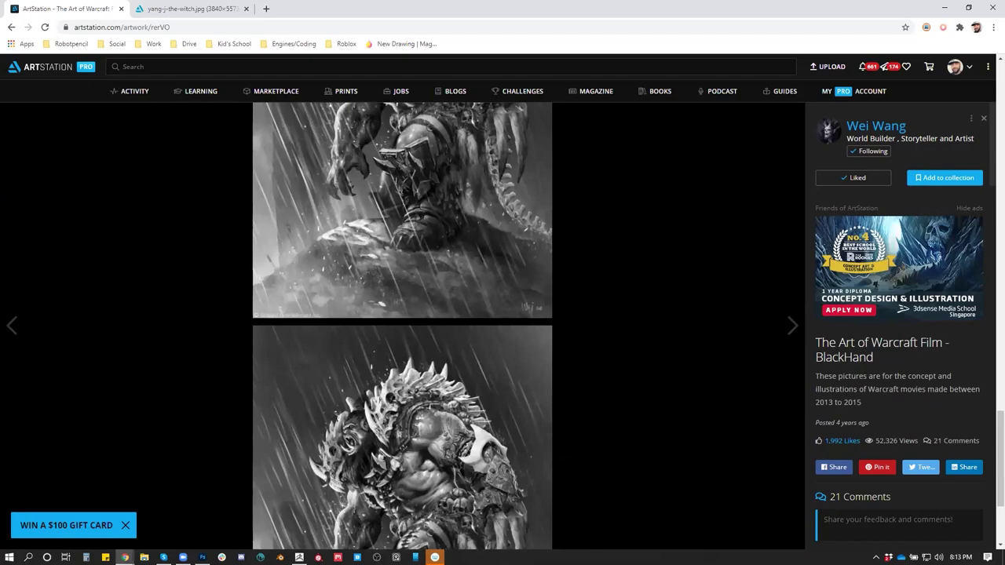
scroll(402, 326, "up", 10)
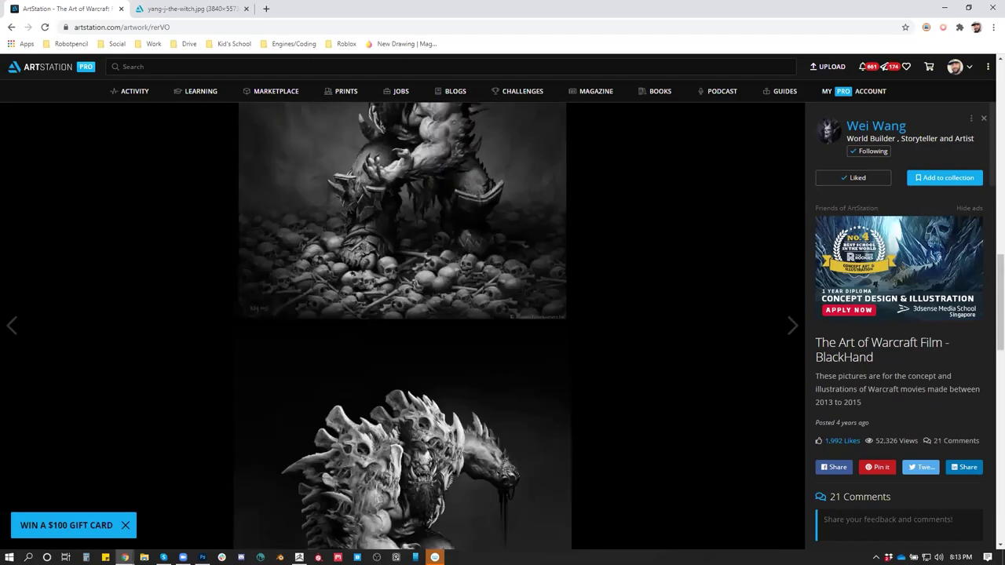
scroll(402, 326, "up", 10)
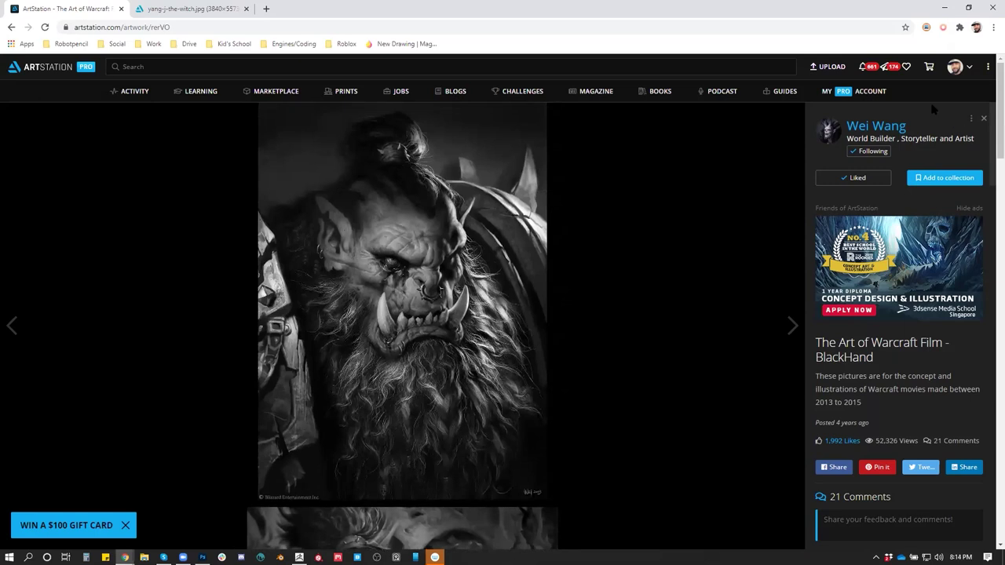
left_click(946, 8)
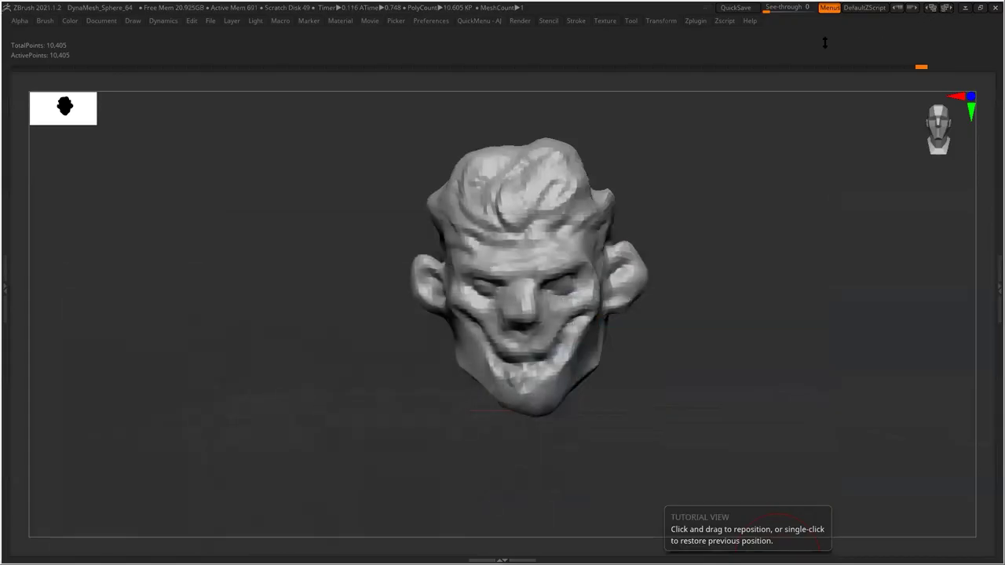
Open the Zplugin menu to show Decimation Master's settings at 20% decimation
left_click(697, 20)
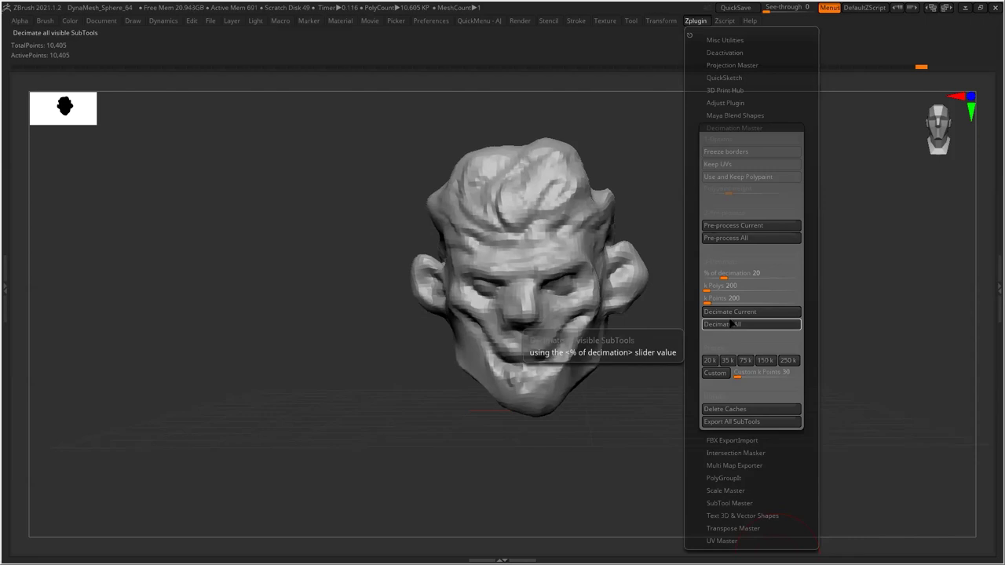
Decimate the head at 20%, then at 10% down to 1,040 points
left_click(732, 325)
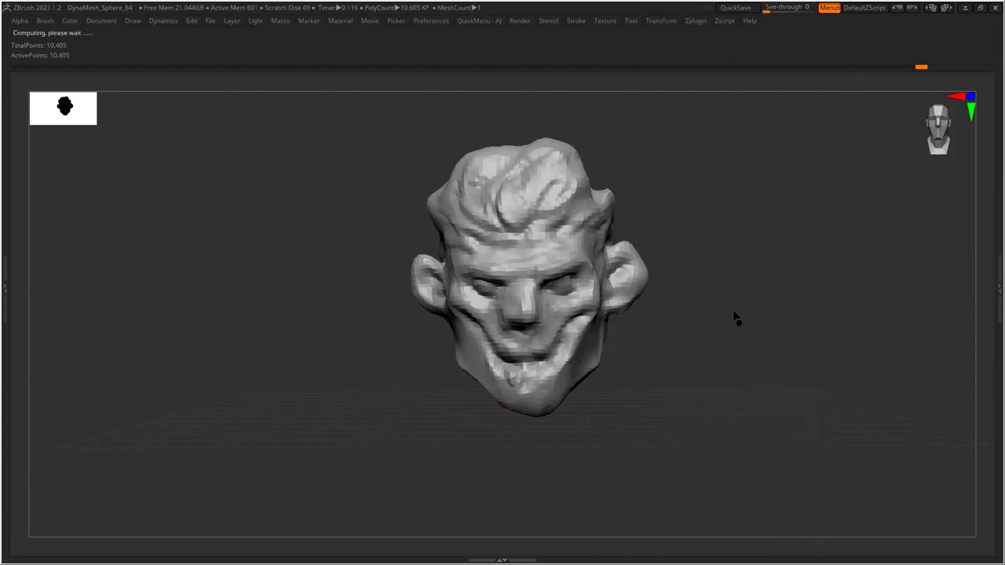
left_click(697, 23)
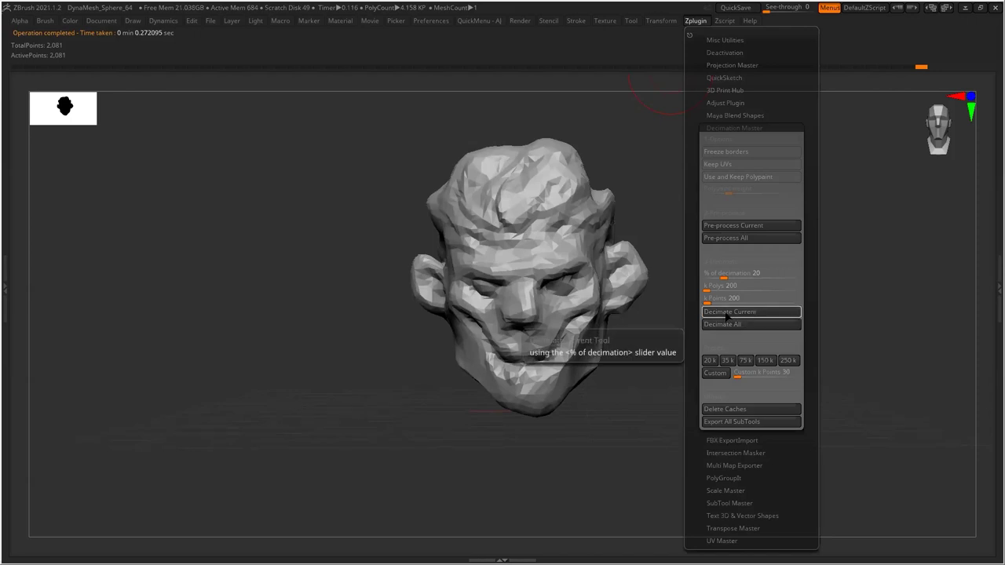
left_click(733, 269)
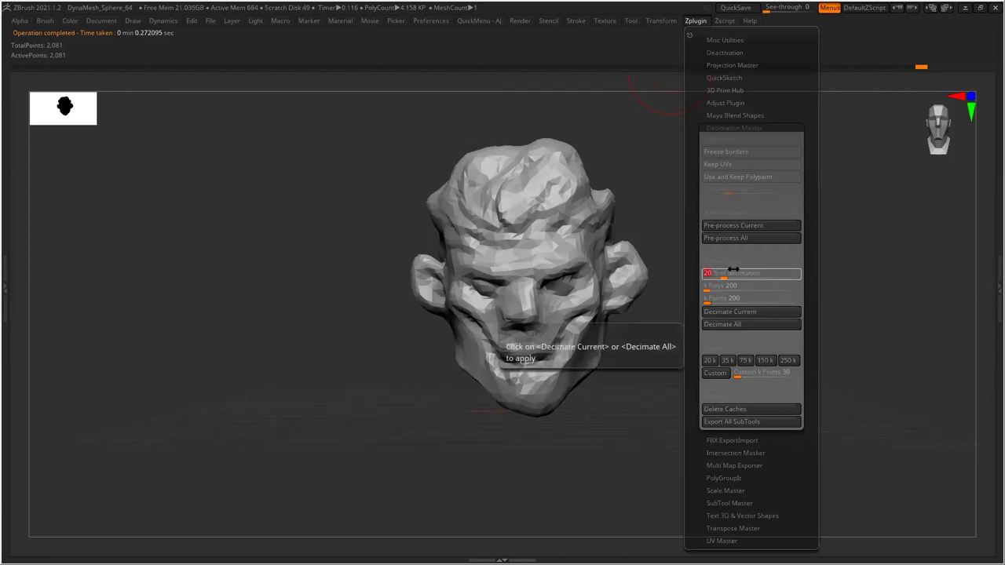
type("10")
key("Return")
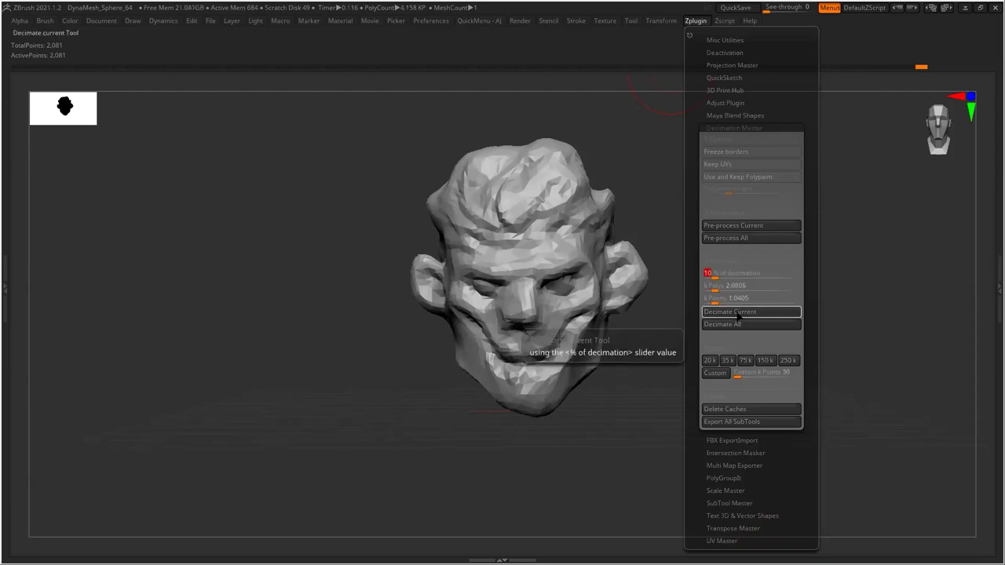
left_click(735, 314)
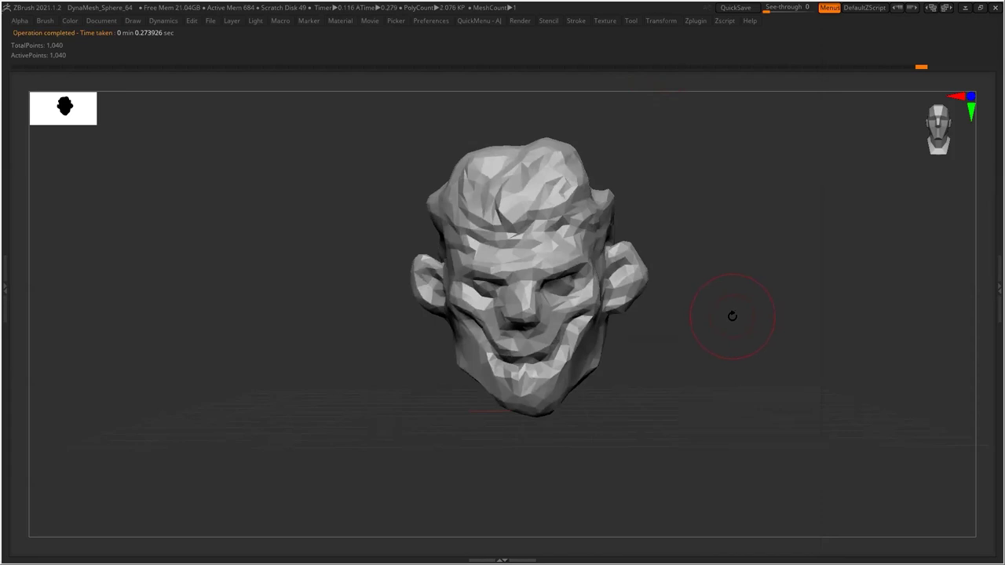
Decimate again at 5% to reach 520 points and orbit to inspect the low-poly head
left_click(695, 20)
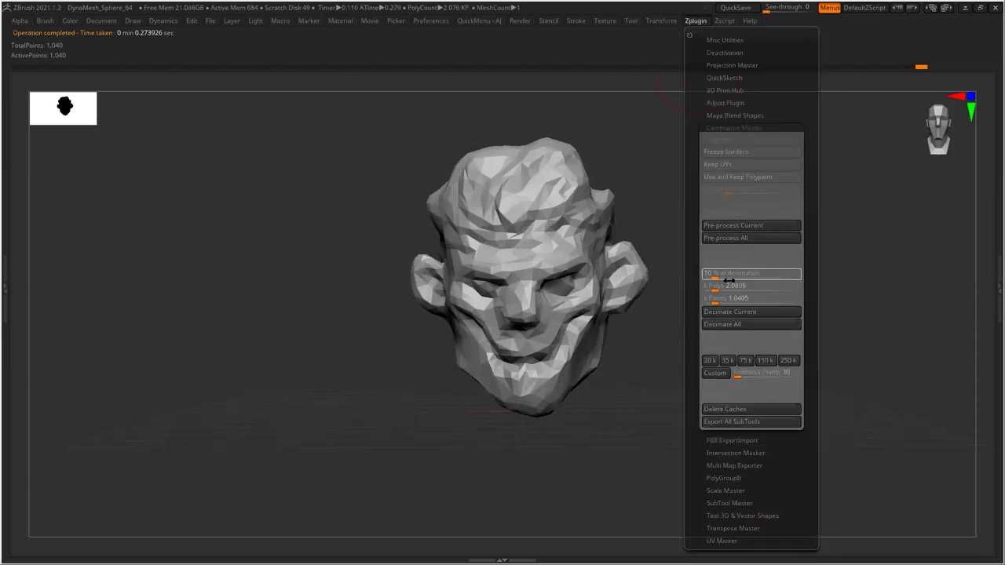
type("5")
key("Return")
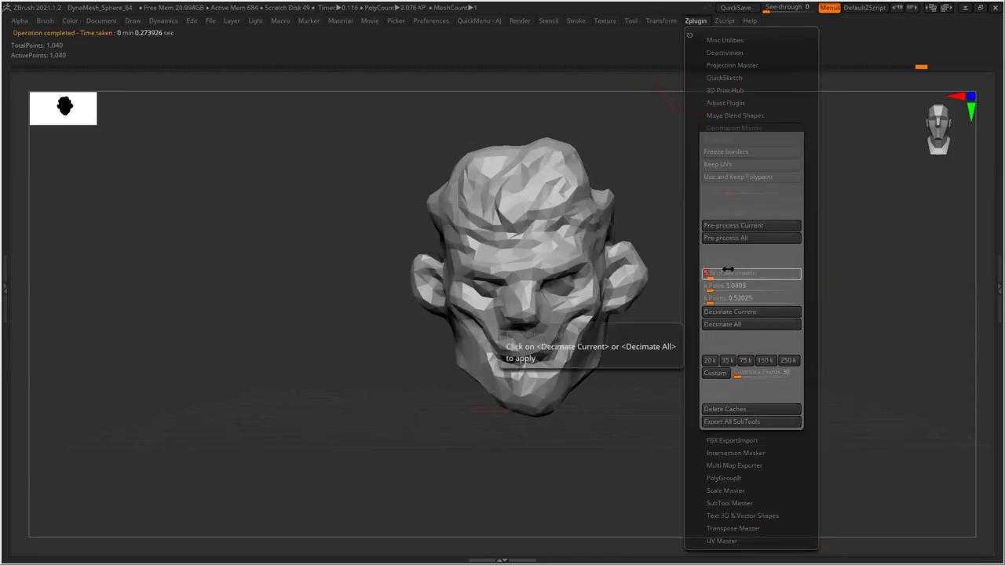
left_click(733, 324)
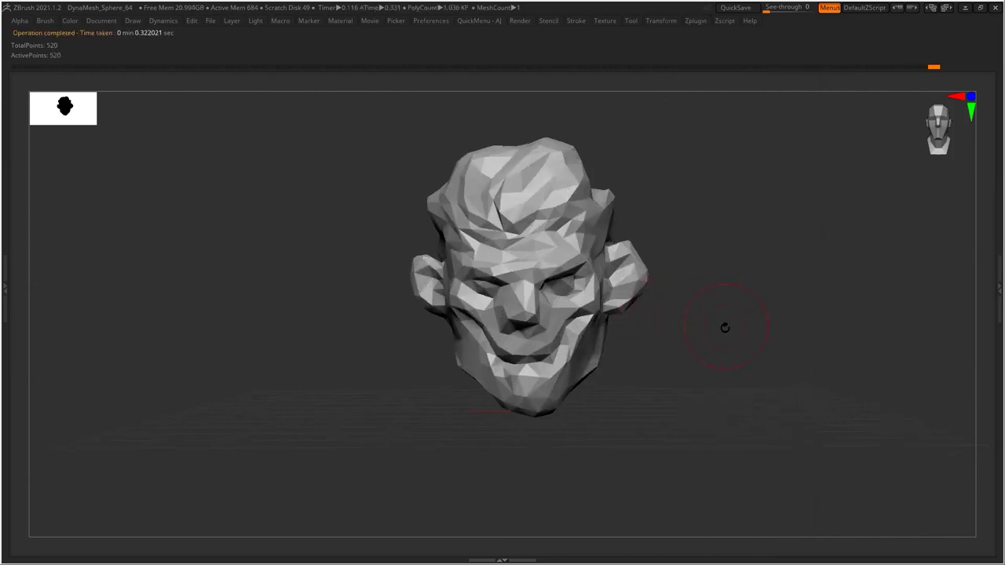
mouse_move(715, 337)
left_mouse_down()
mouse_move(830, 337)
mouse_move(708, 345)
mouse_move(718, 333)
mouse_move(754, 343)
mouse_move(717, 341)
left_mouse_up()
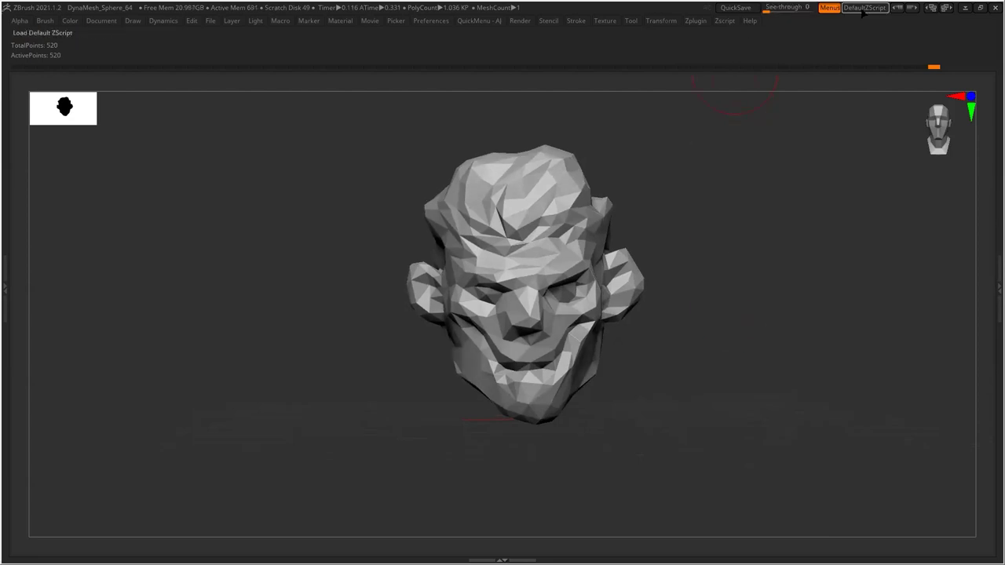
Export the low-poly head as TestFace.obj to the Desktop
left_click(1000, 284)
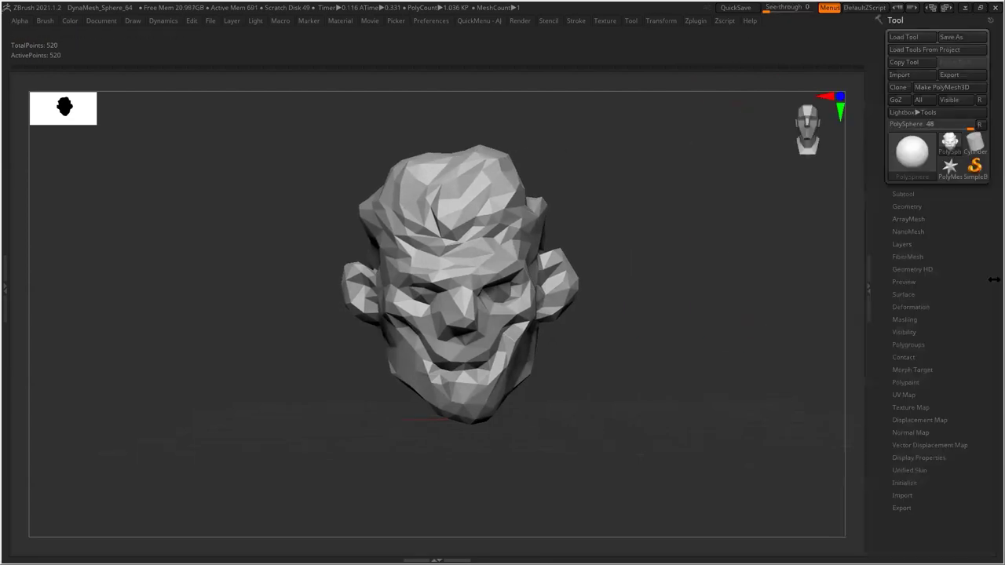
left_click(909, 207)
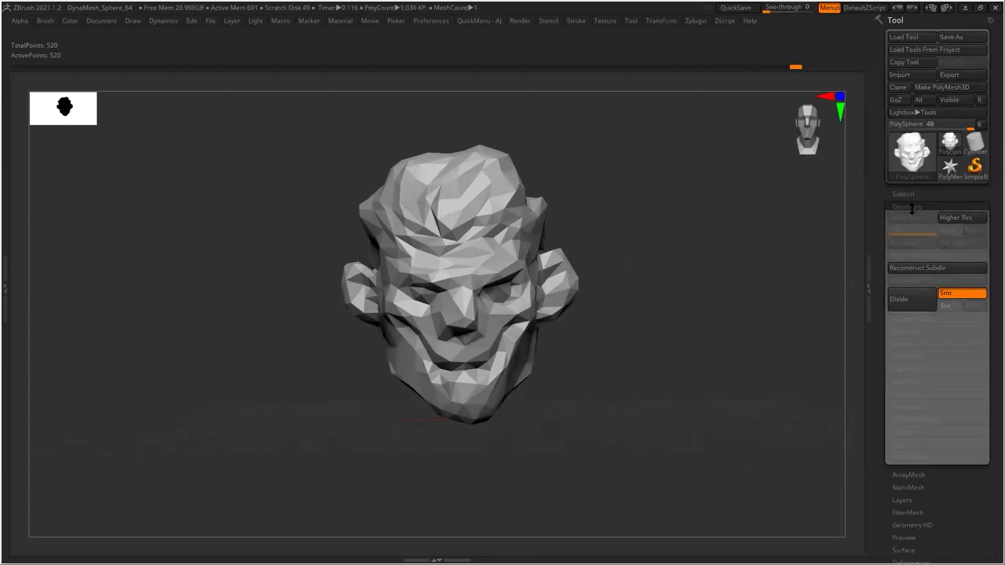
left_click(956, 76)
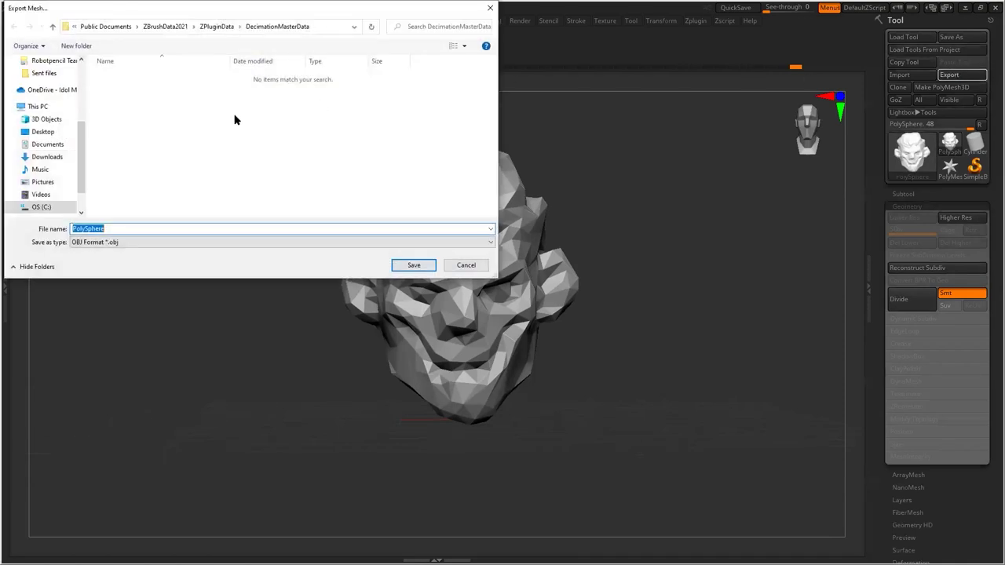
left_click(52, 133)
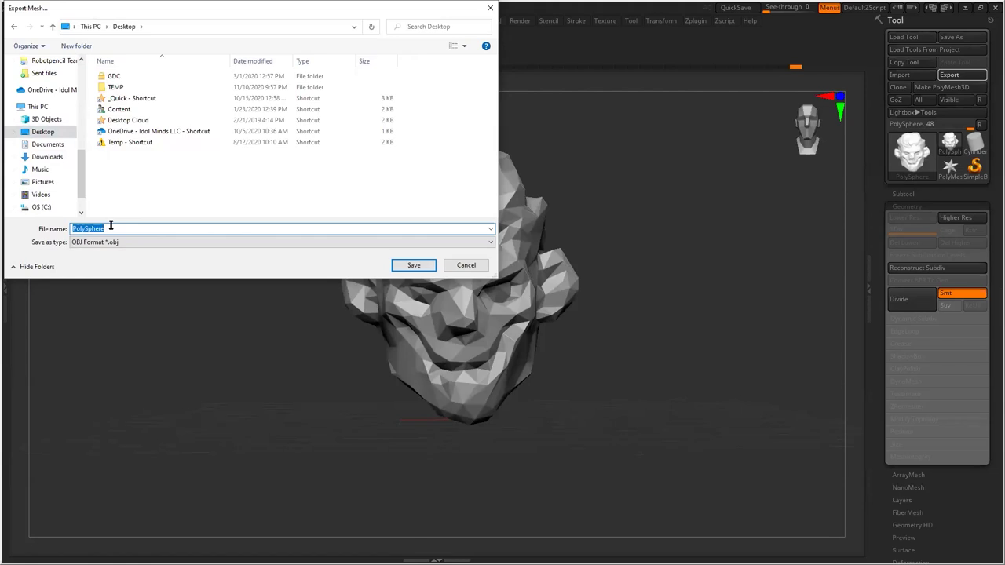
type("TestFace")
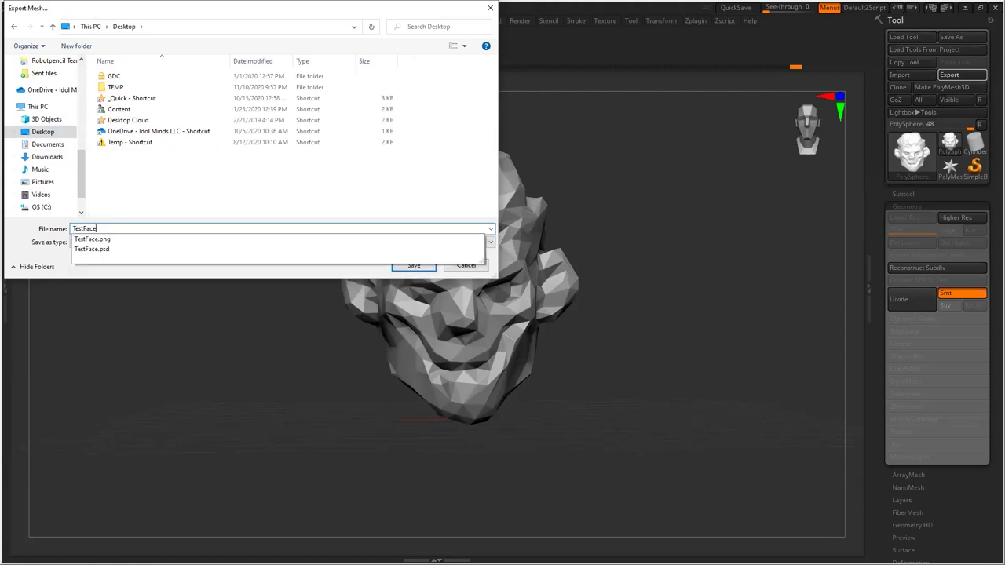
key("Return")
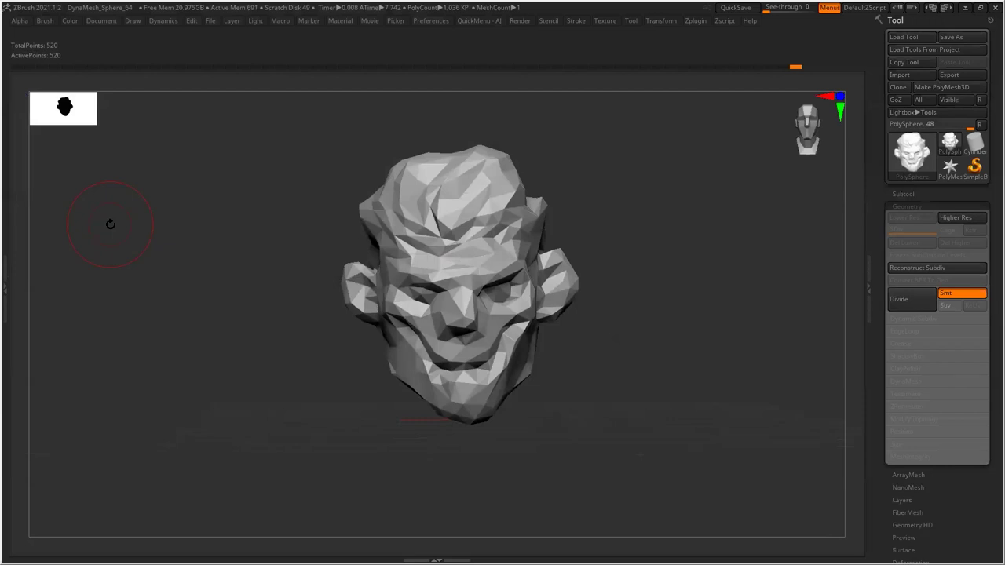
Quit ZBrush without saving the project and launch 3D-Coat
left_click(995, 7)
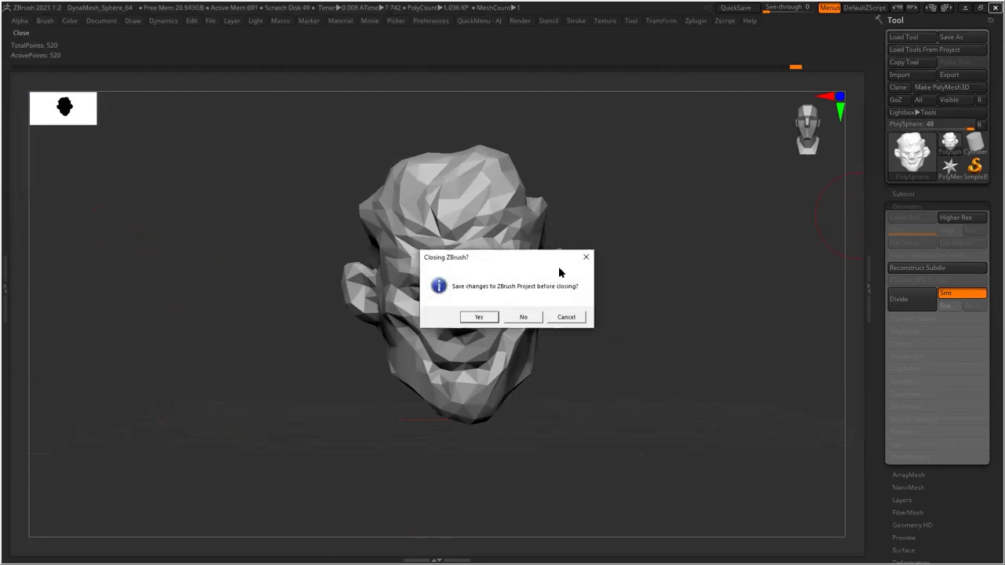
left_click(524, 317)
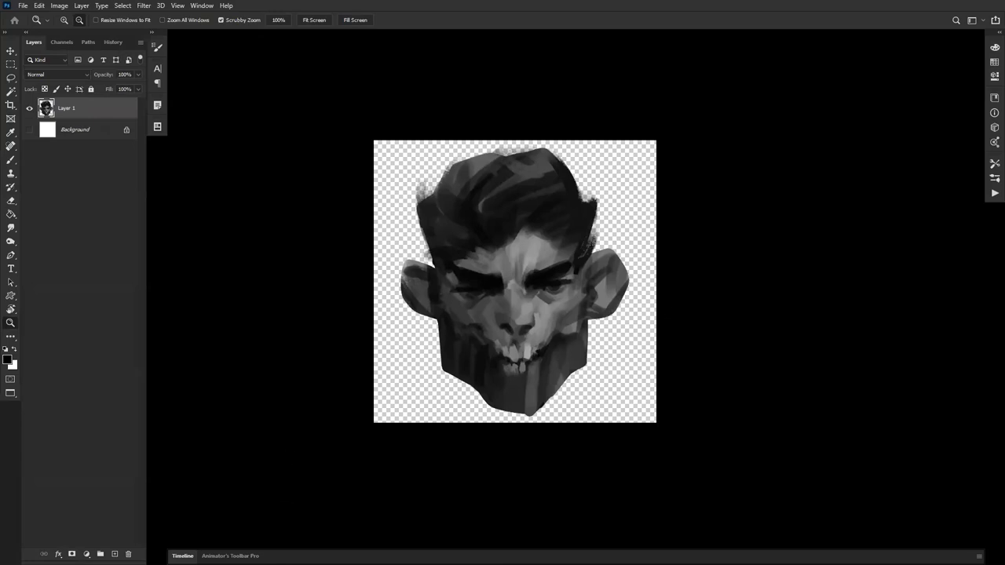
key("f")
key("f")
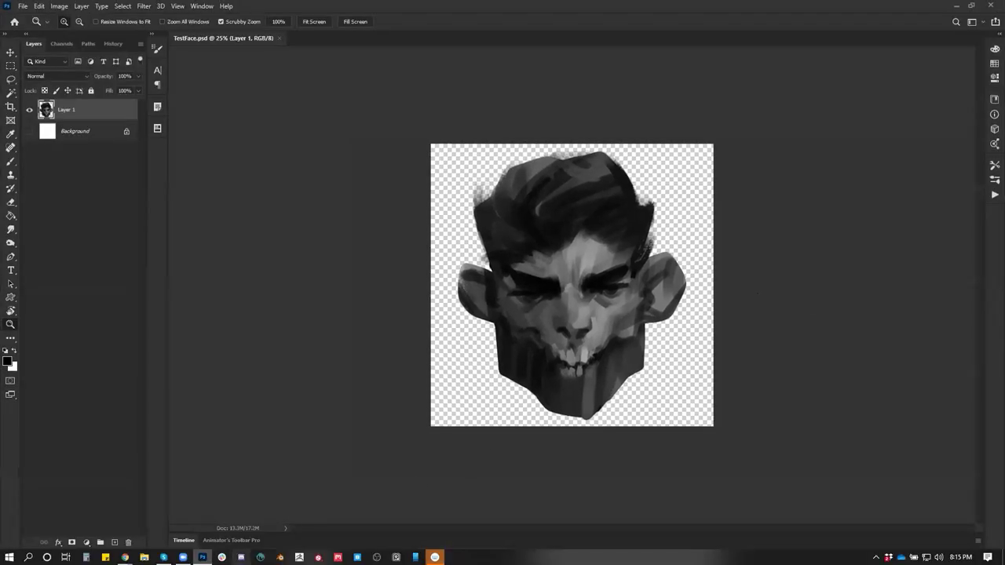
left_click(261, 558)
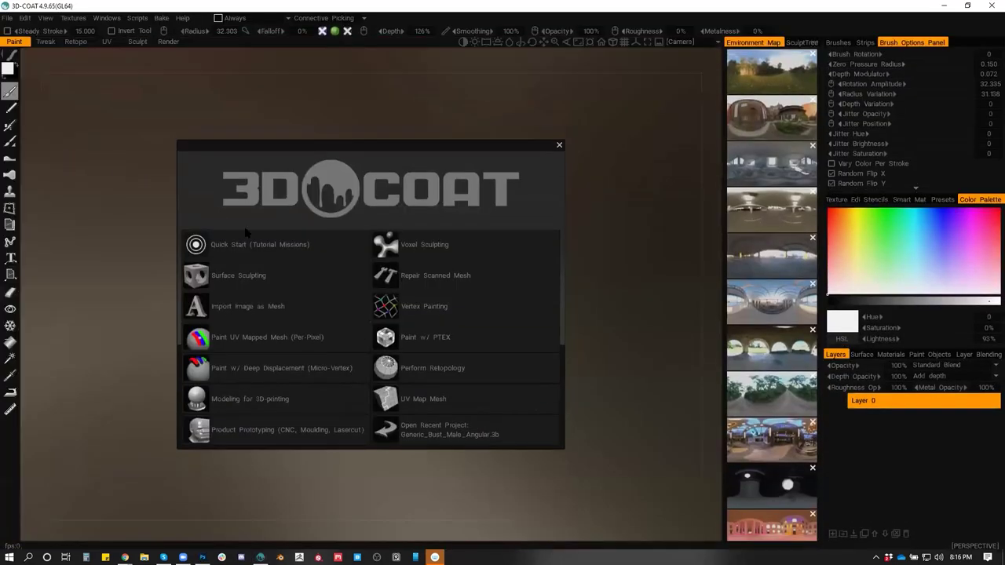
Choose per-pixel UV mapped painting and open the TestFace model
left_click(259, 339)
left_click(200, 267)
left_click(130, 166)
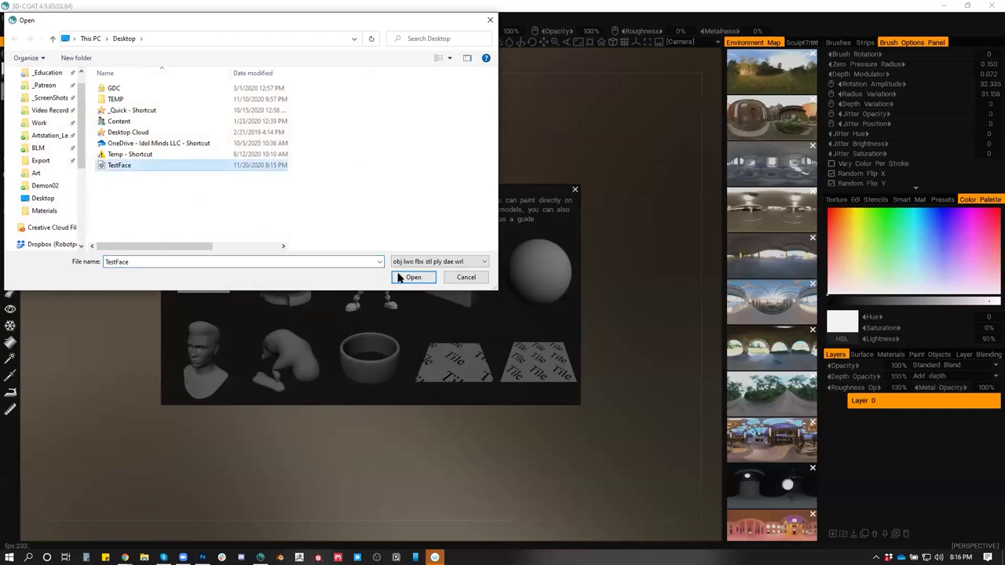
left_click(404, 277)
Set the import texture size to 4096 and confirm the import
left_click(471, 376)
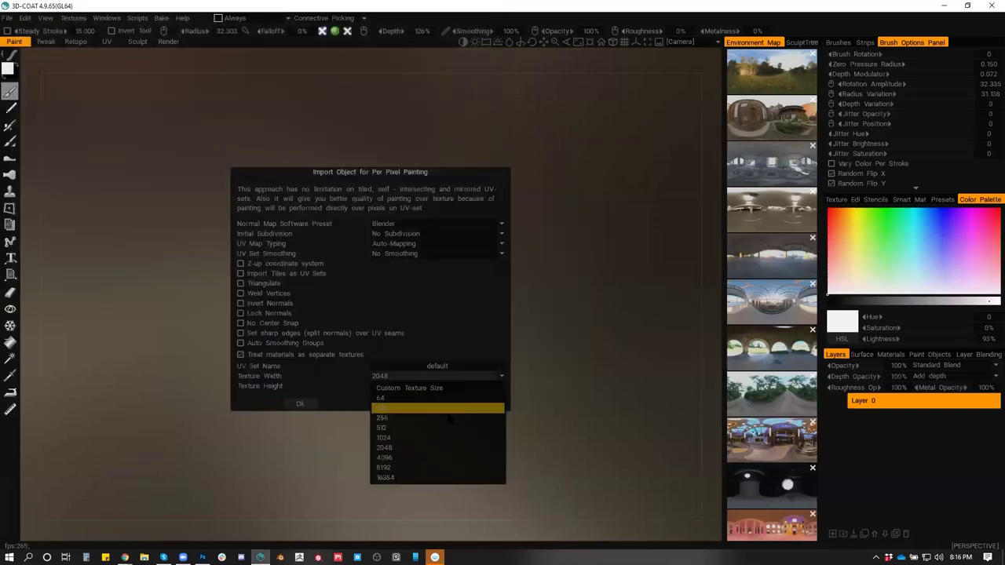
left_click(416, 447)
left_click(420, 376)
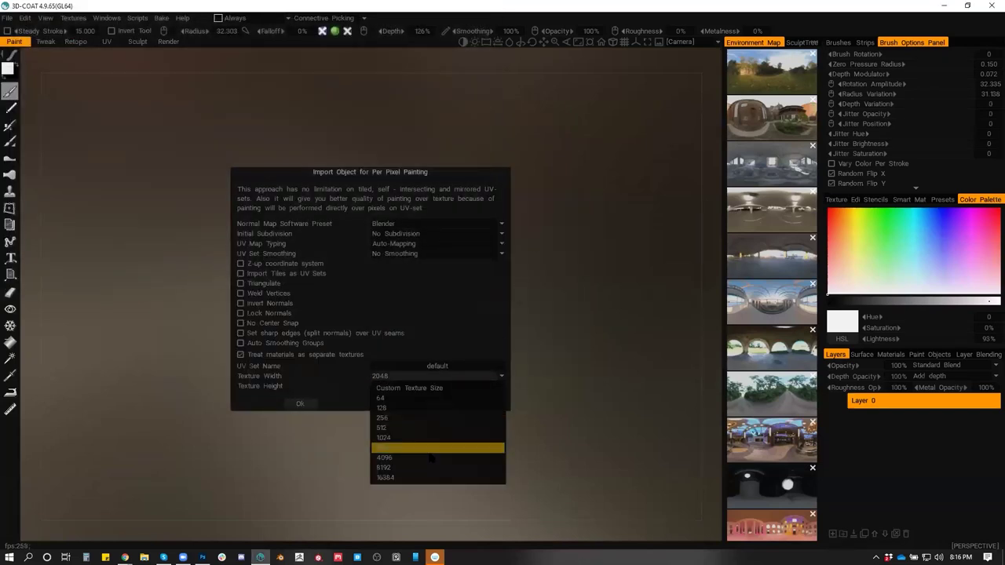
left_click(424, 455)
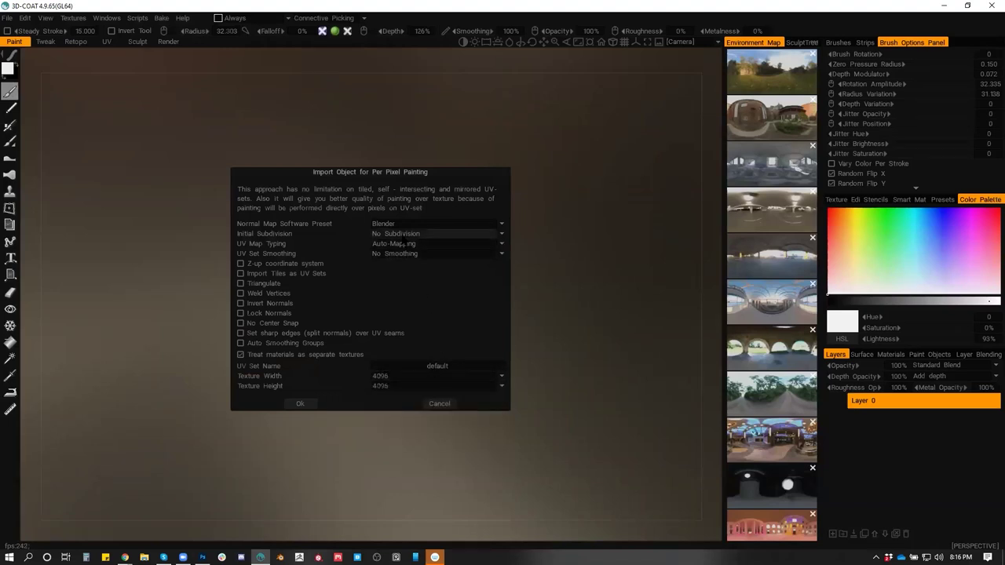
left_click(299, 403)
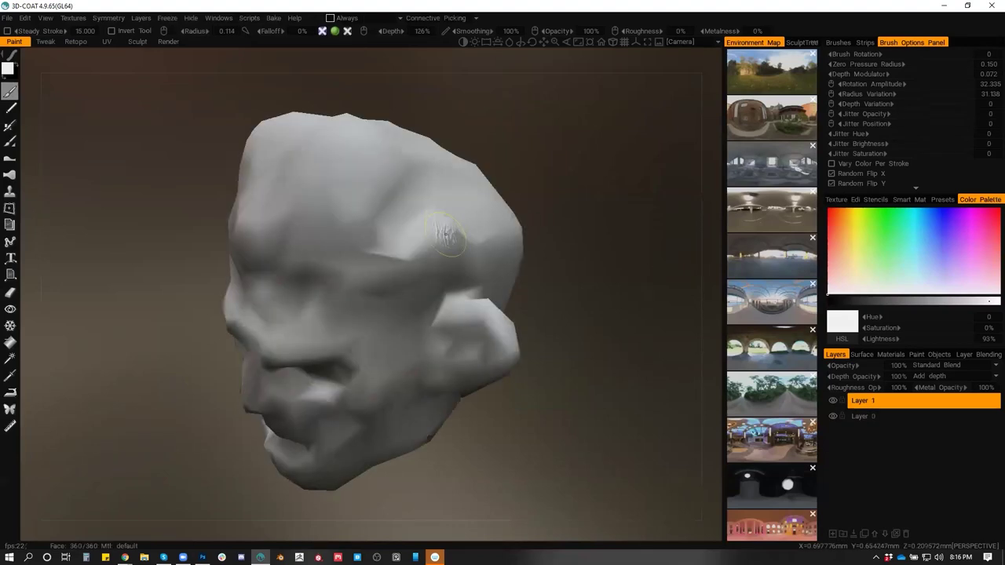
Orbit the head and snap it to a flat front view, then switch to Photoshop
left_click_drag(539, 417, 613, 377)
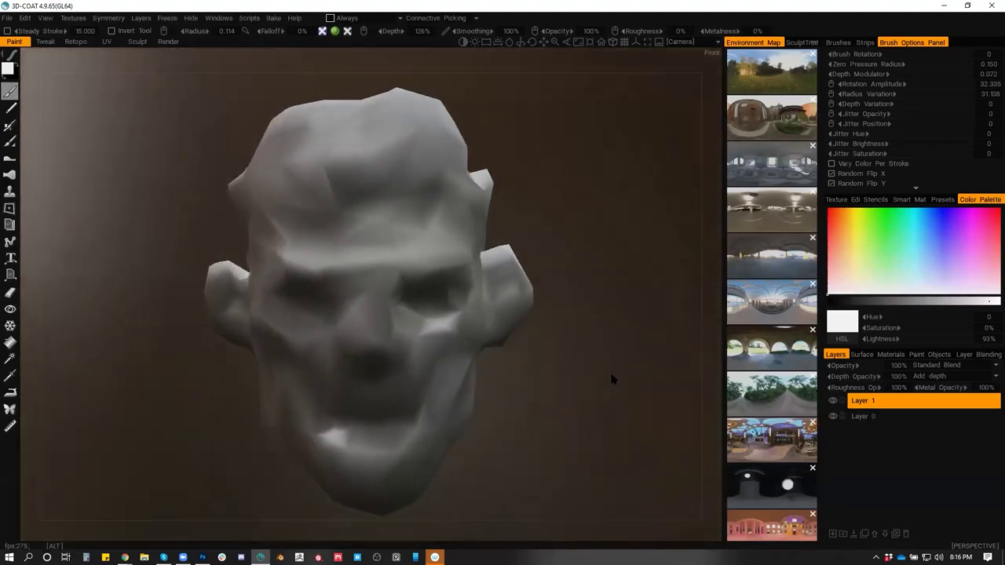
left_click_drag(530, 290, 550, 253)
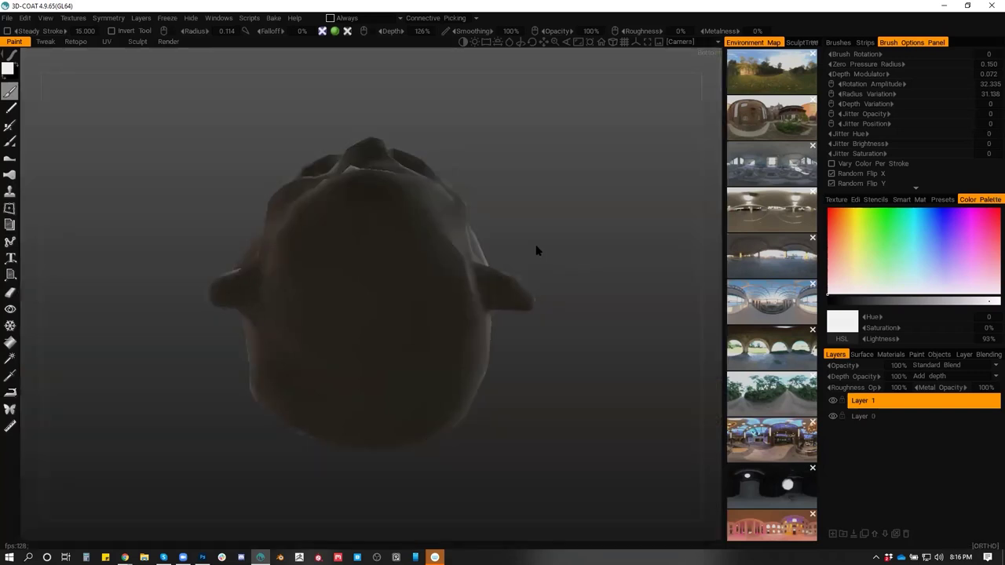
mouse_move(534, 249)
left_mouse_down()
mouse_move(566, 341)
mouse_move(562, 307)
mouse_move(560, 385)
mouse_move(576, 271)
left_mouse_up()
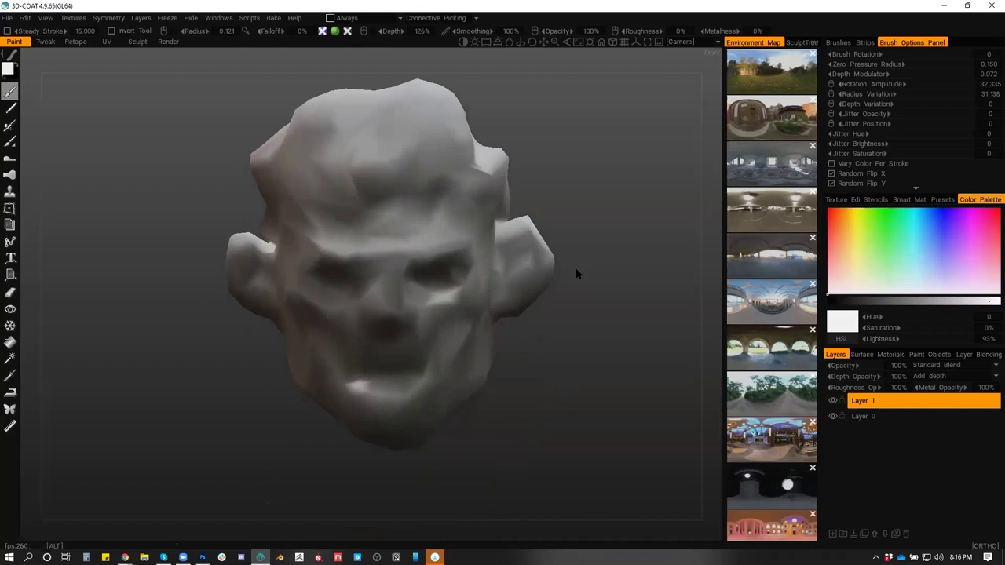
key("KP_2")
key("KP_2")
mouse_move(560, 251)
left_mouse_down()
mouse_move(567, 393)
mouse_move(547, 376)
mouse_move(556, 335)
mouse_move(555, 370)
left_mouse_up()
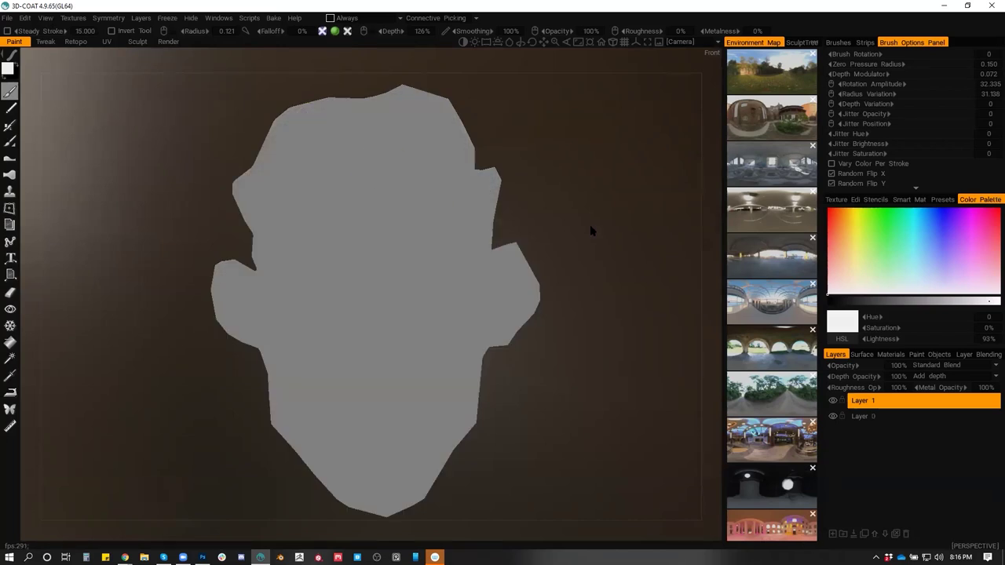
key("alt+Tab")
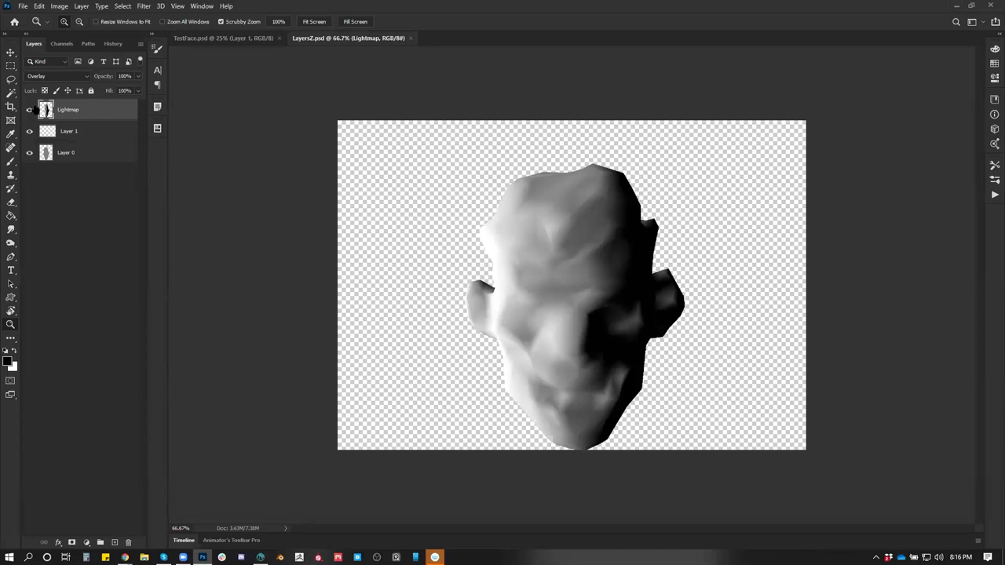
Hide the Lightmap layer and paste the TestFace painting into LayersZ above Layer 1
left_click(29, 110)
left_click(210, 43)
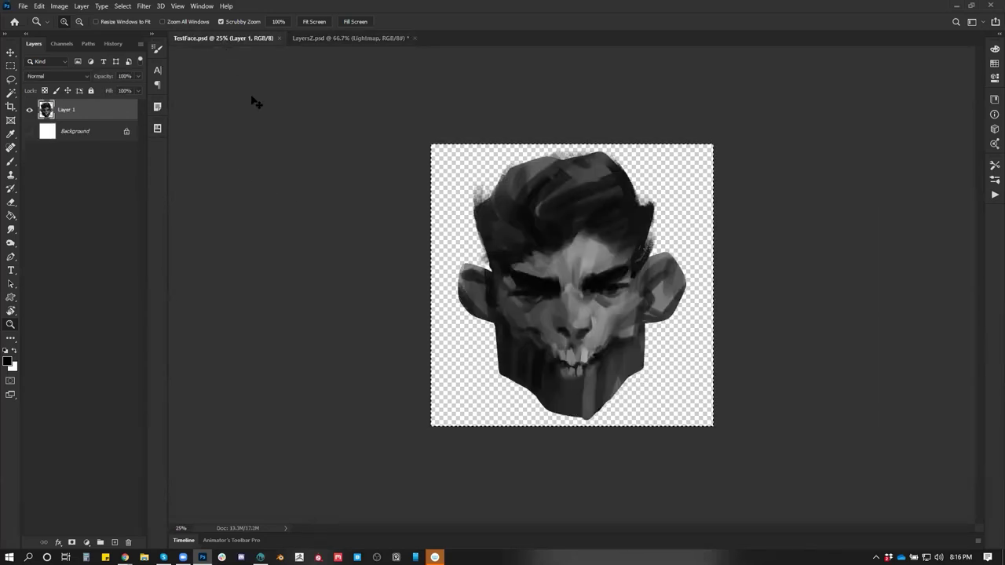
left_click(292, 43)
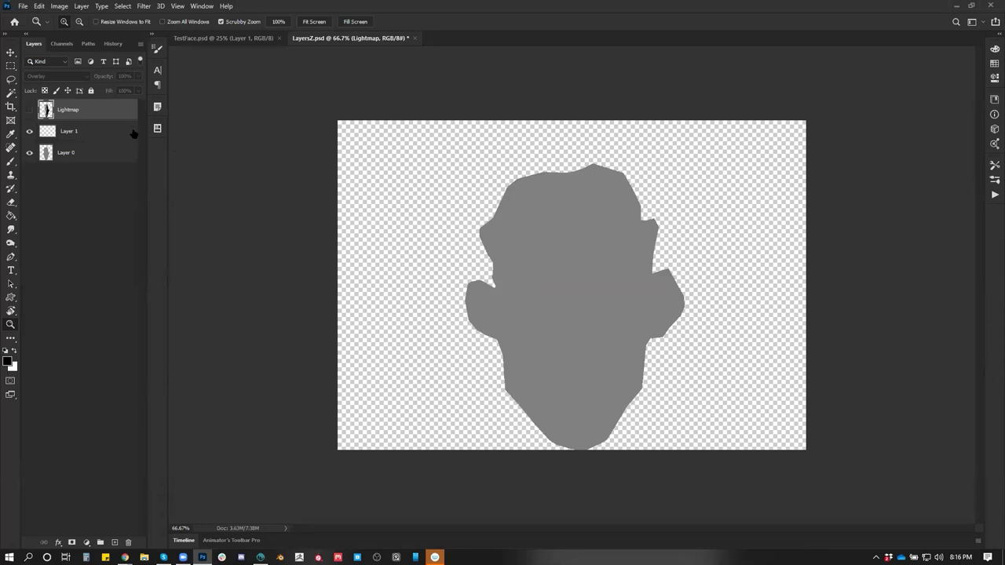
left_click(104, 133)
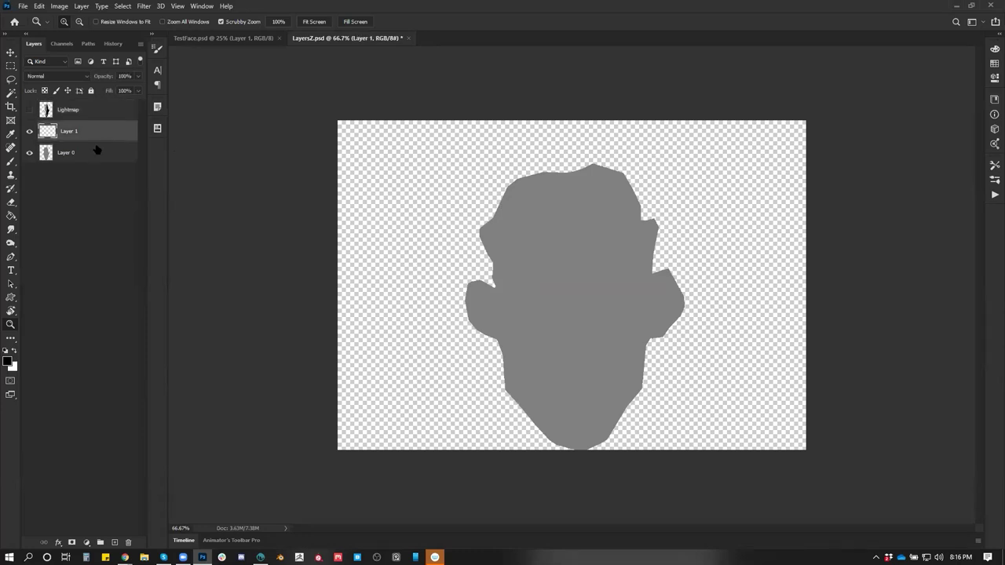
key("ctrl+v")
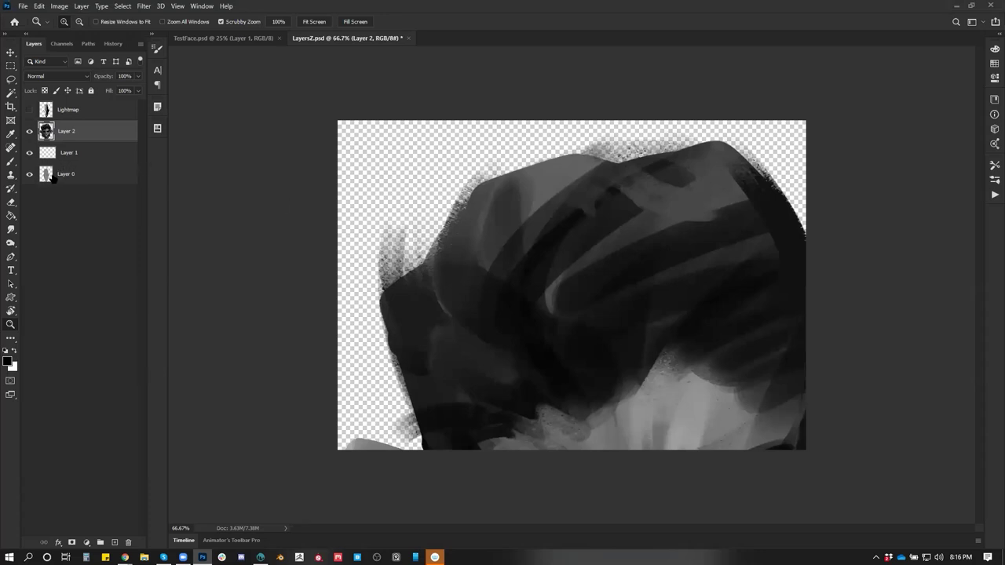
Duplicate Layer 0 and merge the copy into Layer 1
left_click(102, 184)
key("ctrl+j")
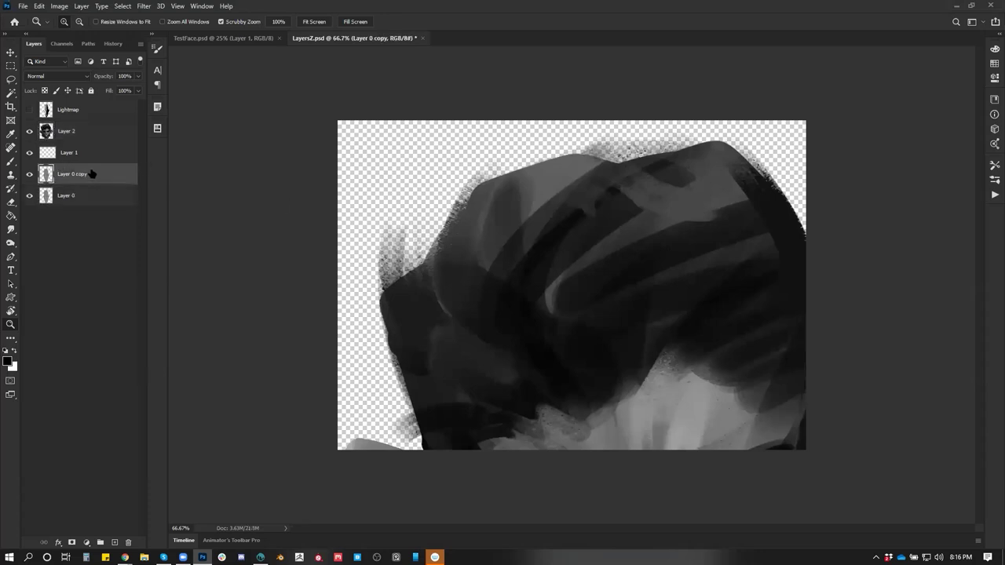
left_click(89, 157, "shift")
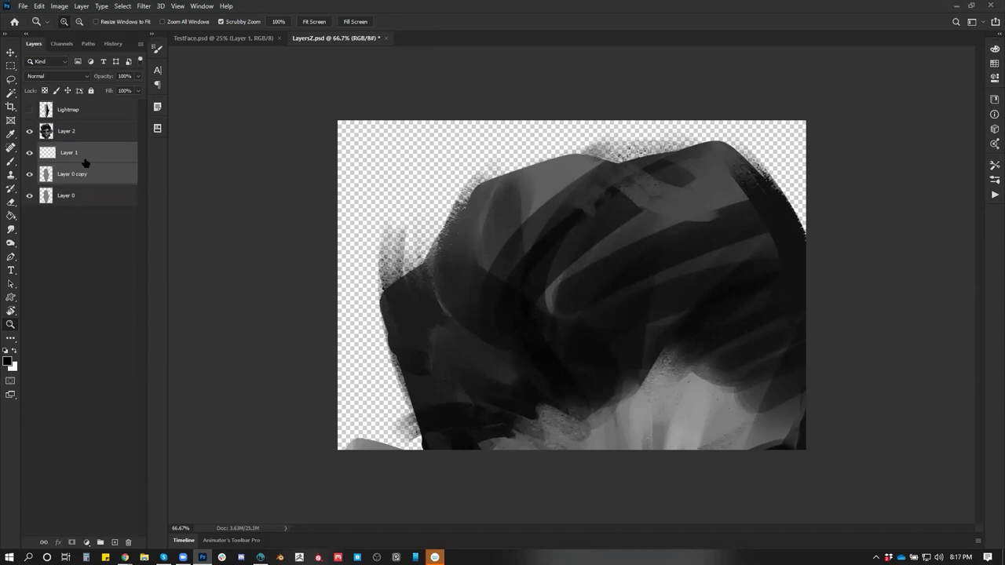
key("ctrl+e")
Move the painted face over the head silhouette and scale it to about 37%
left_click(69, 134)
key("v")
left_click_drag(735, 250, 629, 219)
key("ctrl+t")
left_click_drag(876, 93, 597, 426)
left_click_drag(481, 436, 659, 75)
left_click_drag(739, 119, 659, 271)
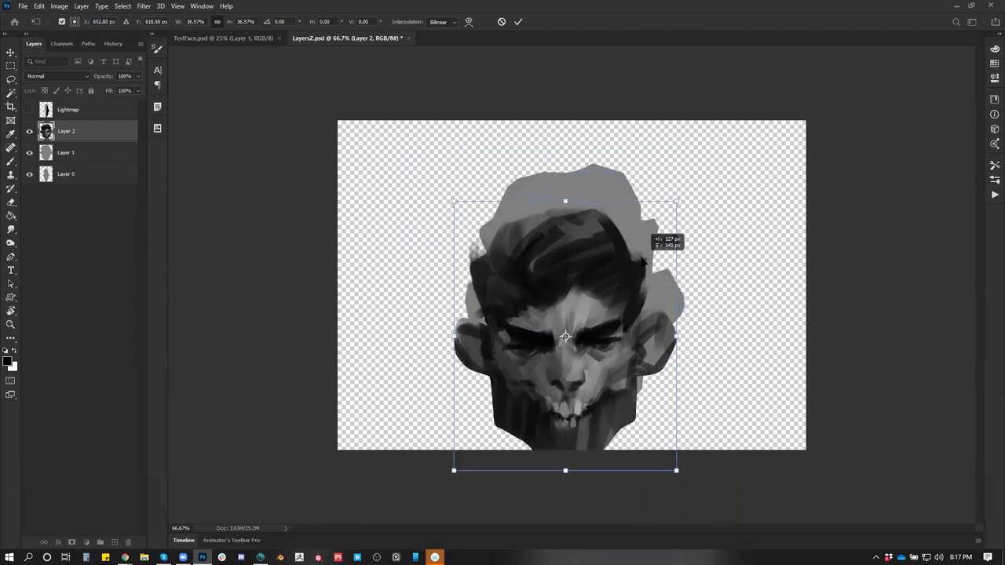
left_click_drag(660, 190, 661, 196)
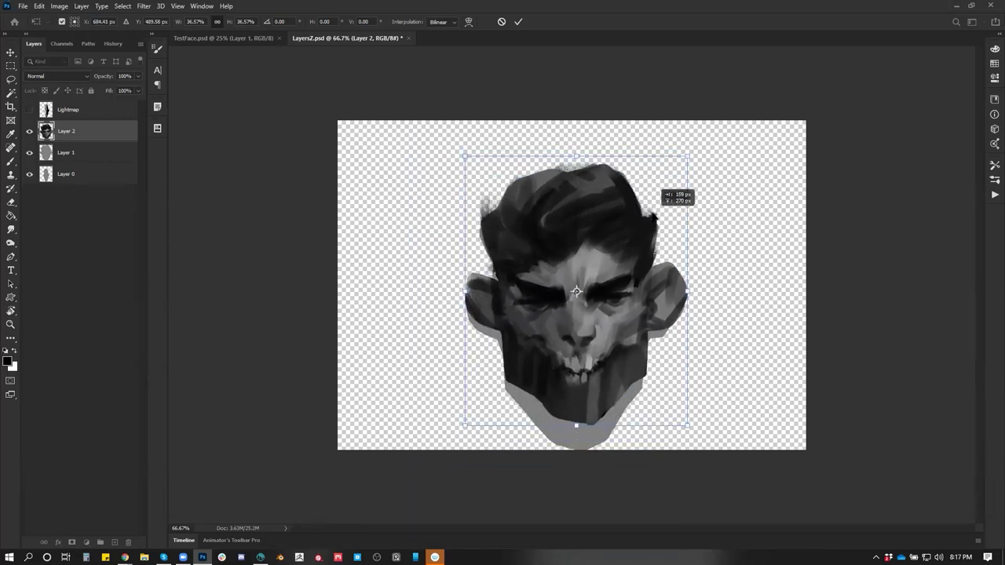
key("Return")
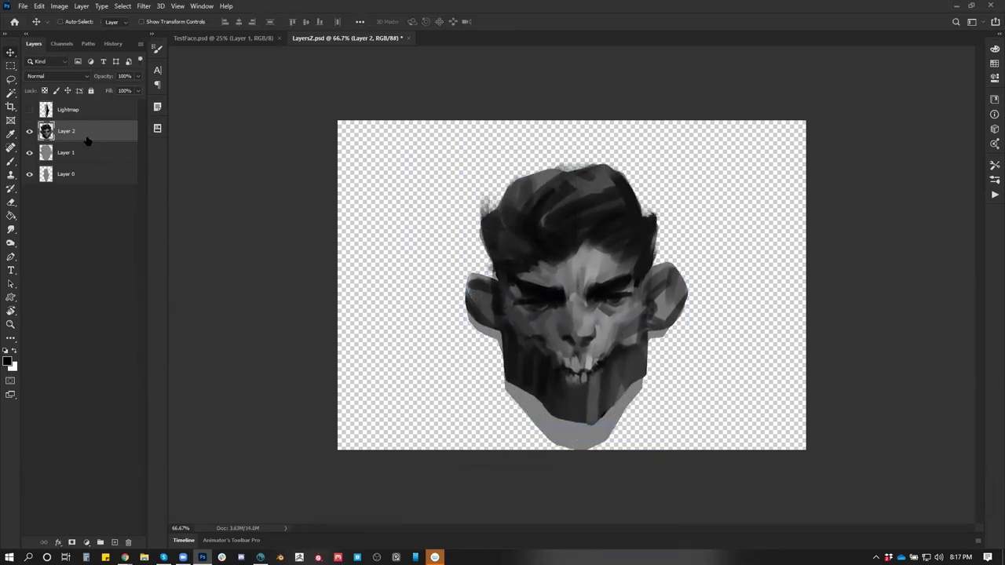
left_click_drag(86, 143, 93, 139)
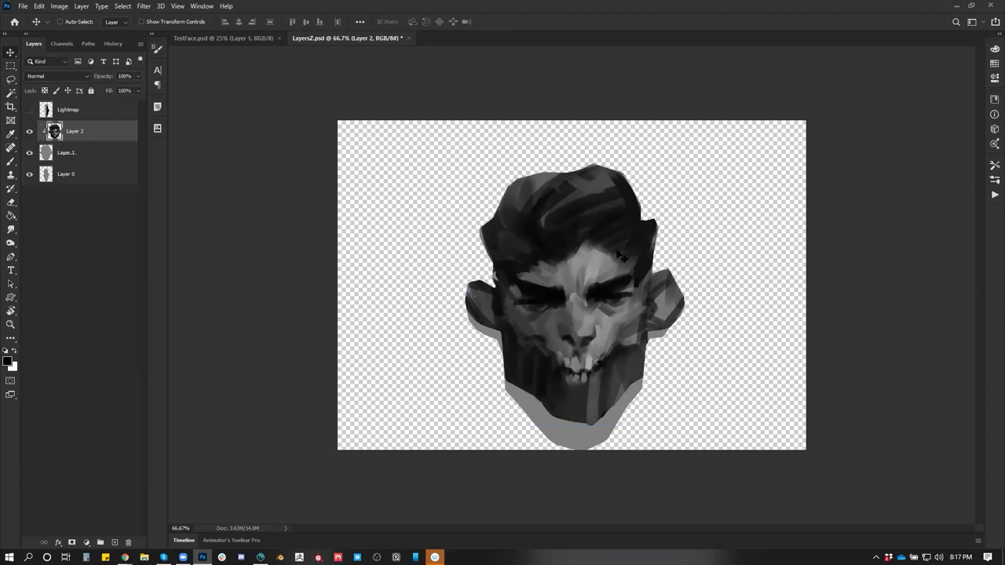
left_click_drag(633, 292, 633, 304)
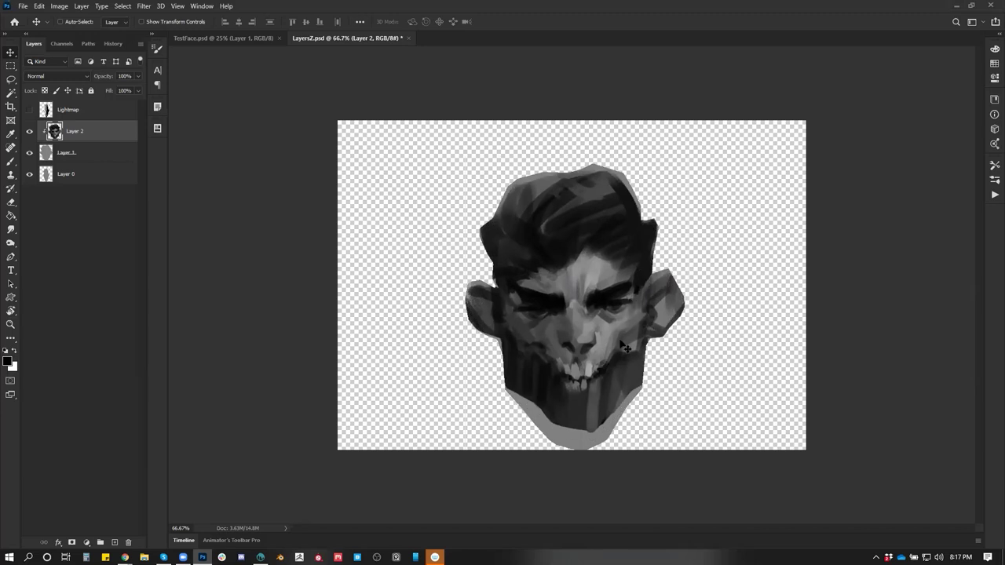
Stretch the face taller and wider to fit the silhouette, then return to 3D-Coat
key("ctrl+t")
left_click_drag(571, 435, 577, 458)
left_click_drag(592, 407, 589, 402)
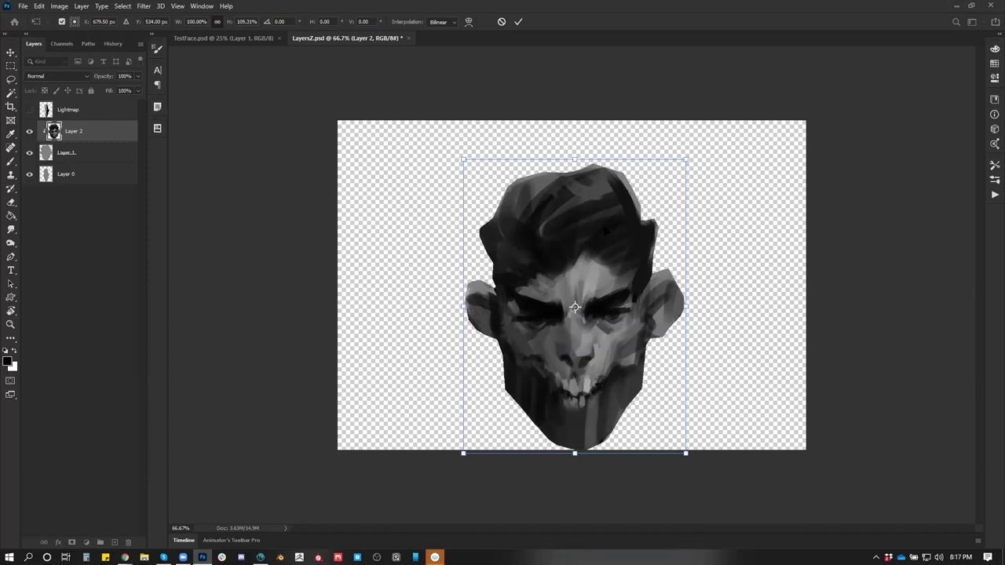
left_click_drag(571, 159, 573, 150)
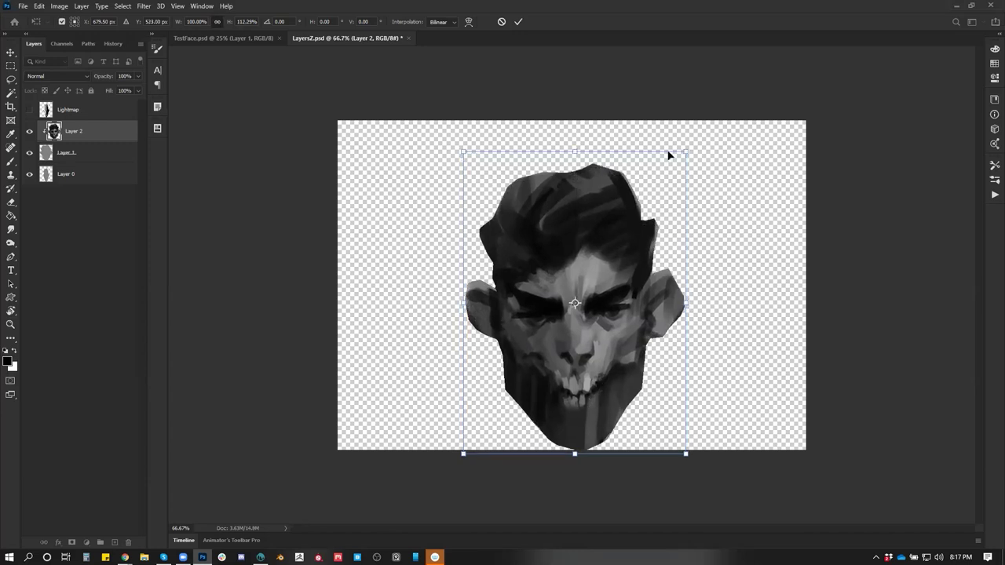
left_click_drag(688, 149, 693, 149)
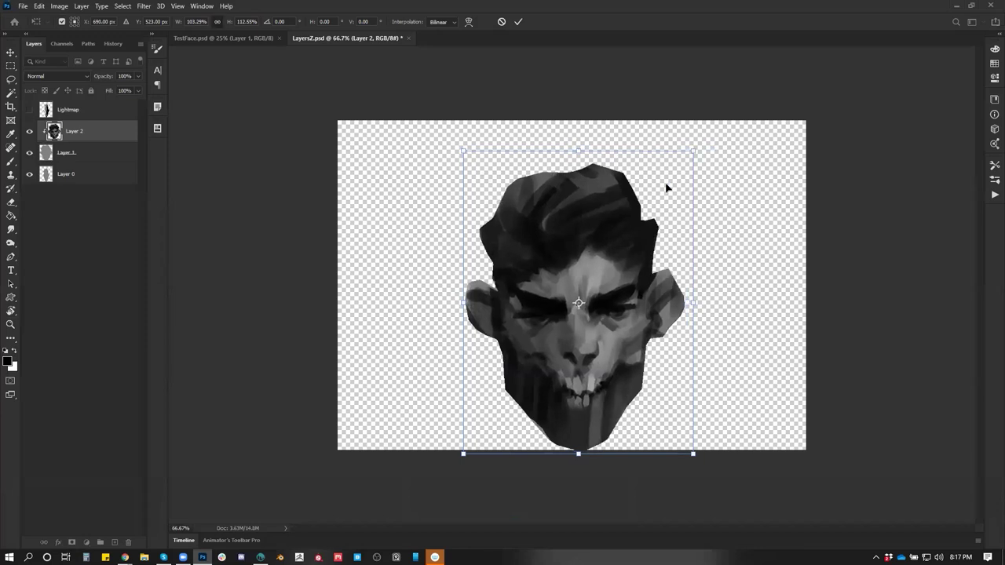
left_click_drag(461, 311, 461, 311)
key("Return")
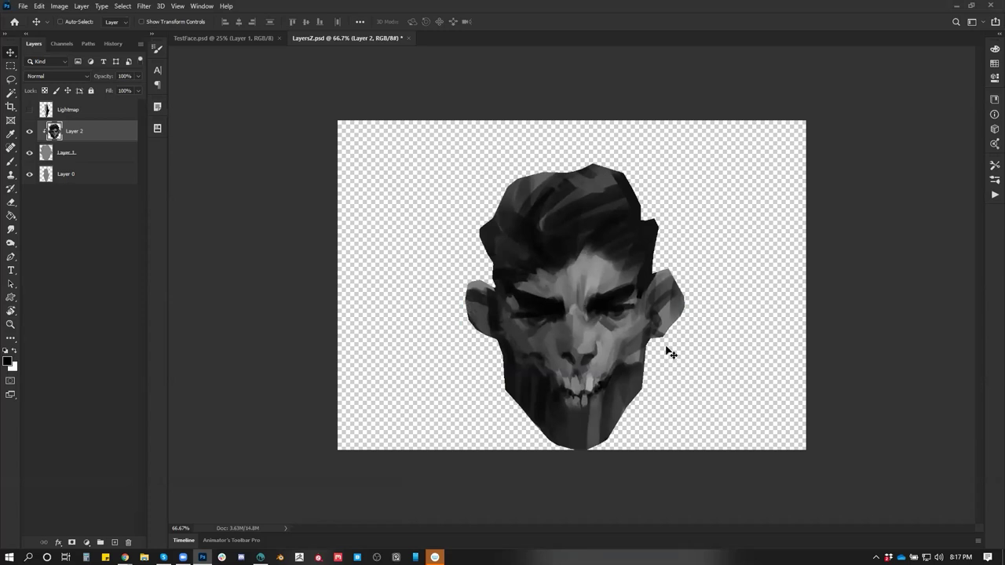
key("ctrl")
key("alt+Tab")
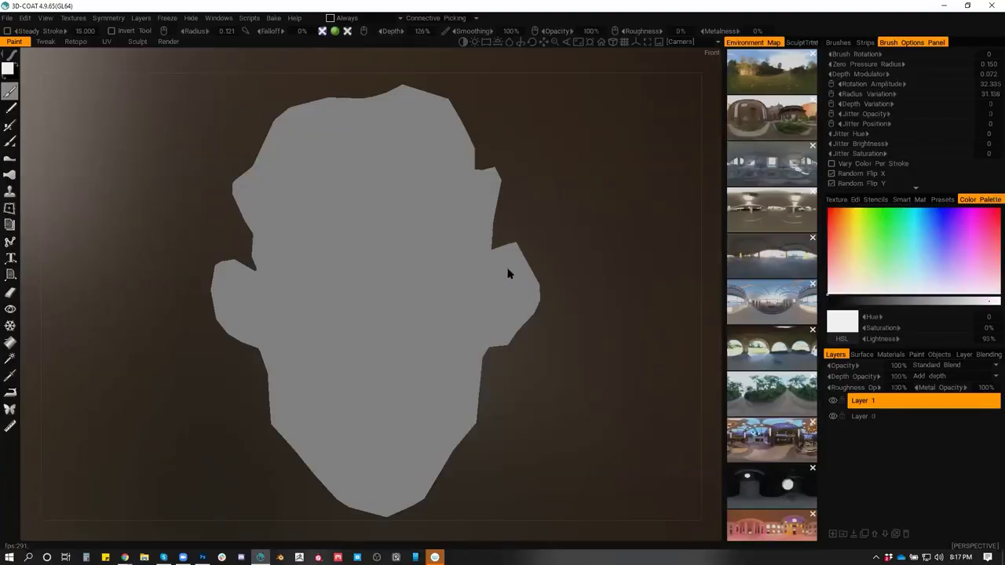
Switch between Photoshop and 3D-Coat and orbit the textured head to a side view
key("alt+Tab")
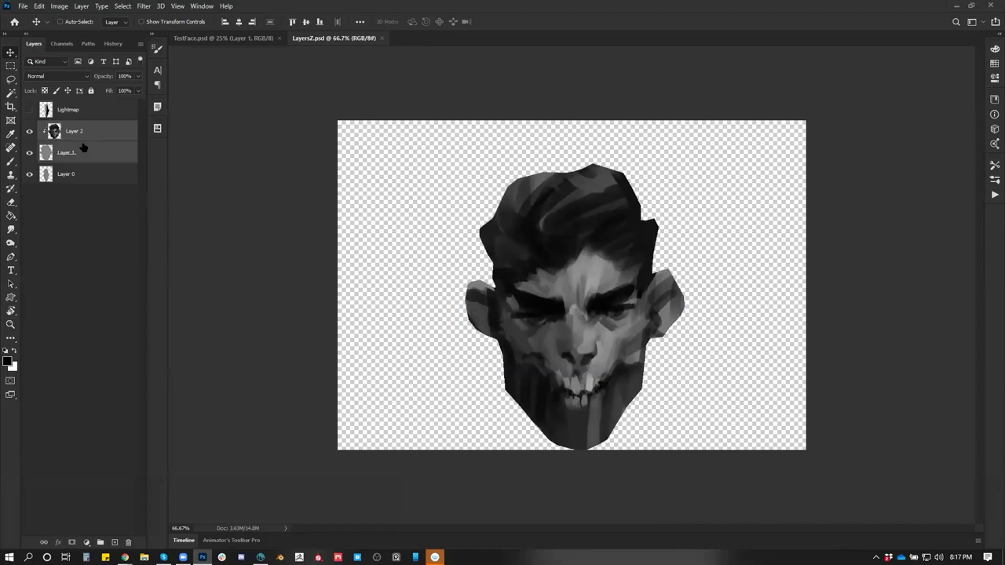
key("alt+Tab")
key("alt+Tab")
key("alt+Tab")
key("alt+Tab")
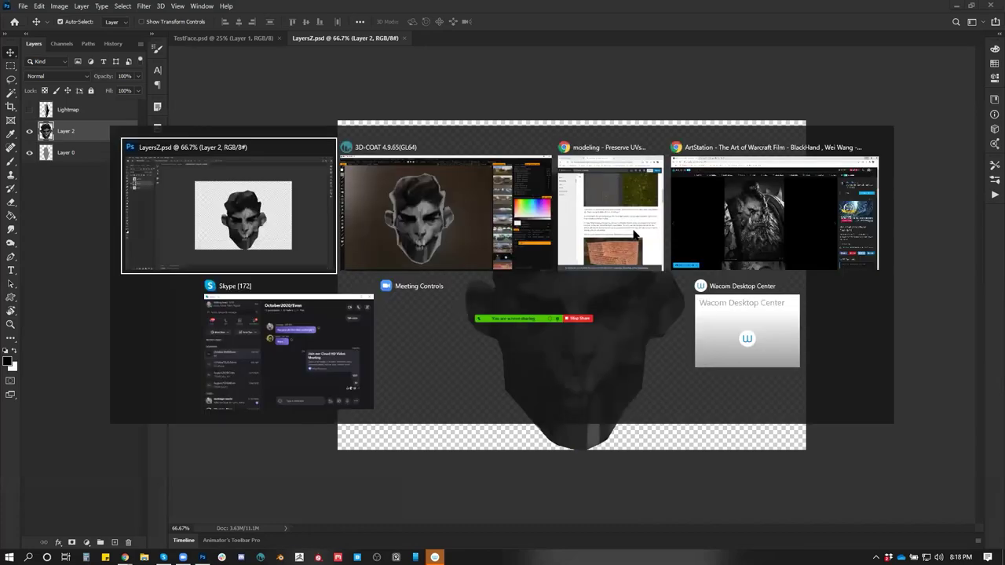
key("alt+Tab")
key("alt+Tab")
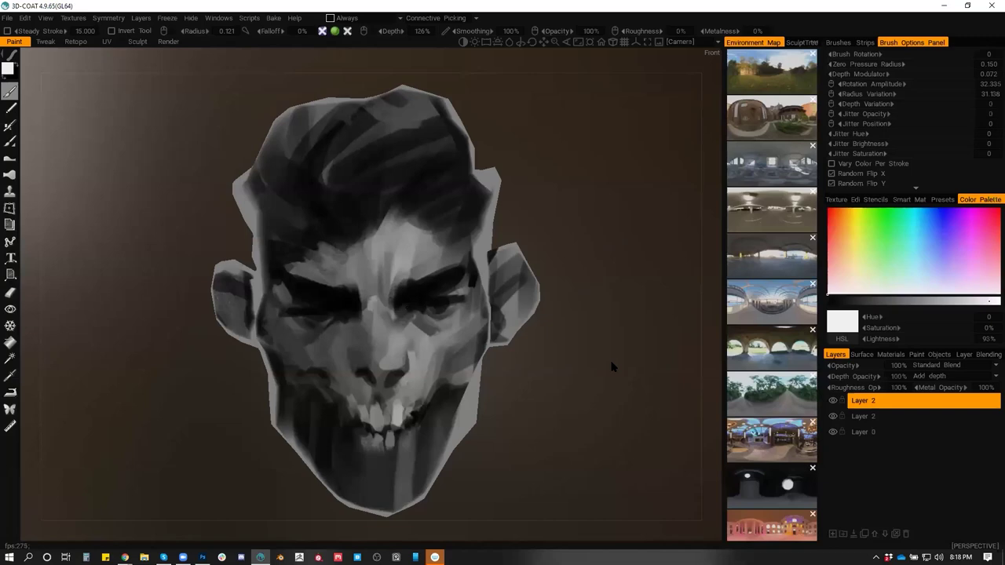
mouse_move(597, 363)
left_mouse_down()
mouse_move(440, 367)
mouse_move(519, 363)
mouse_move(586, 285)
mouse_move(594, 348)
mouse_move(577, 403)
mouse_move(558, 392)
mouse_move(482, 401)
mouse_move(534, 393)
mouse_move(521, 309)
mouse_move(476, 311)
mouse_move(657, 303)
mouse_move(614, 318)
mouse_move(562, 316)
mouse_move(549, 275)
mouse_move(573, 347)
mouse_move(560, 338)
mouse_move(547, 365)
mouse_move(613, 357)
left_mouse_up()
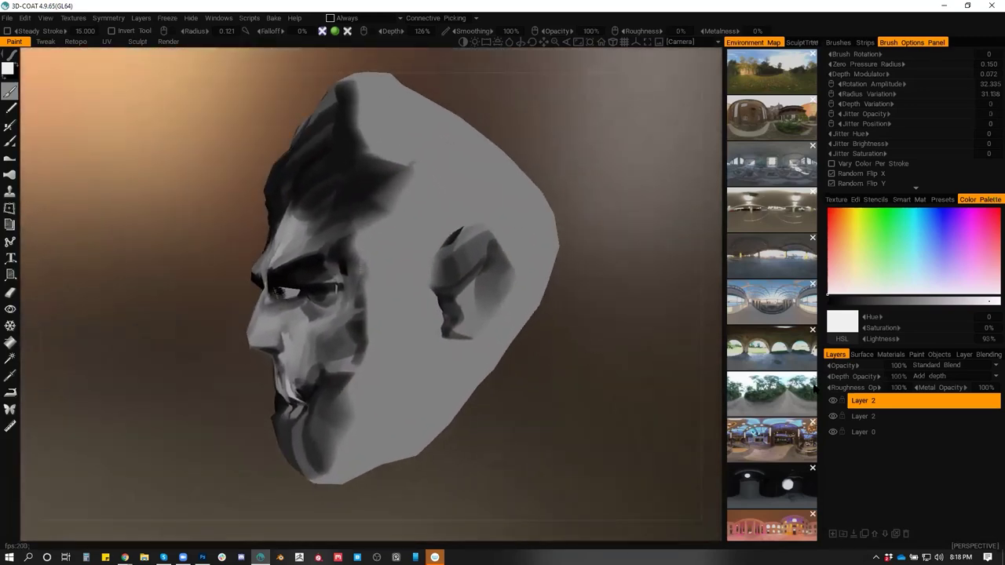
Delete the unneeded paint layer and add a new Layer 3 above Layer 2
left_click(854, 534)
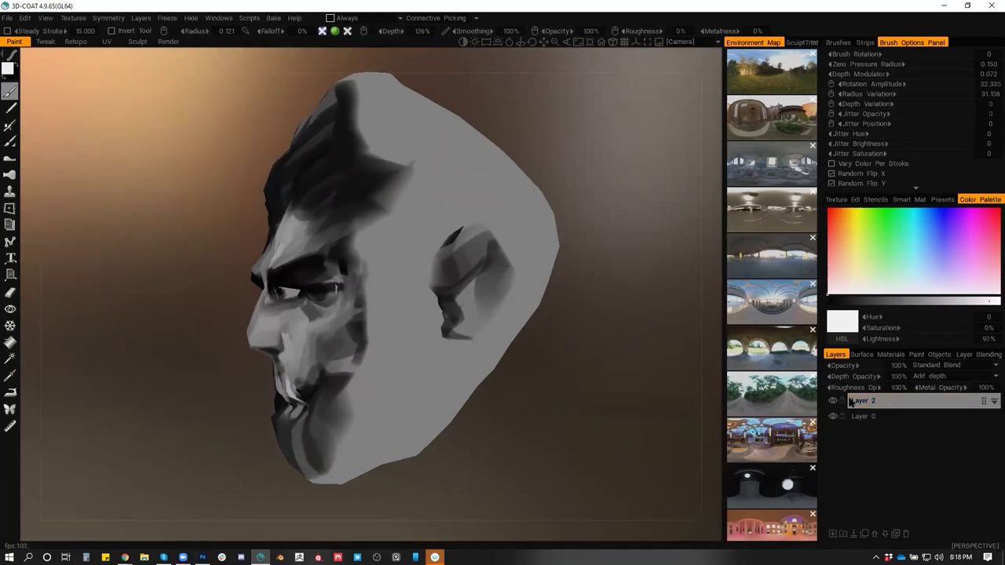
left_click(864, 401)
left_click_drag(594, 374, 557, 336)
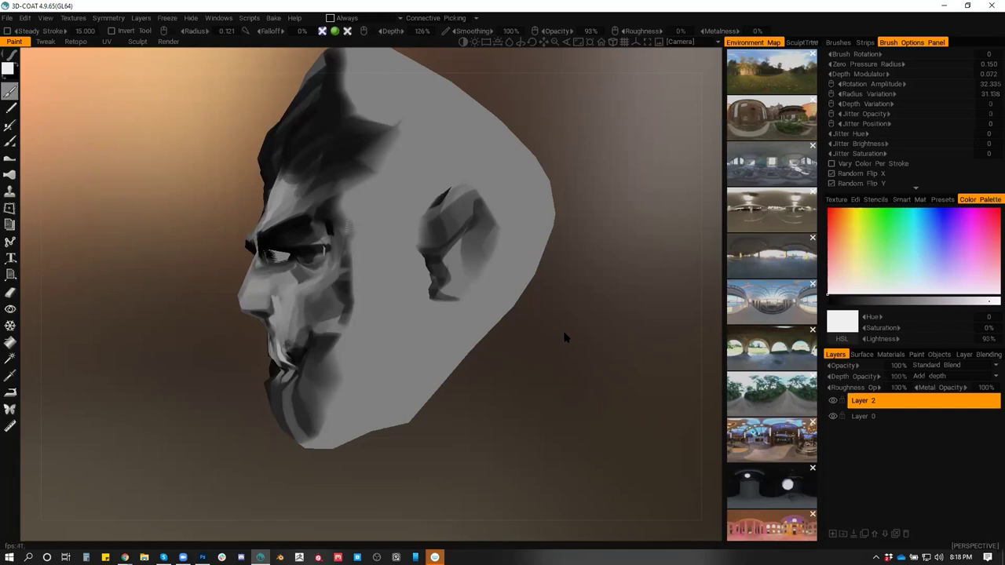
left_click(833, 535)
left_click_drag(594, 326, 590, 368)
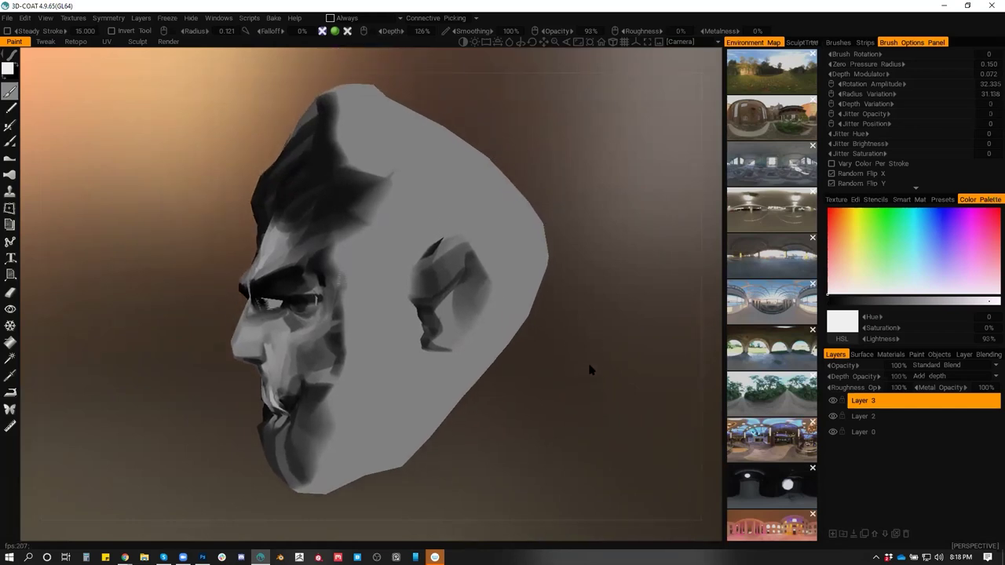
key("alt+Tab")
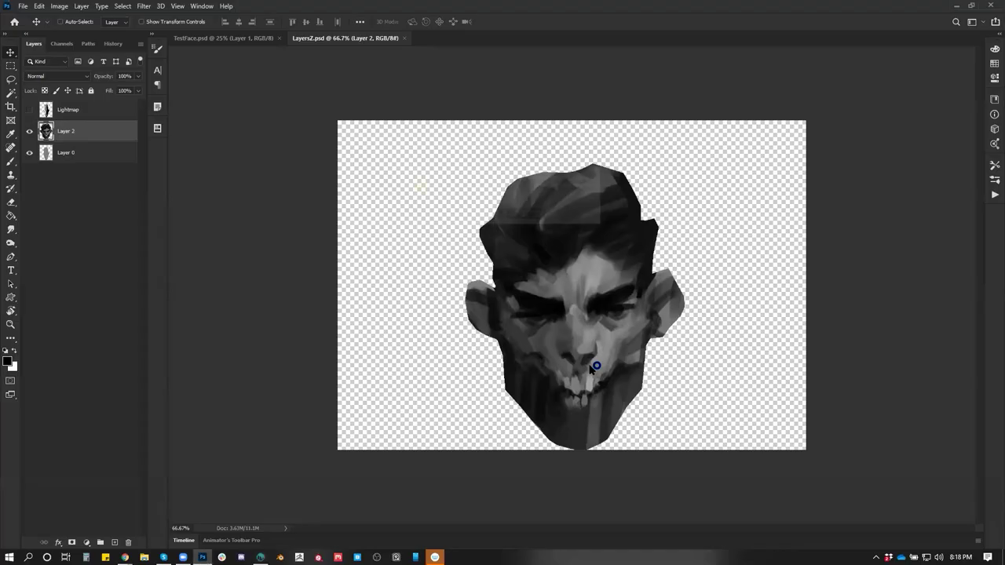
Reload the updated file, hide Lightmap, and load the head outline as a selection on Layer 3
left_click(524, 216)
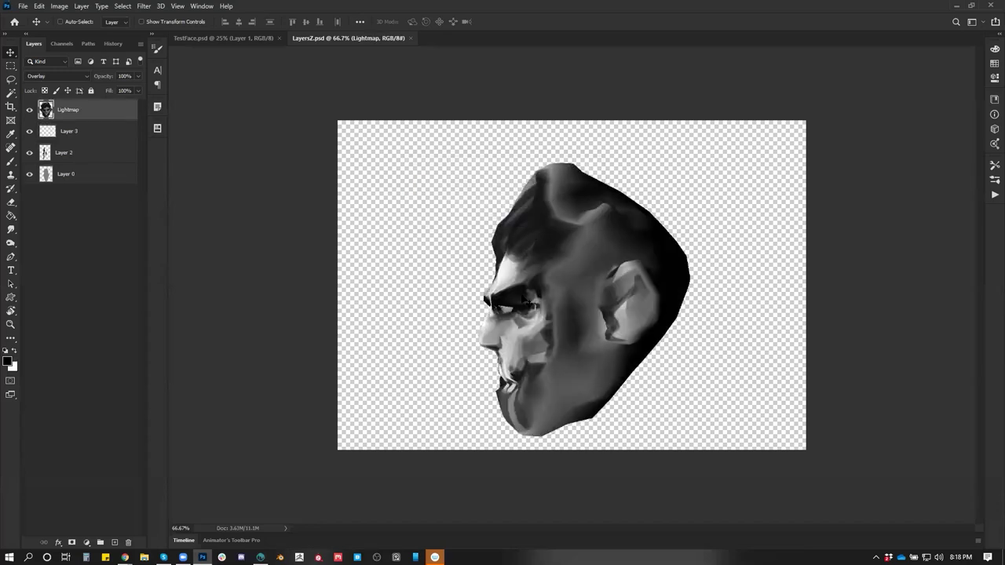
left_click(29, 110)
left_click(63, 133)
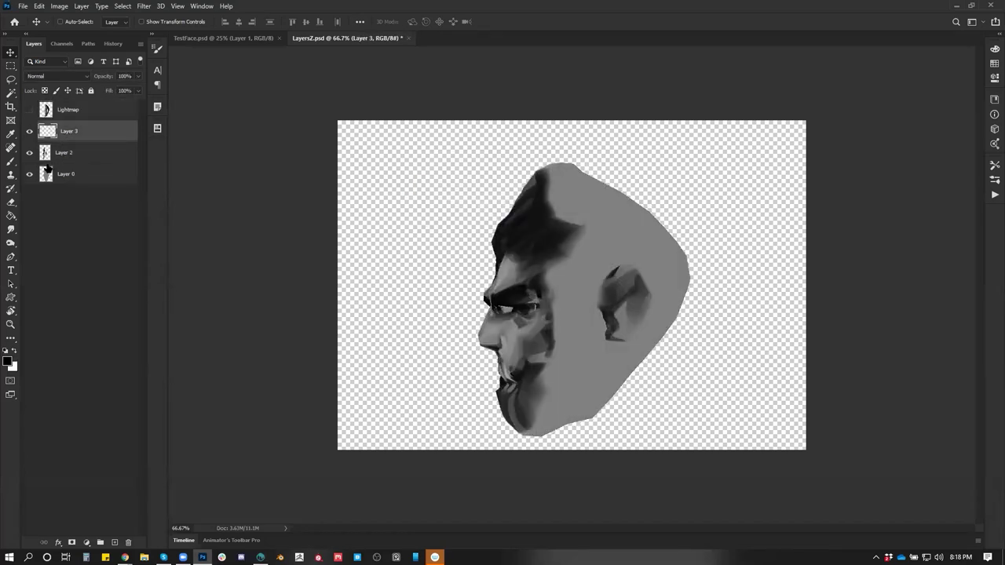
left_click(46, 175, "ctrl")
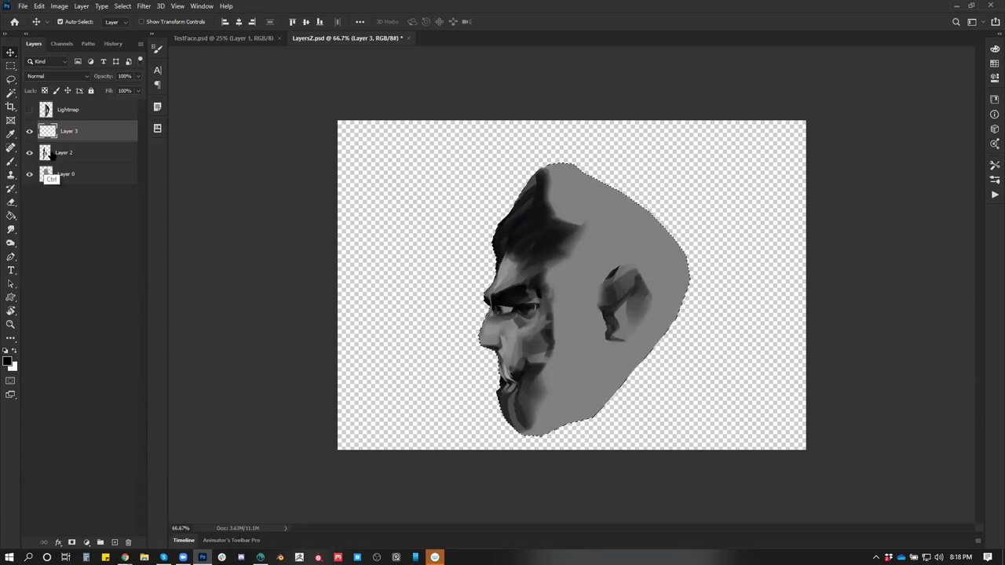
key("b")
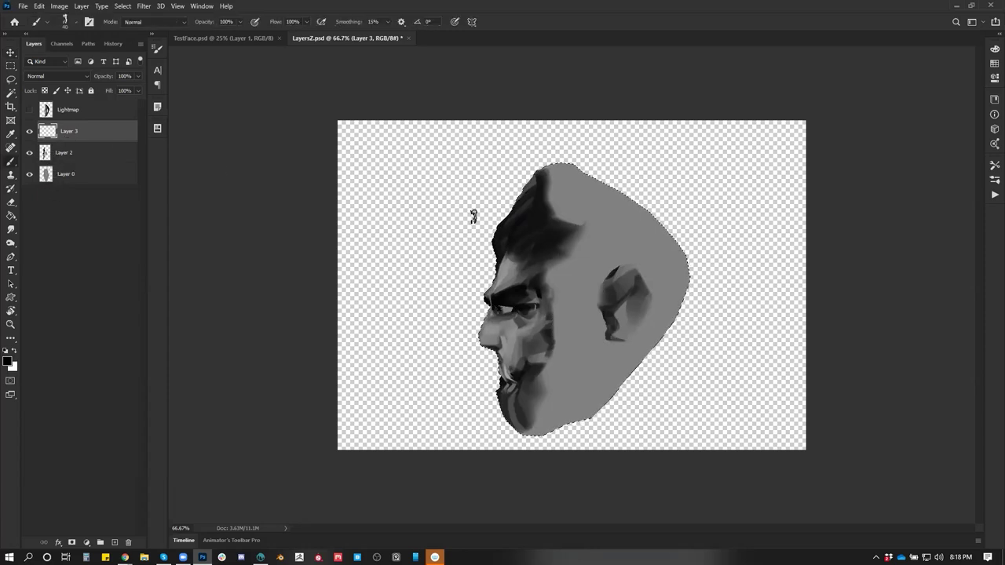
Paint black hair across the head's top and down its side, undoing the forehead stroke
mouse_move(577, 168)
left_mouse_down()
mouse_move(527, 207)
mouse_move(581, 177)
mouse_move(628, 200)
mouse_move(565, 192)
mouse_move(546, 232)
mouse_move(628, 227)
mouse_move(581, 236)
mouse_move(553, 271)
mouse_move(563, 268)
mouse_move(557, 289)
left_mouse_up()
left_click(538, 269, "alt")
left_click(539, 312, "alt")
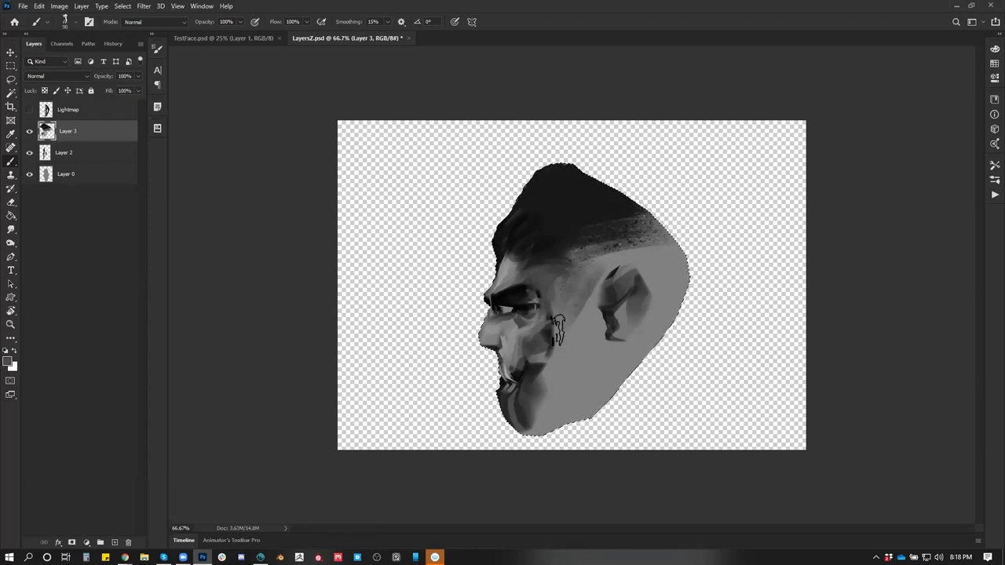
key("d")
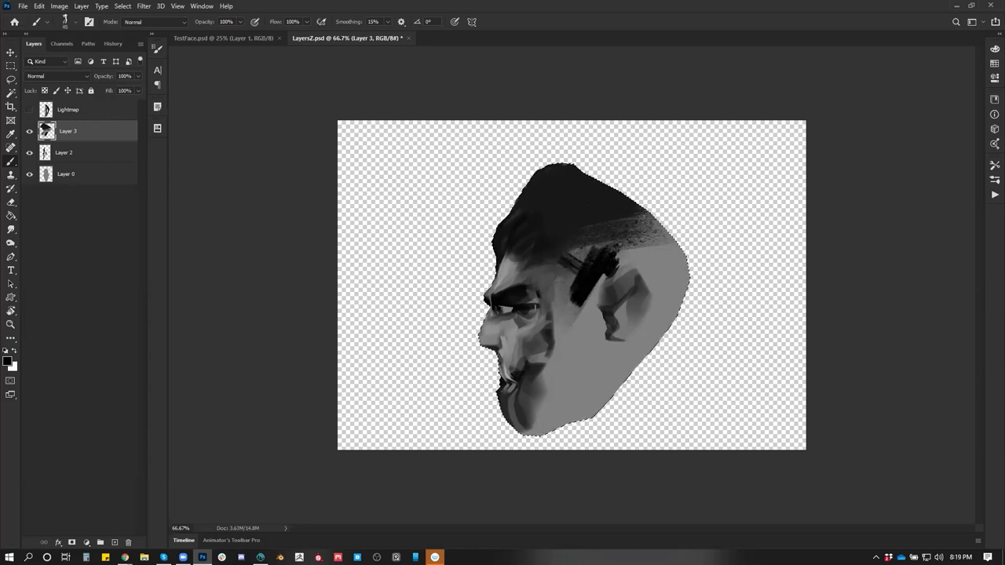
mouse_move(600, 210)
left_mouse_down()
mouse_move(715, 243)
mouse_move(649, 232)
mouse_move(699, 302)
mouse_move(667, 251)
left_mouse_up()
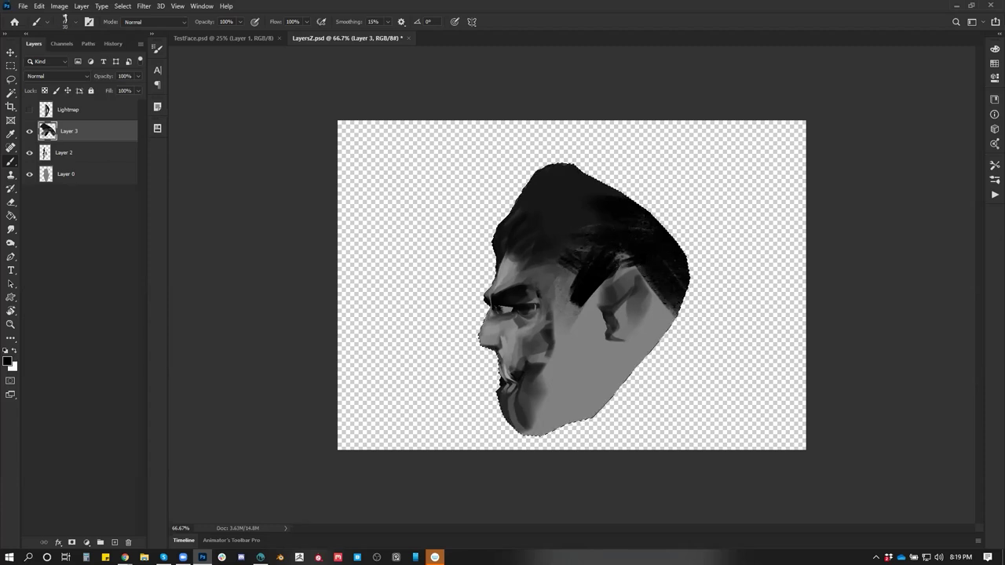
mouse_move(663, 310)
left_mouse_down()
mouse_move(687, 297)
mouse_move(617, 339)
mouse_move(614, 375)
left_mouse_up()
key("bracketleft")
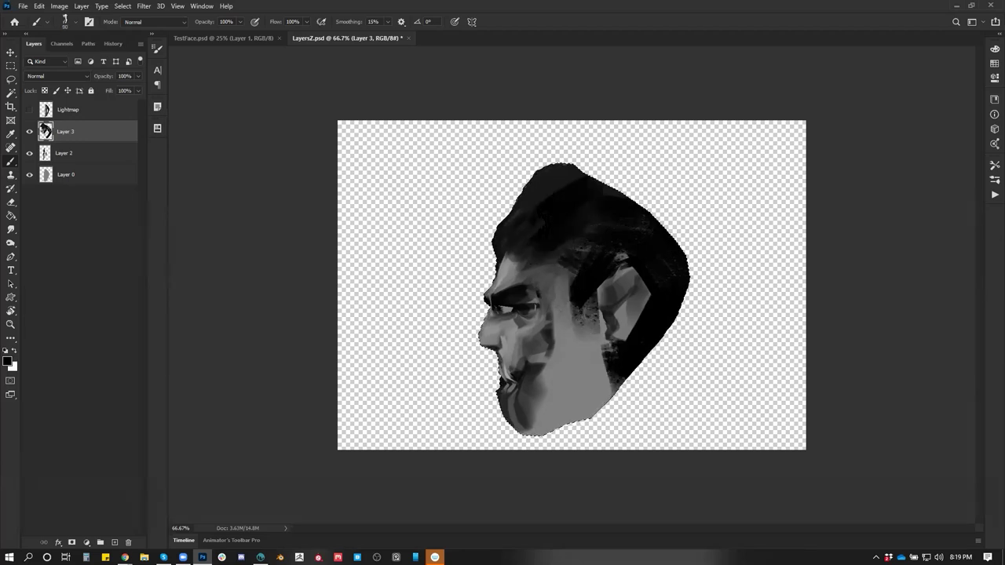
left_click_drag(518, 255, 504, 250)
key("ctrl+alt+z")
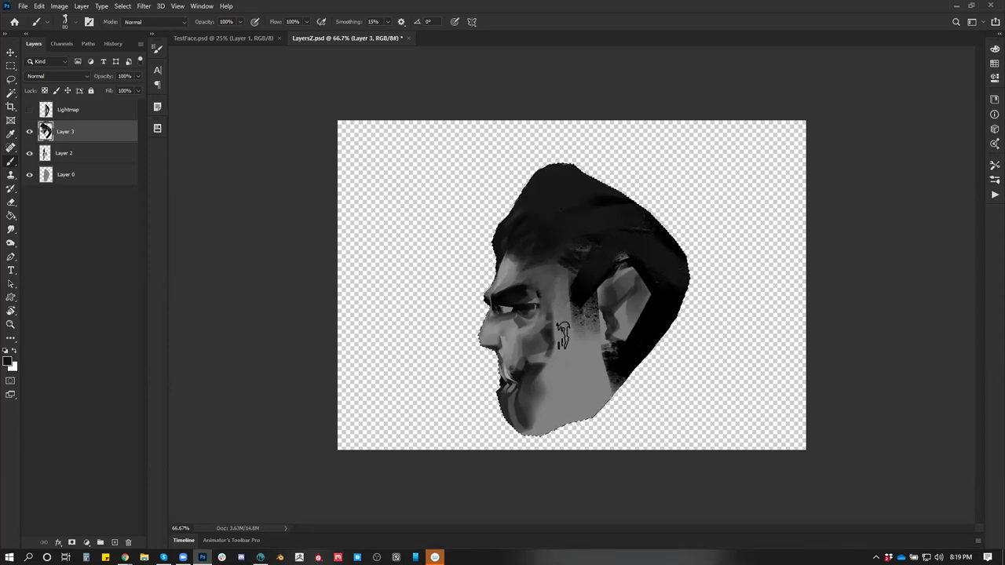
Reshape the face edge near the mouth in mid grey and choose the 300 px Core brush preset
left_click(551, 353, "alt")
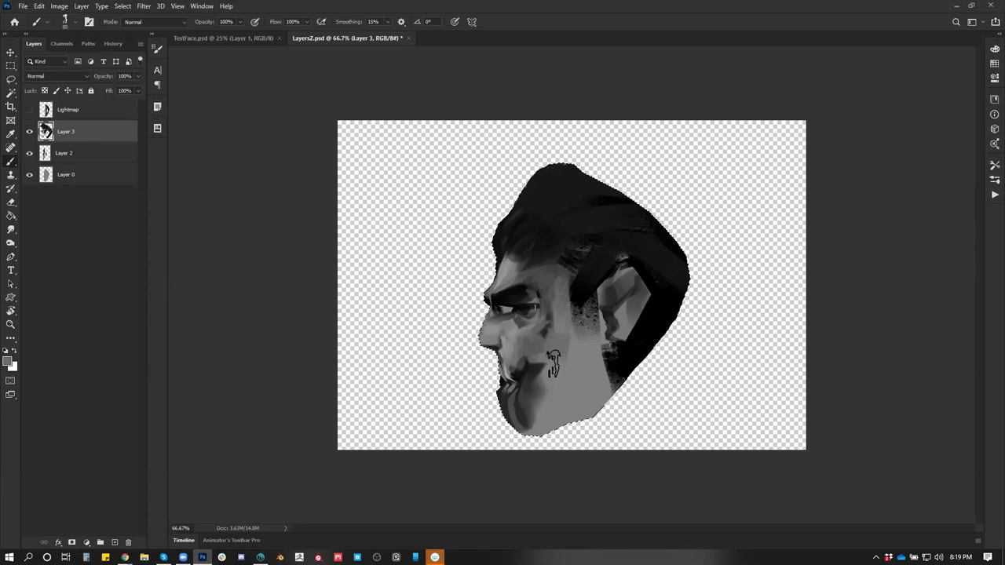
key("d")
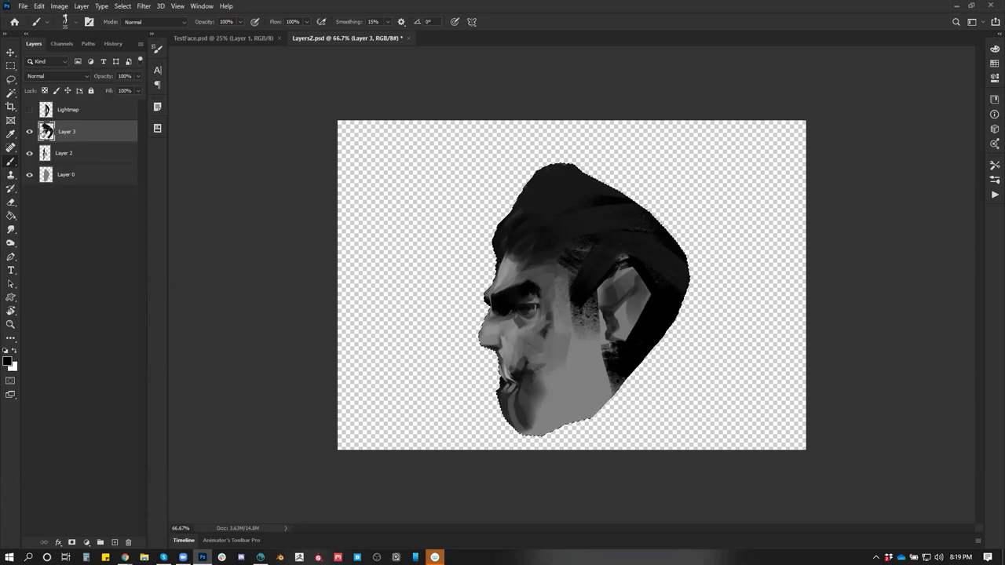
key("bracketleft")
key("bracketleft")
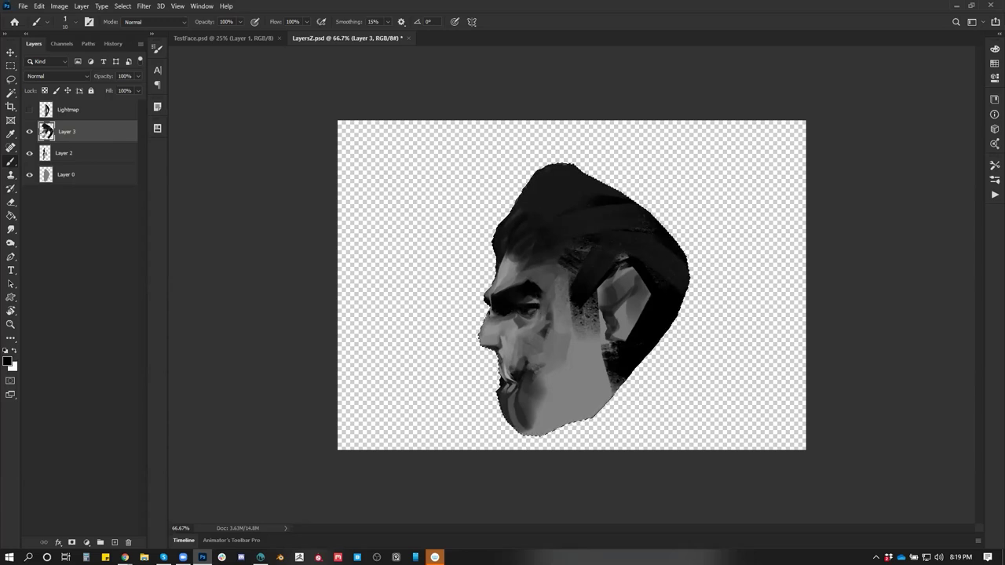
left_click(534, 354, "alt")
left_click_drag(486, 346, 499, 355)
left_click(519, 403, "alt")
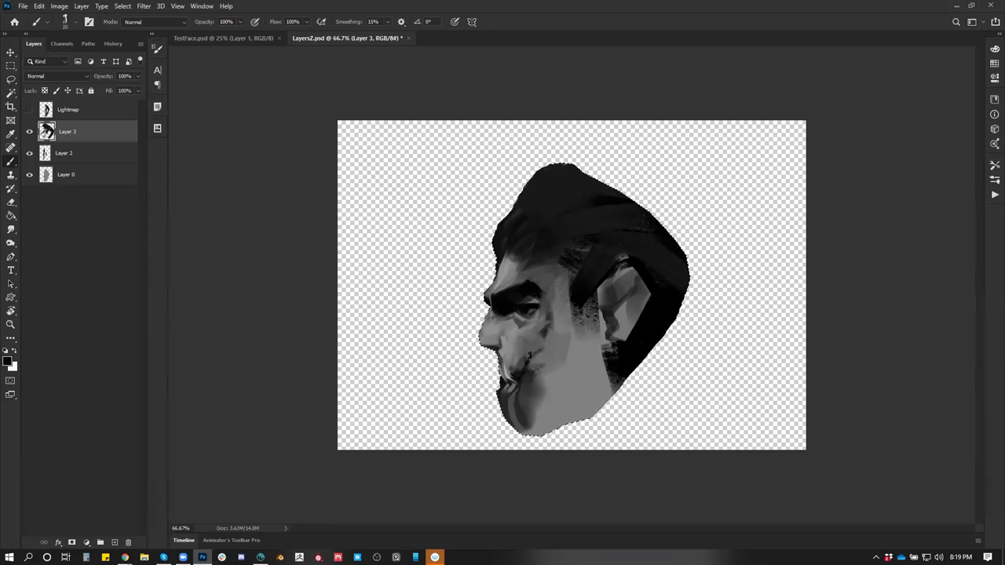
right_click(579, 308)
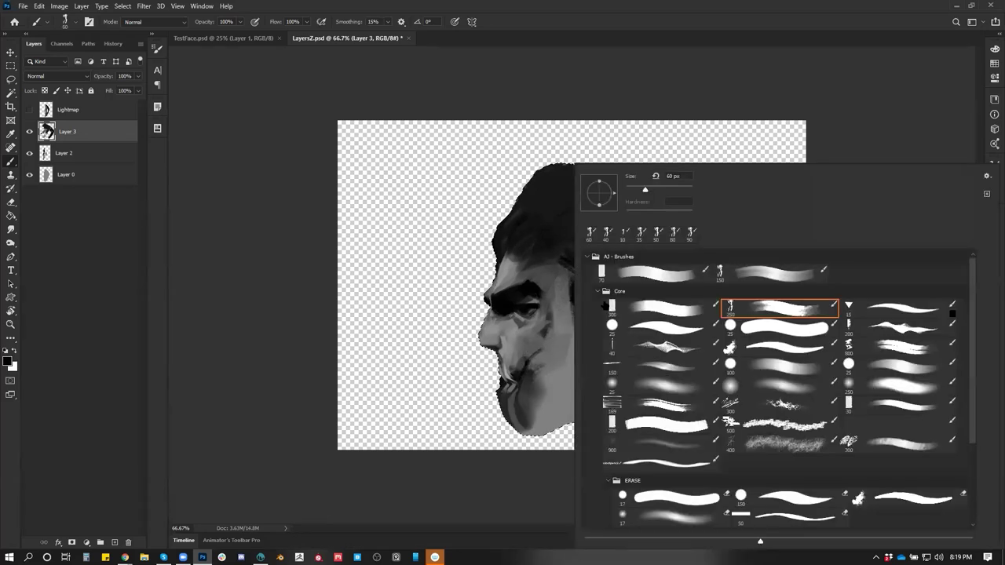
left_click(663, 310)
left_click(537, 356)
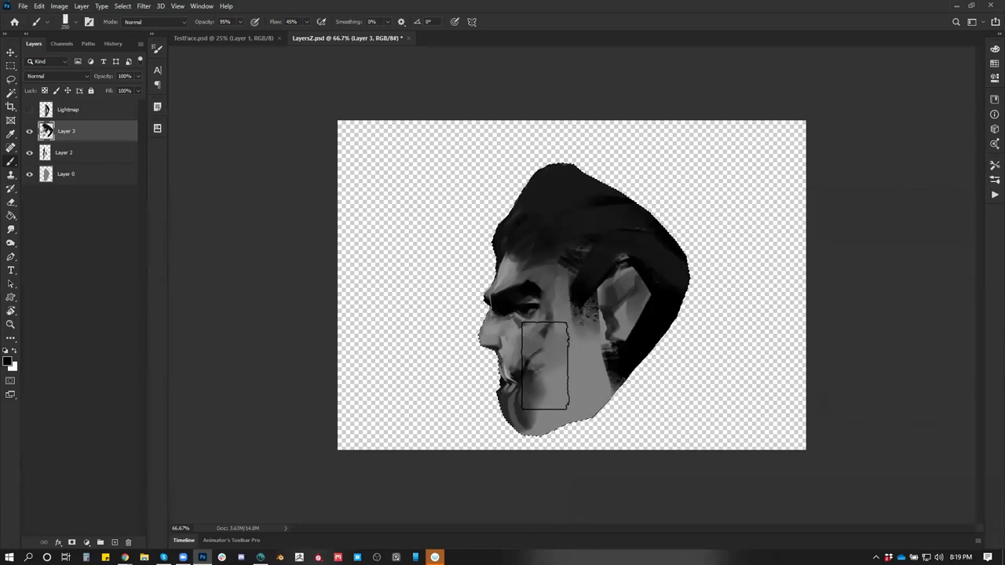
Paint lighter grey over the nose tip with a smaller brush, sampling face greys
key("bracketleft")
key("bracketleft")
key("bracketleft")
left_click(529, 386, "alt")
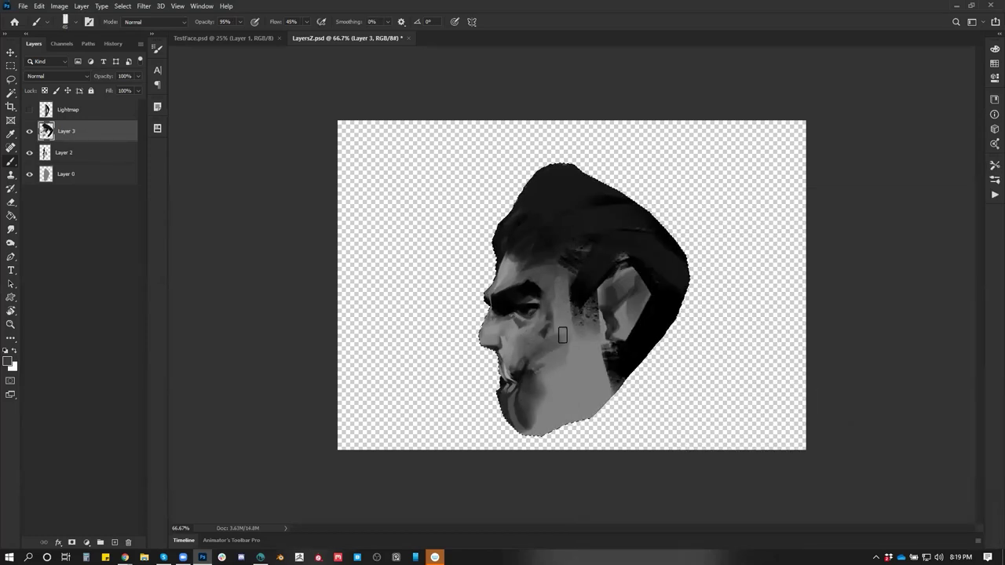
left_click(533, 355, "alt")
left_click(553, 335, "alt")
left_click(549, 292, "alt")
left_click_drag(482, 339, 504, 323)
left_click(487, 327, "alt")
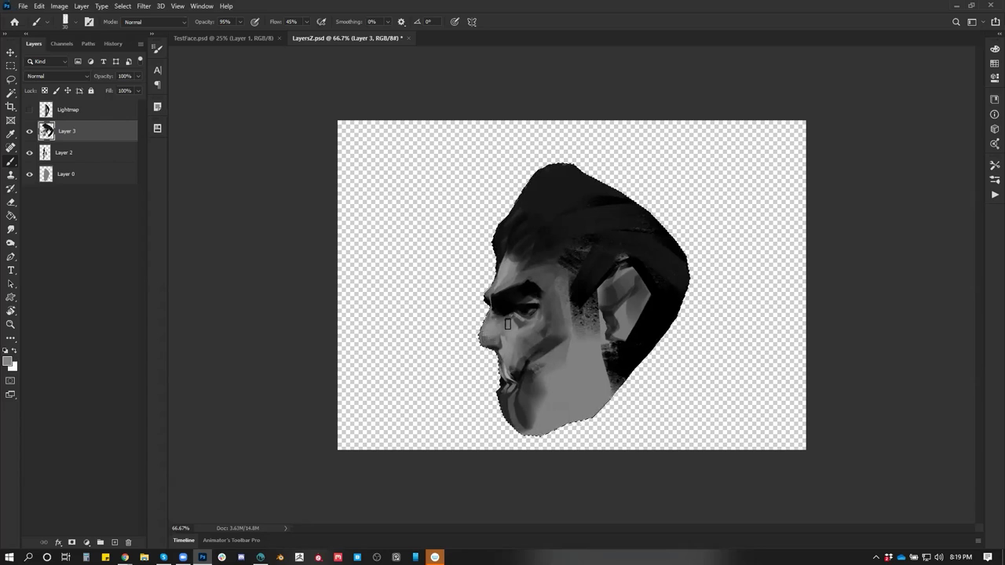
left_click(552, 341, "alt")
Sample greys from cheek, forehead, chin and eye area while resizing the brush
key("bracketright")
key("bracketright")
key("bracketright")
left_click(583, 344, "alt")
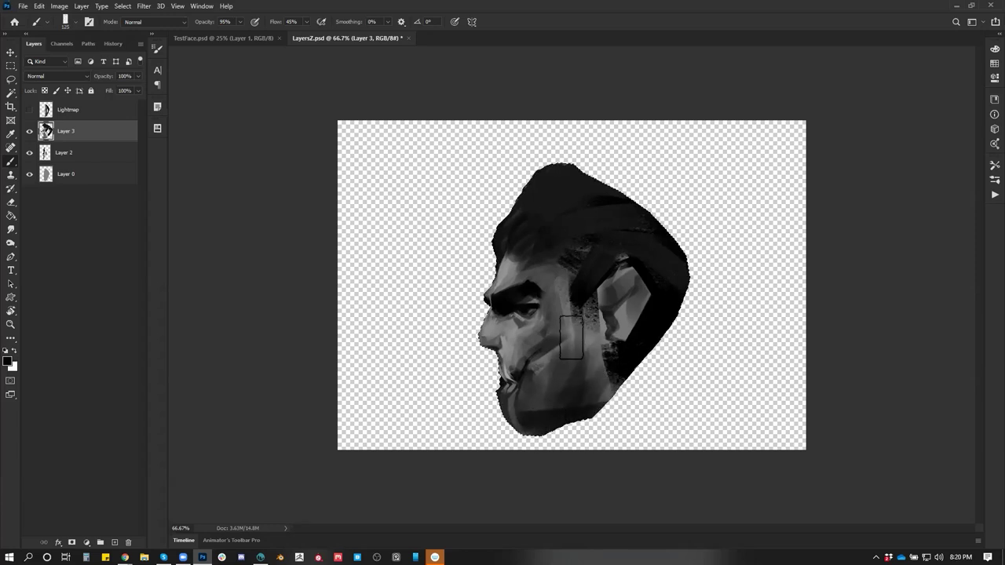
left_click(543, 272, "alt")
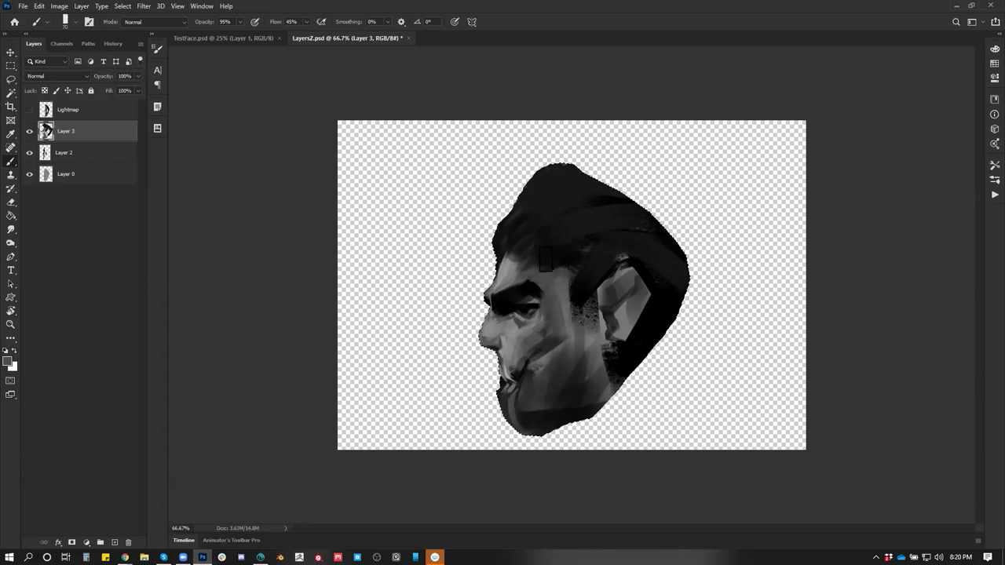
key("[")
left_click(541, 386, "alt")
key("]")
left_click(515, 319, "alt")
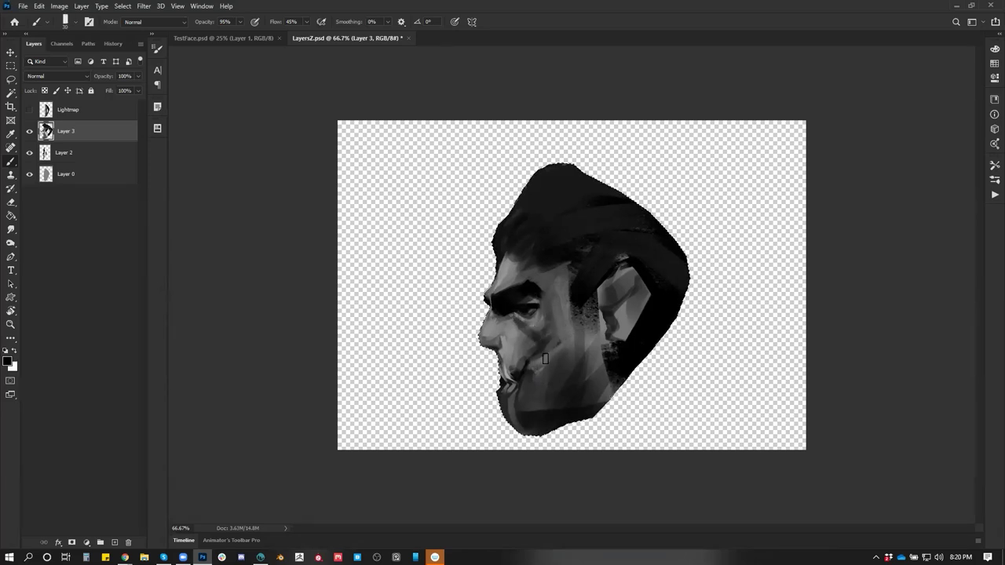
left_click(520, 321, "alt")
left_click(527, 323, "alt")
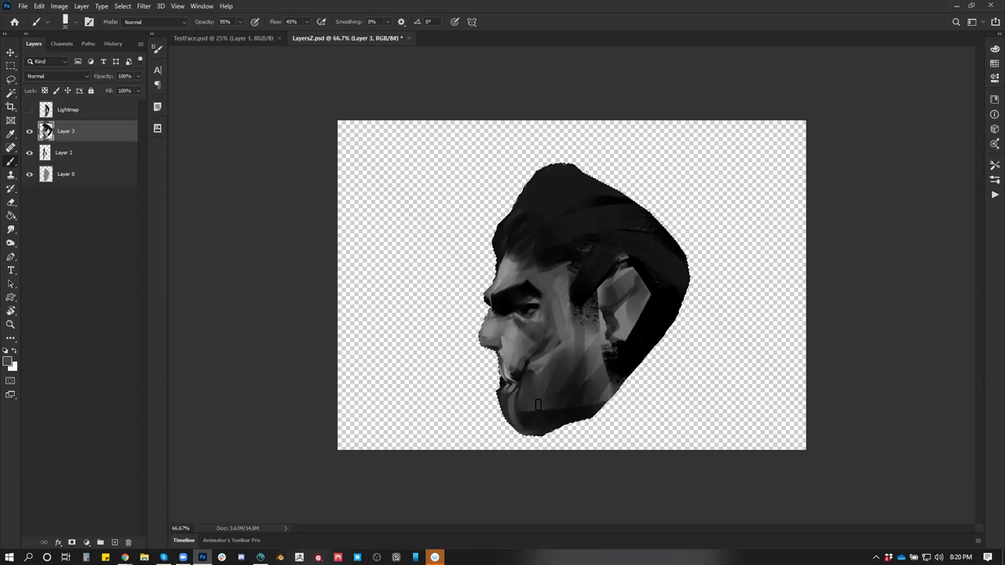
left_click(525, 359, "alt")
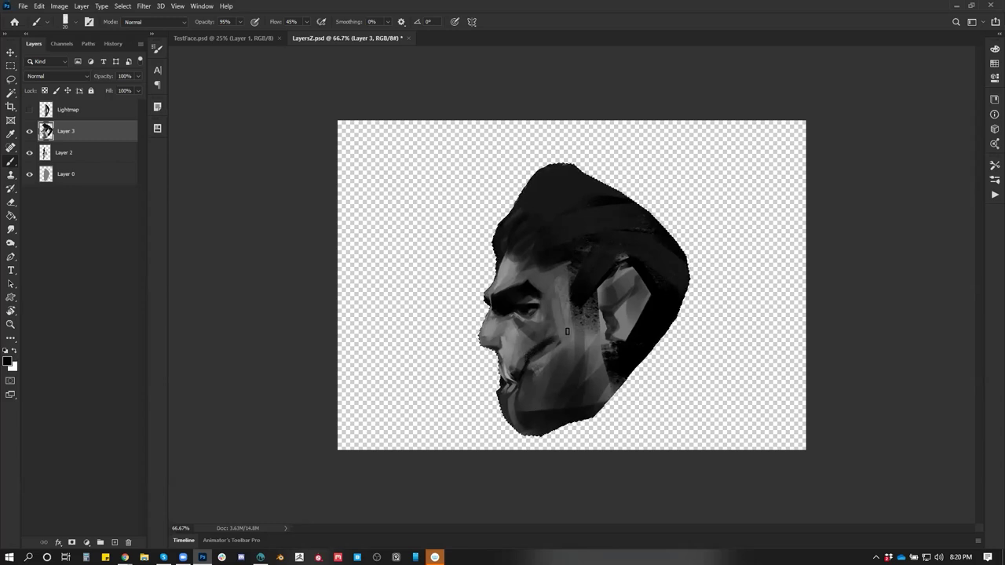
key("bracketright")
key("bracketright")
key("bracketright")
key("bracketright")
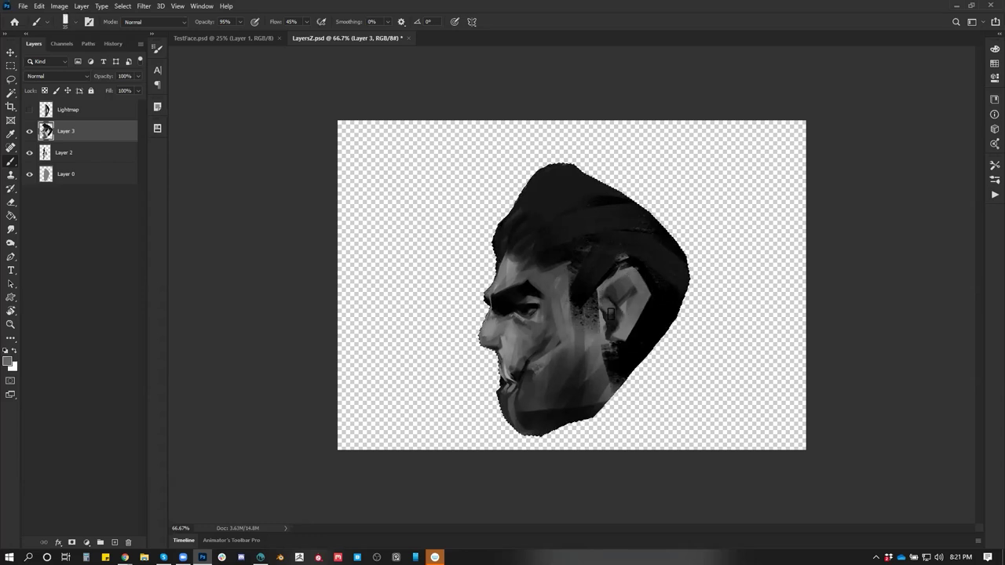
Darken the area around the ear and touch up the lip and jaw edge with a 30 brush
left_click(610, 312, "alt")
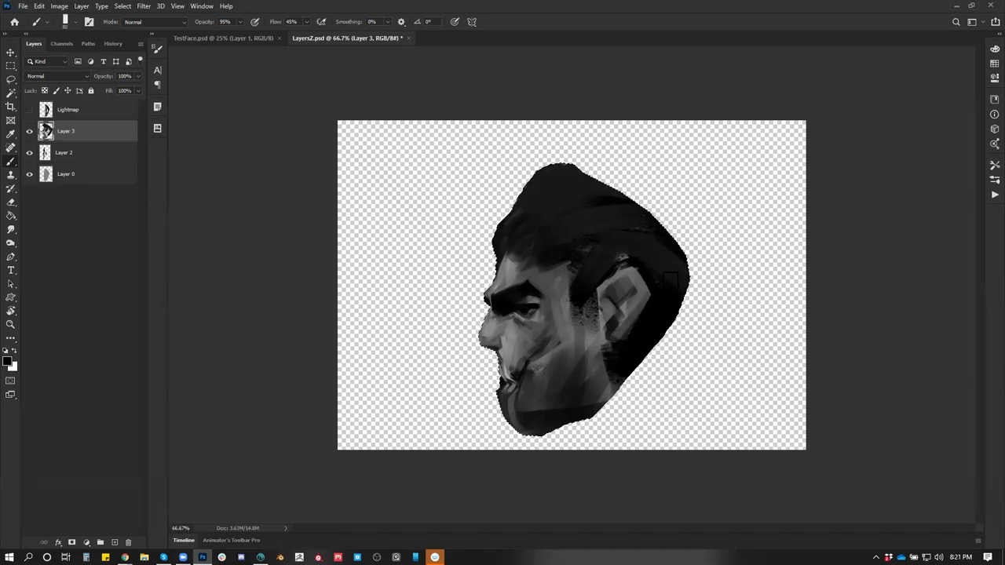
left_click_drag(621, 272, 632, 303)
key("bracketleft")
key("bracketleft")
key("bracketleft")
key("bracketleft")
key("bracketleft")
left_click_drag(487, 337, 511, 426)
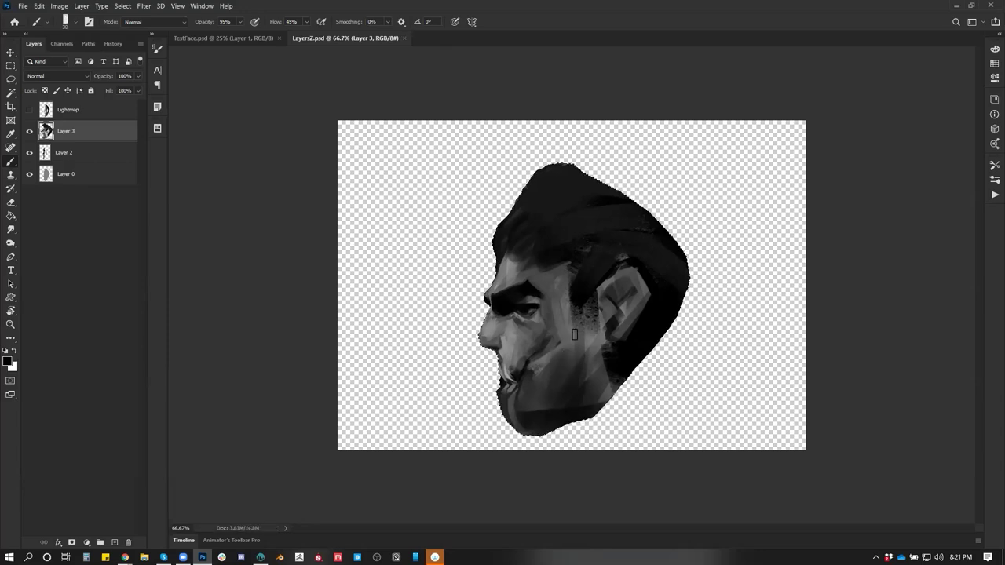
key("alt+Tab")
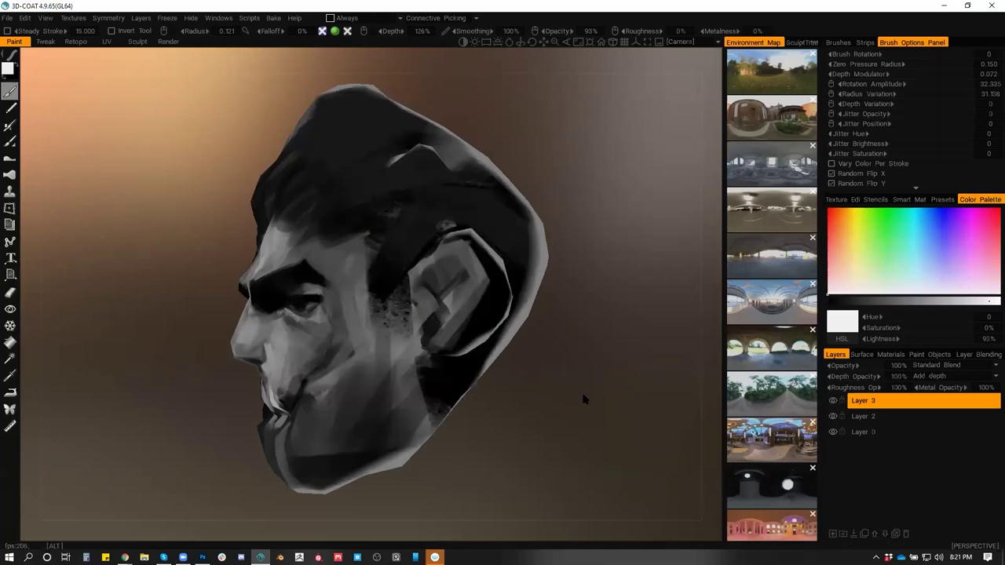
Try a textured brush on the chin in white and dark grey, undoing the strokes
mouse_move(583, 400)
left_mouse_down()
mouse_move(600, 393)
mouse_move(586, 385)
mouse_move(560, 400)
mouse_move(544, 395)
mouse_move(550, 389)
mouse_move(409, 437)
left_mouse_up()
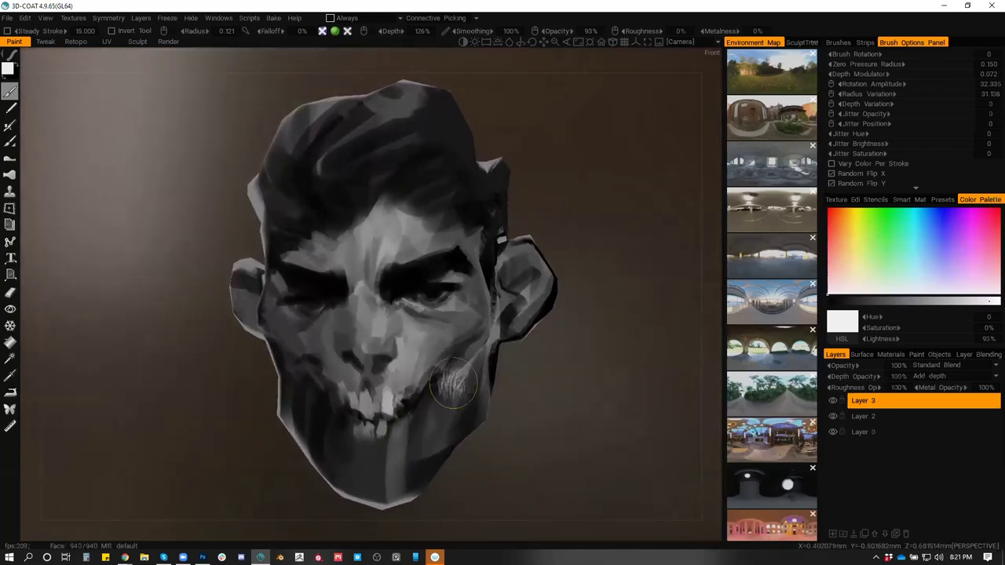
left_click(837, 41)
left_click(958, 70)
mouse_move(412, 424)
left_mouse_down()
mouse_move(369, 483)
mouse_move(416, 440)
mouse_move(377, 479)
left_mouse_up()
key("ctrl+z")
key("v")
key("ctrl+z")
Pick near-black, switch stroke brush, and paint a lighter tone across the forehead
scroll(408, 471, "down", 5)
scroll(424, 388, "down", 3)
key("v")
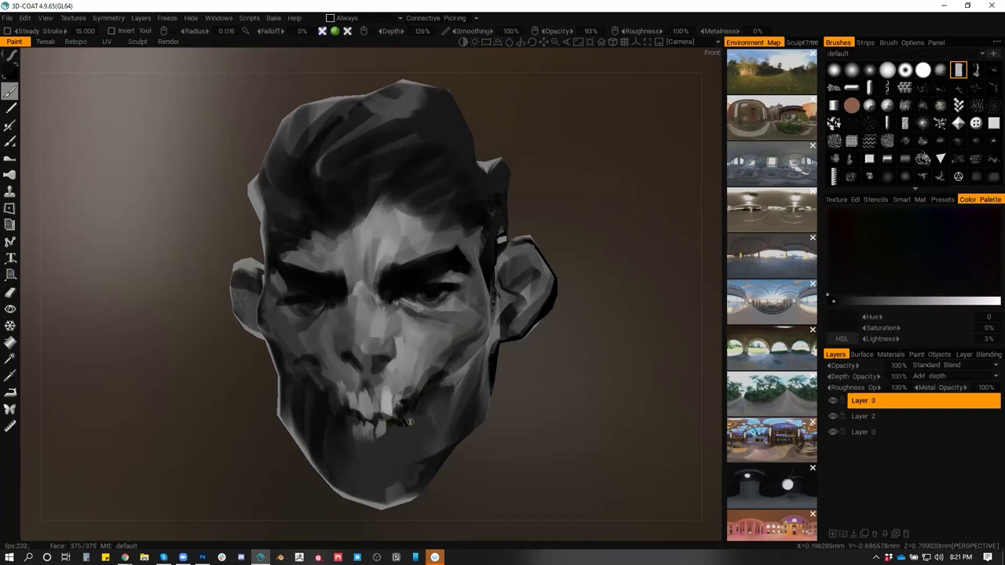
scroll(411, 297, "up", 2)
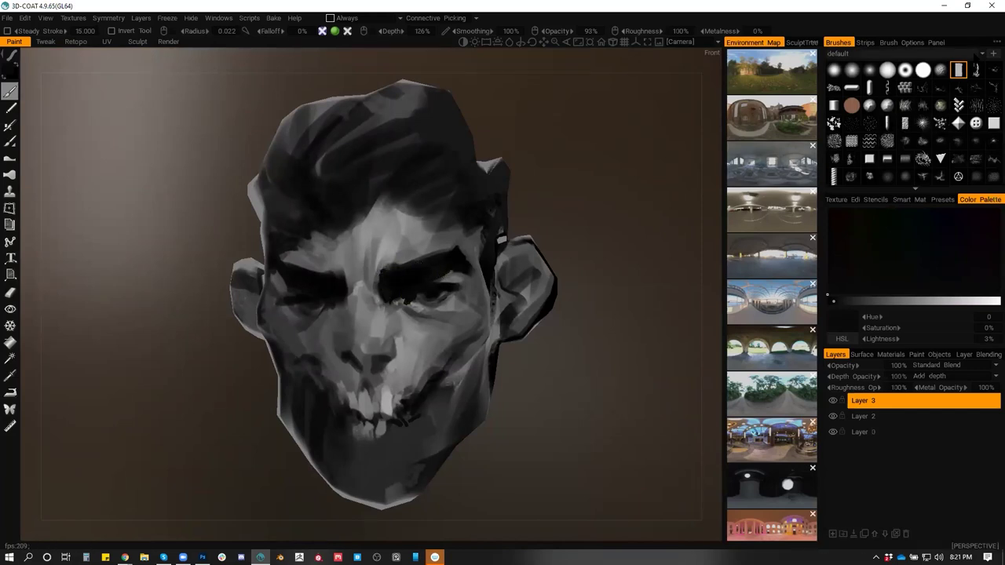
left_click(904, 123)
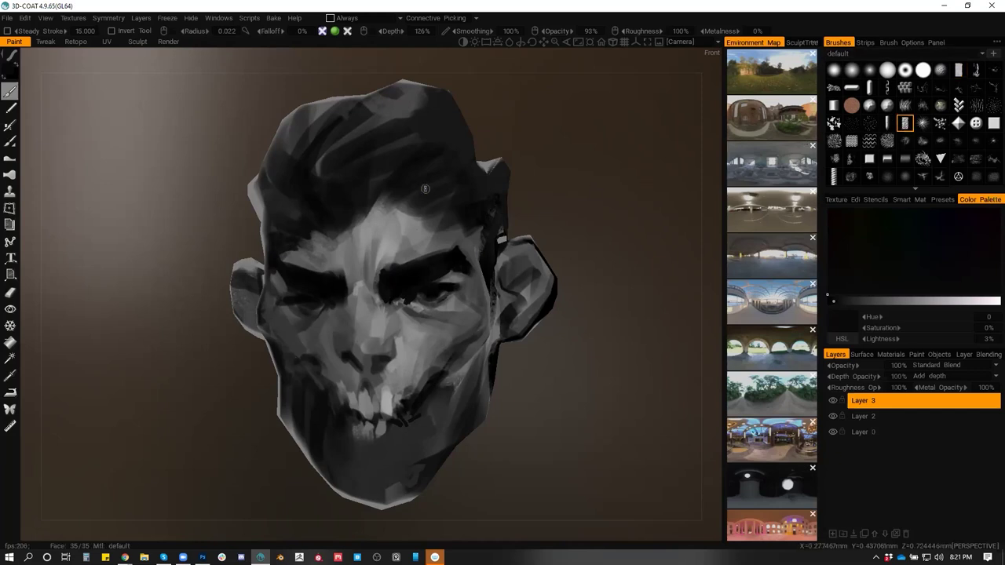
left_click_drag(357, 226, 478, 228)
Set the brush rotation to 90
left_click(935, 44)
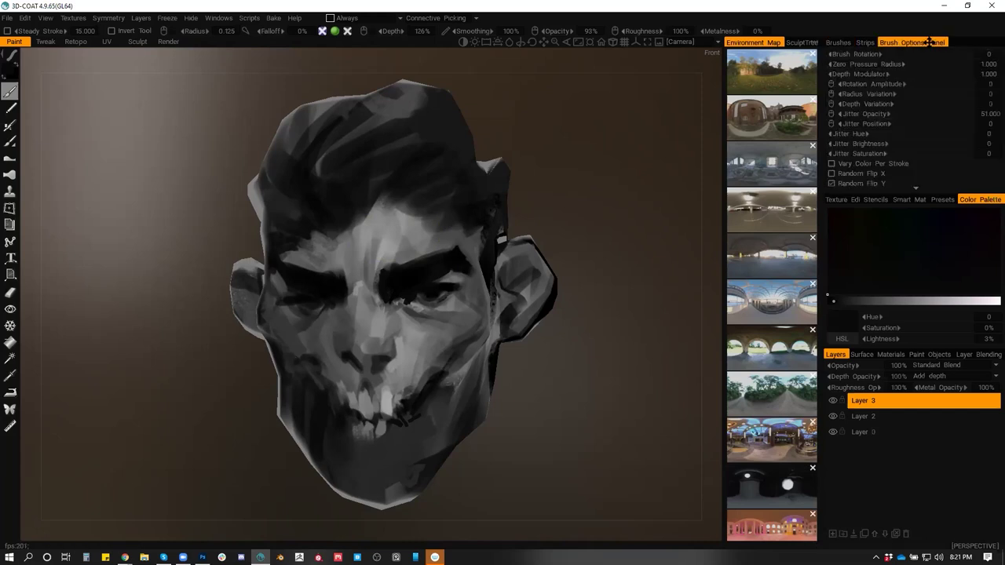
left_click(989, 53)
type("90")
key("Return")
Set jitter opacity to 0 and paint light grey between the brows and down the nose bridge
left_click(915, 114)
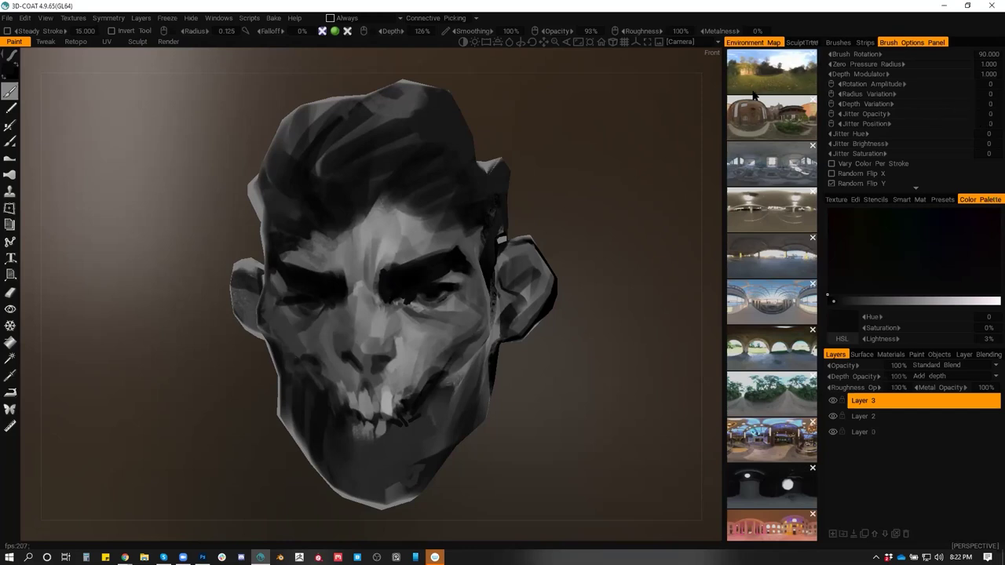
scroll(432, 259, "up", 2)
left_click_drag(424, 216, 403, 213)
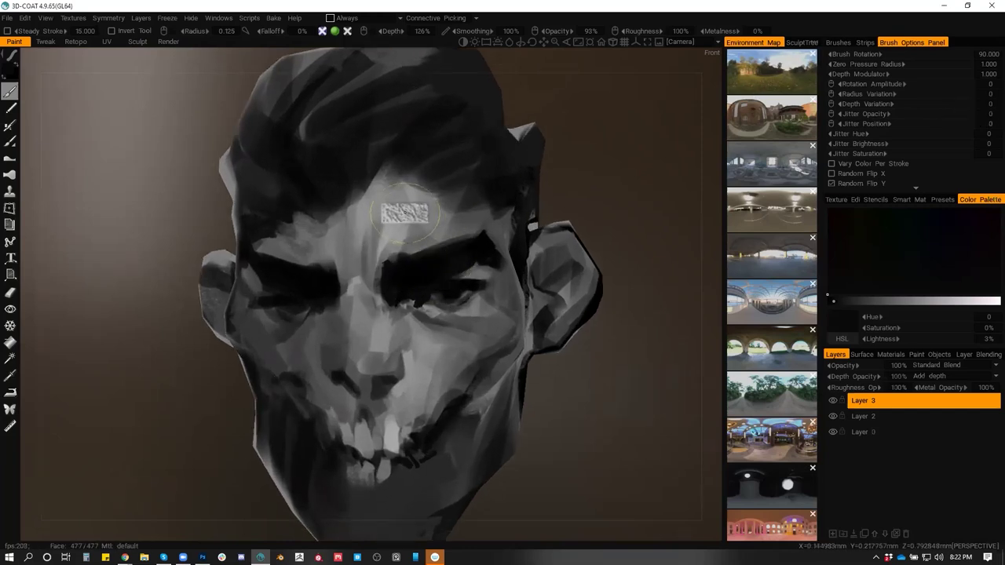
key("v")
mouse_move(396, 211)
left_mouse_down()
mouse_move(383, 275)
mouse_move(385, 239)
left_mouse_up()
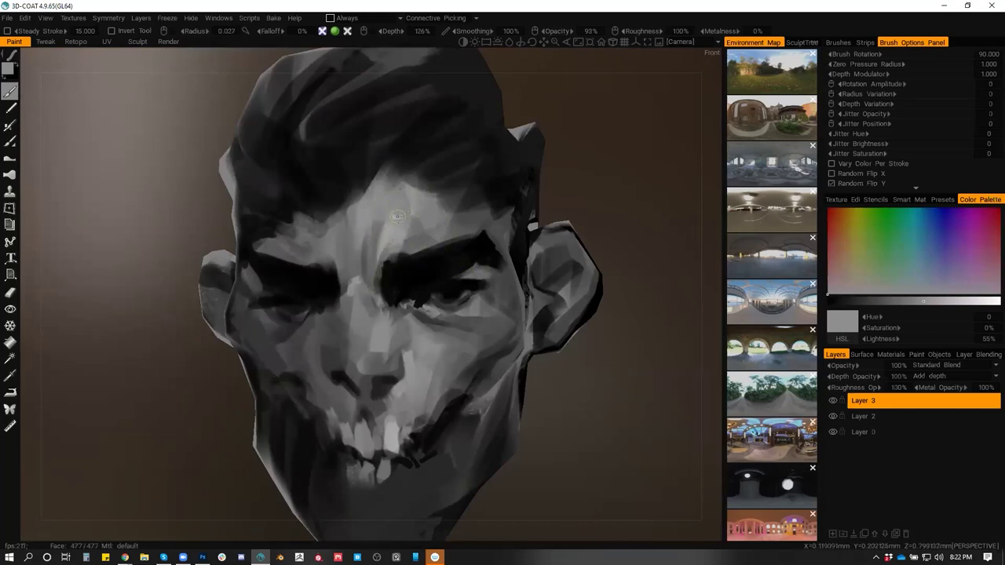
key("space")
left_click_drag(385, 271, 373, 231)
mouse_move(360, 306)
left_mouse_down()
mouse_move(371, 239)
mouse_move(358, 223)
mouse_move(359, 287)
mouse_move(404, 283)
mouse_move(386, 306)
mouse_move(395, 316)
mouse_move(380, 278)
mouse_move(379, 304)
mouse_move(389, 262)
mouse_move(378, 315)
mouse_move(402, 314)
mouse_move(386, 273)
mouse_move(391, 319)
left_mouse_up()
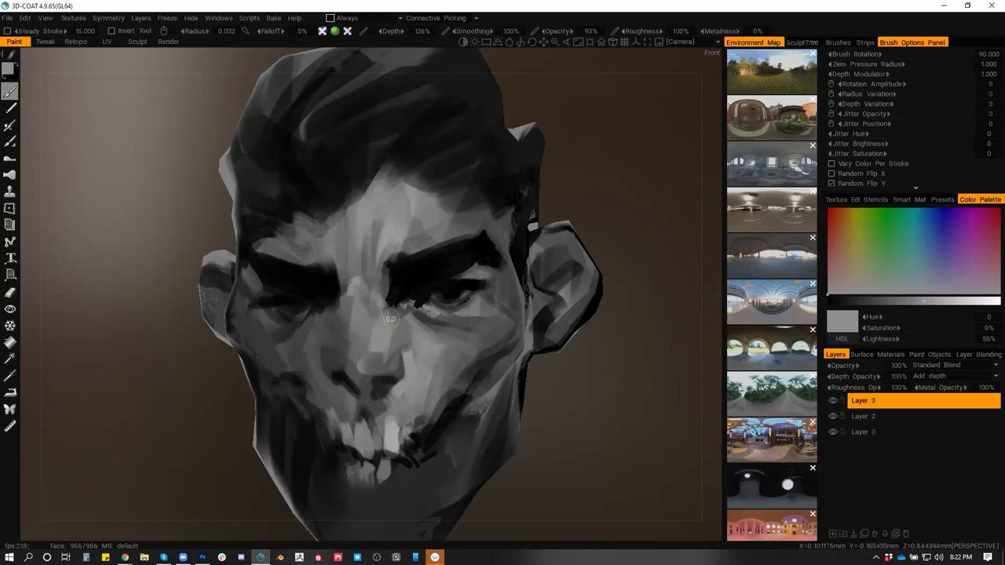
Lighten across the eye and darken under it, then bring up the Google results in the browser
mouse_move(479, 349)
left_mouse_down()
mouse_move(499, 362)
mouse_move(447, 361)
mouse_move(484, 353)
mouse_move(479, 347)
left_mouse_up()
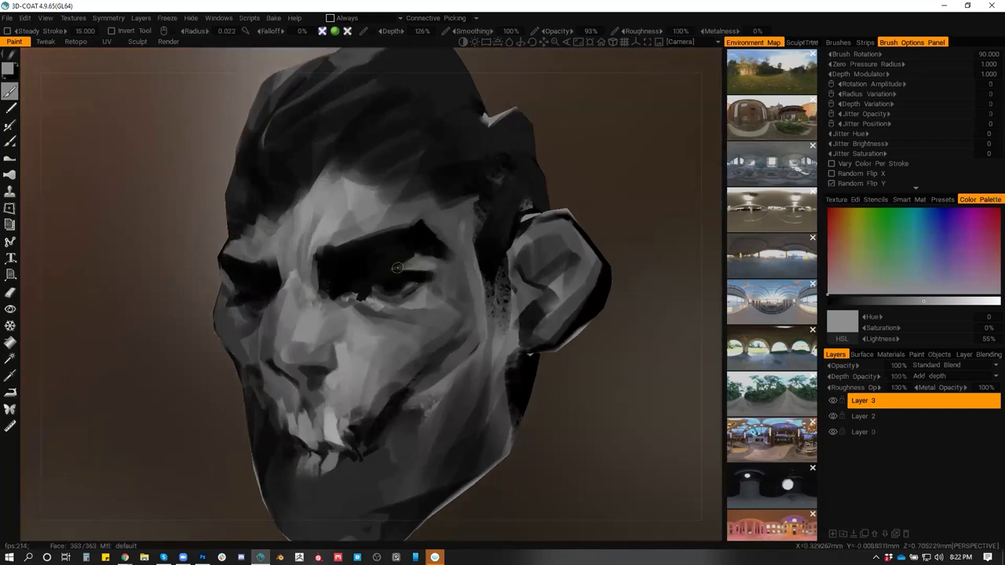
left_click_drag(396, 267, 422, 269)
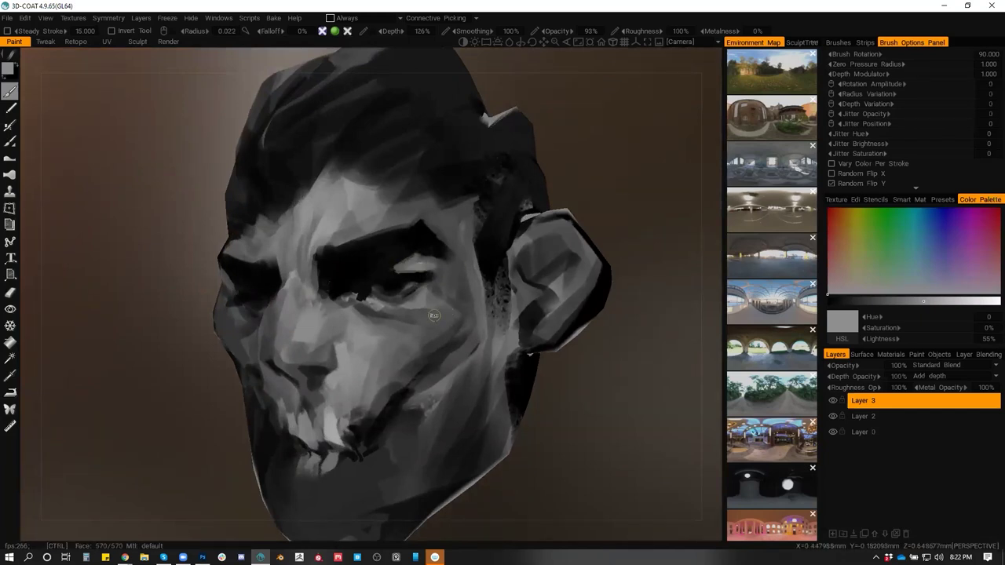
mouse_move(439, 314)
left_mouse_down()
mouse_move(458, 326)
mouse_move(441, 325)
mouse_move(397, 369)
mouse_move(457, 348)
mouse_move(409, 414)
mouse_move(464, 353)
mouse_move(516, 354)
mouse_move(359, 348)
mouse_move(408, 343)
mouse_move(392, 332)
mouse_move(421, 348)
mouse_move(412, 342)
left_mouse_up()
key("v")
key("v")
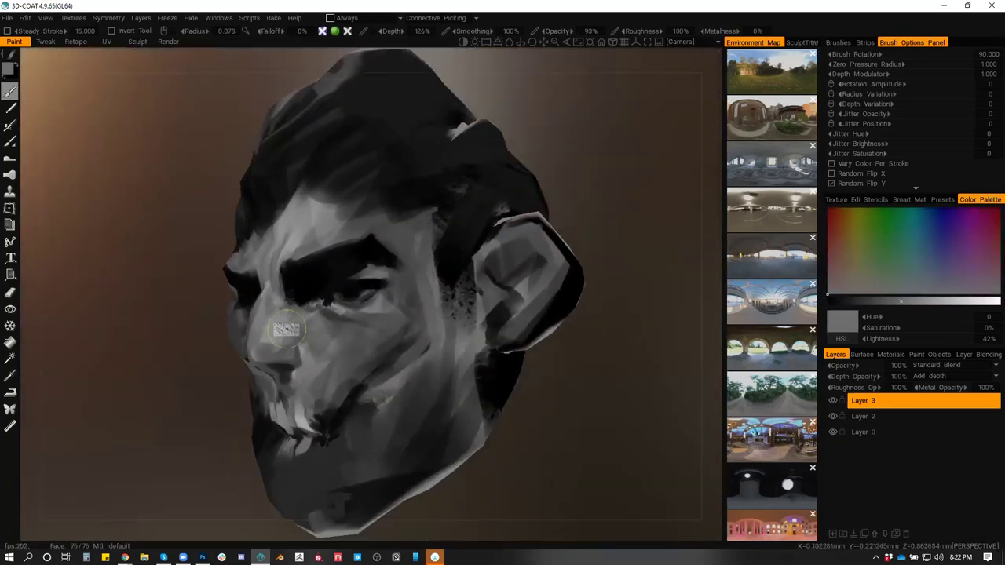
key("v")
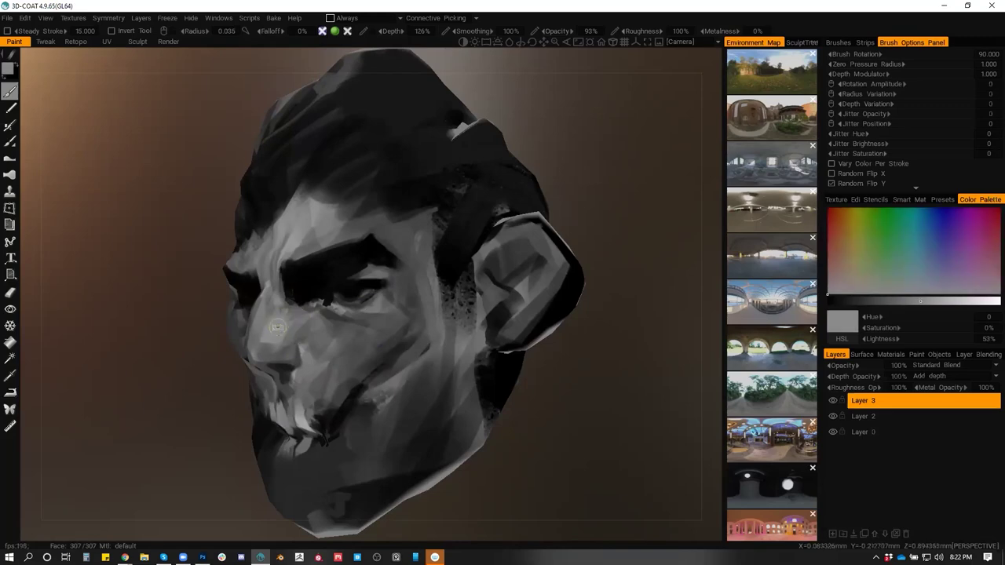
left_click_drag(286, 343, 260, 344)
key("v")
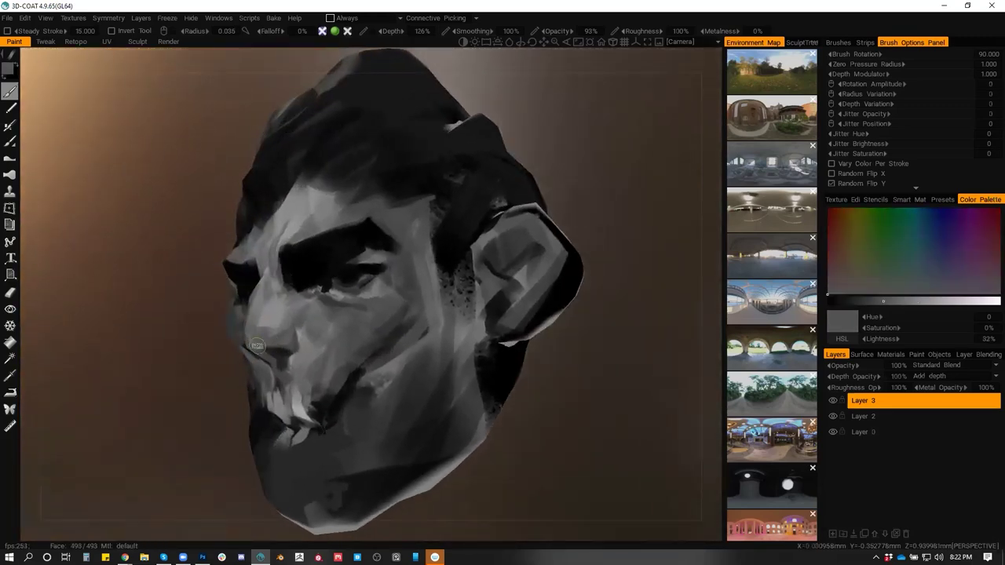
left_click_drag(259, 344, 361, 346)
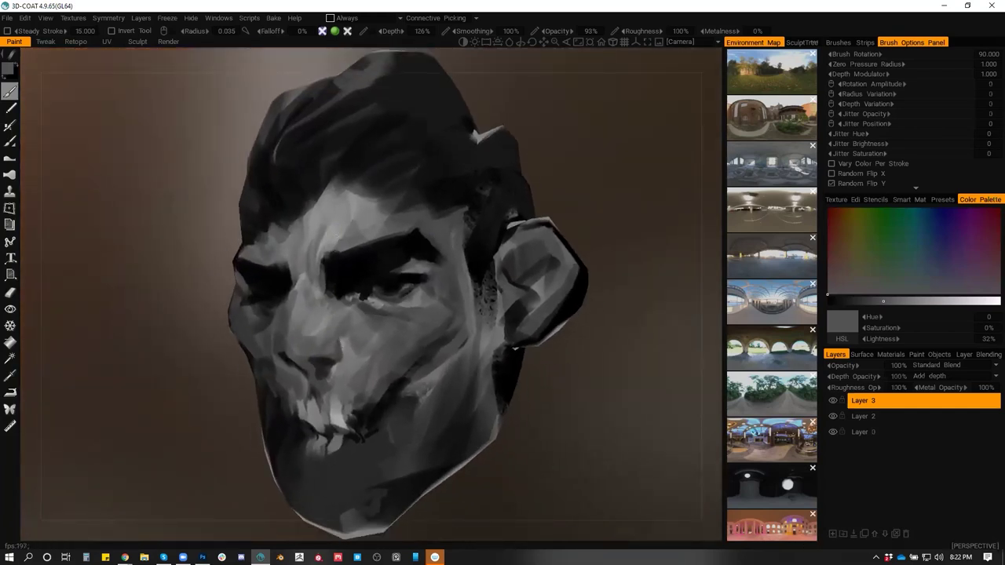
left_click(124, 558)
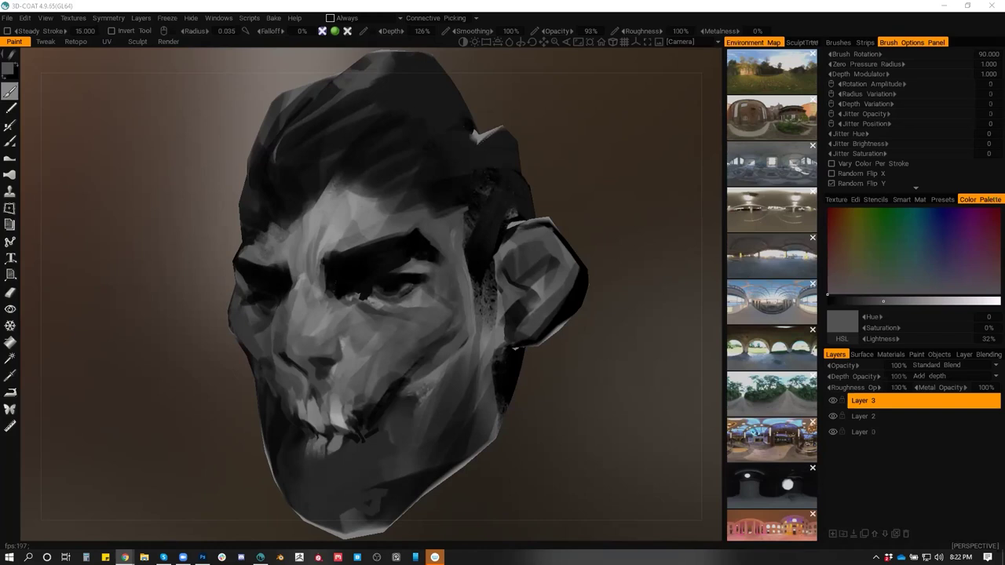
left_click(125, 557)
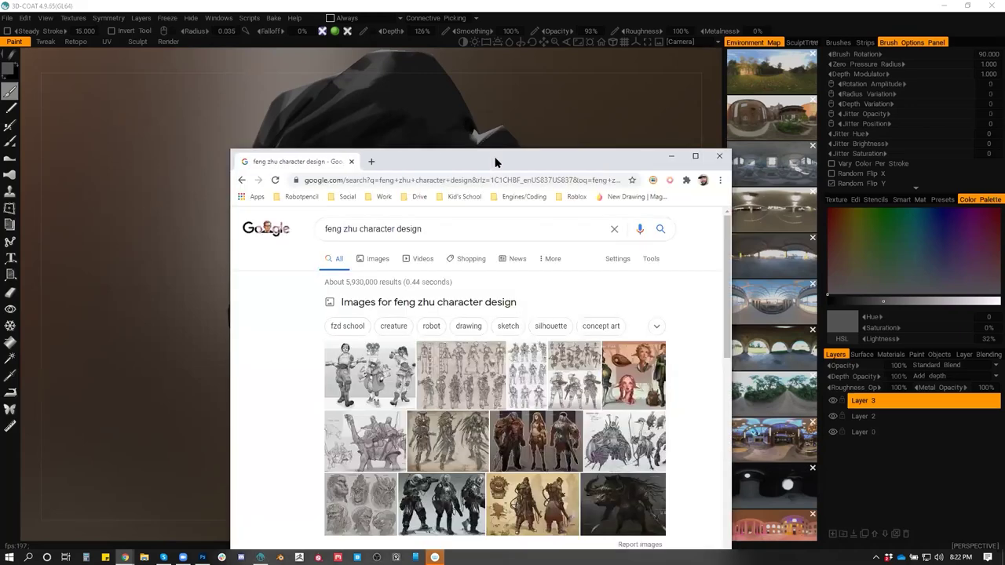
Maximize the browser and preview the Tutorials: Feng Zhu YouTube Channel image result
double_click(640, 162)
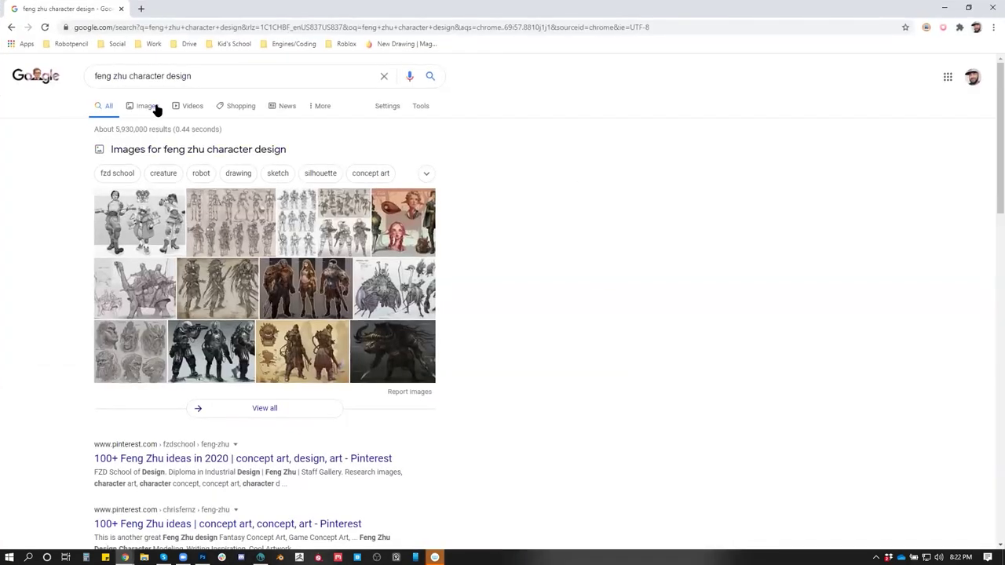
left_click(157, 110)
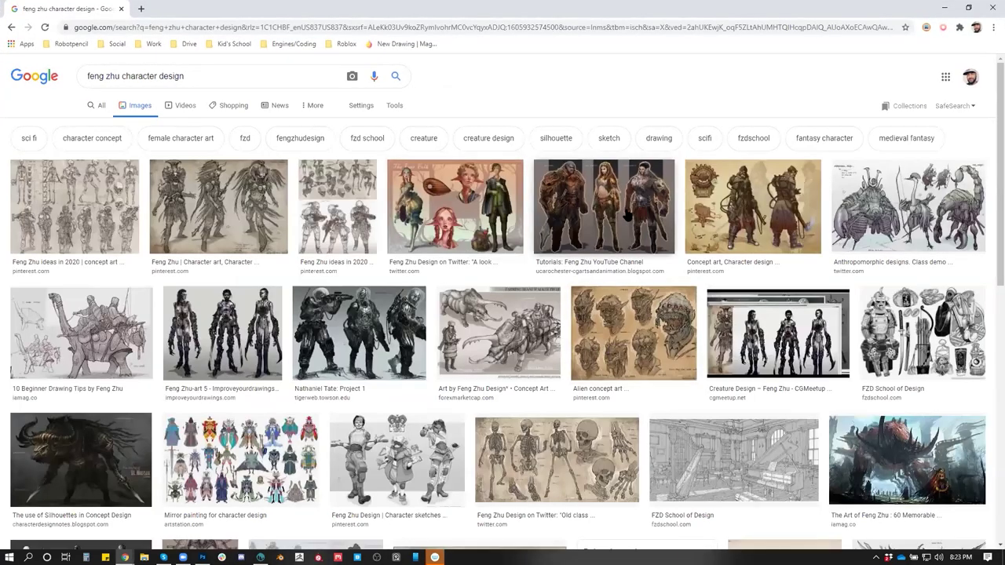
left_click(632, 197)
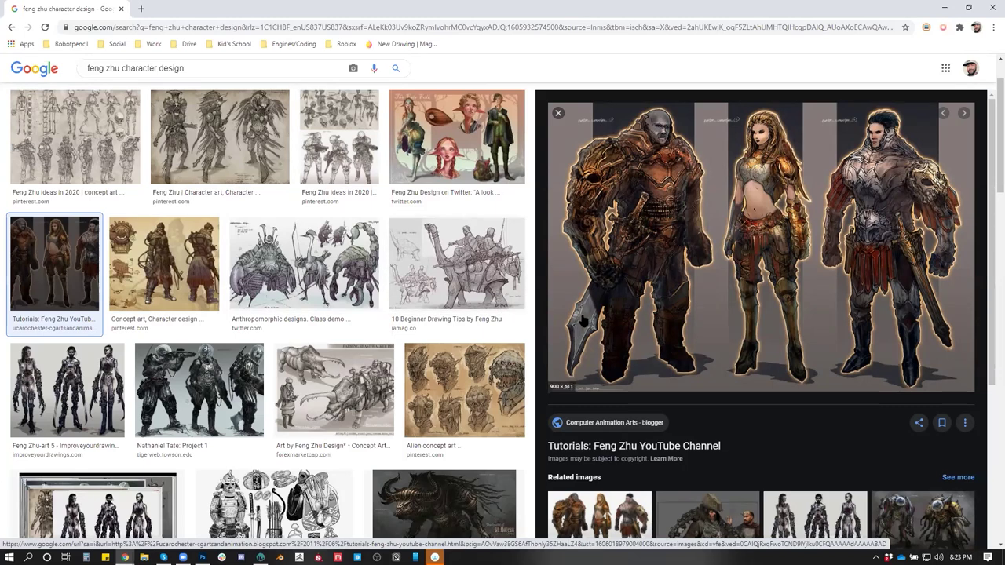
scroll(645, 291, "down", 1)
scroll(707, 228, "up", 1)
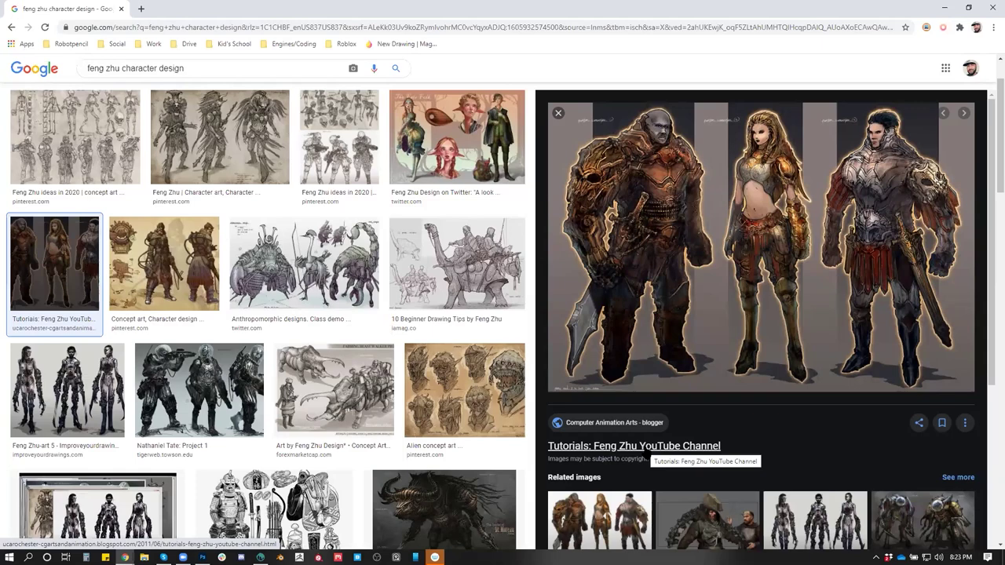
scroll(118, 158, "up", 1)
Go back to All results and open the first Pinterest Feng Zhu board
left_click(114, 109)
scroll(228, 380, "down", 1)
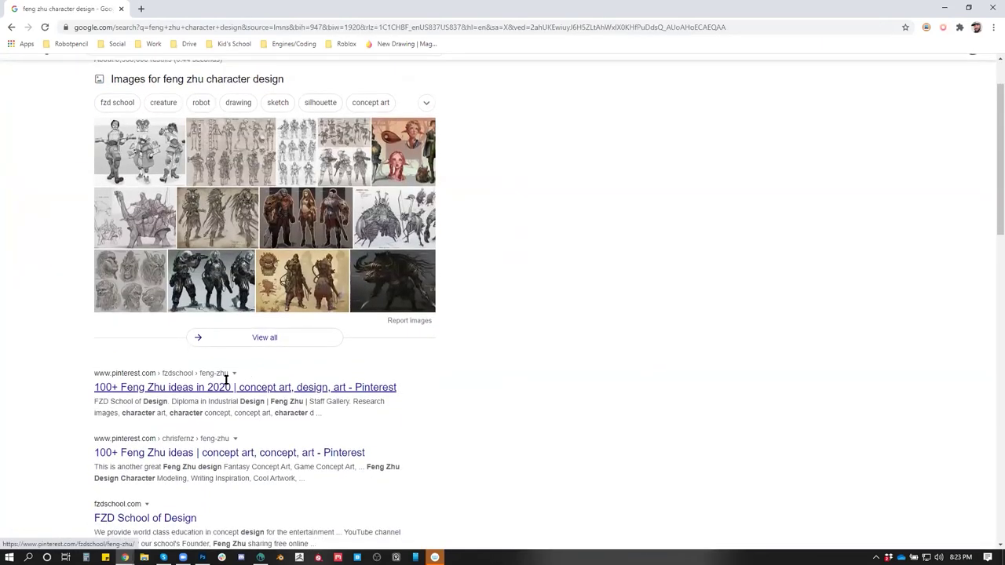
scroll(227, 380, "down", 1)
left_click(227, 317)
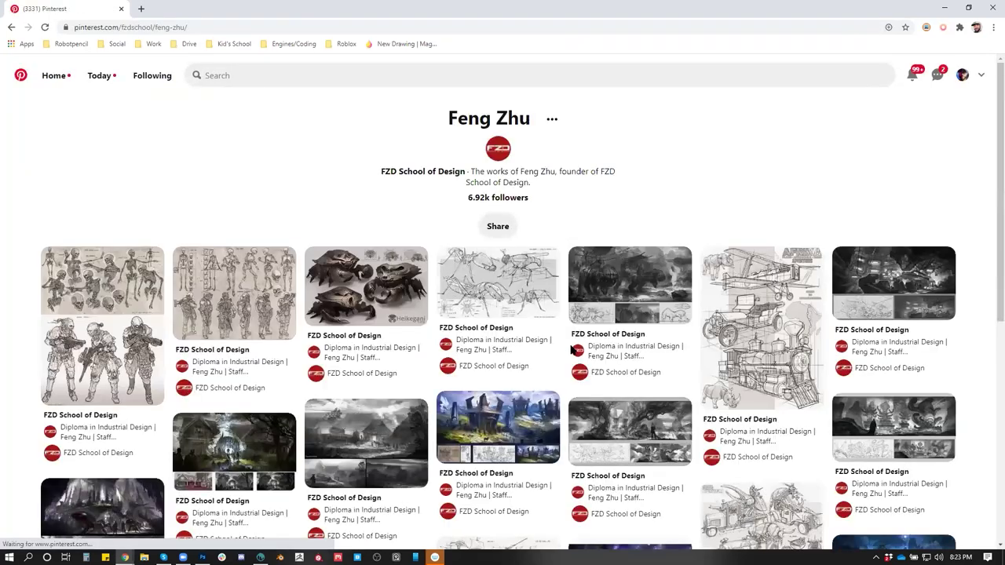
Open the armored soldiers pin, visit and close its fzdschool.com site, and return to the board
scroll(400, 323, "down", 1)
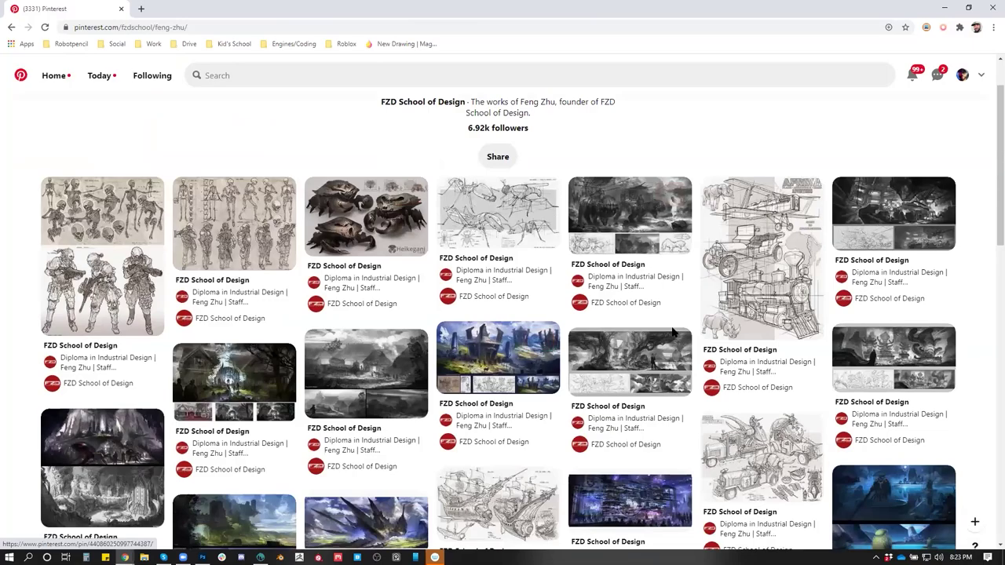
scroll(437, 353, "down", 8)
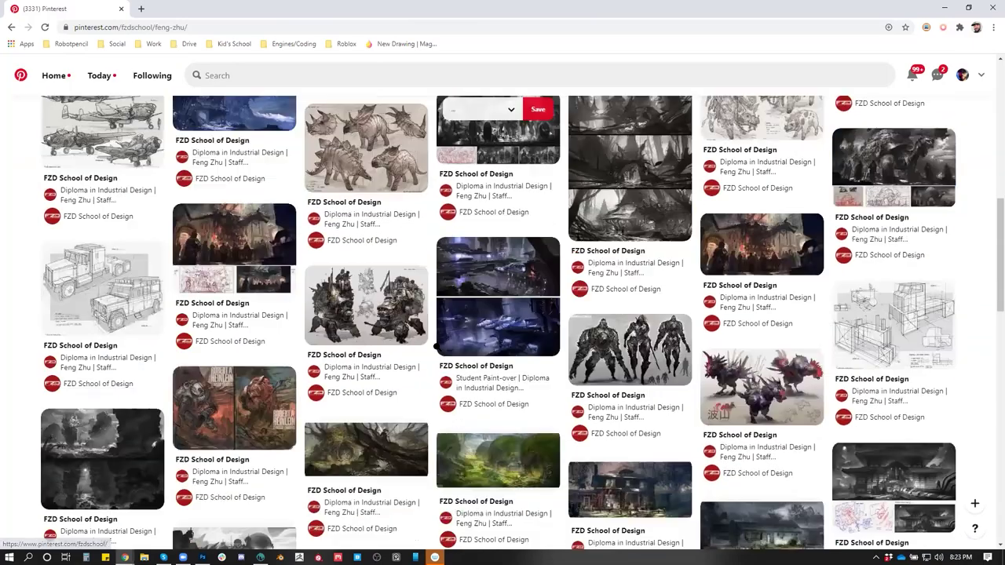
left_click(597, 359)
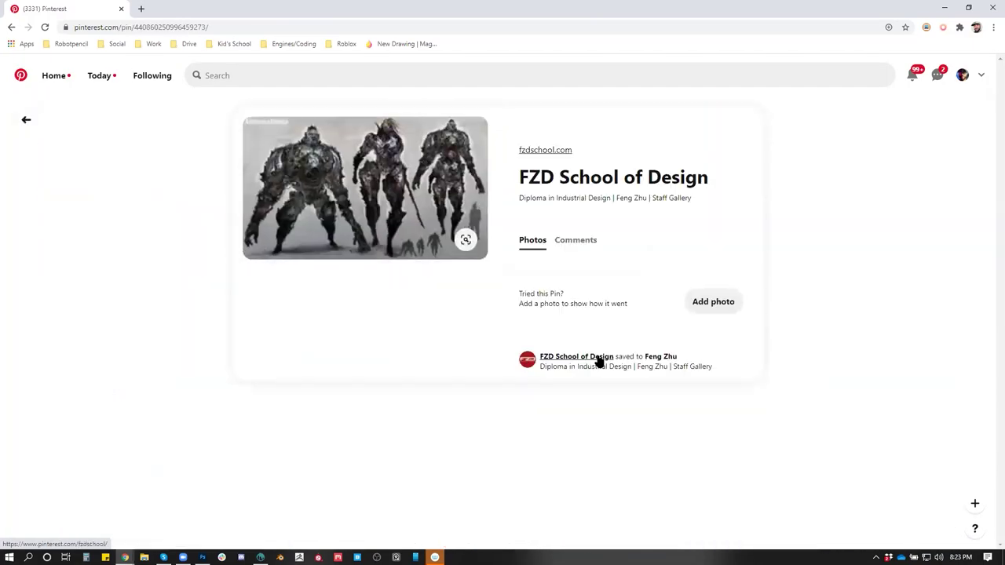
left_click(417, 198)
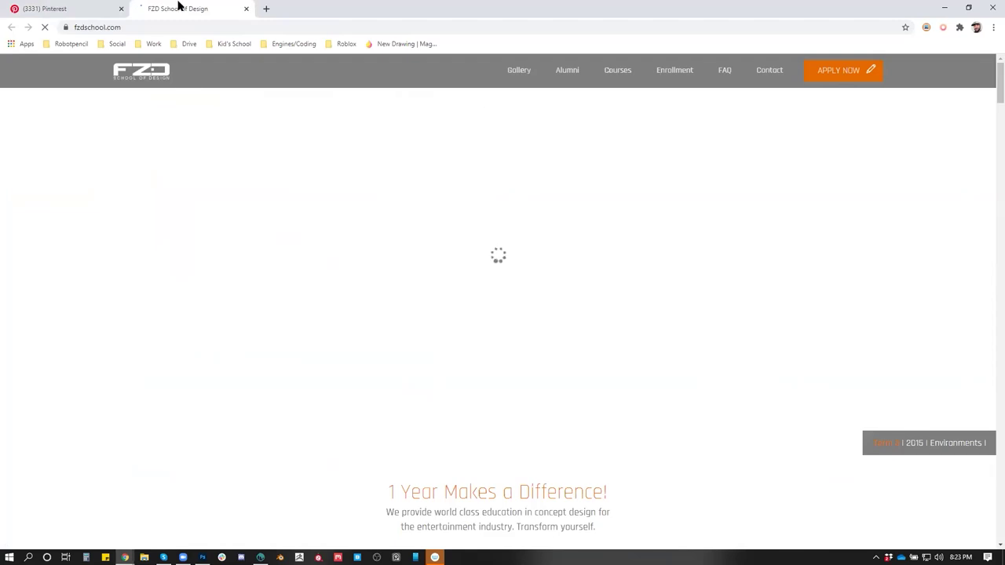
left_click(245, 10)
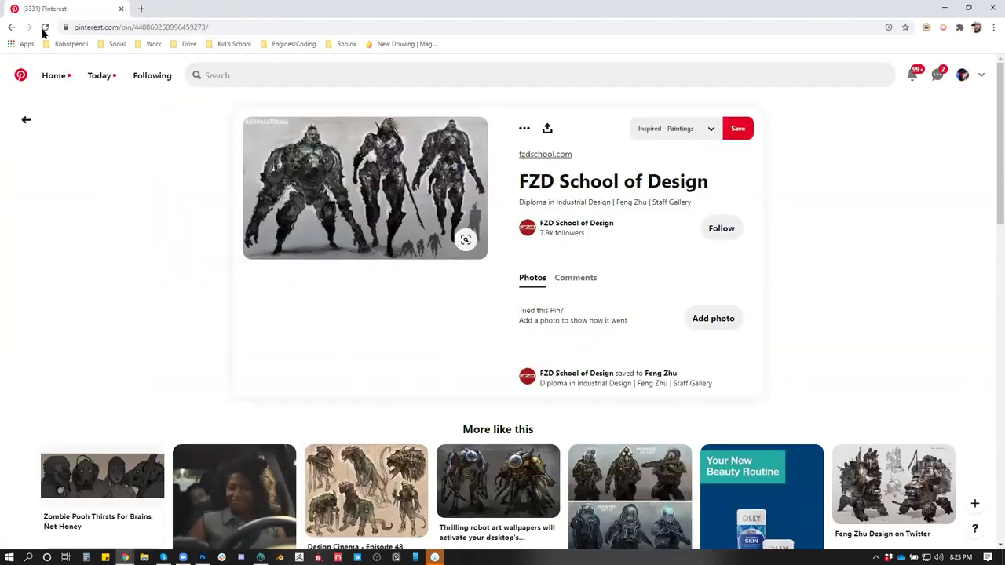
left_click(9, 27)
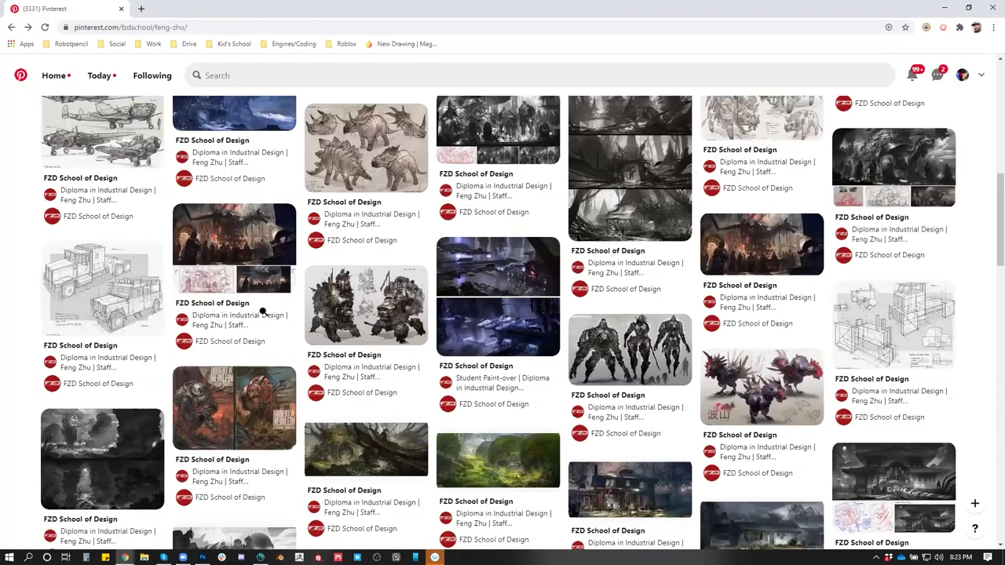
scroll(267, 310, "up", 3)
left_click(139, 29)
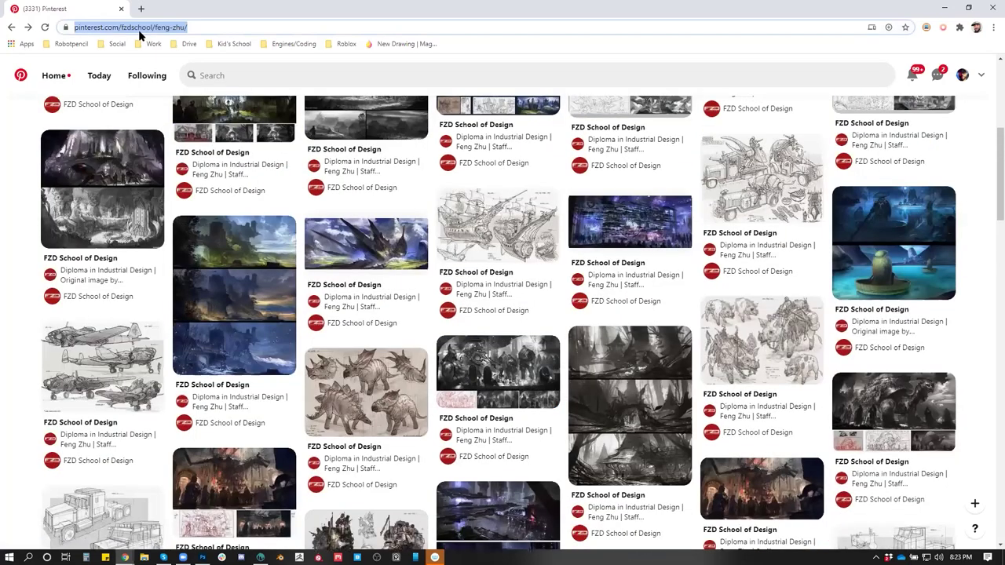
Search Google for 'feng zhu portfolio'
type("feng zhu")
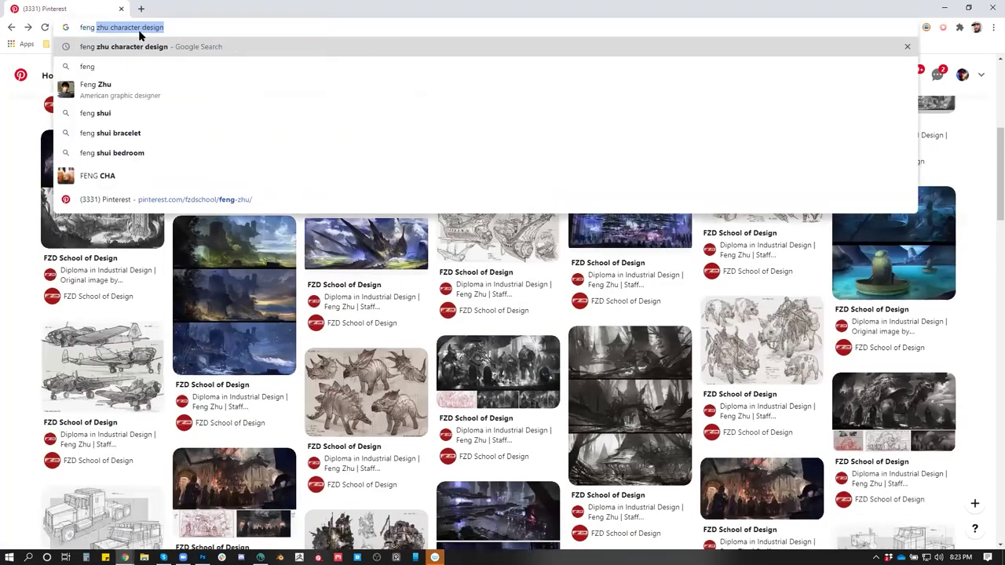
type(" portfolio")
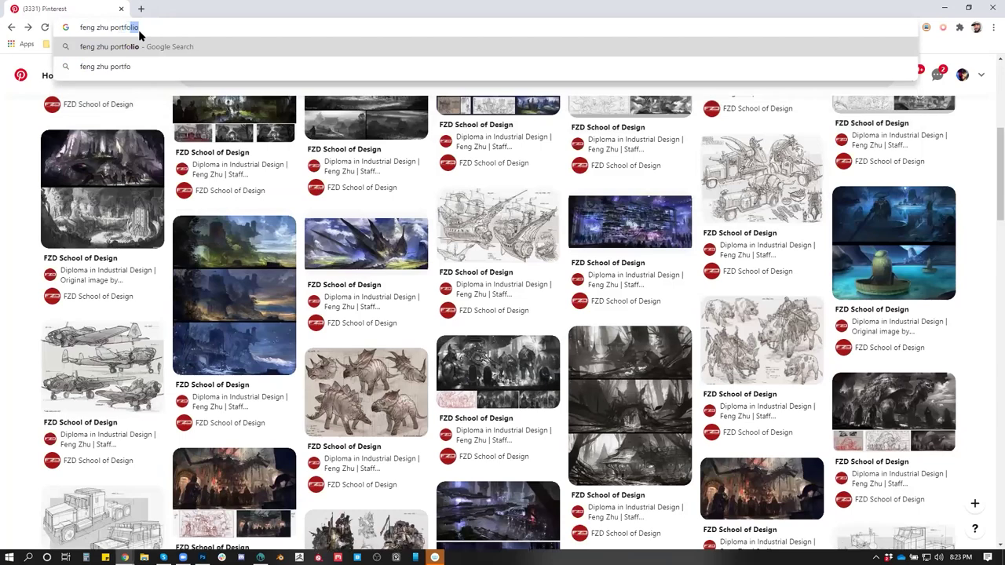
key("Return")
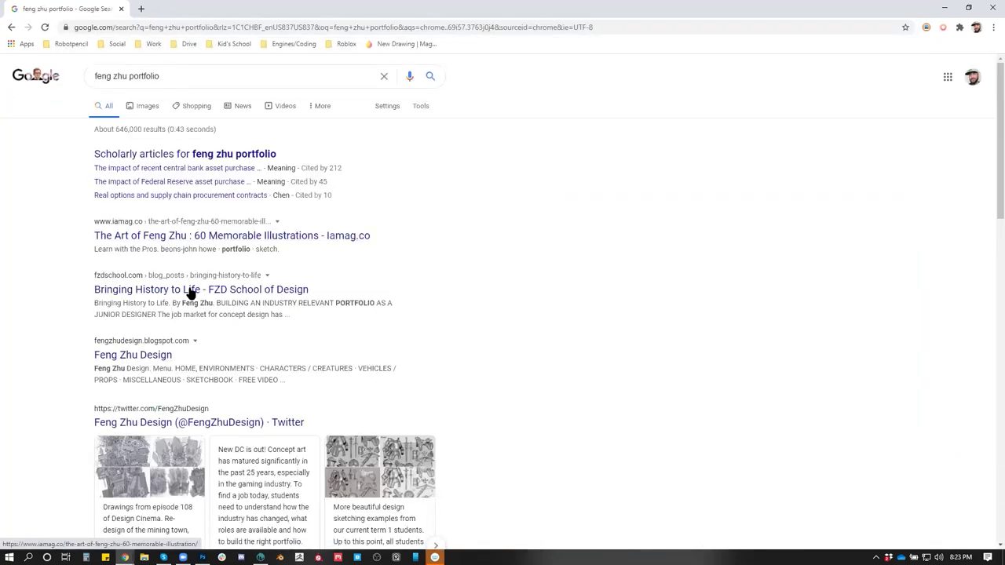
scroll(180, 326, "down", 1)
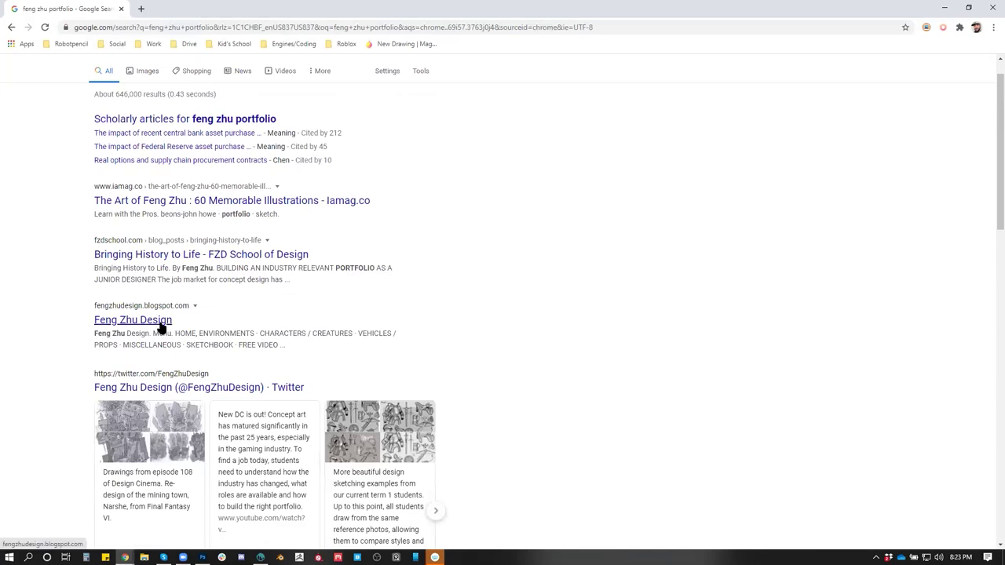
Open the Feng Zhu Twitter and Feng Zhu Design blog results in new tabs, then view the blog
middle_click(162, 385)
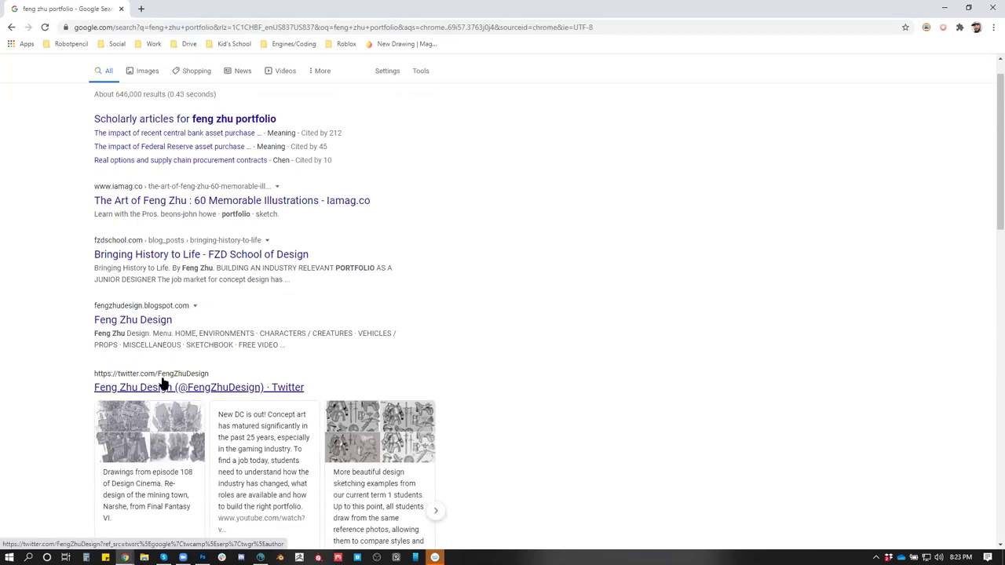
scroll(180, 345, "down", 1)
scroll(185, 361, "down", 1)
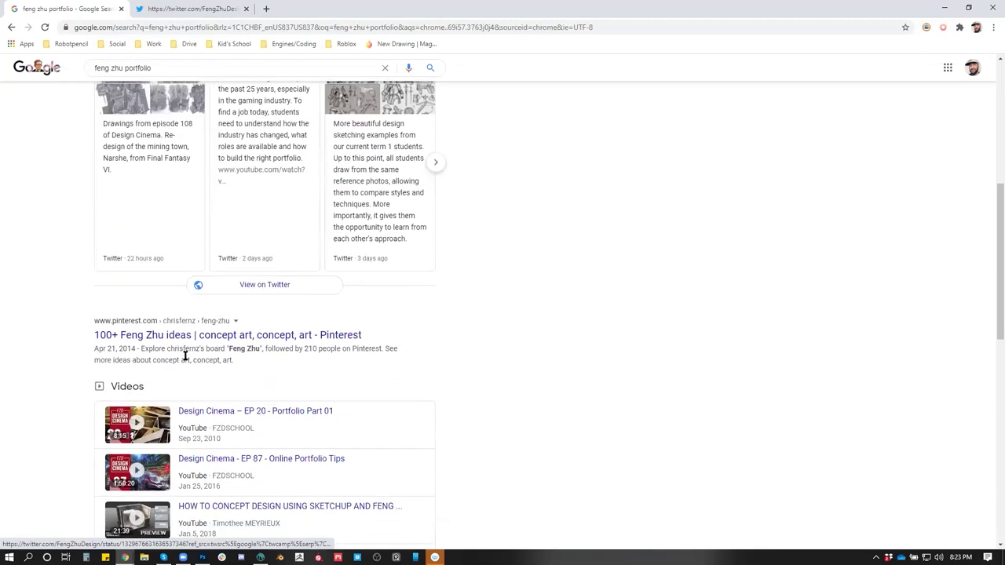
scroll(186, 355, "up", 1)
scroll(175, 353, "up", 3)
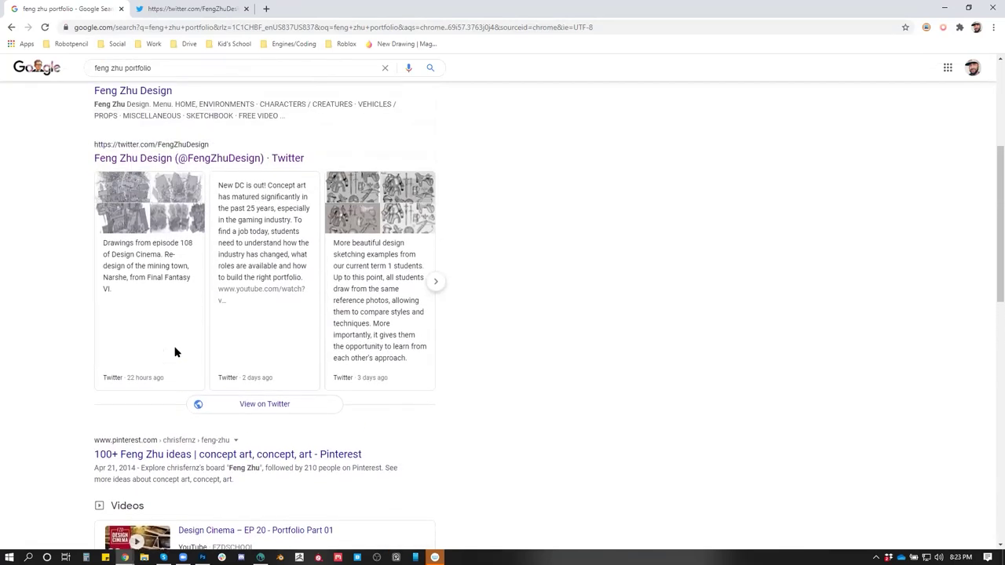
middle_click(137, 182)
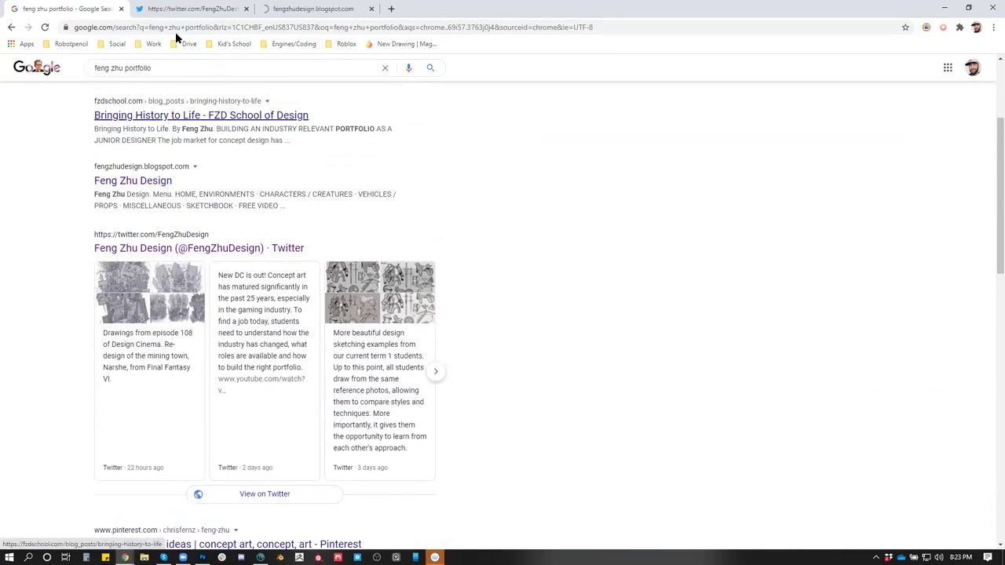
left_click(317, 14)
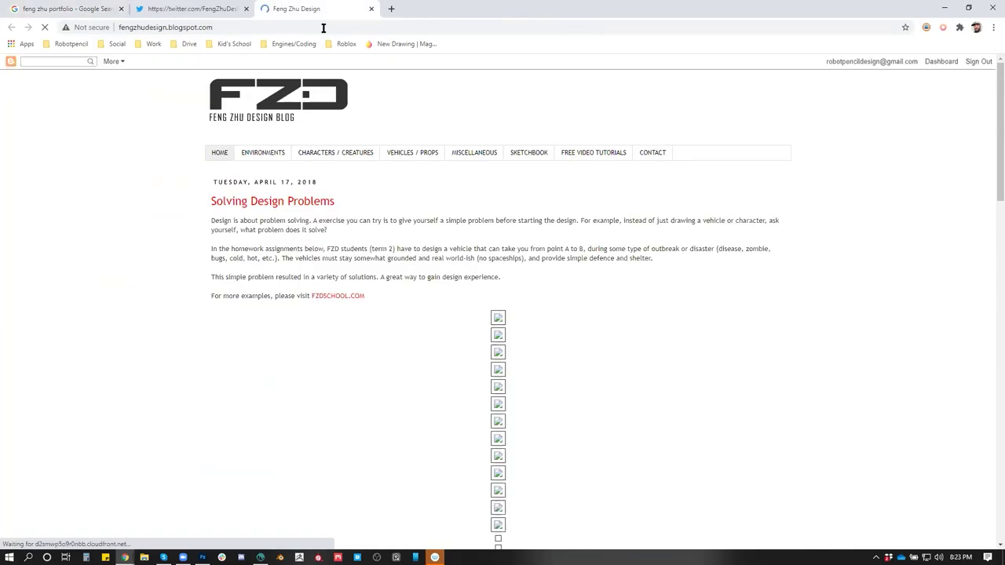
Open the blog's CHARACTERS / CREATURES gallery and enlarge its first image
left_click(325, 157)
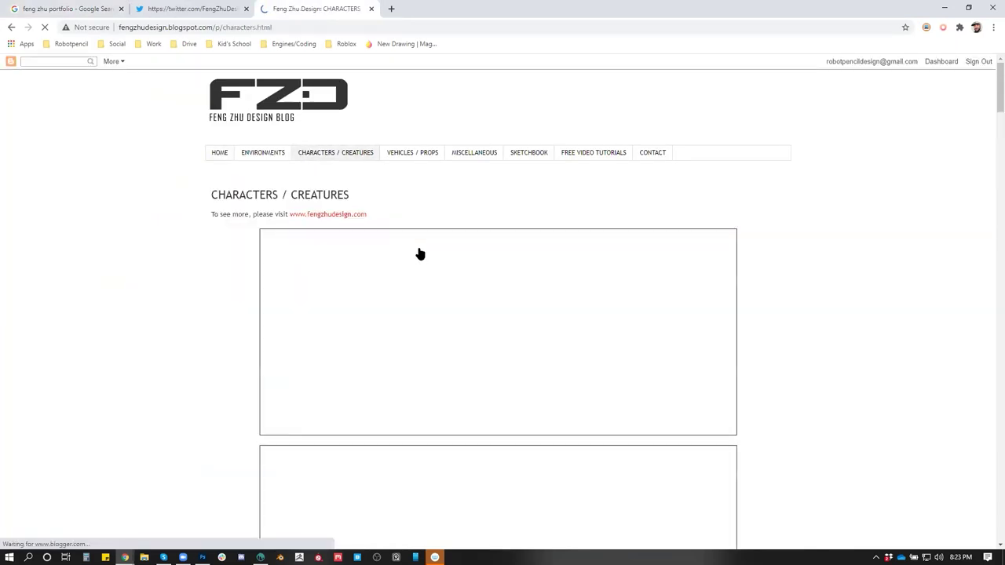
scroll(440, 283, "down", 3)
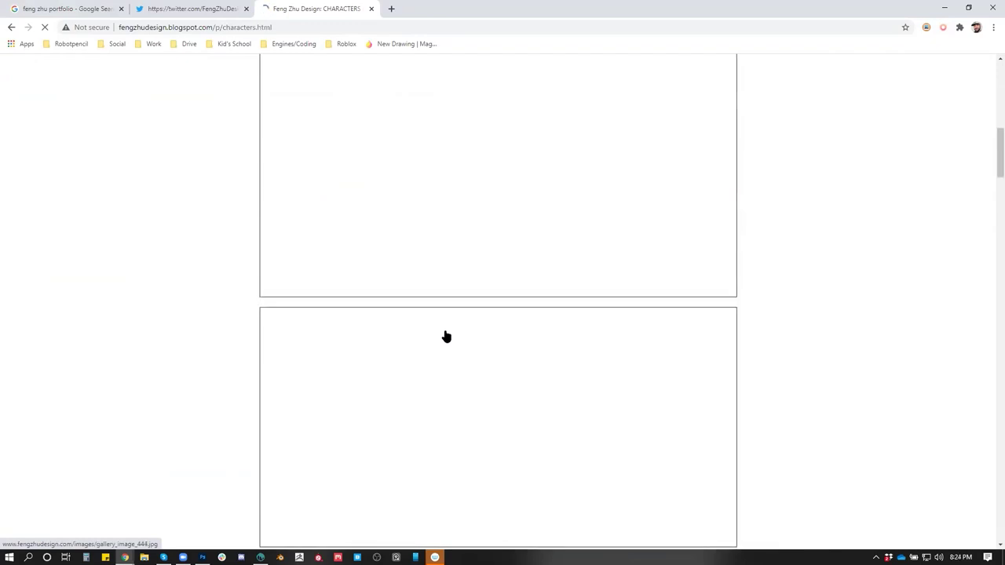
left_click_drag(991, 223, 929, 124)
left_click(429, 226)
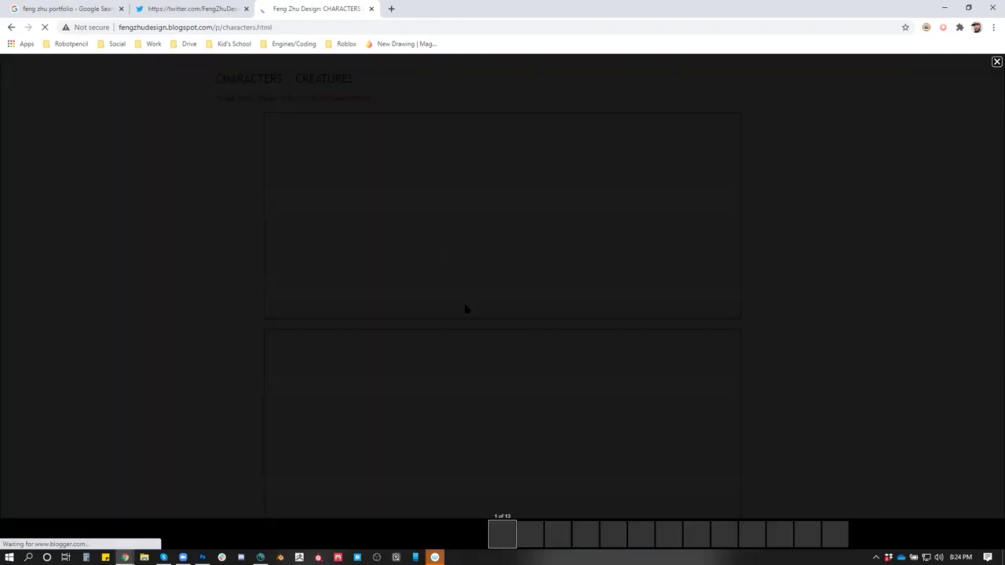
Return to the 'feng zhu portfolio' Google results
left_click(54, 8)
scroll(451, 323, "down", 2)
scroll(451, 323, "up", 1)
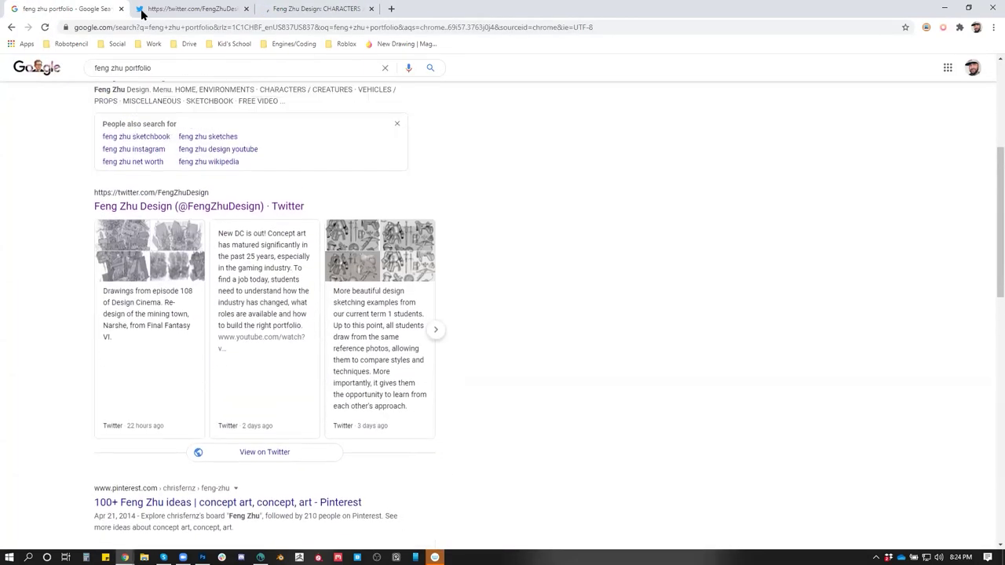
Scroll through the recent tweets on the Feng Zhu Design Twitter profile
left_click(141, 9)
scroll(594, 332, "down", 6)
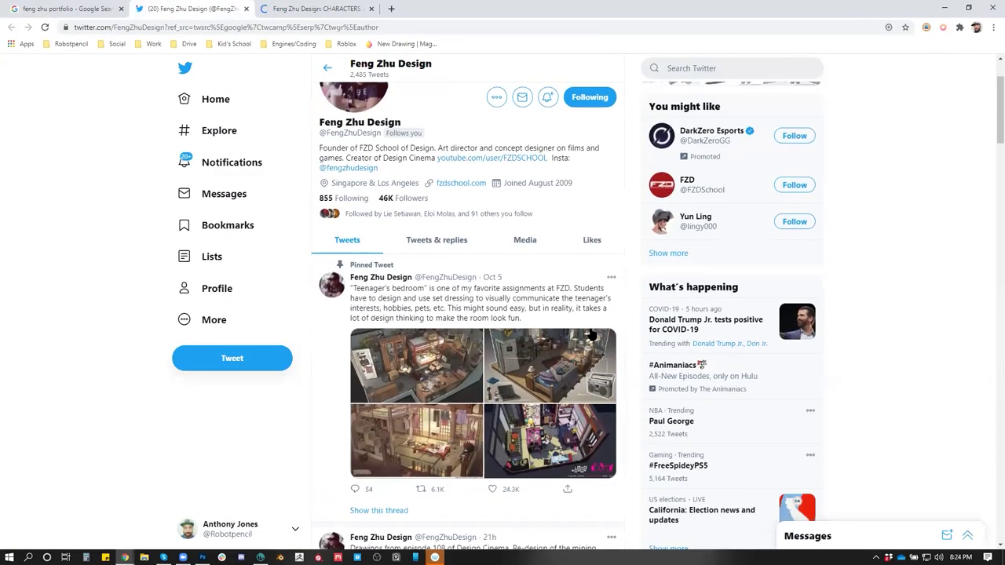
scroll(590, 336, "down", 8)
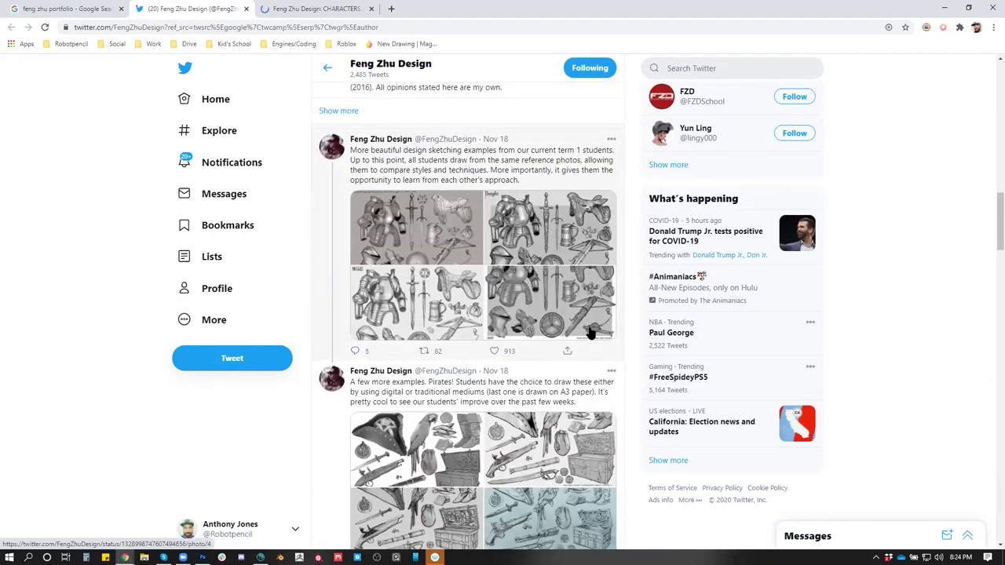
scroll(590, 333, "down", 8)
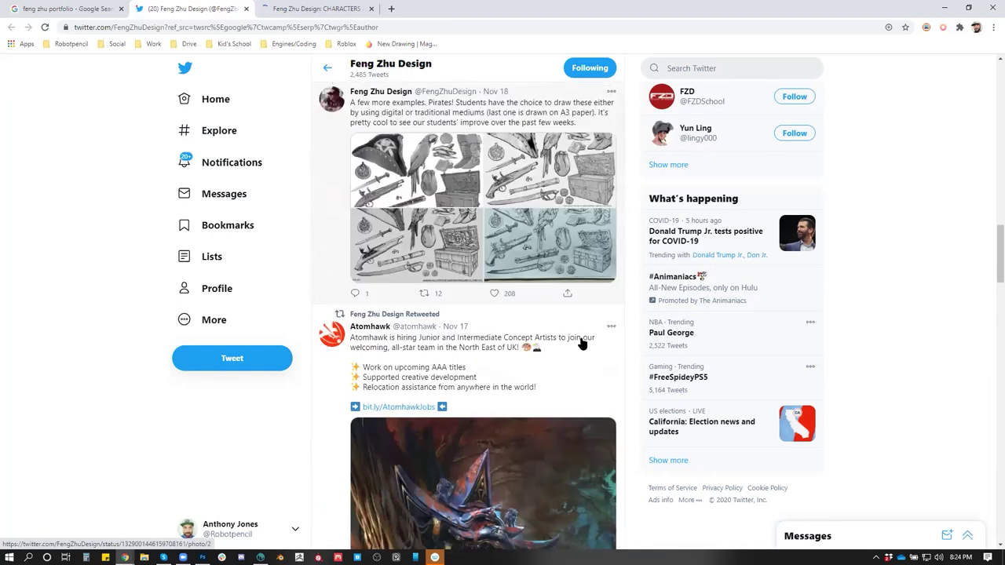
Close the Twitter tab and browse the 'feng zhu portfolio' Google results
left_click(245, 9)
left_click(83, 10)
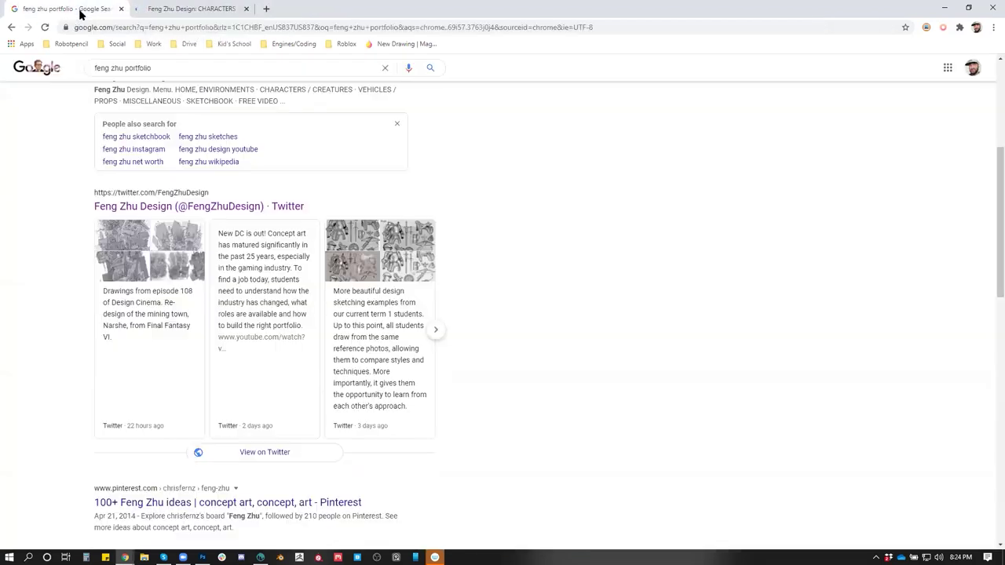
scroll(370, 361, "down", 7)
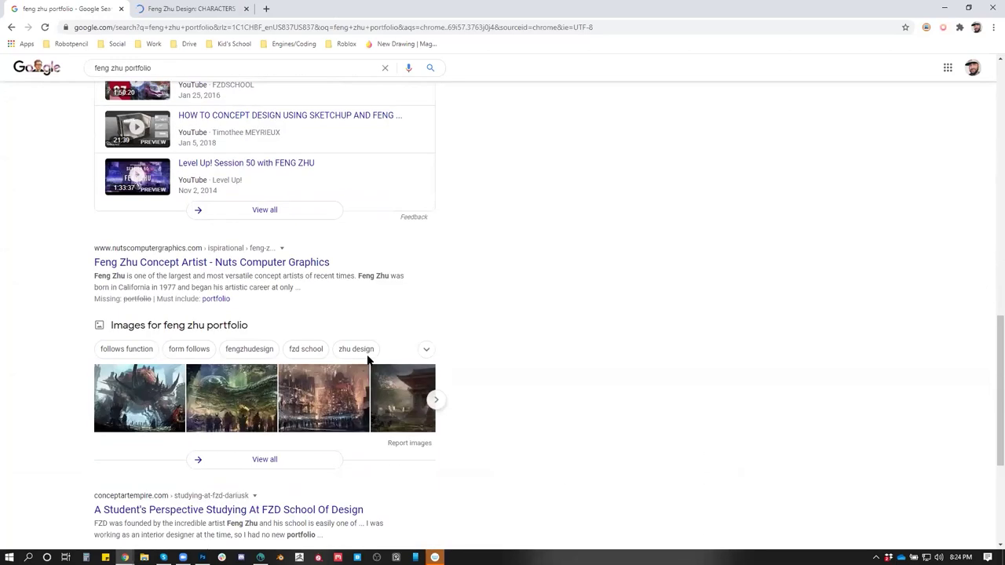
scroll(354, 363, "up", 1)
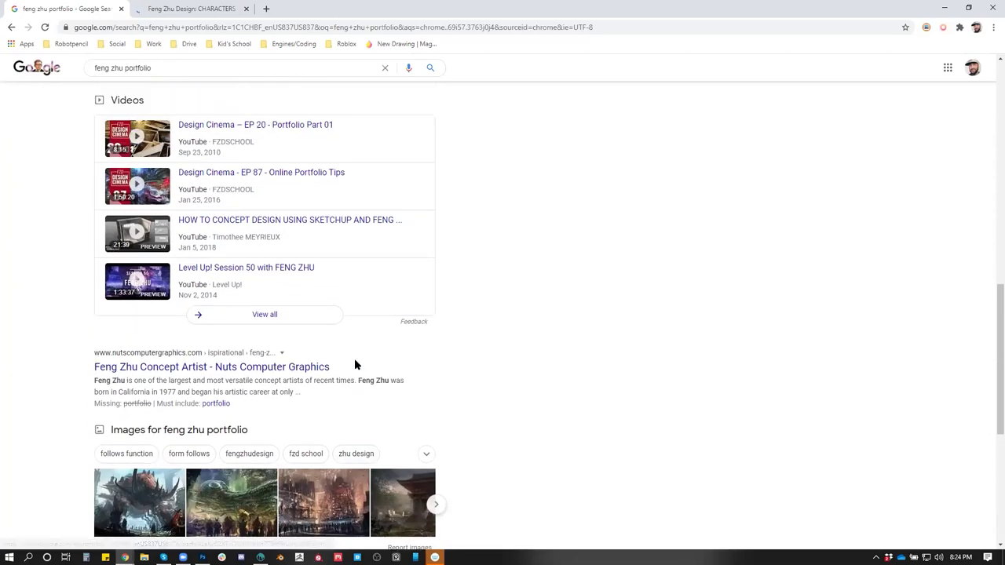
scroll(350, 365, "down", 3)
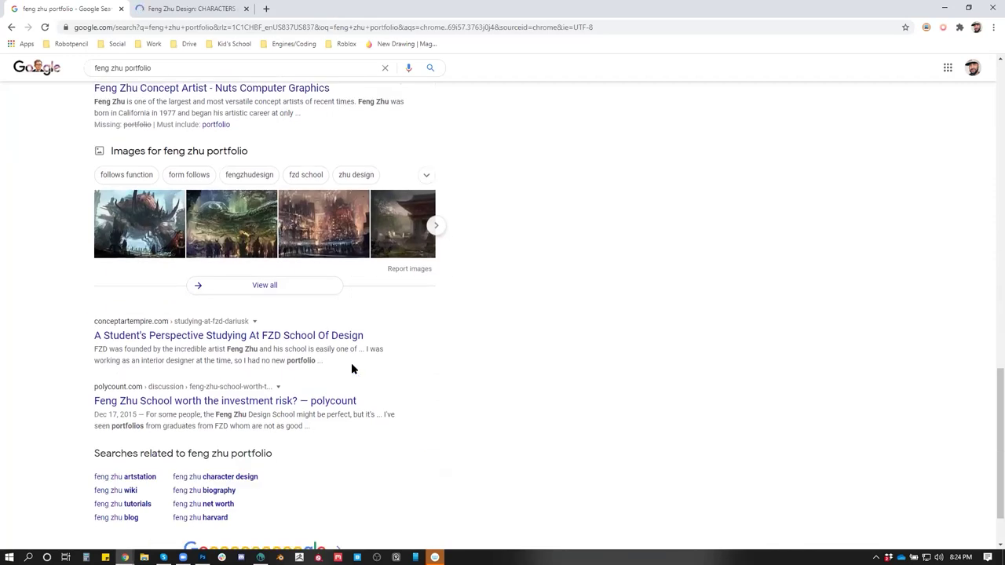
scroll(351, 367, "up", 1)
scroll(351, 367, "down", 2)
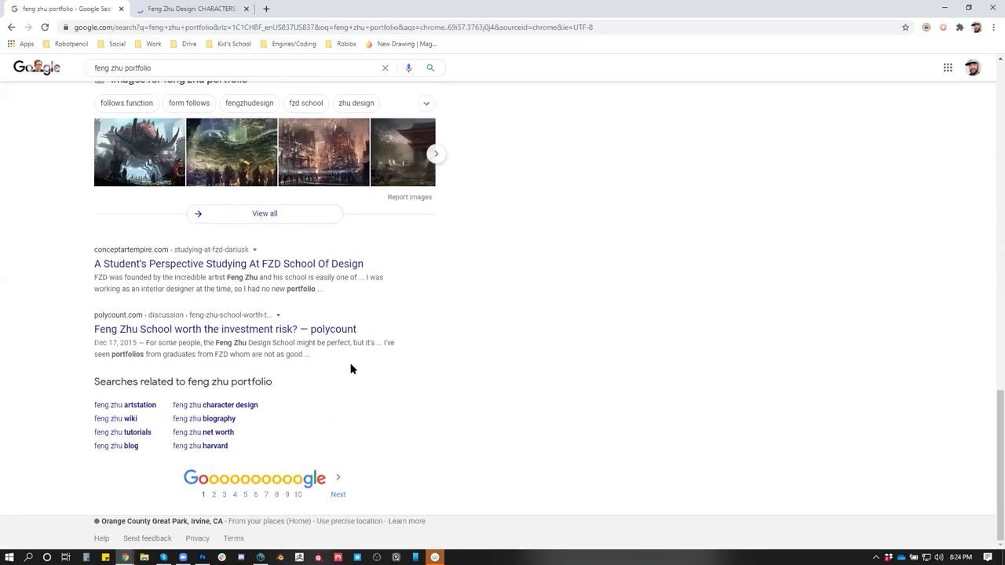
scroll(581, 408, "up", 5)
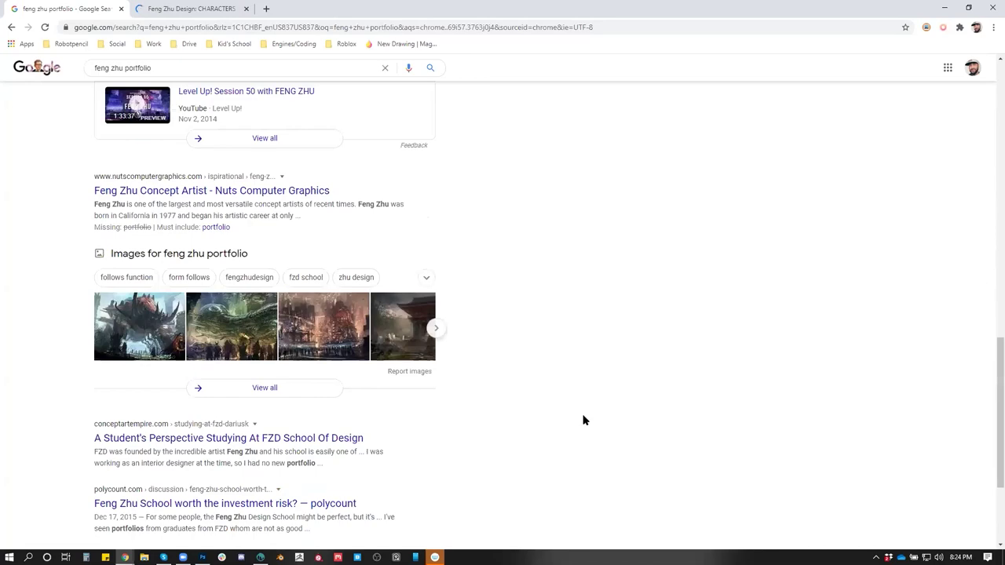
scroll(585, 420, "up", 9)
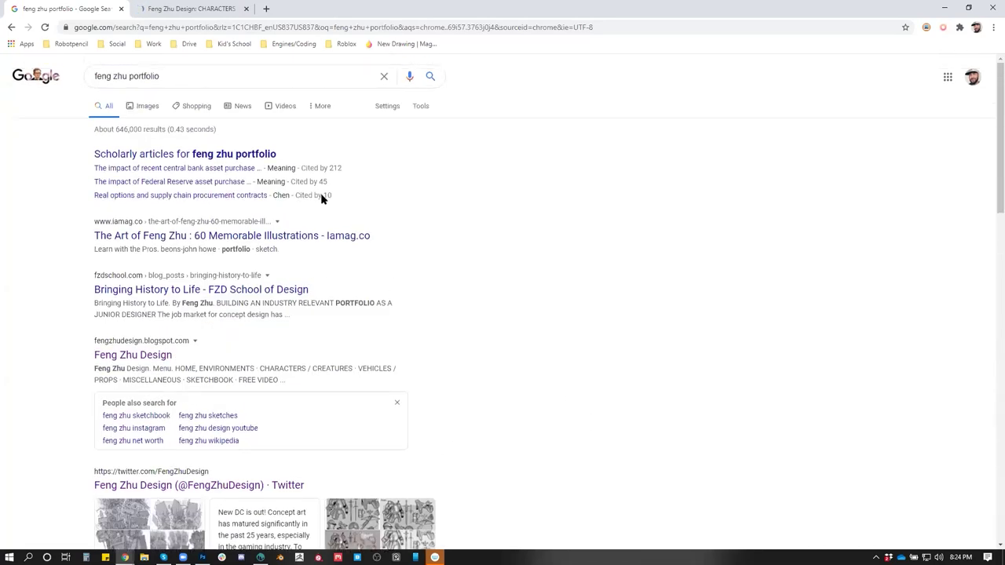
Switch to Google Images results and preview the robot concept image
left_click(141, 105)
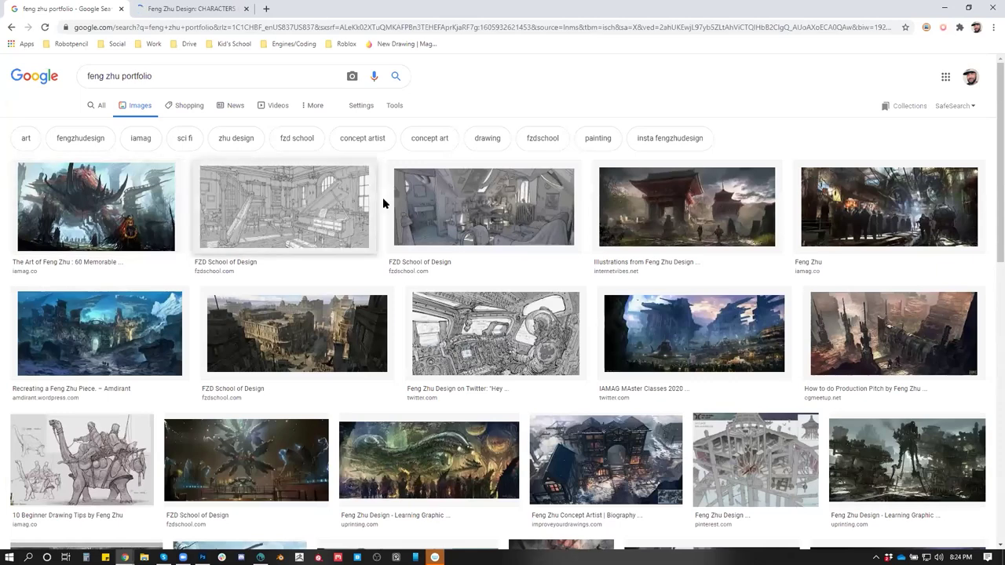
scroll(555, 281, "down", 2)
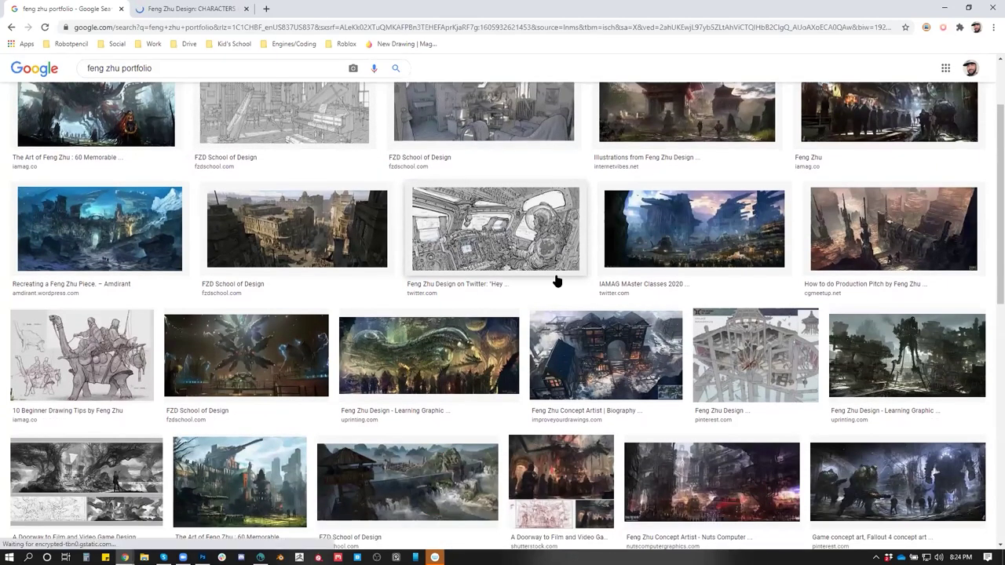
scroll(550, 283, "down", 1)
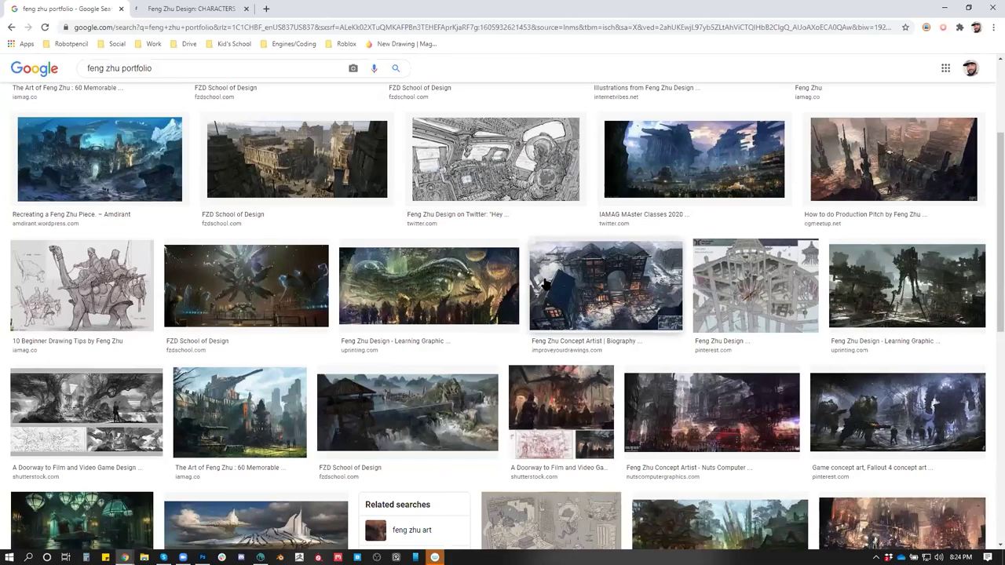
scroll(545, 284, "down", 3)
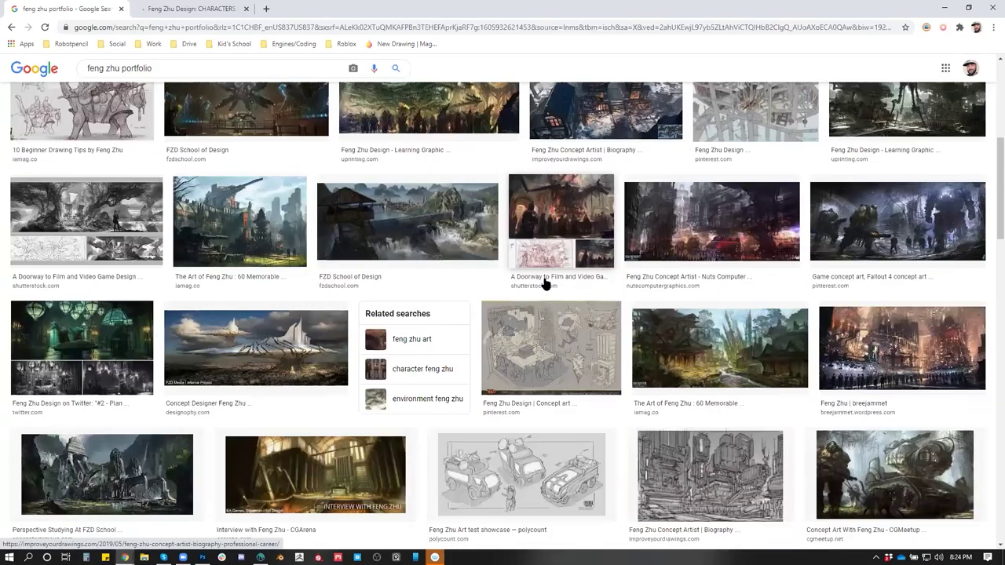
scroll(545, 284, "down", 3)
scroll(545, 284, "down", 1)
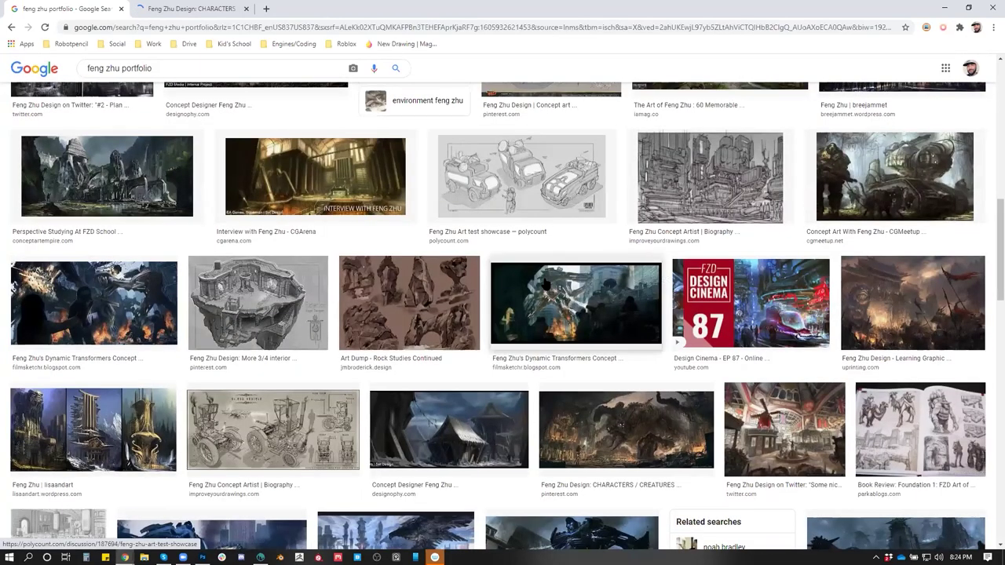
scroll(545, 283, "down", 2)
scroll(545, 283, "down", 1)
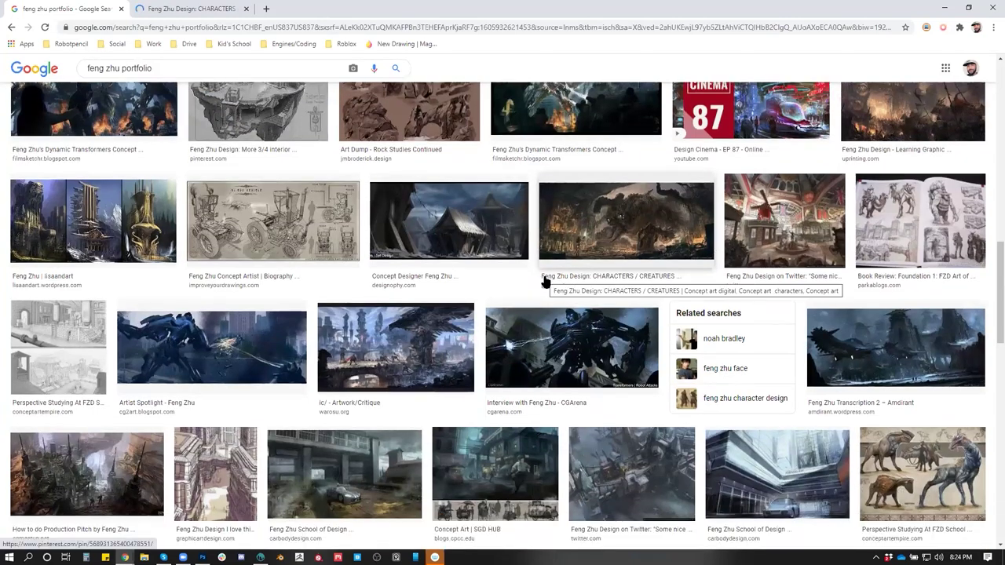
scroll(546, 283, "down", 1)
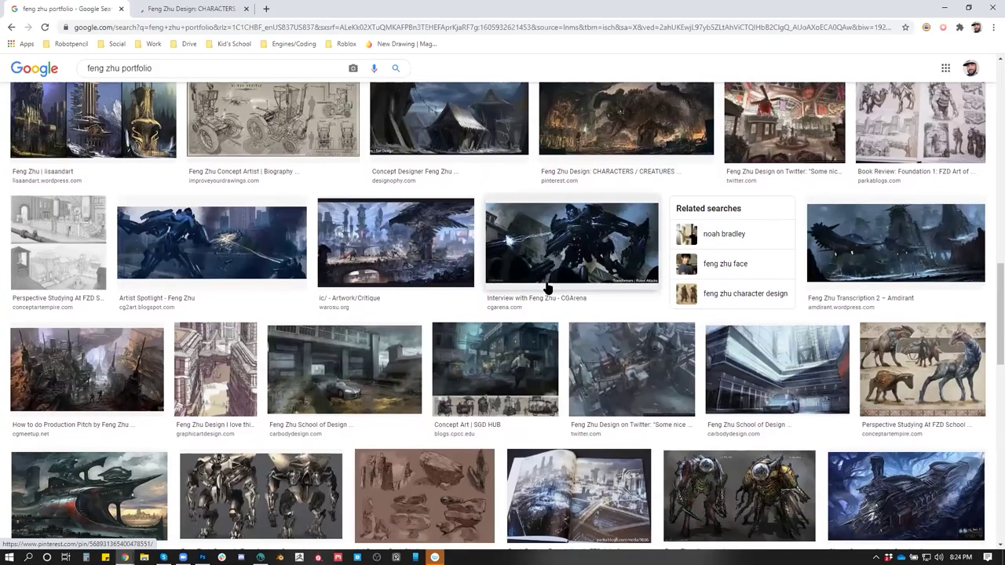
scroll(547, 287, "down", 1)
scroll(380, 306, "down", 1)
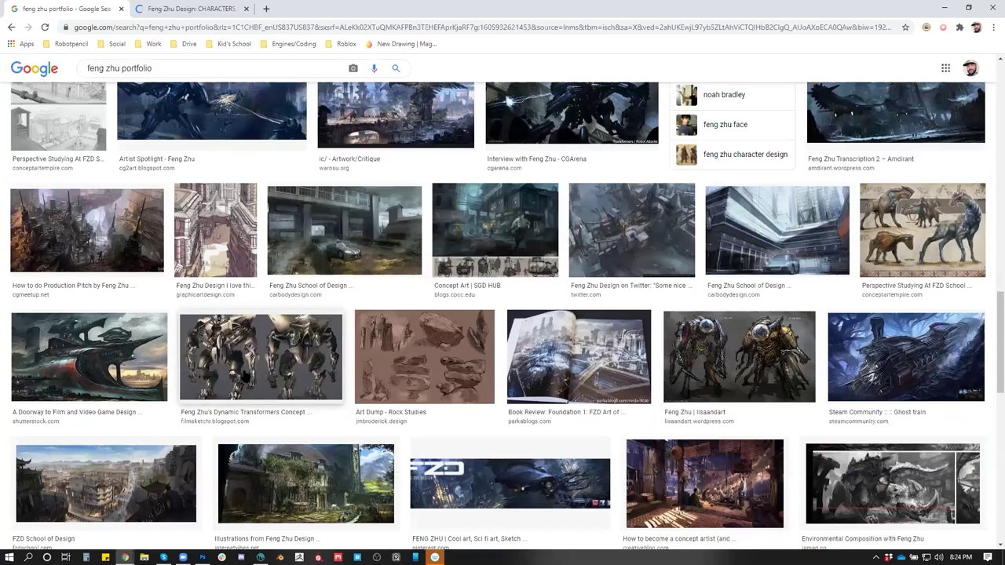
left_click(245, 377)
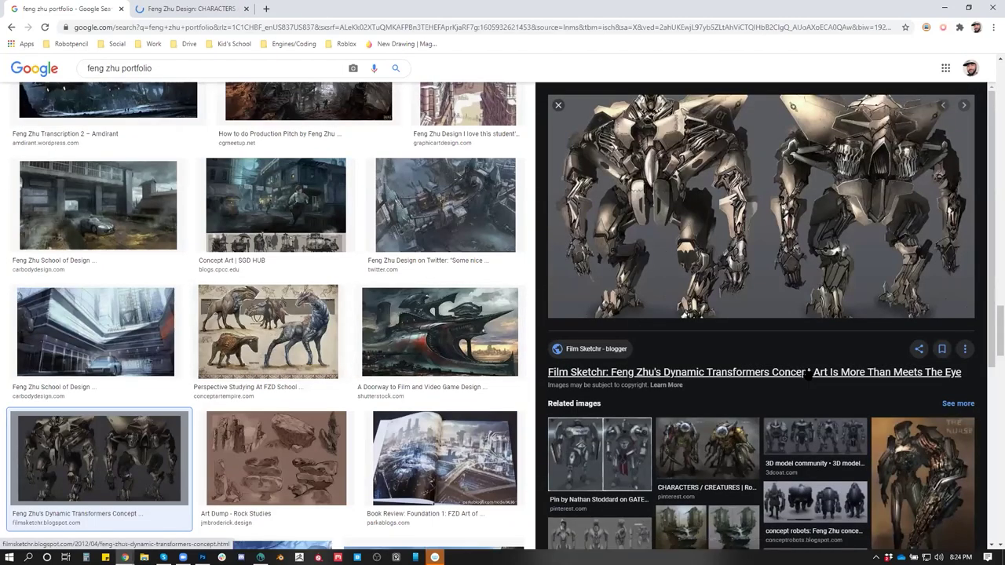
Scroll further down the image results and preview the Feng Zhu creature design image
scroll(386, 362, "down", 4)
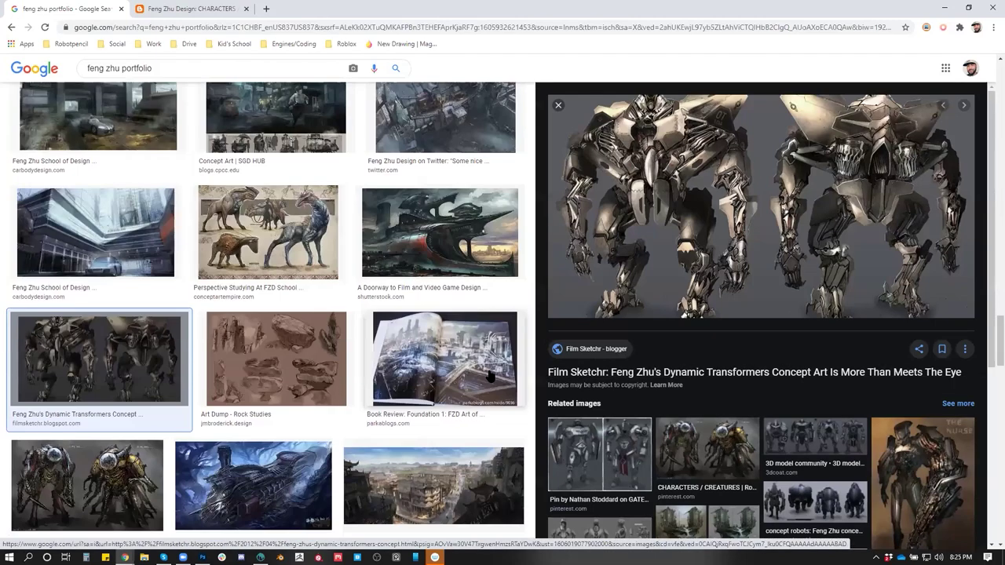
scroll(386, 363, "down", 10)
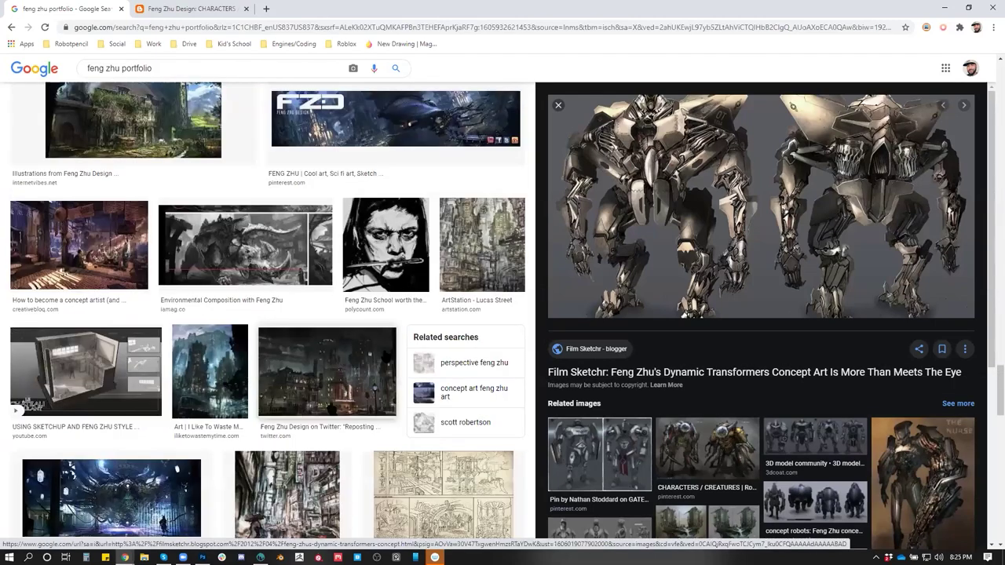
scroll(385, 353, "down", 10)
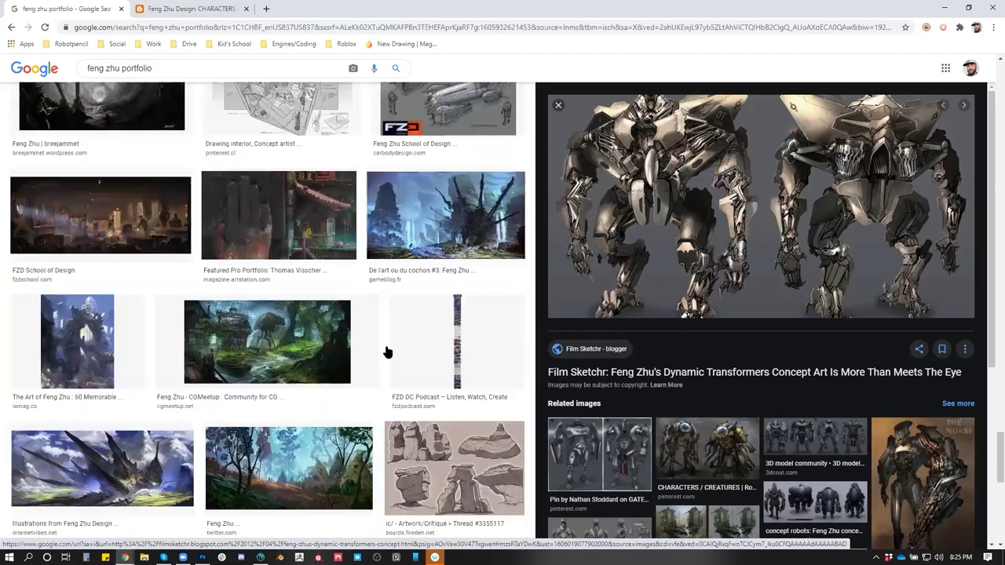
scroll(385, 348, "down", 5)
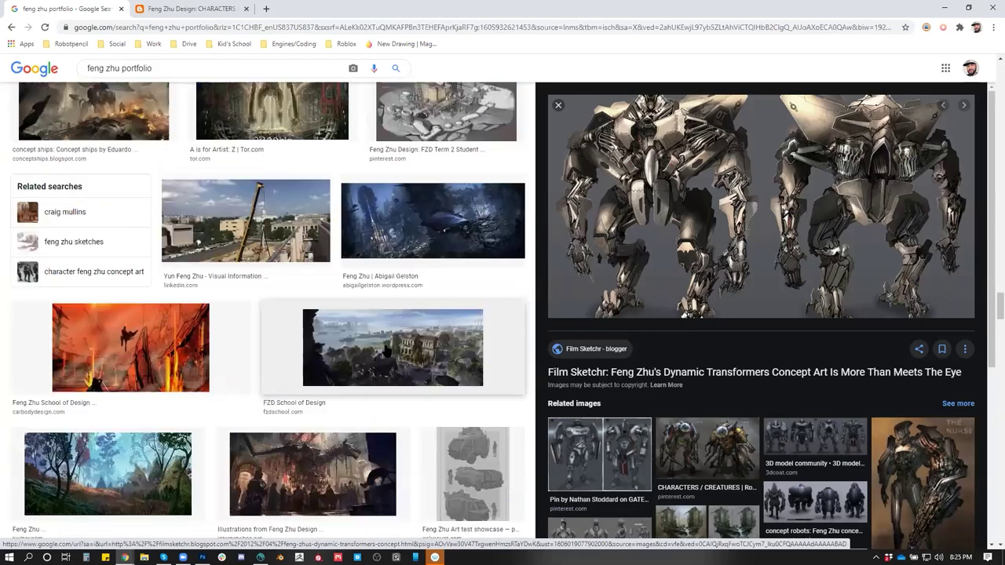
scroll(386, 346, "down", 5)
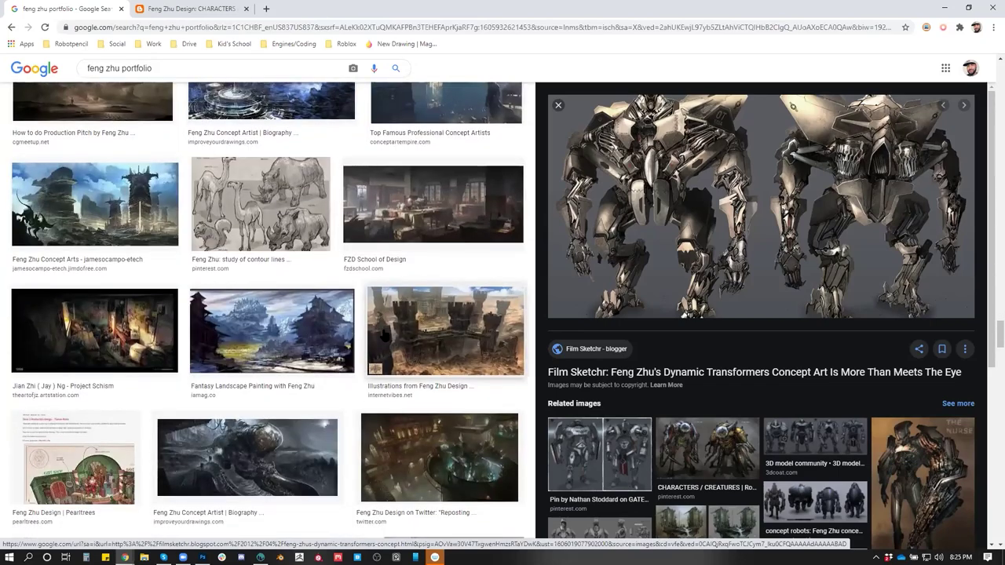
scroll(383, 336, "down", 5)
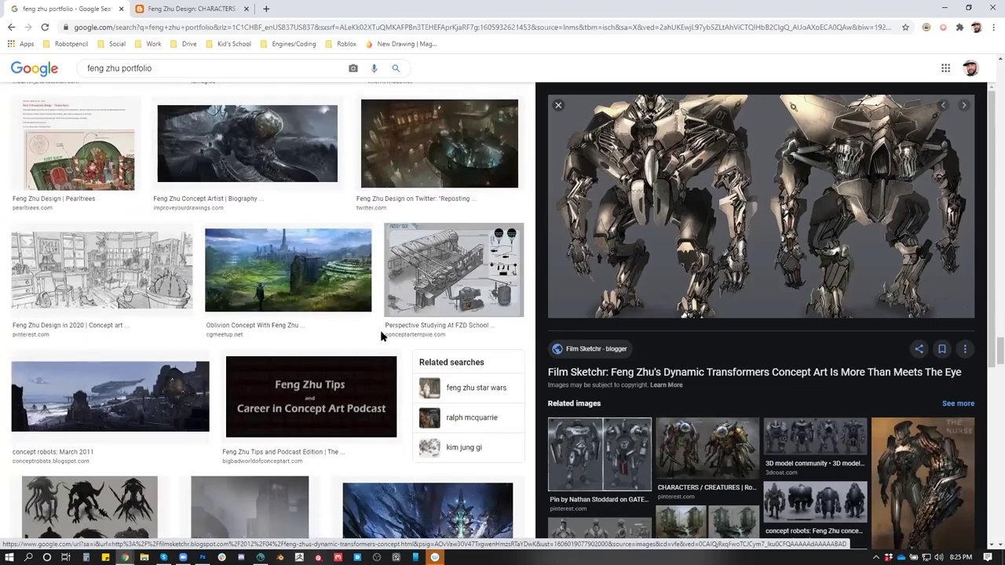
scroll(381, 334, "down", 4)
scroll(365, 353, "down", 6)
scroll(648, 379, "down", 2)
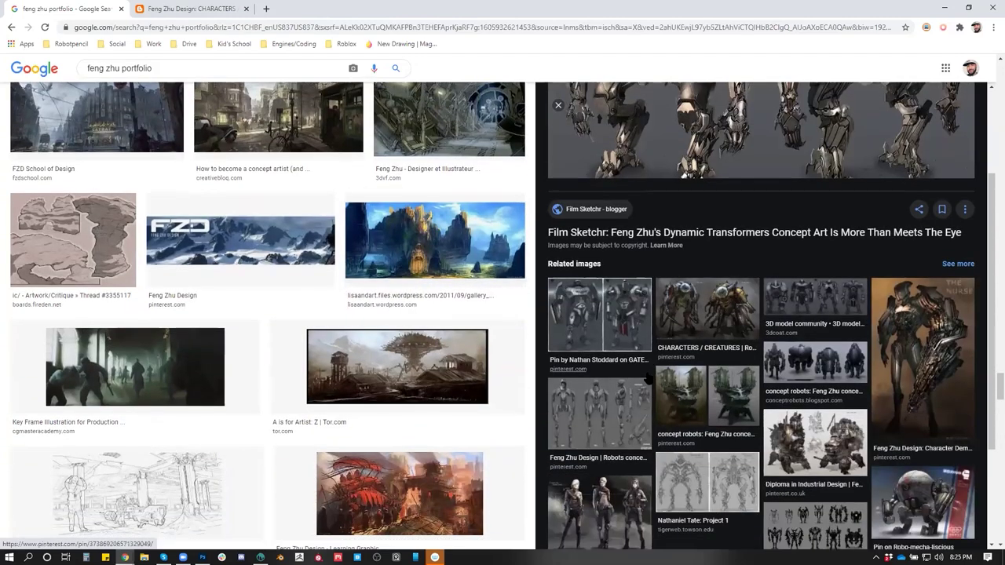
scroll(647, 379, "down", 2)
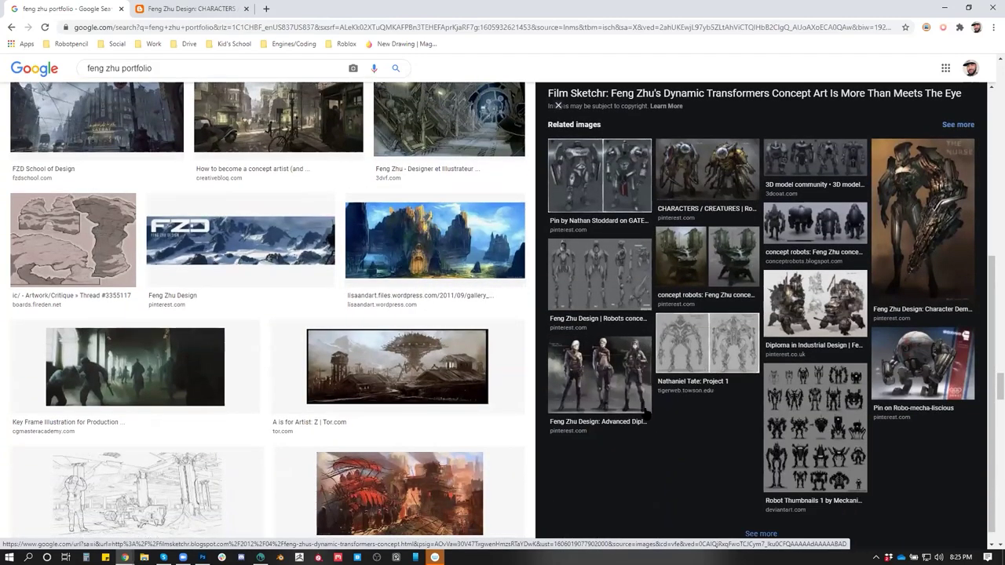
scroll(94, 350, "down", 8)
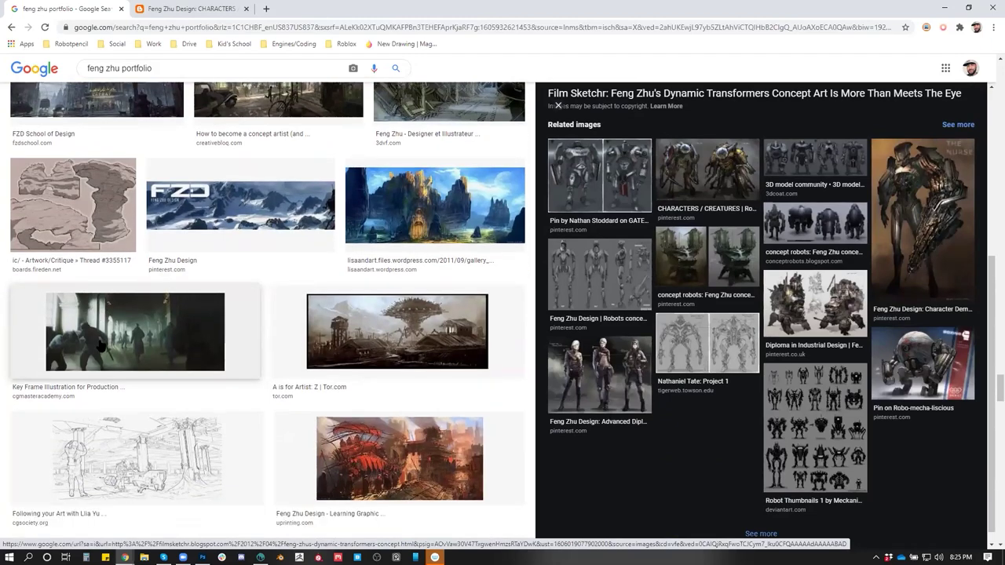
scroll(104, 347, "down", 3)
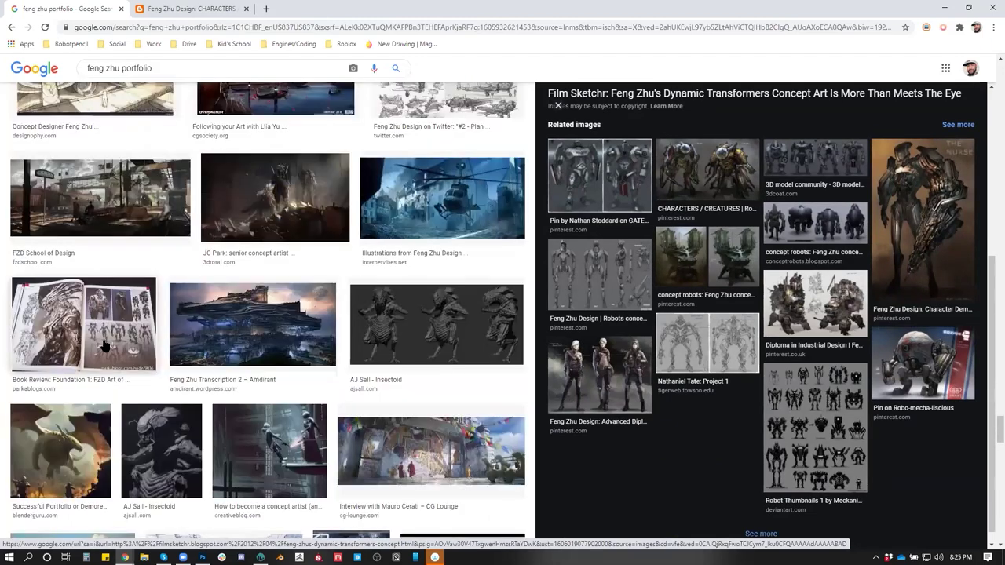
scroll(104, 346, "down", 2)
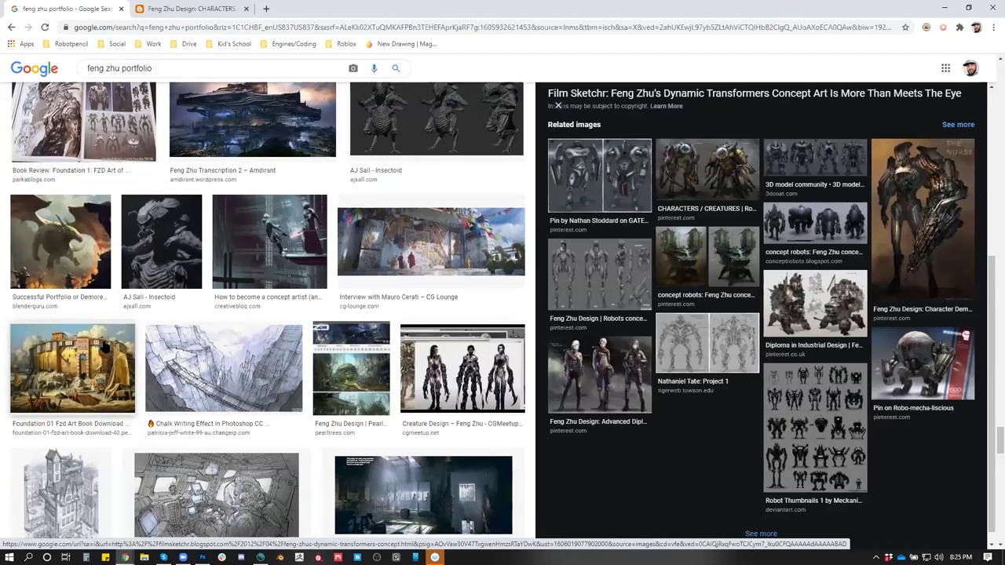
scroll(105, 346, "down", 3)
left_click(446, 166)
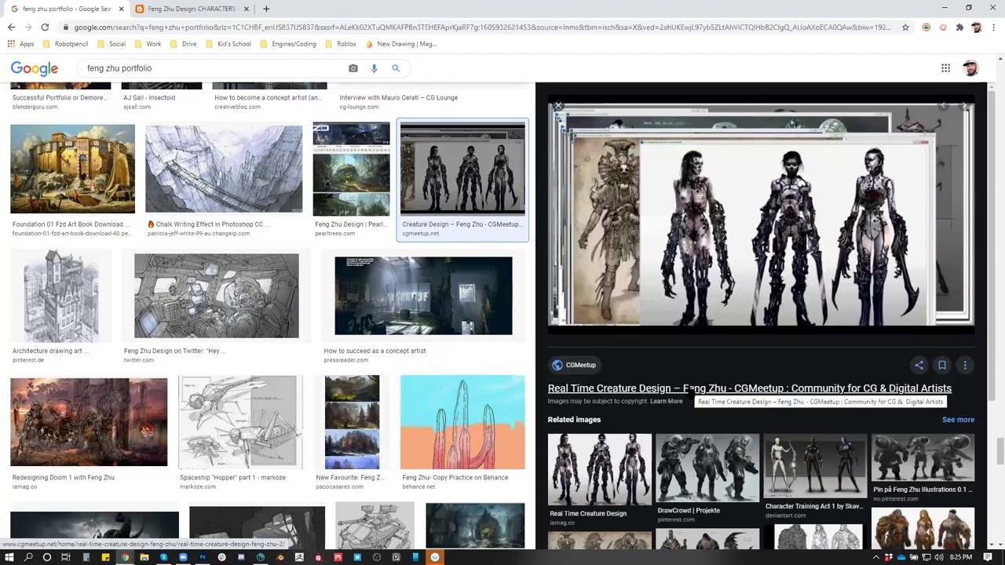
Open the related armored-soldiers pin on Pinterest and view it at full size
left_click(687, 390)
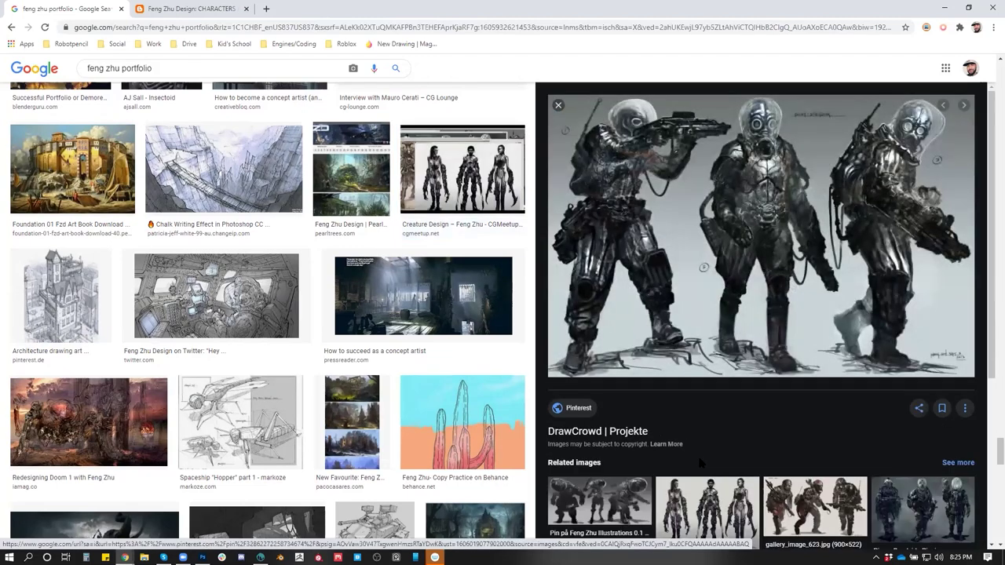
left_click(688, 392)
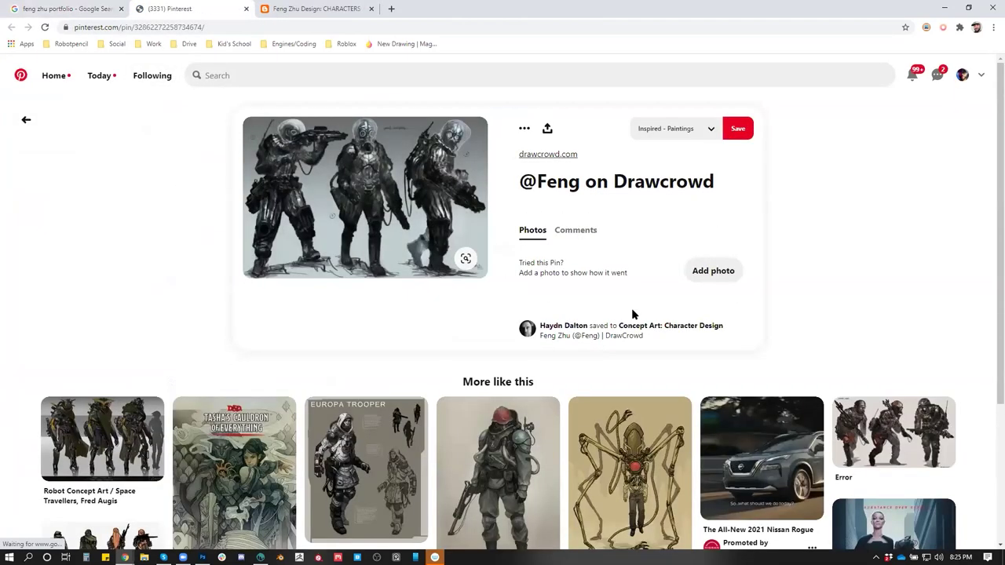
scroll(597, 210, "down", 1)
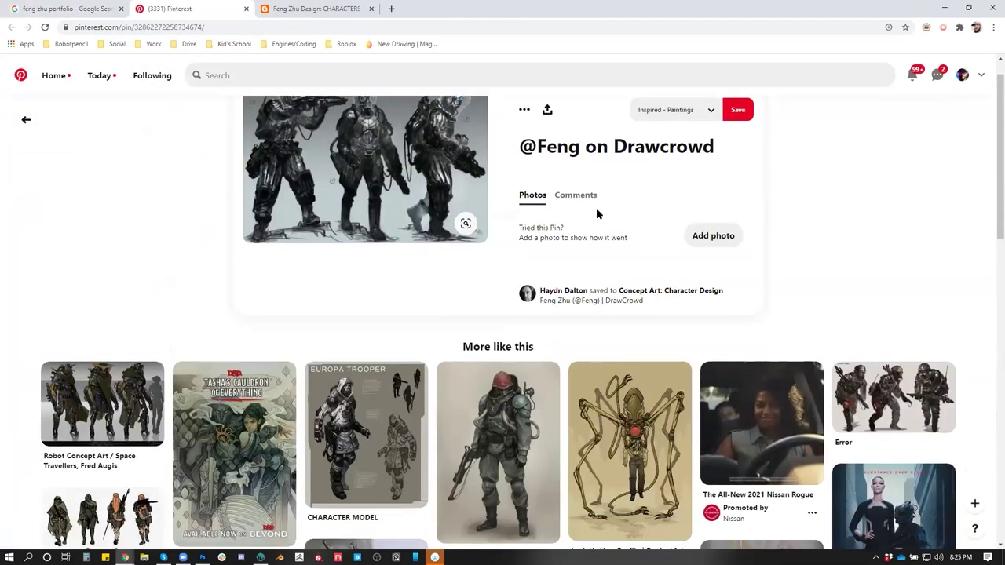
scroll(597, 212, "up", 1)
left_click(408, 219)
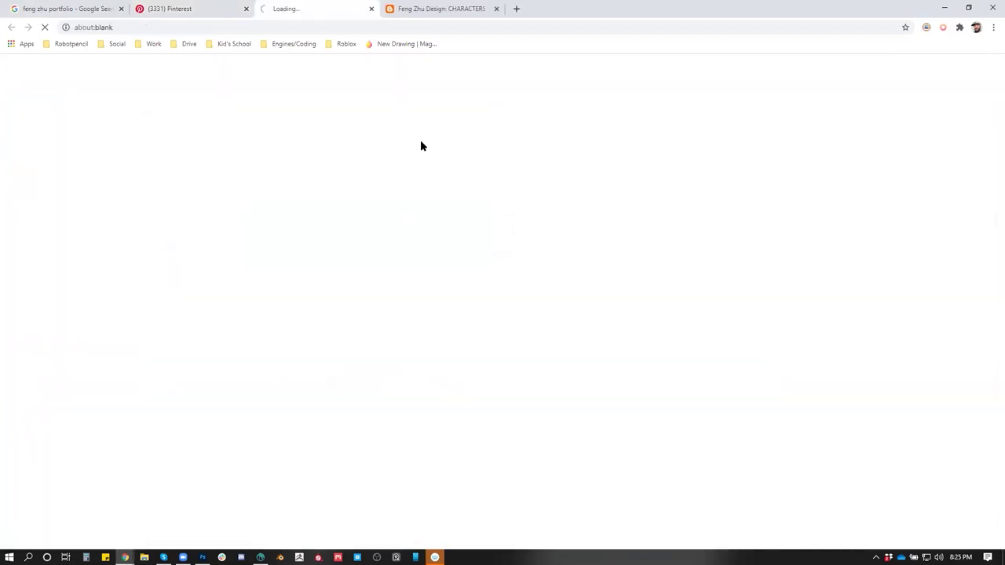
Close the blank tab and return to the blog's CHARACTERS / CREATURES page
left_click(372, 9)
left_click(305, 16)
left_click(873, 237)
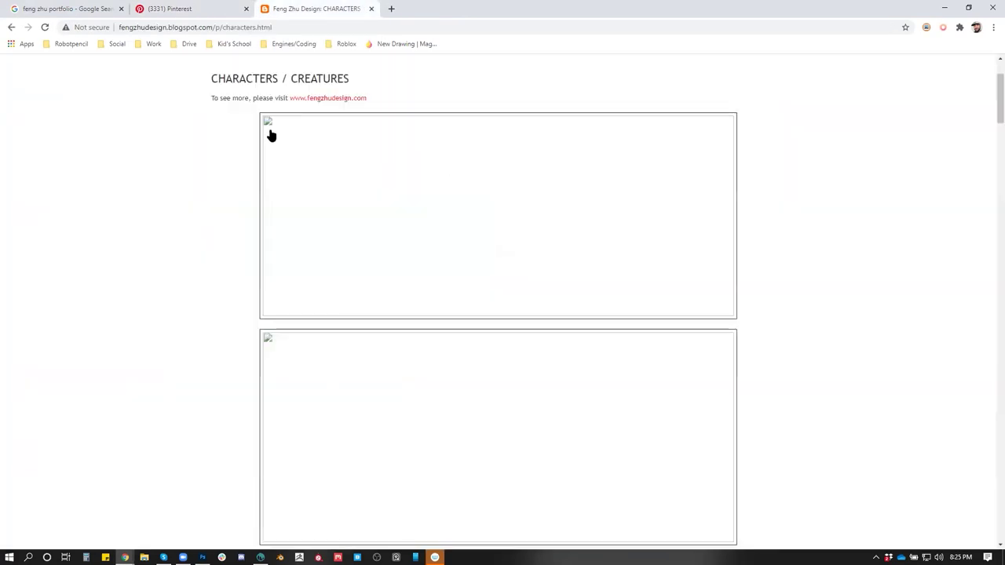
left_click(311, 99)
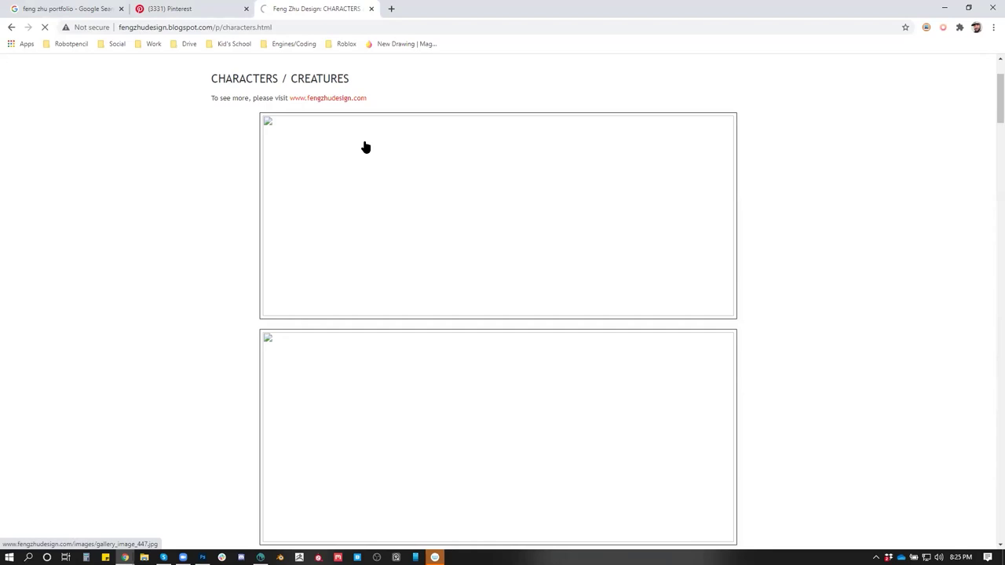
left_click(246, 8)
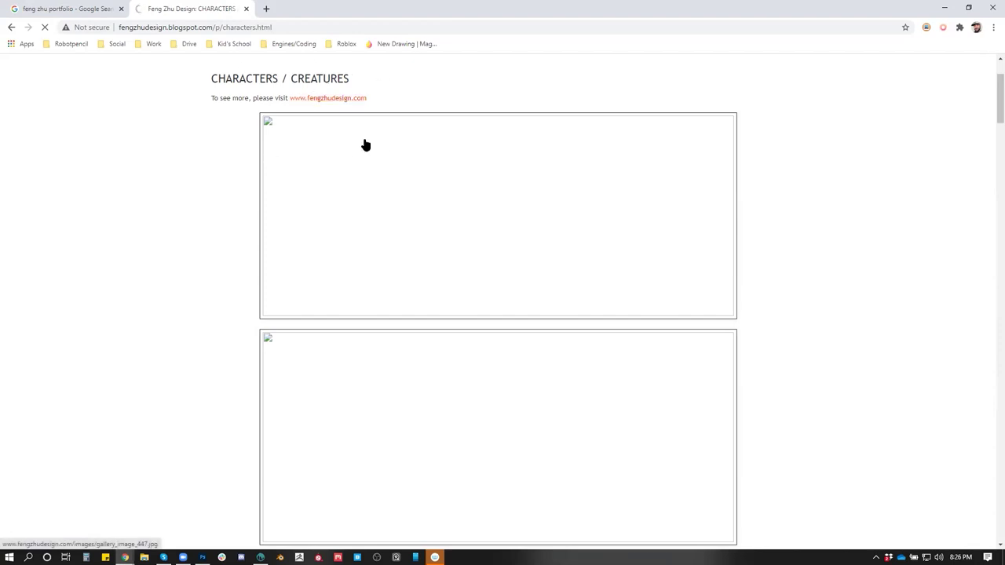
scroll(344, 138, "down", 5)
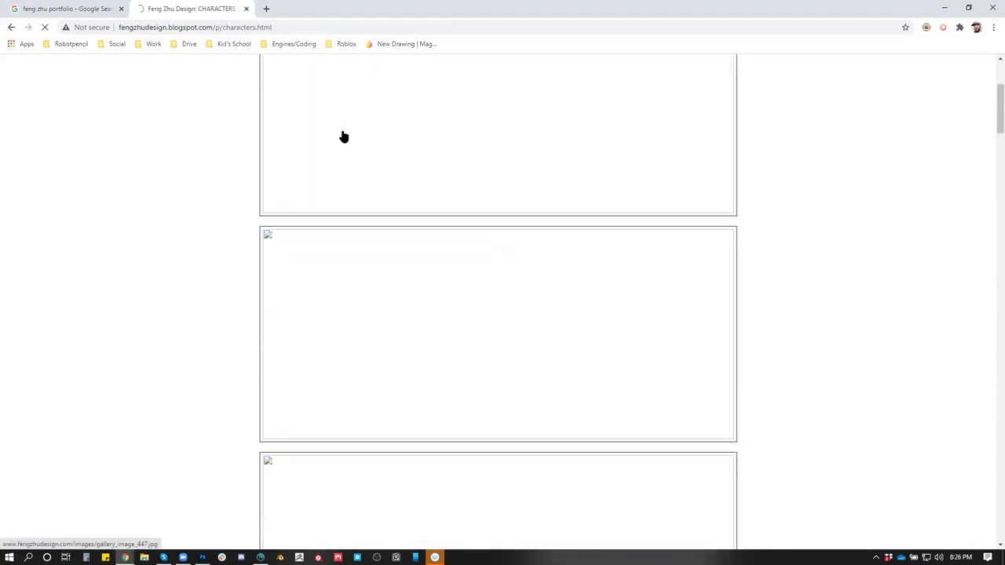
scroll(338, 137, "up", 7)
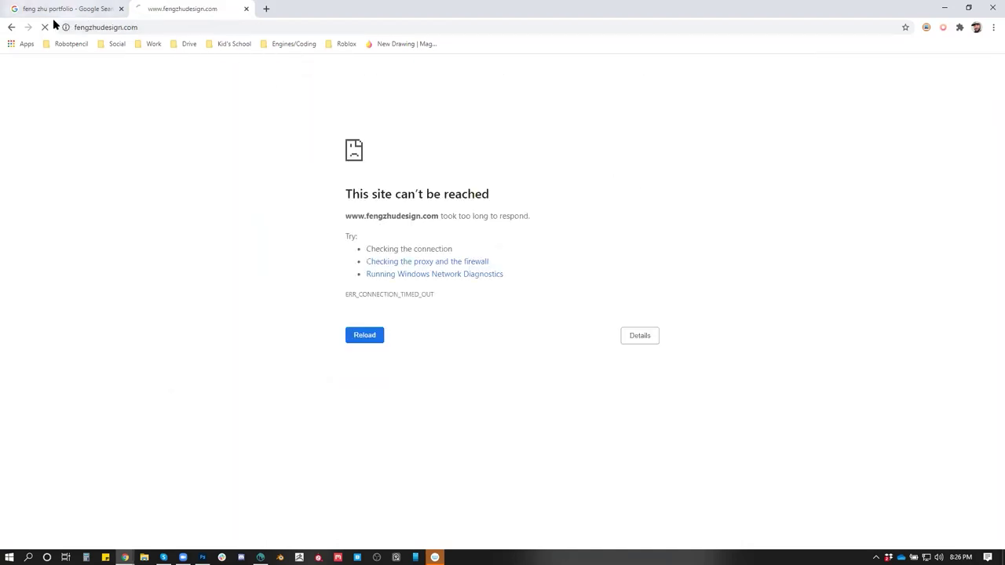
key("F5")
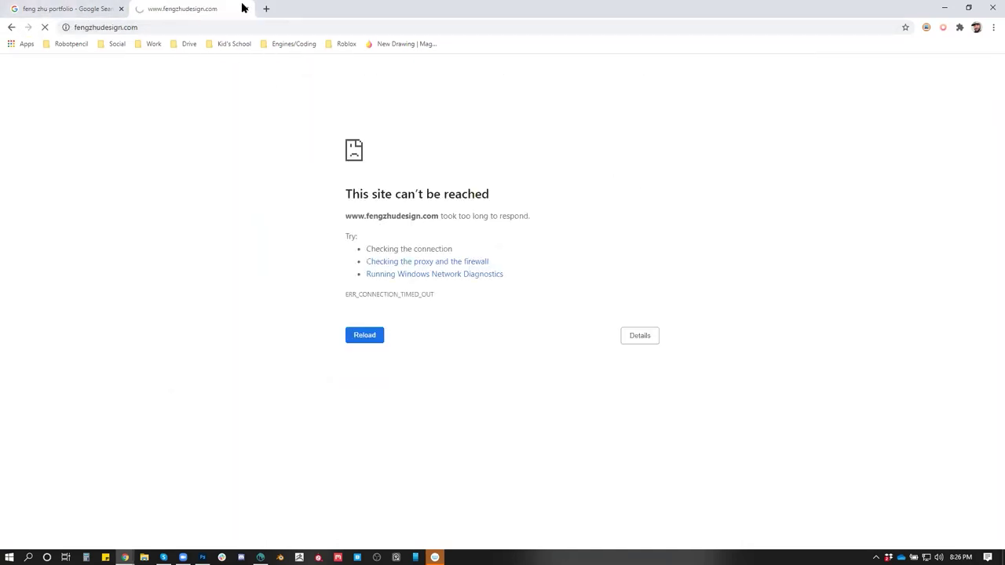
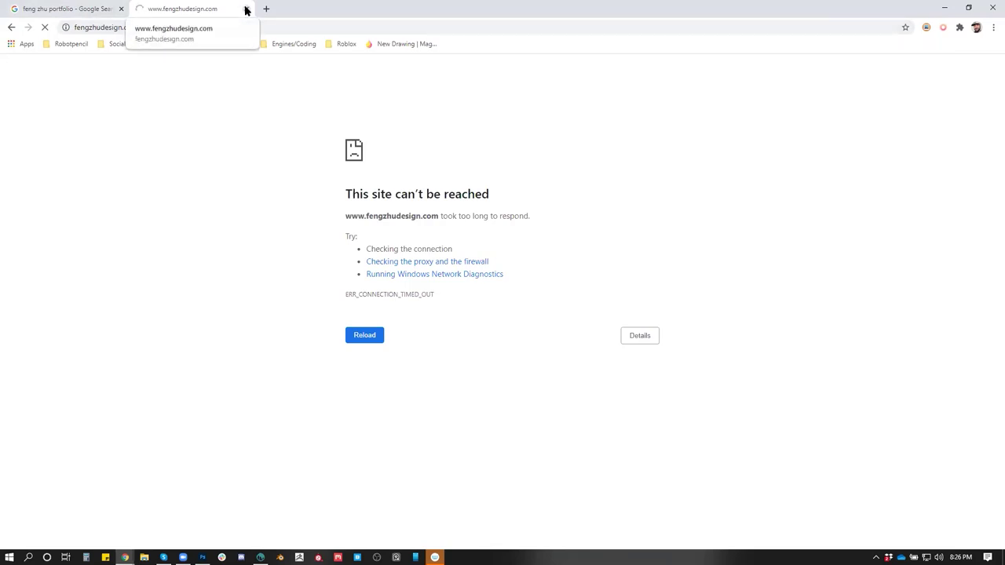
Return to the 'feng zhu portfolio' image results and open the 60 Memorable Illustrations article in a new tab
left_click(74, 11)
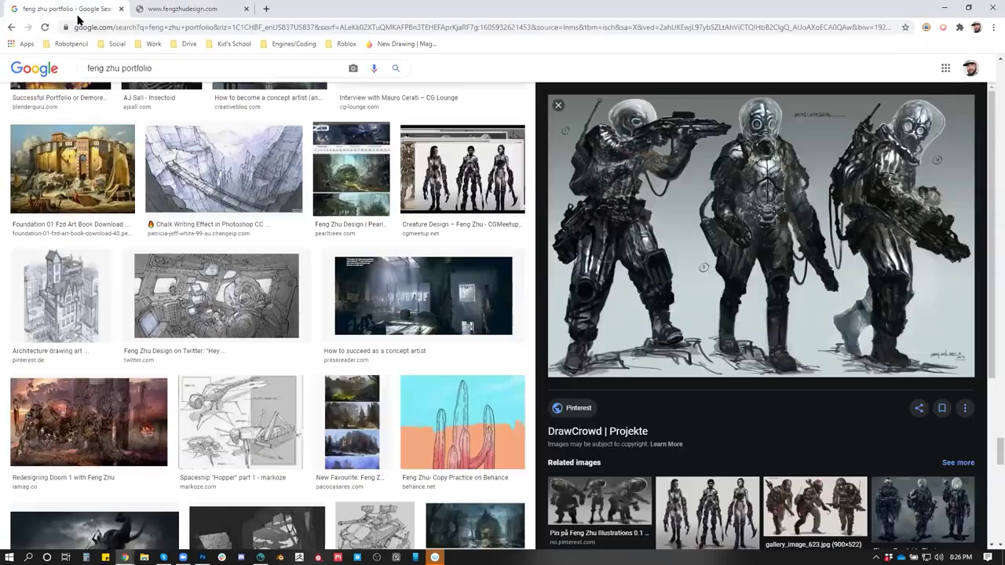
scroll(326, 292, "up", 5)
scroll(324, 290, "up", 10)
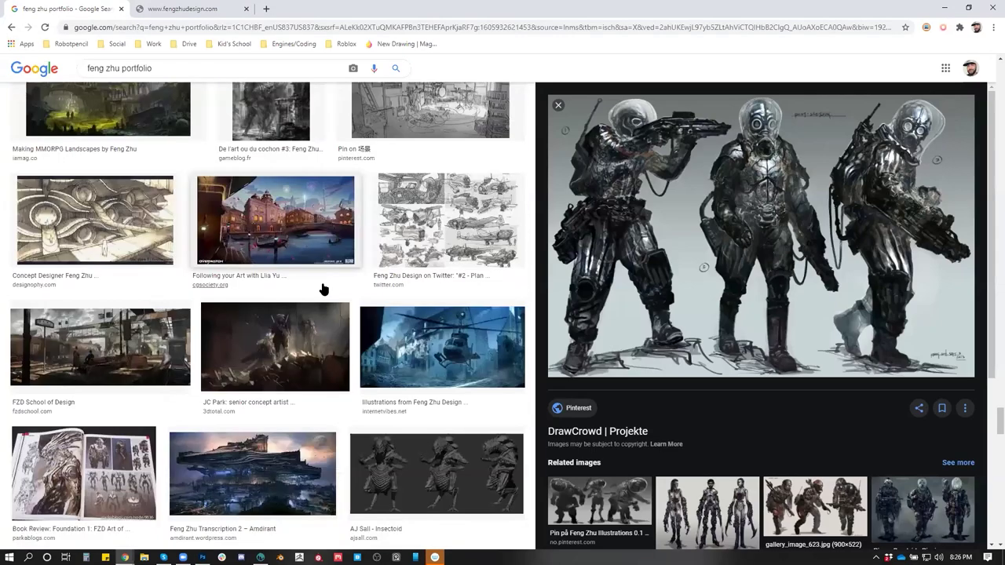
scroll(322, 288, "up", 10)
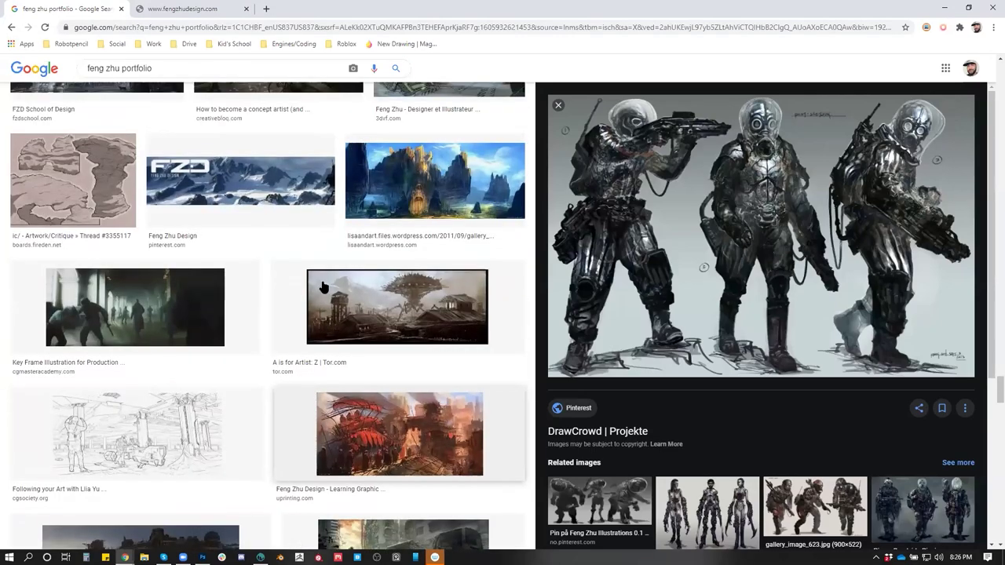
scroll(322, 287, "up", 10)
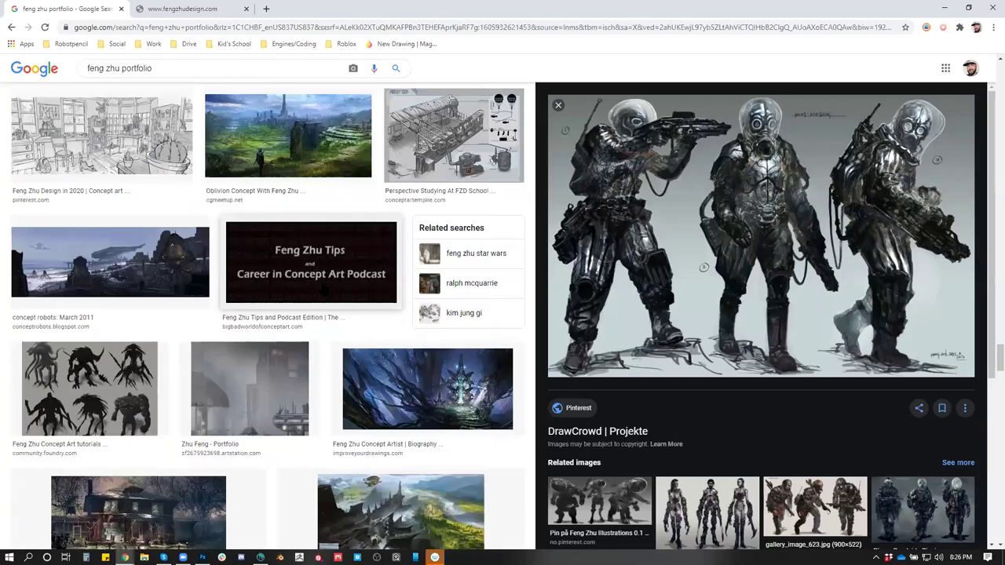
scroll(316, 287, "up", 5)
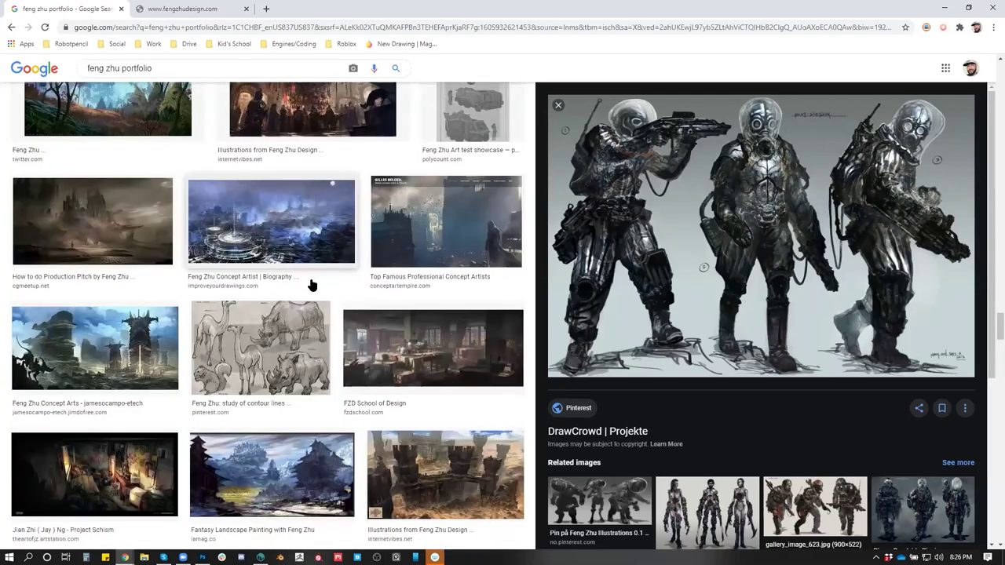
scroll(311, 280, "up", 10)
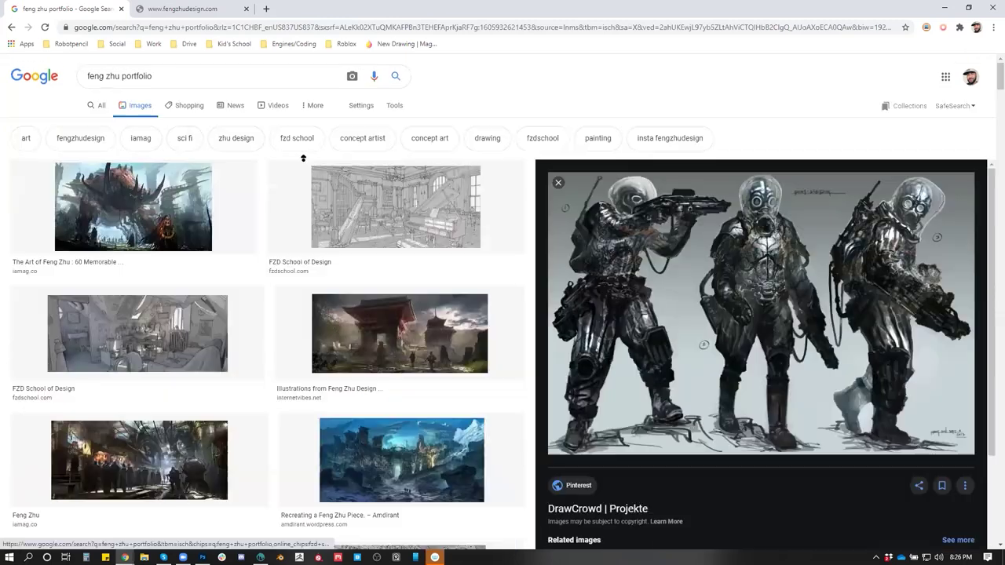
left_click(195, 200)
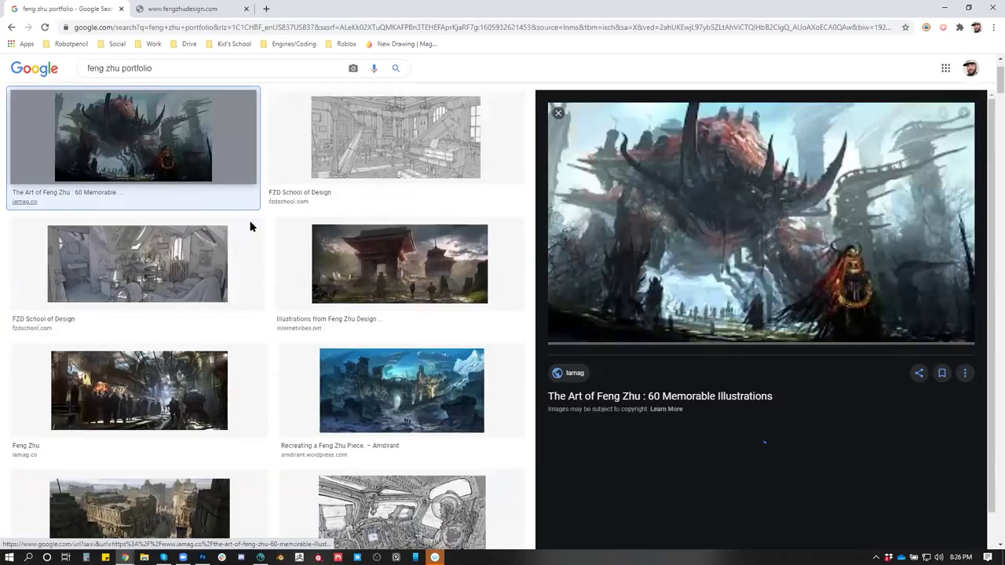
left_click(772, 222)
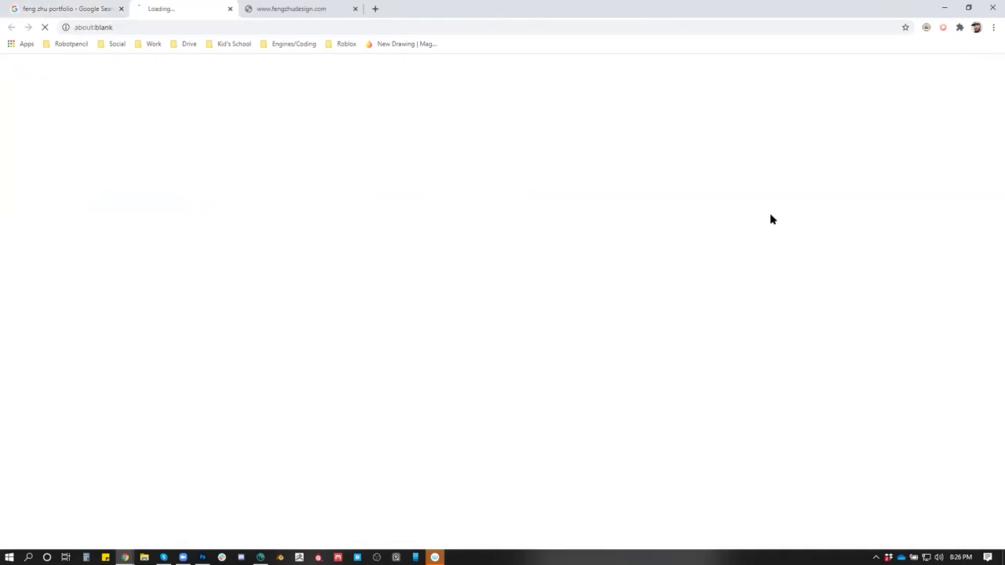
Scroll the illustration grid and enlarge the tall canyon-tower painting
scroll(452, 275, "down", 10)
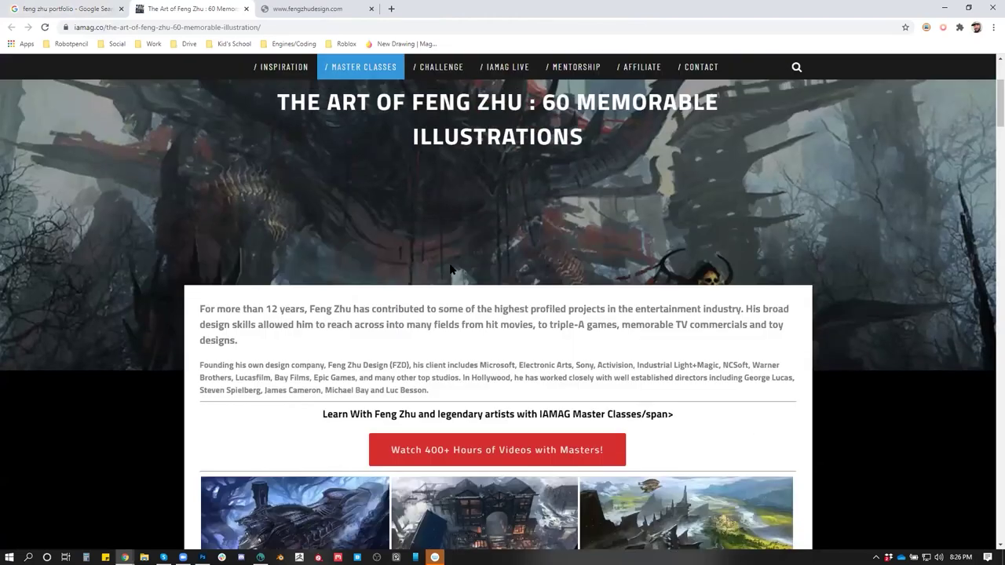
scroll(451, 280, "down", 8)
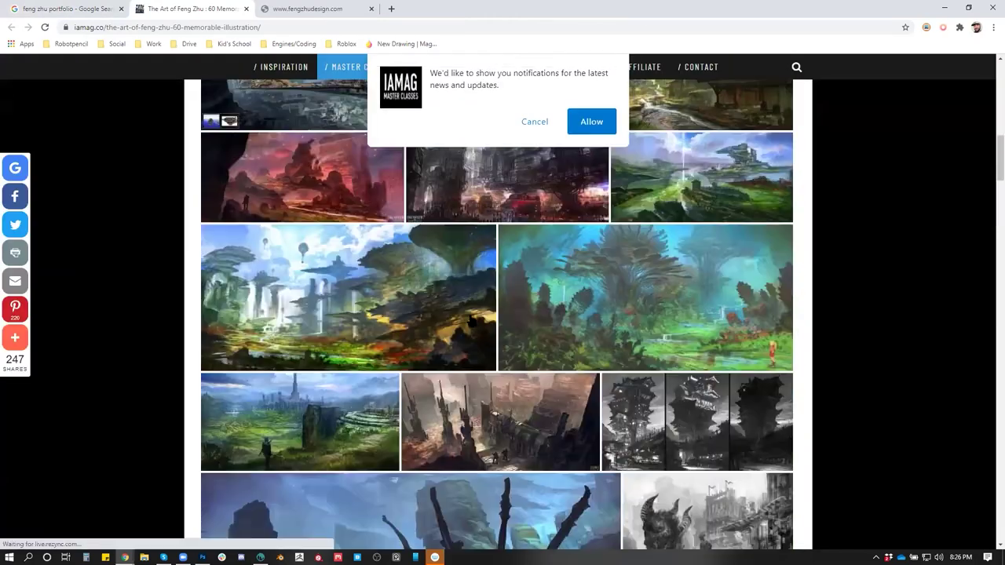
scroll(723, 346, "down", 2)
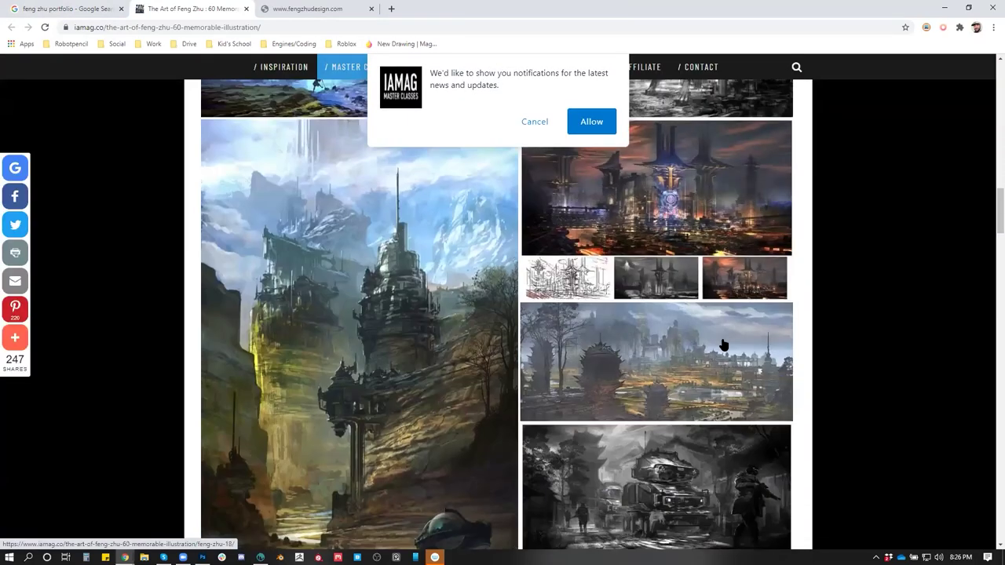
scroll(724, 345, "down", 1)
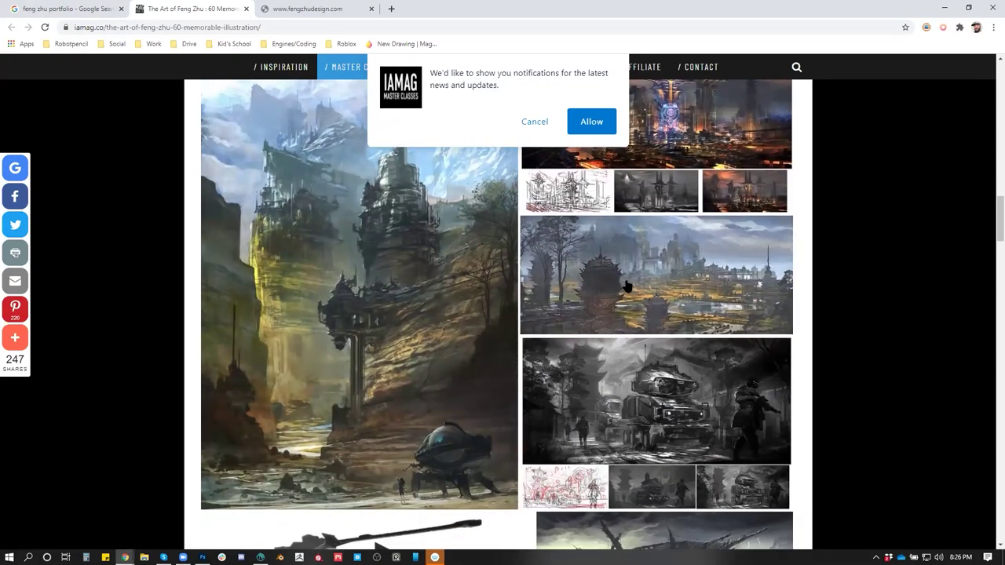
left_click(407, 306)
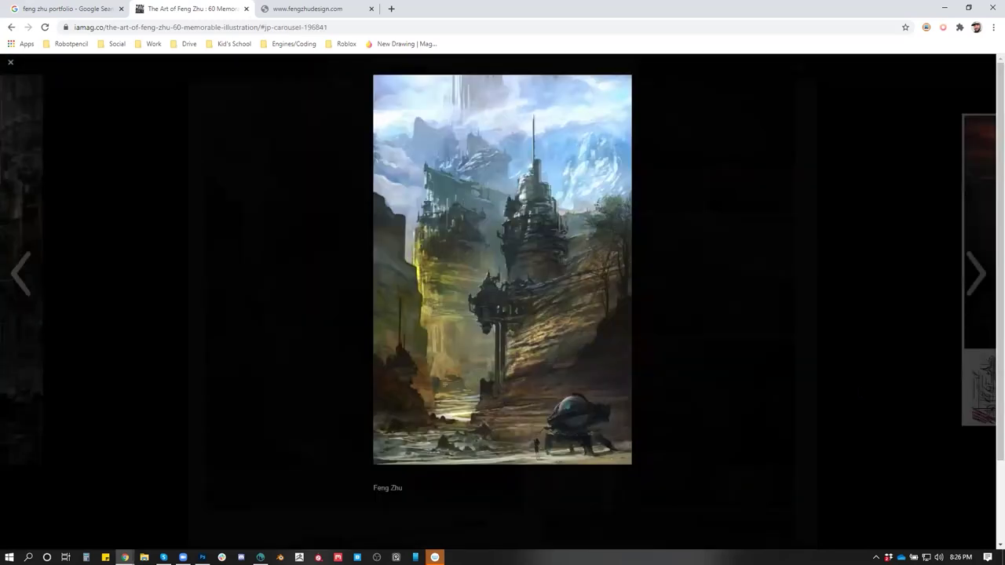
Load the autocompleted ArtStation profile in the third tab and pull it into its own window
left_click(332, 11)
left_click(332, 27)
type("a")
key("Return")
left_click(236, 10)
left_click(306, 9)
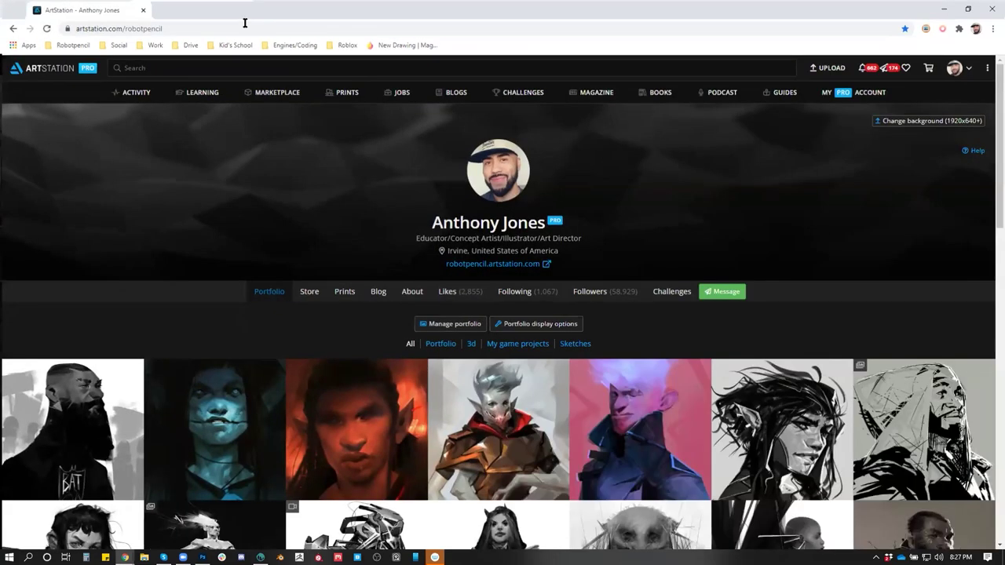
left_click_drag(306, 10, 1003, 141)
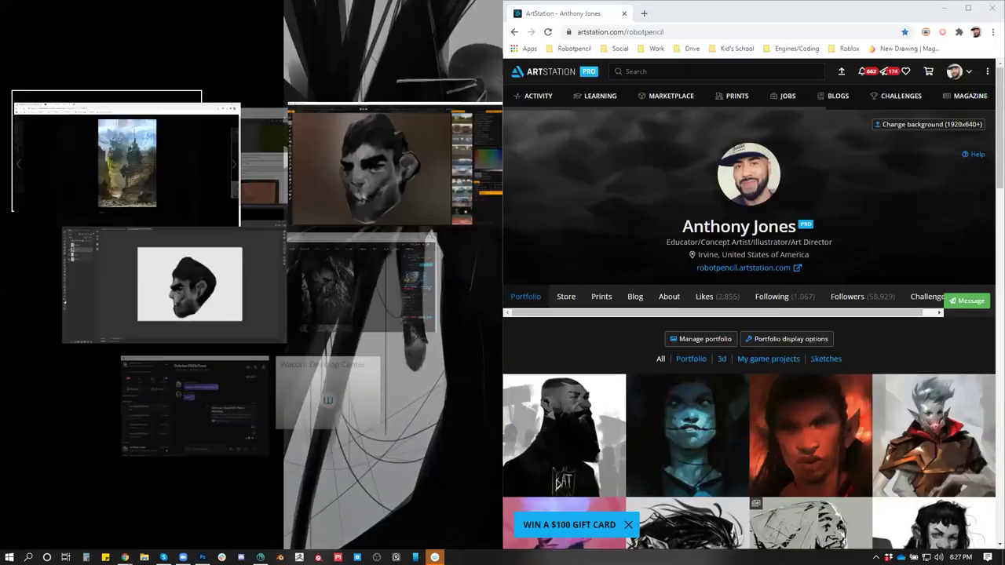
Place the two windows side by side, keeping the tall tower painting shown on the left
left_click(102, 157)
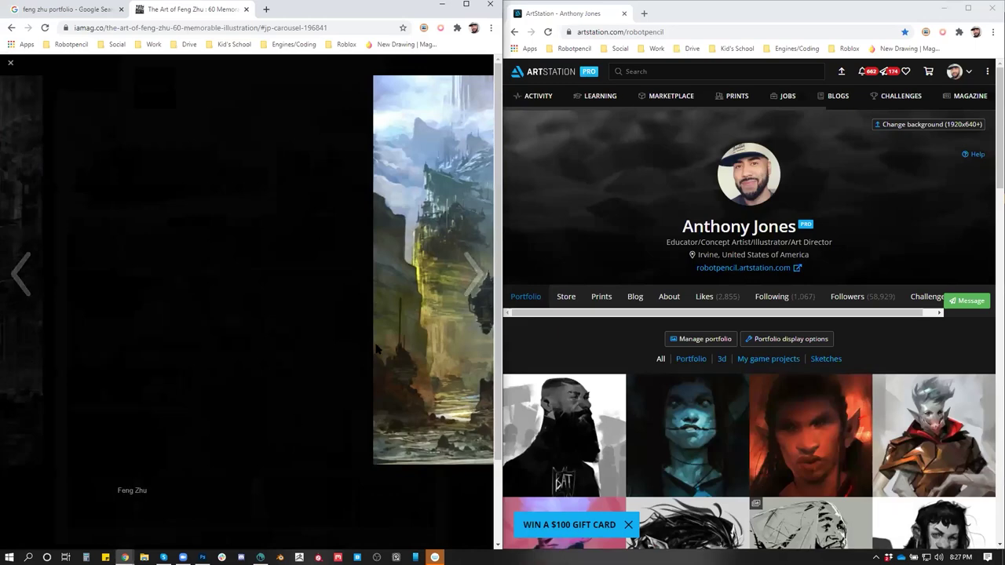
left_click(195, 192)
left_click(17, 271)
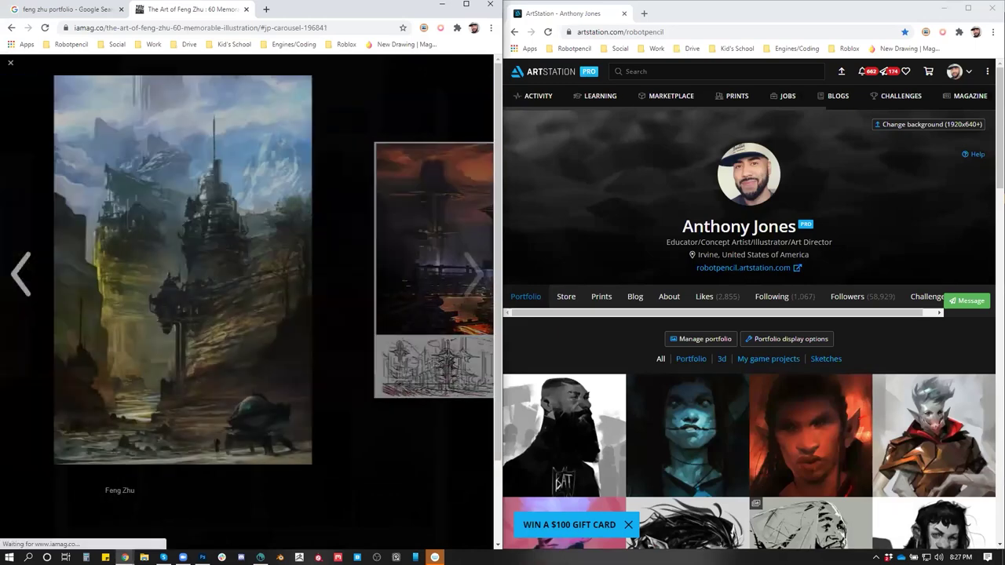
Go from the profile's Likes to its Collections and open the Enviro collection
left_click(706, 298)
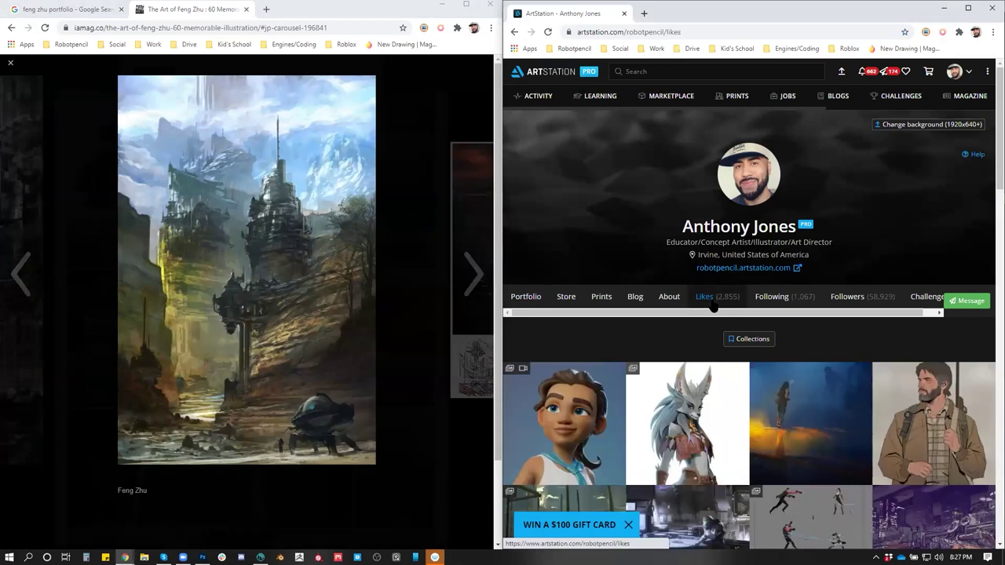
left_click(766, 339)
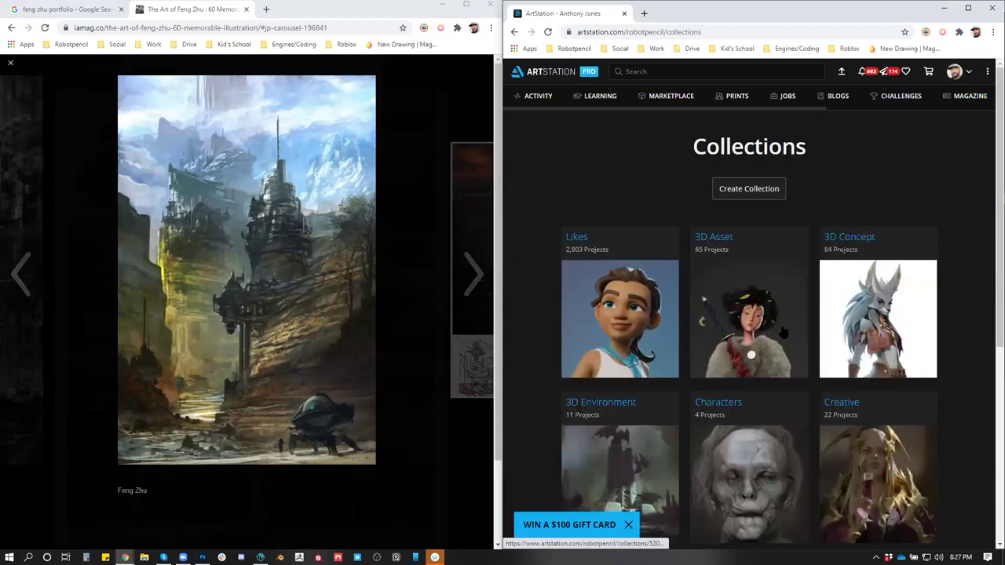
scroll(783, 339, "down", 2)
left_click(623, 248)
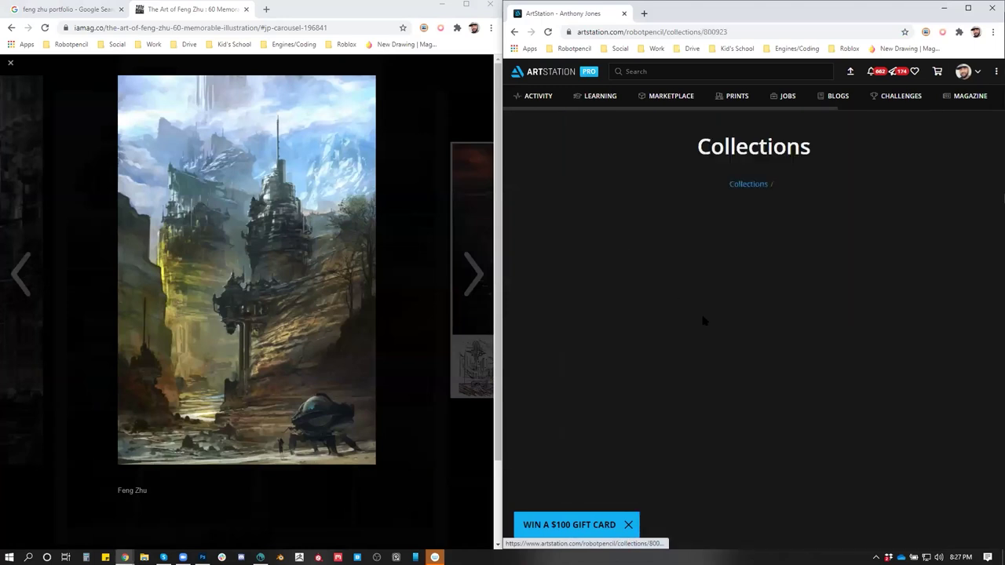
scroll(705, 323, "down", 1)
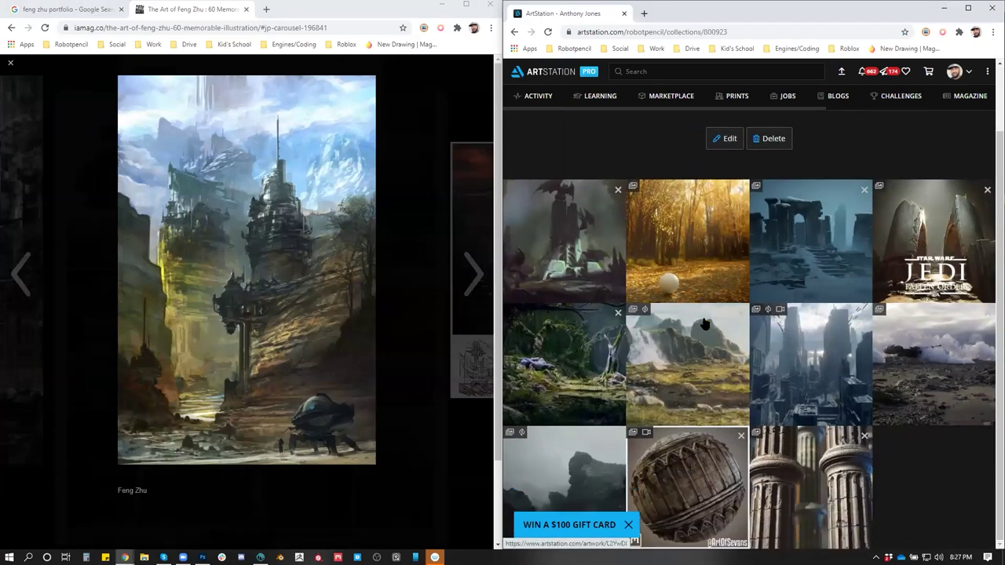
left_click(515, 32)
scroll(719, 325, "down", 1)
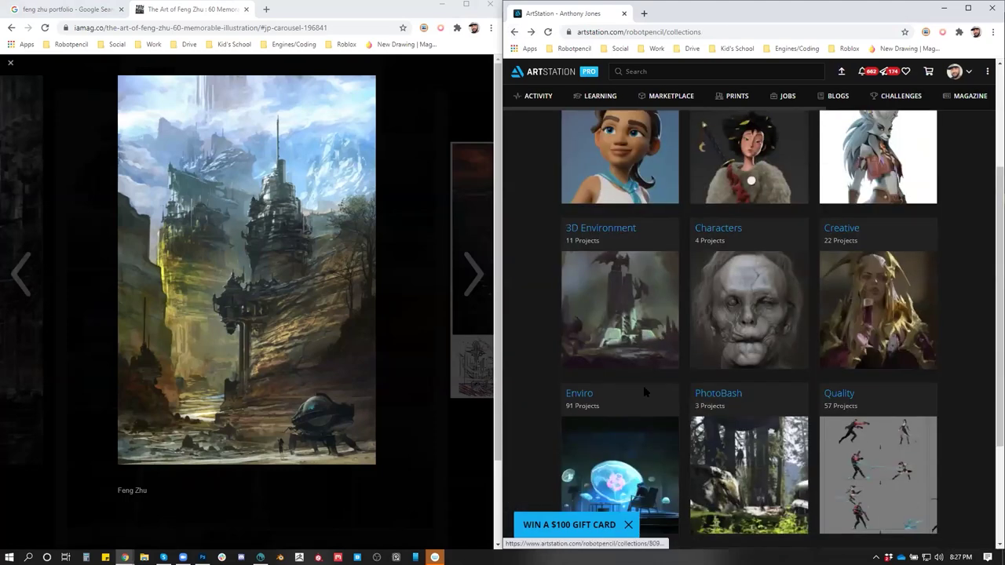
left_click(602, 441)
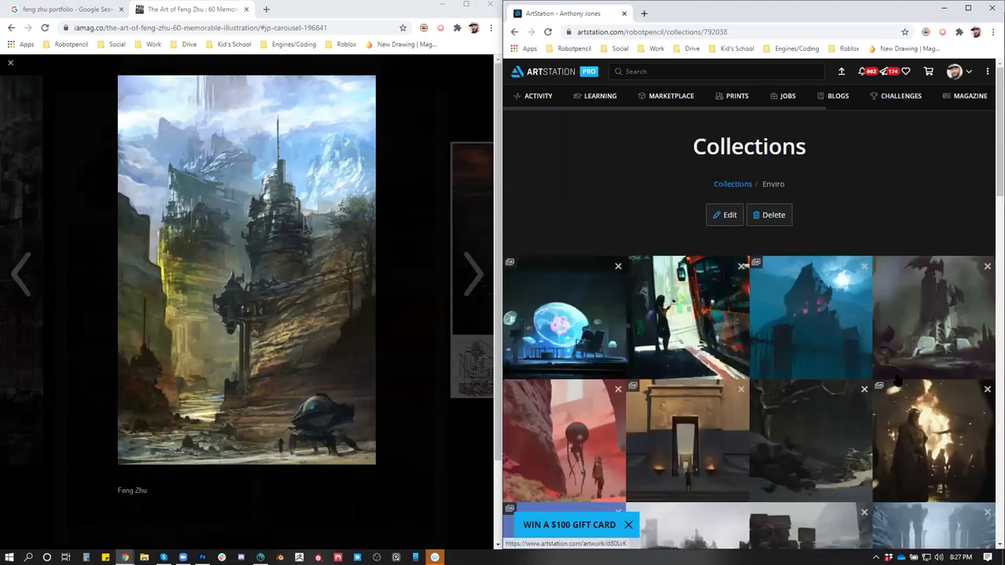
Scroll the Enviro collection to the harbour sailing-ships painting, open it, then its artist's portfolio
scroll(897, 380, "down", 2)
scroll(898, 380, "down", 6)
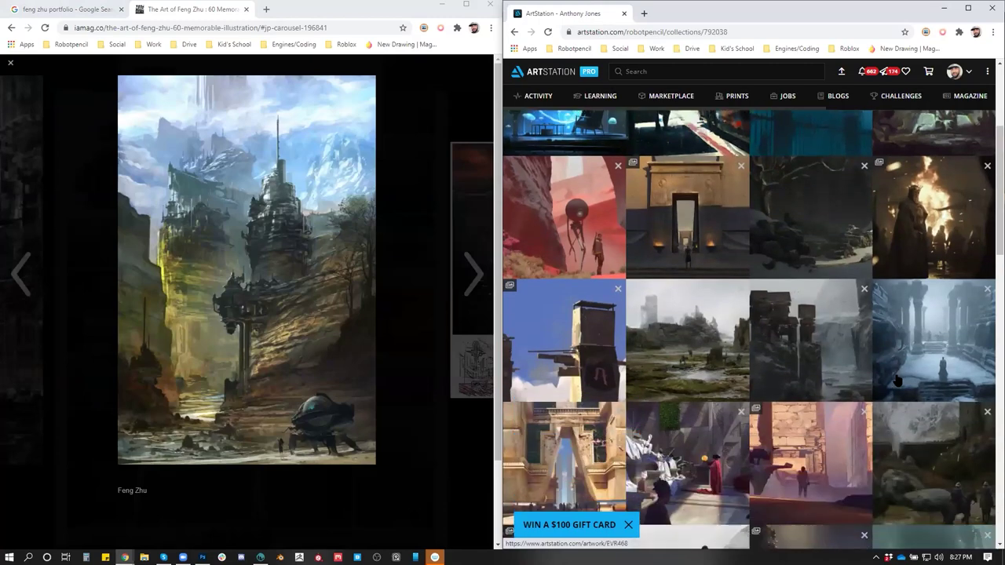
scroll(897, 380, "down", 2)
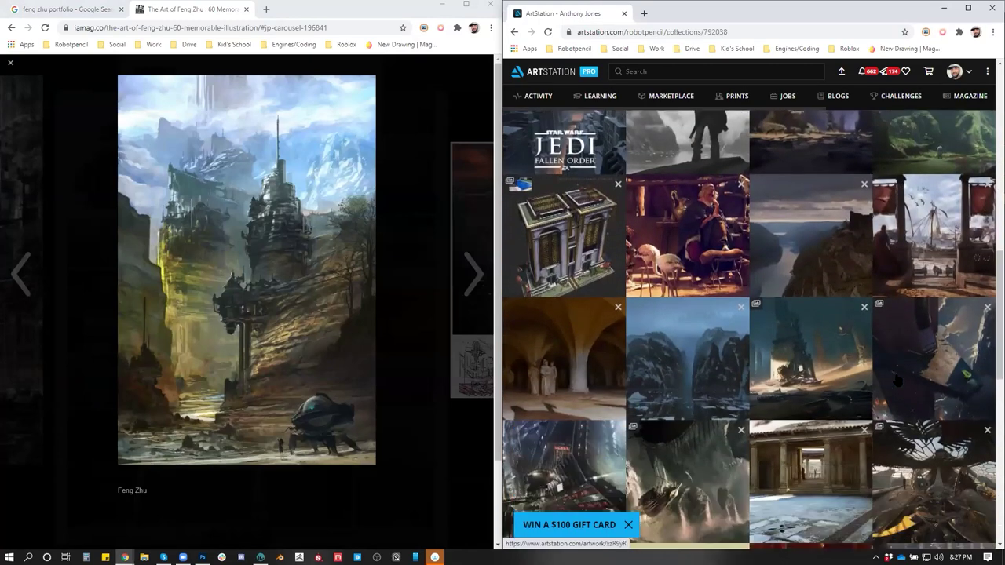
scroll(898, 380, "down", 4)
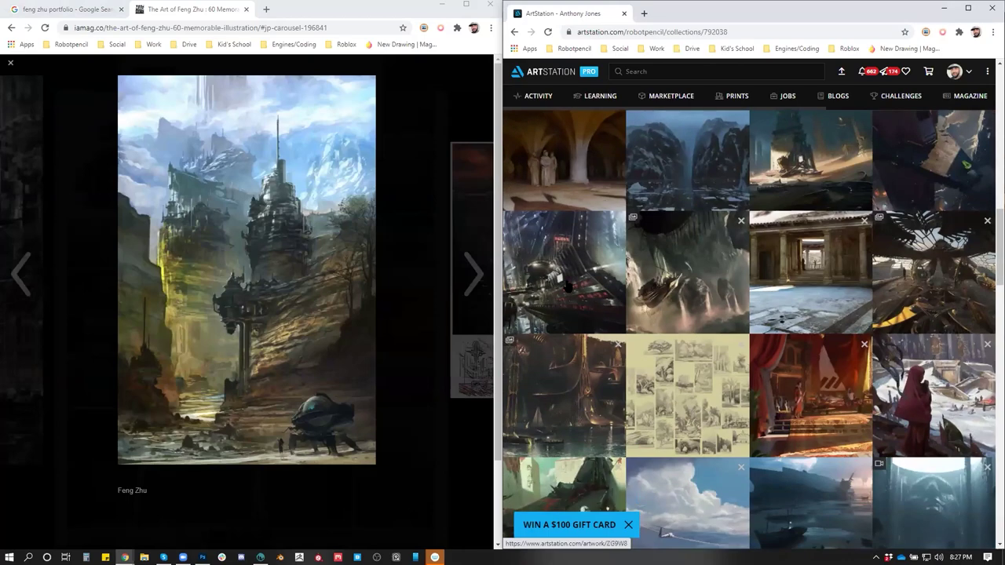
scroll(580, 369, "down", 6)
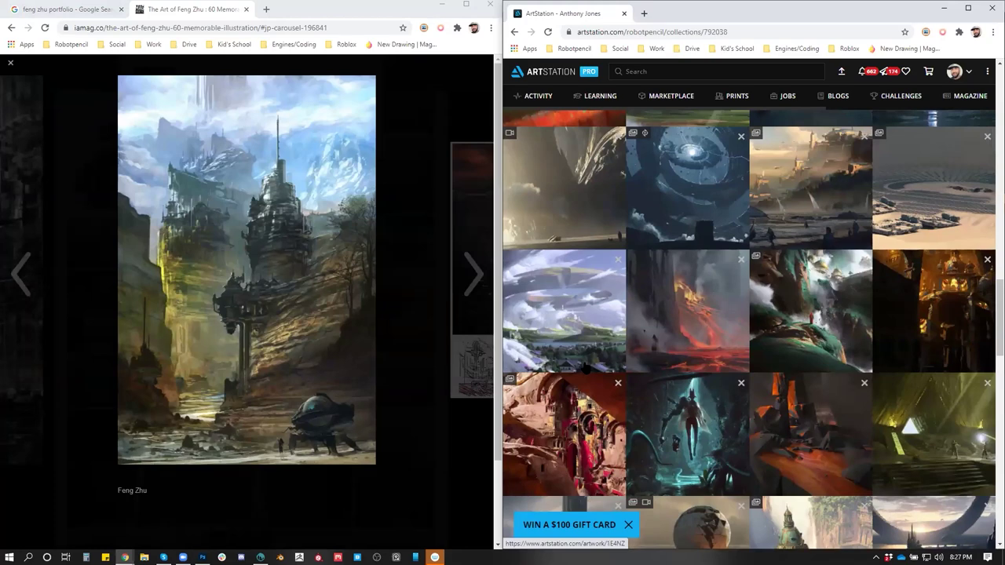
scroll(586, 368, "down", 4)
scroll(585, 368, "down", 4)
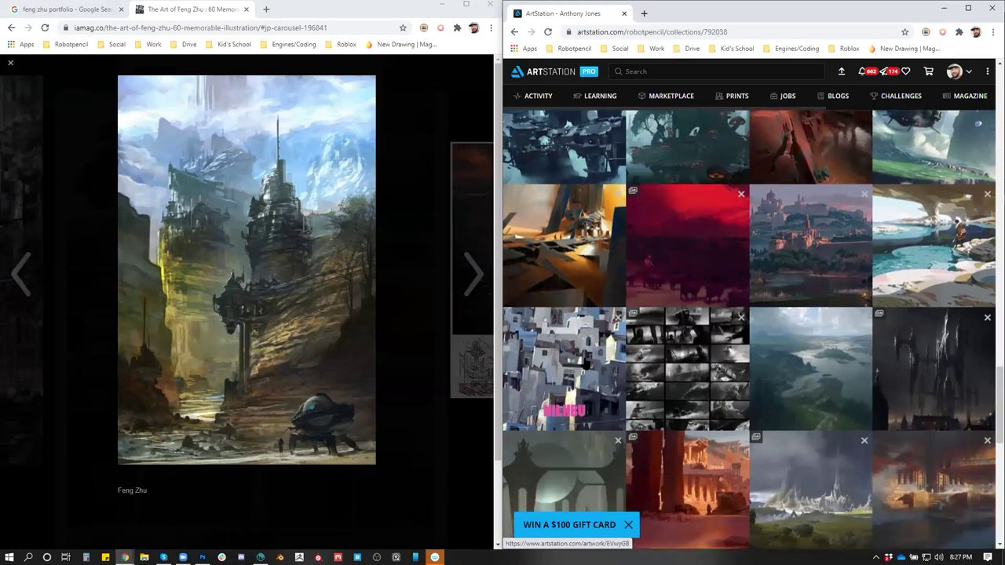
scroll(585, 363, "down", 2)
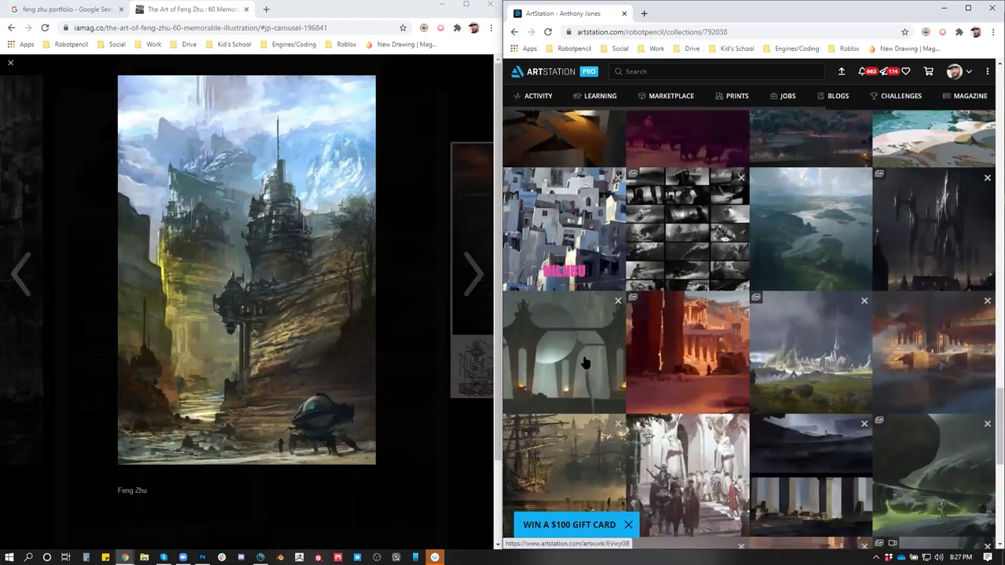
scroll(585, 363, "down", 4)
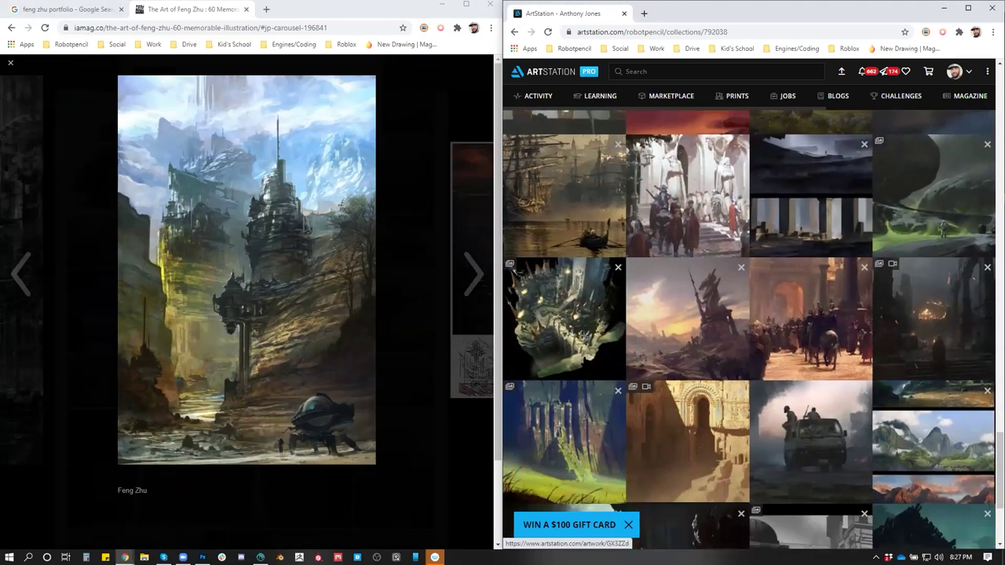
scroll(611, 333, "down", 3)
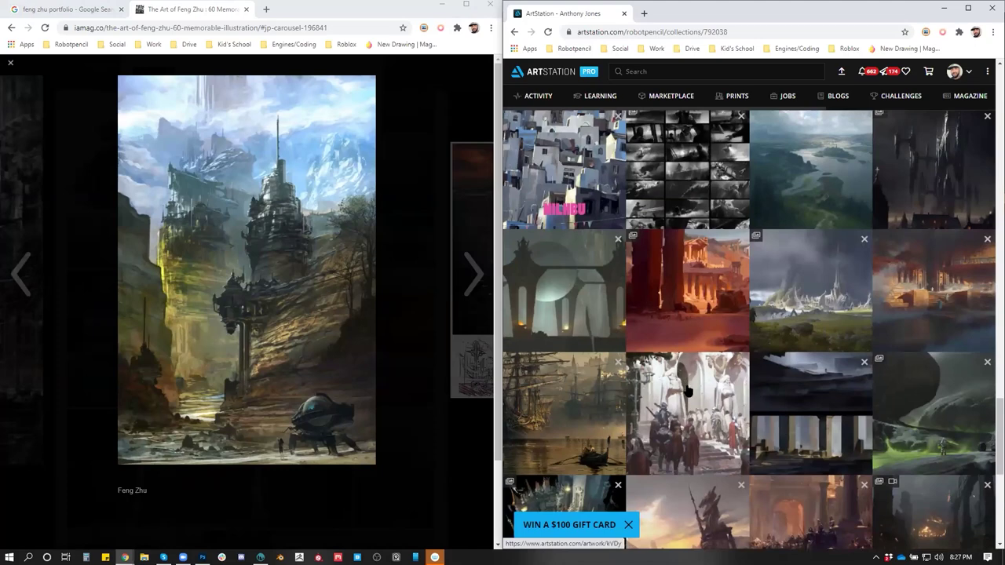
left_click(577, 387)
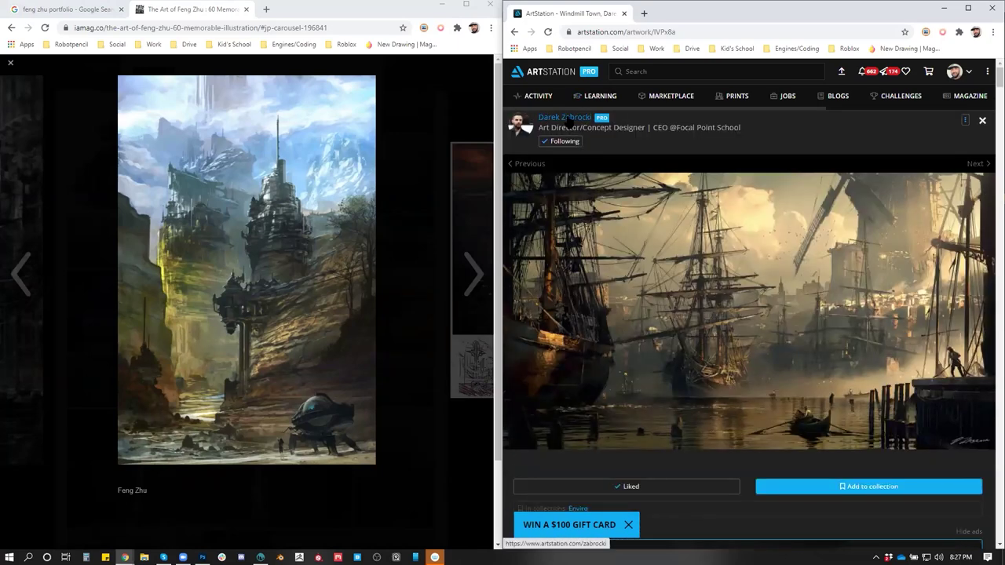
left_click(565, 121)
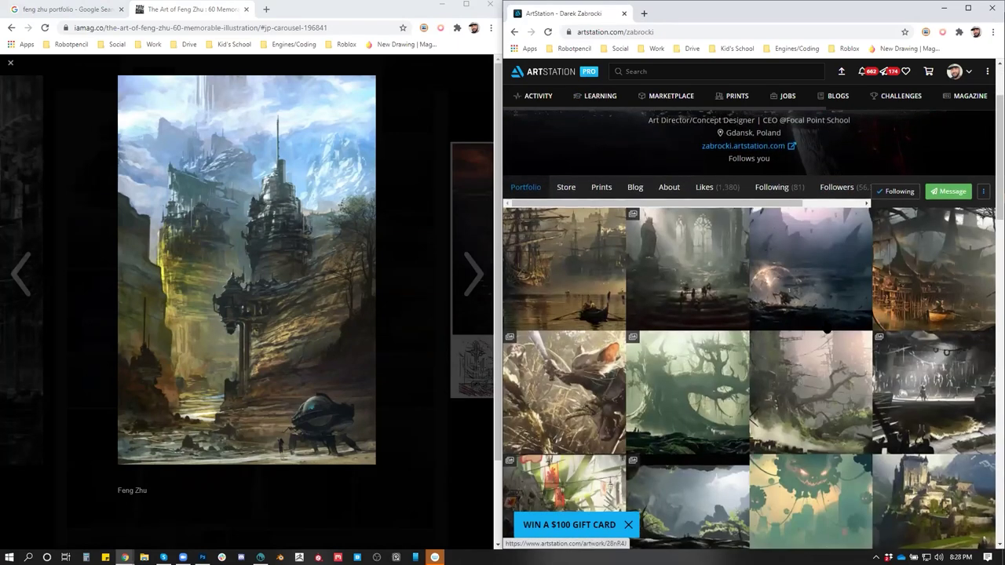
Scroll through the Windmill Town artist's portfolio, then go back twice to the Enviro collection
scroll(827, 331, "down", 5)
scroll(826, 328, "down", 4)
scroll(827, 328, "down", 4)
scroll(827, 328, "down", 6)
scroll(825, 326, "down", 2)
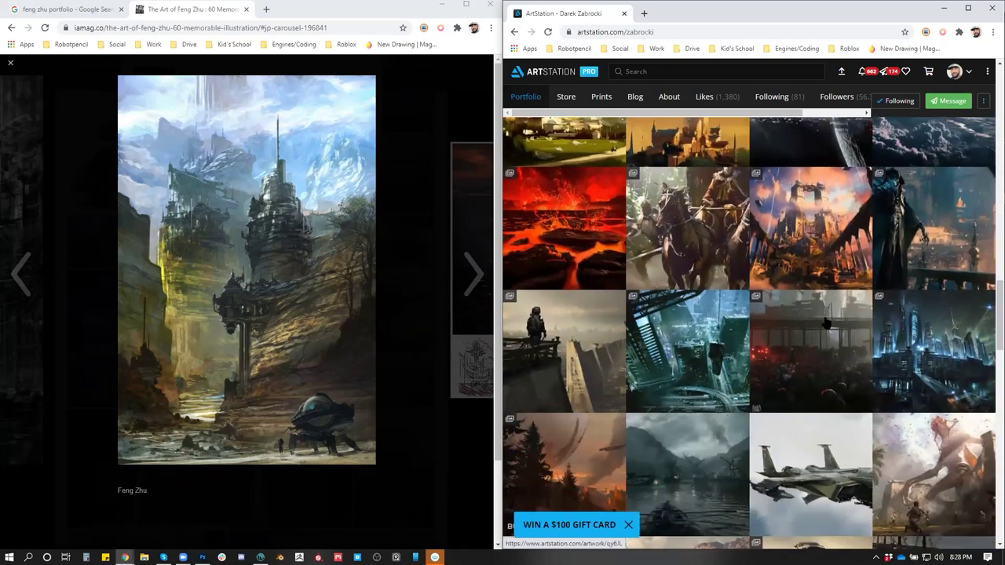
left_click(515, 33)
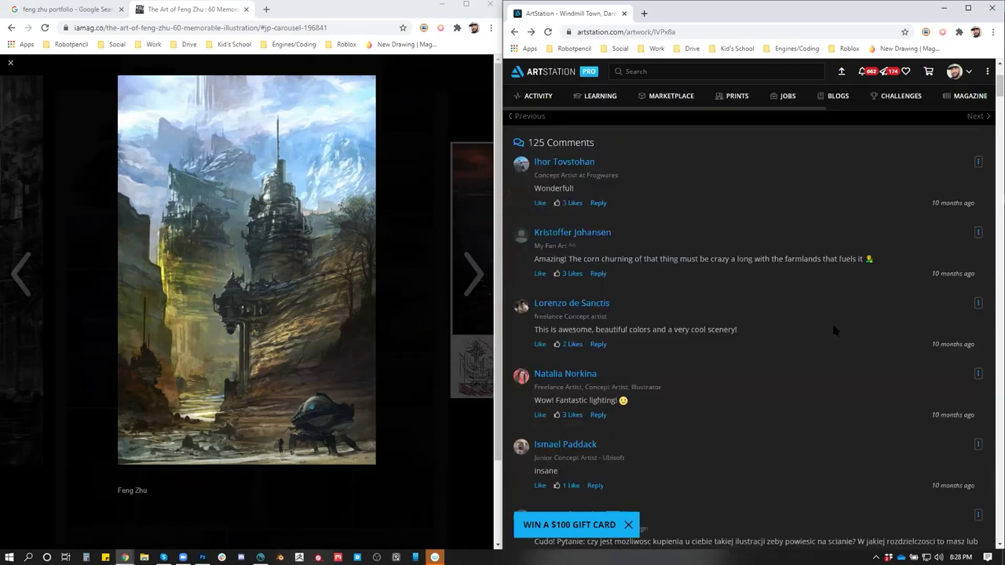
left_click(511, 32)
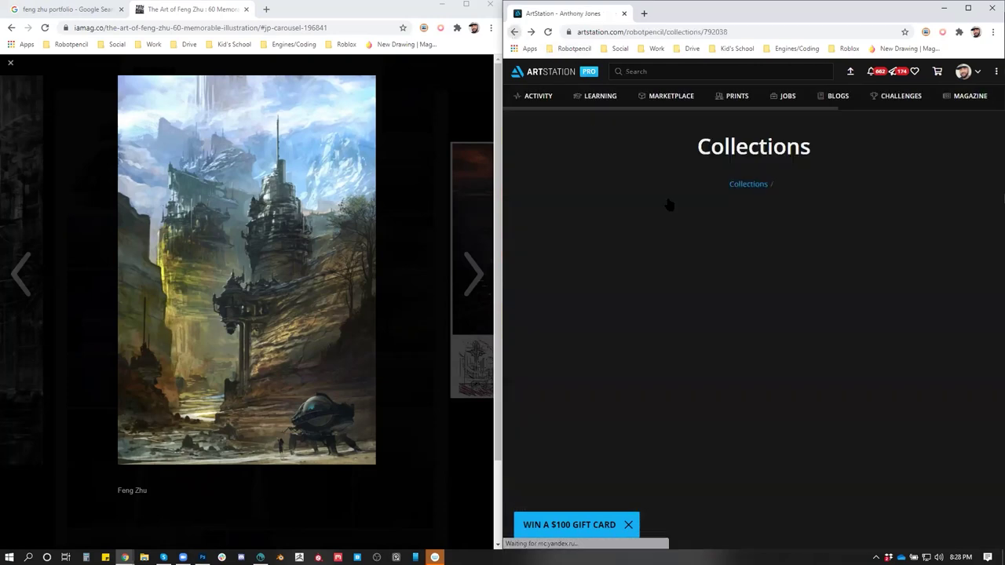
Open the ring-city Cityscape artwork and then its artist's portfolio
scroll(862, 343, "up", 2)
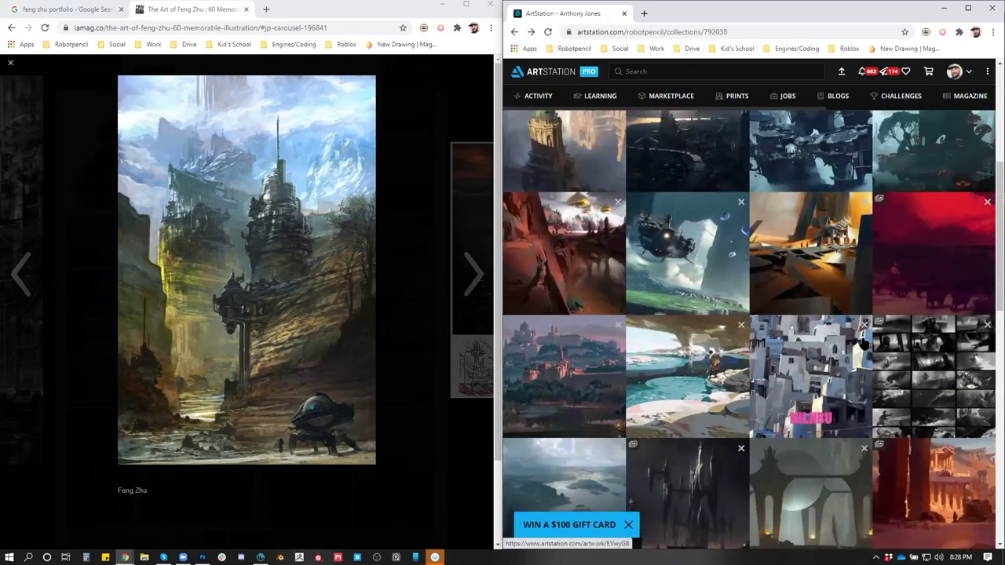
scroll(864, 341, "up", 2)
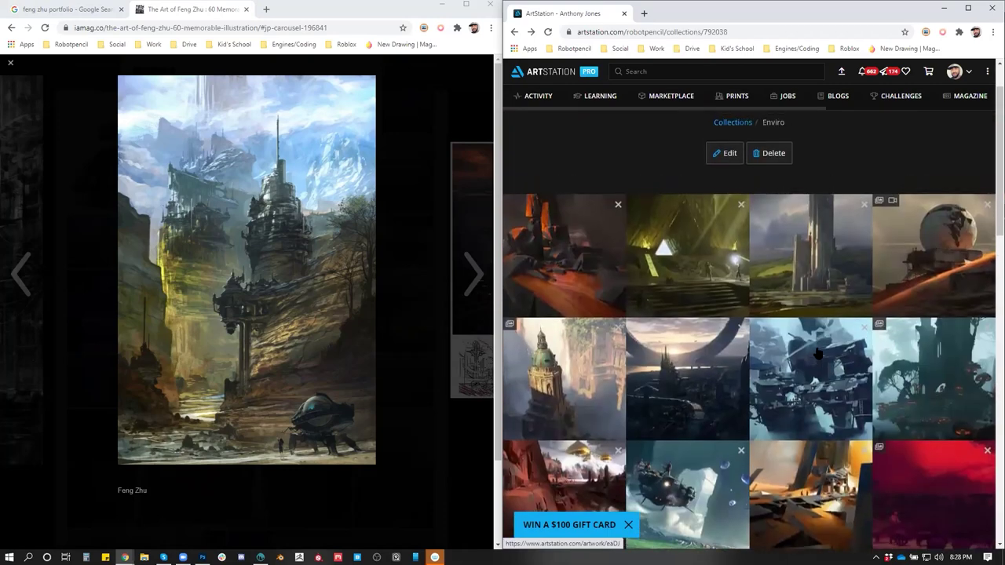
scroll(819, 357, "down", 2)
scroll(705, 330, "up", 1)
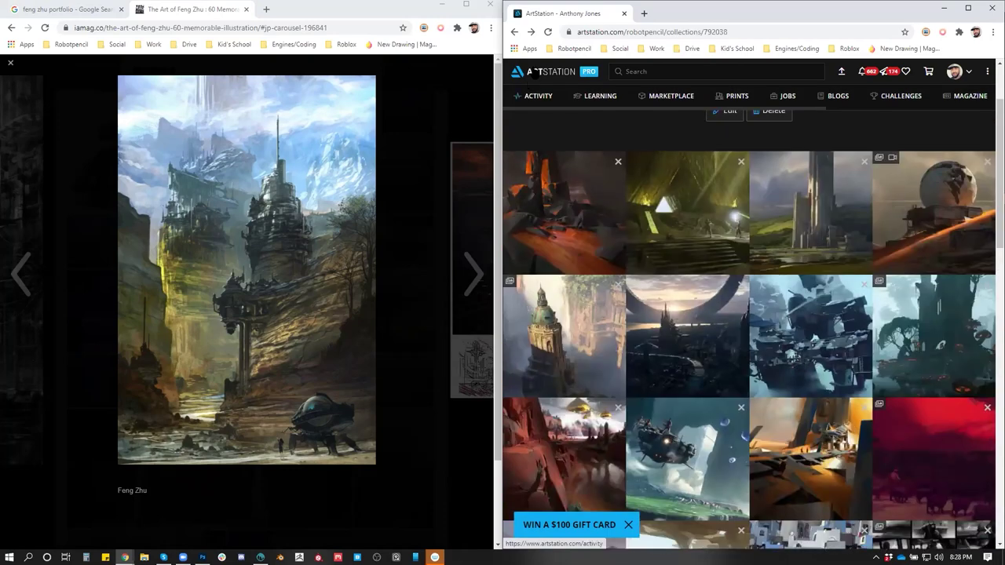
left_click(715, 326)
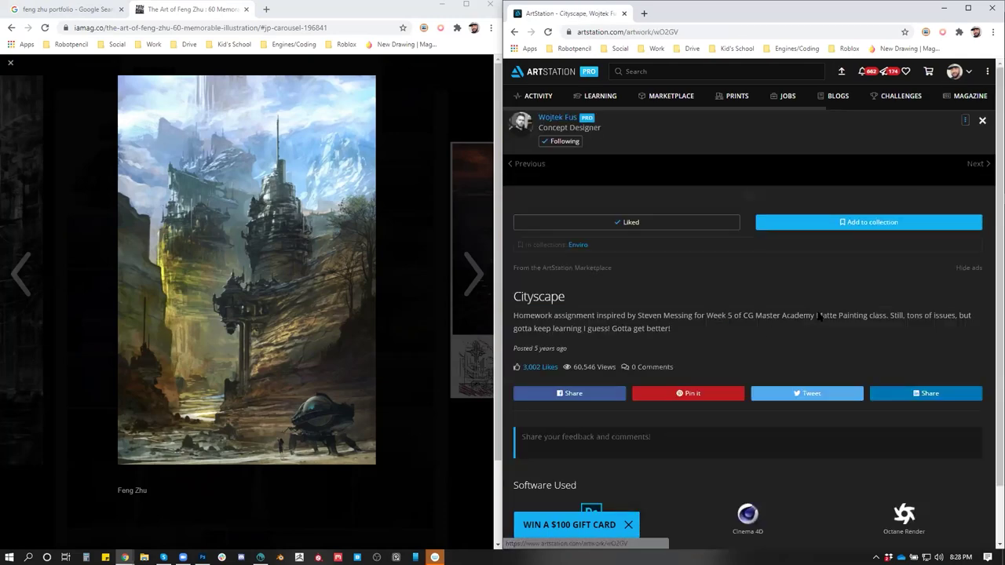
left_click(556, 118)
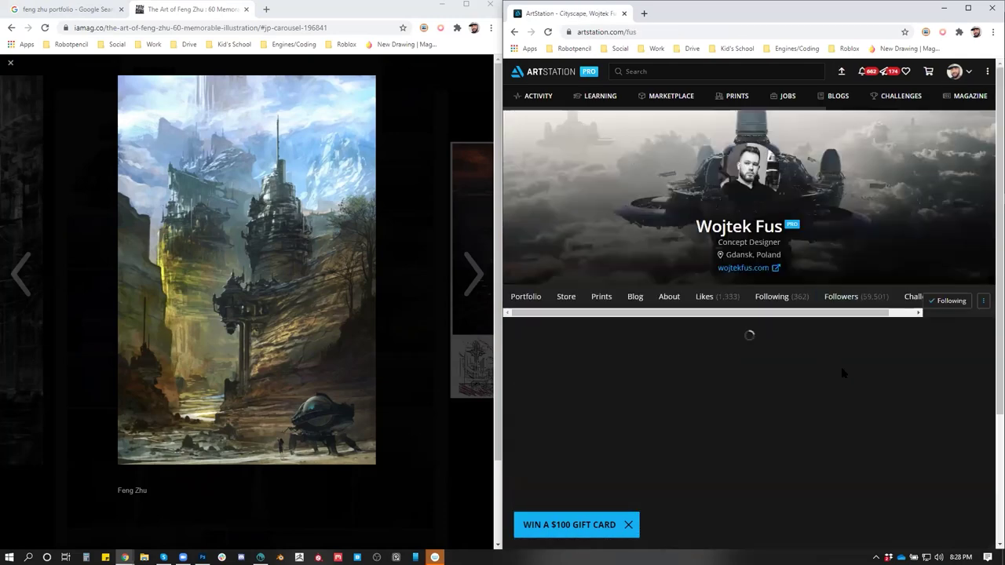
Open and scroll through the Mushroom Forest artwork, then return to the portfolio grid
scroll(840, 369, "down", 2)
scroll(847, 382, "down", 2)
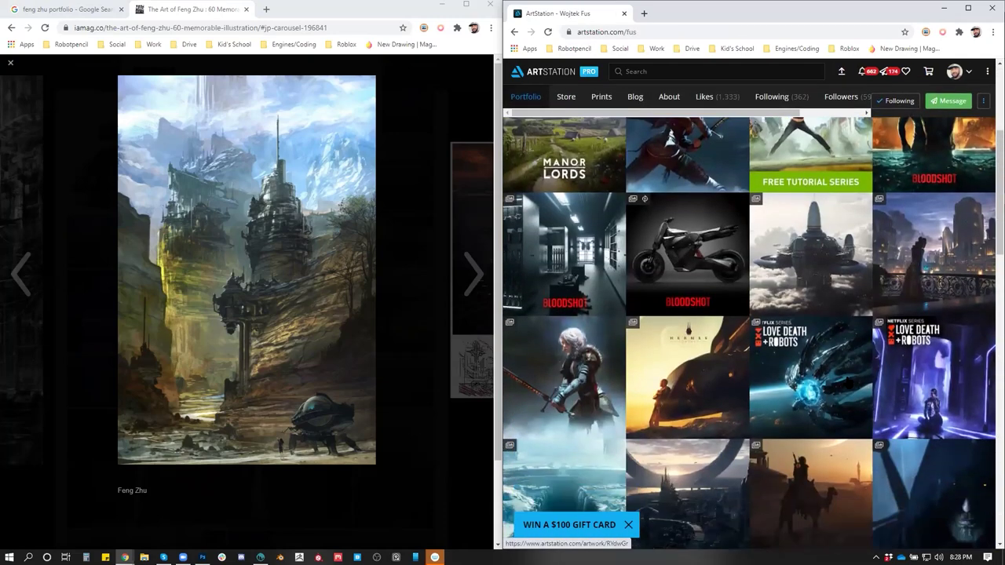
scroll(846, 382, "down", 4)
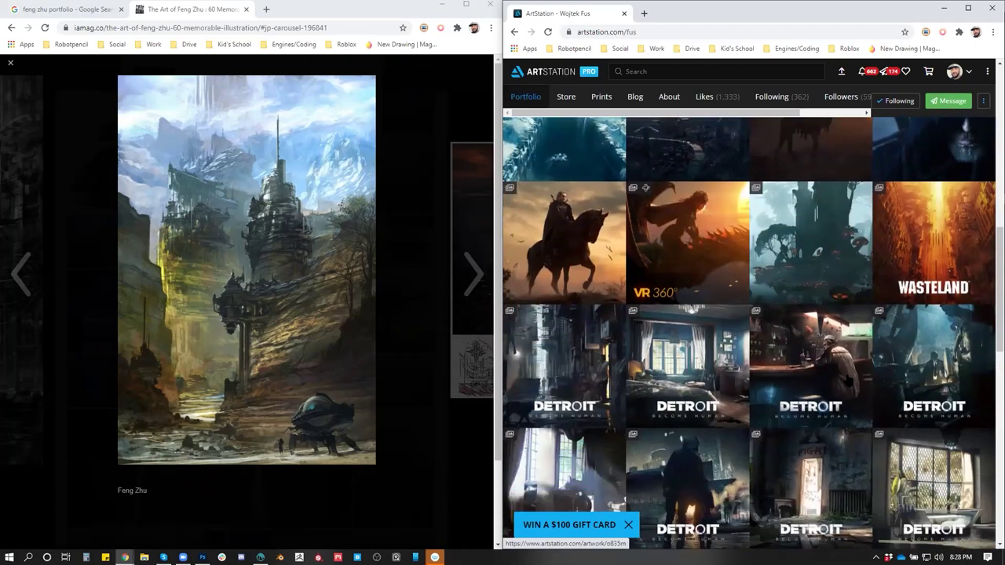
left_click(806, 206)
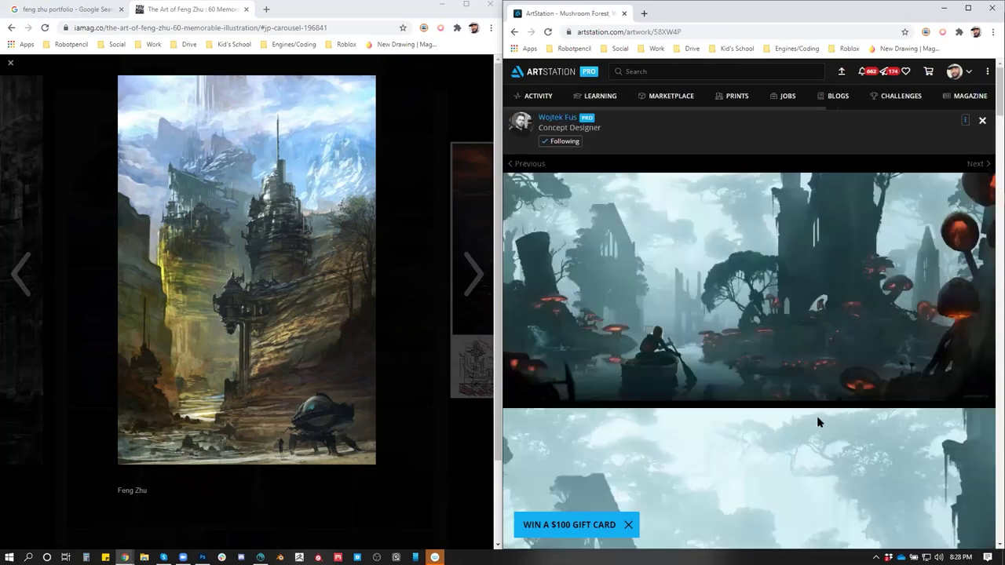
scroll(817, 422, "down", 2)
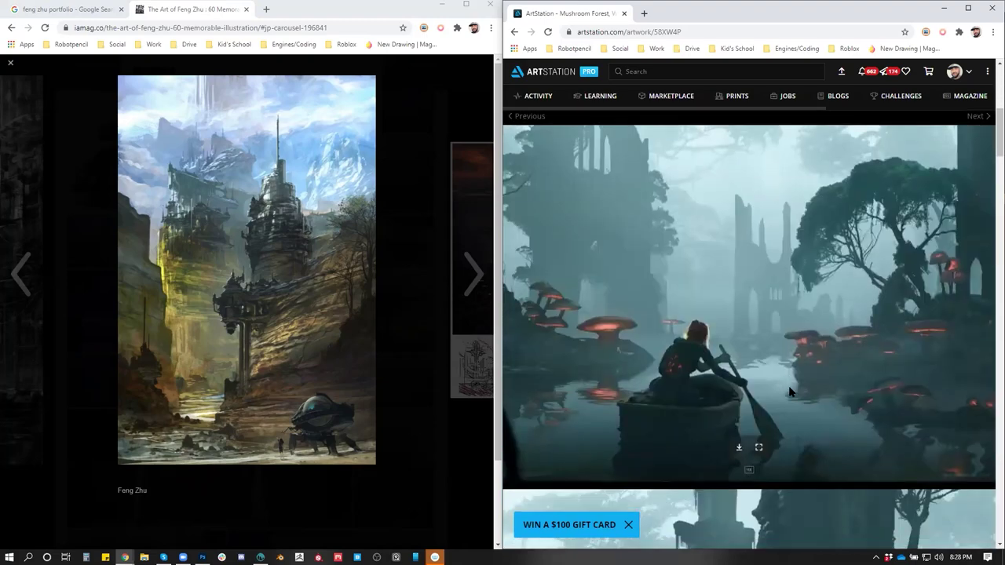
scroll(789, 391, "down", 1)
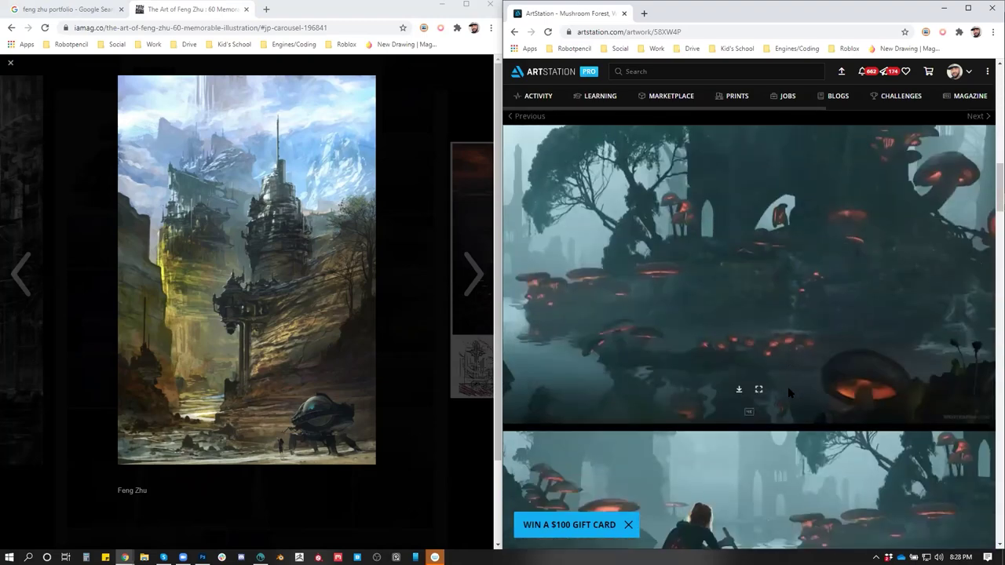
scroll(787, 385, "down", 3)
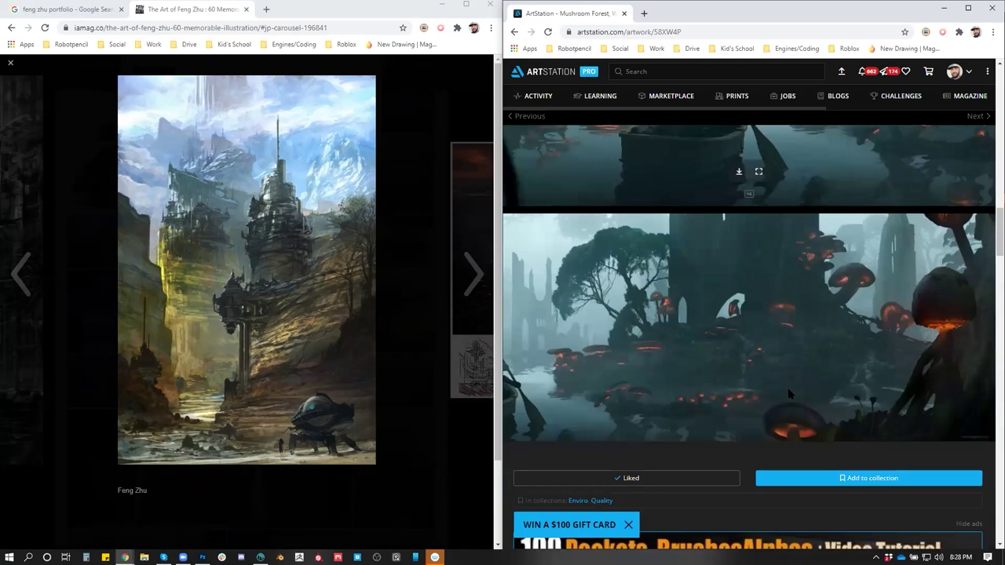
left_click(515, 32)
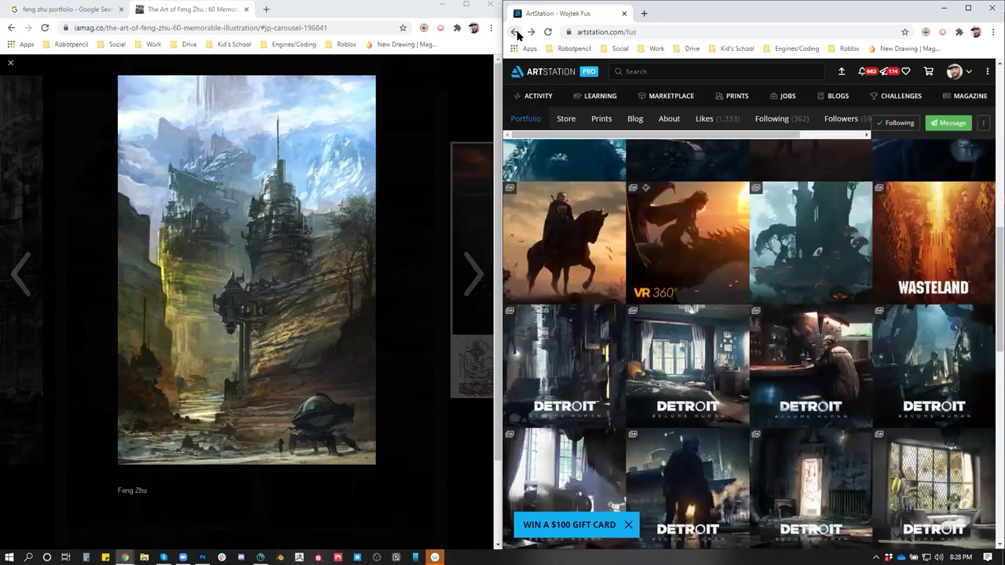
Reopen the Cityscape artwork from the portfolio, then go back toward the Enviro collection
scroll(716, 273, "up", 5)
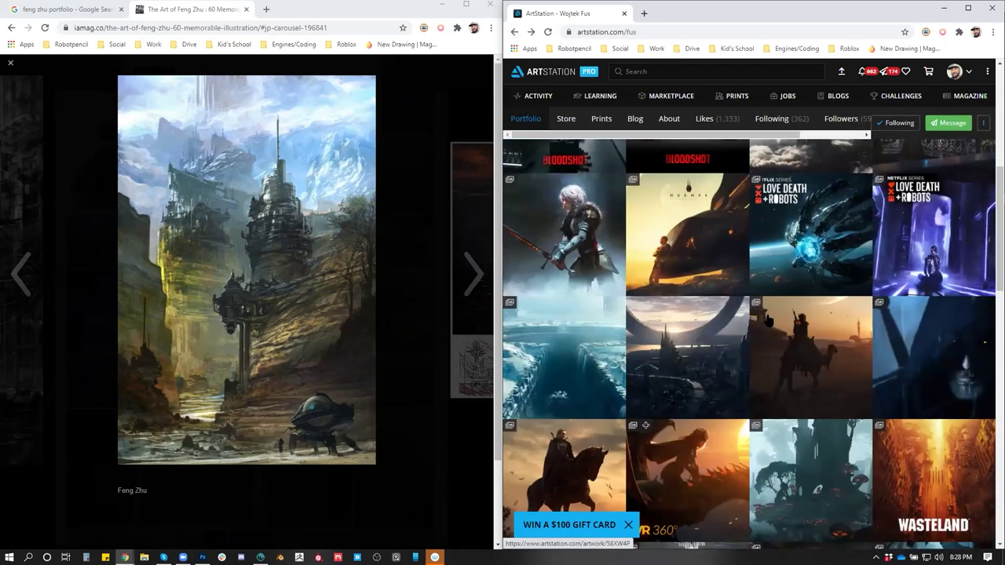
scroll(771, 323, "up", 3)
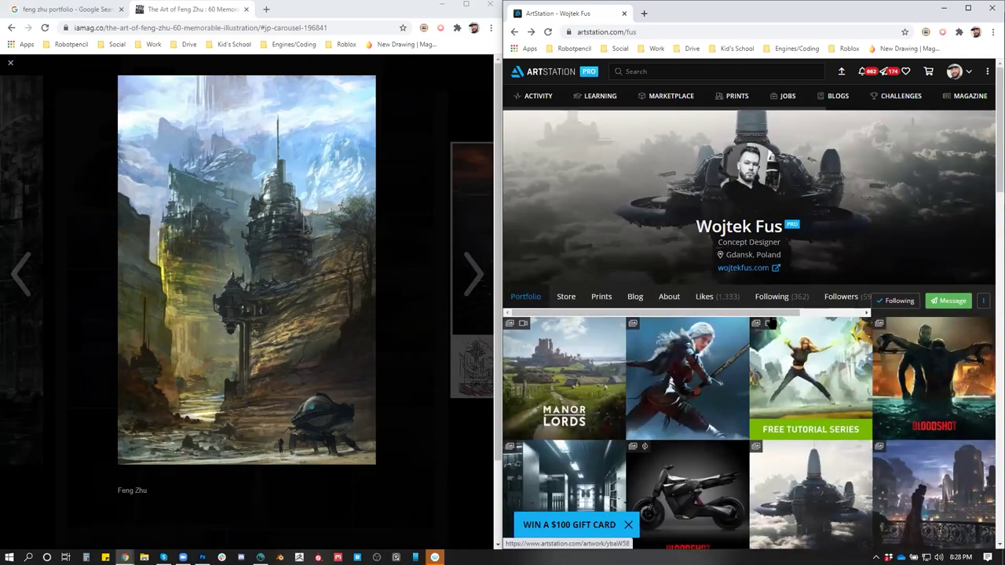
scroll(770, 323, "down", 3)
scroll(771, 322, "down", 2)
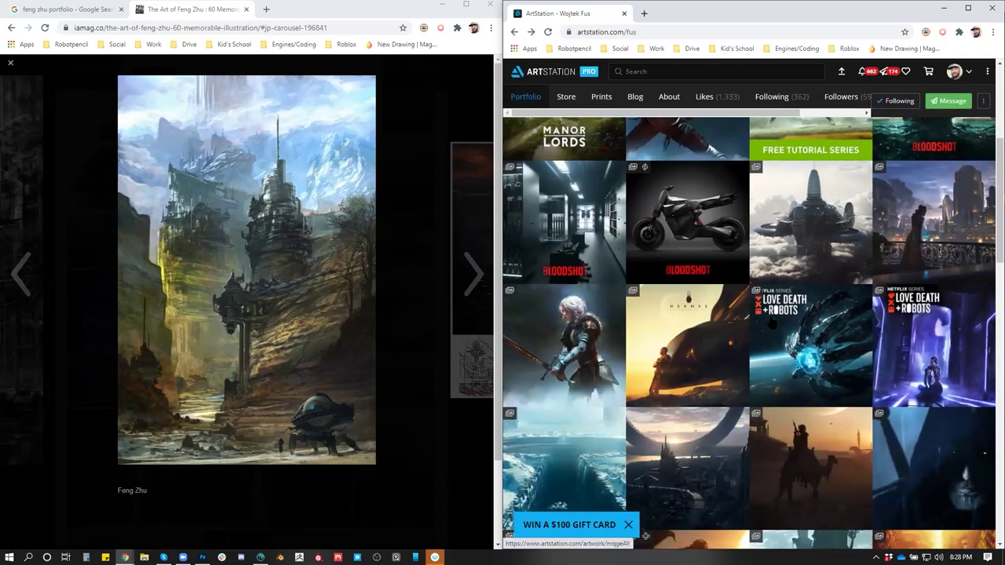
scroll(771, 323, "down", 4)
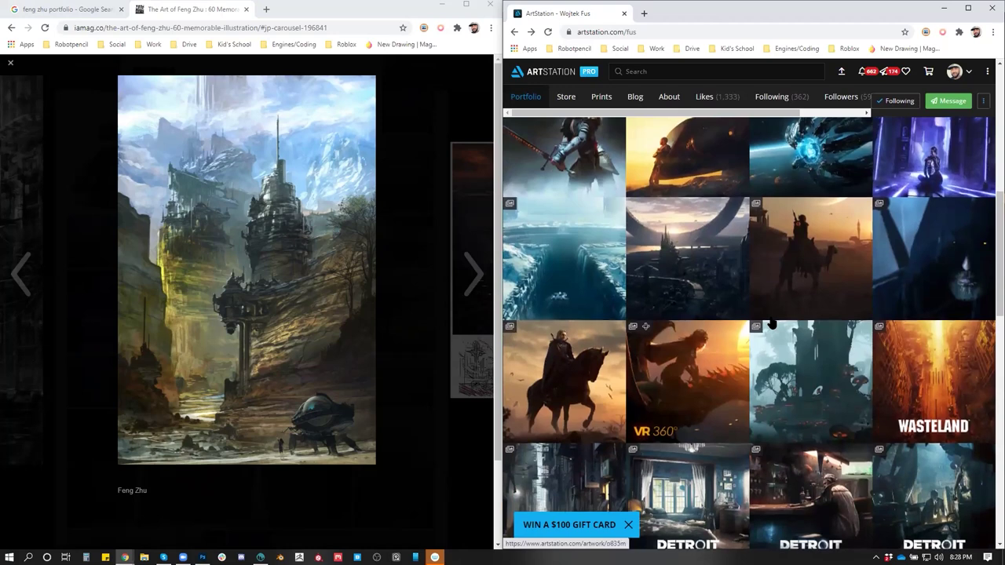
scroll(770, 323, "up", 3)
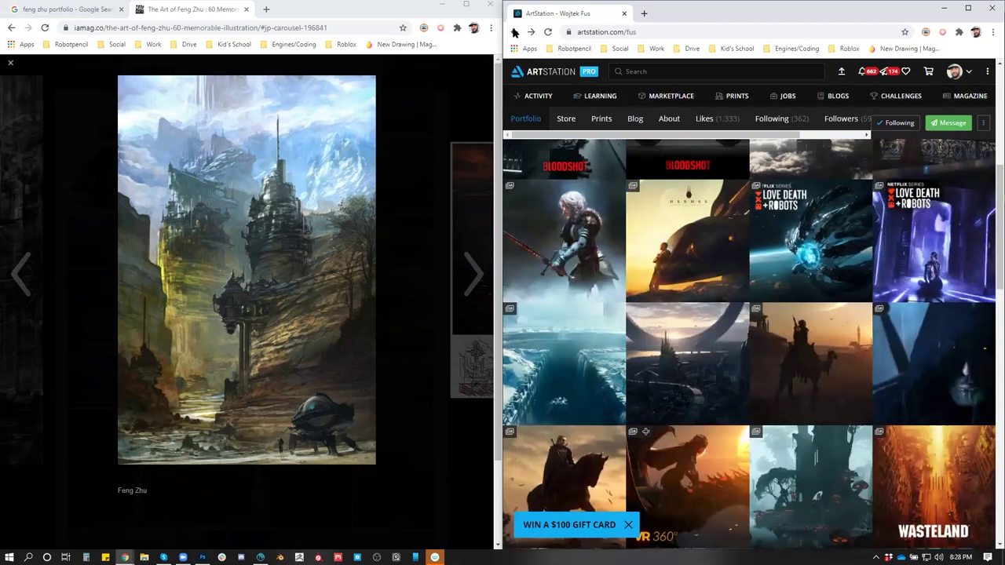
left_click(728, 322)
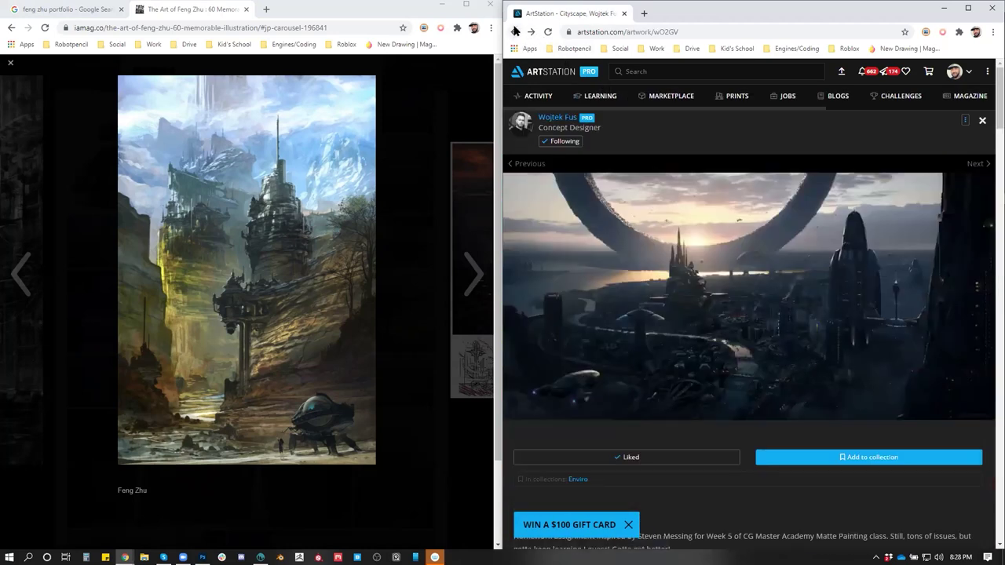
left_click(515, 31)
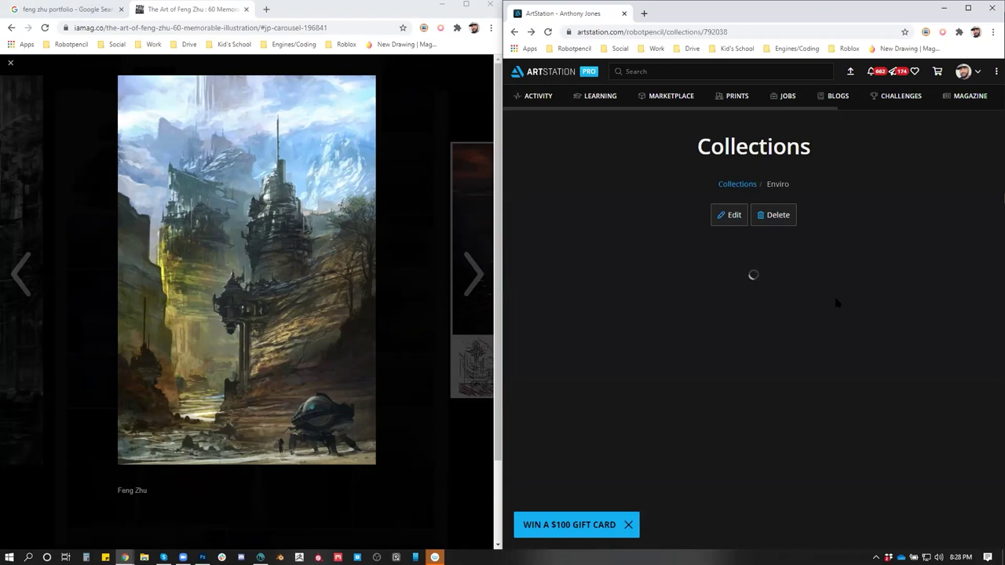
Open the bus station artwork from the collection, then close it with Esc to see its artist's portfolio
scroll(836, 305, "down", 2)
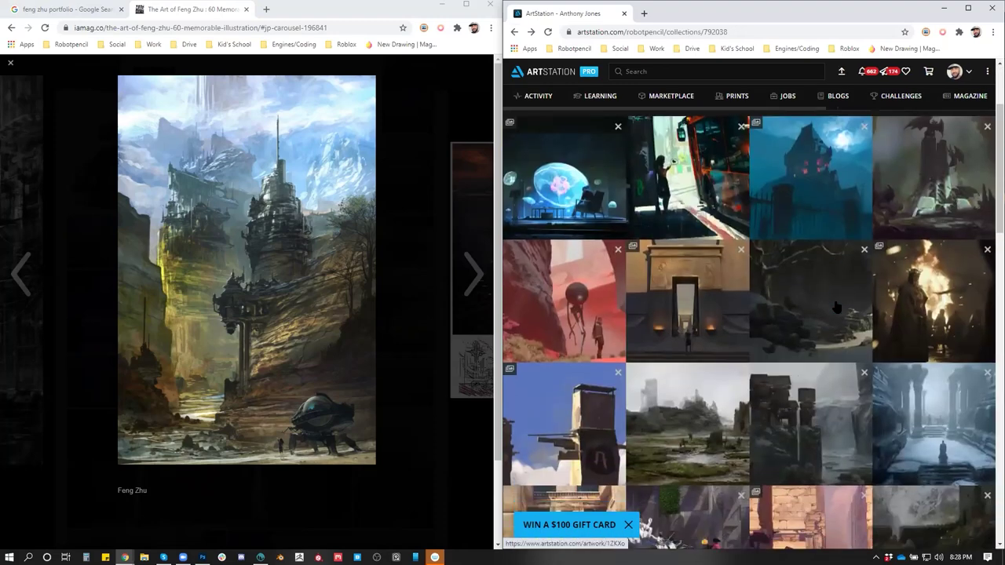
scroll(836, 306, "down", 4)
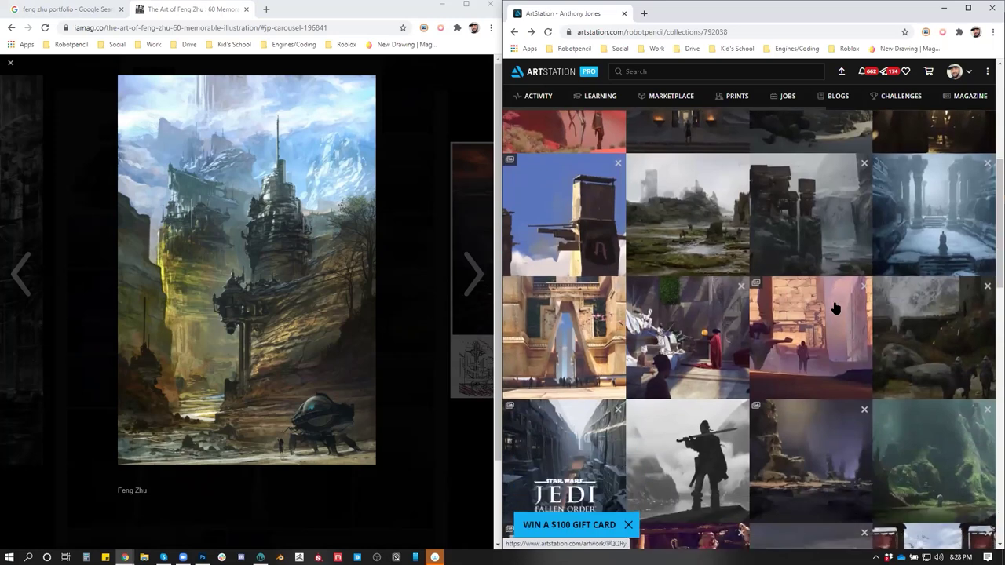
scroll(832, 309, "down", 2)
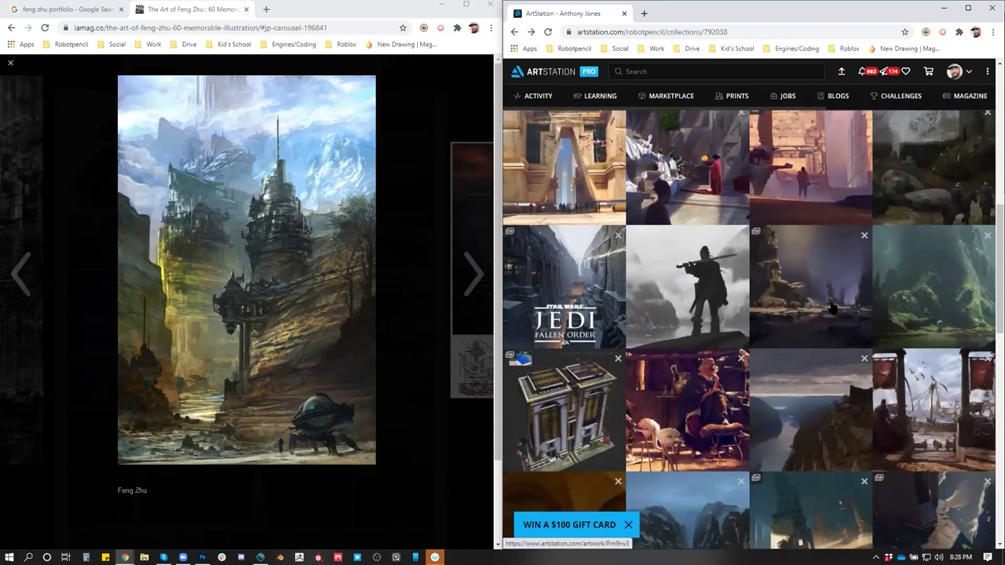
scroll(832, 308, "down", 4)
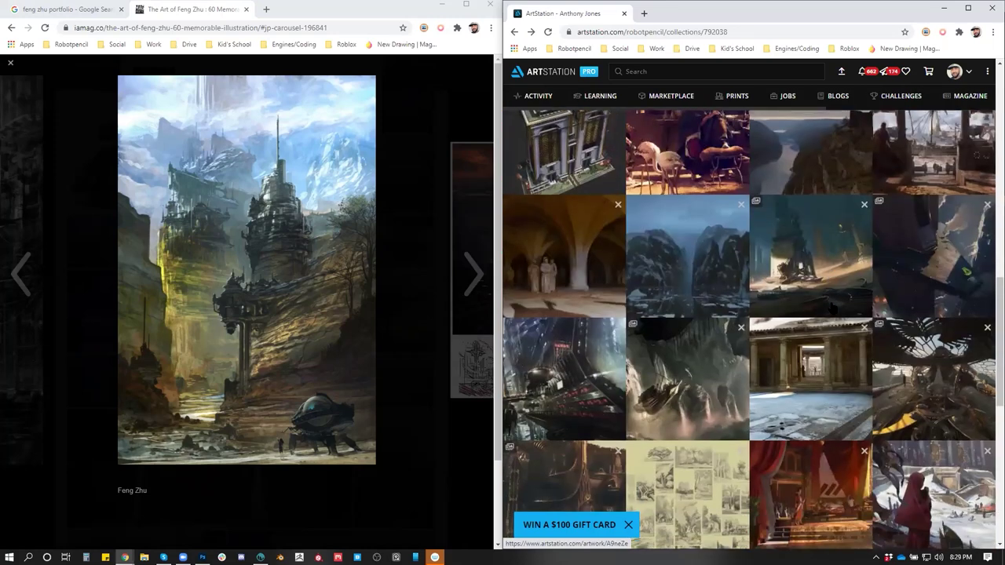
scroll(831, 308, "down", 3)
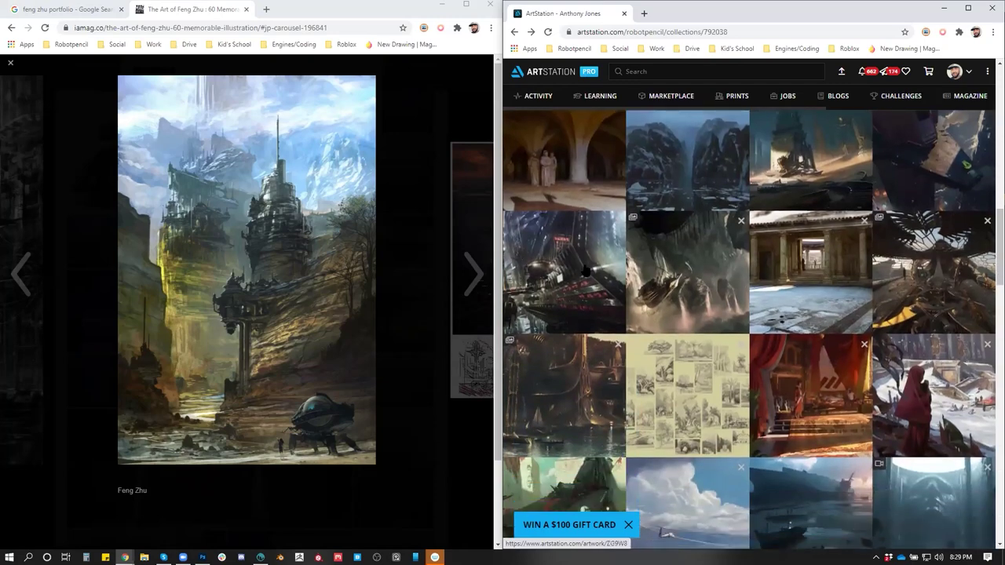
left_click(585, 271)
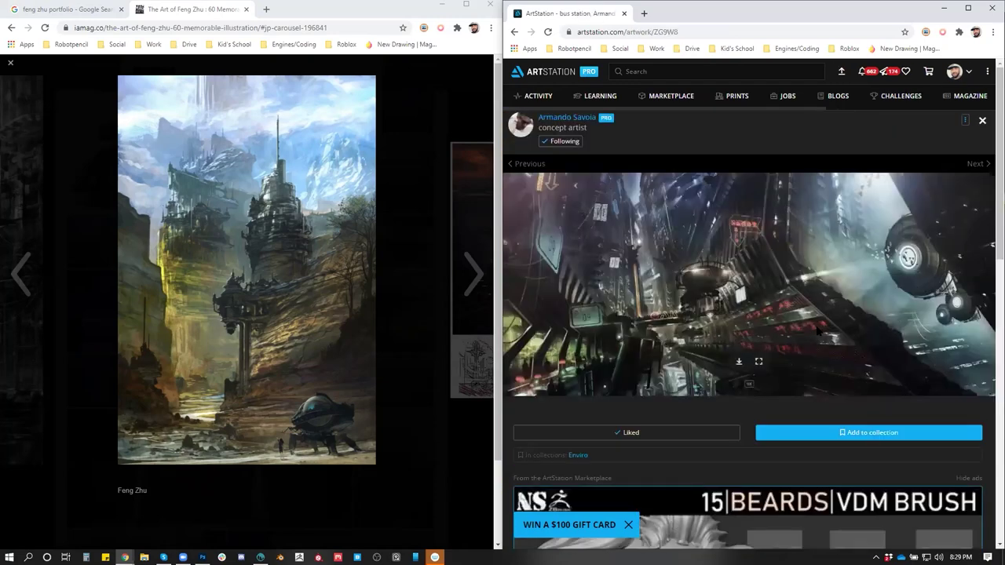
scroll(817, 333, "down", 2)
scroll(814, 333, "up", 2)
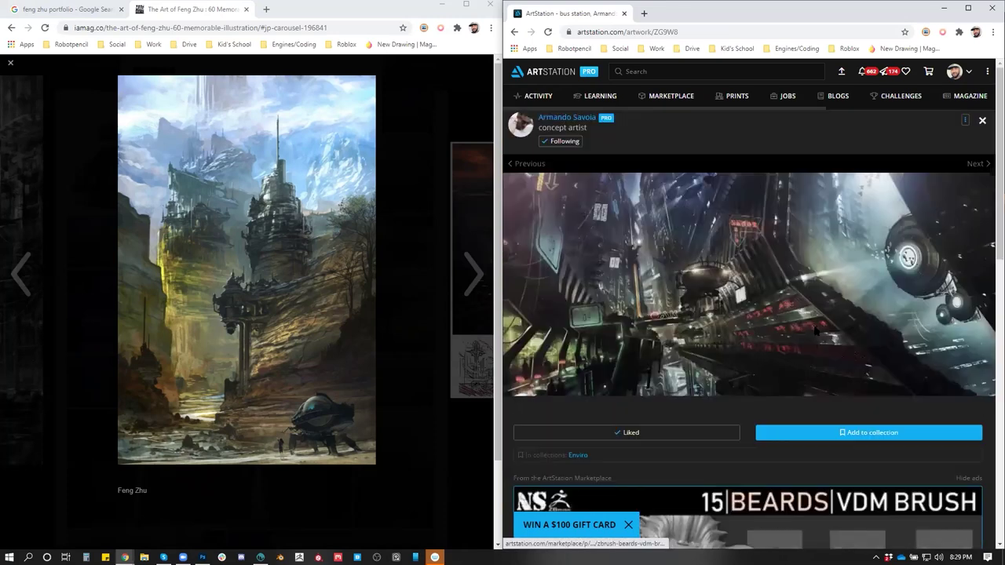
key("Escape")
scroll(868, 372, "down", 1)
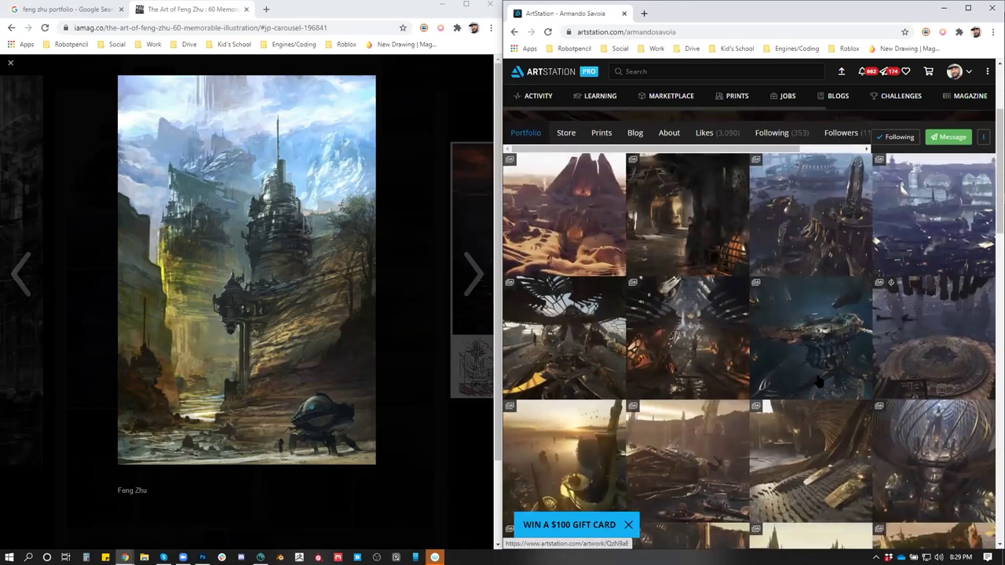
scroll(593, 279, "down", 2)
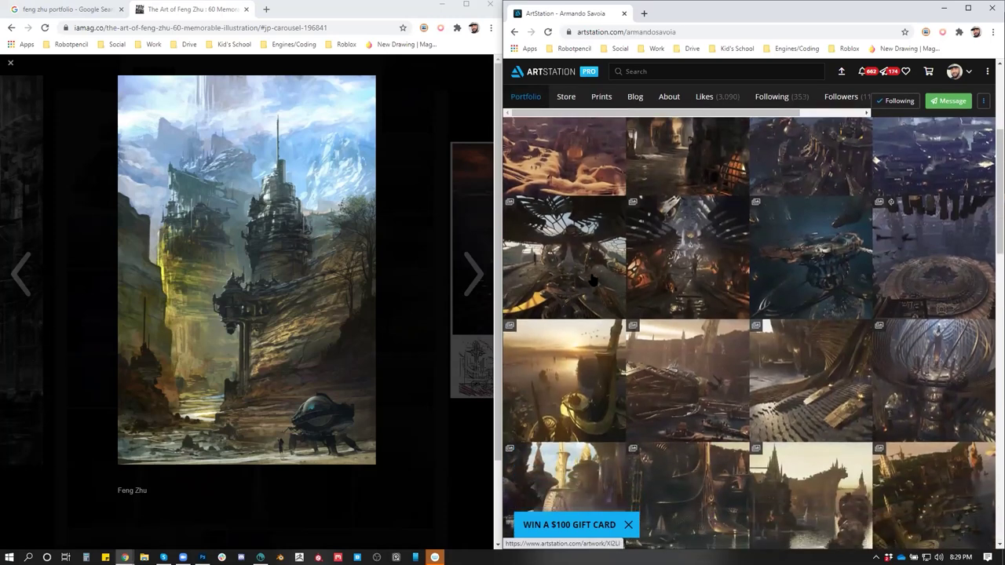
scroll(593, 279, "down", 1)
scroll(593, 280, "up", 1)
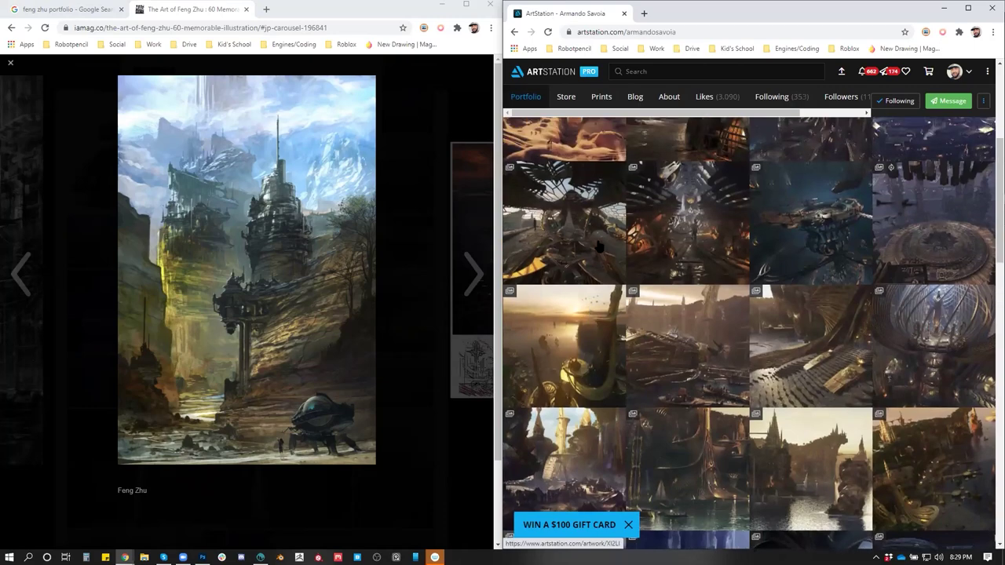
left_click(592, 276)
scroll(877, 322, "down", 4)
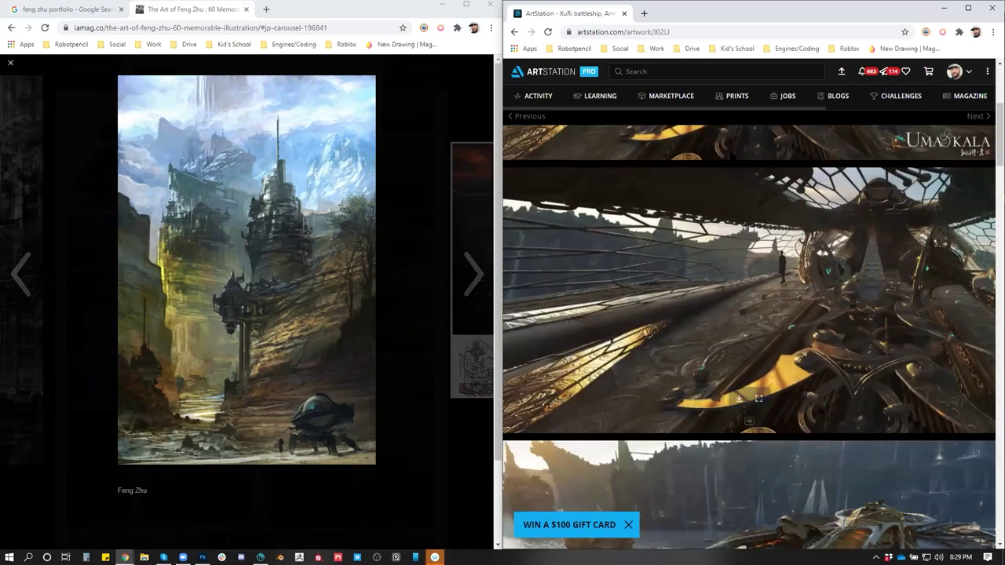
scroll(848, 334, "down", 3)
scroll(849, 409, "down", 4)
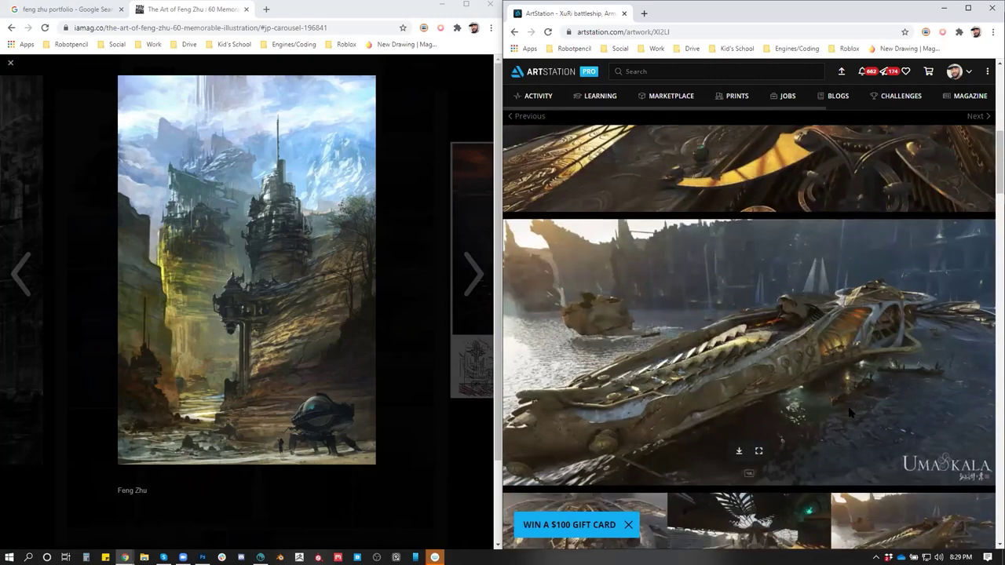
scroll(855, 406, "up", 3)
scroll(855, 406, "up", 4)
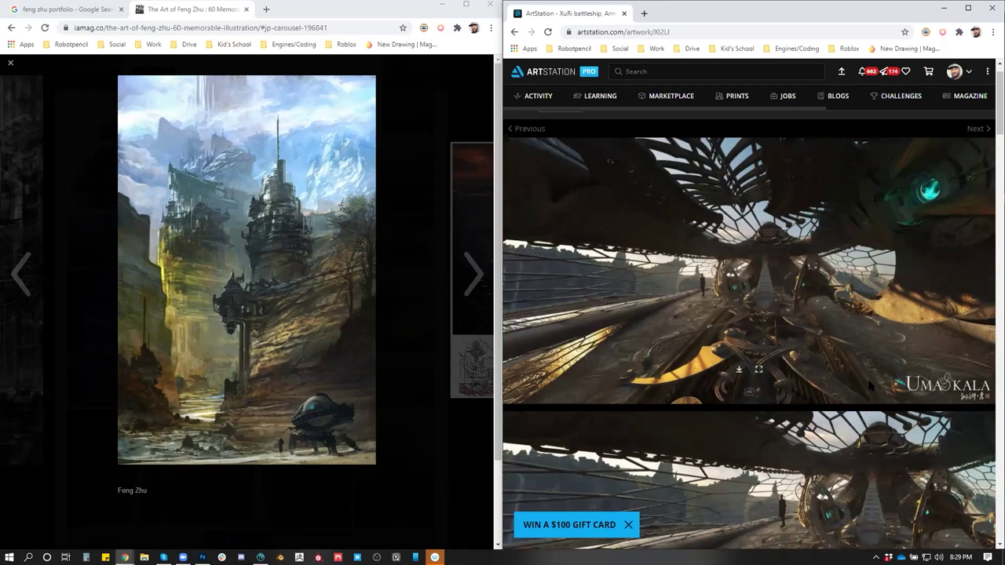
left_click(515, 33)
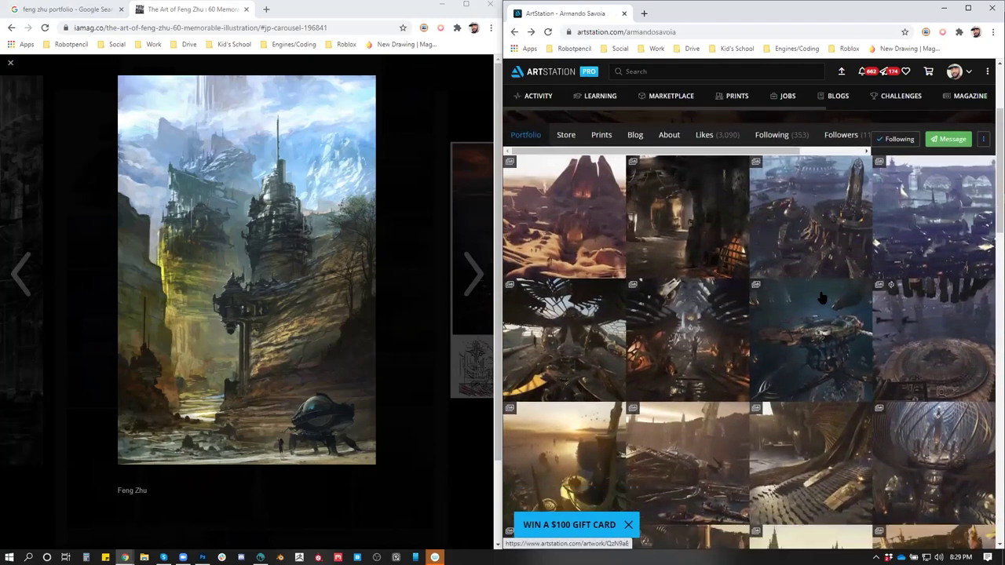
scroll(820, 296, "down", 3)
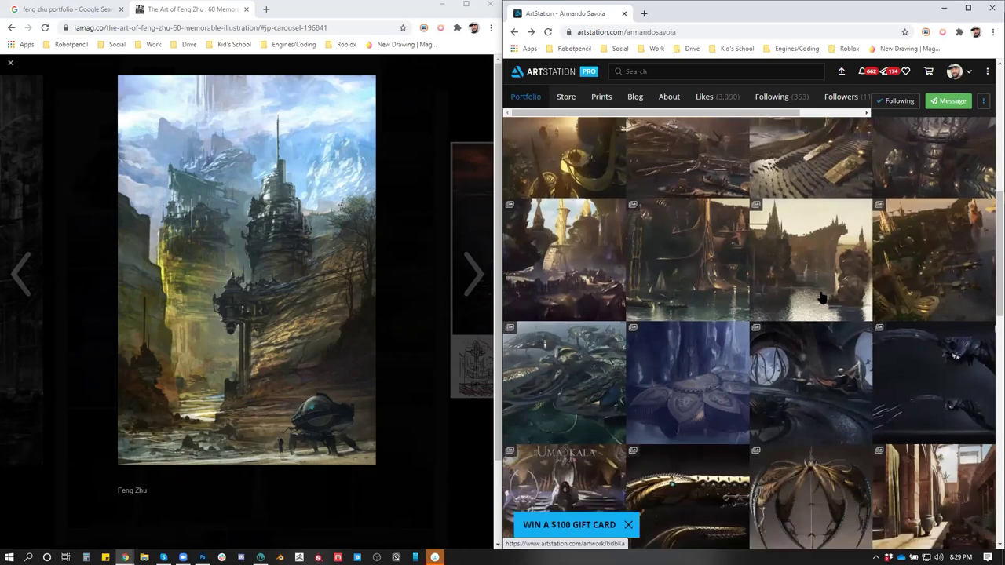
scroll(820, 297, "up", 1)
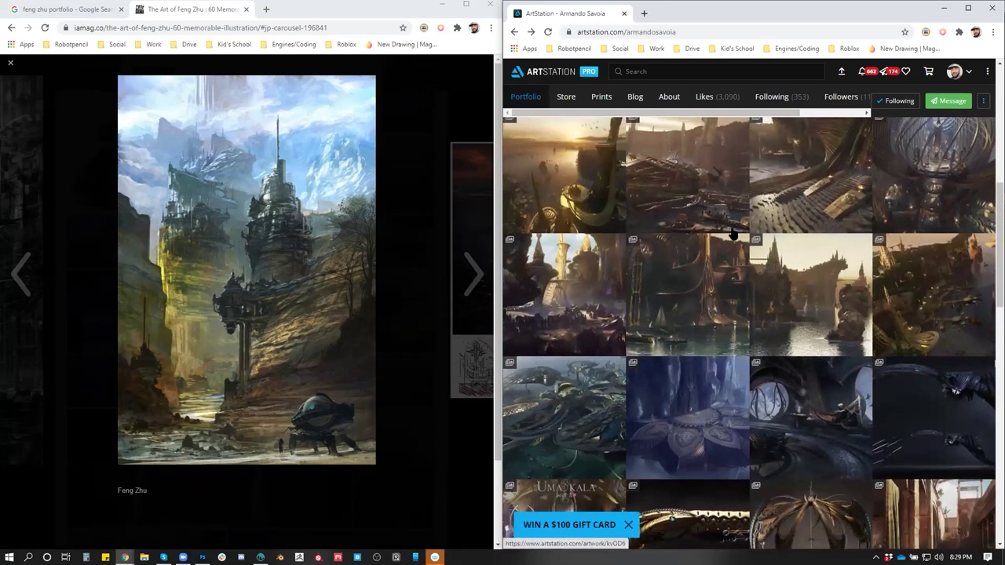
scroll(706, 228, "down", 1)
scroll(699, 228, "up", 2)
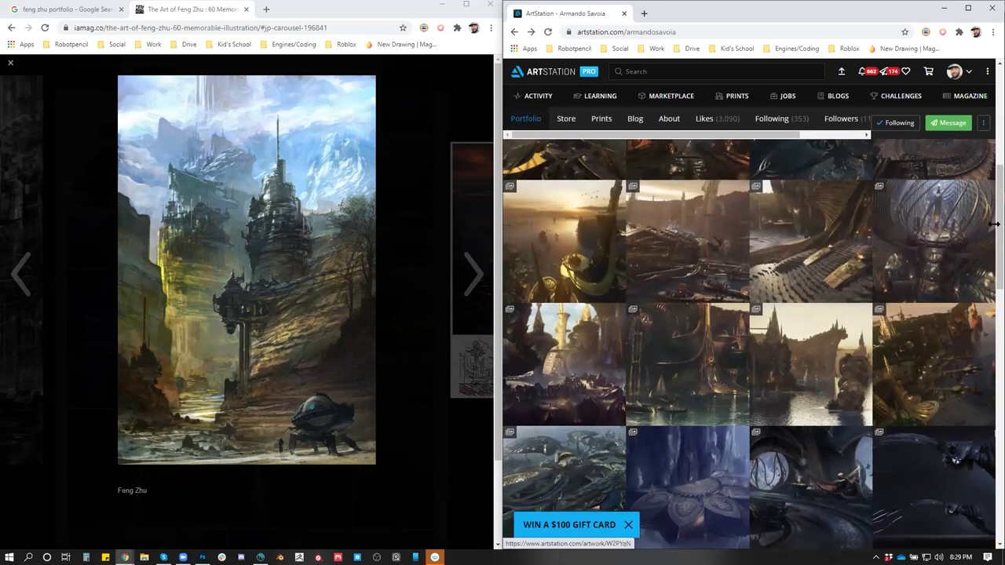
left_click(473, 271)
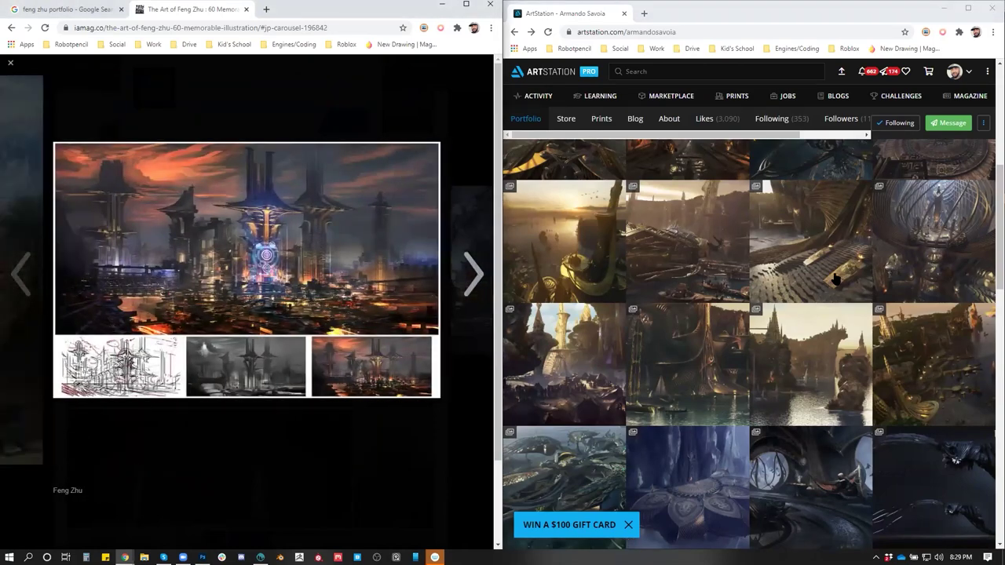
Open the umakala posters artwork, then return to the artist's portfolio and scroll through it
scroll(934, 314, "down", 1)
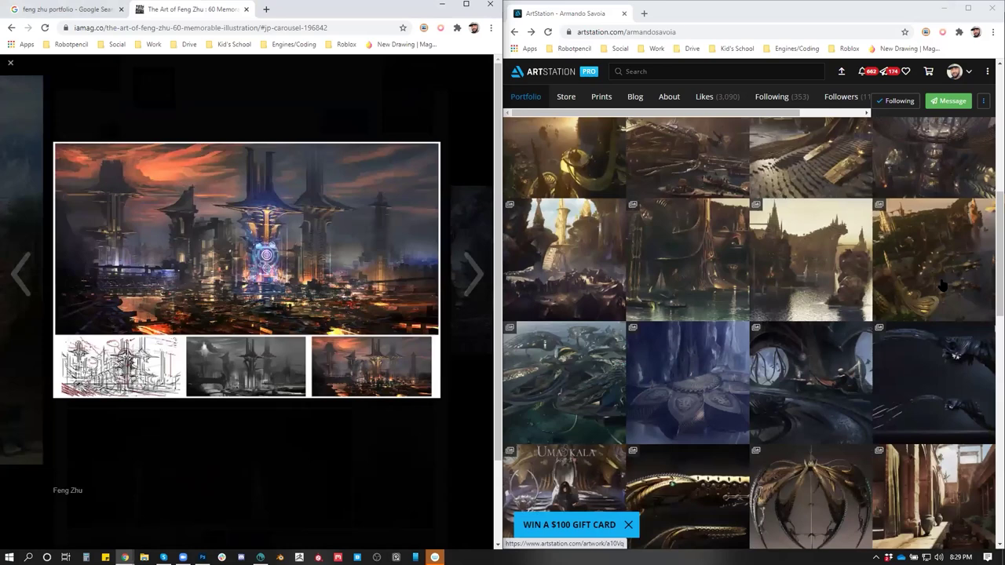
left_click(942, 284)
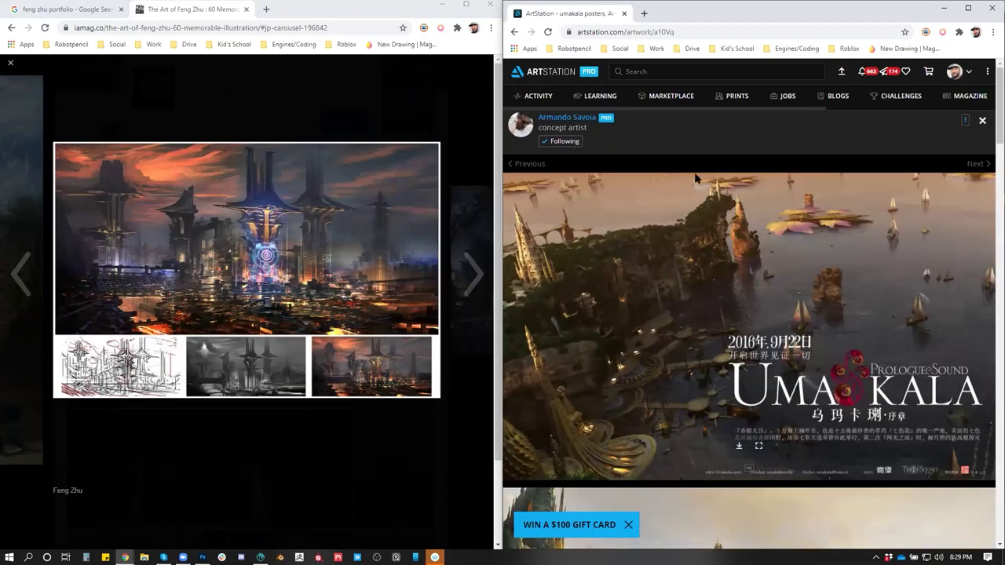
left_click(516, 31)
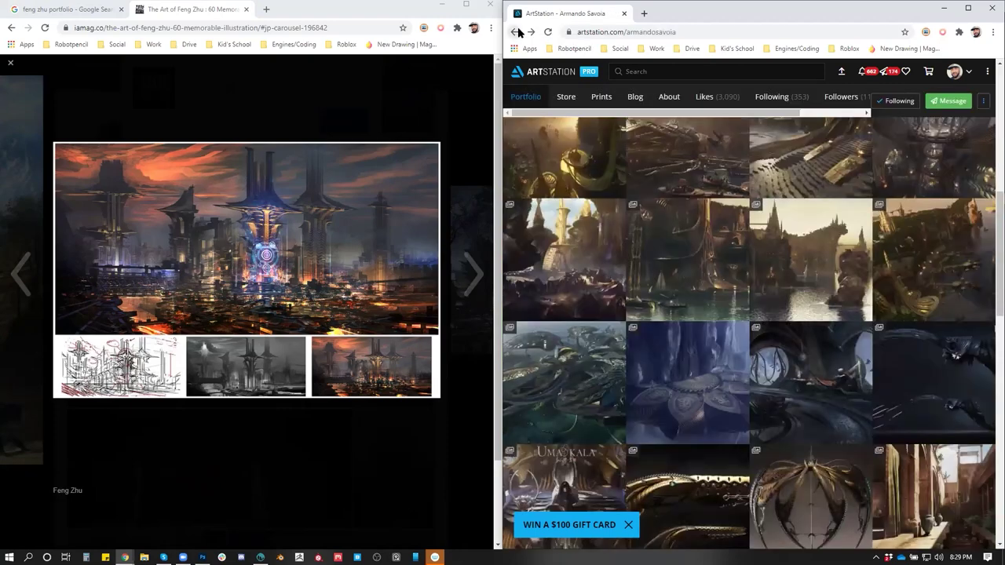
scroll(782, 336, "down", 5)
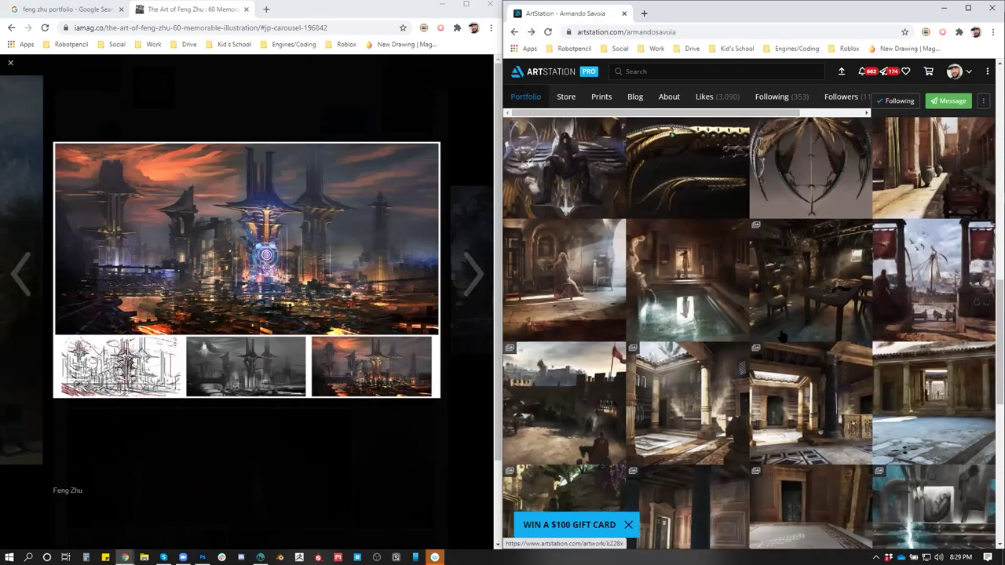
scroll(782, 336, "down", 5)
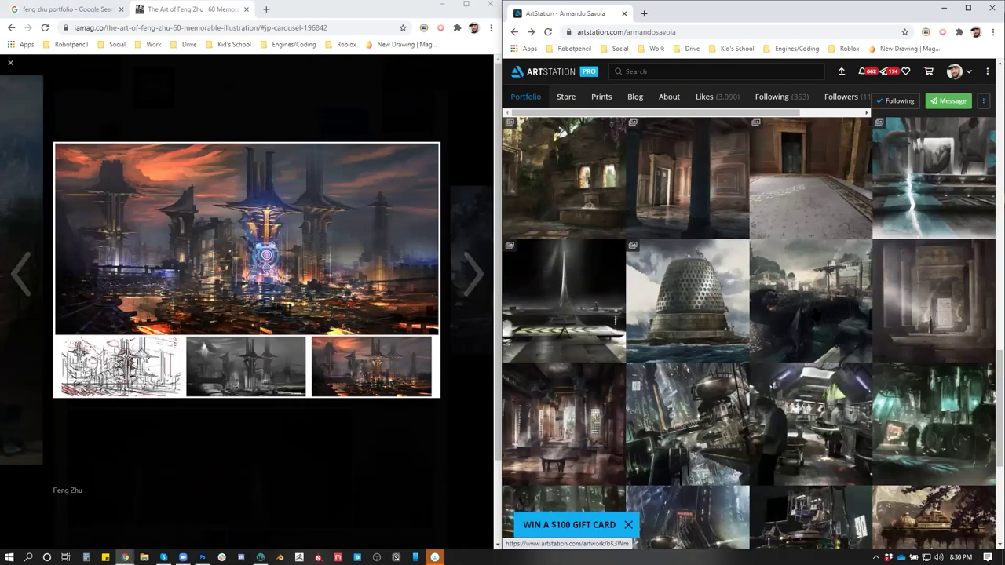
scroll(813, 316, "down", 4)
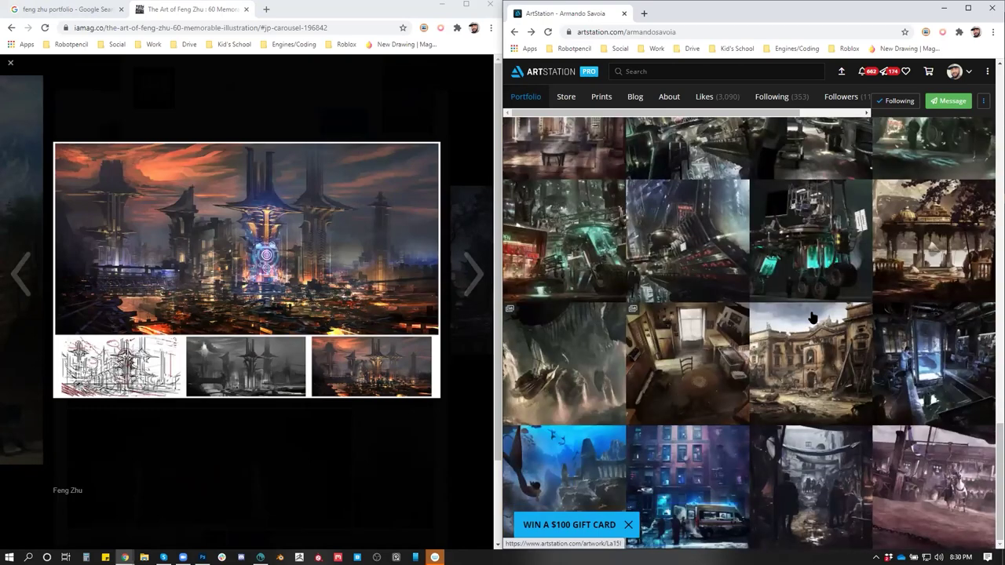
Scroll back up the portfolio and close the ArtStation browser window
scroll(816, 334, "up", 4)
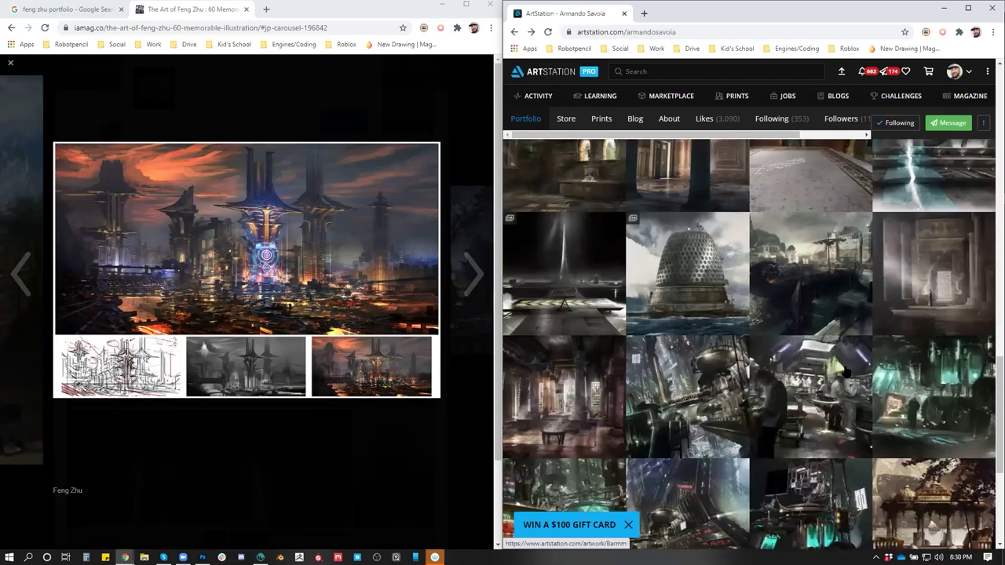
scroll(844, 368, "down", 4)
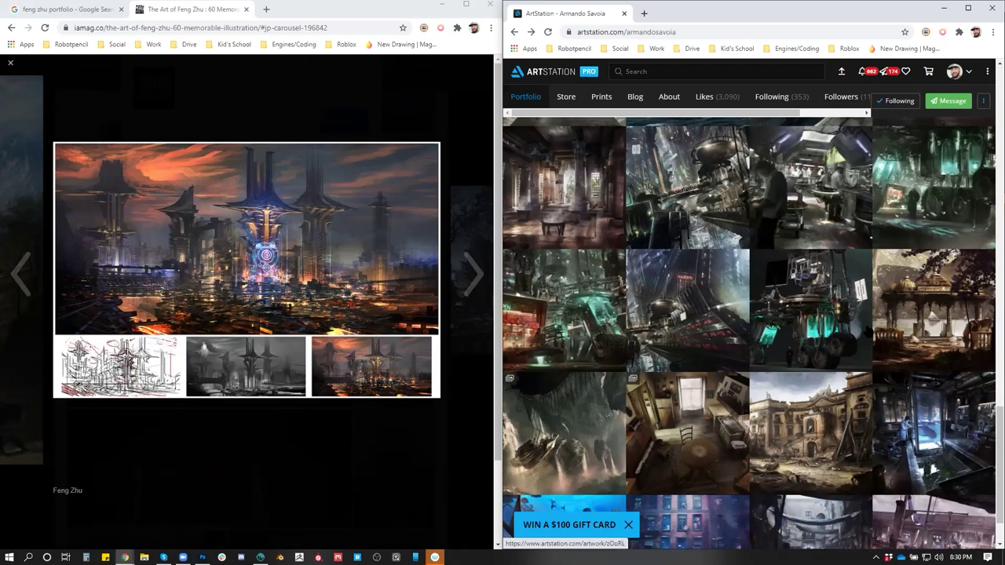
scroll(822, 323, "up", 2)
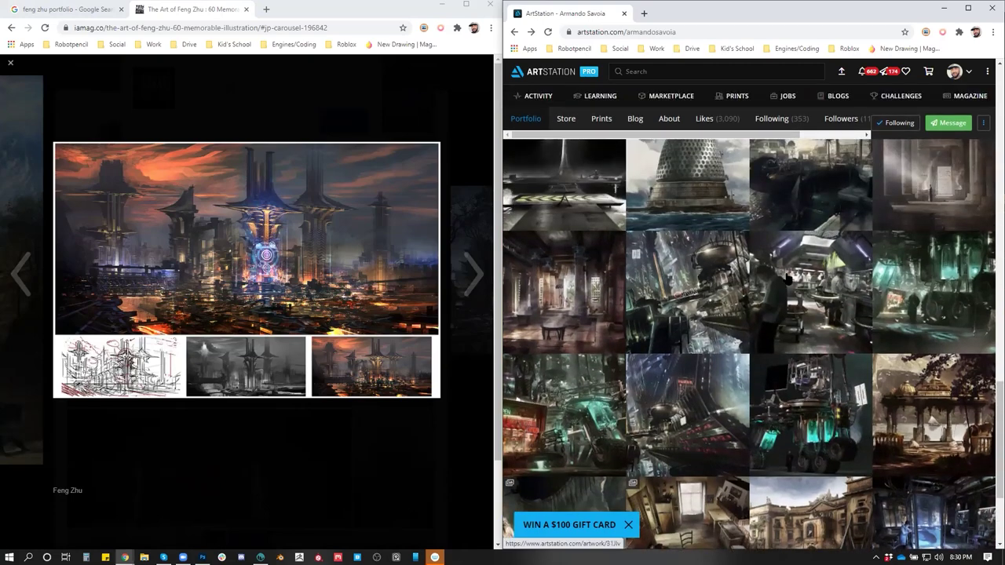
scroll(793, 308, "up", 7)
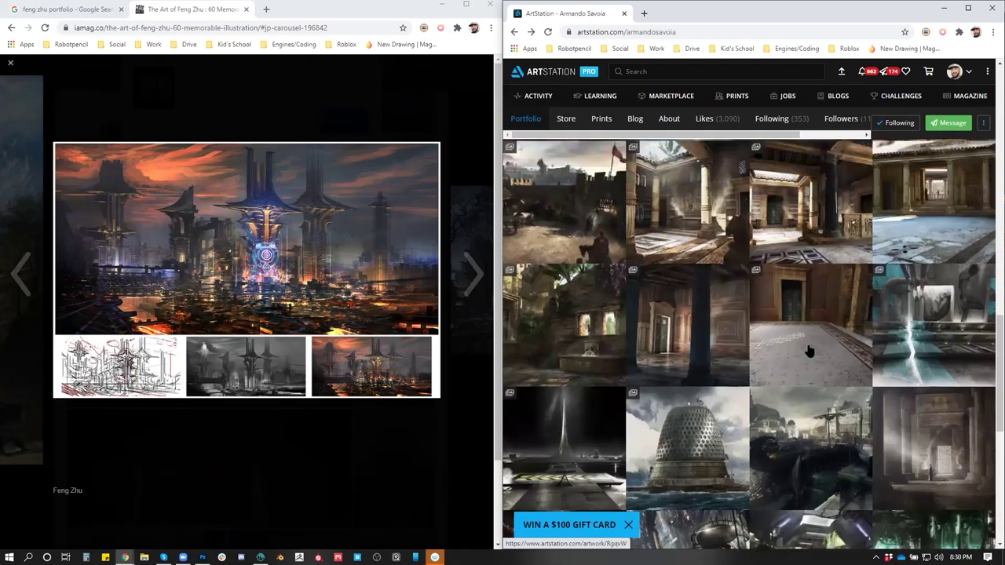
scroll(810, 352, "up", 1)
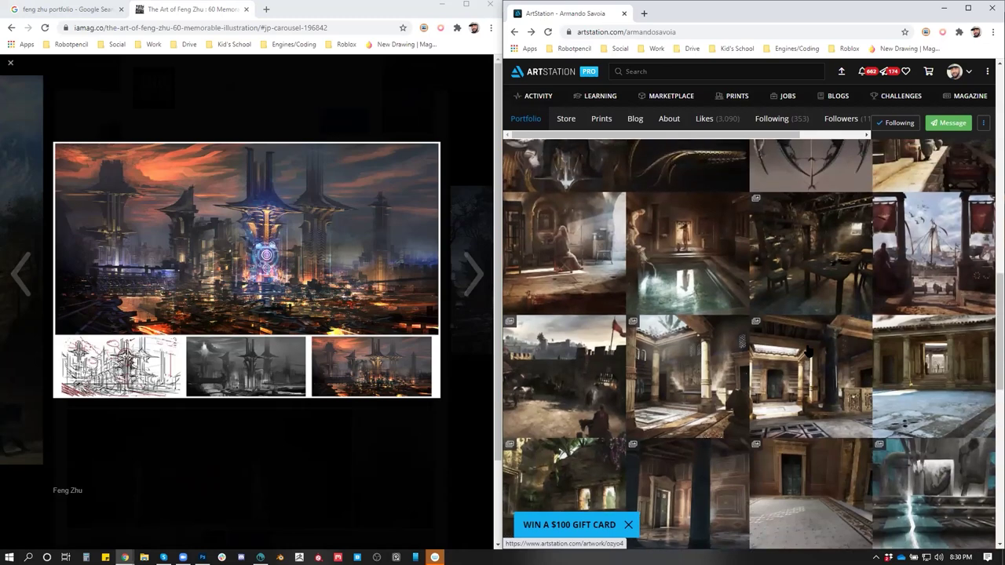
scroll(809, 351, "up", 1)
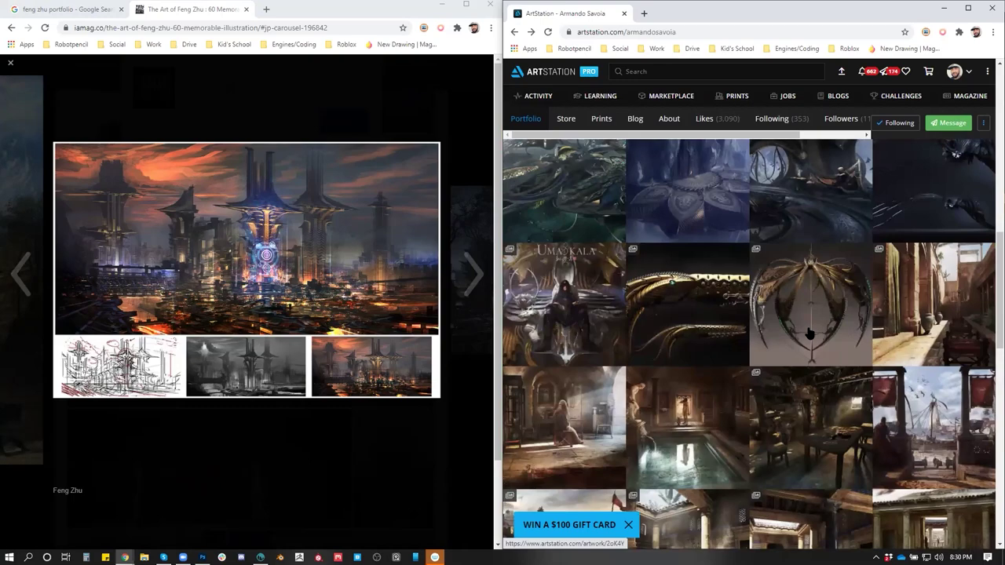
scroll(810, 333, "up", 1)
scroll(810, 334, "up", 1)
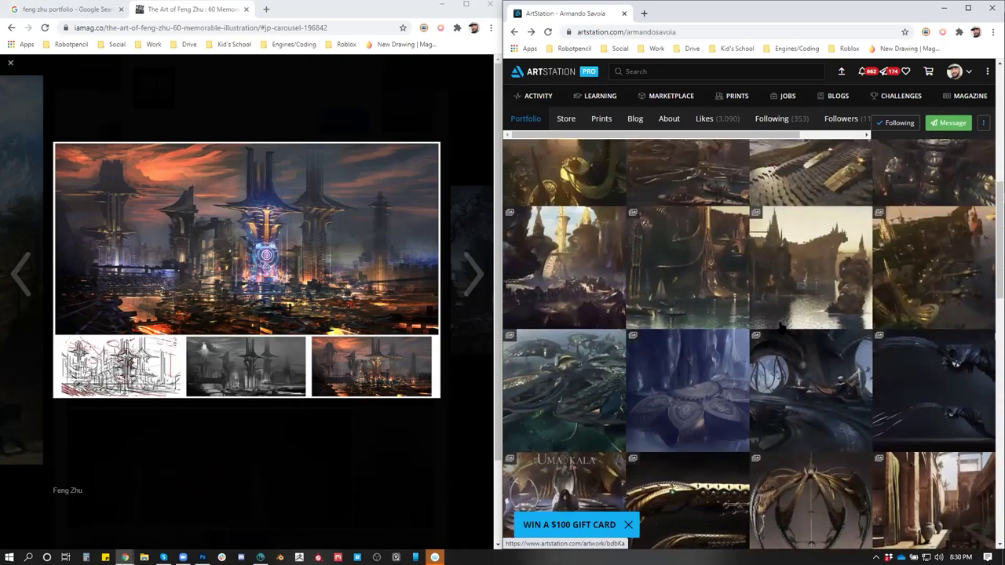
scroll(780, 328, "up", 5)
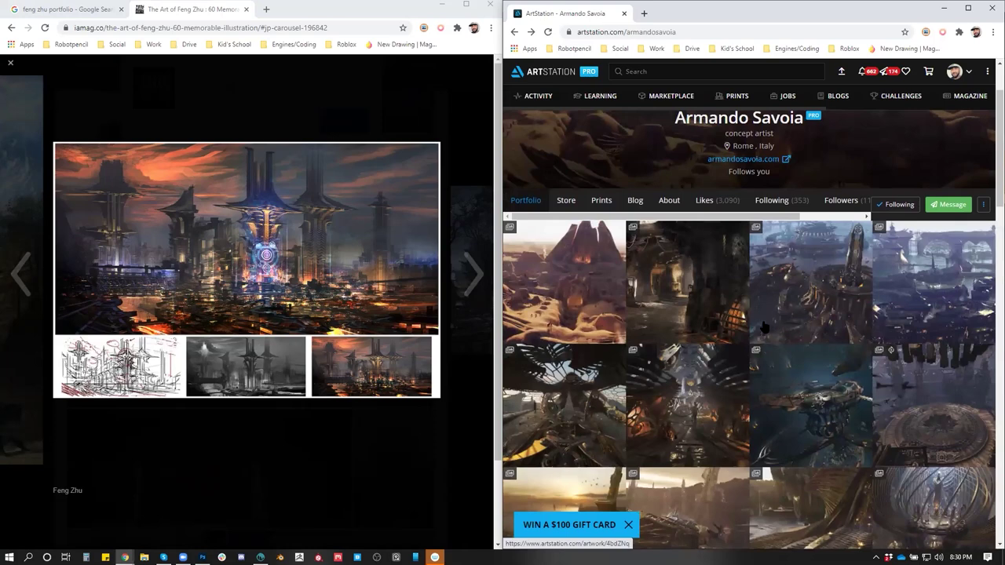
scroll(801, 295, "down", 2)
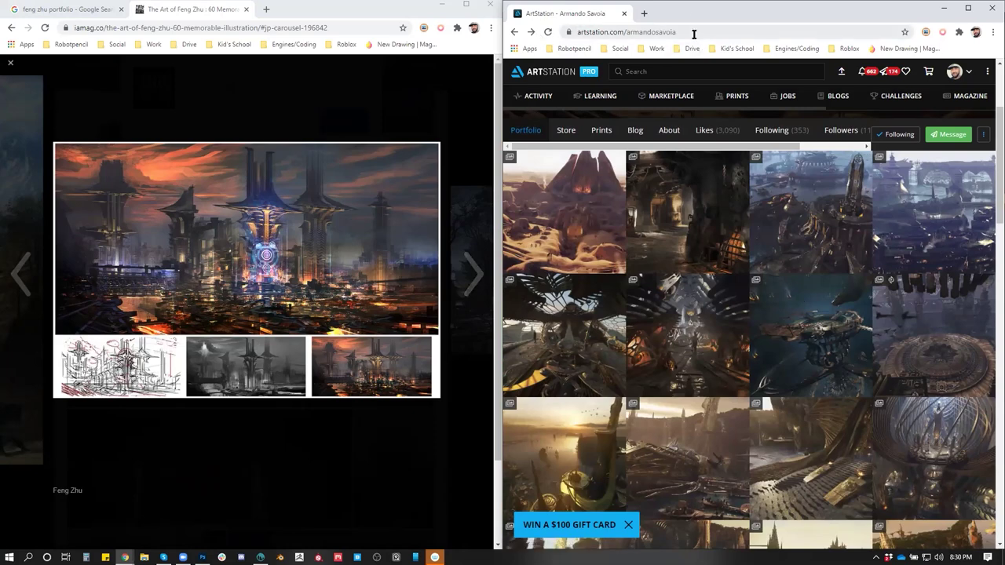
left_click(983, 7)
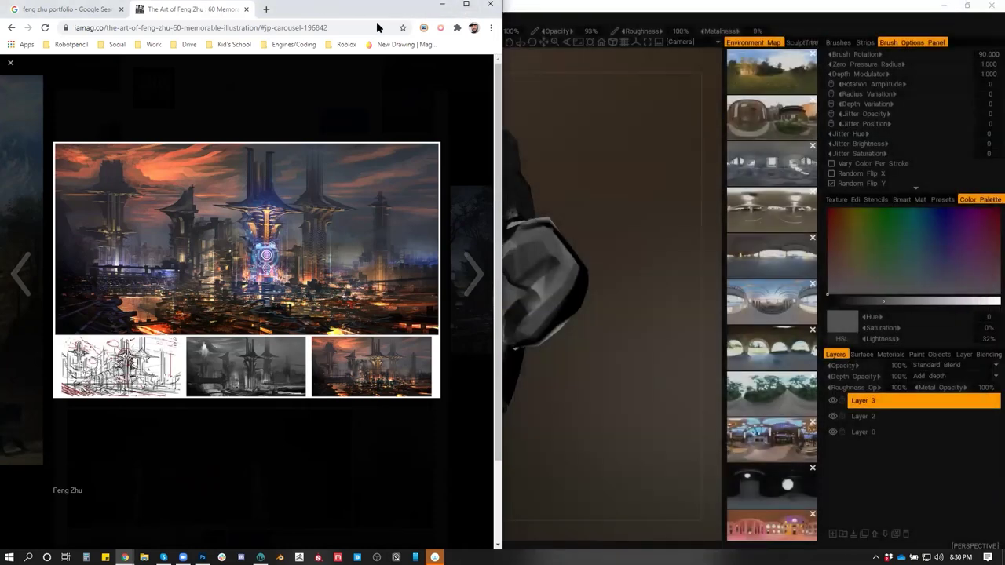
Orbit the head, sample a lighter grey and paint a light stroke on the cheek by the nose
left_click(442, 4)
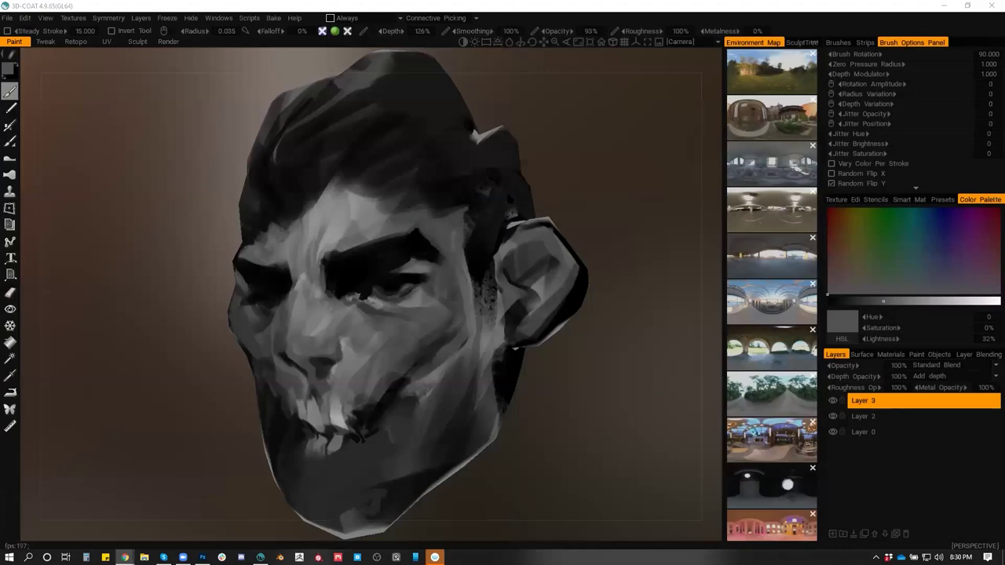
left_click_drag(578, 216, 487, 289)
scroll(520, 243, "down", 3)
scroll(503, 306, "up", 3)
scroll(510, 318, "up", 5)
key("v")
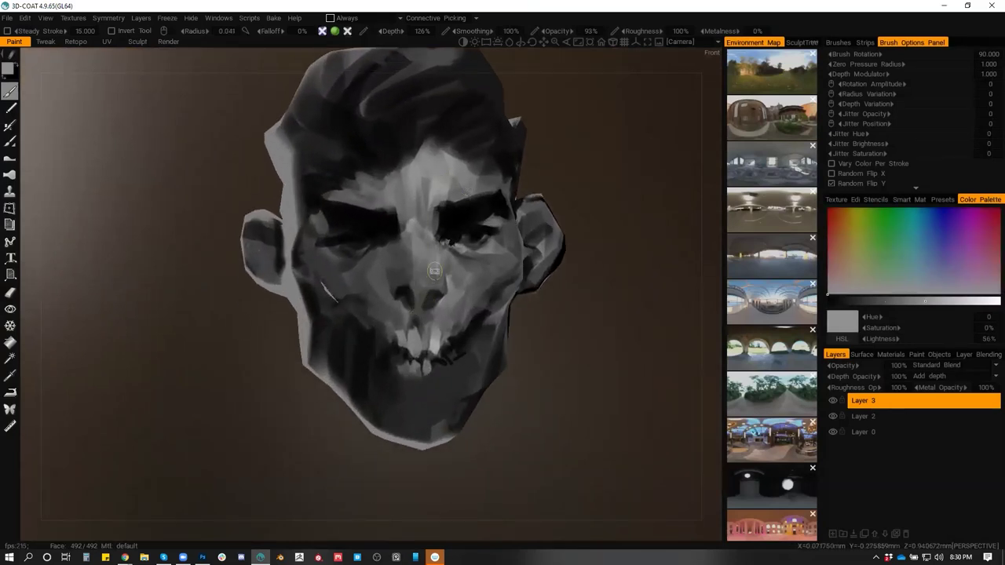
left_click_drag(425, 285, 414, 311)
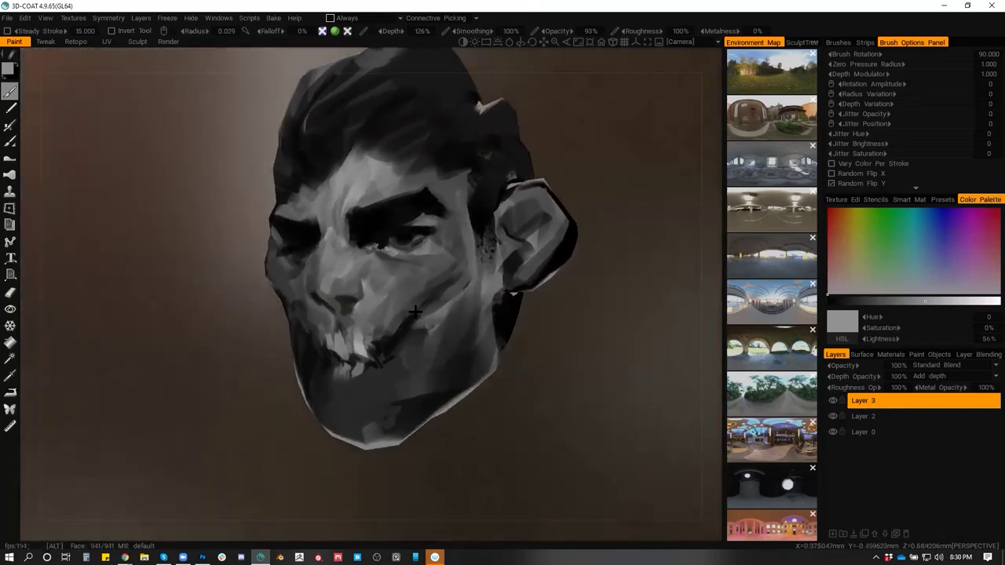
mouse_move(349, 284)
left_mouse_down()
mouse_move(371, 312)
mouse_move(417, 325)
mouse_move(434, 260)
left_mouse_up()
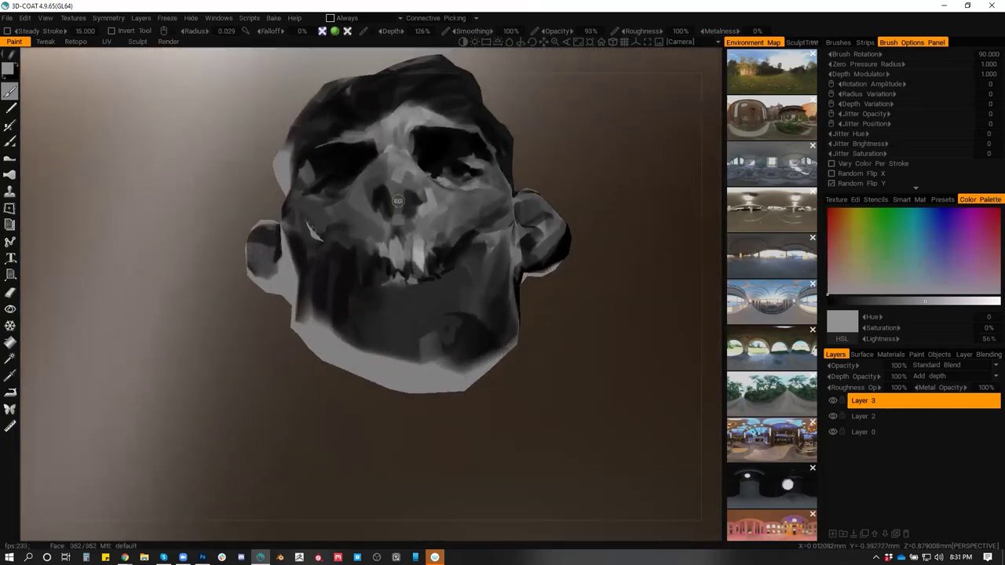
Resize the brush, sample a mid grey and paint a lighter patch over the left brow
left_click_drag(426, 180, 431, 238)
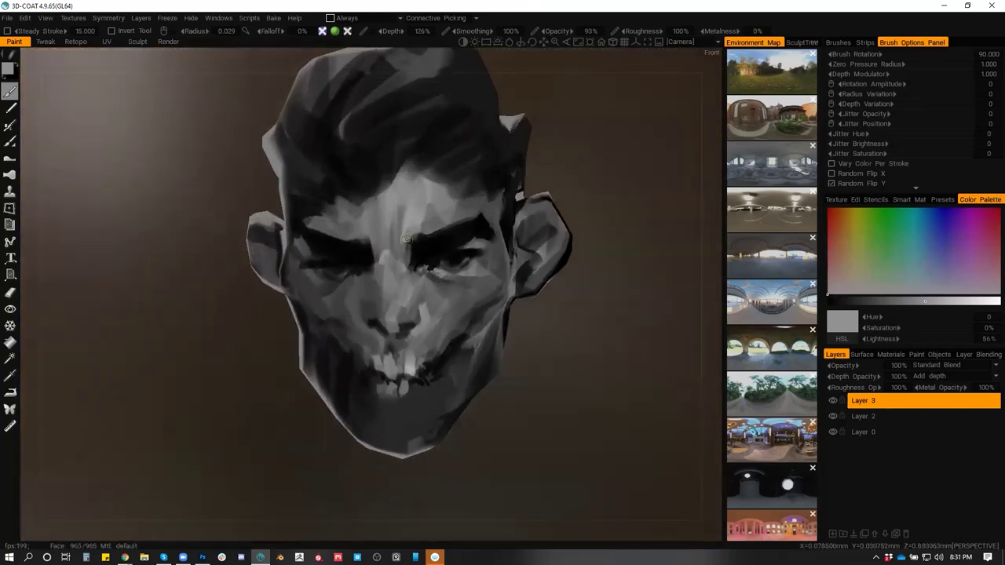
key("[")
key("[")
key("[")
key("[")
left_click_drag(415, 281, 376, 229)
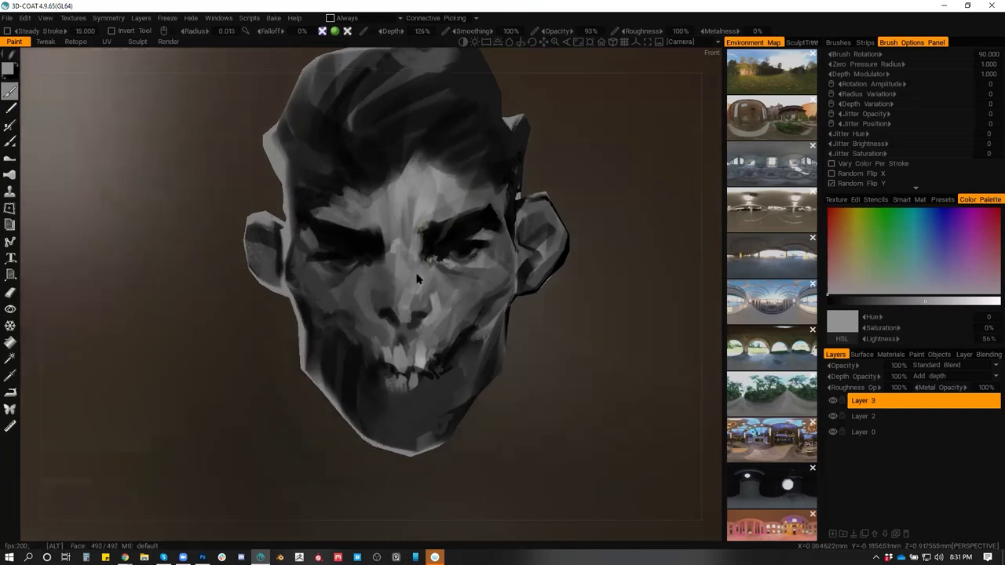
key("]")
key("]")
key("]")
key("]")
key("]")
key("]")
key("]")
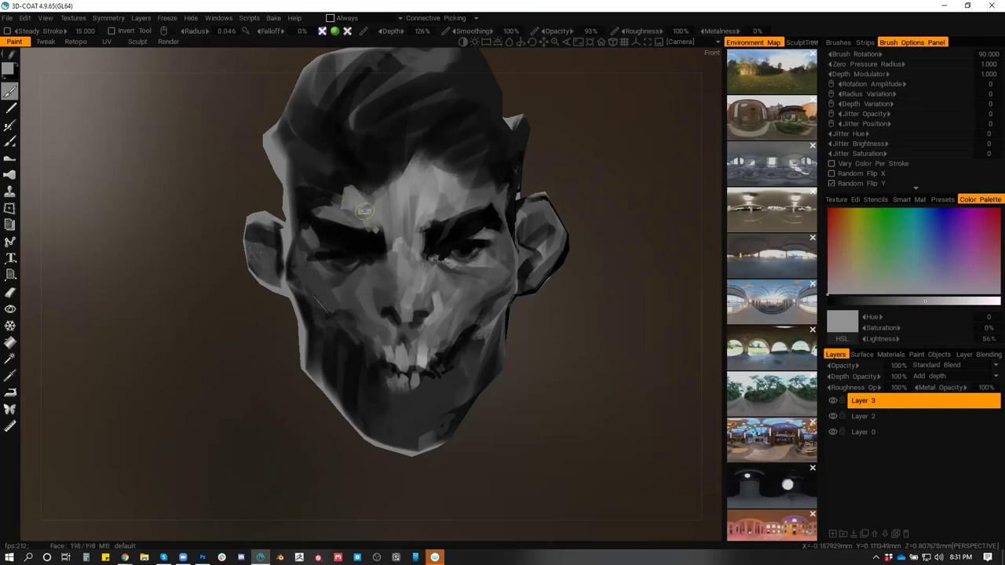
key("v")
left_click_drag(368, 218, 330, 200)
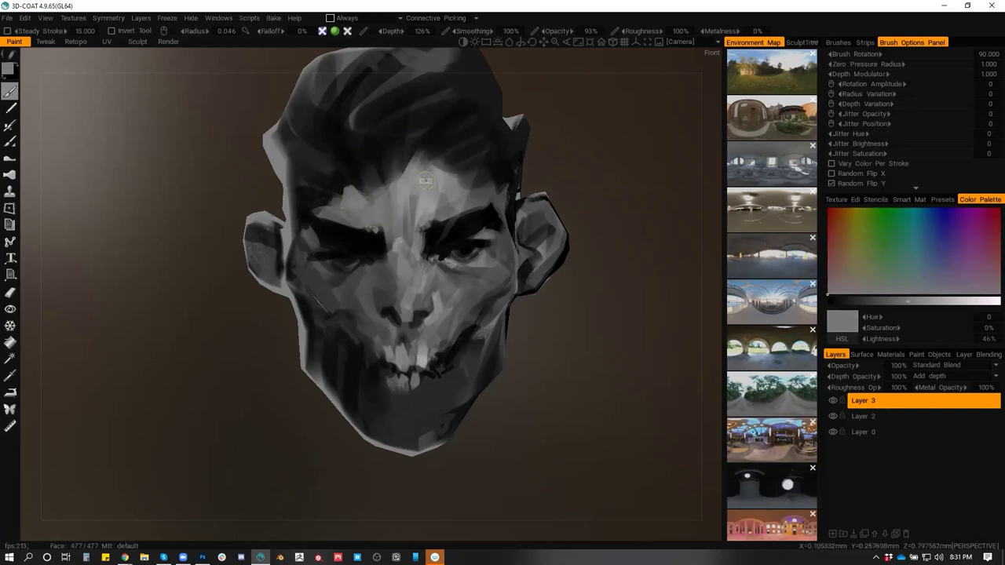
Adjust the brush settings on the face and pick white from the colour wheel
left_click_drag(445, 152, 420, 267)
right_click(423, 316)
key("v")
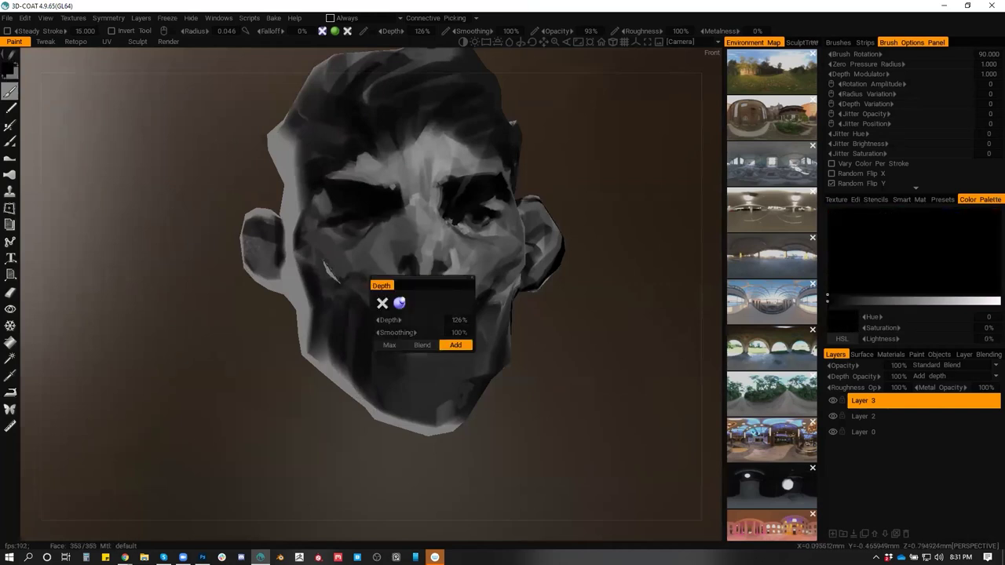
right_click(423, 296)
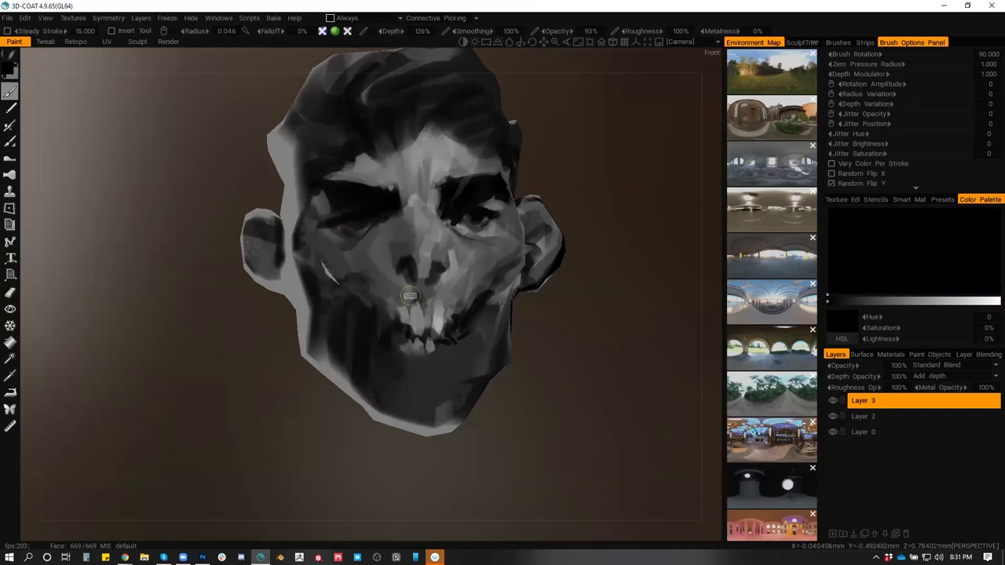
right_click(410, 292)
key("c")
left_click(426, 210)
Paint white highlight strokes down the lower teeth
scroll(410, 311, "down", 2)
left_click_drag(416, 308, 418, 327)
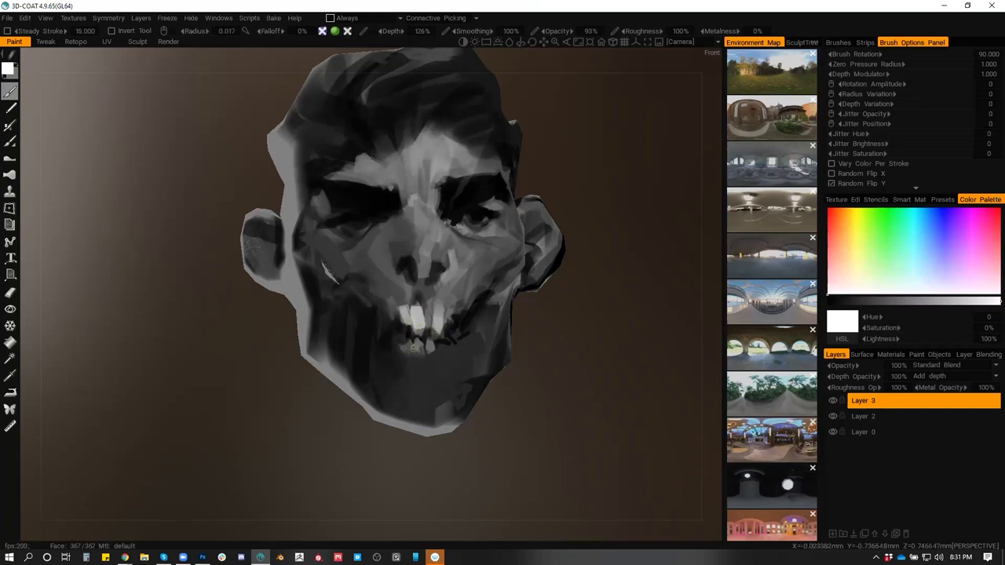
mouse_move(419, 359)
left_mouse_down()
mouse_move(427, 342)
mouse_move(430, 352)
mouse_move(408, 344)
left_mouse_up()
mouse_move(444, 350)
left_mouse_down()
mouse_move(452, 358)
mouse_move(453, 338)
mouse_move(448, 360)
mouse_move(432, 328)
left_mouse_up()
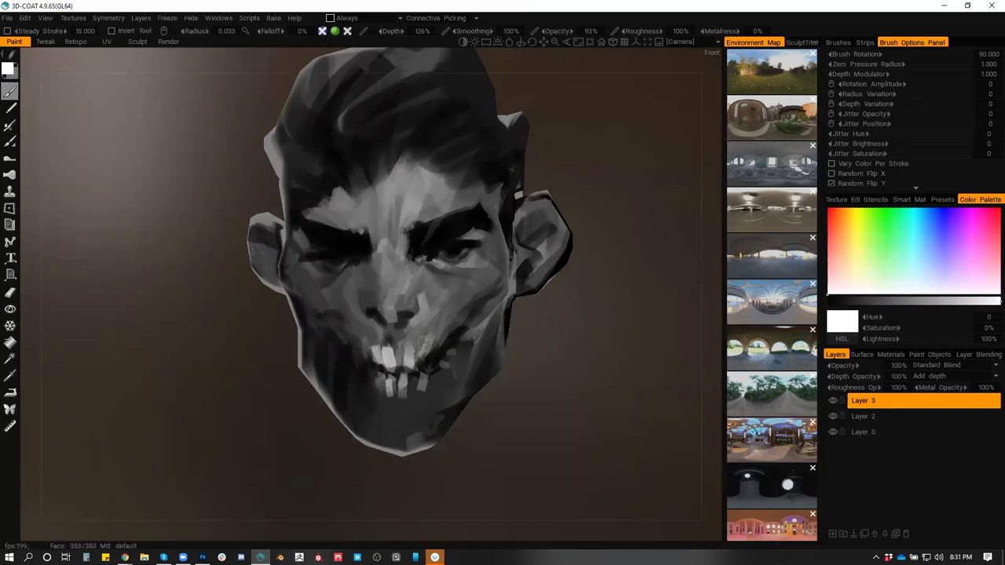
Sample near-black from the hair and paint dark strokes along the temple
key("v")
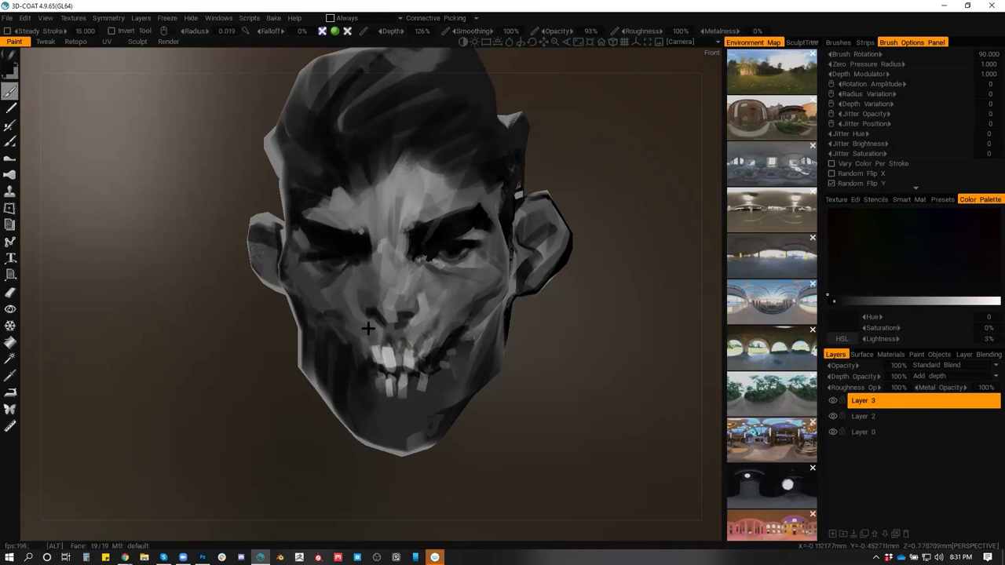
left_click_drag(371, 328, 366, 325)
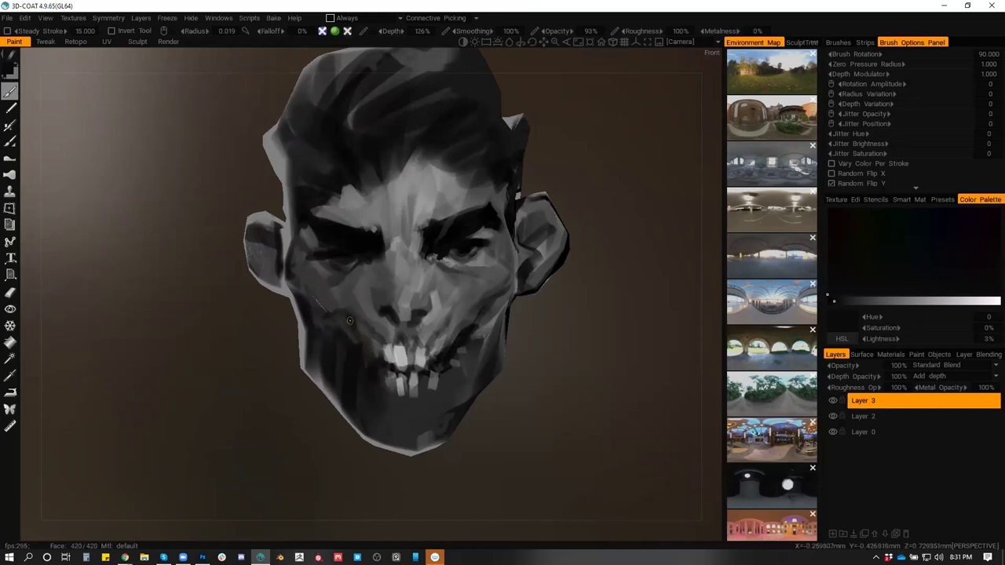
left_click_drag(345, 318, 384, 308)
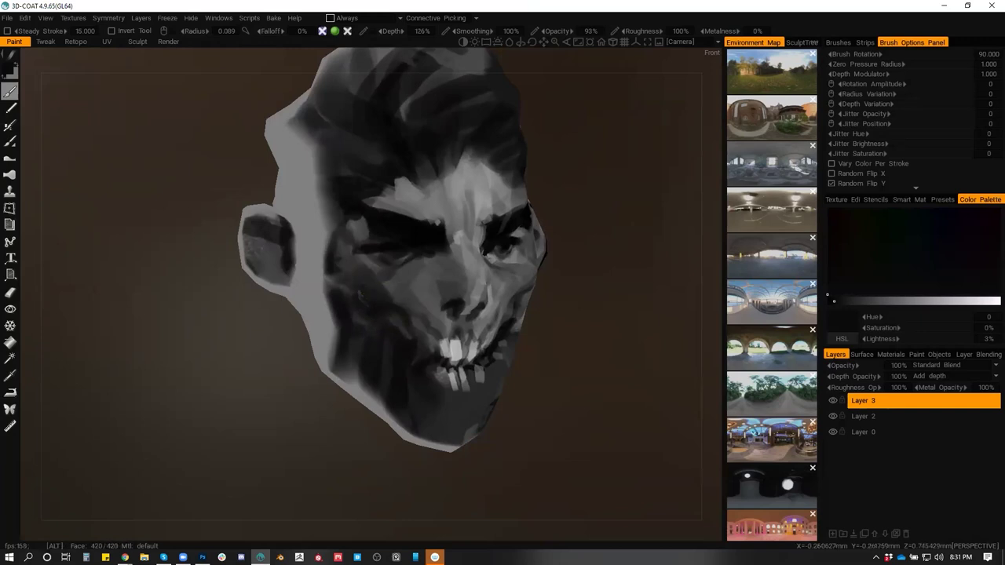
key("v")
key("v")
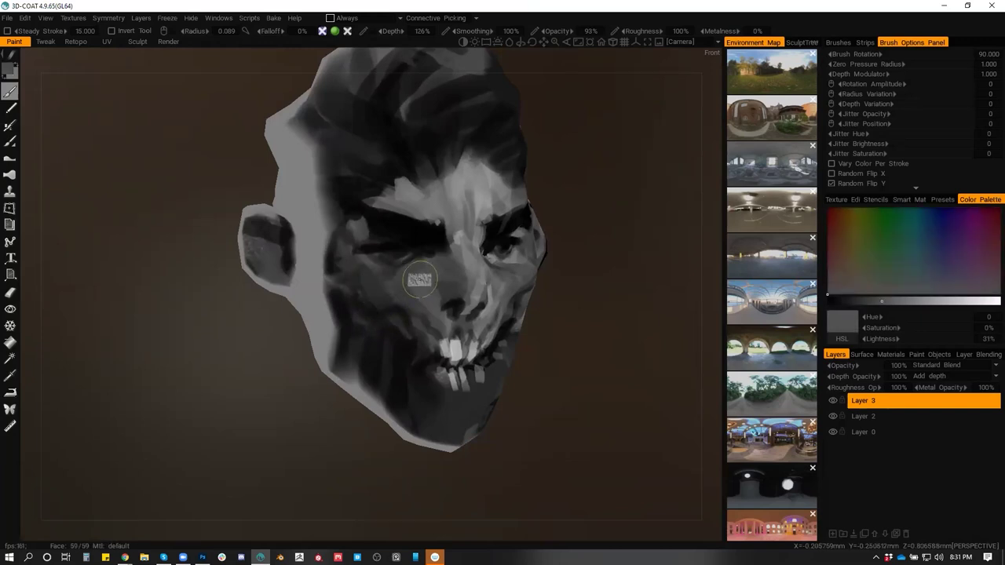
mouse_move(393, 288)
left_mouse_down()
mouse_move(353, 289)
mouse_move(406, 231)
left_mouse_up()
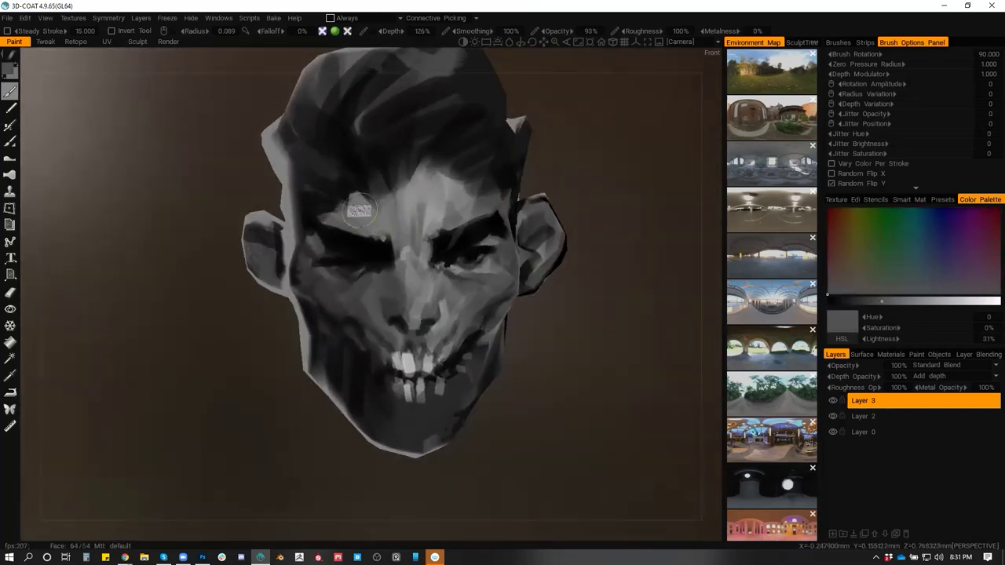
key("v")
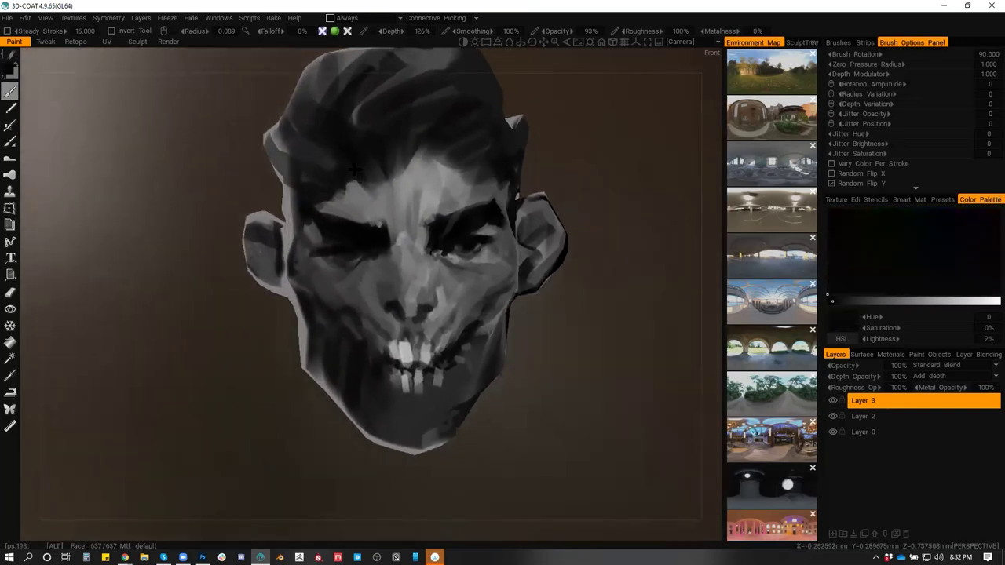
left_click_drag(414, 181, 487, 185)
mouse_move(396, 208)
left_mouse_down()
mouse_move(369, 206)
mouse_move(345, 180)
mouse_move(365, 266)
mouse_move(486, 255)
mouse_move(424, 251)
mouse_move(455, 249)
left_mouse_up()
Sample a mid grey, shrink the brush to a fine tip, and zoom in on the face front
key("v")
key("bracketleft")
key("bracketleft")
key("bracketleft")
key("bracketleft")
mouse_move(501, 267)
left_mouse_down()
mouse_move(411, 267)
mouse_move(432, 270)
mouse_move(424, 275)
mouse_move(485, 188)
mouse_move(409, 134)
mouse_move(358, 157)
mouse_move(228, 264)
mouse_move(347, 363)
mouse_move(473, 291)
mouse_move(407, 294)
mouse_move(524, 310)
left_mouse_up()
scroll(407, 285, "up", 2)
scroll(407, 285, "down", 2)
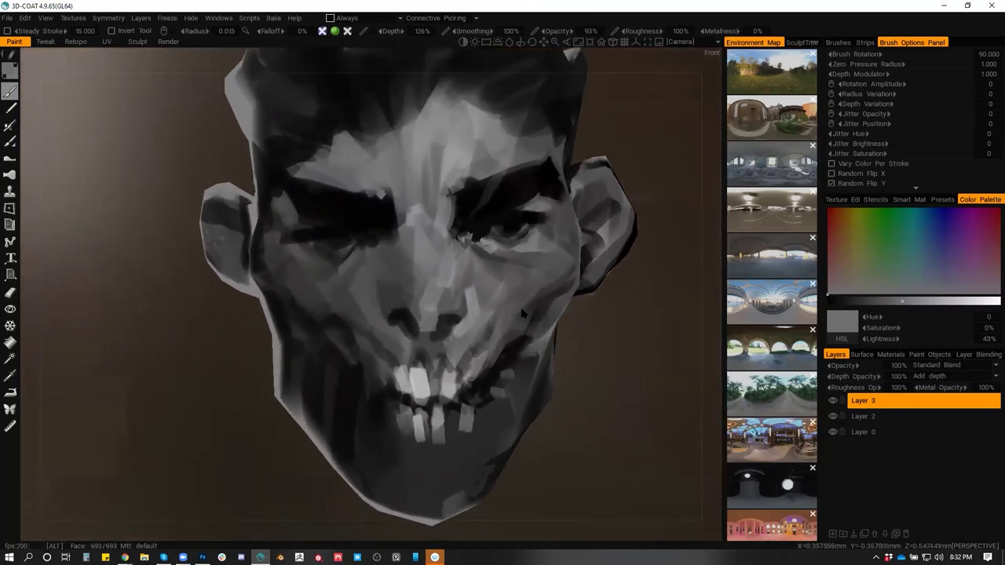
scroll(523, 309, "down", 5)
scroll(580, 263, "up", 5)
mouse_move(581, 263)
left_mouse_down()
mouse_move(477, 326)
mouse_move(495, 330)
mouse_move(424, 305)
mouse_move(442, 254)
mouse_move(427, 314)
left_mouse_up()
scroll(477, 326, "down", 5)
scroll(410, 299, "down", 3)
scroll(426, 314, "up", 4)
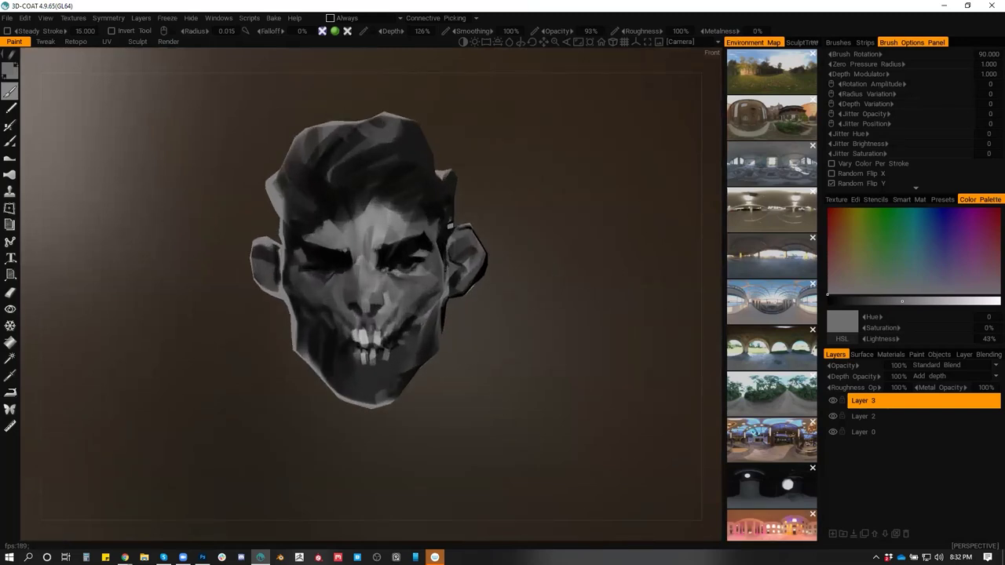
left_click(124, 558)
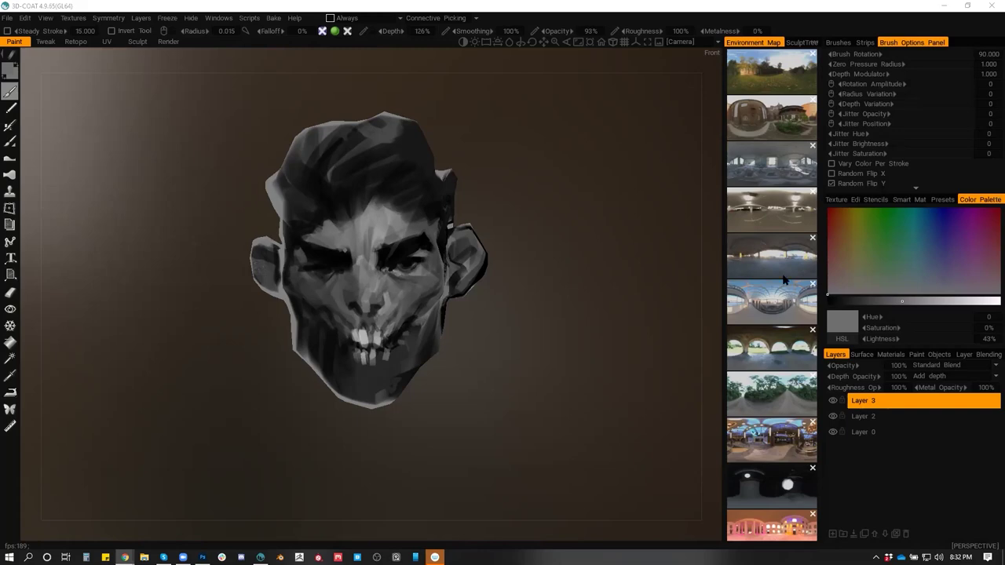
mouse_move(536, 303)
left_mouse_down()
mouse_move(455, 353)
mouse_move(541, 311)
mouse_move(561, 270)
mouse_move(498, 353)
mouse_move(513, 356)
mouse_move(516, 294)
mouse_move(540, 315)
left_mouse_up()
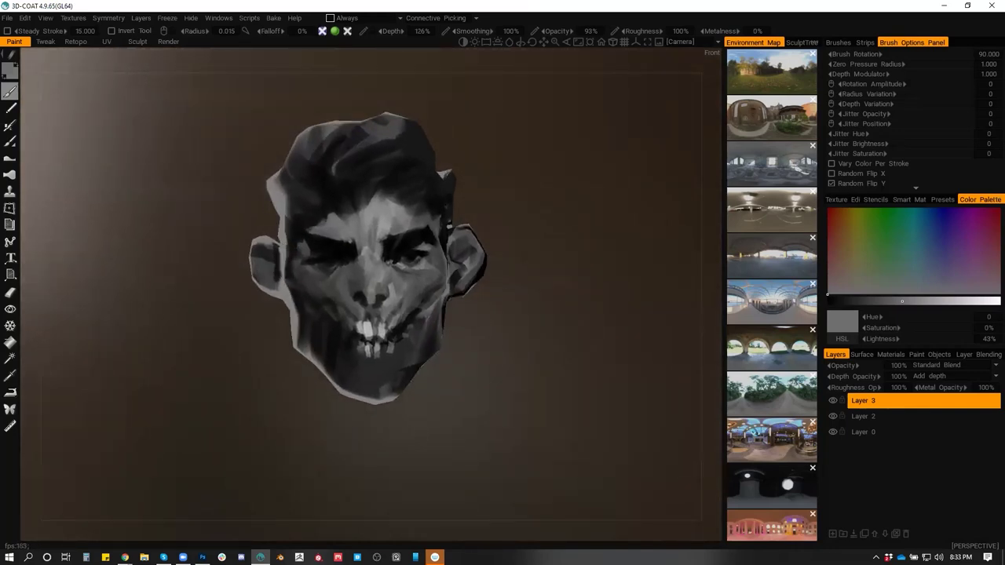
mouse_move(639, 370)
left_mouse_down()
mouse_move(547, 395)
mouse_move(482, 381)
mouse_move(583, 421)
mouse_move(623, 422)
mouse_move(344, 365)
mouse_move(381, 353)
mouse_move(417, 403)
mouse_move(400, 346)
mouse_move(501, 383)
mouse_move(522, 411)
mouse_move(495, 399)
left_mouse_up()
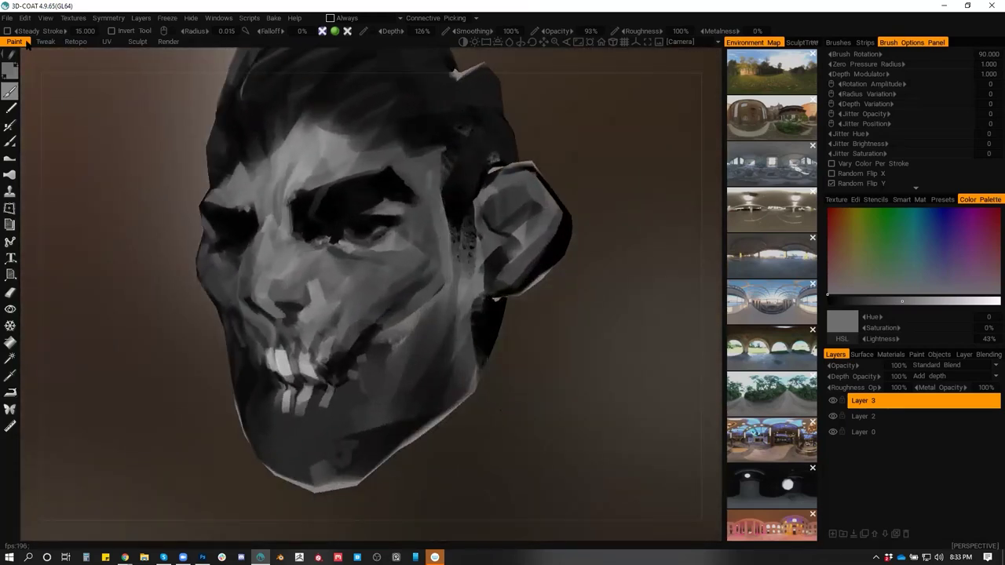
Save the project under the new name 'TestFace' on the Desktop and confirm
left_click(7, 17)
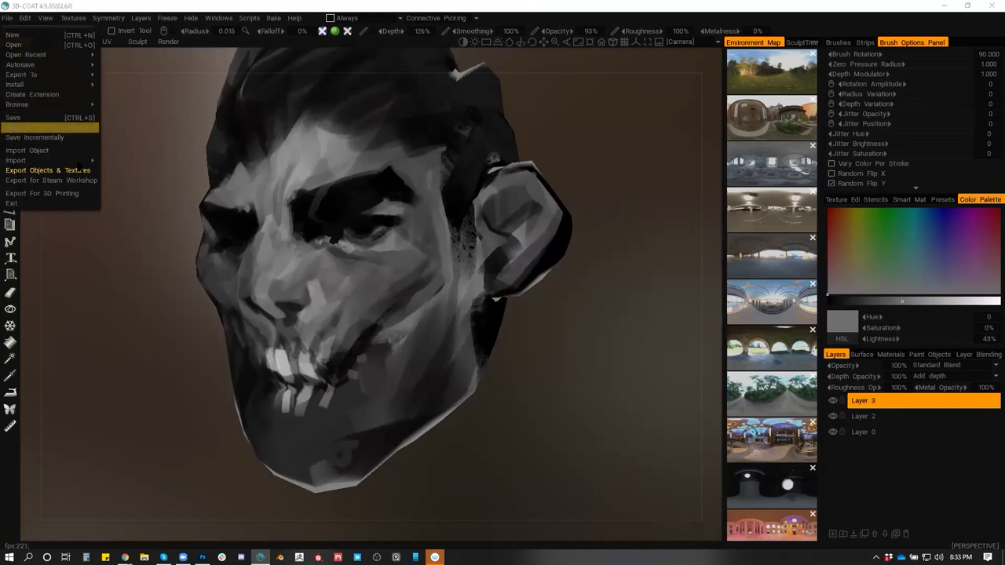
left_click(25, 128)
type("Test")
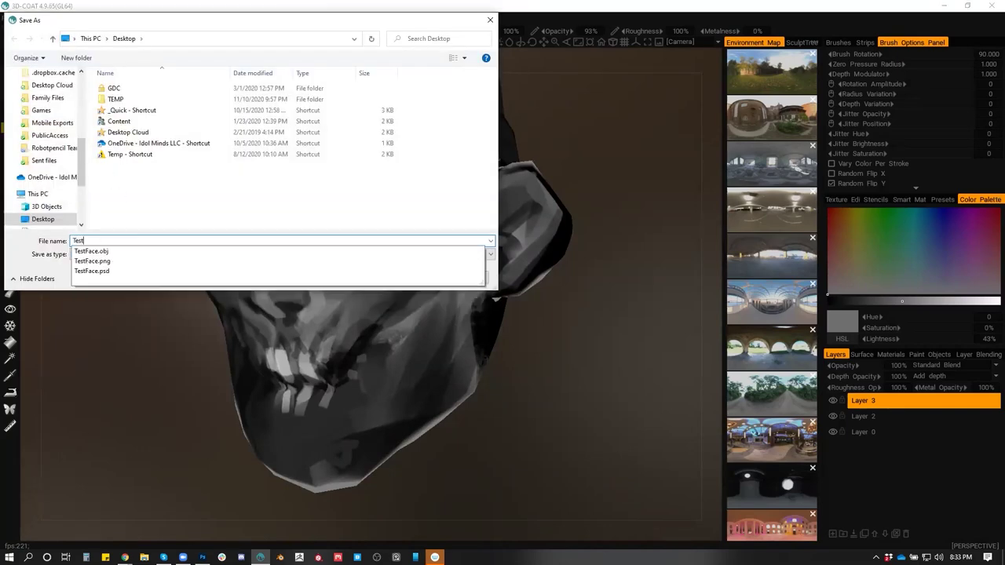
left_click(49, 269)
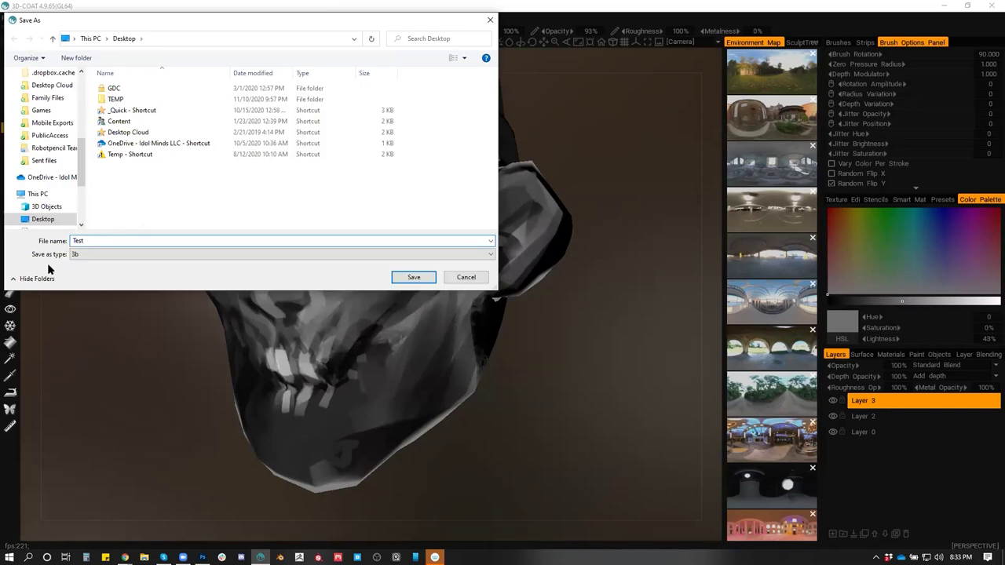
type("Face")
left_click(146, 250)
left_click(413, 276)
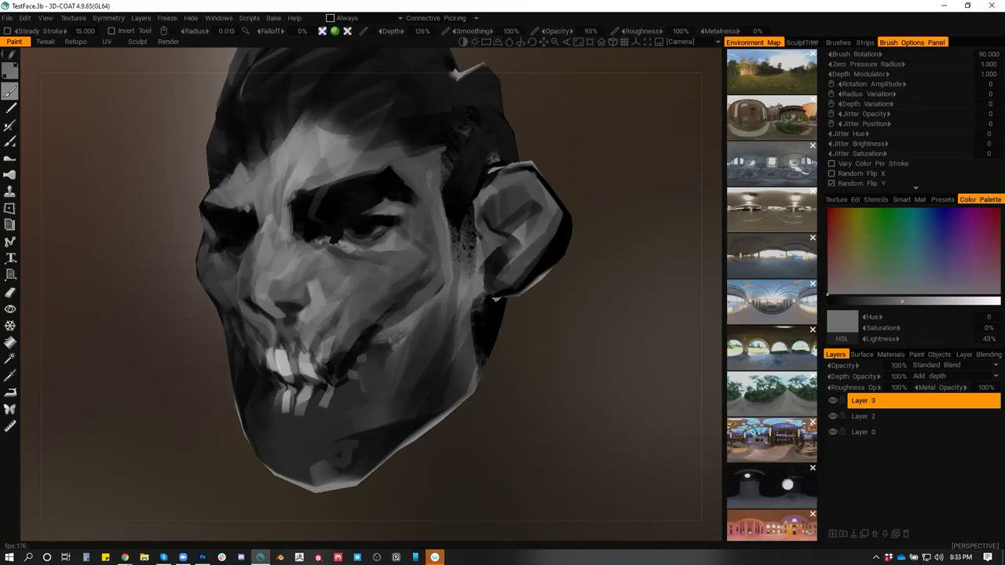
Alt+Tab over to the Chrome window showing the Sketchfab demon-prince page
key("alt+Tab")
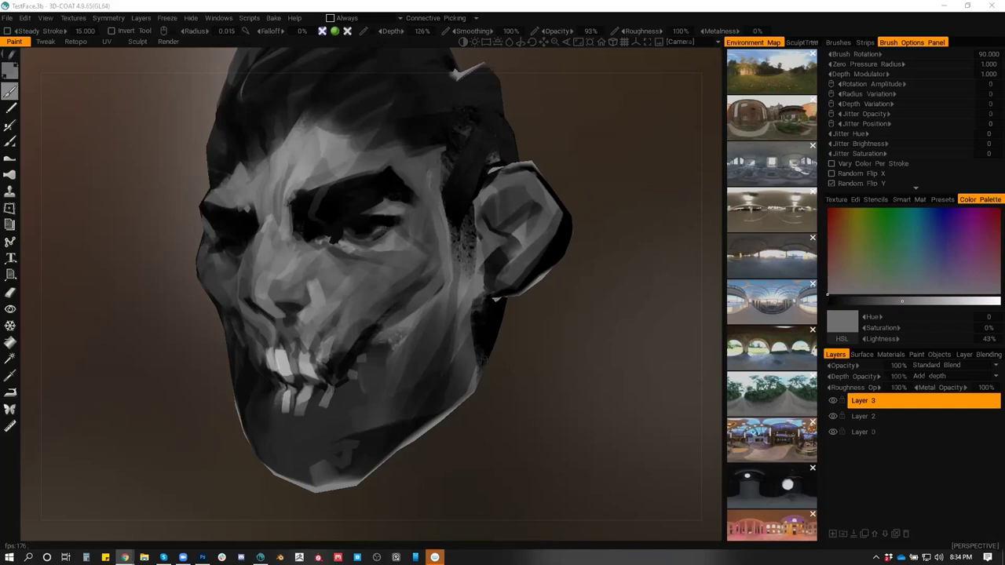
key("alt+Tab")
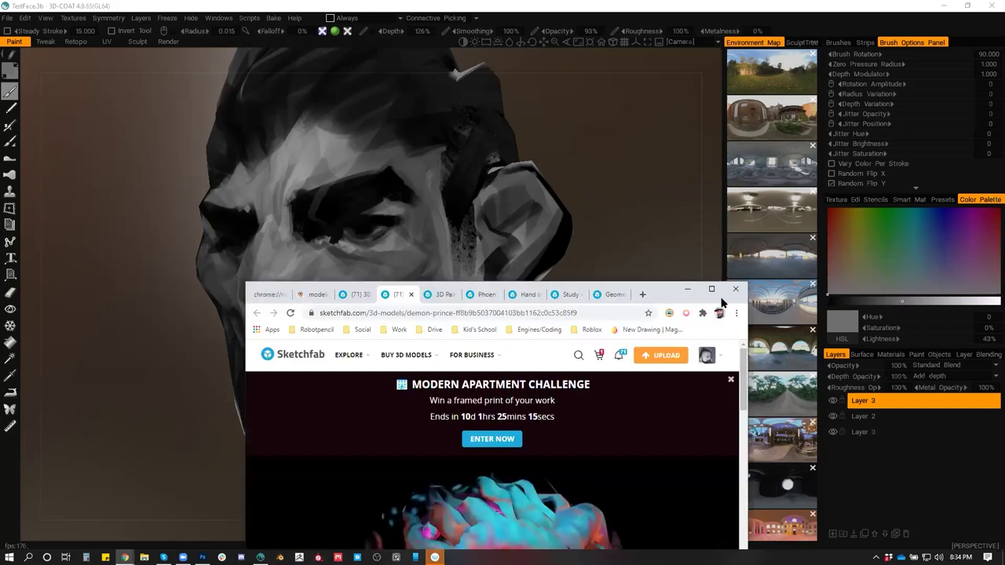
Maximise the browser and orbit the Demon Prince and watercolour satyr models to left profiles
left_click(713, 291)
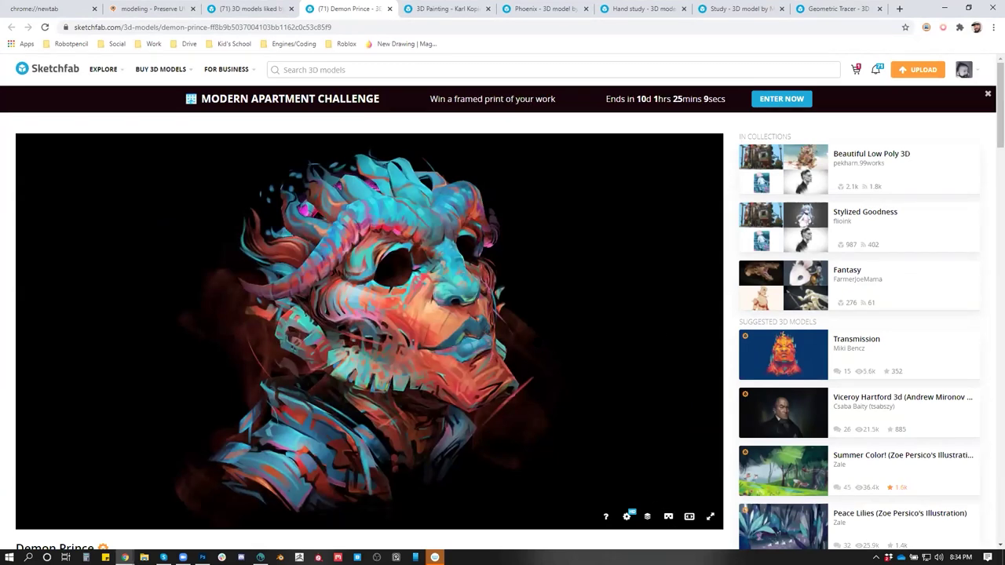
left_click_drag(549, 345, 322, 347)
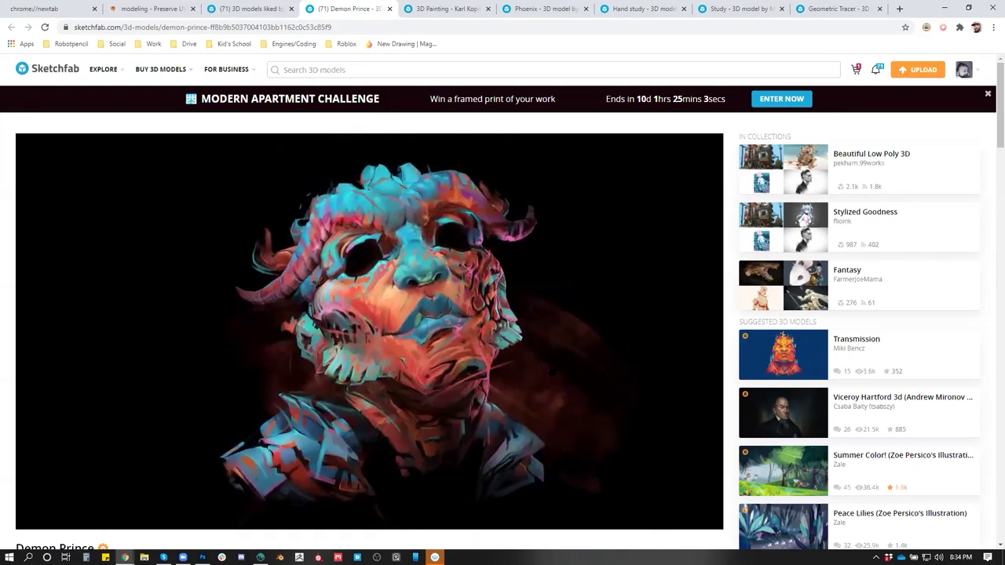
left_click(444, 9)
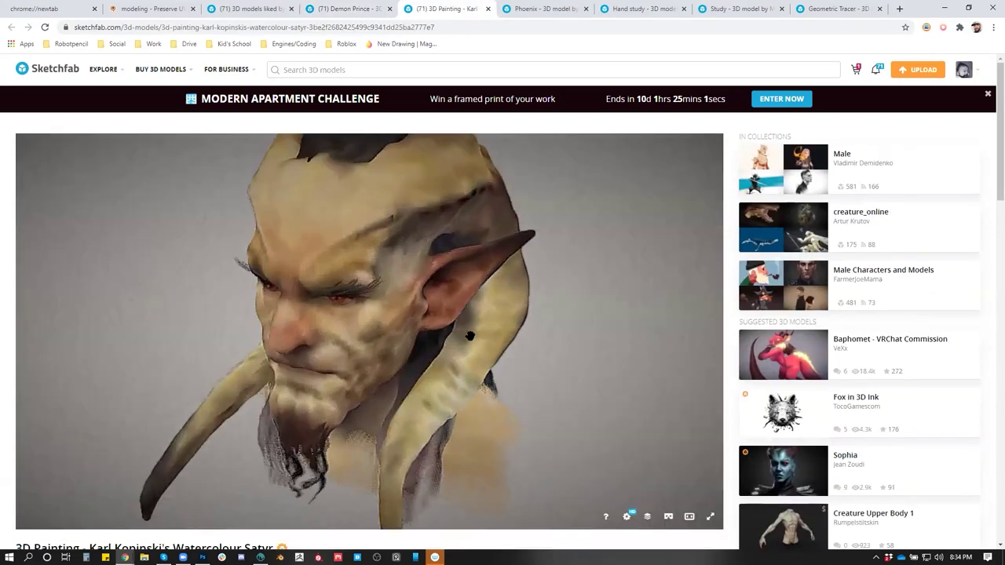
left_click_drag(541, 350, 509, 337)
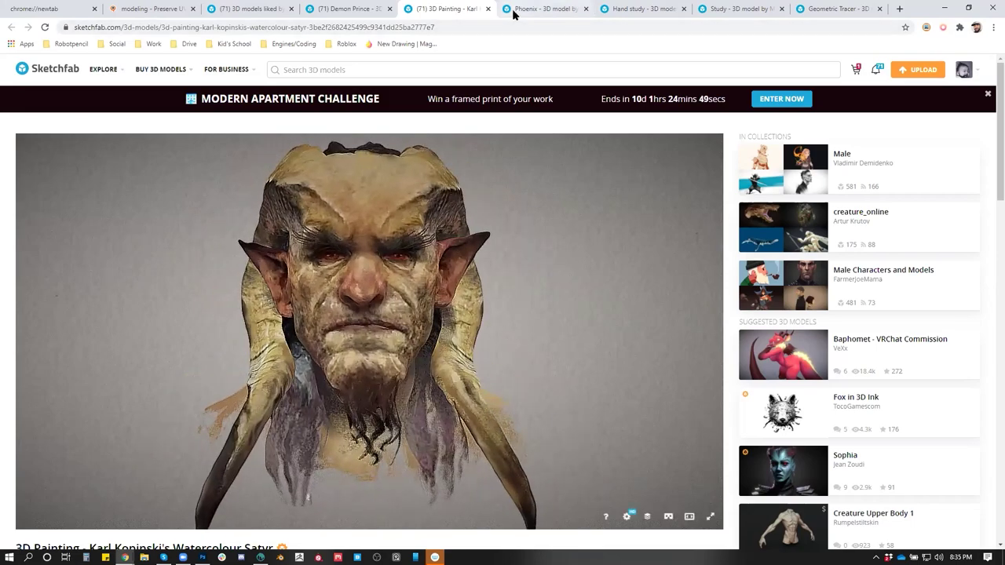
Rotate the Phoenix model to face right, then move on to the Hand study page
left_click(513, 14)
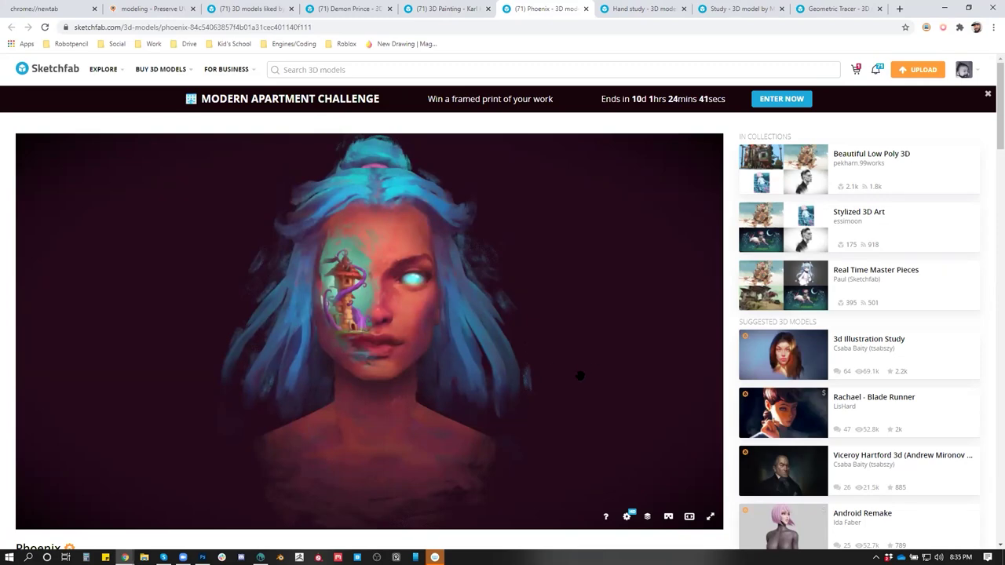
left_click_drag(515, 374, 489, 353)
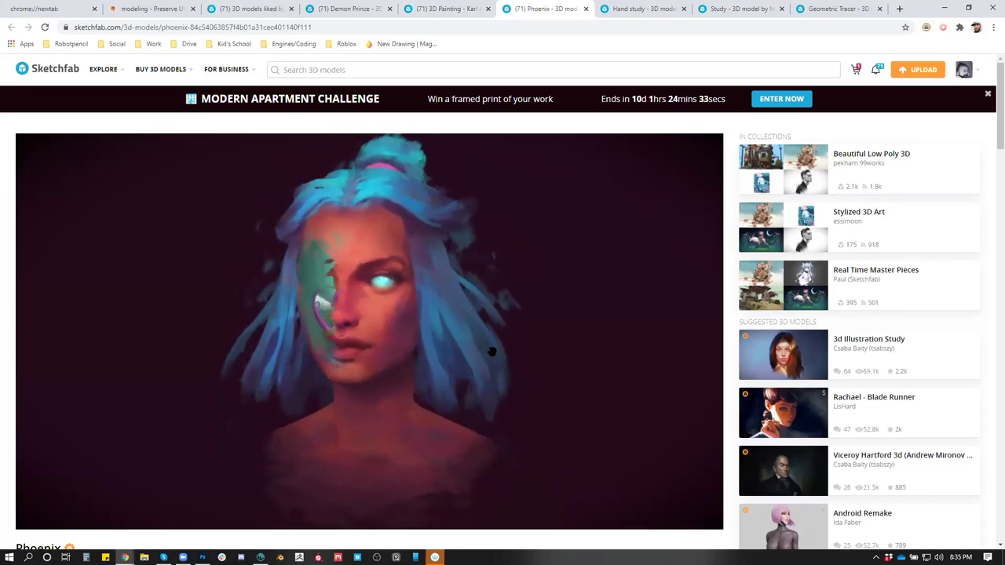
left_click(333, 28)
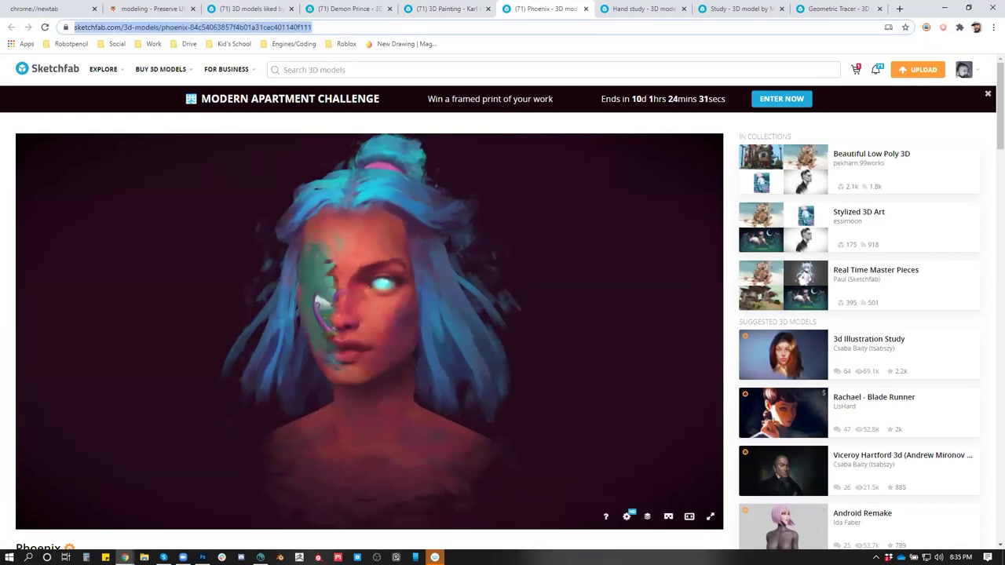
key("alt+Tab")
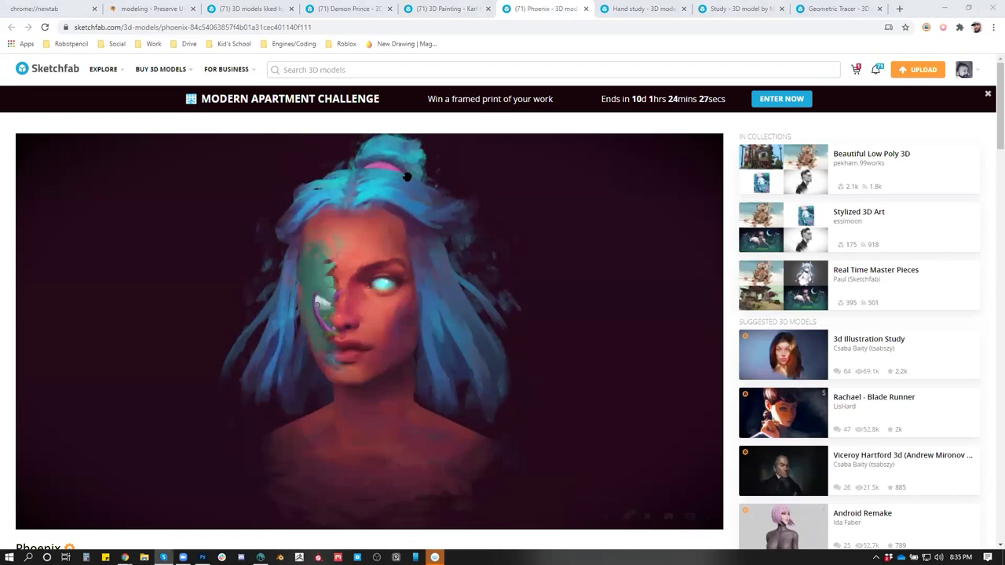
left_click(634, 9)
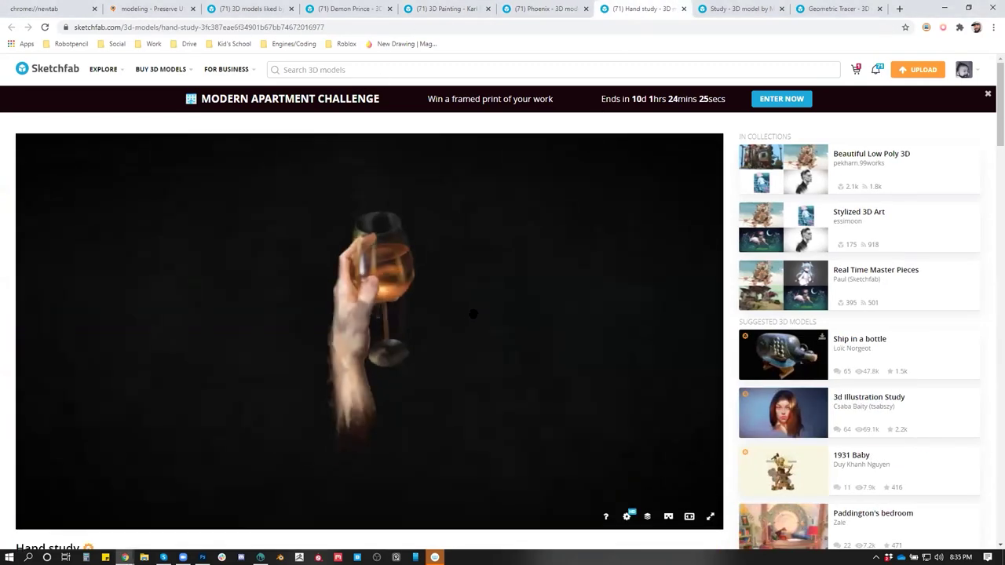
Orbit the Hand study so the glass swings behind, then open the artist's profile
left_click_drag(424, 328, 383, 352)
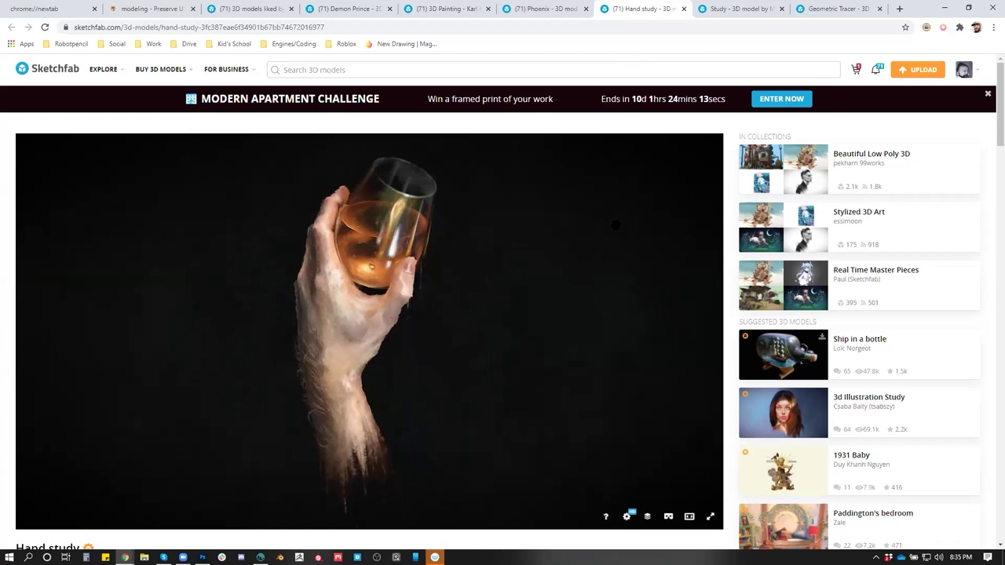
scroll(154, 544, "down", 1)
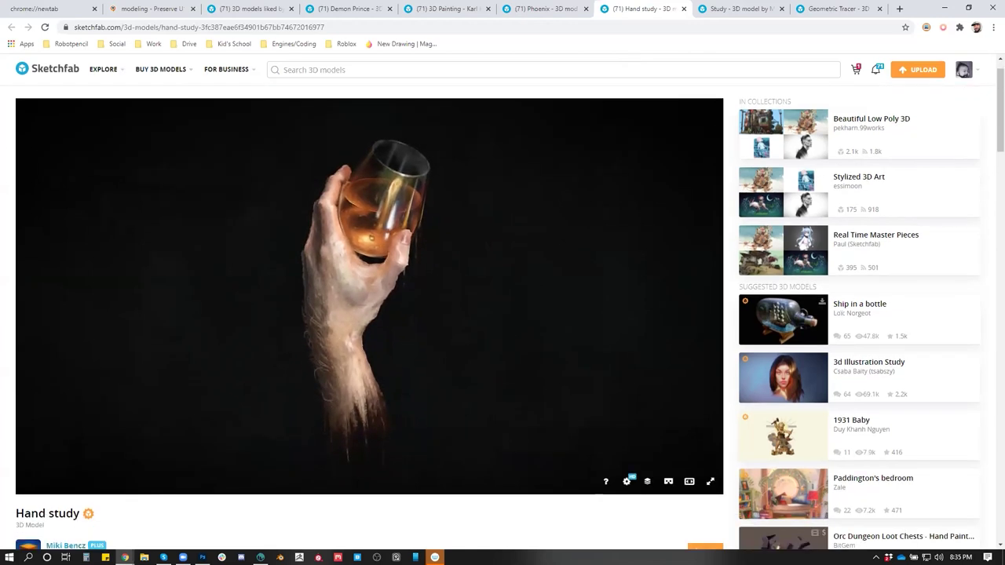
left_click(71, 546)
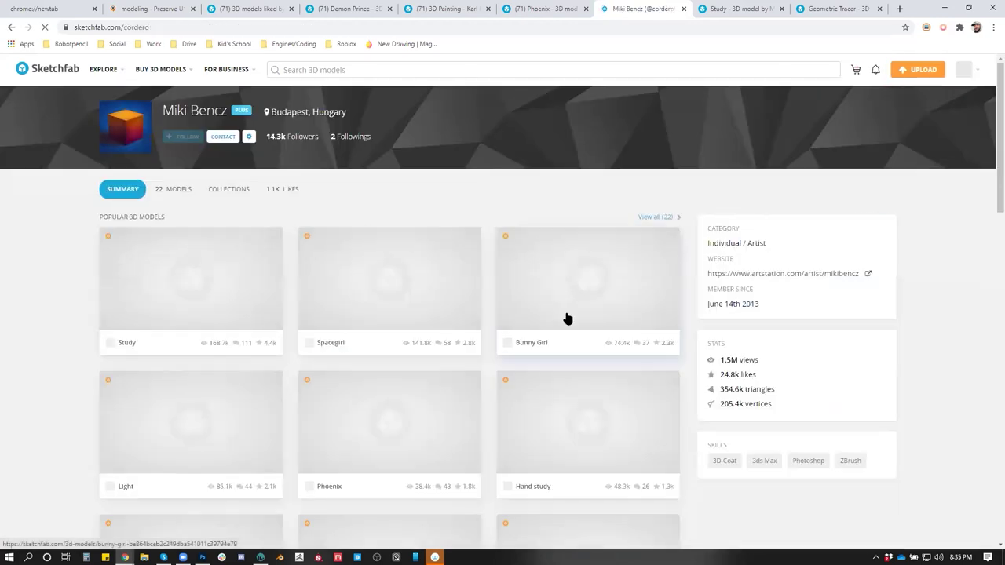
Scroll the artist's profile and orbit Brienne of Tarth to a rear three-quarter view
scroll(568, 318, "down", 1)
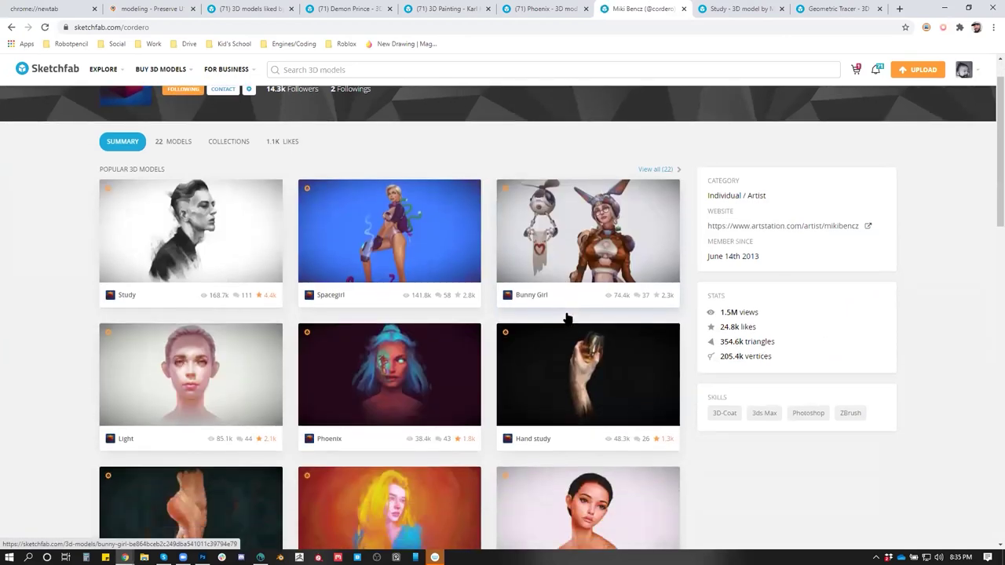
scroll(567, 318, "down", 4)
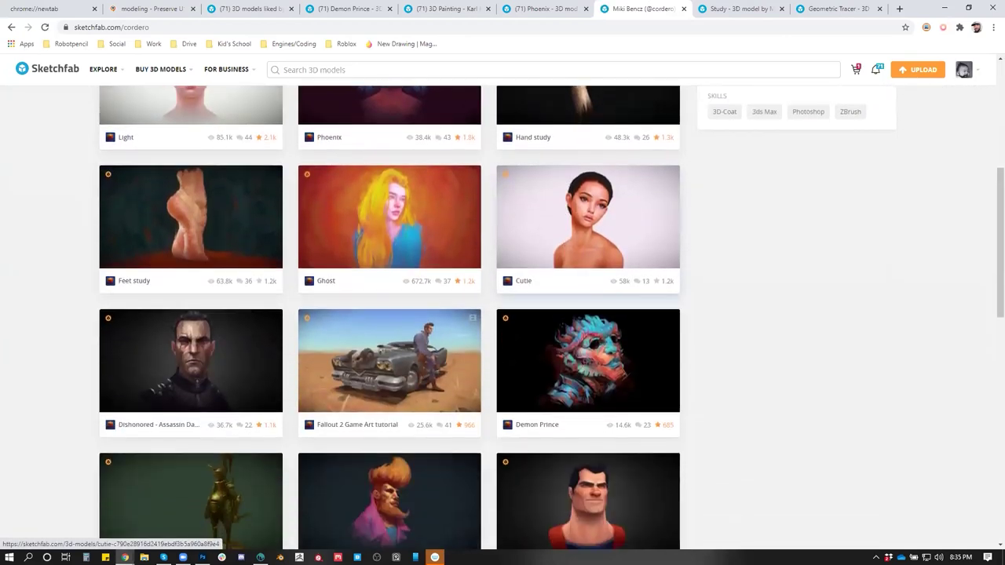
scroll(565, 314, "down", 5)
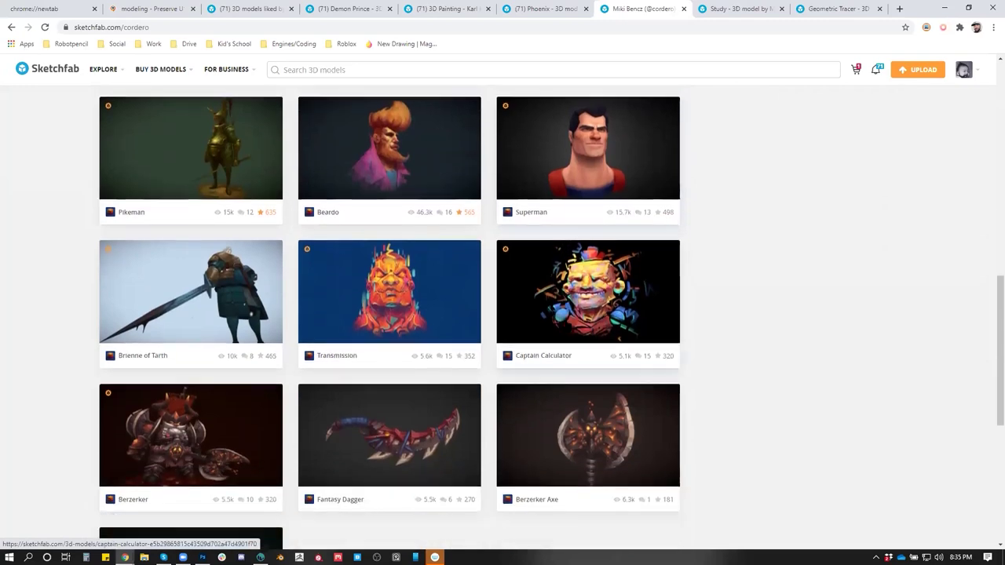
scroll(571, 425, "down", 1)
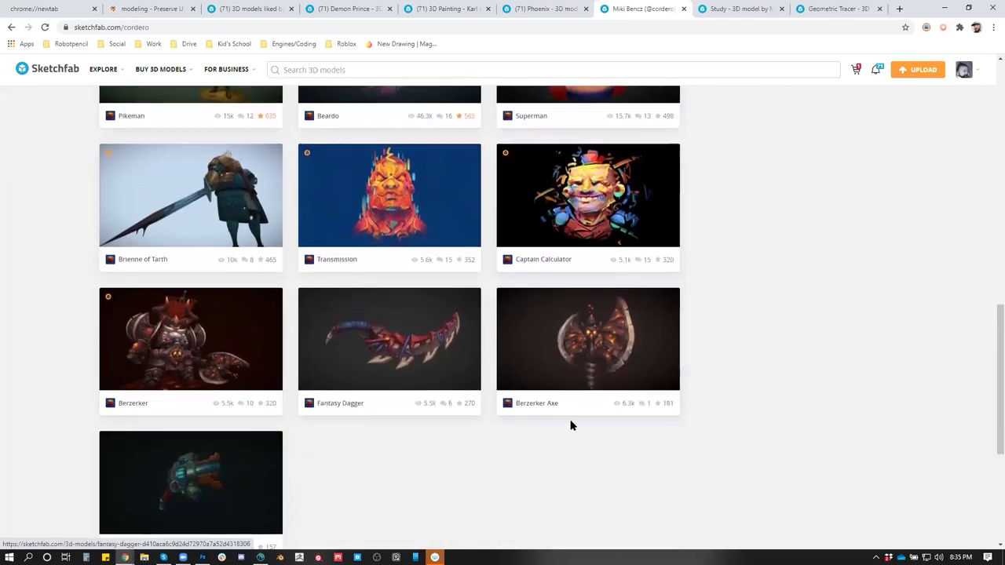
scroll(571, 425, "up", 3)
left_click(220, 405)
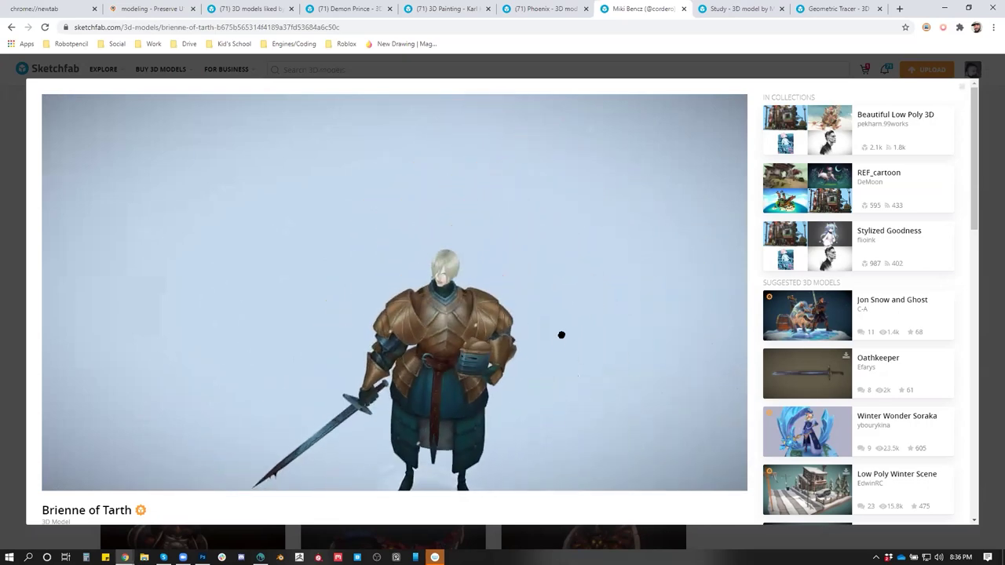
left_click_drag(549, 313, 680, 323)
Orbit the grayscale Study bust to a left three-quarter view, then return to 3D-Coat
key("ctrl+Tab")
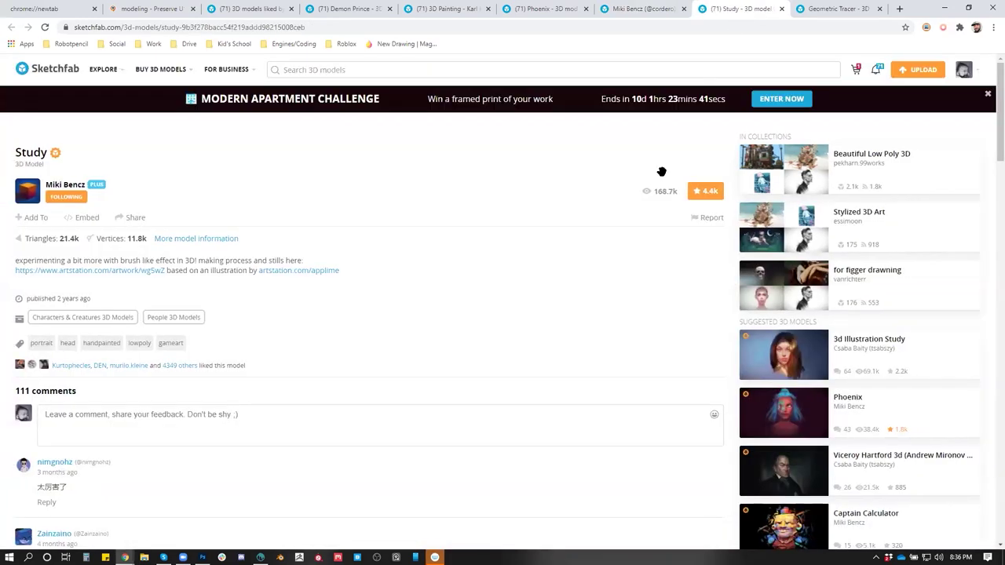
left_click_drag(556, 266, 575, 315)
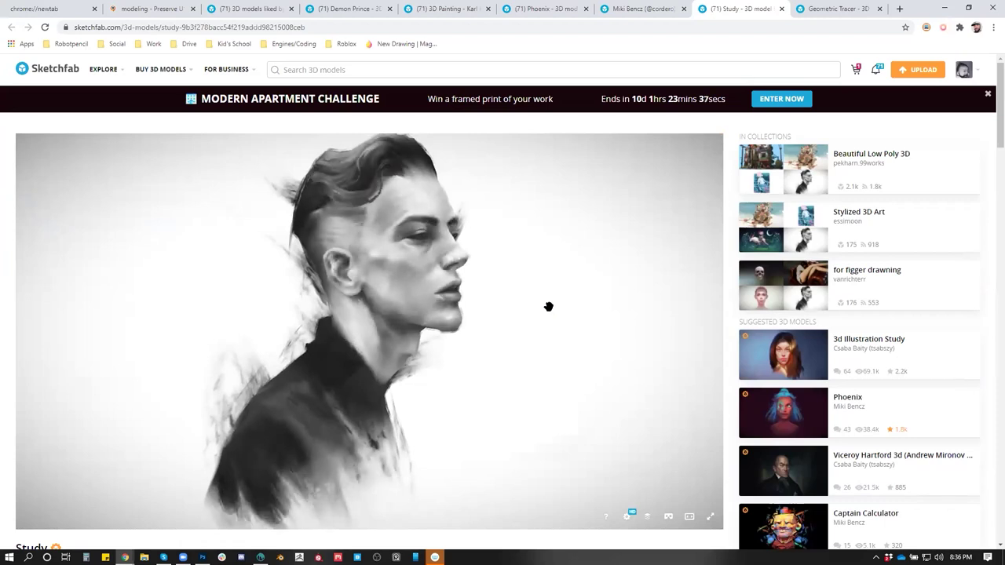
left_click_drag(545, 304, 504, 312)
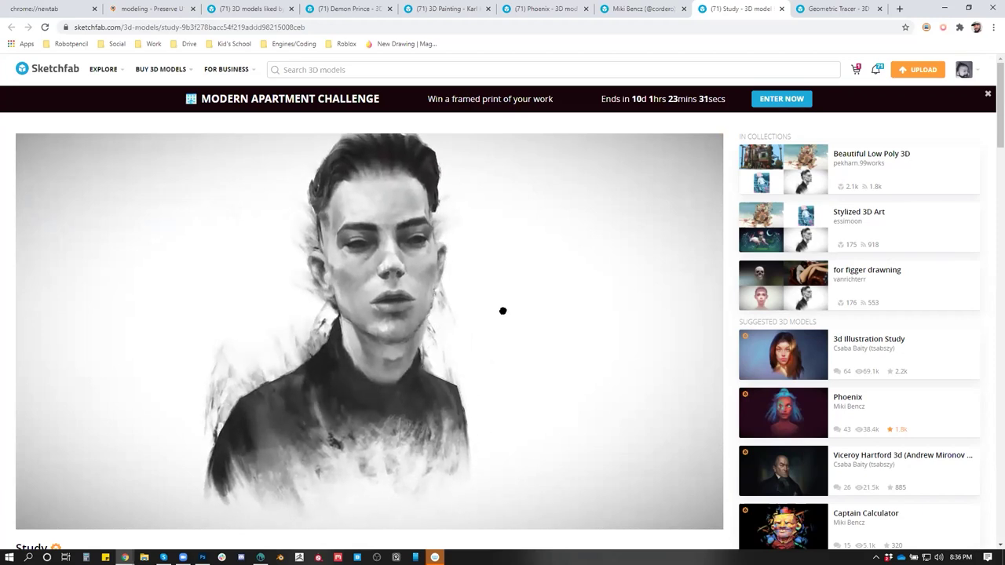
left_click_drag(503, 311, 637, 490)
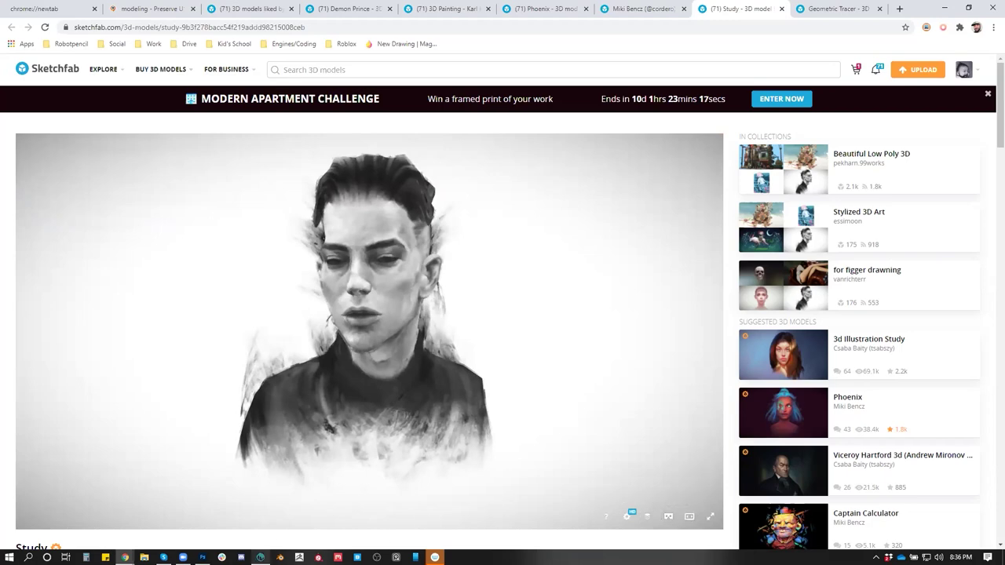
left_click(260, 558)
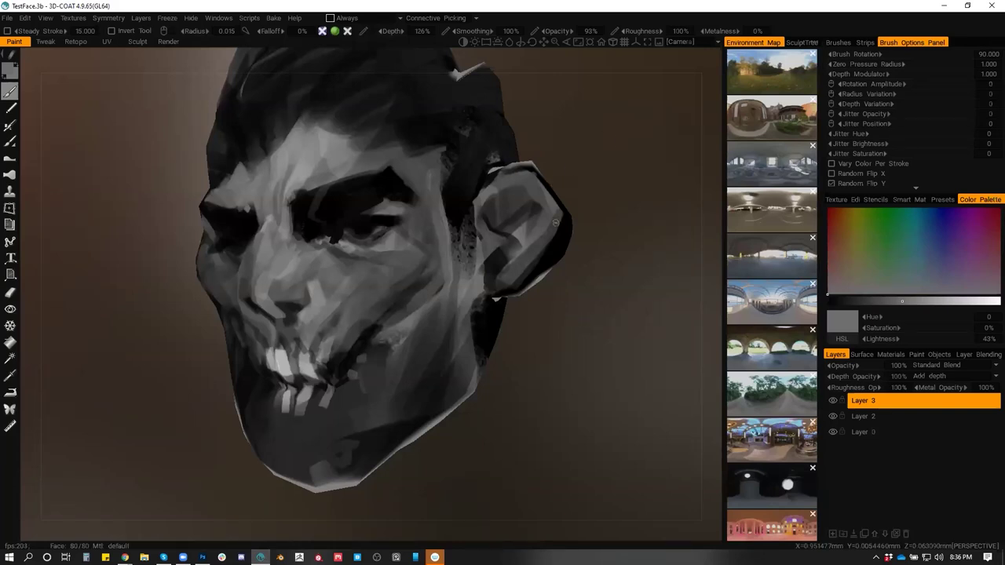
Orbit the painted head to front view, then Alt+Tab back and turn the Study head
mouse_move(528, 355)
left_mouse_down()
mouse_move(576, 359)
mouse_move(502, 332)
mouse_move(369, 339)
mouse_move(517, 334)
mouse_move(500, 332)
left_mouse_up()
key("alt+Tab")
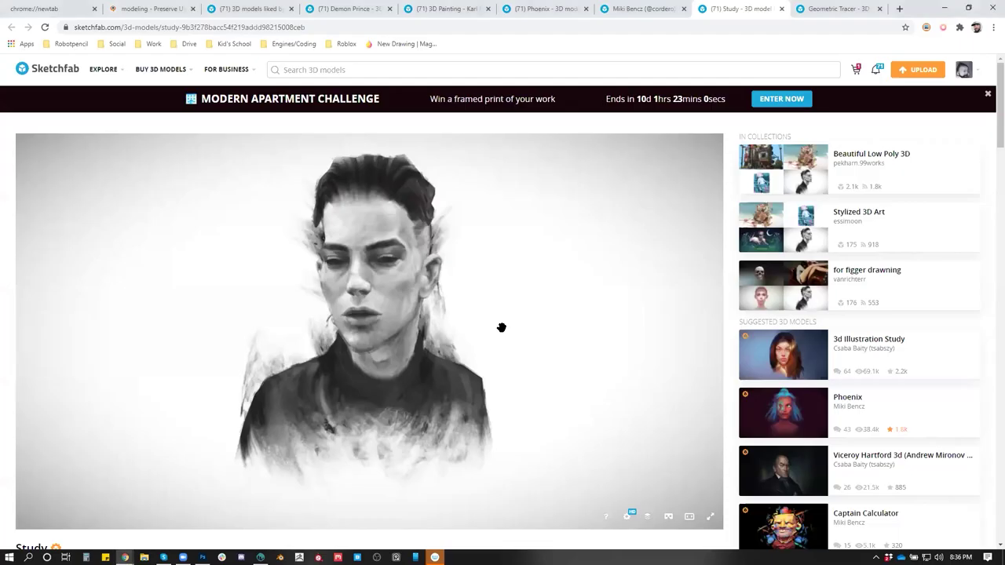
mouse_move(496, 309)
left_mouse_down()
mouse_move(549, 285)
mouse_move(589, 300)
mouse_move(449, 307)
mouse_move(408, 293)
mouse_move(455, 303)
mouse_move(601, 288)
mouse_move(527, 296)
left_mouse_up()
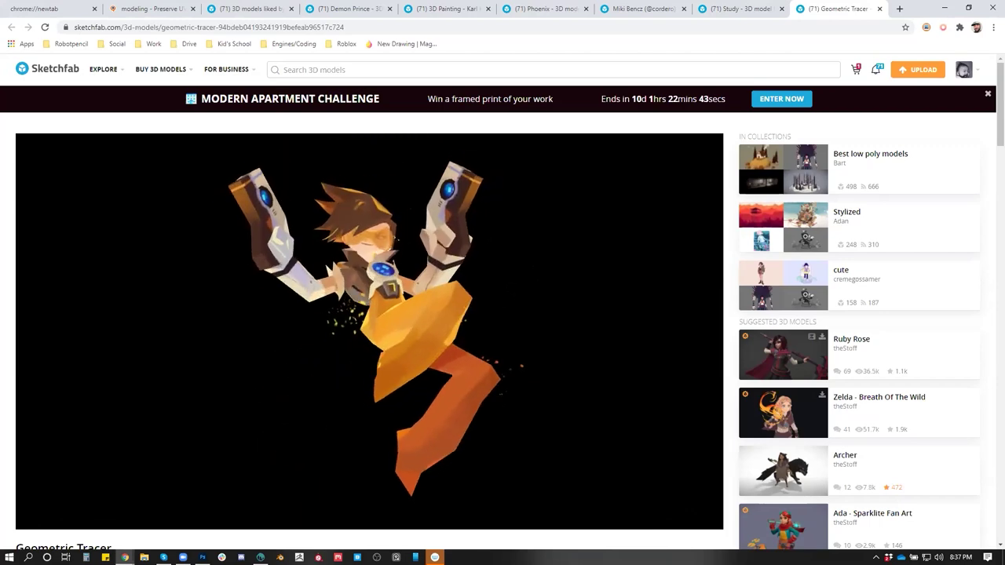
Open the Stylized collection, orbit the Jaxon head, then close it and scroll the grid
left_click(844, 218)
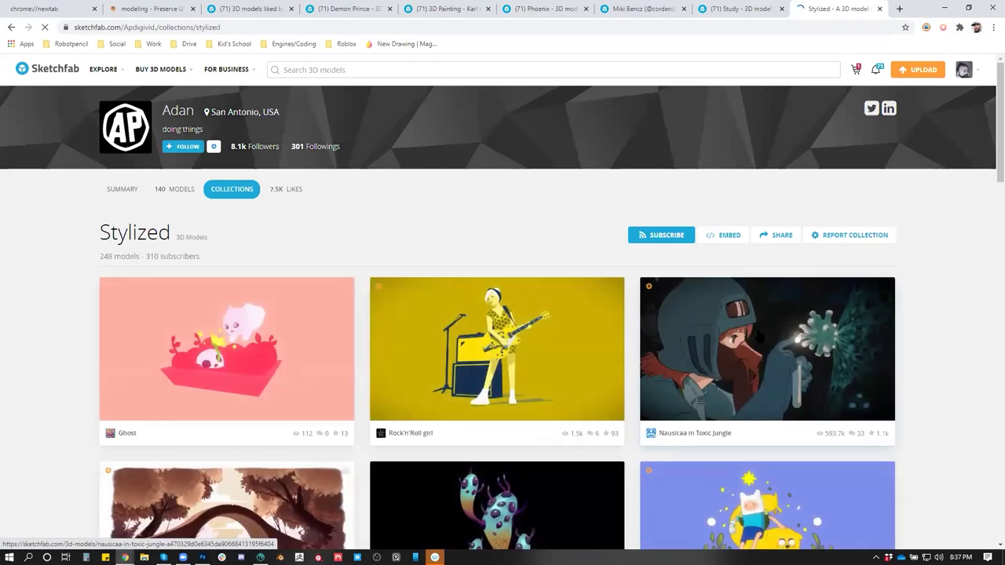
scroll(792, 331, "down", 4)
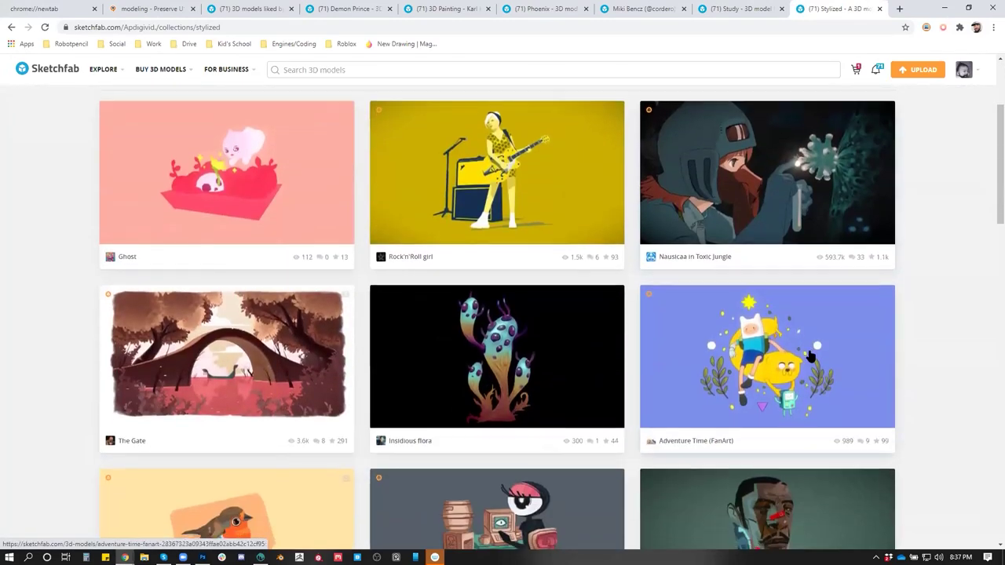
scroll(806, 350, "down", 2)
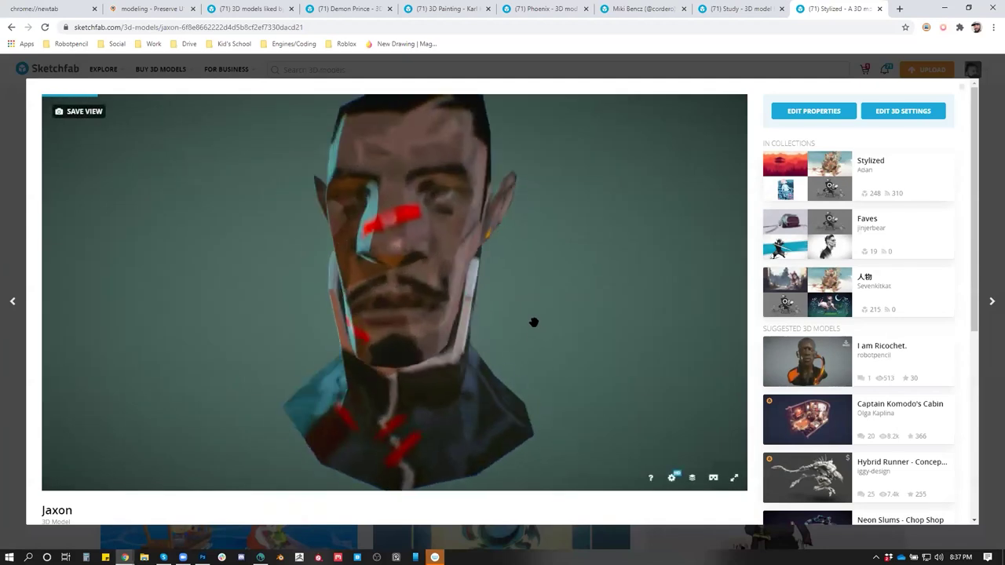
left_click_drag(532, 325, 504, 336)
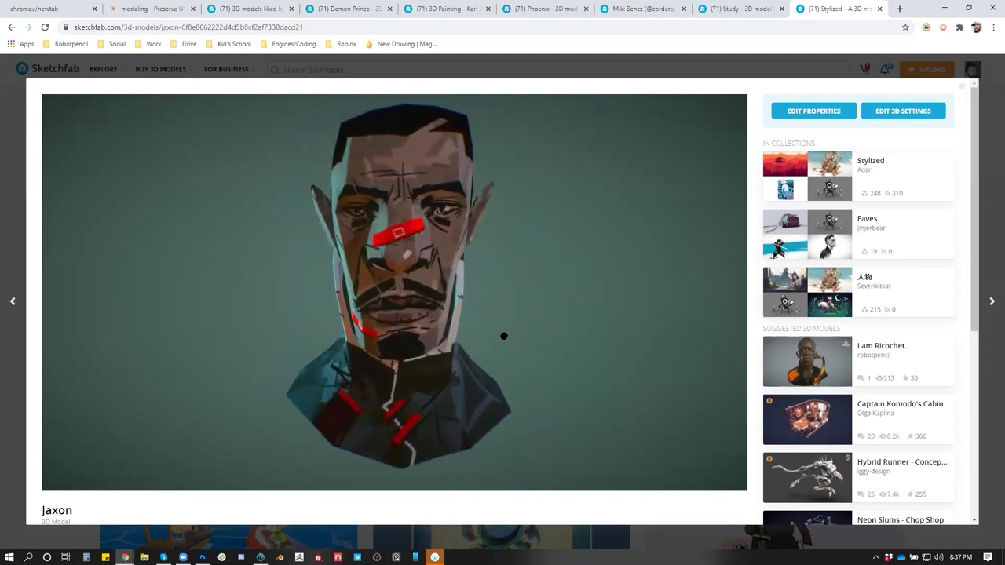
scroll(709, 430, "down", 3)
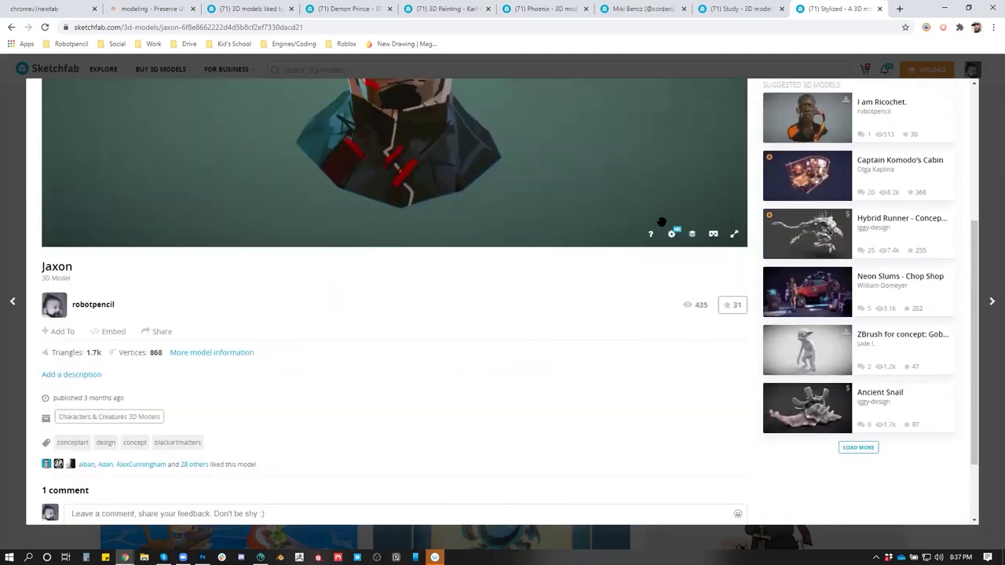
scroll(662, 223, "up", 3)
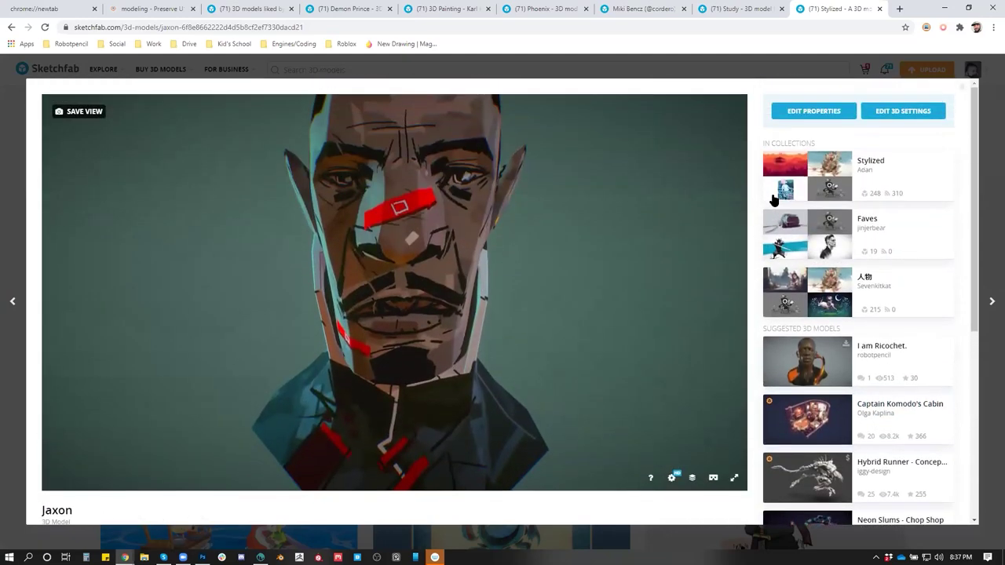
left_click(988, 130)
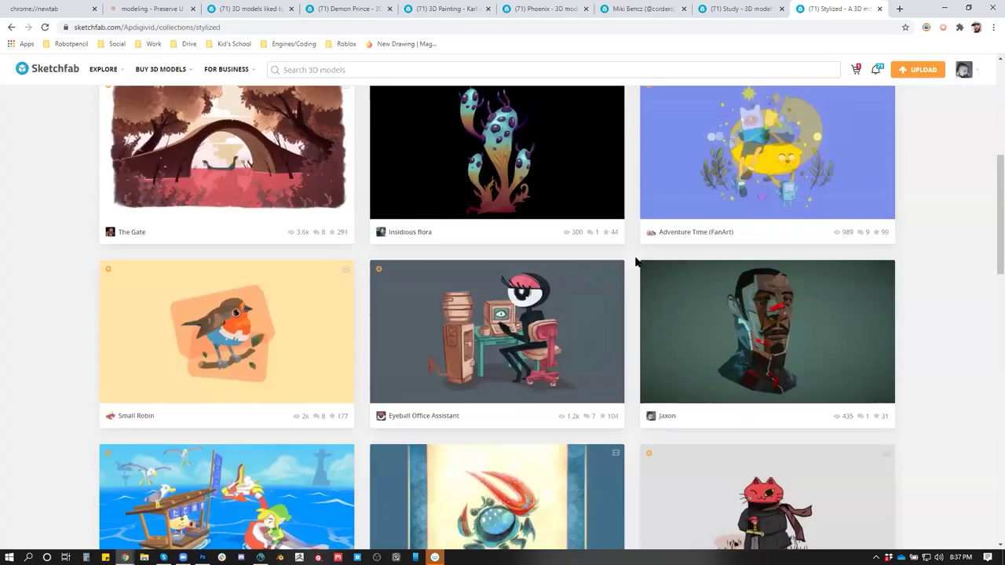
scroll(636, 267, "down", 1)
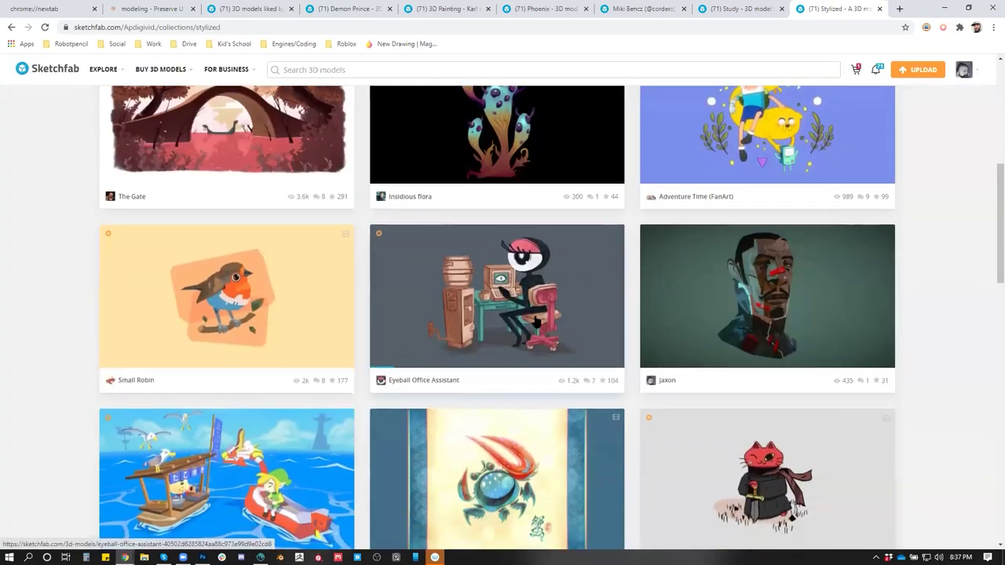
scroll(540, 314, "down", 8)
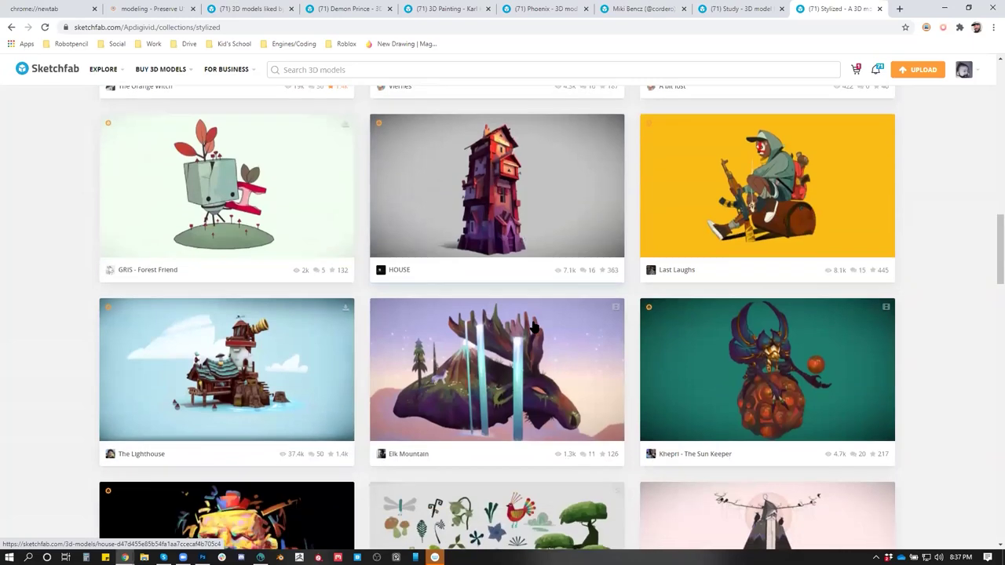
left_click(750, 202)
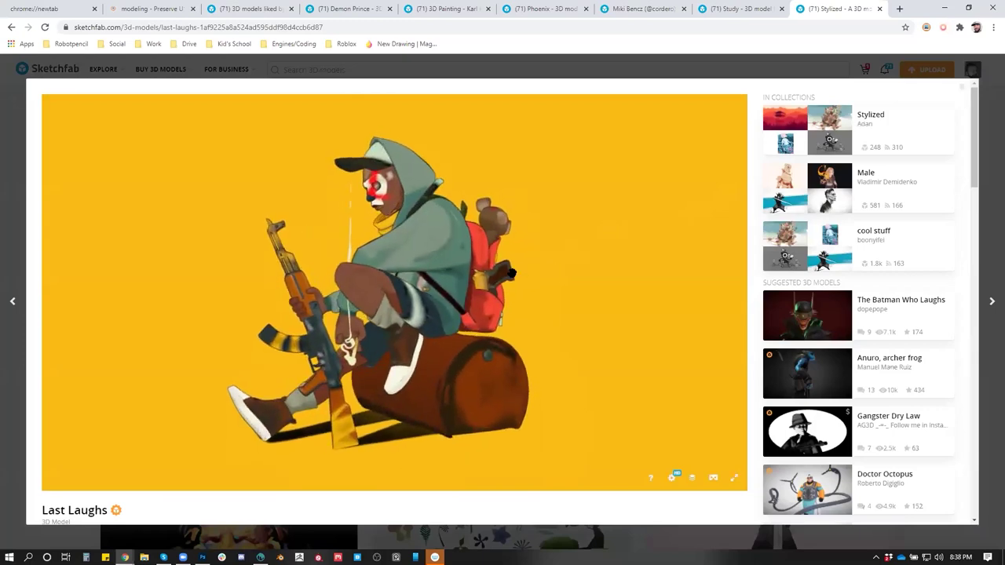
left_click_drag(531, 269, 561, 259)
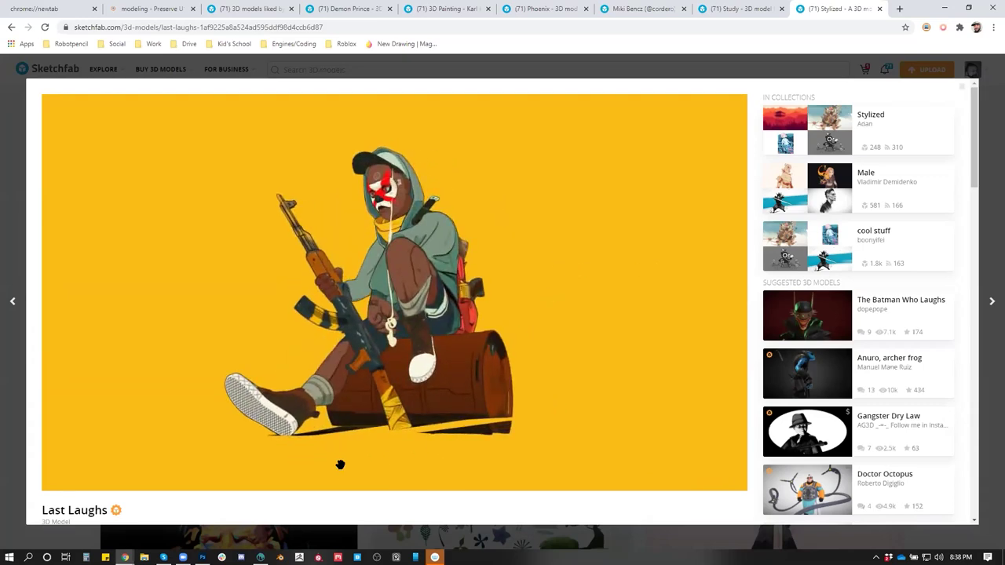
scroll(173, 471, "down", 2)
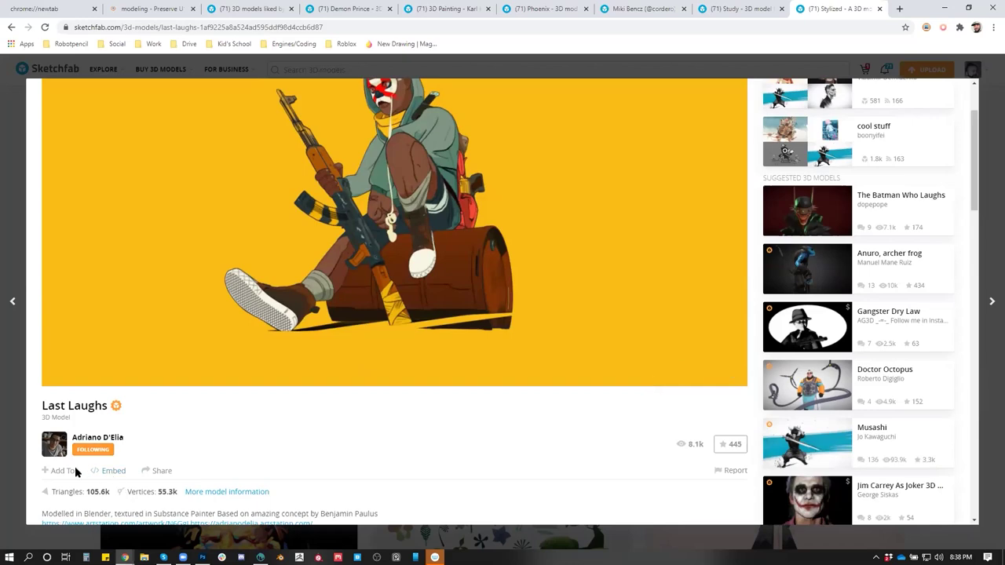
left_click(59, 470)
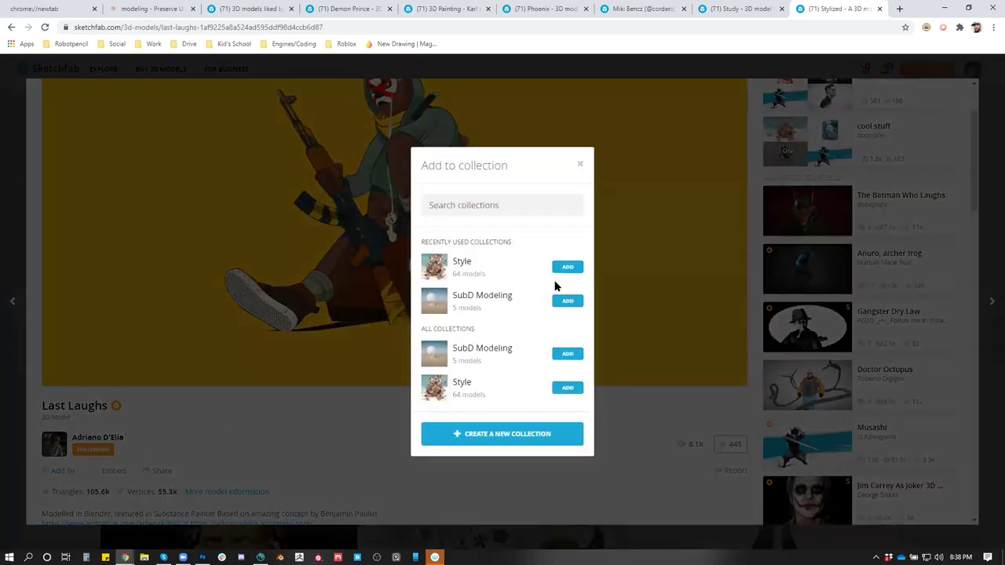
left_click(683, 408)
key("alt+Left")
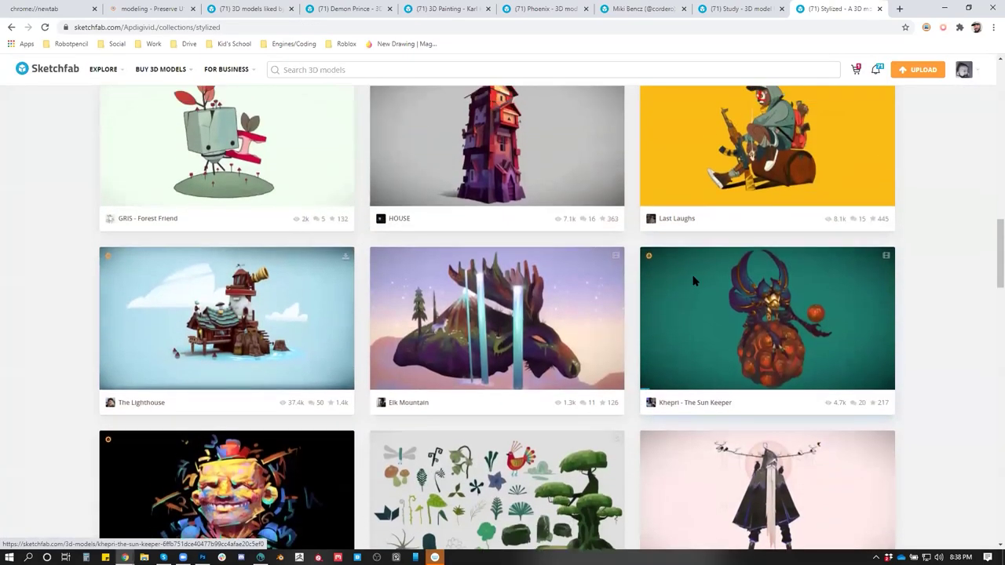
scroll(734, 245, "down", 3)
Open the Mouse Guard ship, Odin and Nosferatu models in new tabs while scrolling
scroll(712, 276, "down", 2)
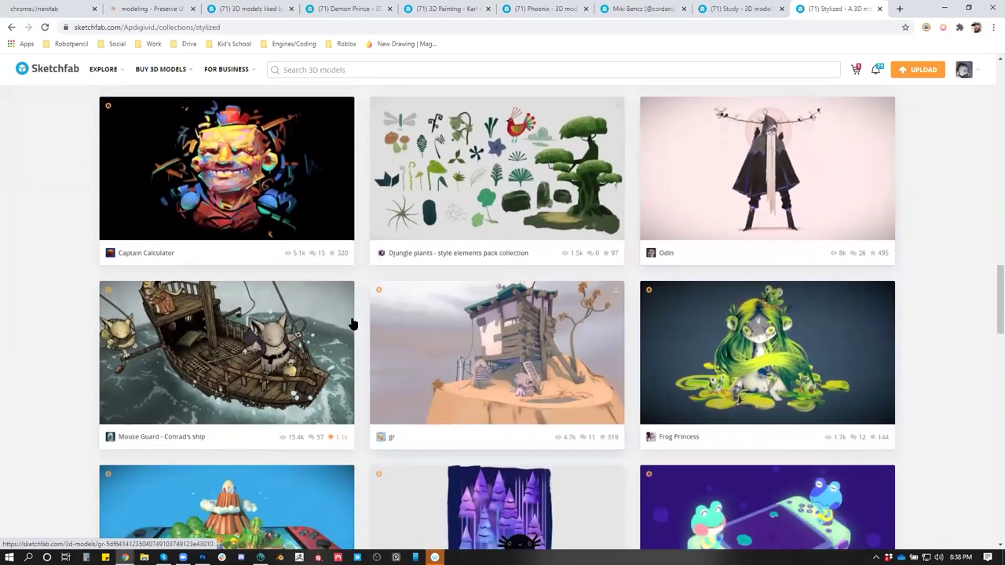
middle_click(228, 353)
middle_click(468, 260)
scroll(872, 275, "down", 7)
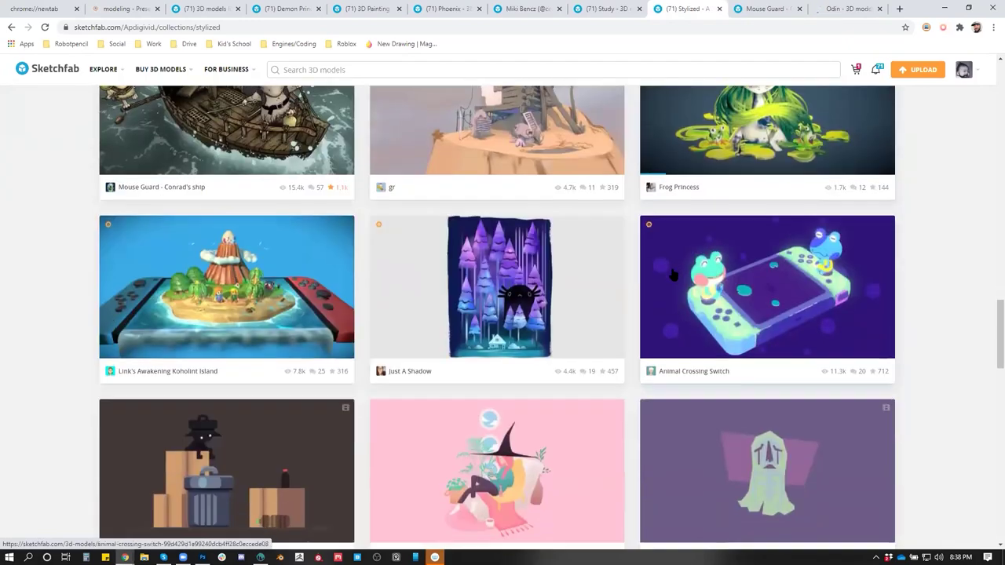
scroll(872, 281, "down", 3)
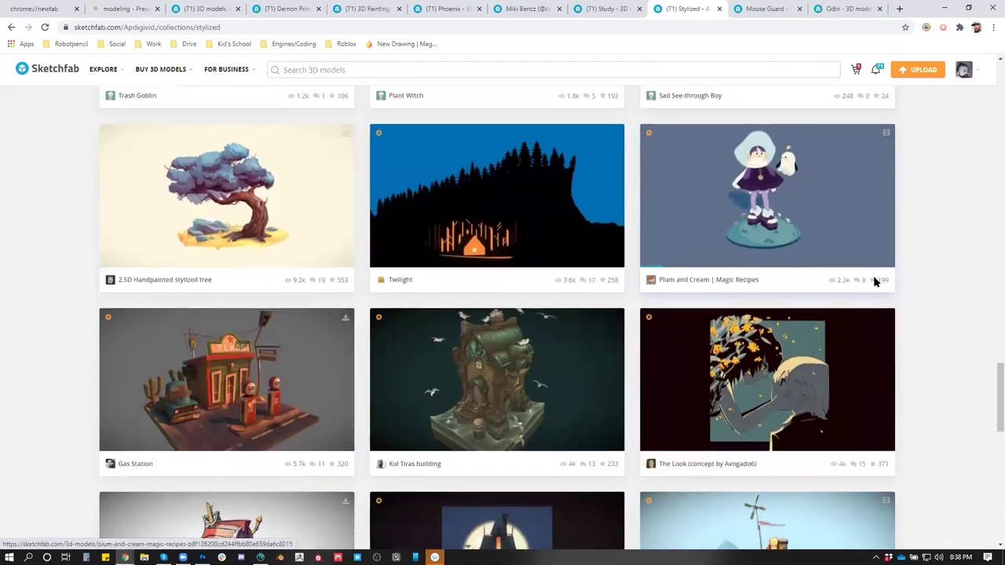
scroll(874, 282, "down", 4)
scroll(875, 285, "down", 4)
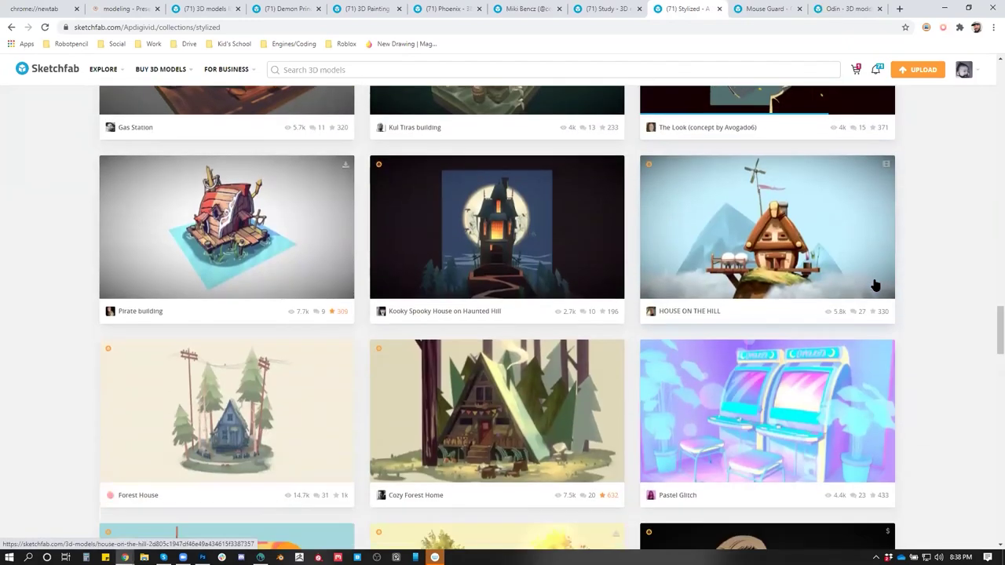
scroll(876, 286, "down", 1)
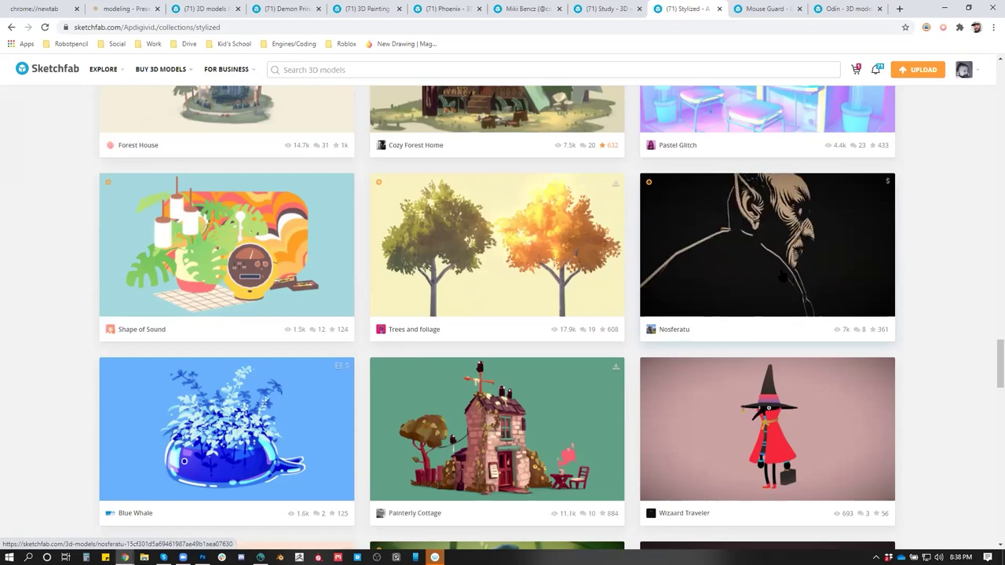
middle_click(734, 277)
scroll(973, 345, "down", 6)
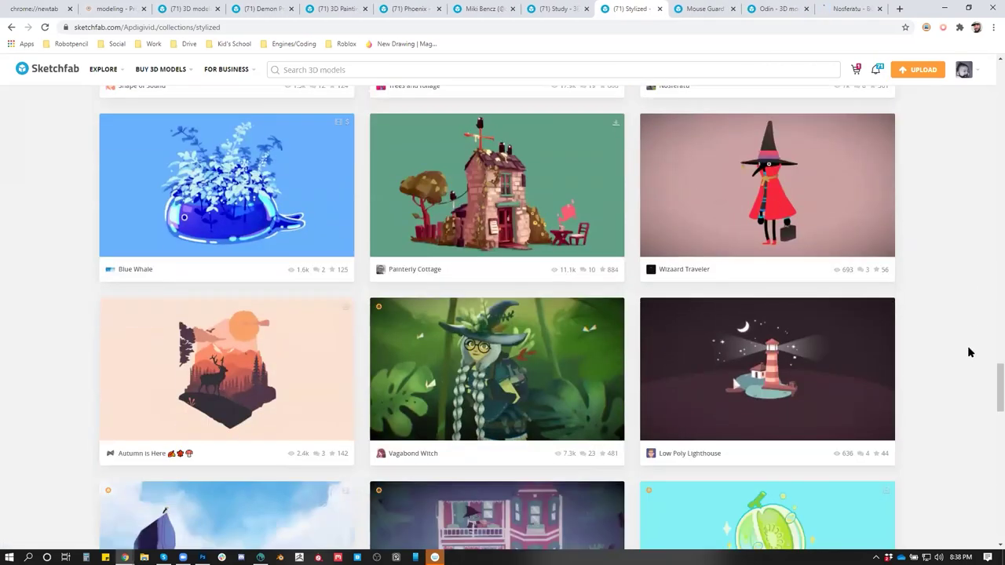
scroll(963, 351, "down", 4)
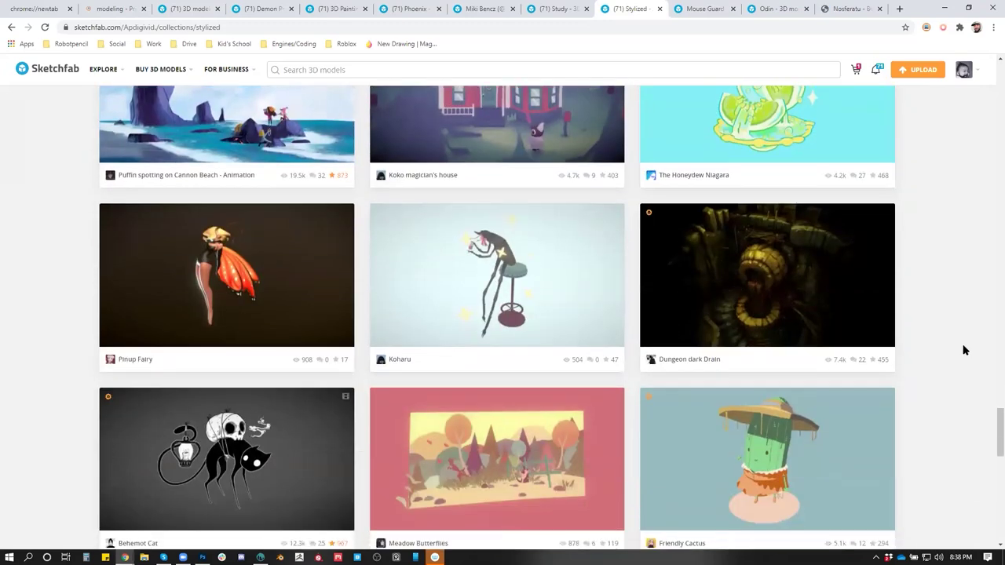
scroll(957, 341, "down", 6)
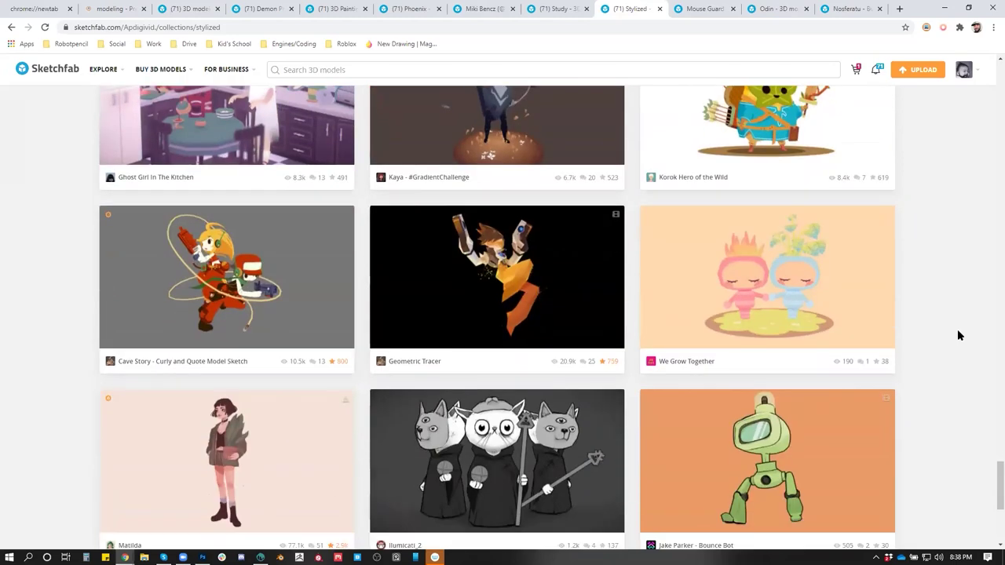
scroll(957, 326, "down", 3)
Open Matilda, Peace Lilies and Tiefling in new tabs, loading more models along the way
middle_click(229, 289)
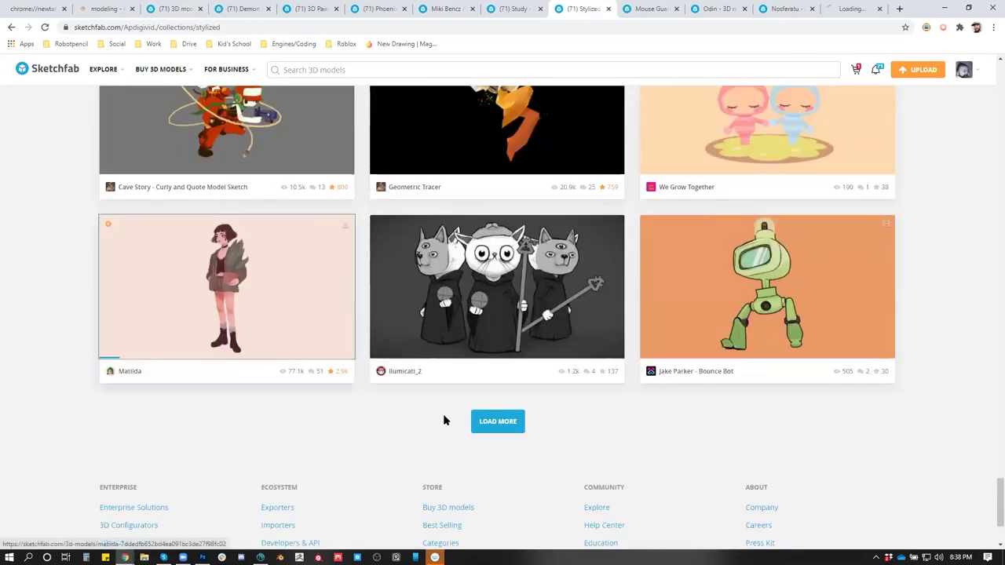
left_click(477, 421)
scroll(775, 361, "down", 2)
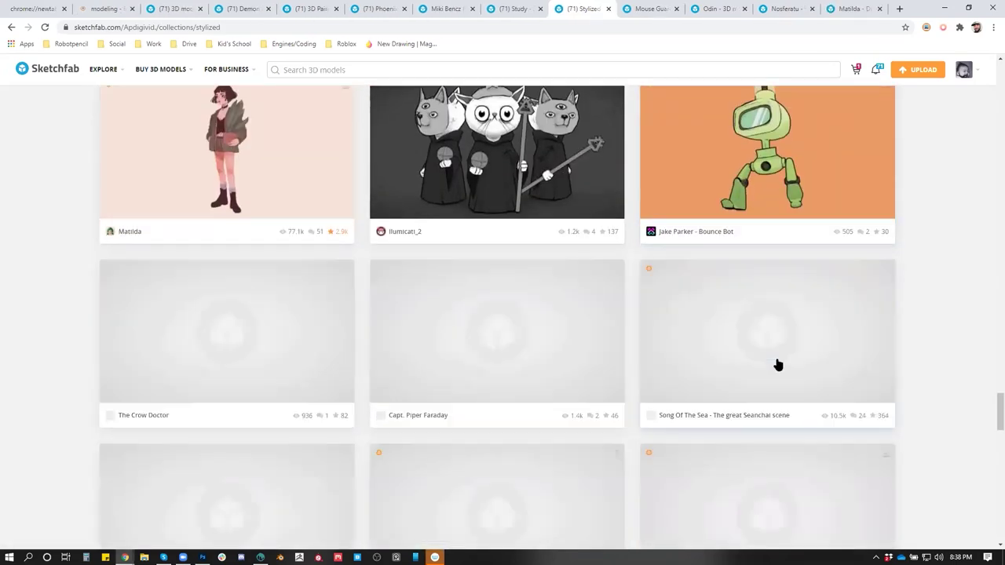
scroll(651, 348, "down", 4)
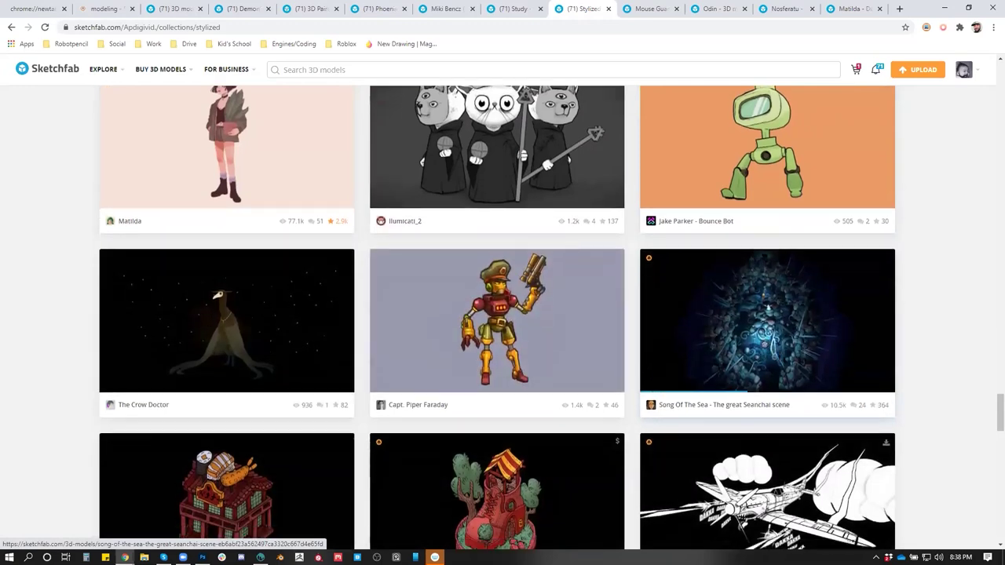
scroll(651, 347, "down", 5)
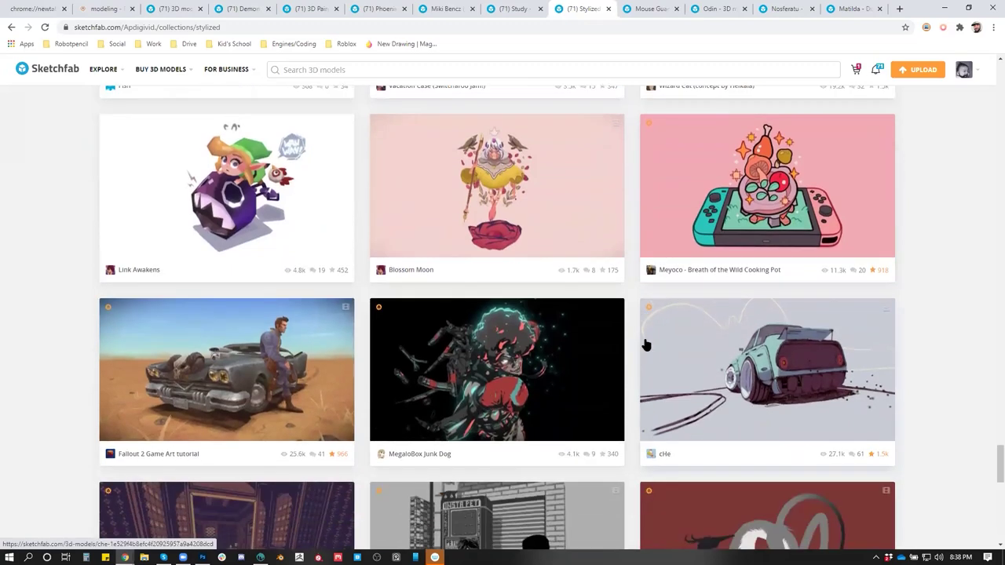
scroll(644, 343, "down", 2)
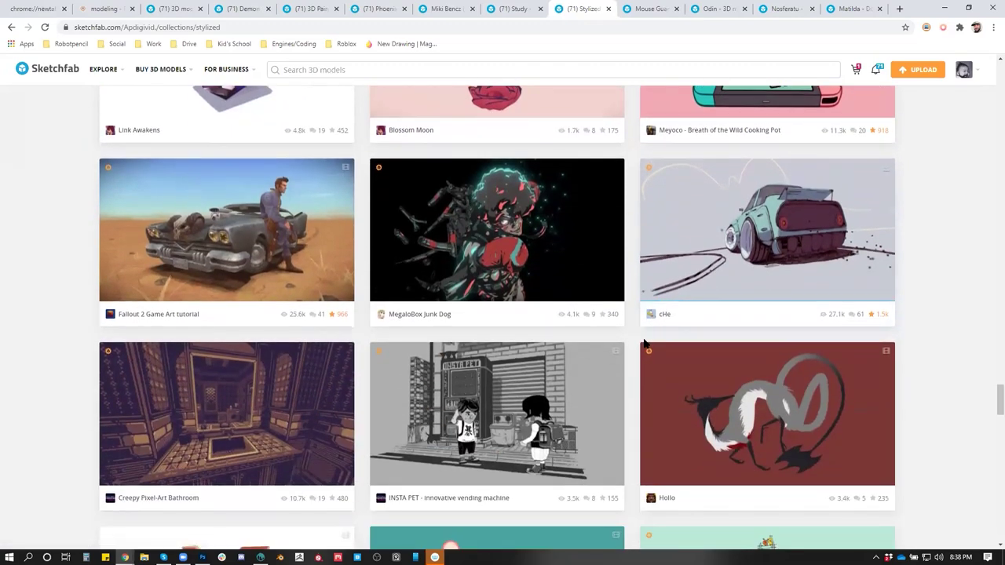
scroll(891, 380, "down", 7)
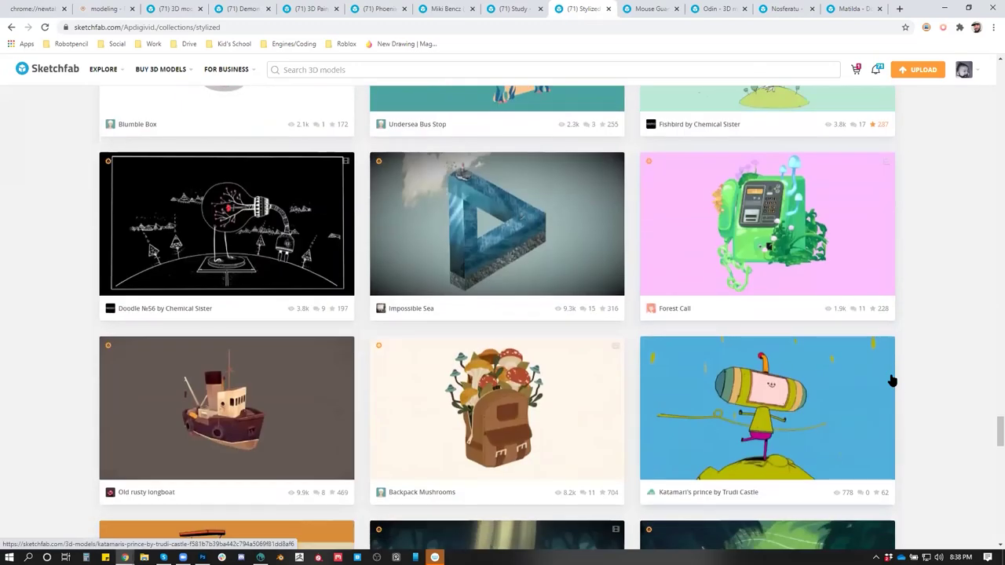
scroll(891, 381, "down", 4)
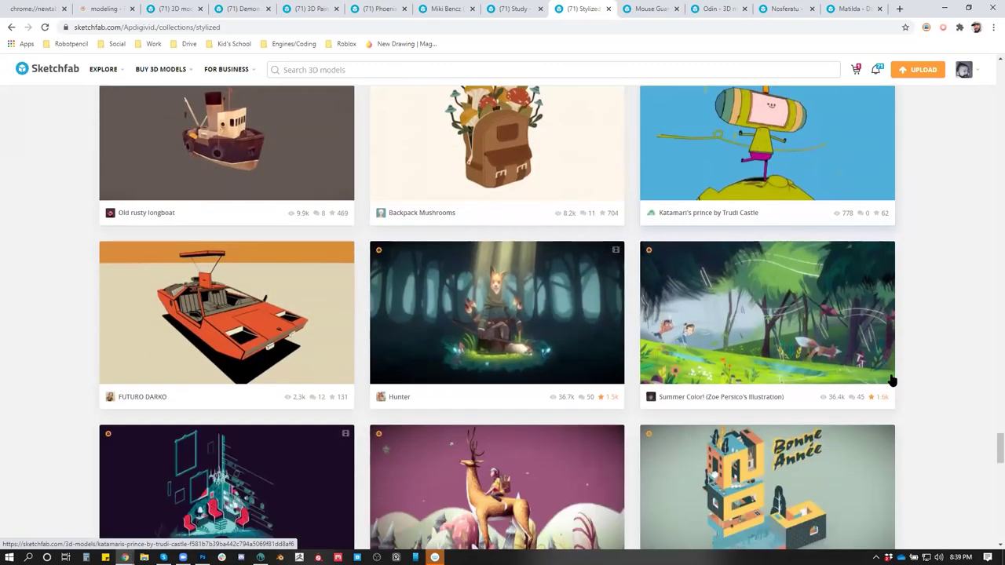
scroll(891, 380, "down", 5)
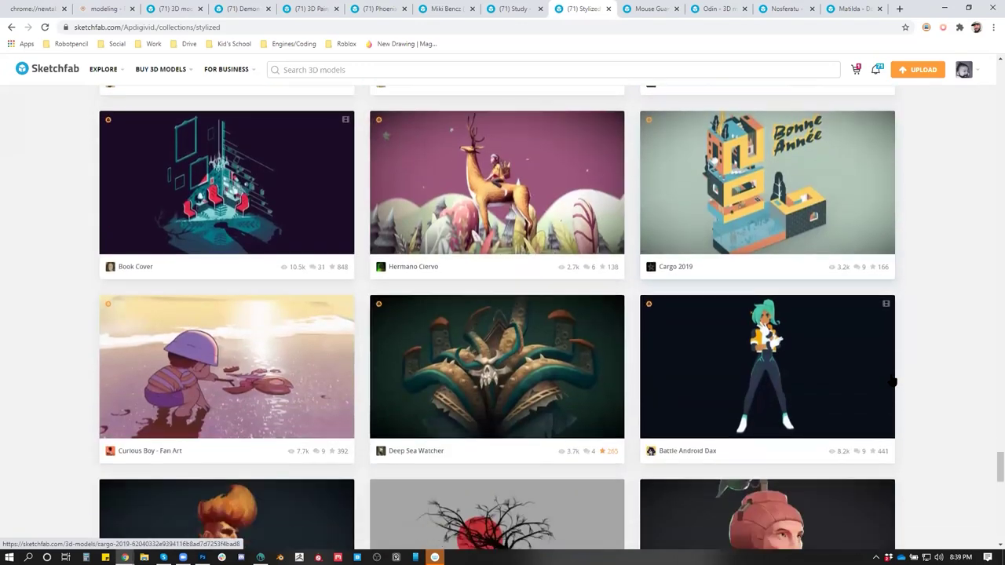
scroll(892, 381, "down", 4)
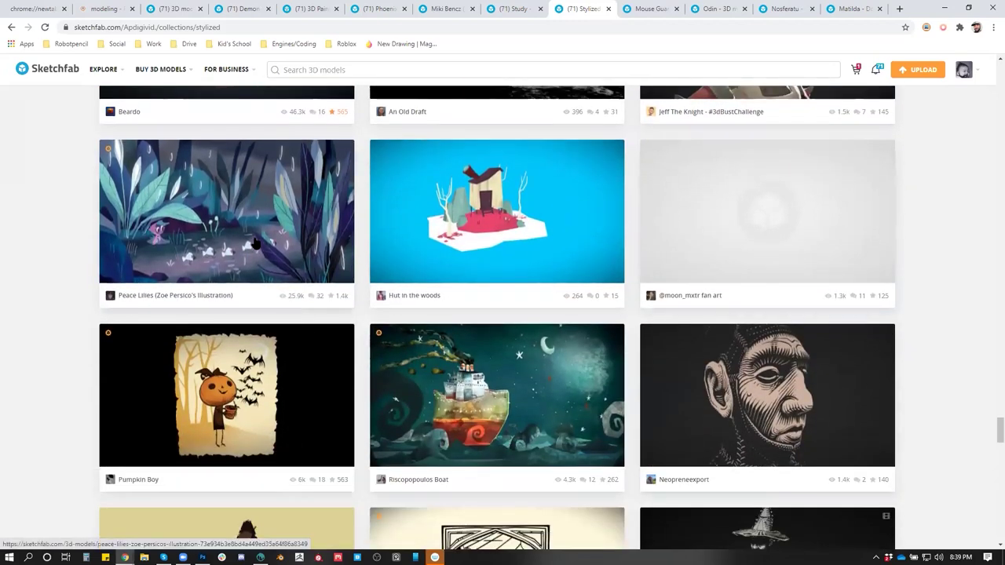
middle_click(254, 244)
scroll(923, 353, "down", 3)
scroll(924, 353, "down", 6)
scroll(924, 352, "down", 6)
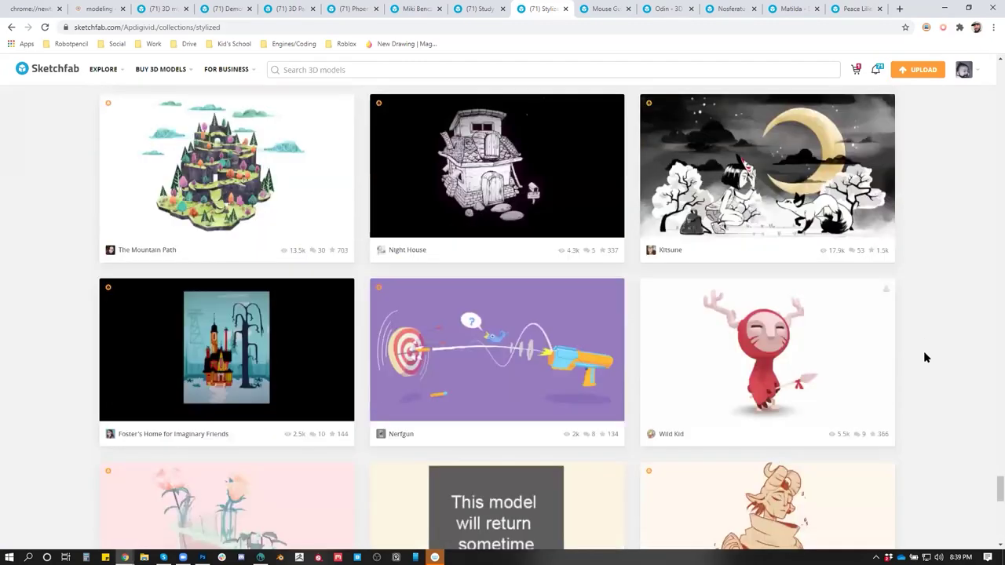
scroll(923, 357, "down", 5)
middle_click(696, 186)
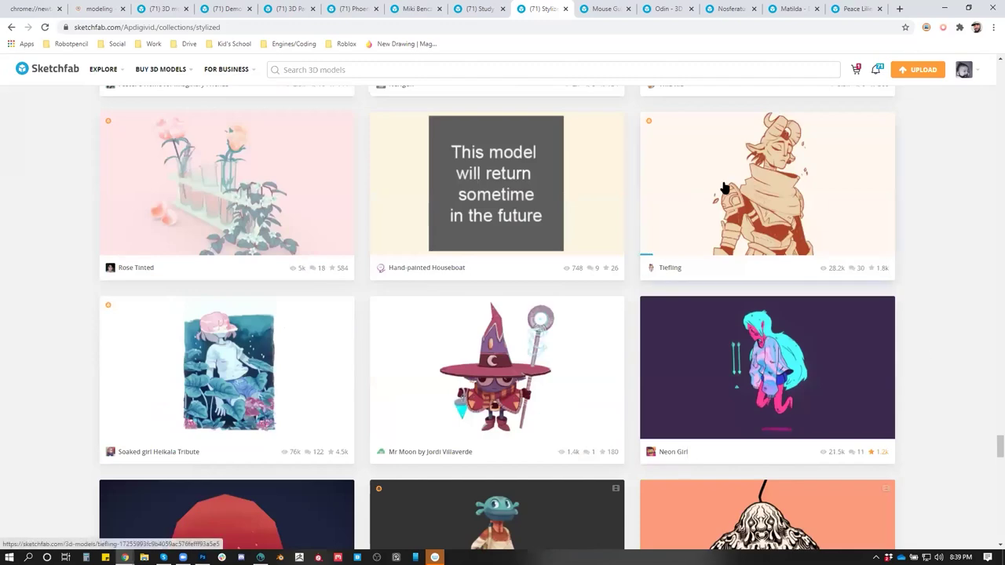
scroll(915, 338, "down", 3)
scroll(915, 339, "down", 2)
scroll(916, 339, "down", 2)
scroll(917, 339, "down", 7)
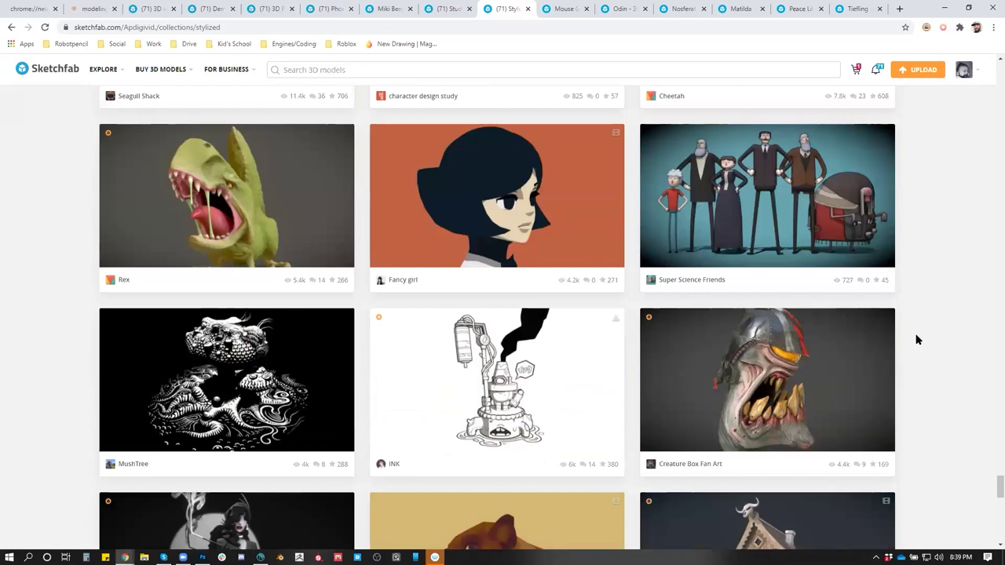
scroll(915, 339, "down", 5)
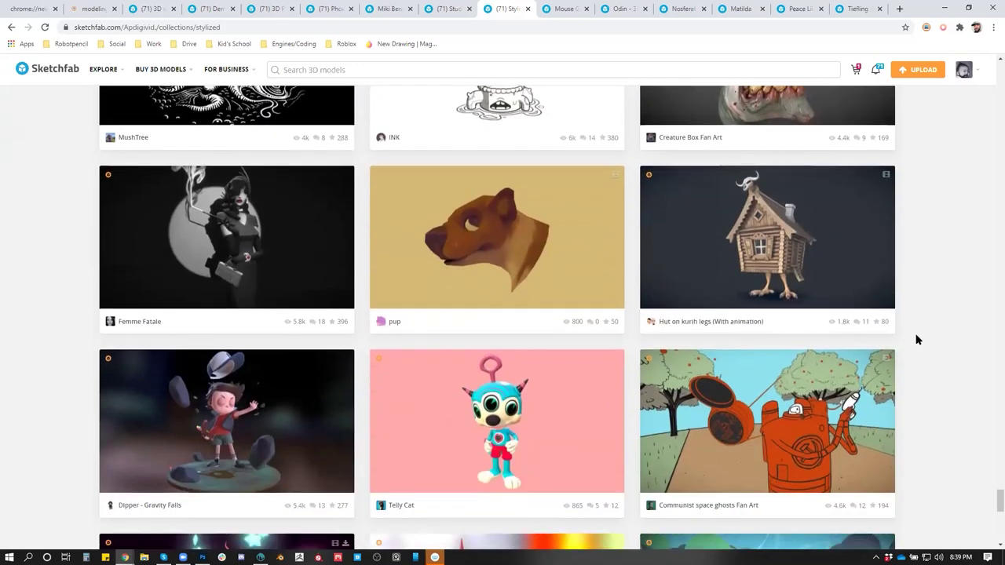
scroll(915, 340, "down", 2)
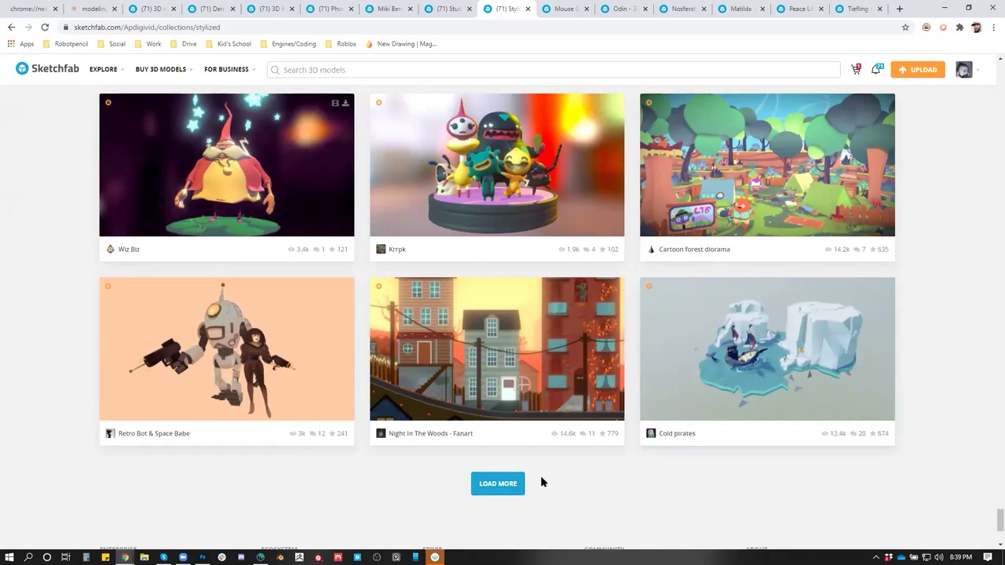
Load another batch of models and scroll further down the collection
left_click(514, 486)
scroll(735, 441, "down", 2)
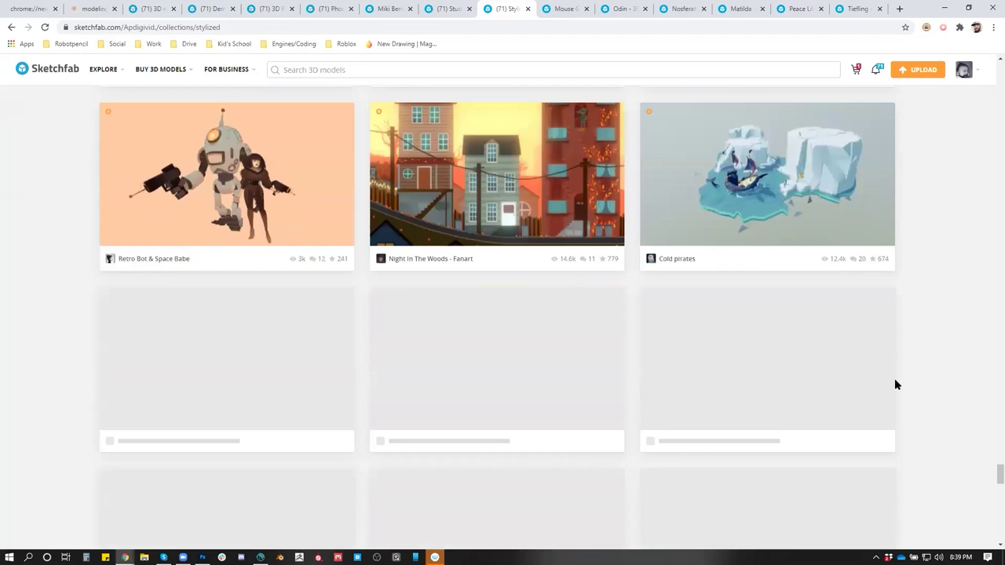
scroll(894, 385, "down", 2)
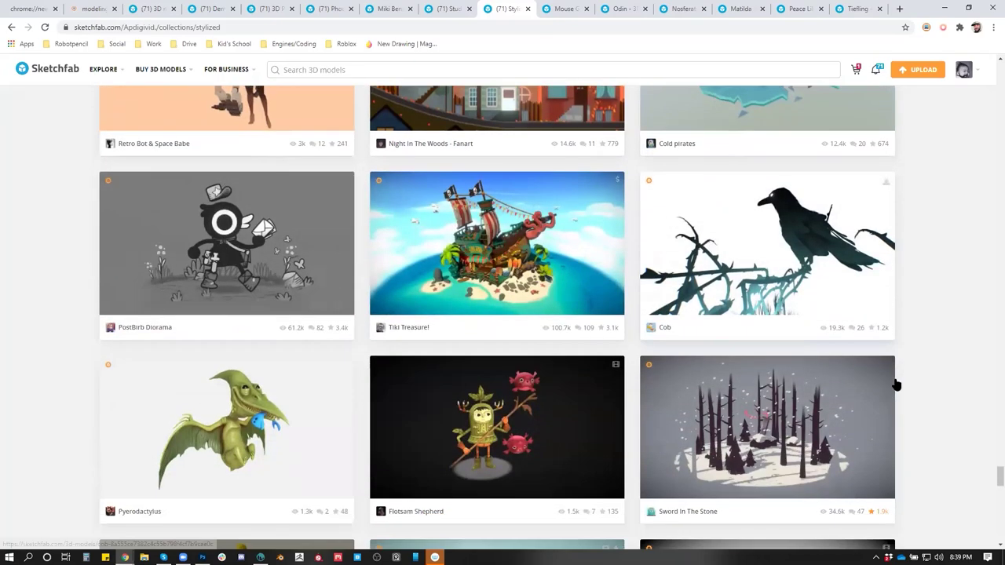
scroll(894, 384, "down", 5)
scroll(891, 387, "down", 4)
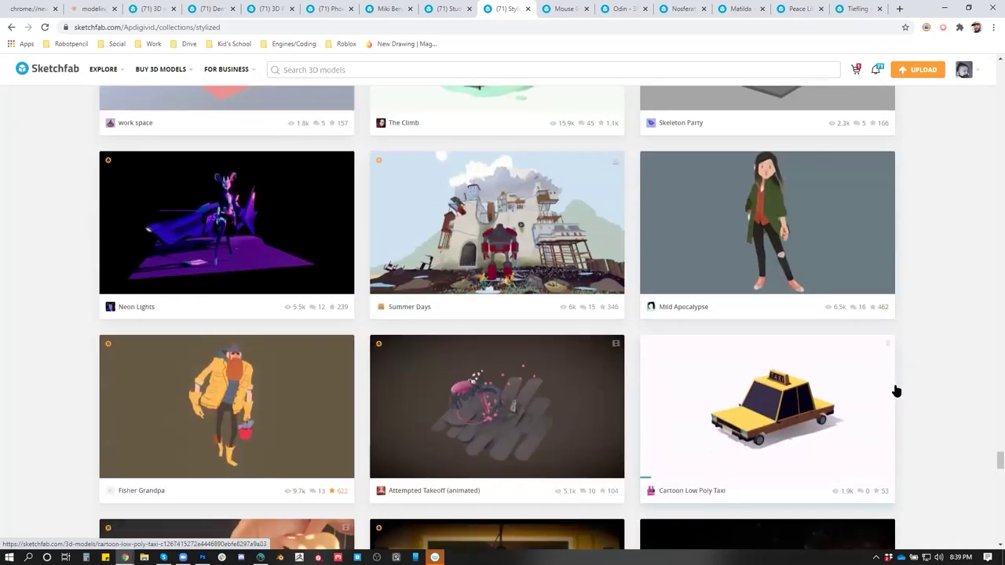
scroll(896, 389, "down", 6)
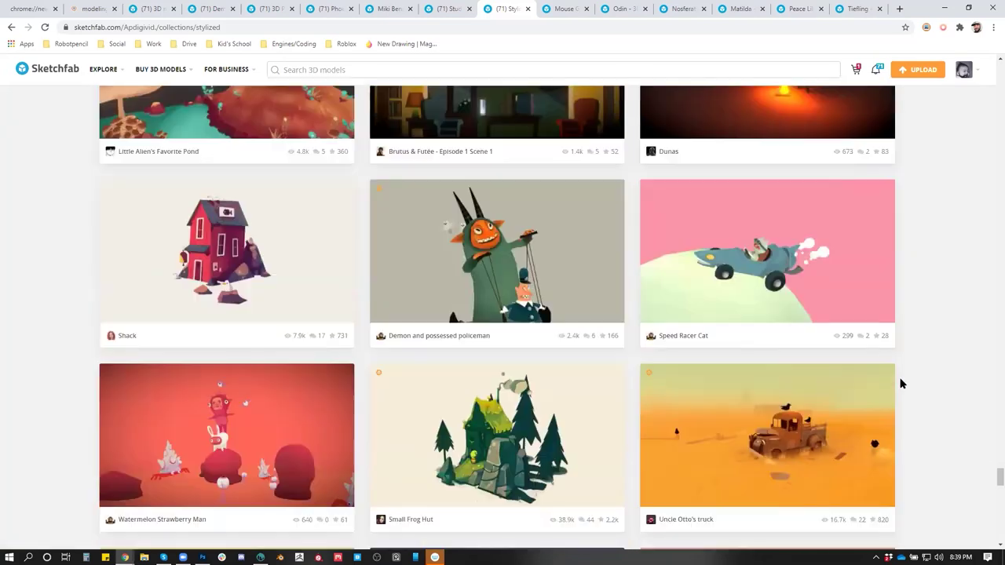
scroll(900, 383, "down", 6)
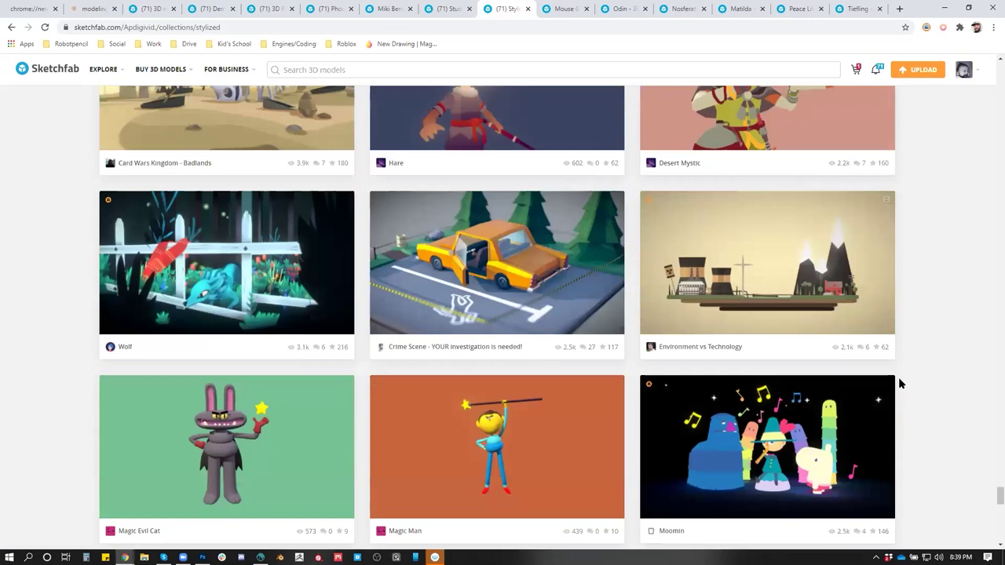
scroll(900, 384, "down", 4)
scroll(901, 384, "down", 2)
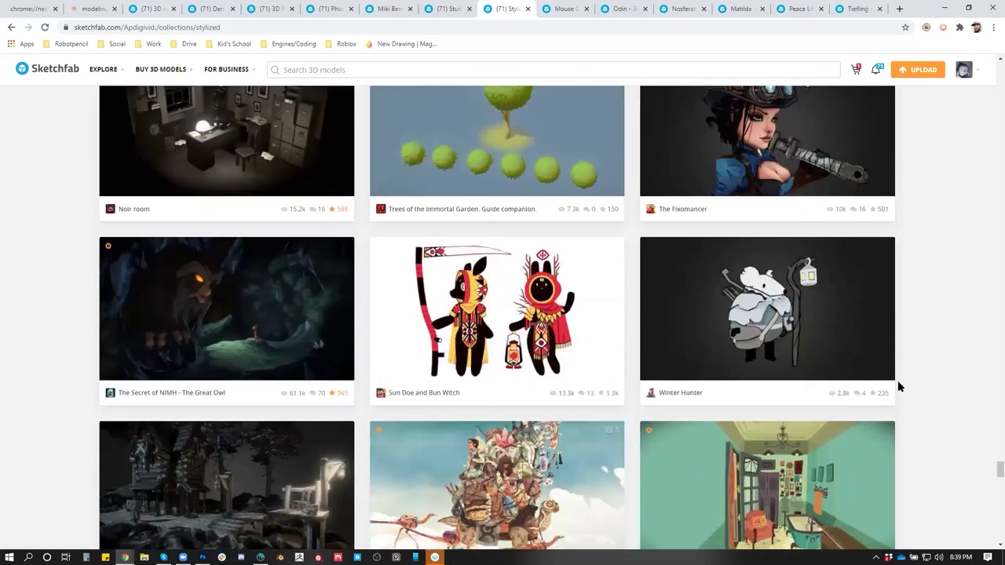
scroll(900, 387, "down", 3)
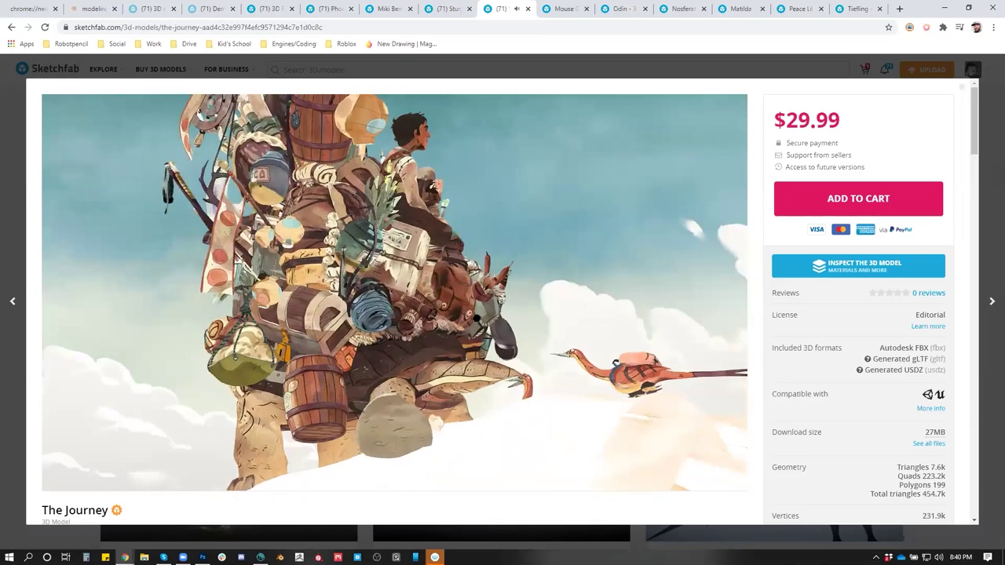
Orbit the Mouse Guard ship to a low side view, then close its page
left_click(344, 27)
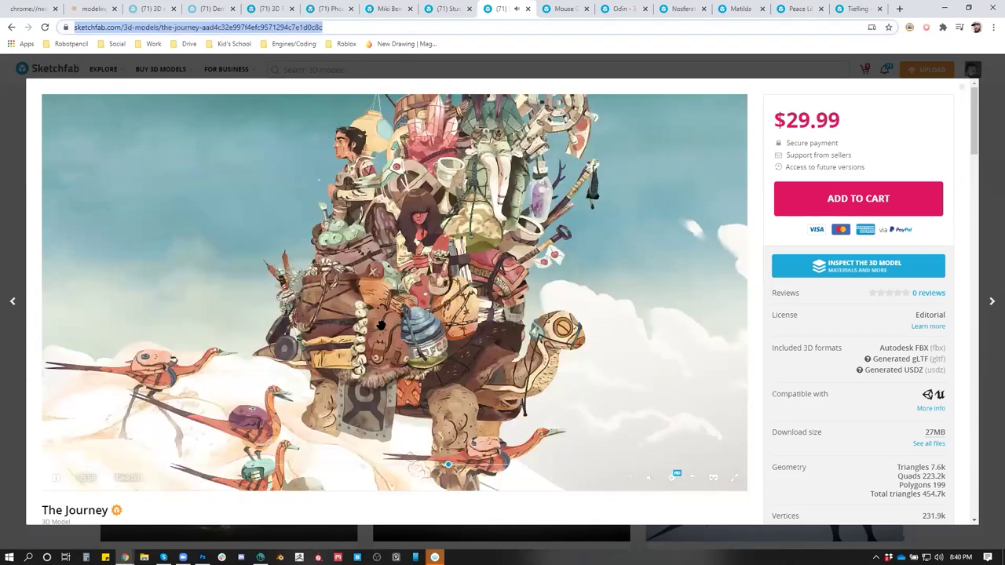
key("alt+Tab")
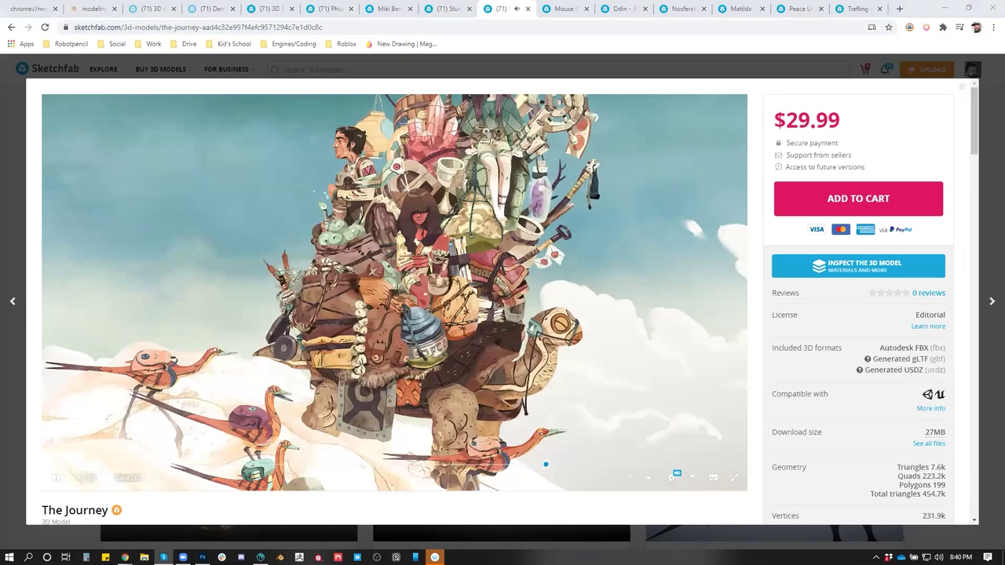
left_click(553, 12)
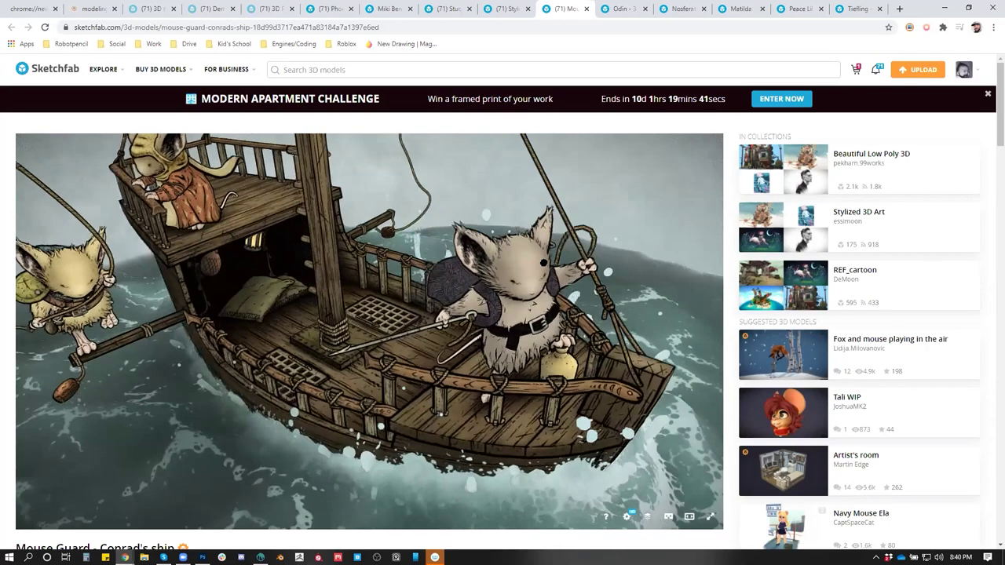
left_click_drag(543, 263, 525, 138)
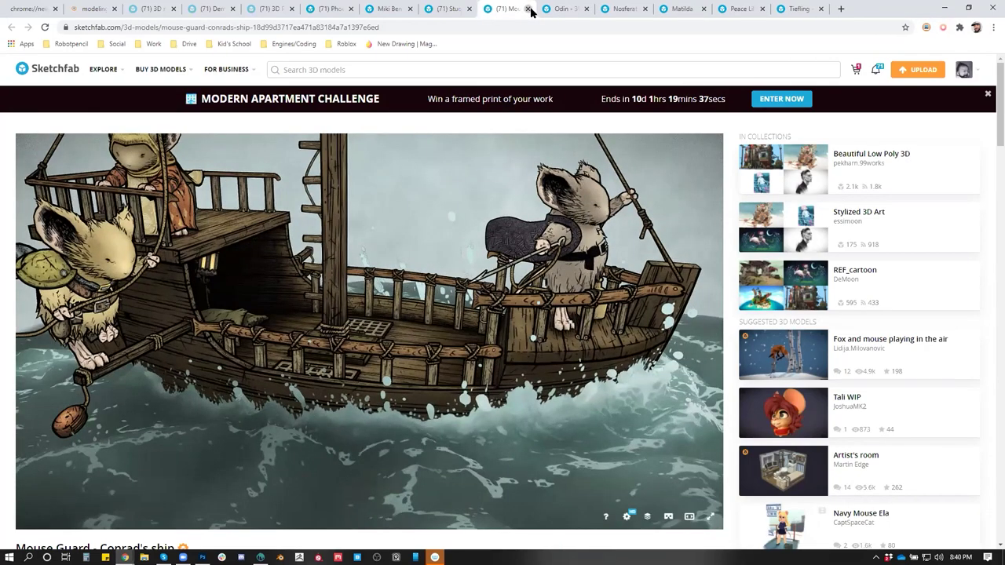
left_click(528, 9)
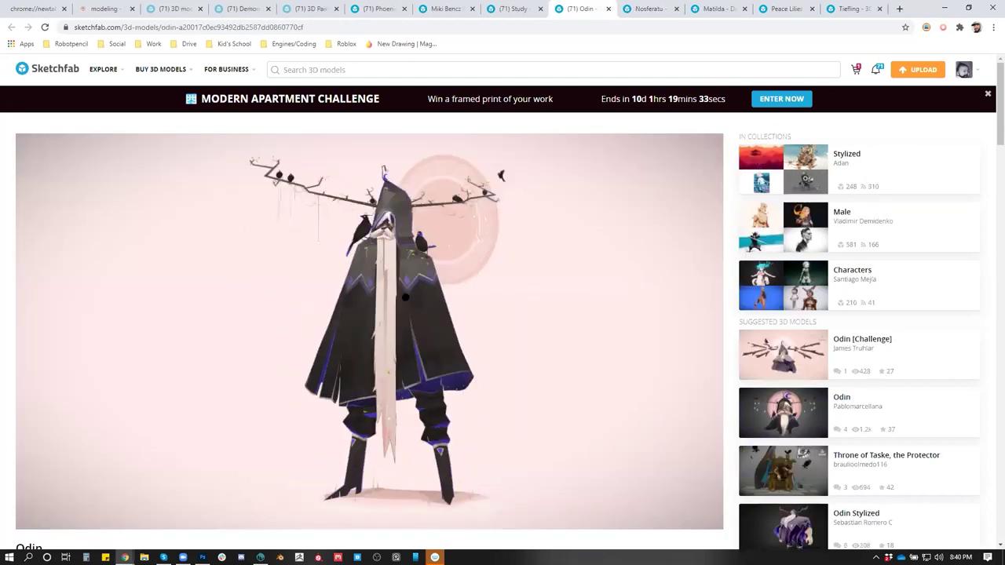
Add the Odin model to the Style collection
scroll(700, 442, "down", 3)
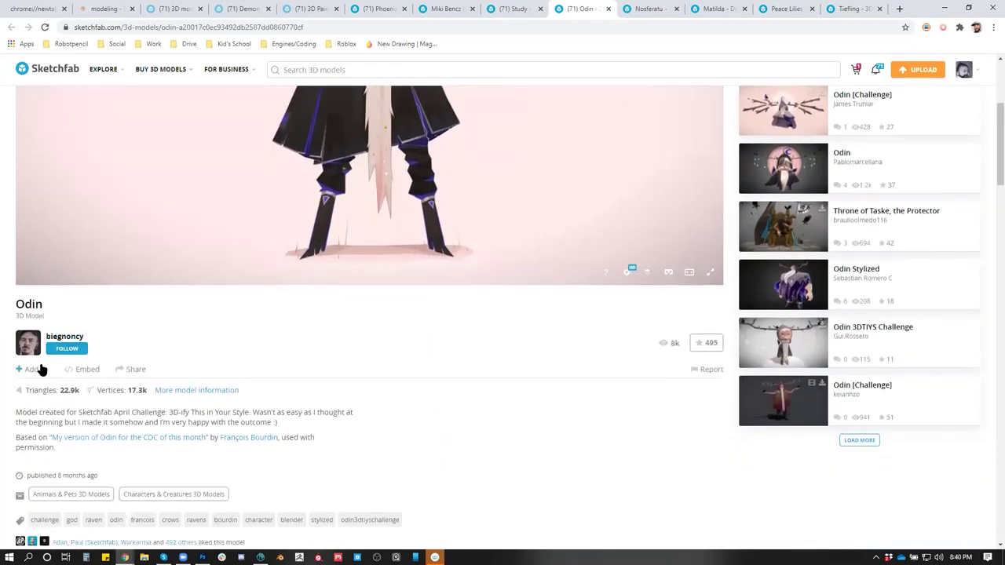
left_click(39, 369)
left_click(567, 269)
left_click(78, 349)
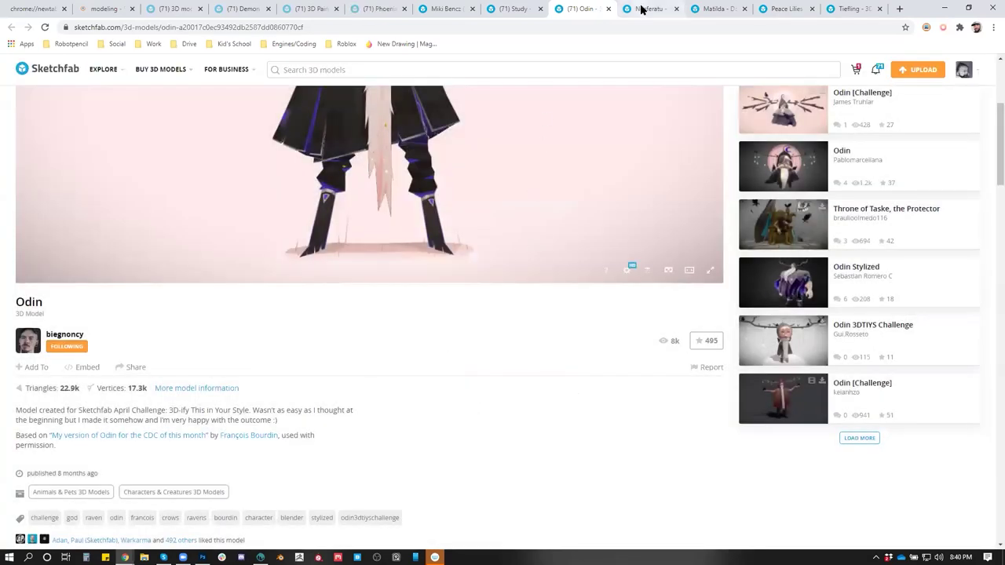
Orbit Nosferatu to see its side, then move on to the Matilda model page
left_click(641, 9)
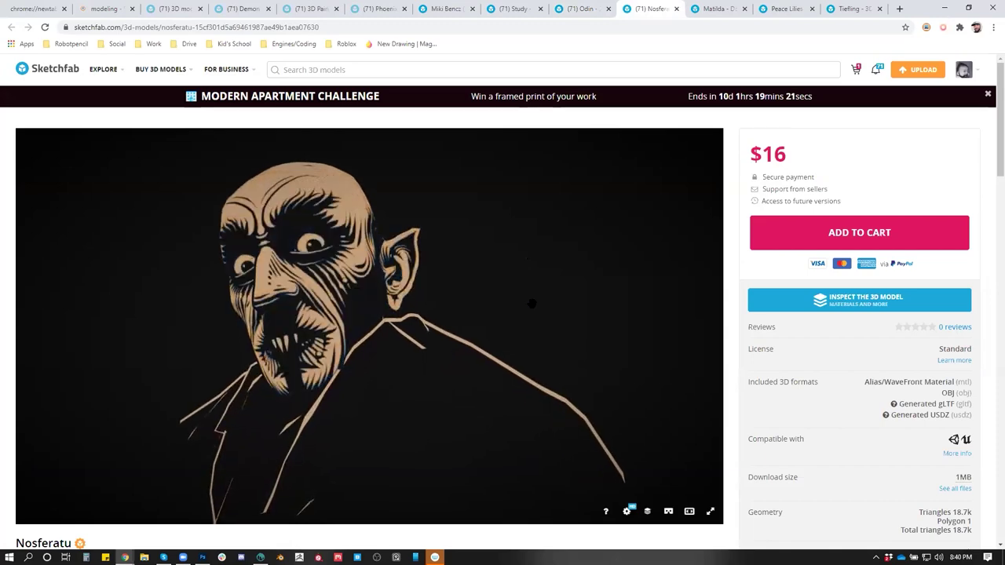
left_click_drag(531, 296, 475, 271)
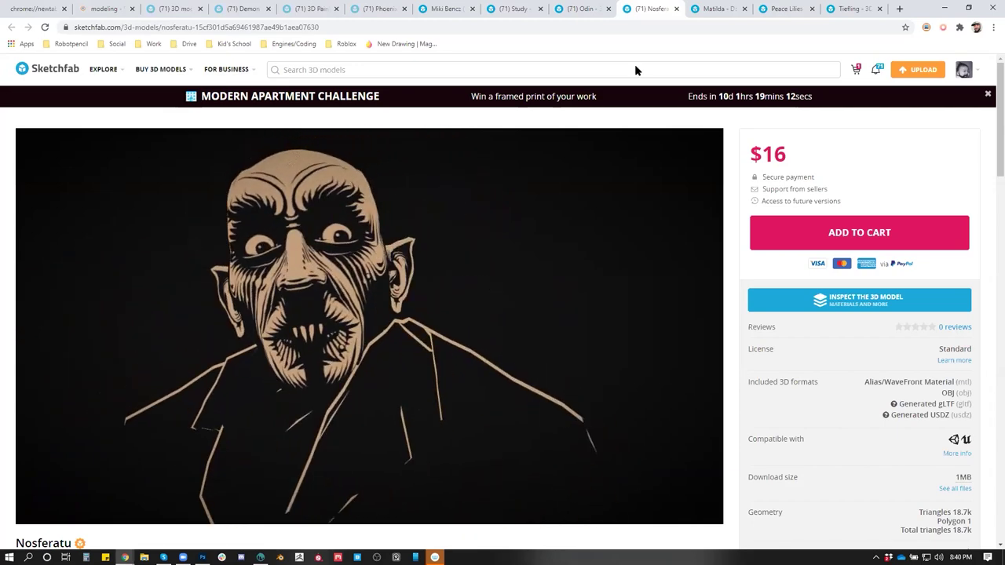
left_click(716, 9)
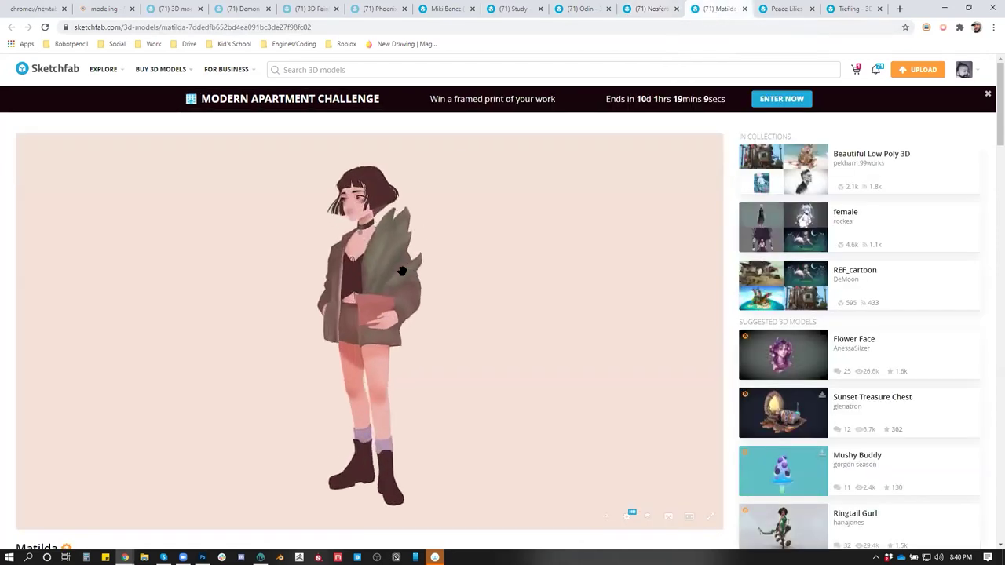
Preview the Matilda model, then view the Peace Lilies scene fullscreen
scroll(405, 247, "up", 5)
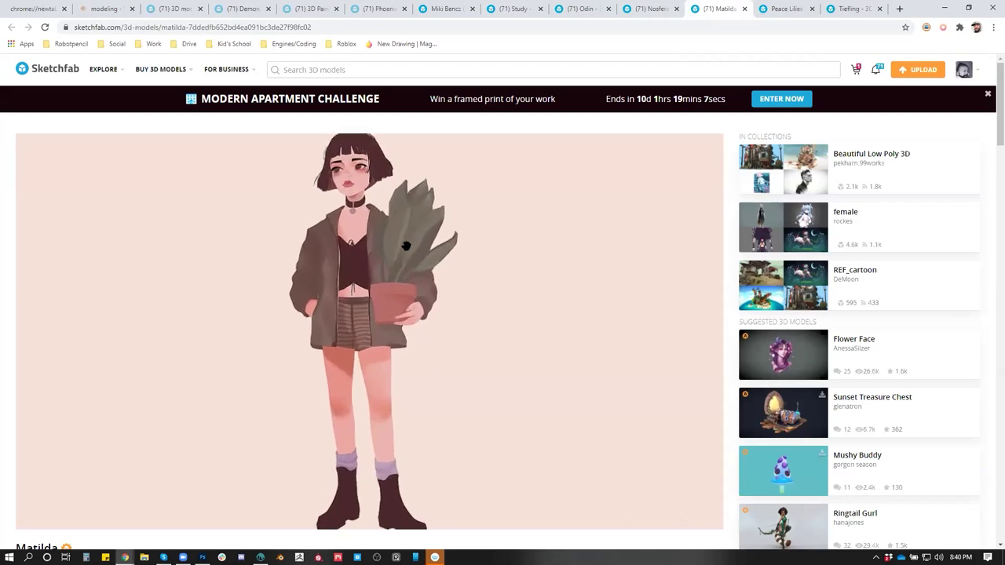
scroll(455, 166, "up", 5)
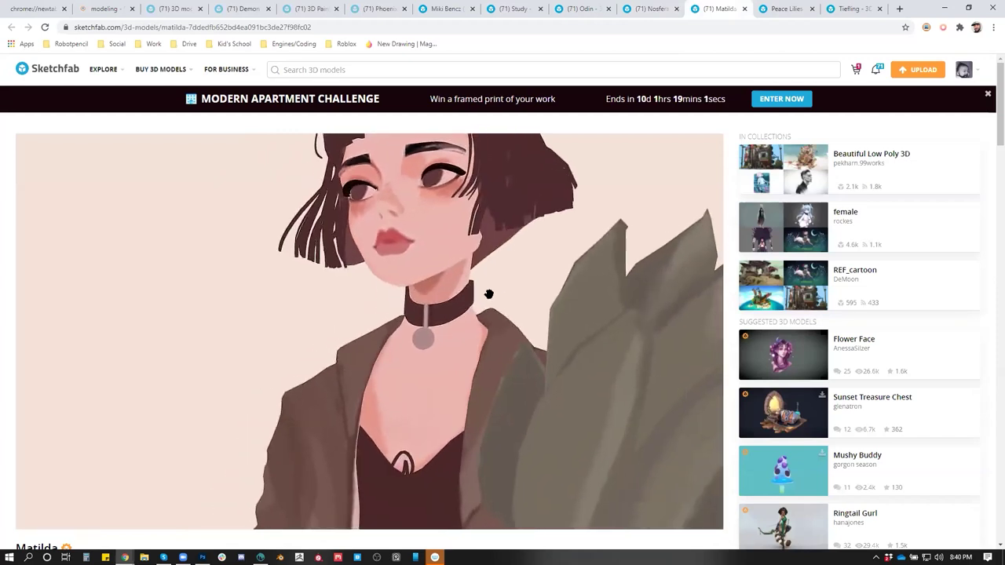
scroll(489, 295, "down", 5)
scroll(483, 321, "down", 5)
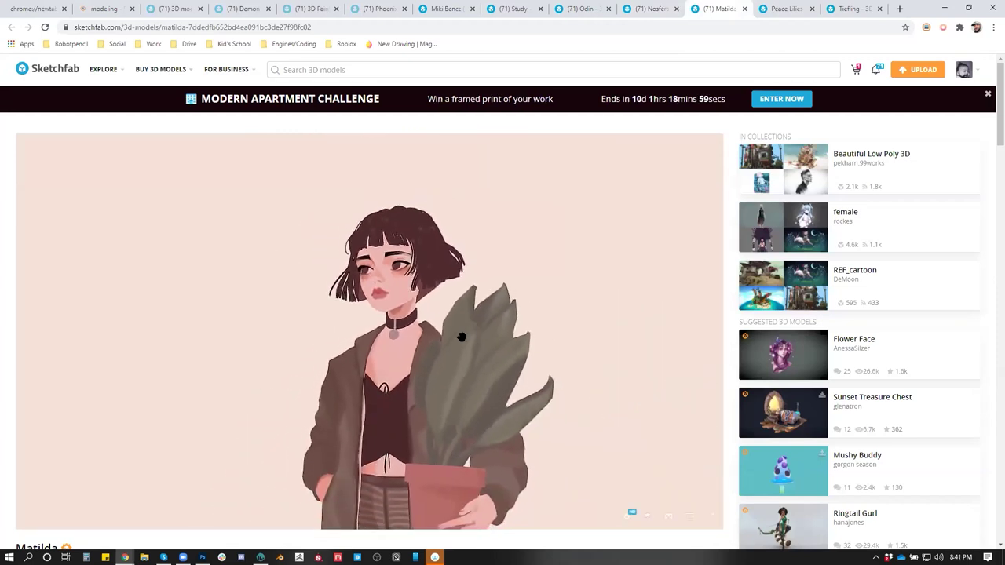
left_click_drag(437, 342, 463, 293)
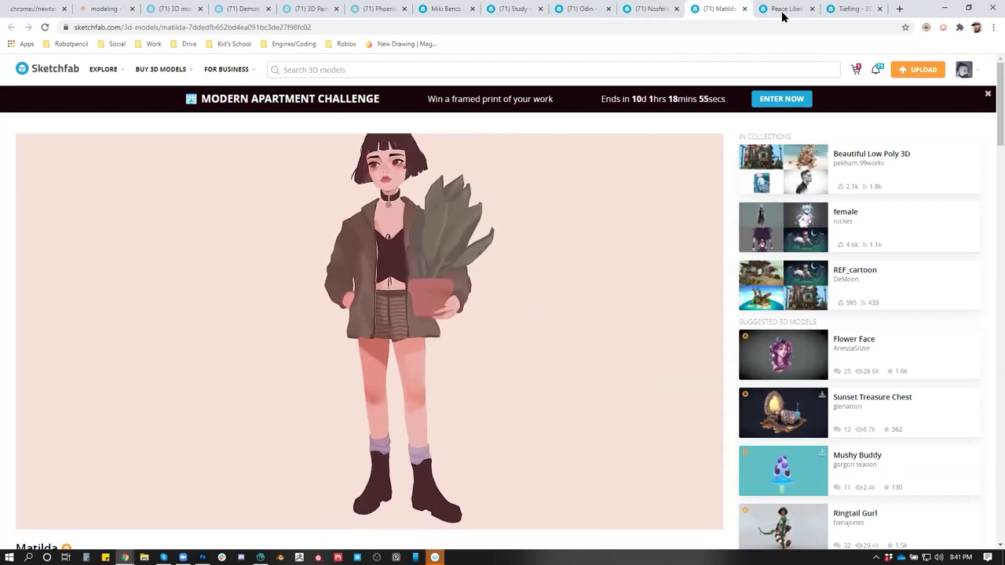
left_click(781, 10)
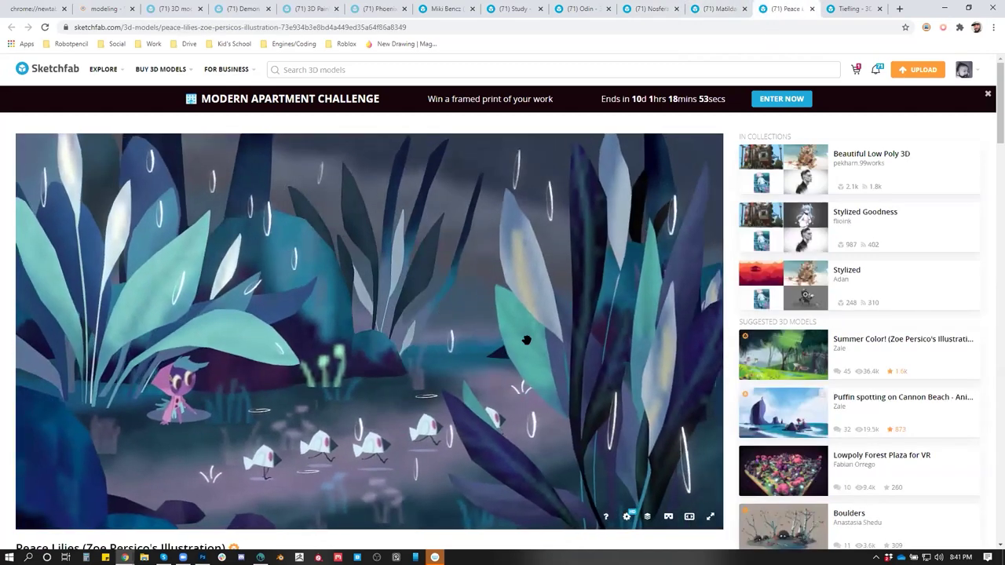
left_click(709, 517)
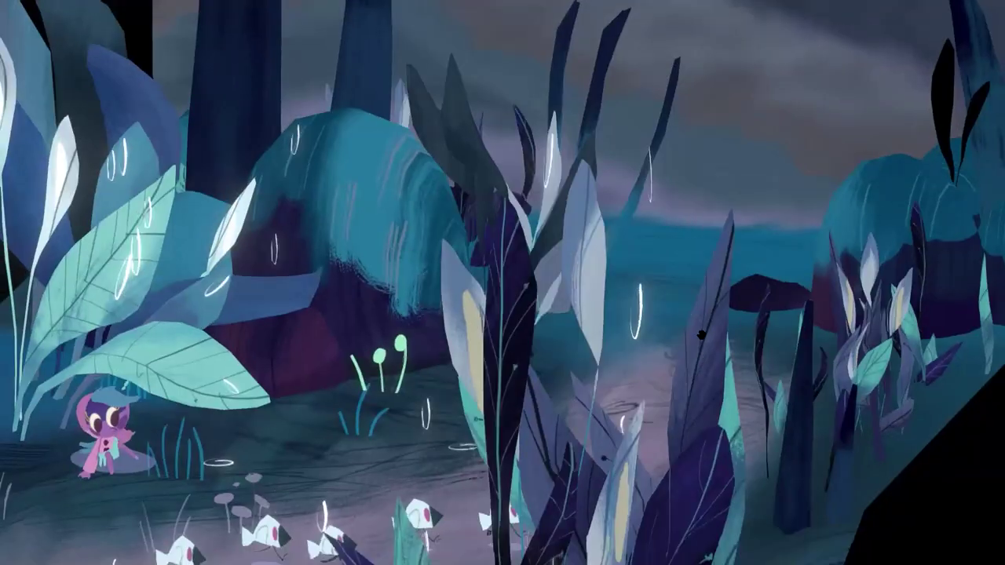
key("Escape")
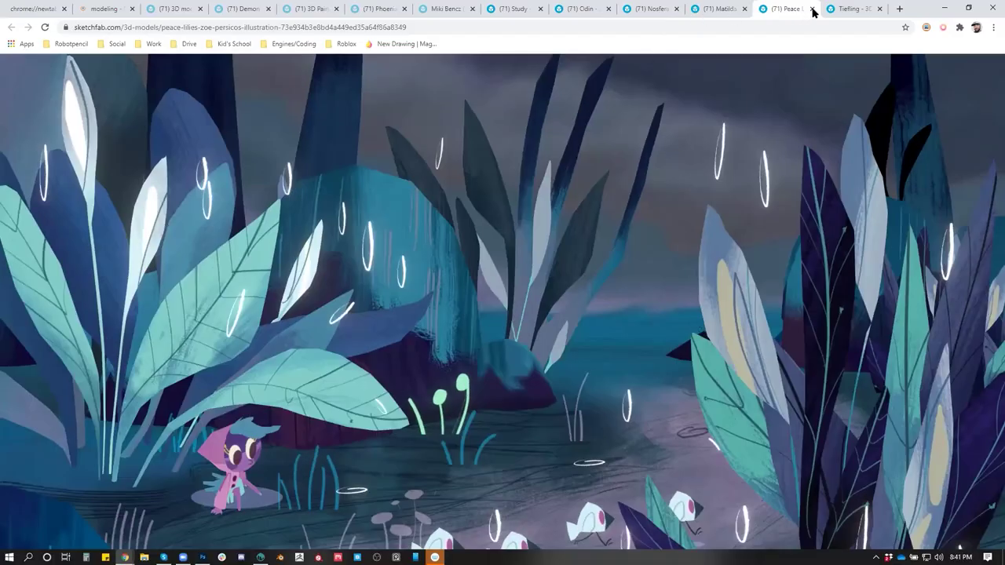
Follow the Tiefling's author and add Tiefling to the Style collection
left_click(835, 15)
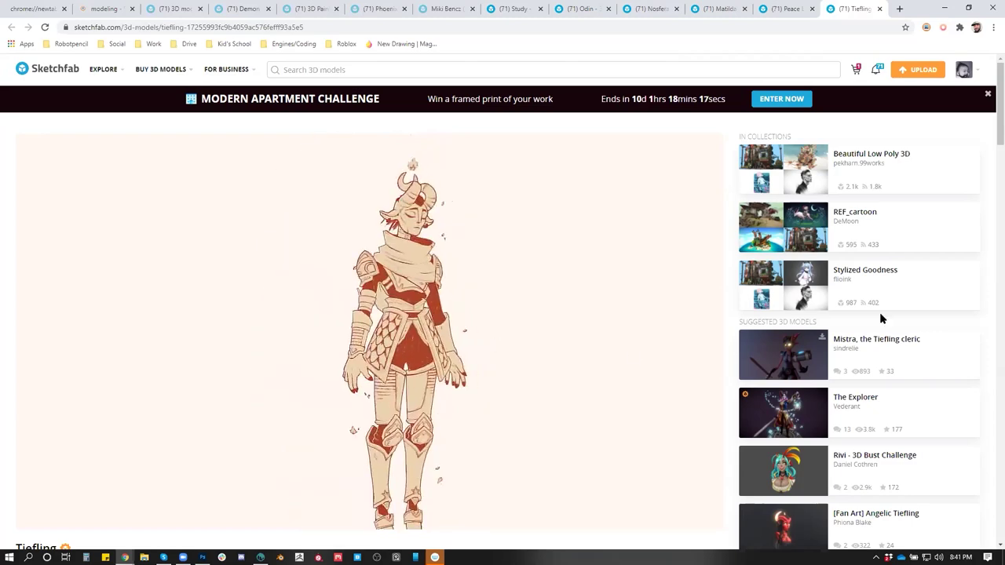
scroll(901, 334, "down", 1)
scroll(902, 333, "down", 2)
left_click(64, 418)
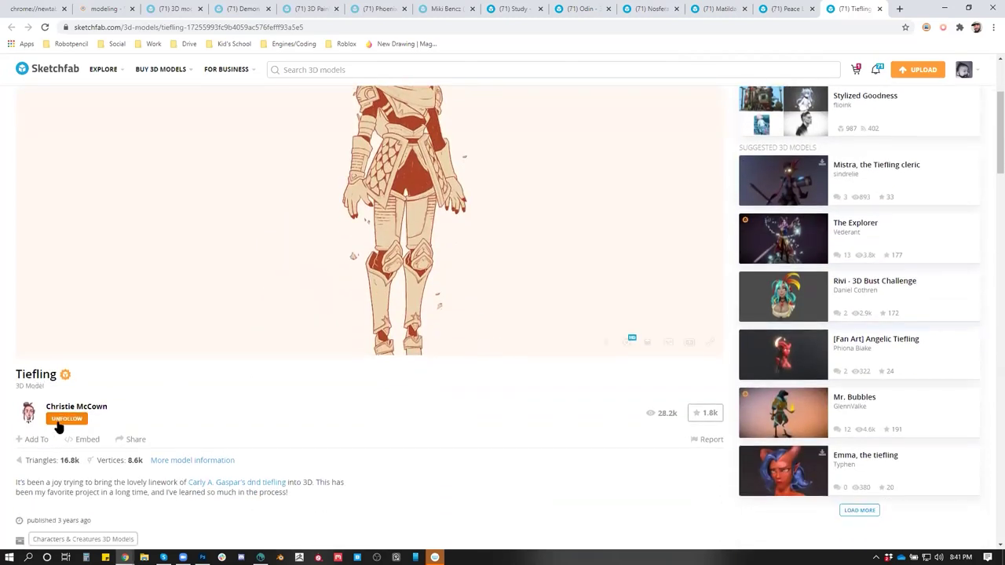
left_click(41, 441)
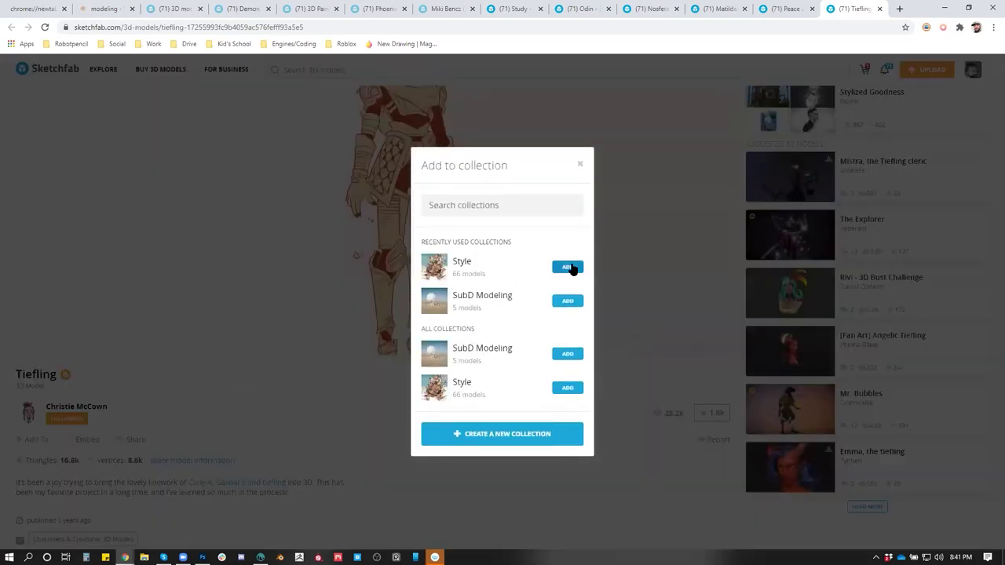
left_click(571, 269)
Close the eight other model tabs and switch back to 3D-Coat
left_click(201, 9)
left_click(202, 9)
left_click(202, 9)
left_click(202, 8)
left_click(201, 9)
left_click(201, 9)
left_click(201, 9)
left_click(202, 9)
left_click(202, 9)
left_click(202, 8)
left_click(198, 24)
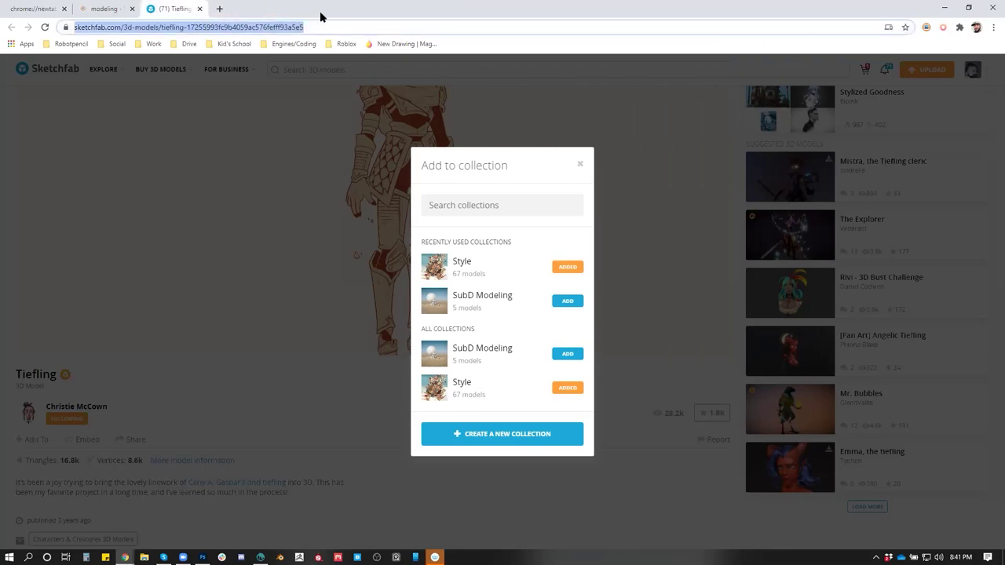
key("alt+Tab")
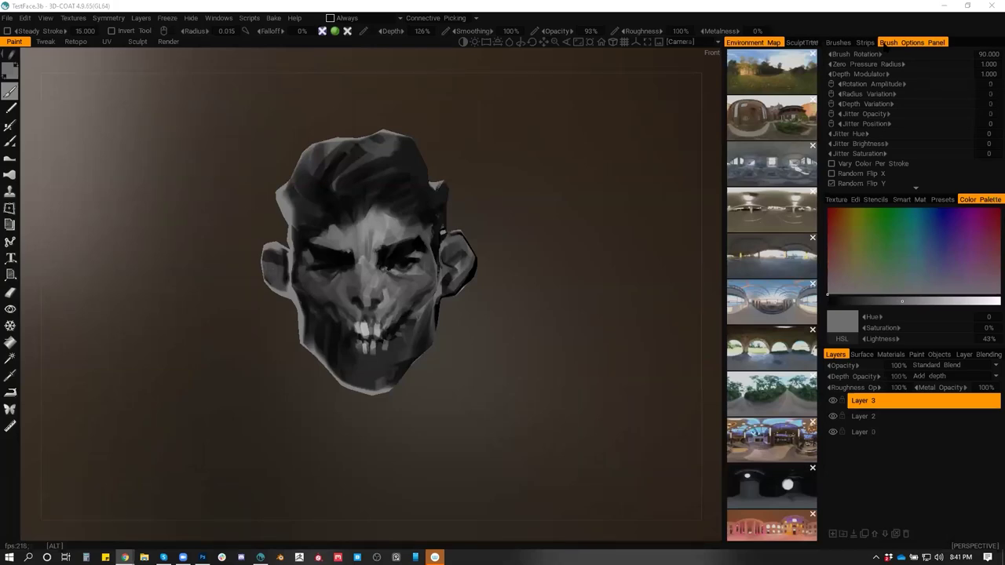
Close the side-view head document, show the white Background layer, then bring up the YouTube video
key("alt+Tab")
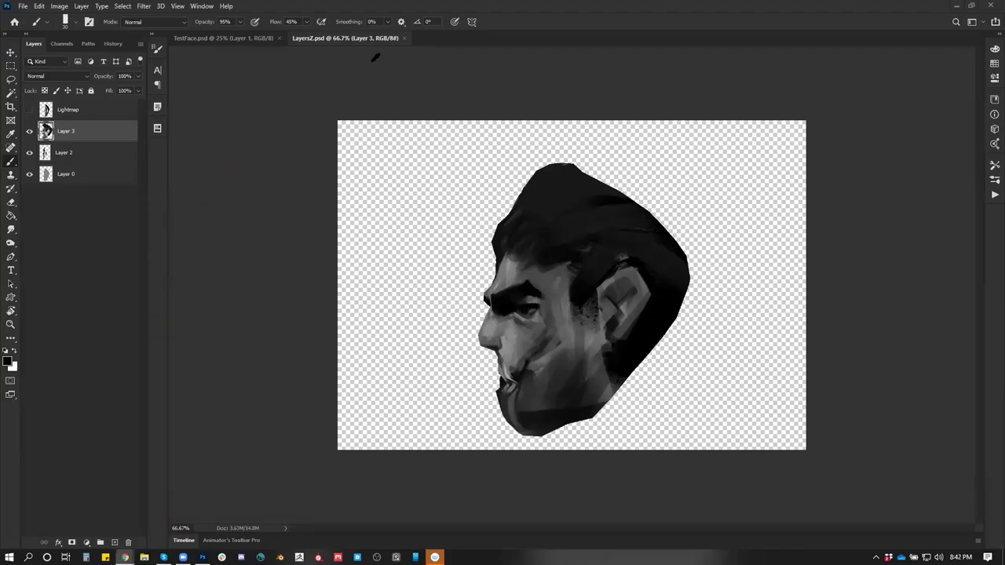
left_click(404, 37)
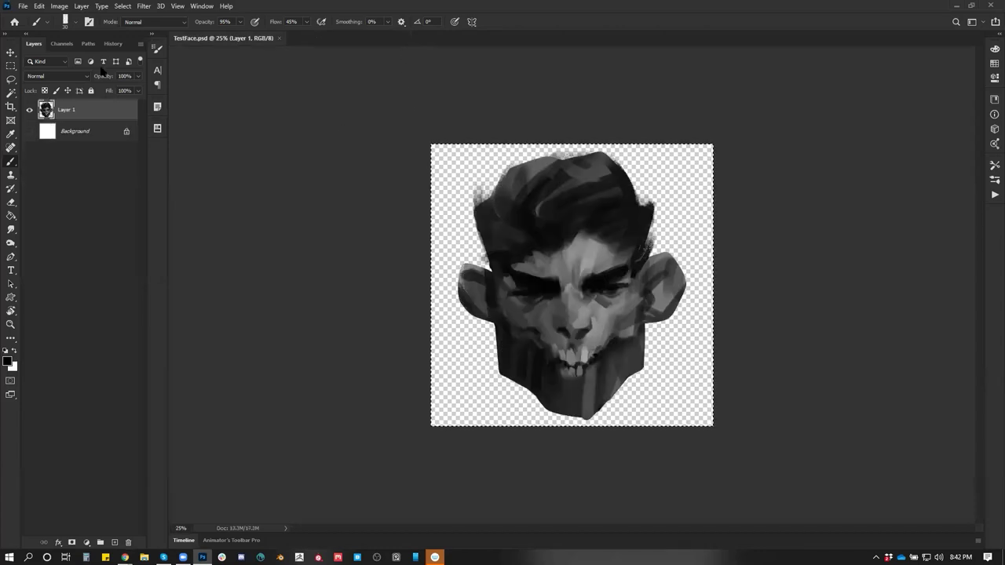
left_click(30, 131)
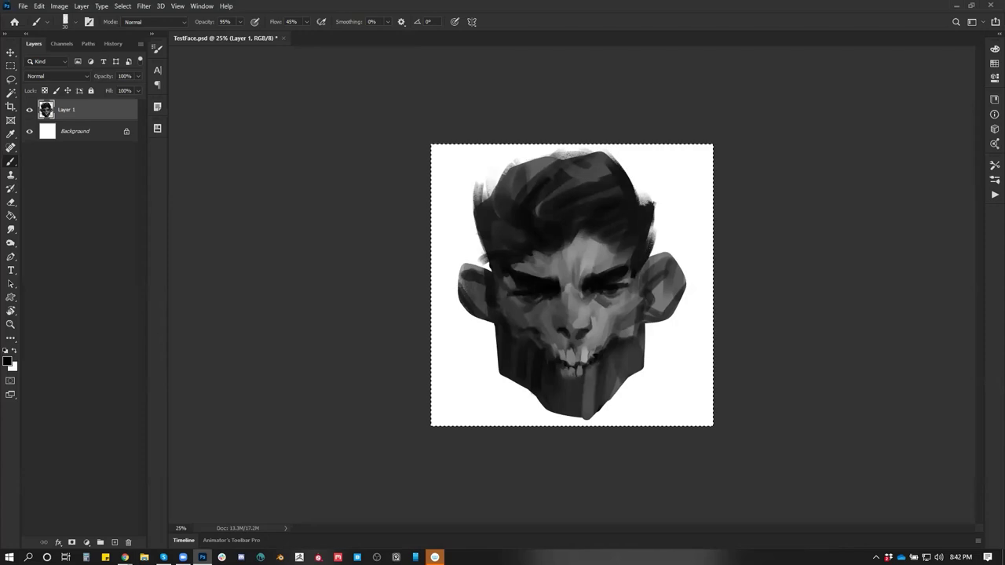
key("alt+Tab")
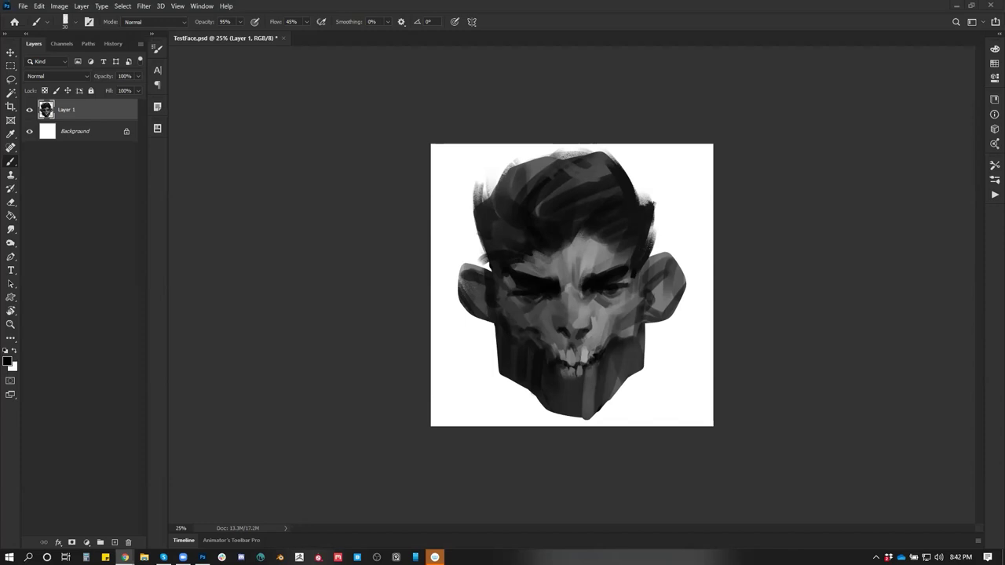
key("alt+Tab")
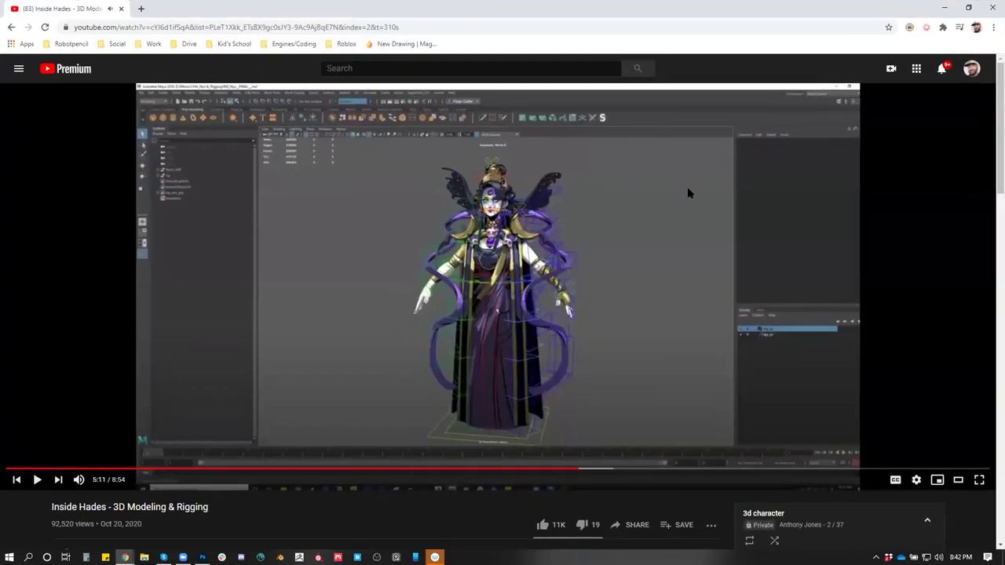
Restart the video muted, skip to the texturing section near 4:42, then type 'hades gameplay' into search
left_click_drag(574, 471, 9, 471)
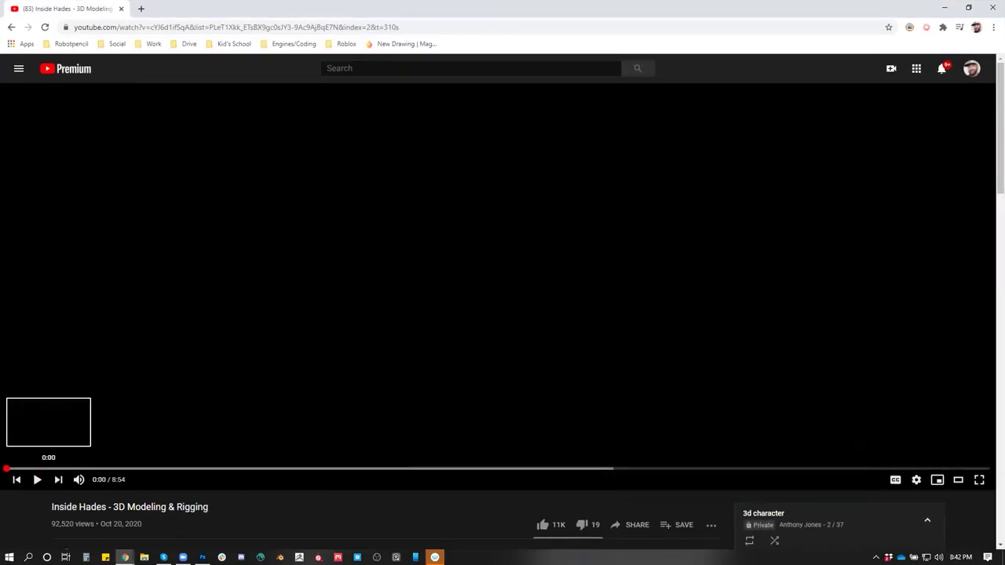
left_click(34, 479)
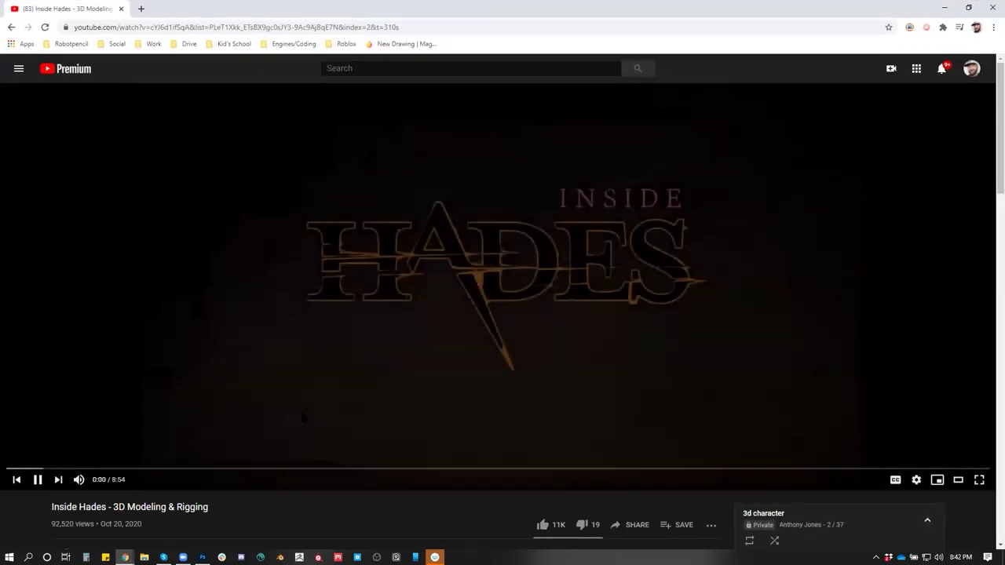
left_click_drag(78, 471, 128, 471)
left_click(79, 479)
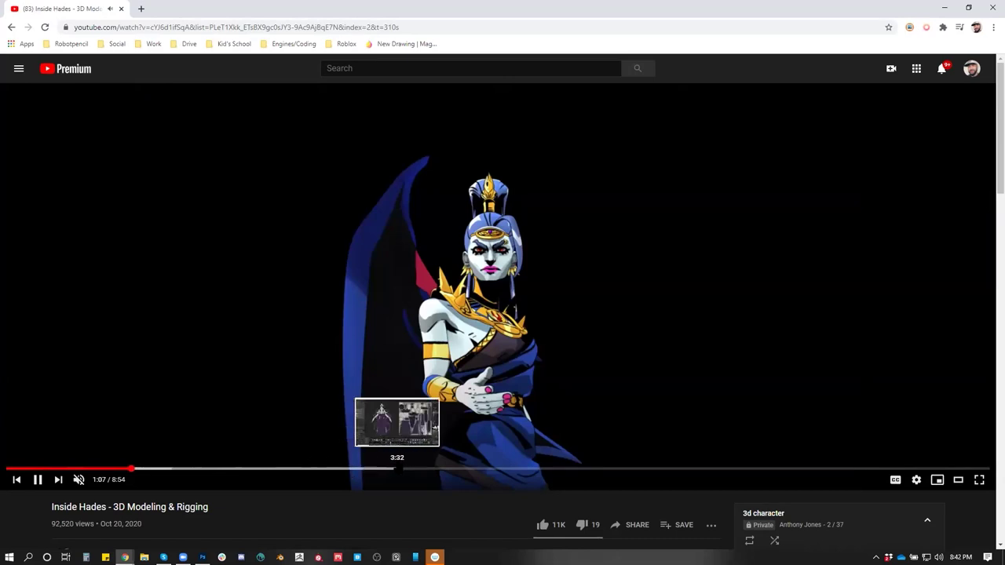
left_click(525, 468)
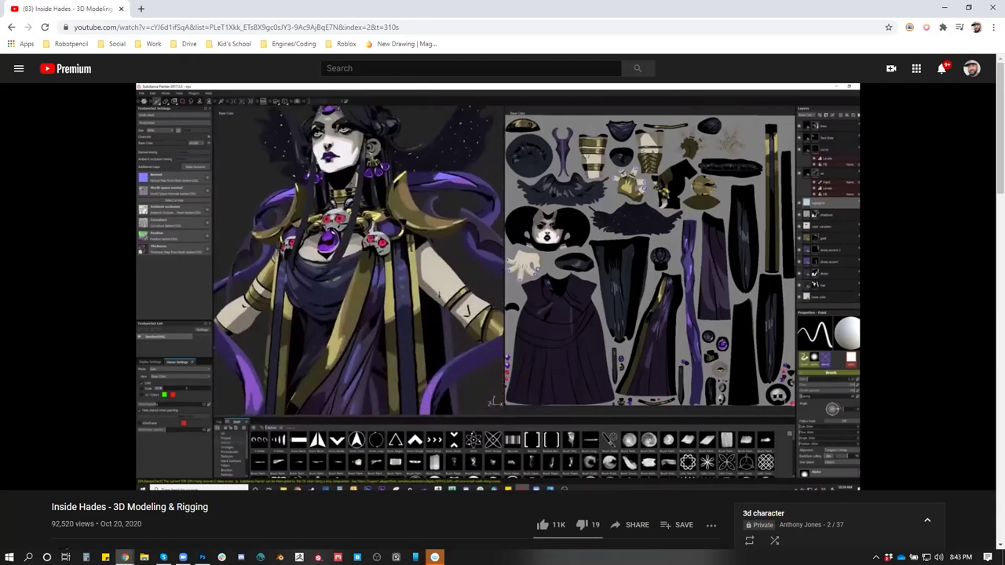
left_click(403, 69)
type("hades gam")
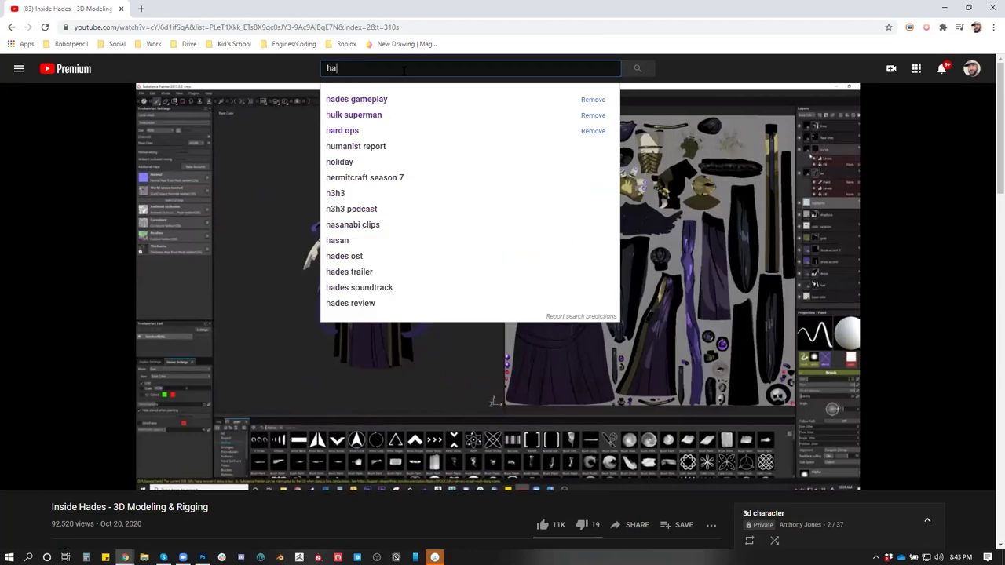
type("eplay")
Search 'hades gameplay', open the first Let's Play video fullscreen and skip past the title menu
key("Return")
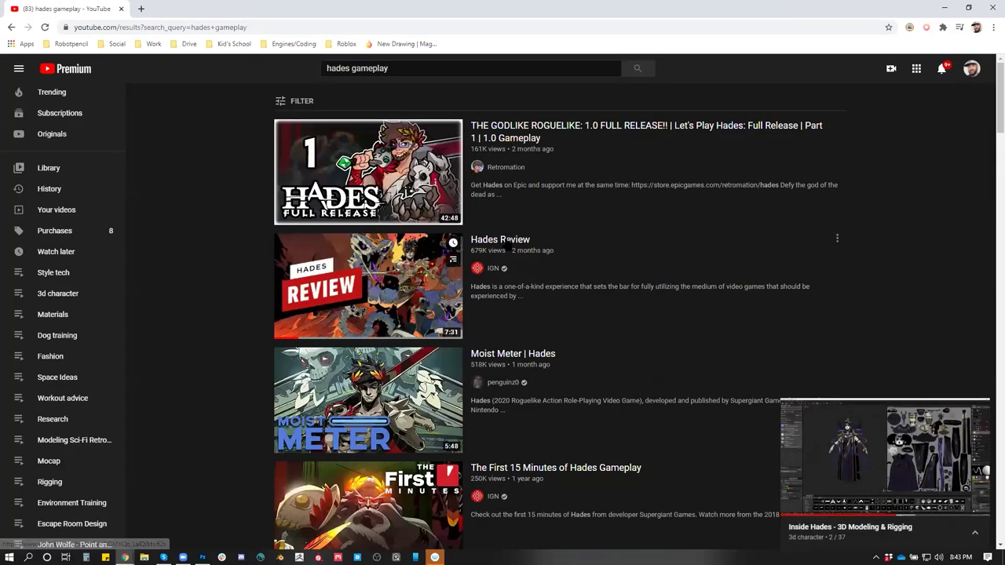
left_click(548, 133)
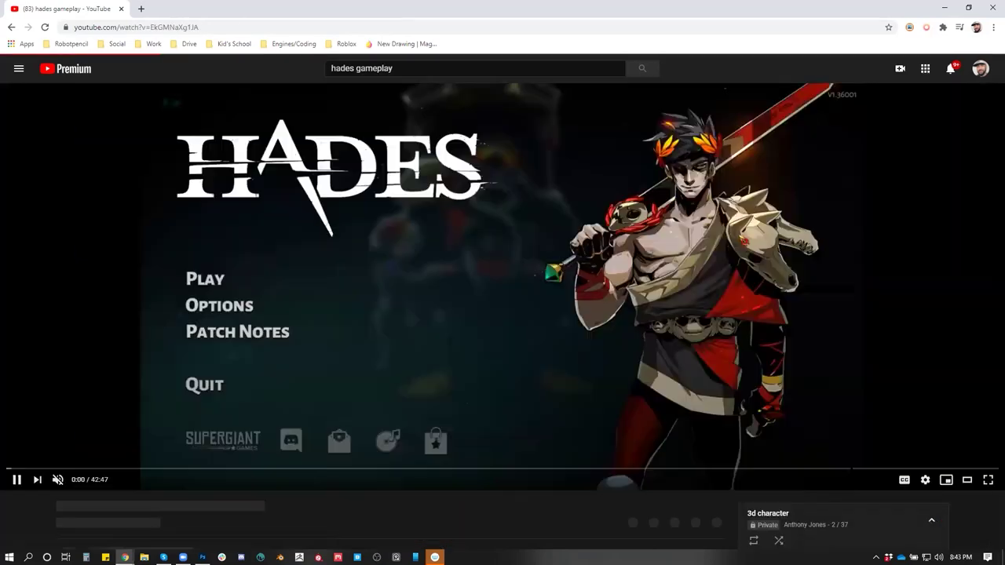
key("f")
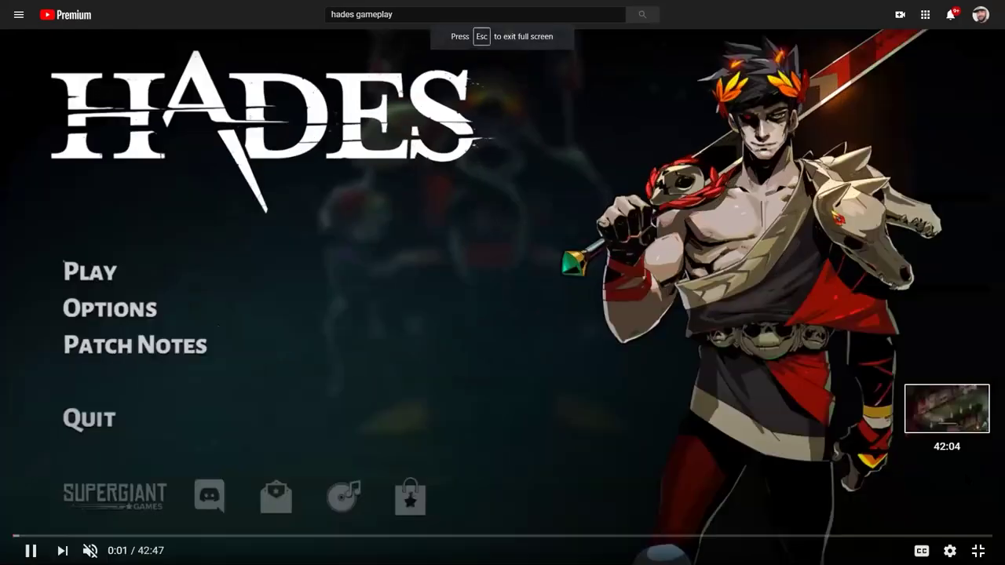
left_click(89, 537)
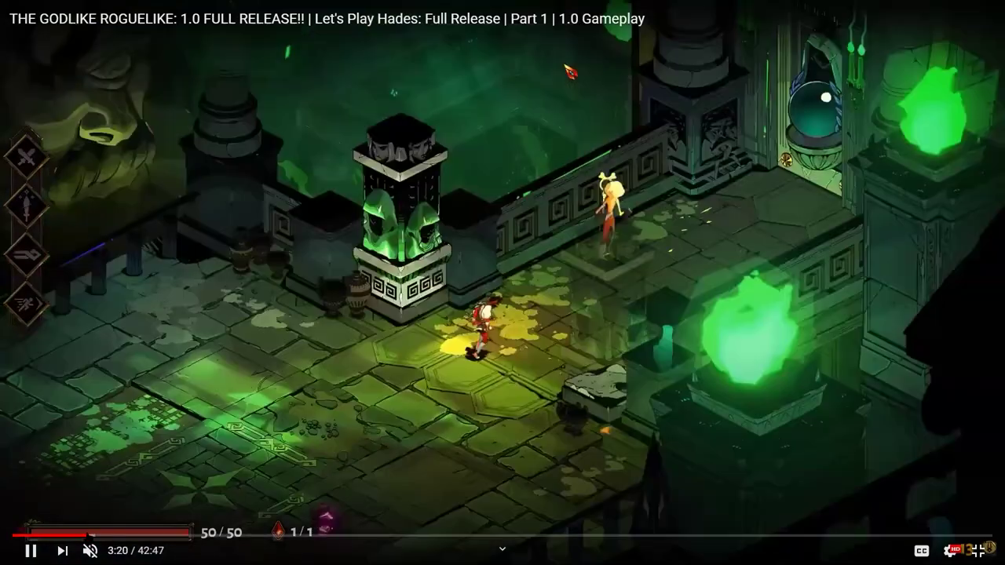
left_click(81, 536)
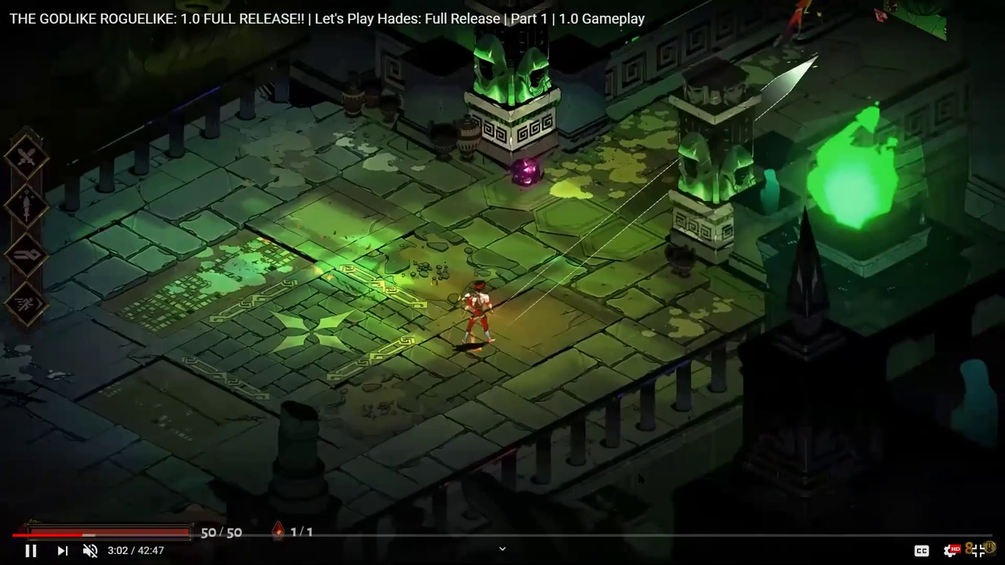
left_click(837, 285)
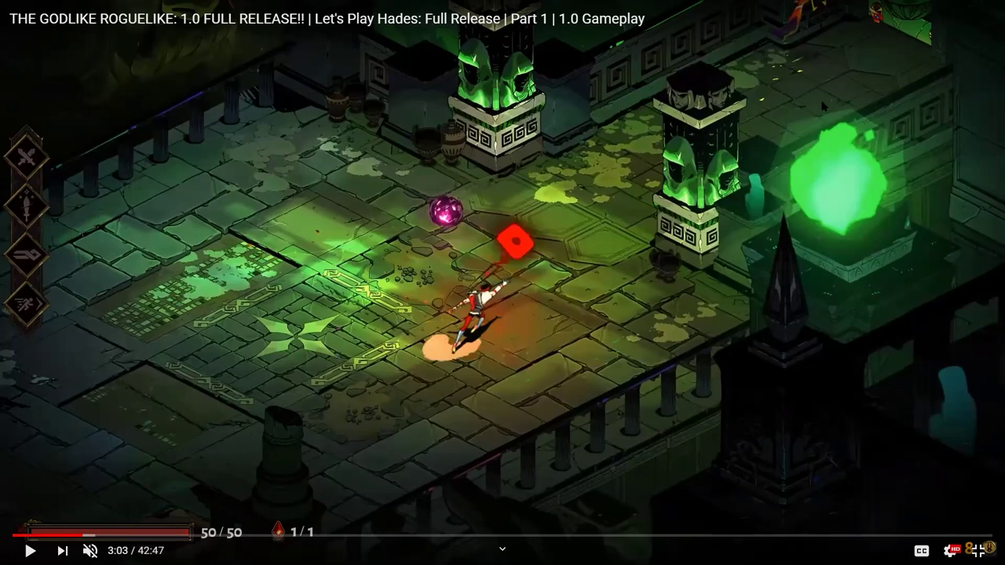
Resume the video, pause it at 3:32, then exit fullscreen and minimize the browser
left_click(752, 291)
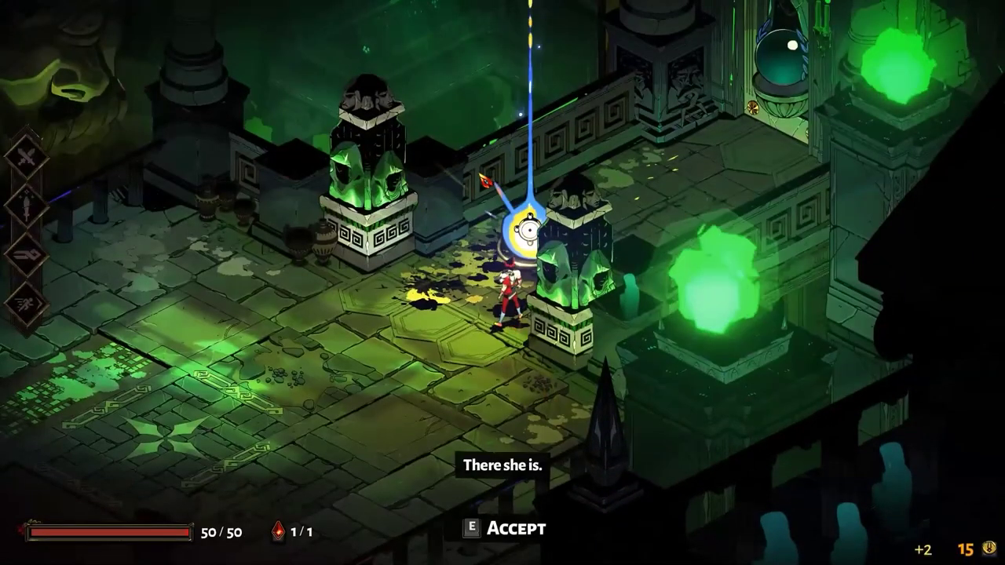
key("e")
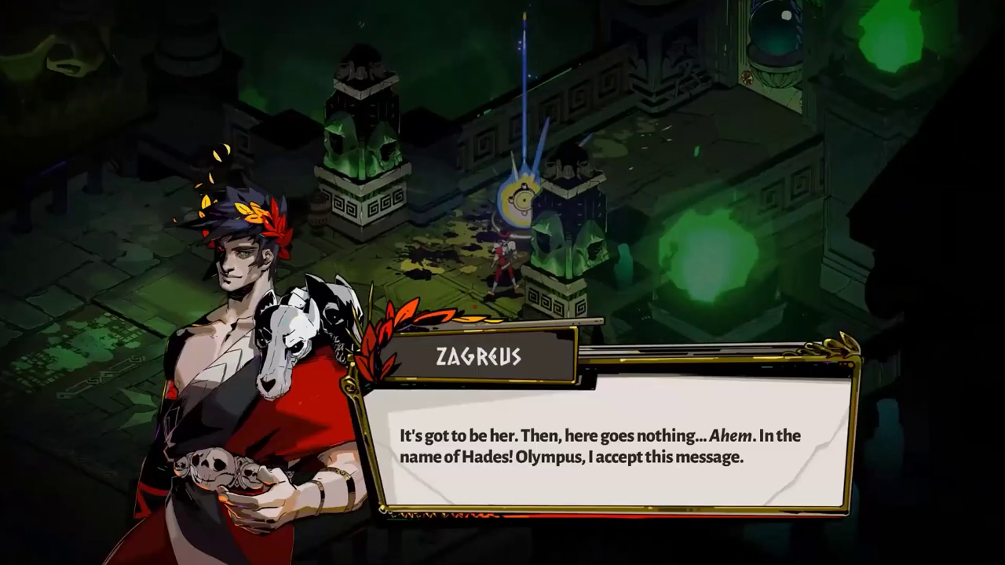
mouse_move(738, 292)
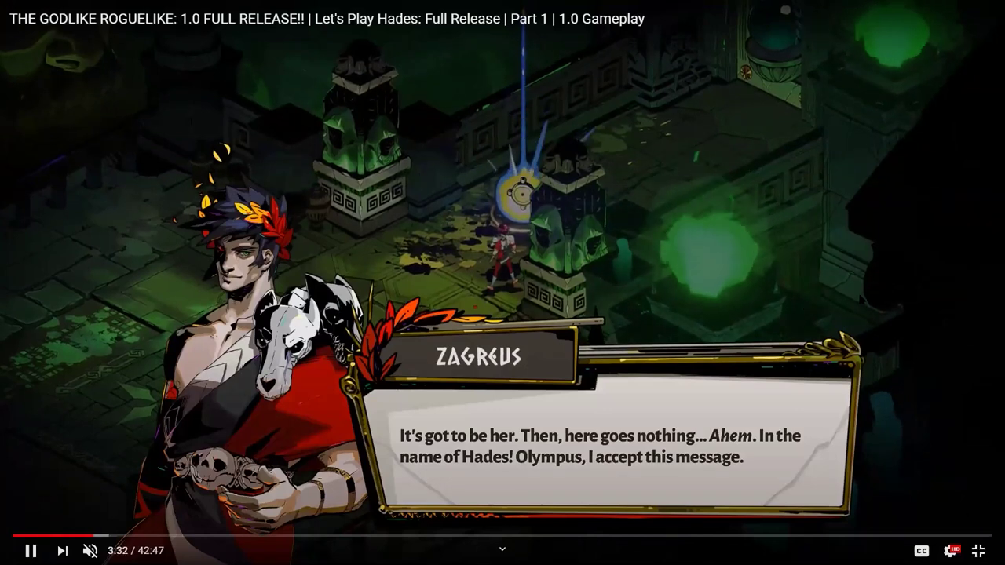
key("space")
left_click(978, 552)
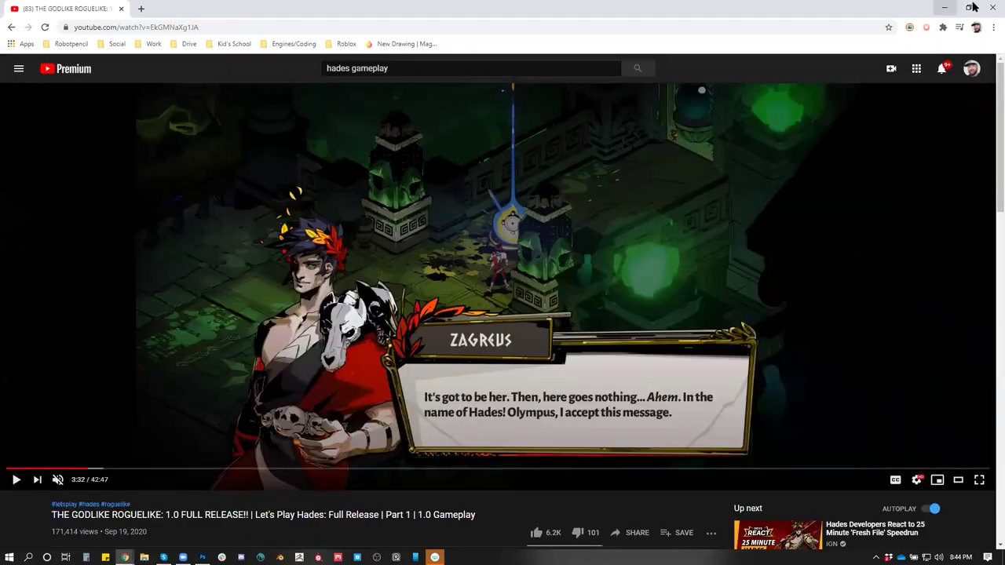
left_click(946, 7)
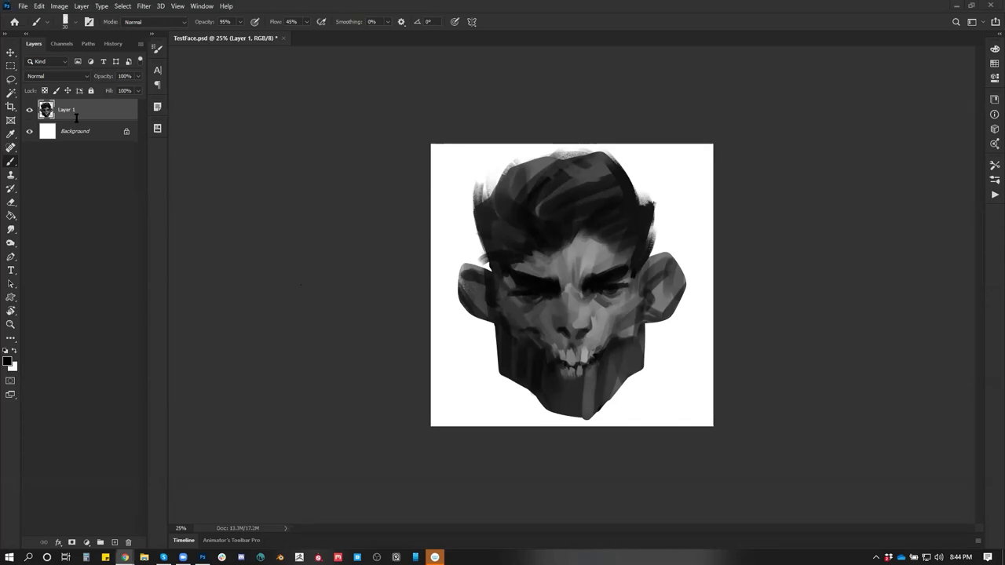
Hide the face painting layer, create a new Letter-size document, and close TestFace.psd without saving
left_click(29, 110)
key("ctrl+a")
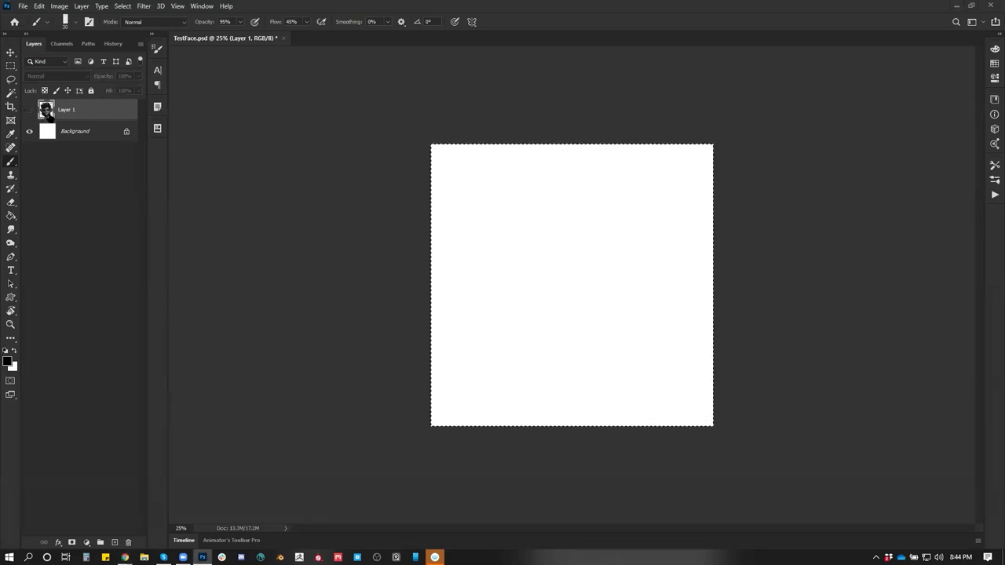
key("z")
key("ctrl+minus")
key("ctrl+minus")
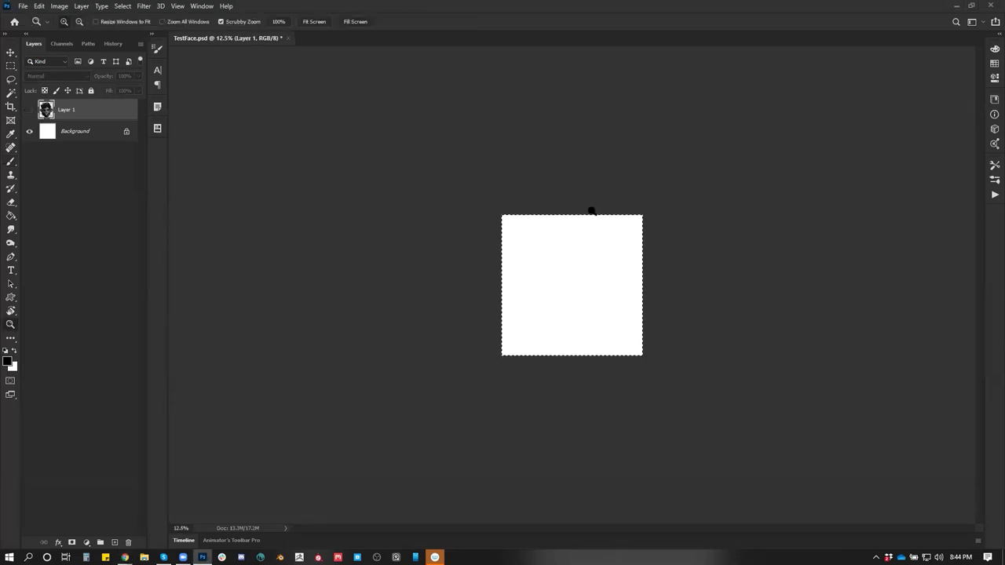
key("ctrl+n")
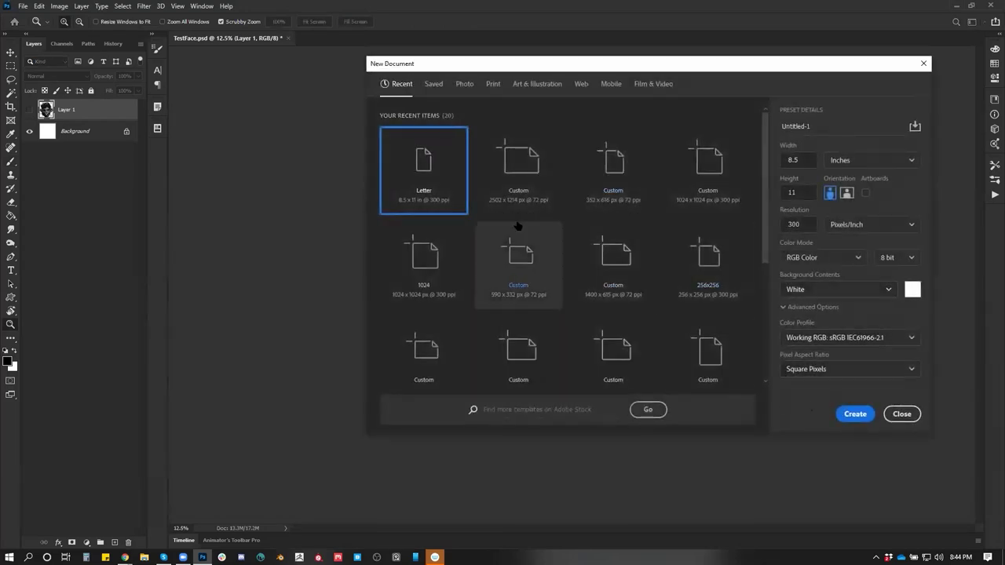
left_click(856, 414)
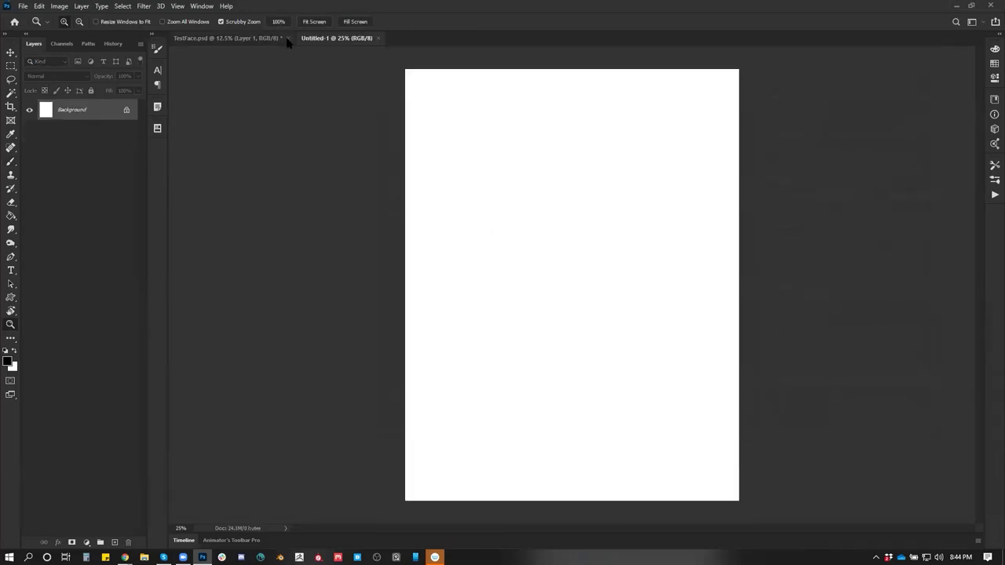
left_click(287, 41)
left_click(498, 207)
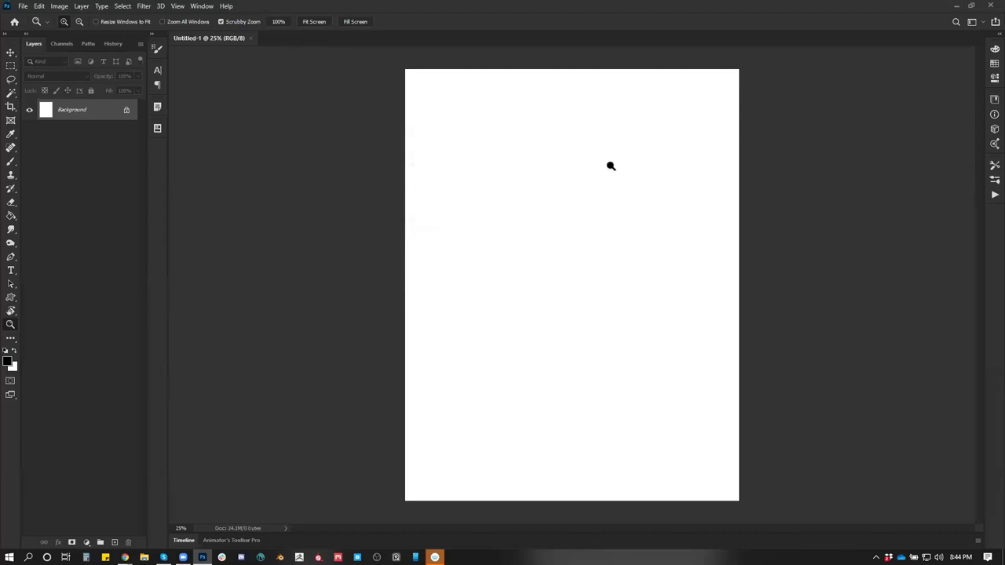
Pick a size 25 brush and drag the canvas Lightness down to -74 in Hue/Saturation
left_click(611, 166)
key("b")
mouse_move(514, 125)
left_mouse_down()
mouse_move(469, 171)
mouse_move(496, 164)
left_mouse_up()
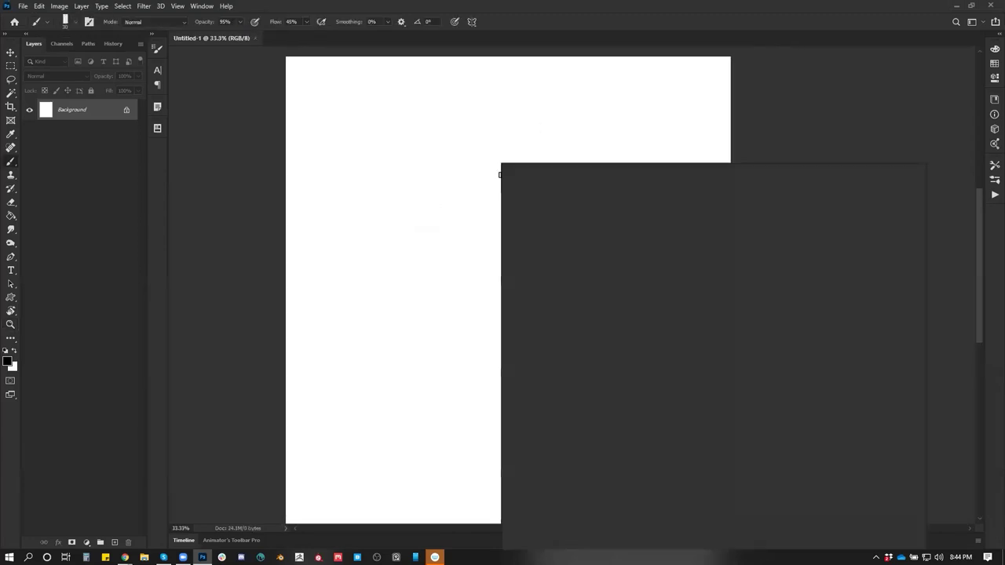
left_click(837, 366)
left_click(788, 120)
key("ctrl+u")
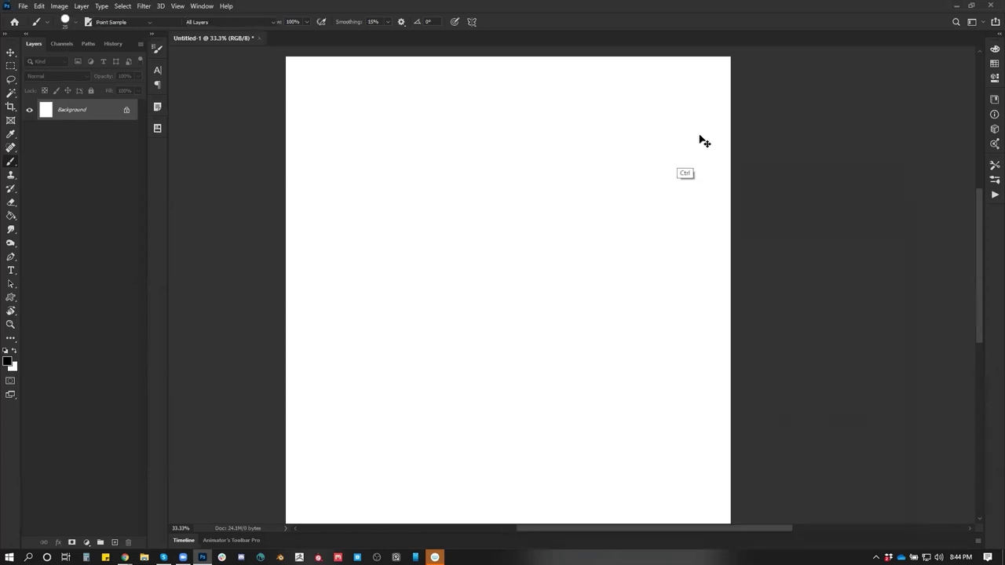
left_click_drag(289, 419, 256, 417)
Apply the darkening, paint a white bean-shaped form near the top, then add black strokes along its top
left_click(413, 311)
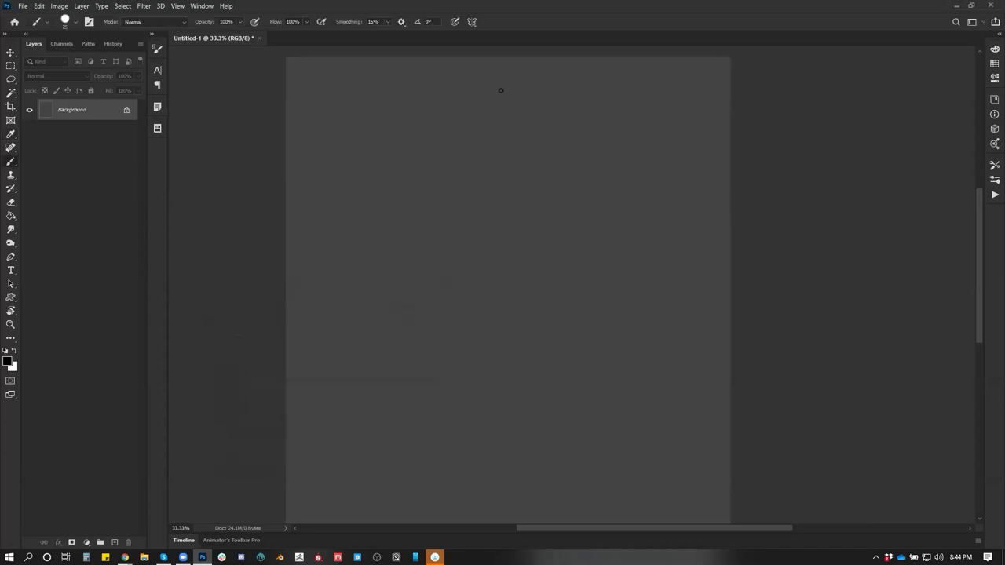
key("x")
mouse_move(476, 130)
left_mouse_down()
mouse_move(529, 103)
mouse_move(498, 161)
mouse_move(521, 117)
mouse_move(468, 152)
mouse_move(477, 162)
mouse_move(471, 149)
left_mouse_up()
key("bracketleft")
key("bracketleft")
key("bracketleft")
key("bracketleft")
key("bracketleft")
key("bracketleft")
key("bracketleft")
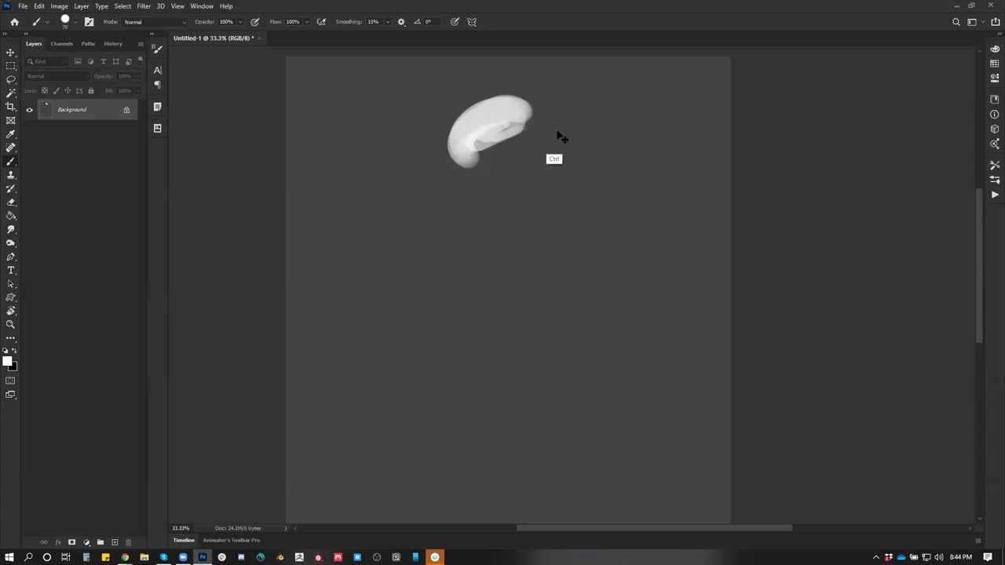
key("ctrl+shift+h")
key("x")
mouse_move(511, 119)
left_mouse_down()
mouse_move(509, 103)
mouse_move(487, 150)
left_mouse_up()
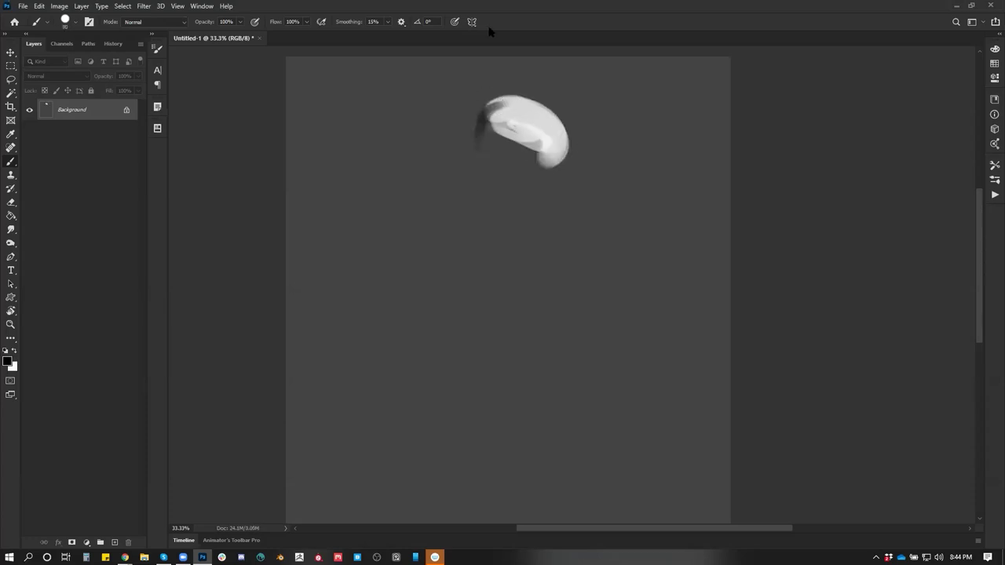
key("alt+Tab")
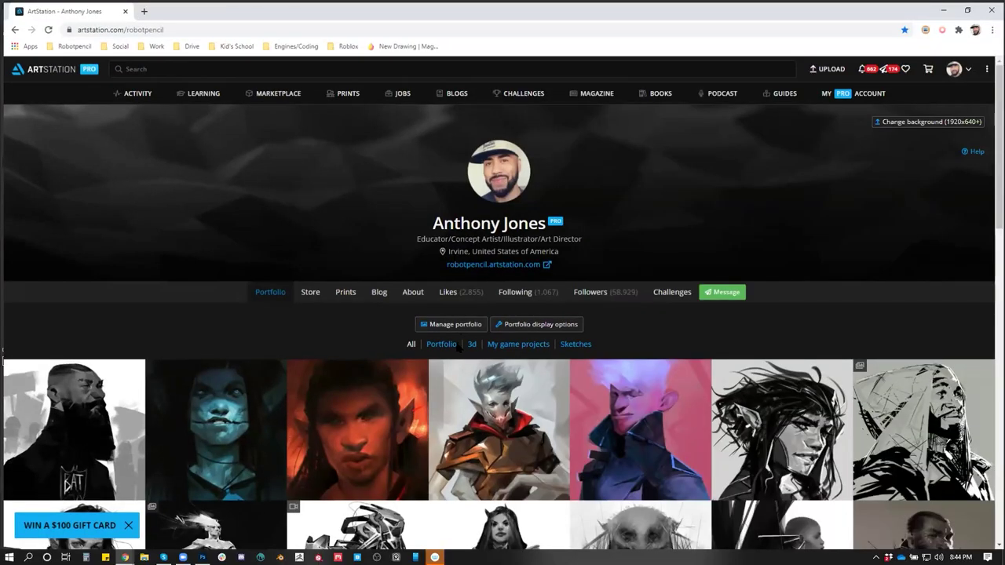
Browse the artist's 3d album, view Project: Sin Vida, then open the Gross 3D head artwork
left_click(471, 344)
scroll(495, 392, "down", 1)
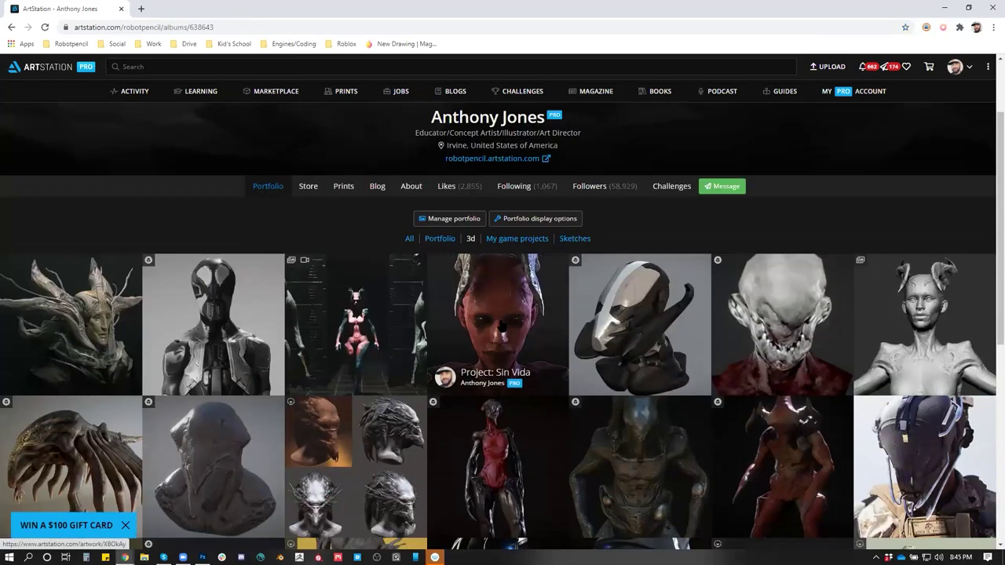
scroll(628, 337, "down", 1)
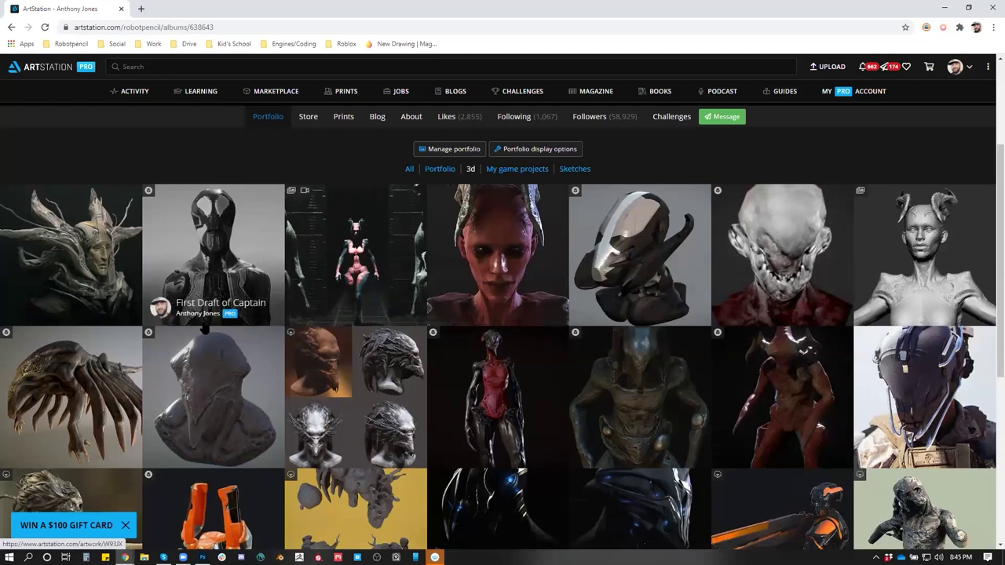
left_click(491, 282)
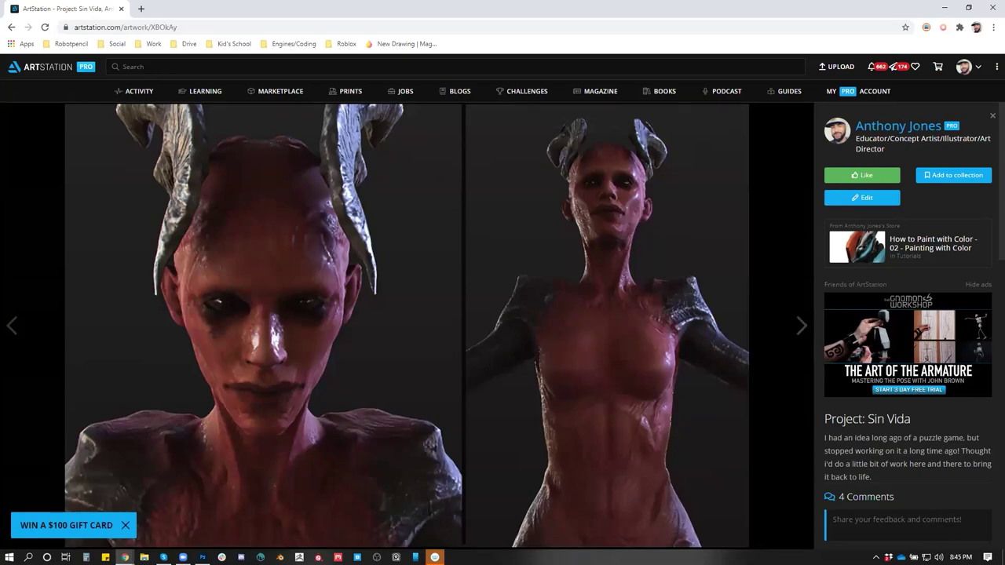
left_click(903, 127)
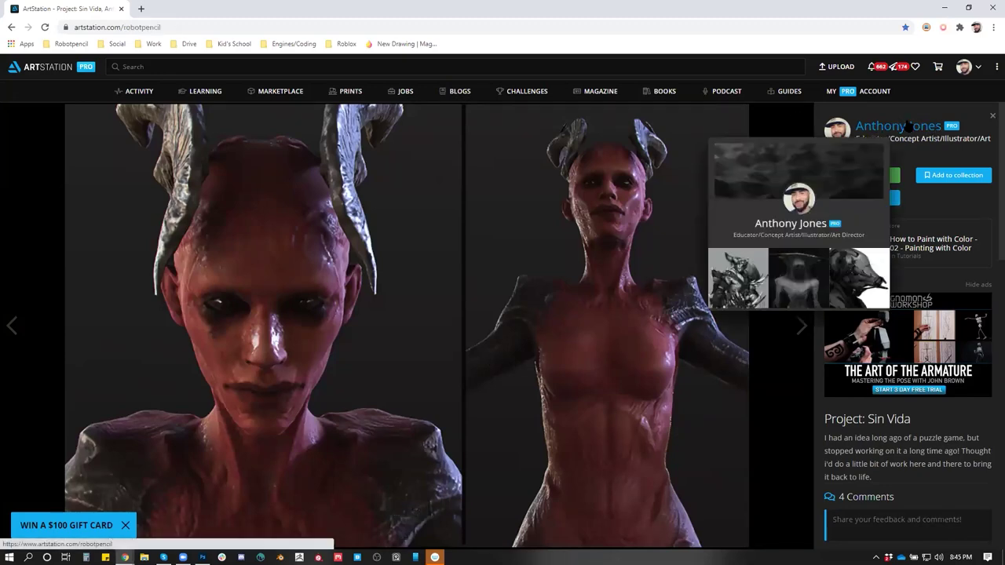
left_click(470, 343)
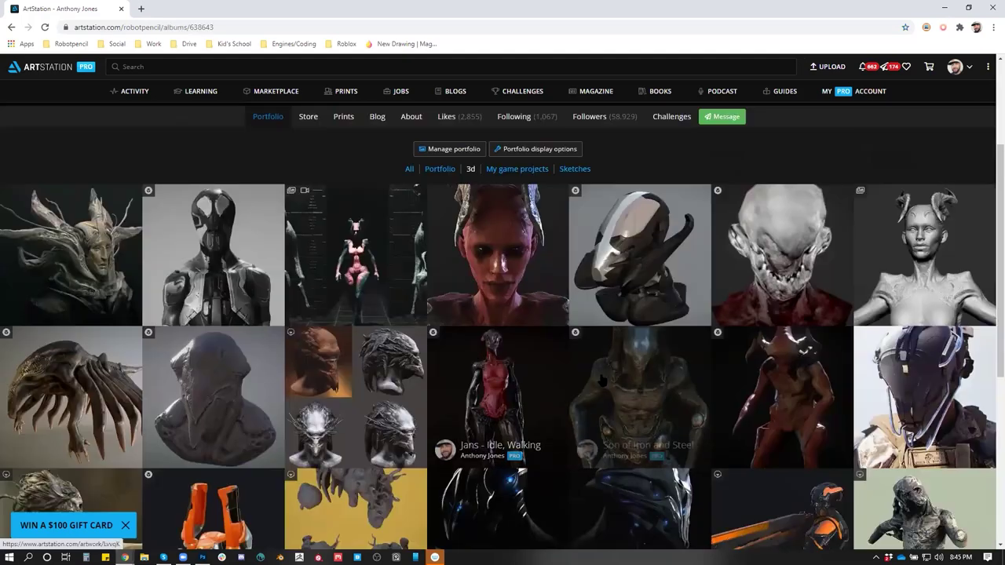
left_click(784, 251)
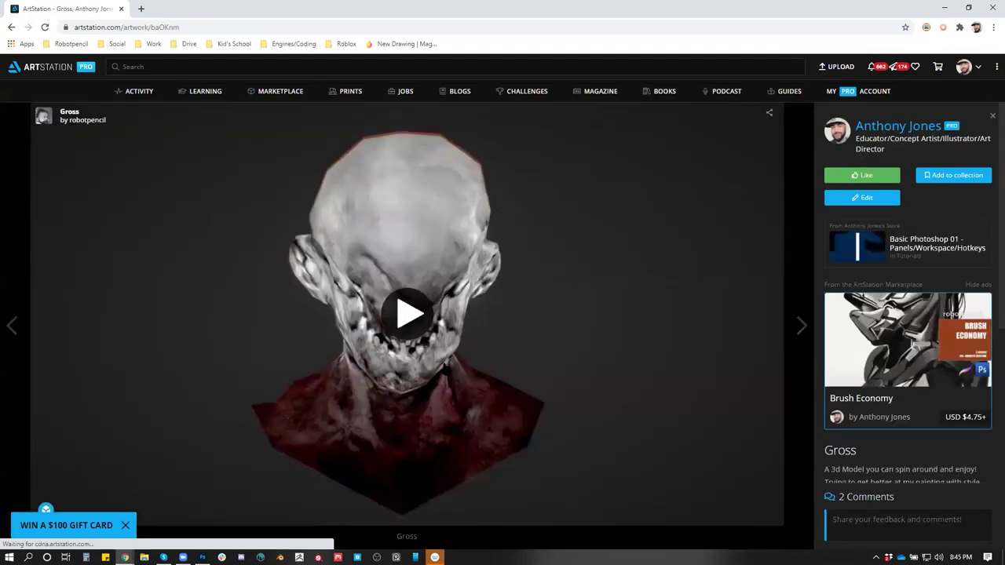
Load the Gross head's interactive 3D viewer and orbit it to see its back, underside and front
left_click(416, 333)
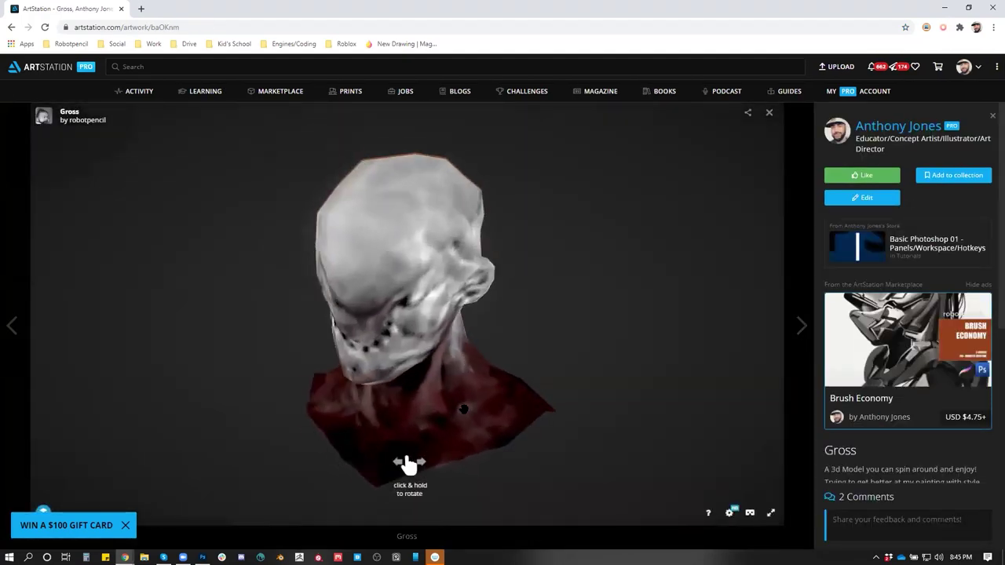
left_click_drag(471, 363, 497, 359)
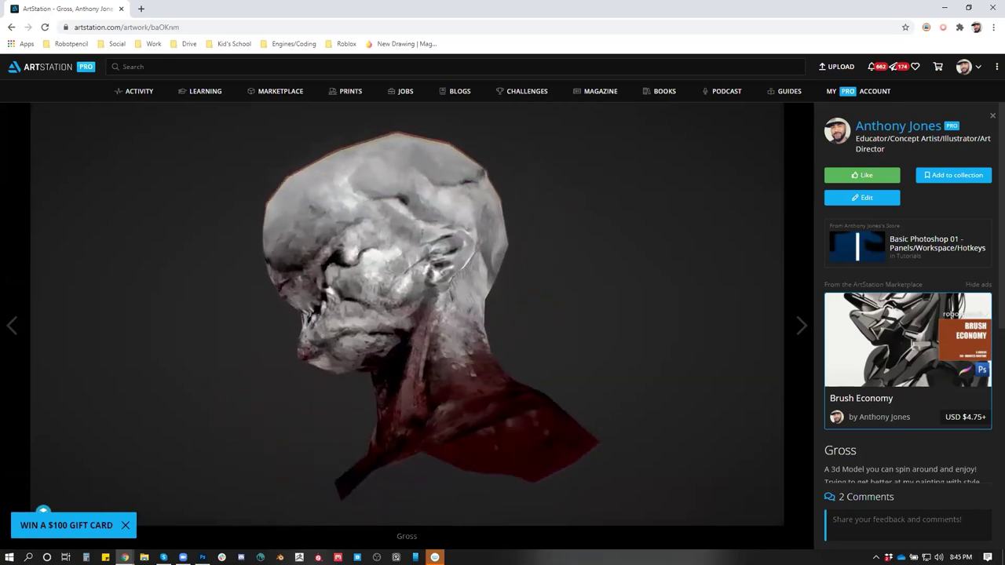
left_click_drag(419, 355, 487, 358)
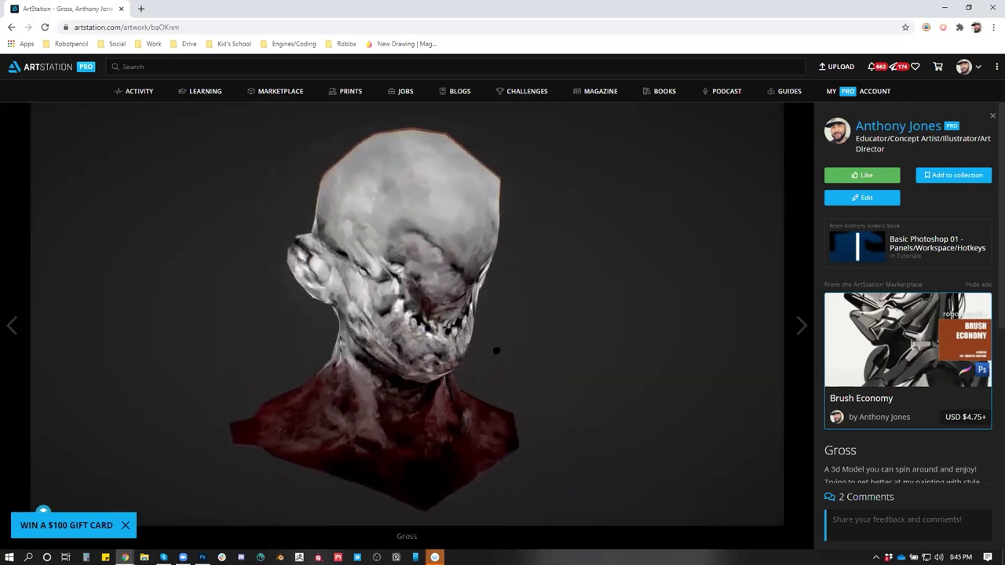
left_click_drag(452, 308, 499, 351)
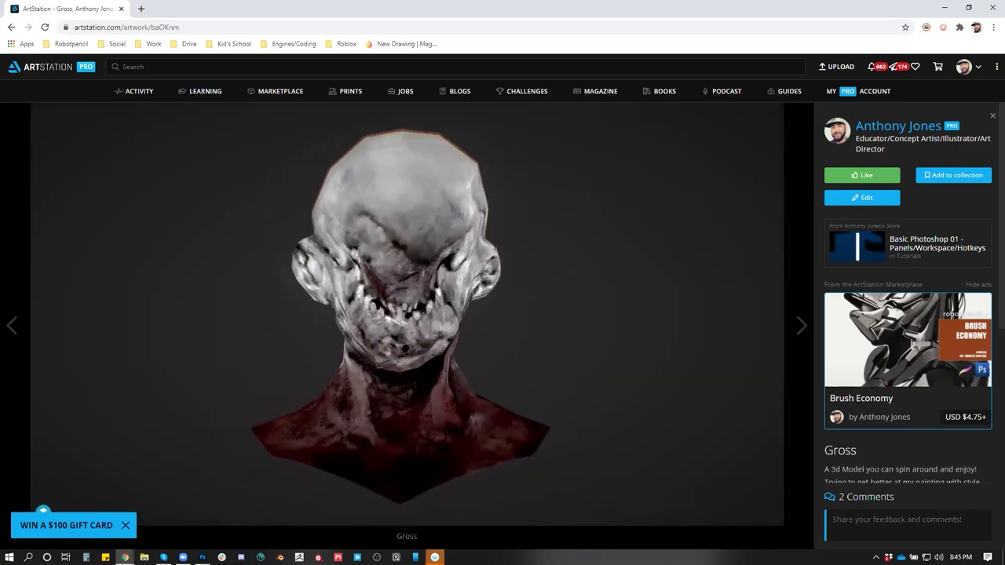
left_click_drag(361, 348, 432, 220)
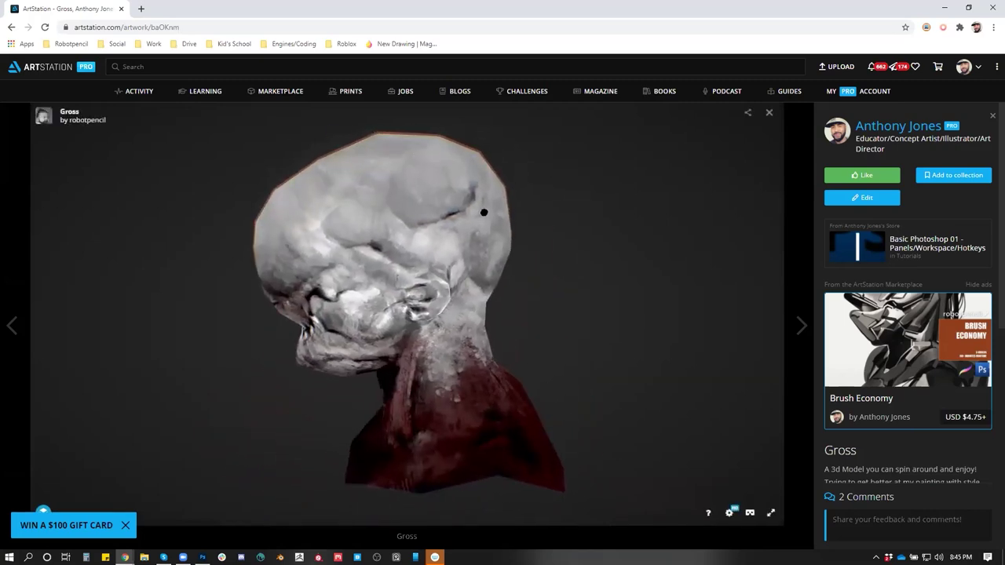
left_click_drag(565, 363, 618, 361)
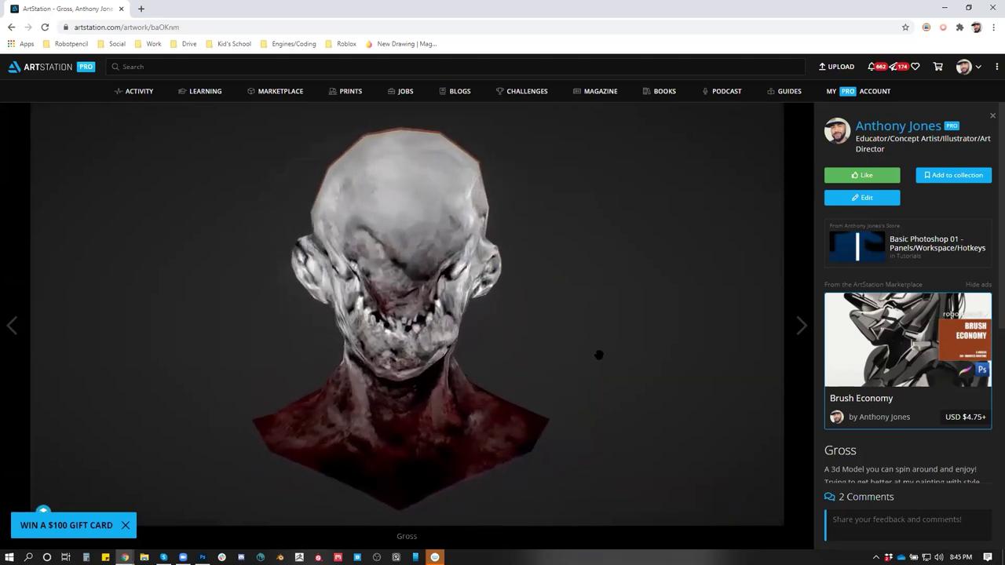
left_click_drag(603, 355, 475, 325)
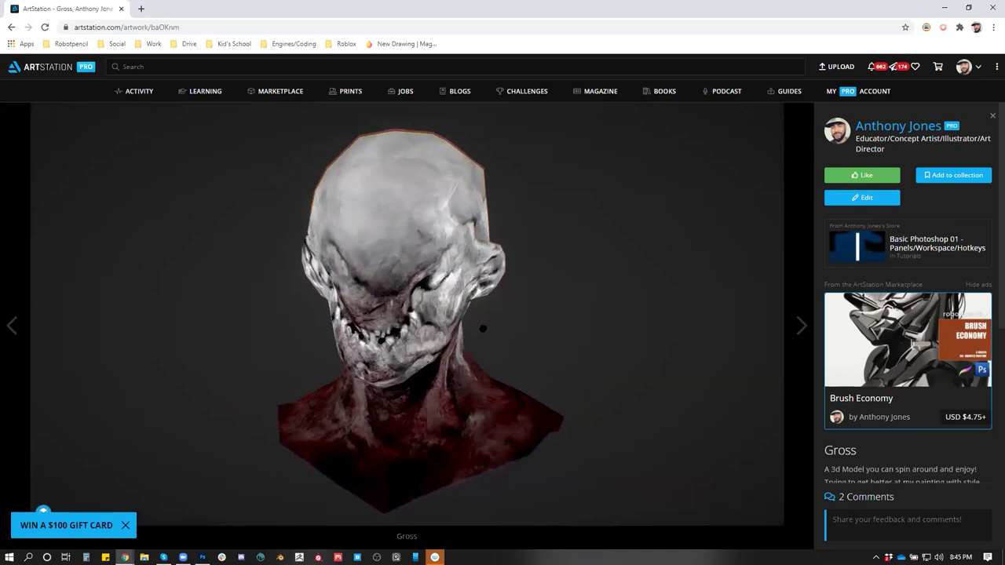
Keep orbiting and zooming the head through profile and three-quarter views, then return to the artist's profile
left_click_drag(505, 325, 486, 338)
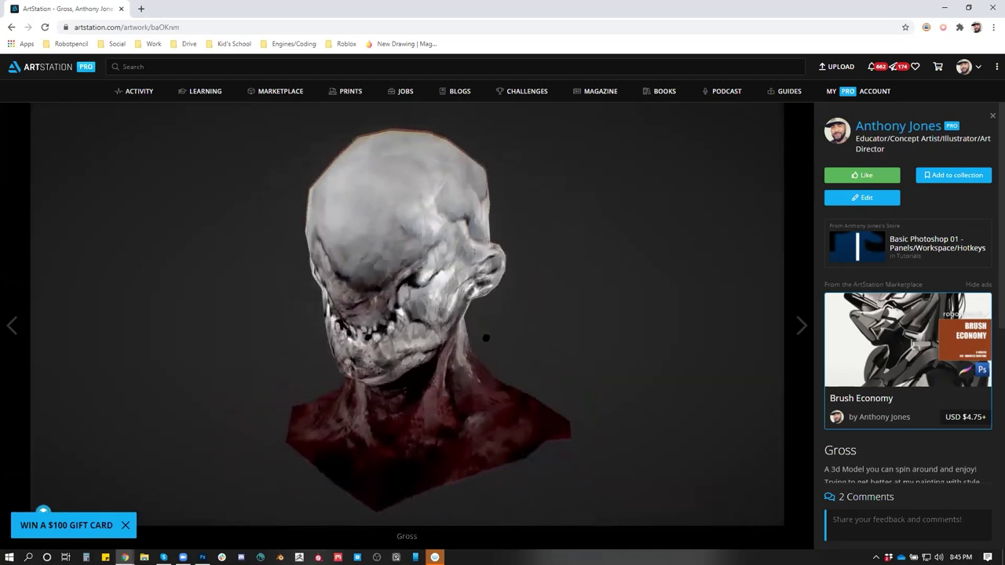
left_click_drag(513, 316, 483, 296)
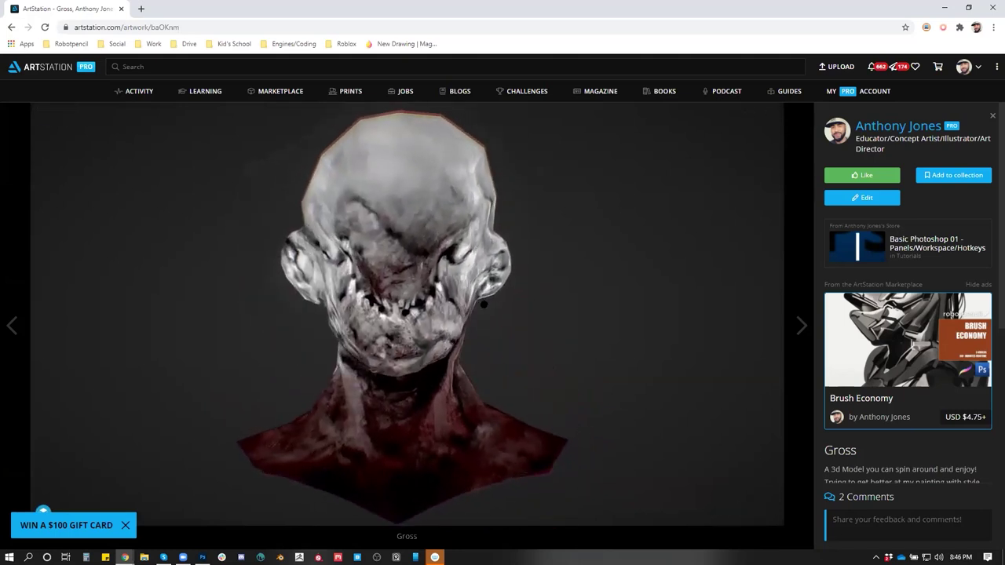
mouse_move(508, 335)
left_mouse_down()
mouse_move(507, 350)
mouse_move(523, 343)
left_mouse_up()
scroll(418, 380, "up", 10)
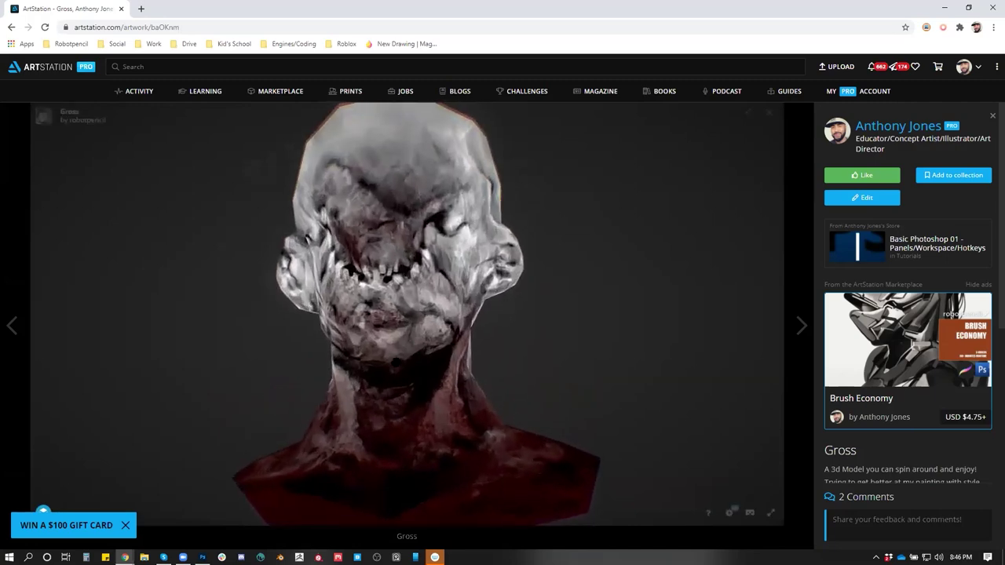
scroll(419, 380, "down", 10)
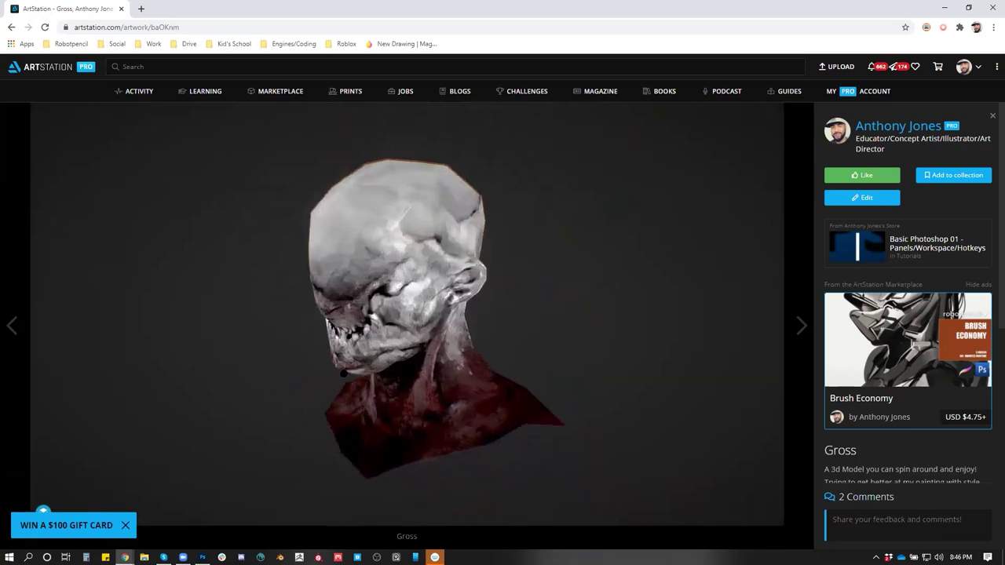
left_click_drag(498, 346, 430, 385)
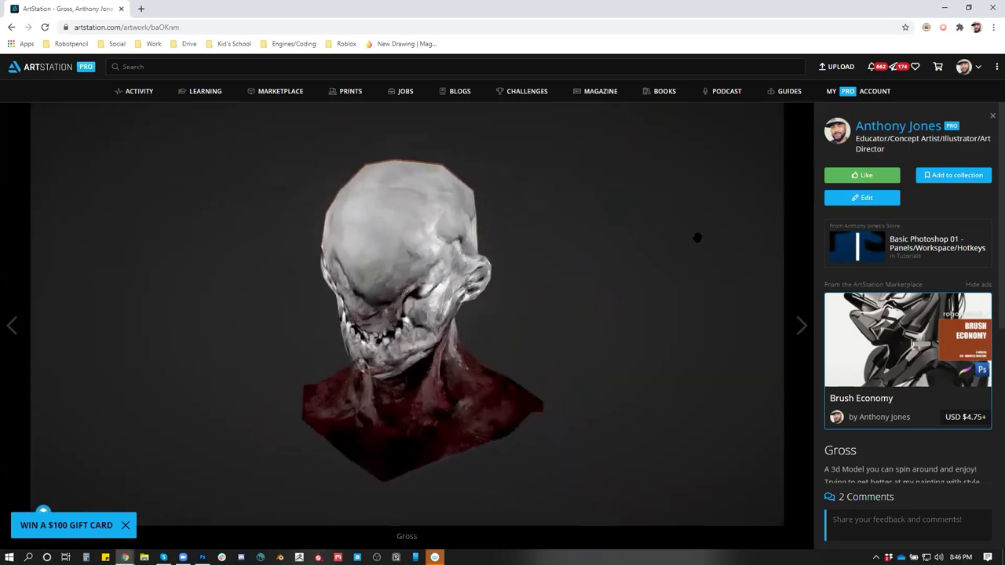
left_click(902, 129)
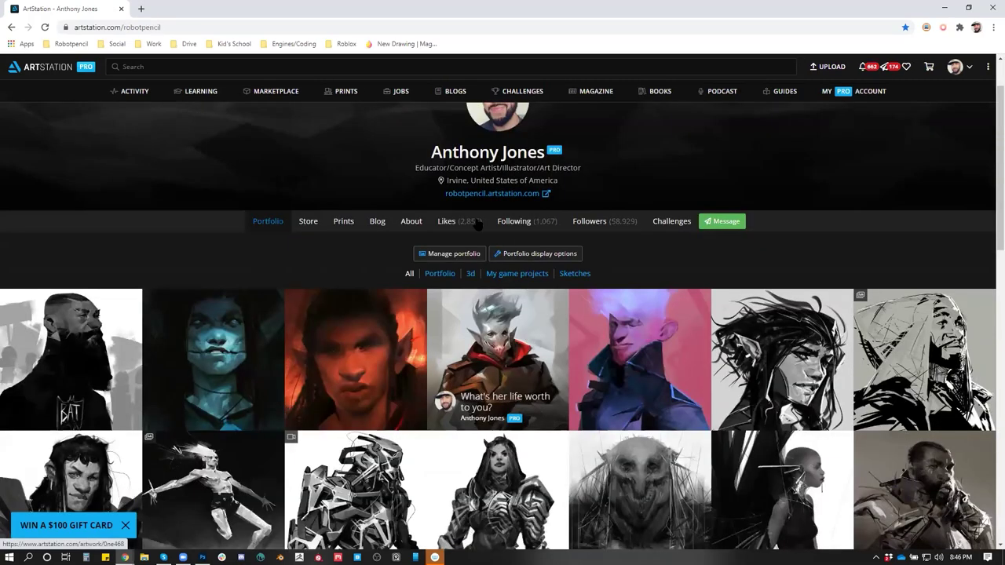
Switch the portfolio to the 3d album, scroll through the grid, then close the browser
scroll(471, 377, "down", 2)
left_click(471, 250)
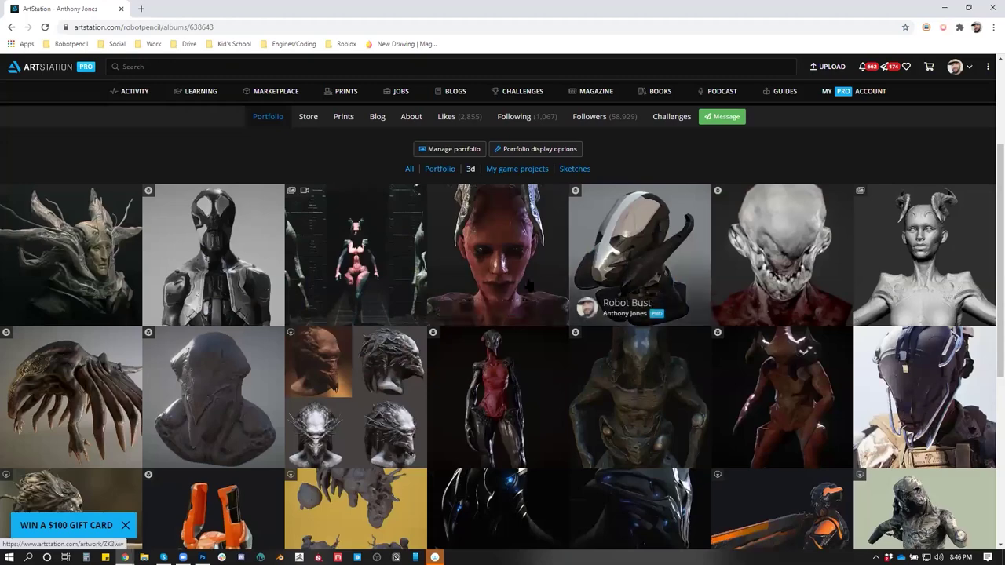
scroll(472, 314, "down", 2)
scroll(479, 383, "down", 3)
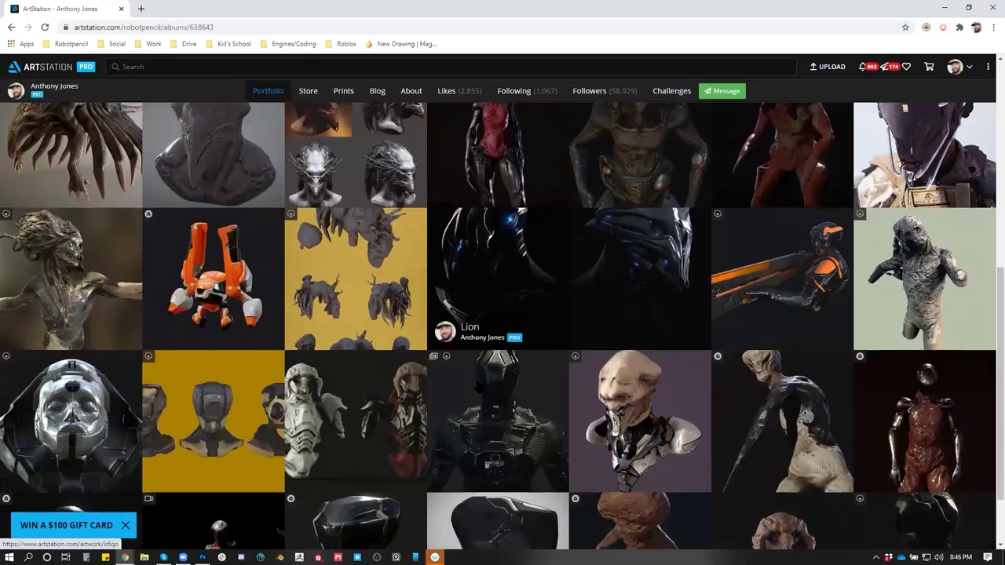
scroll(479, 383, "up", 5)
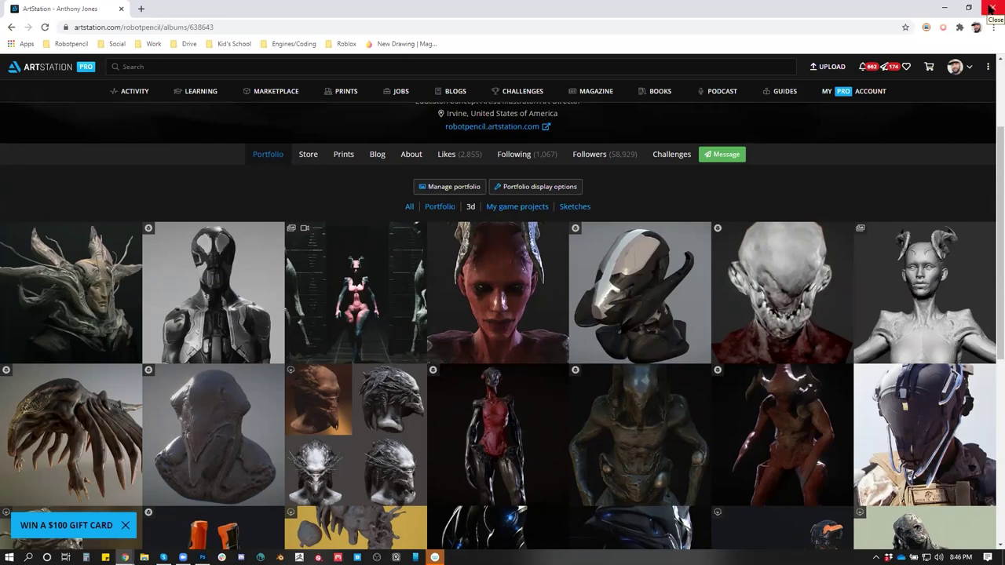
left_click(991, 8)
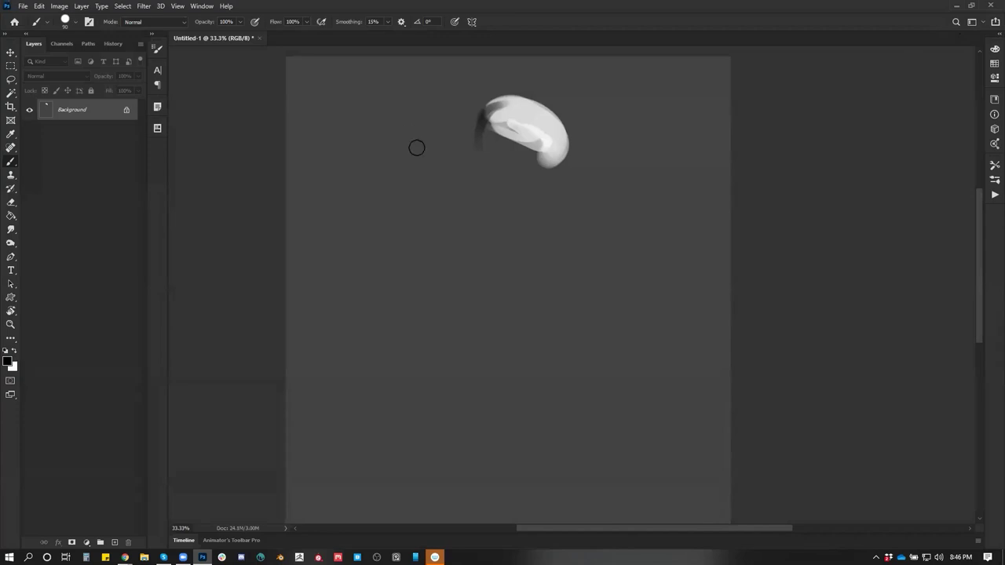
Undo the last stroke, zoom in, and paint light and dark shading along the shape's lower-left
key("ctrl+z")
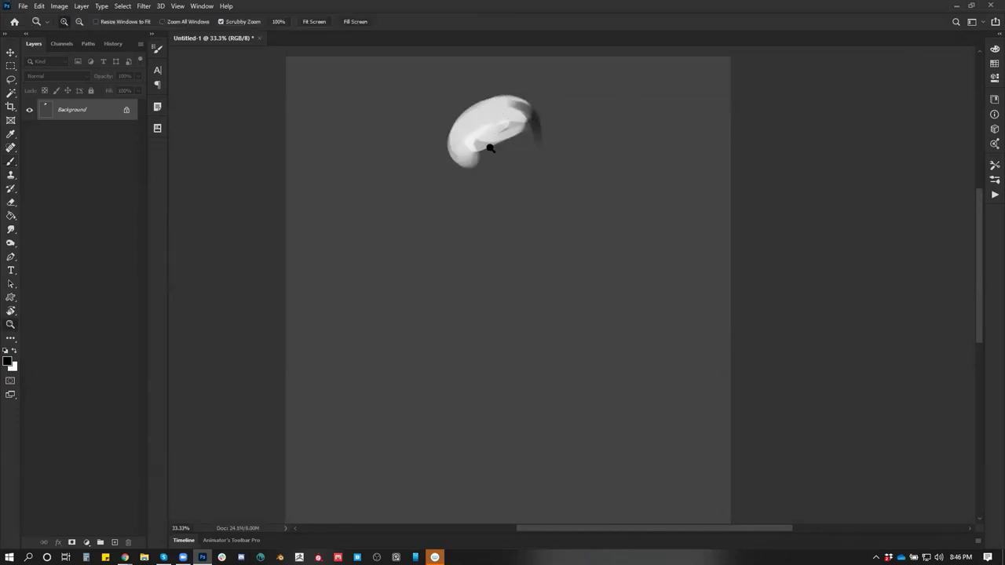
left_click(476, 145, "ctrl")
mouse_move(433, 150)
left_mouse_down()
mouse_move(486, 96)
mouse_move(458, 155)
mouse_move(448, 148)
mouse_move(462, 169)
mouse_move(433, 161)
left_mouse_up()
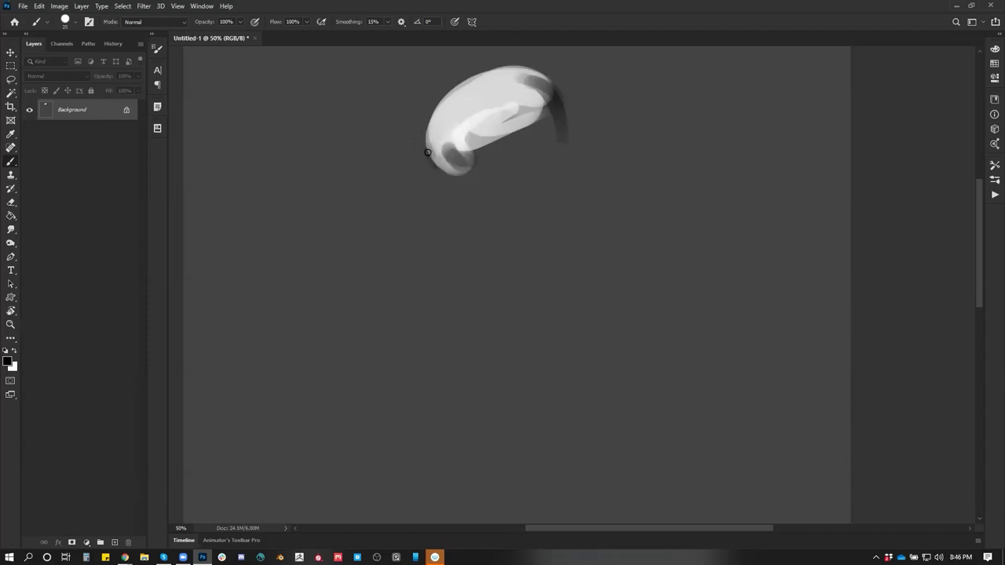
mouse_move(447, 156)
left_mouse_down()
mouse_move(458, 146)
mouse_move(450, 139)
mouse_move(468, 142)
mouse_move(458, 159)
mouse_move(491, 139)
mouse_move(466, 145)
mouse_move(525, 95)
mouse_move(504, 158)
mouse_move(471, 162)
left_mouse_up()
left_click(456, 143, "alt")
key("bracketright")
key("bracketright")
key("bracketright")
key("bracketright")
key("bracketright")
key("bracketleft")
key("bracketleft")
key("bracketleft")
key("bracketleft")
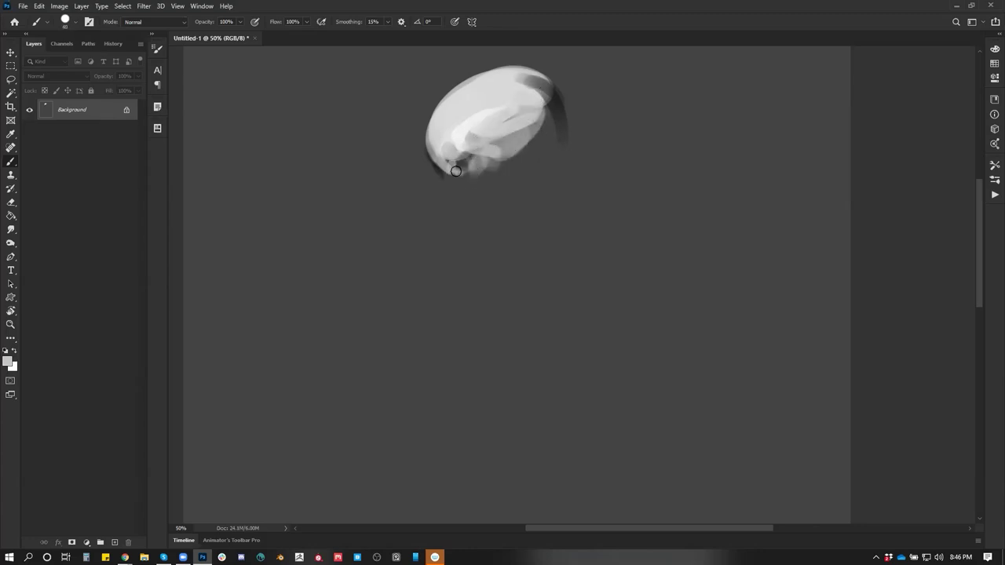
Flip the canvas, add a dark accent, then smooth the lower-right shading with sampled light greys
key("ctrl+shift+h")
key("d")
left_click(573, 161)
key("x")
key("x")
mouse_move(575, 153)
left_mouse_down()
mouse_move(566, 159)
mouse_move(578, 150)
left_mouse_up()
left_click(574, 156, "alt")
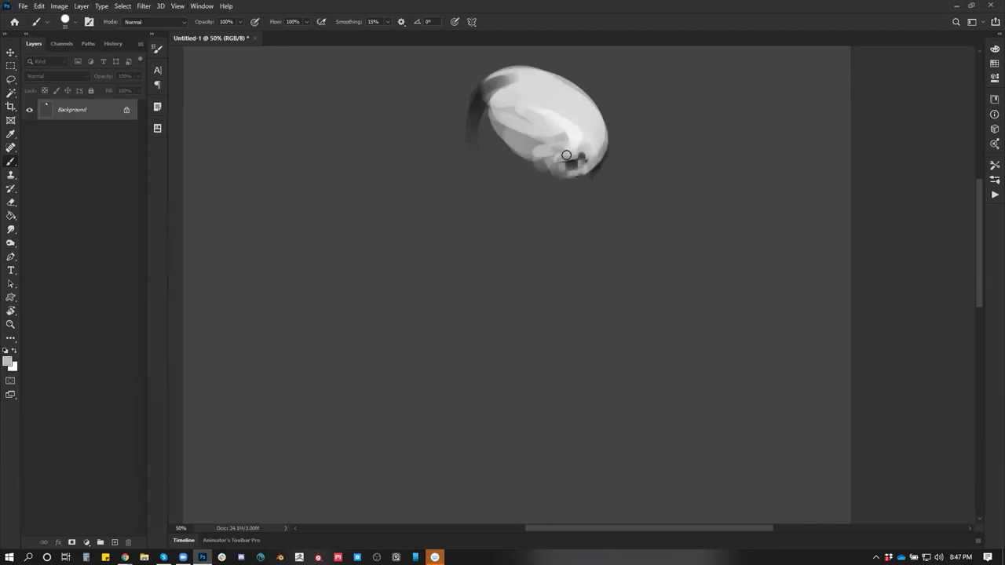
left_click(581, 140, "alt")
mouse_move(581, 139)
left_mouse_down()
mouse_move(571, 137)
mouse_move(586, 147)
mouse_move(572, 139)
mouse_move(592, 133)
mouse_move(577, 114)
mouse_move(596, 139)
mouse_move(501, 88)
left_mouse_up()
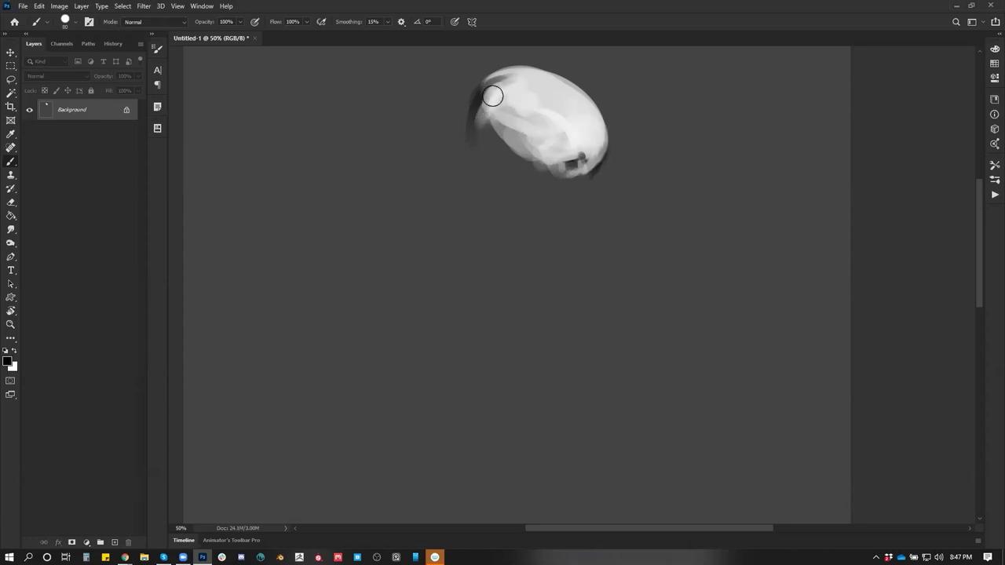
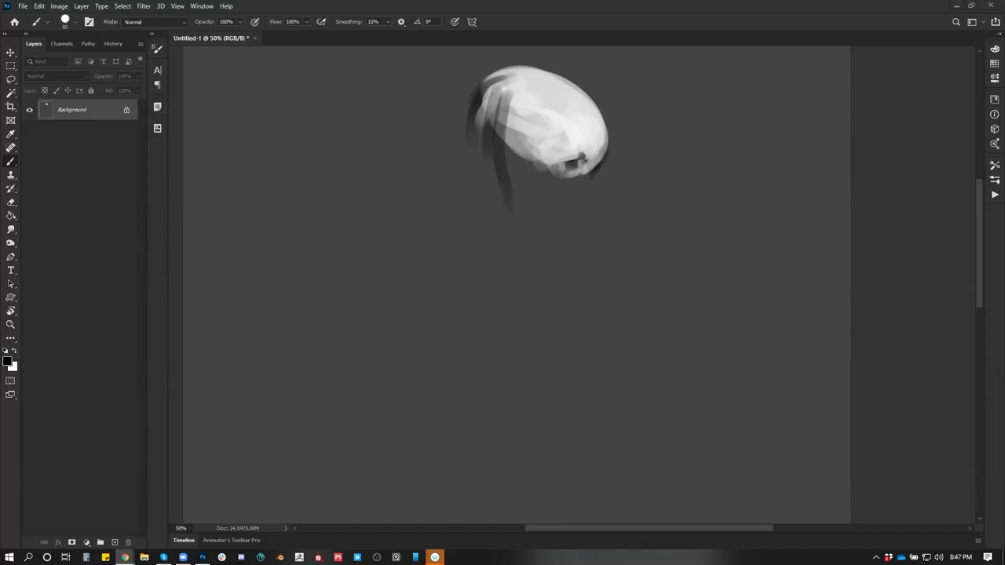
Switch from the skull painting to Chrome showing the YouTube 'Style tech' playlist
key("alt+Tab")
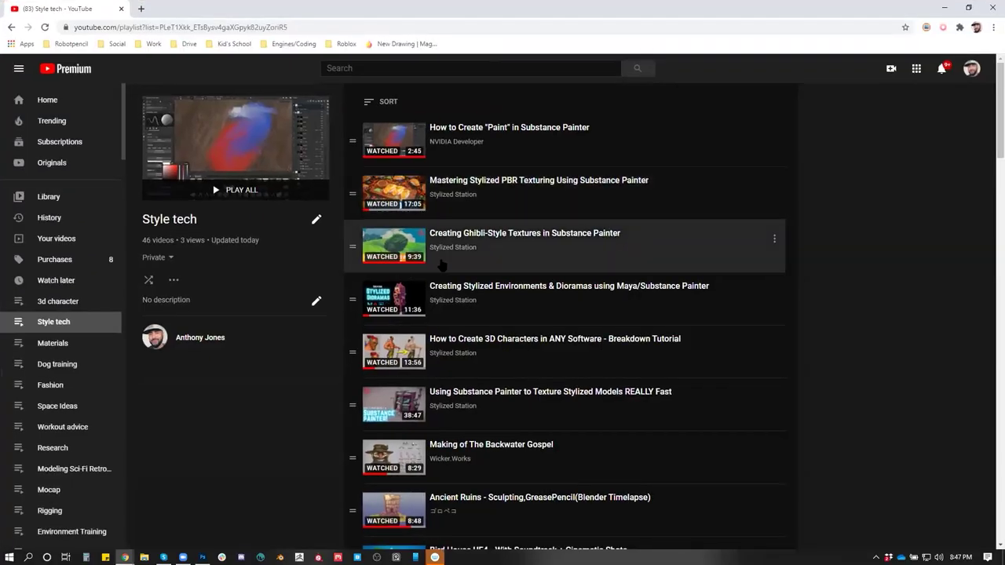
Skim 'Creating Ghibli-Style Textures in Substance Painter' to 6:28, 8:47 and 9:13, pause, and return to the playlist
scroll(493, 206, "down", 1)
left_click(492, 203)
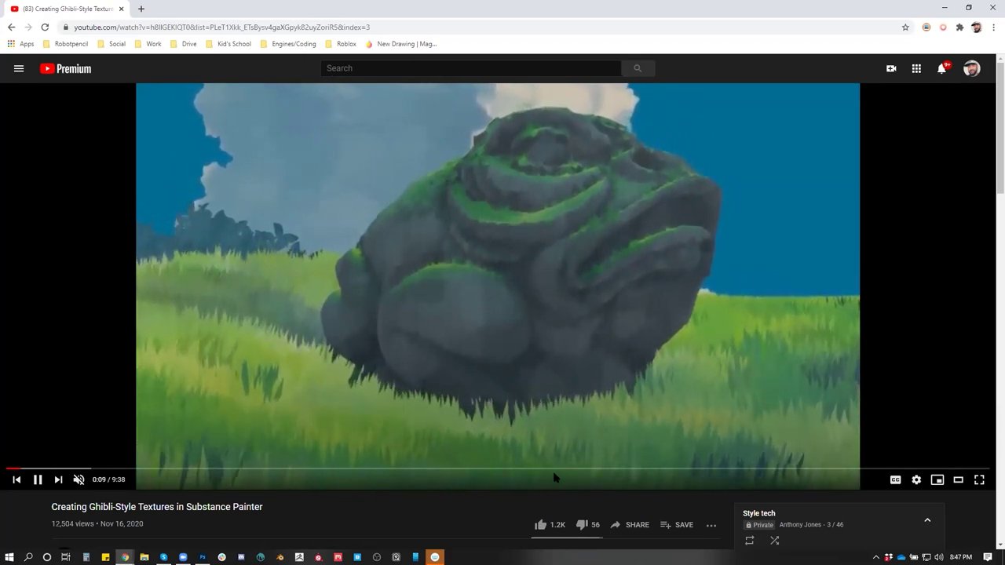
left_click_drag(512, 472, 666, 470)
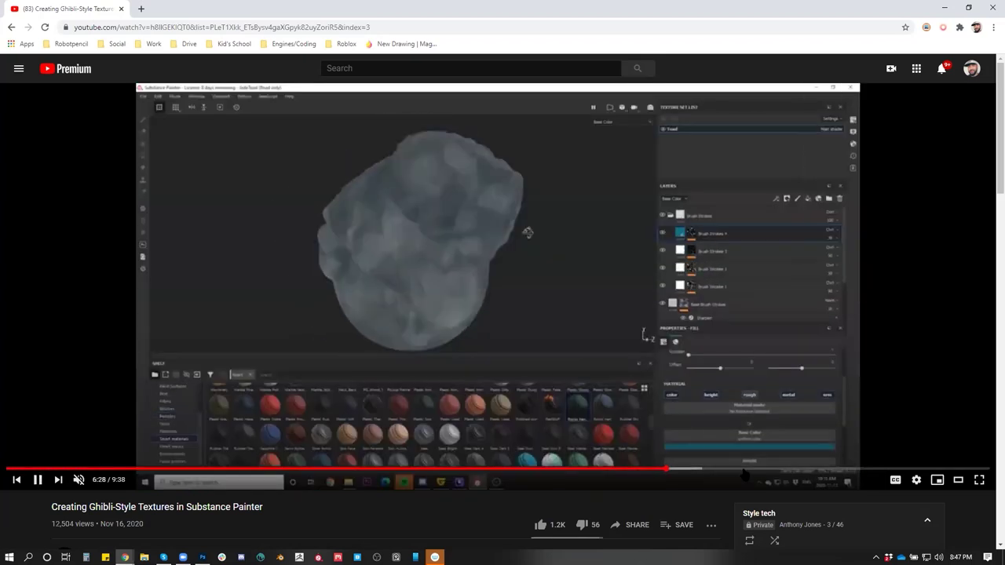
left_click(899, 471)
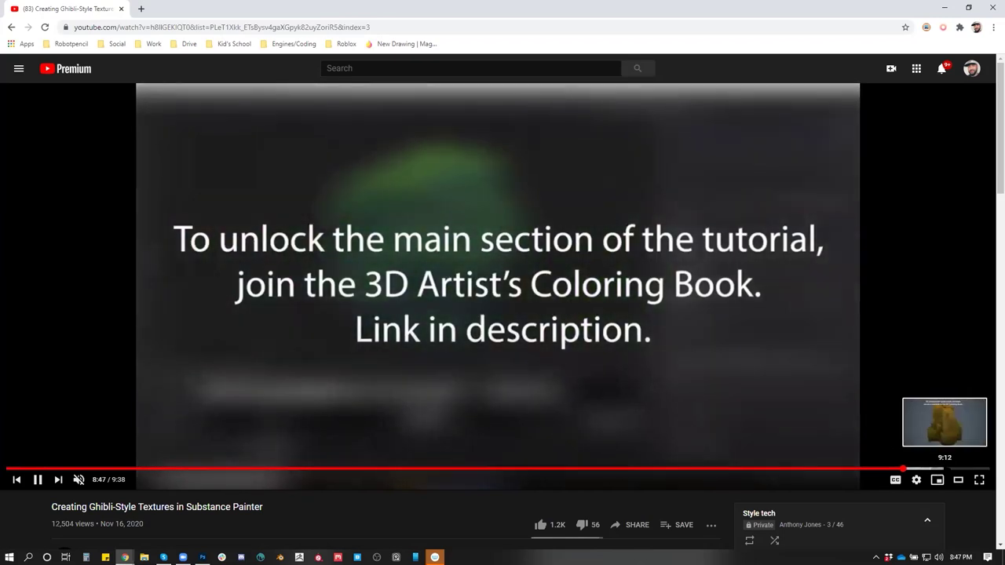
left_click(944, 471)
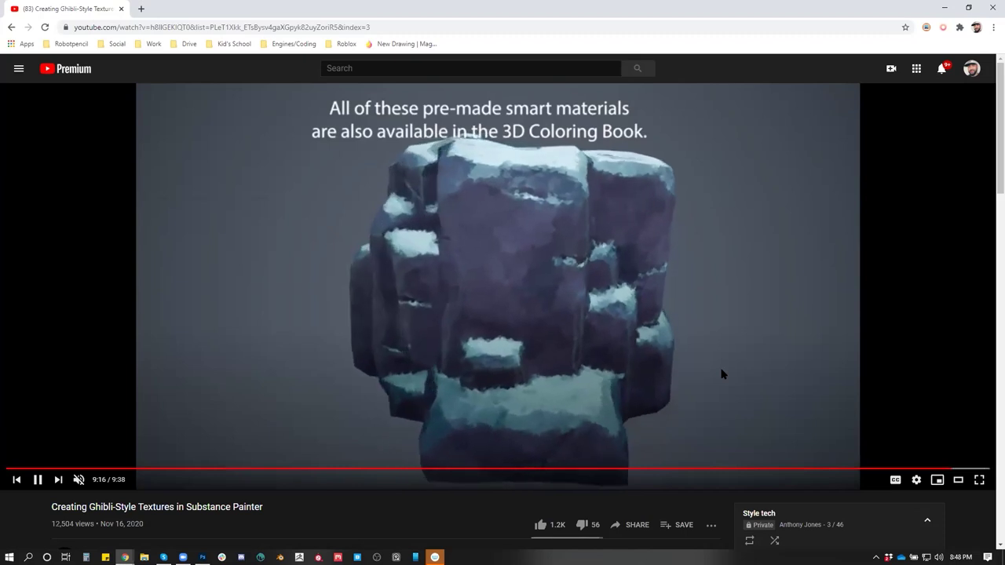
left_click(682, 444)
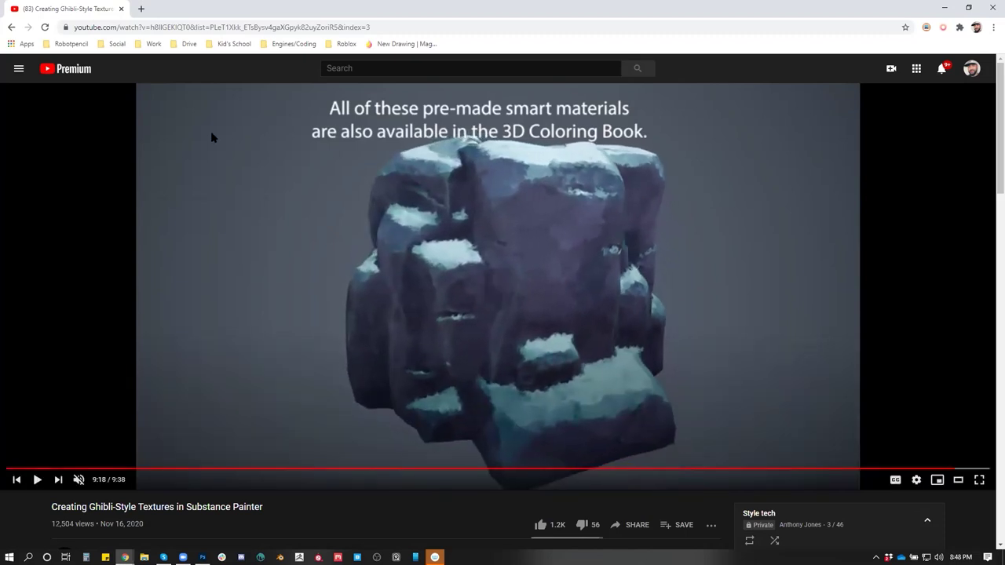
left_click(16, 27)
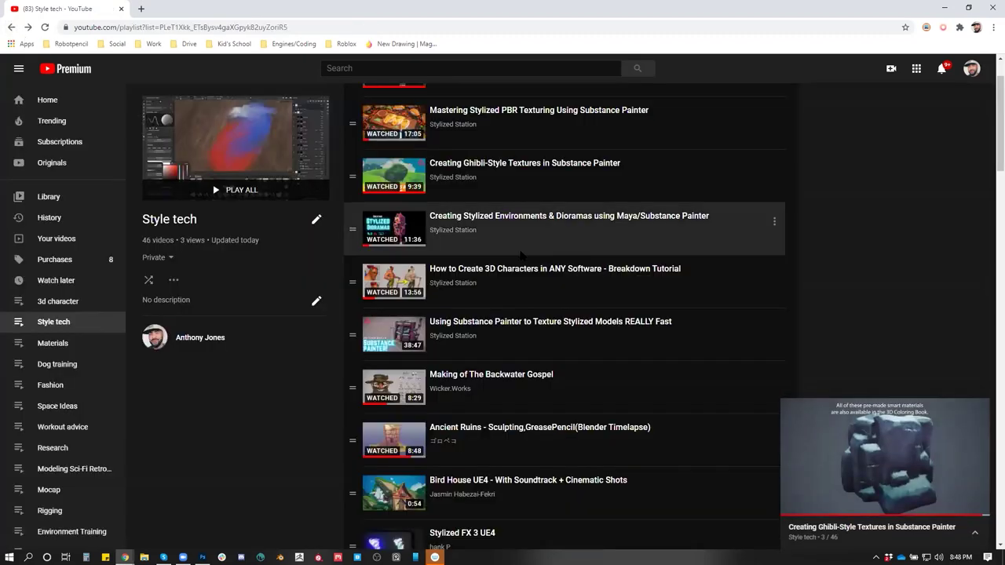
Preview the 'Unreal Engine 4 Environment: Bird House' video a few seconds in, then return to the playlist
scroll(524, 256, "up", 1)
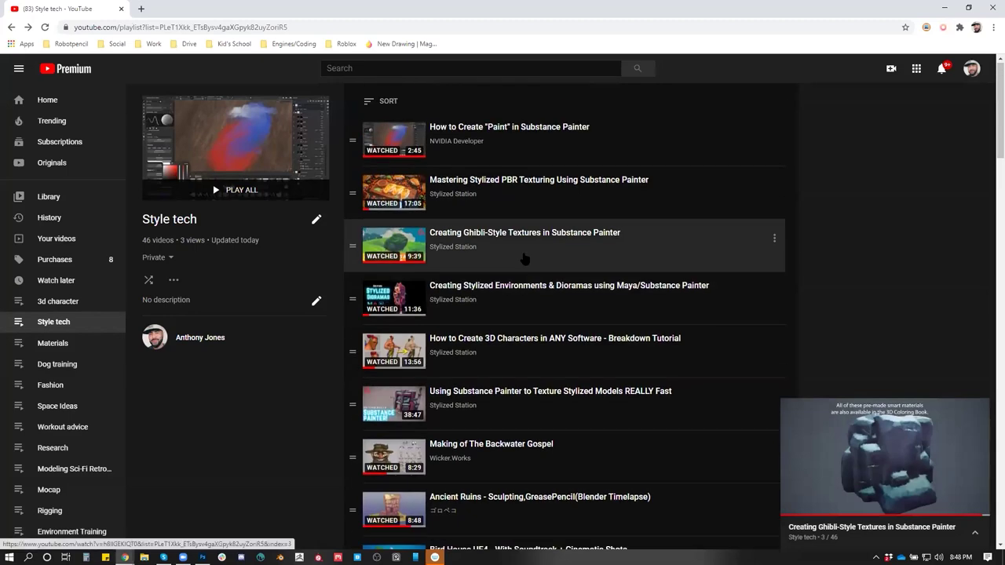
scroll(524, 259, "down", 1)
scroll(522, 261, "down", 2)
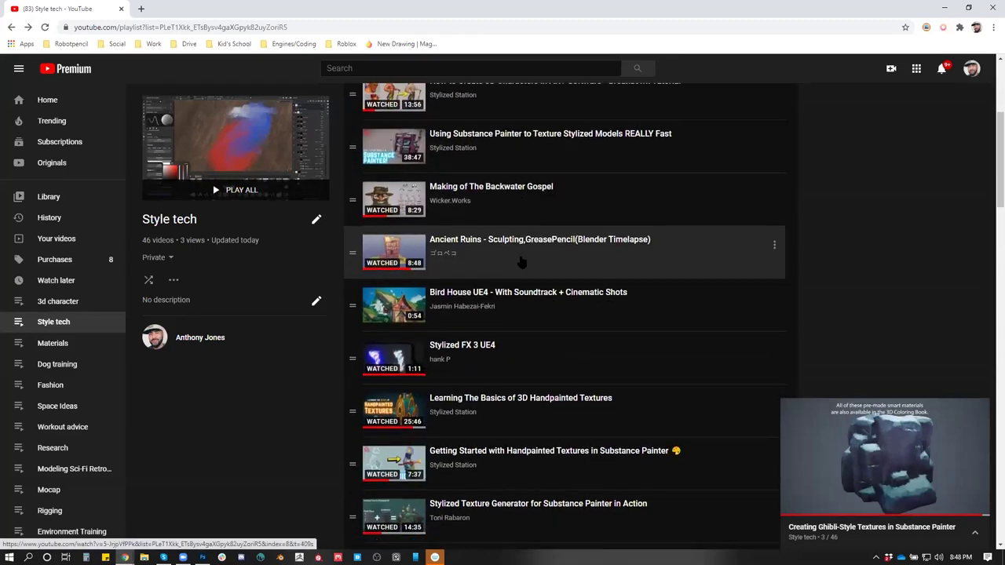
scroll(522, 263, "down", 8)
scroll(521, 269, "up", 2)
scroll(502, 259, "up", 2)
scroll(487, 251, "down", 3)
scroll(471, 245, "up", 3)
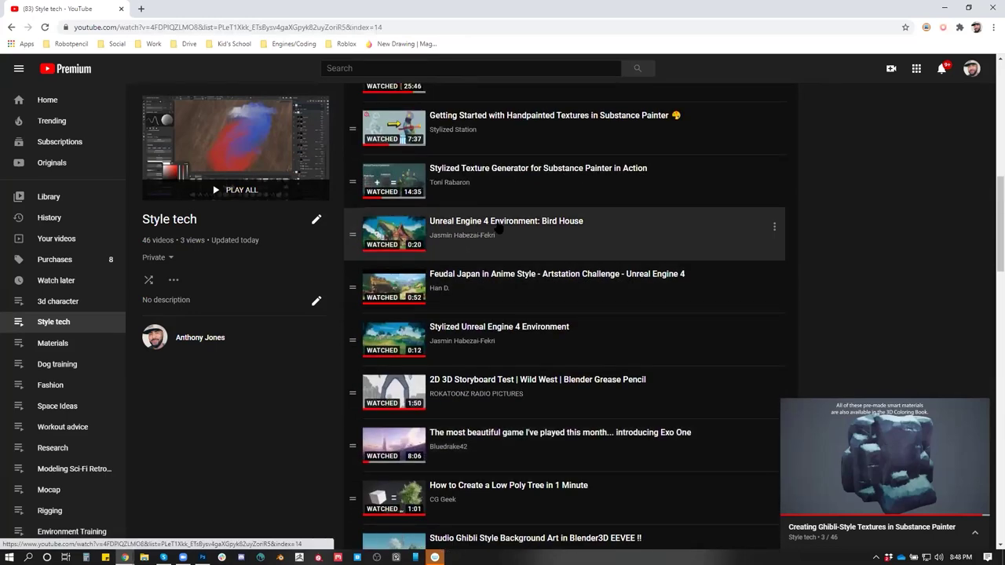
left_click(498, 227)
left_click(239, 469)
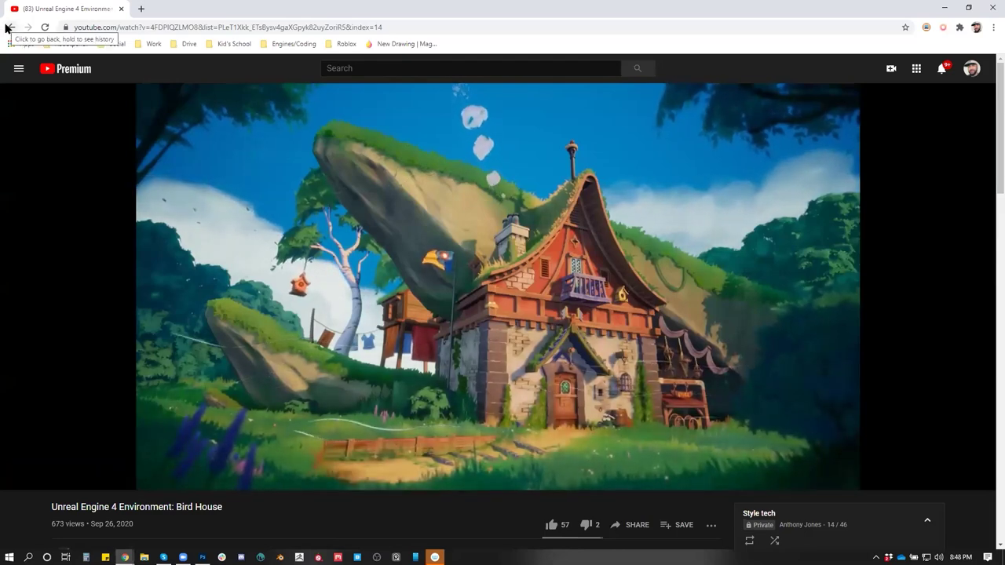
left_click(8, 28)
Scroll the Style tech playlist and play 'Stylized Unreal Engine 4 Environment', video 16 of 46
scroll(555, 421, "down", 3)
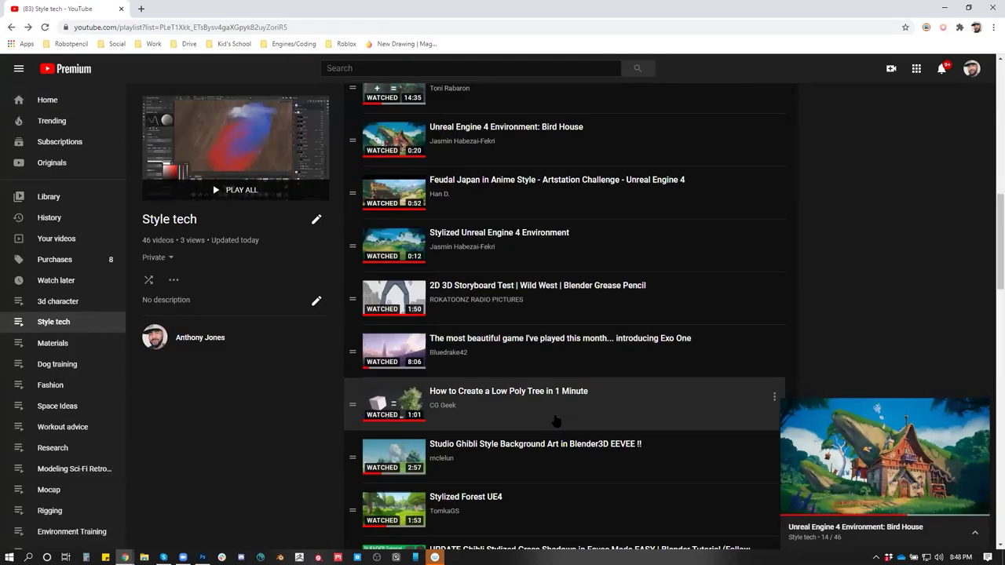
scroll(555, 422, "down", 5)
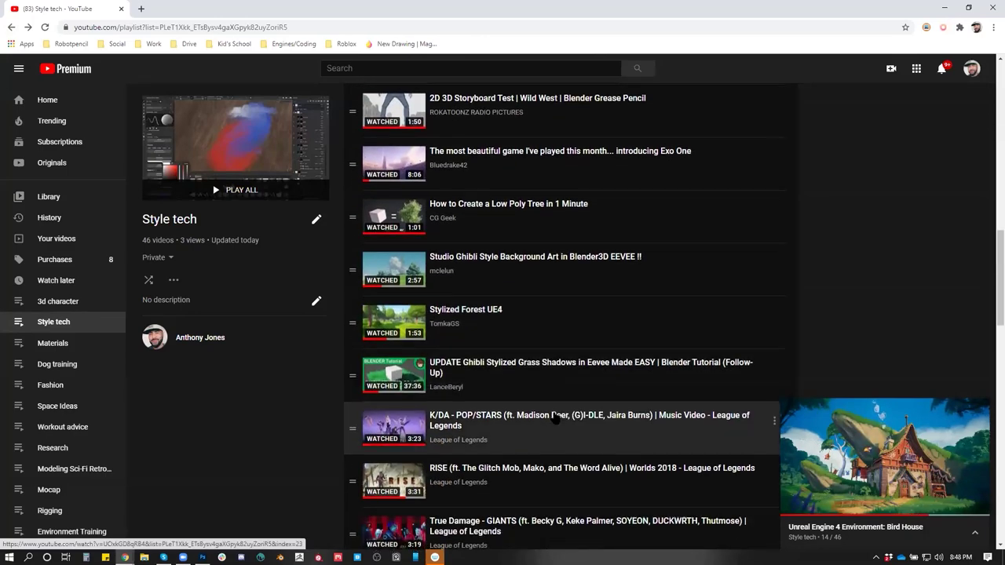
scroll(552, 421, "down", 9)
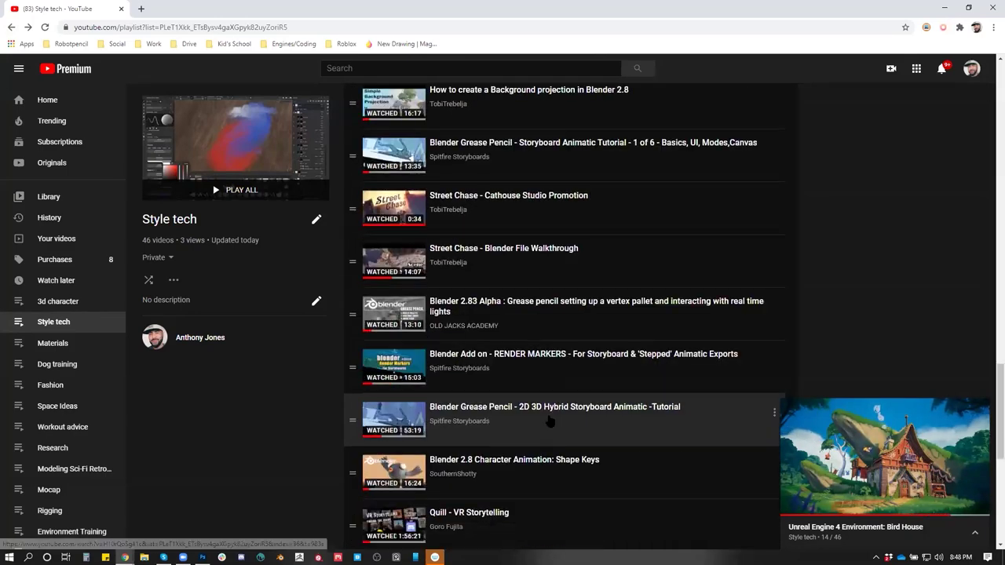
scroll(548, 423, "down", 3)
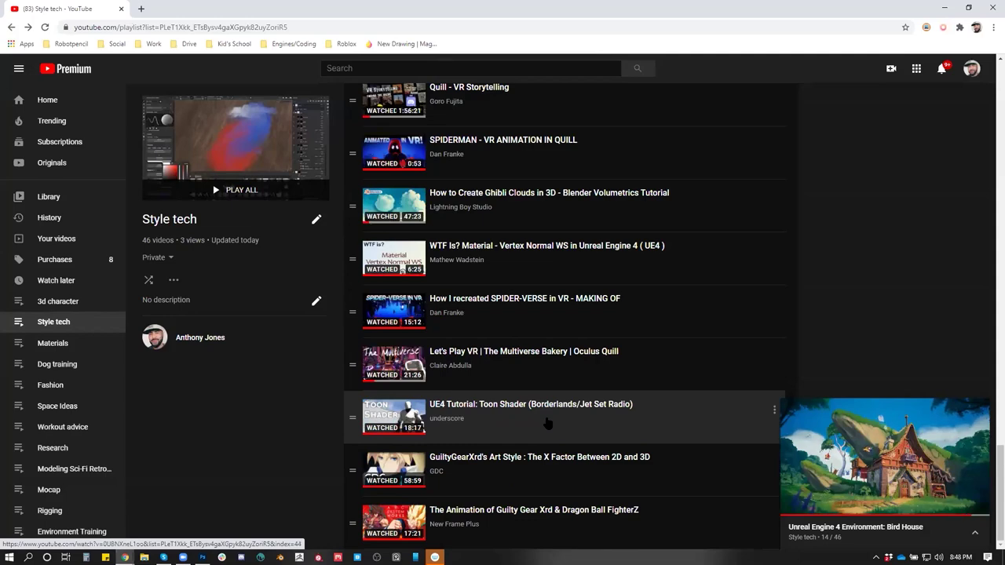
scroll(542, 427, "up", 3)
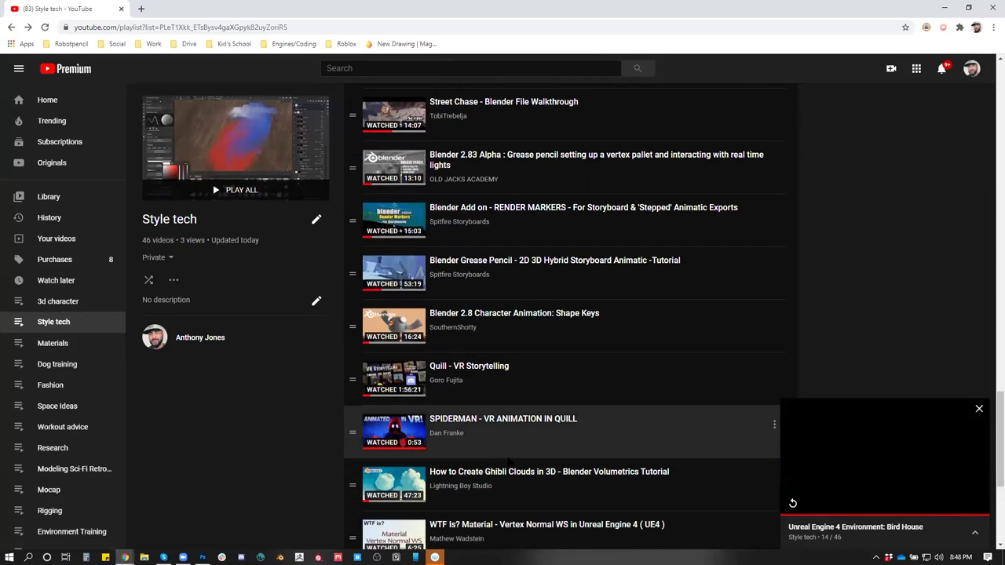
scroll(508, 461, "up", 9)
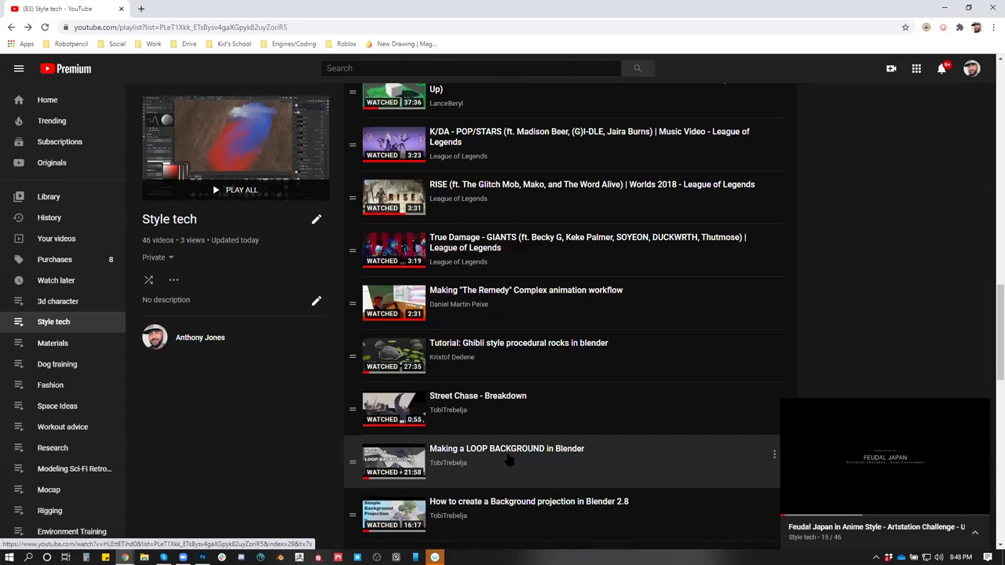
scroll(508, 461, "up", 3)
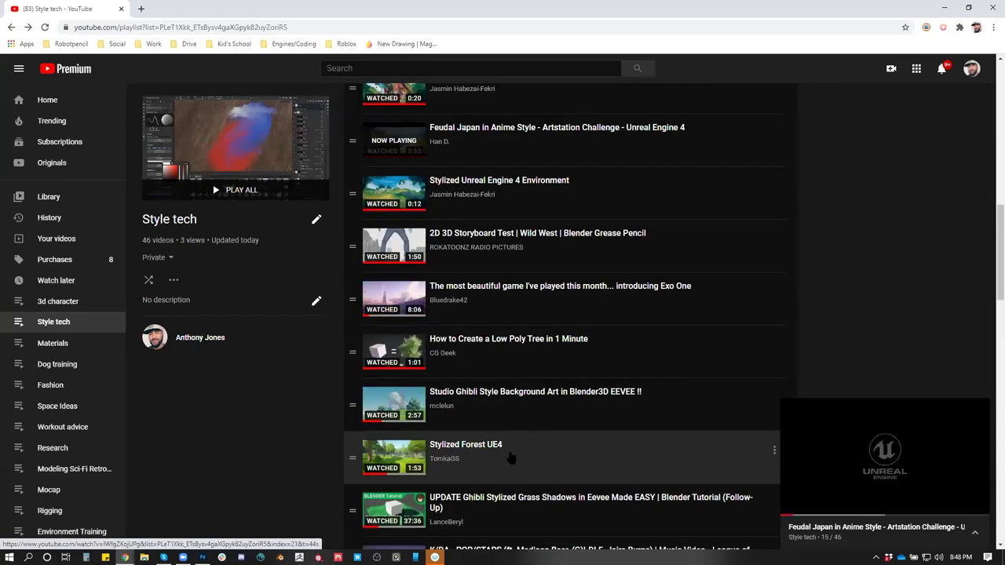
scroll(511, 458, "up", 2)
scroll(510, 456, "up", 1)
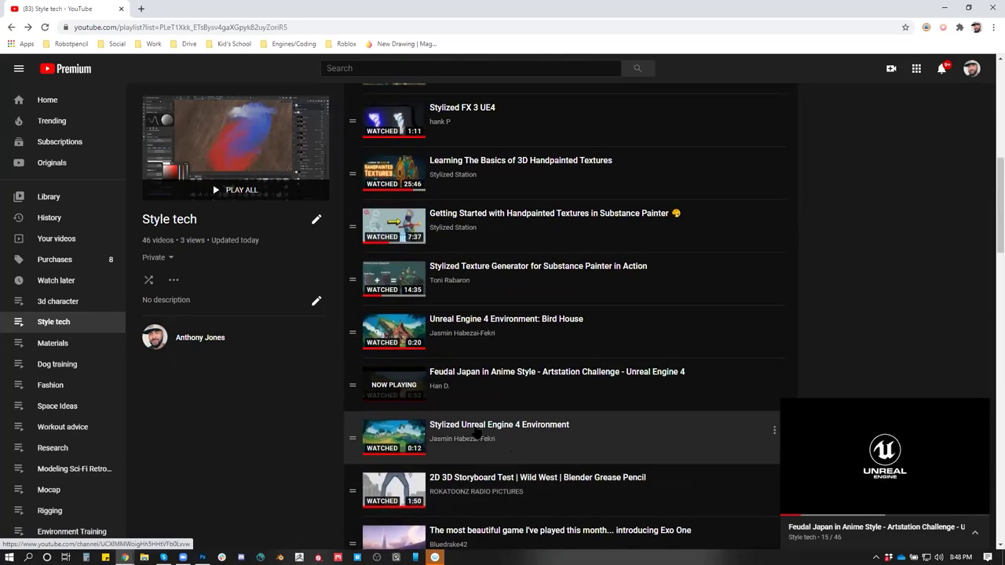
left_click(474, 425)
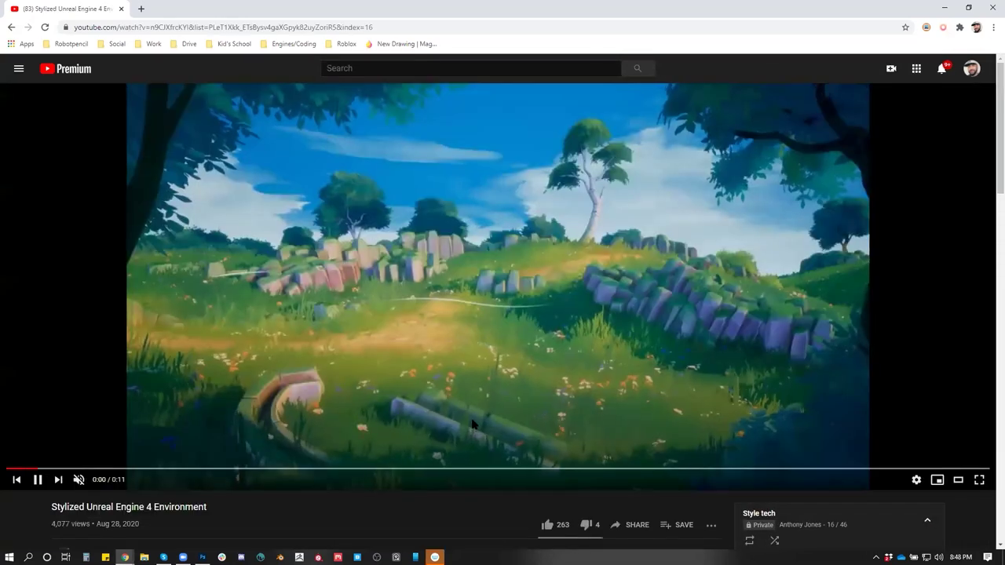
left_click(587, 383)
left_click(12, 28)
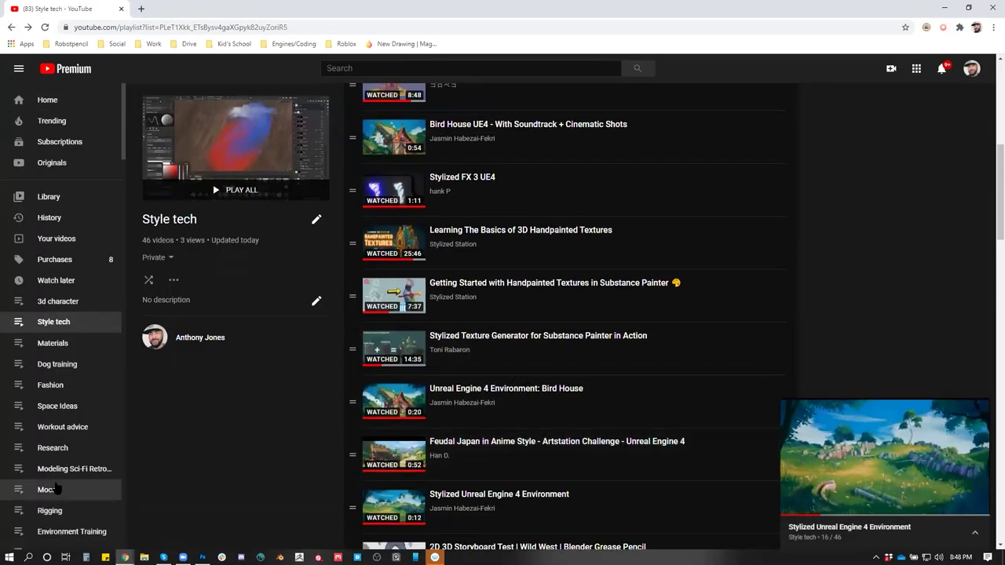
scroll(55, 354, "down", 6)
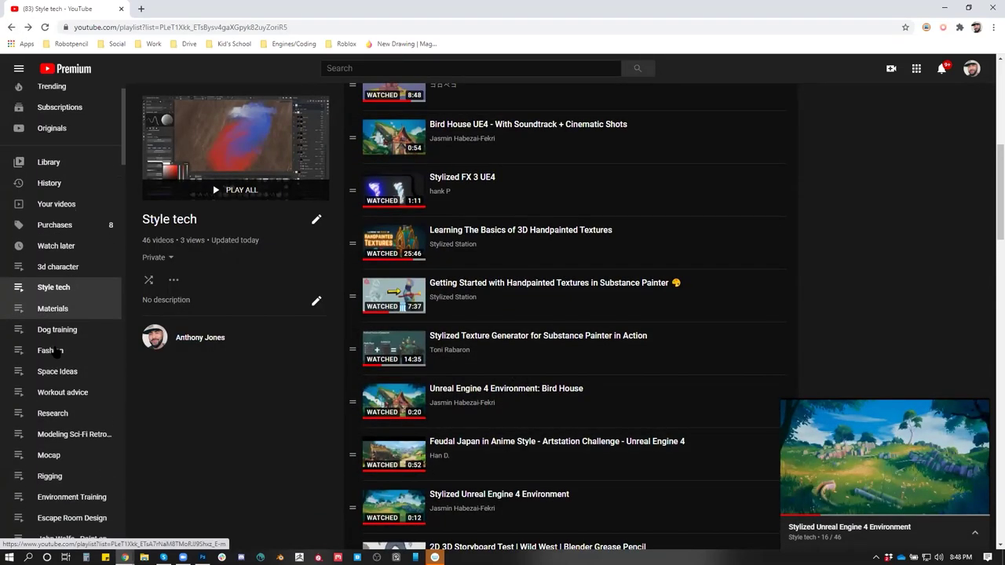
scroll(55, 350, "down", 8)
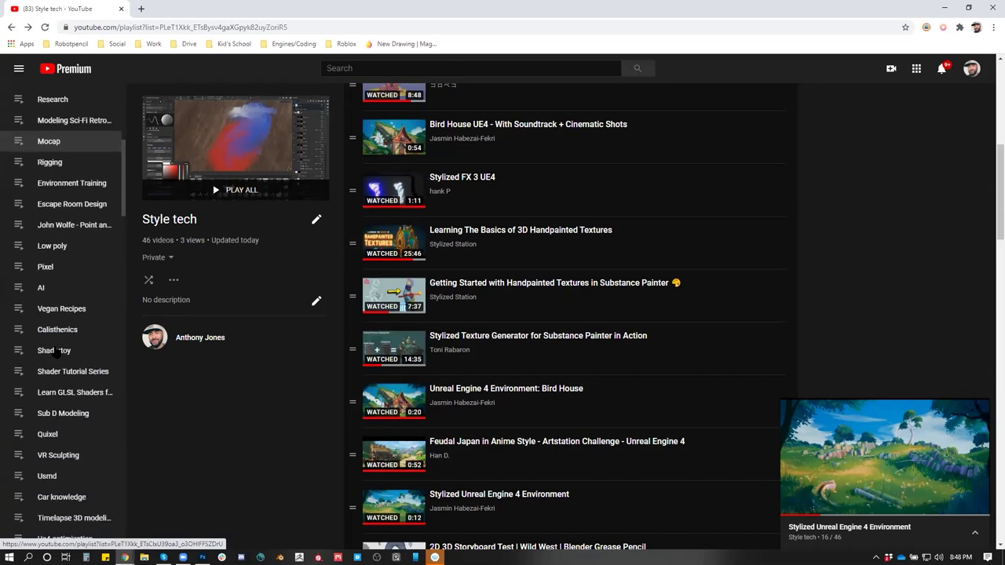
scroll(57, 353, "down", 4)
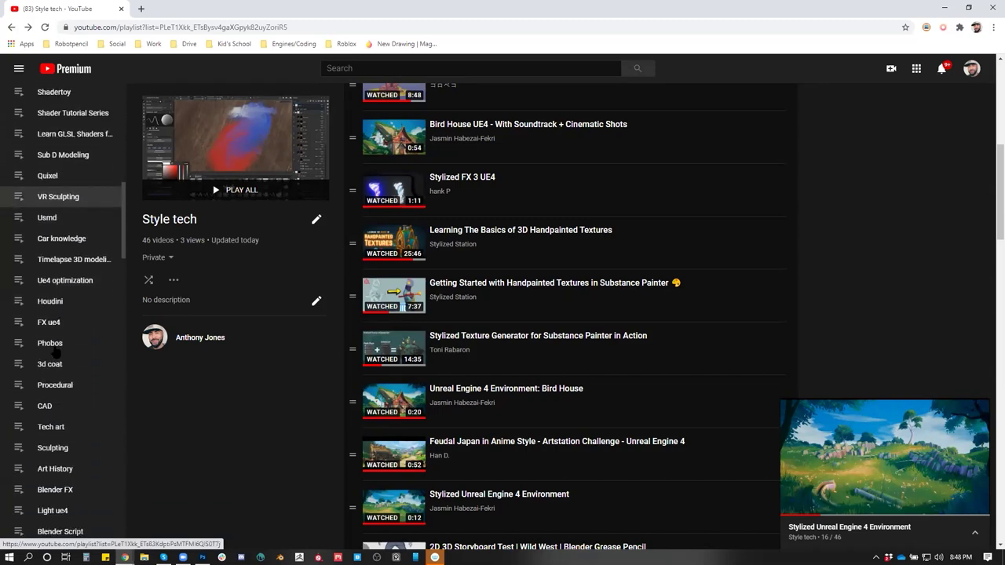
scroll(57, 353, "down", 1)
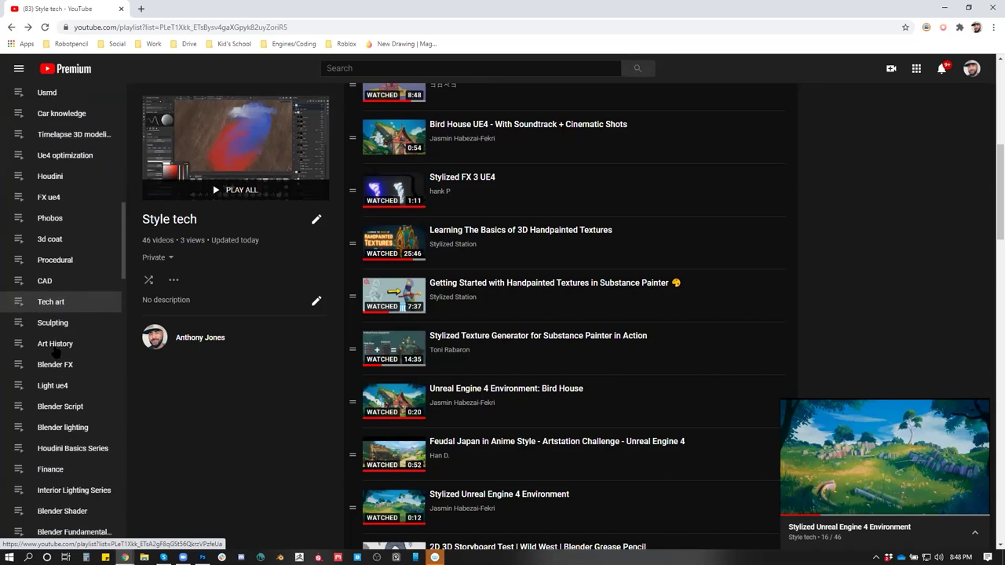
scroll(53, 358, "down", 2)
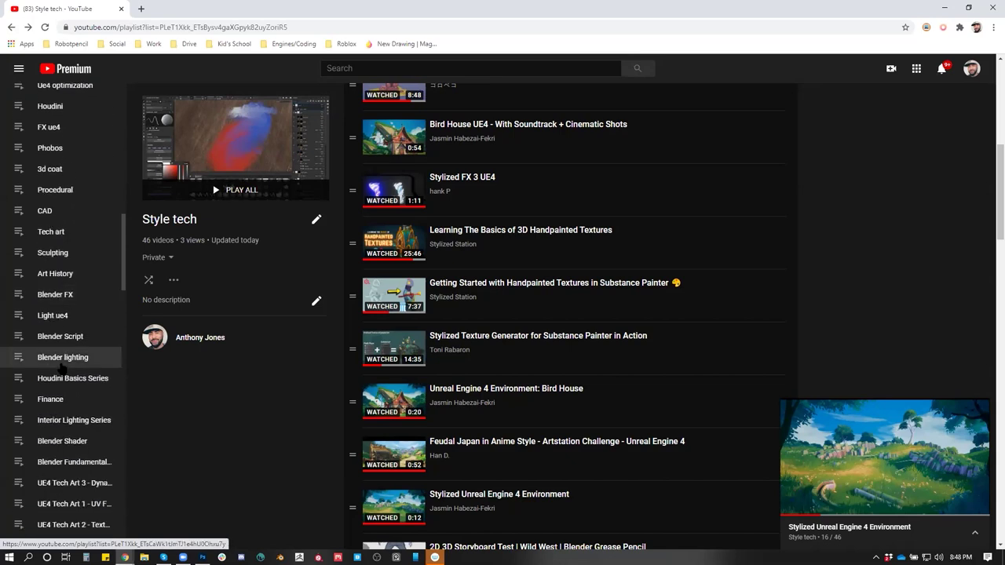
scroll(78, 379, "down", 2)
scroll(102, 397, "down", 2)
scroll(89, 408, "down", 4)
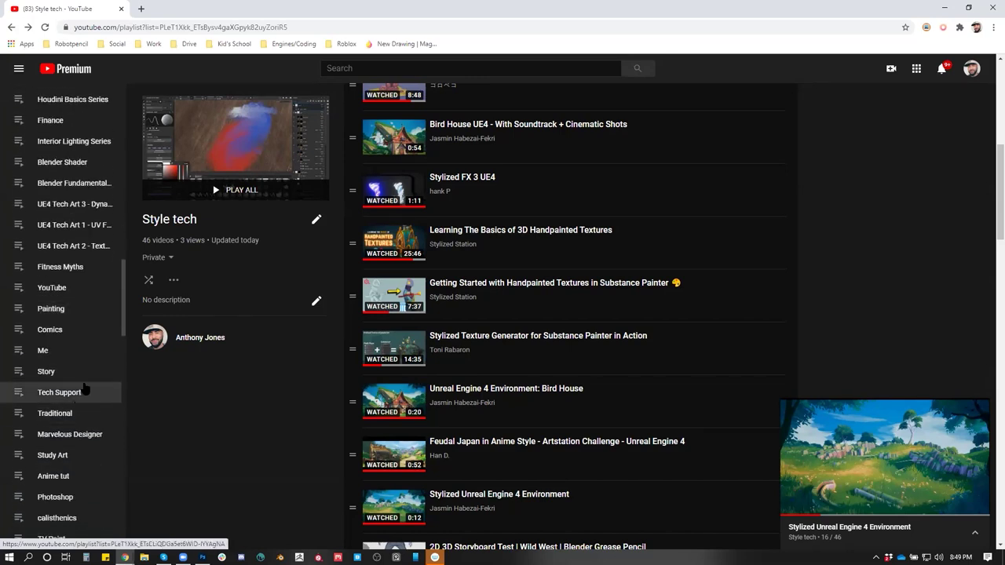
scroll(82, 399, "down", 4)
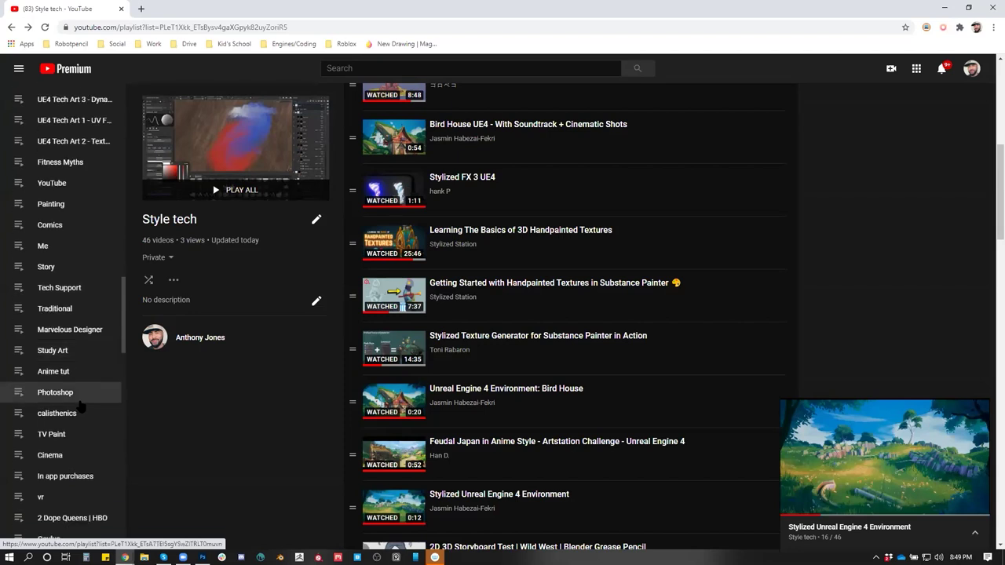
scroll(80, 406, "down", 2)
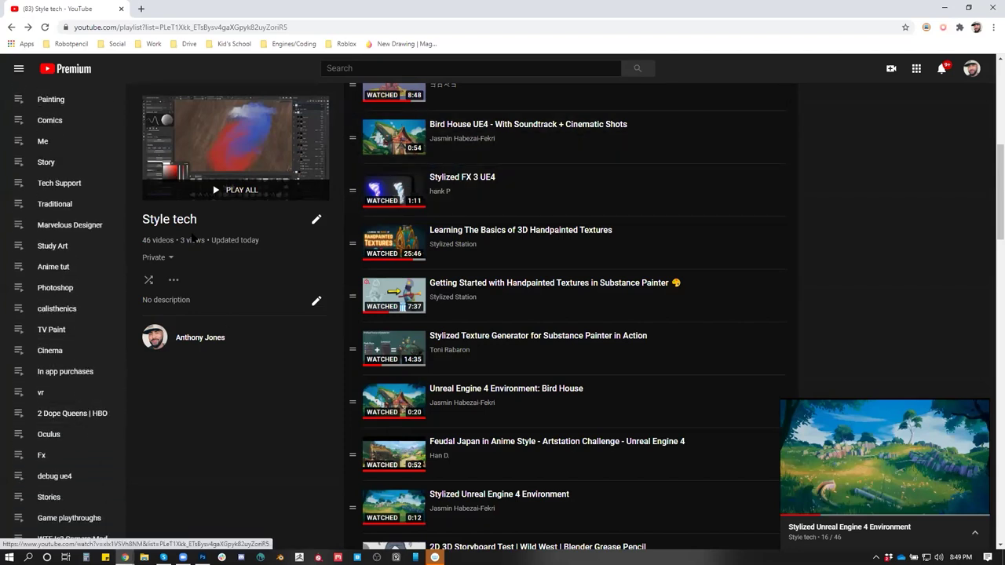
scroll(95, 277, "up", 3)
scroll(94, 277, "up", 13)
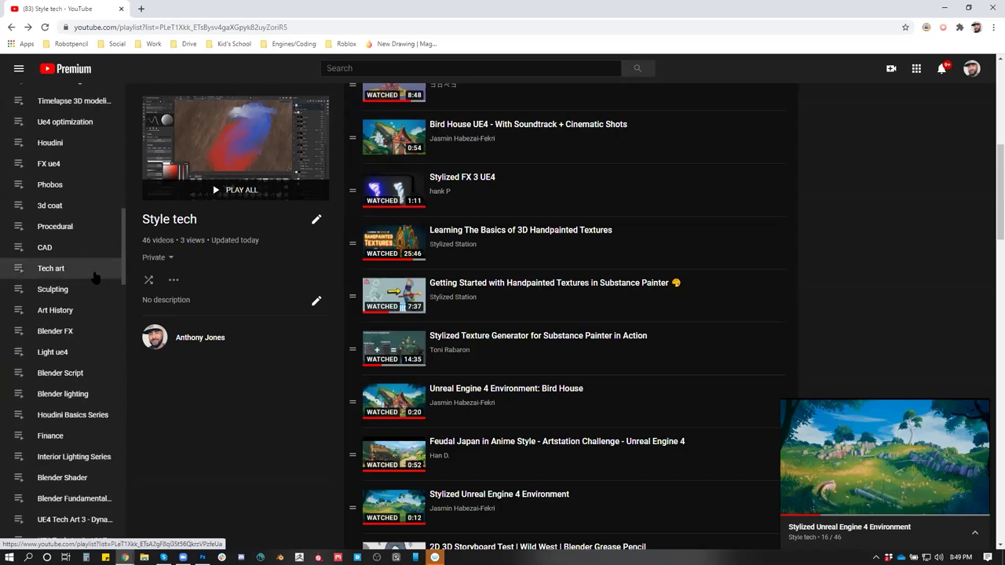
scroll(90, 282, "up", 4)
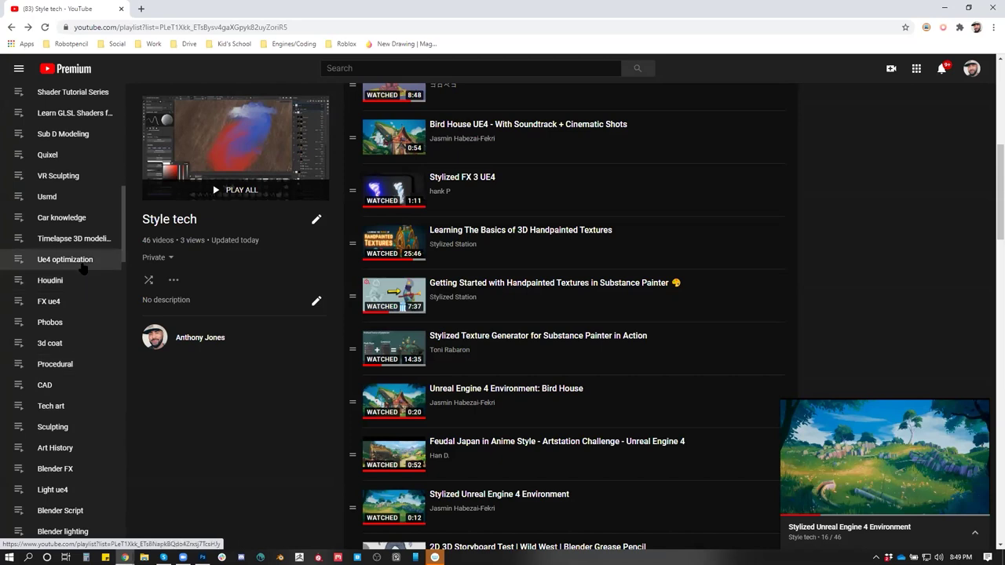
scroll(87, 292, "up", 4)
scroll(84, 268, "up", 1)
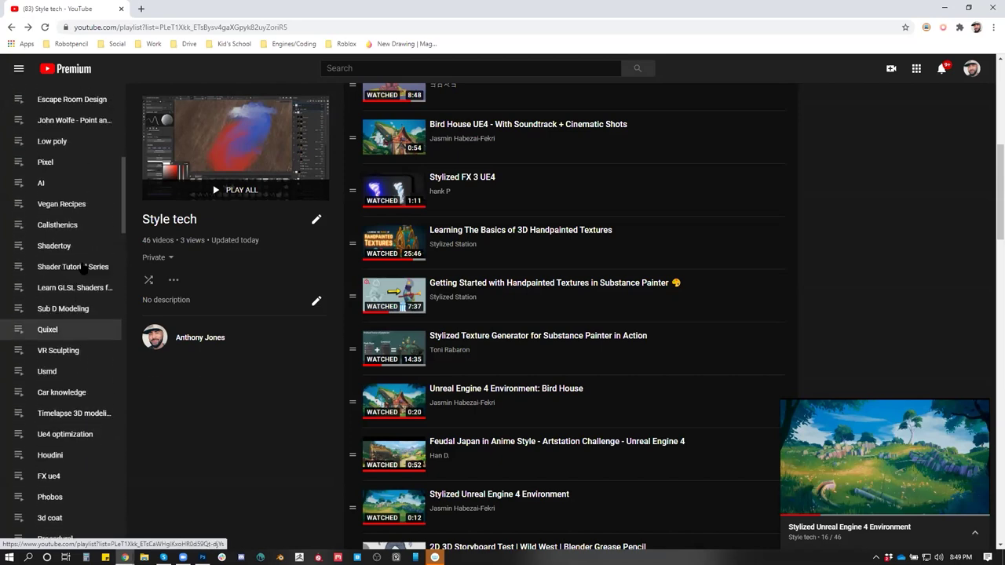
left_click(487, 66)
Search YouTube for 'ue4 stylized environment' and scroll through the results
type("ue")
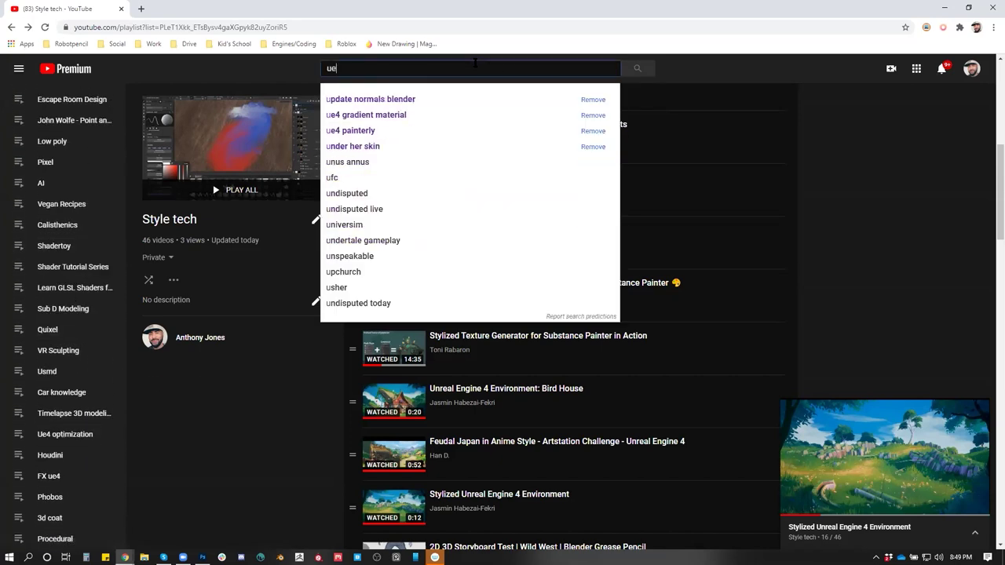
type("4 stylized environment")
key("Return")
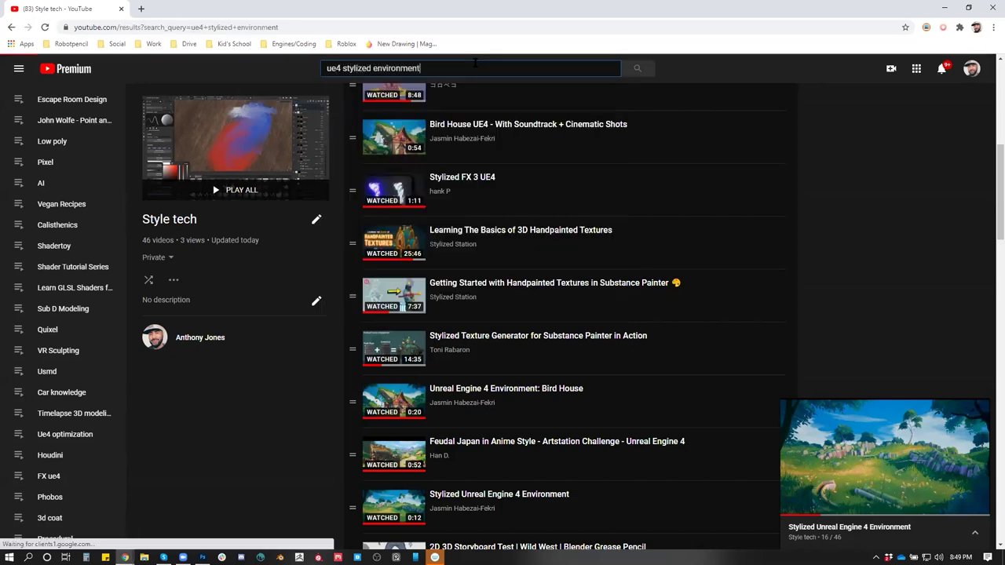
scroll(524, 246, "down", 4)
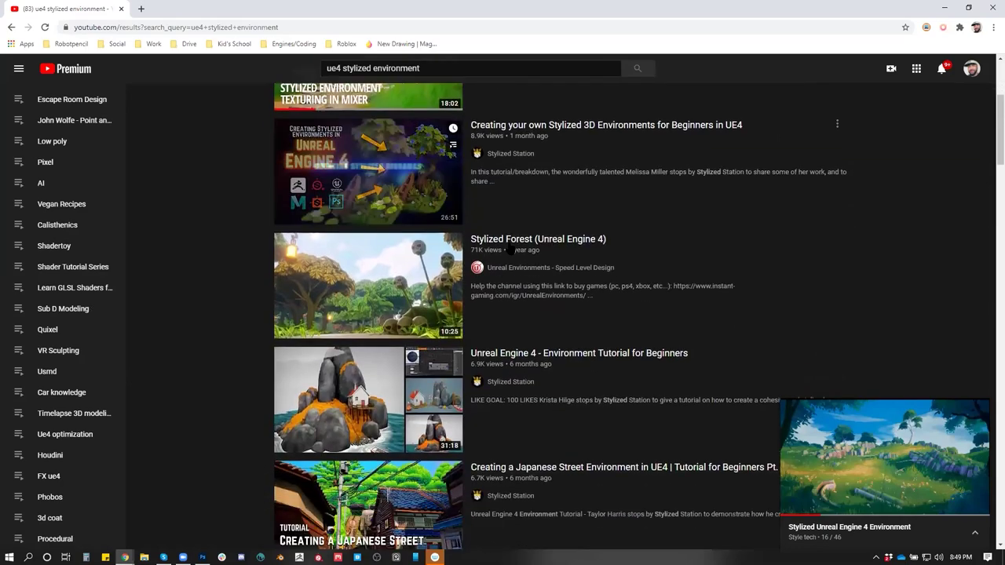
scroll(524, 246, "down", 10)
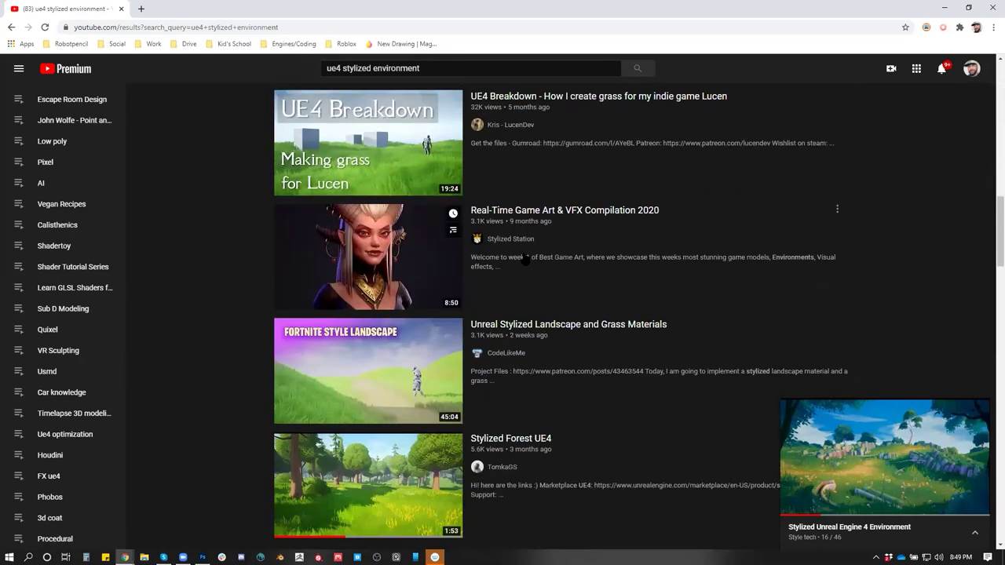
scroll(524, 261, "down", 10)
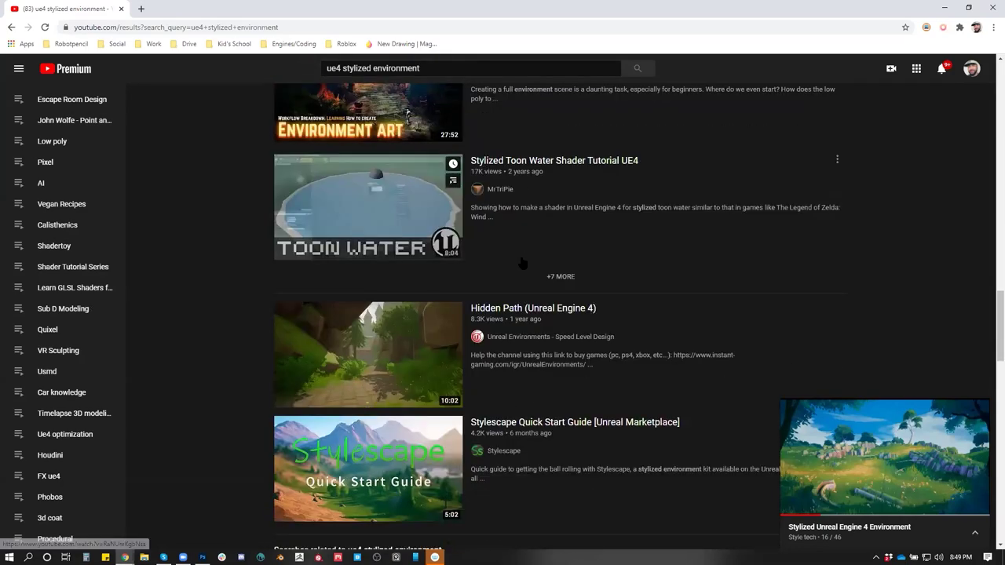
scroll(522, 266, "down", 3)
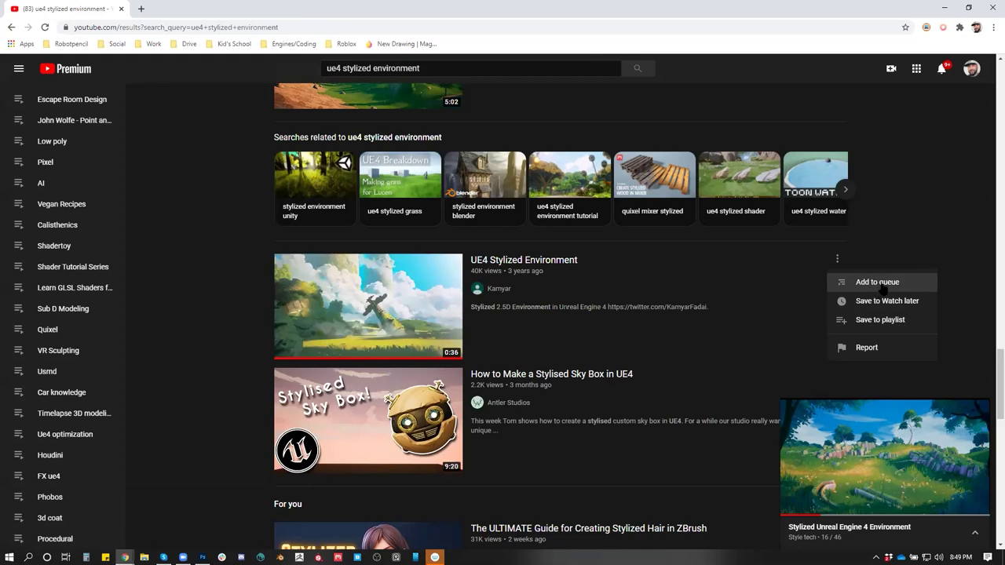
Save 'UE4 Stylized Environment' to the Style tech playlist and open the video
left_click(880, 319)
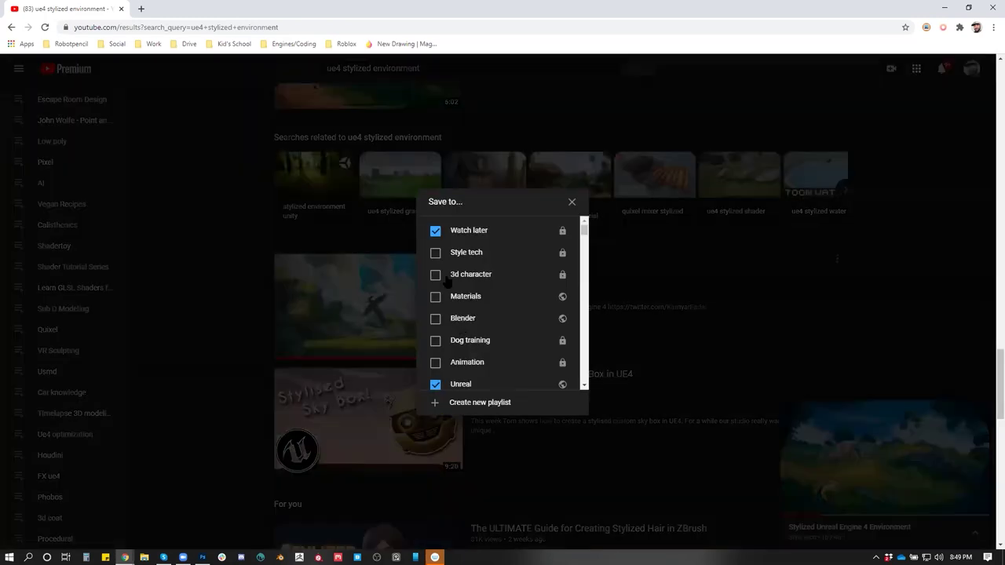
key("Escape")
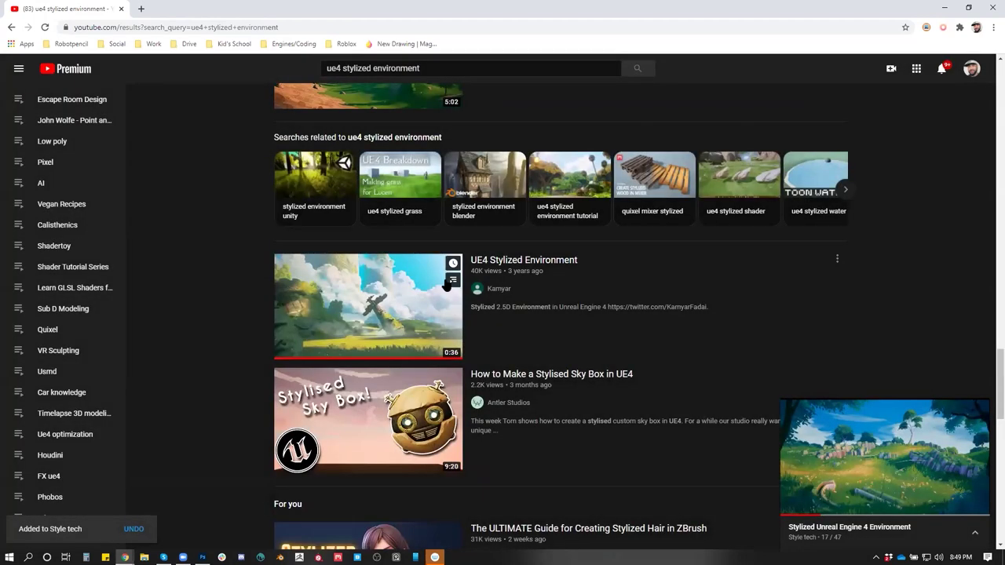
left_click(395, 301)
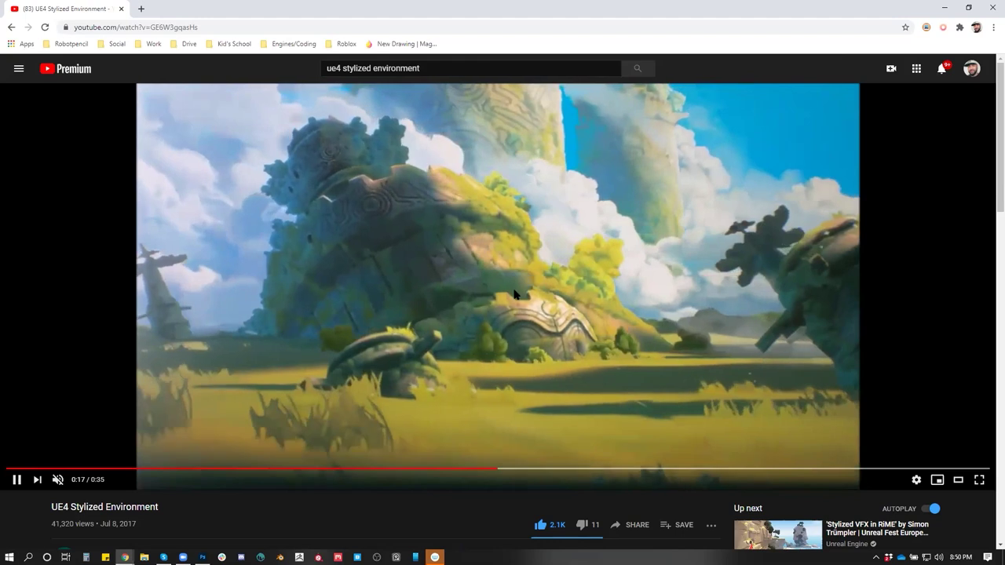
Watch 'UE4 Stylized Environment' to 0:34, pausing to study the scene and at 0:32 and 0:33
left_click(496, 277)
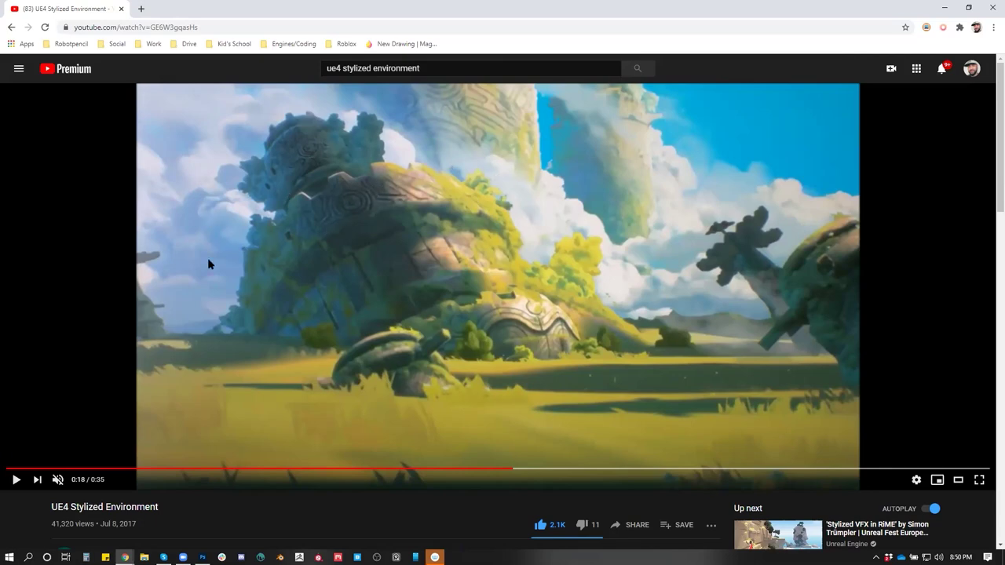
left_click(646, 410)
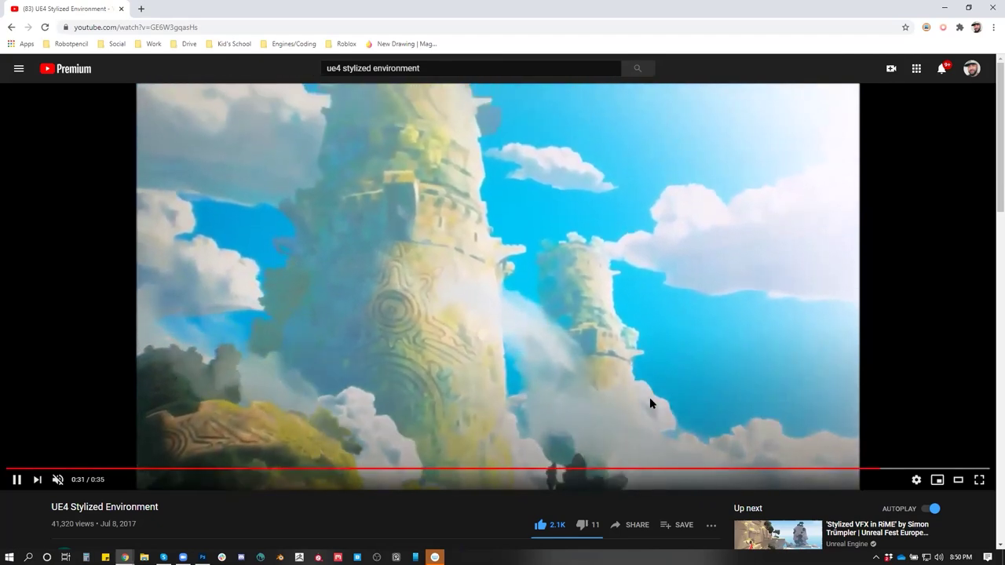
left_click(282, 336)
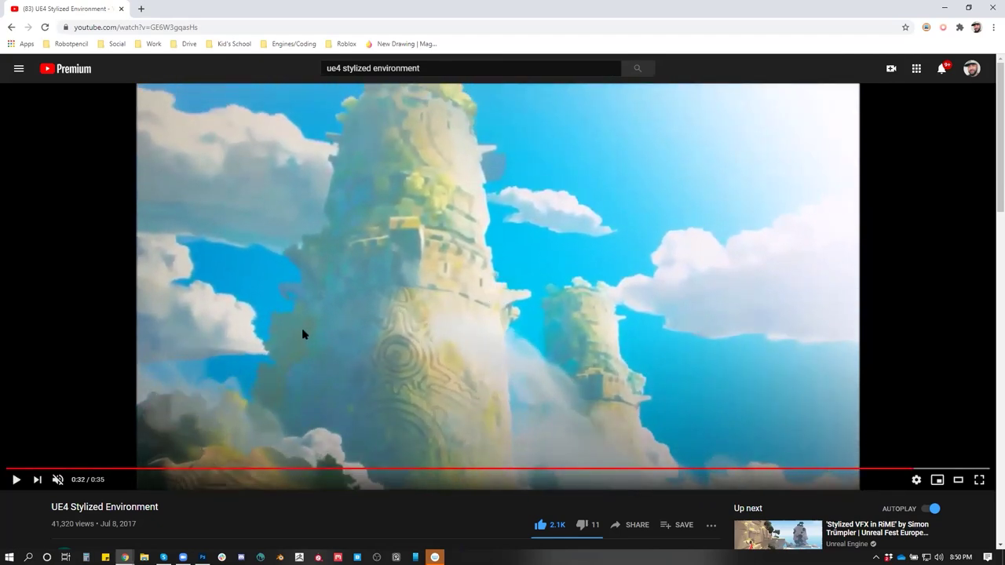
left_click(321, 349)
left_click(302, 348)
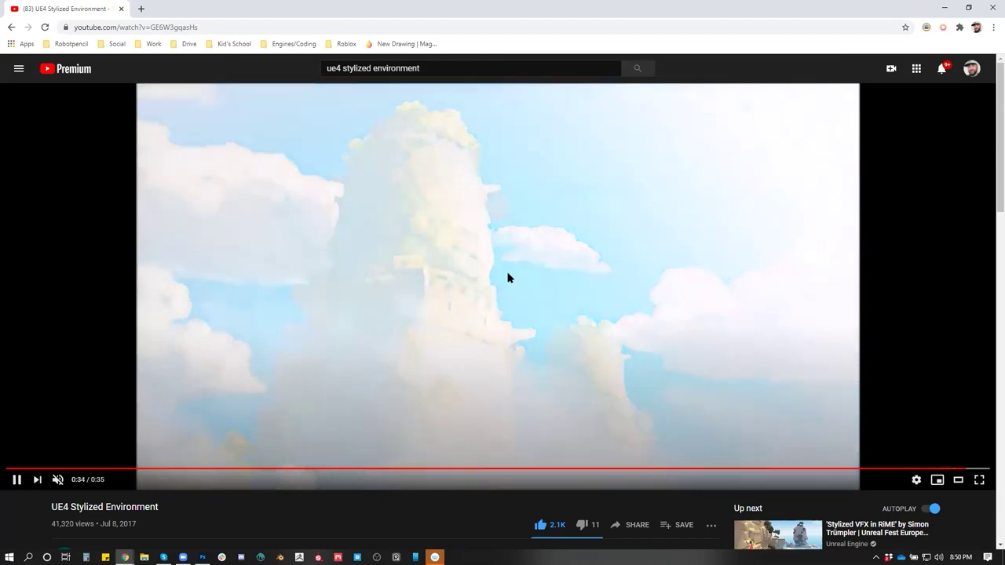
left_click(691, 210)
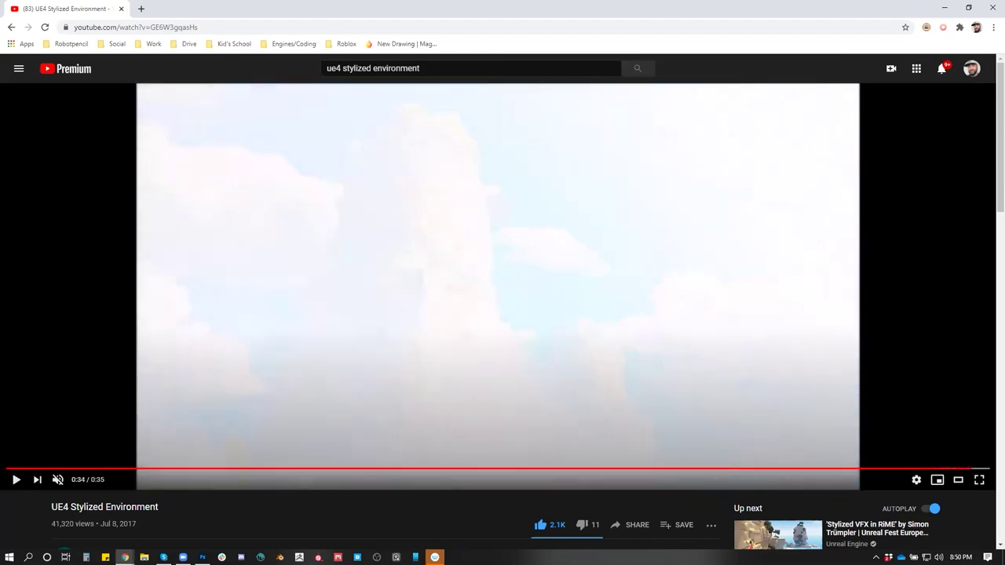
Close Chrome and paint dark and light strokes along the skull's lower edge
left_click(991, 7)
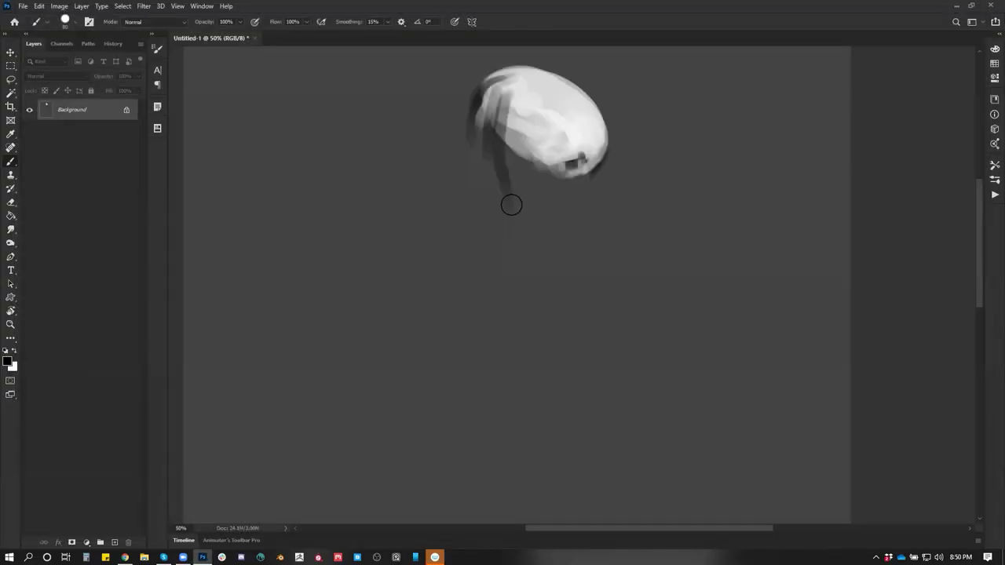
left_click_drag(576, 162, 551, 164)
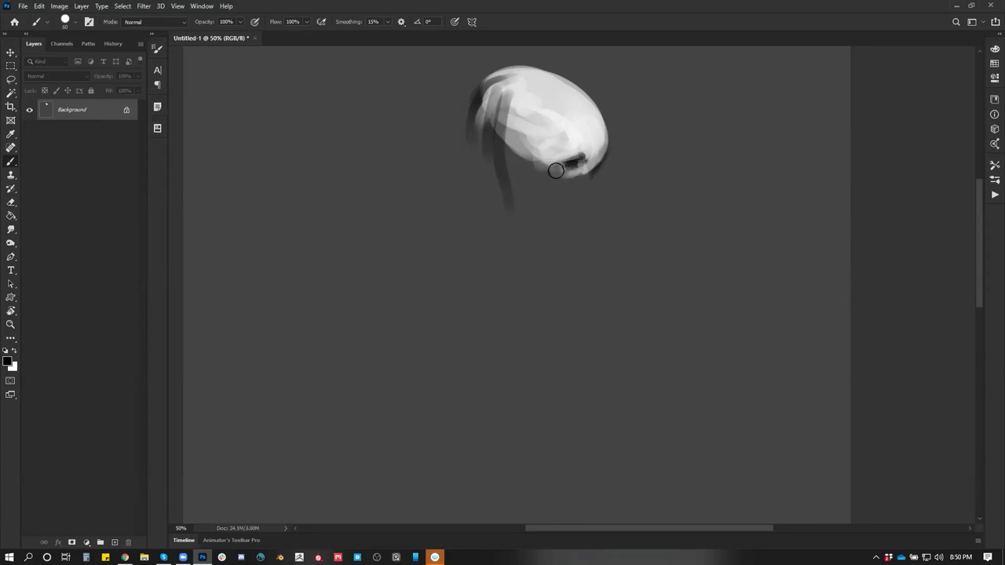
key("ctrl+shift+h")
key("x")
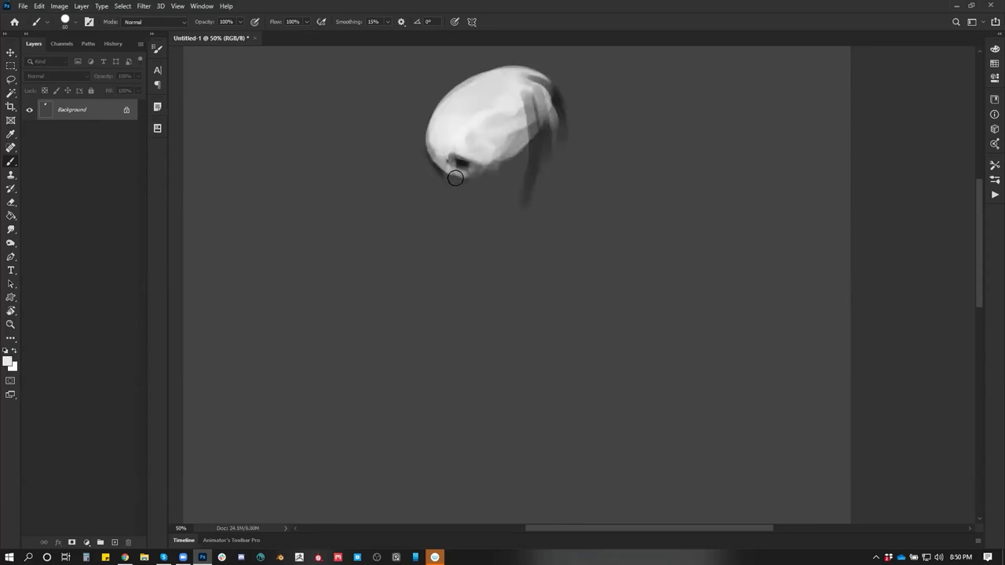
key("bracketleft")
key("bracketleft")
key("bracketleft")
key("bracketleft")
key("bracketleft")
key("bracketleft")
key("bracketleft")
key("bracketleft")
mouse_move(455, 177)
left_mouse_down()
mouse_move(442, 169)
mouse_move(447, 193)
mouse_move(444, 162)
mouse_move(456, 179)
mouse_move(461, 172)
left_mouse_up()
key("h")
Shade grey tones over the skull's eye and cheek, checking with a flipped canvas
left_click(575, 177, "alt")
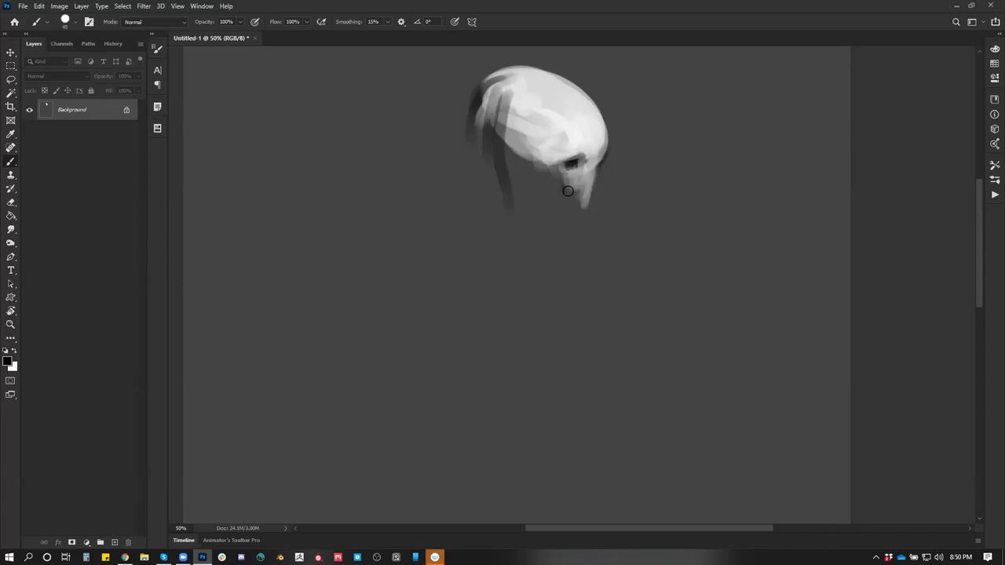
mouse_move(554, 168)
left_mouse_down()
mouse_move(511, 137)
mouse_move(531, 130)
mouse_move(532, 92)
mouse_move(513, 97)
mouse_move(595, 128)
mouse_move(556, 153)
mouse_move(548, 89)
mouse_move(592, 112)
mouse_move(531, 133)
mouse_move(523, 118)
mouse_move(501, 128)
mouse_move(519, 87)
left_mouse_up()
left_click(533, 141, "alt")
key("bracketright")
key("ctrl+shift+h")
key("bracketleft")
key("bracketleft")
key("bracketleft")
key("bracketleft")
key("bracketleft")
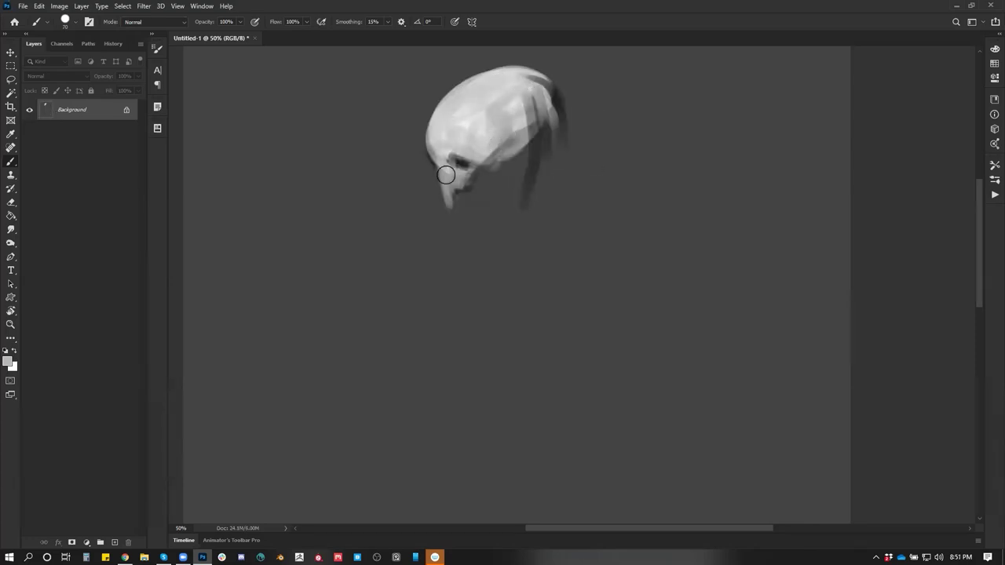
key("d")
key("bracketright")
key("bracketright")
Darken the skull's eye socket in black and paint a dark pupil into the eye
mouse_move(459, 160)
left_mouse_down()
mouse_move(437, 136)
mouse_move(444, 157)
left_mouse_up()
left_click(440, 129, "alt")
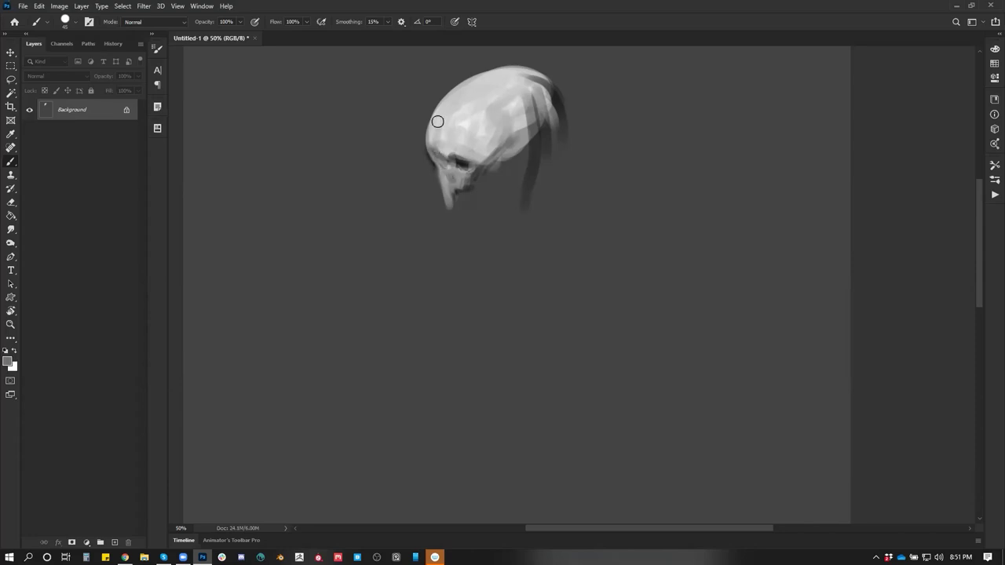
key("ctrl+shift+h")
left_click(577, 161, "alt")
mouse_move(577, 161)
left_mouse_down()
mouse_move(568, 151)
mouse_move(572, 164)
left_mouse_up()
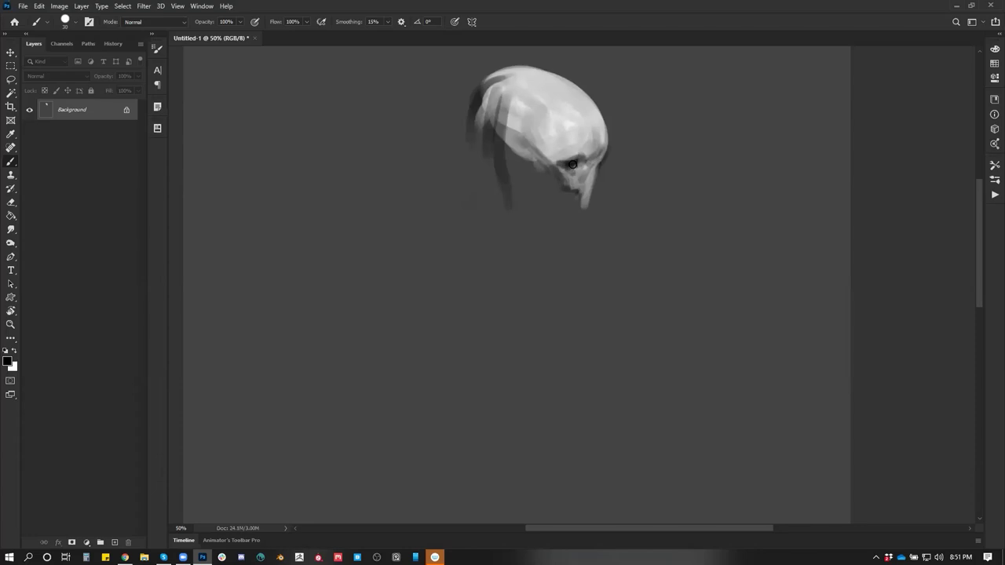
Smooth the cheek and jaw with light grey, then paint dark strokes down the jaw and neck
key("bracketright")
key("bracketright")
left_click(547, 164, "alt")
mouse_move(547, 165)
left_mouse_down()
mouse_move(567, 190)
mouse_move(571, 173)
mouse_move(580, 190)
left_mouse_up()
key("bracketleft")
key("bracketleft")
key("bracketleft")
key("bracketleft")
key("bracketleft")
key("bracketright")
key("bracketright")
key("bracketright")
key("bracketright")
left_click(542, 179, "alt")
mouse_move(503, 162)
left_mouse_down()
mouse_move(539, 229)
mouse_move(512, 198)
mouse_move(557, 263)
mouse_move(518, 233)
mouse_move(471, 291)
mouse_move(451, 346)
left_mouse_up()
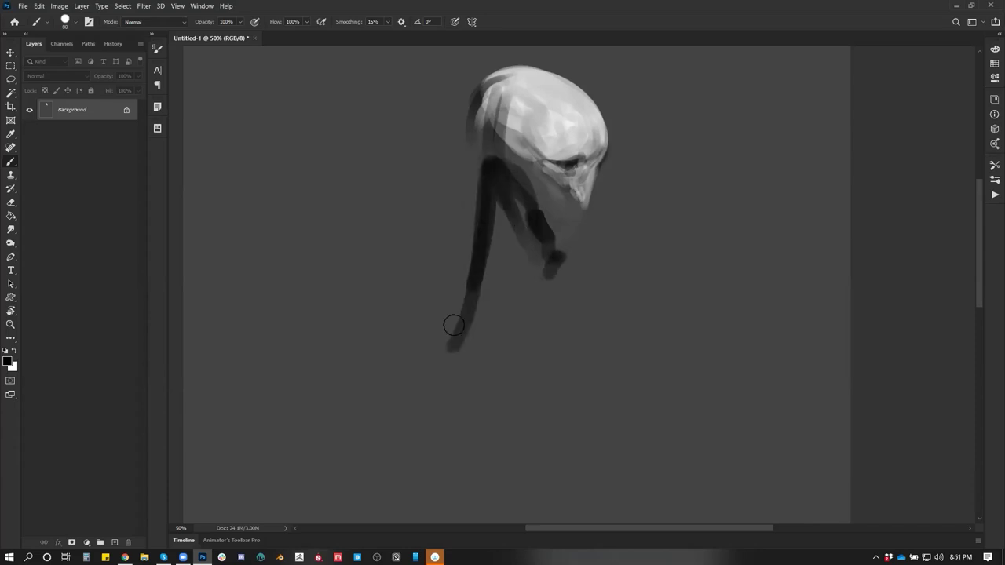
Paint long dark hair strands hanging below the head, including a U-shaped strand on the right
left_click_drag(469, 296, 420, 349)
left_click_drag(456, 318, 504, 306)
mouse_move(554, 259)
left_mouse_down()
mouse_move(536, 347)
mouse_move(508, 202)
left_mouse_up()
mouse_move(491, 177)
left_mouse_down()
mouse_move(492, 338)
mouse_move(492, 244)
mouse_move(469, 114)
mouse_move(480, 86)
mouse_move(446, 306)
left_mouse_up()
mouse_move(498, 81)
left_mouse_down()
mouse_move(468, 151)
mouse_move(470, 227)
mouse_move(461, 221)
left_mouse_up()
Add dark hair down the head's left side and across its top, plus a thin strand at size 15
mouse_move(512, 79)
left_mouse_down()
mouse_move(502, 161)
mouse_move(512, 171)
left_mouse_up()
left_click_drag(520, 97, 513, 168)
left_click_drag(517, 89, 493, 115)
left_click_drag(506, 69, 487, 80)
key("bracketleft")
key("bracketleft")
key("bracketleft")
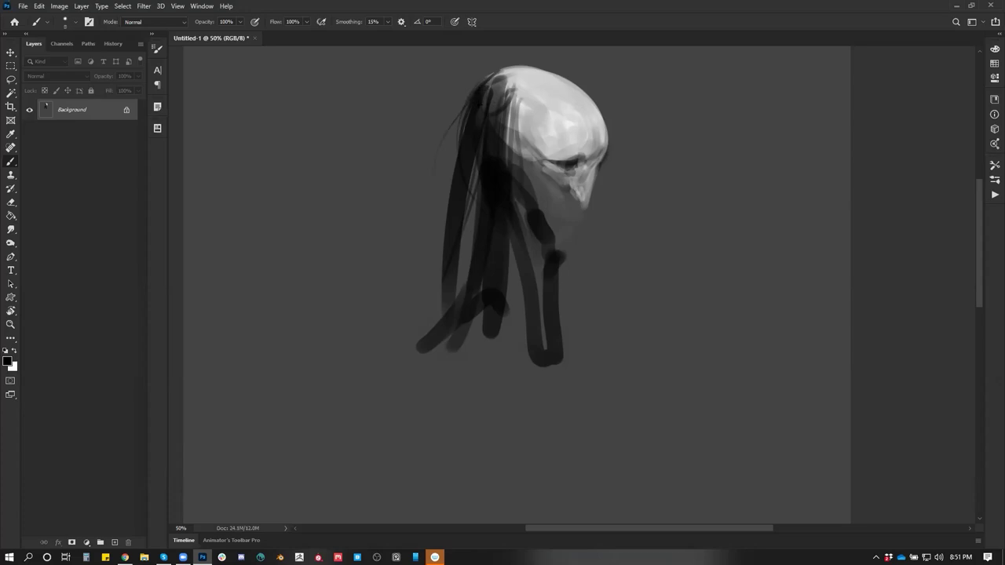
left_click_drag(475, 183, 468, 225)
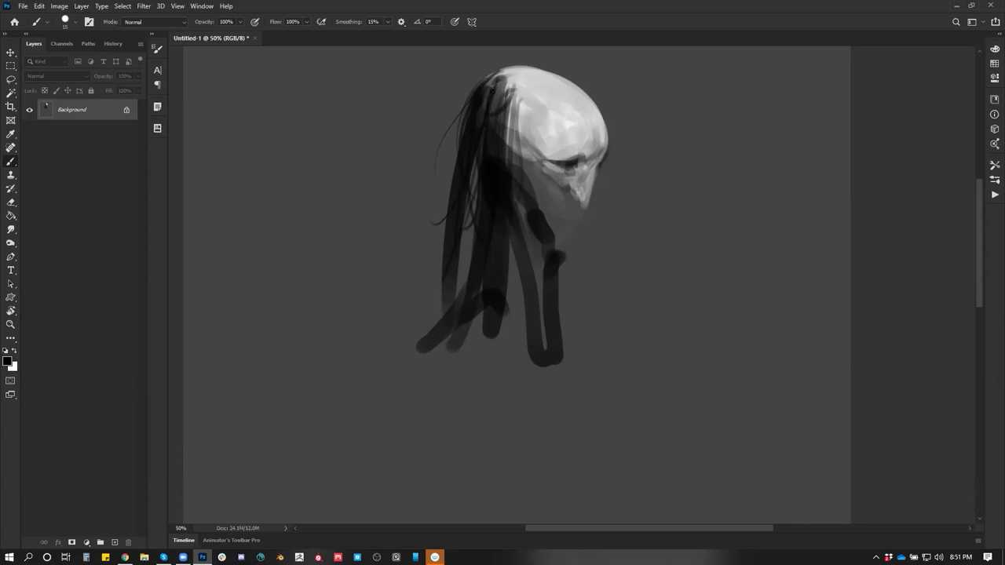
Lighten the hair on the crown with a sampled light tone, then reset colours to black and white
left_click(502, 110, "alt")
key("bracketright")
key("bracketright")
key("bracketright")
key("bracketright")
left_click_drag(508, 76, 507, 120)
key("d")
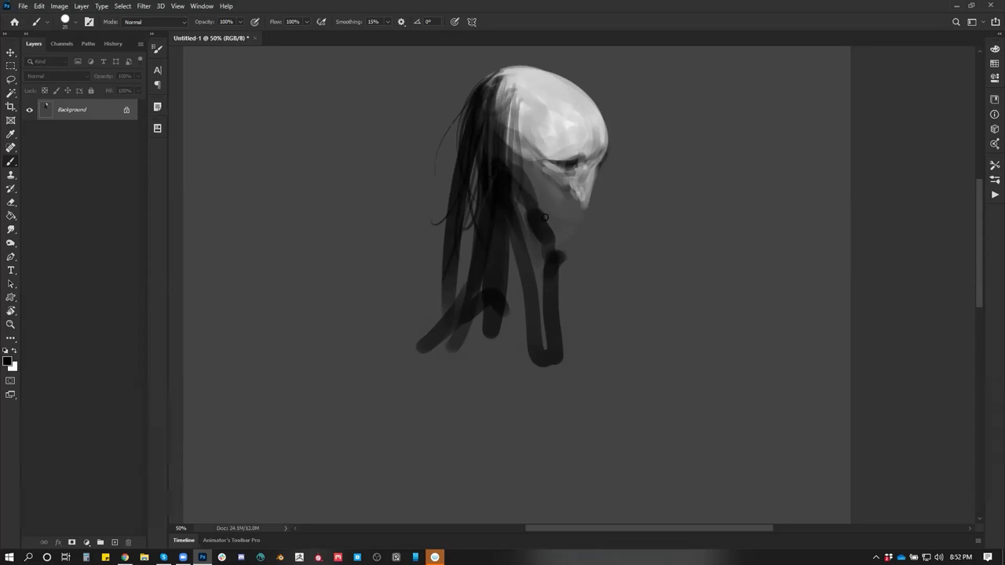
key("x")
left_click(567, 199, "alt")
key("d")
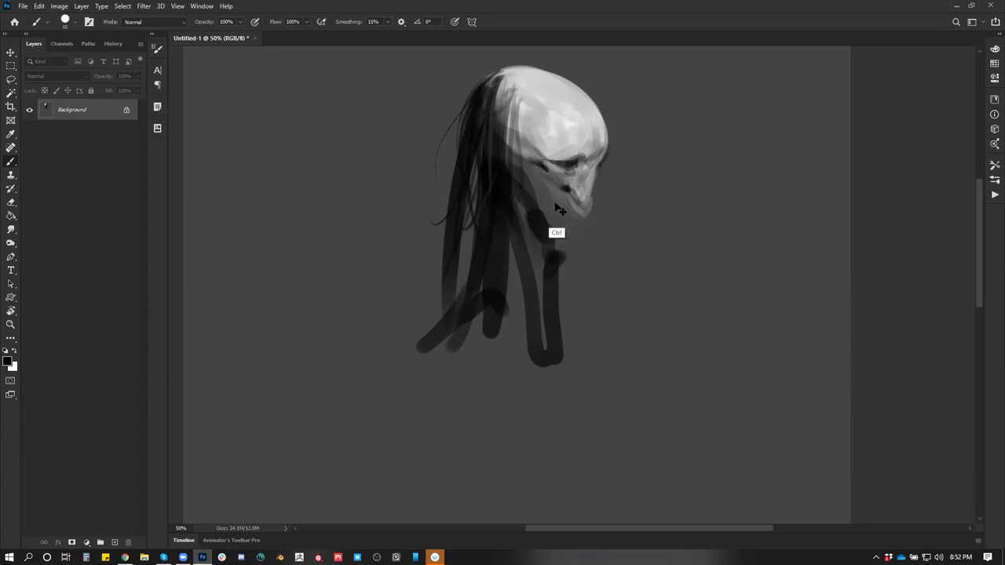
Flip the canvas and sample mid, dark and light greys from the face, chin and forehead
key("h")
key("bracketleft")
key("bracketleft")
key("bracketleft")
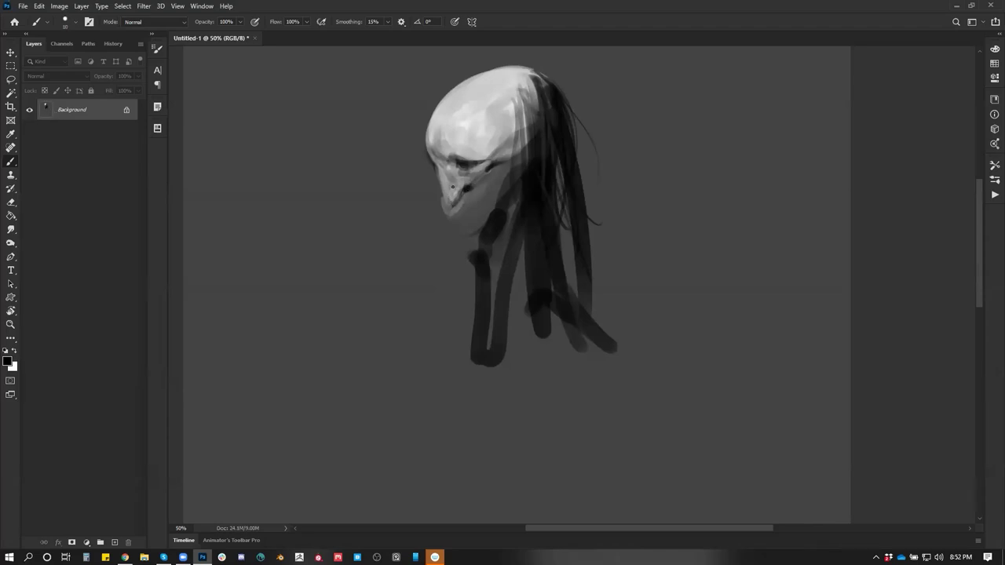
key("x")
left_click(460, 205, "alt")
left_click(454, 217, "alt")
key("d")
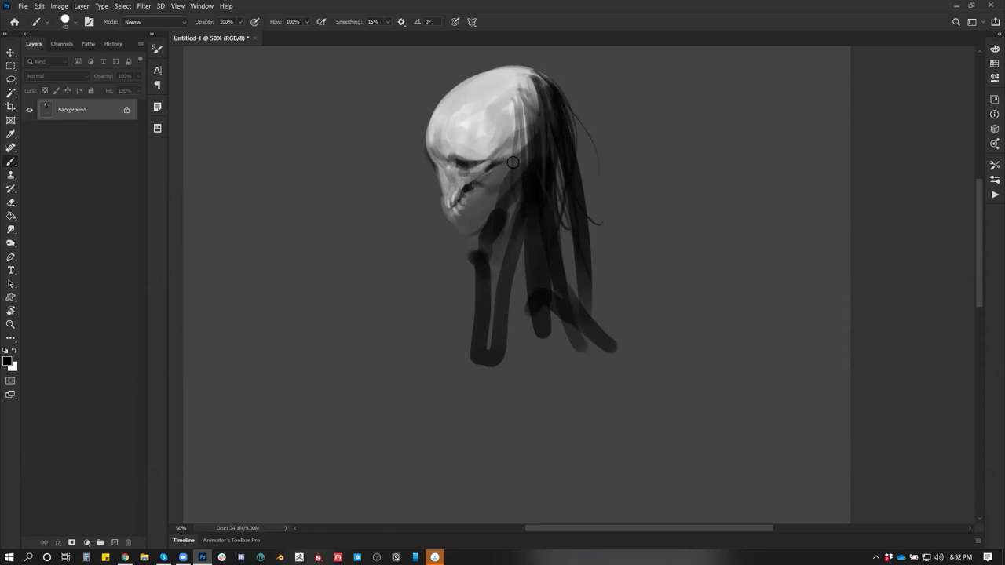
key("alt")
left_click(451, 145, "alt")
key("d")
left_click(434, 172, "alt")
key("bracketright")
key("bracketright")
key("bracketright")
key("bracketright")
key("bracketright")
key("bracketright")
key("bracketright")
key("bracketright")
key("bracketright")
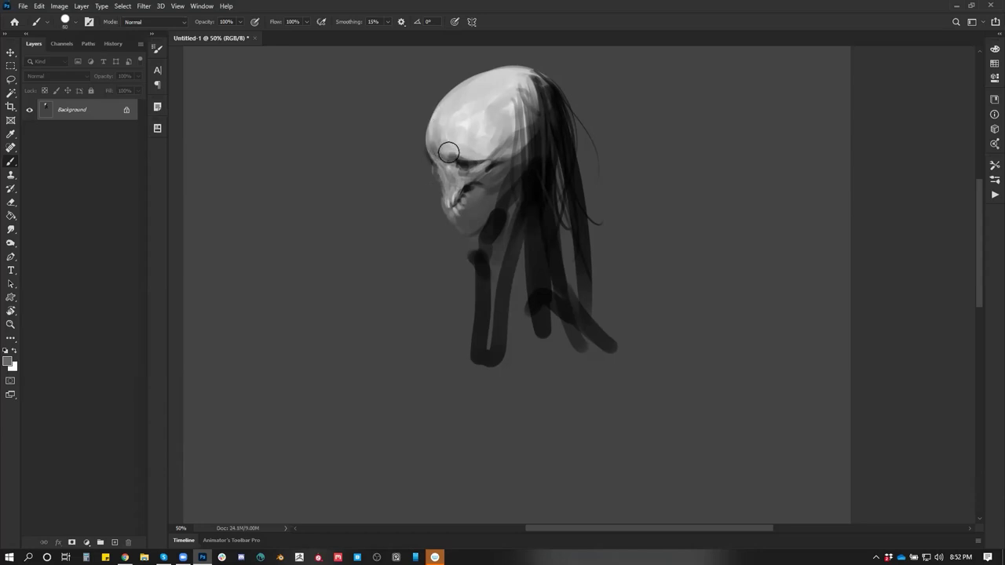
Flip the head to face right, resize the brush between 70 and 15, and sample greys from eye and cheek
key("ctrl+shift+h")
key("x")
key("bracketleft")
key("bracketleft")
key("bracketleft")
key("x")
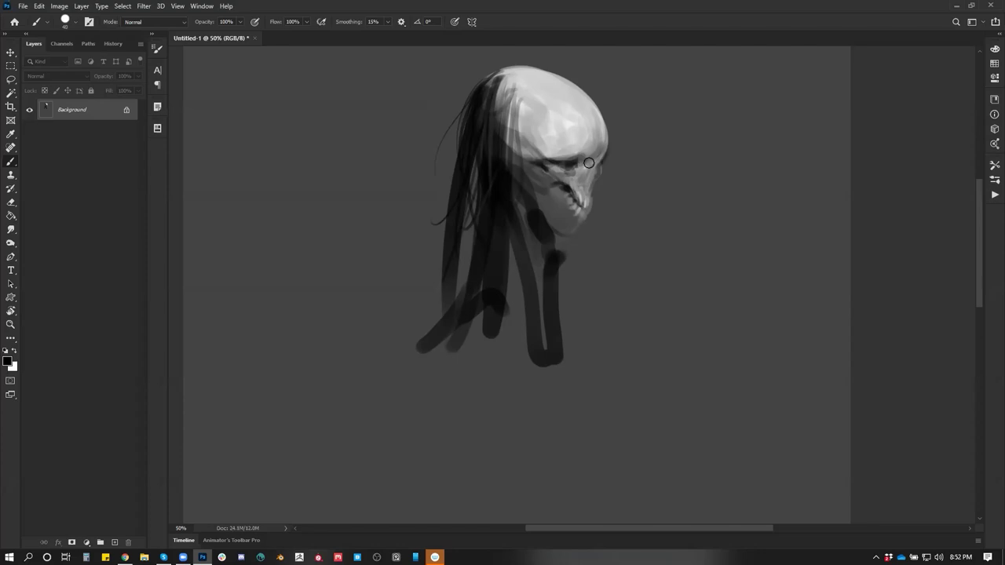
key("bracketleft")
key("bracketleft")
key("bracketright")
key("bracketright")
key("bracketright")
left_click(542, 159, "alt")
left_click(560, 157, "alt")
key("bracketleft")
key("bracketleft")
key("bracketleft")
left_click(551, 174, "alt")
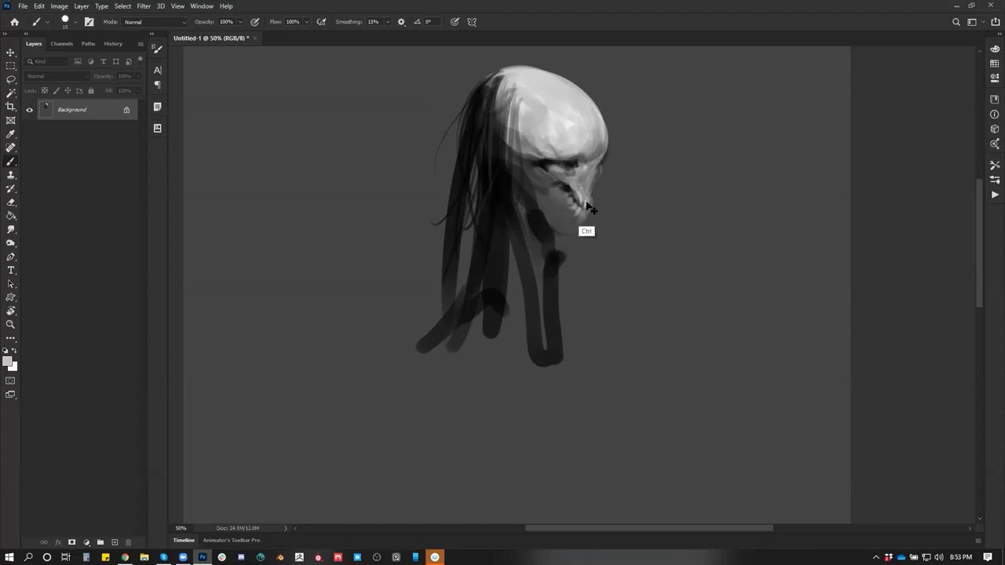
key("ctrl+alt+h")
left_click_drag(466, 201, 481, 168)
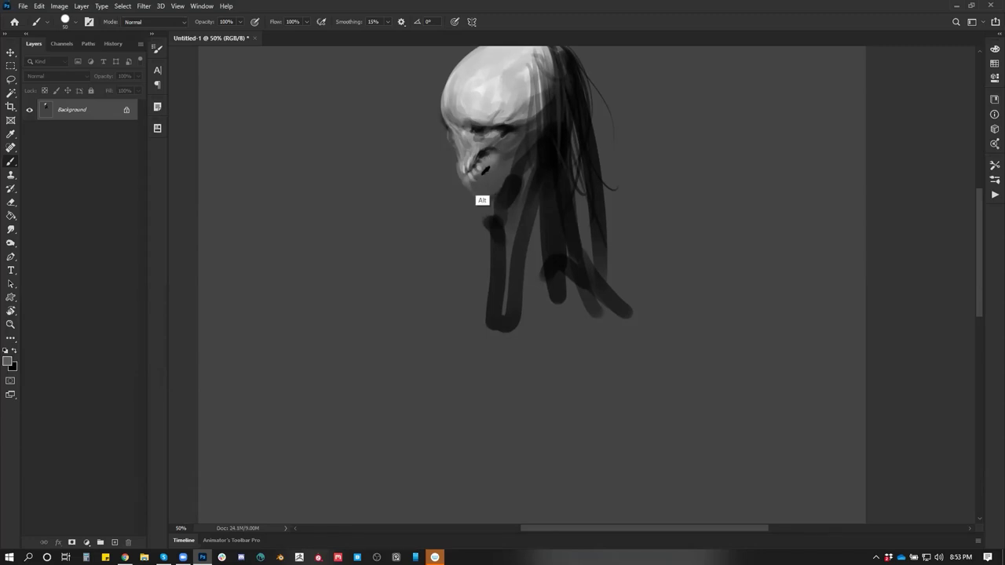
Darken the skull's teeth and the area under the eye socket, checking it mirrored
mouse_move(485, 152)
left_mouse_down()
mouse_move(471, 169)
mouse_move(480, 168)
left_mouse_up()
key("ctrl+shift+h")
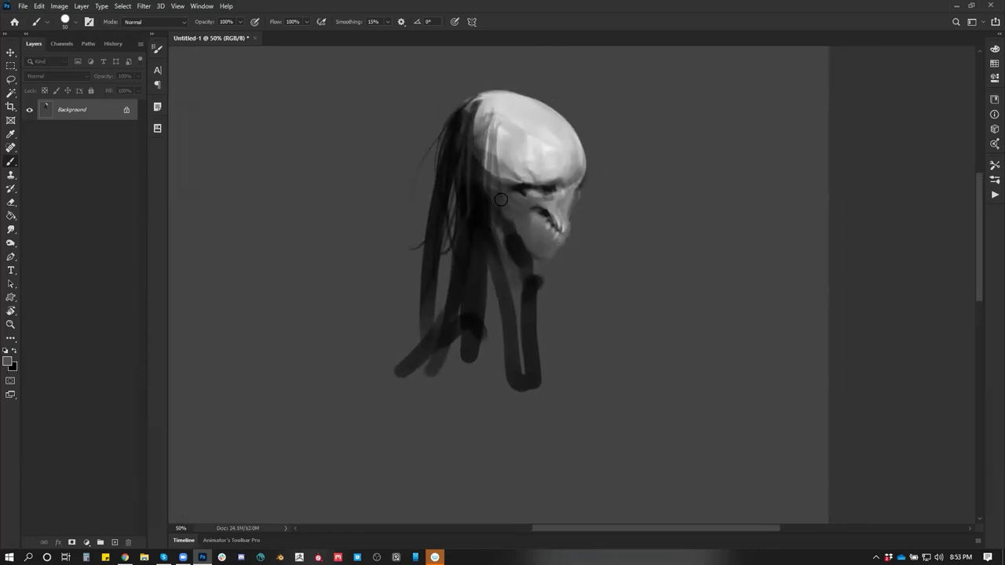
left_click(521, 202, "alt")
mouse_move(528, 198)
left_mouse_down()
mouse_move(509, 207)
mouse_move(522, 211)
mouse_move(502, 201)
mouse_move(525, 206)
left_mouse_up()
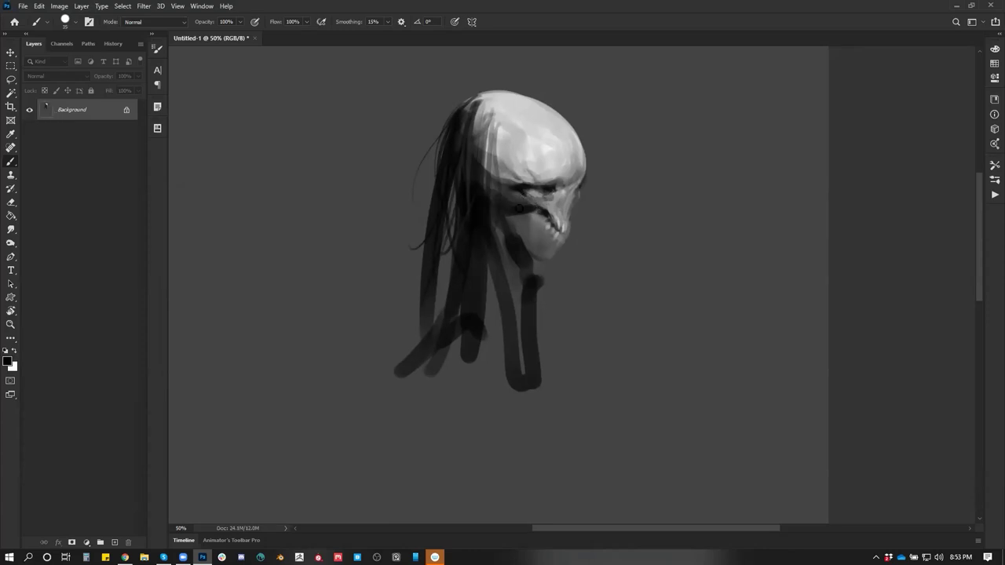
left_click(534, 251, "alt")
key("h")
left_click_drag(504, 246, 530, 135)
Lighten the side of the forehead and cheek with sampled light grey, then shrink the brush
left_click(527, 139, "alt")
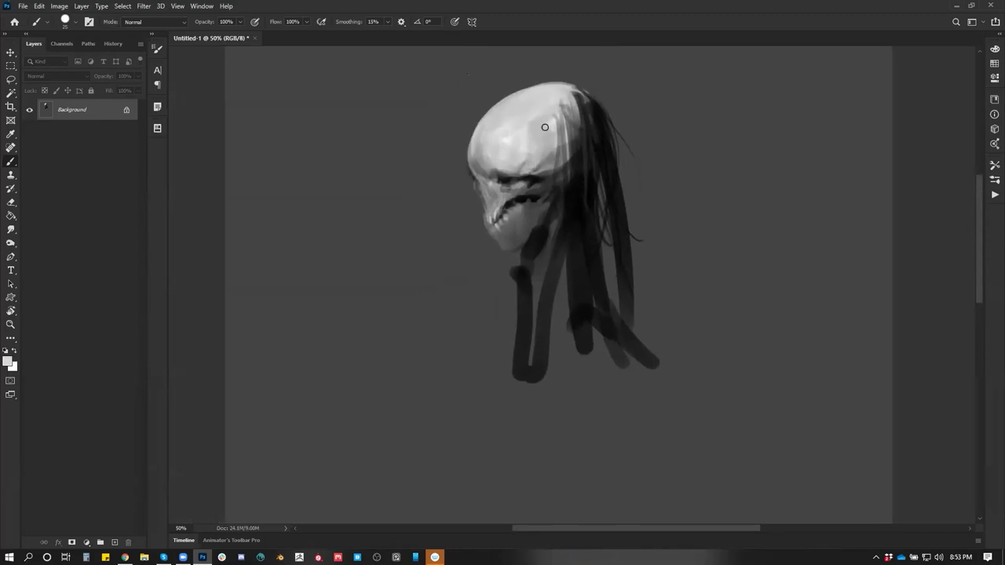
mouse_move(549, 131)
left_mouse_down()
mouse_move(539, 164)
mouse_move(553, 174)
left_mouse_up()
key("d")
key("x")
left_click(487, 181, "alt")
key("bracketleft")
key("bracketleft")
key("d")
Darken the hanging hair strands and edges, and sketch a dark robe collar below
mouse_move(529, 243)
left_mouse_down()
mouse_move(550, 283)
mouse_move(542, 237)
mouse_move(549, 274)
left_mouse_up()
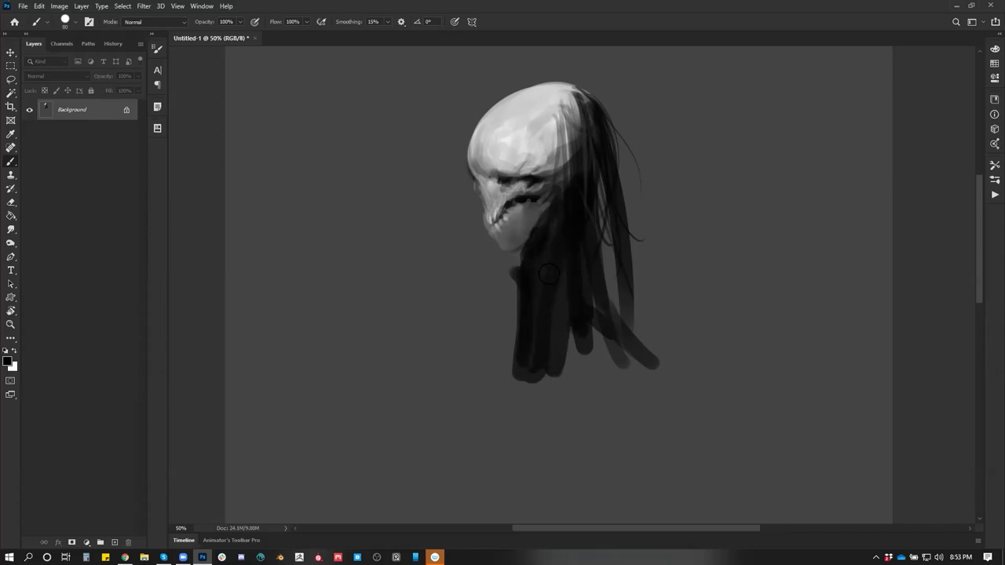
left_click_drag(510, 255, 516, 380)
key("h")
scroll(604, 271, "down", 3)
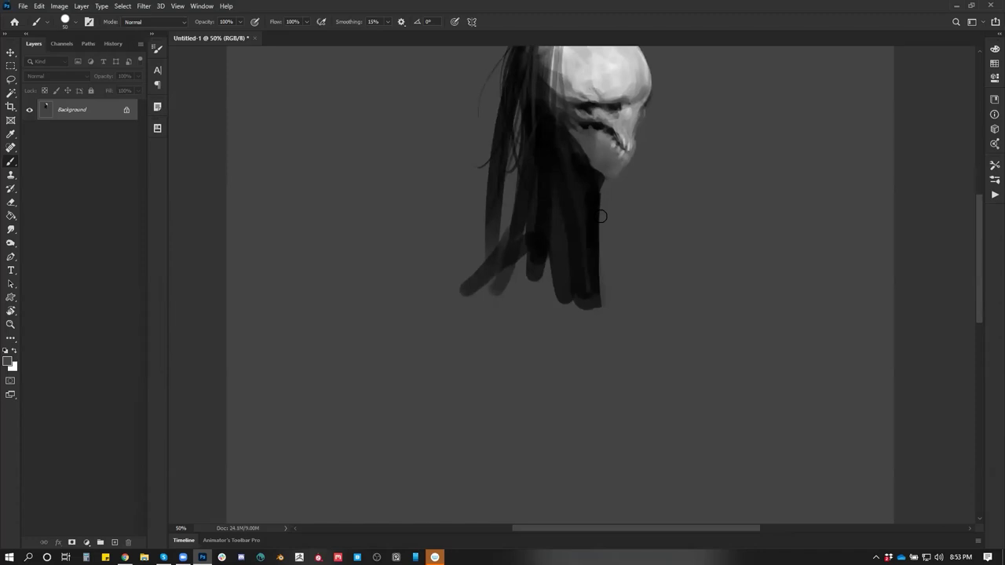
key("ctrl")
mouse_move(528, 220)
left_mouse_down()
mouse_move(467, 292)
mouse_move(548, 339)
mouse_move(558, 235)
left_mouse_up()
left_click_drag(591, 297, 603, 331)
left_click_drag(602, 213, 614, 340)
At 33.3% zoom, paint a long white arm down-left from the shoulder
mouse_move(602, 243)
left_mouse_down()
mouse_move(606, 343)
mouse_move(591, 342)
mouse_move(511, 253)
left_mouse_up()
left_click(599, 339, "ctrl+alt")
key("b")
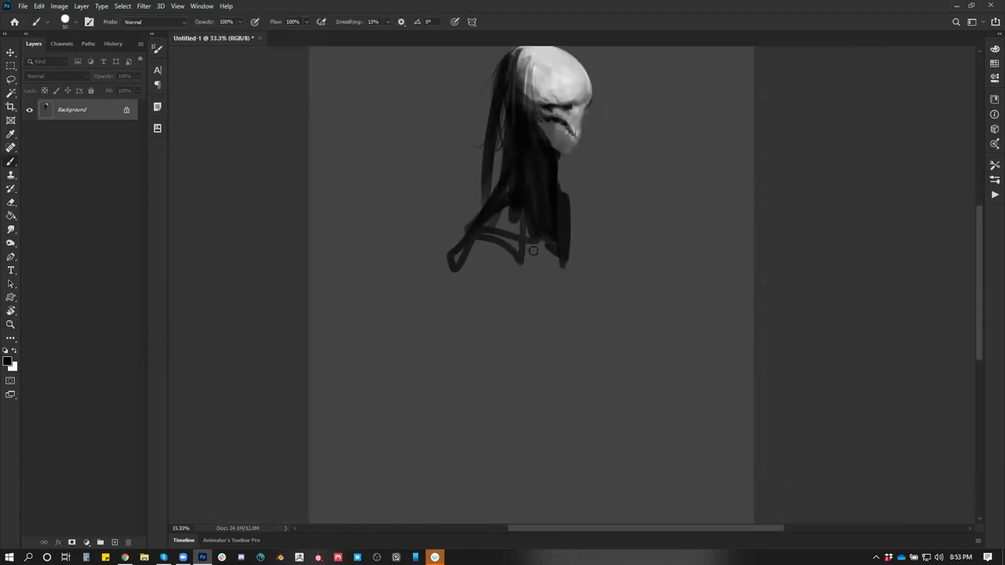
key("x")
left_click_drag(474, 254, 550, 304)
key("ctrl+z")
mouse_move(476, 251)
left_mouse_down()
mouse_move(320, 337)
mouse_move(485, 241)
left_mouse_up()
mouse_move(405, 278)
left_mouse_down()
mouse_move(471, 236)
mouse_move(476, 249)
mouse_move(338, 322)
left_mouse_up()
Tone down and taper the white arm's edges with background grey into a fuller limb
left_click(450, 227, "alt")
left_click_drag(451, 227, 338, 317)
left_click_drag(444, 245, 309, 339)
left_click_drag(411, 263, 311, 344)
mouse_move(468, 242)
left_mouse_down()
mouse_move(311, 350)
mouse_move(424, 275)
left_mouse_up()
left_click_drag(307, 353, 353, 341)
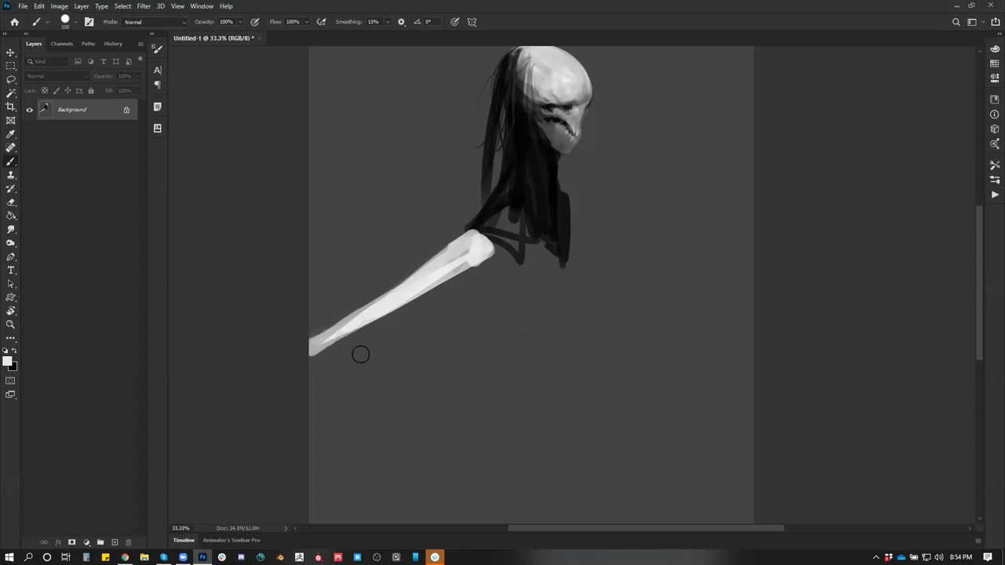
Paint a lower bony limb downward to its tip and dab light grey for a second forearm
left_click_drag(404, 373, 350, 215)
mouse_move(262, 226)
left_mouse_down()
mouse_move(351, 415)
mouse_move(330, 393)
left_mouse_up()
mouse_move(259, 259)
left_mouse_down()
mouse_move(264, 207)
mouse_move(330, 339)
left_mouse_up()
mouse_move(329, 339)
left_mouse_down()
mouse_move(266, 209)
mouse_move(341, 364)
left_mouse_up()
key("ctrl+z")
mouse_move(271, 266)
left_mouse_down()
mouse_move(262, 225)
mouse_move(365, 424)
left_mouse_up()
left_click_drag(265, 225, 378, 444)
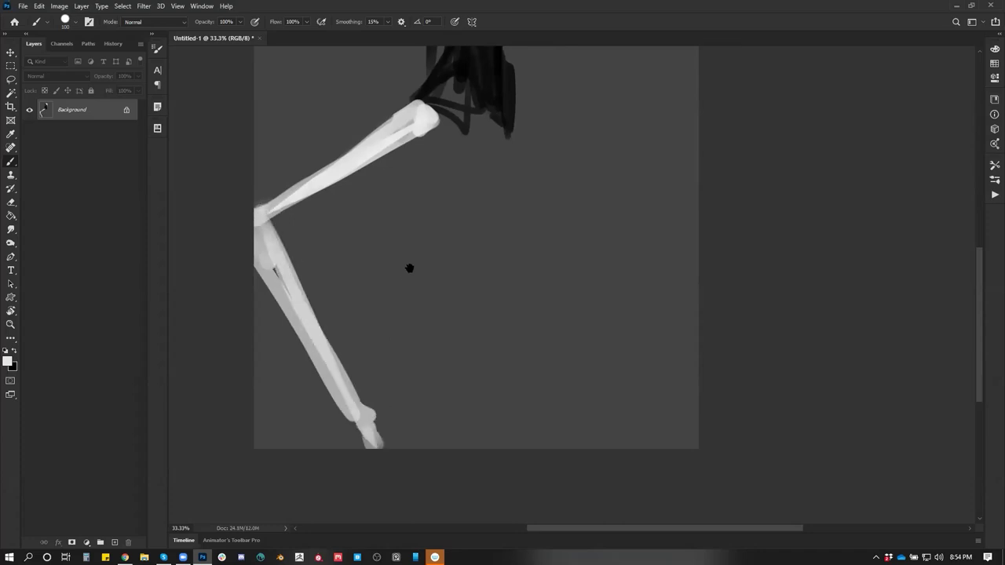
scroll(416, 263, "up", 3)
key("ctrl+z")
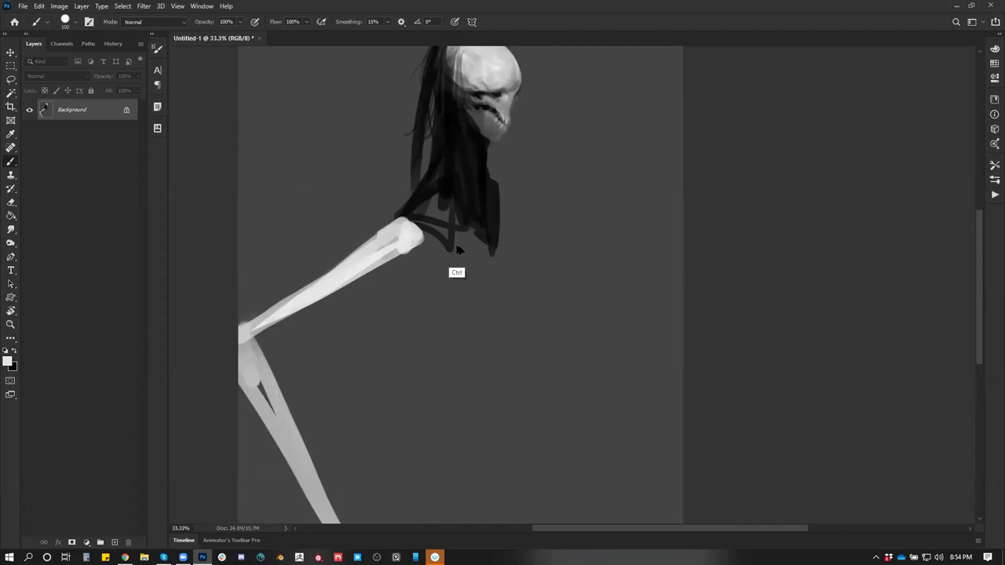
mouse_move(410, 277)
left_mouse_down()
mouse_move(399, 276)
mouse_move(354, 355)
mouse_move(400, 260)
mouse_move(428, 253)
mouse_move(454, 259)
mouse_move(406, 319)
mouse_move(394, 314)
mouse_move(459, 342)
left_mouse_up()
Block in the dark robed body and its lower part in black, then zoom to 25%
key("x")
mouse_move(493, 226)
left_mouse_down()
mouse_move(486, 388)
mouse_move(424, 306)
left_mouse_up()
mouse_move(435, 345)
left_mouse_down()
mouse_move(452, 400)
mouse_move(447, 388)
left_mouse_up()
mouse_move(426, 281)
left_mouse_down()
mouse_move(453, 377)
mouse_move(471, 236)
mouse_move(485, 399)
mouse_move(454, 273)
left_mouse_up()
key("ctrl+alt+f")
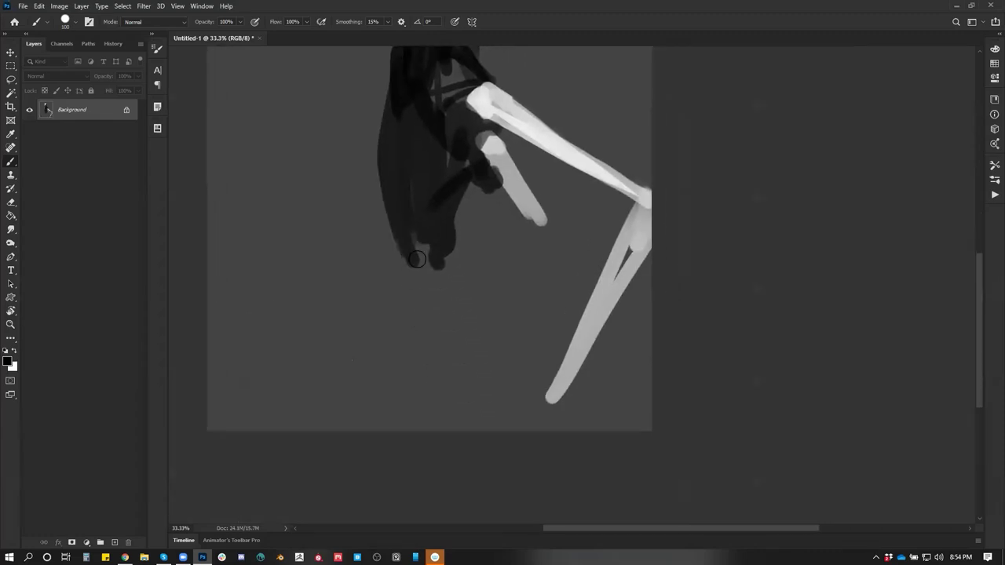
mouse_move(392, 229)
left_mouse_down()
mouse_move(409, 265)
mouse_move(449, 235)
mouse_move(463, 271)
left_mouse_up()
key("z")
left_click(542, 314, "alt")
key("b")
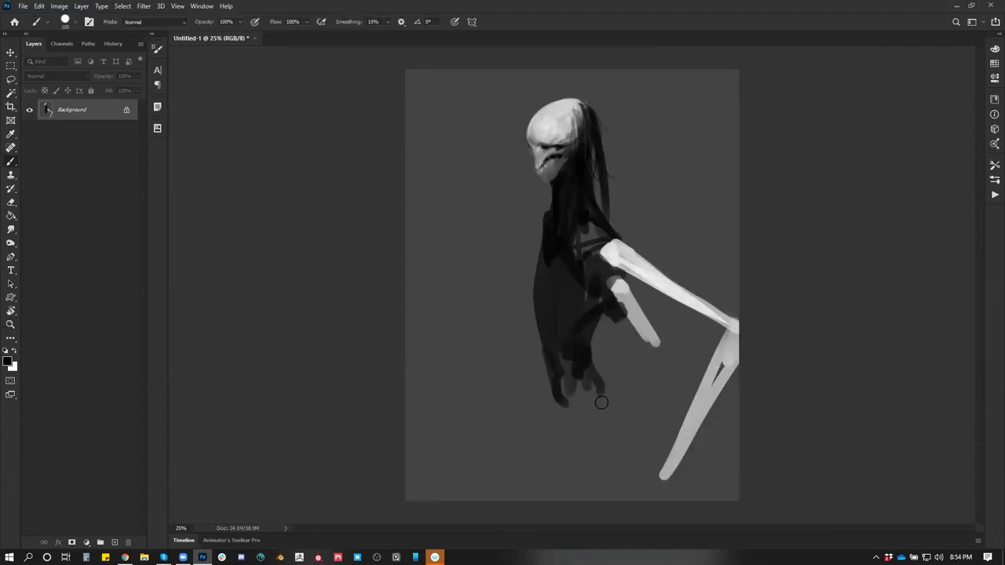
Extend and darken the dark robe down to the bottom of the canvas
mouse_move(560, 381)
left_mouse_down()
mouse_move(557, 501)
mouse_move(576, 501)
left_mouse_up()
mouse_move(597, 366)
left_mouse_down()
mouse_move(602, 496)
mouse_move(604, 375)
mouse_move(627, 500)
mouse_move(606, 495)
left_mouse_up()
left_click_drag(610, 401, 584, 489)
left_click_drag(550, 330, 588, 527)
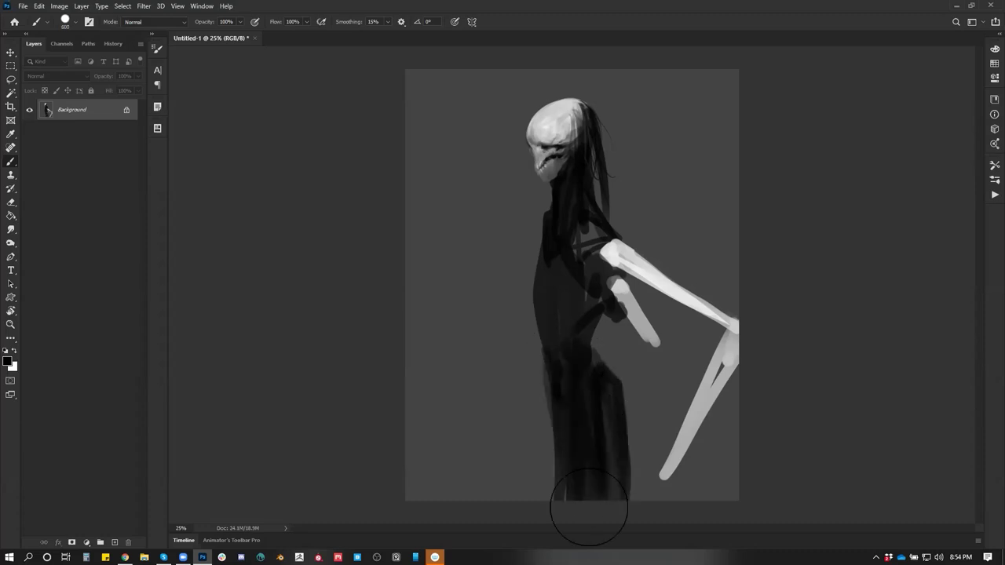
key("ctrl+shift+h")
With a brush of size 90, shade and lengthen the white forearm across the body
key("bracketleft")
key("bracketleft")
key("bracketleft")
key("bracketleft")
key("bracketleft")
key("bracketleft")
key("bracketleft")
key("bracketleft")
key("bracketleft")
key("x")
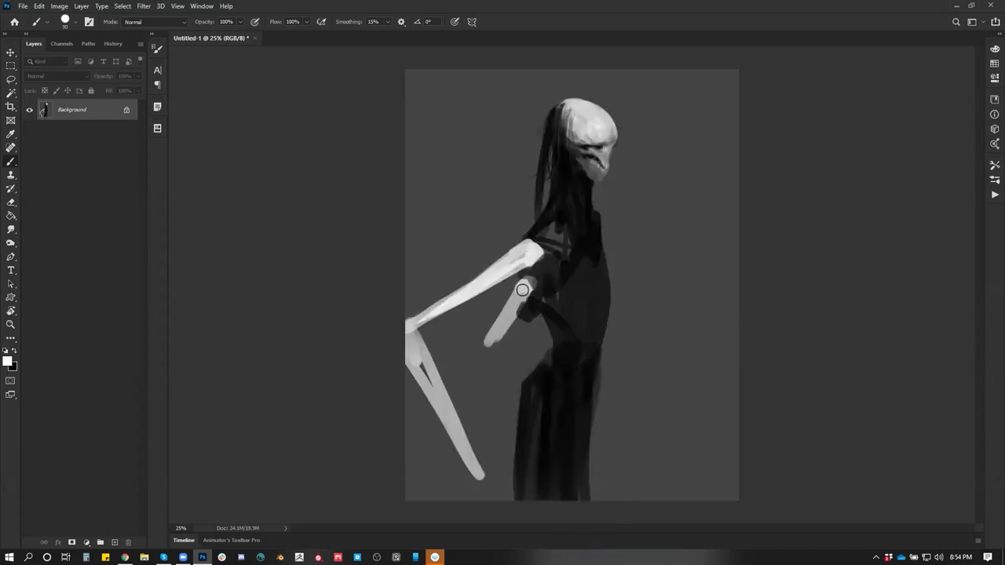
key("x")
mouse_move(489, 340)
left_mouse_down()
mouse_move(516, 297)
mouse_move(481, 353)
mouse_move(522, 285)
mouse_move(480, 358)
mouse_move(588, 324)
mouse_move(479, 359)
mouse_move(616, 320)
left_mouse_up()
key("x")
left_click_drag(519, 348, 634, 310)
left_click(640, 297)
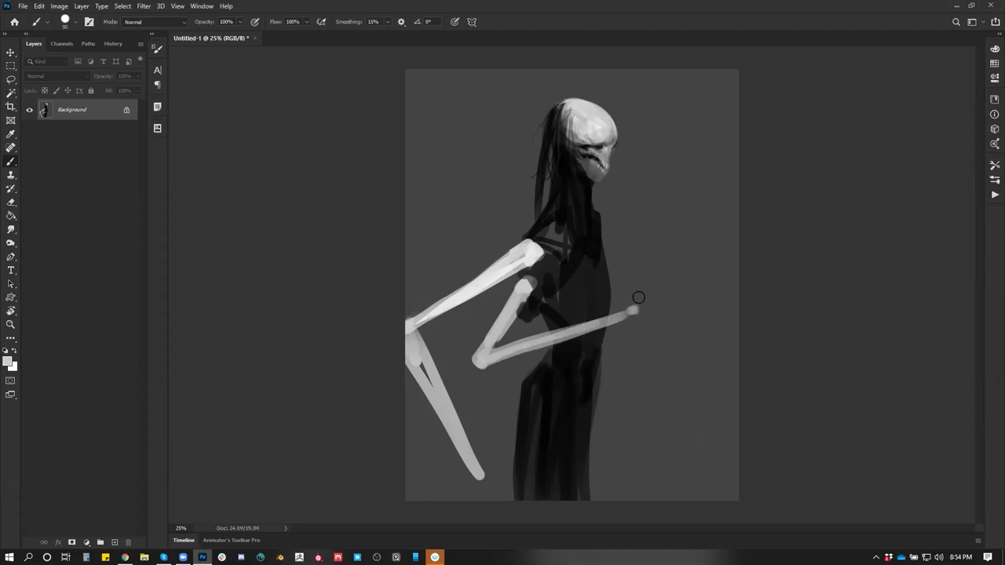
Paint a faint raised arm with a thin forearm ending in a hand with fingers
mouse_move(615, 275)
left_mouse_down()
mouse_move(630, 313)
mouse_move(644, 317)
mouse_move(680, 290)
left_mouse_up()
left_click_drag(640, 317, 673, 286)
mouse_move(603, 226)
left_mouse_down()
mouse_move(677, 360)
mouse_move(716, 399)
left_mouse_up()
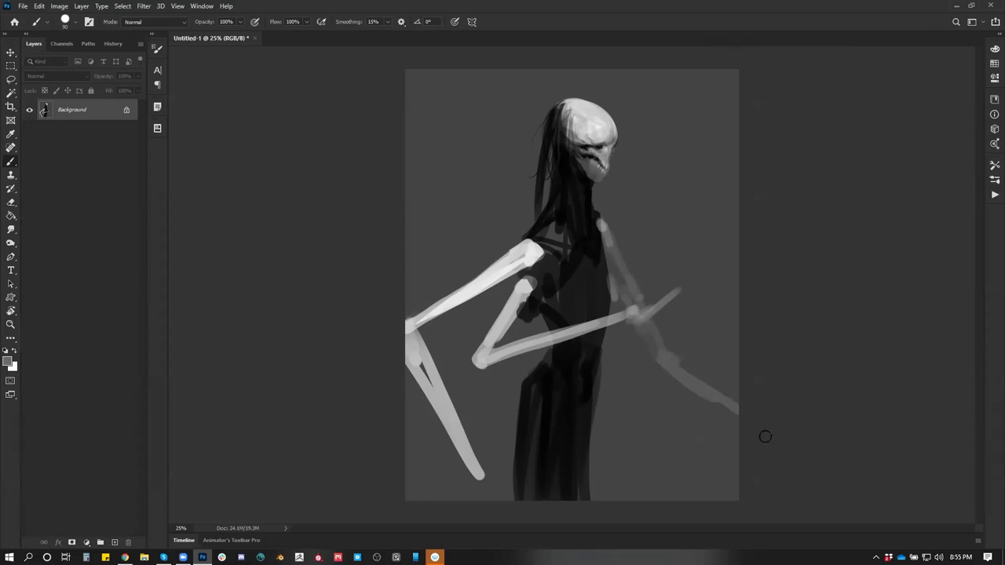
key("ctrl+z")
left_click_drag(673, 344, 704, 256)
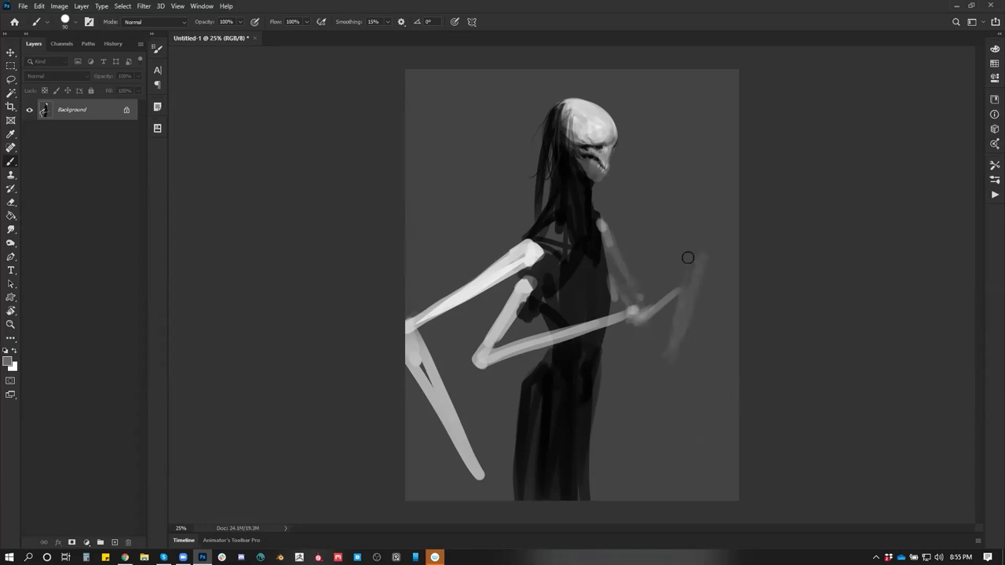
key("ctrl+z")
left_click_drag(672, 334, 699, 260)
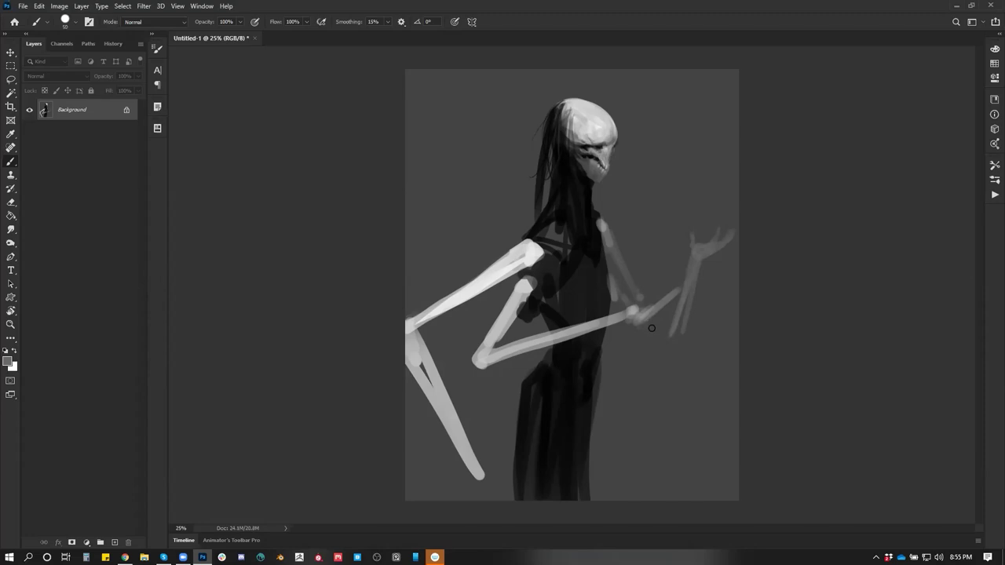
Enlarge the brush and paint a light stroke down the upper arm
key("bracketright")
key("bracketright")
key("bracketright")
key("bracketright")
left_click_drag(604, 248, 636, 298)
key("ctrl+z")
left_click_drag(621, 256, 651, 337)
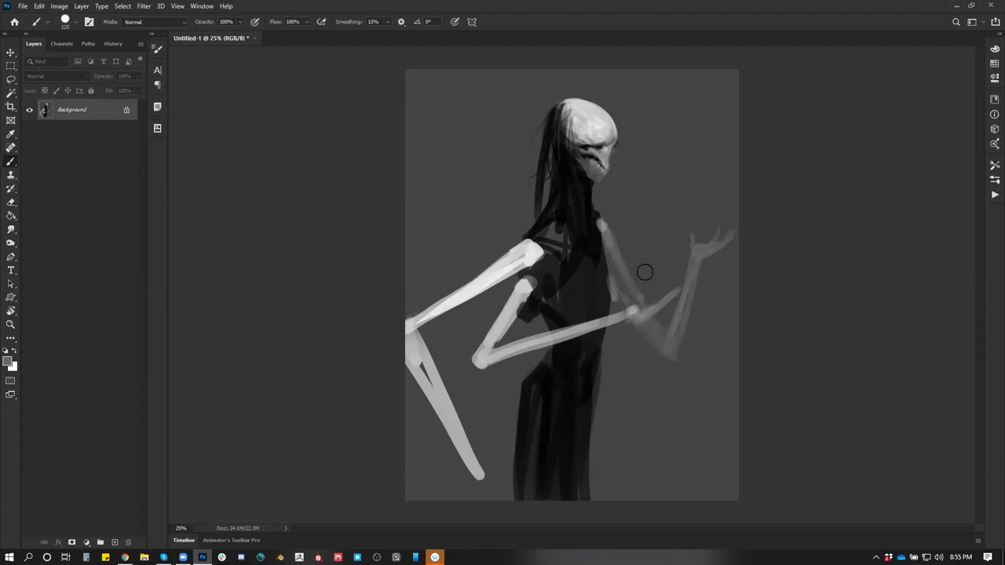
Darken the shoulder below the neck and reshape and round off the shoulder end
left_click(597, 211, "alt")
left_click_drag(600, 216, 601, 287)
mouse_move(528, 248)
left_mouse_down()
mouse_move(550, 242)
mouse_move(535, 233)
mouse_move(566, 259)
left_mouse_up()
left_click(549, 257, "alt")
left_click(556, 209, "alt")
left_click(554, 264, "alt")
left_click_drag(540, 248, 537, 253)
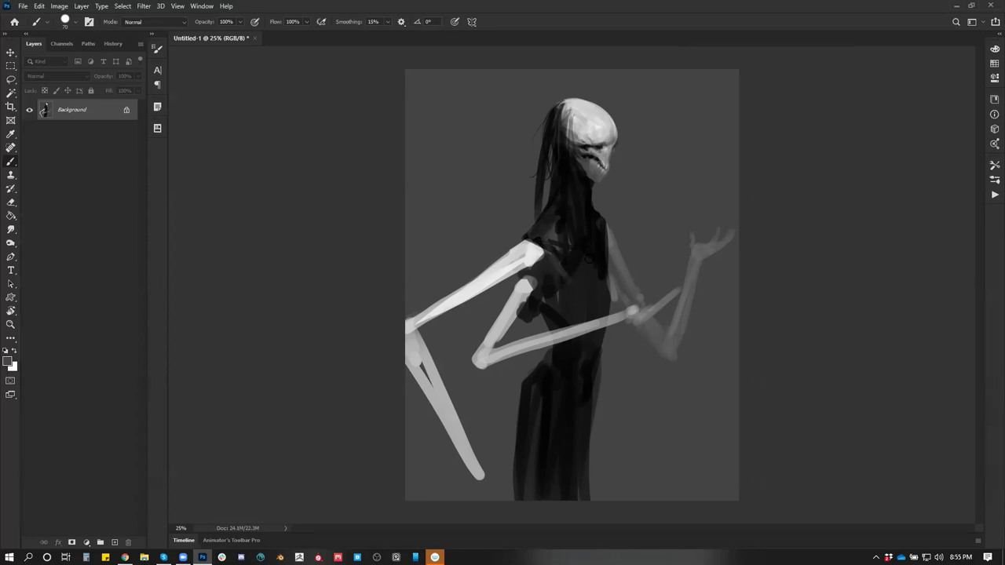
Shade the inner upper arm with sampled dark and light greys
left_click(581, 311, "alt")
left_click(522, 281, "alt")
mouse_move(522, 280)
left_mouse_down()
mouse_move(520, 289)
mouse_move(526, 274)
mouse_move(512, 306)
left_mouse_up()
left_click(502, 338, "alt")
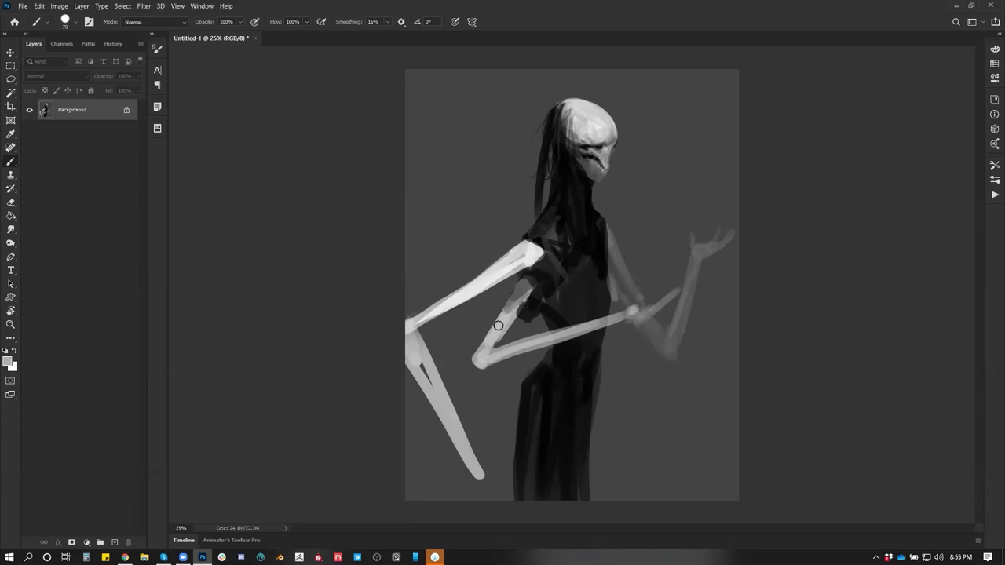
left_click_drag(511, 303, 522, 290)
left_click(539, 247, "alt")
mouse_move(518, 260)
left_mouse_down()
mouse_move(509, 265)
mouse_move(537, 248)
left_mouse_up()
left_click(506, 292, "alt")
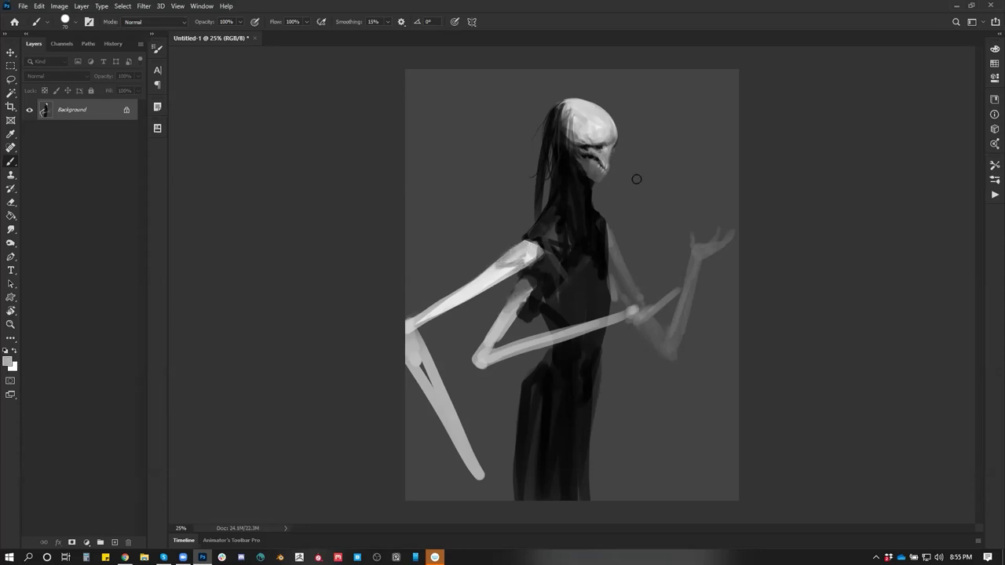
left_click_drag(662, 186, 710, 165)
key("ctrl+z")
Join the elbow to the forearm and widen the forearm down to the hand
left_click(410, 330, "alt")
left_click(417, 331, "alt")
left_click(414, 325, "alt")
mouse_move(414, 329)
left_mouse_down()
mouse_move(436, 393)
mouse_move(425, 368)
left_mouse_up()
left_click(425, 369, "alt")
left_click_drag(410, 334, 466, 455)
mouse_move(440, 412)
left_mouse_down()
mouse_move(488, 486)
mouse_move(489, 477)
left_mouse_up()
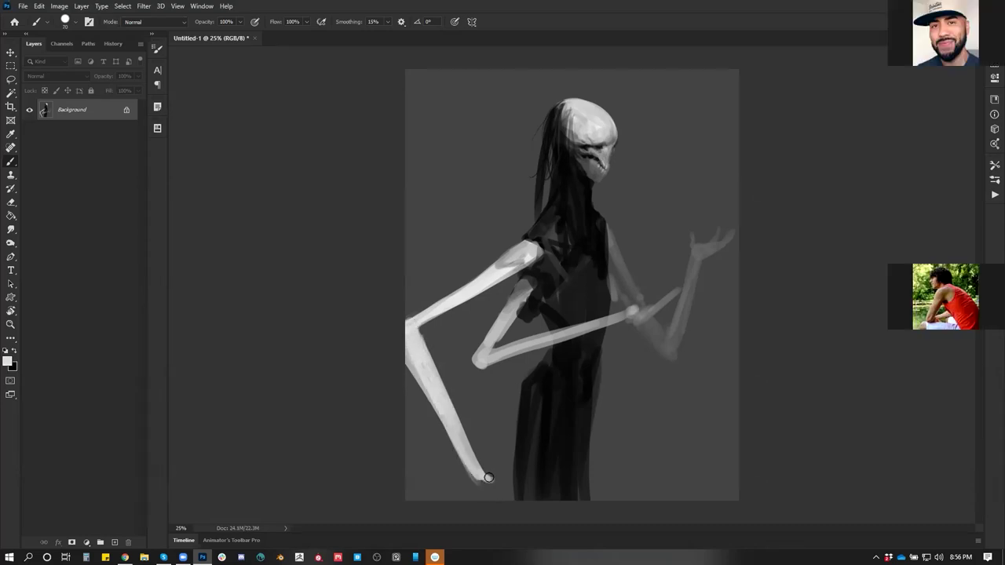
Darken the torso and shoulder beside the arm, checking the mirrored view
key("ctrl+shift+h")
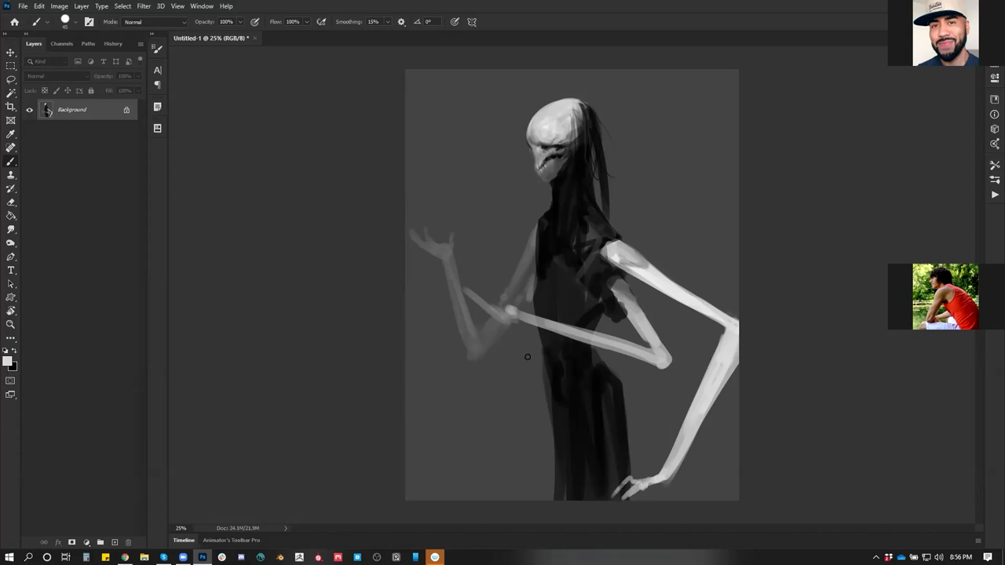
left_click(532, 259, "alt")
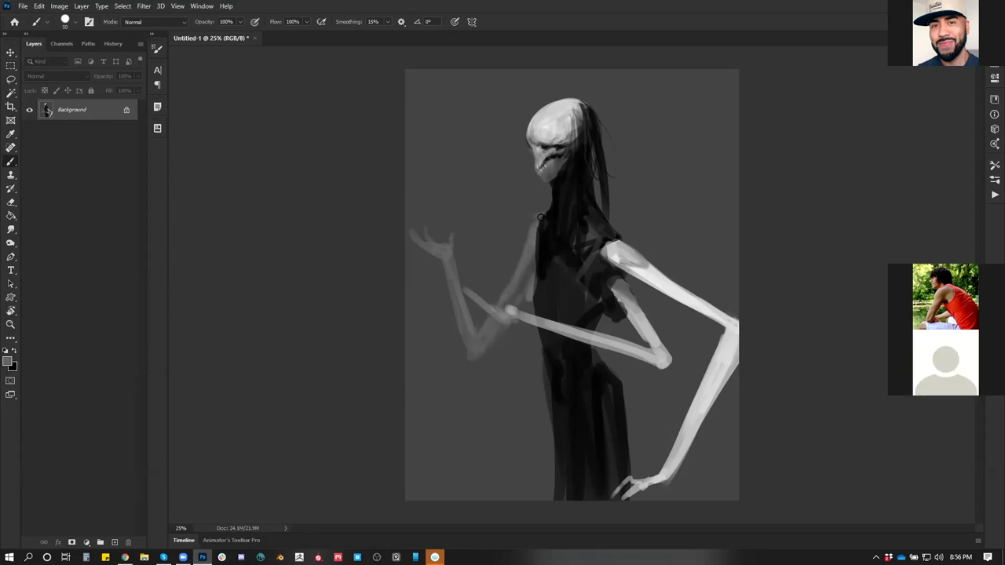
key("d")
key("h")
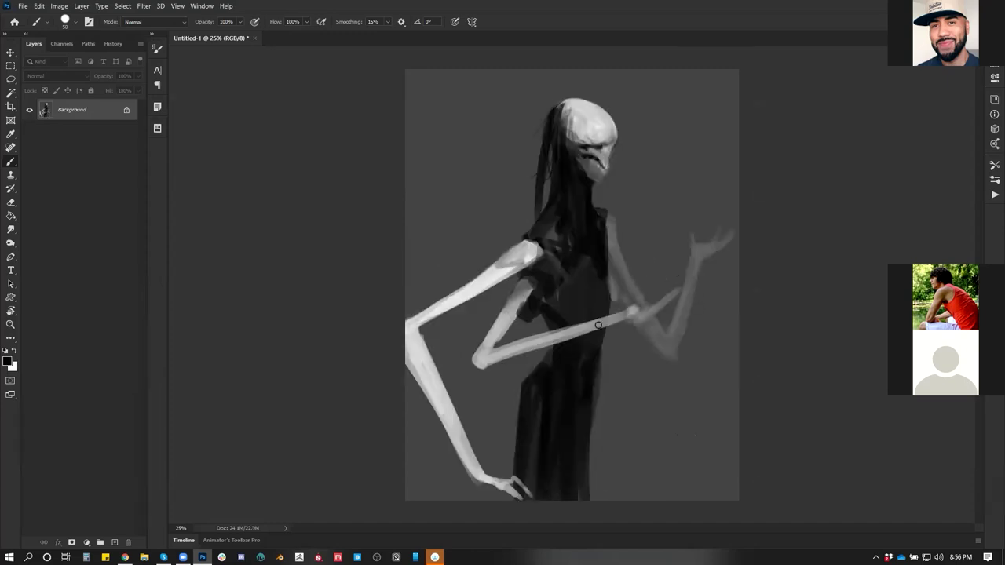
mouse_move(523, 328)
left_mouse_down()
mouse_move(526, 286)
mouse_move(509, 330)
left_mouse_up()
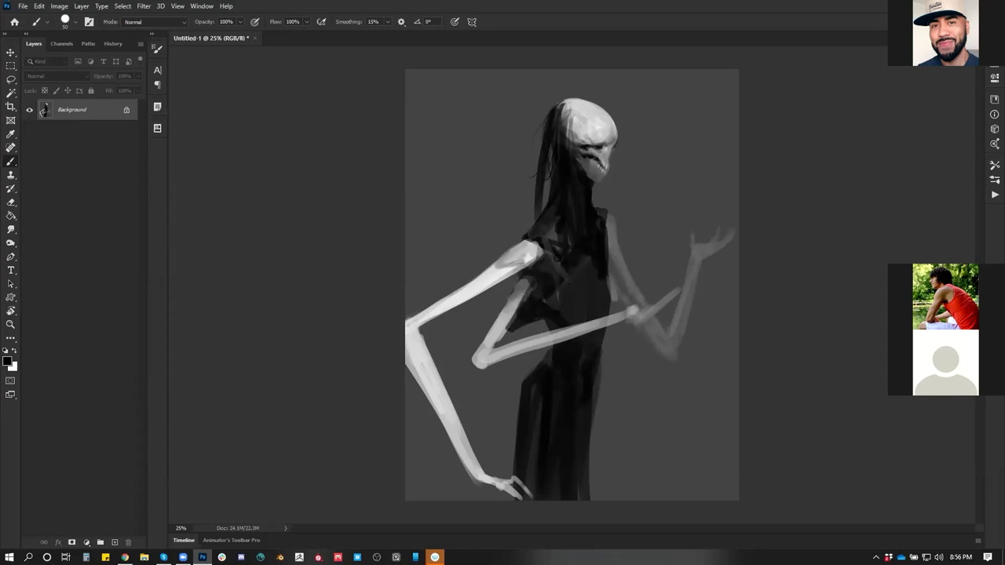
left_click_drag(535, 260, 513, 283)
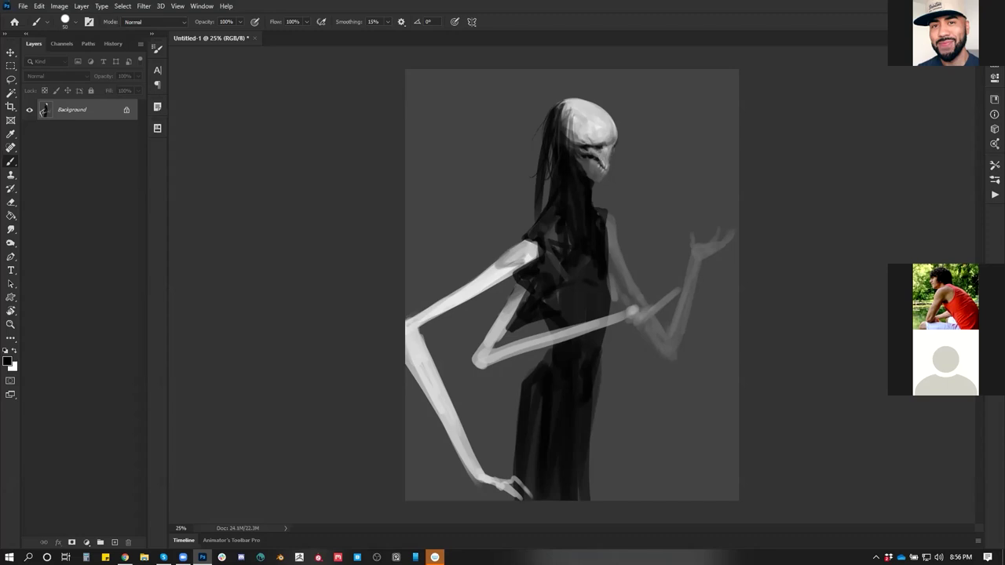
Zoom to 33.3% and darken the neck and shoulder, then zoom back out
key("ctrl+plus")
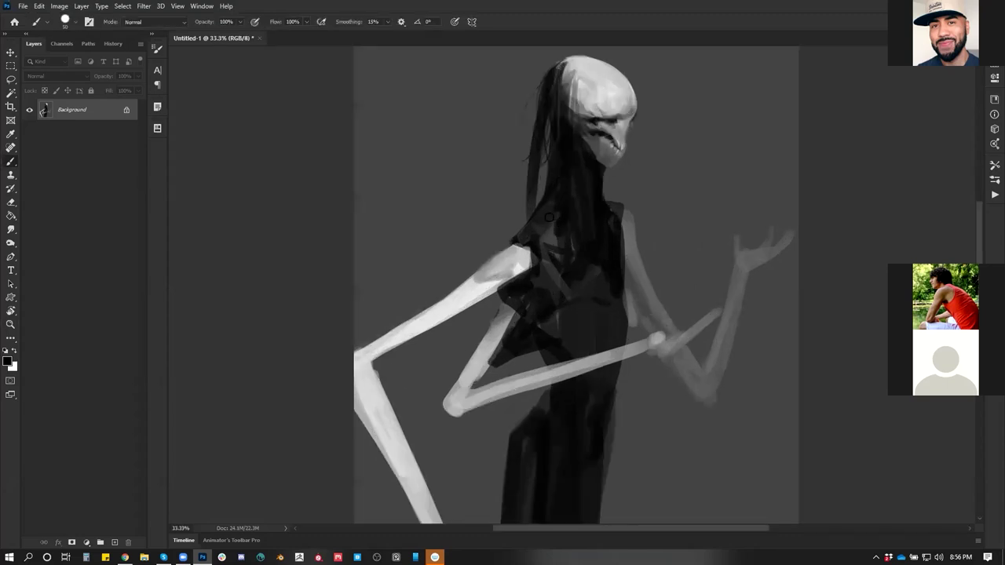
key("x")
key("x")
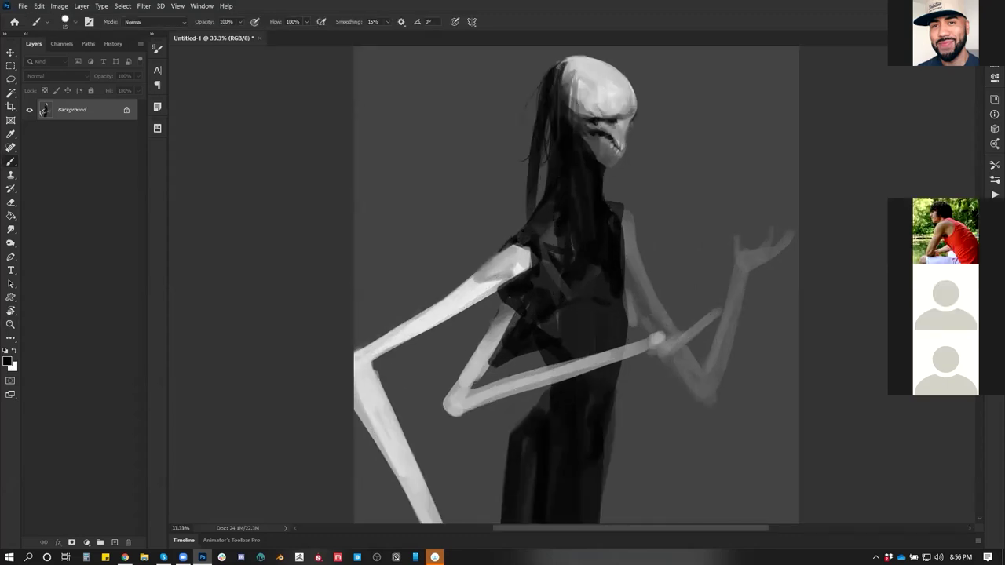
mouse_move(537, 206)
left_mouse_down()
mouse_move(504, 244)
mouse_move(539, 198)
left_mouse_up()
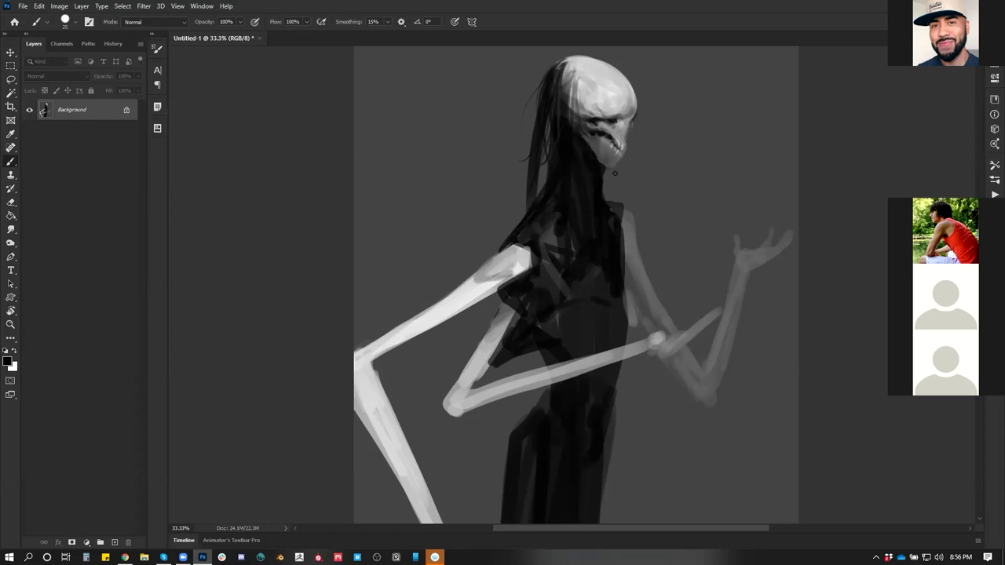
key("x")
key("z")
left_click(602, 229, "alt")
At 25% zoom, brighten the forearm near the elbow with white
key("ctrl+shift+h")
key("ctrl+plus")
key("b")
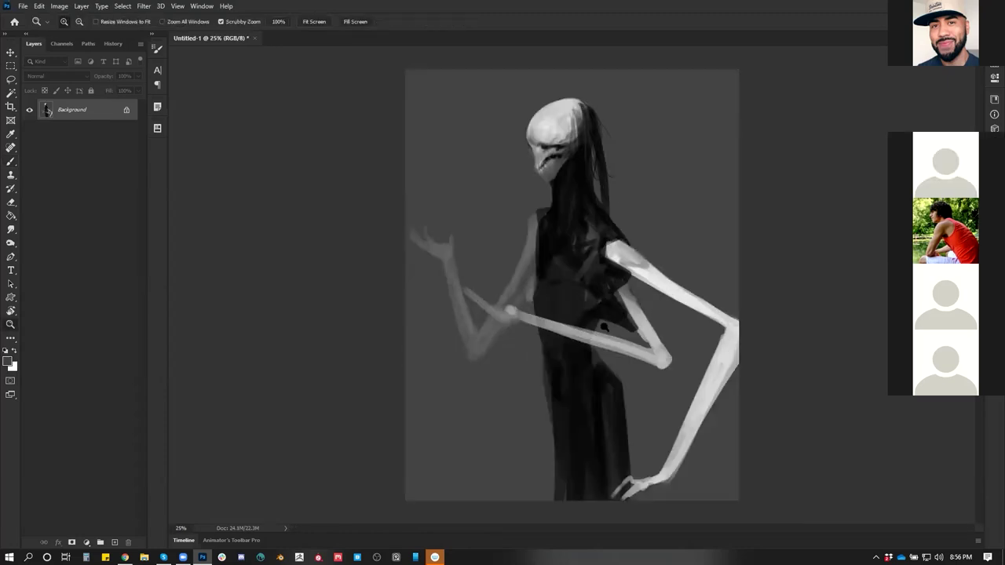
mouse_move(515, 312)
left_mouse_down()
mouse_move(642, 342)
mouse_move(585, 333)
left_mouse_up()
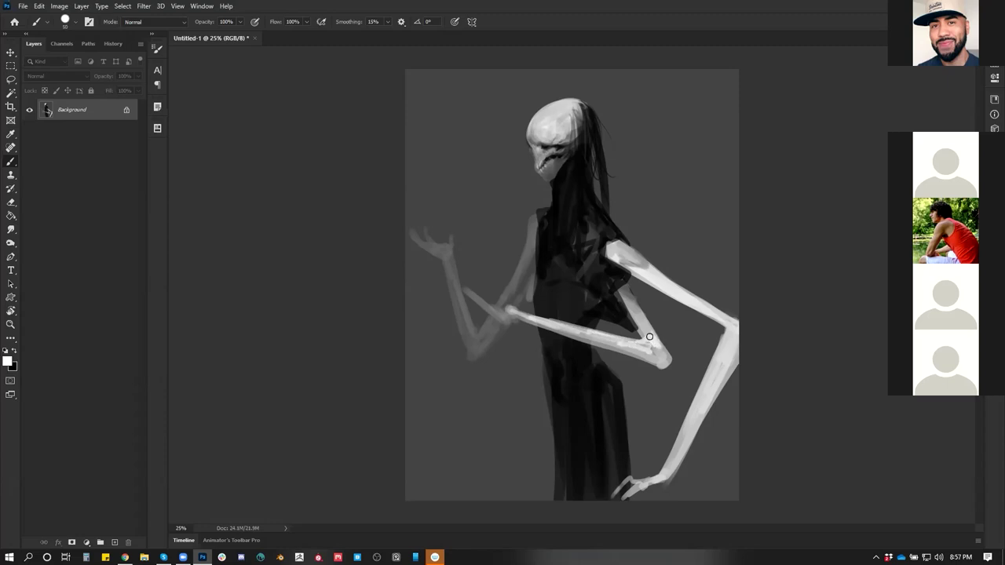
mouse_move(649, 347)
left_mouse_down()
mouse_move(652, 335)
mouse_move(649, 342)
left_mouse_up()
Paint a pale grey rib stroke across the dark torso using sampled greys
key("x")
key("x")
key("x")
left_click(621, 292, "alt")
key("ctrl+h")
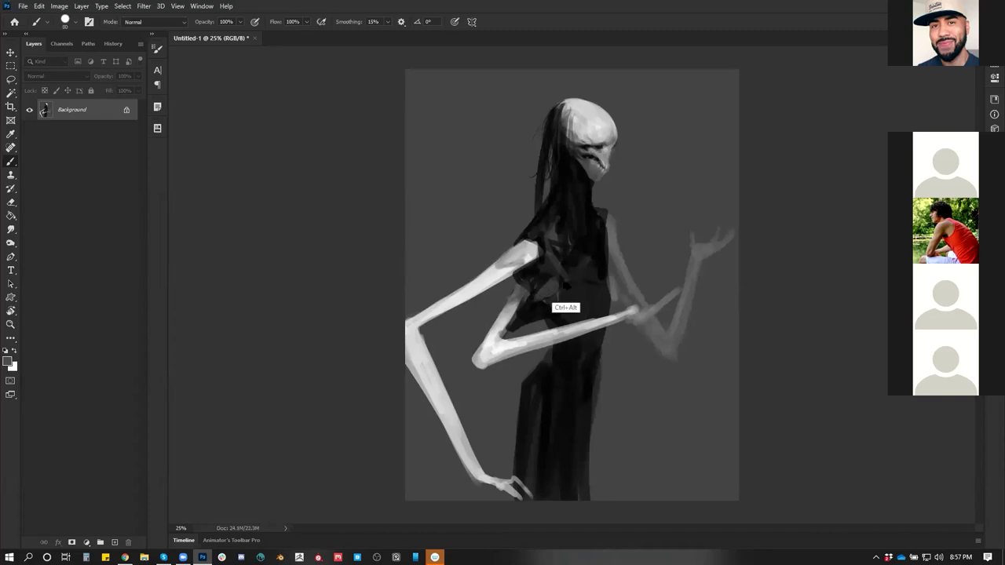
key("x")
left_click(552, 290, "alt")
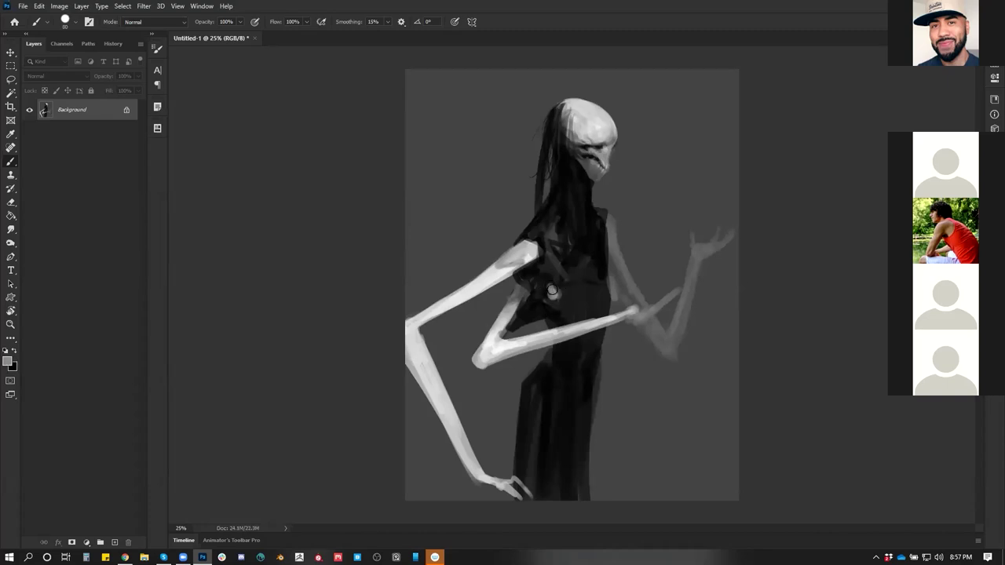
mouse_move(552, 289)
left_mouse_down()
mouse_move(564, 304)
mouse_move(600, 283)
left_mouse_up()
left_click(611, 277, "alt")
left_click(609, 275, "alt")
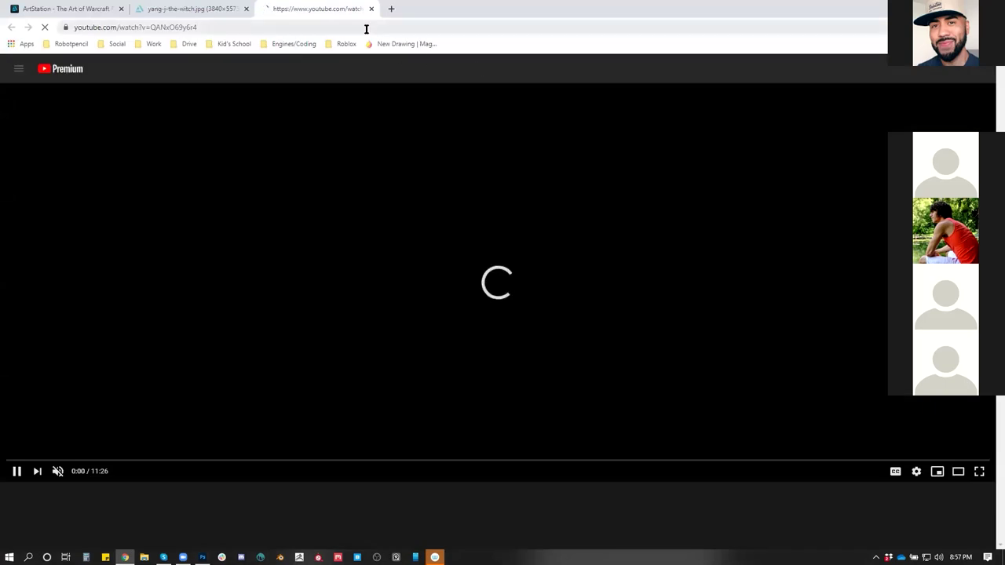
Scroll the 'PICTURE TO 3D' video description and open the PIFuHD project link
left_click(366, 29)
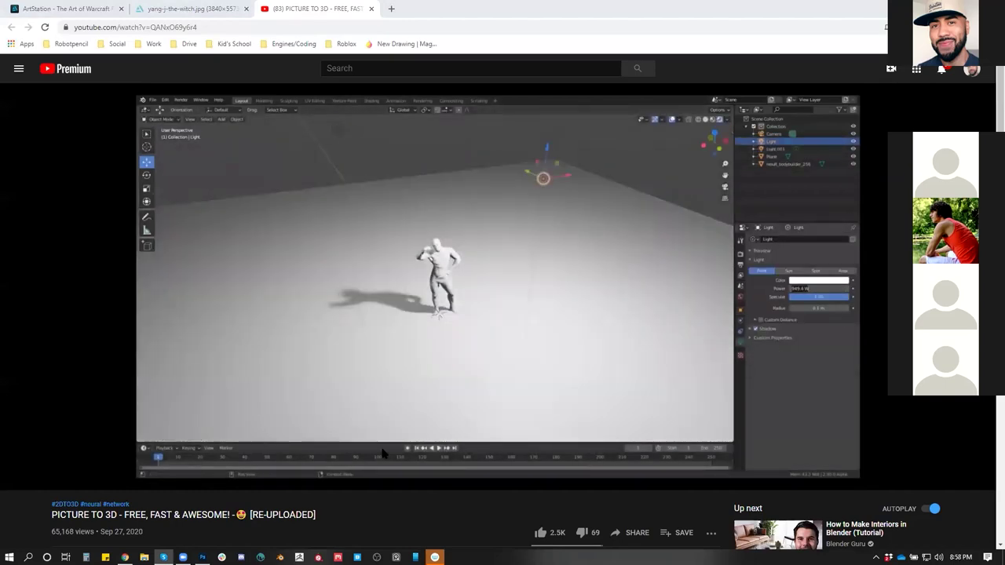
scroll(382, 453, "down", 3)
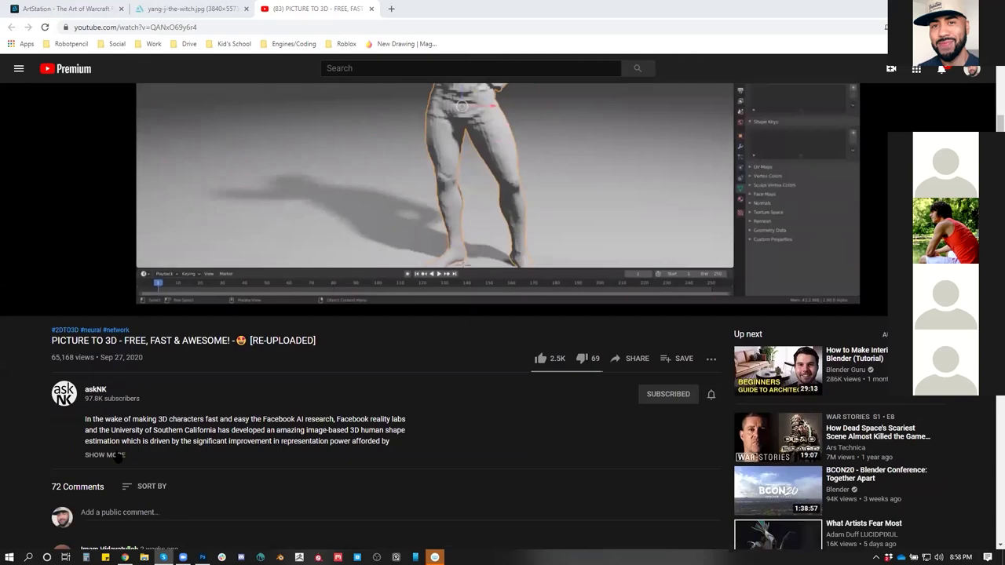
scroll(299, 439, "down", 2)
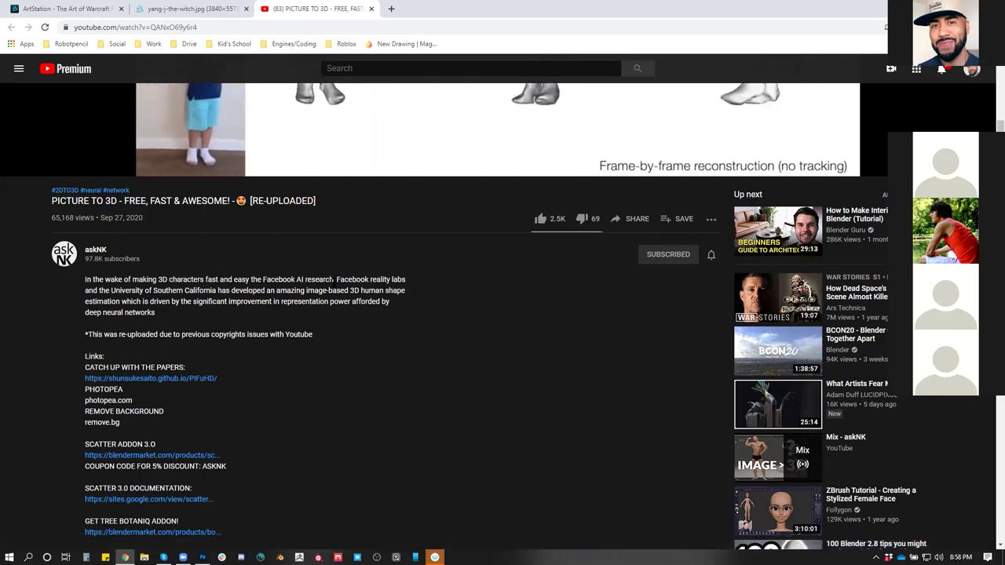
scroll(437, 361, "up", 4)
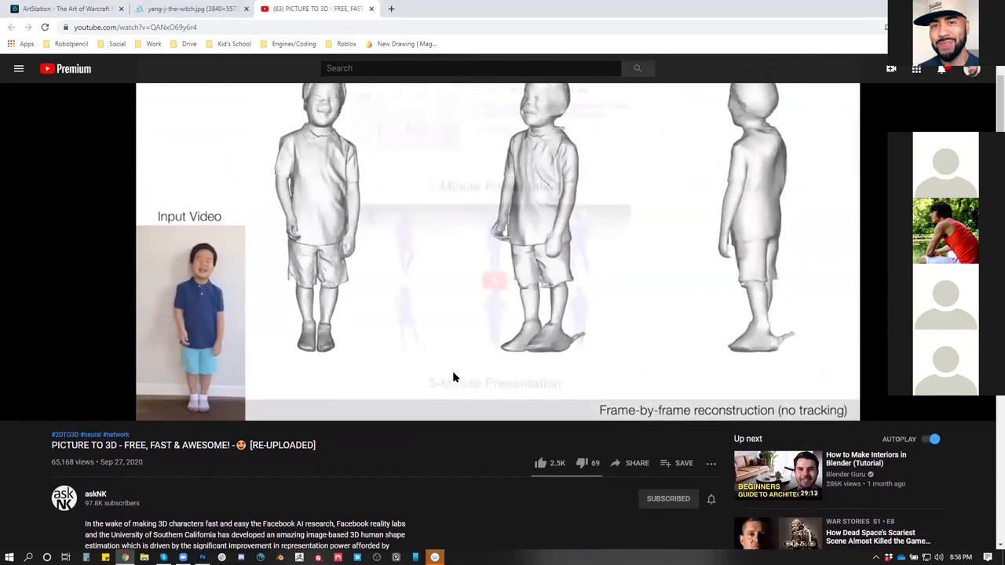
scroll(452, 375, "down", 4)
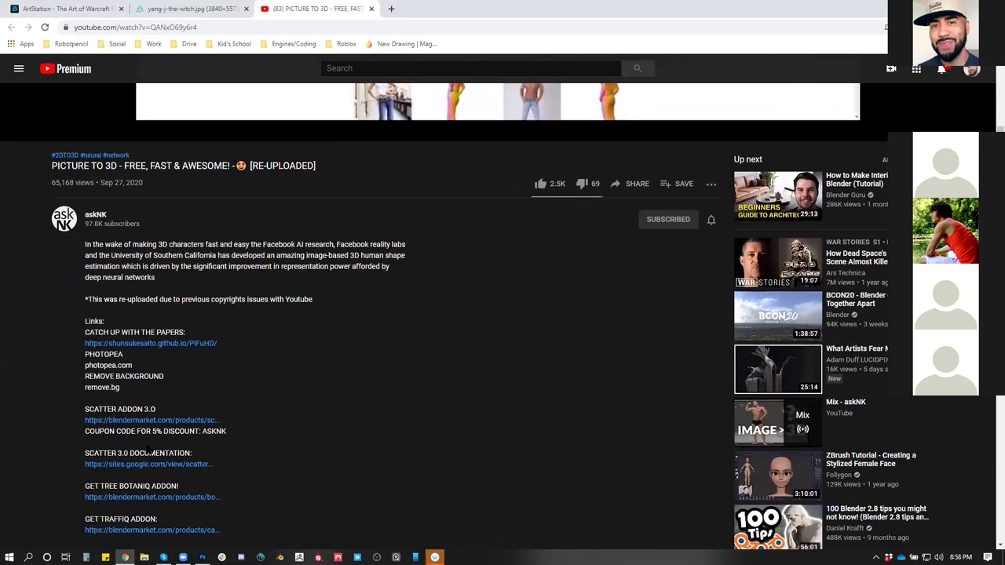
scroll(147, 445, "down", 1)
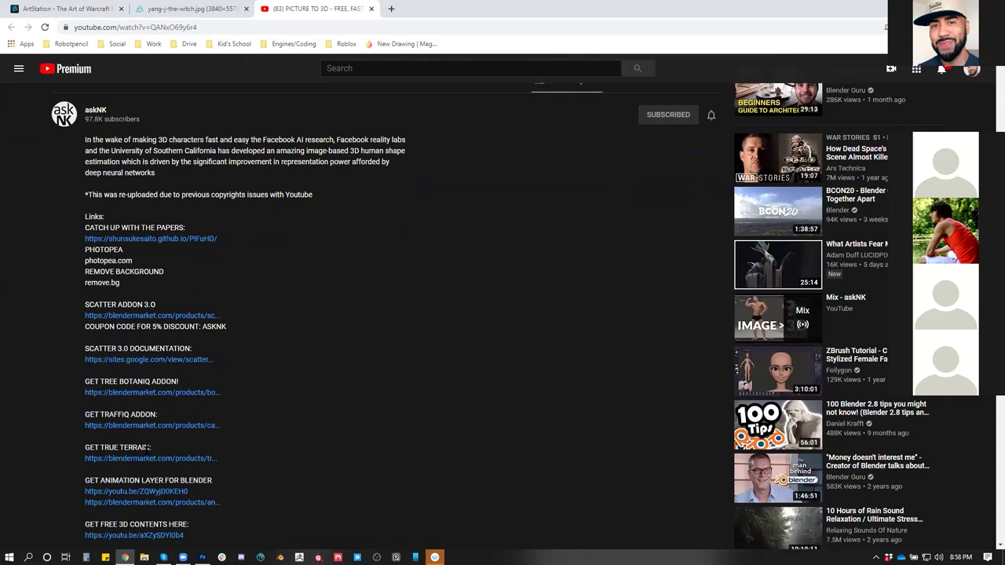
scroll(148, 448, "down", 2)
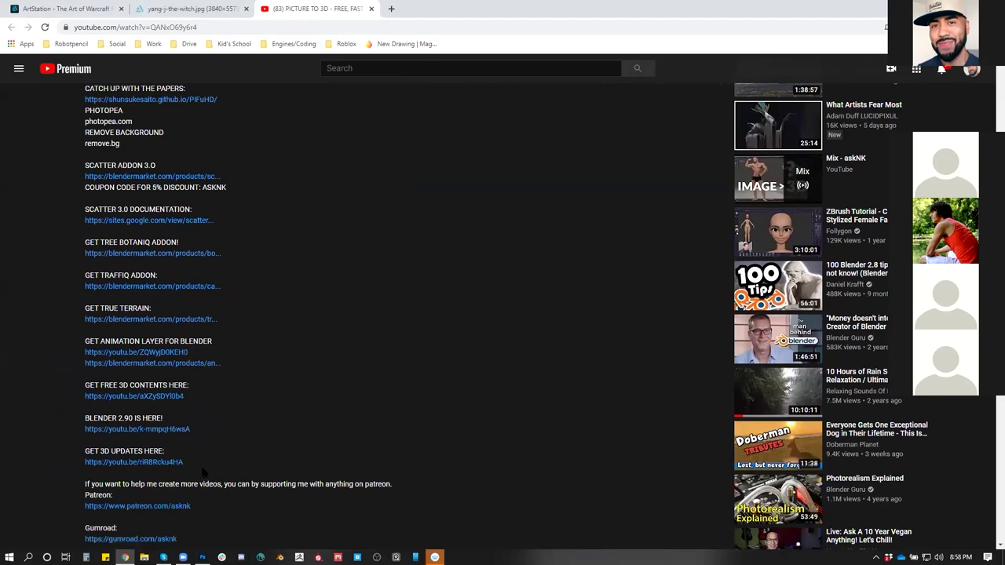
scroll(202, 471, "down", 1)
scroll(203, 471, "up", 3)
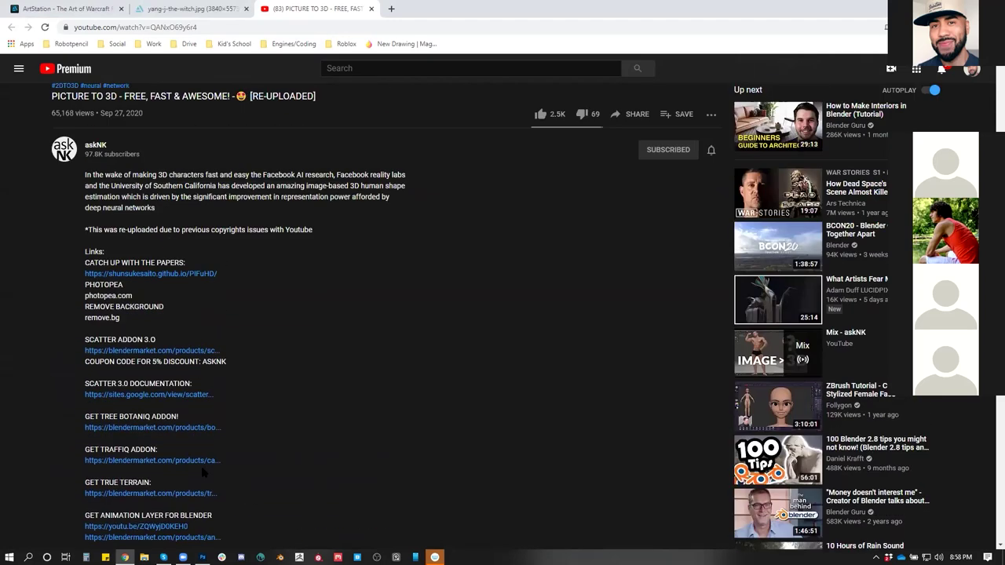
left_click(157, 273)
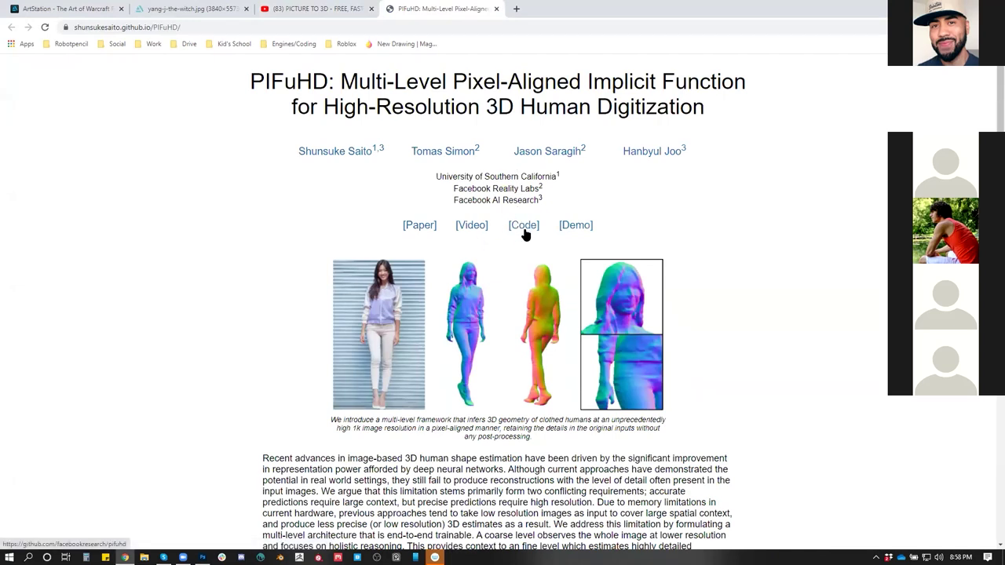
Open the PIFuHD Demo Colab notebook and review its requirements, repository-cloning and input-data sections
left_click(580, 226)
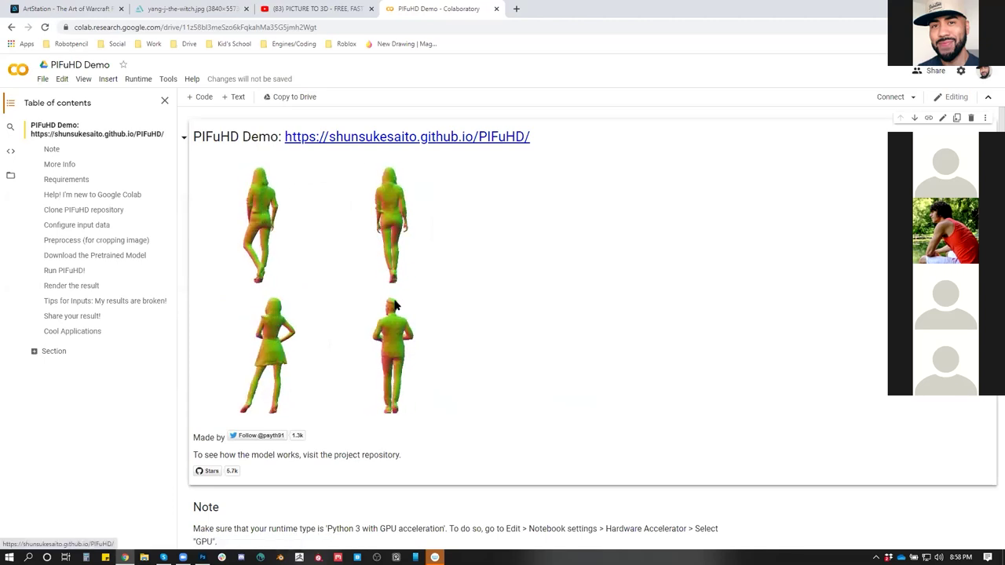
scroll(327, 327, "down", 4)
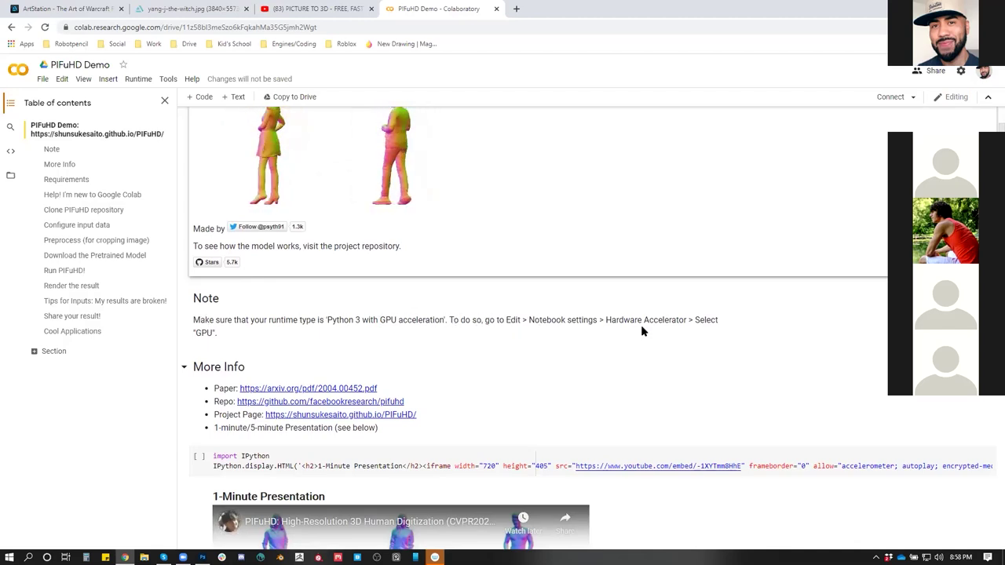
scroll(291, 356, "down", 1)
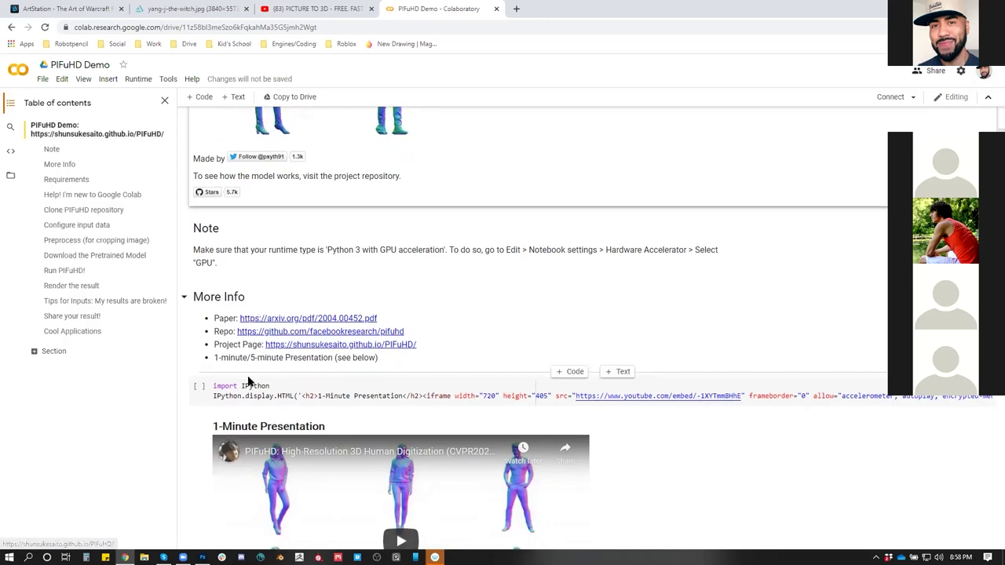
scroll(293, 388, "down", 1)
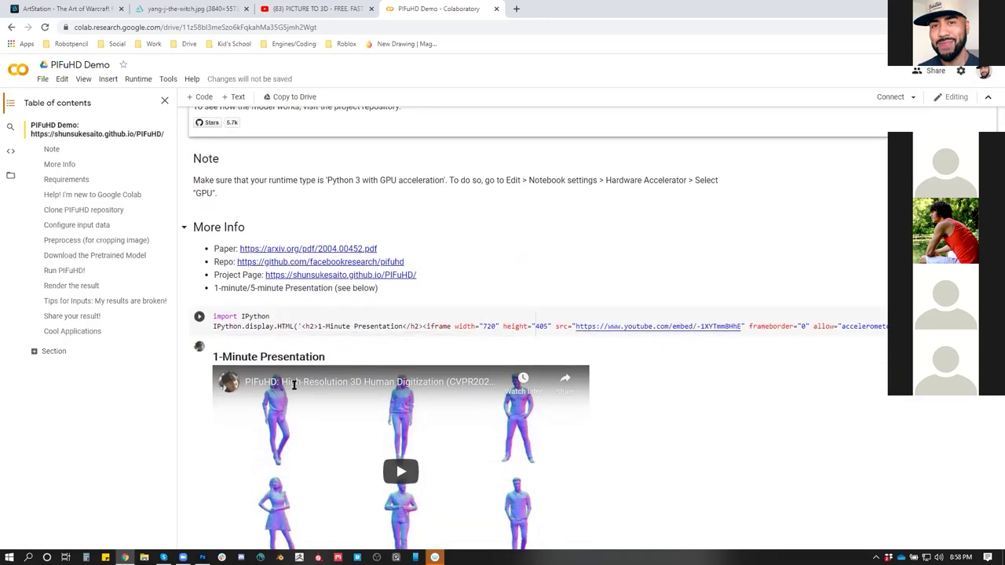
scroll(294, 384, "down", 1)
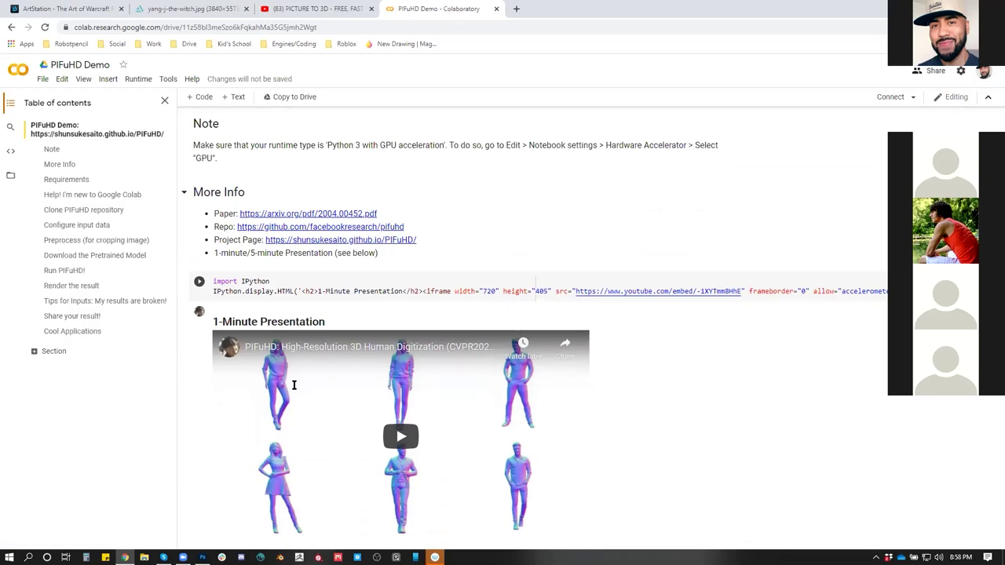
scroll(220, 279, "down", 3)
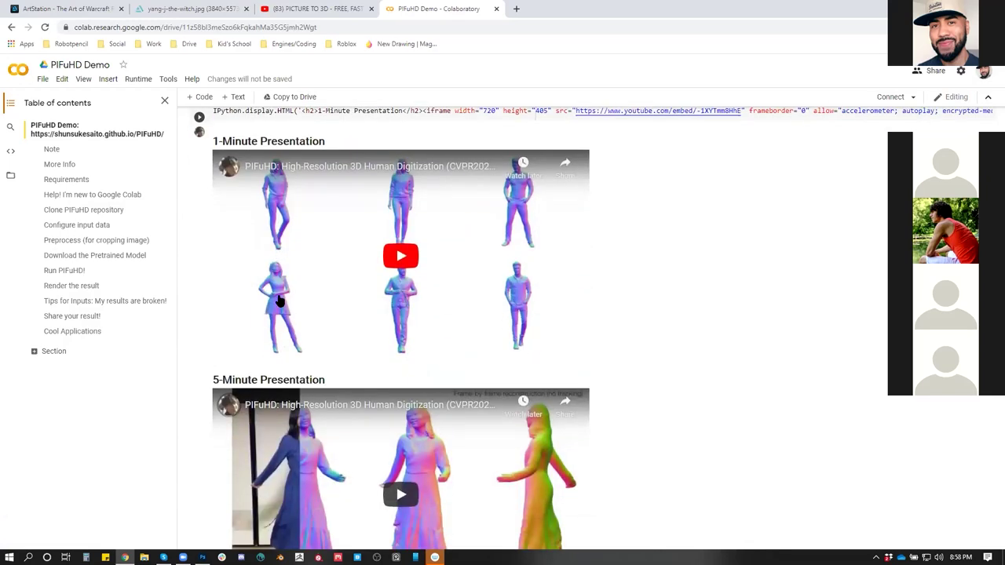
scroll(279, 301, "down", 4)
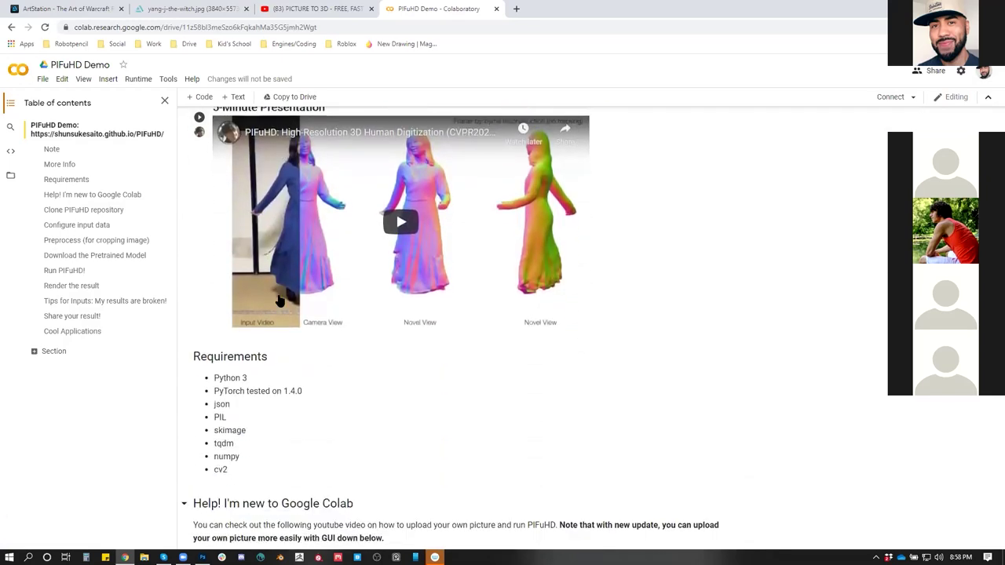
scroll(279, 294, "down", 2)
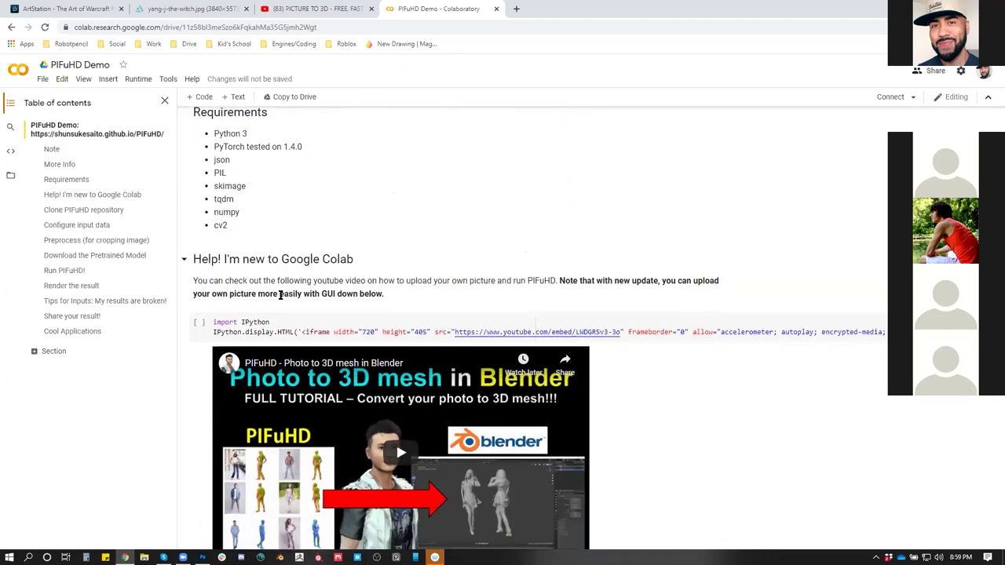
scroll(280, 297, "up", 1)
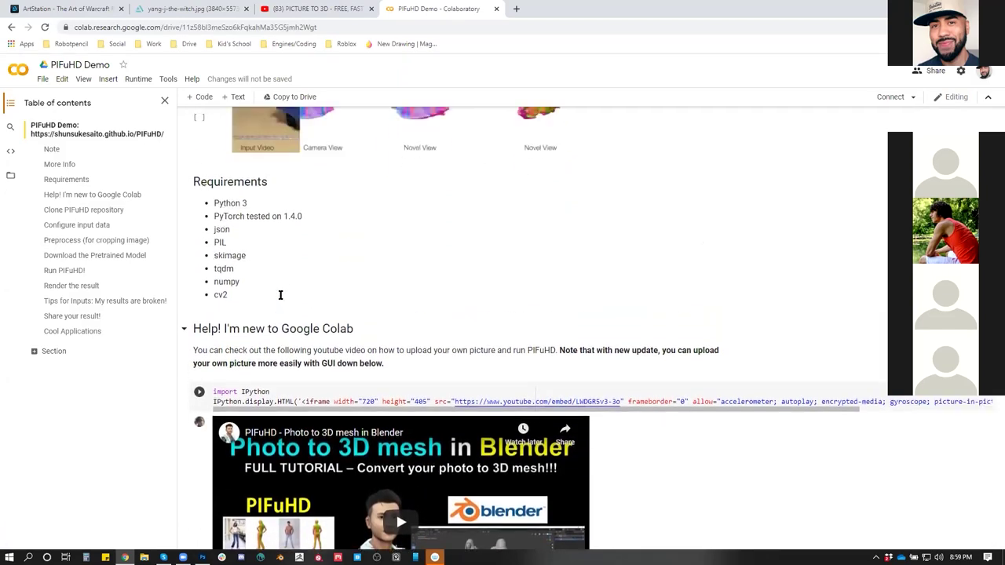
scroll(280, 298, "up", 3)
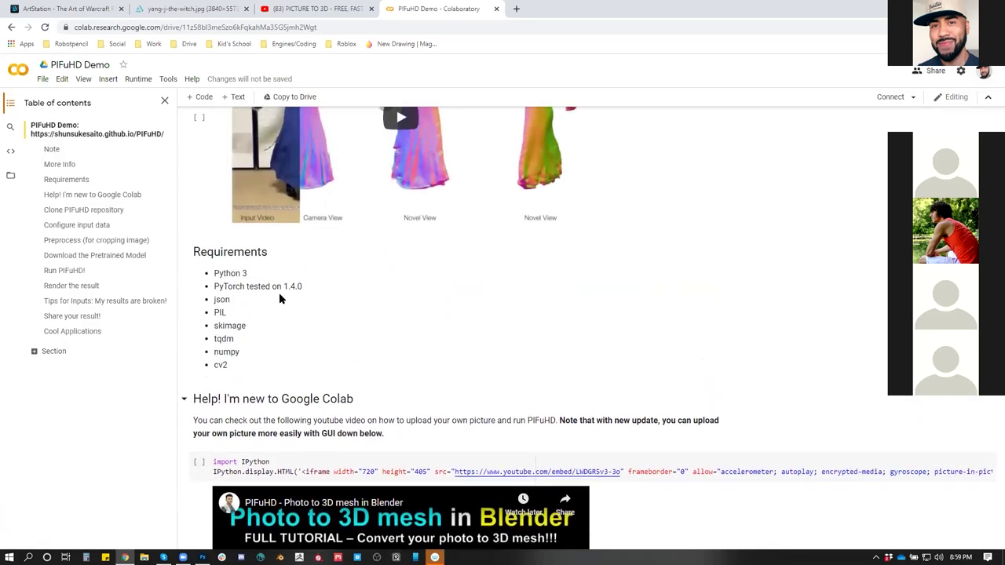
scroll(295, 295, "down", 1)
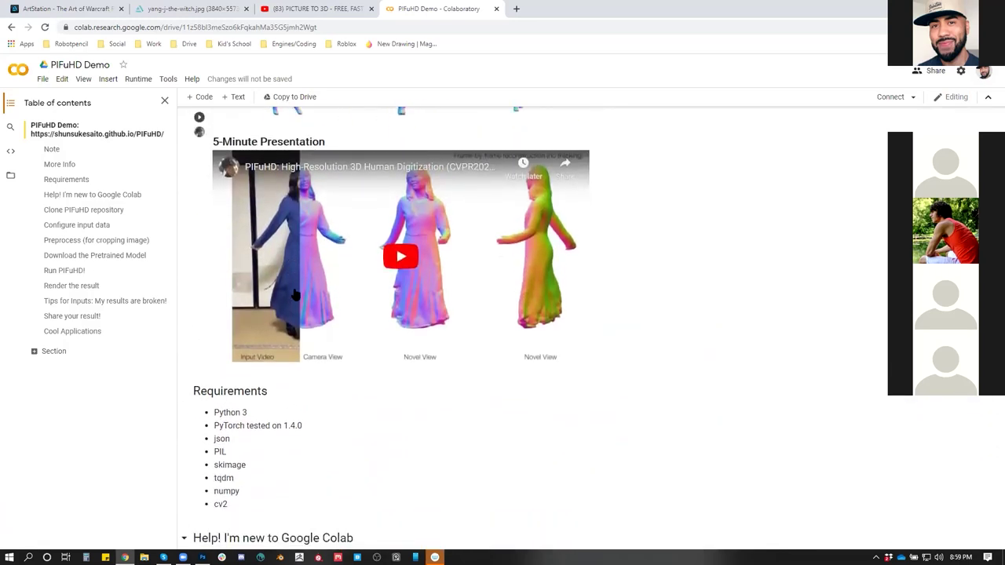
scroll(292, 294, "down", 1)
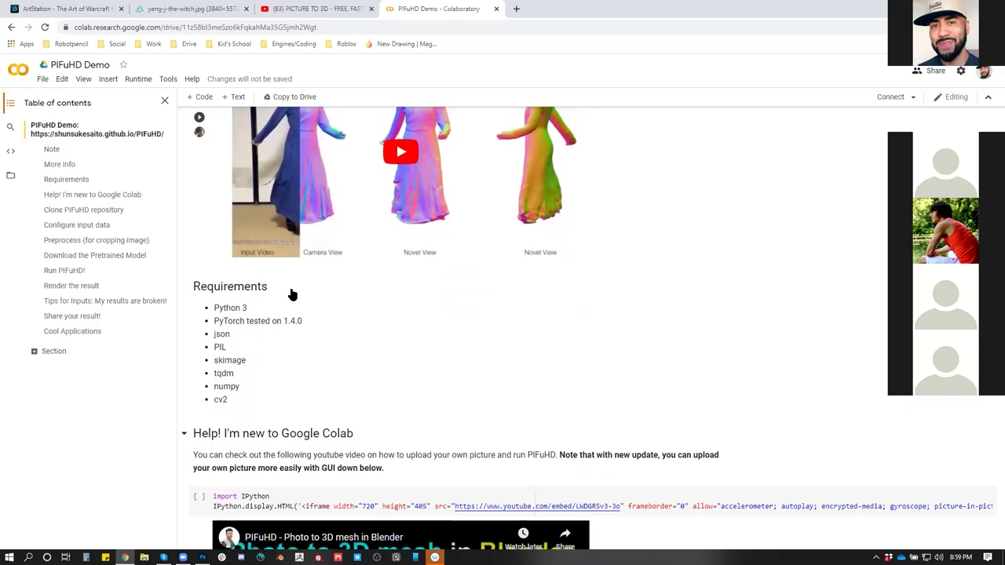
scroll(291, 294, "down", 4)
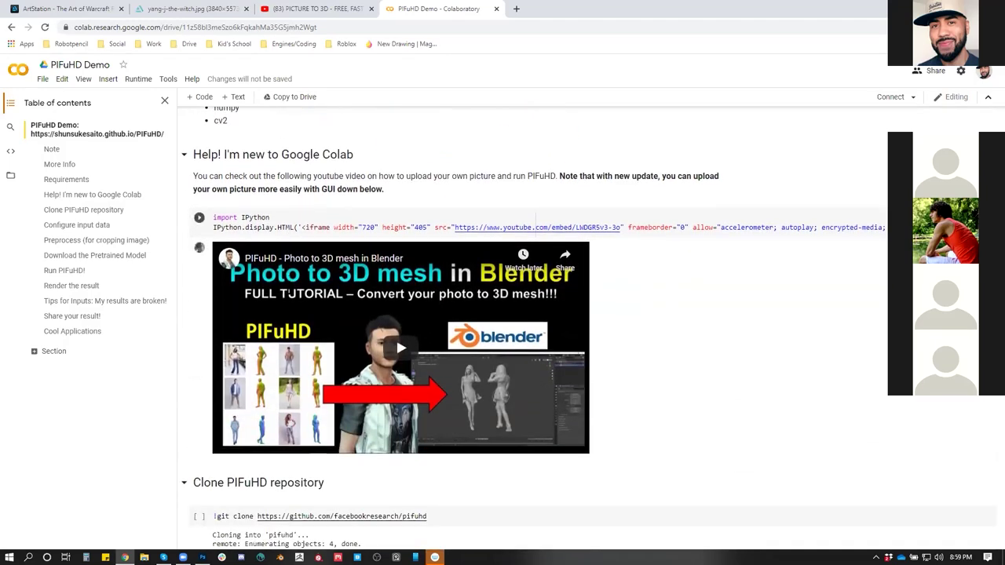
scroll(288, 292, "down", 4)
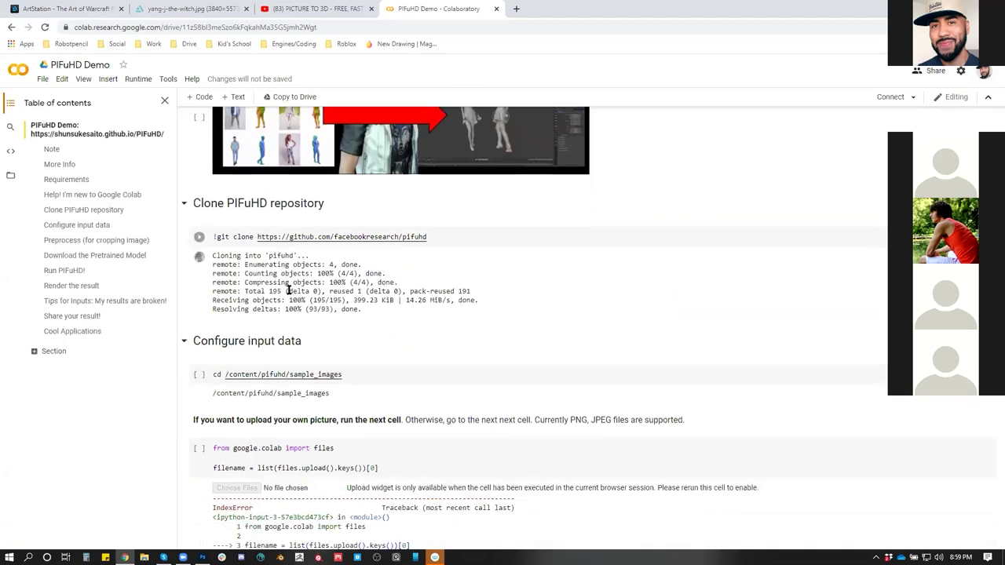
scroll(288, 292, "down", 5)
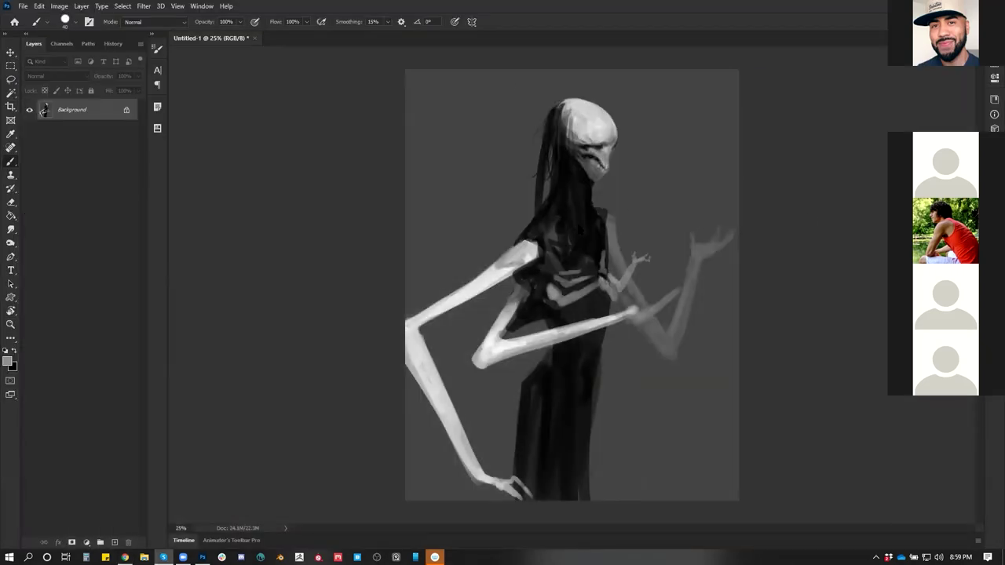
Brighten the forearm near the elbow at 33.3% zoom in Photoshop
scroll(512, 255, "up", 1)
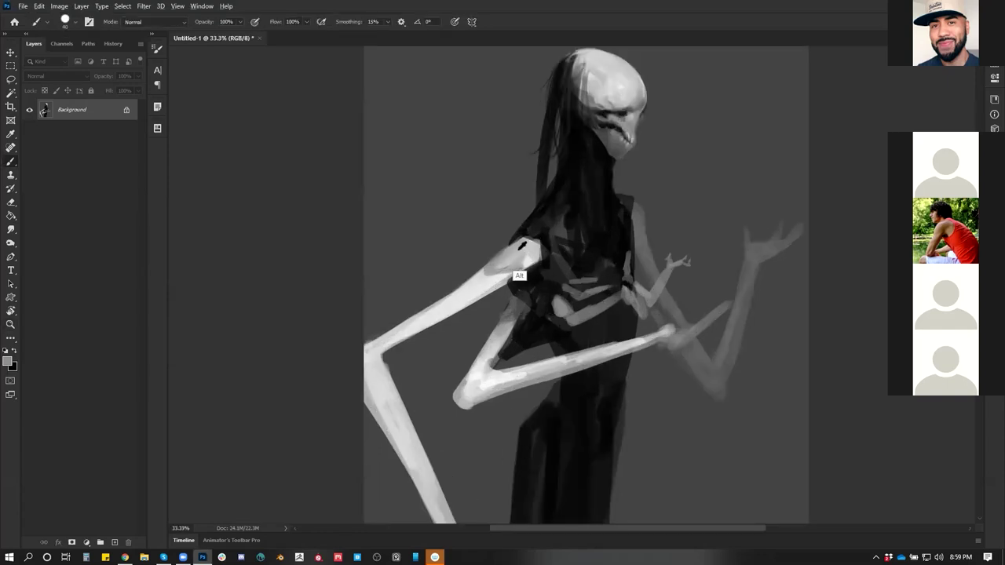
key("ctrl+space")
mouse_move(489, 269)
left_mouse_down()
mouse_move(480, 270)
mouse_move(500, 262)
left_mouse_up()
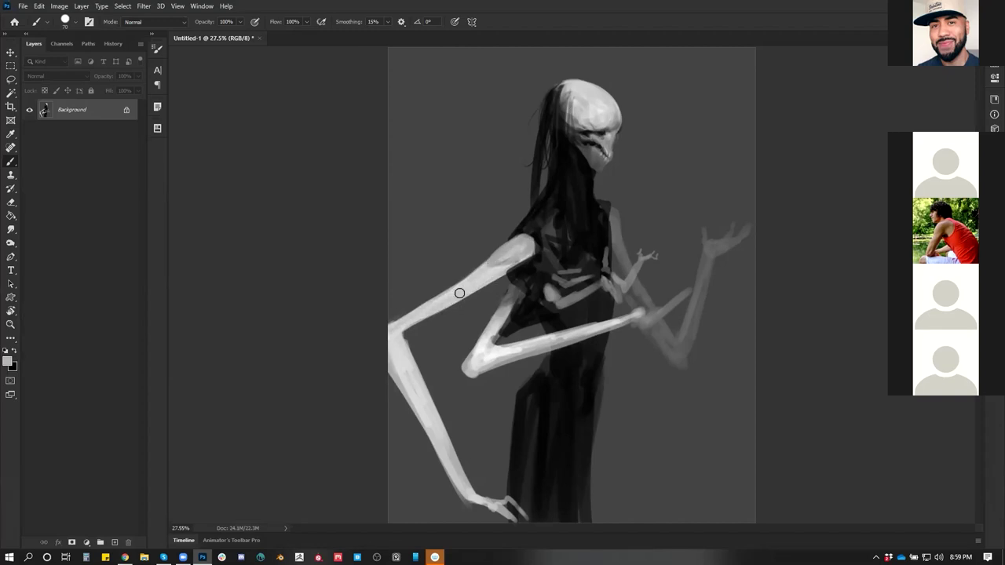
key("z")
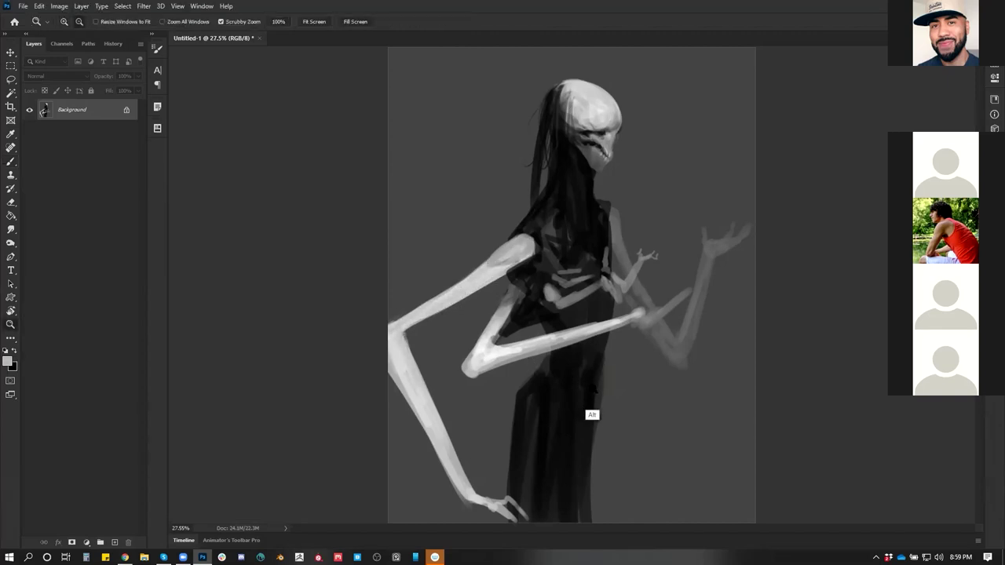
left_click(590, 411, "alt")
key("h")
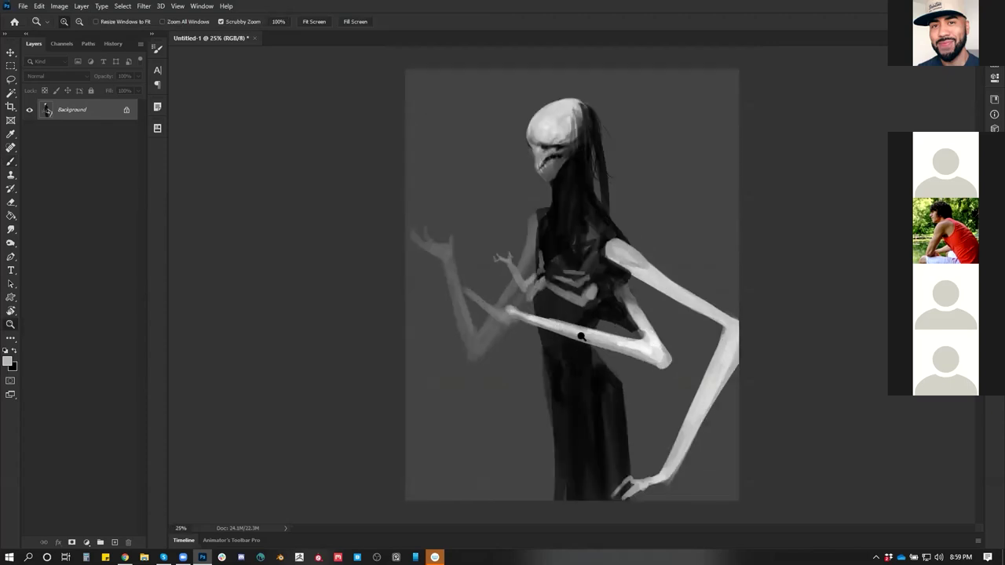
left_click(576, 336)
key("b")
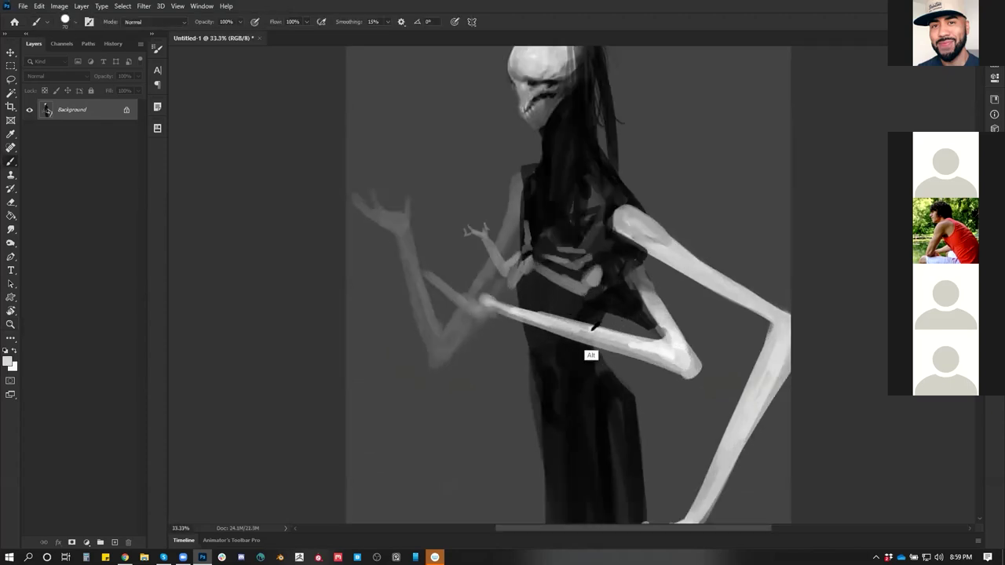
mouse_move(595, 330)
left_mouse_down()
mouse_move(571, 332)
mouse_move(633, 346)
left_mouse_up()
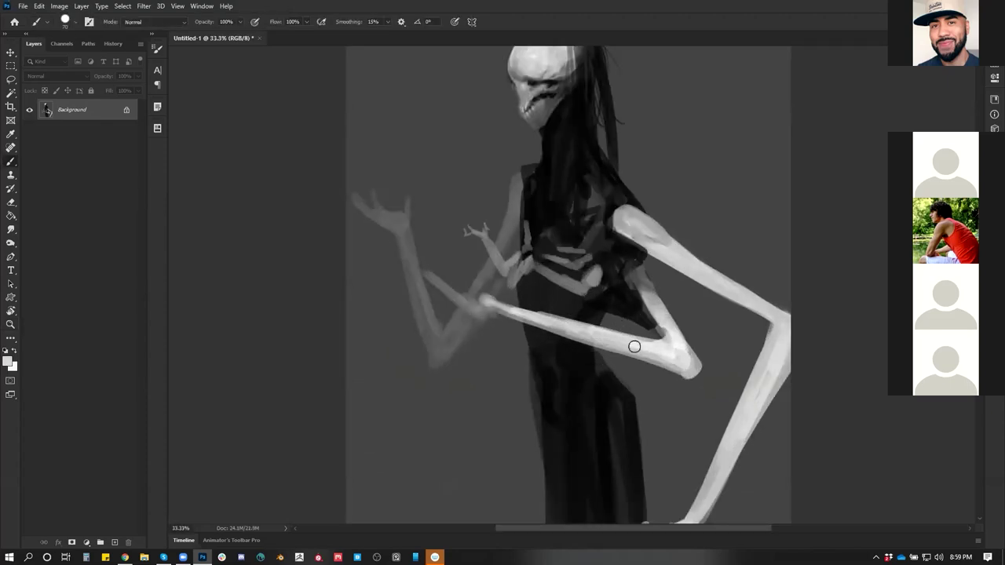
Zoom in on the head, shrink the brush and sample a mid-grey from the skull
left_click_drag(644, 324, 616, 405)
left_click(488, 109, "ctrl")
key("x")
key("bracketleft")
key("bracketleft")
key("bracketleft")
key("bracketleft")
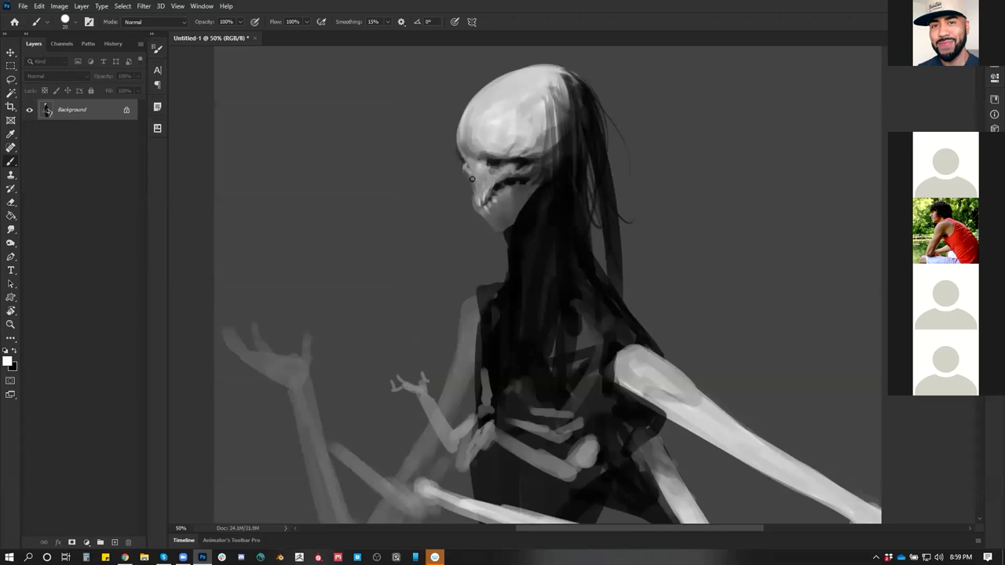
key("d")
left_click(458, 138, "alt")
key("x")
key("ctrl+shift+h")
Zoom closer on the skull face and sample mid-greys from the face, skull and jaw
key("z")
left_click(530, 179)
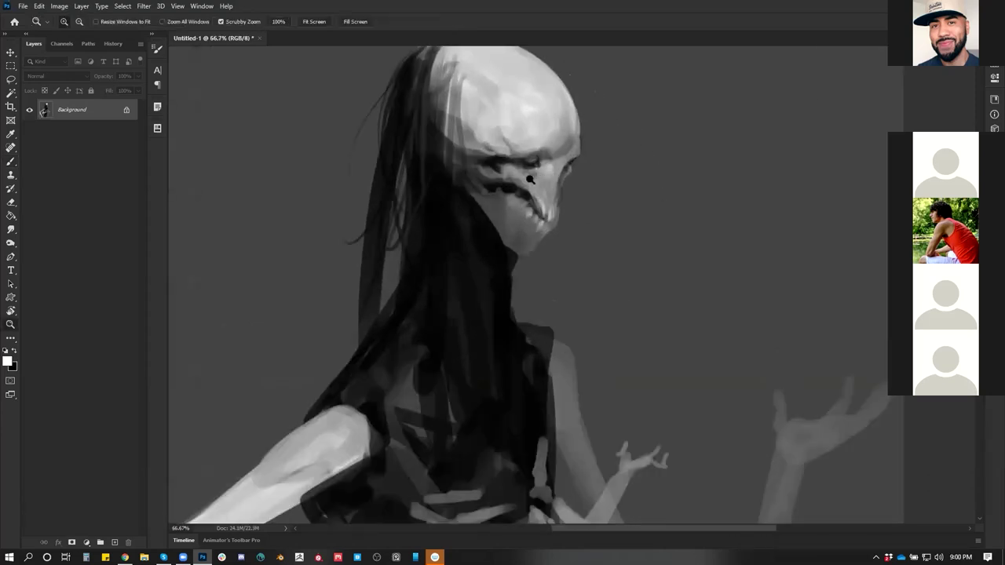
key("b")
left_click(526, 182, "alt")
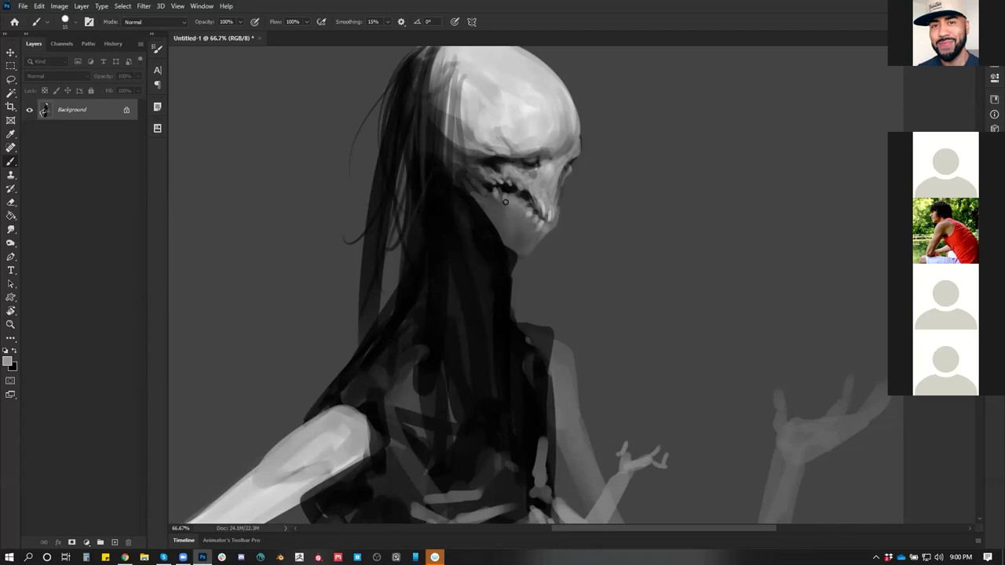
key("d")
key("x")
left_click(513, 193, "alt")
key("d")
left_click(554, 202, "alt")
key("d")
Paint a dark eye socket, reshade the cheek and jaw, and add dark marks inside the socket
left_click_drag(559, 177, 568, 165)
key("bracketright")
left_click(544, 192, "alt")
left_click(527, 157, "alt")
key("bracketleft")
key("bracketleft")
key("bracketleft")
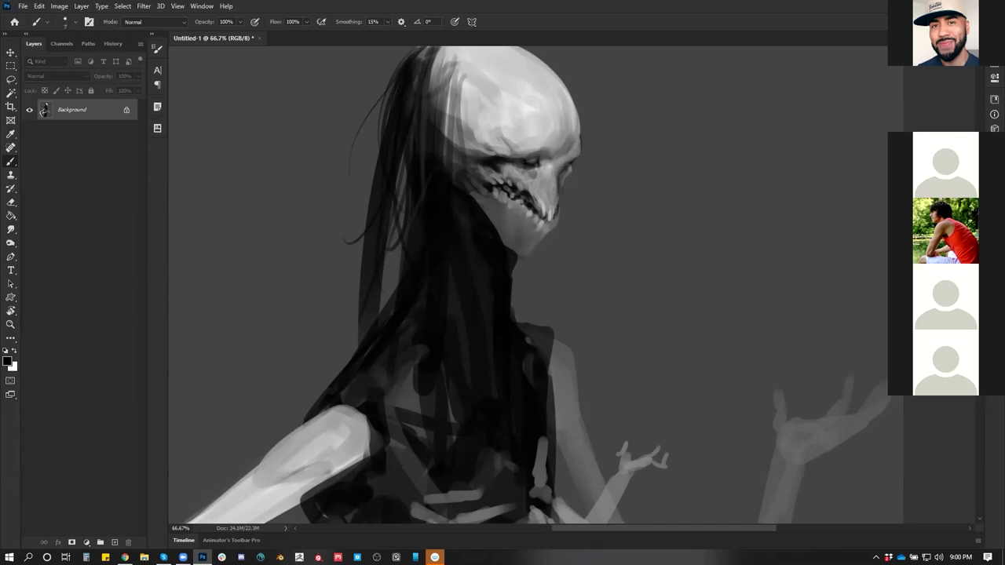
left_click_drag(551, 165, 541, 193)
mouse_move(471, 157)
left_mouse_down()
mouse_move(508, 166)
mouse_move(540, 159)
left_mouse_up()
Sample greys near the eye and upper skull with a brush of about 40
left_click(541, 160, "alt")
key("bracketright")
key("bracketright")
key("bracketright")
left_click(539, 157, "alt")
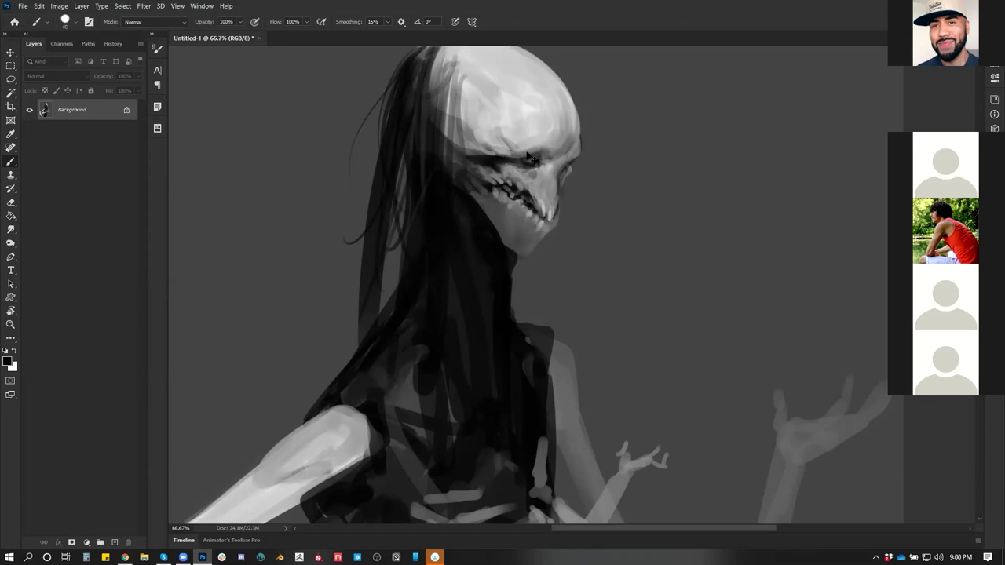
left_click(561, 118, "alt")
key("r")
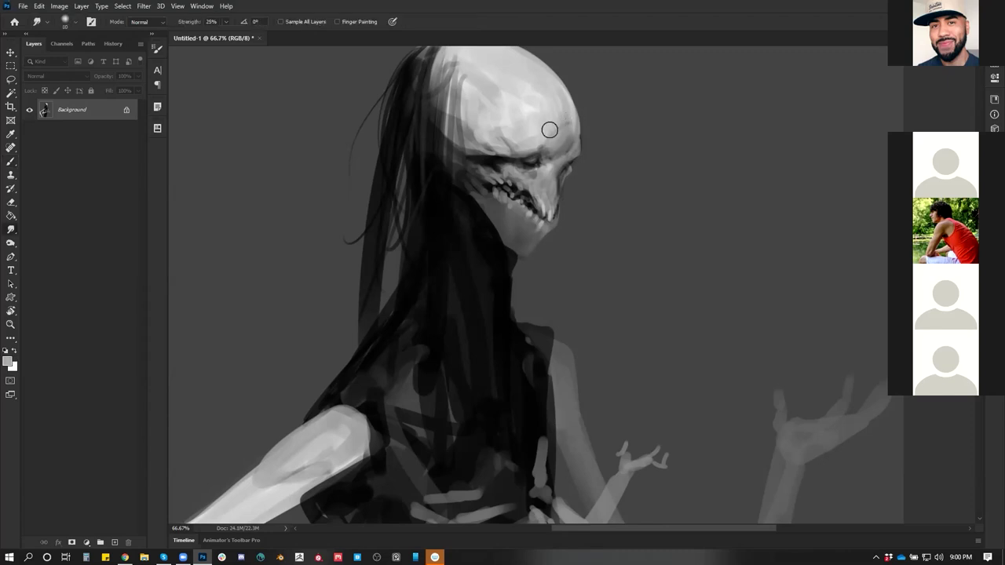
key("b")
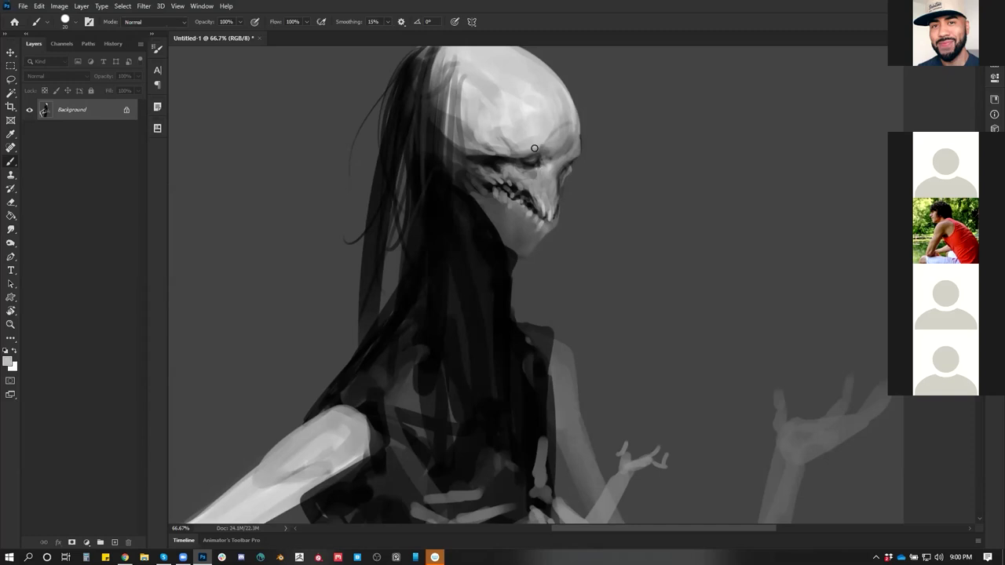
key("d")
Sample grey tones from the brow, enlarge the brush to about 35 and flip the view
left_click(561, 150, "alt")
left_click(542, 141, "alt")
left_click(563, 137, "alt")
key("bracketright")
key("bracketright")
key("bracketright")
key("ctrl")
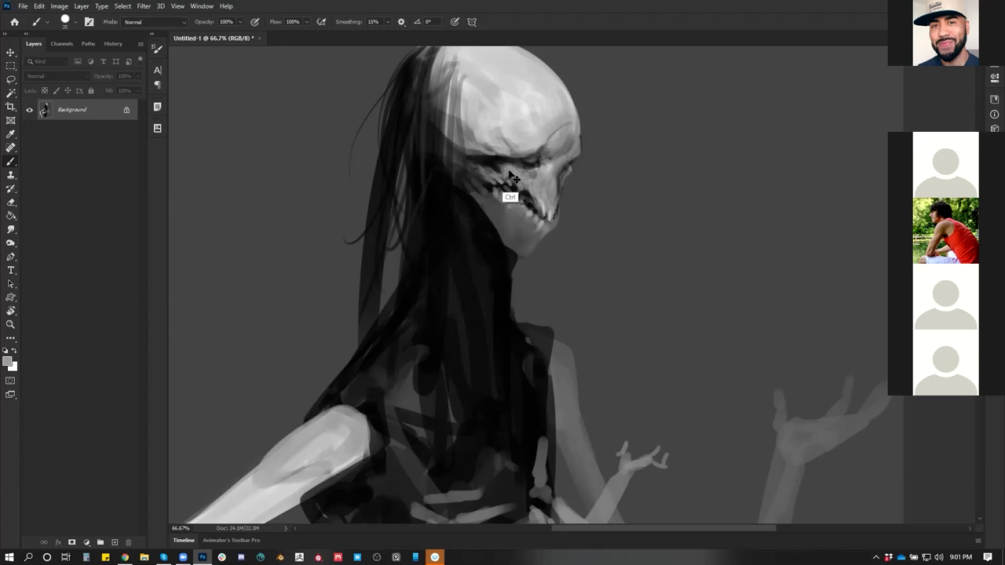
key("ctrl+h")
left_click_drag(377, 117, 403, 153)
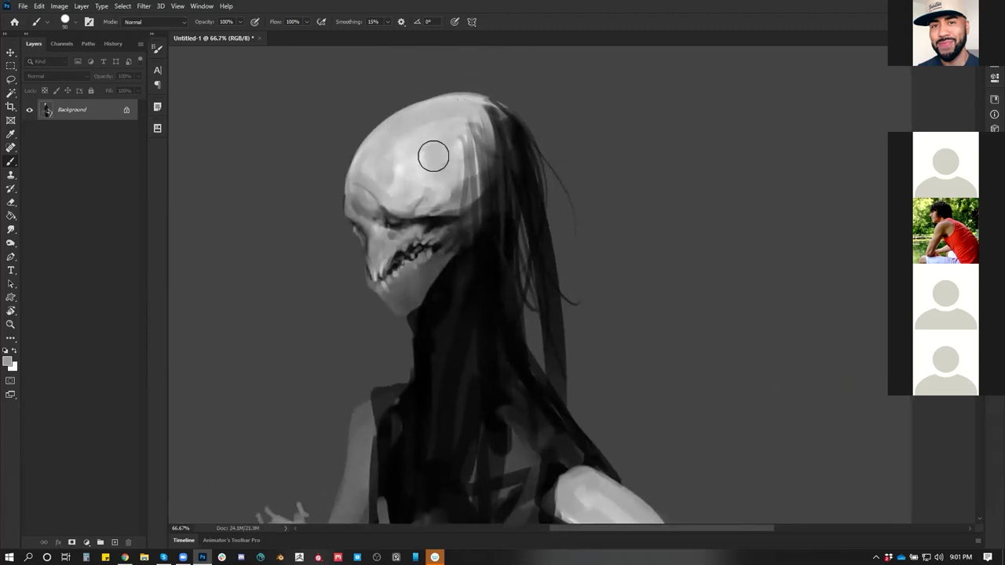
Dab light tone under the teeth with a size-25 brush, then switch to black at size 15
left_click_drag(415, 231, 433, 162)
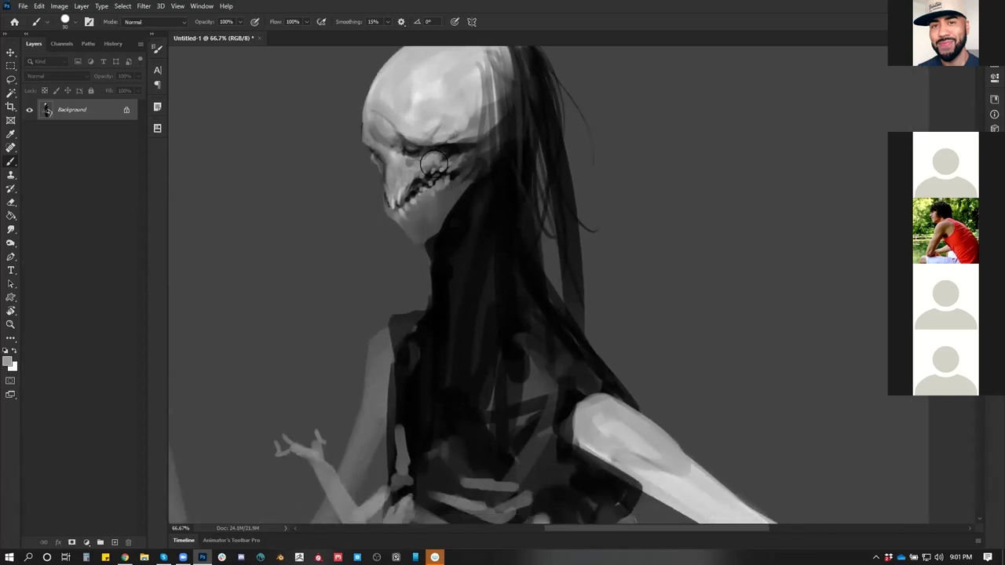
key("bracketleft")
key("bracketleft")
key("bracketleft")
key("bracketleft")
key("bracketleft")
key("bracketleft")
key("bracketleft")
key("bracketleft")
key("bracketleft")
mouse_move(446, 191)
left_mouse_down()
mouse_move(420, 205)
mouse_move(441, 206)
left_mouse_up()
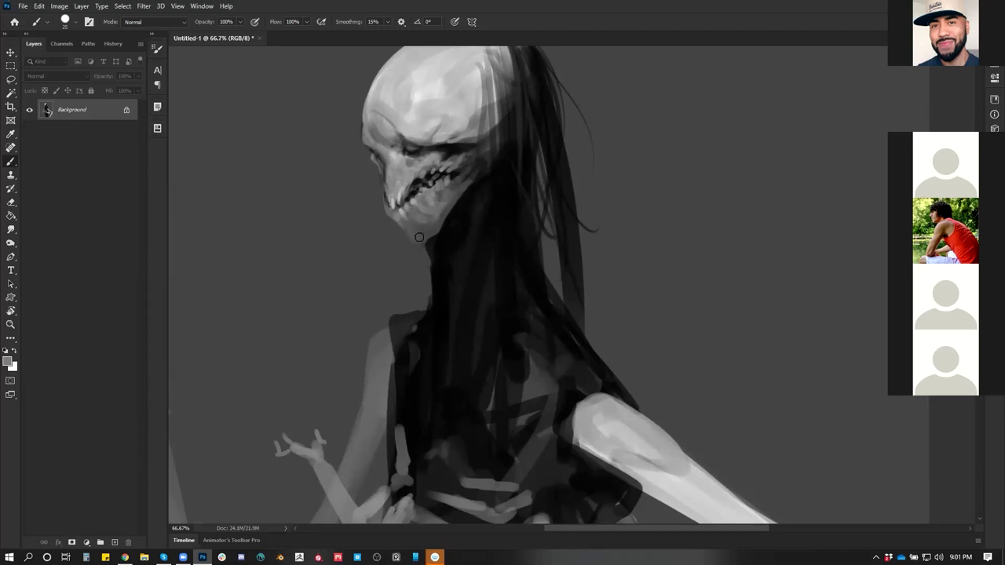
key("d")
left_click(434, 210, "alt")
key("d")
key("bracketleft")
key("bracketleft")
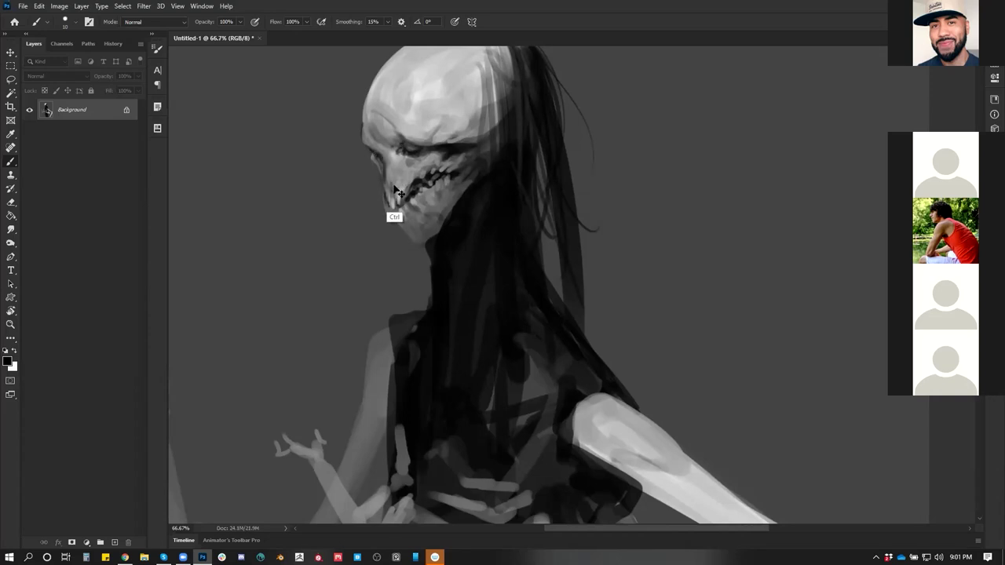
Paint a dark curved brow line above the skull's eye
key("h")
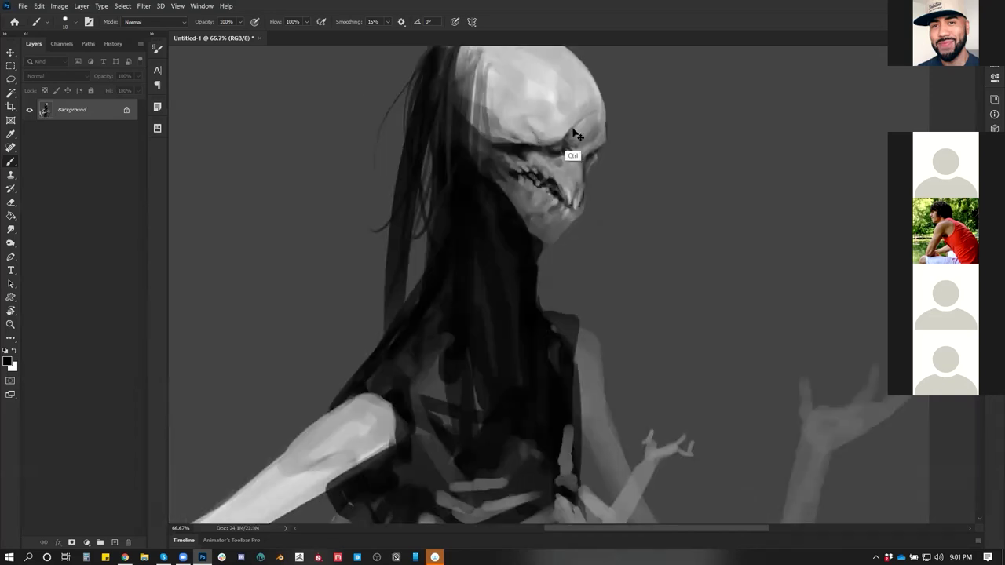
mouse_move(578, 124)
left_mouse_down()
mouse_move(567, 213)
mouse_move(542, 213)
mouse_move(566, 213)
left_mouse_up()
key("z")
left_click_drag(604, 154, 628, 153)
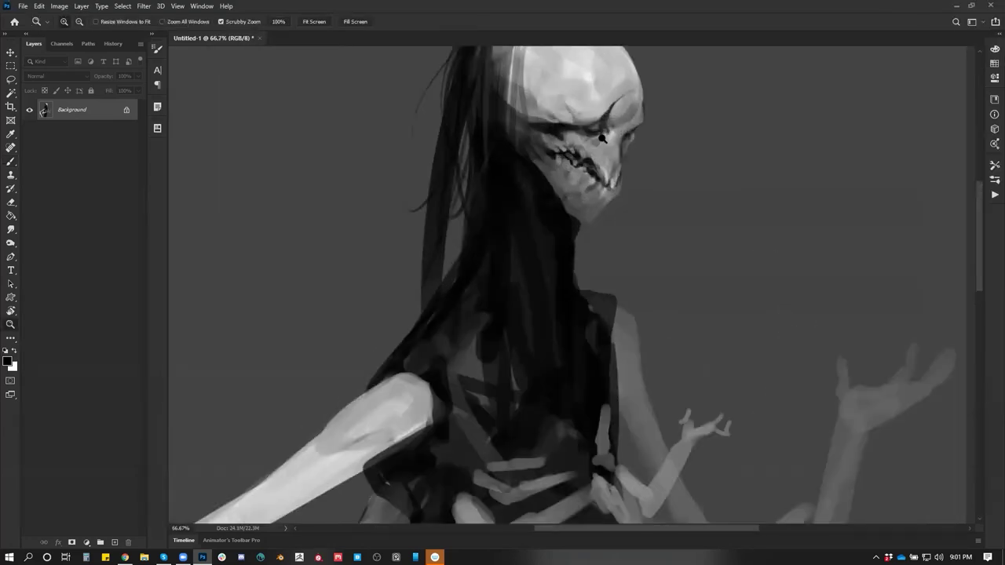
key("b")
key("bracketright")
key("bracketright")
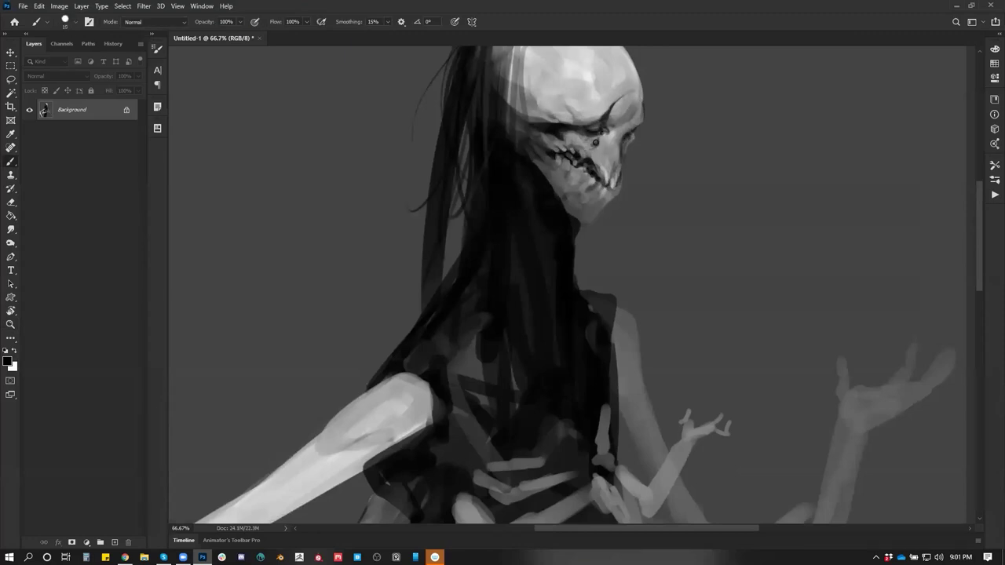
Zoom out to check the whole figure, flip it, and return to 33.3% zoom
key("z")
mouse_move(587, 181)
left_mouse_down()
mouse_move(550, 182)
mouse_move(609, 173)
left_mouse_up()
key("b")
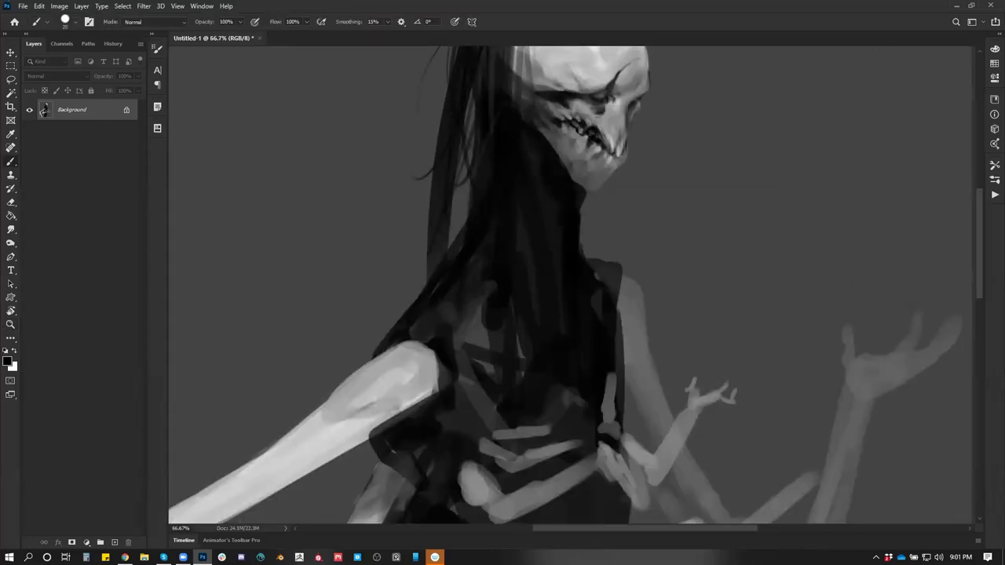
key("z")
left_click_drag(596, 155, 638, 225)
key("ctrl+shift+h")
left_click(610, 229)
left_click(610, 228)
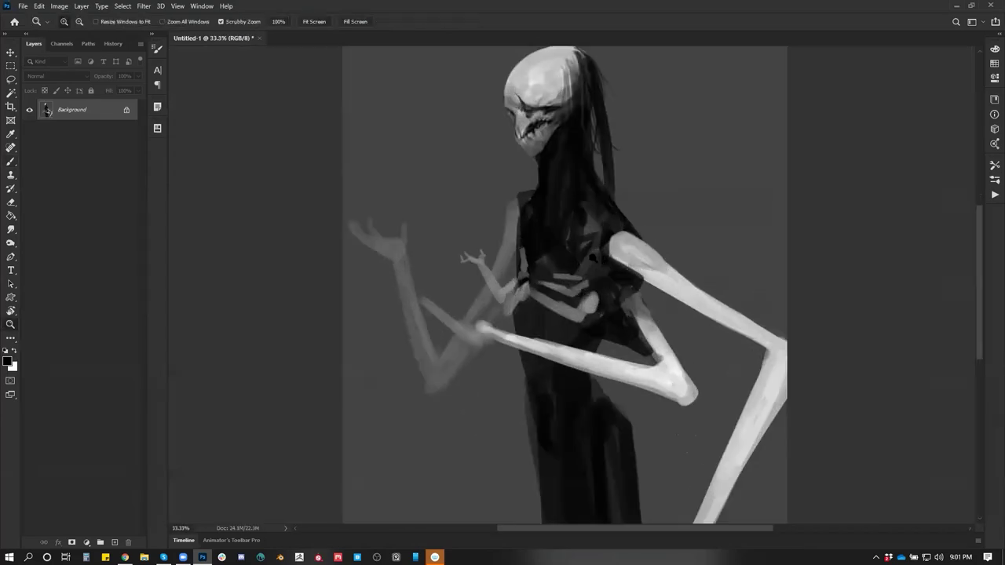
Shade the upper arm in mid-grey and darken the shoulder, upper chest and upper forearm
key("ctrl+shift+h")
key("b")
left_click(469, 281, "alt")
mouse_move(469, 281)
left_mouse_down()
mouse_move(489, 260)
mouse_move(439, 312)
mouse_move(462, 271)
mouse_move(494, 260)
mouse_move(339, 352)
mouse_move(450, 293)
mouse_move(442, 286)
left_mouse_up()
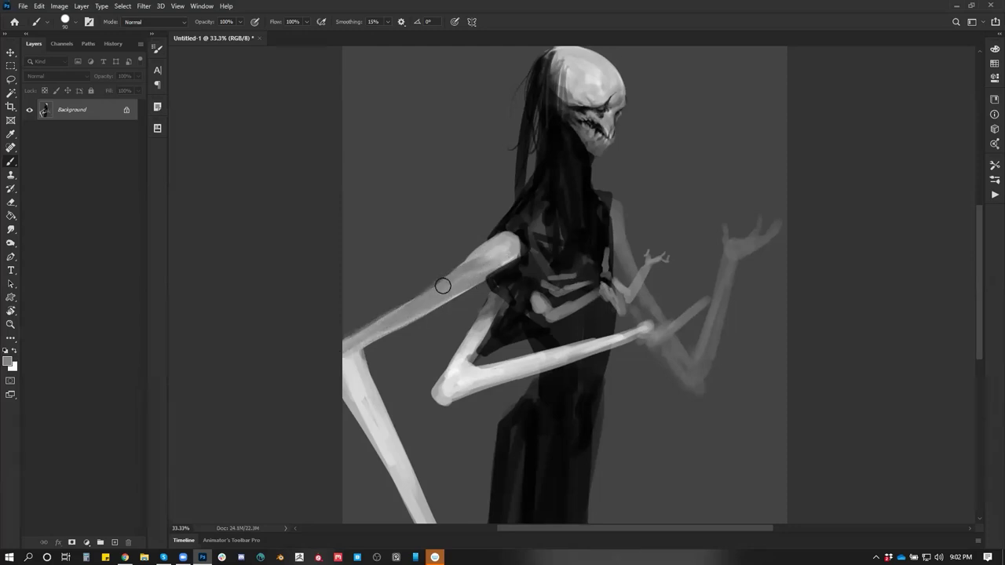
mouse_move(513, 233)
left_mouse_down()
mouse_move(478, 231)
mouse_move(499, 228)
mouse_move(514, 248)
mouse_move(502, 267)
mouse_move(456, 279)
left_mouse_up()
left_click(478, 231, "alt")
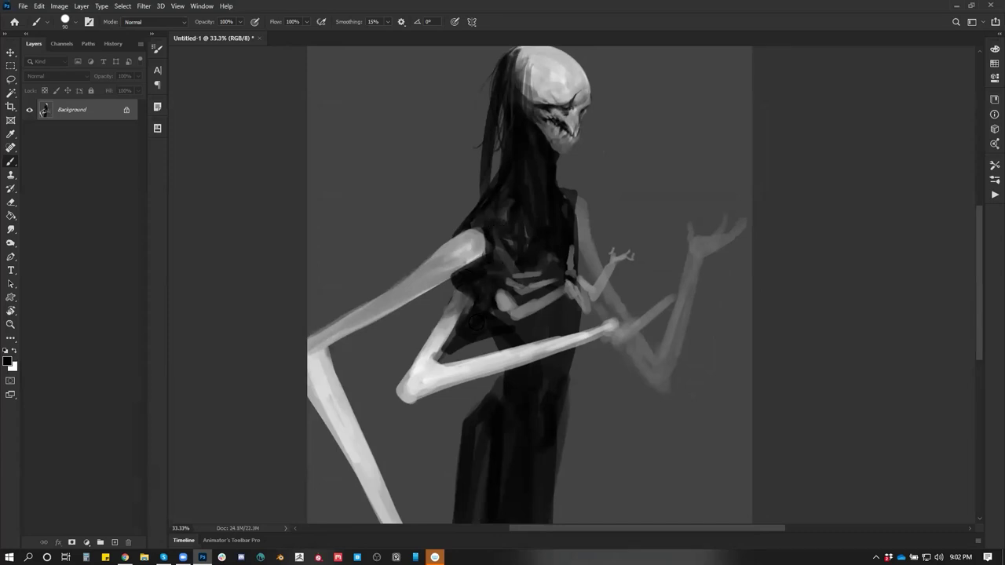
left_click_drag(447, 328, 432, 358)
Paint a light stroke along the upper forearm and extend the forearm bone into the chest
left_click(447, 317, "alt")
mouse_move(447, 317)
left_mouse_down()
mouse_move(466, 296)
mouse_move(441, 323)
mouse_move(465, 292)
mouse_move(421, 361)
mouse_move(461, 289)
mouse_move(442, 324)
mouse_move(461, 293)
mouse_move(447, 316)
mouse_move(463, 304)
mouse_move(437, 338)
mouse_move(465, 305)
left_mouse_up()
left_click(446, 322, "alt")
left_click(463, 293, "alt")
left_click(412, 405, "alt")
left_click(453, 304, "alt")
left_click(449, 317, "alt")
Brighten the upper arm bone beside the torso and sharpen the lower forearm
left_click(582, 211, "alt")
mouse_move(582, 227)
left_mouse_down()
mouse_move(584, 243)
mouse_move(581, 215)
mouse_move(590, 259)
left_mouse_up()
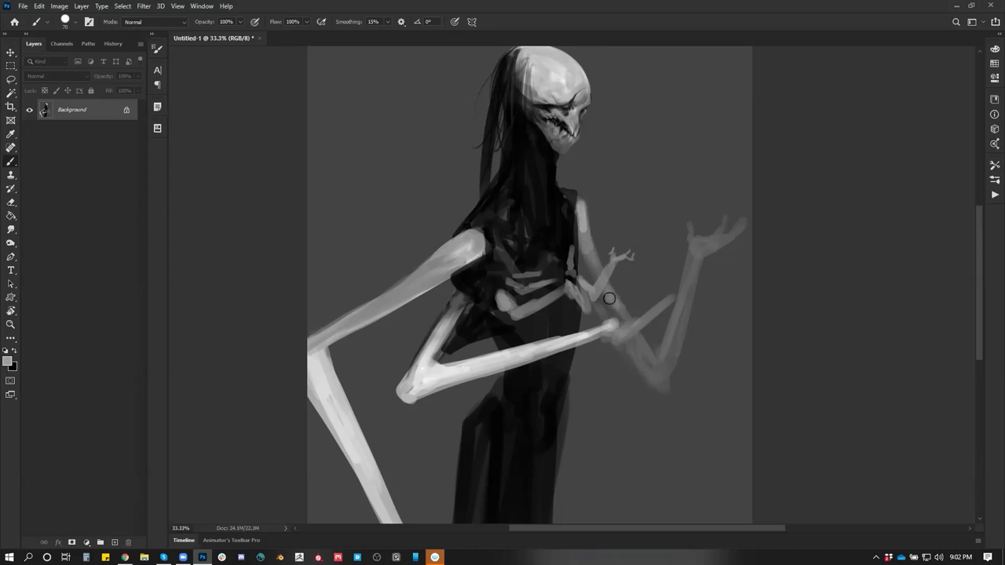
mouse_move(652, 365)
left_mouse_down()
mouse_move(635, 340)
mouse_move(667, 352)
mouse_move(614, 335)
mouse_move(705, 277)
mouse_move(700, 287)
mouse_move(708, 265)
left_mouse_up()
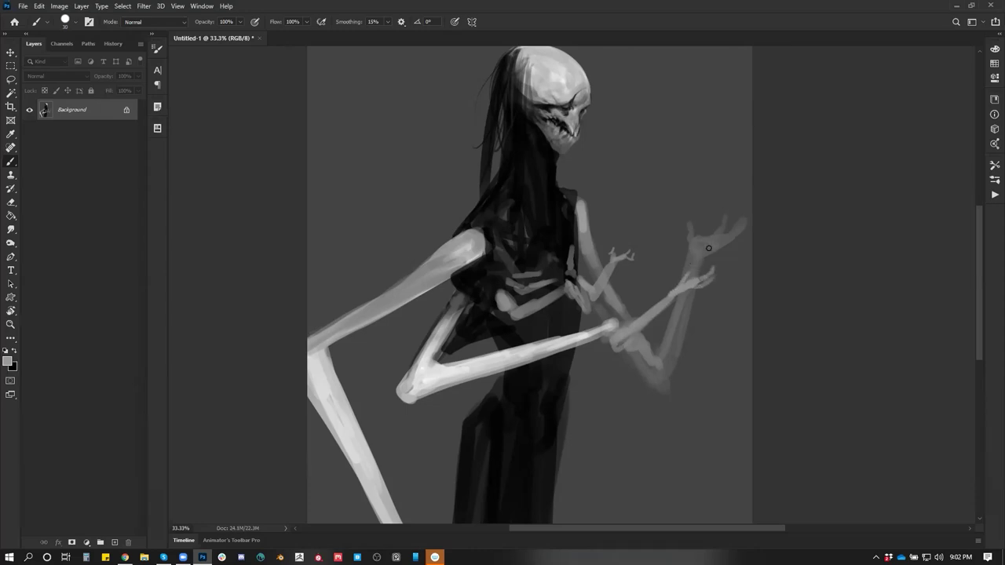
key("z")
left_click(629, 331, "alt")
left_click(627, 330, "alt")
left_click(625, 330, "alt")
key("h")
key("b")
key("ctrl+plus")
key("ctrl+plus")
key("ctrl+plus")
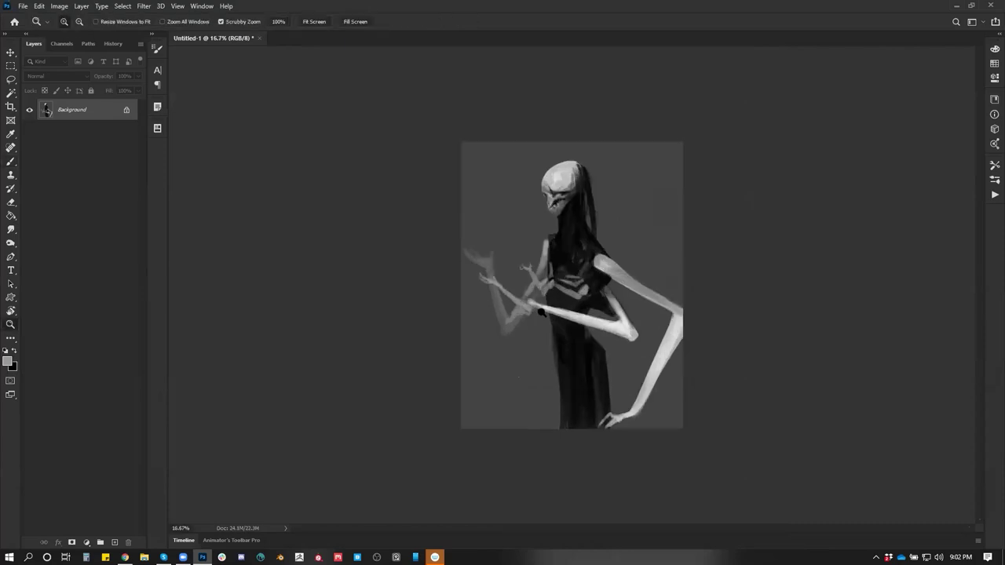
Paint light strokes along the forearm and hand, darken the shoulder, and lighten the elbow area
mouse_move(475, 311)
left_mouse_down()
mouse_move(495, 327)
mouse_move(524, 295)
mouse_move(531, 250)
left_mouse_up()
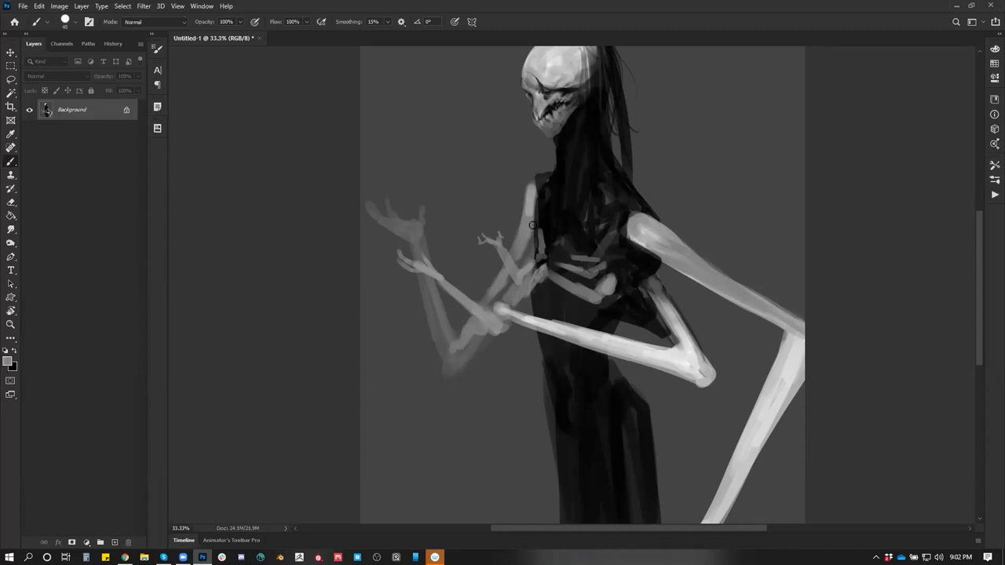
key("d")
mouse_move(535, 184)
left_mouse_down()
mouse_move(537, 216)
mouse_move(544, 180)
left_mouse_up()
left_click_drag(553, 282, 572, 240)
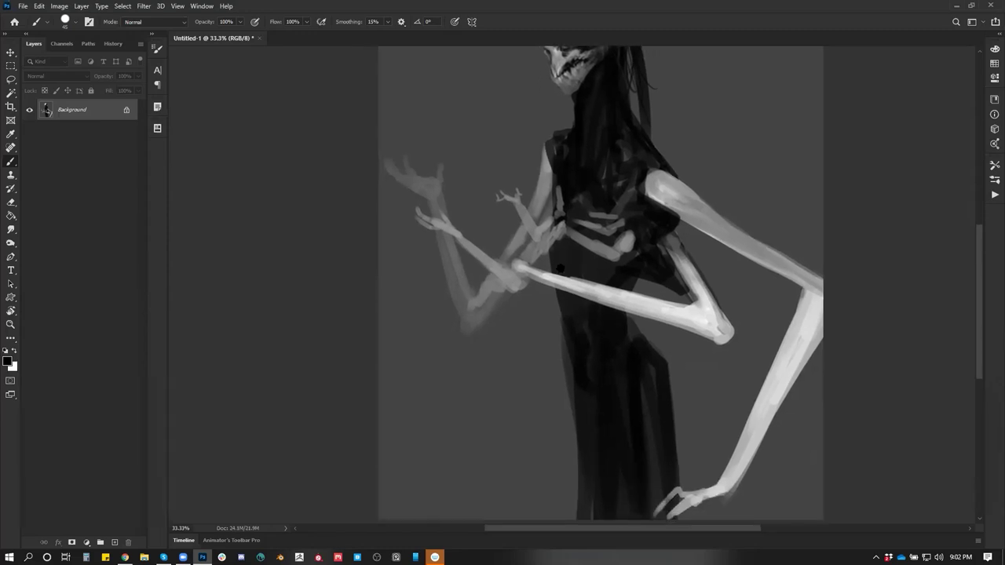
left_click(493, 280, "alt")
left_click_drag(462, 304, 453, 264)
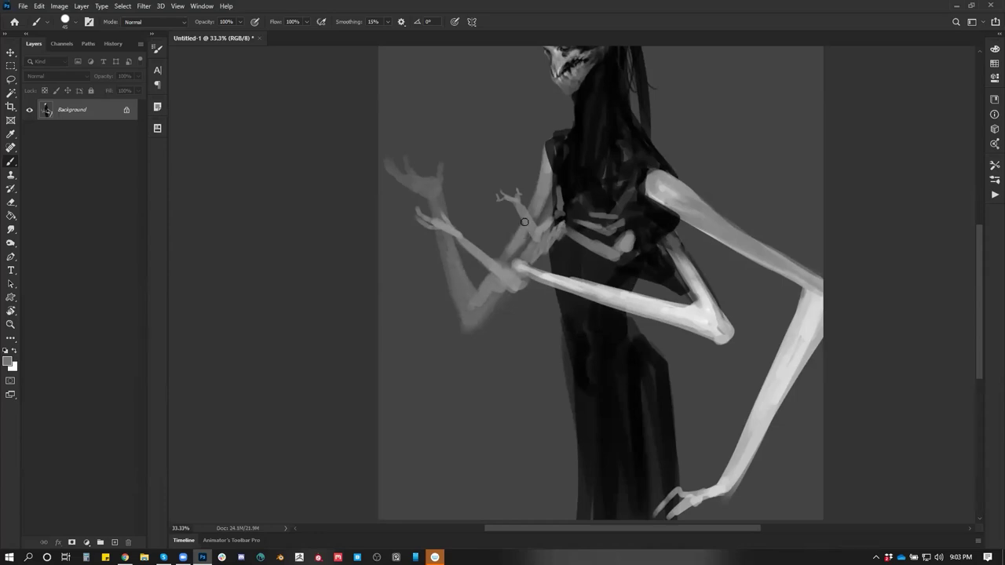
key("ctrl+minus")
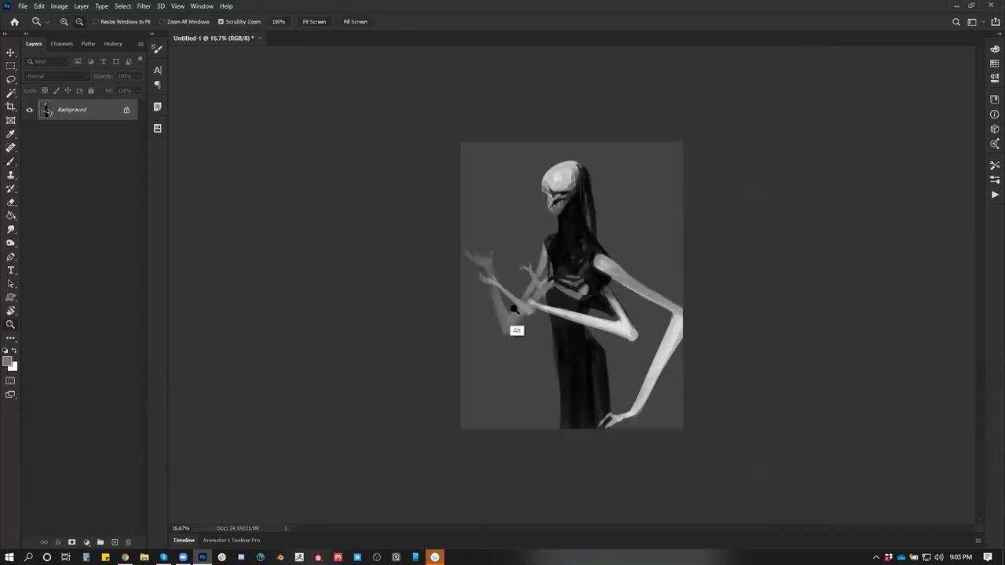
Flip the canvas horizontally and zoom to 25% around the chest
key("h")
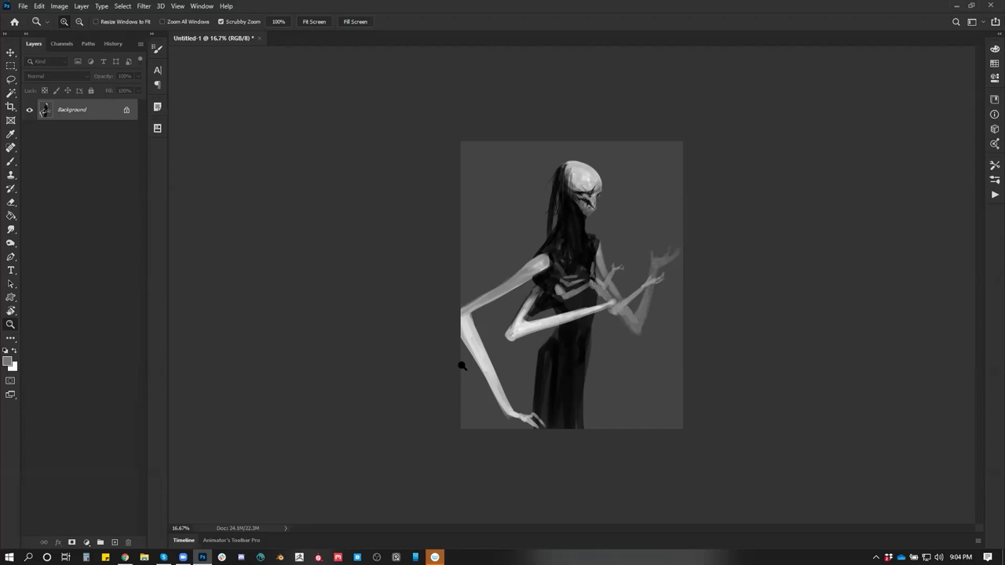
left_click(573, 256)
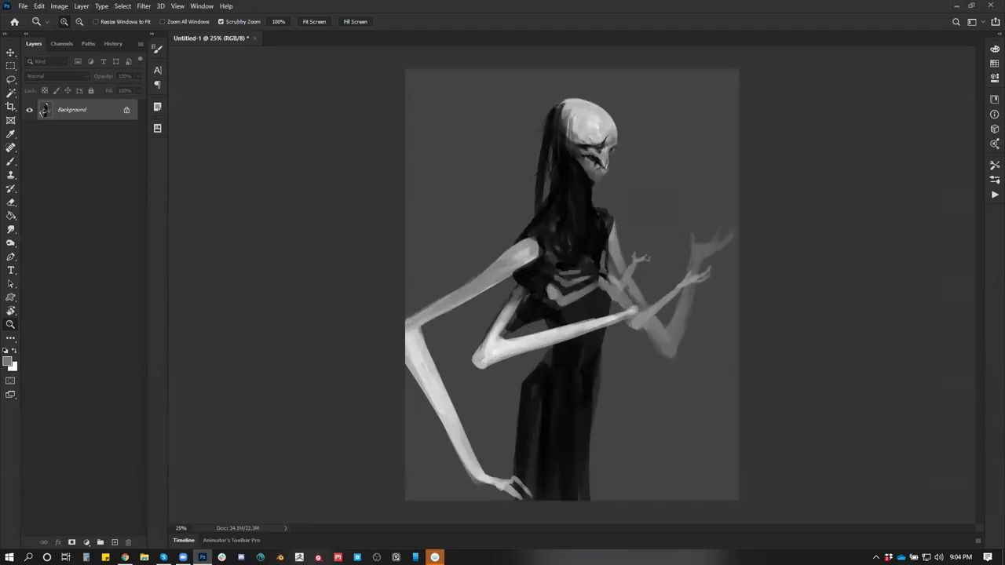
Thicken the elbow and underside of the upper arm with sampled light grey
key("b")
key("d")
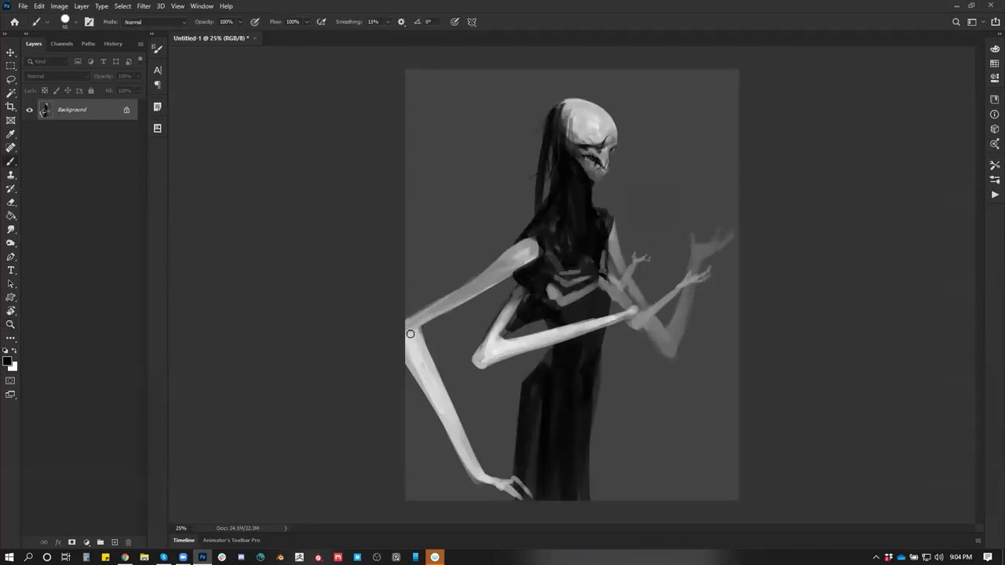
left_click(416, 330, "alt")
mouse_move(416, 323)
left_mouse_down()
mouse_move(515, 267)
mouse_move(494, 304)
mouse_move(436, 307)
mouse_move(530, 252)
left_mouse_up()
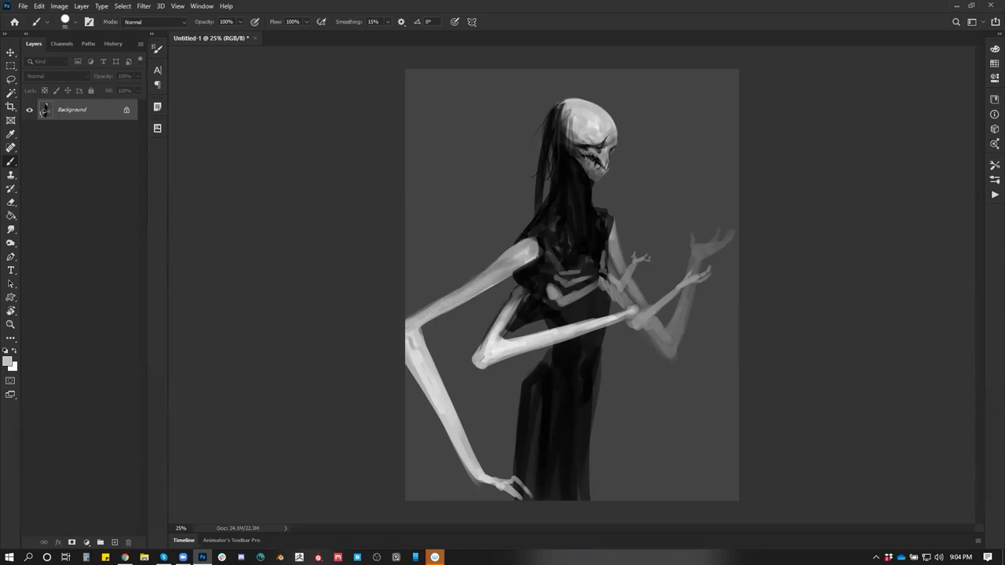
key("z")
left_click(549, 253)
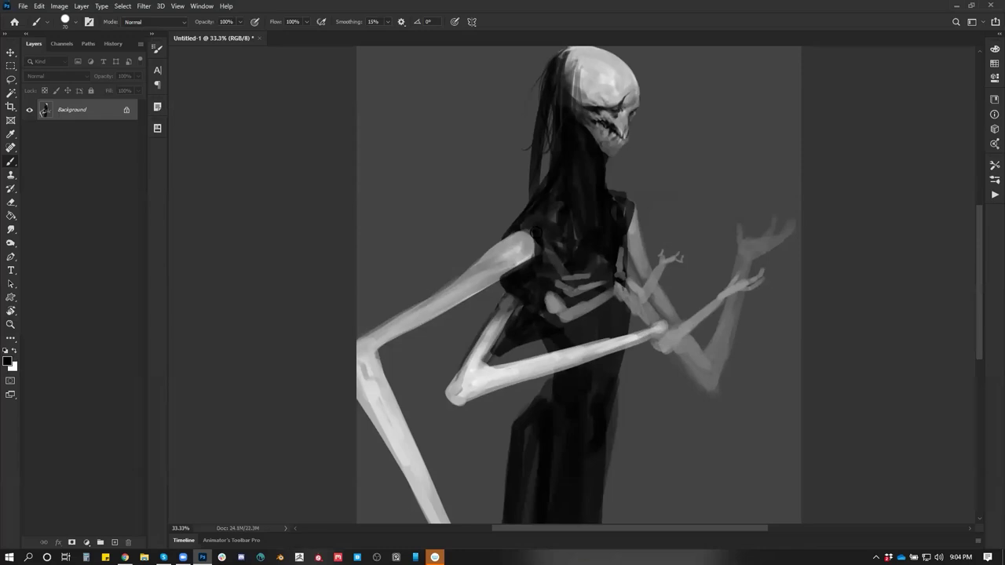
Darken the shoulder top, the ribs, the torso edge and the gap between arm and torso
mouse_move(534, 243)
left_mouse_down()
mouse_move(506, 239)
mouse_move(520, 231)
mouse_move(512, 242)
left_mouse_up()
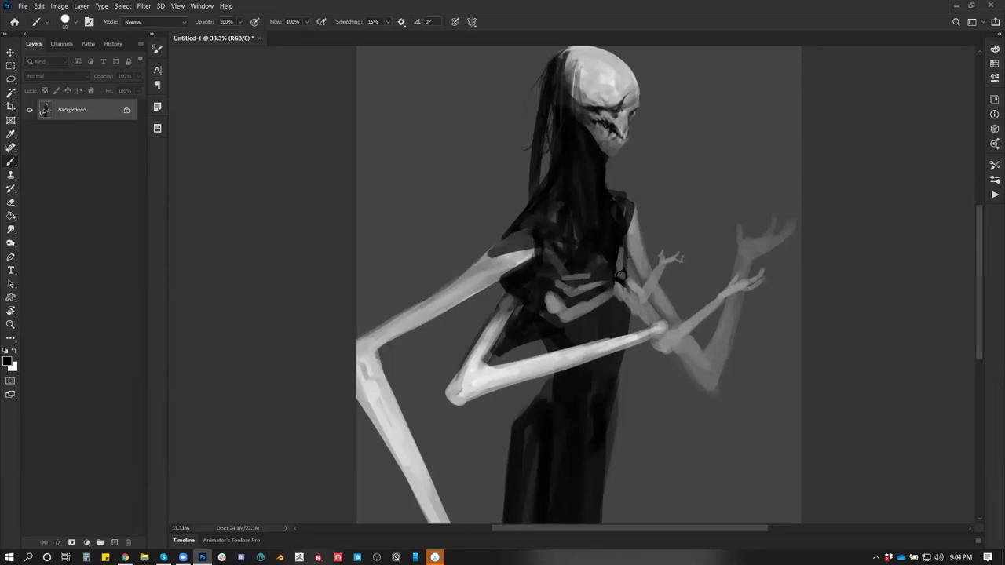
left_click_drag(625, 281, 611, 275)
left_click_drag(605, 263, 588, 214)
mouse_move(496, 267)
left_mouse_down()
mouse_move(479, 276)
mouse_move(491, 255)
mouse_move(502, 260)
left_mouse_up()
left_click_drag(618, 194, 620, 179)
left_click(620, 193, "alt")
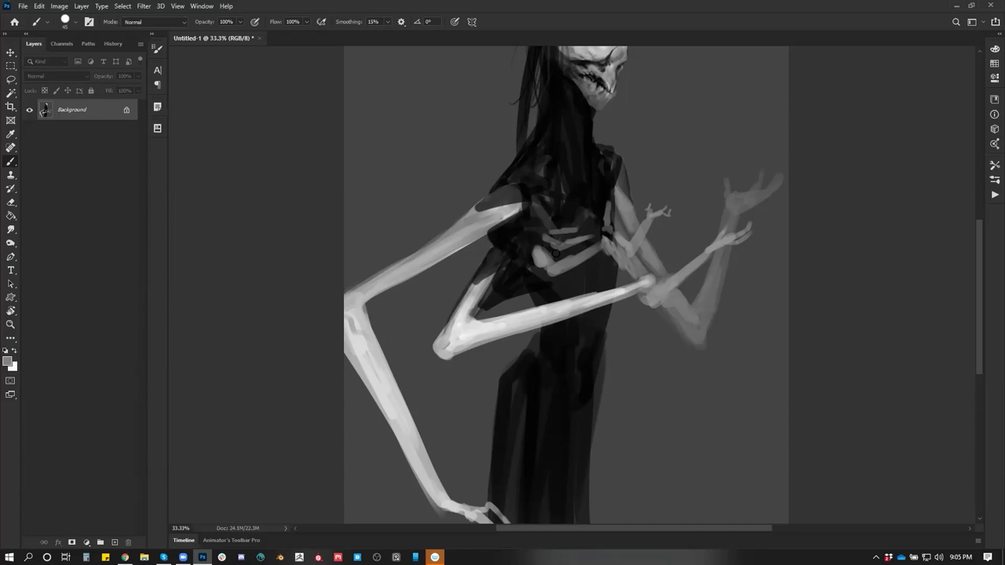
mouse_move(596, 248)
left_mouse_down()
mouse_move(577, 223)
mouse_move(512, 236)
mouse_move(530, 248)
mouse_move(531, 229)
mouse_move(534, 242)
mouse_move(508, 224)
mouse_move(524, 229)
left_mouse_up()
left_click(536, 233, "alt")
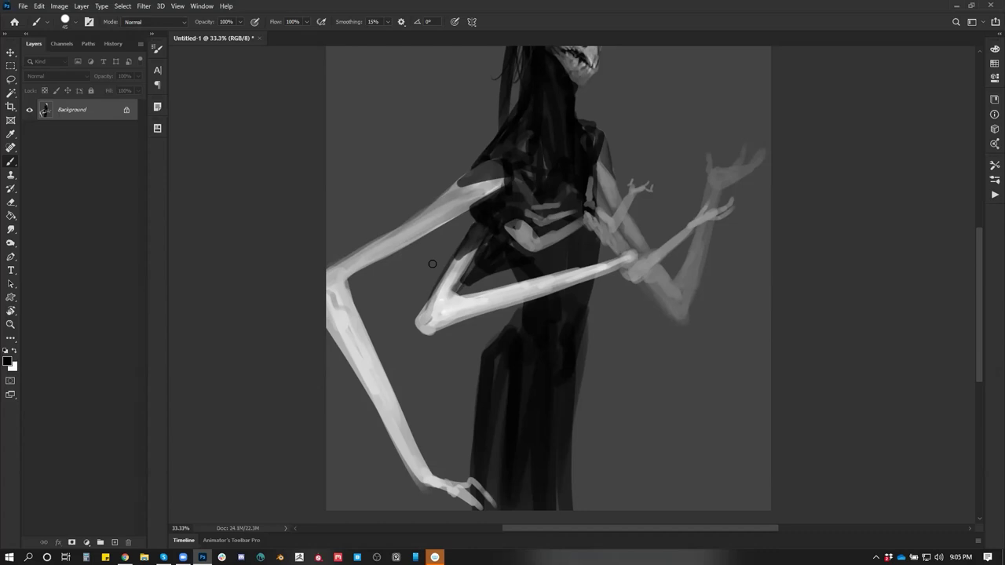
left_click_drag(526, 213, 492, 245)
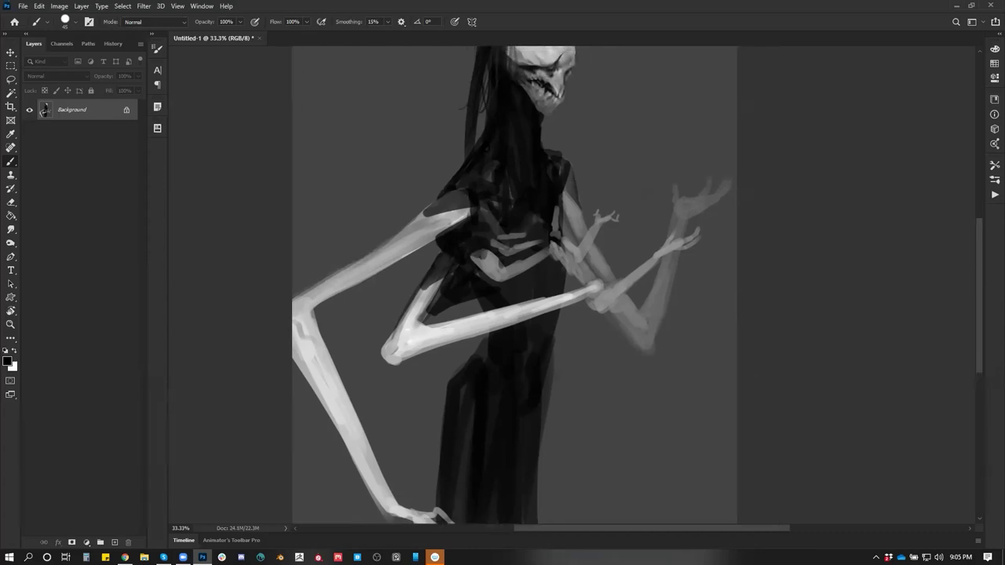
Paint a thin white rim light along the upper arm and shoulder with a smaller brush
key("x")
key("bracketleft")
left_click_drag(424, 212, 474, 202)
left_click_drag(567, 187, 587, 205)
left_click_drag(554, 272, 551, 331)
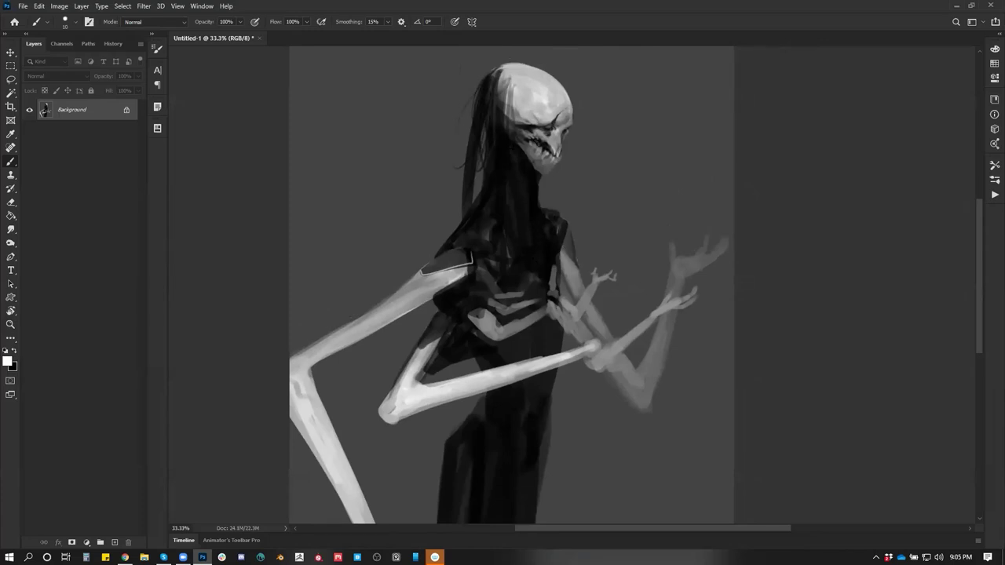
Paint dark hair strands flicking up from the skull and light grey strands down its side
key("x")
mouse_move(510, 67)
left_mouse_down()
mouse_move(481, 57)
mouse_move(461, 103)
left_mouse_up()
mouse_move(516, 70)
left_mouse_down()
mouse_move(526, 127)
mouse_move(492, 121)
left_mouse_up()
left_click(526, 127, "alt")
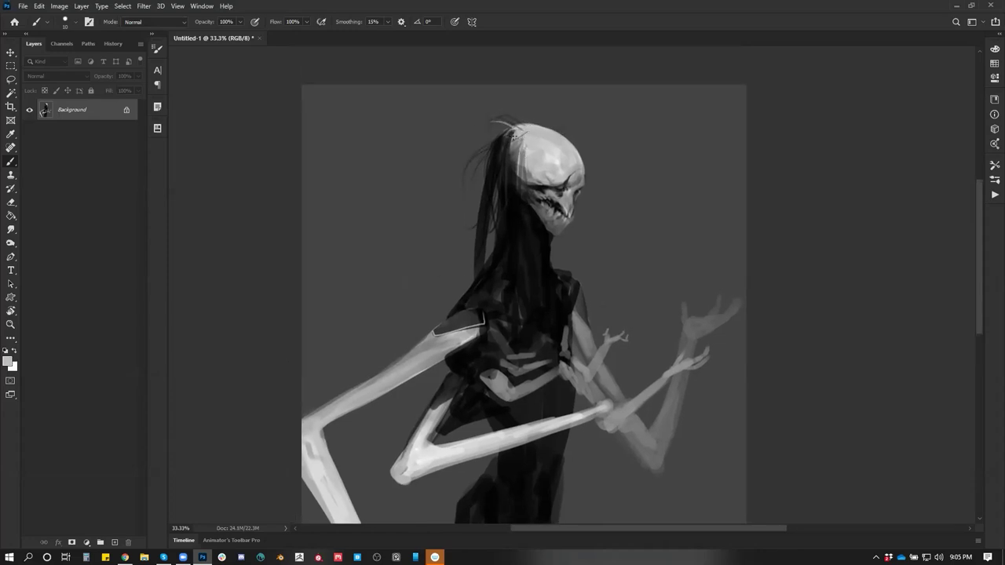
mouse_move(510, 157)
left_mouse_down()
mouse_move(484, 190)
mouse_move(498, 204)
left_mouse_up()
Sample greys from the skull, hair and jaw, then darken the hair at the neck
key("d")
left_click_drag(524, 132, 517, 86)
left_click(516, 87, "alt")
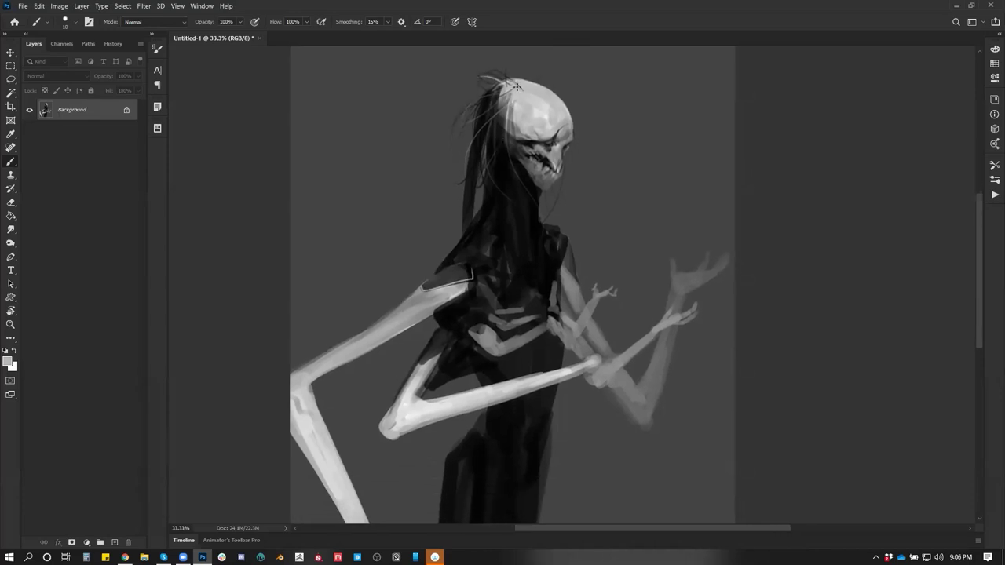
key("d")
key("ctrl+alt")
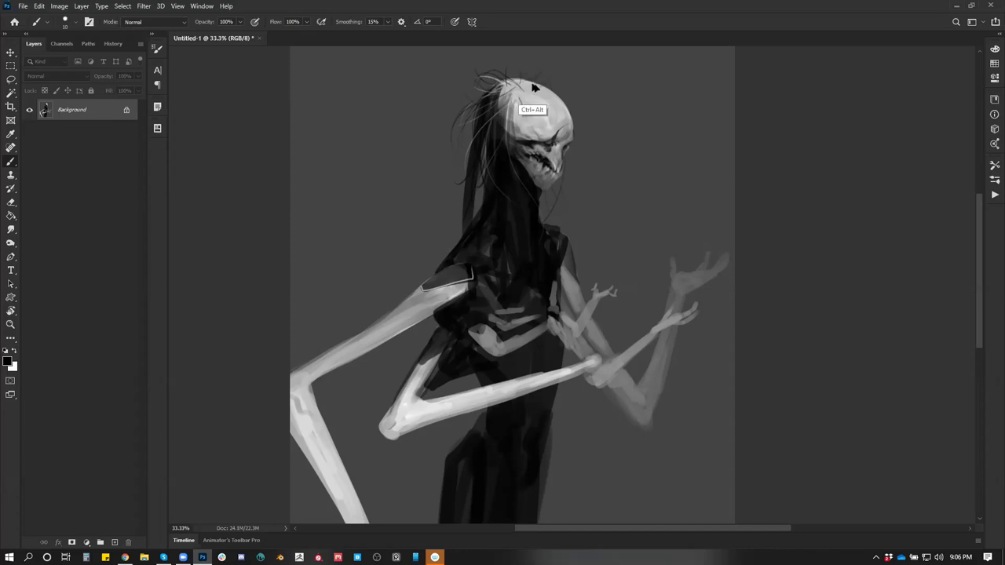
left_click(514, 90, "alt")
left_click(496, 94, "alt")
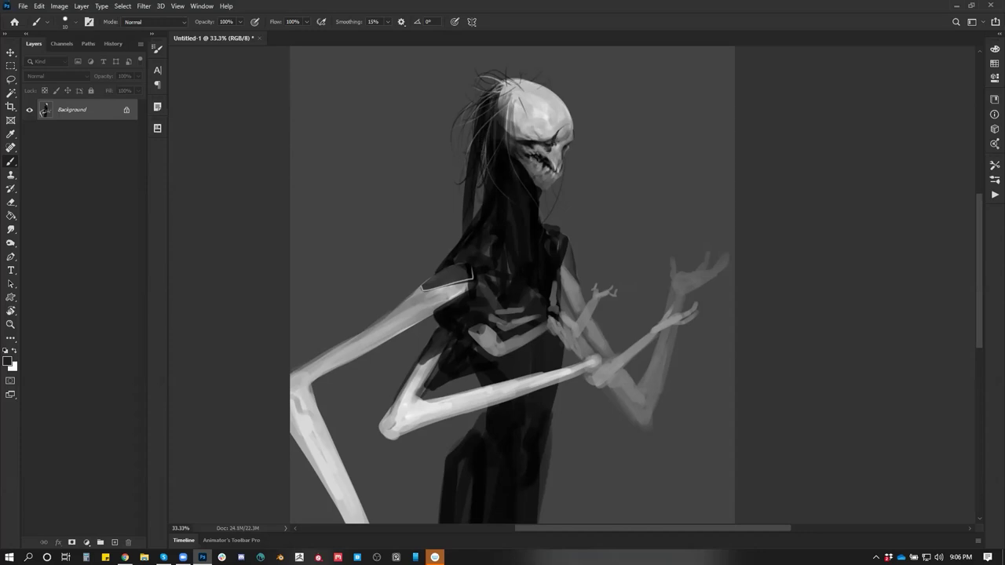
left_click(536, 179, "alt")
left_click_drag(479, 187, 477, 208)
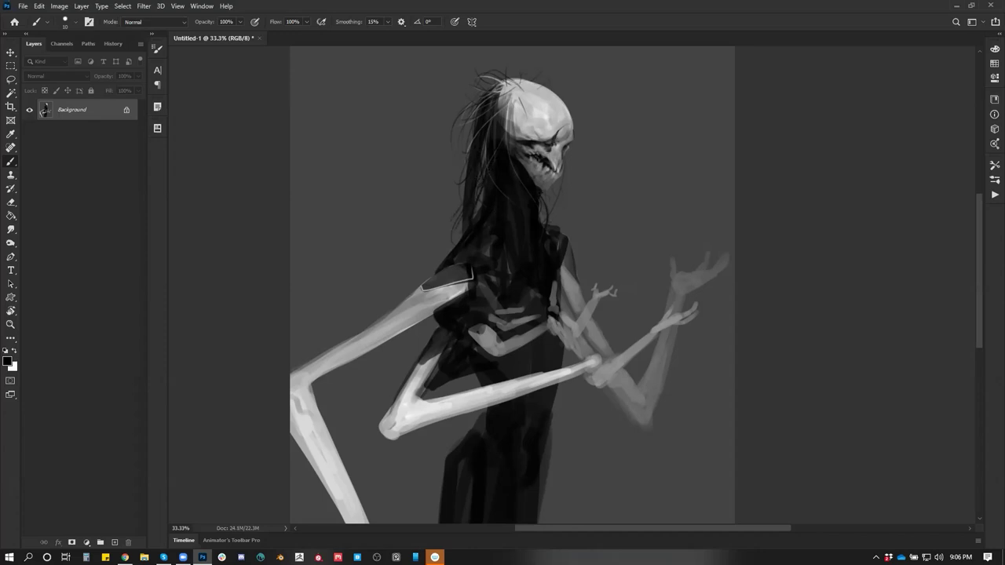
Darken the figure's right shoulder with the brush enlarged to 25
scroll(511, 284, "down", 2)
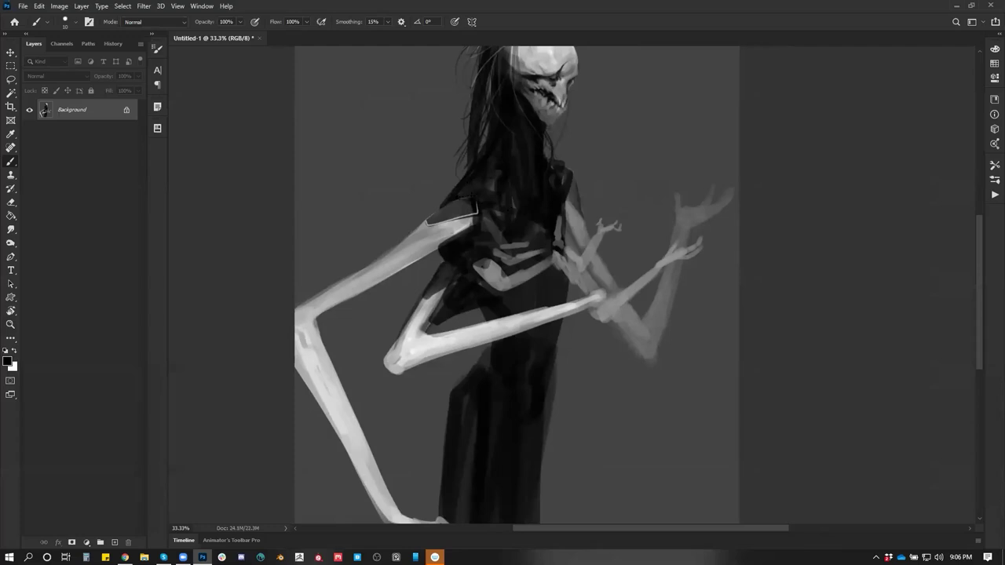
key("bracketright")
key("bracketright")
key("bracketright")
left_click_drag(566, 205, 569, 198)
scroll(579, 165, "up", 2)
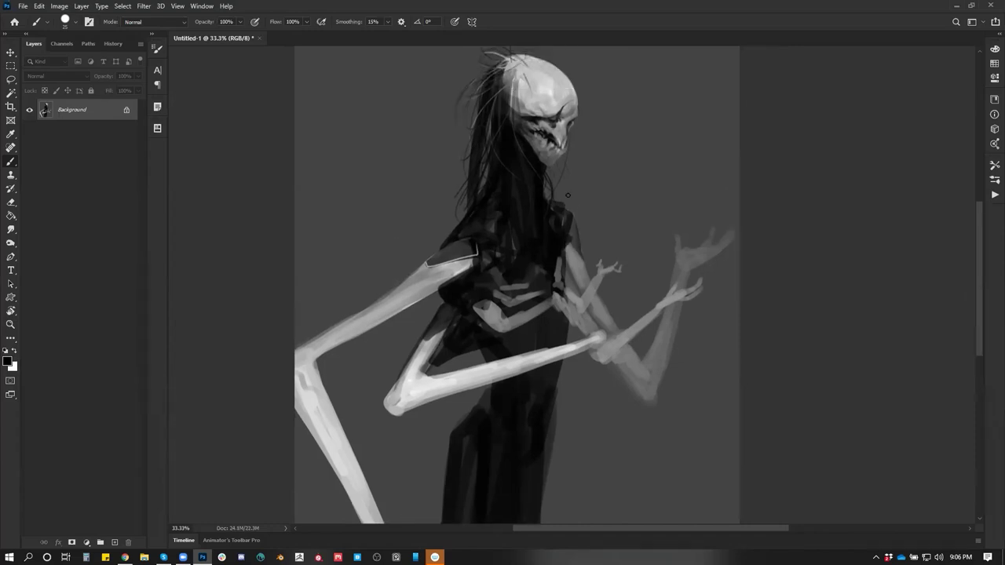
key("z")
left_click(579, 164, "alt")
key("ctrl+shift+h")
key("b")
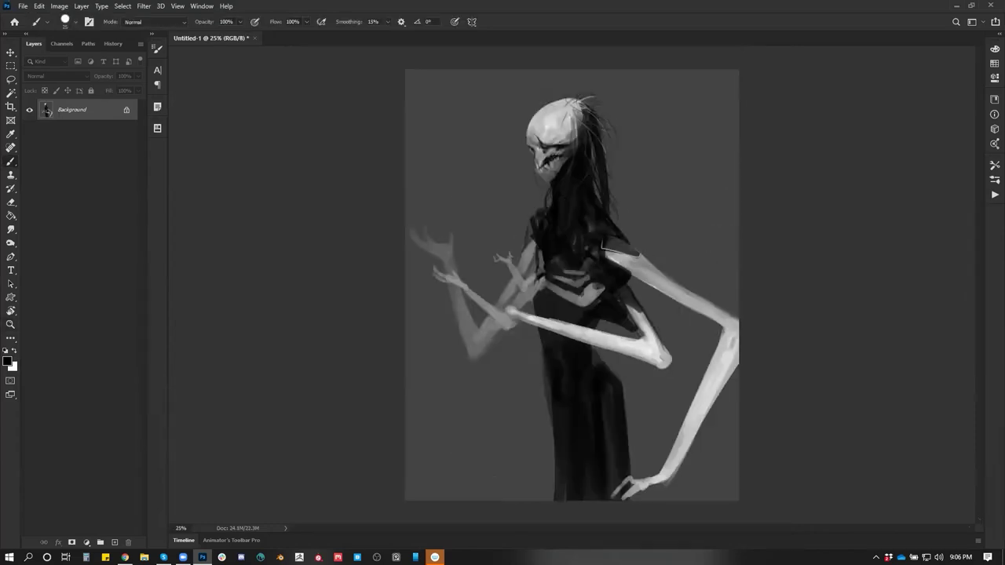
key("ctrl+plus")
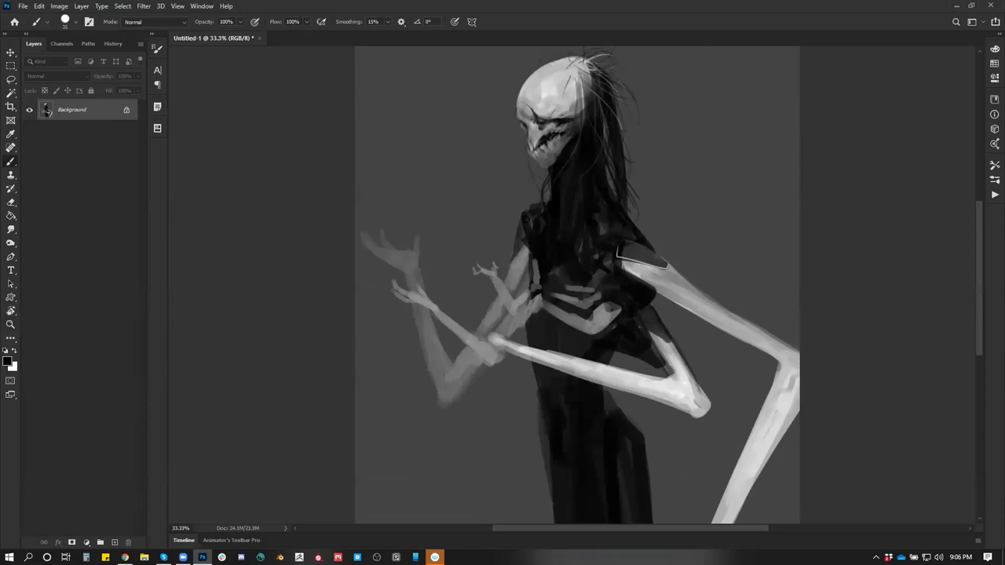
key("h")
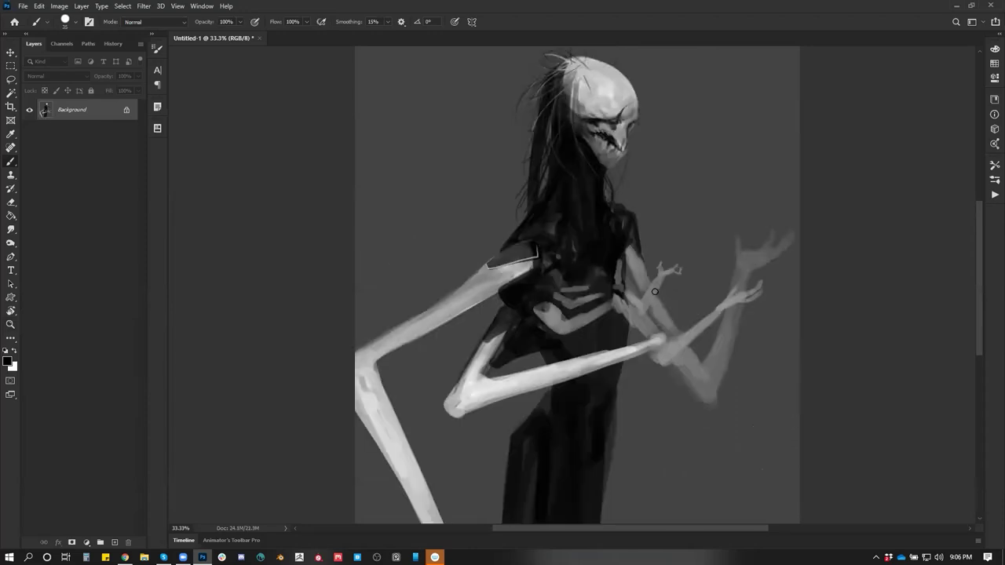
key("x")
key("bracketright")
key("bracketright")
key("bracketright")
key("bracketright")
key("bracketright")
left_click_drag(427, 83, 427, 195)
mouse_move(399, 126)
left_mouse_down()
mouse_move(433, 106)
mouse_move(442, 124)
mouse_move(426, 154)
mouse_move(417, 154)
mouse_move(410, 126)
mouse_move(427, 197)
mouse_move(462, 168)
left_mouse_up()
mouse_move(428, 232)
left_mouse_down()
mouse_move(428, 190)
mouse_move(451, 218)
mouse_move(409, 271)
left_mouse_up()
left_click_drag(387, 273, 446, 252)
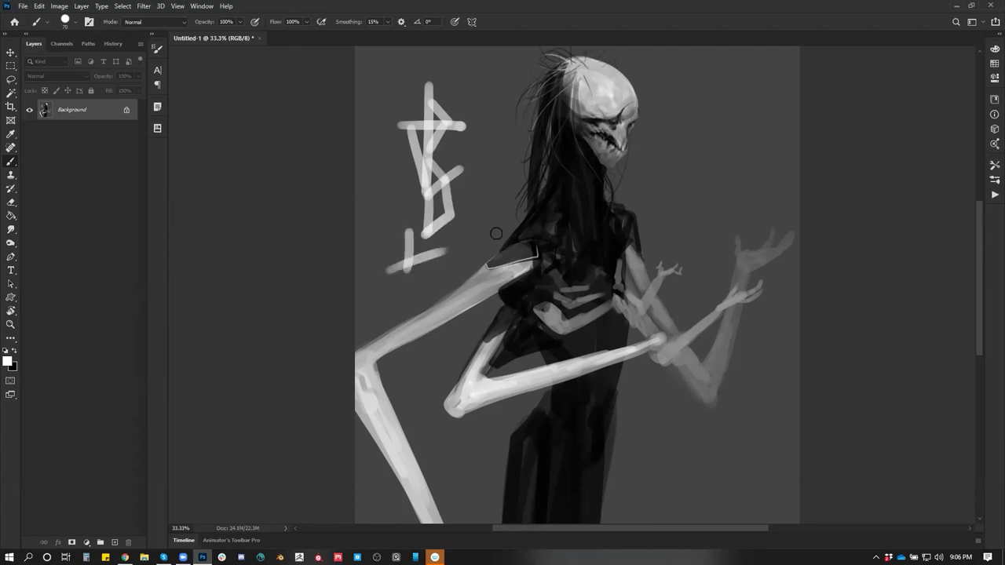
key("ctrl+alt")
key("ctrl+alt+z")
key("ctrl+alt+z")
key("ctrl+alt+z")
key("ctrl+alt+z")
key("ctrl+alt+z")
key("ctrl+alt+z")
key("ctrl+alt+z")
key("ctrl+alt+z")
key("ctrl+alt+z")
key("ctrl+alt+z")
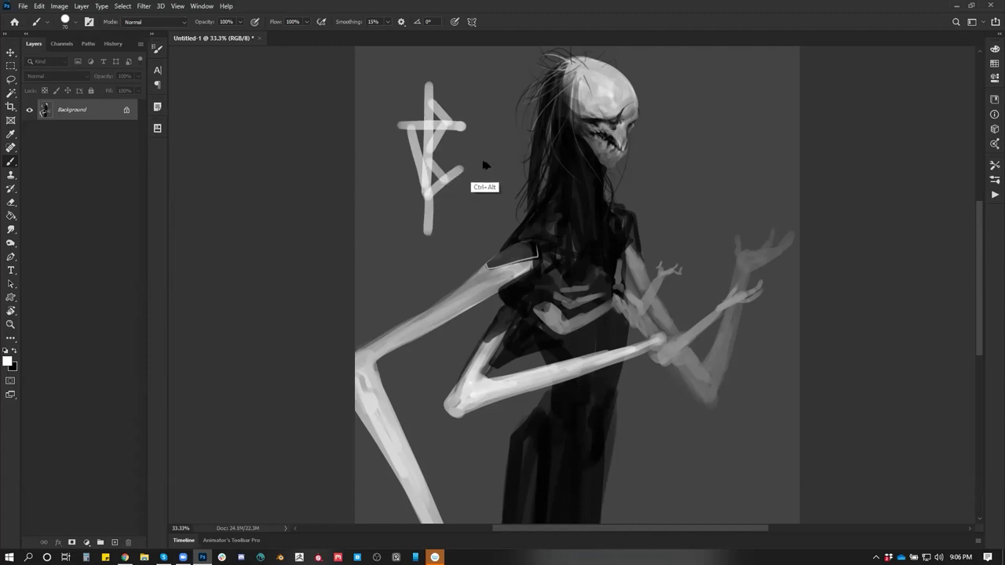
key("x")
mouse_move(434, 159)
left_mouse_down()
mouse_move(489, 160)
mouse_move(482, 167)
left_mouse_up()
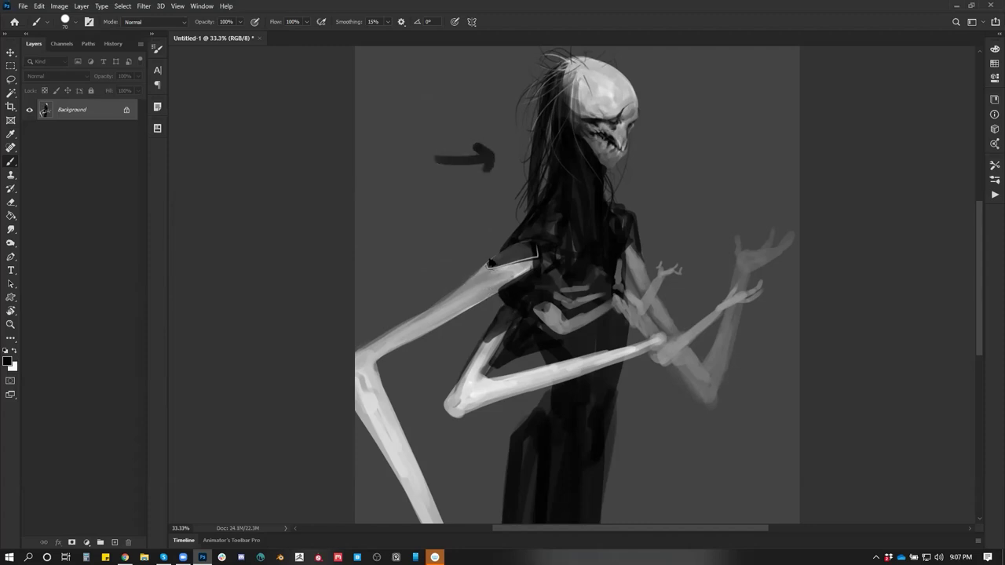
key("ctrl+alt+z")
key("ctrl+alt+z")
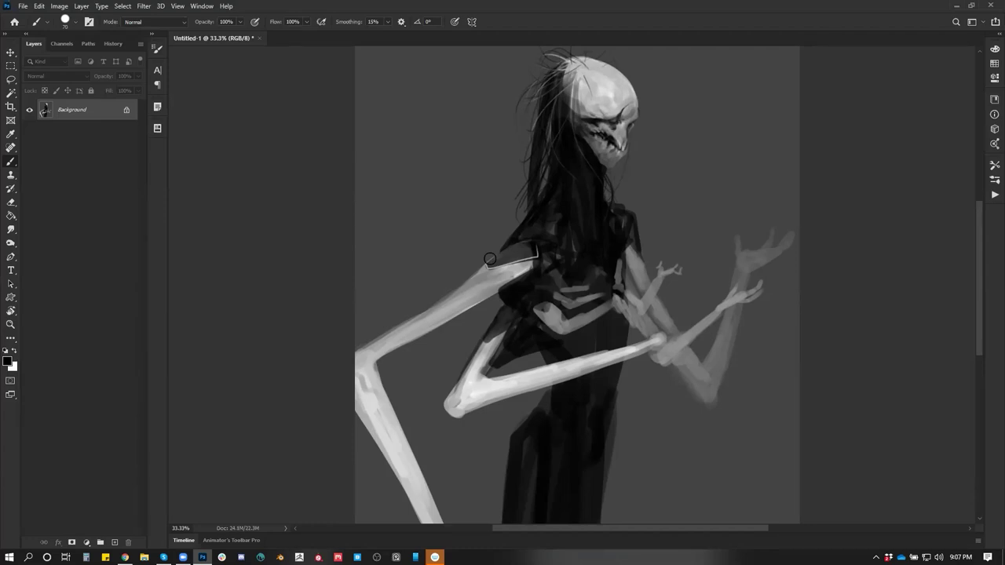
left_click_drag(419, 83, 409, 214)
mouse_move(450, 106)
left_mouse_down()
mouse_move(419, 83)
mouse_move(413, 153)
left_mouse_up()
mouse_move(415, 82)
left_mouse_down()
mouse_move(420, 143)
mouse_move(428, 132)
mouse_move(406, 212)
mouse_move(424, 253)
left_mouse_up()
left_click(471, 252)
left_click_drag(396, 114, 411, 119)
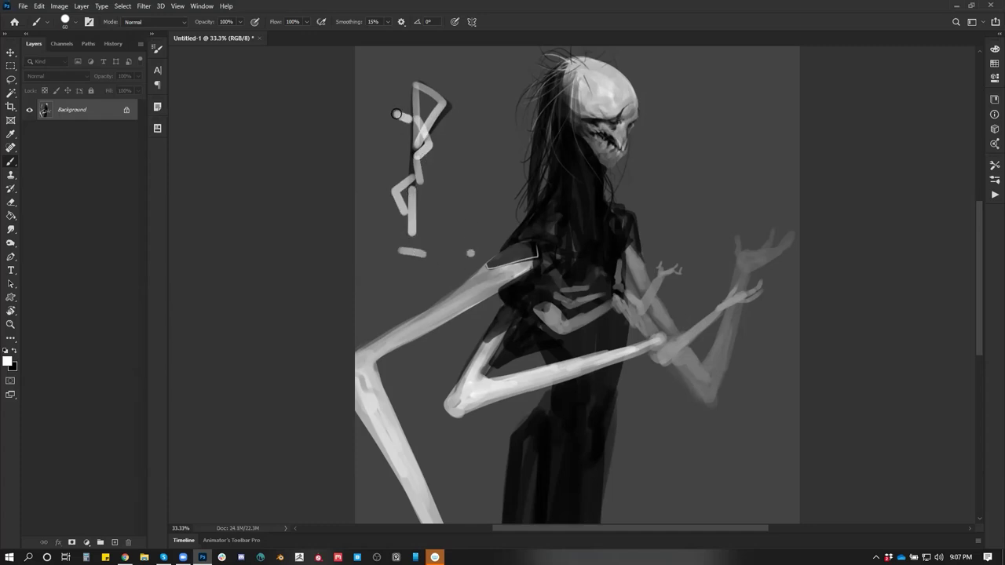
left_click_drag(417, 83, 417, 132)
left_click_drag(423, 94, 440, 112)
left_click_drag(409, 165, 398, 171)
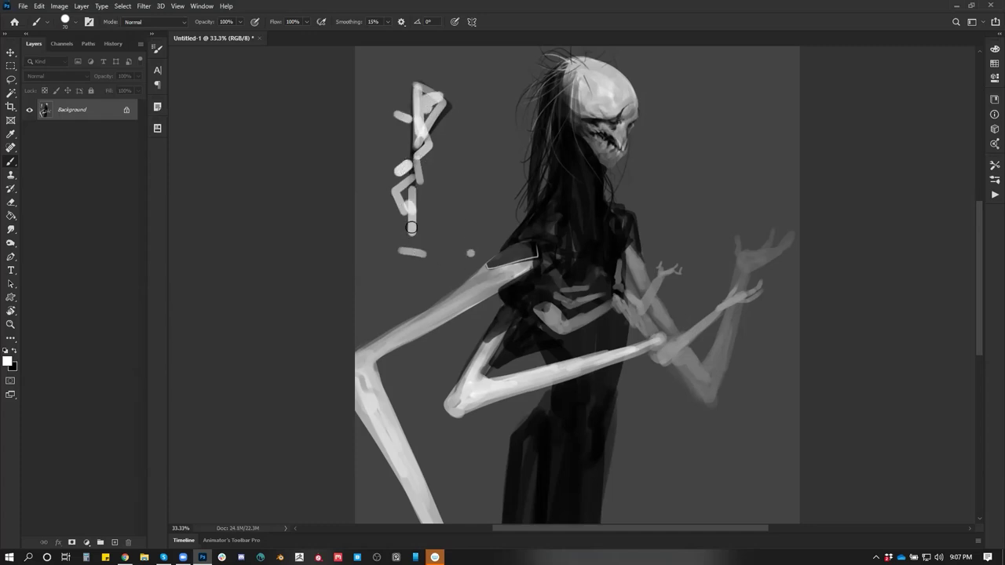
left_click_drag(393, 252, 422, 256)
key("x")
mouse_move(416, 203)
left_mouse_down()
mouse_move(471, 255)
mouse_move(397, 186)
left_mouse_up()
left_click_drag(412, 138, 440, 127)
left_click_drag(417, 204, 444, 154)
key("ctrl+alt+z")
left_click(448, 167, "alt")
key("bracketright")
key("bracketright")
key("bracketright")
key("bracketright")
key("bracketright")
key("bracketright")
key("bracketright")
key("bracketright")
key("bracketright")
left_click_drag(426, 68, 416, 184)
mouse_move(412, 173)
left_mouse_down()
mouse_move(428, 74)
mouse_move(422, 233)
mouse_move(455, 237)
left_mouse_up()
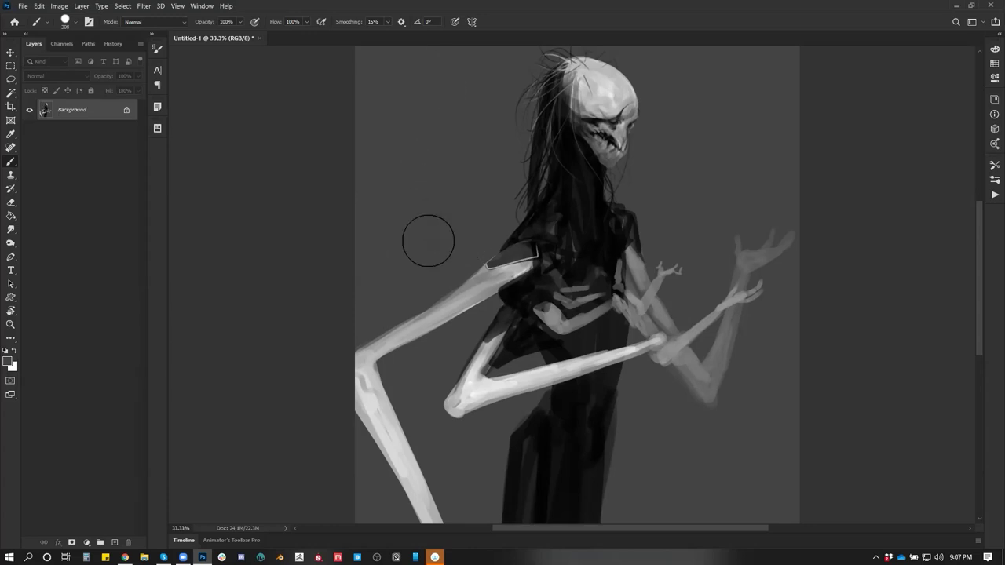
key("bracketleft")
key("bracketleft")
key("bracketleft")
key("bracketleft")
key("bracketleft")
key("bracketleft")
key("bracketleft")
key("bracketleft")
key("bracketleft")
key("bracketleft")
key("bracketleft")
key("bracketleft")
key("bracketleft")
key("x")
left_click_drag(385, 87, 403, 106)
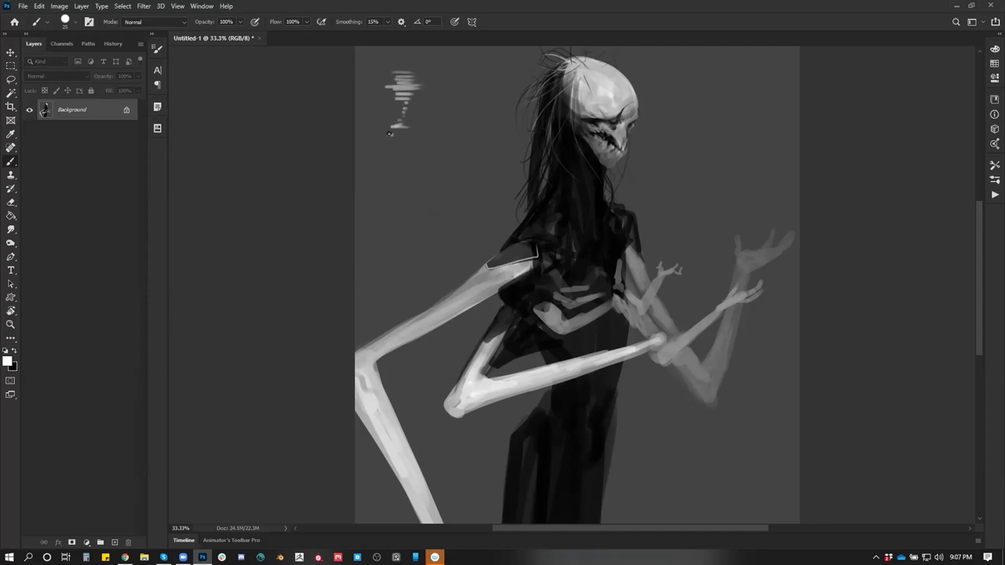
key("ctrl+alt+z")
key("ctrl+alt+z")
key("ctrl+alt+z")
key("ctrl+alt+z")
key("ctrl+alt+z")
key("ctrl+alt+z")
key("ctrl+alt+z")
key("ctrl+alt+z")
key("ctrl+alt+z")
key("ctrl+alt+z")
left_click_drag(415, 218, 333, 261)
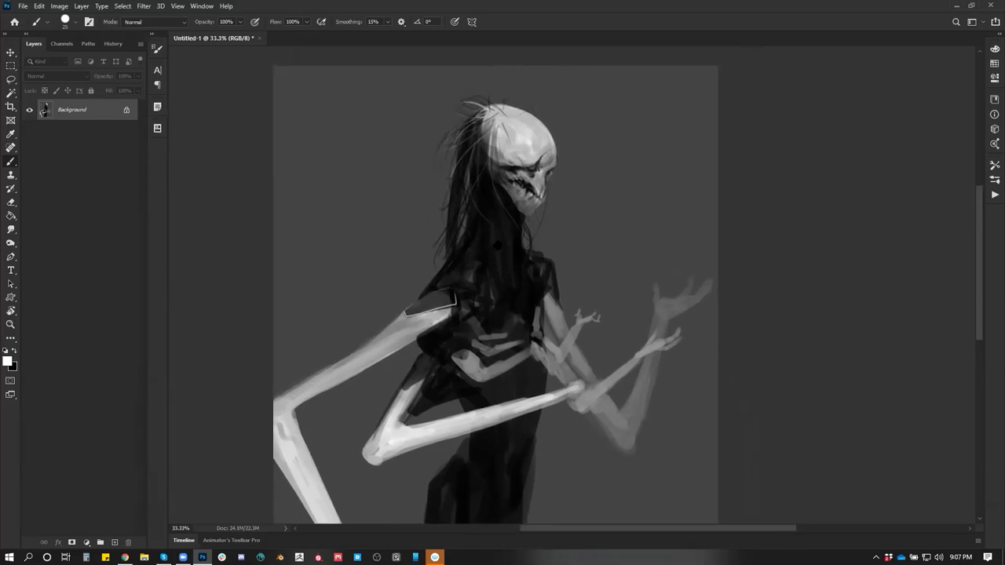
Zoom in on the head and darken the skull's upper-left edge
scroll(469, 140, "up", 1)
left_click(493, 97, "alt")
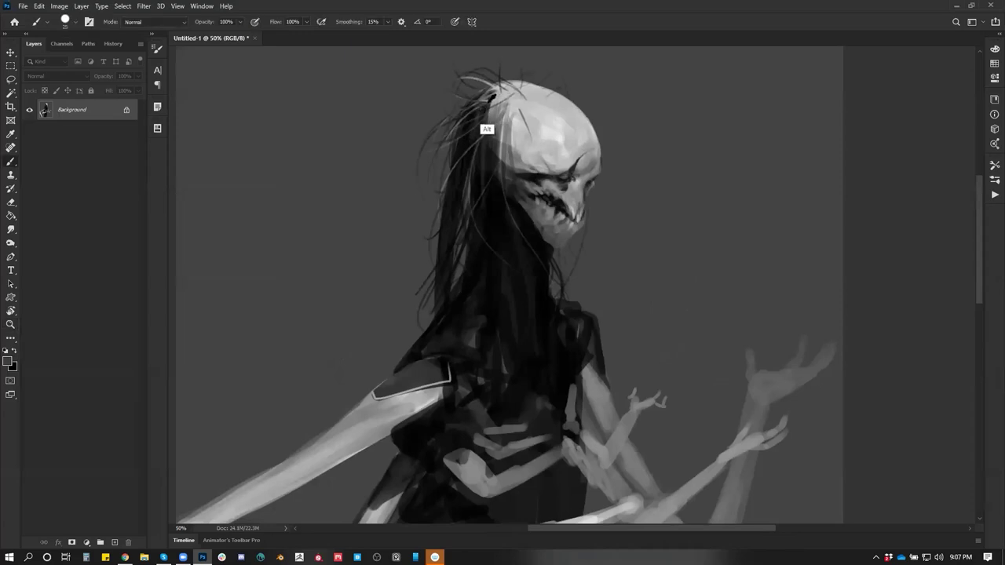
left_click_drag(509, 144, 505, 111)
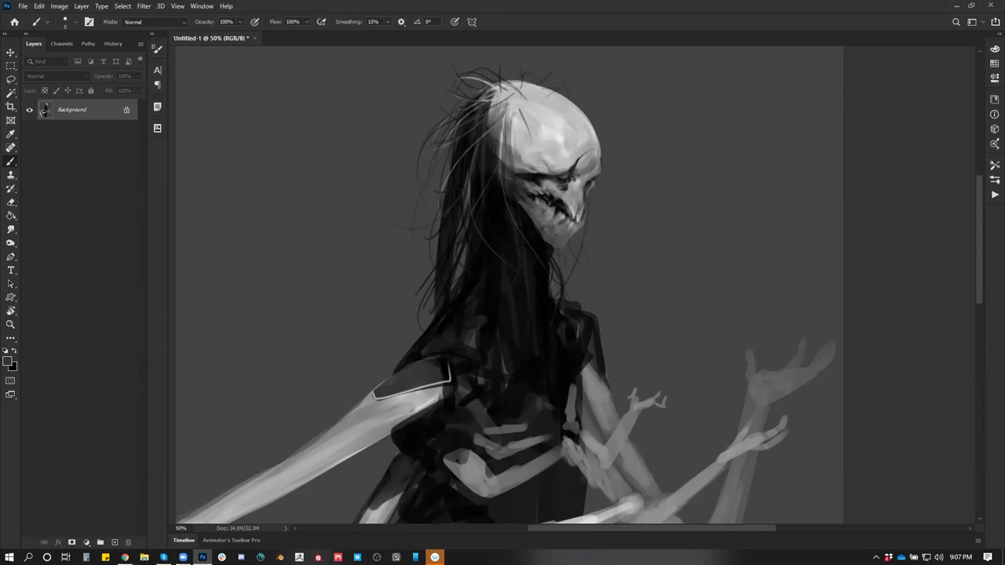
scroll(406, 164, "up", 2)
key("x")
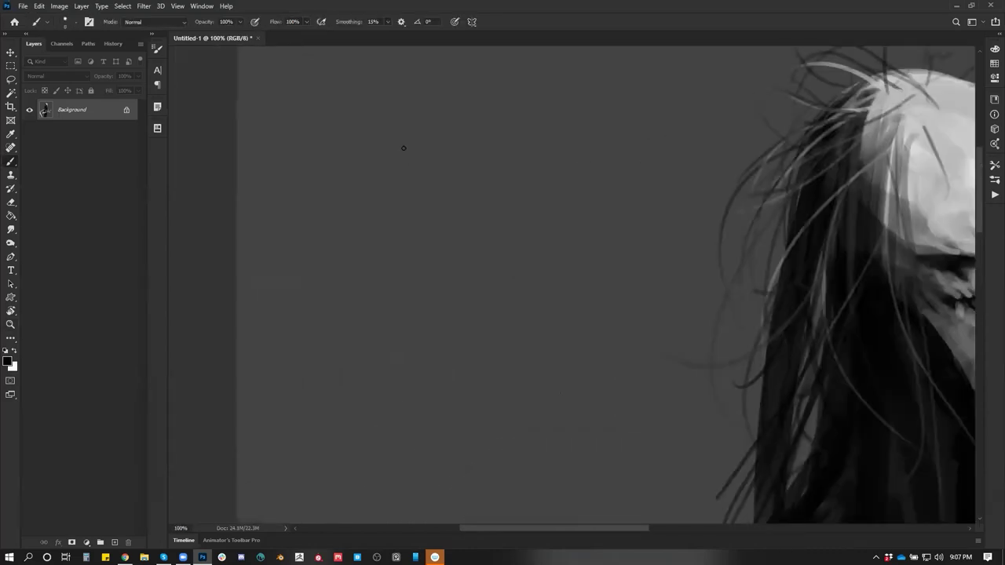
key("x")
key("x")
key("x")
Paint out the smudge and streak beside the hair with a larger brush, then view the whole figure
key("]")
key("]")
key("]")
left_click_drag(377, 146, 401, 126)
key("z")
left_click(483, 239, "alt")
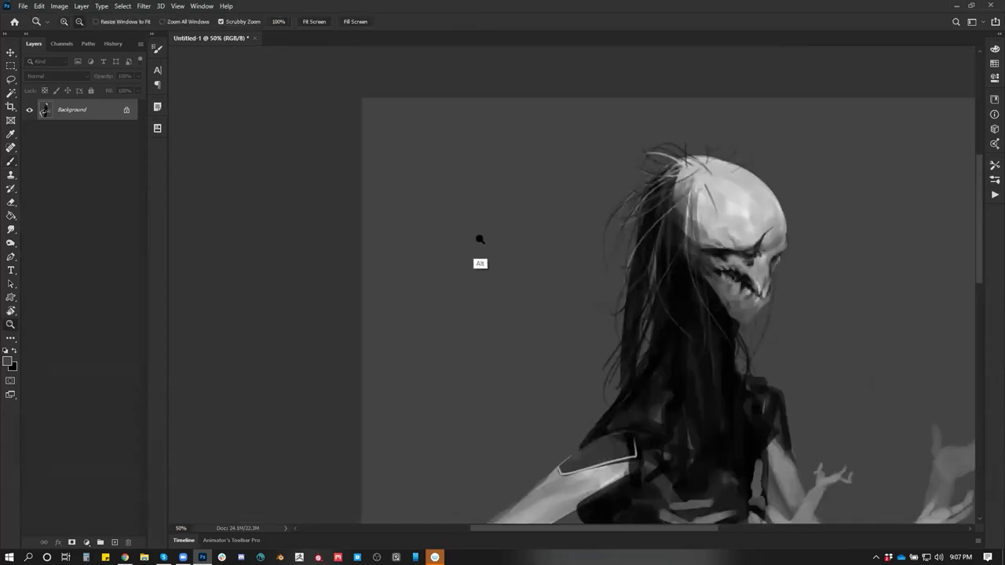
left_click(482, 240, "alt")
mouse_move(482, 239)
left_mouse_down()
mouse_move(352, 90)
mouse_move(338, 149)
left_mouse_up()
key("b")
left_click_drag(430, 251, 453, 149)
key("d")
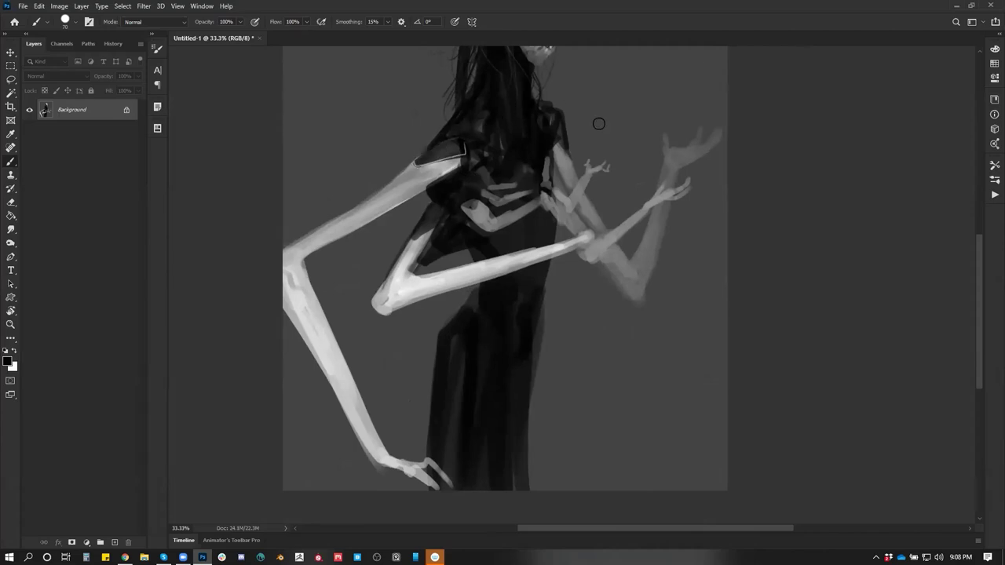
Darken part of the white chevron on the chest, checking it in a mirrored view
mouse_move(479, 207)
left_mouse_down()
mouse_move(470, 208)
mouse_move(476, 202)
left_mouse_up()
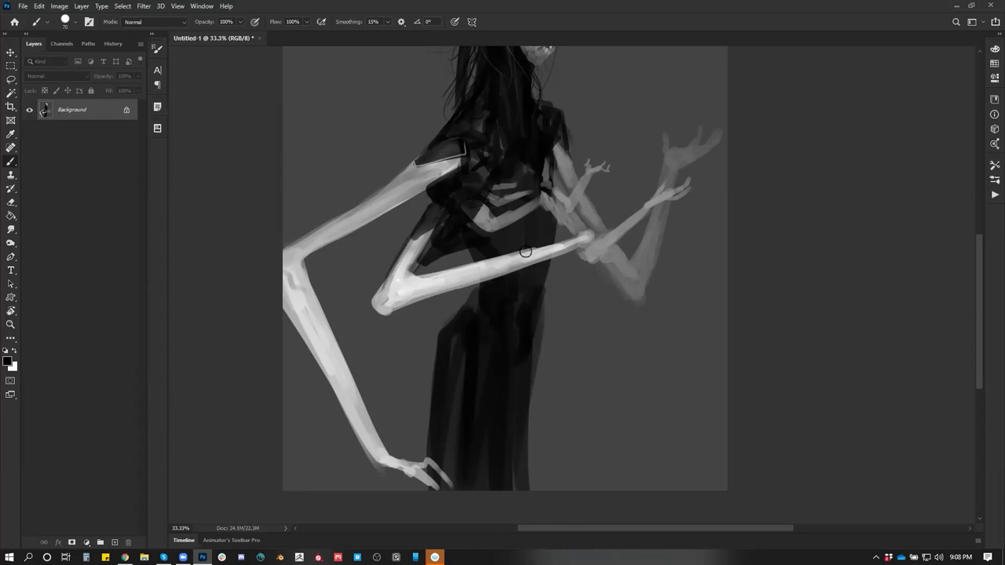
left_click_drag(523, 253, 481, 277)
key("h")
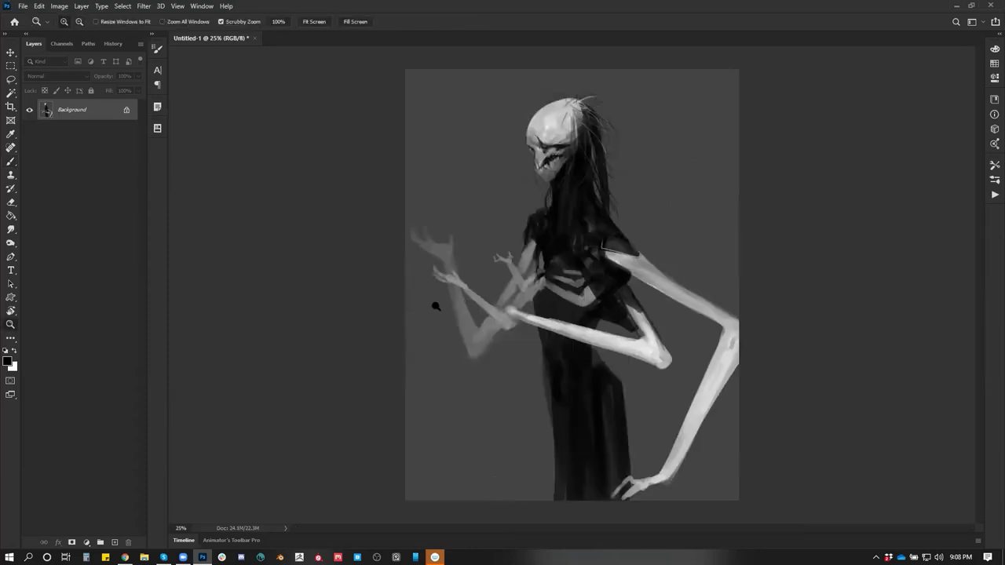
key("b")
left_click(438, 296, "alt")
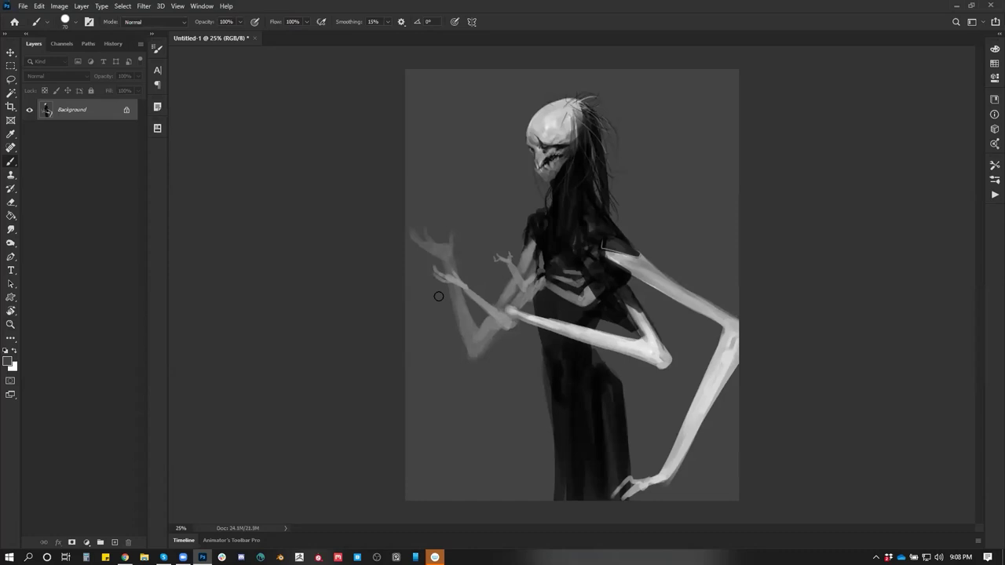
key("ctrl")
left_click(536, 274, "alt")
key("h")
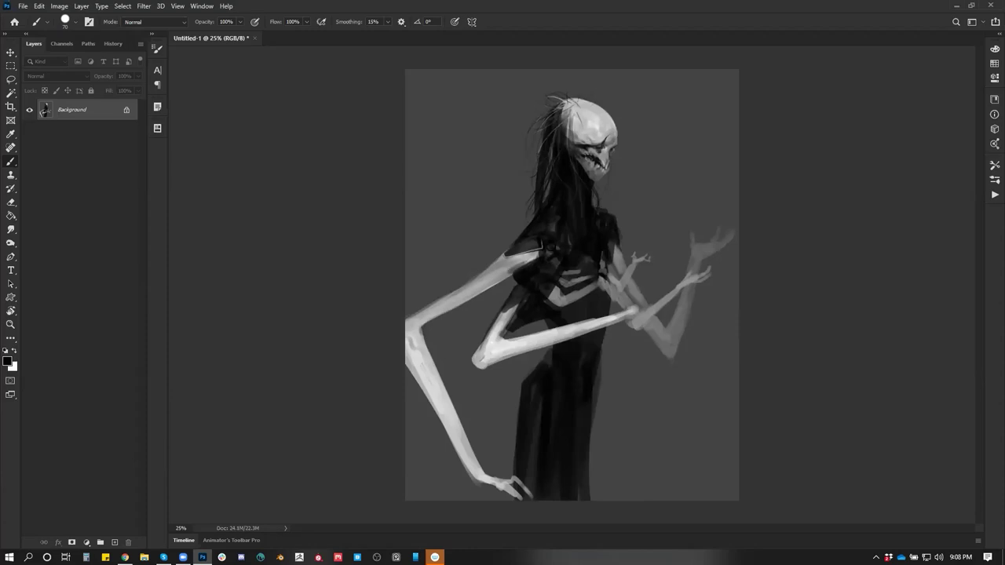
Repaint the near upper arm's top edge more cleanly with light paint
key("ctrl+equal")
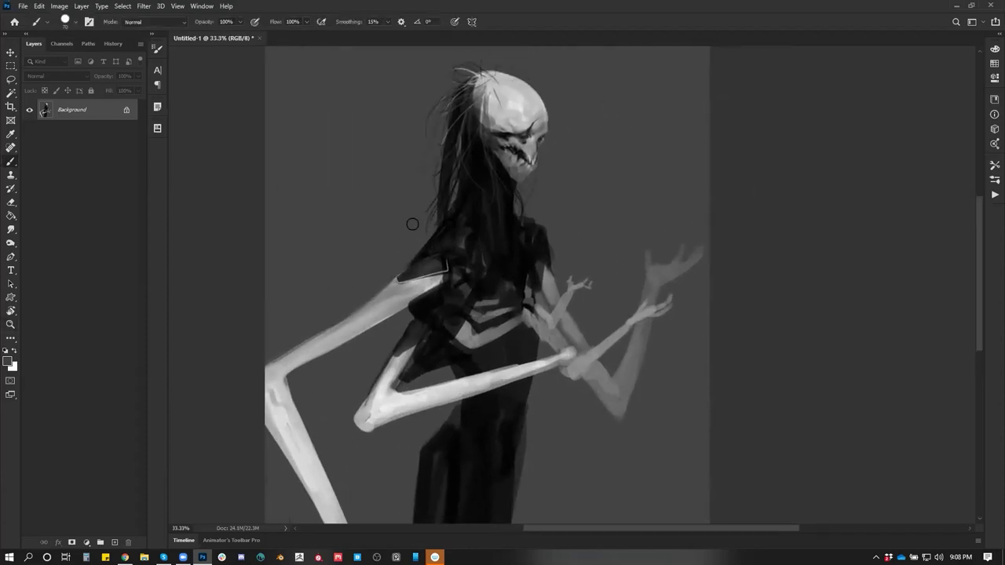
left_click_drag(392, 289, 205, 384)
key("ctrl+z")
left_click_drag(392, 289, 249, 385)
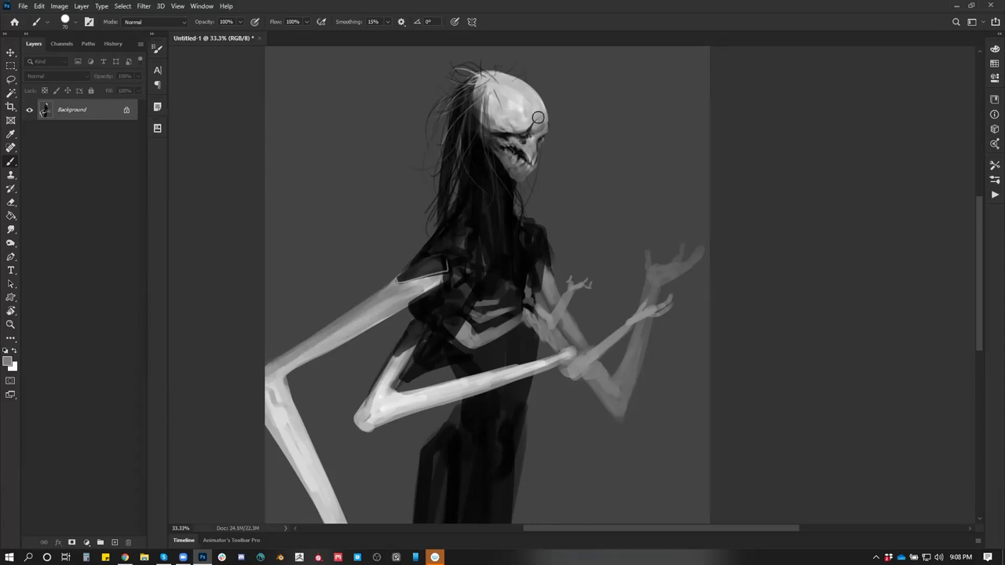
Rework the skull's forehead and brow with dark strokes and a dark mark at the eye
key("z")
left_click(509, 134)
key("b")
key("d")
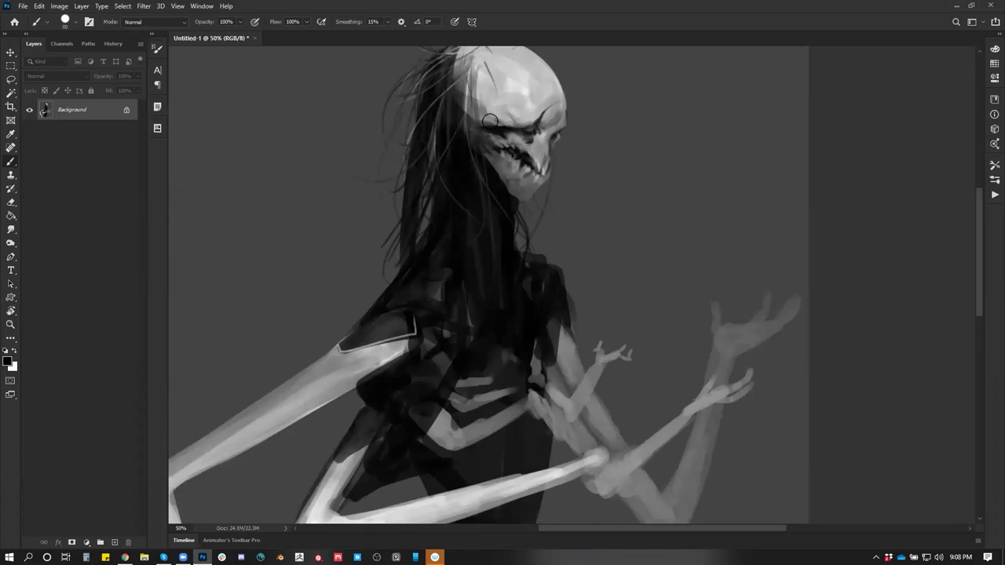
left_click_drag(482, 102, 485, 84)
left_click(559, 134)
key("ctrl+shift+h")
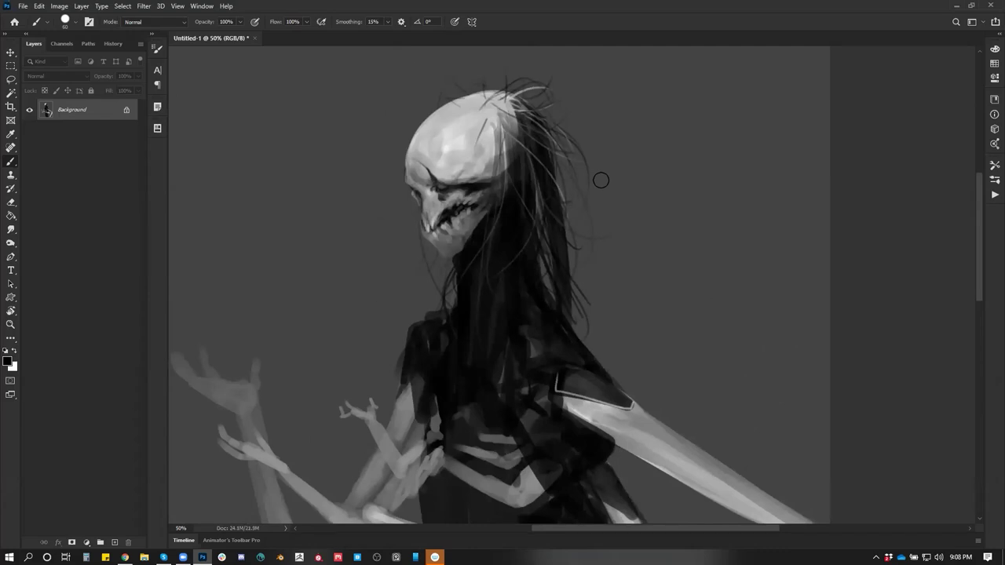
left_click_drag(484, 139, 479, 126)
left_click_drag(425, 157, 436, 161)
Sample lighter skull greys and paint a light stroke across the forehead to the crown
left_click(429, 191, "alt")
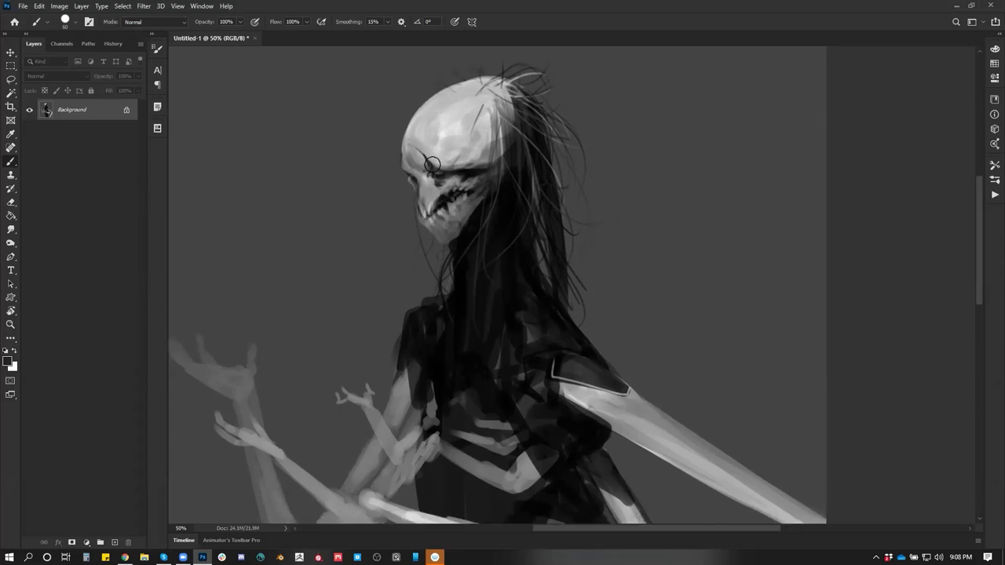
left_click(422, 168, "alt")
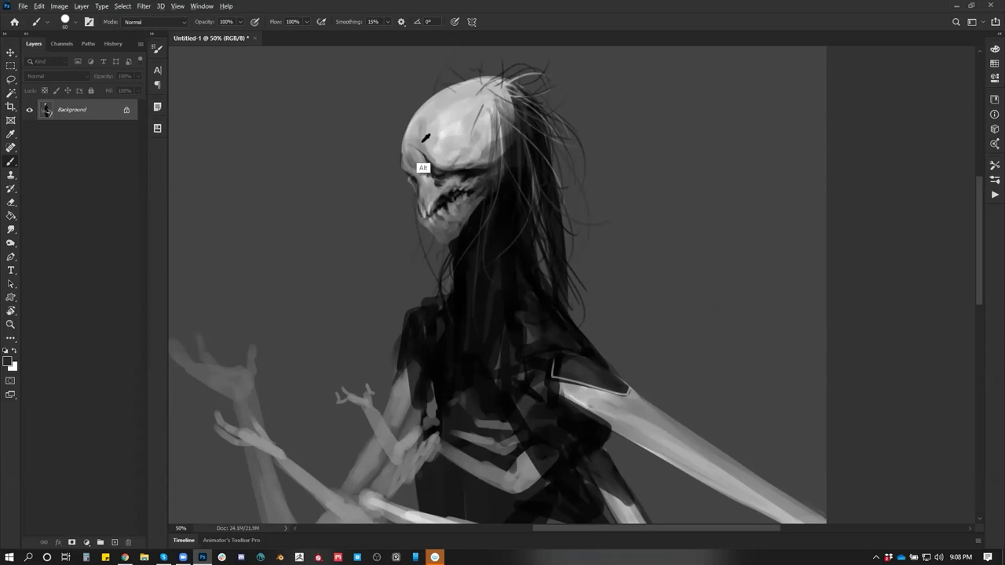
left_click_drag(419, 127, 478, 86)
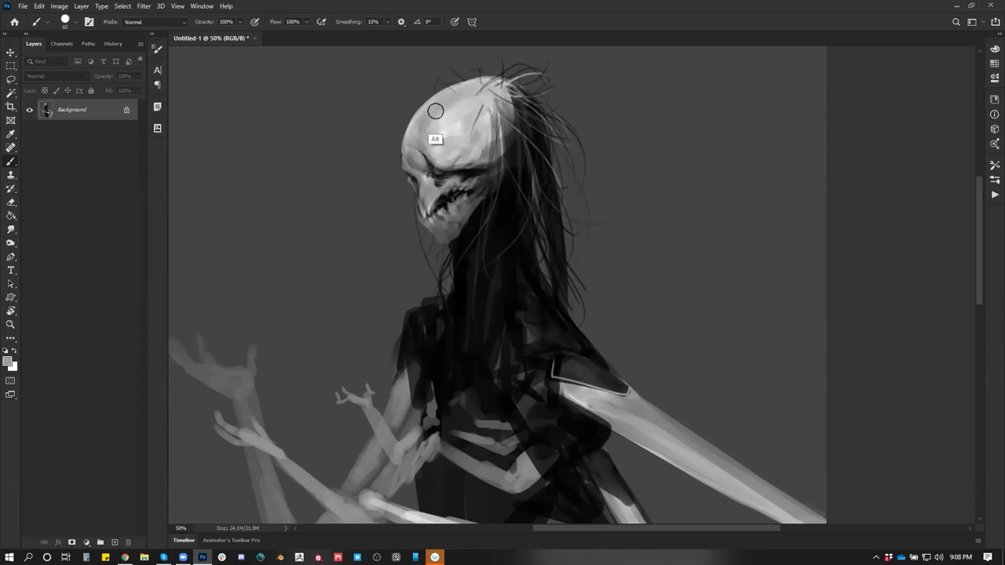
key("z")
left_click(495, 251, "alt")
left_click(495, 251, "alt")
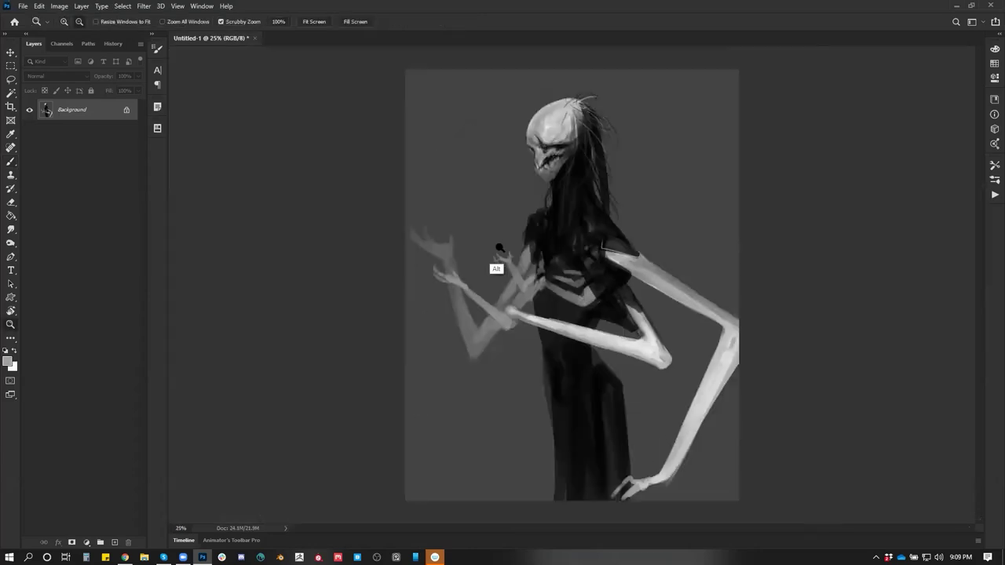
key("h")
left_click(576, 328)
Brighten the forearm in white from the elbow underside along the upper edge into the wrist and hand
left_click_drag(576, 328, 554, 286)
key("b")
key("d")
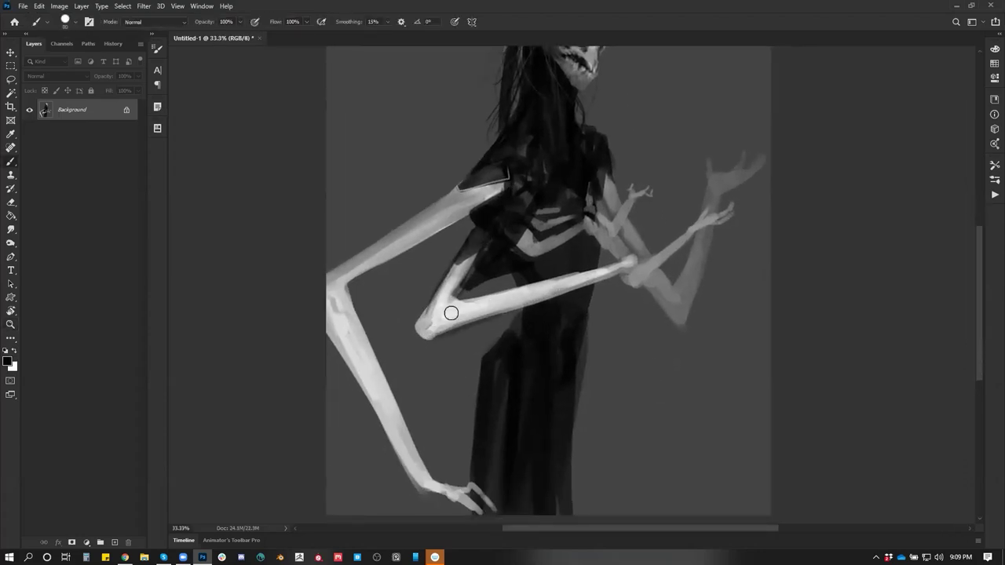
key("x")
mouse_move(440, 319)
left_mouse_down()
mouse_move(487, 309)
mouse_move(443, 324)
left_mouse_up()
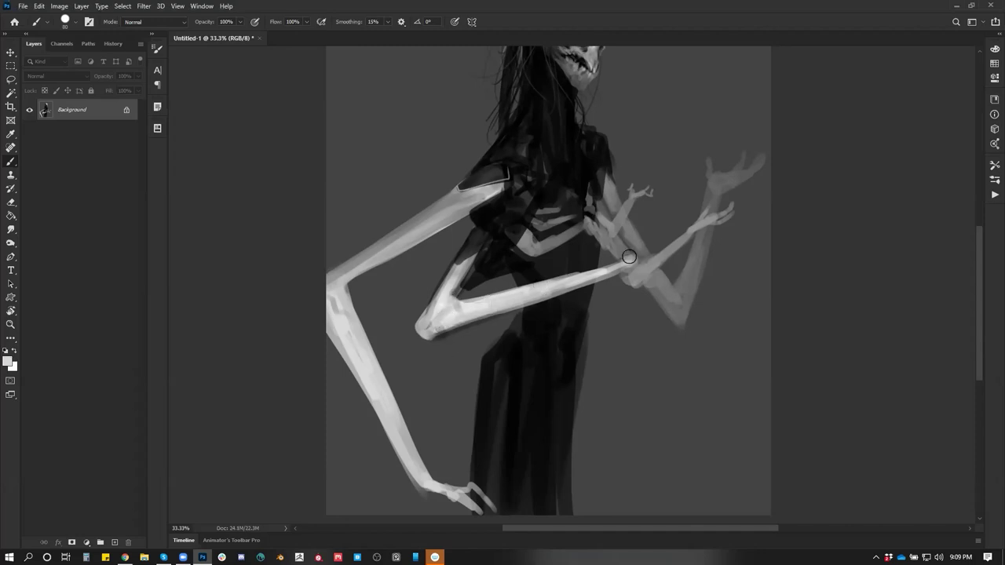
left_click_drag(556, 285, 577, 280)
mouse_move(652, 270)
left_mouse_down()
mouse_move(667, 284)
mouse_move(661, 299)
mouse_move(656, 283)
left_mouse_up()
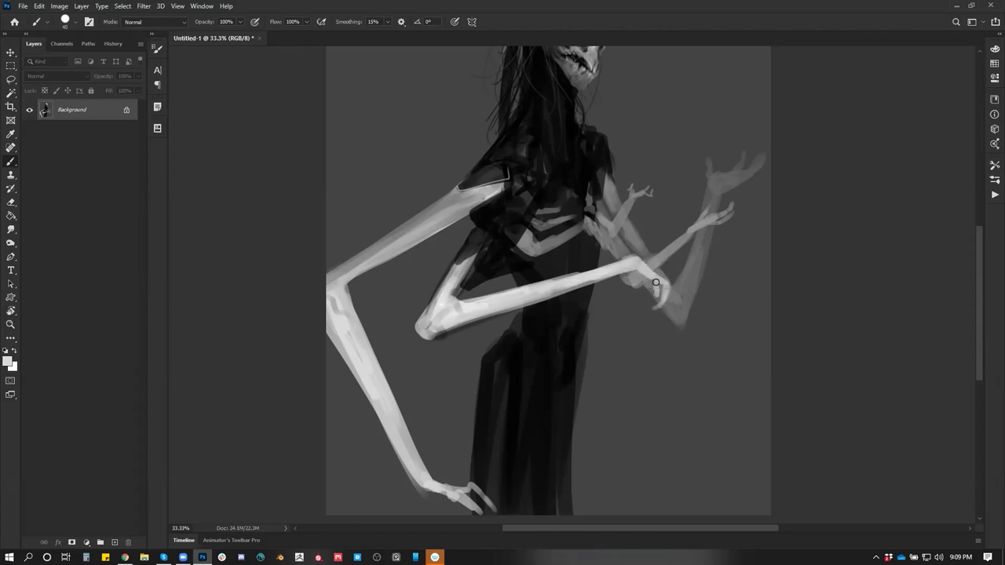
Sample a light grey from the arm and paint it over the rib band
key("d")
left_click_drag(650, 232, 605, 325)
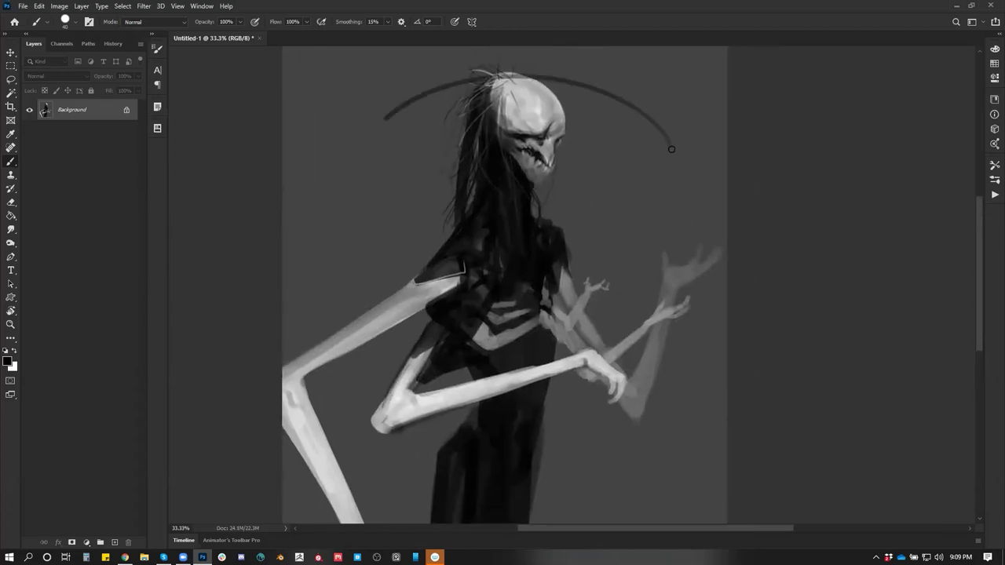
left_click_drag(572, 176, 632, 176)
left_click_drag(616, 164, 616, 191)
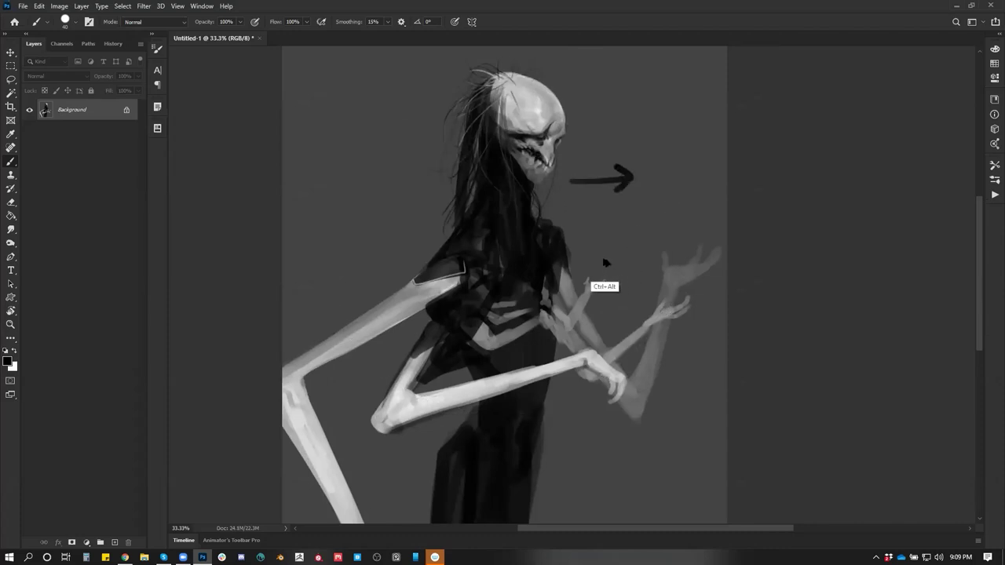
key("ctrl+z")
key("ctrl+z")
left_click_drag(527, 321, 545, 227)
left_click(429, 267, "alt")
mouse_move(499, 237)
left_mouse_down()
mouse_move(504, 252)
mouse_move(550, 248)
mouse_move(510, 274)
left_mouse_up()
left_click(499, 268, "alt")
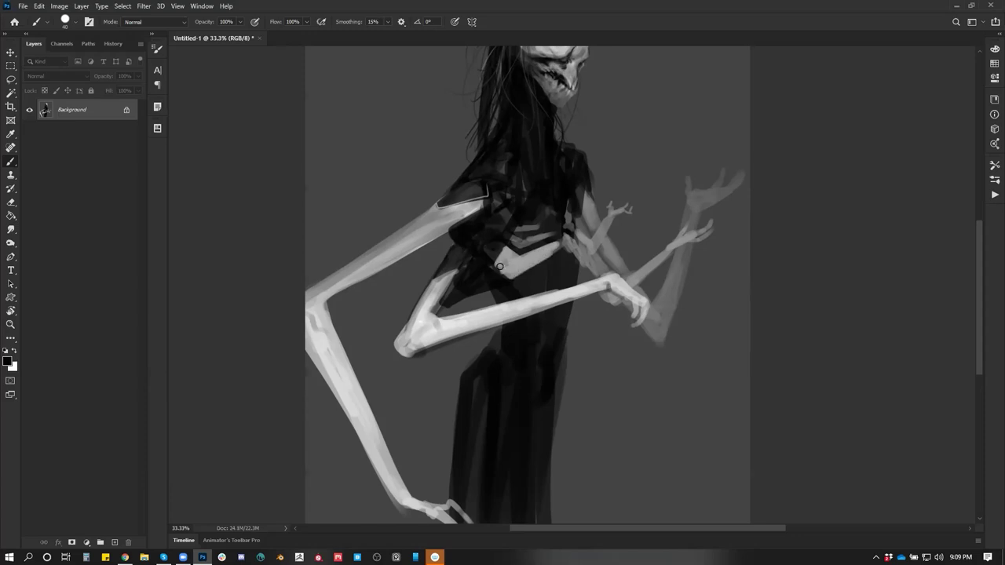
Brighten the rib band on the chest and its lower edge with white
left_click(551, 247, "alt")
key("d")
key("x")
left_click_drag(565, 235, 538, 253)
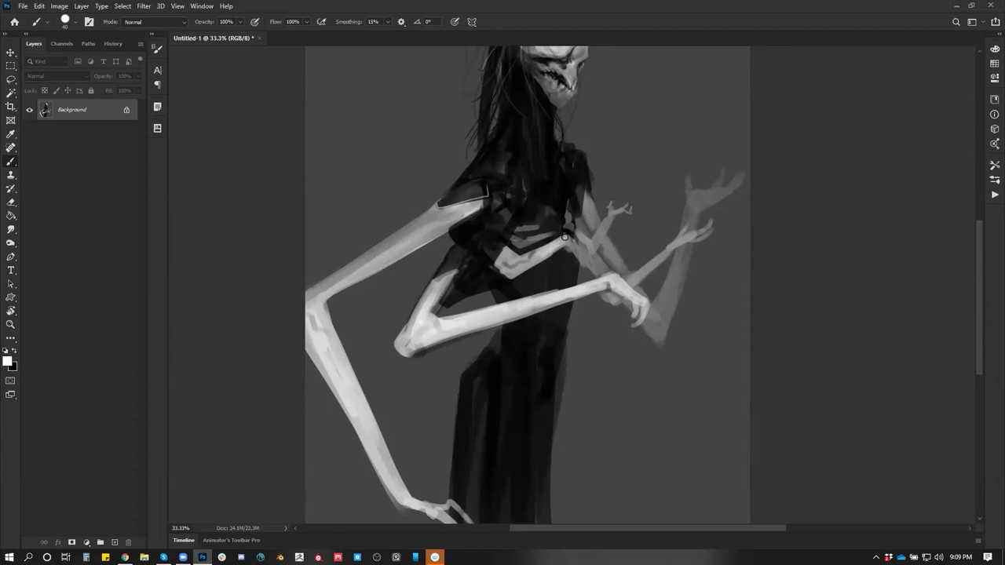
mouse_move(521, 257)
left_mouse_down()
mouse_move(505, 269)
mouse_move(542, 236)
mouse_move(522, 241)
left_mouse_up()
left_click(546, 260, "alt")
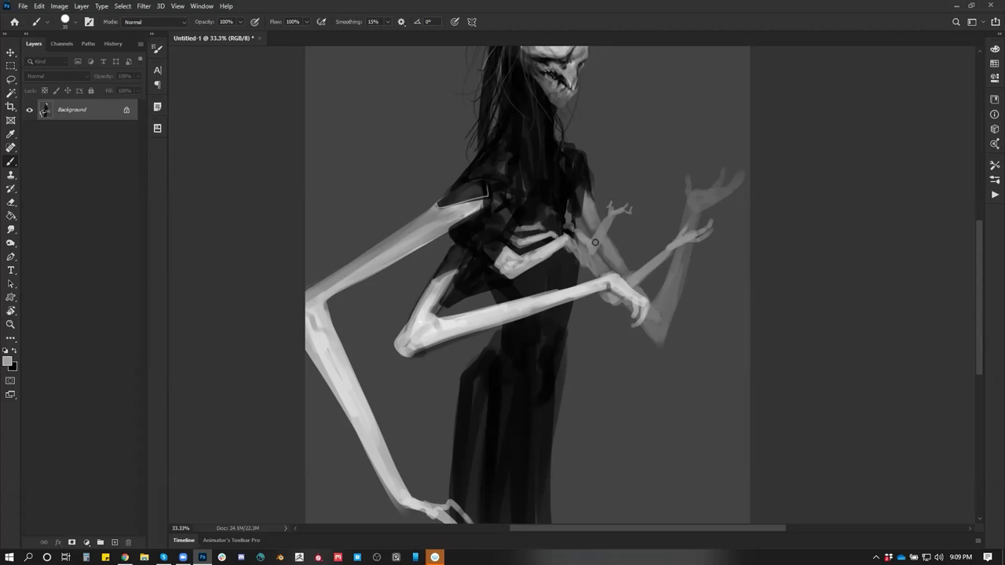
Paint darker and lighter grey diagonal strokes across the chest
left_click_drag(595, 243, 584, 282)
left_click(497, 282, "alt")
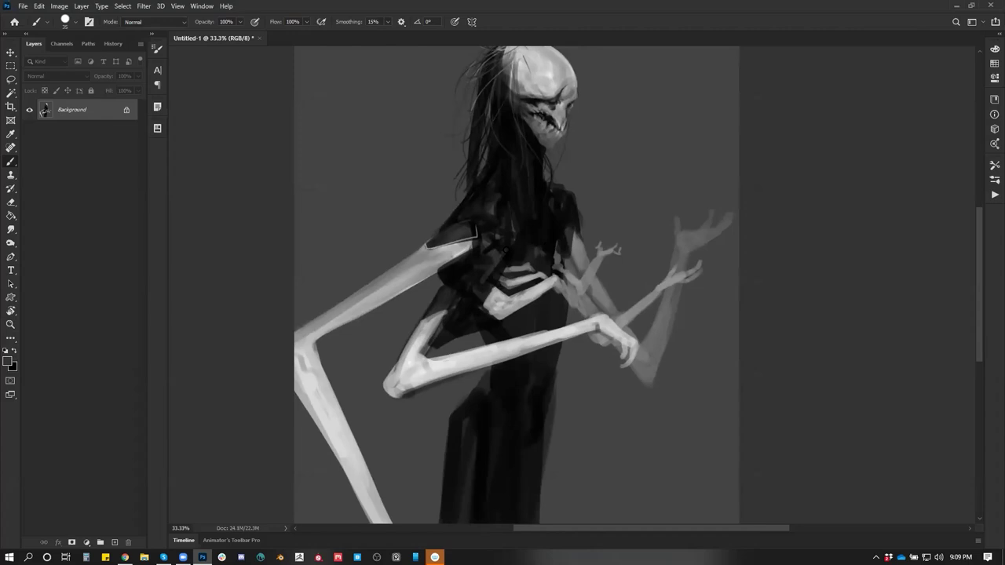
left_click_drag(496, 240, 444, 273)
left_click_drag(518, 237, 474, 288)
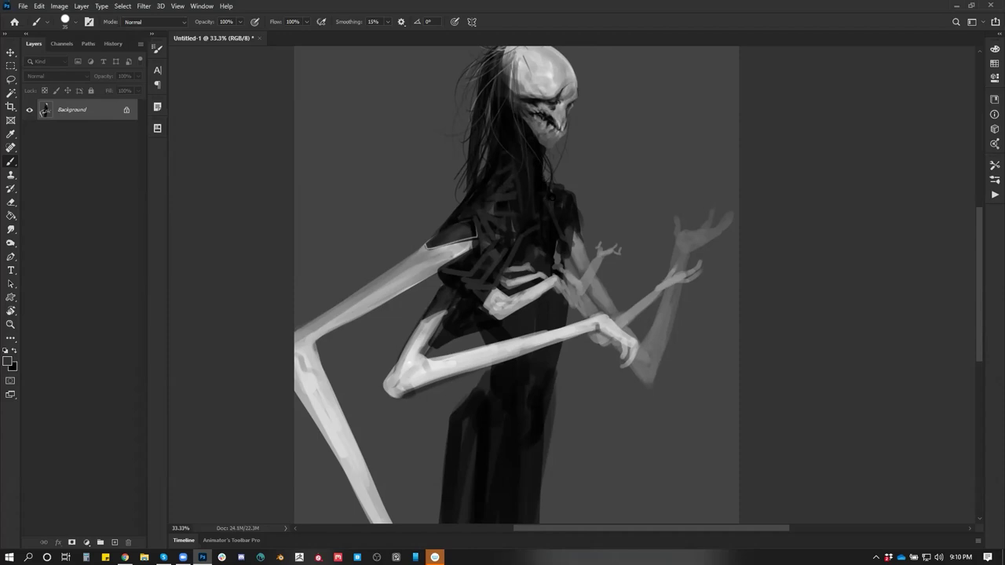
Paint a dark stroke on the robe with a larger brush and check the flipped painting
left_click_drag(512, 308, 483, 191)
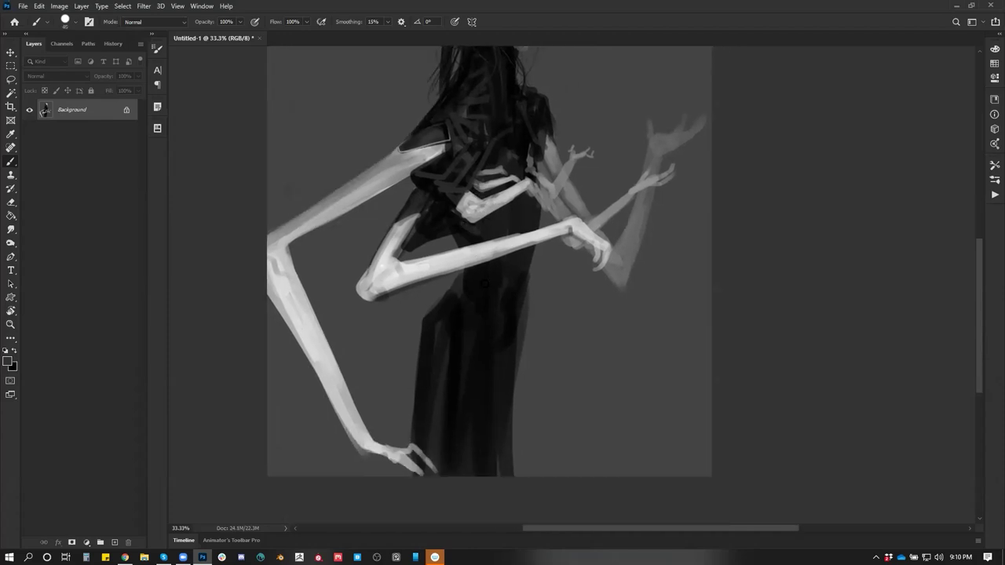
key("]")
left_click_drag(430, 328, 465, 281)
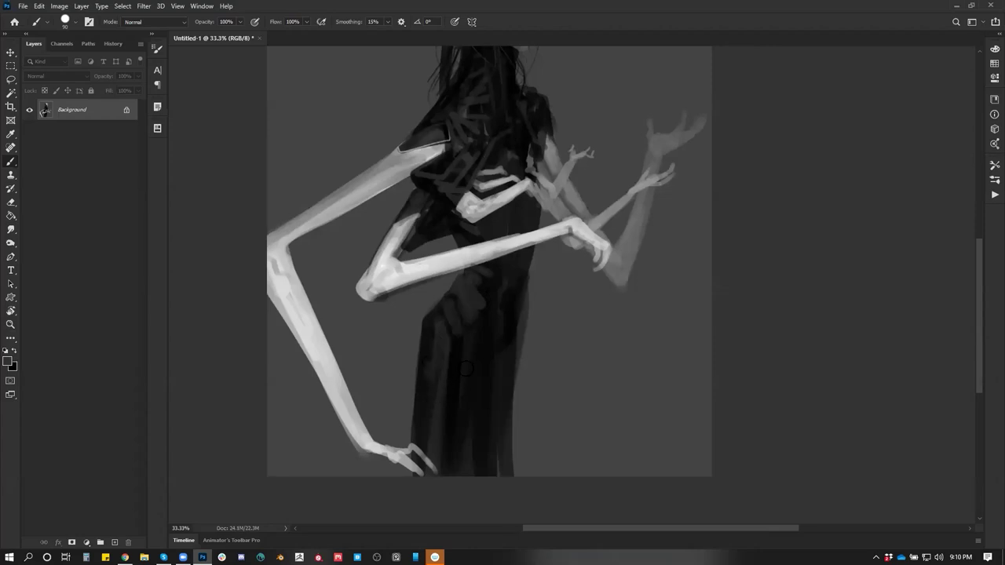
key("z")
left_click(475, 383, "alt")
key("h")
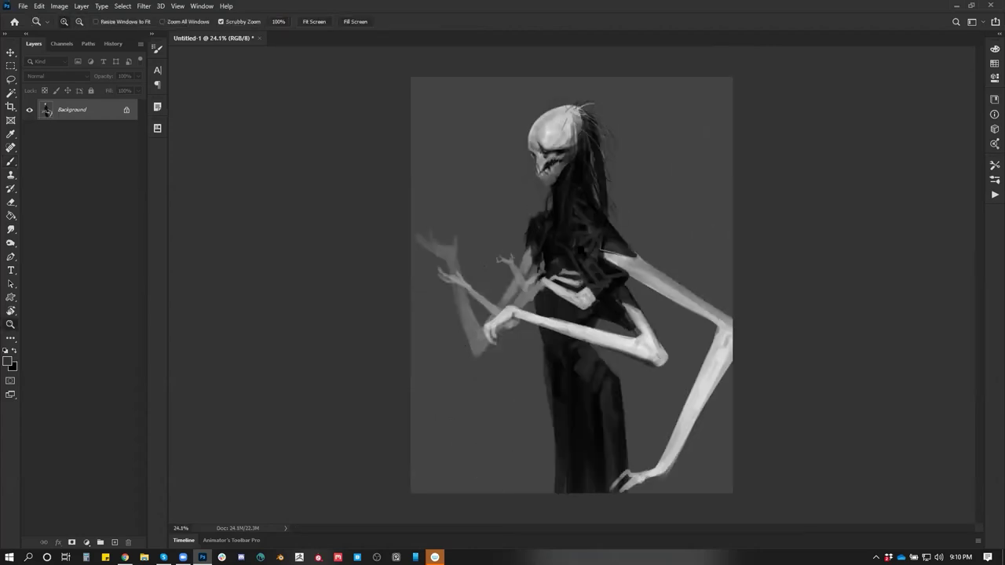
key("b")
Carve dark rib shapes across the chest and add shadow at the chest and shoulder
mouse_move(549, 344)
left_mouse_down()
mouse_move(548, 389)
mouse_move(547, 339)
left_mouse_up()
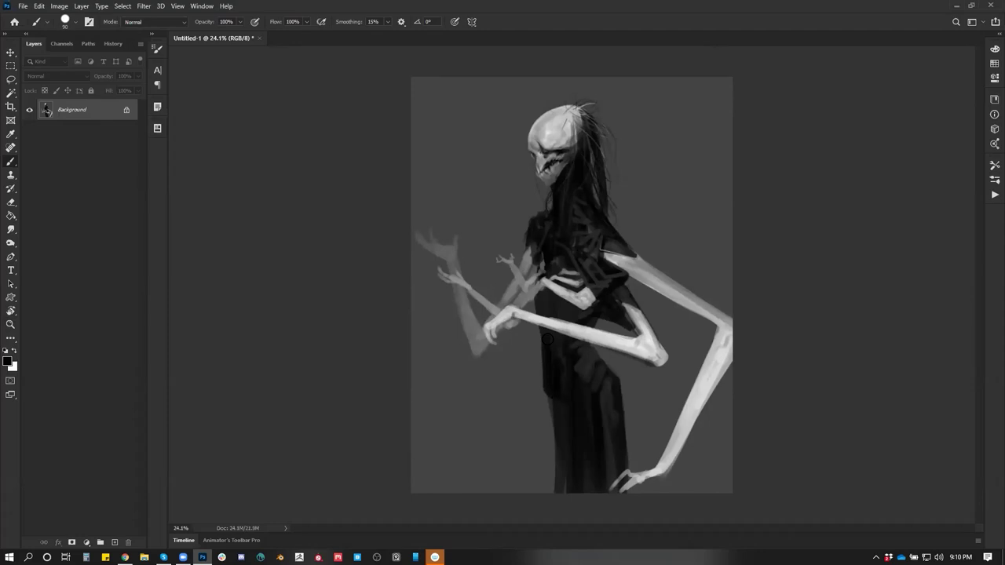
mouse_move(549, 395)
left_mouse_down()
mouse_move(562, 446)
mouse_move(549, 479)
mouse_move(549, 439)
mouse_move(537, 482)
mouse_move(560, 416)
mouse_move(540, 490)
left_mouse_up()
key("ctrl+z")
key("h")
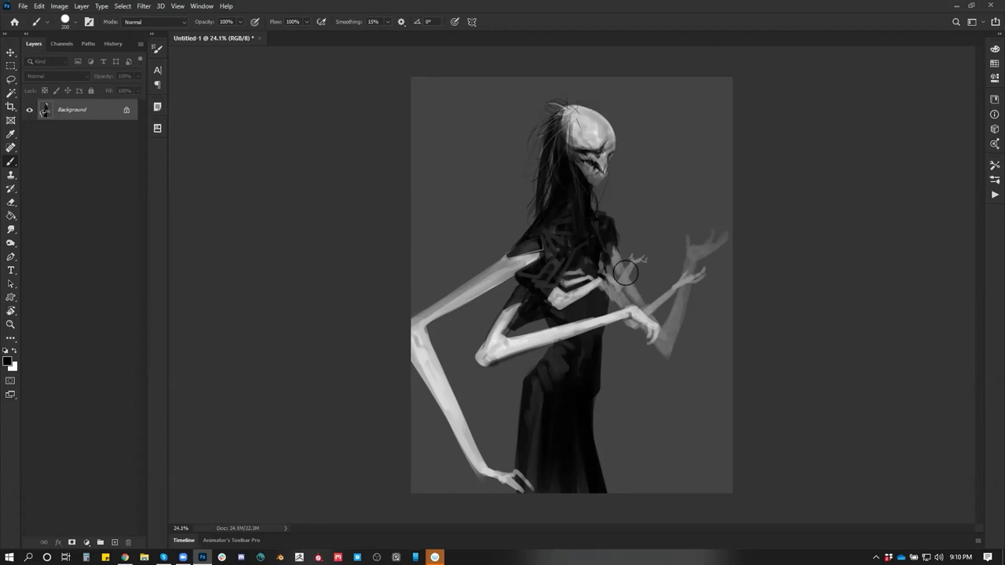
left_click_drag(562, 278, 542, 289)
left_click_drag(600, 206, 606, 262)
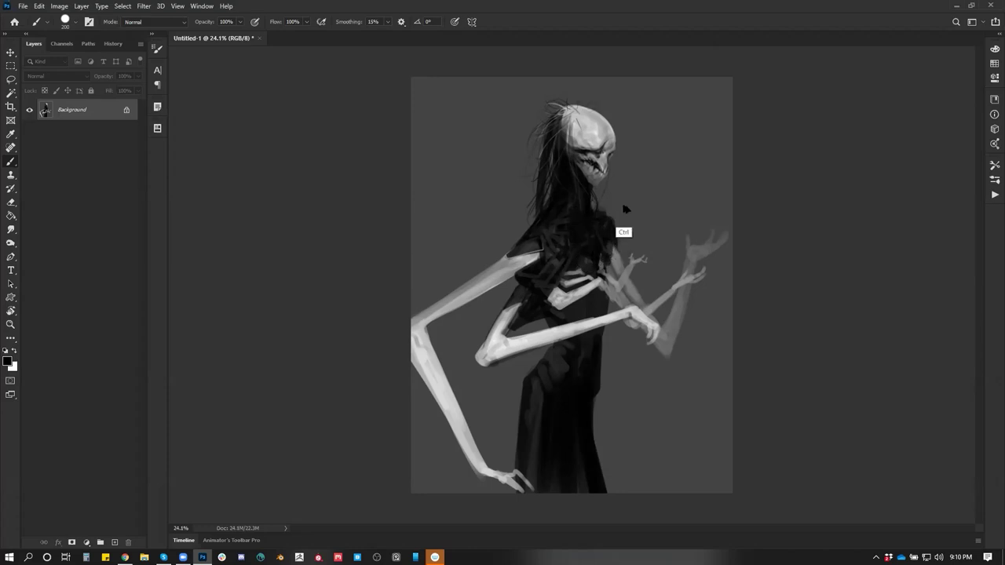
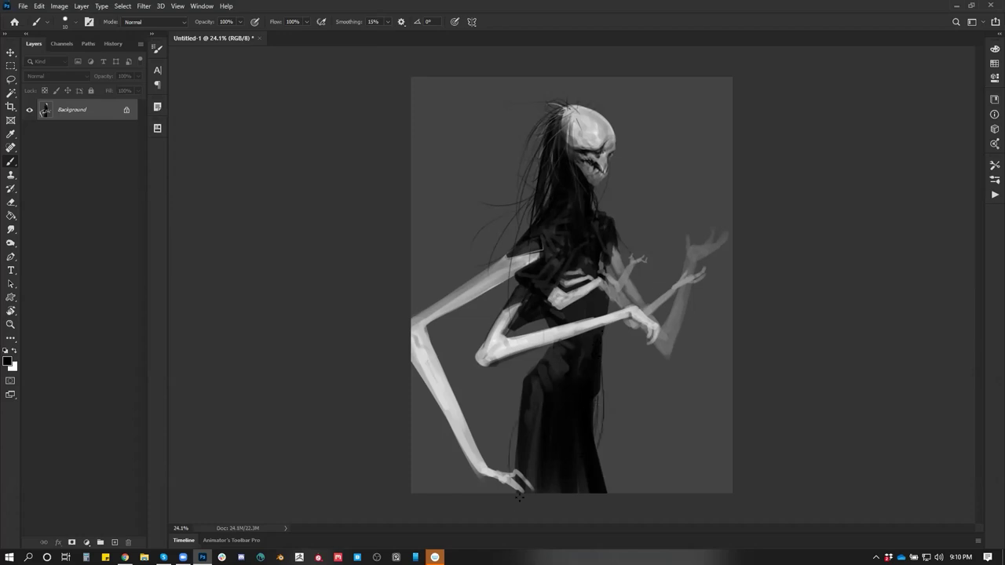
Paint over the arm's dark top-edge mark with sampled arm colour, then add Layer 1 above Background
key("z")
left_click(500, 342)
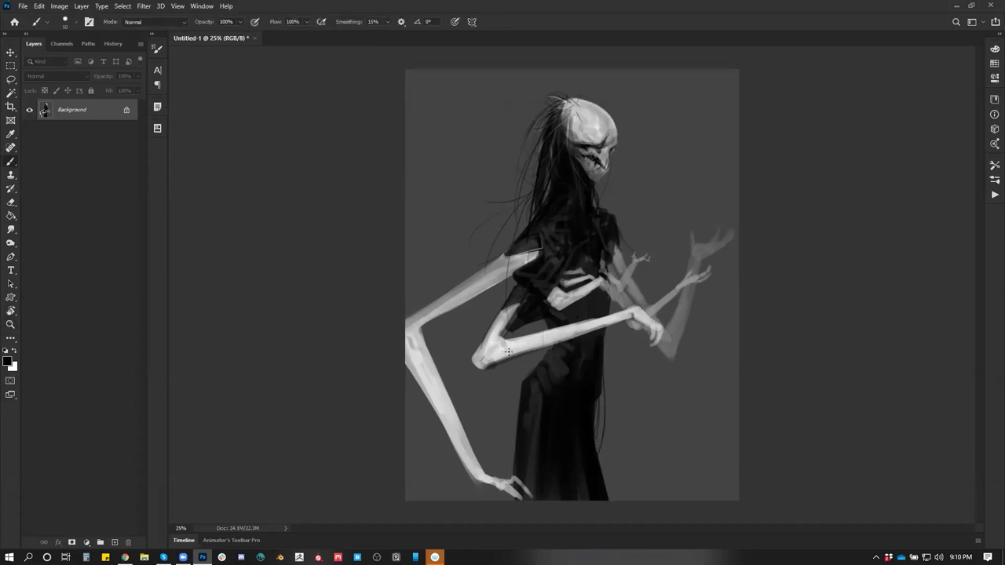
key("alt")
key("alt")
mouse_move(589, 321)
left_mouse_down()
mouse_move(625, 311)
mouse_move(584, 324)
left_mouse_up()
left_click(619, 318, "alt")
key("ctrl+shift+alt+n")
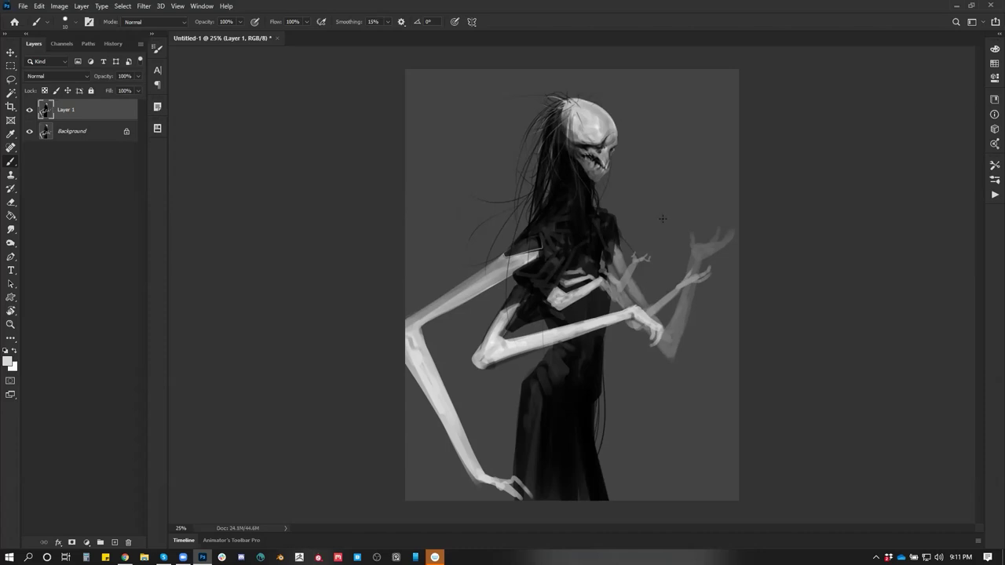
Zoom in on the figure's head at 50% and enlarge the brush
key("z")
scroll(612, 236, "up", 4)
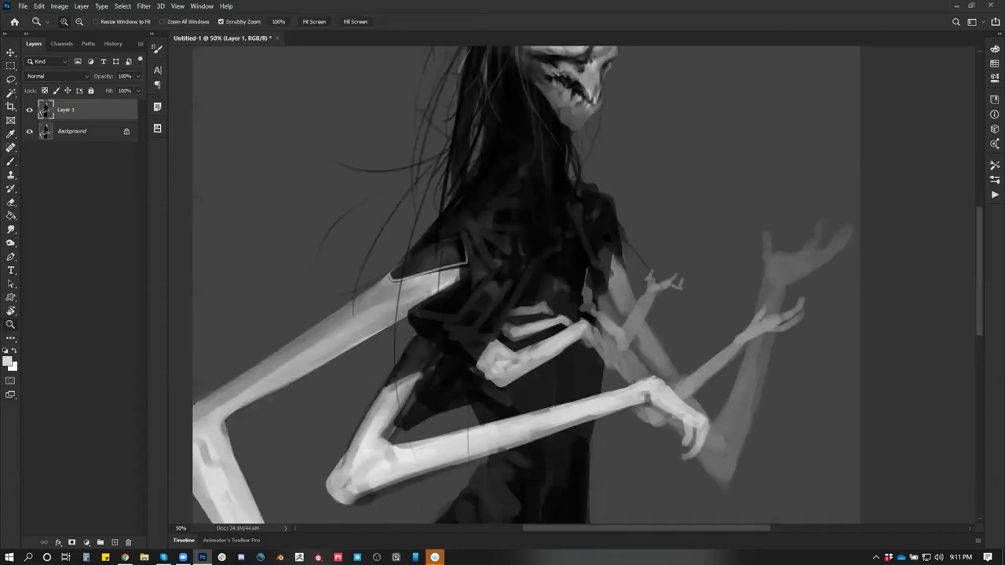
scroll(599, 259, "down", 2)
left_click_drag(599, 269, 605, 233)
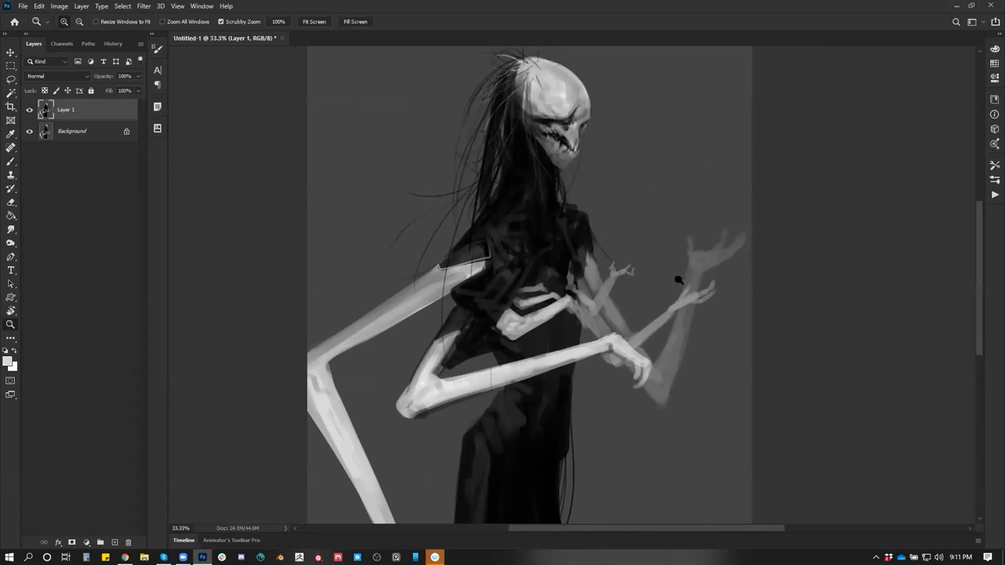
scroll(620, 188, "up", 3)
left_click(609, 225)
key("b")
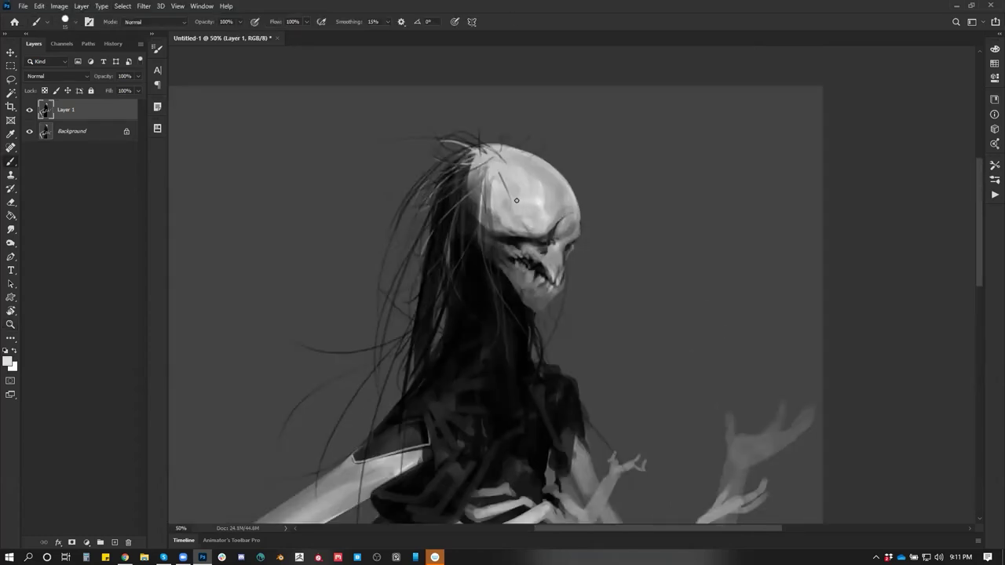
key("bracketright")
key("bracketright")
scroll(554, 257, "down", 2)
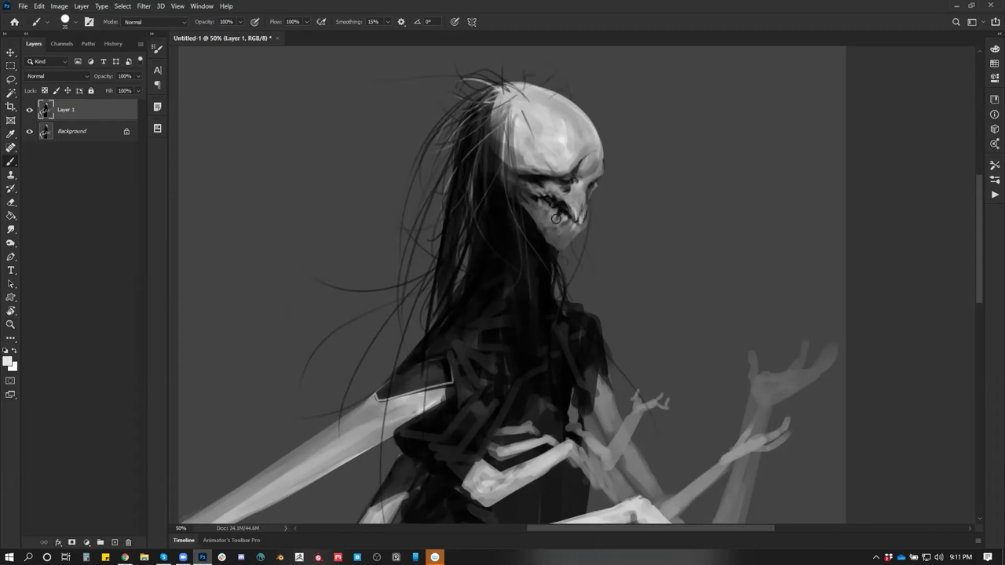
scroll(600, 143, "down", 2)
key("ctrl+minus")
key("ctrl+minus")
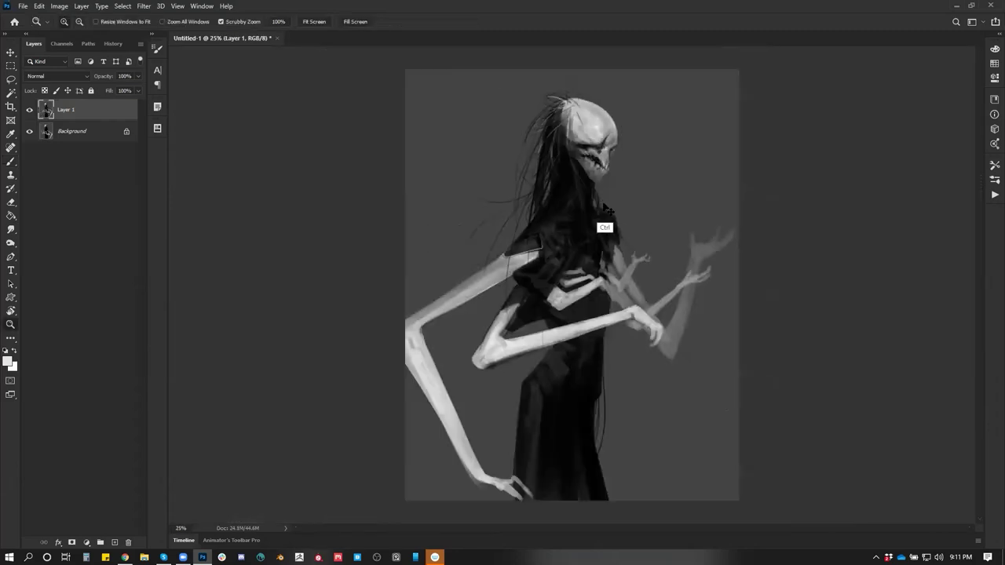
On the mirrored view, brighten the forearm's top edge and the elbow highlight with white
key("h")
left_click(581, 228, "ctrl")
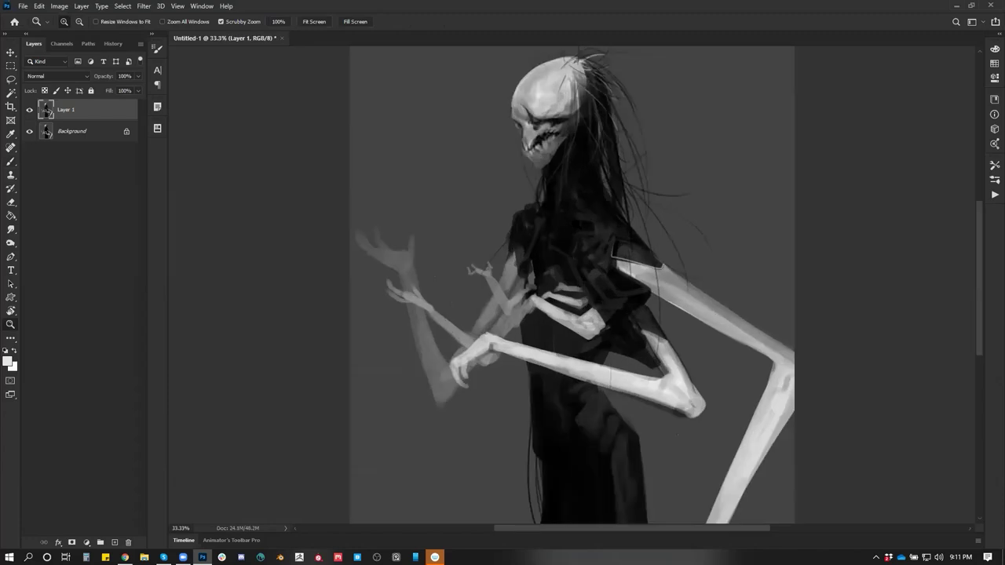
left_click(573, 229, "alt")
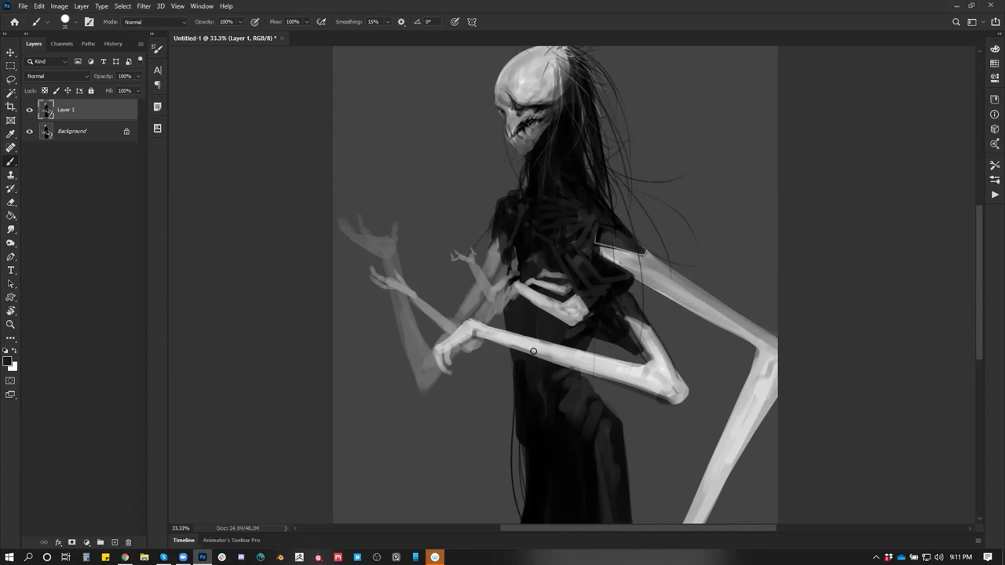
key("x")
left_click_drag(469, 321, 549, 344)
key("x")
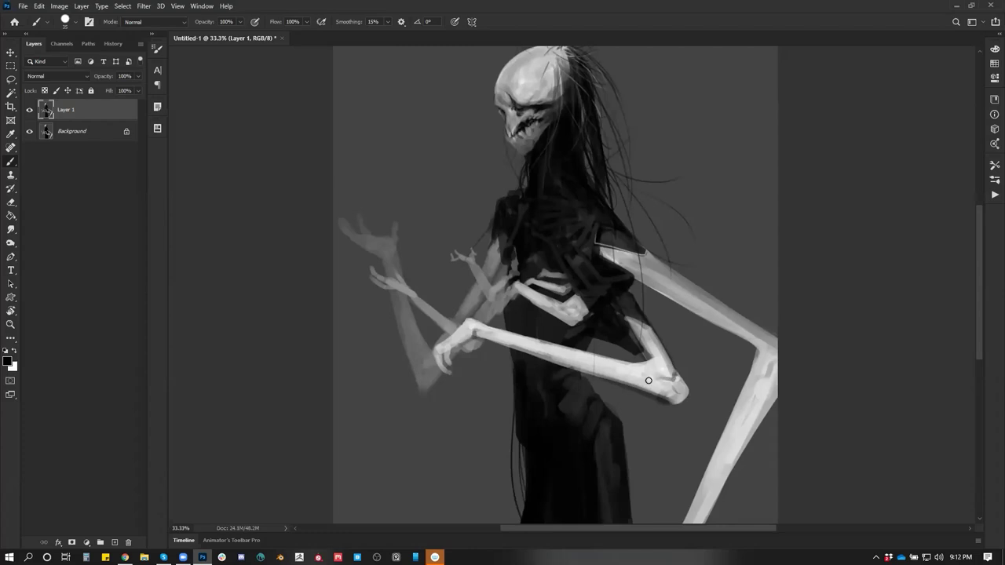
key("x")
left_click_drag(649, 351, 663, 350)
Sample the chest's black and paint dark strokes over the inner chest
left_click(520, 293, "alt")
left_click_drag(516, 275, 514, 254)
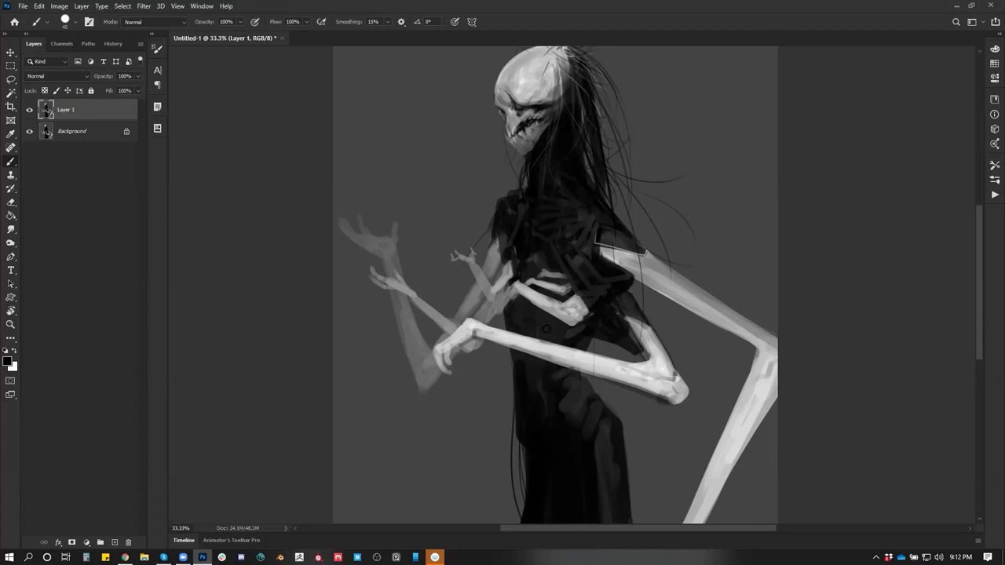
key("ctrl+shift+h")
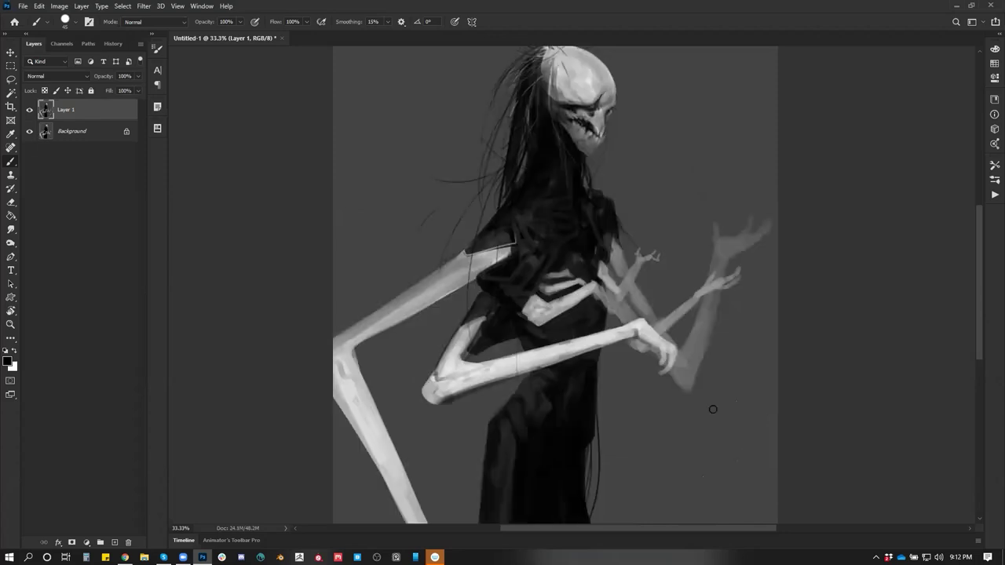
mouse_move(559, 248)
left_mouse_down()
mouse_move(549, 274)
mouse_move(568, 233)
mouse_move(530, 324)
left_mouse_up()
Unflip the canvas, zoom to 50% and darken the left side of the torso
key("z")
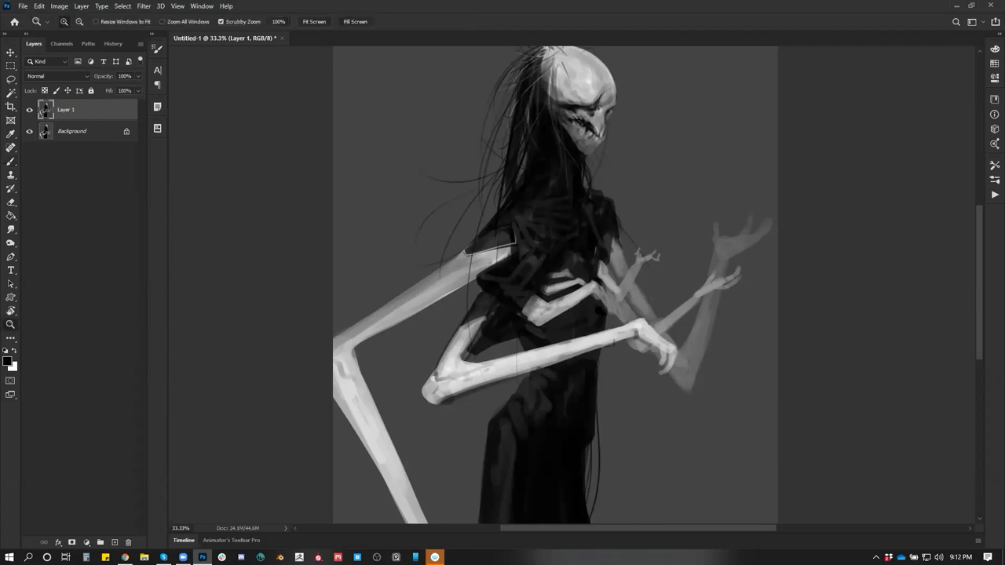
left_click(601, 337, "alt")
key("ctrl+shift+h")
left_click(586, 345)
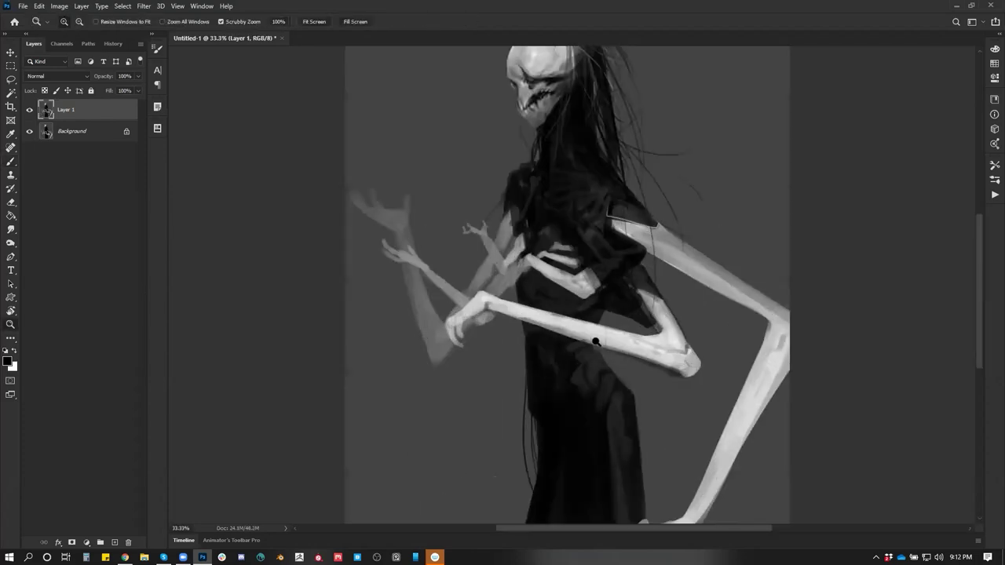
left_click(602, 338)
key("b")
scroll(514, 271, "up", 3)
mouse_move(498, 232)
left_mouse_down()
mouse_move(488, 256)
mouse_move(497, 219)
mouse_move(465, 308)
mouse_move(491, 225)
left_mouse_up()
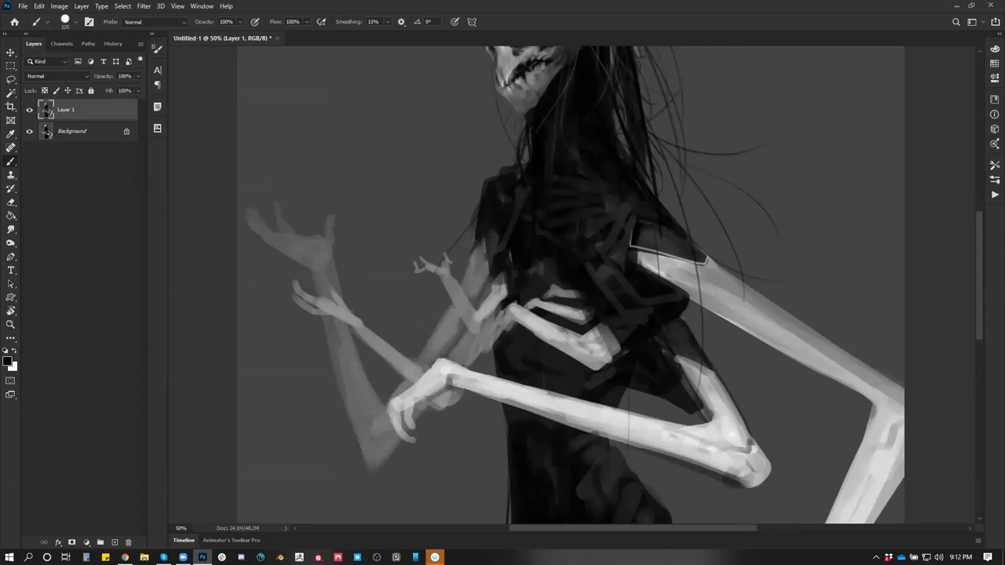
Lay dark strokes over the shoulder and upper chest
key("z")
left_click(617, 298, "alt")
left_click(610, 328, "alt")
key("ctrl+shift+h")
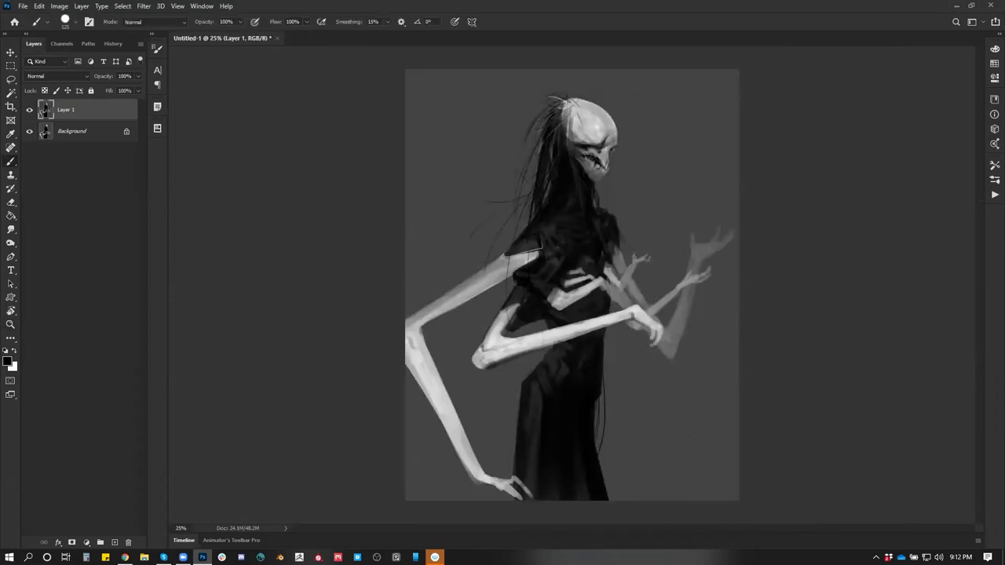
left_click(520, 270)
key("b")
mouse_move(537, 245)
left_mouse_down()
mouse_move(508, 263)
mouse_move(530, 247)
mouse_move(487, 257)
mouse_move(545, 253)
left_mouse_up()
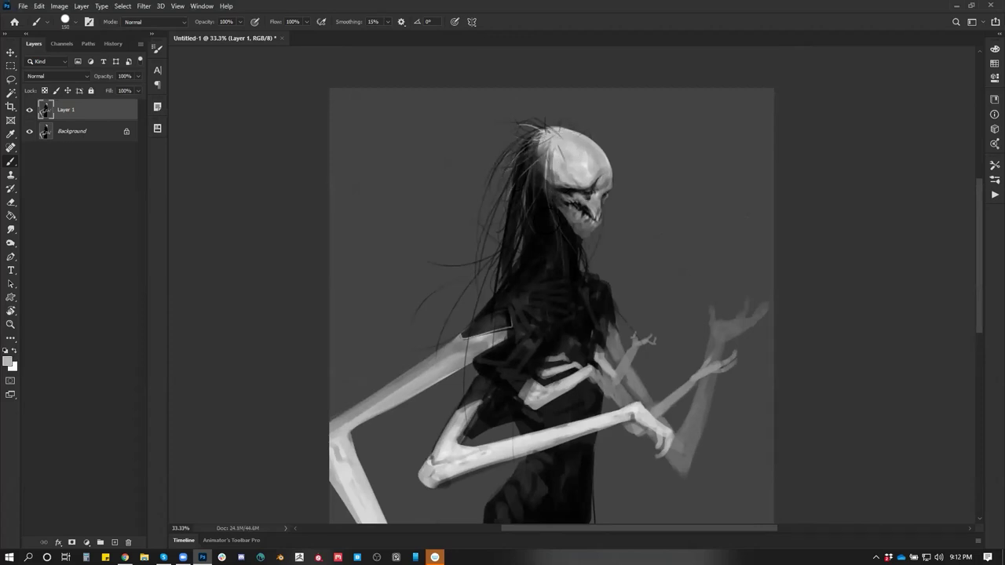
scroll(551, 316, "down", 3)
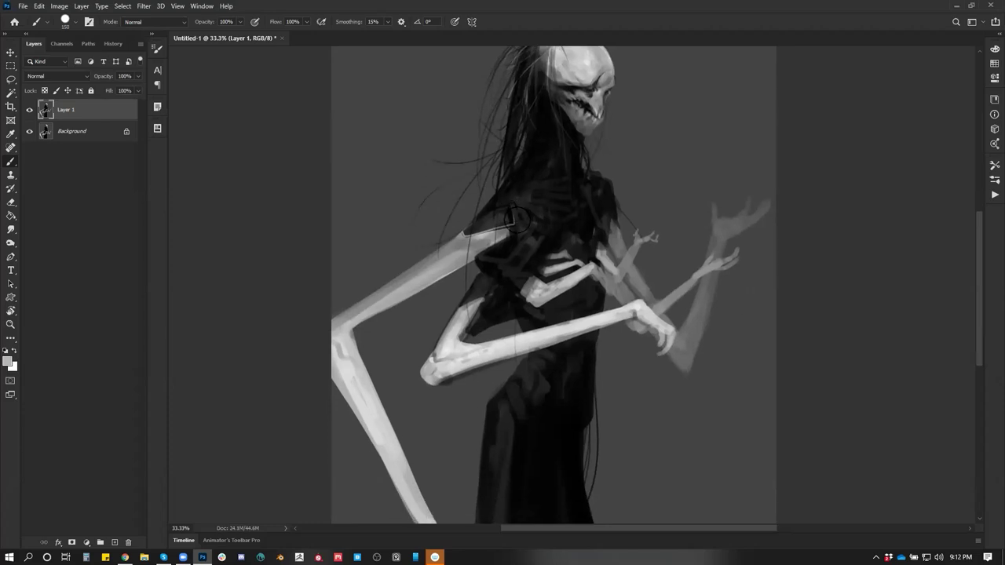
key("z")
left_click(531, 224)
key("b")
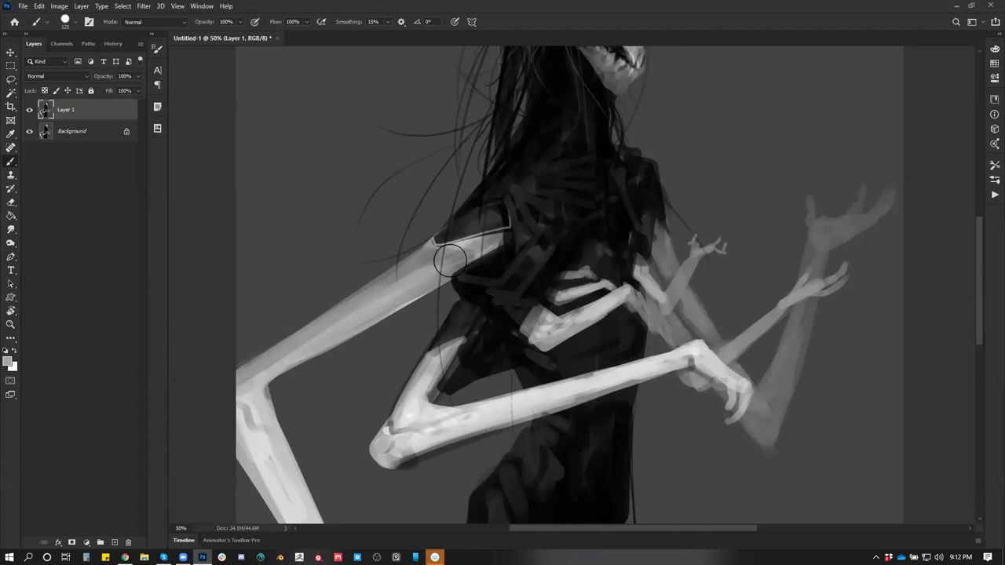
With a much larger brush, paint a soft white glow in the background at the figure's lower left
key("z")
left_click(537, 331, "alt")
left_click(537, 330, "alt")
left_click(537, 331, "alt")
key("ctrl+shift+h")
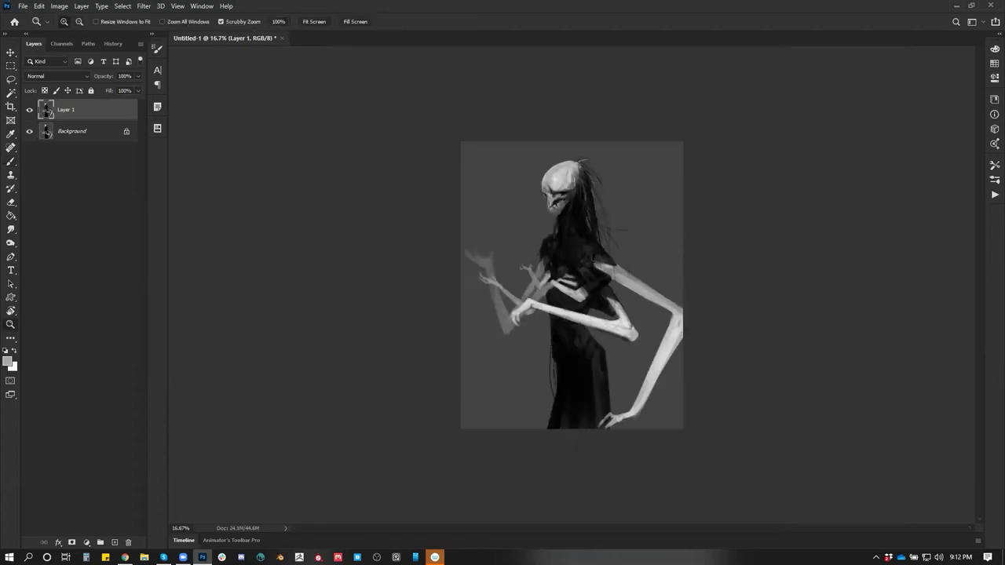
key("b")
key("d")
key("bracketright")
key("bracketright")
key("bracketright")
key("bracketright")
left_click_drag(550, 402, 411, 490)
key("ctrl+z")
key("x")
left_click_drag(489, 411, 415, 431)
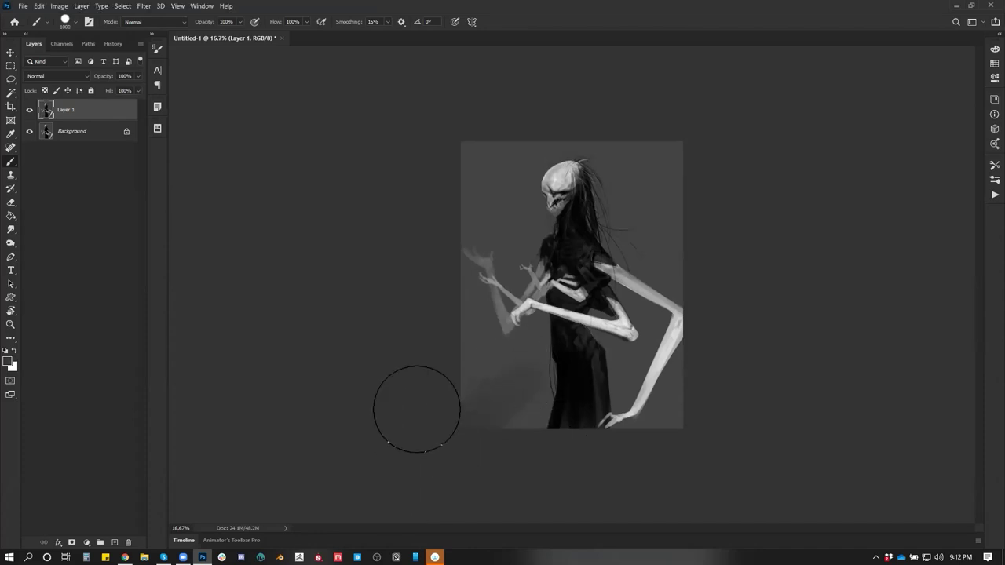
Return the canvas to normal orientation at 25% and bring the web browser forward
key("z")
left_click(622, 327)
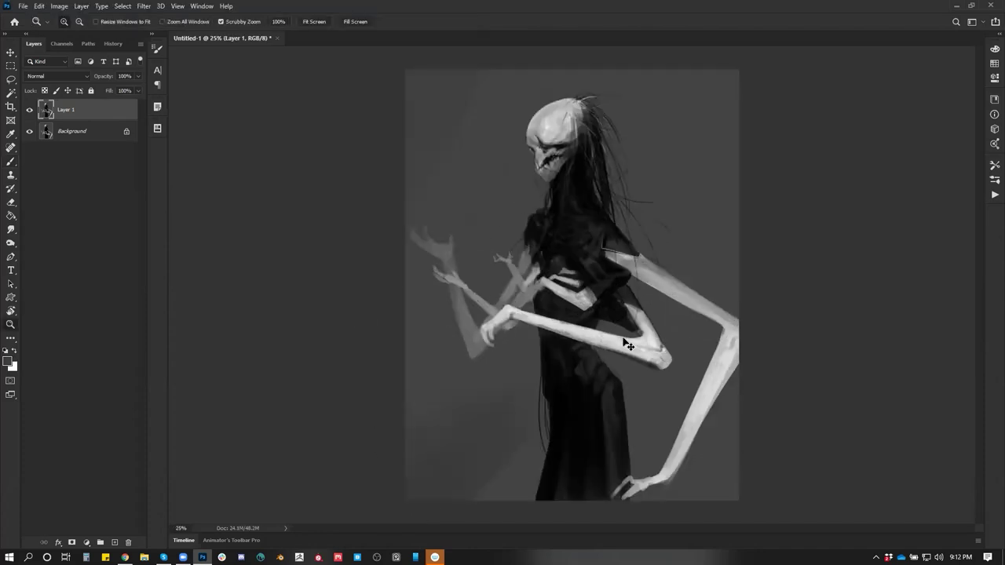
key("ctrl+shift+h")
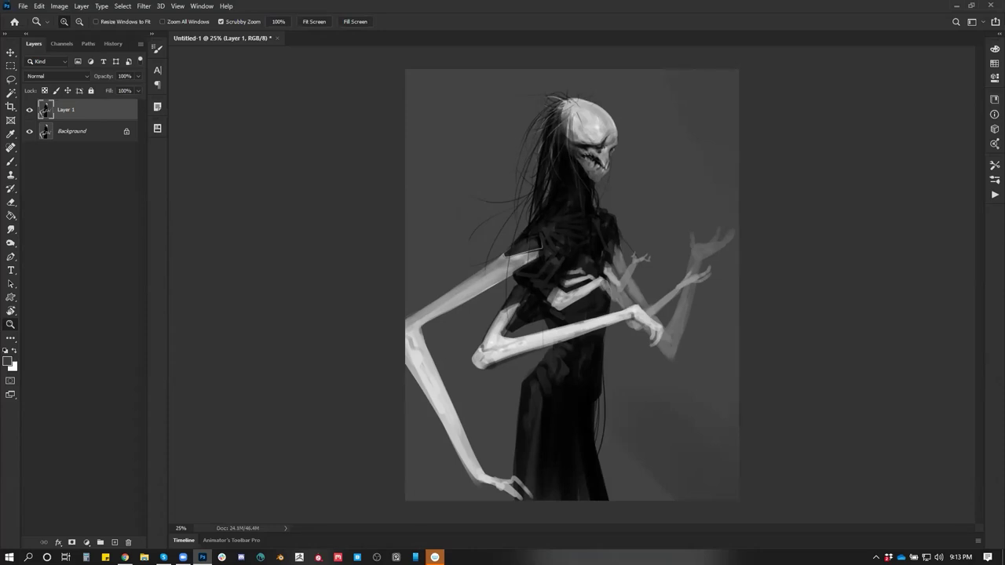
left_click(125, 557)
Search the web for 'art breeder' and open the Artbreeder site
left_click(316, 29)
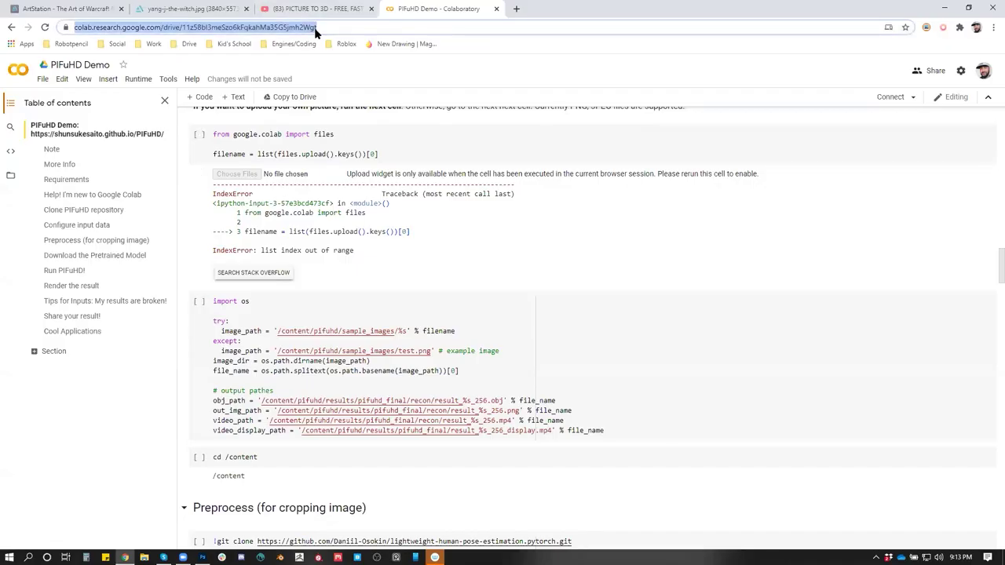
type("art breeder")
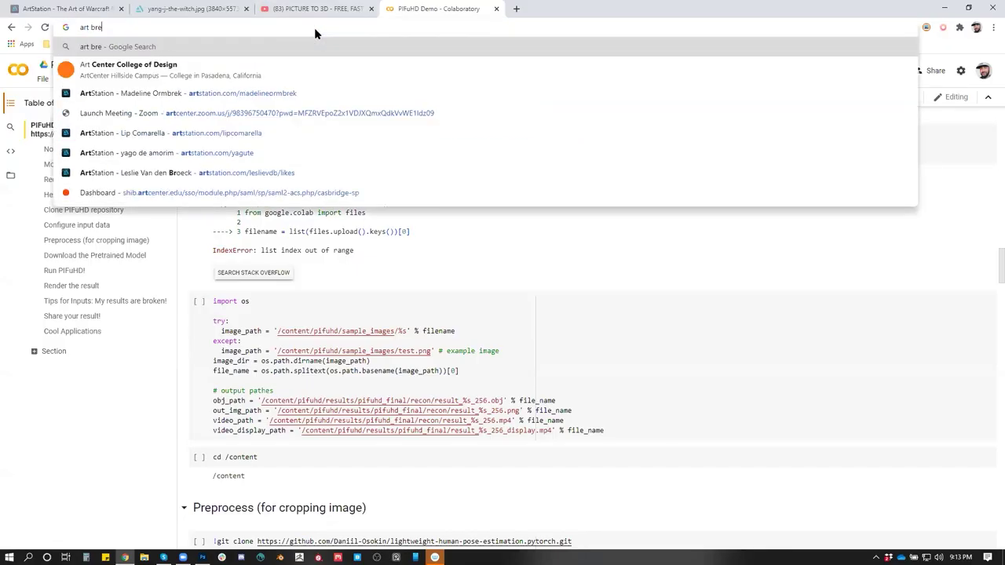
key("Return")
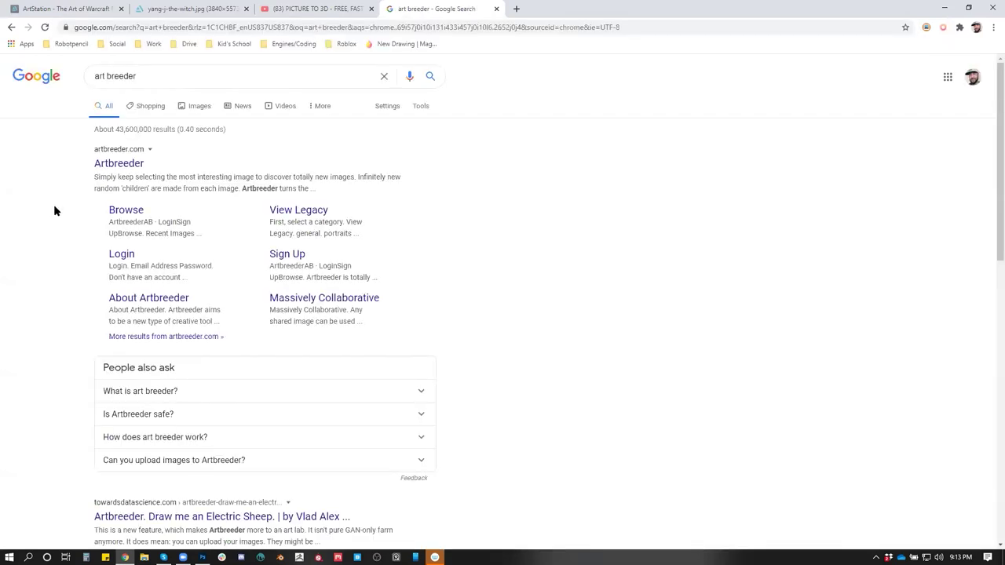
left_click(99, 165)
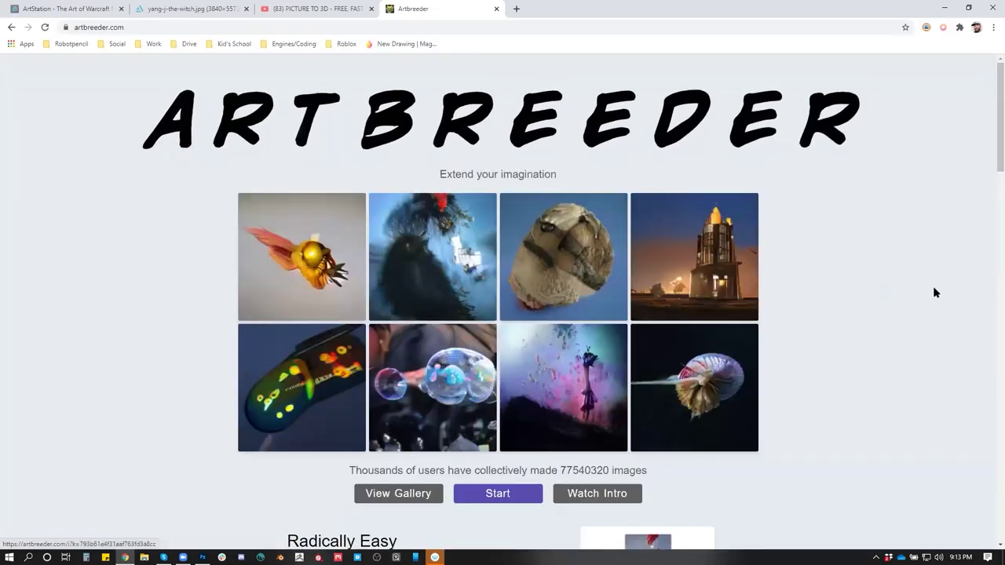
scroll(903, 303, "down", 2)
scroll(792, 362, "down", 1)
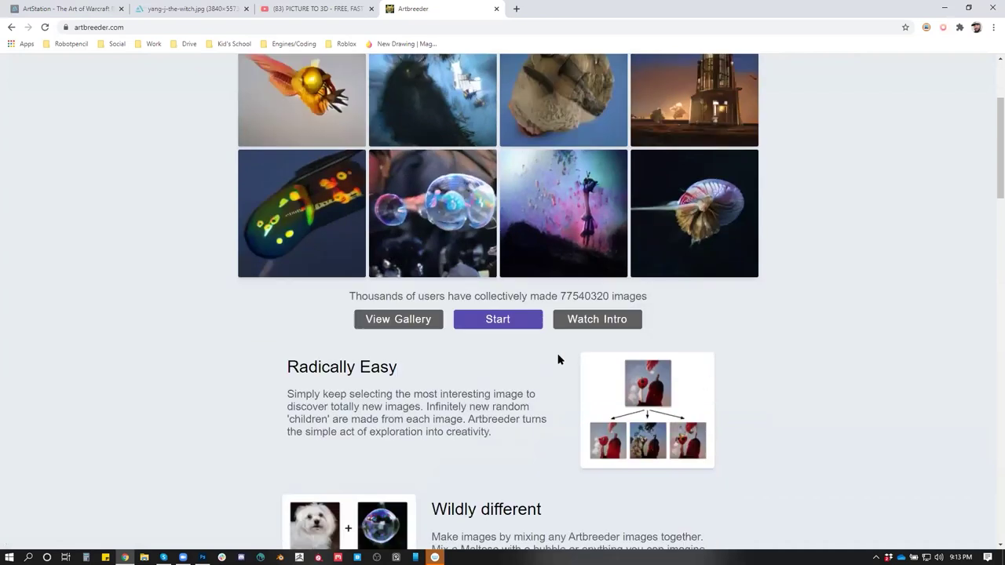
Log in to Artbreeder with Google and look over the Trending grid
left_click(471, 322)
left_click(534, 148)
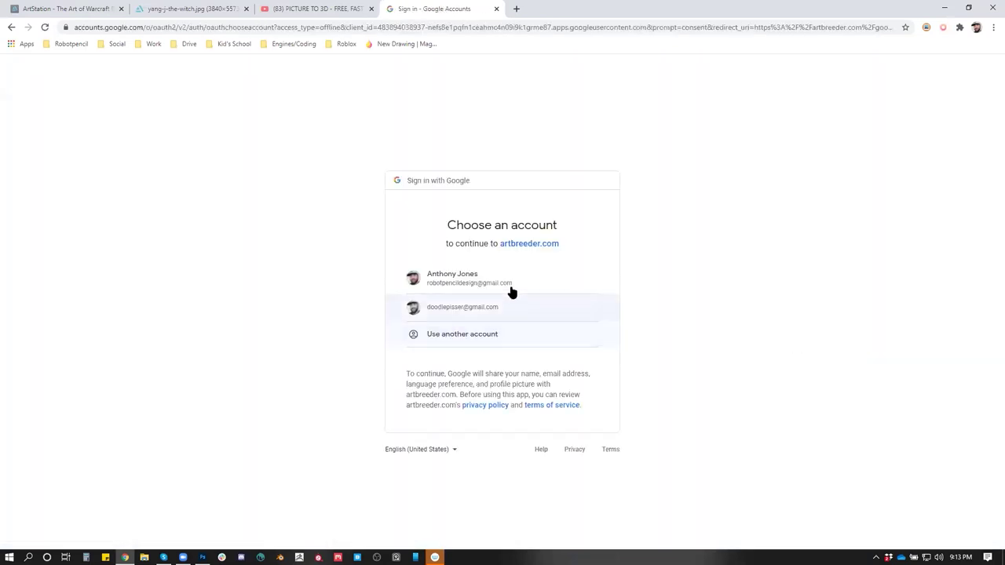
left_click(511, 288)
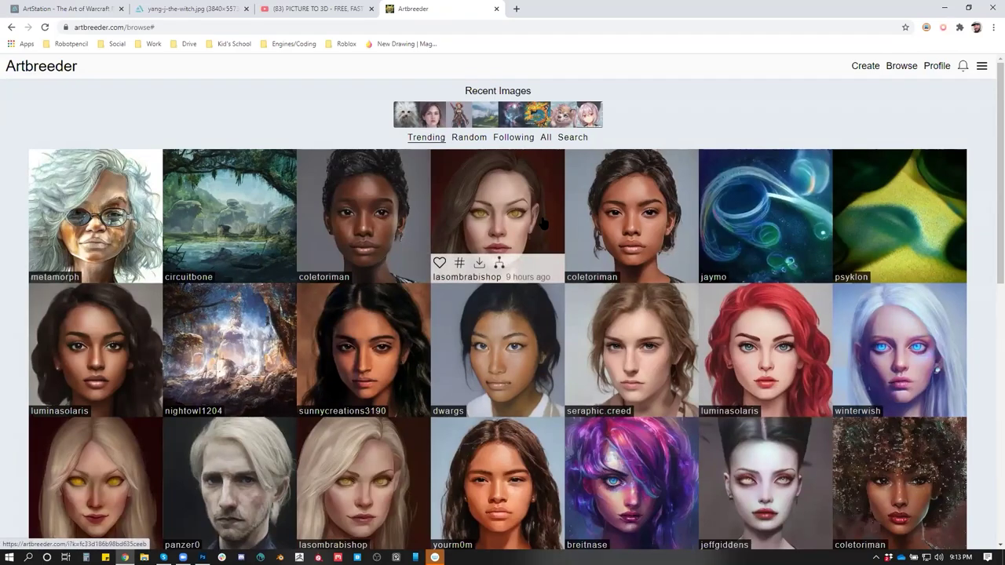
scroll(717, 303, "down", 2)
scroll(885, 324, "down", 1)
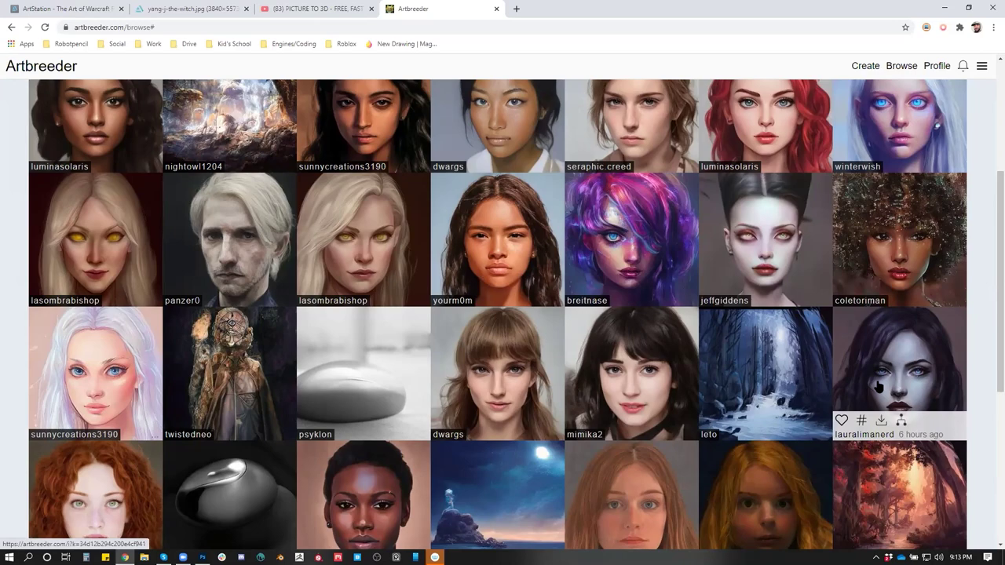
scroll(878, 386, "up", 3)
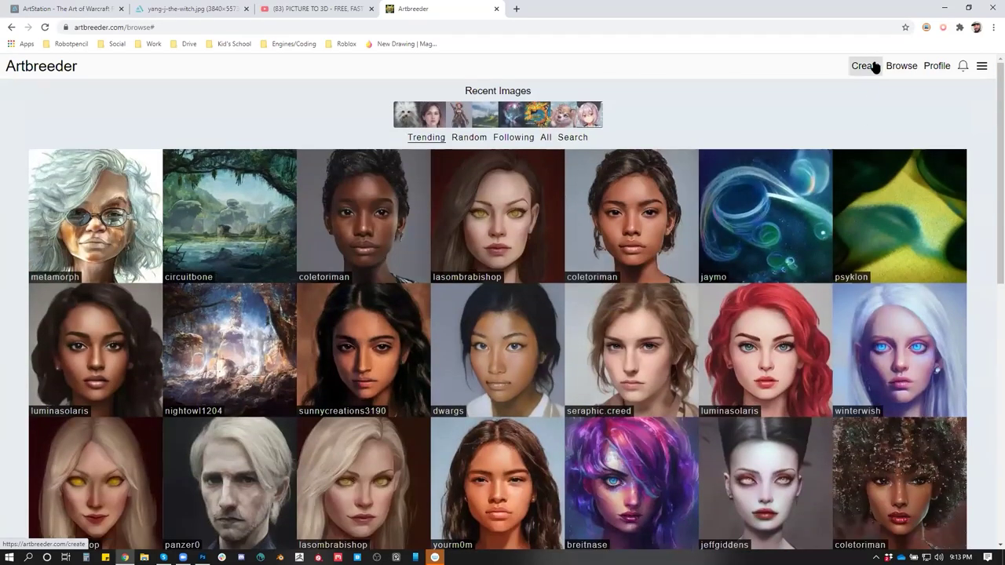
From Create, choose the Characters category and the Compose method
left_click(864, 66)
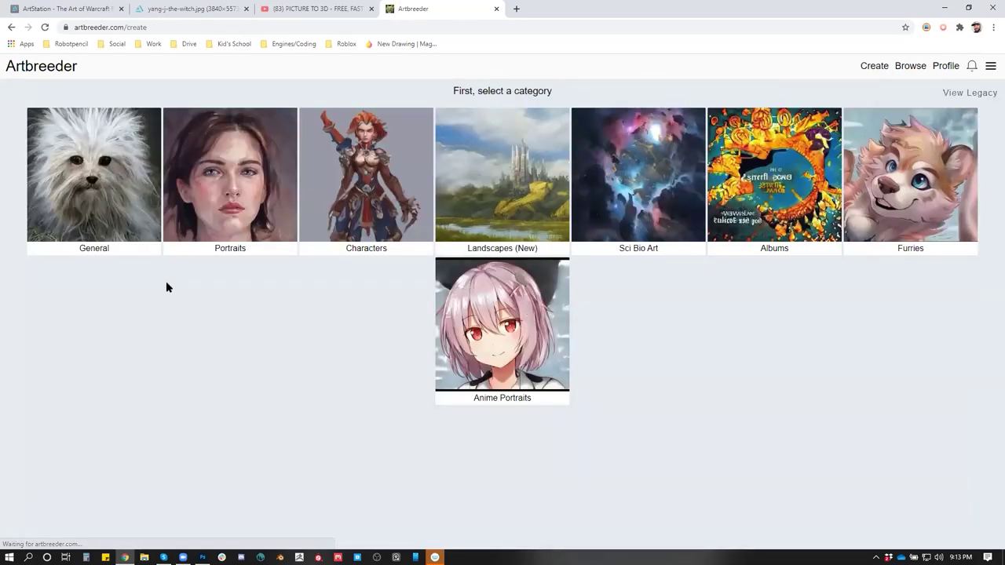
left_click(383, 222)
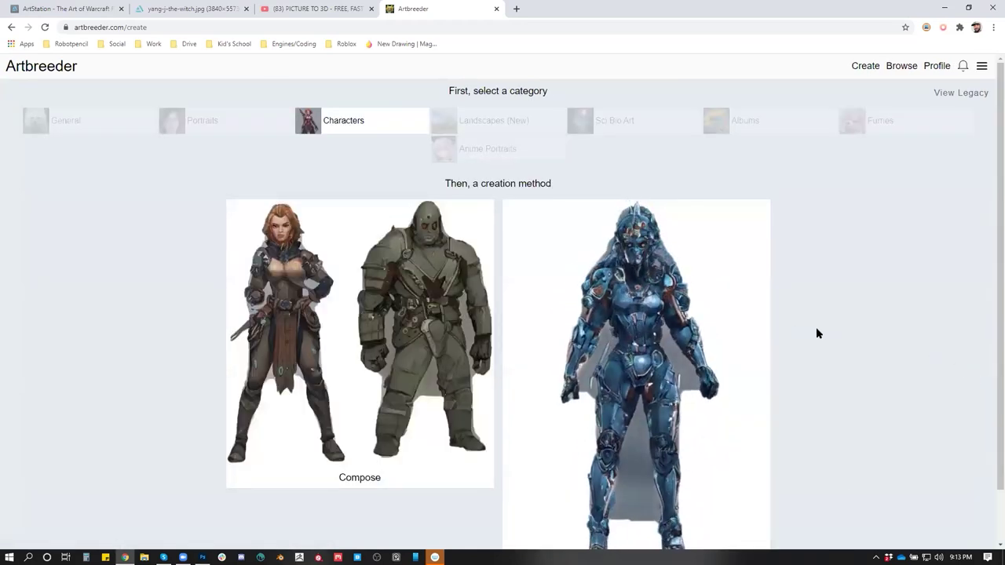
scroll(817, 332, "down", 2)
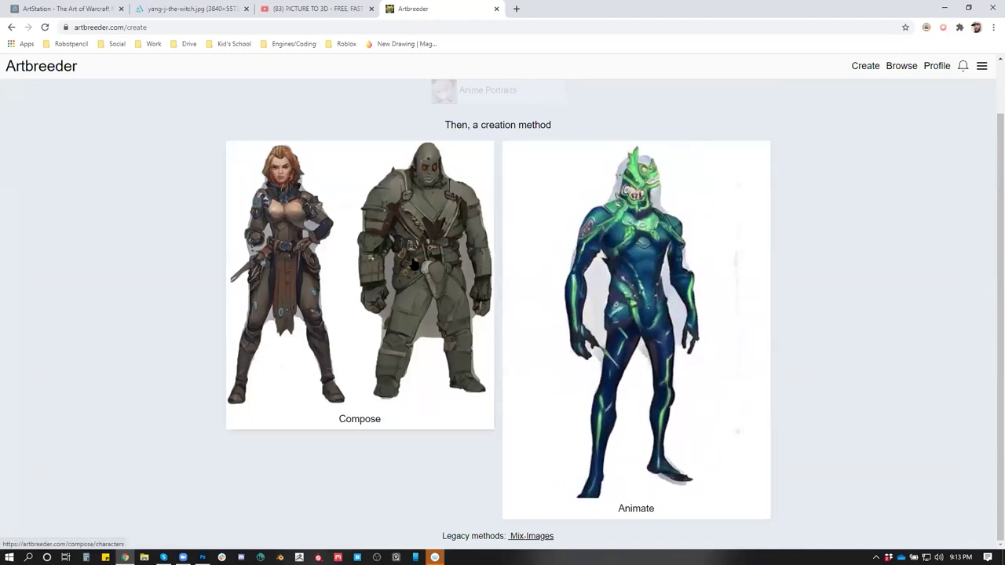
scroll(640, 223, "up", 1)
scroll(422, 272, "down", 1)
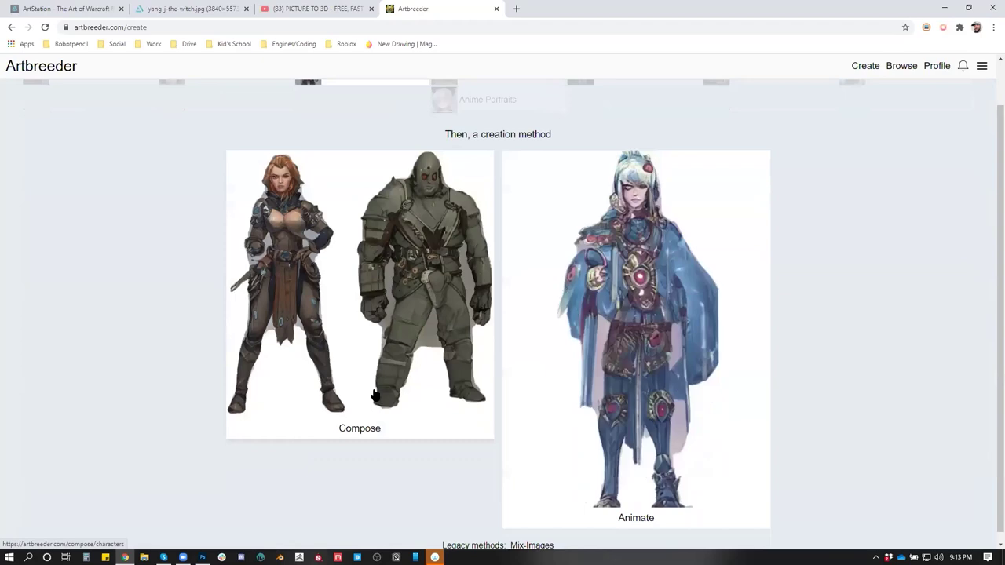
scroll(439, 189, "up", 1)
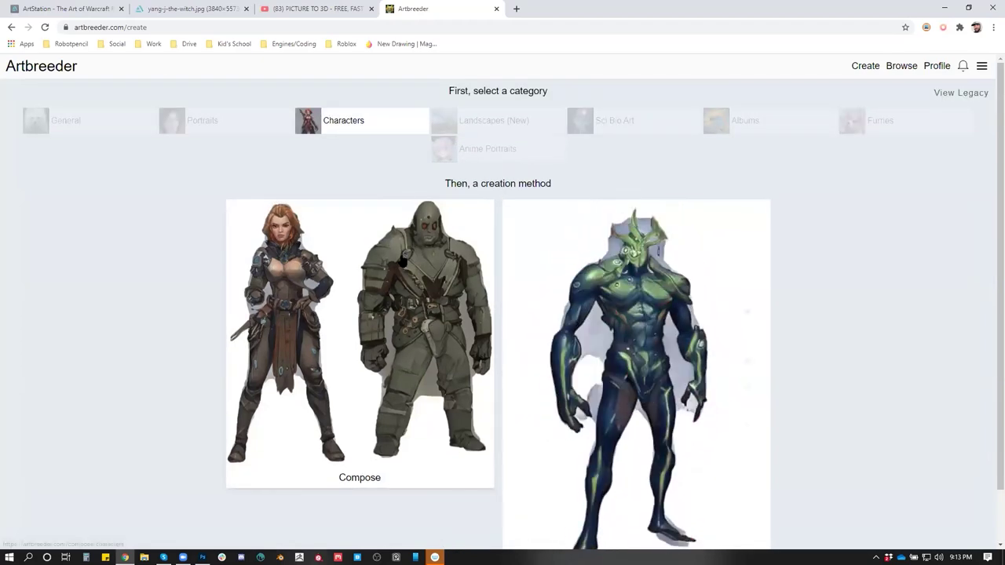
left_click(284, 289)
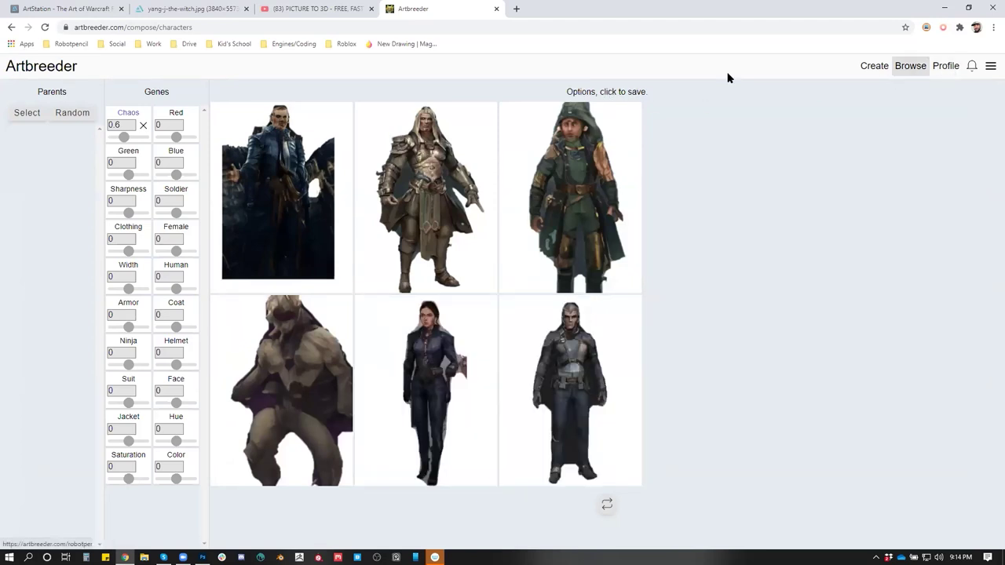
Pick the black creature from the parent image picker, then save the top-middle character option
left_click(36, 112)
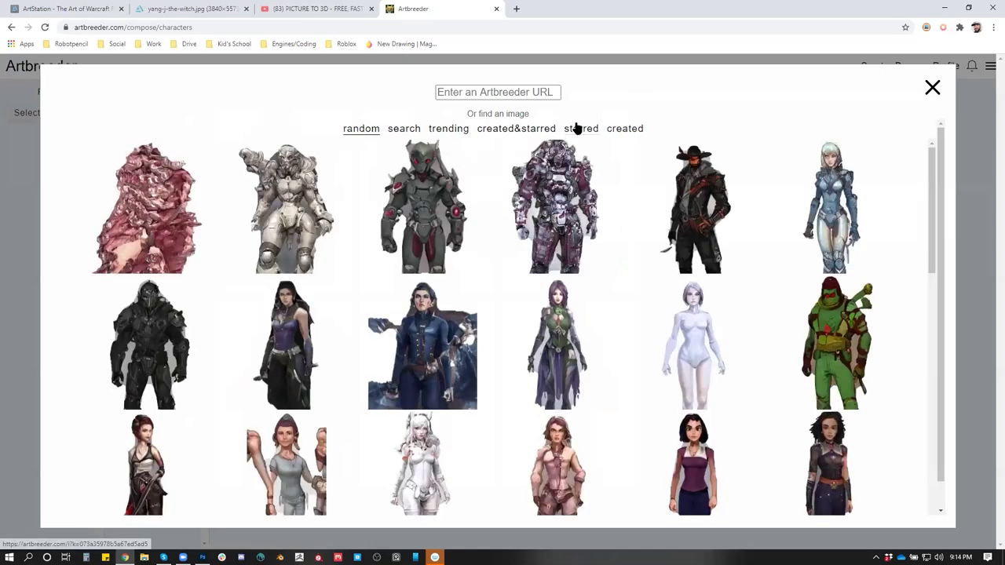
left_click(506, 94)
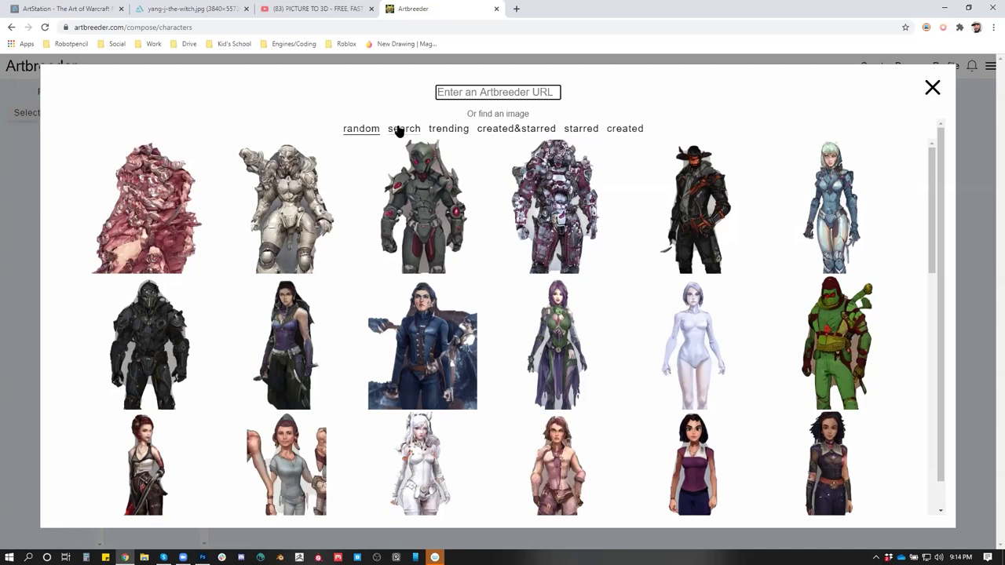
scroll(813, 290, "down", 1)
scroll(813, 290, "up", 1)
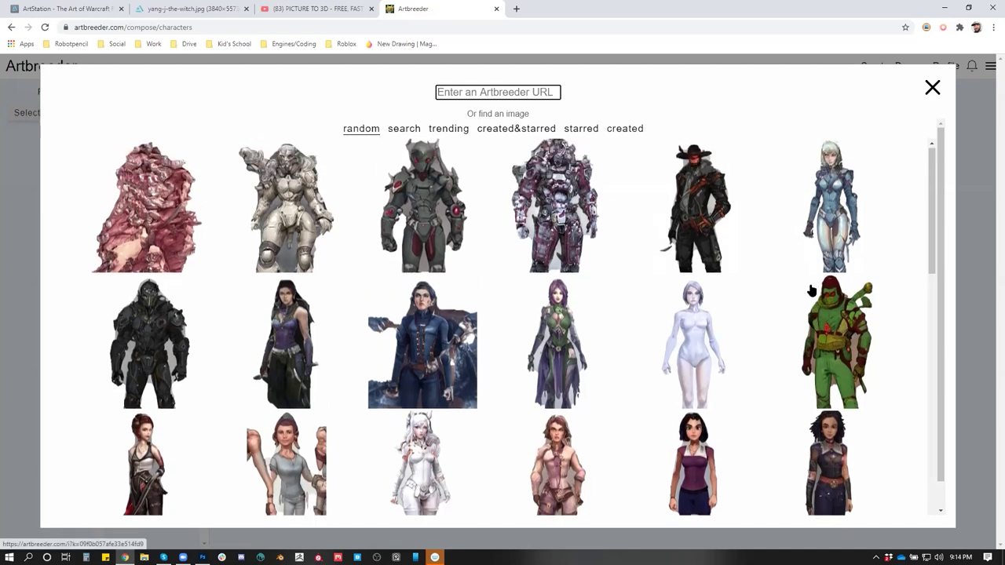
left_click(445, 130)
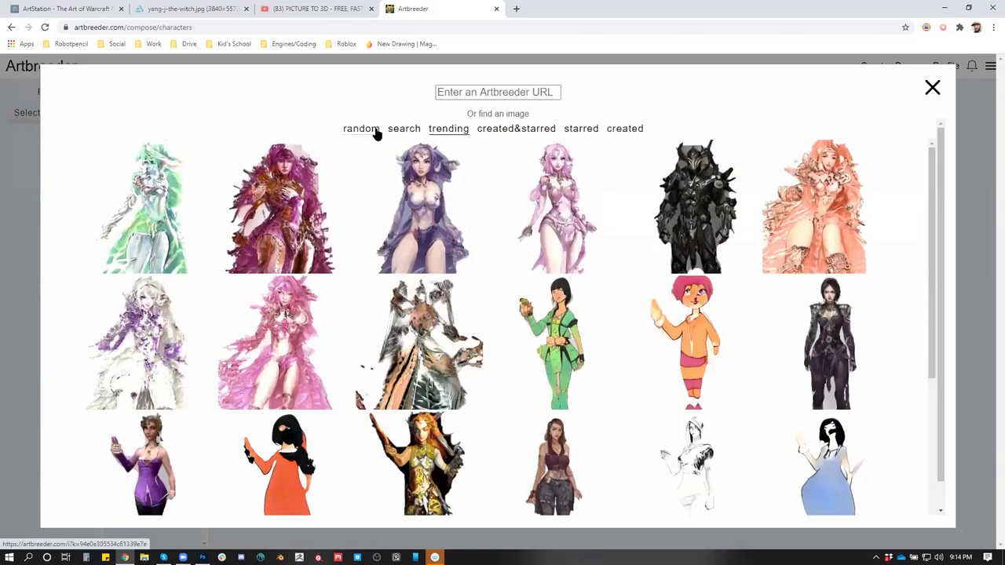
left_click(369, 131)
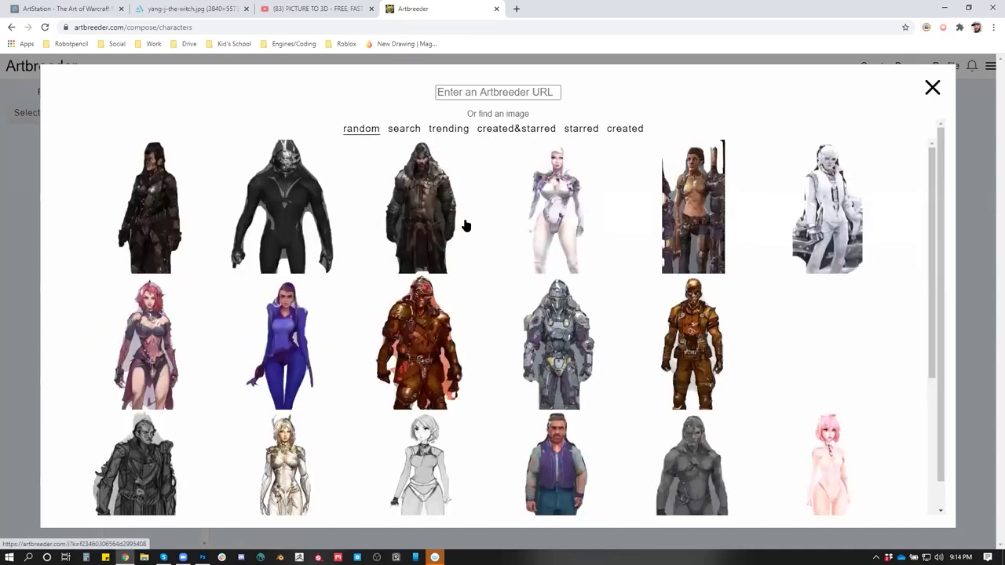
left_click(292, 197)
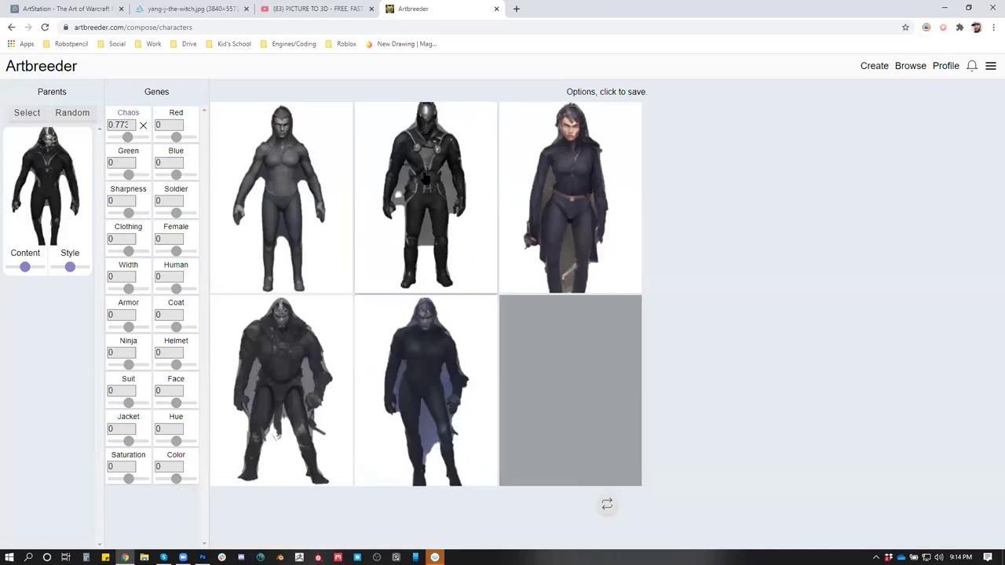
left_click(424, 178)
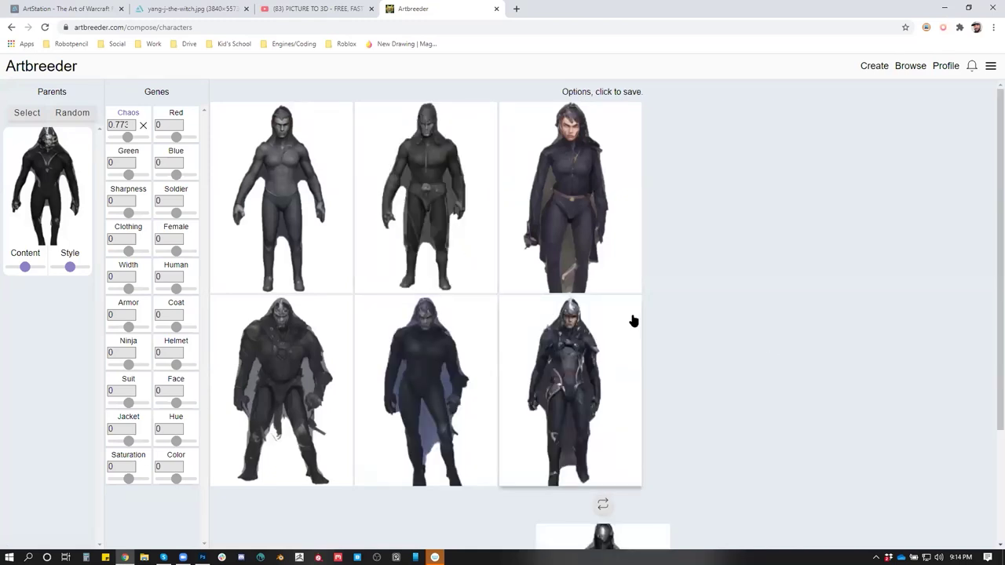
Save the bottom-left and bottom-right options, regenerate, and save the new top-middle option
scroll(720, 341, "down", 2)
scroll(721, 342, "up", 2)
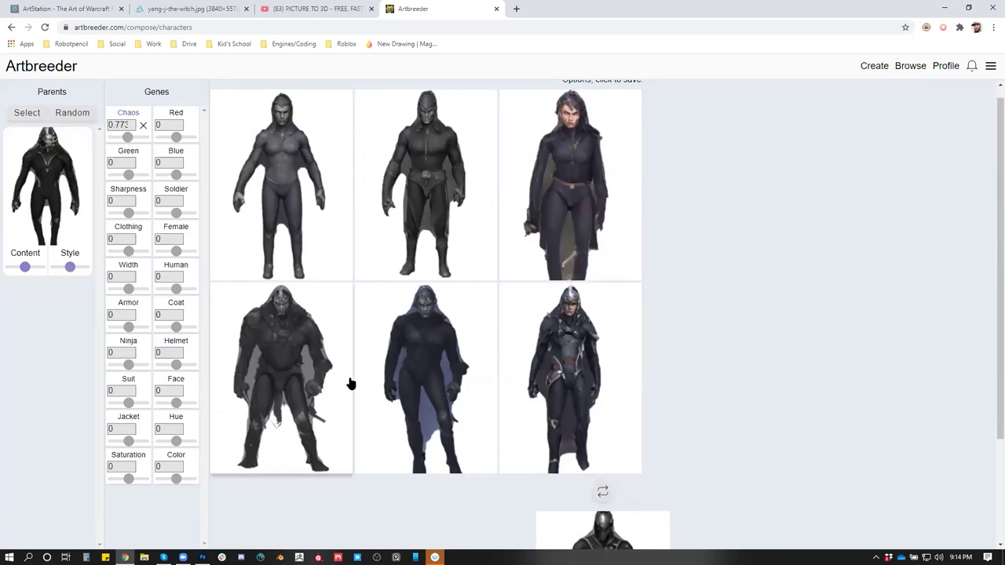
left_click(308, 360)
scroll(717, 385, "down", 1)
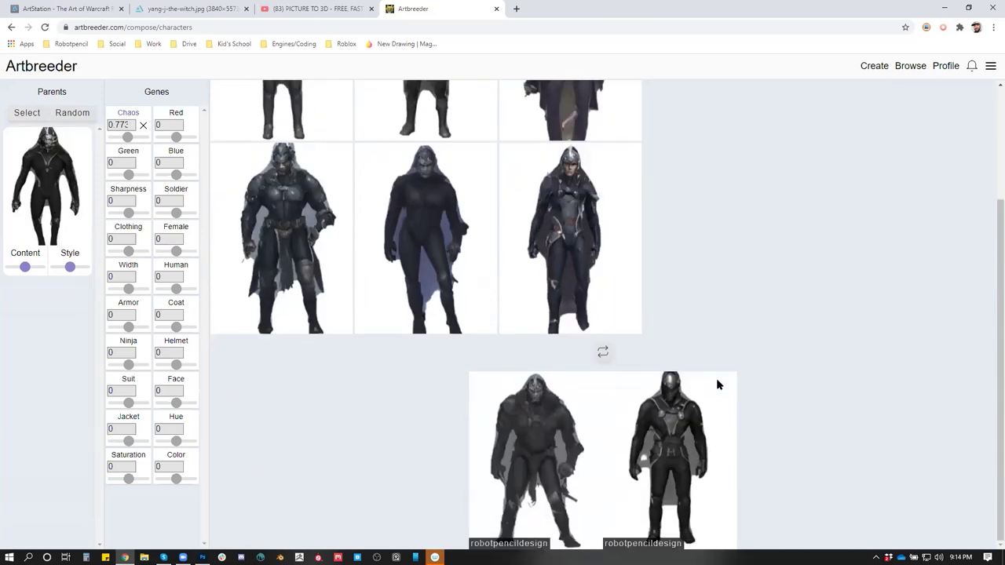
left_click(617, 344)
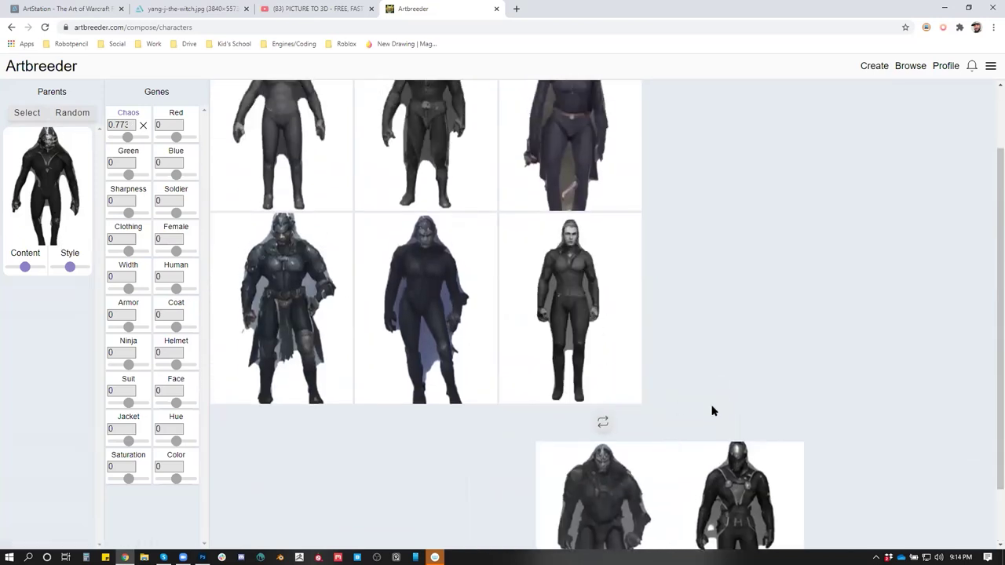
scroll(712, 409, "down", 1)
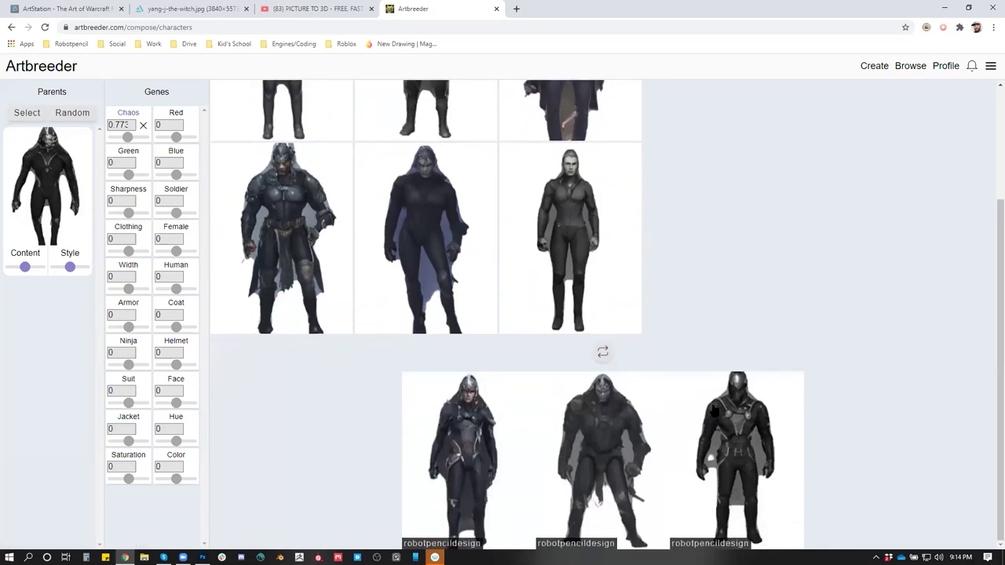
left_click(604, 355)
scroll(686, 310, "up", 2)
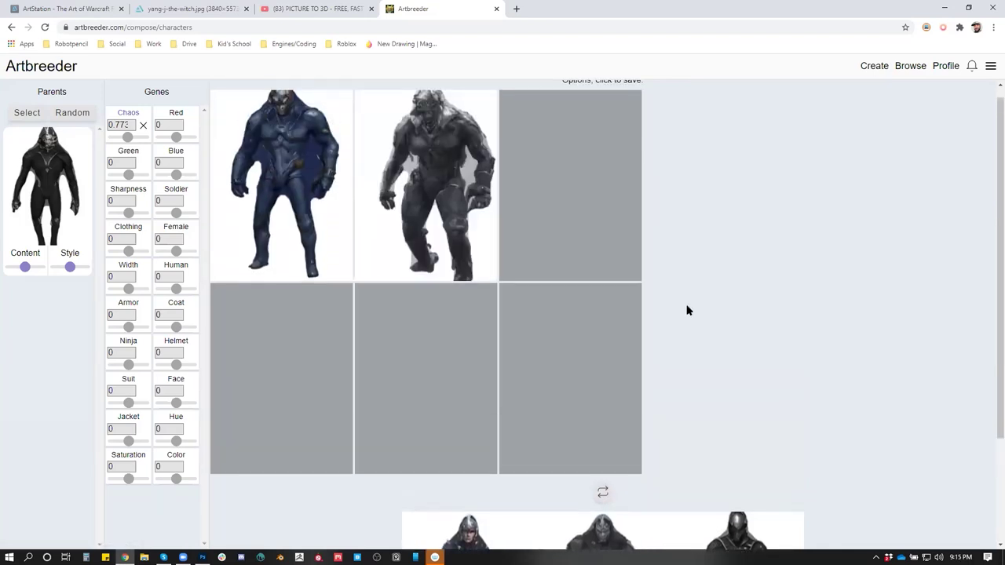
left_click(408, 162)
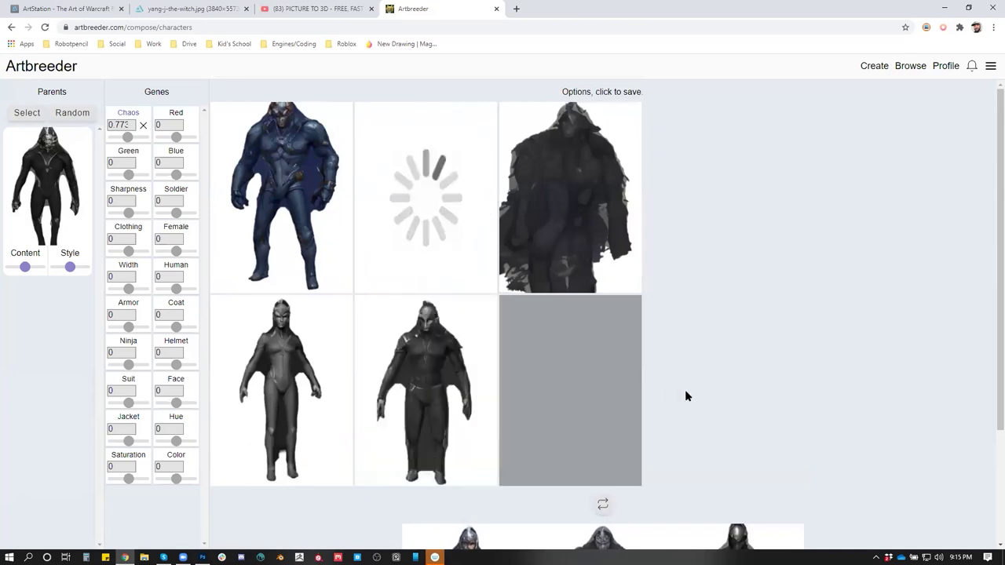
Open the fourth character thumbnail in the bottom row on its own page
scroll(685, 390, "down", 2)
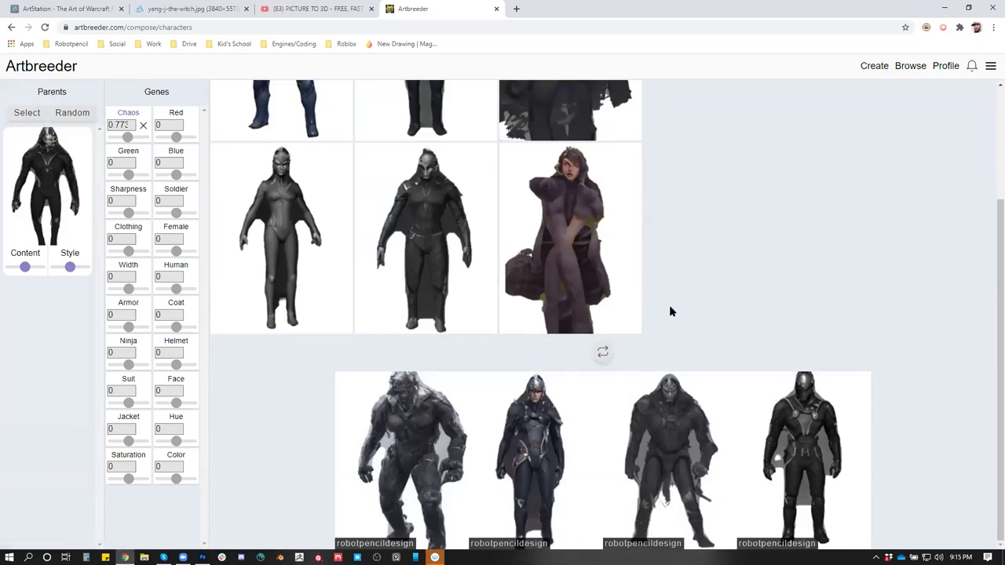
scroll(670, 312, "up", 2)
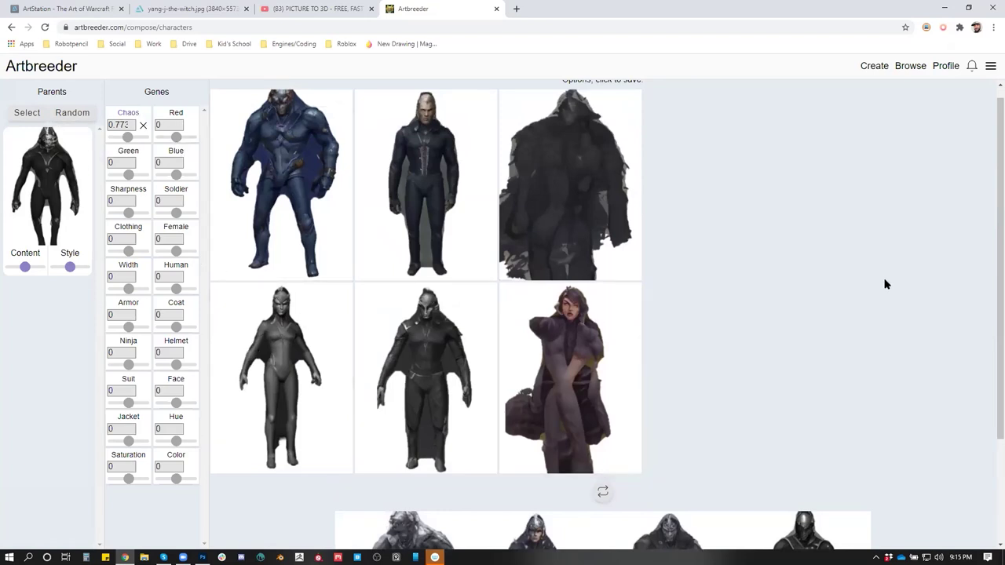
scroll(891, 287, "down", 2)
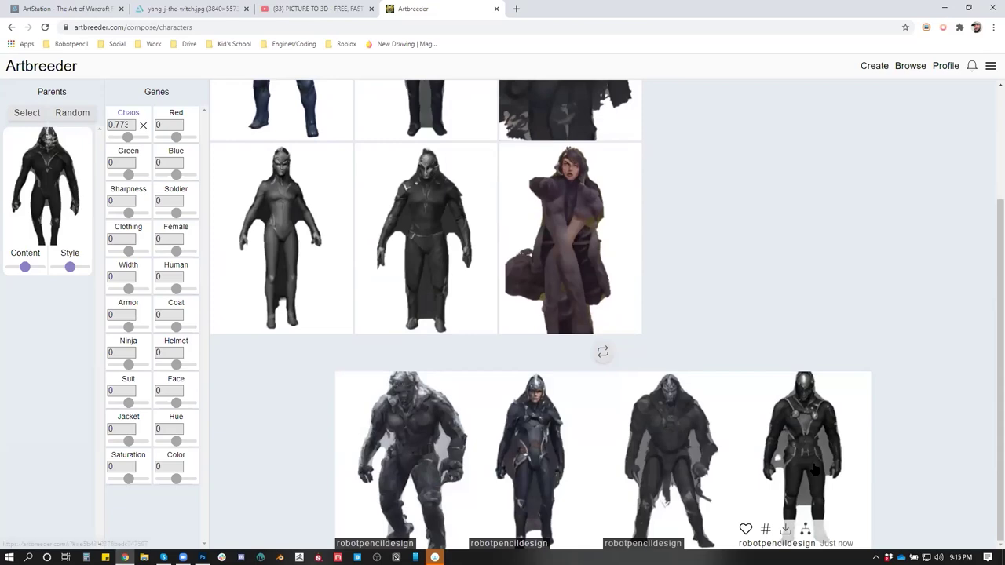
mouse_move(638, 457)
mouse_move(798, 416)
scroll(798, 408, "up", 2)
scroll(798, 408, "down", 2)
left_click(802, 446)
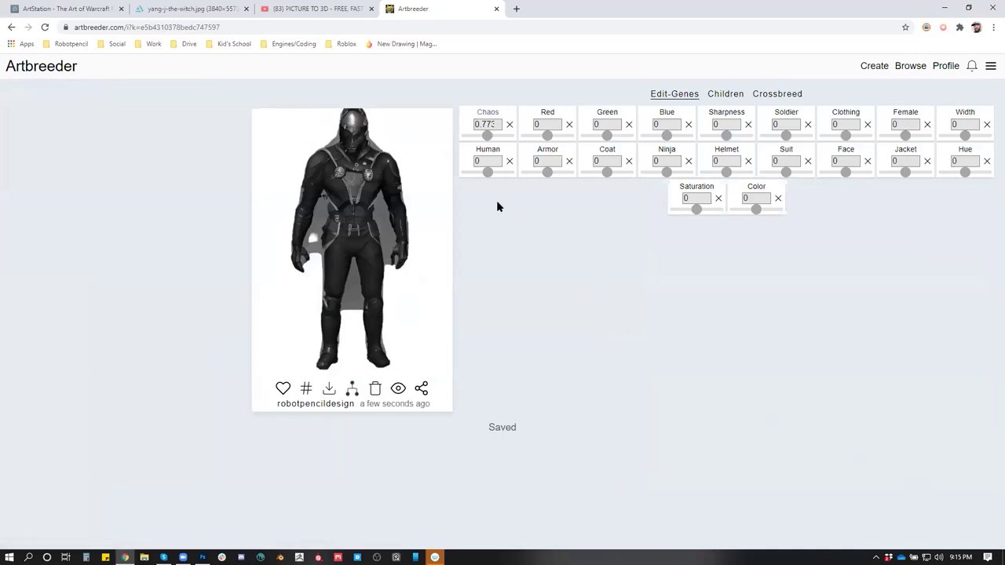
Set Red positive, Human -5.54, raise Armor, Ninja below zero, Helmet 0.896, Suit -2.61
mouse_move(545, 134)
left_mouse_down()
mouse_move(558, 136)
mouse_move(545, 137)
left_mouse_up()
mouse_move(488, 171)
left_mouse_down()
mouse_move(498, 173)
mouse_move(473, 173)
left_mouse_up()
left_click_drag(548, 172, 681, 176)
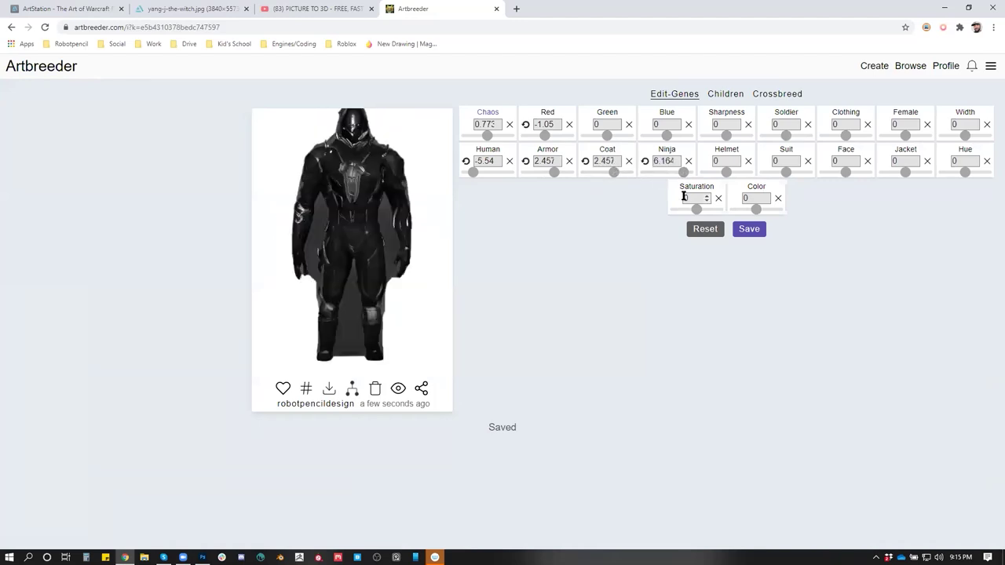
mouse_move(662, 179)
left_mouse_down()
mouse_move(651, 175)
mouse_move(662, 179)
left_mouse_up()
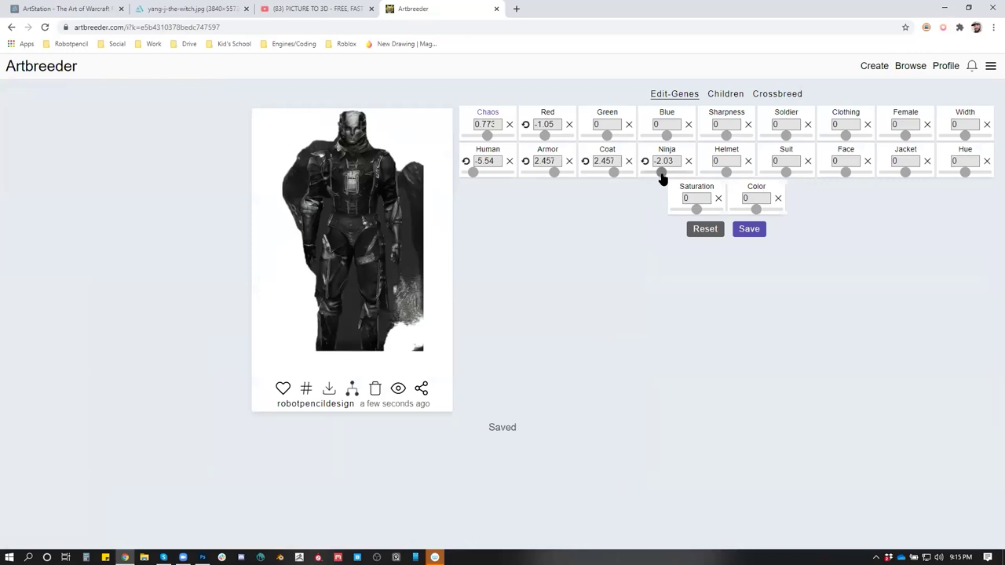
left_click_drag(724, 179, 730, 182)
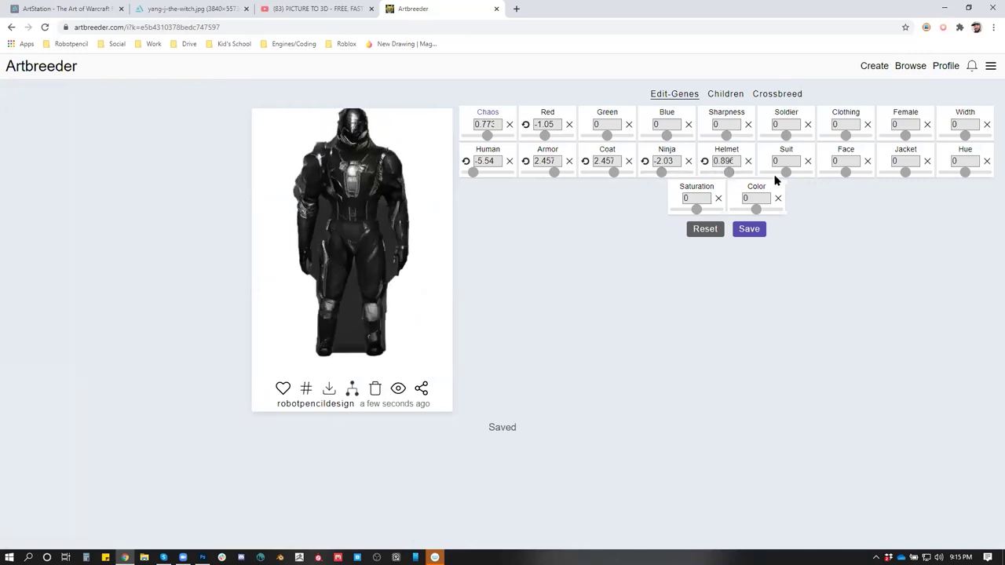
left_click_drag(786, 173, 778, 175)
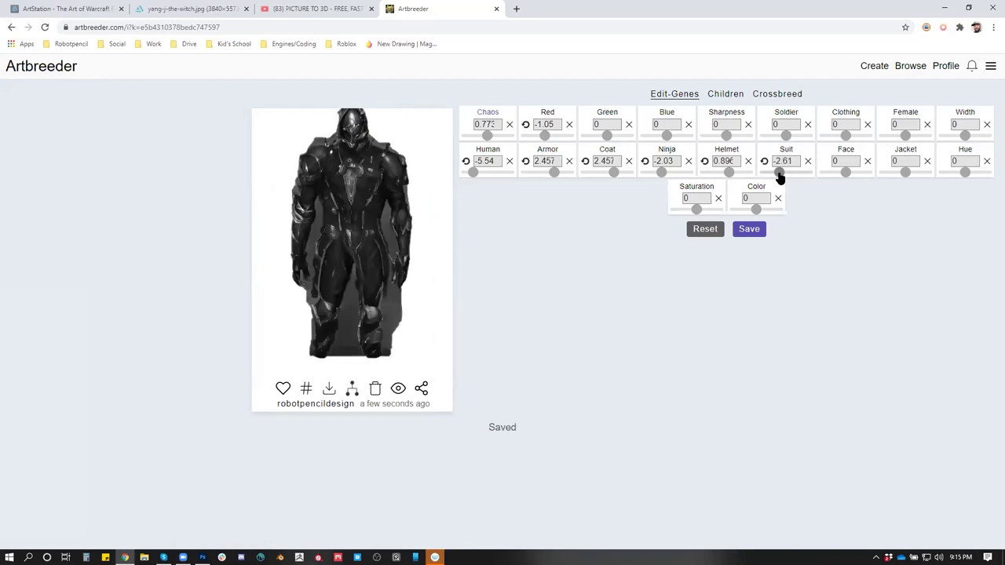
Set Face to 1.676, return Jacket toward zero, and pull Female back down from 7.53
left_click_drag(844, 175, 835, 179)
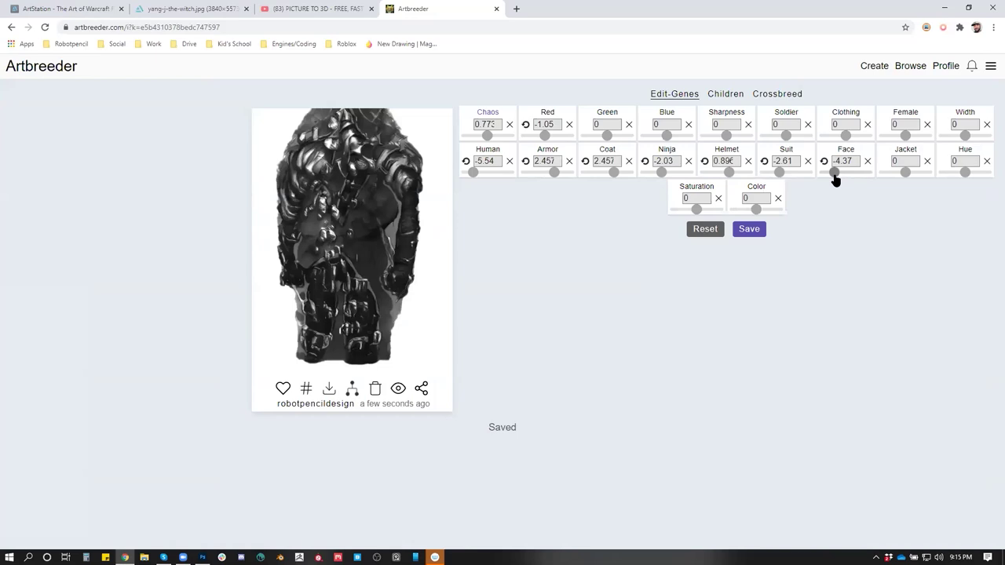
left_click_drag(835, 179, 848, 178)
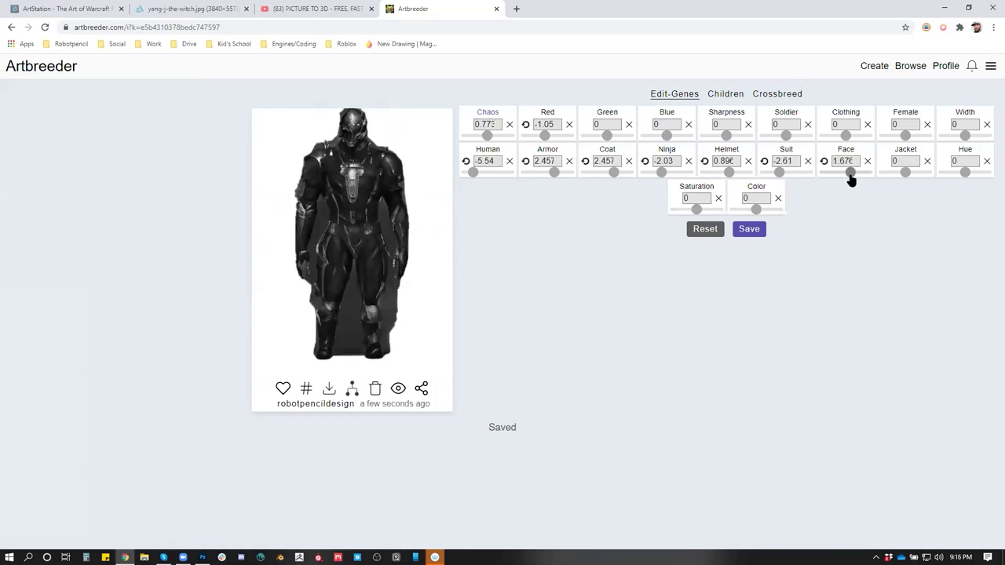
left_click_drag(907, 178, 902, 179)
left_click_drag(902, 179, 907, 180)
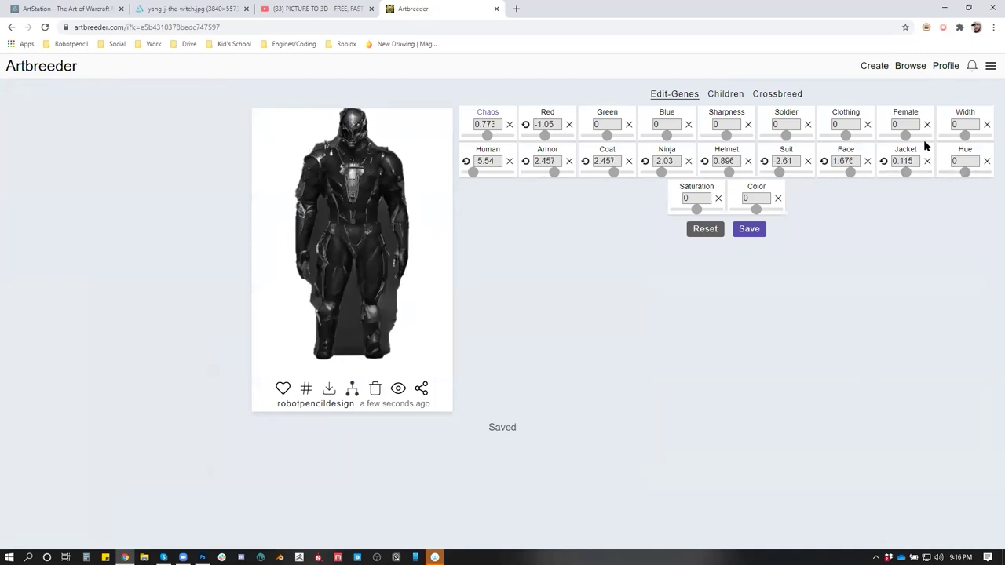
left_click_drag(904, 135, 928, 146)
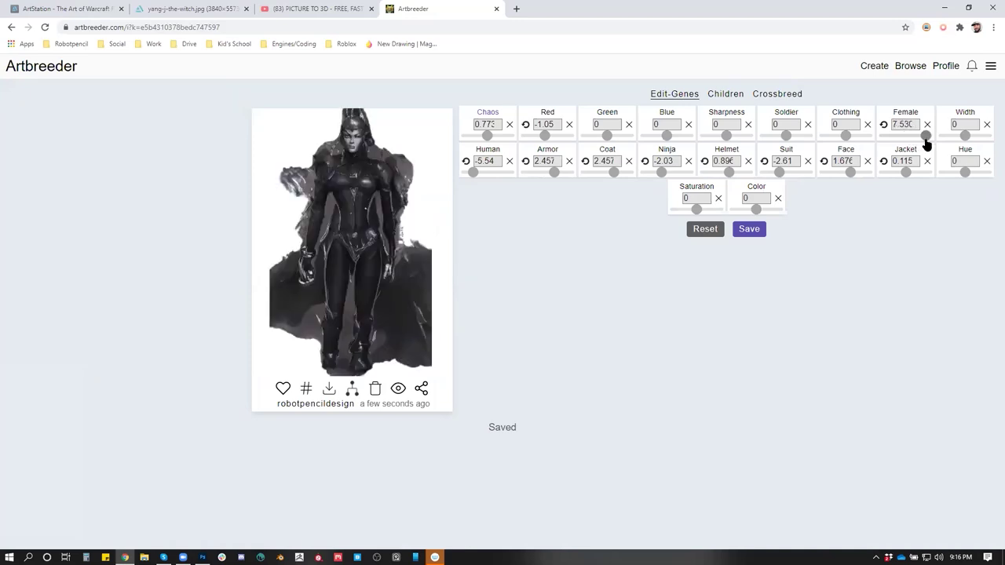
left_click_drag(926, 138, 971, 140)
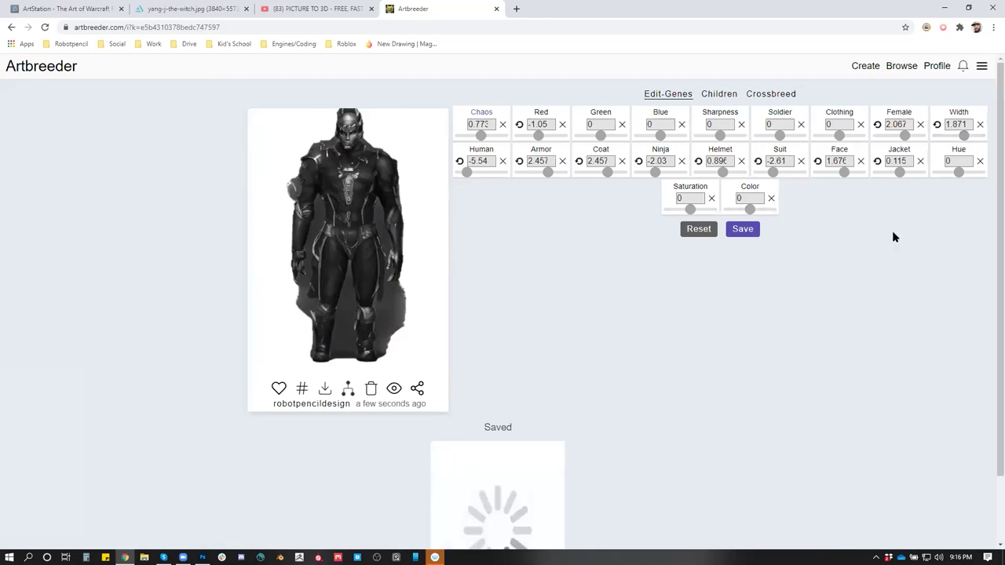
Open the newly saved figure, view it enlarged, and copy the image
scroll(759, 332, "down", 1)
left_click(496, 412)
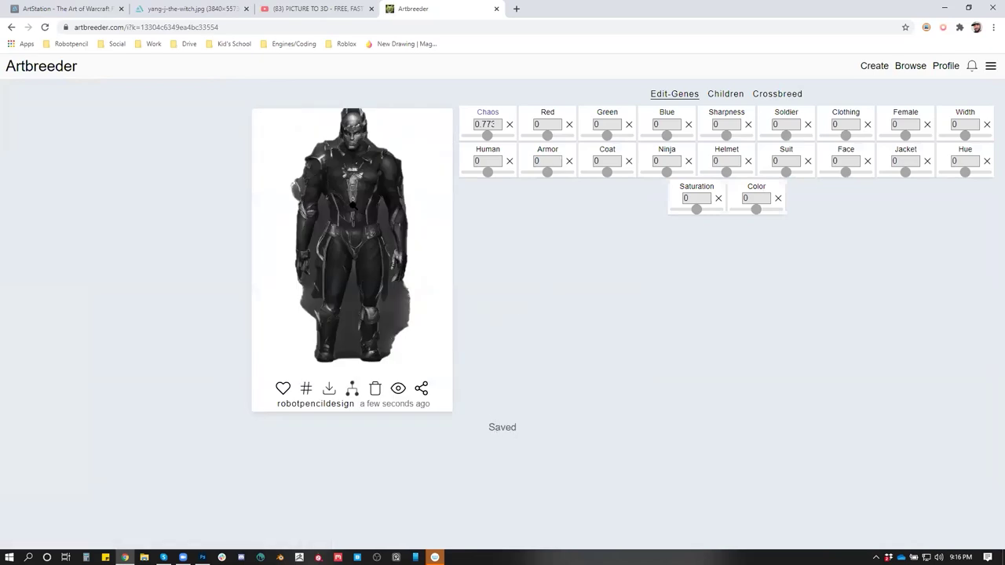
left_click(366, 224)
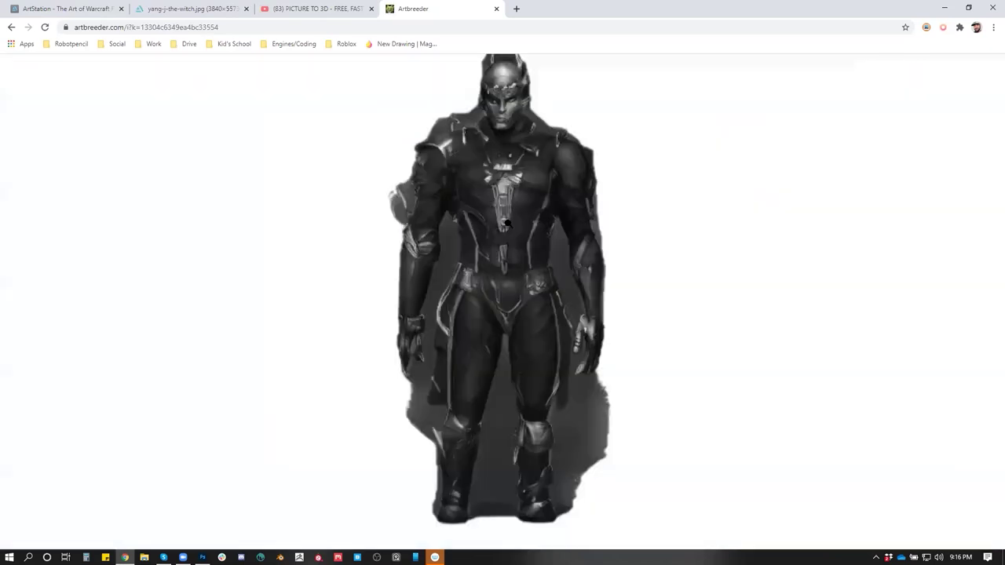
right_click(531, 161)
left_click(581, 206)
Paste the armored figure into a new document and extend the canvas upward above it
key("alt+Tab")
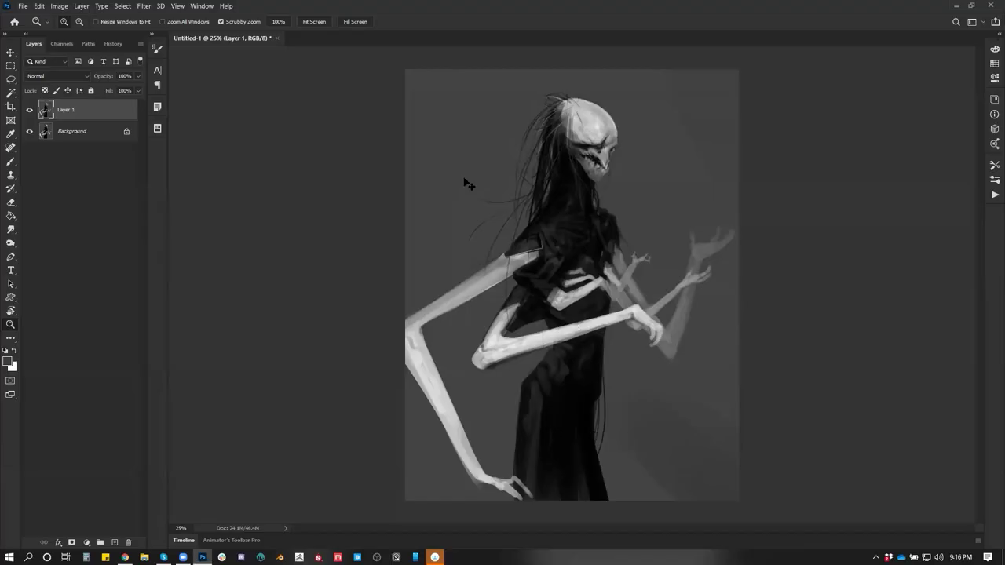
key("ctrl+n")
left_click(856, 419)
key("ctrl+v")
key("c")
left_click_drag(571, 151, 581, 95)
key("Return")
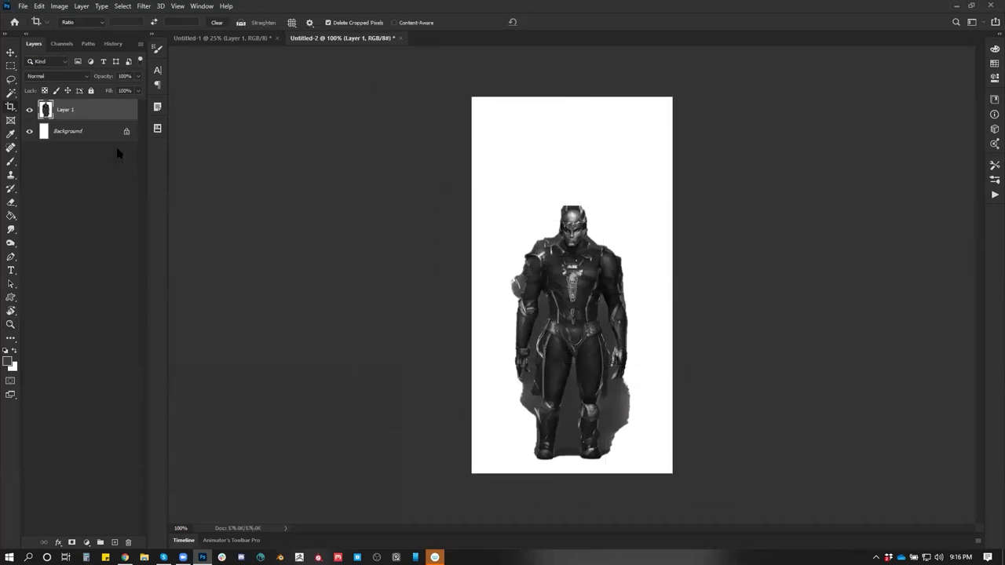
Apply white to the Background layer with the Paint Bucket, then return to Layer 1
left_click(90, 134)
key("g")
left_click(638, 205, "alt")
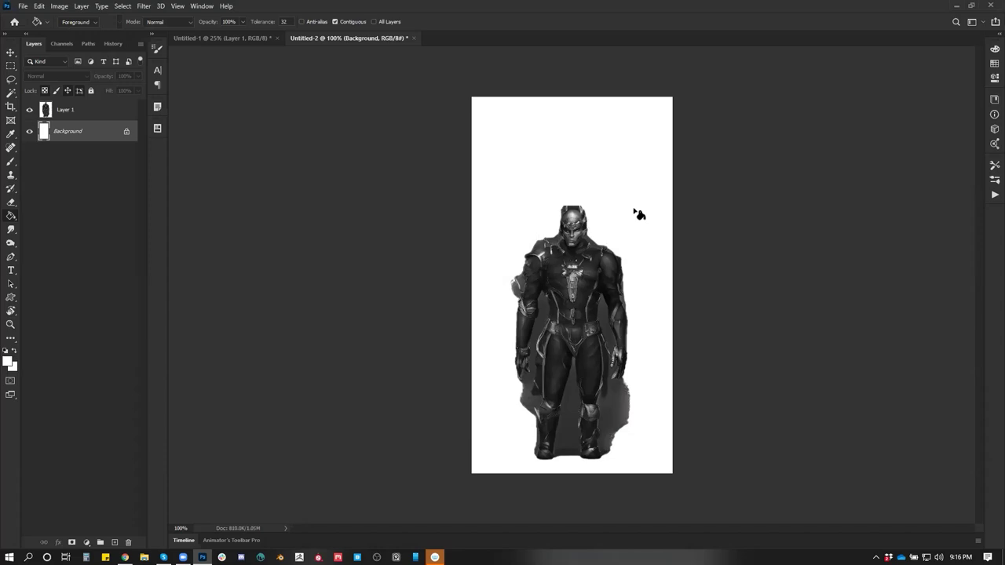
left_click(56, 114)
key("z")
left_click(639, 285)
left_click(620, 235, "alt")
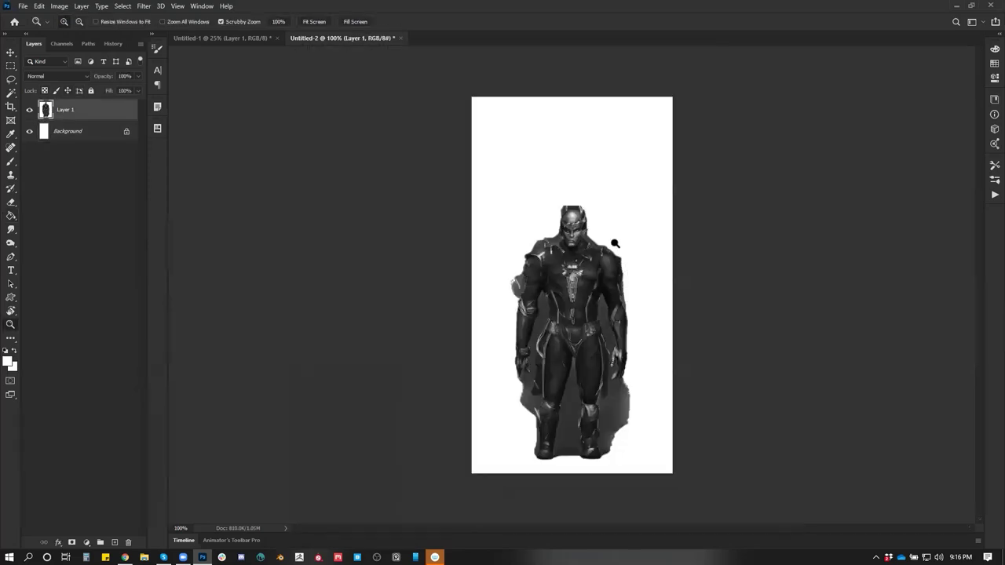
Magic Wand-select the grey shadows beside the arm, right side and legs, and delete them
key("l")
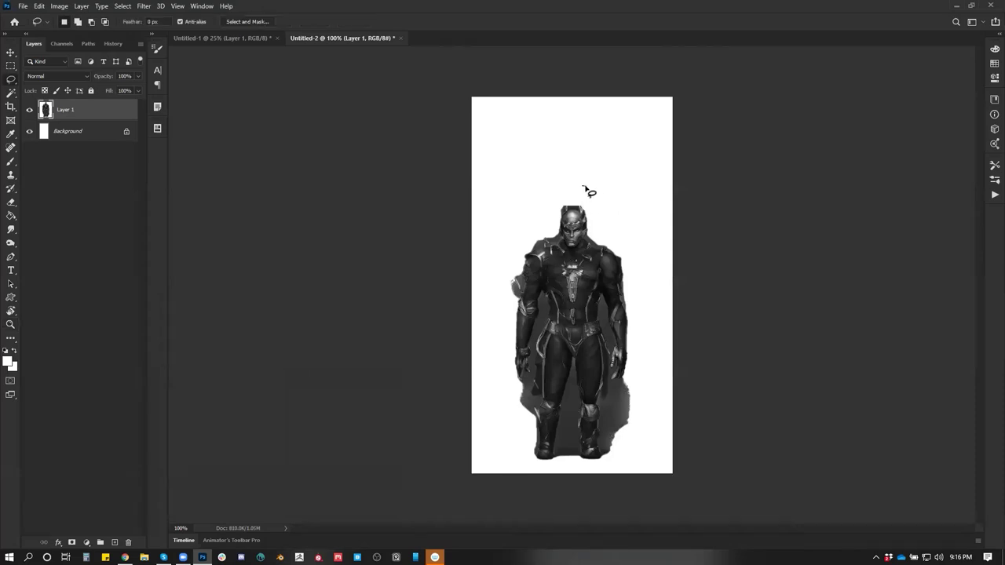
key("w")
left_click(541, 329)
left_click(604, 312, "shift")
left_click(536, 408, "shift")
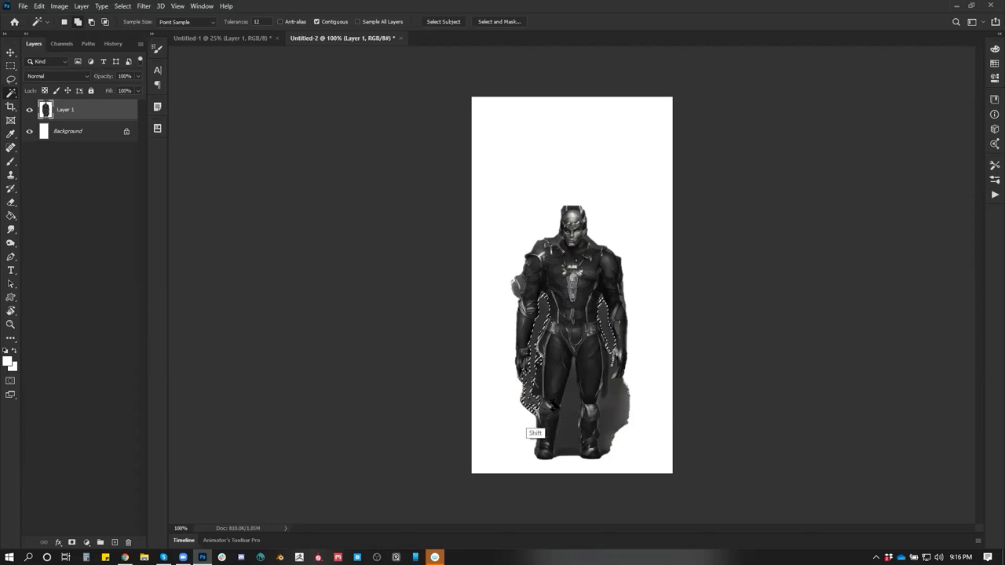
left_click(570, 396, "shift")
left_click(611, 403, "shift")
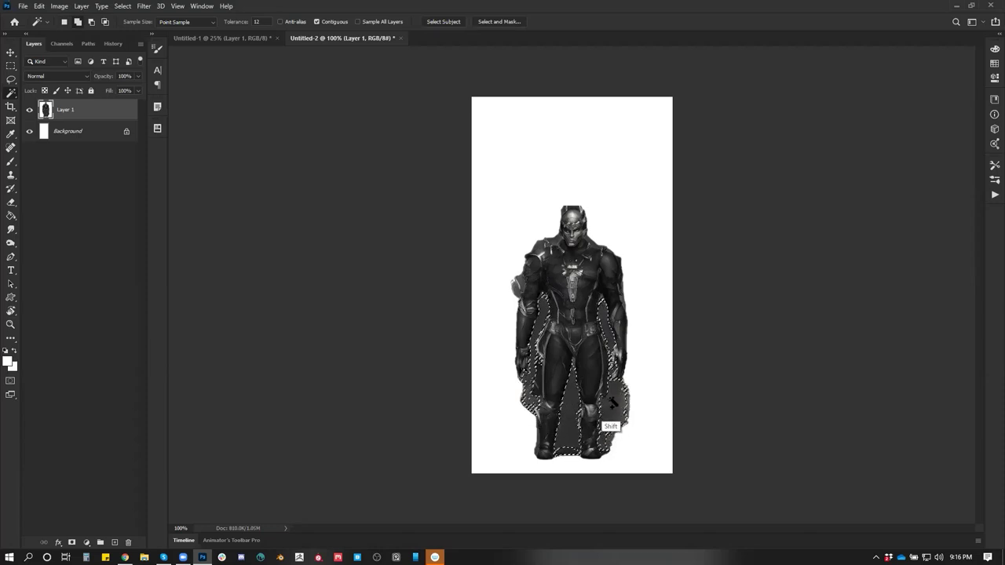
key("Delete")
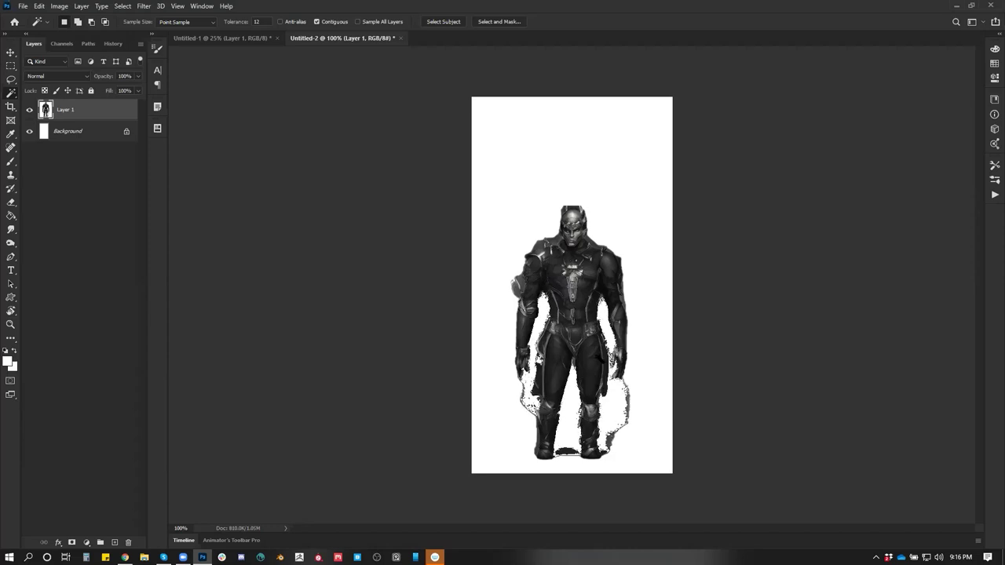
Lasso the torso and try shifting it, then deselect
key("l")
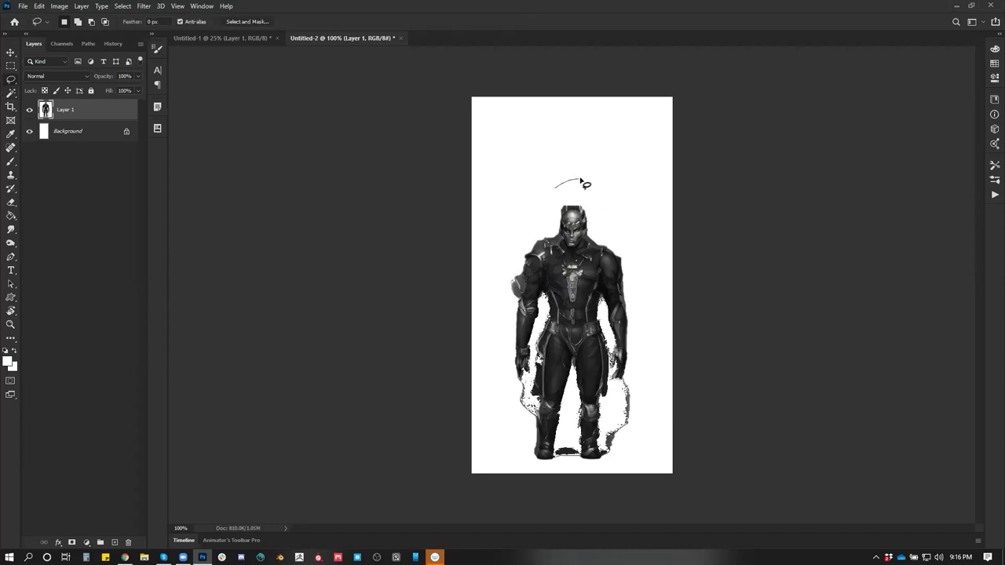
mouse_move(576, 178)
left_mouse_down()
mouse_move(499, 263)
mouse_move(502, 329)
left_mouse_up()
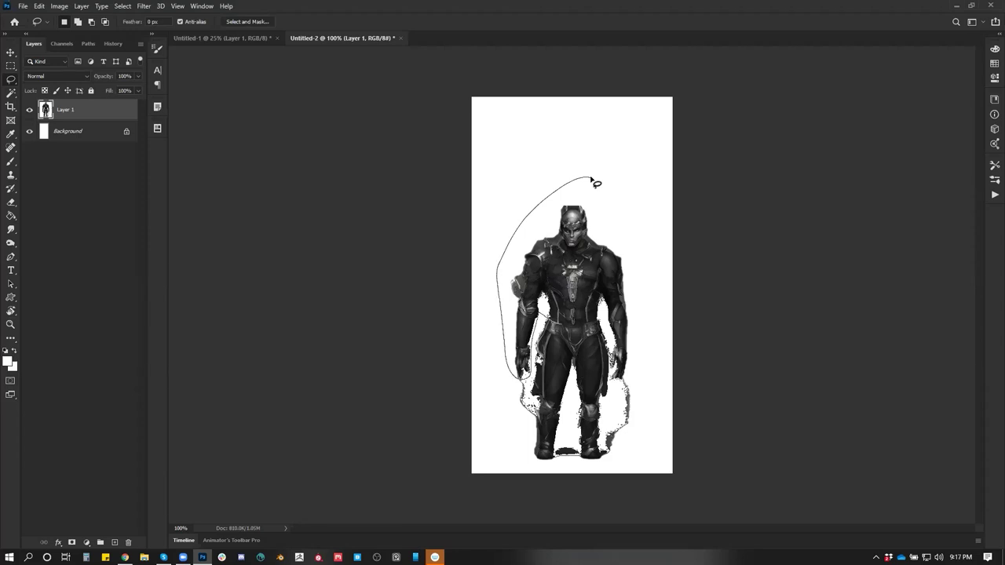
mouse_move(609, 375)
left_mouse_down()
mouse_move(646, 242)
mouse_move(596, 227)
mouse_move(591, 199)
left_mouse_up()
key("v")
key("ctrl+d")
Select the legs and stretch them upward toward the torso
key("l")
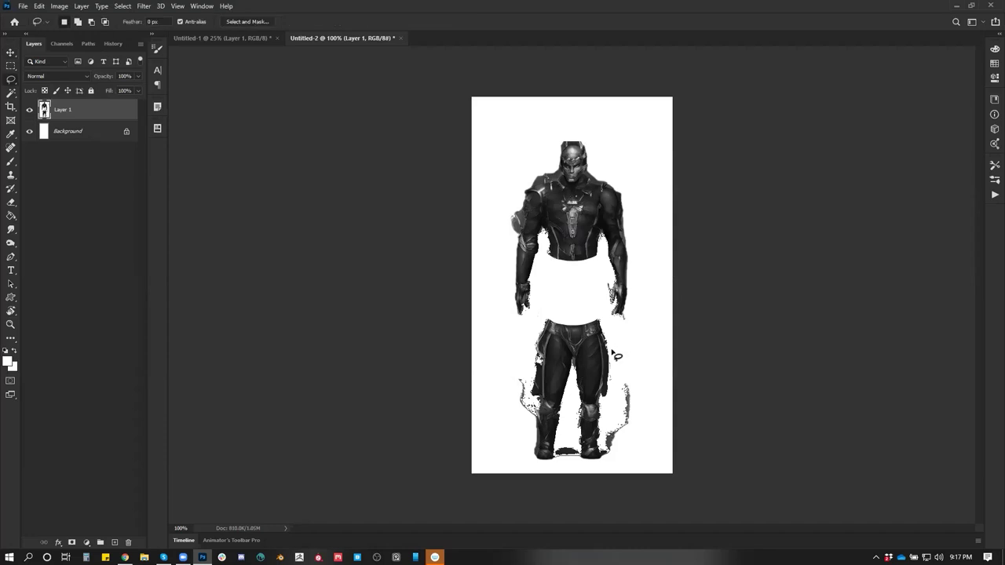
mouse_move(617, 355)
left_mouse_down()
mouse_move(538, 471)
mouse_move(633, 377)
mouse_move(621, 345)
left_mouse_up()
key("ctrl+t")
left_click_drag(567, 313, 567, 271)
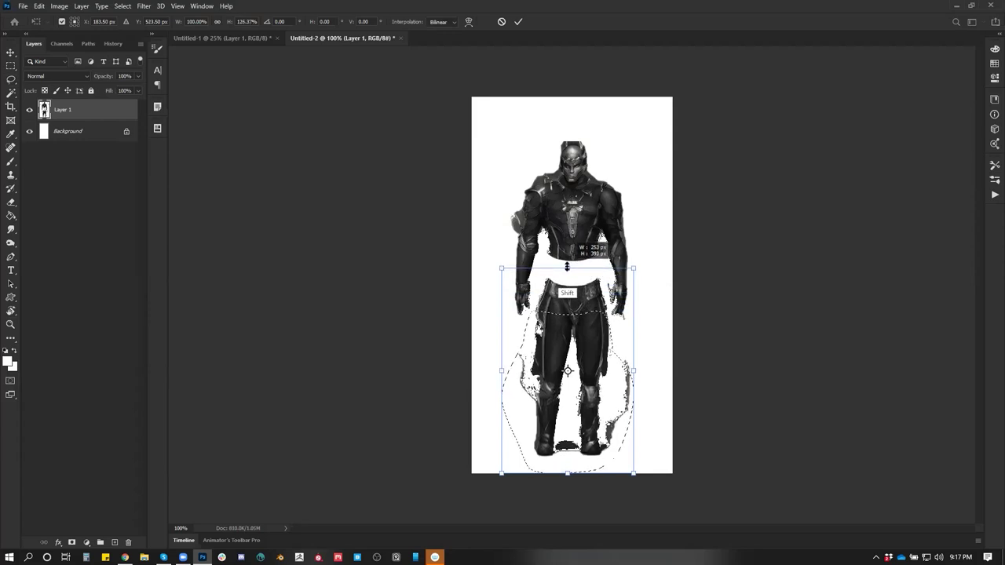
key("Return")
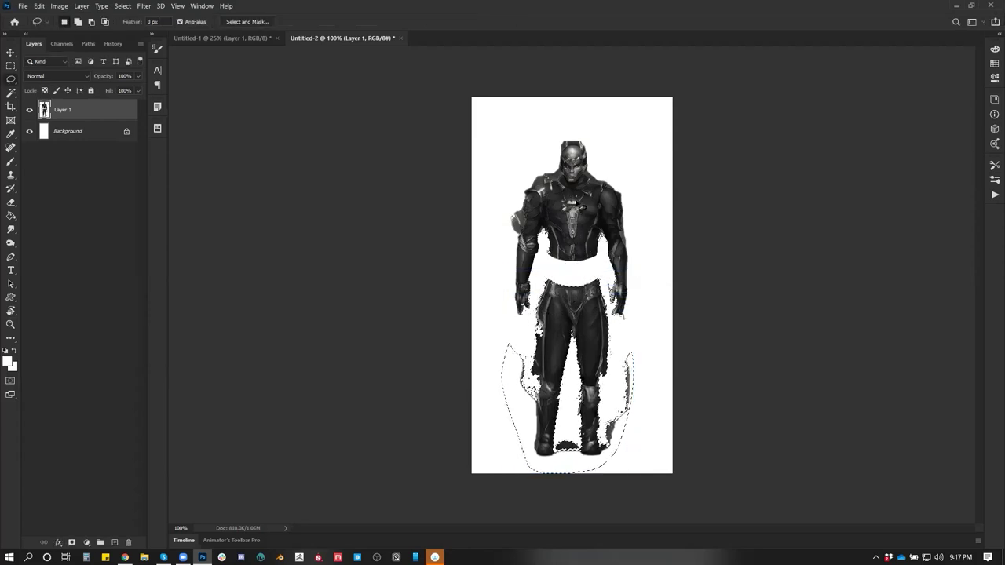
key("ctrl+d")
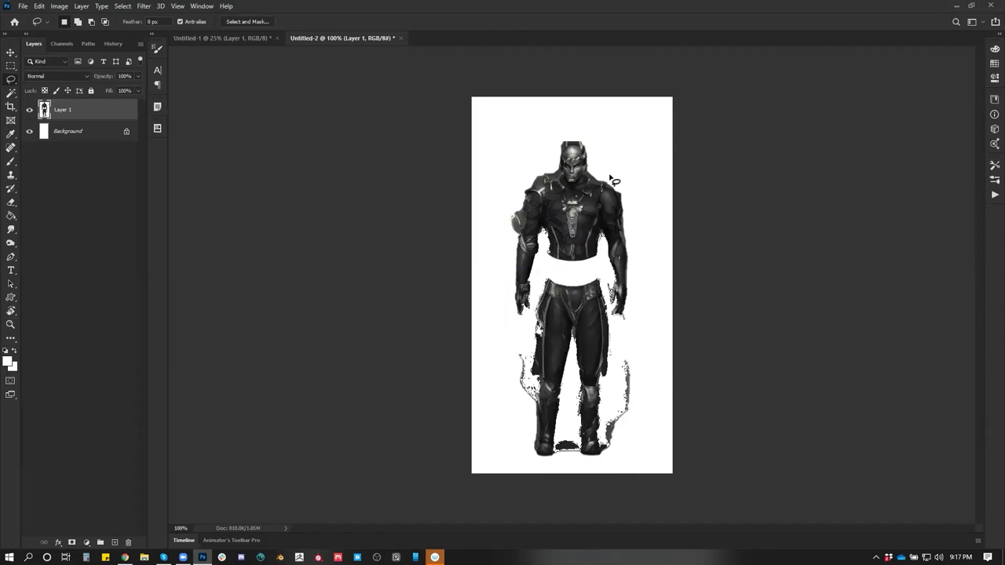
Lasso the upper body and move it down onto the legs, then deselect
mouse_move(583, 124)
left_mouse_down()
mouse_move(507, 158)
mouse_move(500, 283)
mouse_move(514, 317)
left_mouse_up()
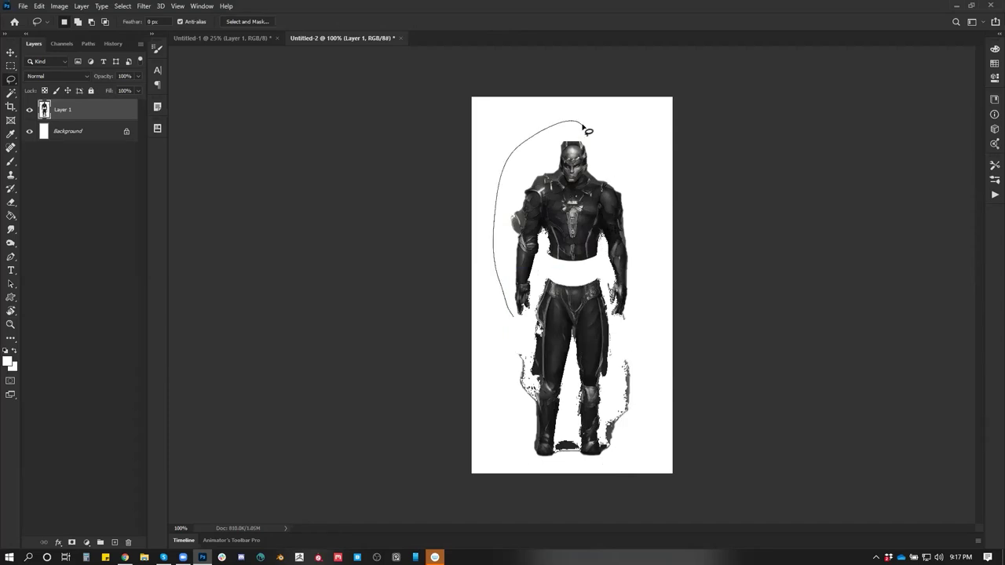
left_click_drag(588, 130, 585, 126)
key("v")
mouse_move(600, 161)
left_mouse_down()
mouse_move(605, 202)
mouse_move(592, 188)
left_mouse_up()
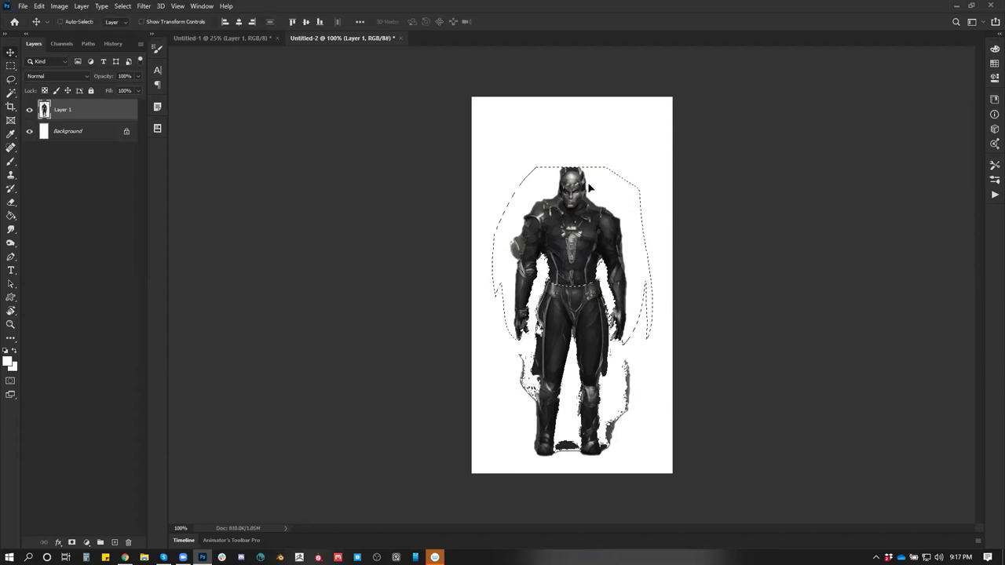
key("ctrl+d")
Zoom to 200% and set up a small hard round brush
key("z")
left_click(591, 249)
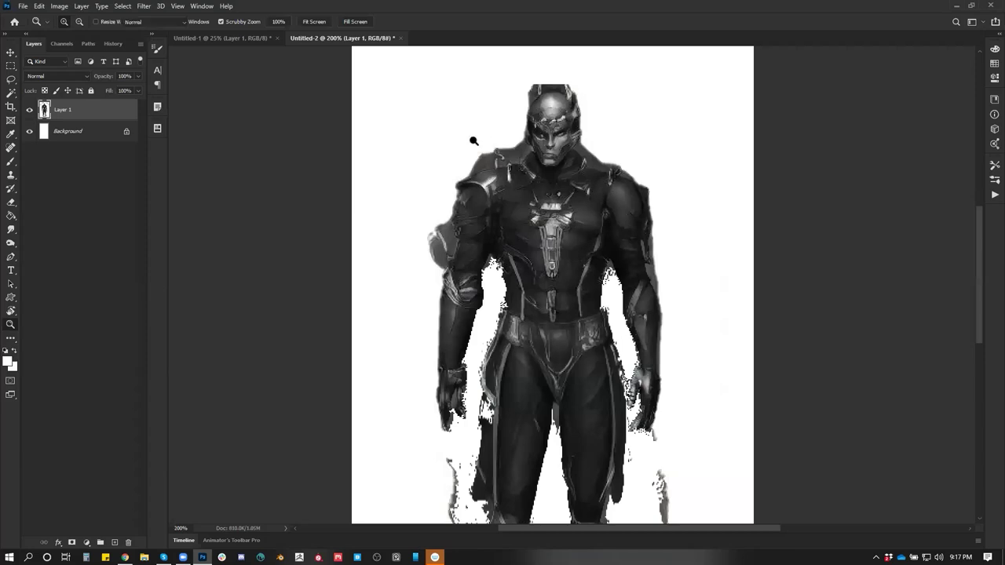
key("b")
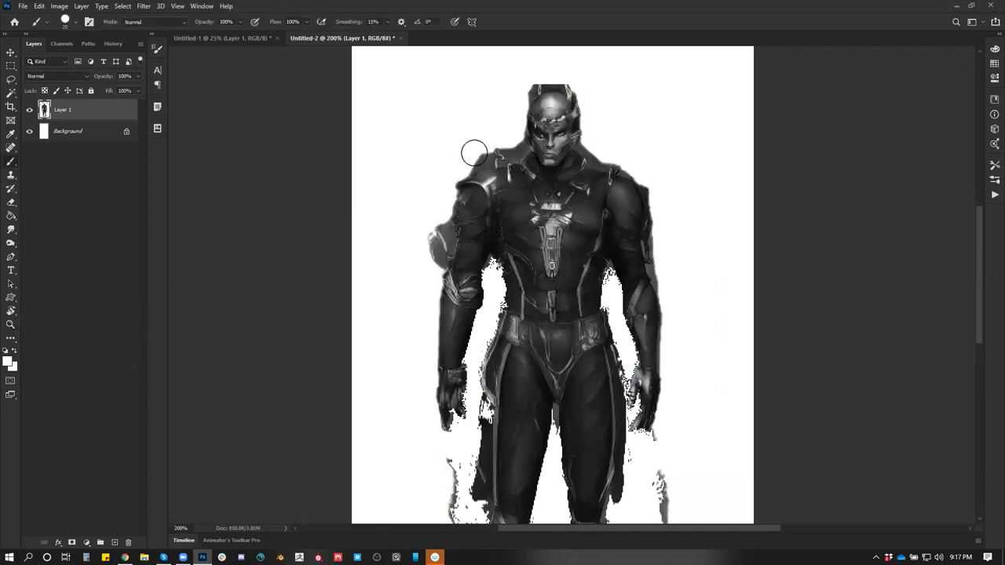
right_click(497, 147)
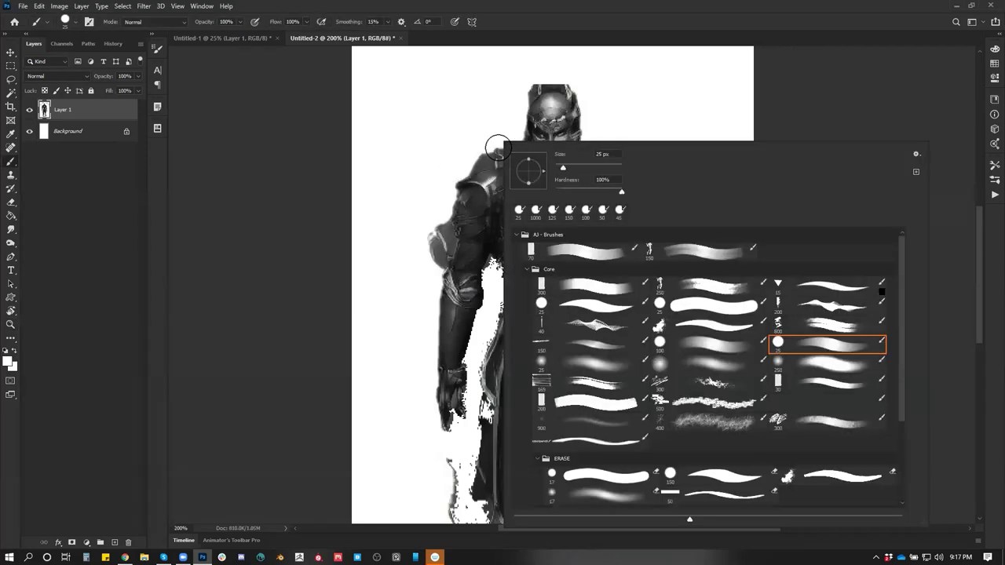
left_click(598, 302)
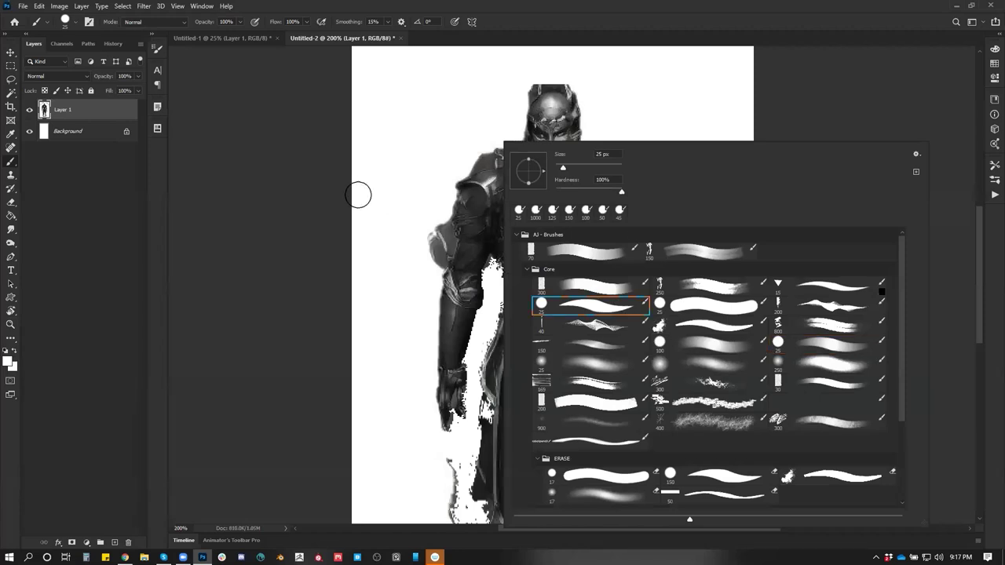
left_click(358, 194)
key("bracketleft")
key("bracketleft")
Paint white over the dark fringes at the shoulder, helmet top, right arm and both legs
left_click_drag(471, 166, 457, 175)
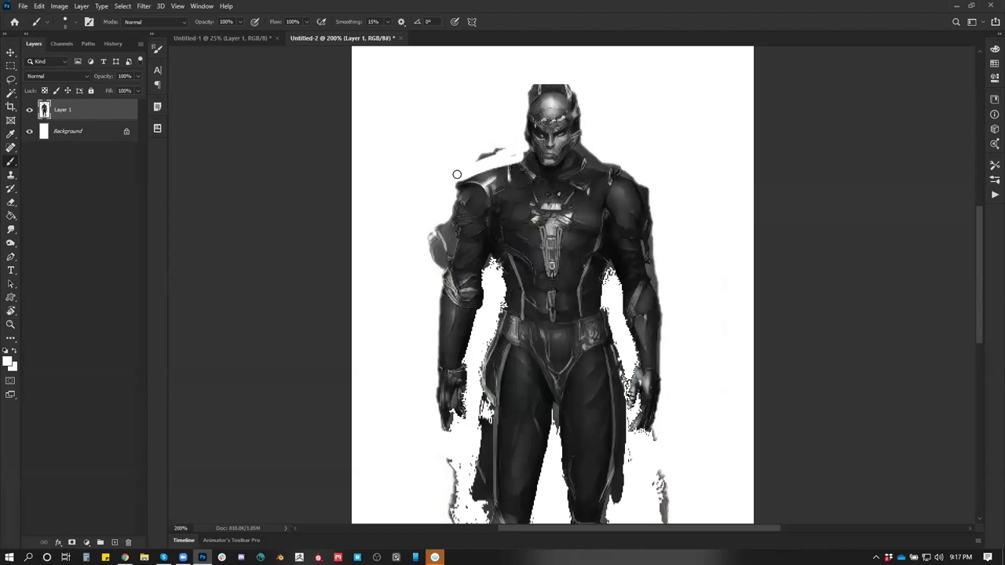
left_click_drag(530, 80, 565, 88)
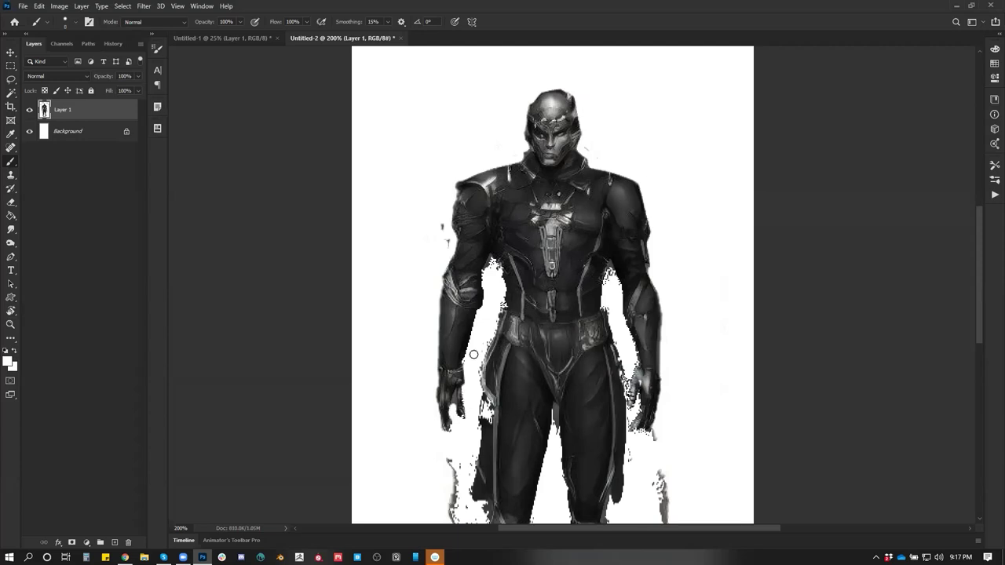
scroll(474, 354, "down", 3)
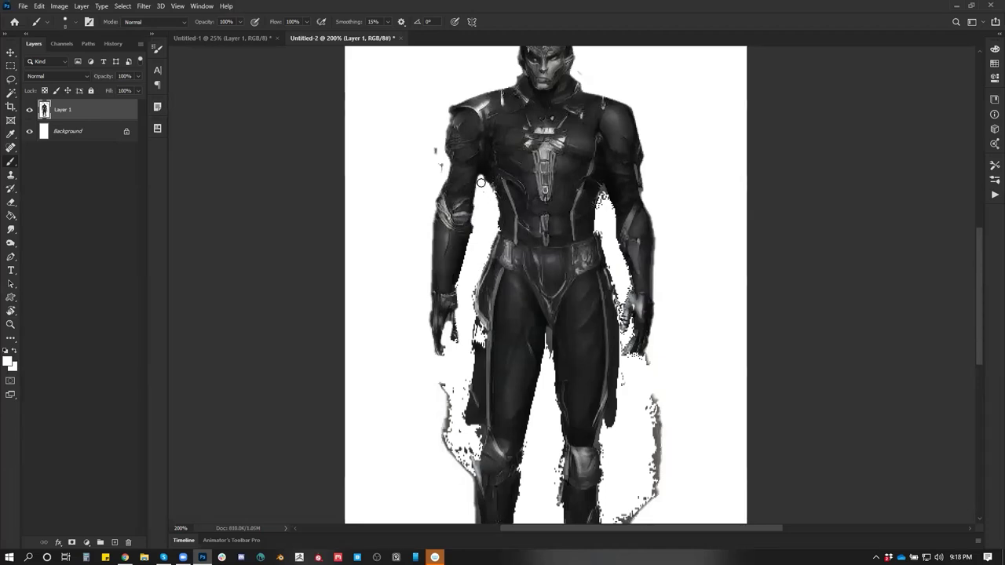
scroll(498, 307, "down", 3)
mouse_move(465, 314)
left_mouse_down()
mouse_move(460, 231)
mouse_move(446, 313)
mouse_move(438, 281)
mouse_move(455, 421)
mouse_move(460, 403)
left_mouse_up()
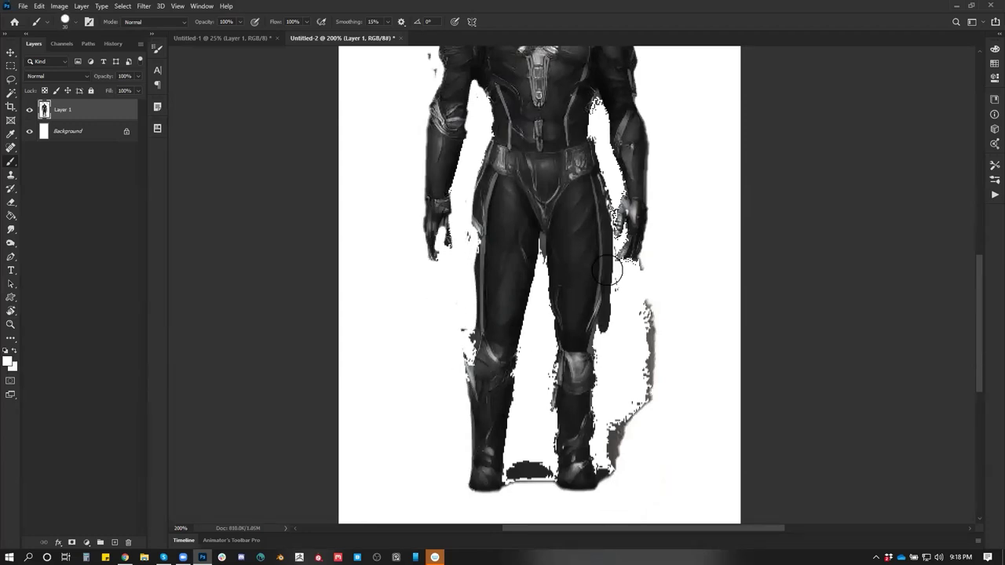
key("bracketleft")
left_click_drag(610, 179, 616, 259)
key("bracketright")
mouse_move(641, 305)
left_mouse_down()
mouse_move(655, 365)
mouse_move(662, 303)
left_mouse_up()
key("ctrl+minus")
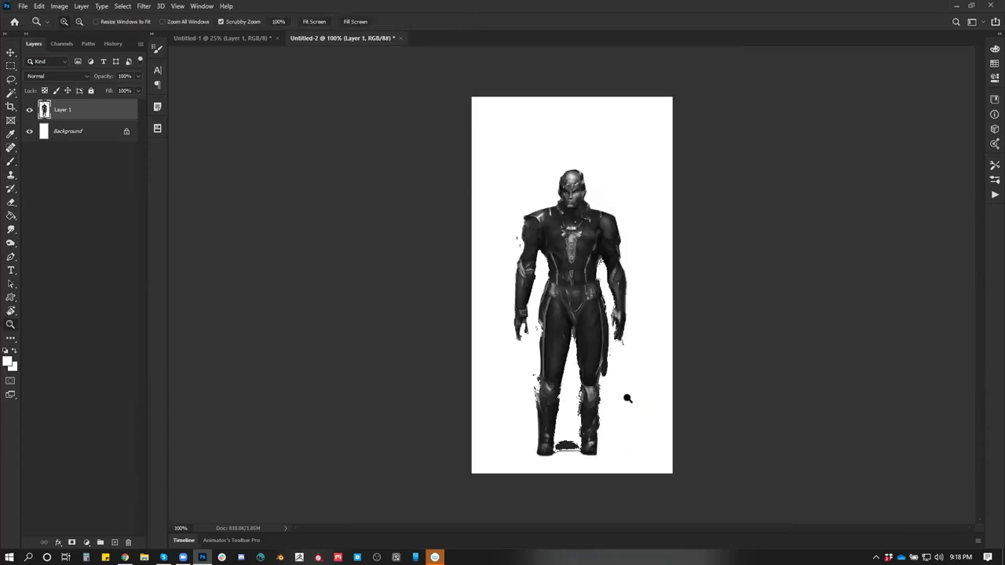
Raise the whole figure about 28 px on the canvas
key("l")
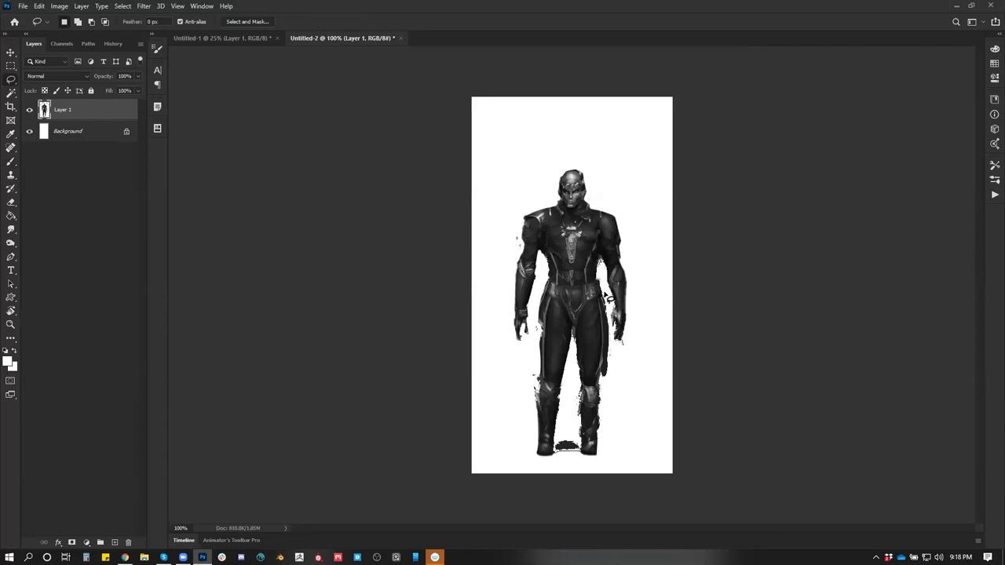
left_click_drag(609, 297, 615, 386)
key("Escape")
key("v")
left_click_drag(600, 264, 601, 240)
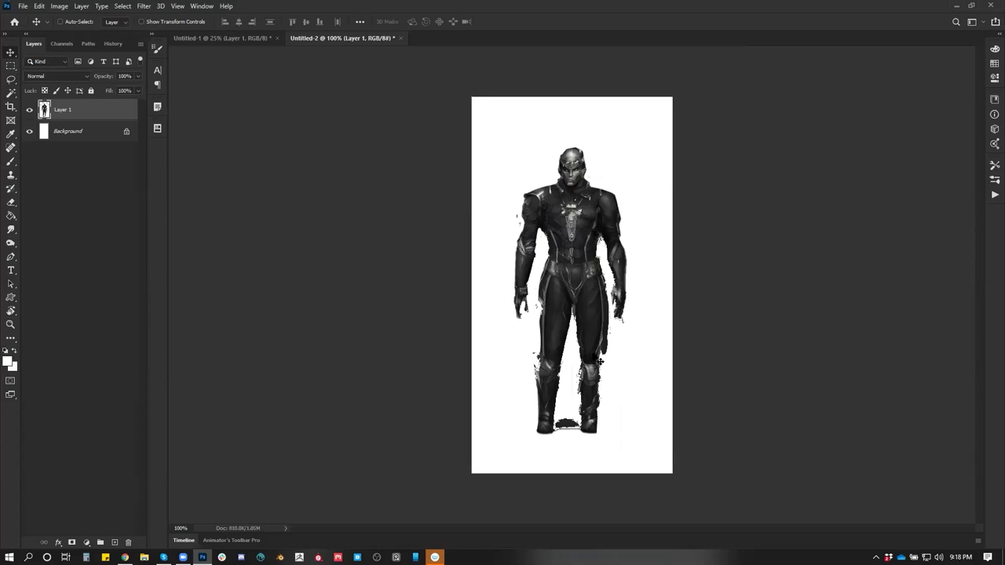
key("z")
left_click(602, 363)
left_click(602, 383, "alt")
Stretch the right leg and then the left leg taller, the left to 125%
key("l")
mouse_move(611, 371)
left_mouse_down()
mouse_move(589, 360)
mouse_move(588, 336)
left_mouse_up()
key("ctrl+t")
key("Return")
key("ctrl+d")
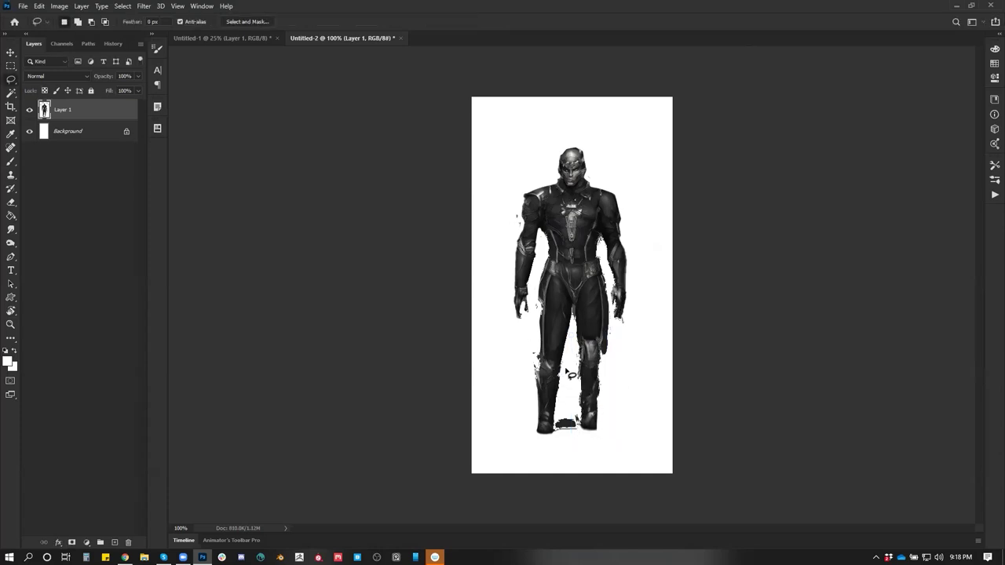
mouse_move(535, 355)
left_mouse_down()
mouse_move(532, 388)
mouse_move(534, 436)
left_mouse_up()
key("ctrl+t")
left_click_drag(567, 375, 548, 330)
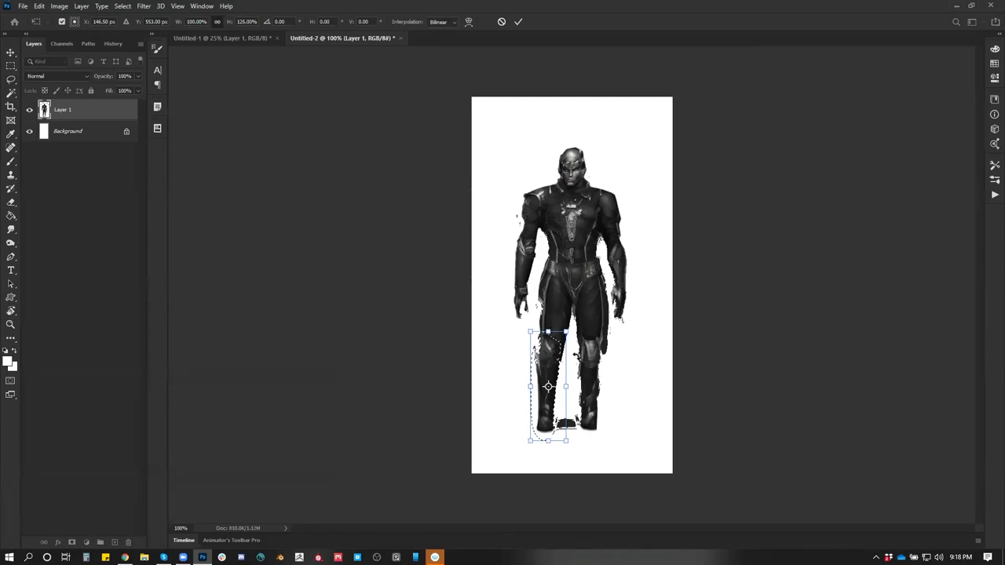
key("Return")
key("ctrl+d")
With a smaller brush, lighten a strip along the figure's right side
key("b")
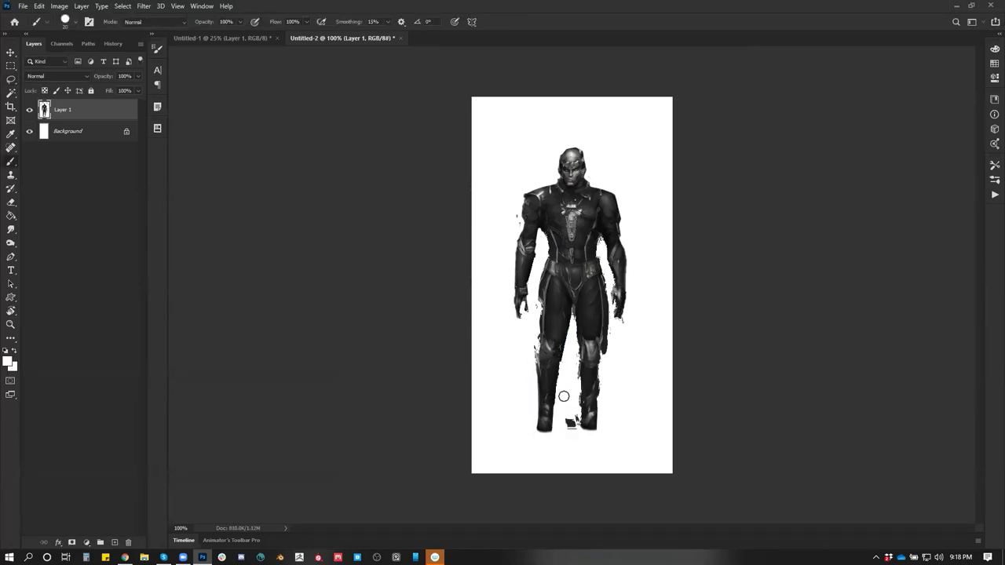
key("[")
key("[")
mouse_move(571, 307)
left_mouse_down()
mouse_move(562, 346)
mouse_move(565, 333)
left_mouse_up()
key("ctrl+z")
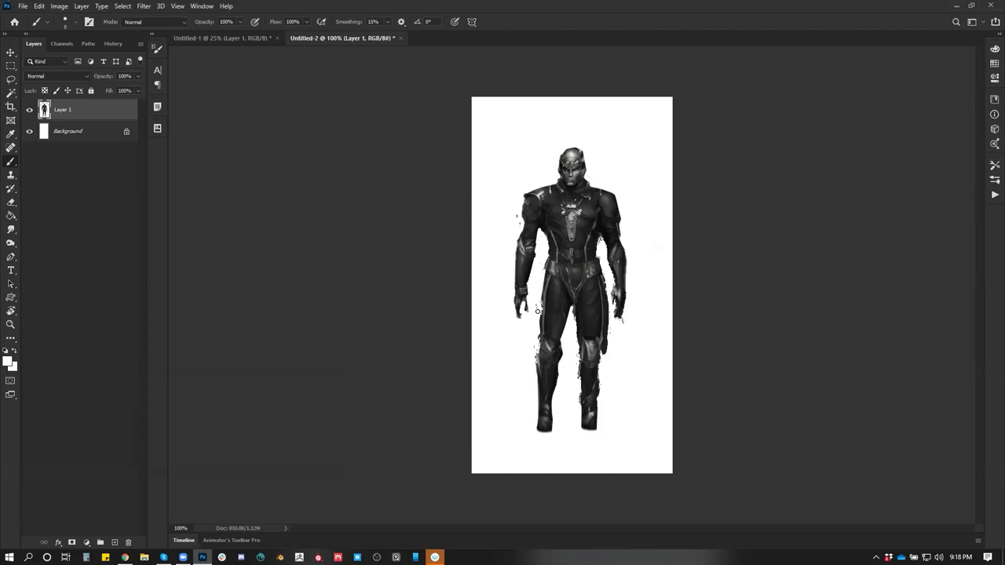
left_click_drag(606, 276, 603, 272)
Darken and smooth the top of the helmet with sampled dark grey paint
key("e")
scroll(586, 239, "up", 1)
left_click_drag(619, 228, 619, 240)
key("ctrl+z")
key("b")
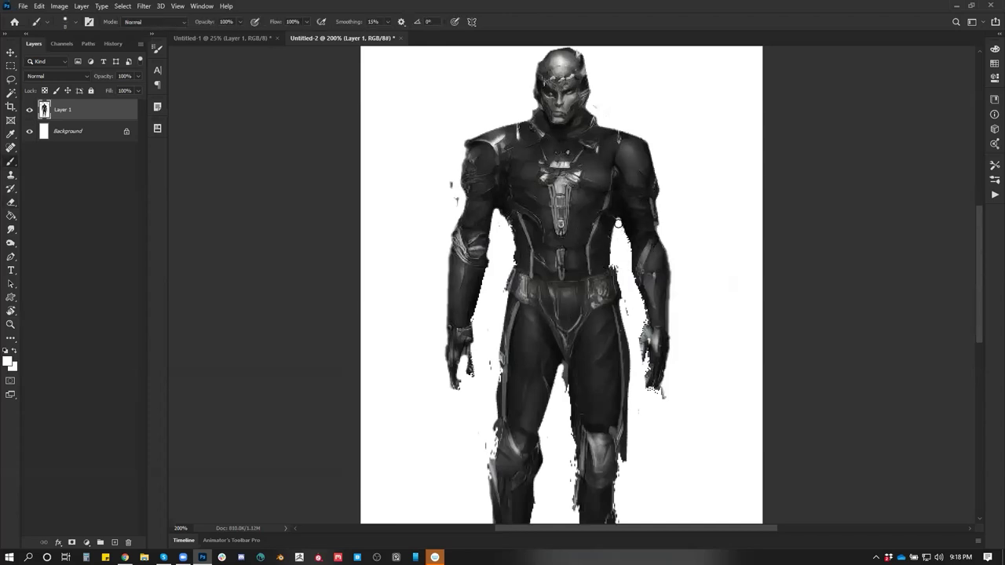
left_click_drag(594, 98, 587, 152)
left_click(525, 157, "alt")
left_click_drag(526, 133, 562, 124)
Paint out the grey fringe under the right hand with sampled white
left_click(431, 231, "alt")
left_click(553, 119, "alt")
left_click(590, 182, "alt")
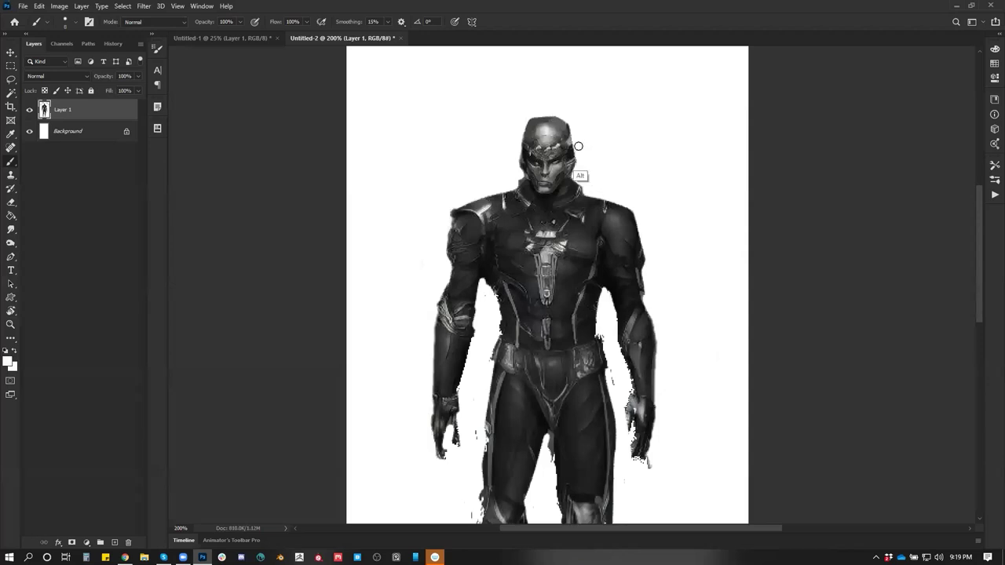
scroll(576, 186, "down", 3)
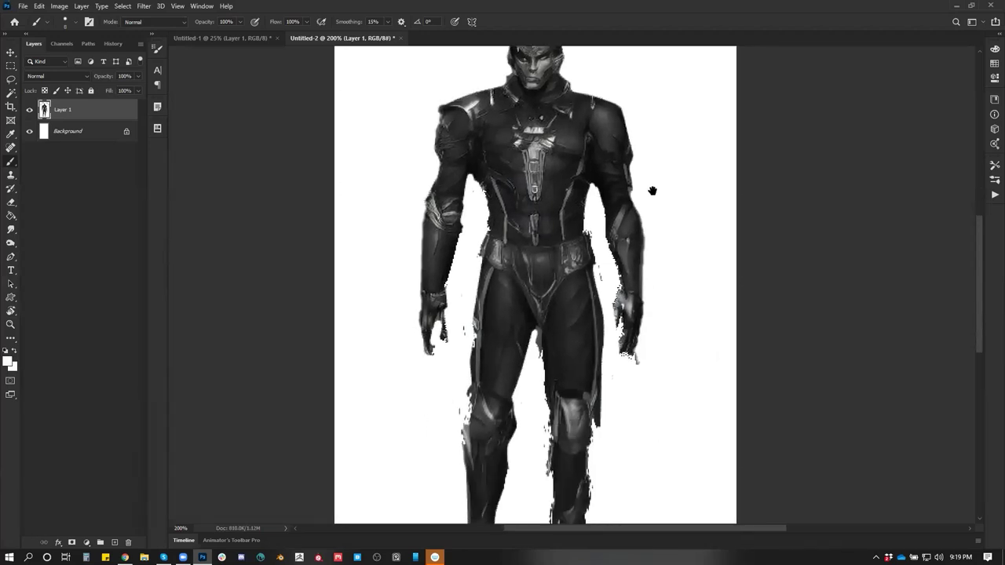
left_click_drag(628, 362, 638, 314)
Extend the left hand's fingertips with dark paint and lighten the arm's edge with white
key("x")
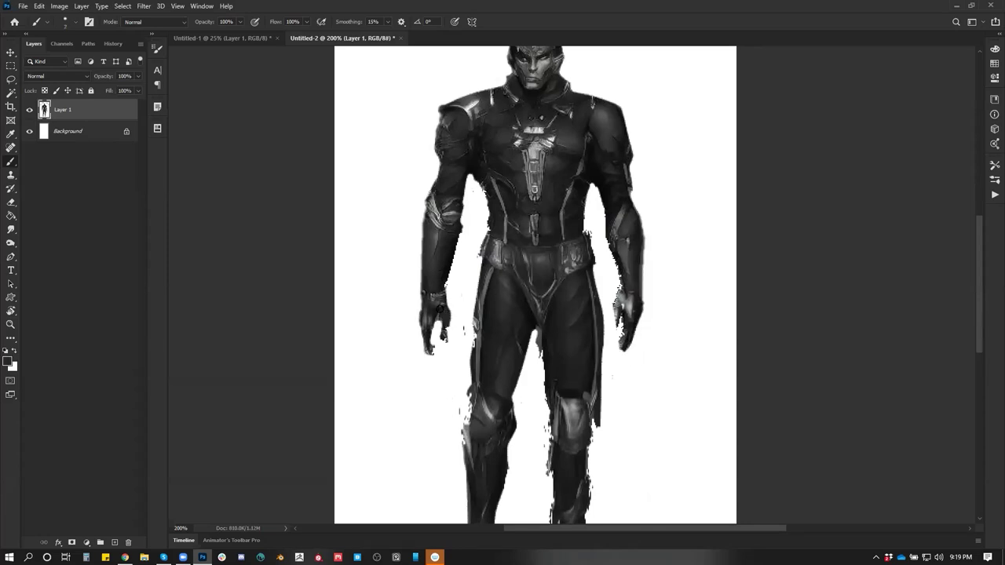
left_click_drag(430, 347, 430, 364)
key("x")
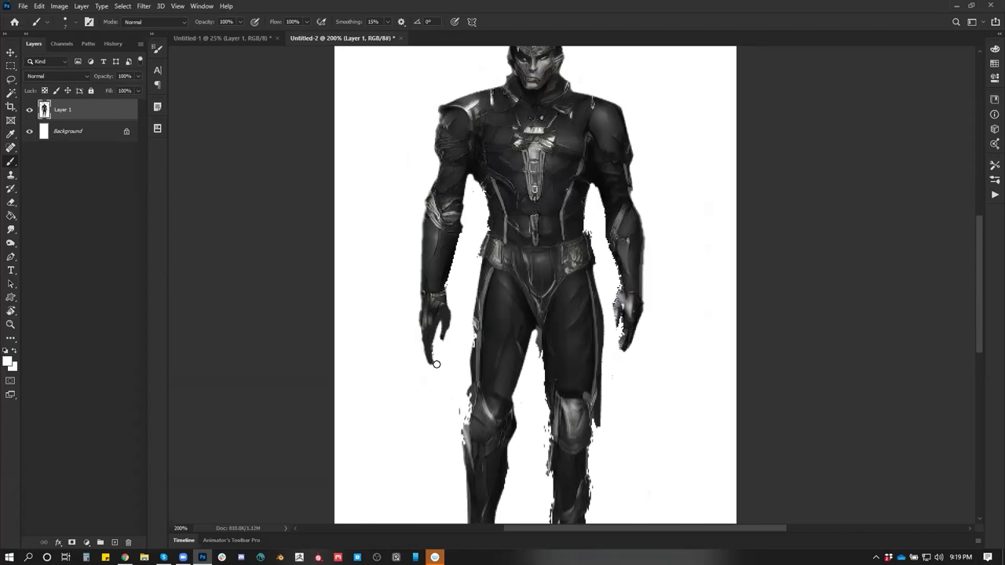
left_click_drag(450, 279, 451, 279)
scroll(581, 290, "down", 3)
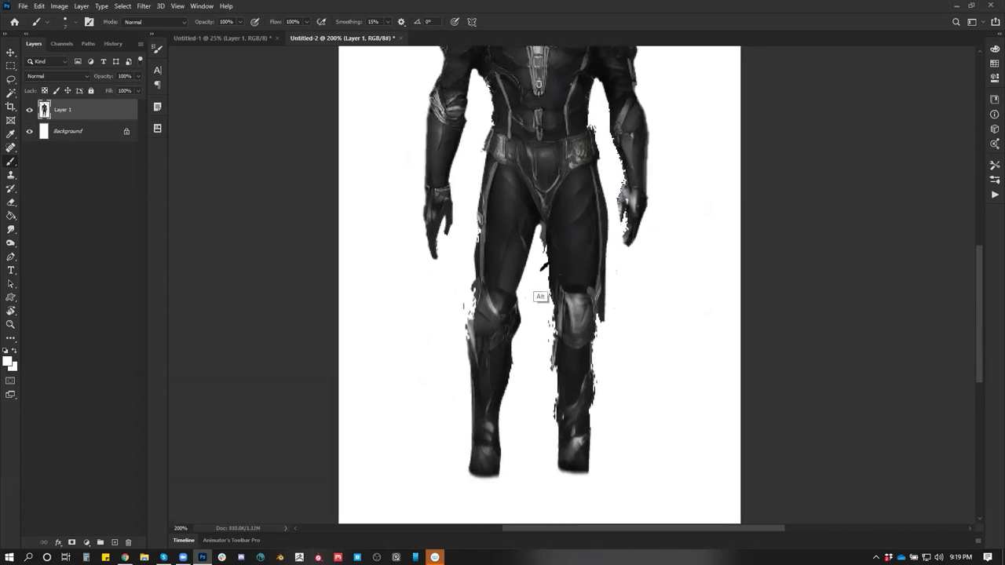
mouse_move(538, 234)
left_mouse_down()
mouse_move(549, 279)
mouse_move(556, 267)
mouse_move(539, 234)
left_mouse_up()
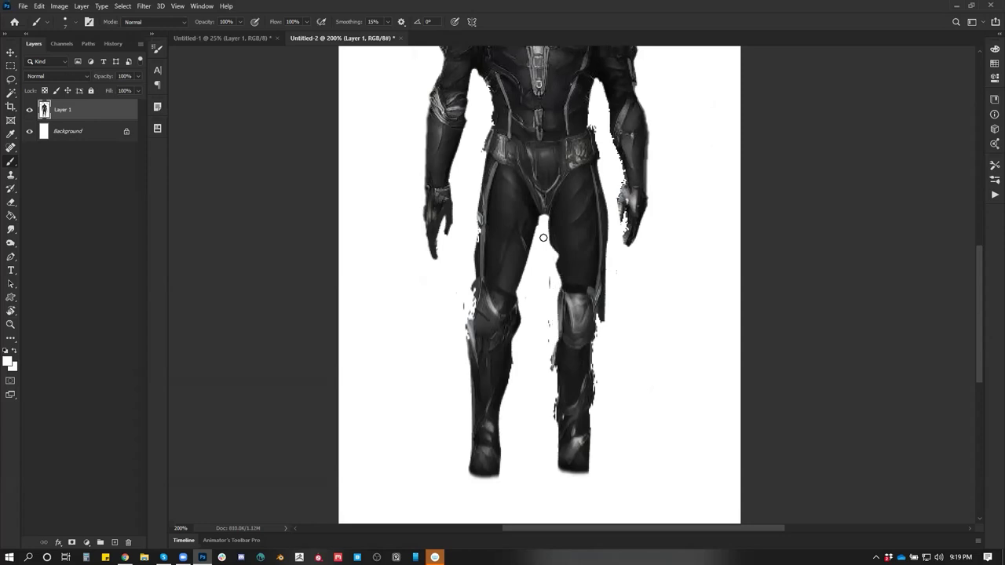
key("ctrl+z")
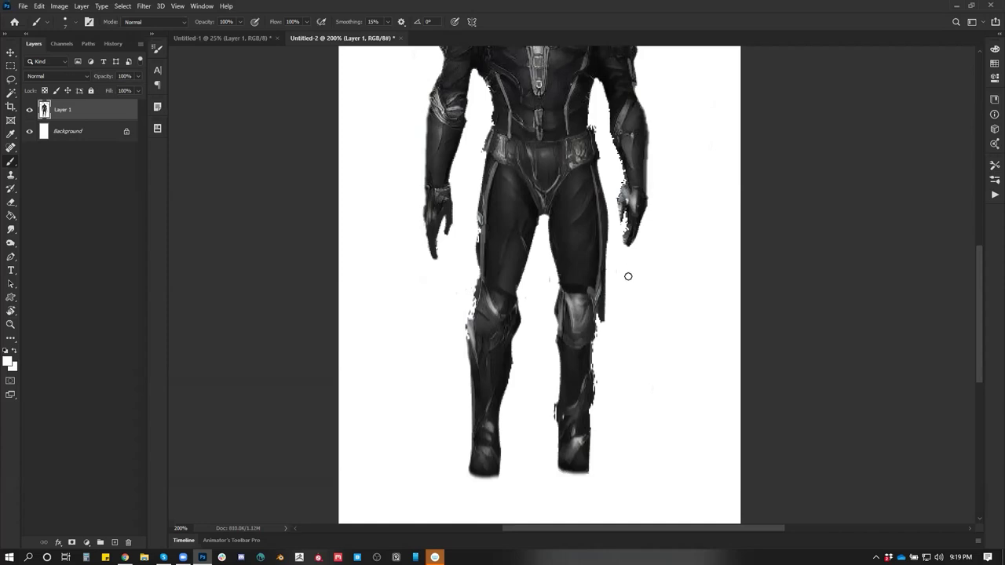
Darken the right knee's outer and inner edges
key("x")
left_click_drag(595, 308, 592, 364)
mouse_move(559, 304)
left_mouse_down()
mouse_move(558, 364)
mouse_move(552, 293)
left_mouse_up()
key("x")
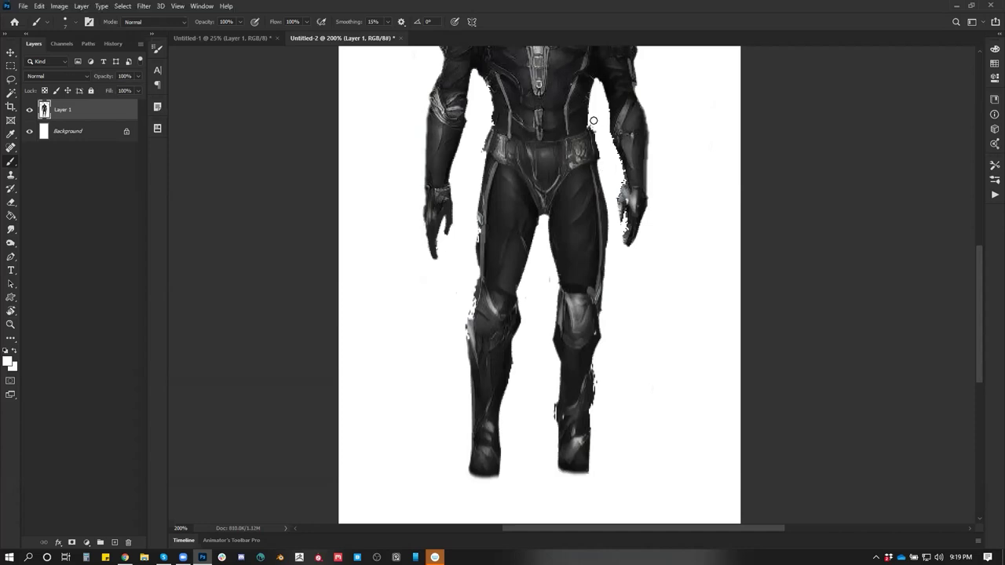
Repaint the right hand's edges, alternating sampled dark and white strokes
left_click(637, 216, "alt")
left_click_drag(640, 221, 632, 248)
left_click(660, 205, "alt")
left_click_drag(651, 213, 639, 238)
left_click(633, 254, "alt")
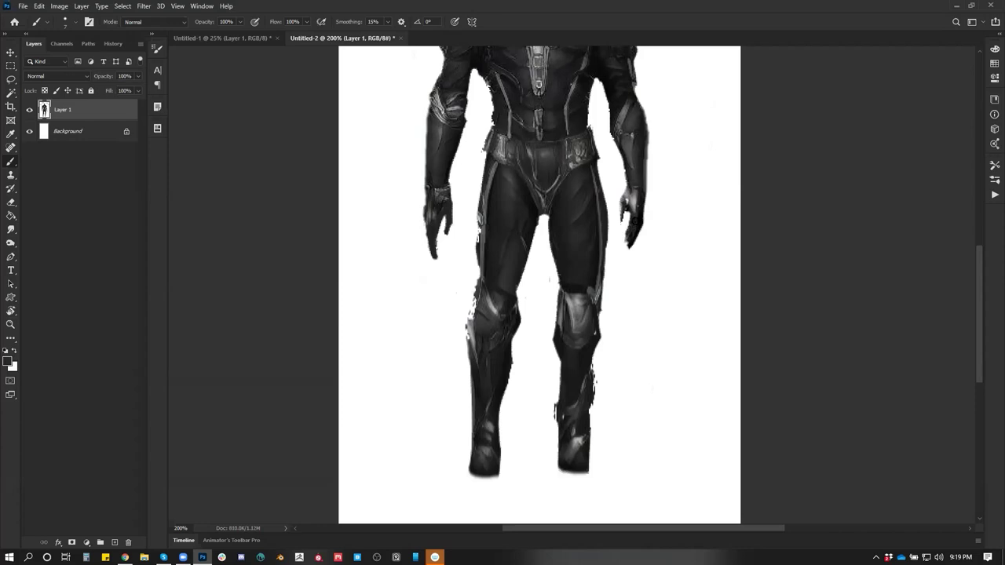
left_click(620, 240, "alt")
left_click_drag(638, 226, 628, 239)
Sample further dark and white tones around the right hand
left_click(627, 236, "alt")
left_click(618, 267, "alt")
left_click(628, 233, "alt")
left_click(639, 221, "alt")
scroll(501, 206, "down", 5)
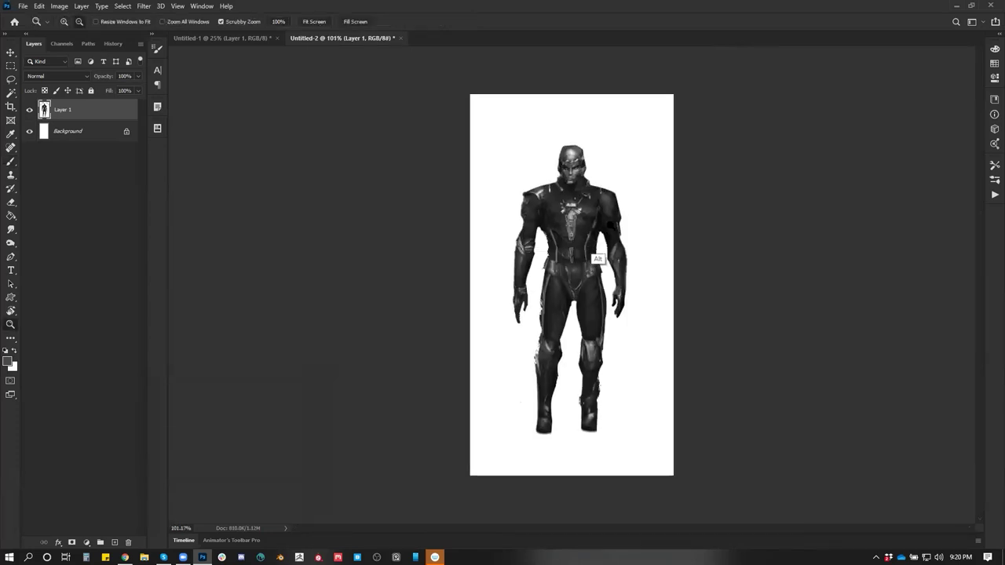
scroll(613, 301, "up", 5)
scroll(581, 236, "up", 2)
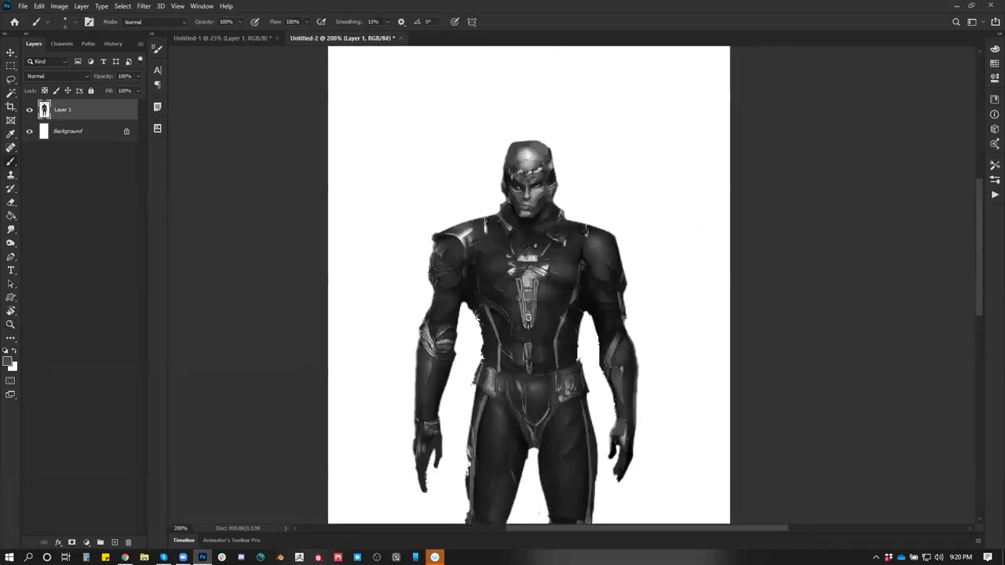
Choose a different brush preset and zoom out to see the whole figure
key("b")
right_click(491, 163)
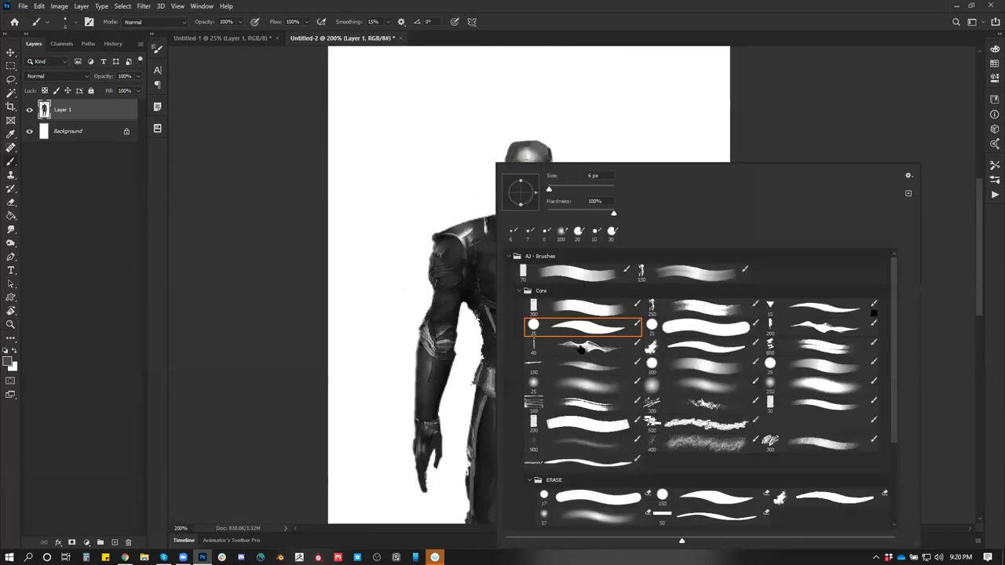
left_click(833, 380)
left_click(835, 97)
key("z")
left_click(582, 284, "alt")
key("b")
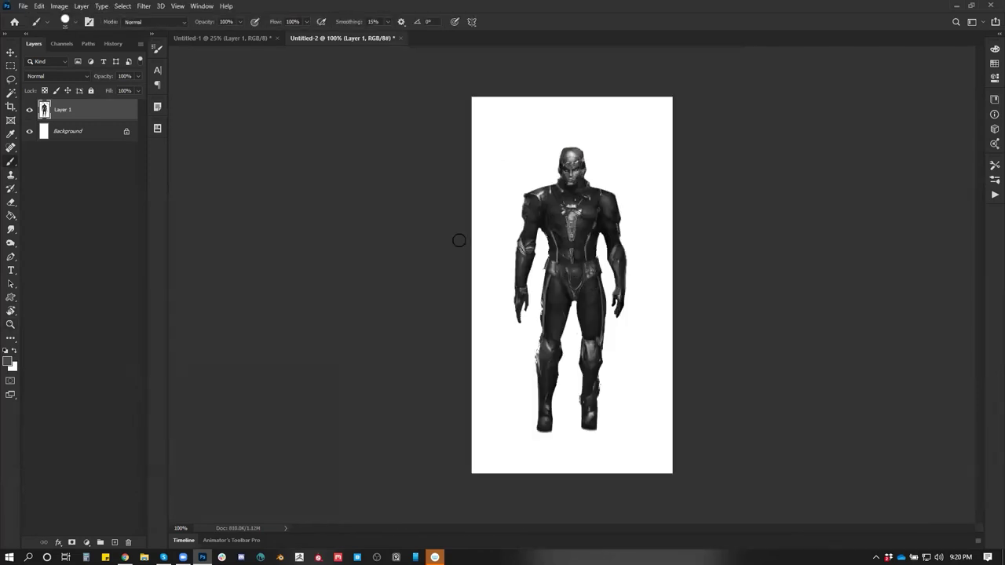
Apply Levels at 0/0.91/209 and merge visible layers into a new Layer 2
key("ctrl+l")
left_click_drag(867, 225, 793, 227)
left_click(914, 128)
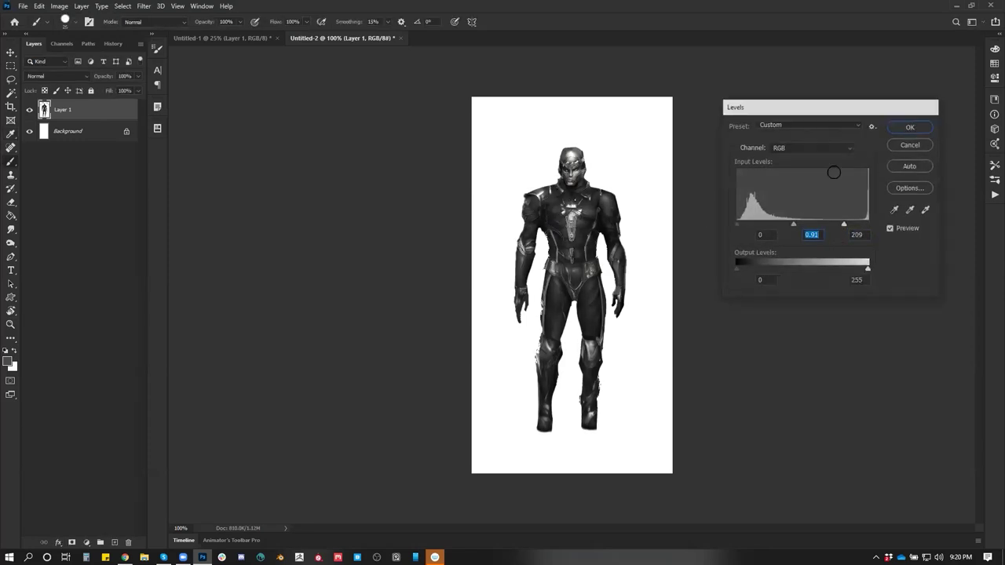
key("ctrl+j")
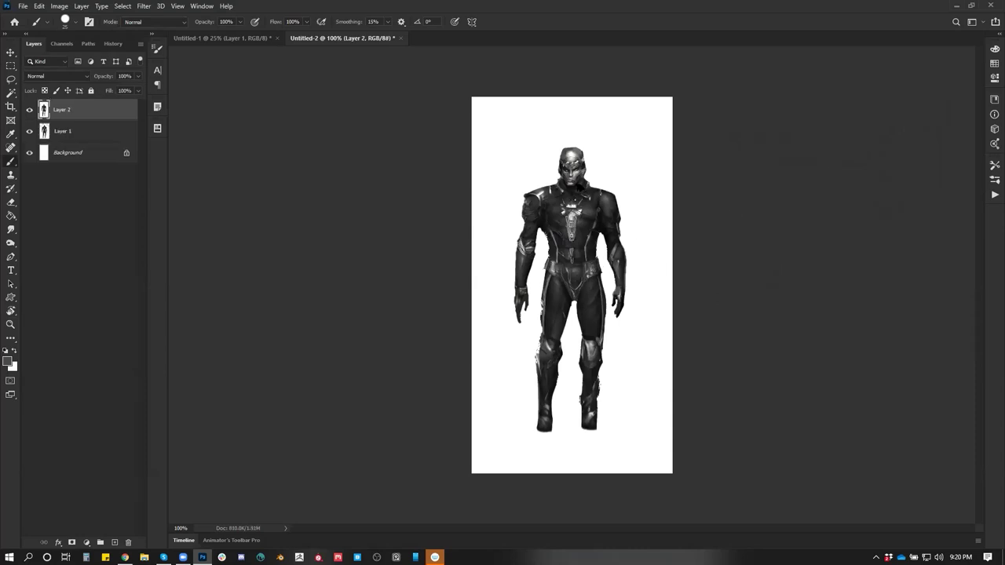
Enter a width of 3500 in Image Size, then cancel the resize
key("ctrl+alt+i")
type("3500")
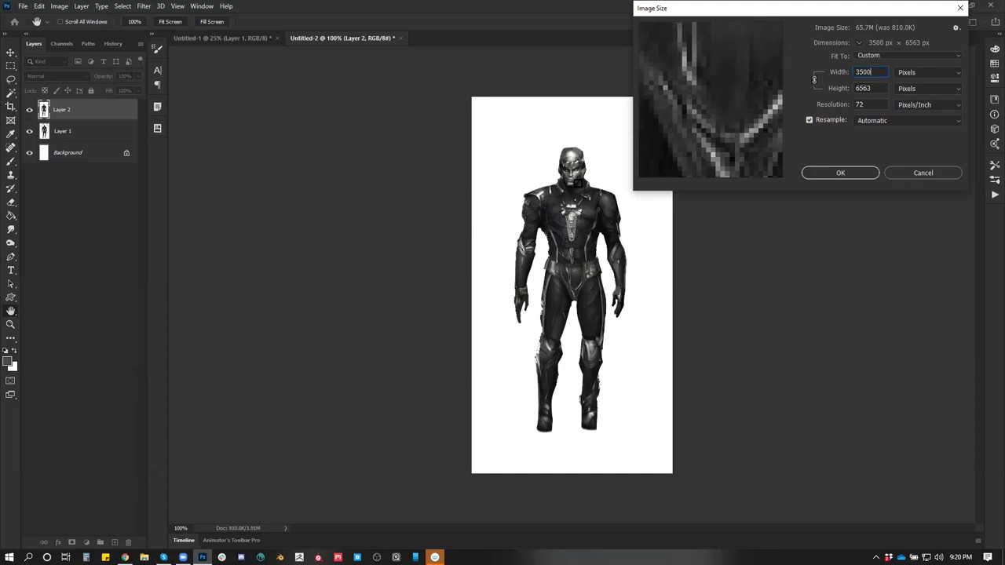
key("Escape")
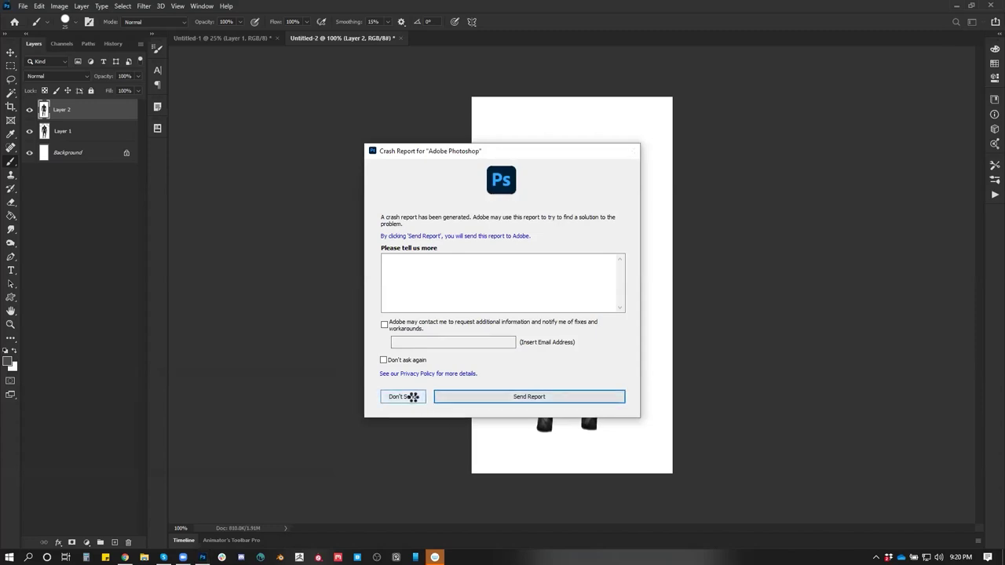
Dismiss the crash report unsent, relaunch Photoshop, and return Chrome to the Artbreeder edit page
left_click(402, 396)
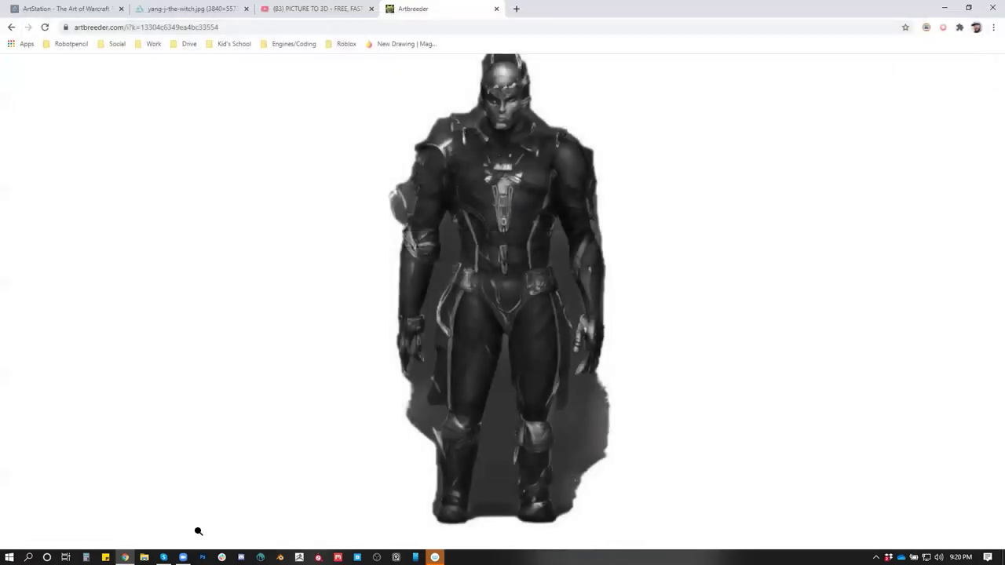
left_click(203, 557)
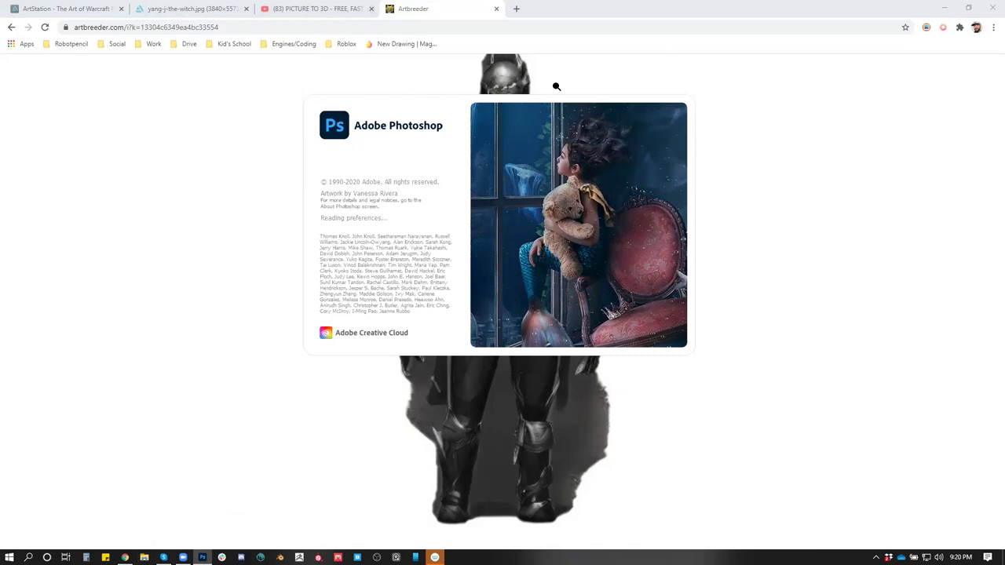
left_click(466, 10)
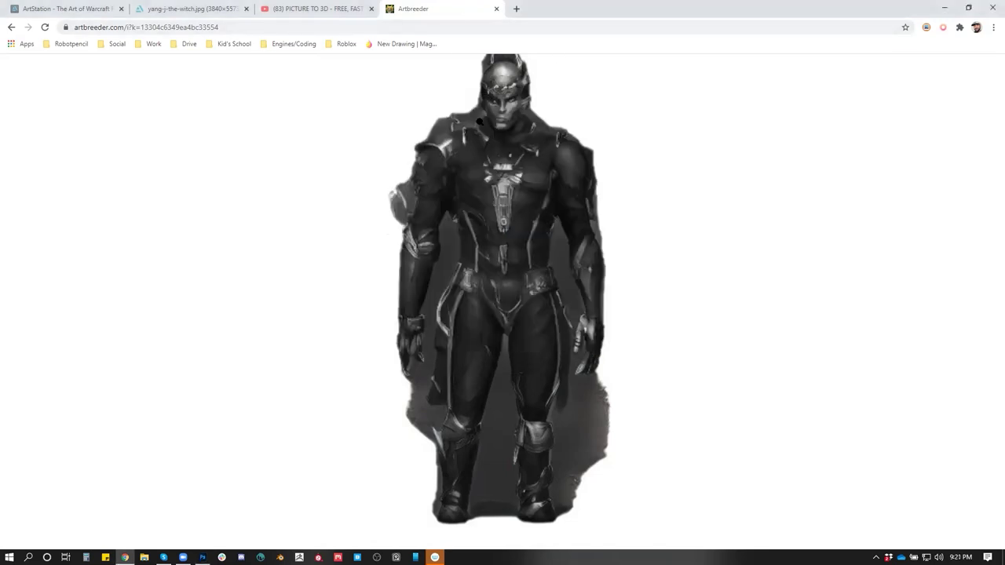
left_click(11, 27)
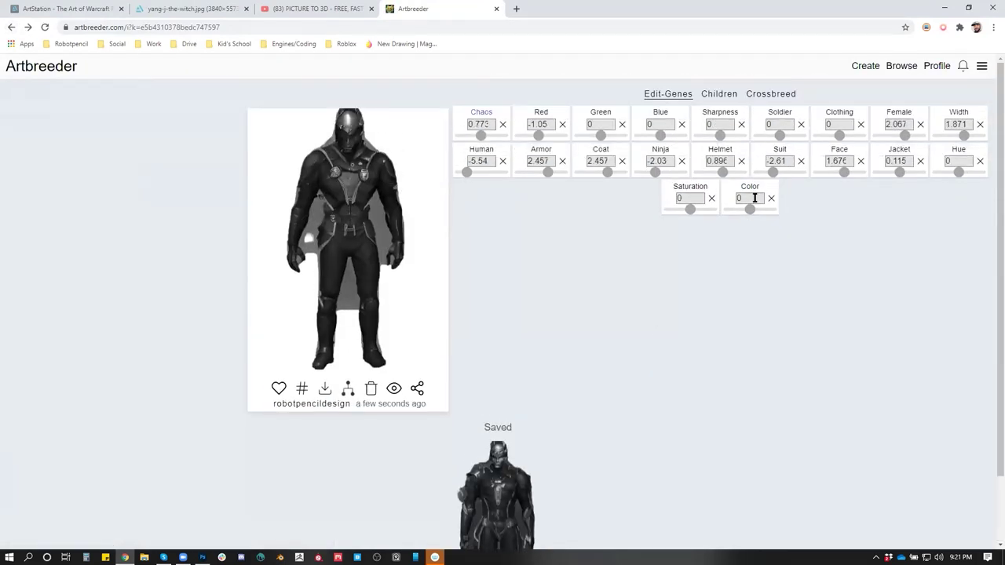
left_click(202, 558)
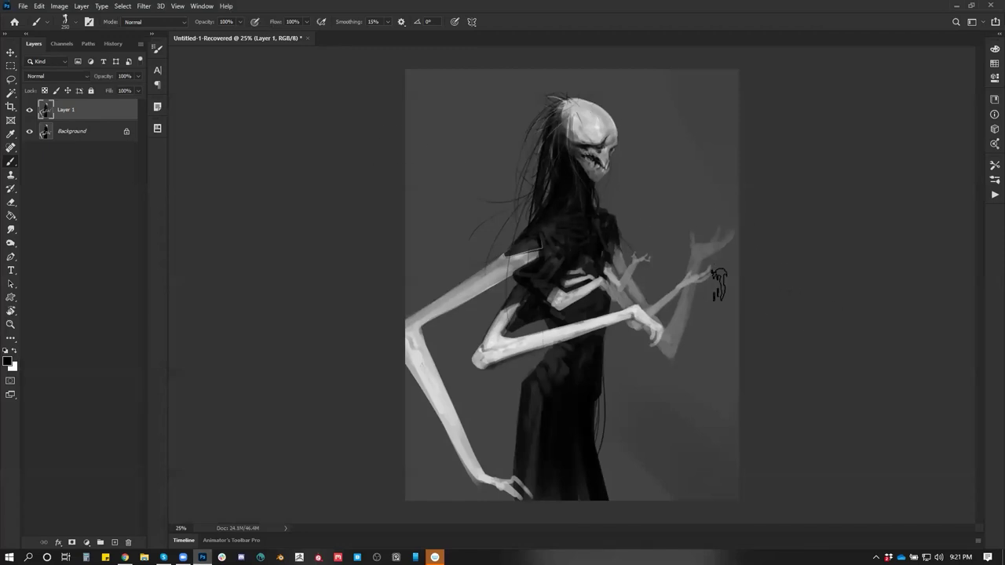
Save the recovered painting as 0009.psd in Robotpencil Team Folder > _SubmissionTemp > Art
key("ctrl+s")
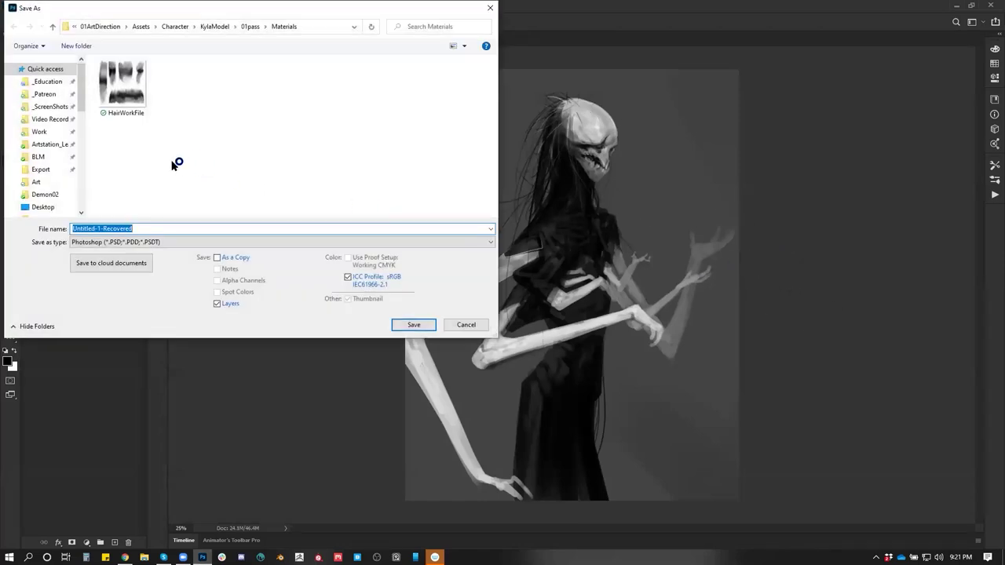
scroll(39, 173, "down", 5)
scroll(44, 189, "down", 2)
left_click(48, 152)
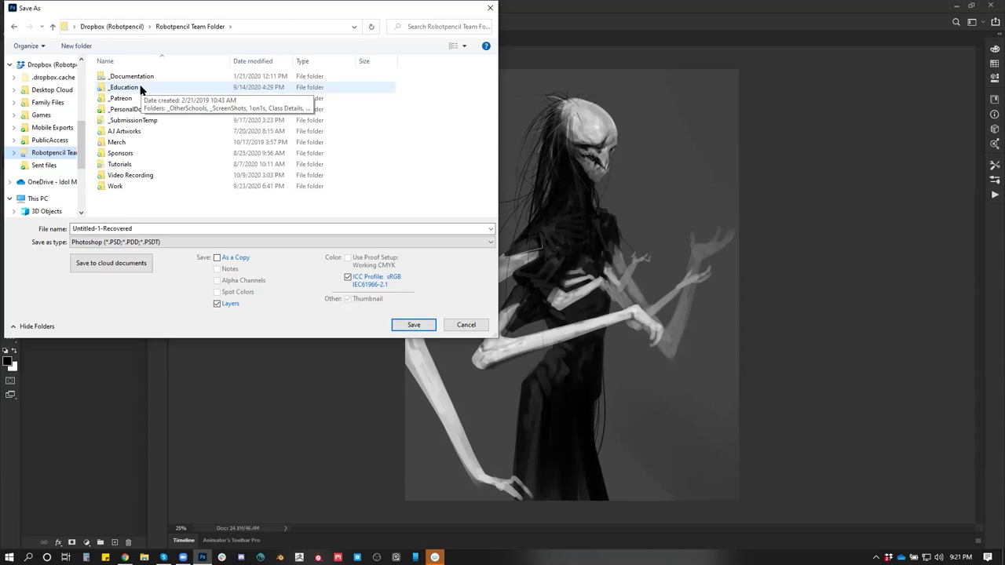
double_click(130, 121)
double_click(112, 77)
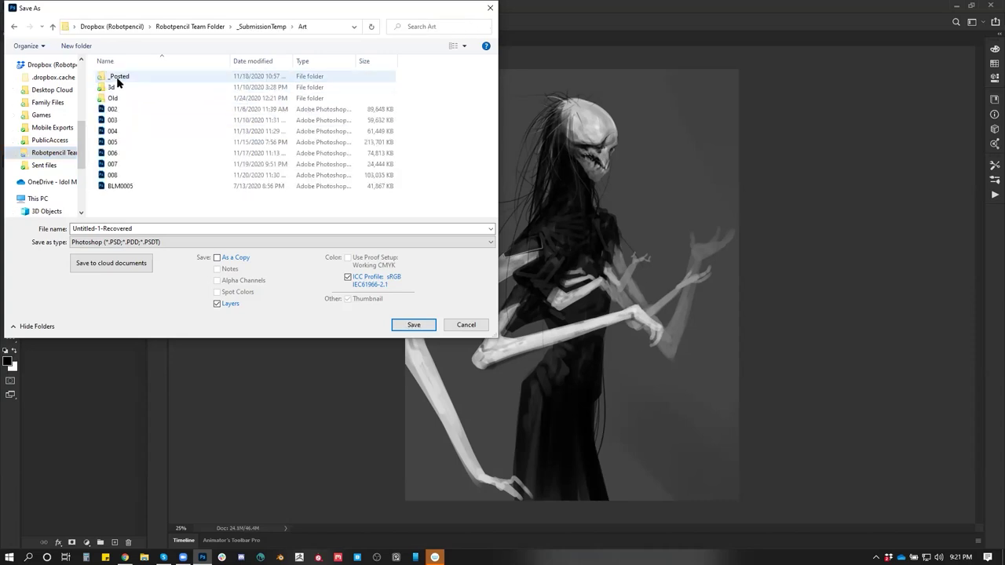
left_click(119, 174)
double_click(119, 229)
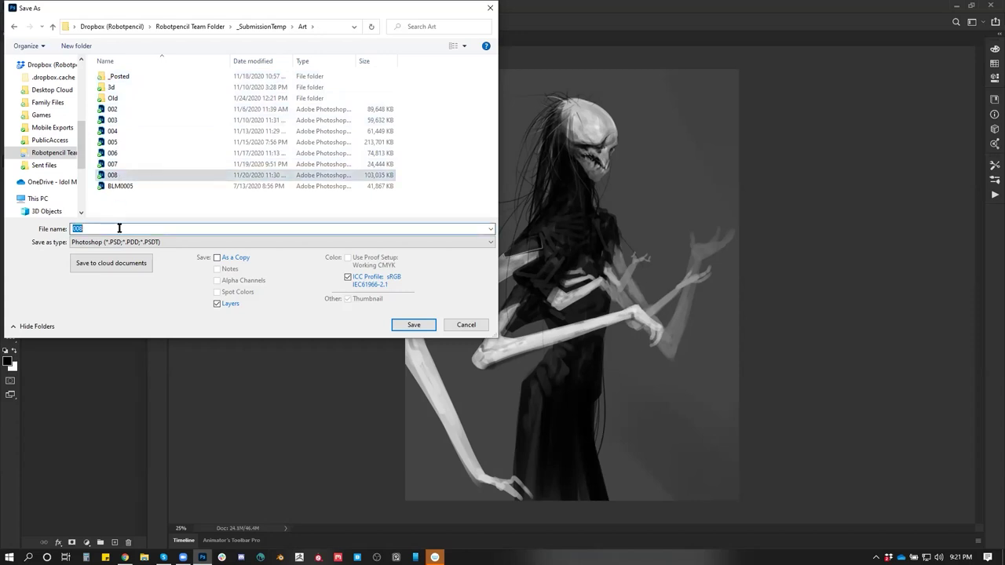
type("0009")
key("Return")
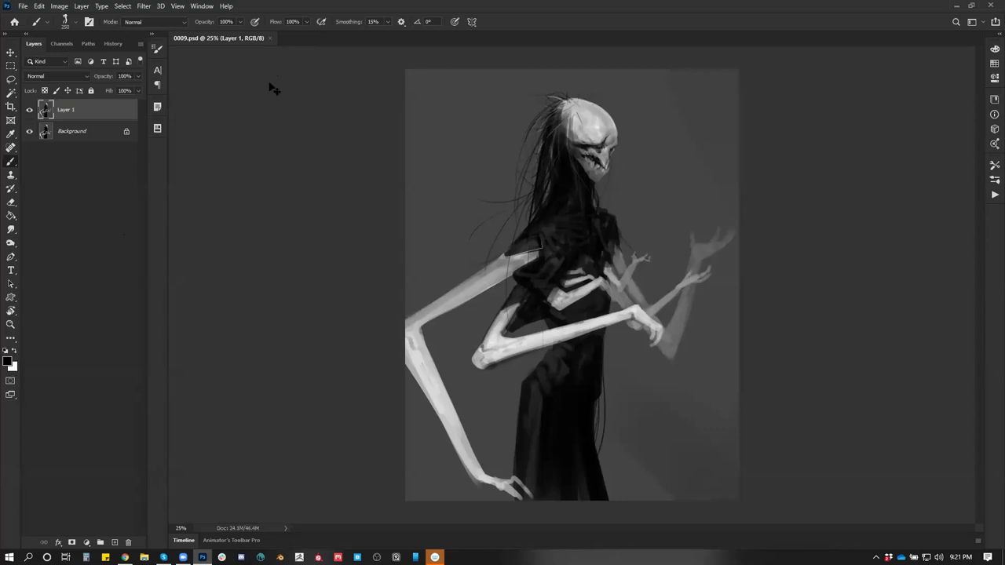
Save the painting again under the corrected name 009.psd
key("ctrl+shift+s")
left_click(78, 228)
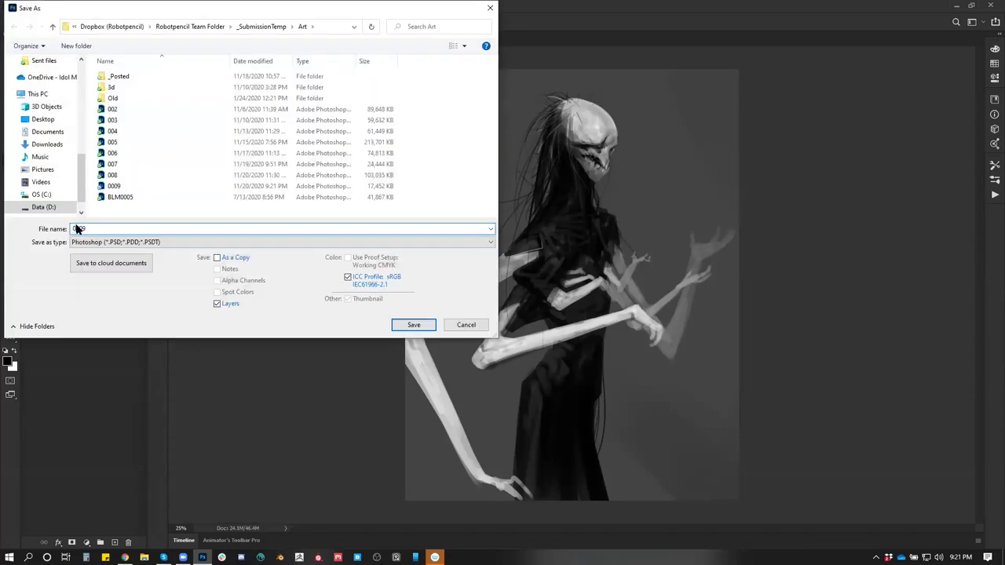
key("BackSpace")
left_click(406, 325)
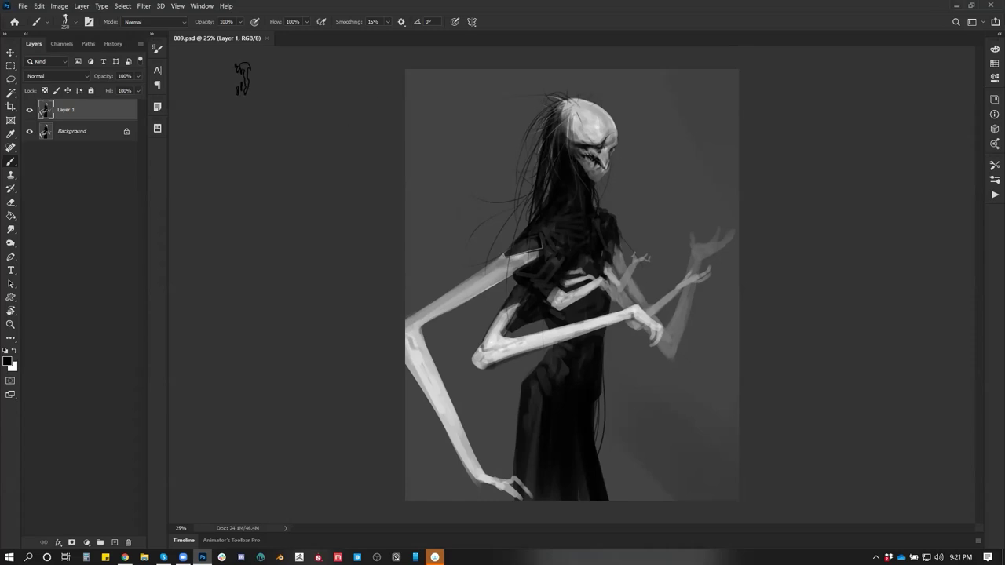
Delete the stray 0009 file from the save dialog and cancel without saving
key("ctrl+shift+s")
left_click(110, 187)
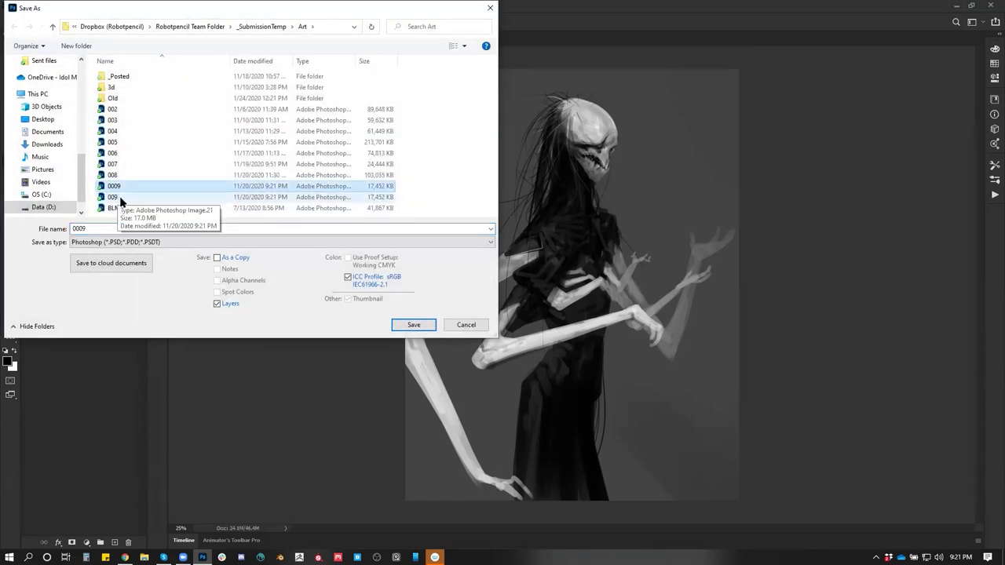
key("Delete")
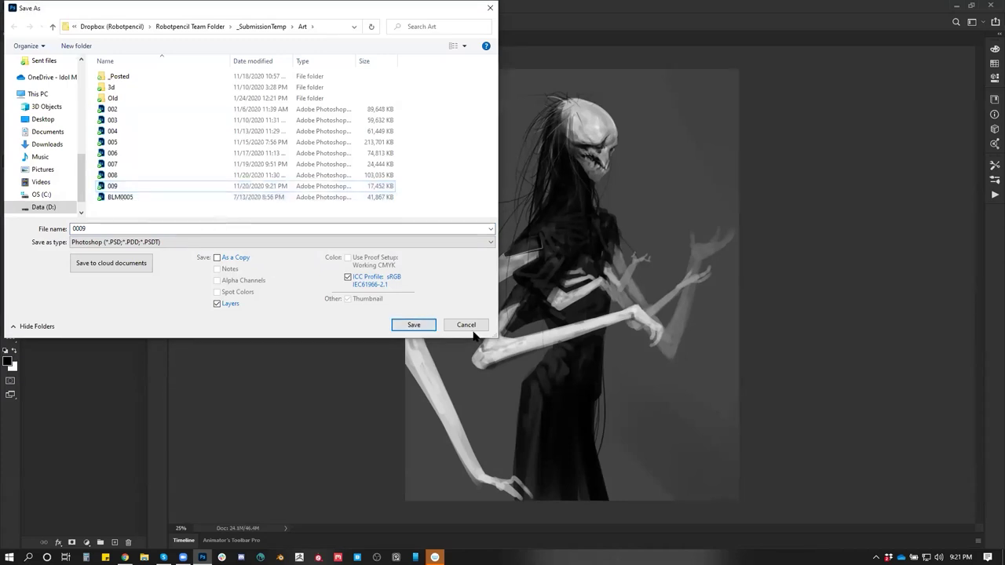
left_click(469, 326)
key("z")
left_click(742, 218)
left_click(730, 227, "alt")
Show the painting full screen, zoom toward the raised hand, and capture it with ShareX
key("f")
key("f")
left_click_drag(659, 257, 745, 244)
key("ctrl+Print")
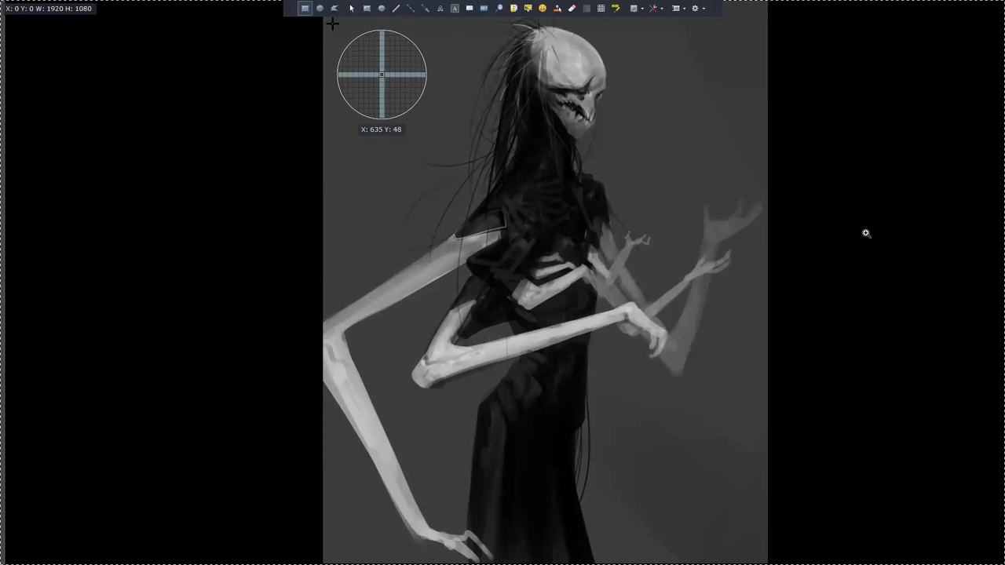
left_click_drag(327, 20, 761, 552)
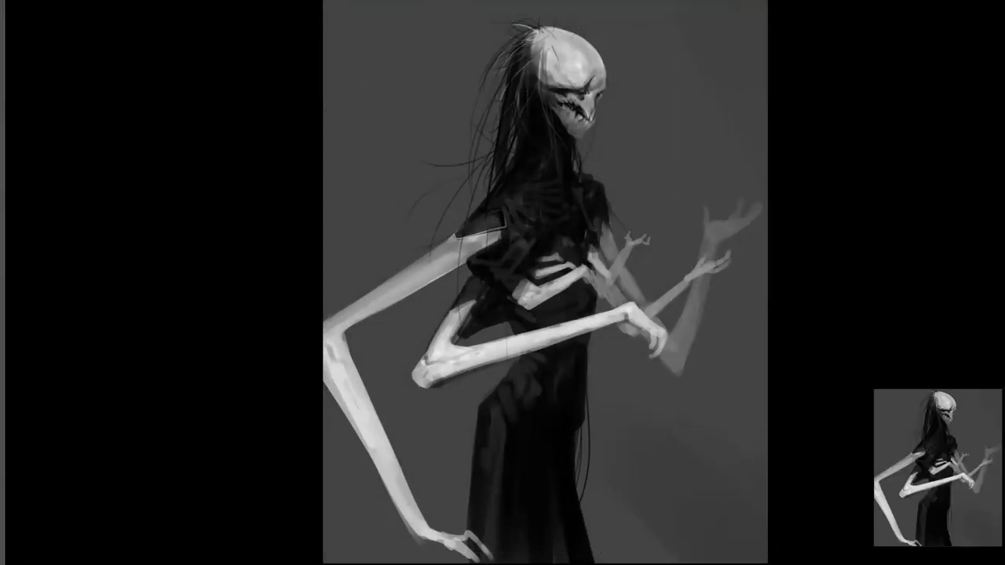